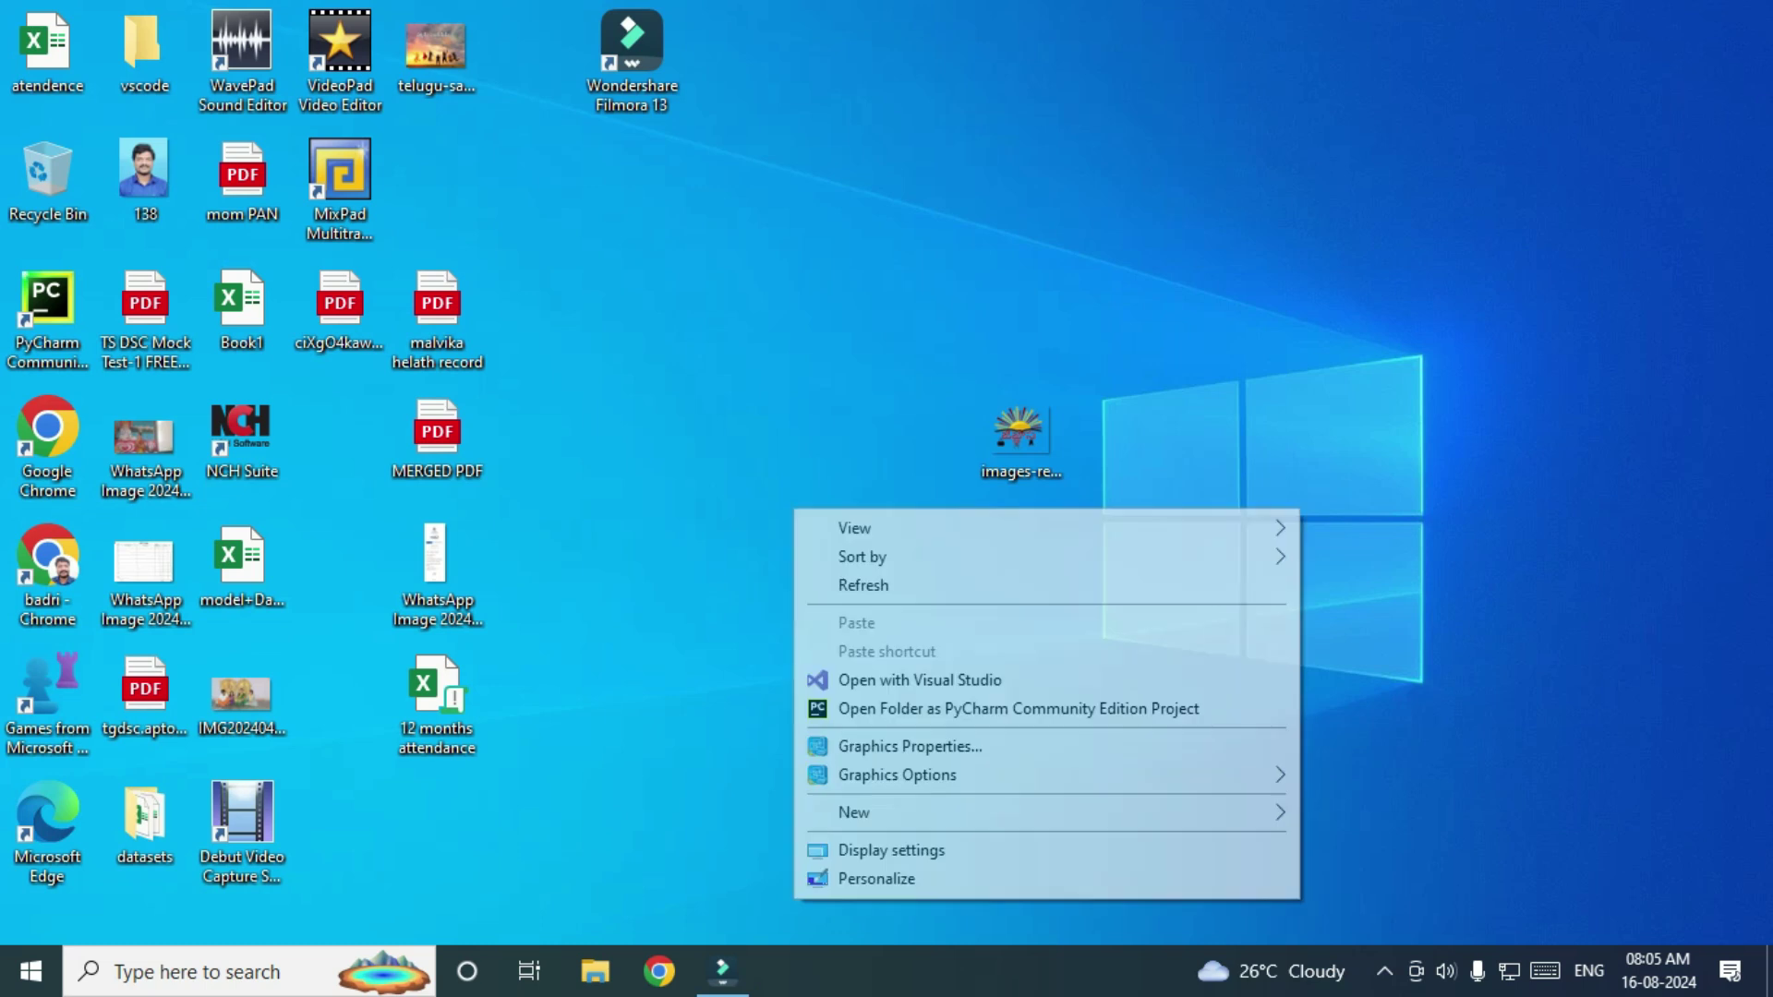
Step: Refresh the Windows desktop four times from its right-click menu
left_click(831, 582)
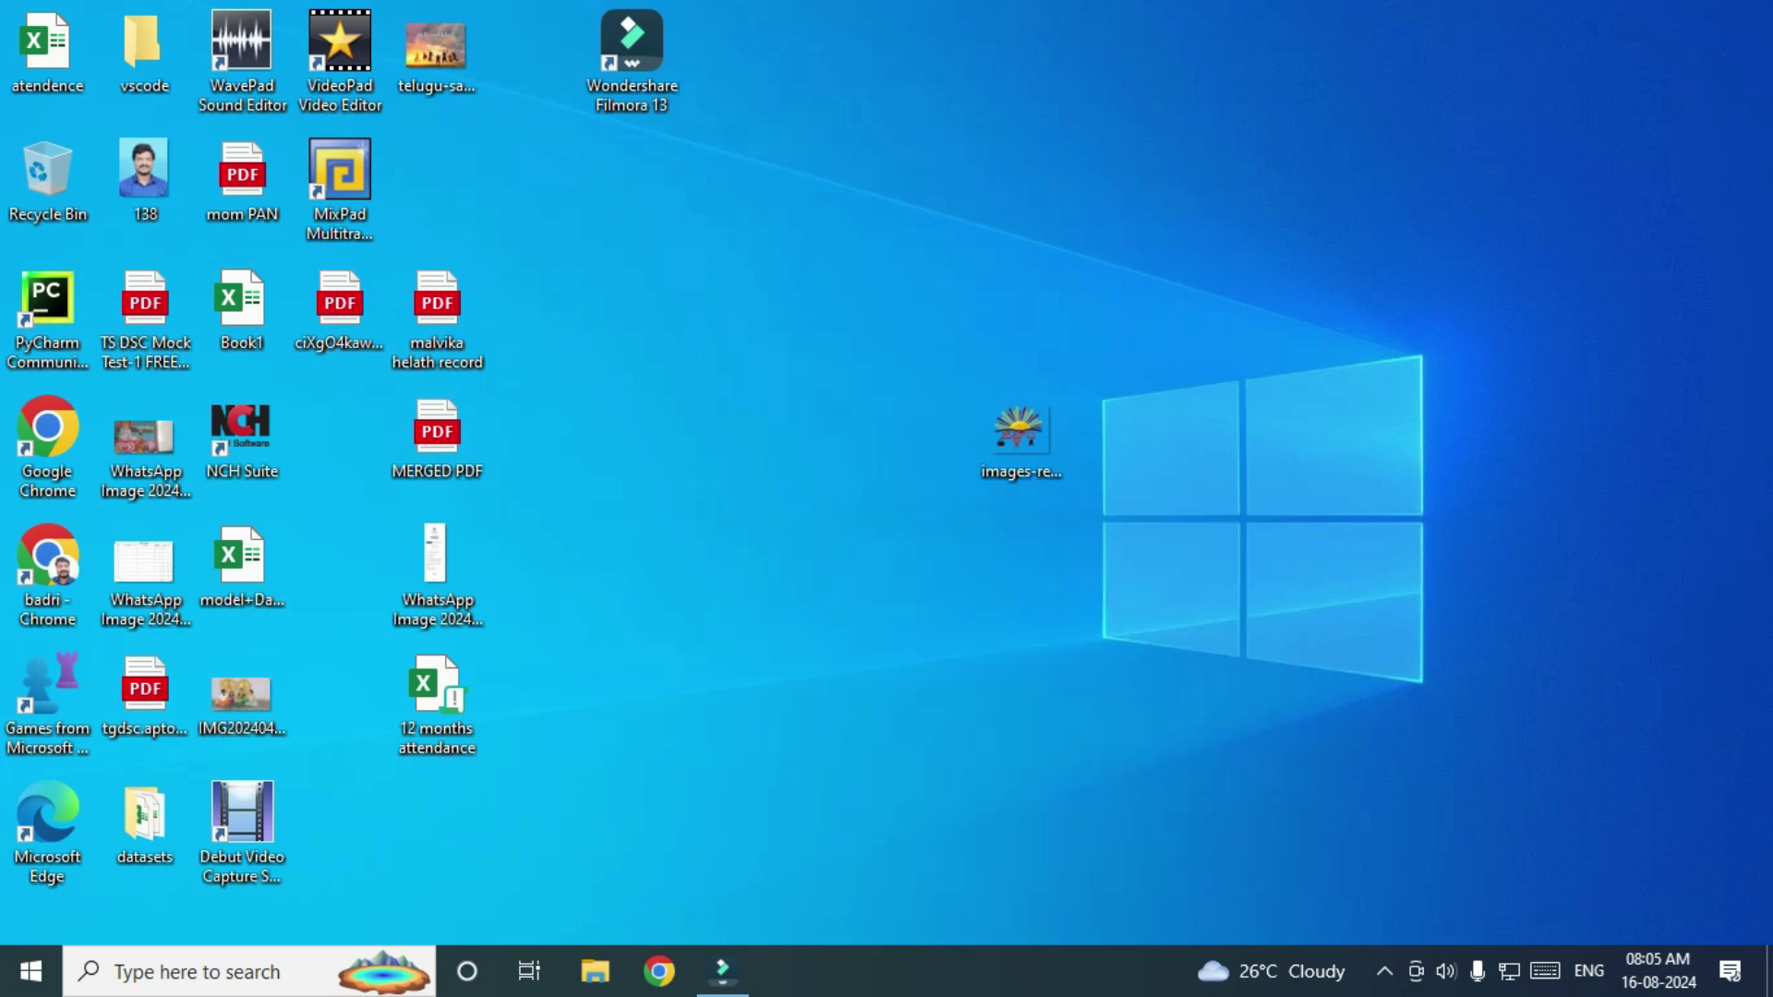
right_click(764, 190)
left_click(812, 266)
right_click(652, 468)
left_click(729, 544)
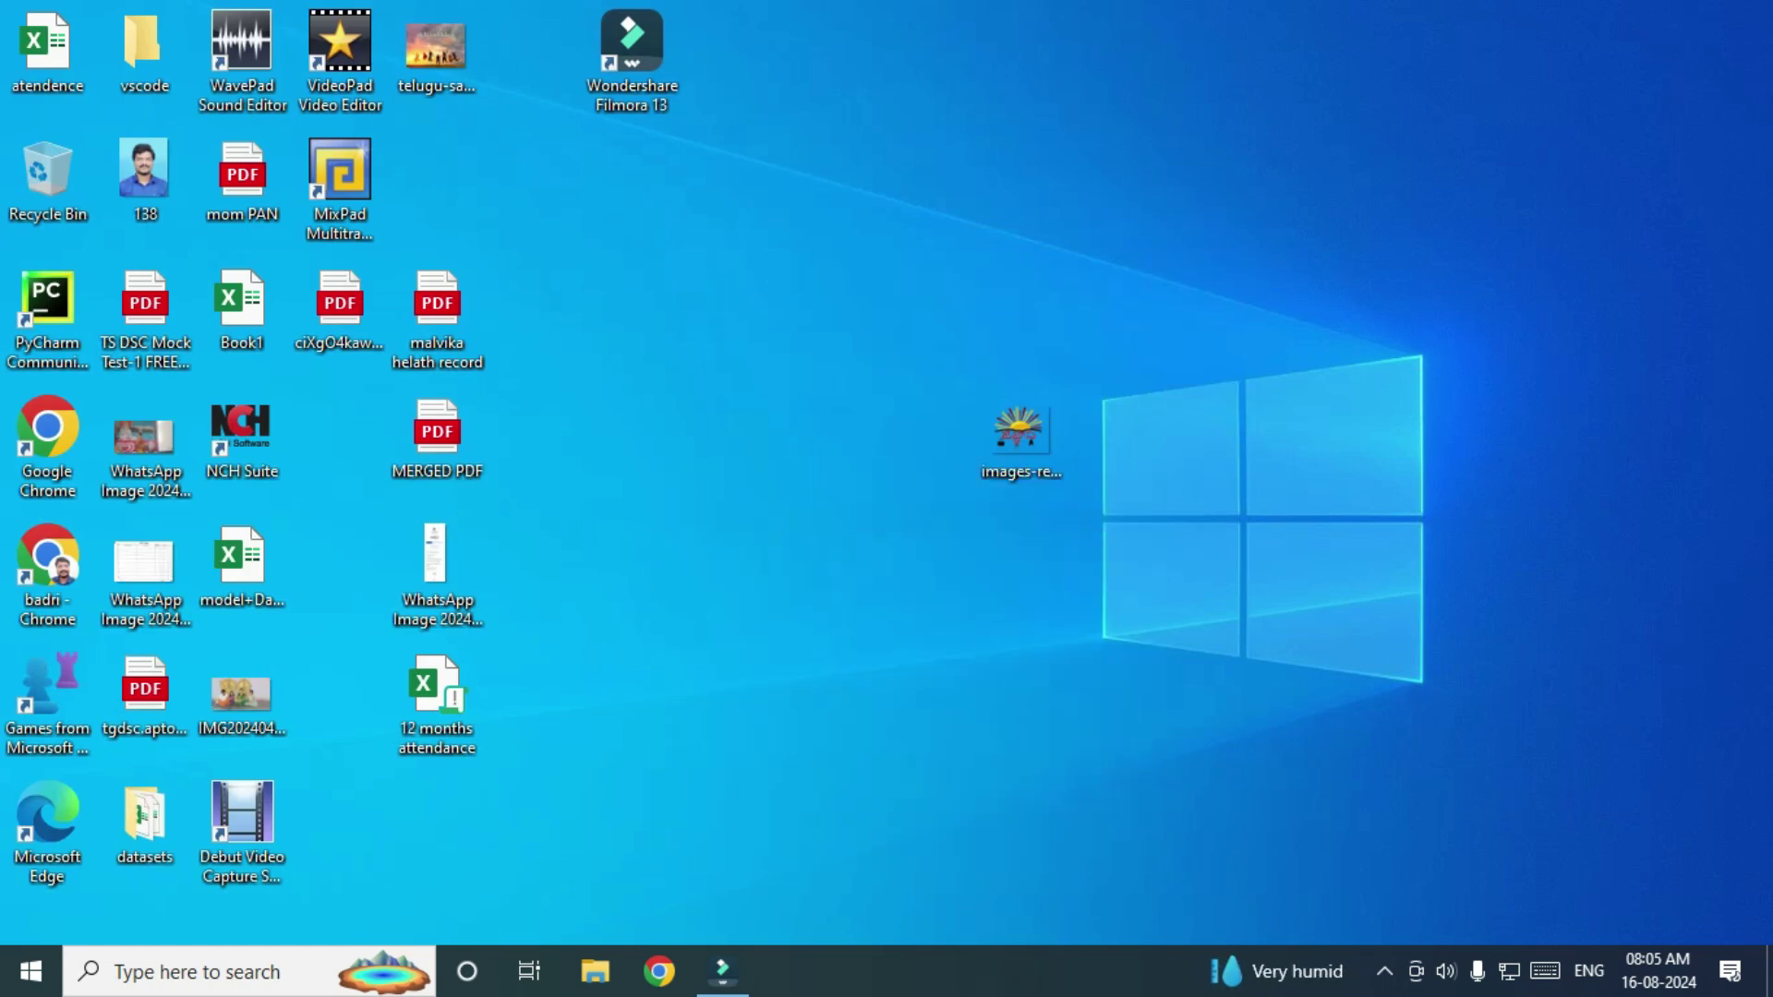
right_click(753, 519)
left_click(803, 594)
right_click(730, 519)
left_click(803, 595)
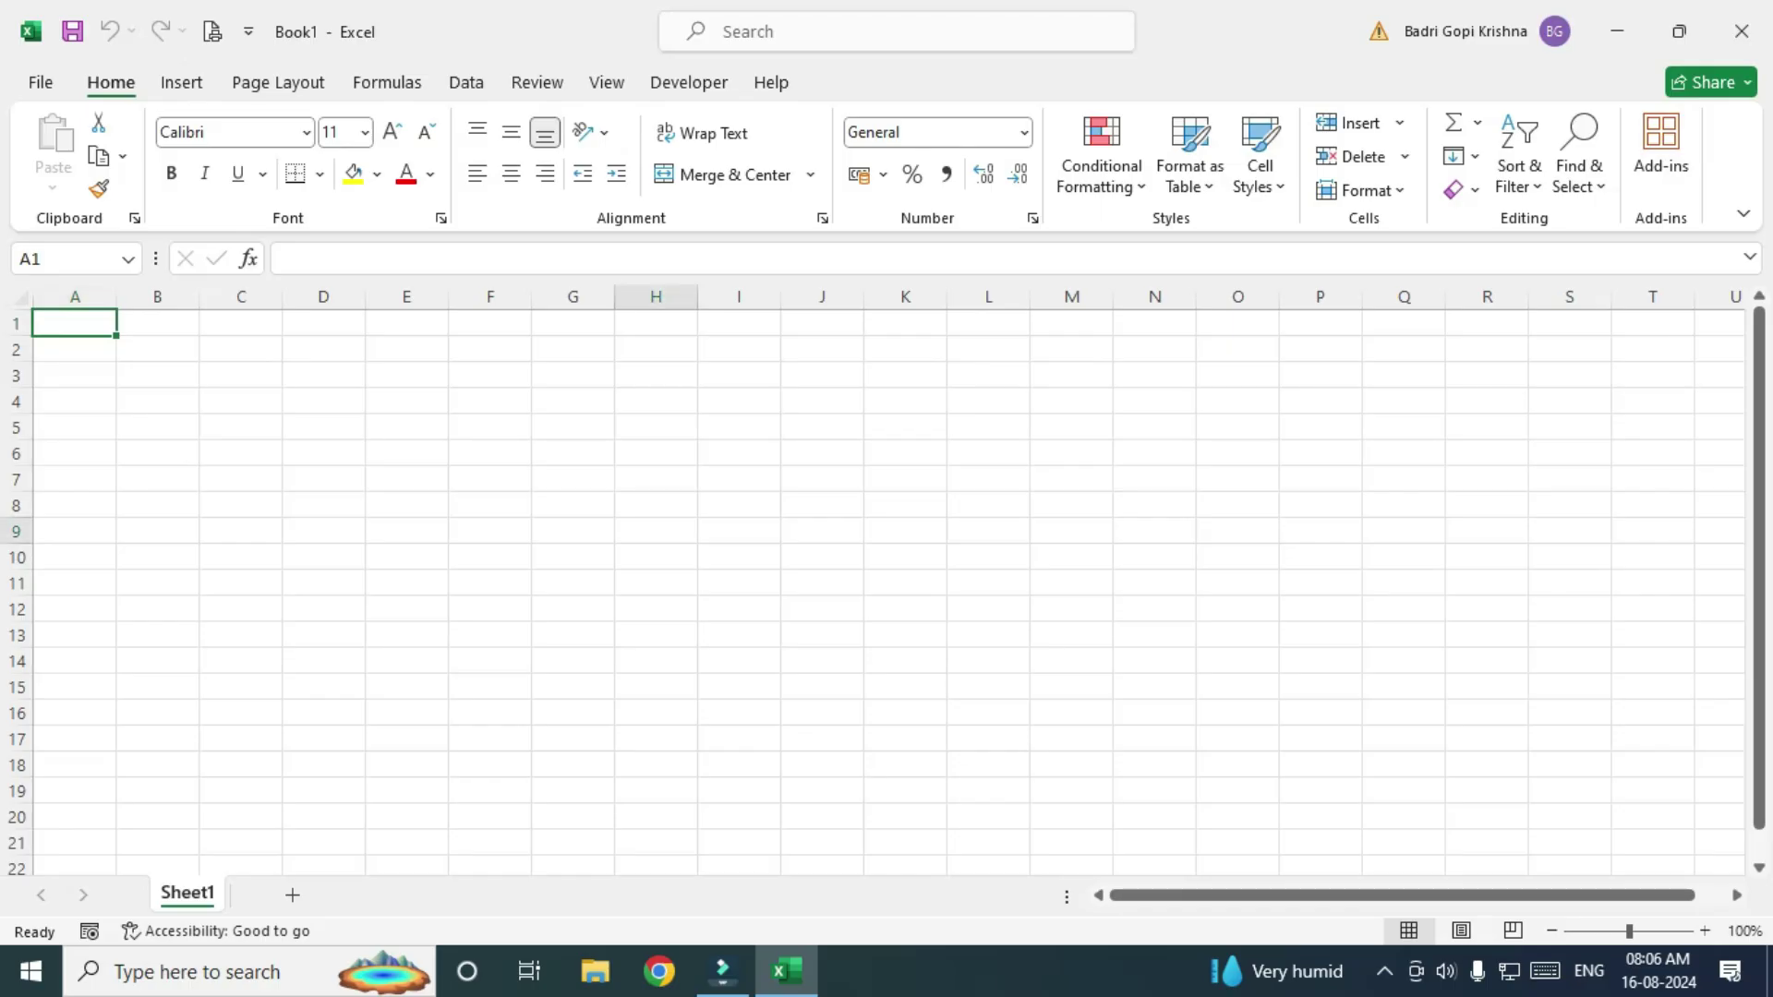
left_click(655, 531)
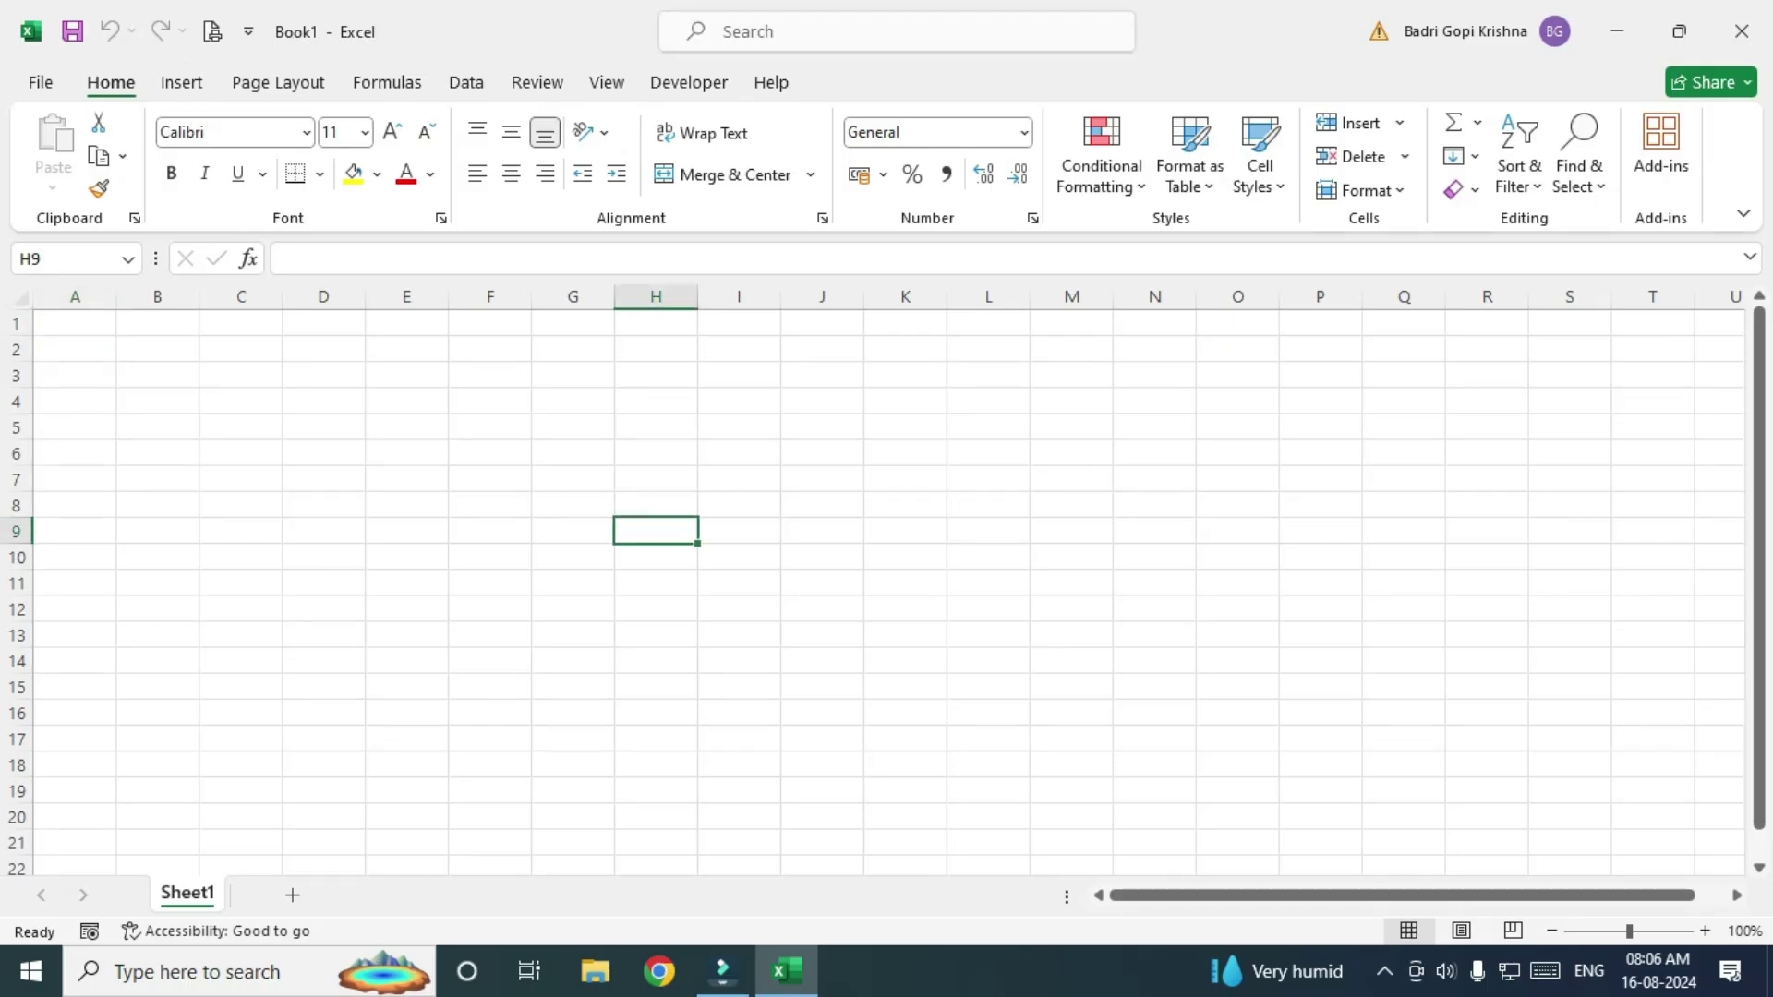
left_click(988, 504)
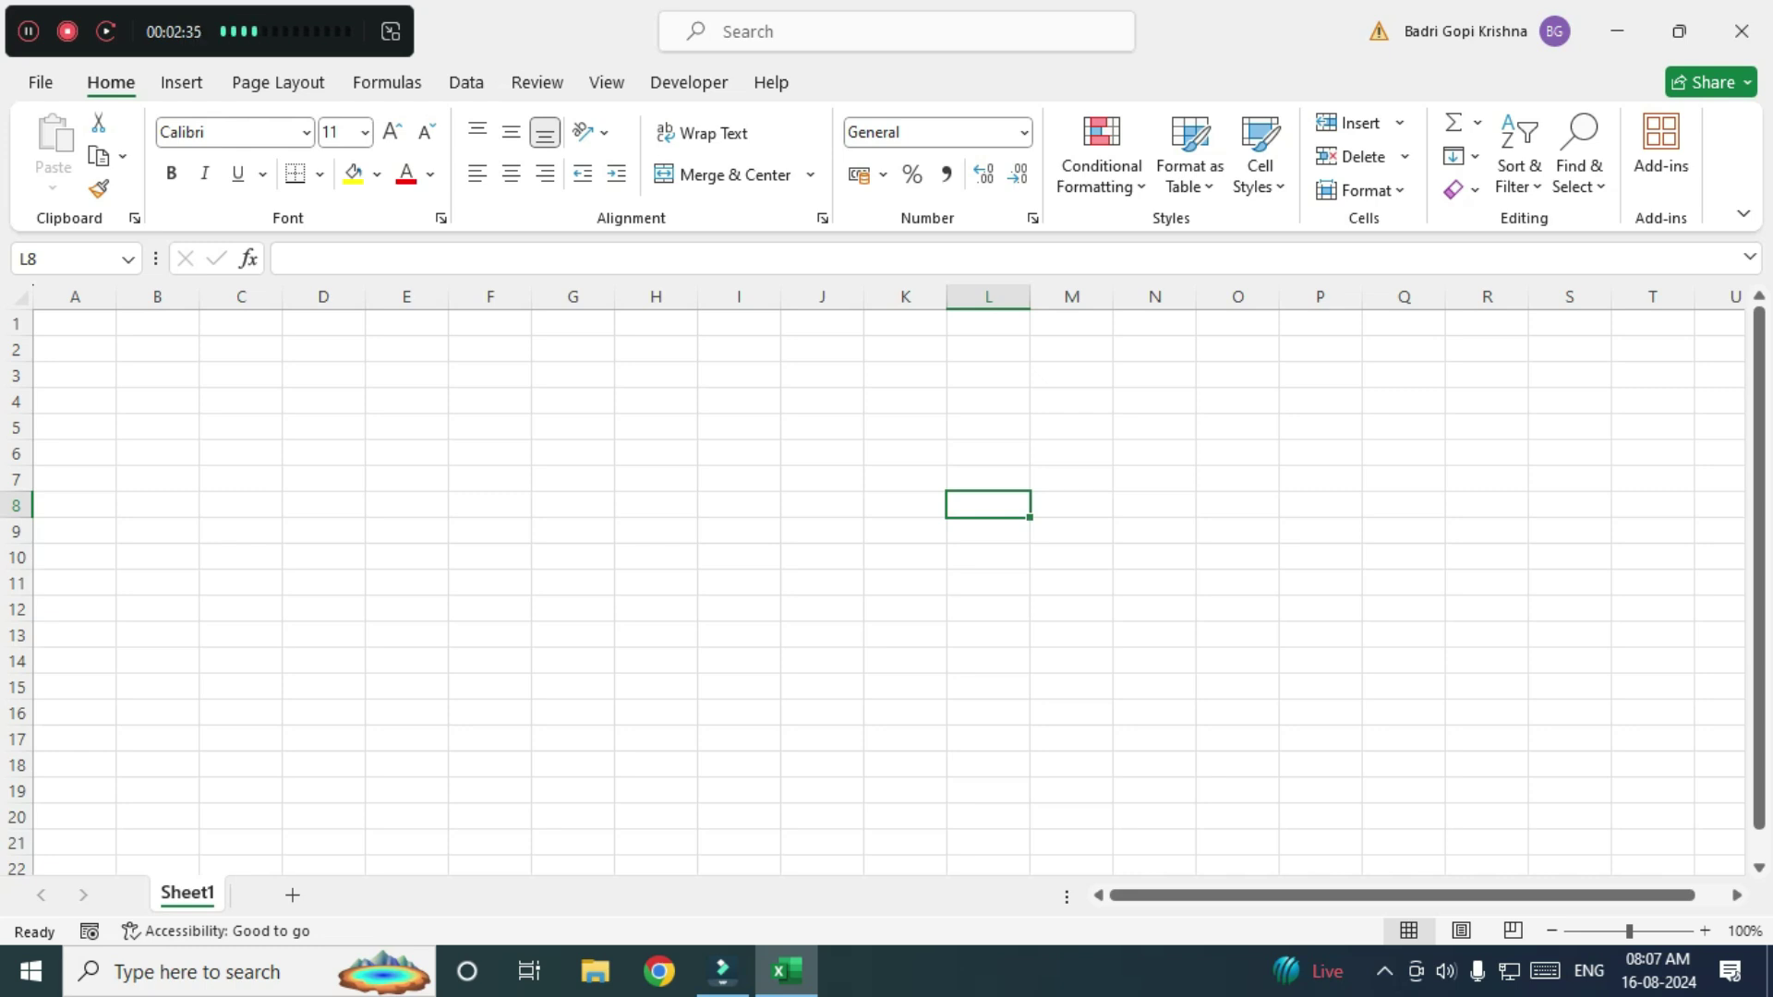
left_click(573, 427)
left_click(74, 323)
left_click(240, 428)
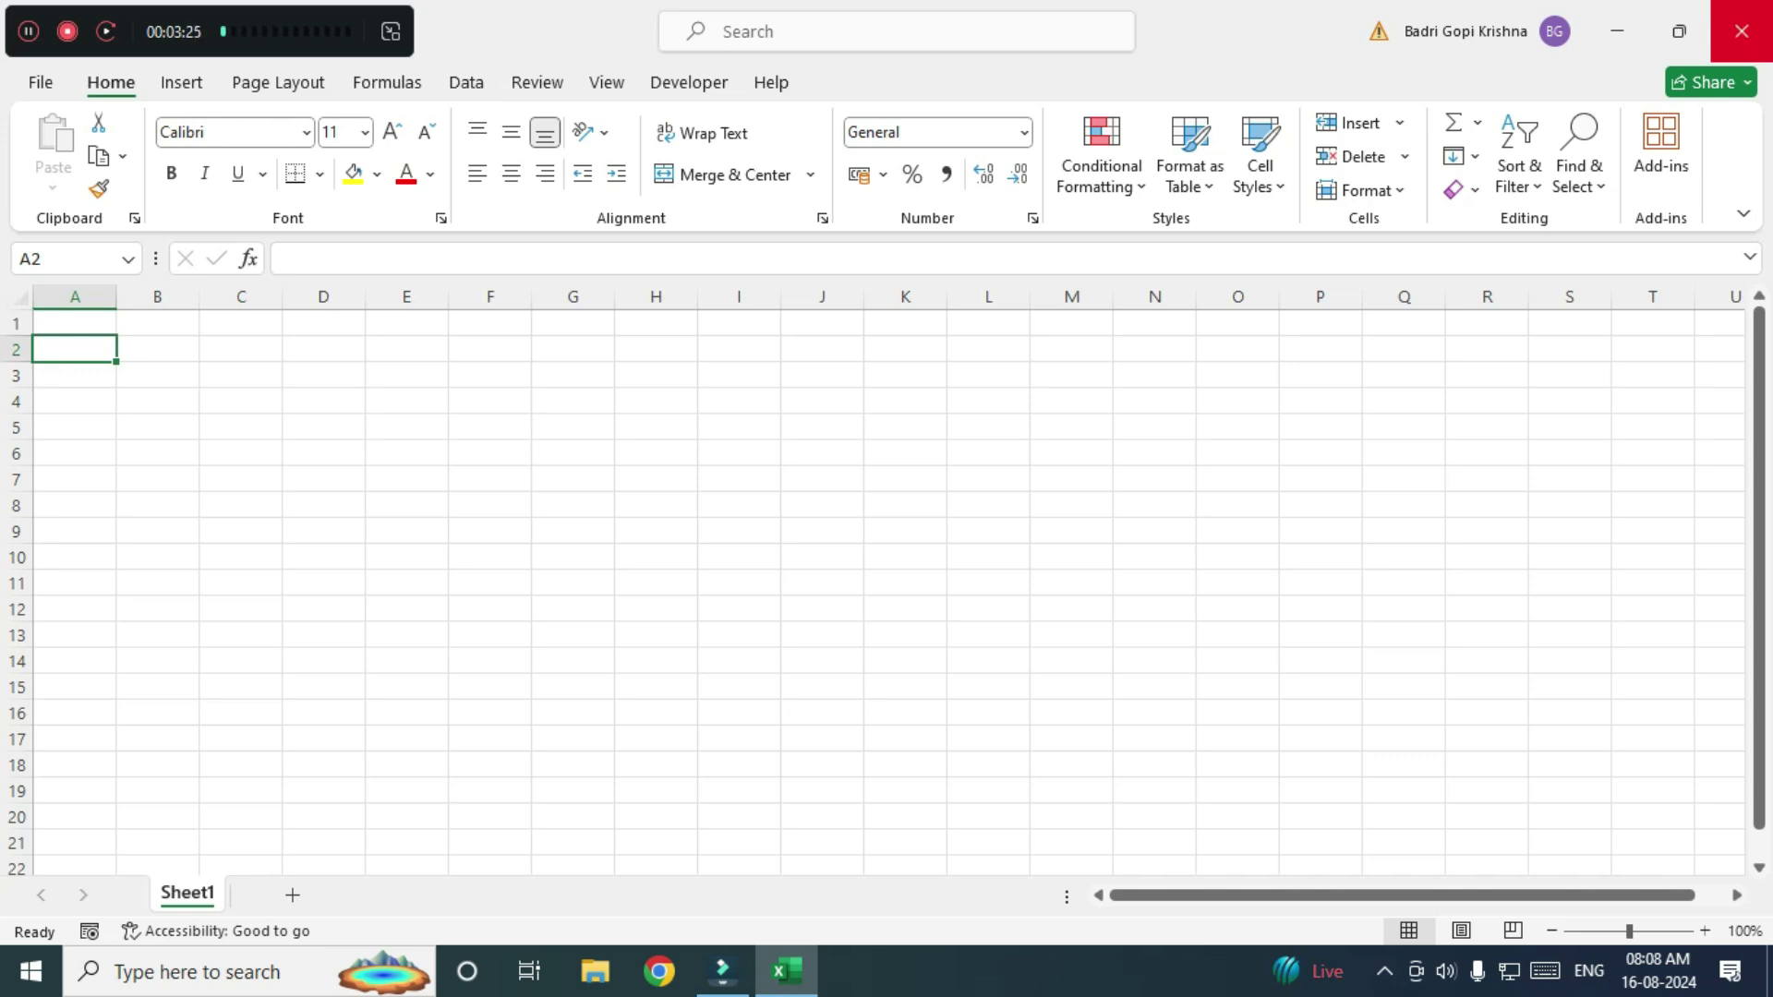
Step: Enter the label Month in A2 and the month Jan in B2
key("Right")
key("Left")
key("Up")
key("Down")
key("Up")
key("Down")
type("Month")
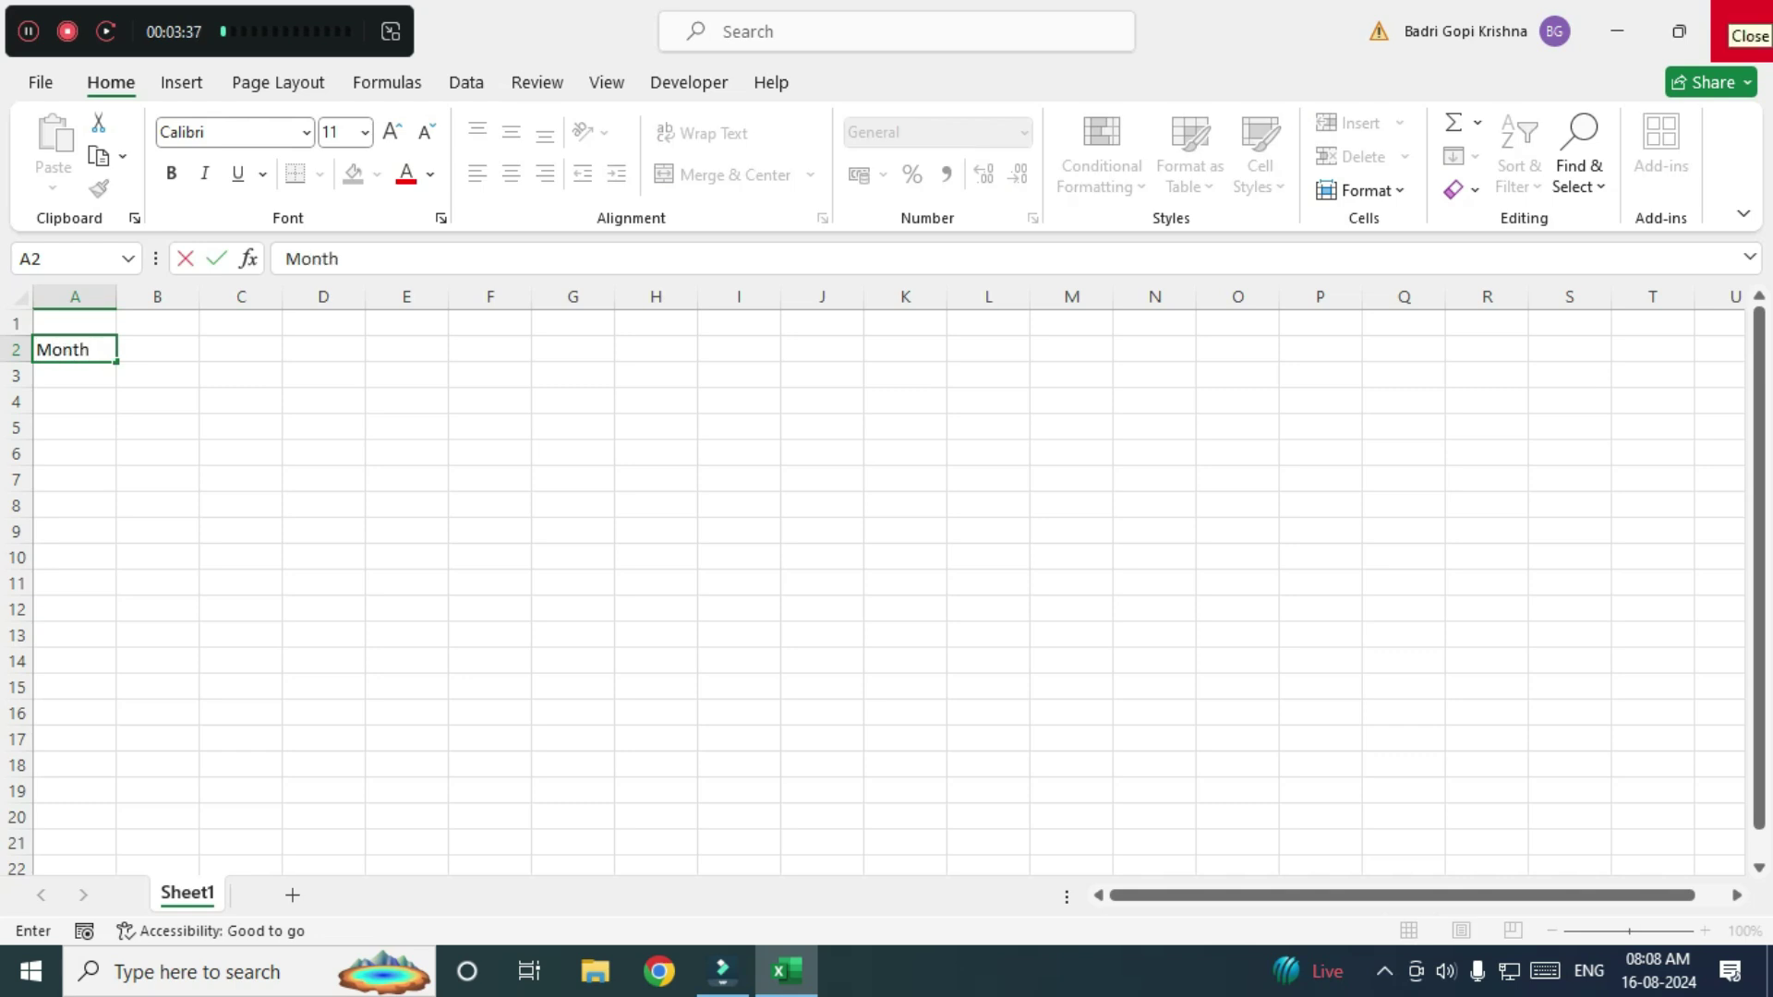
key("Tab")
type("Jan")
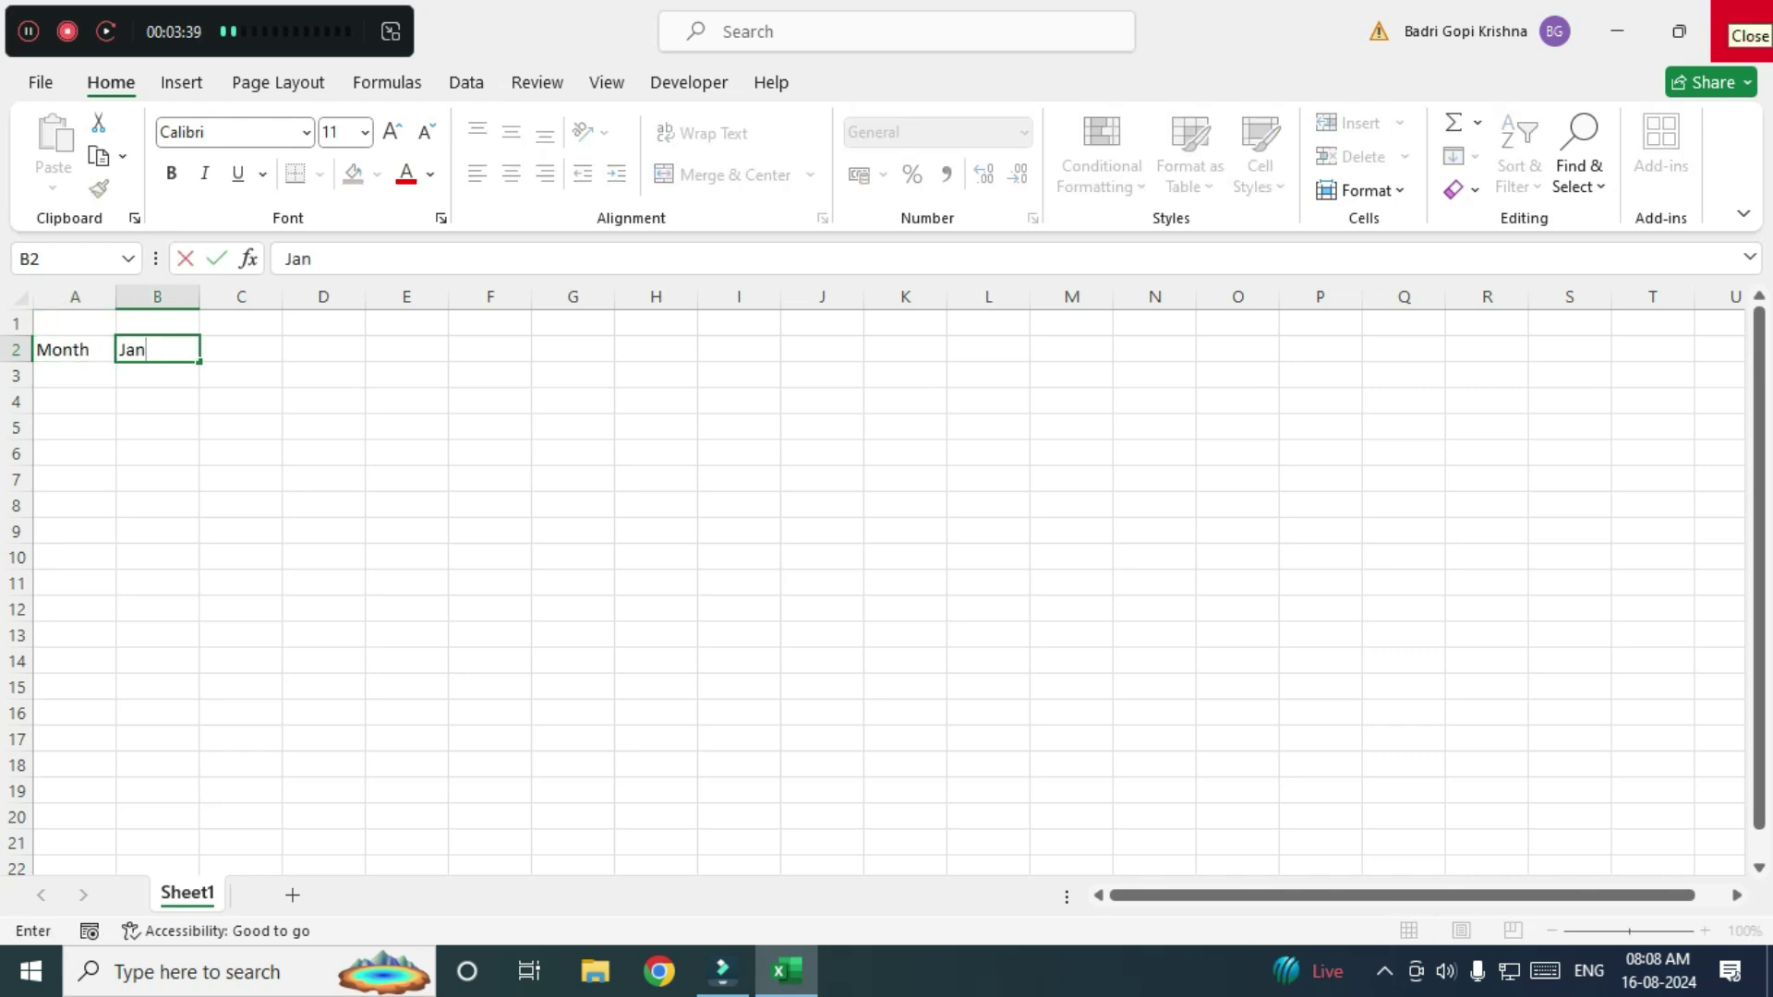
key("Return")
key("Up")
key("Right")
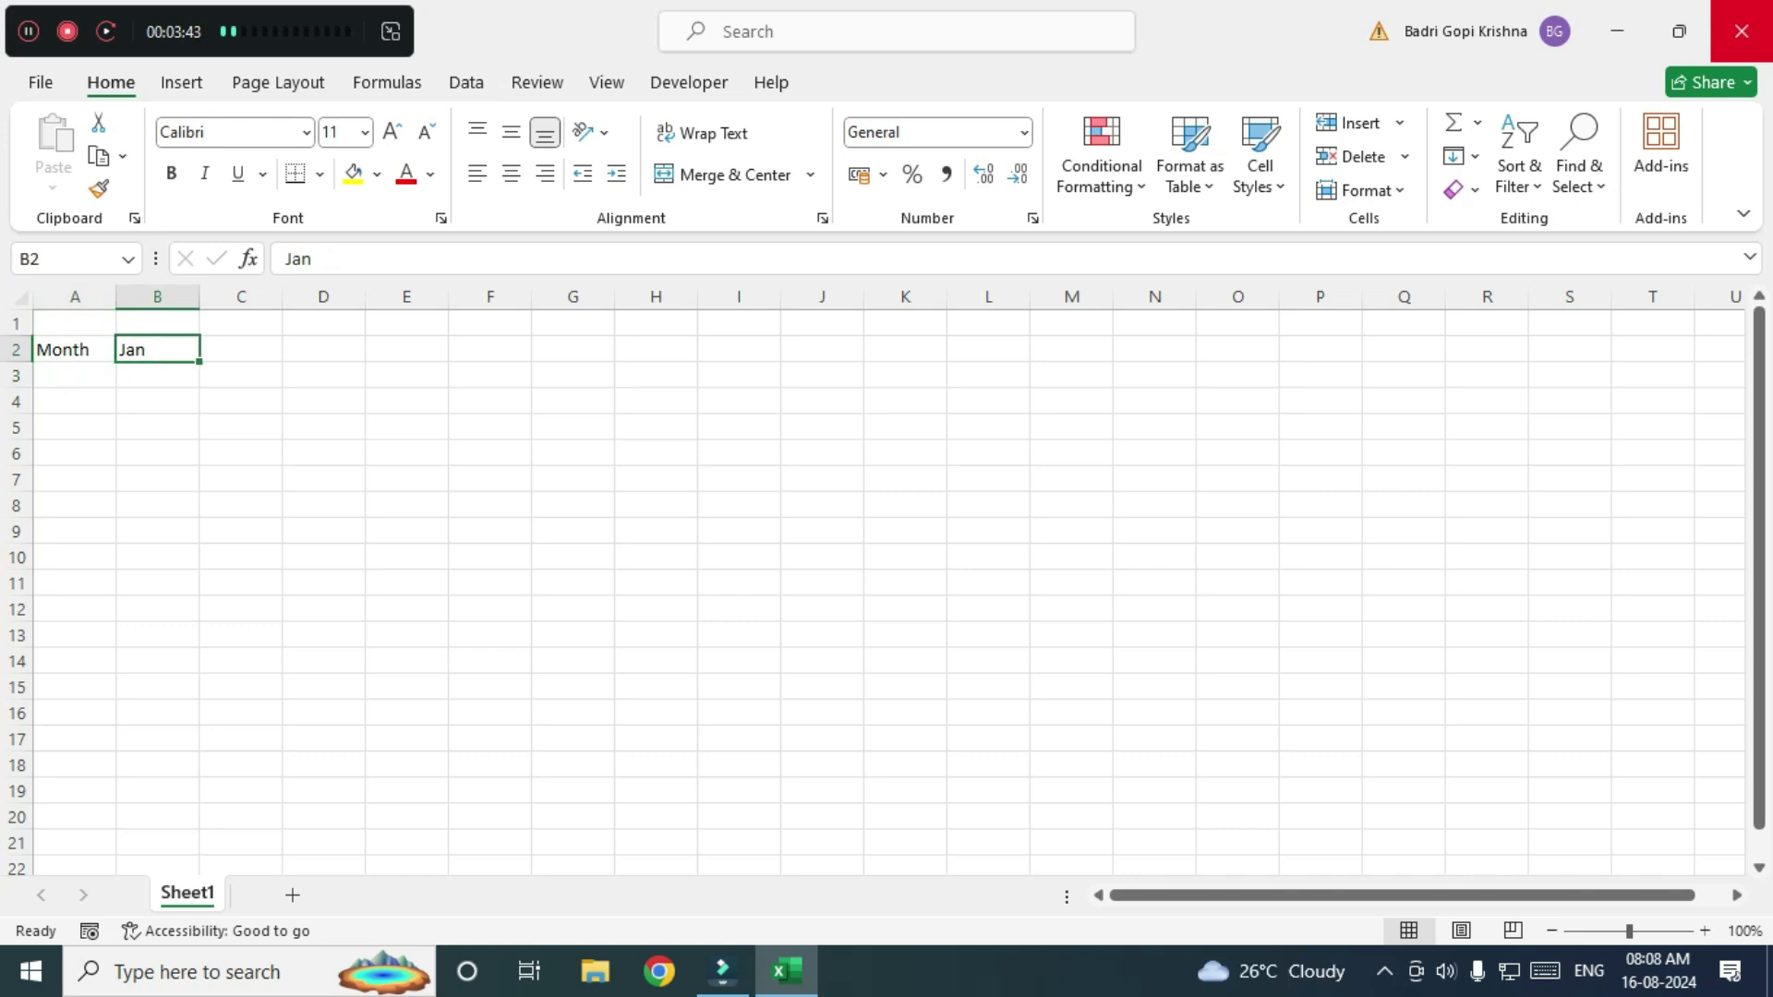
Step: Enter the label Year in C2 and 2024 in D2
left_click(240, 349)
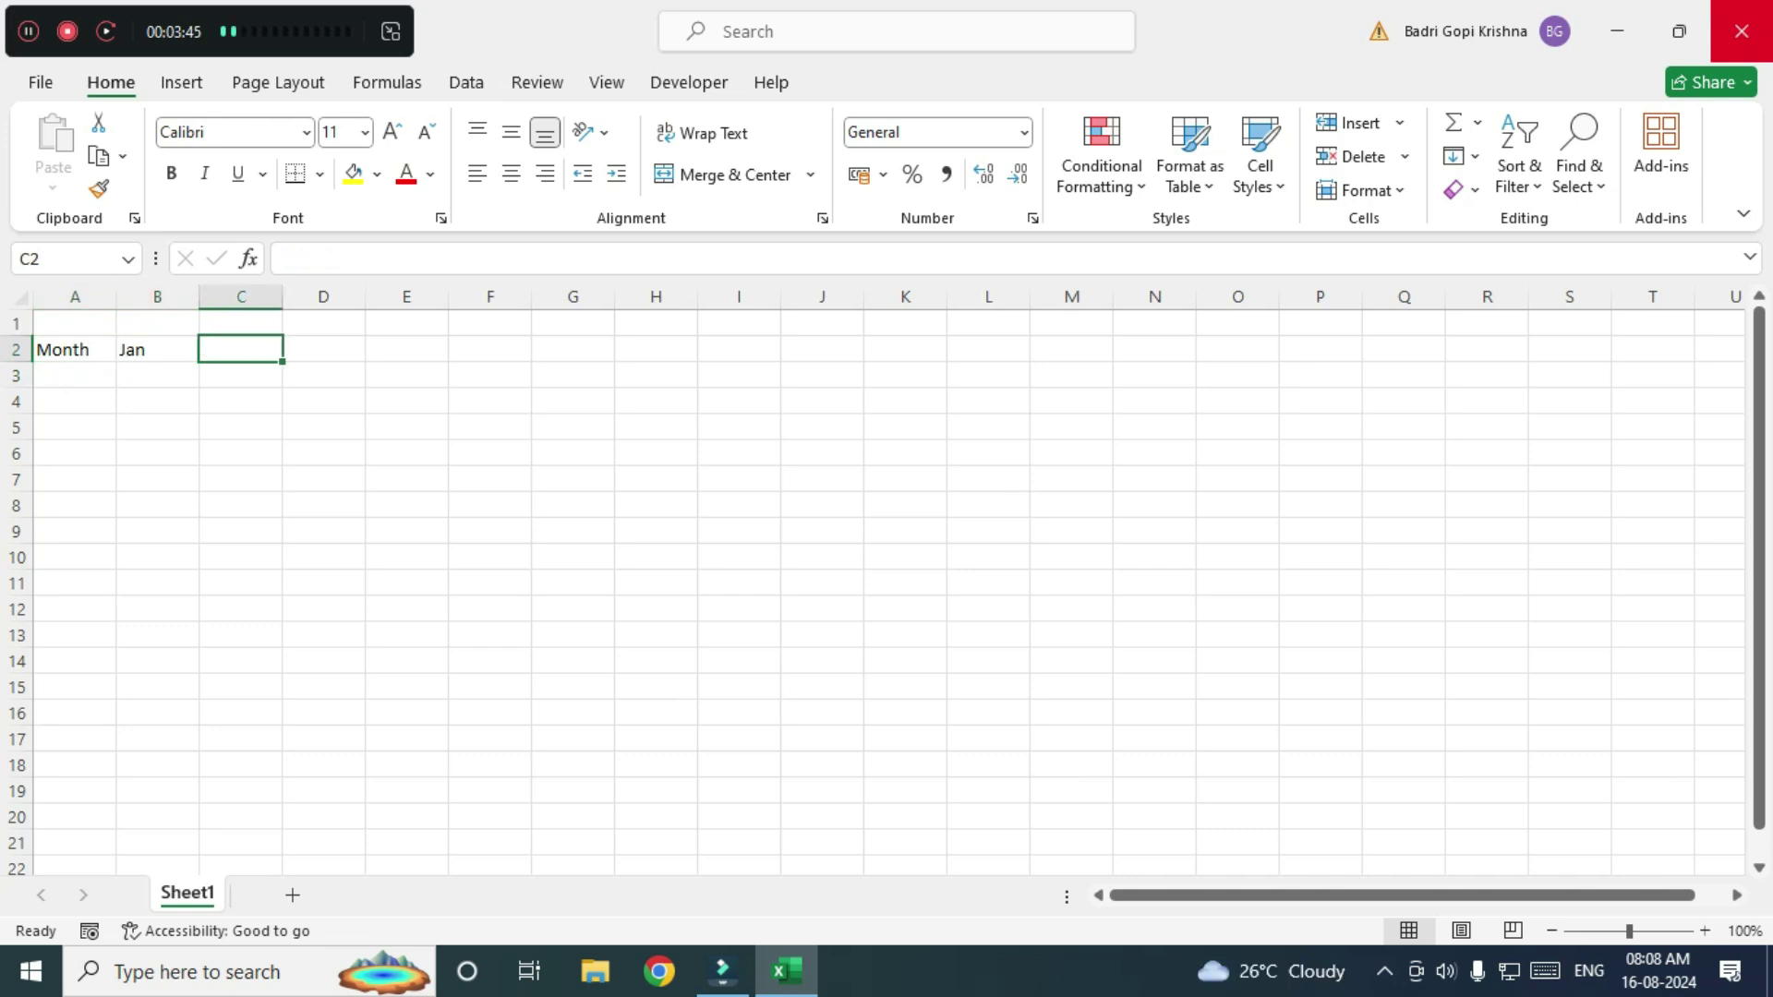
type("Year")
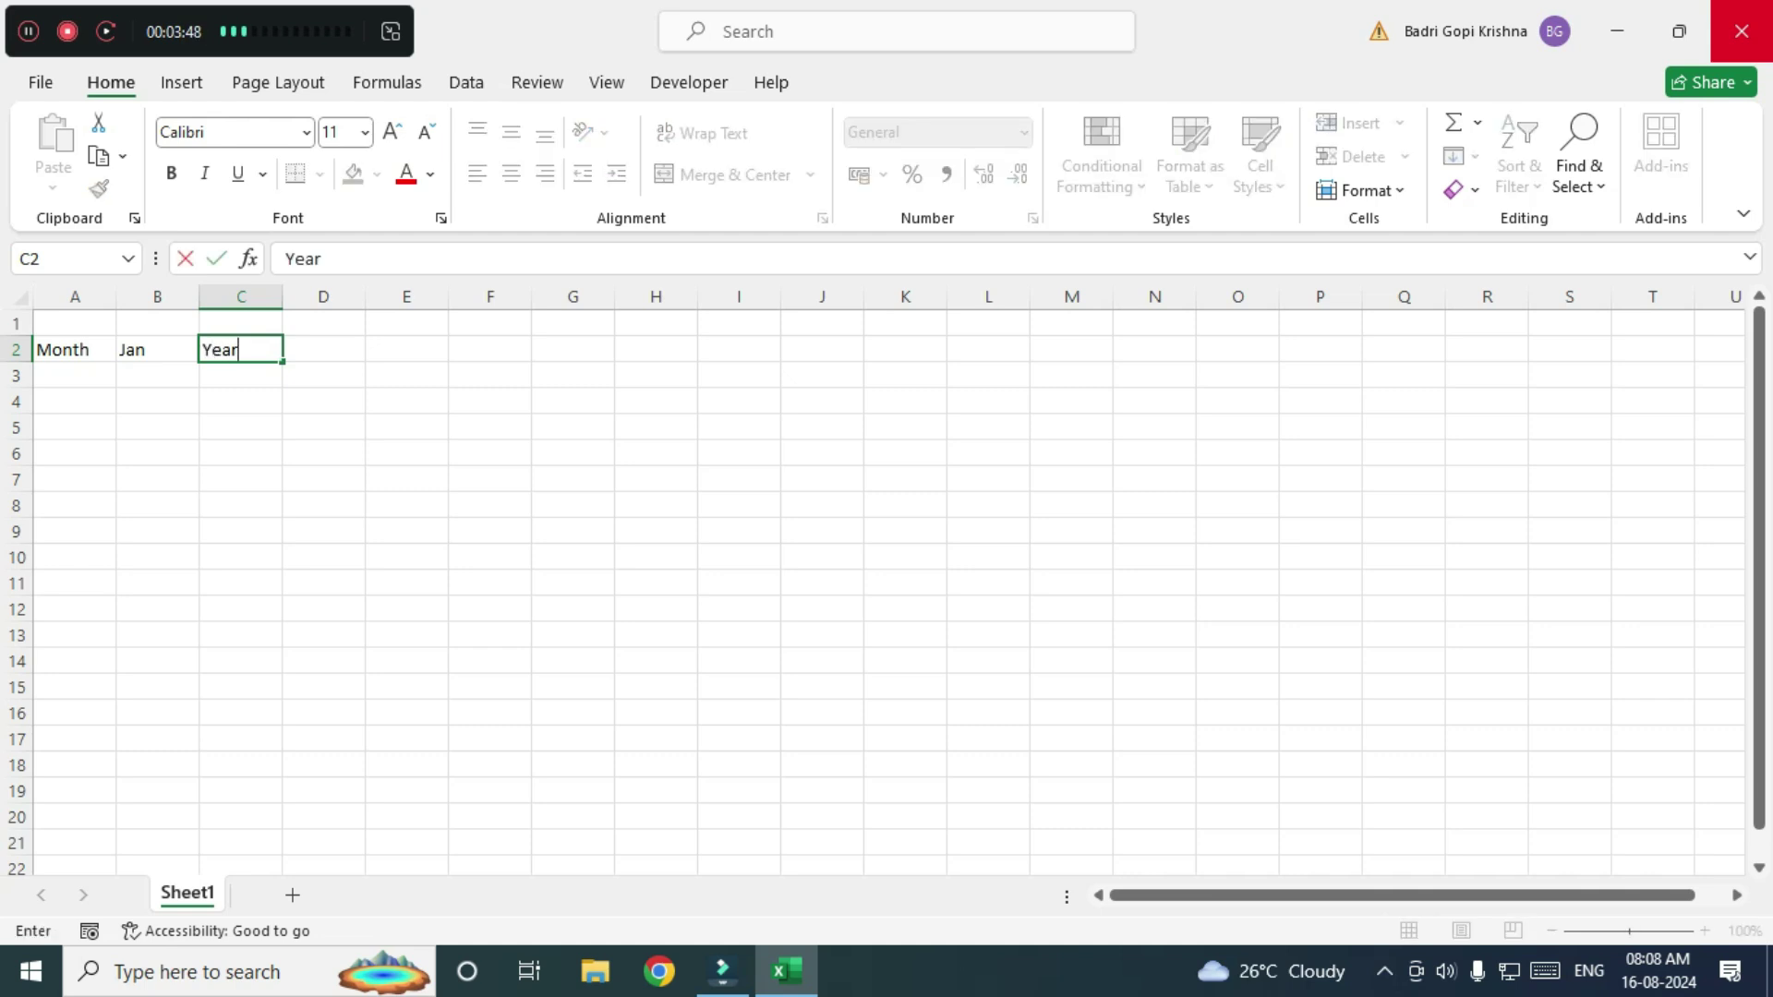
key("Tab")
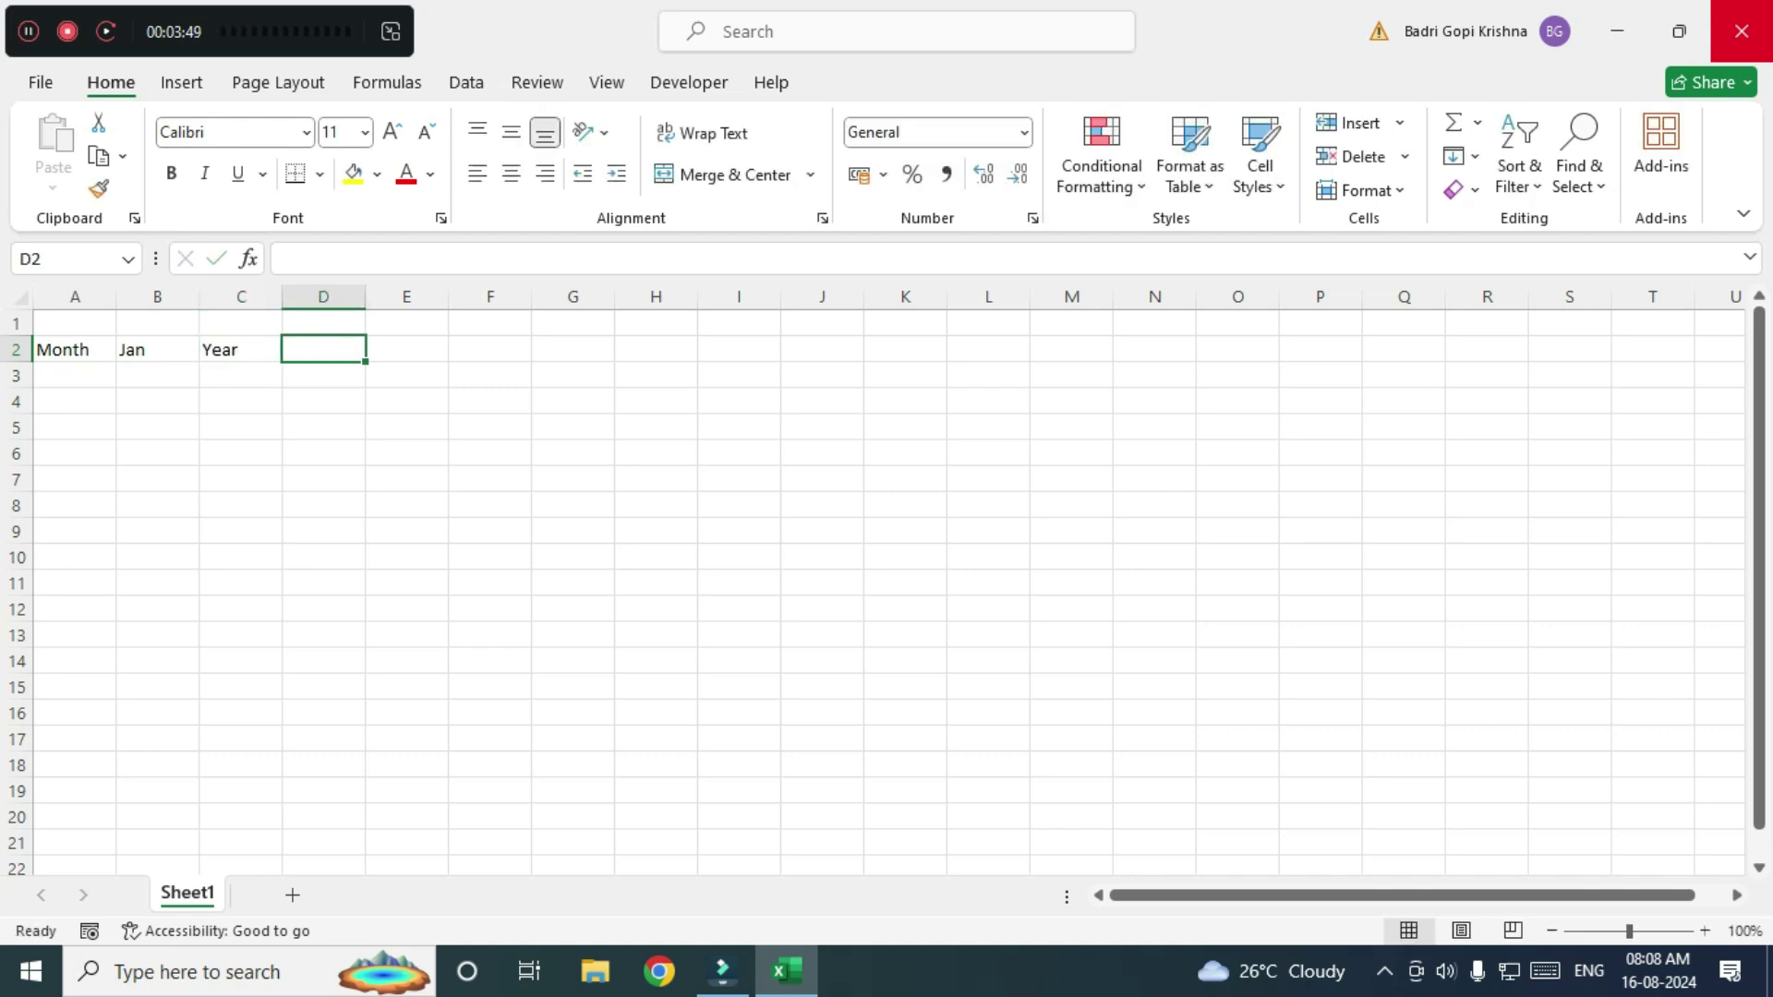
type("2024")
key("Return")
key("Up")
Step: Change the month in B2 from Jan to Aug
key("Left")
key("Left")
type("Aug")
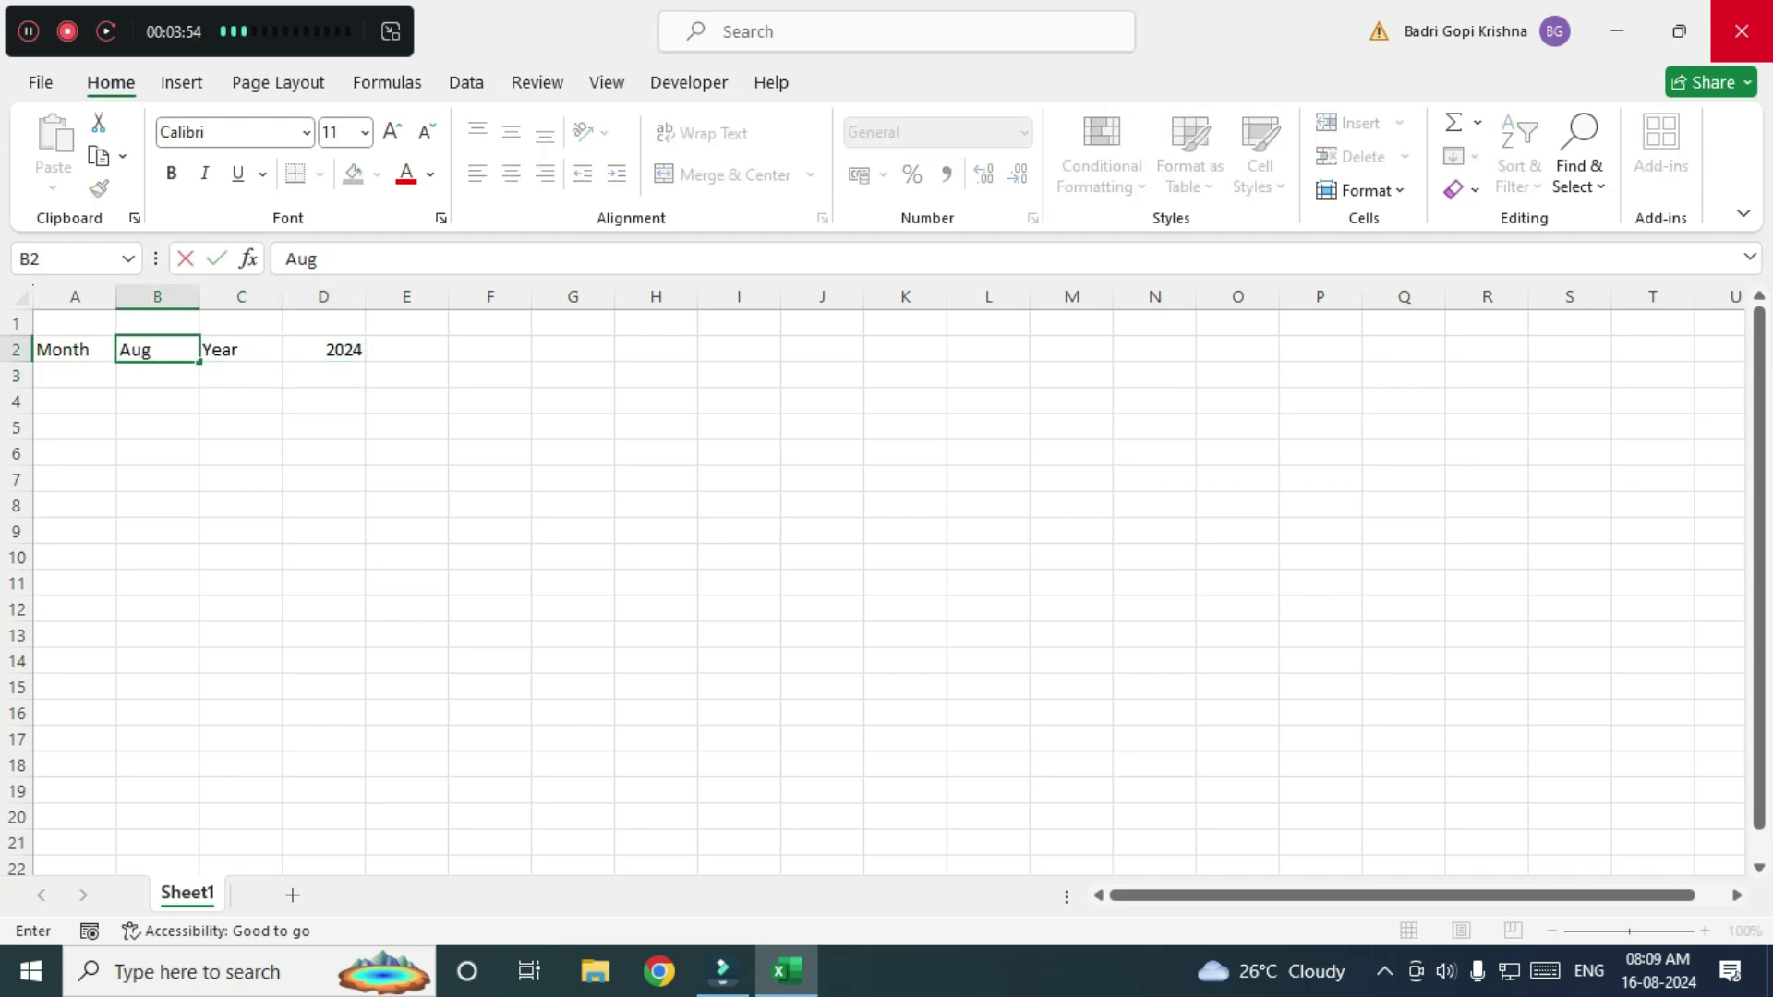
key("Return")
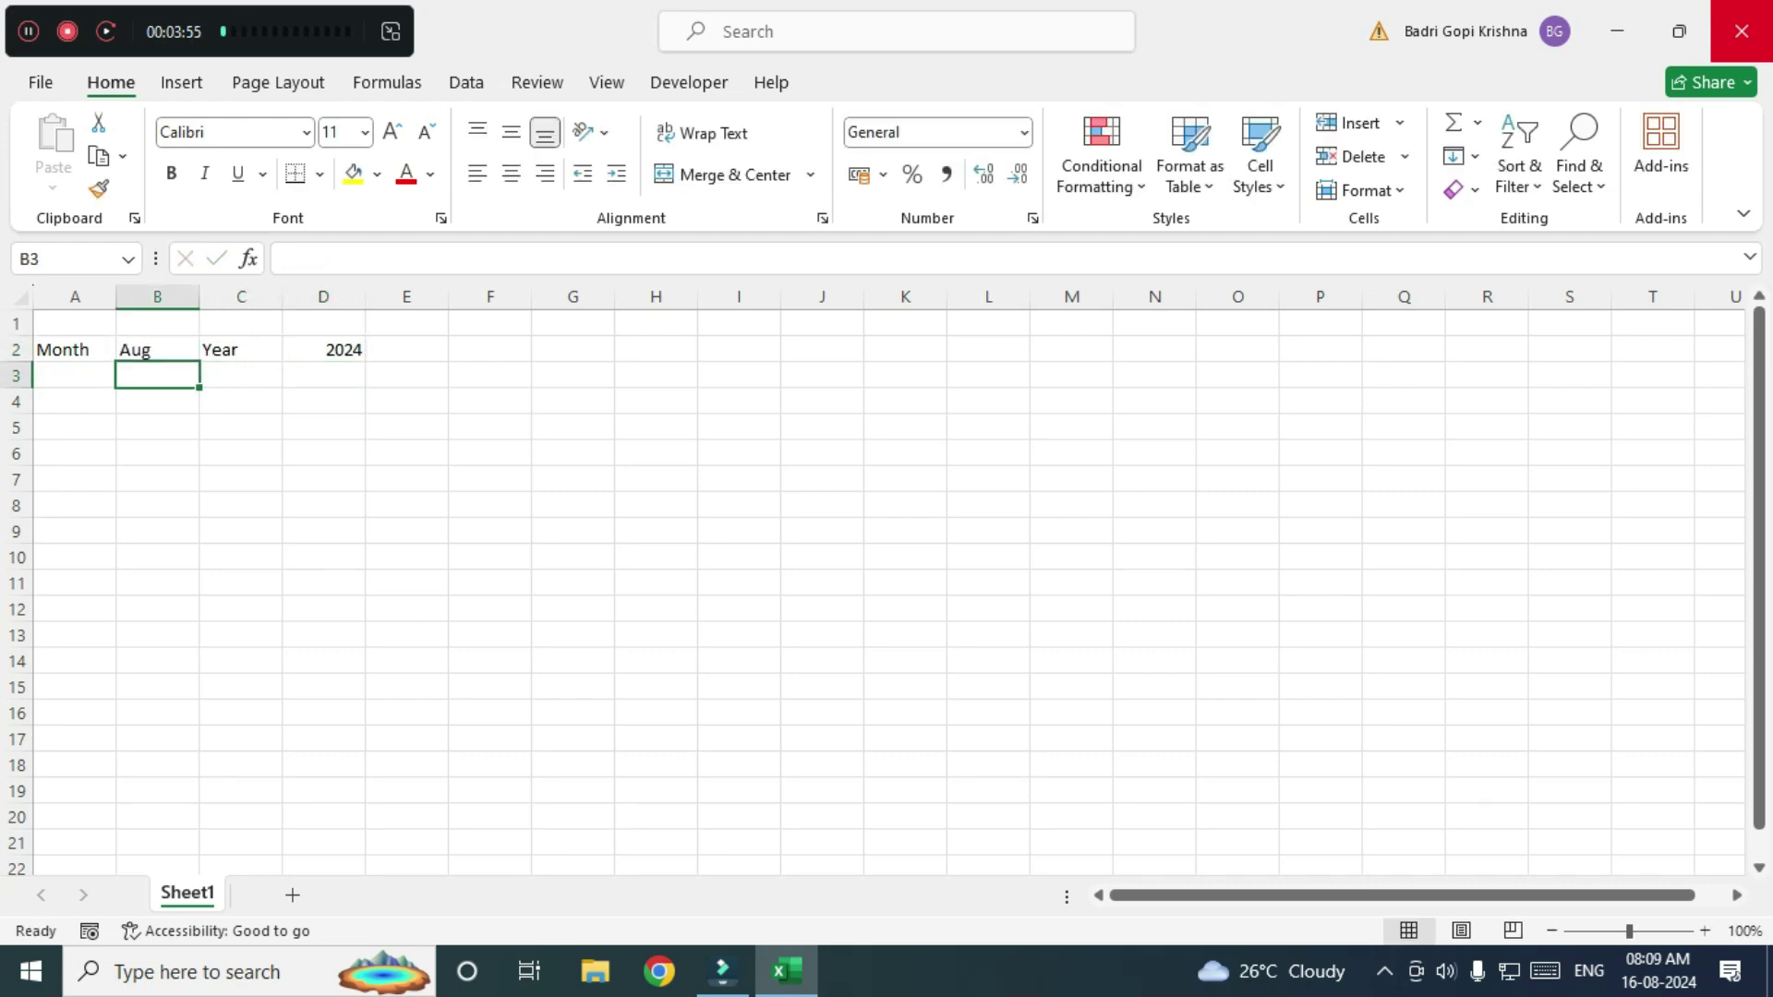
left_click(157, 349)
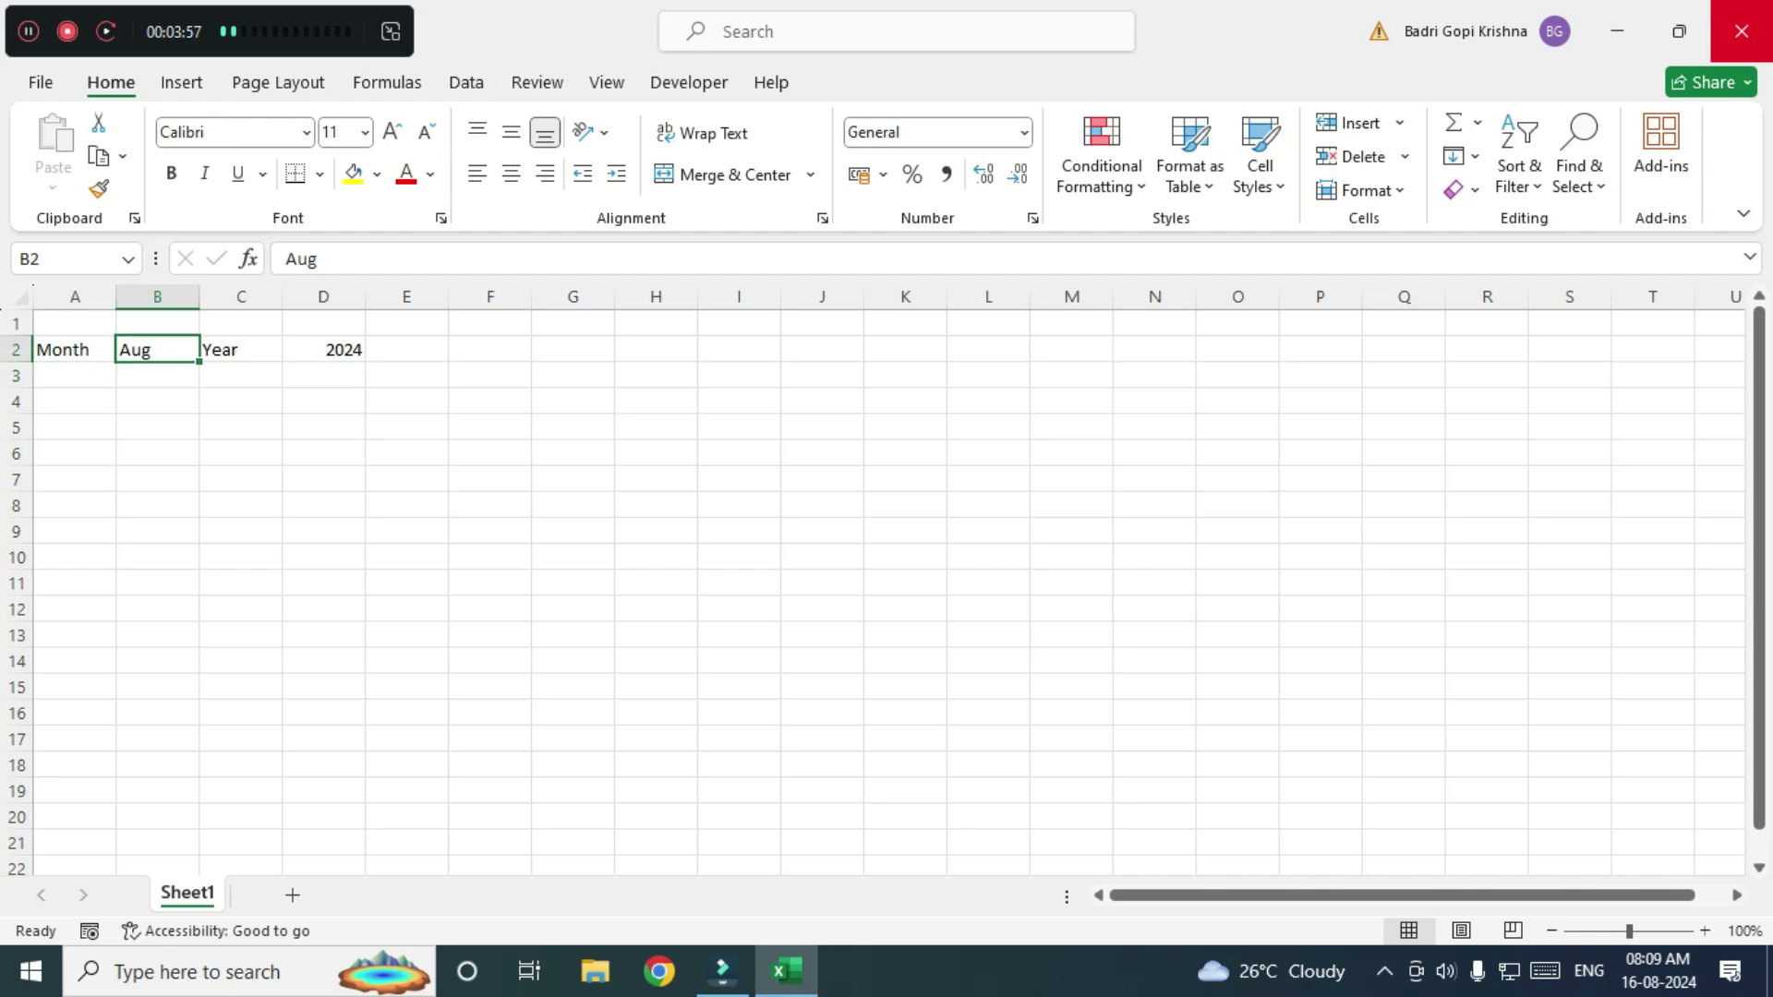
left_click(157, 375)
left_click(157, 349)
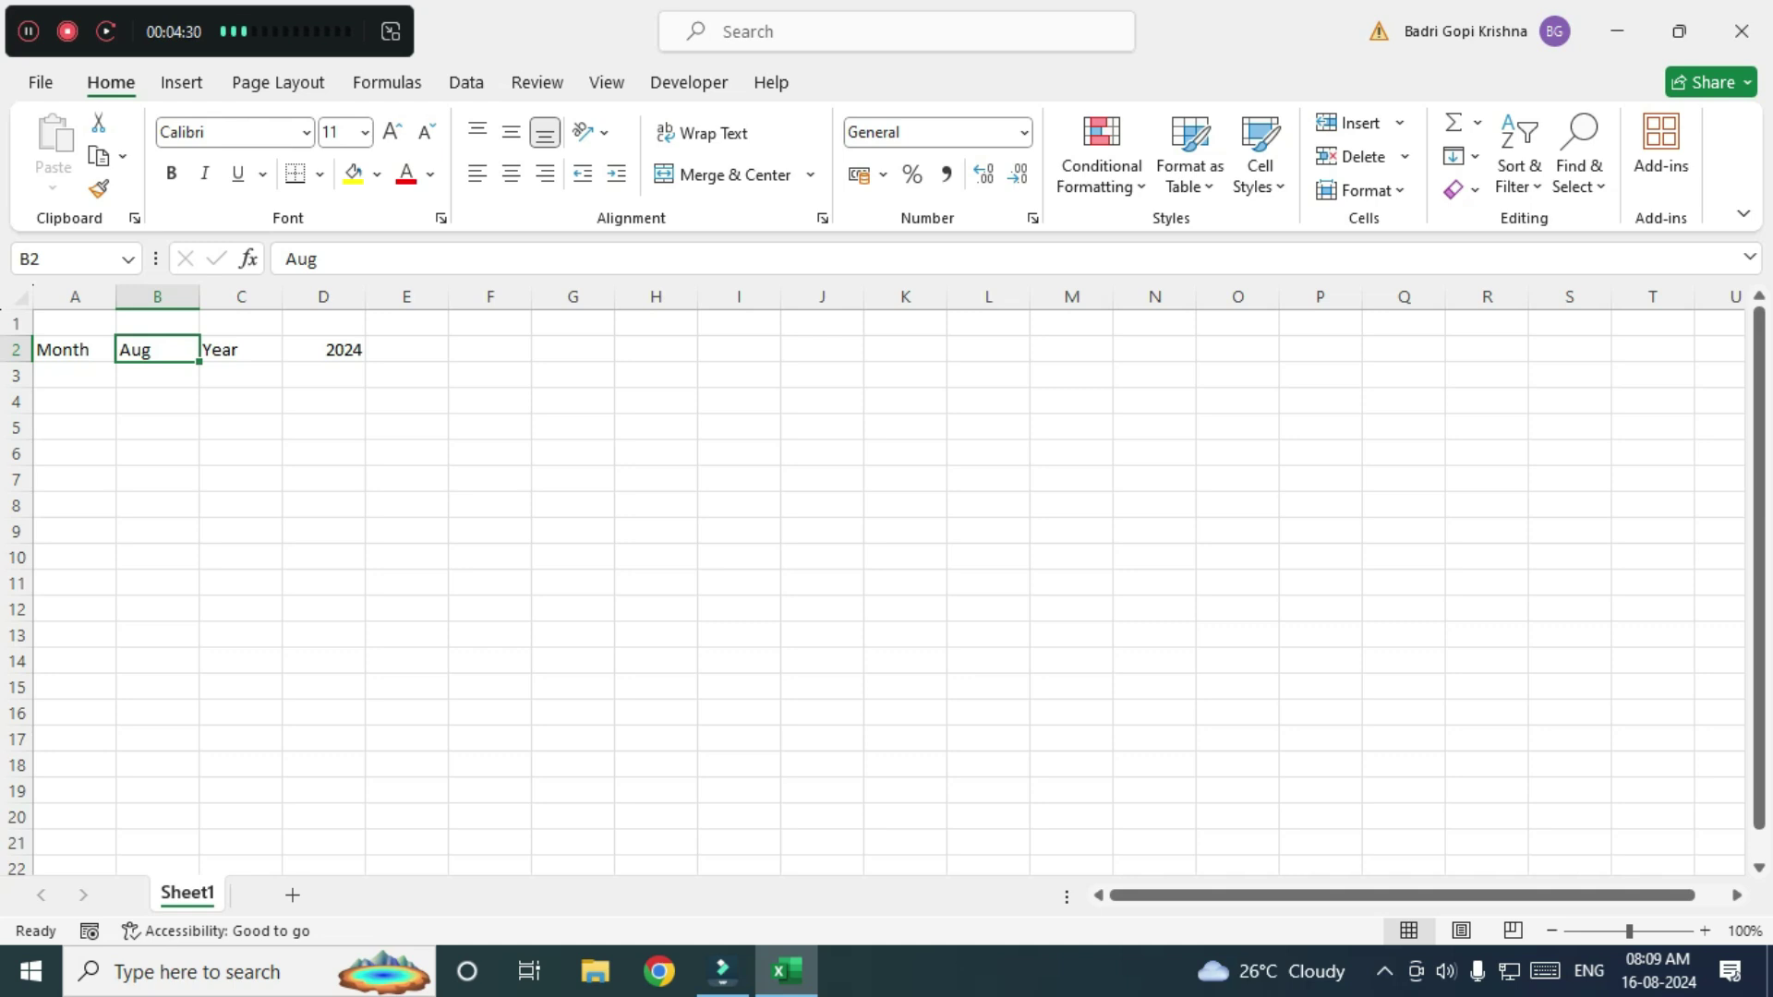
Step: Check the Month, Year, Aug and 2024 cells in row 2, then select G4:R4
key("Left")
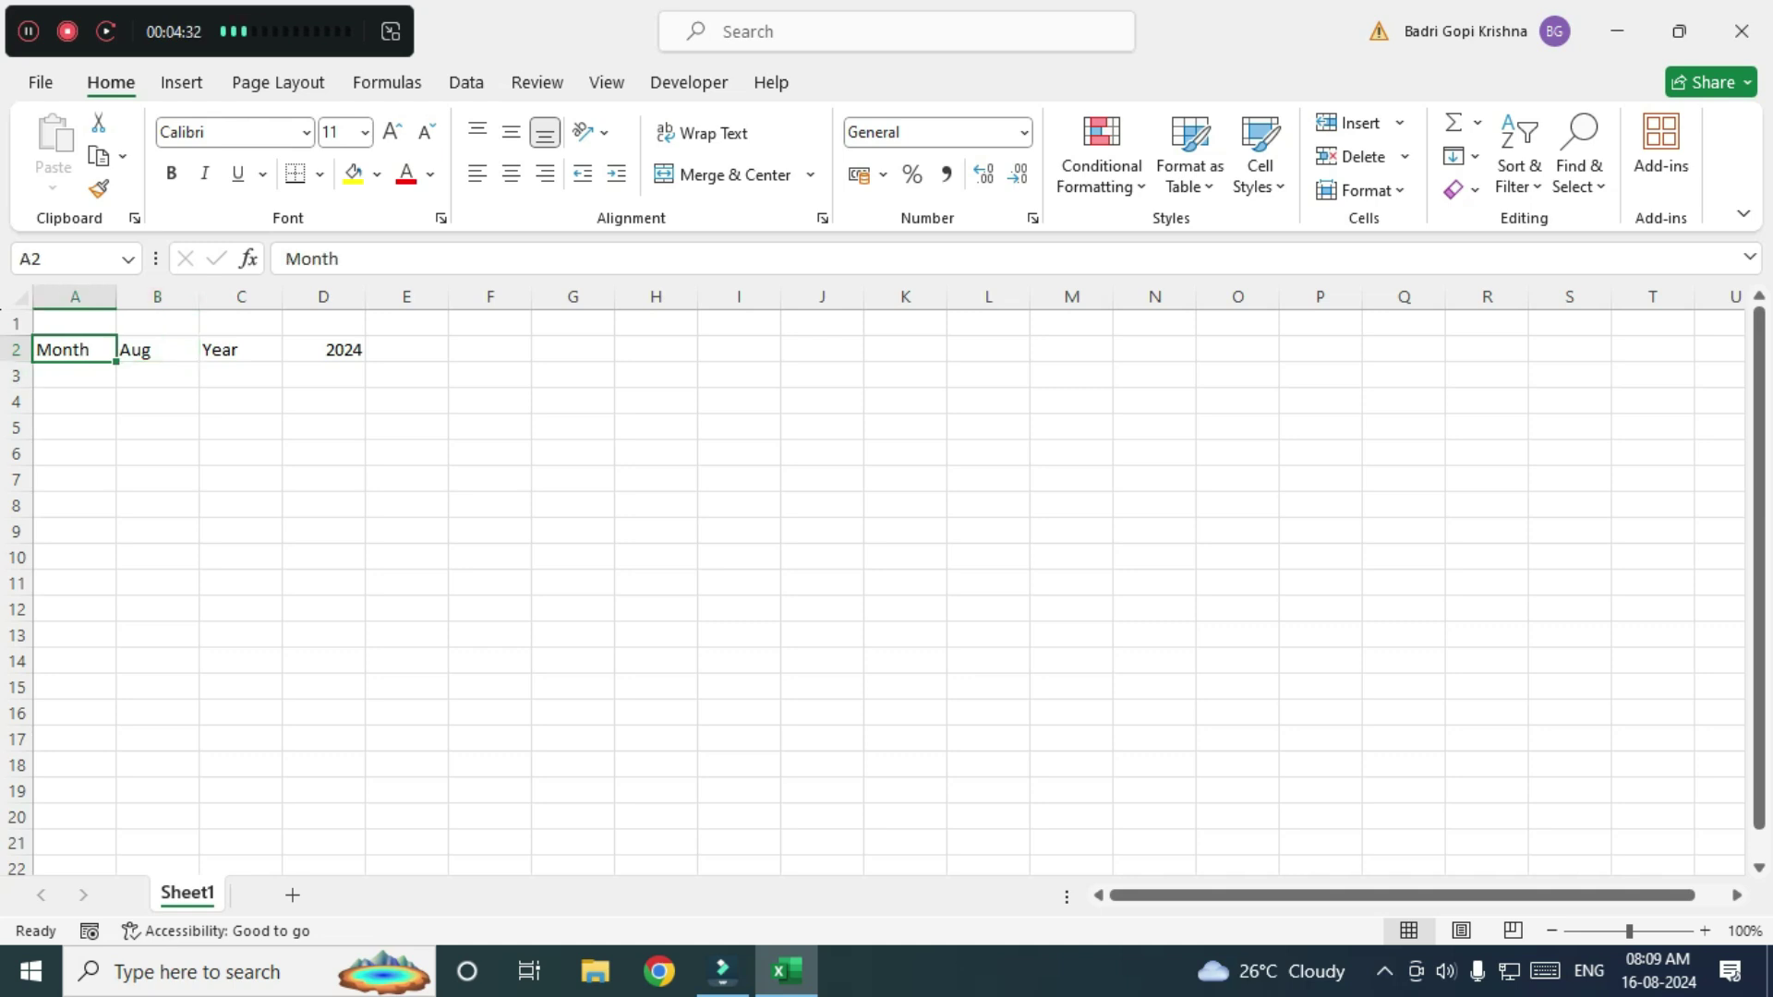
left_click(240, 349)
left_click(156, 349)
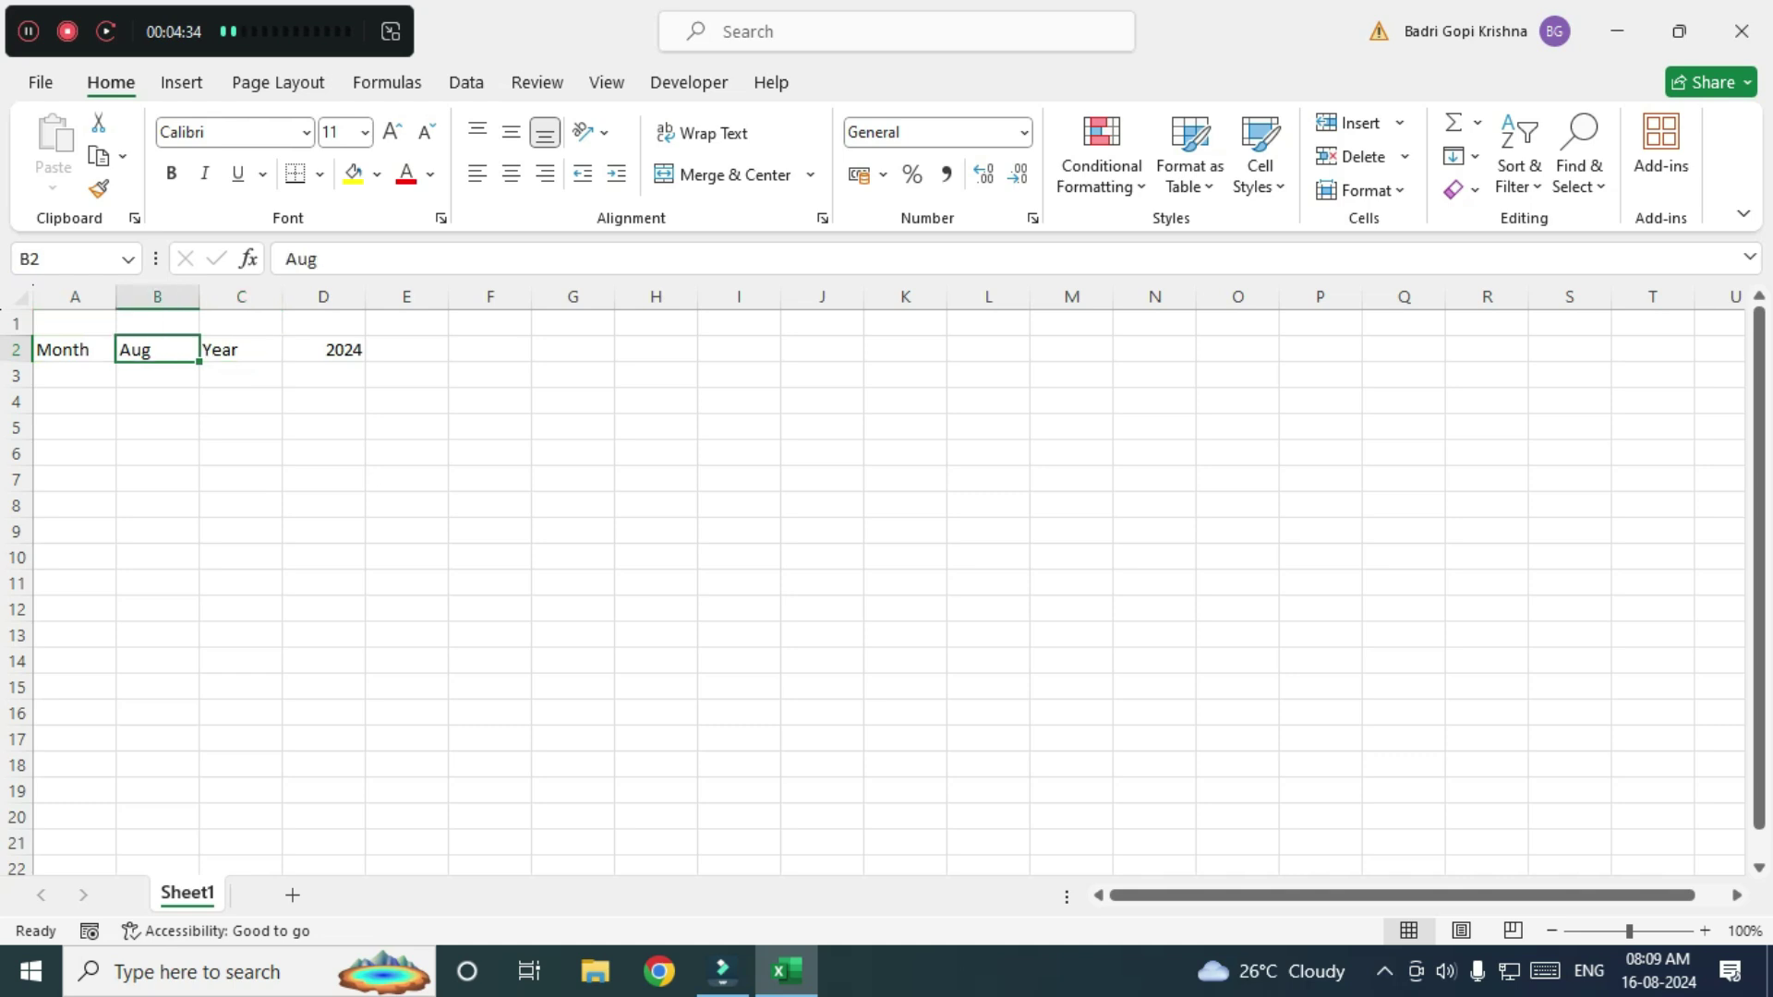
left_click(324, 349)
left_click(157, 349)
left_click(323, 349)
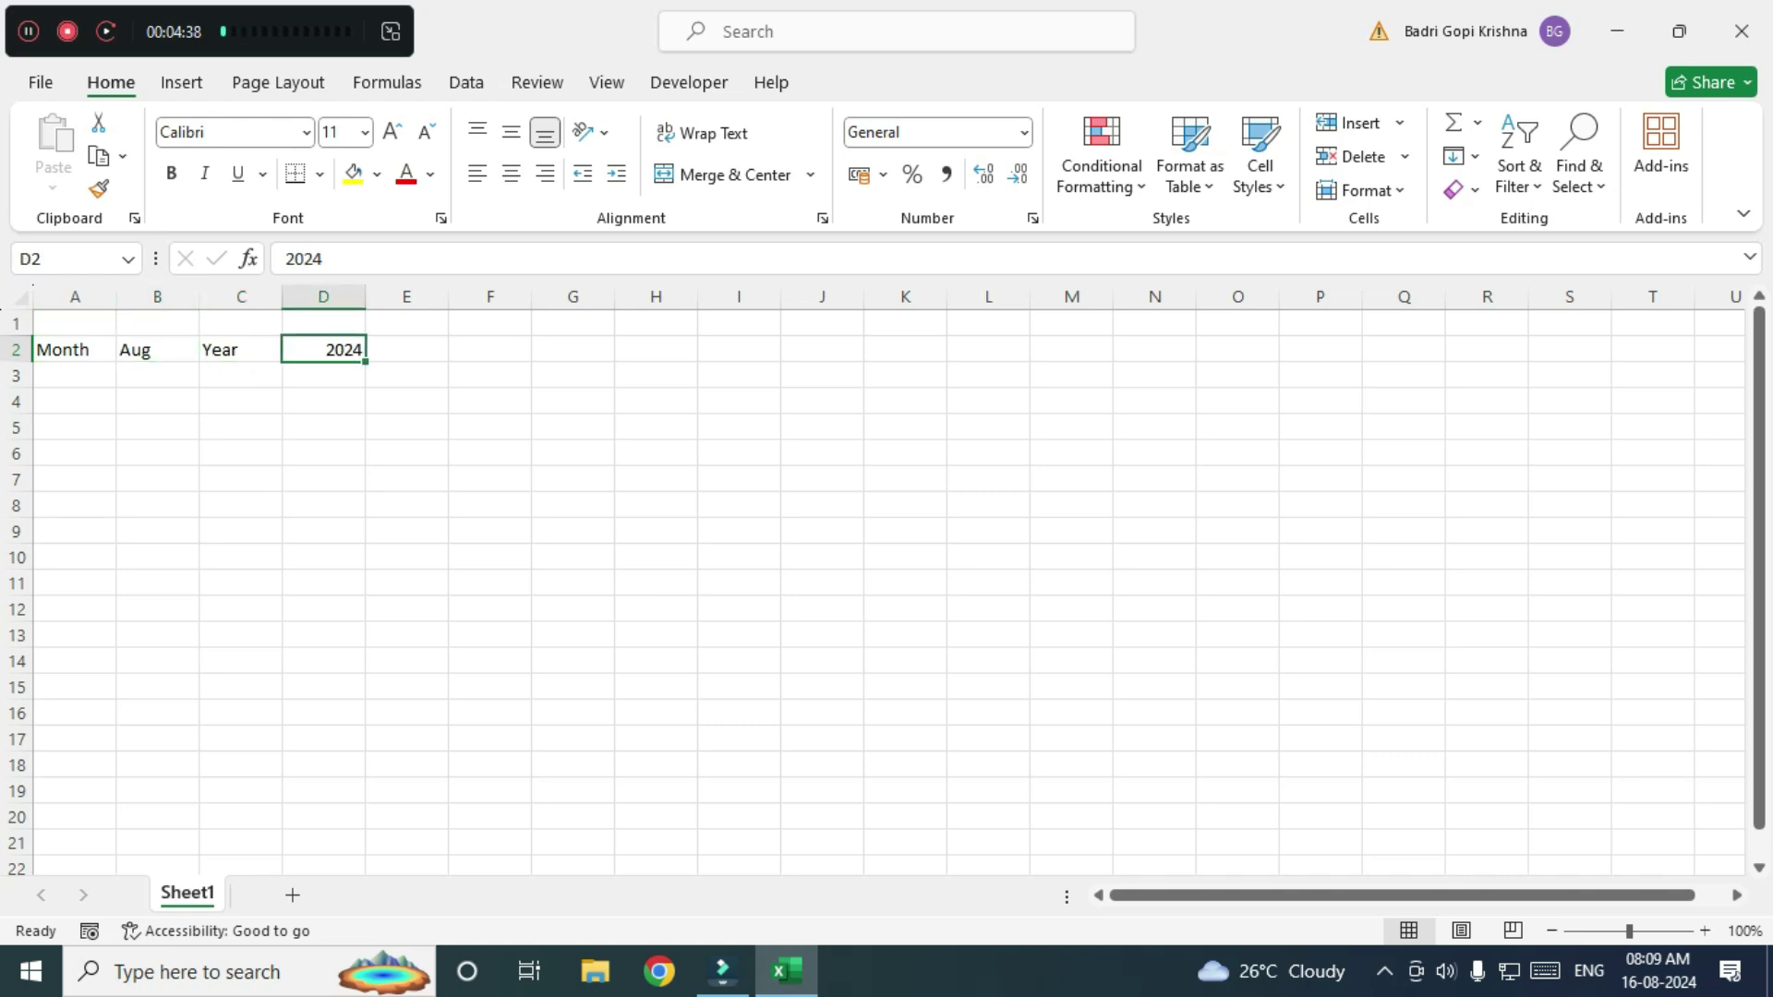
left_click(157, 350)
left_click(323, 349)
left_click_drag(573, 401, 1487, 401)
left_click(1487, 401)
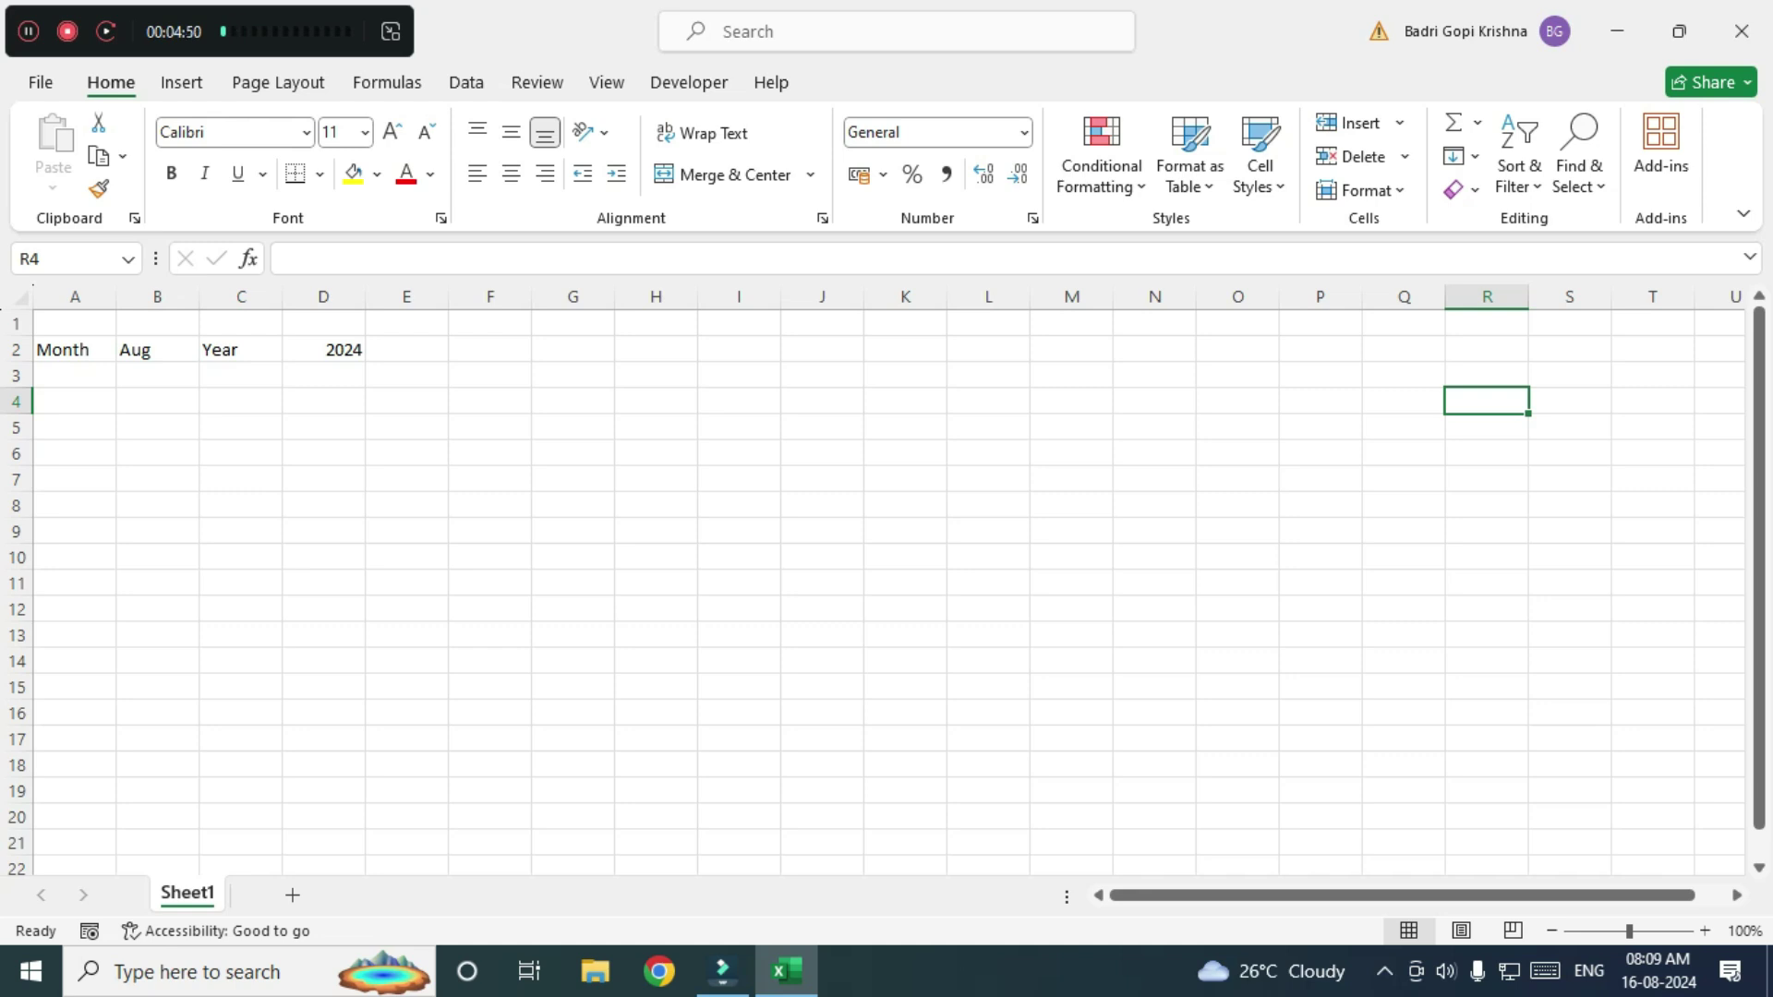
Step: Enter From in A3 and To in A4, then select B3 for the start date
left_click(74, 375)
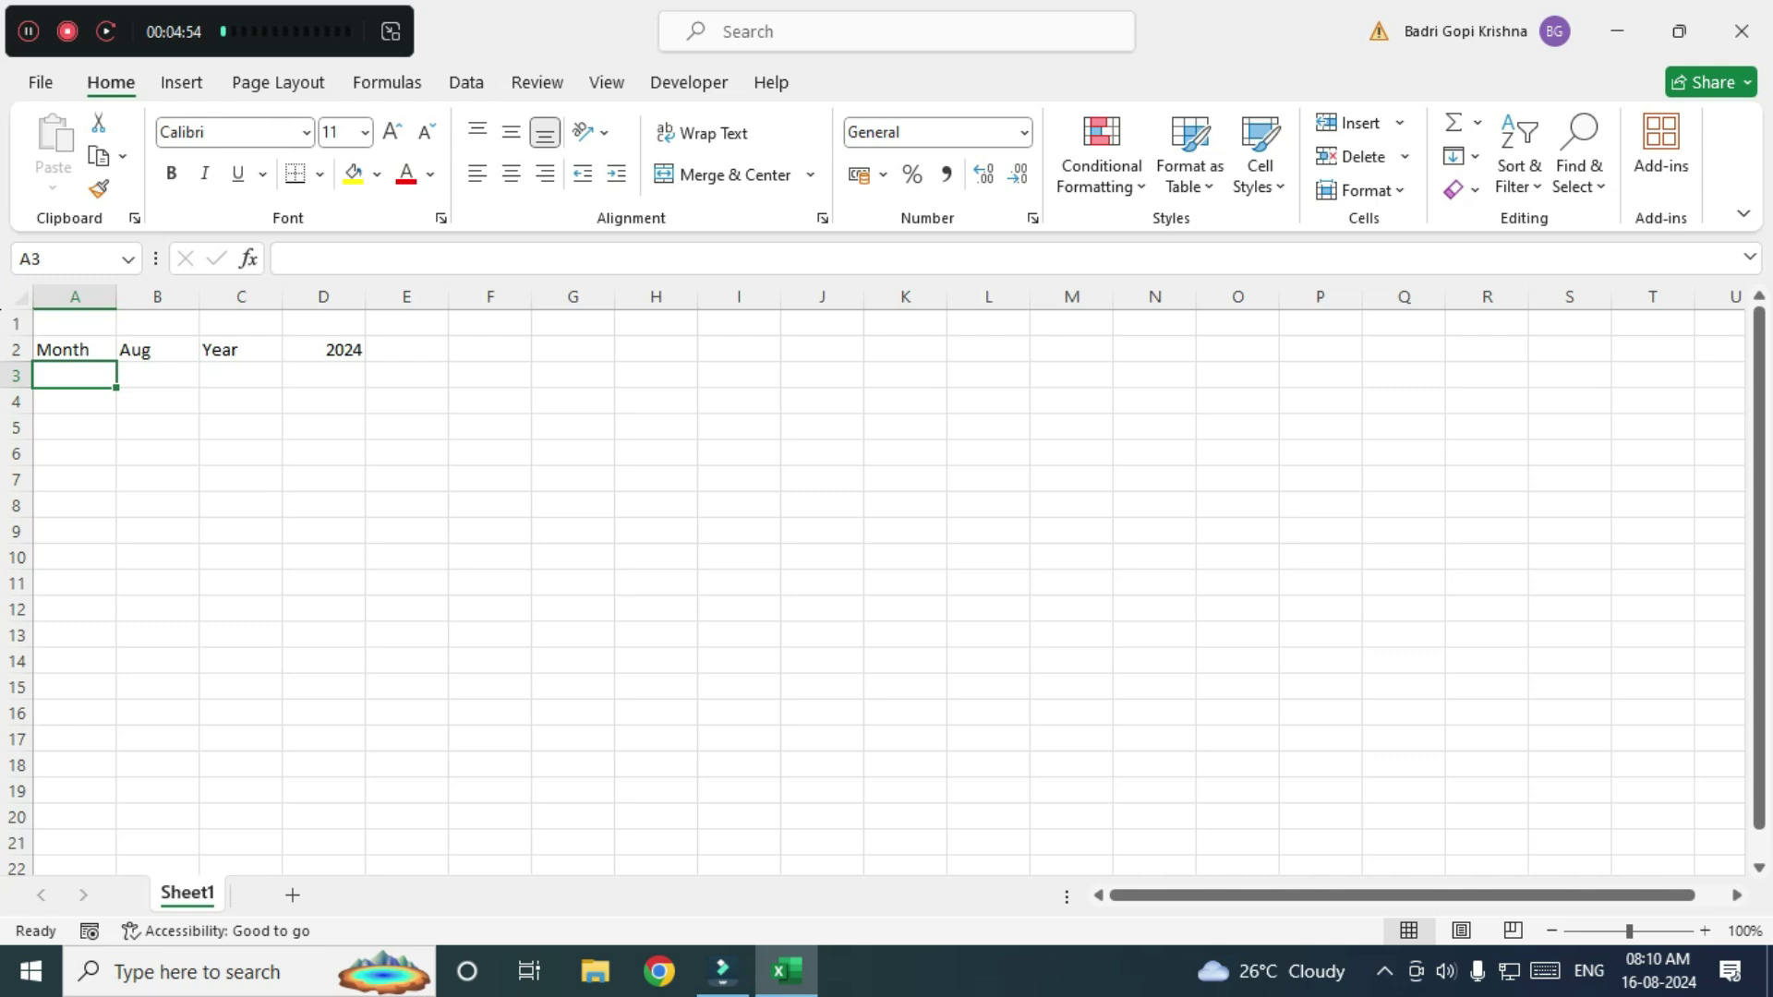
type("From")
key("Return")
type("To")
left_click(157, 375)
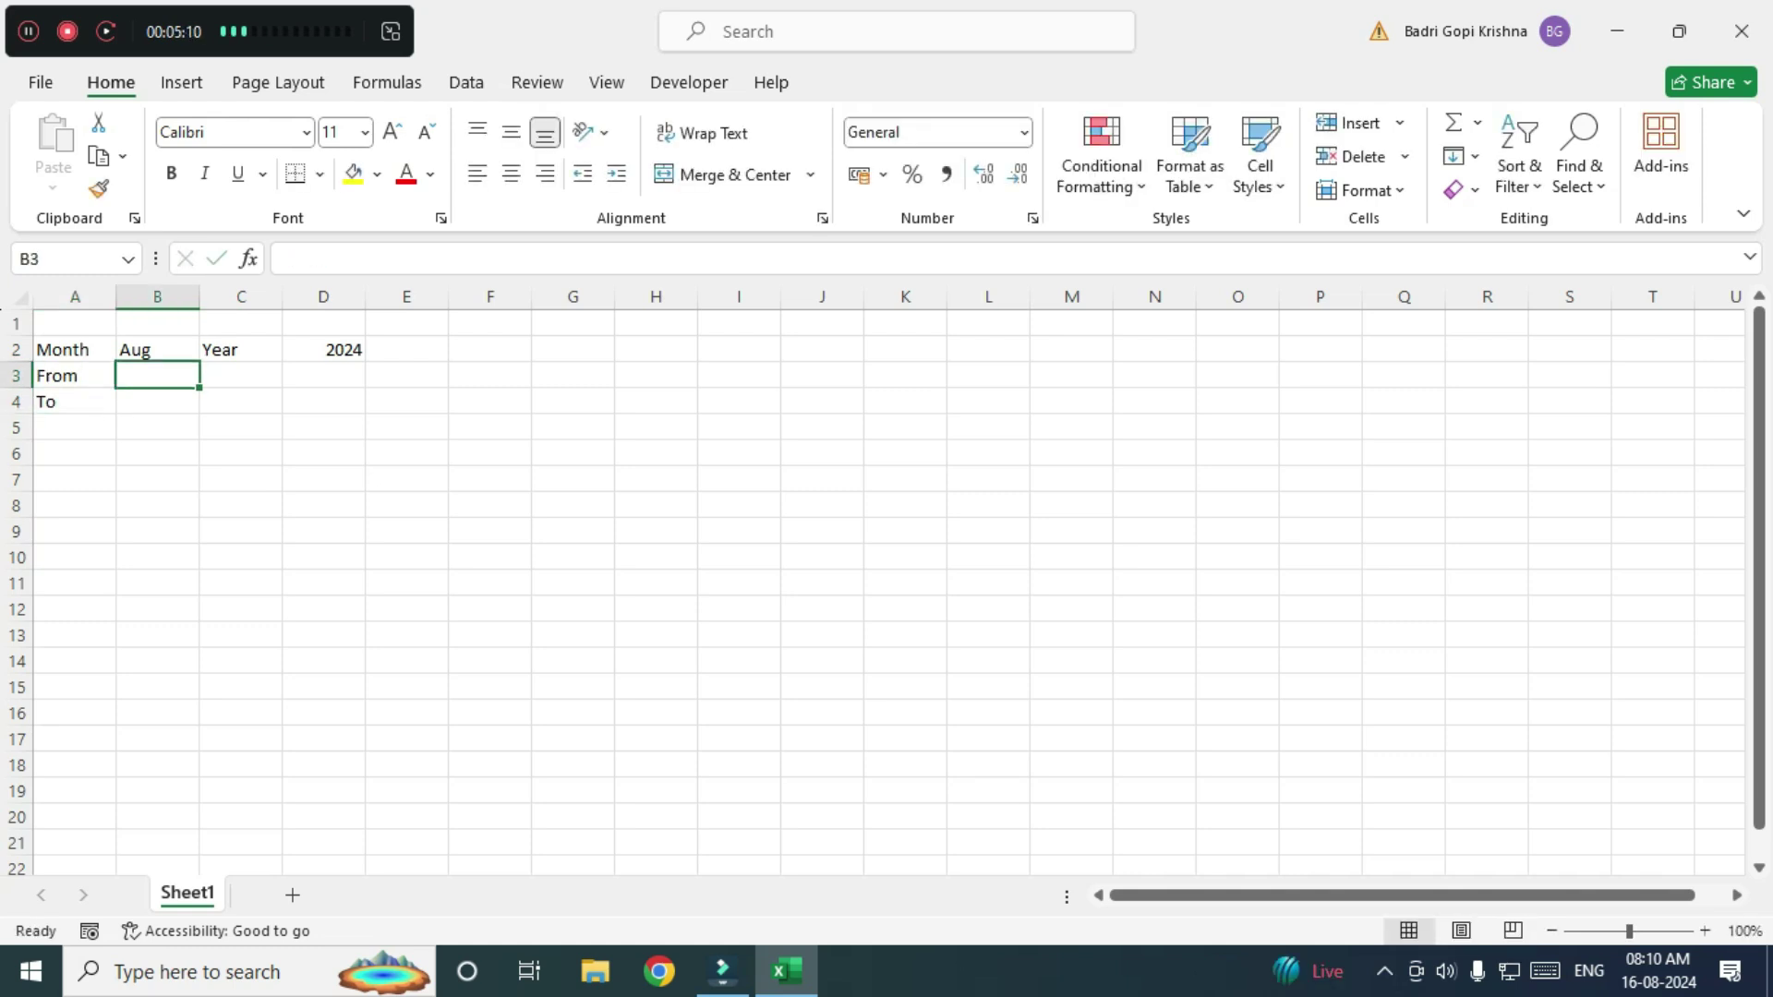
left_click(157, 349)
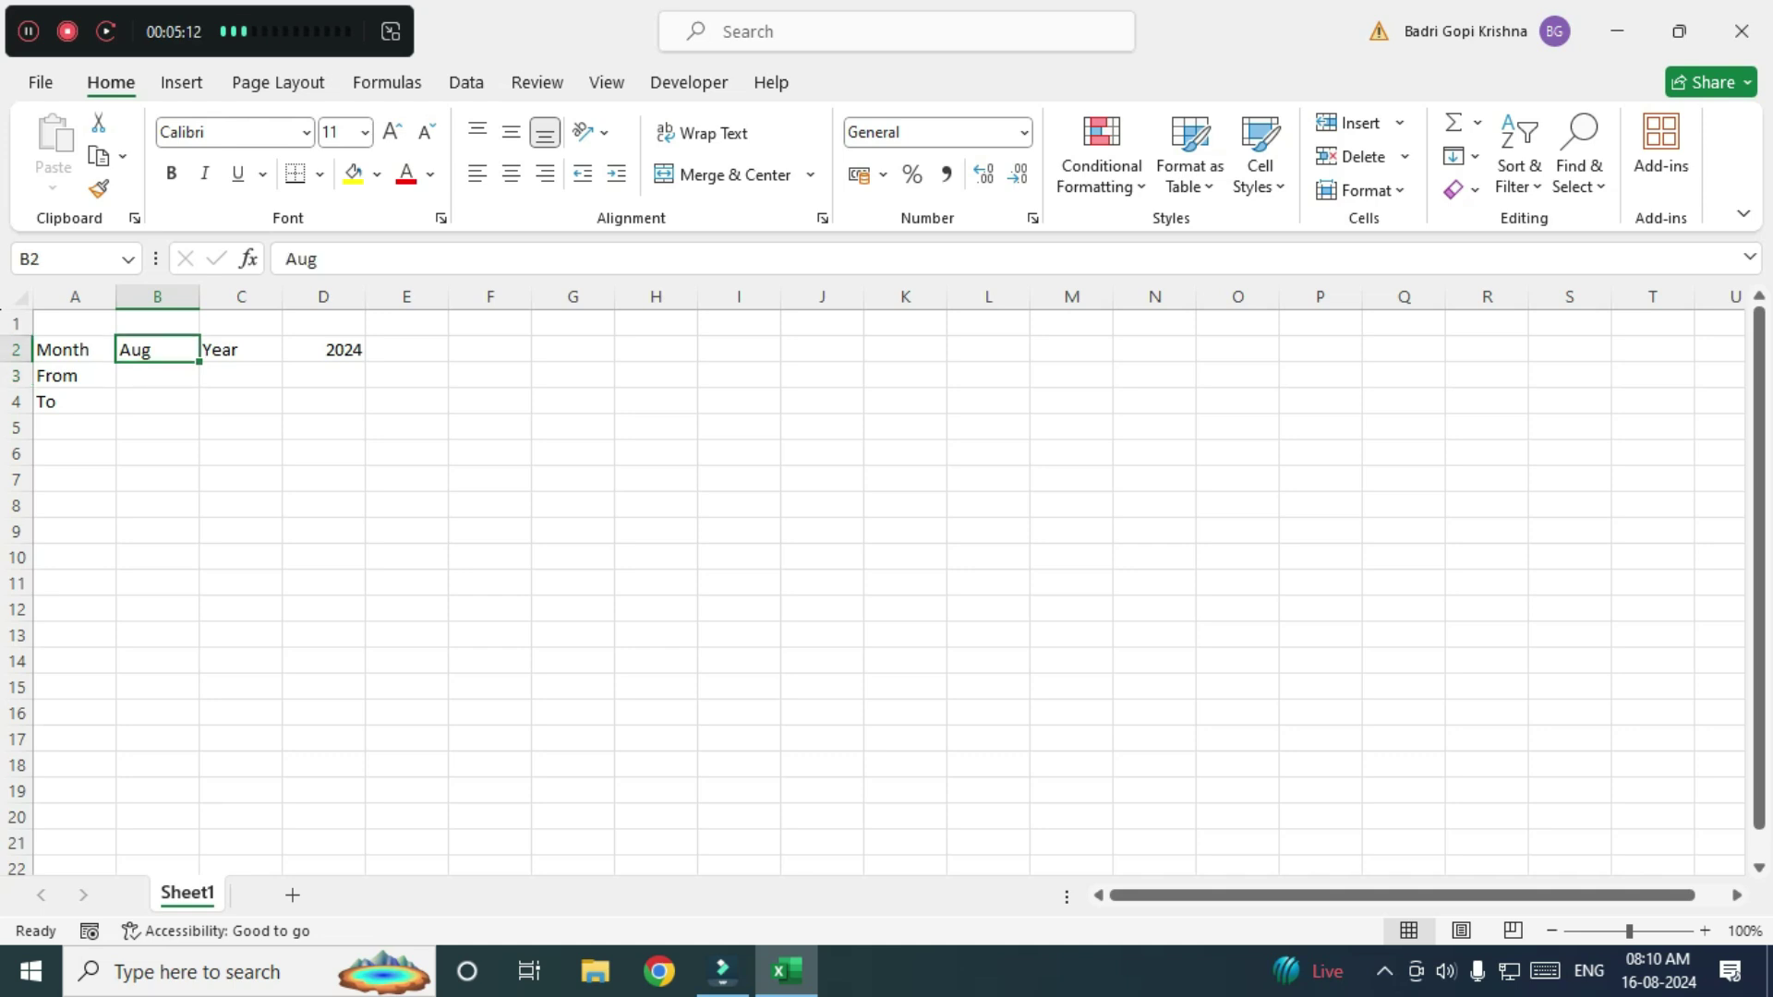
left_click(157, 375)
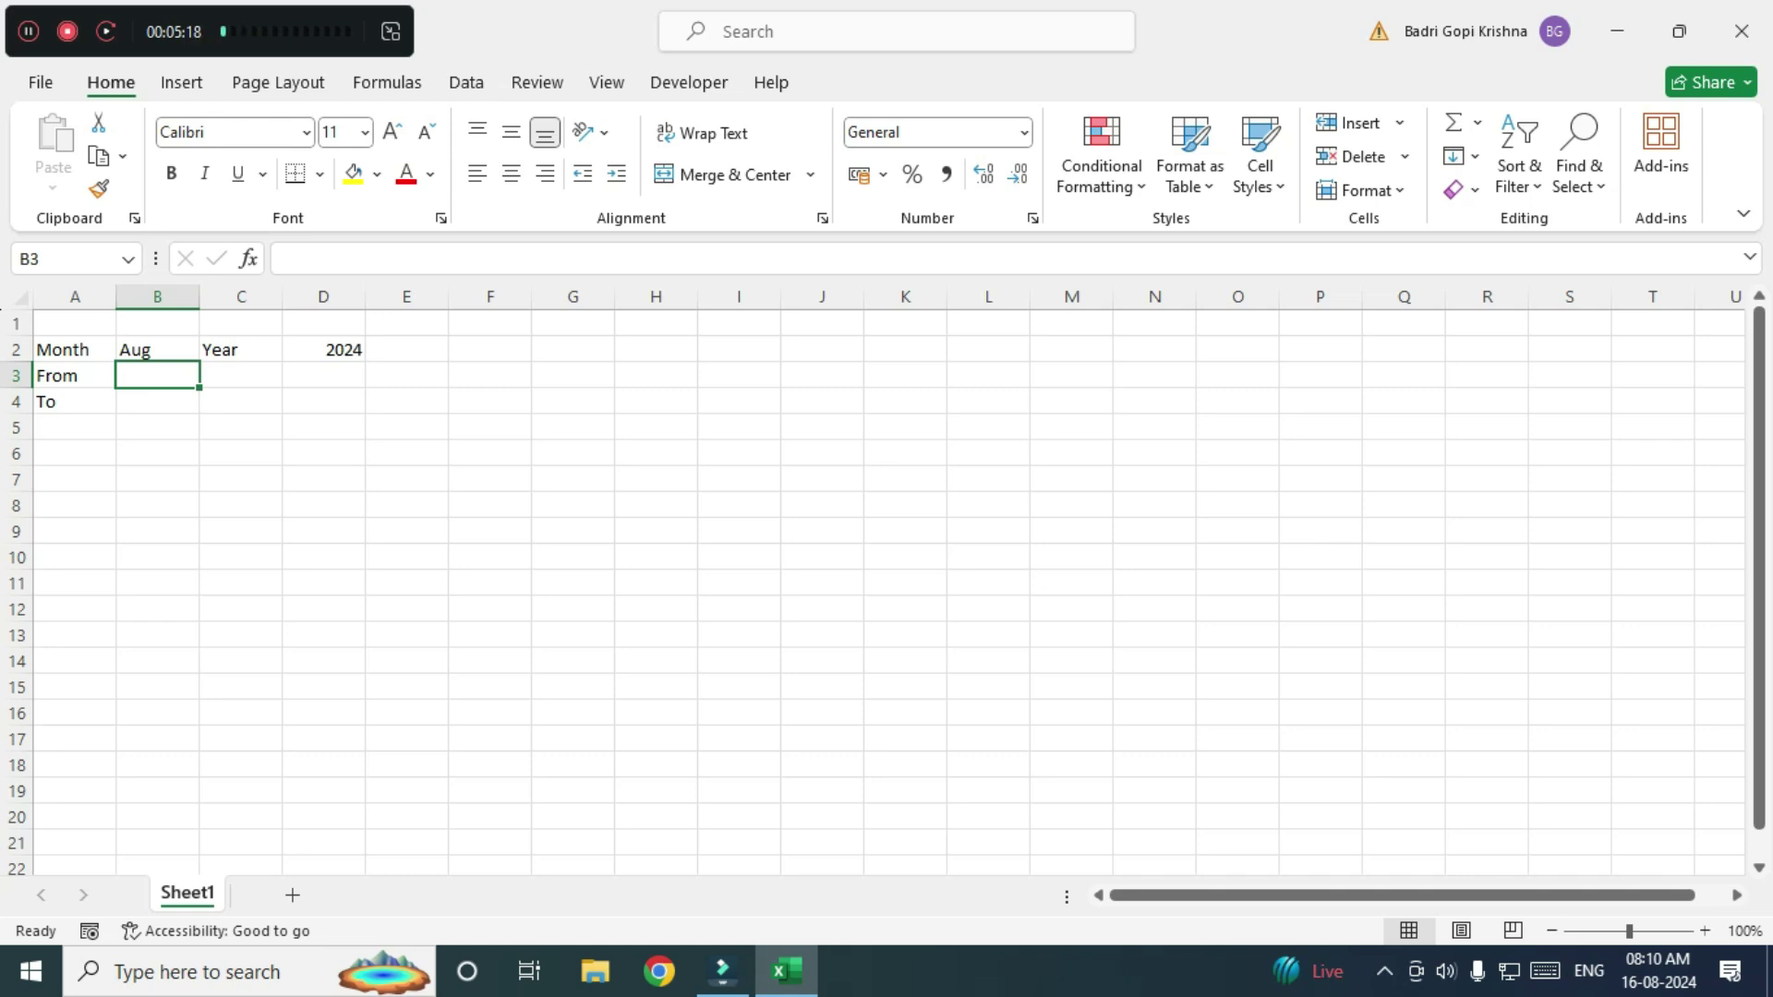
left_click(157, 401)
left_click(157, 375)
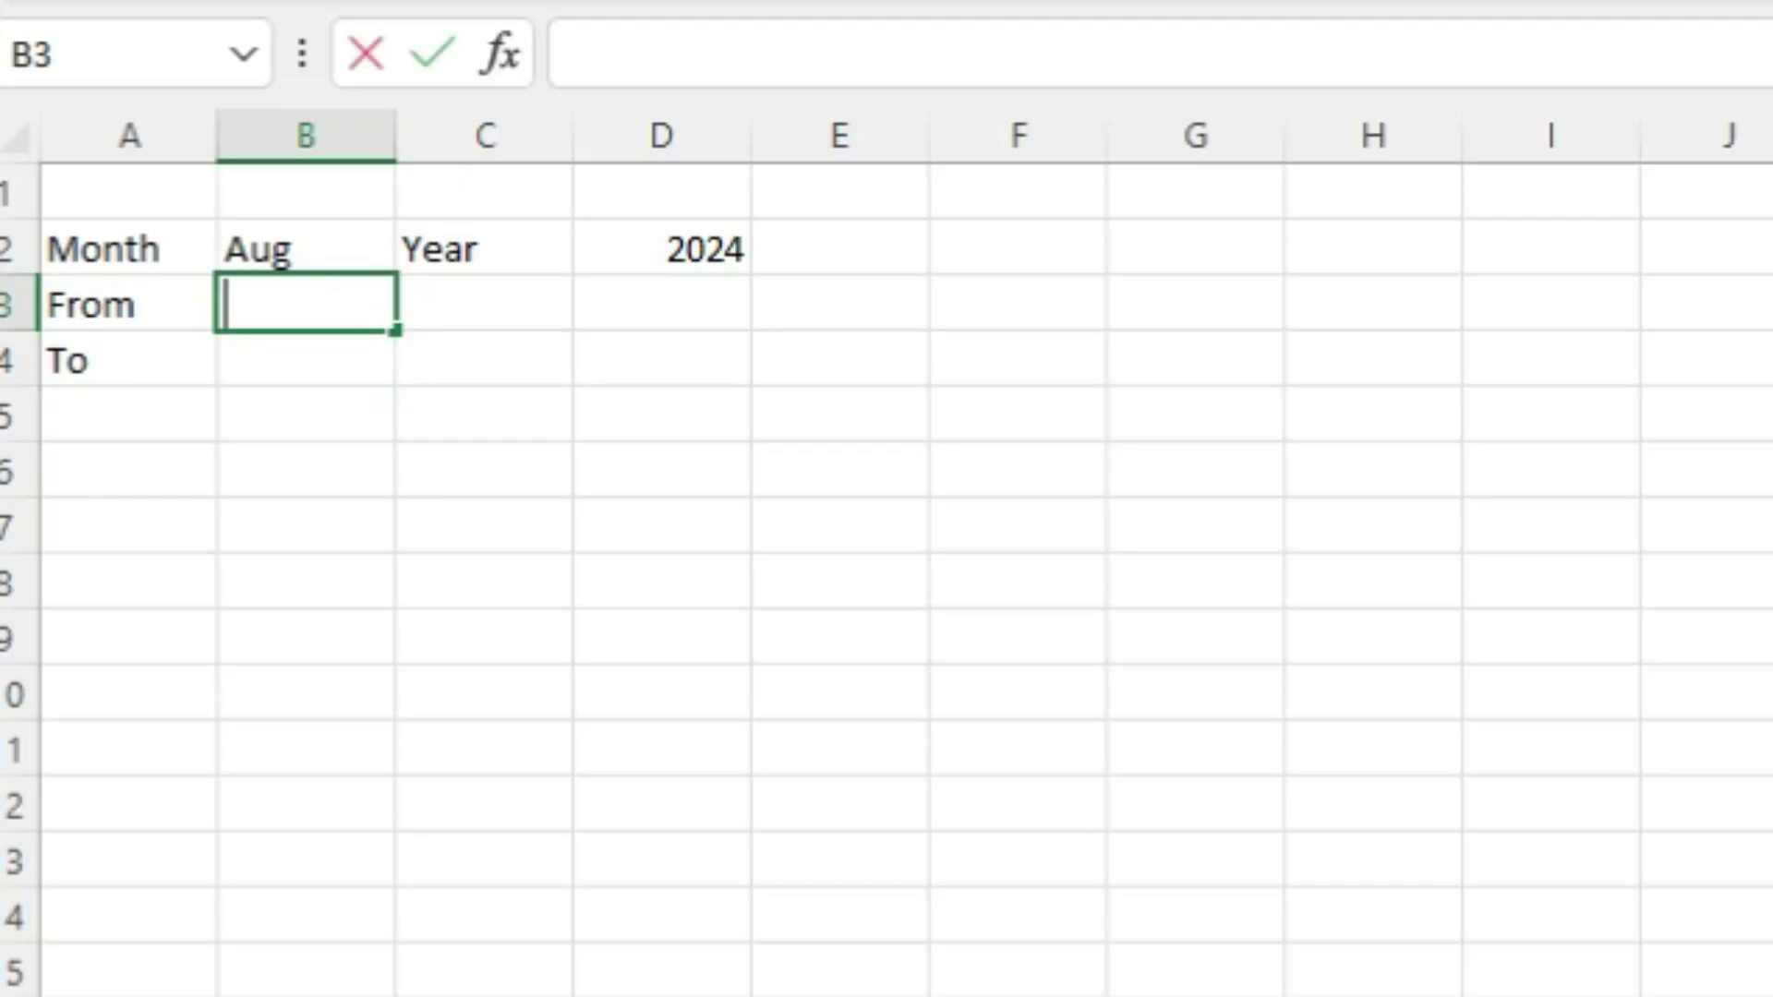
Step: Enter ="1-"&B2&"-"&D2 in B3 to show 1-Aug-2024, and widen column B
type("=")
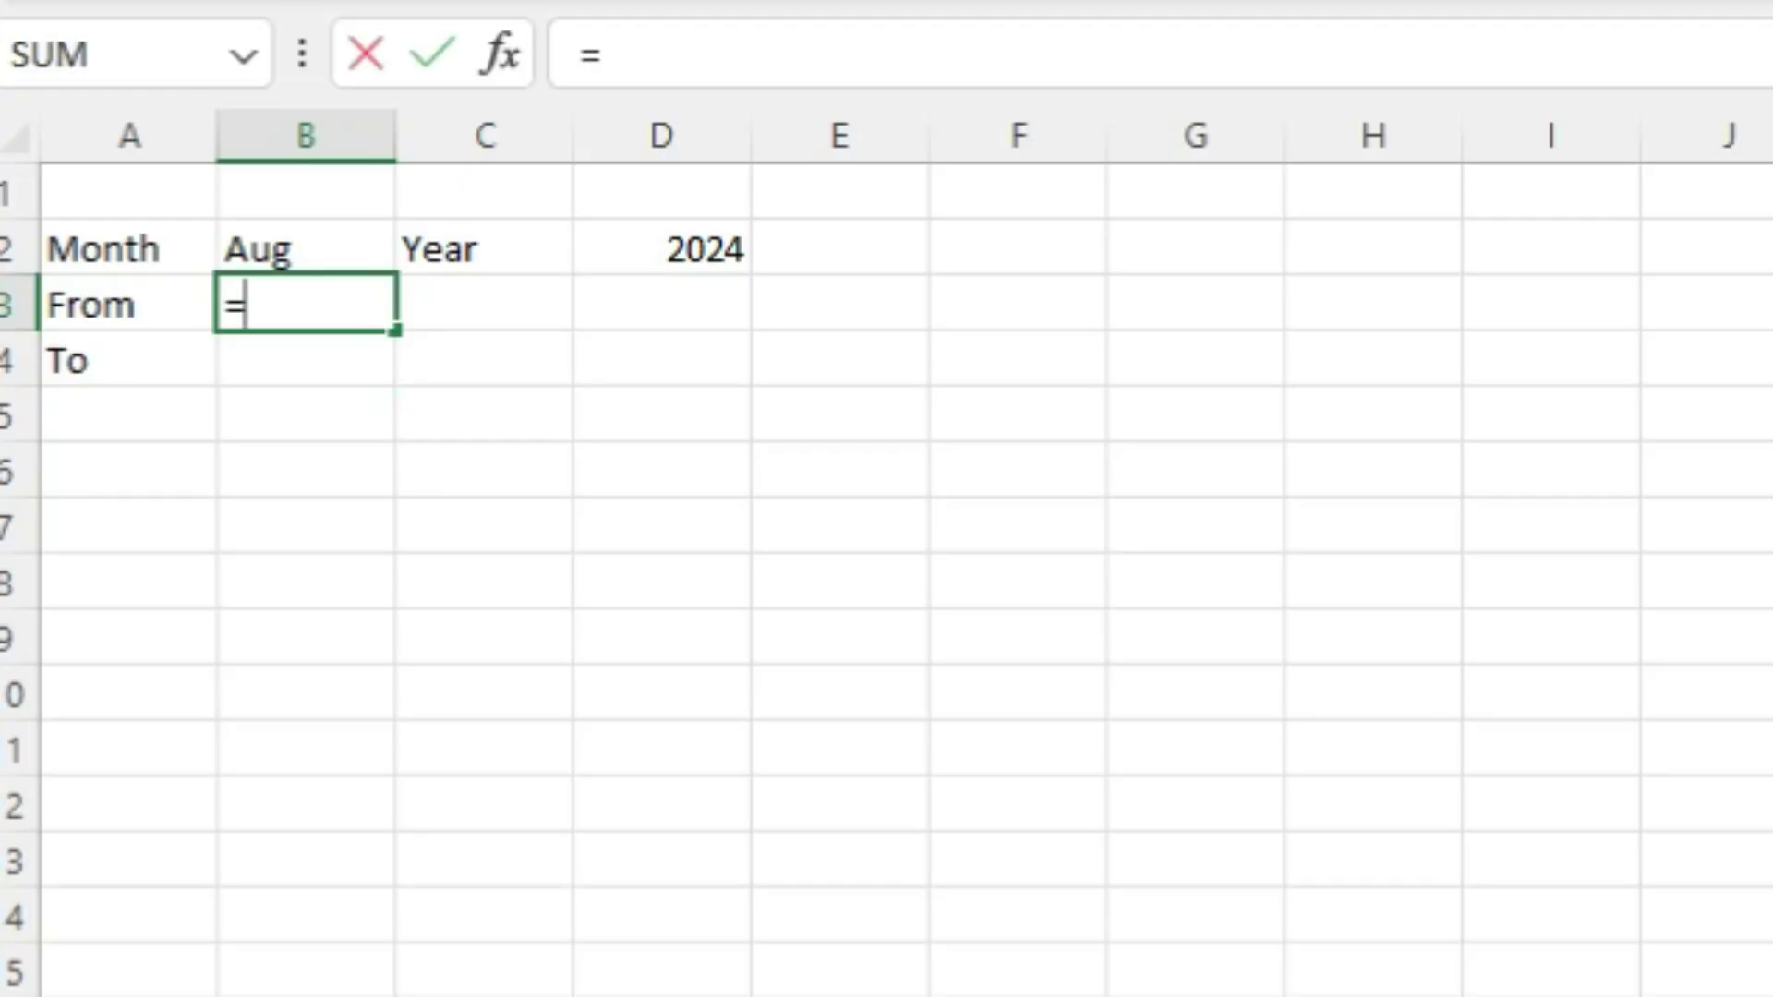
type("\"1-\"")
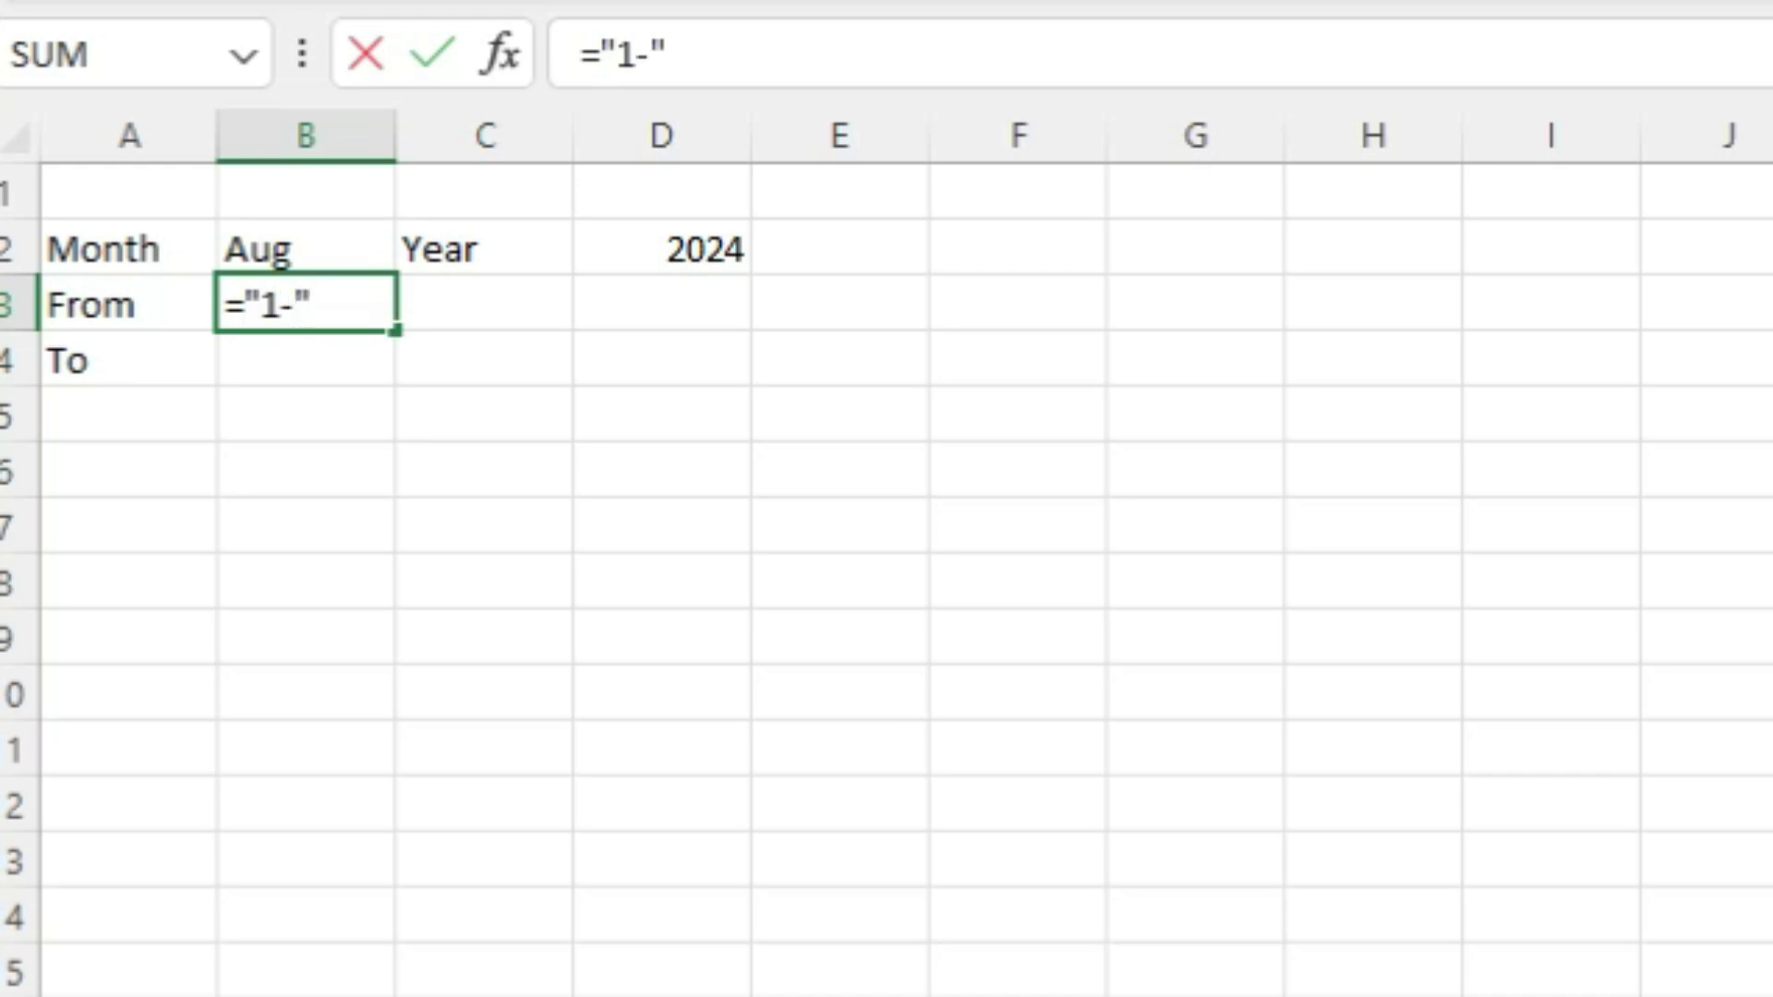
type("&")
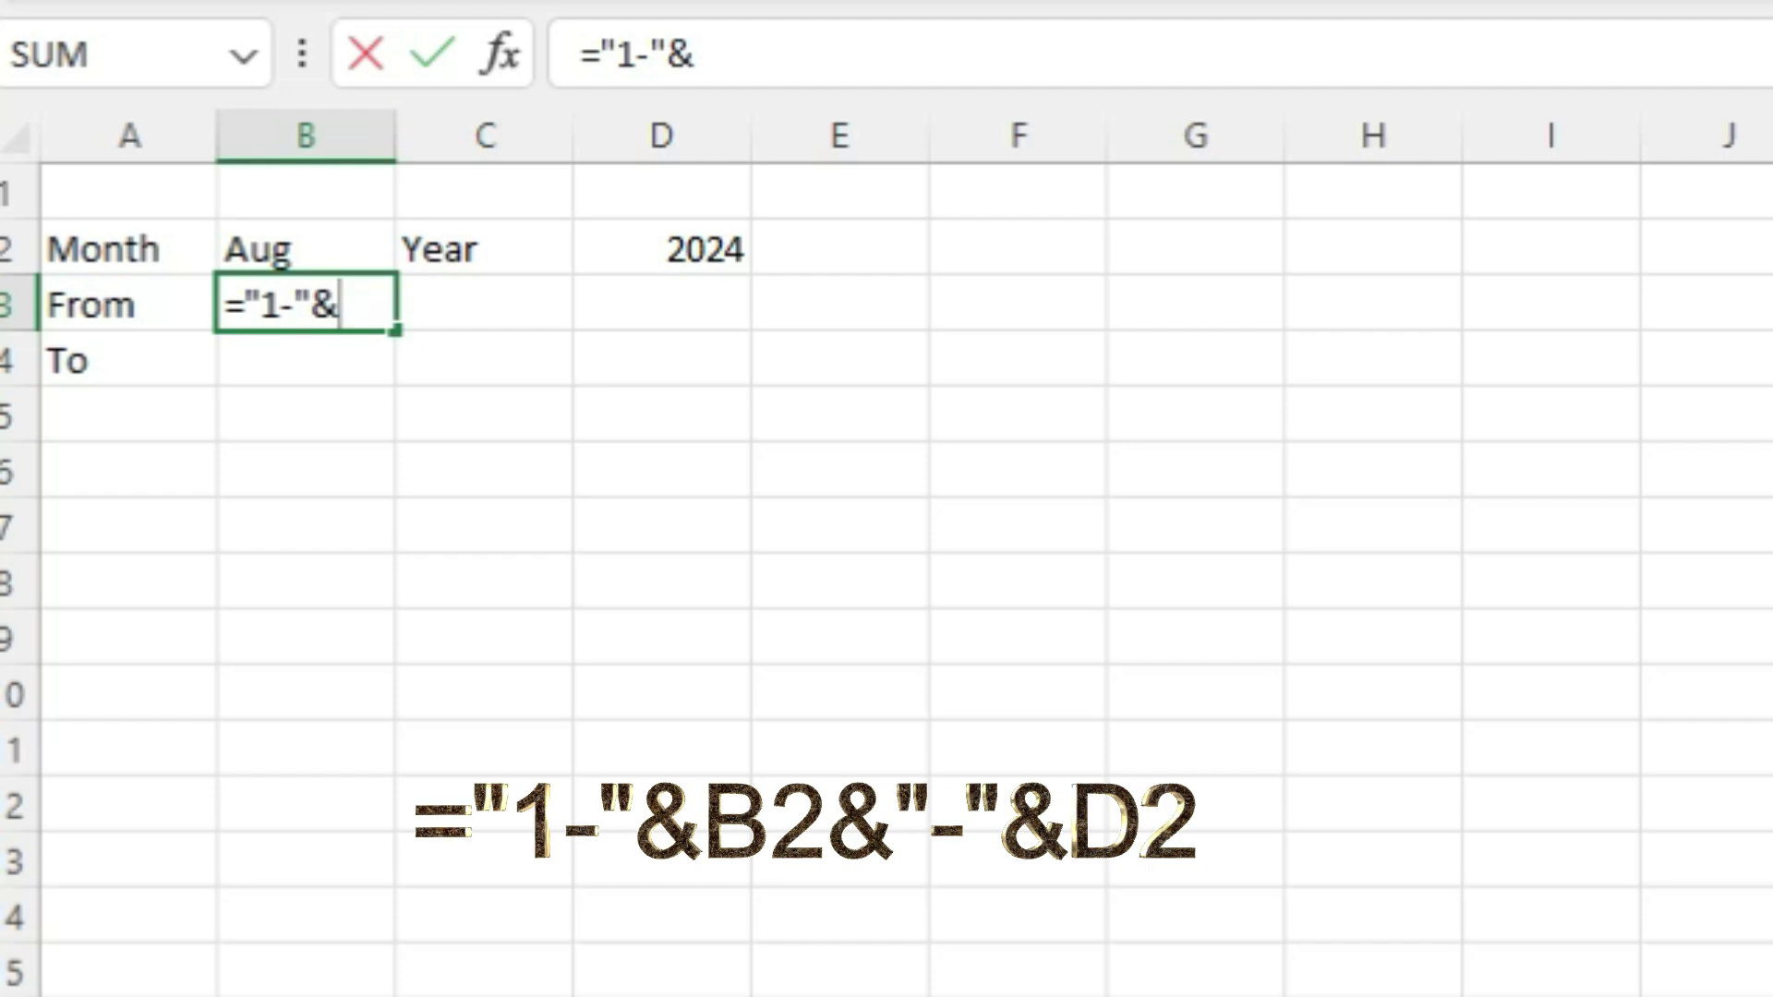
left_click(304, 247)
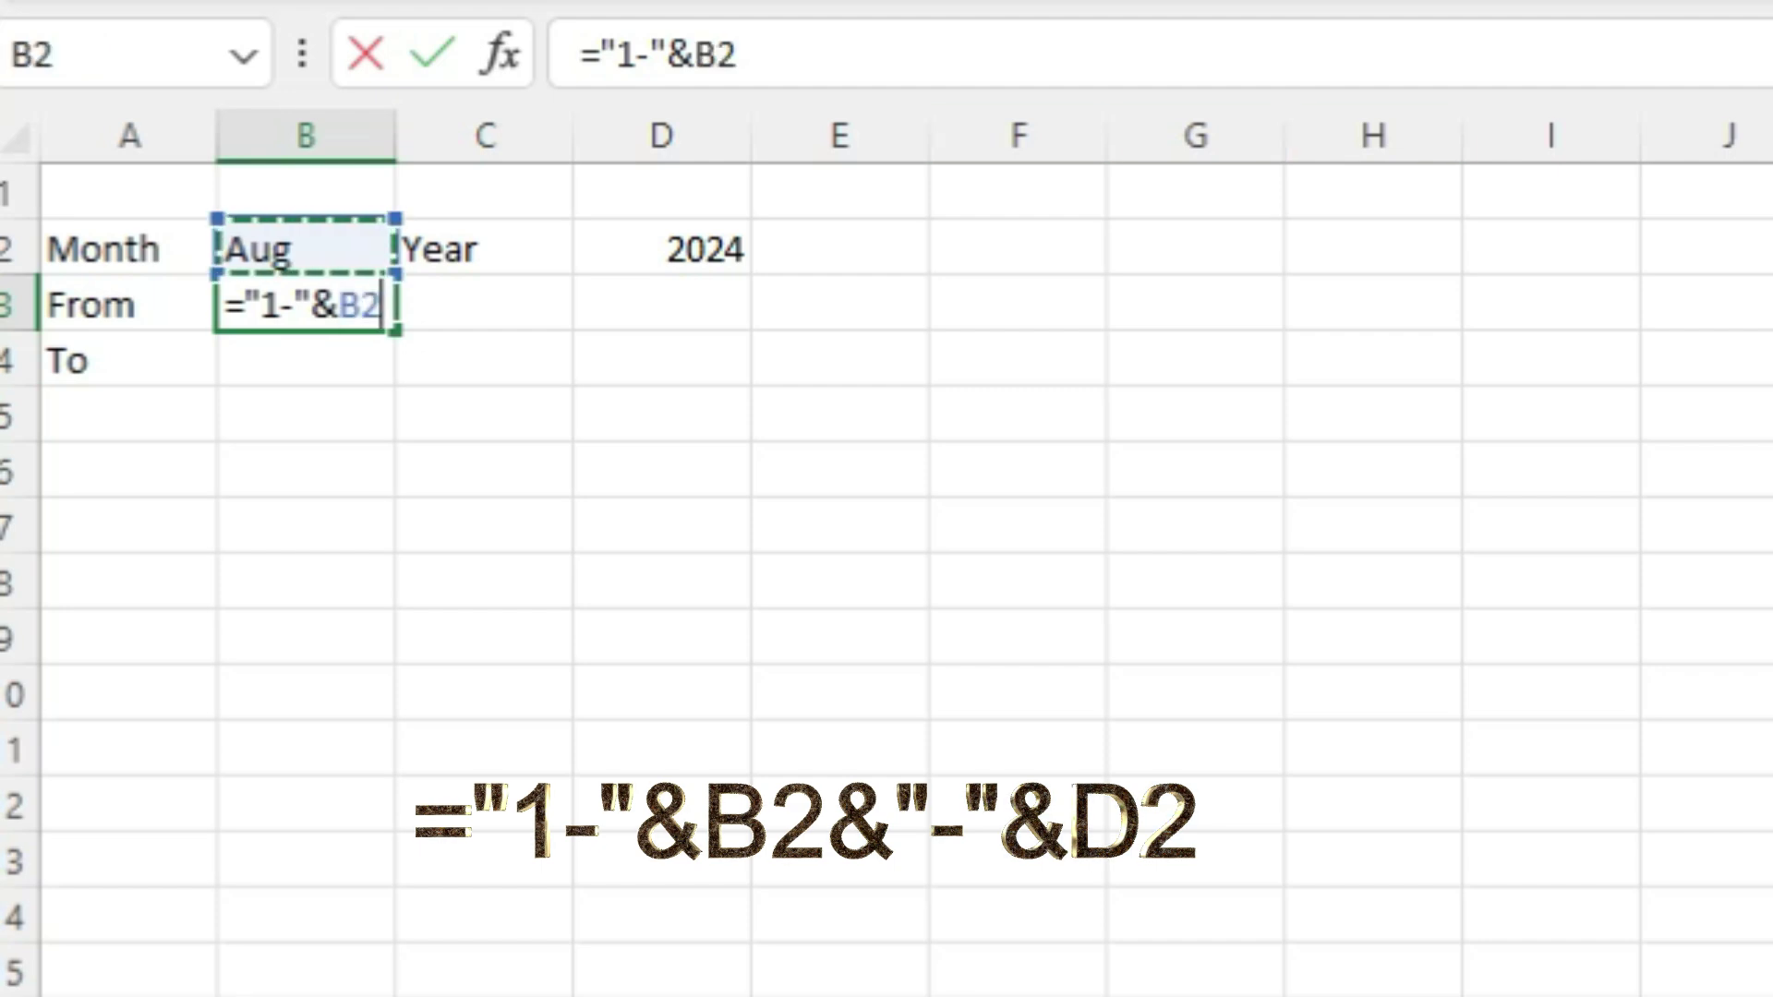
type("&\"-\"")
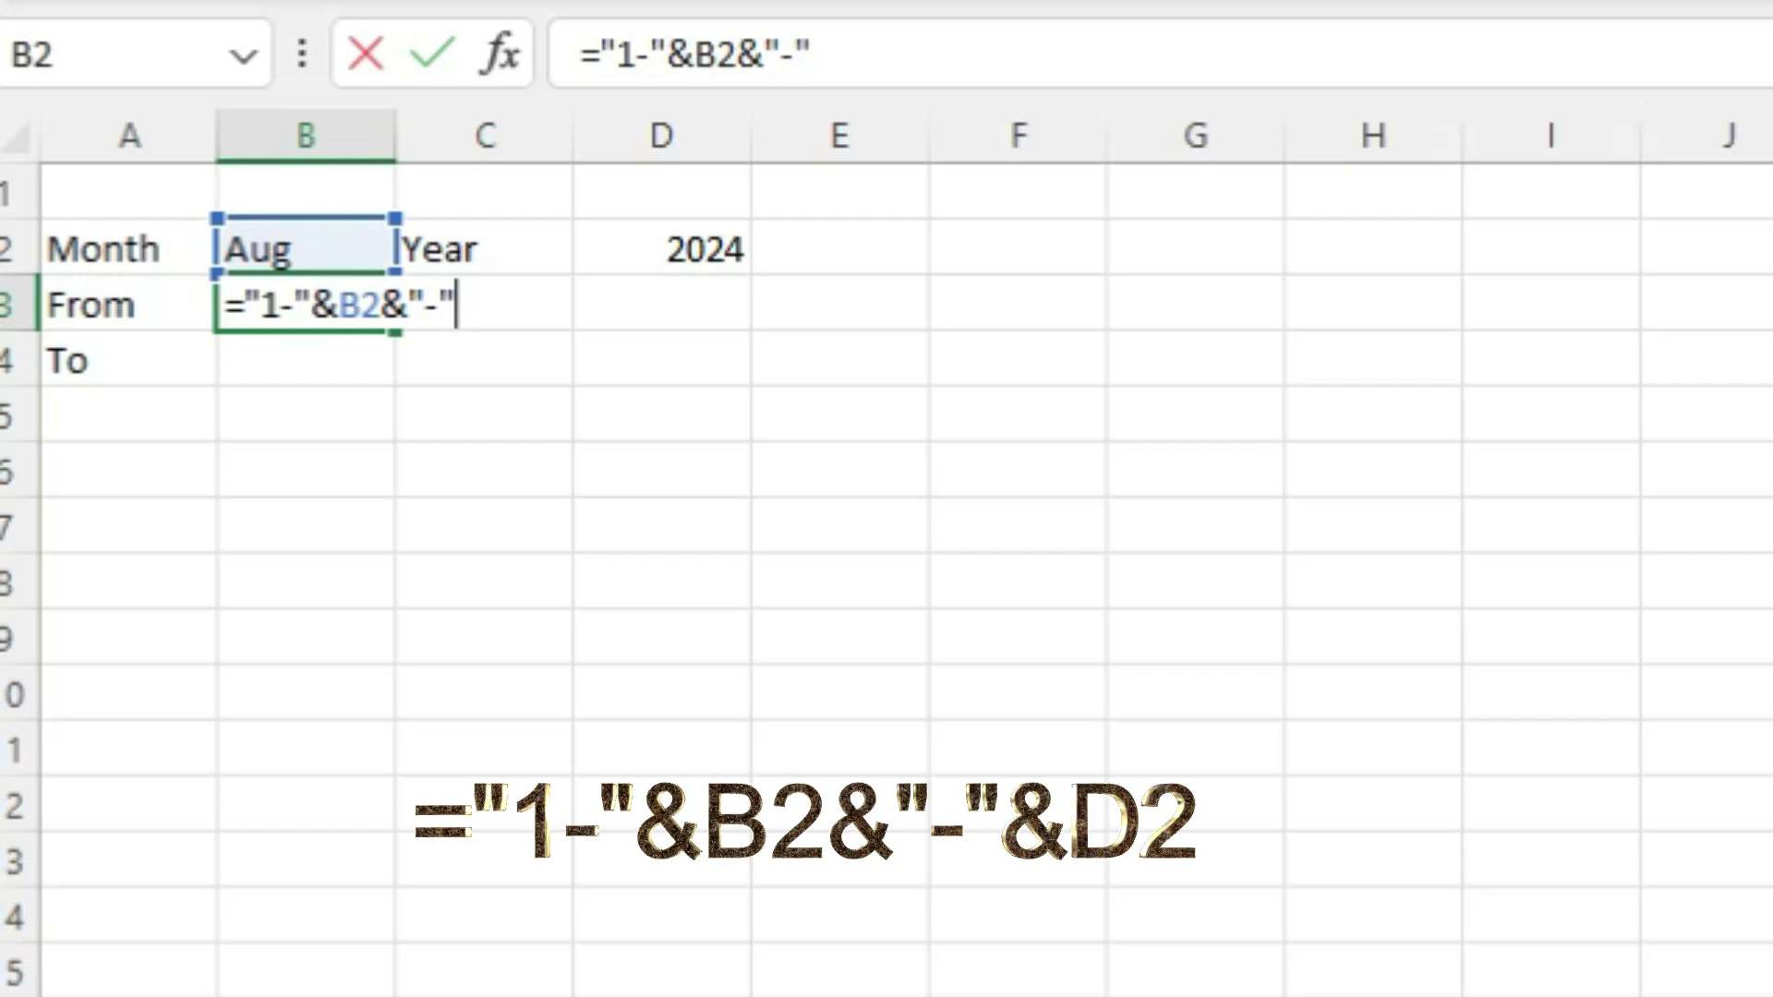
type("&")
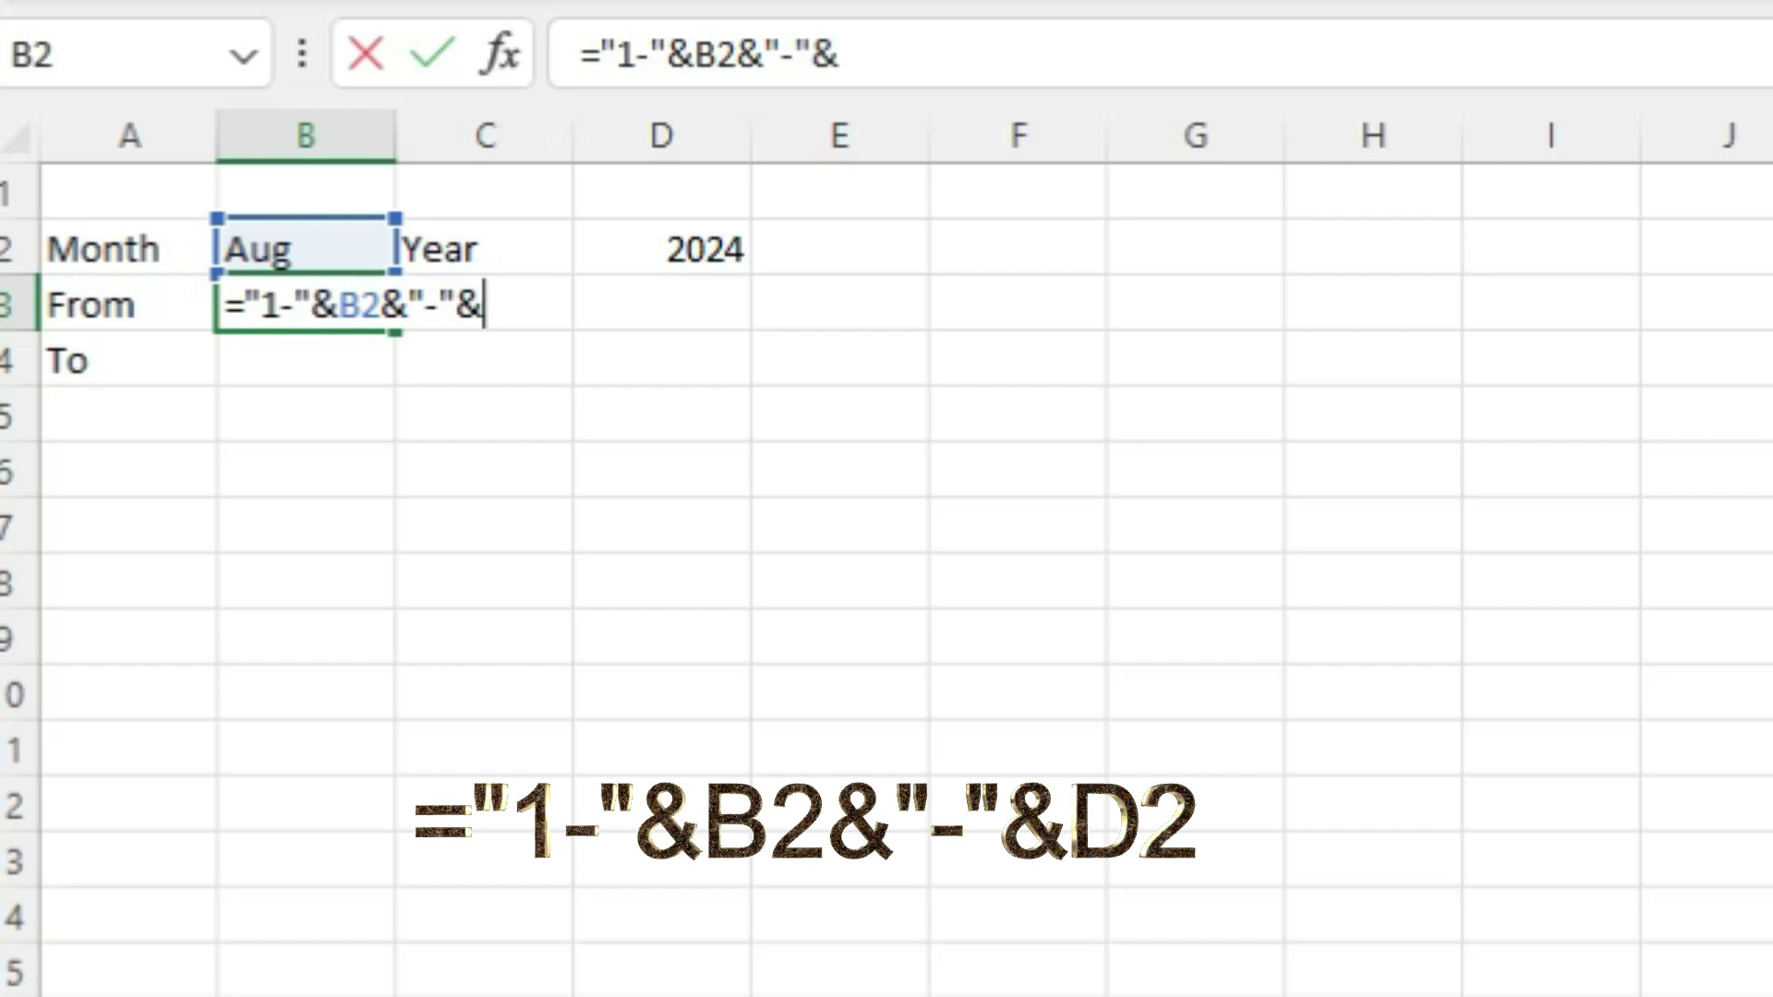
left_click(661, 247)
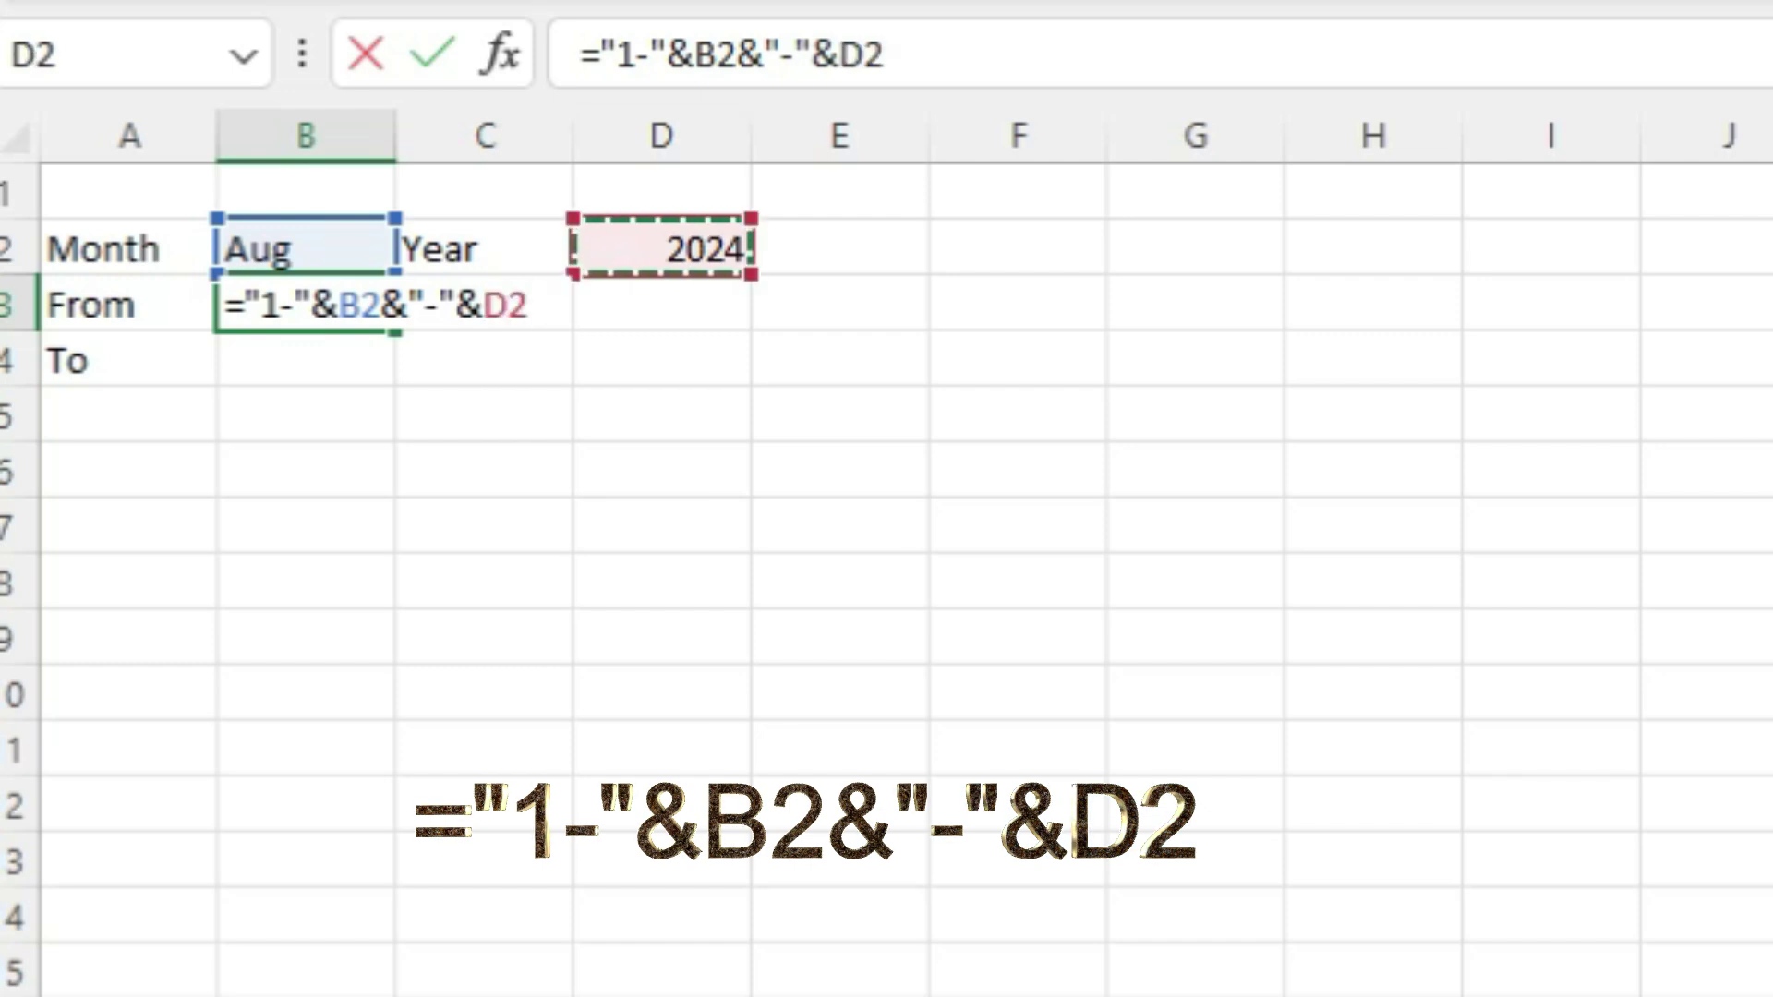
key("Return")
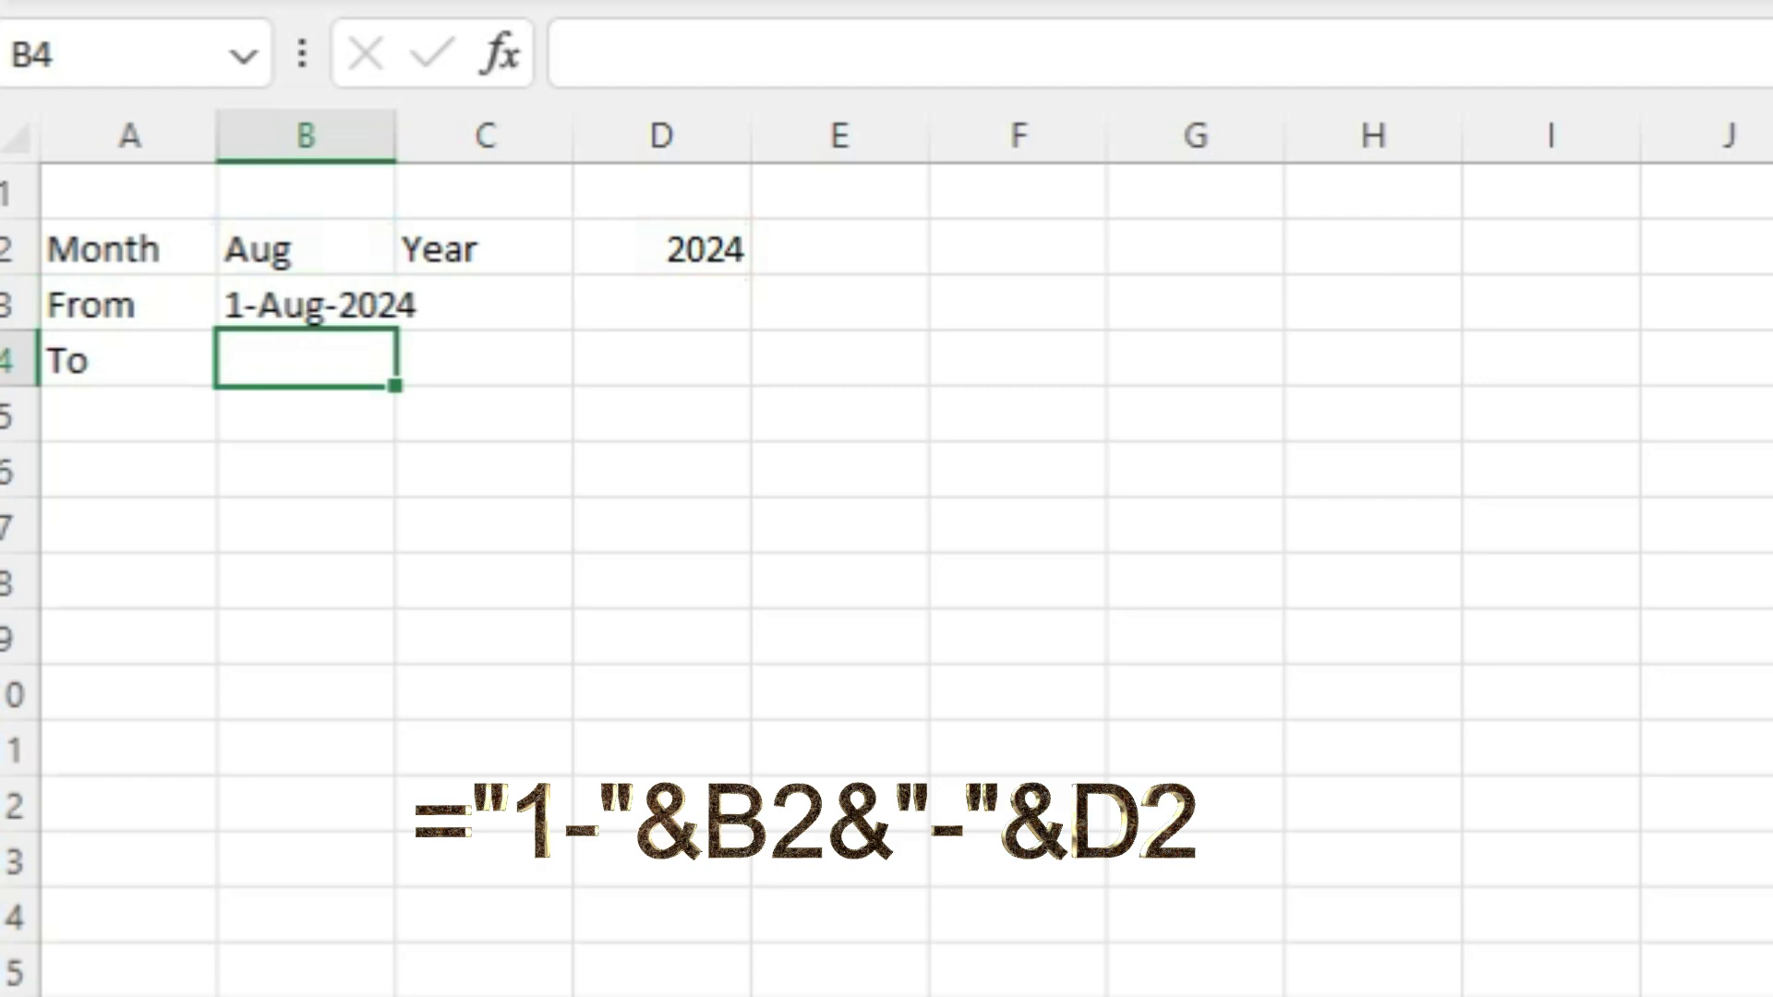
left_click_drag(395, 136, 429, 136)
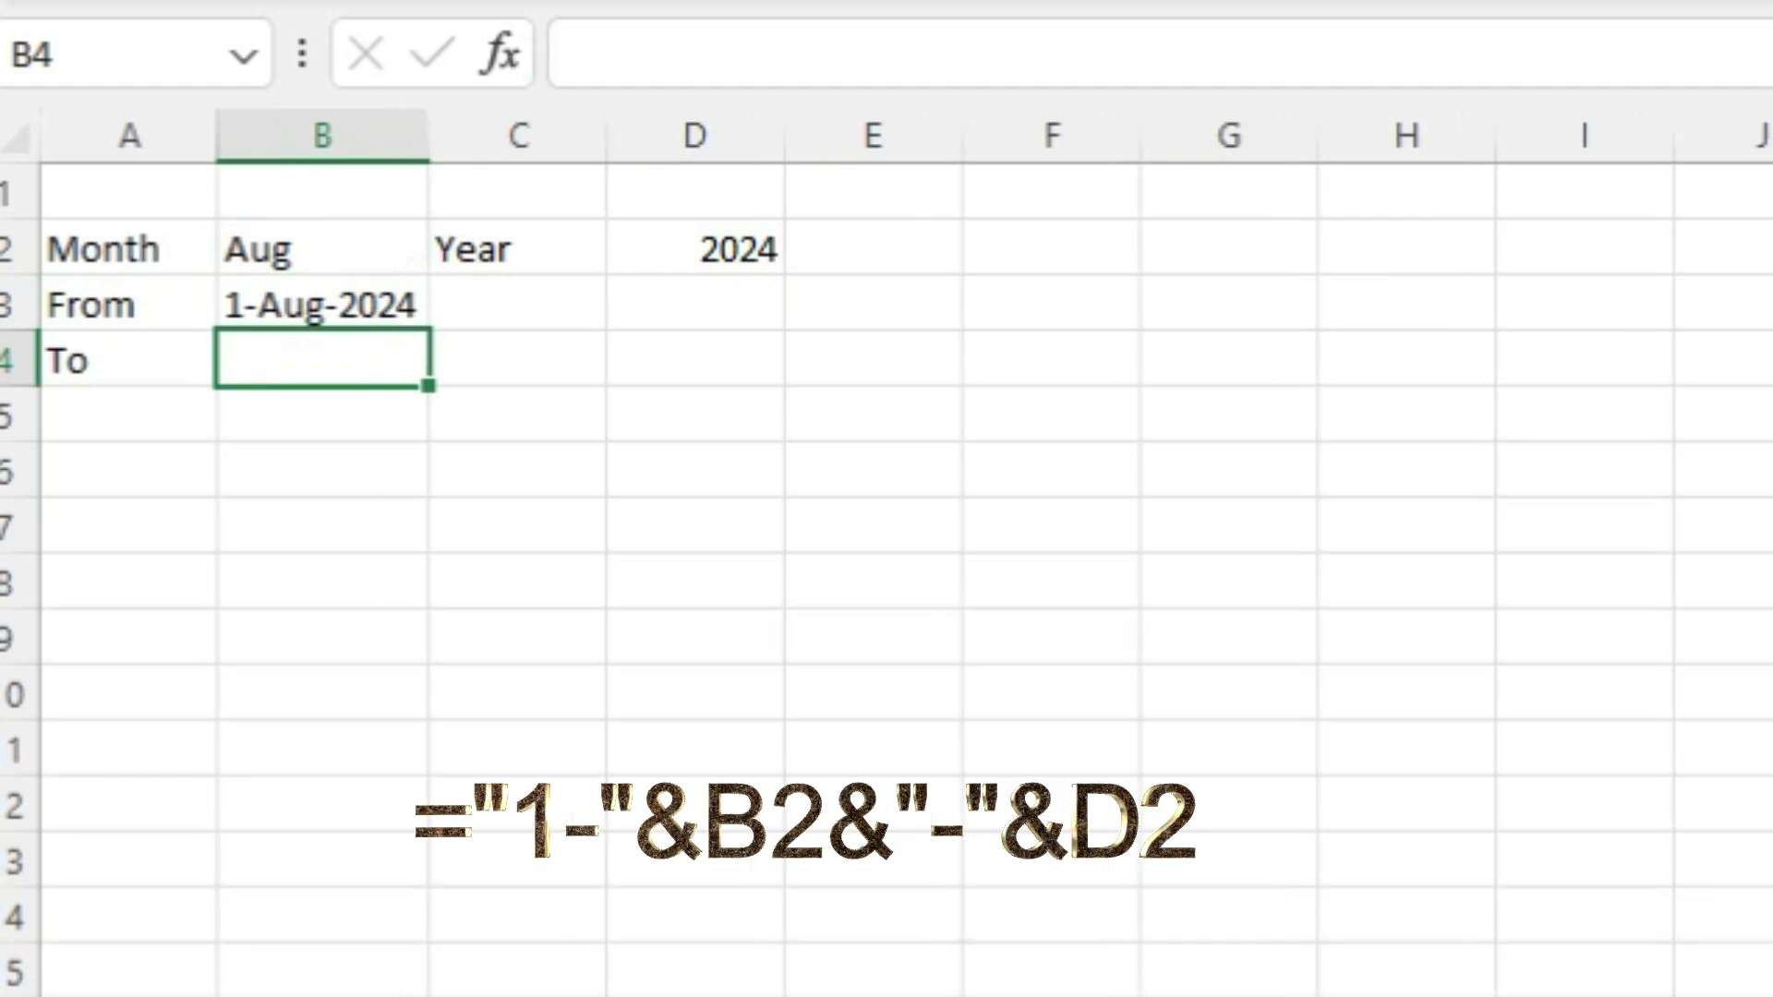
Step: Test the From date by setting the month to Jan and the year to 2023, then 2024
left_click(322, 249)
type("Jan")
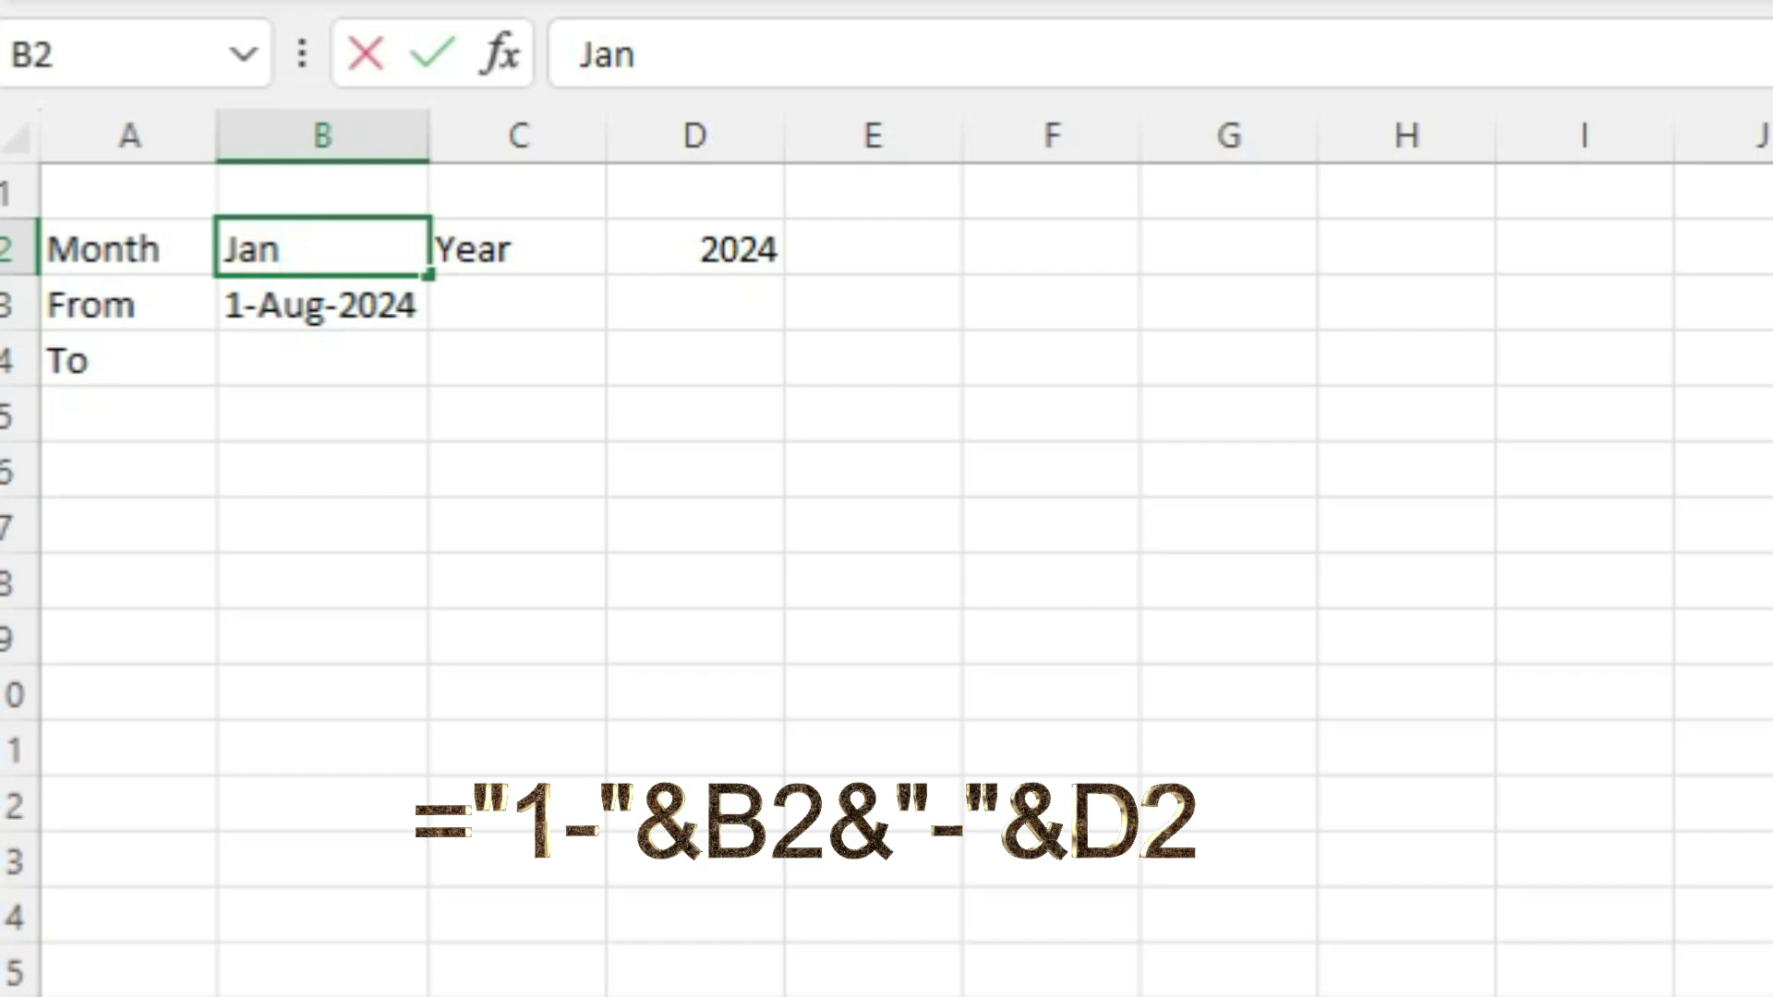
key("Return")
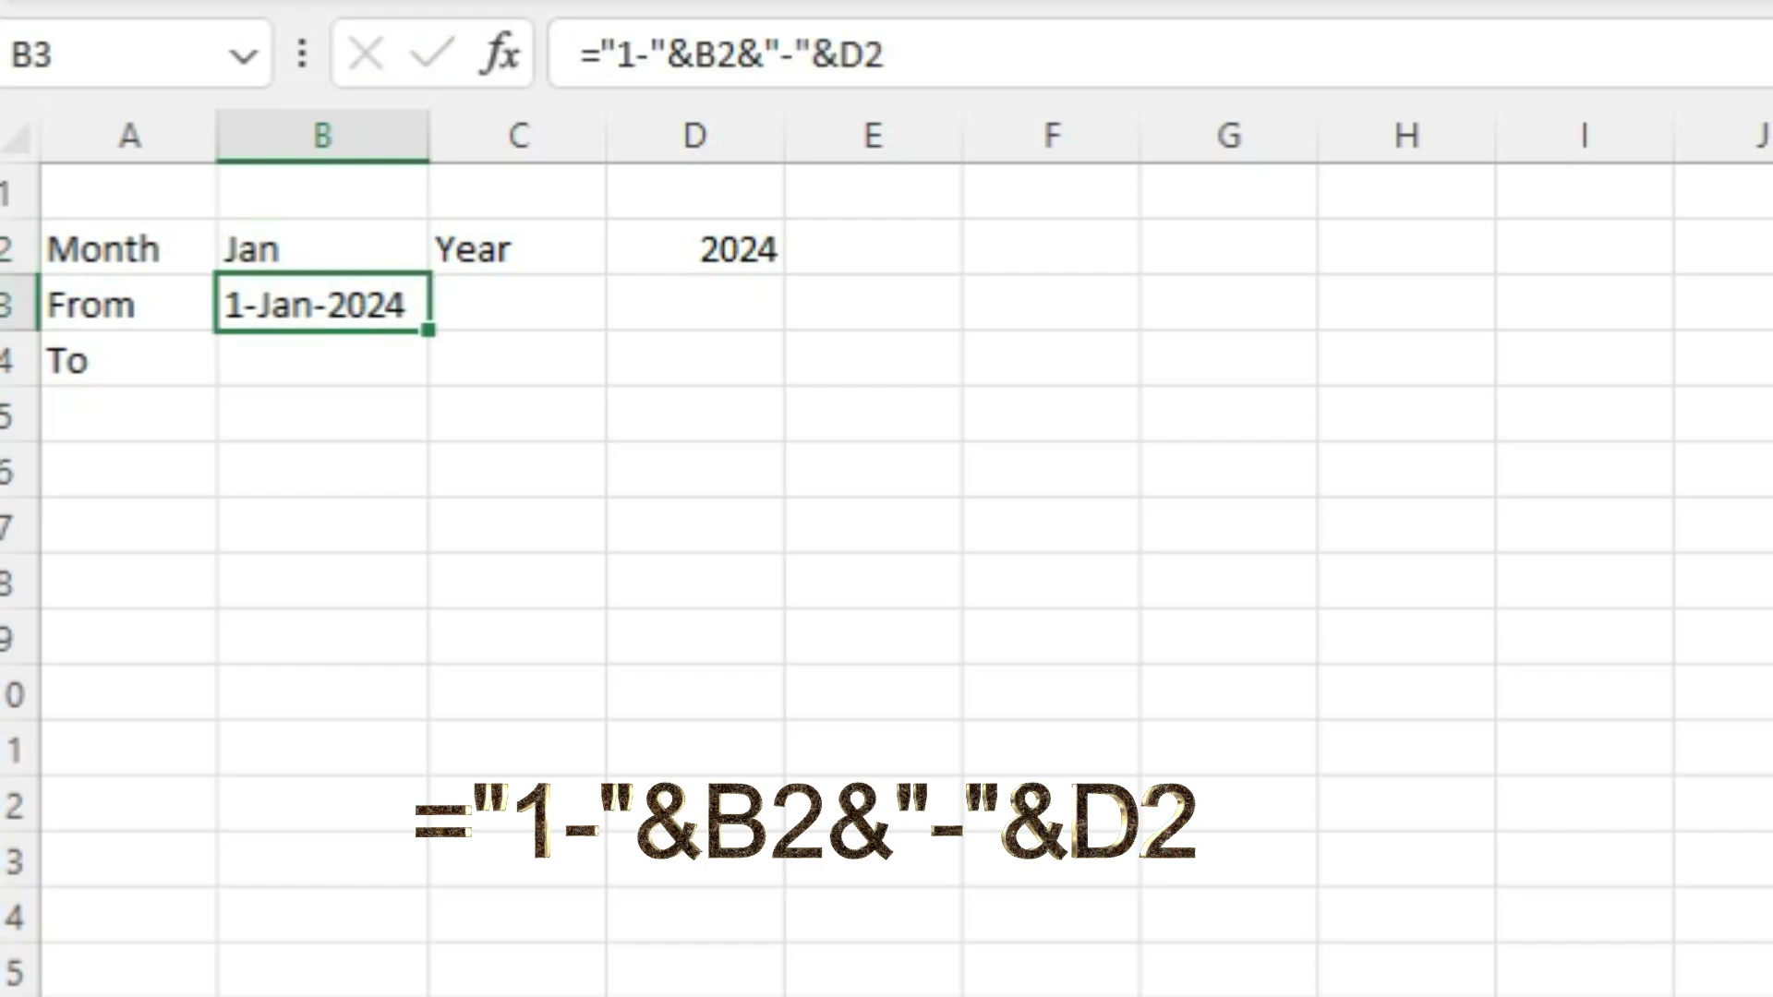
left_click(694, 249)
type("2023")
key("Return")
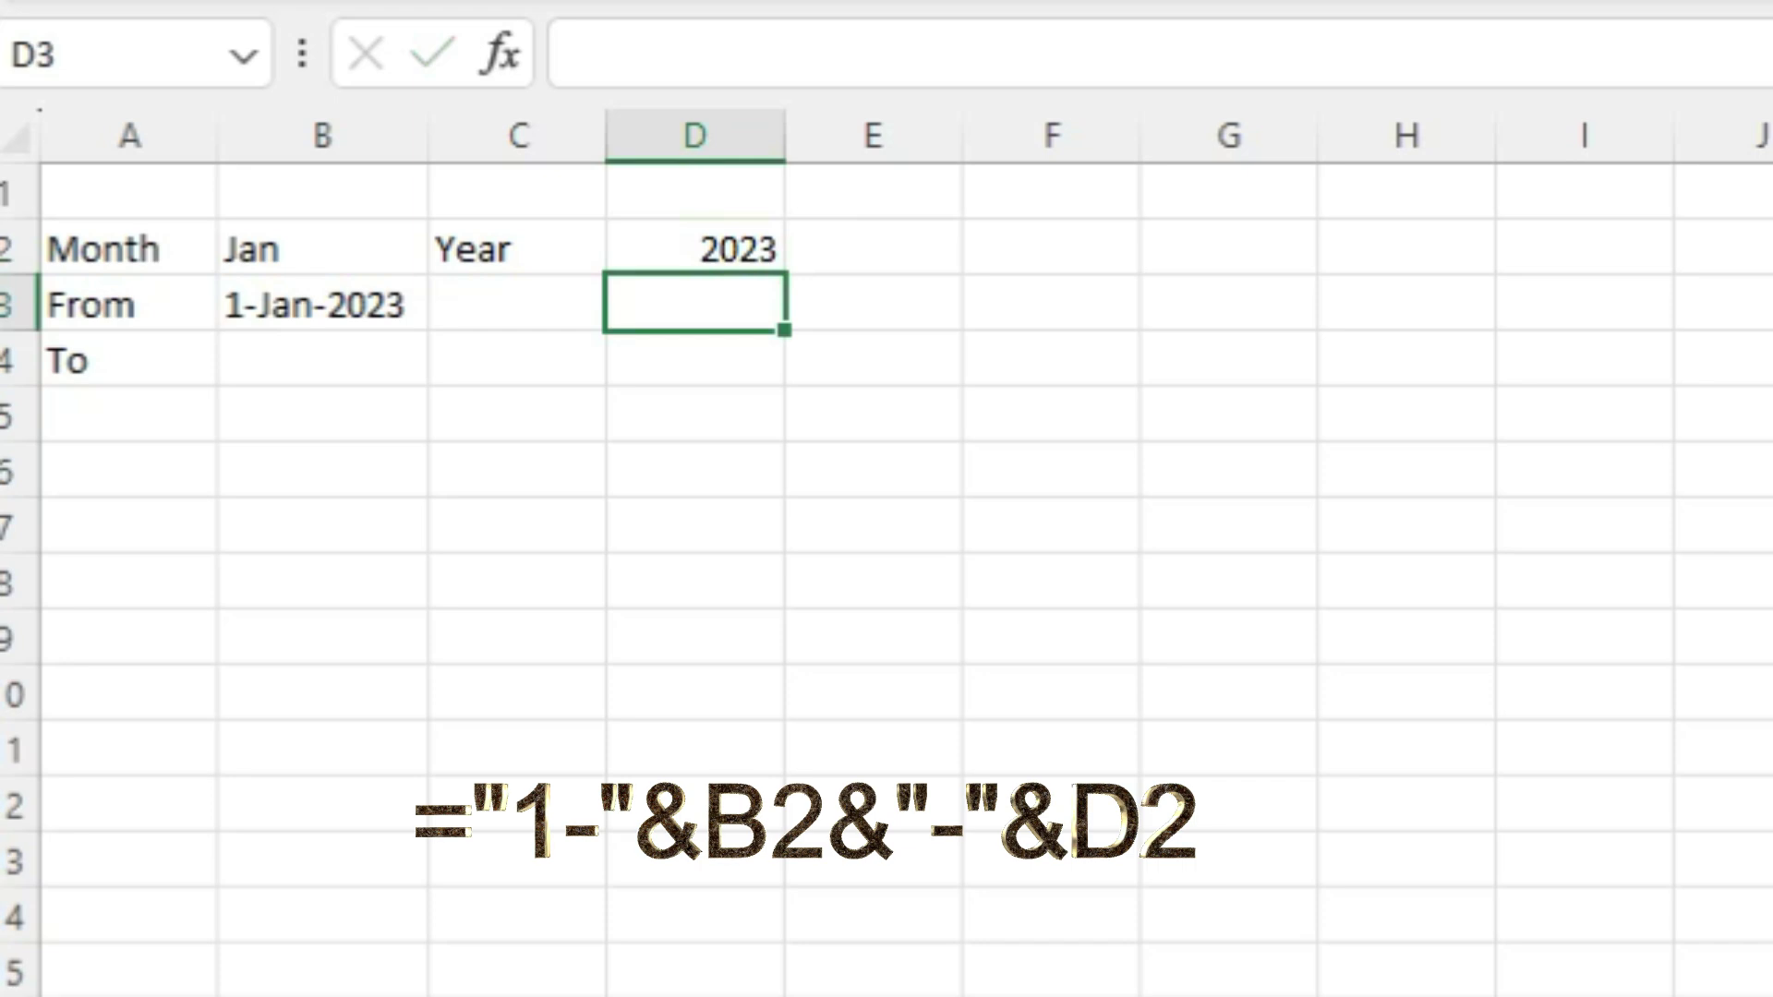
left_click(695, 248)
key("F2")
key("BackSpace")
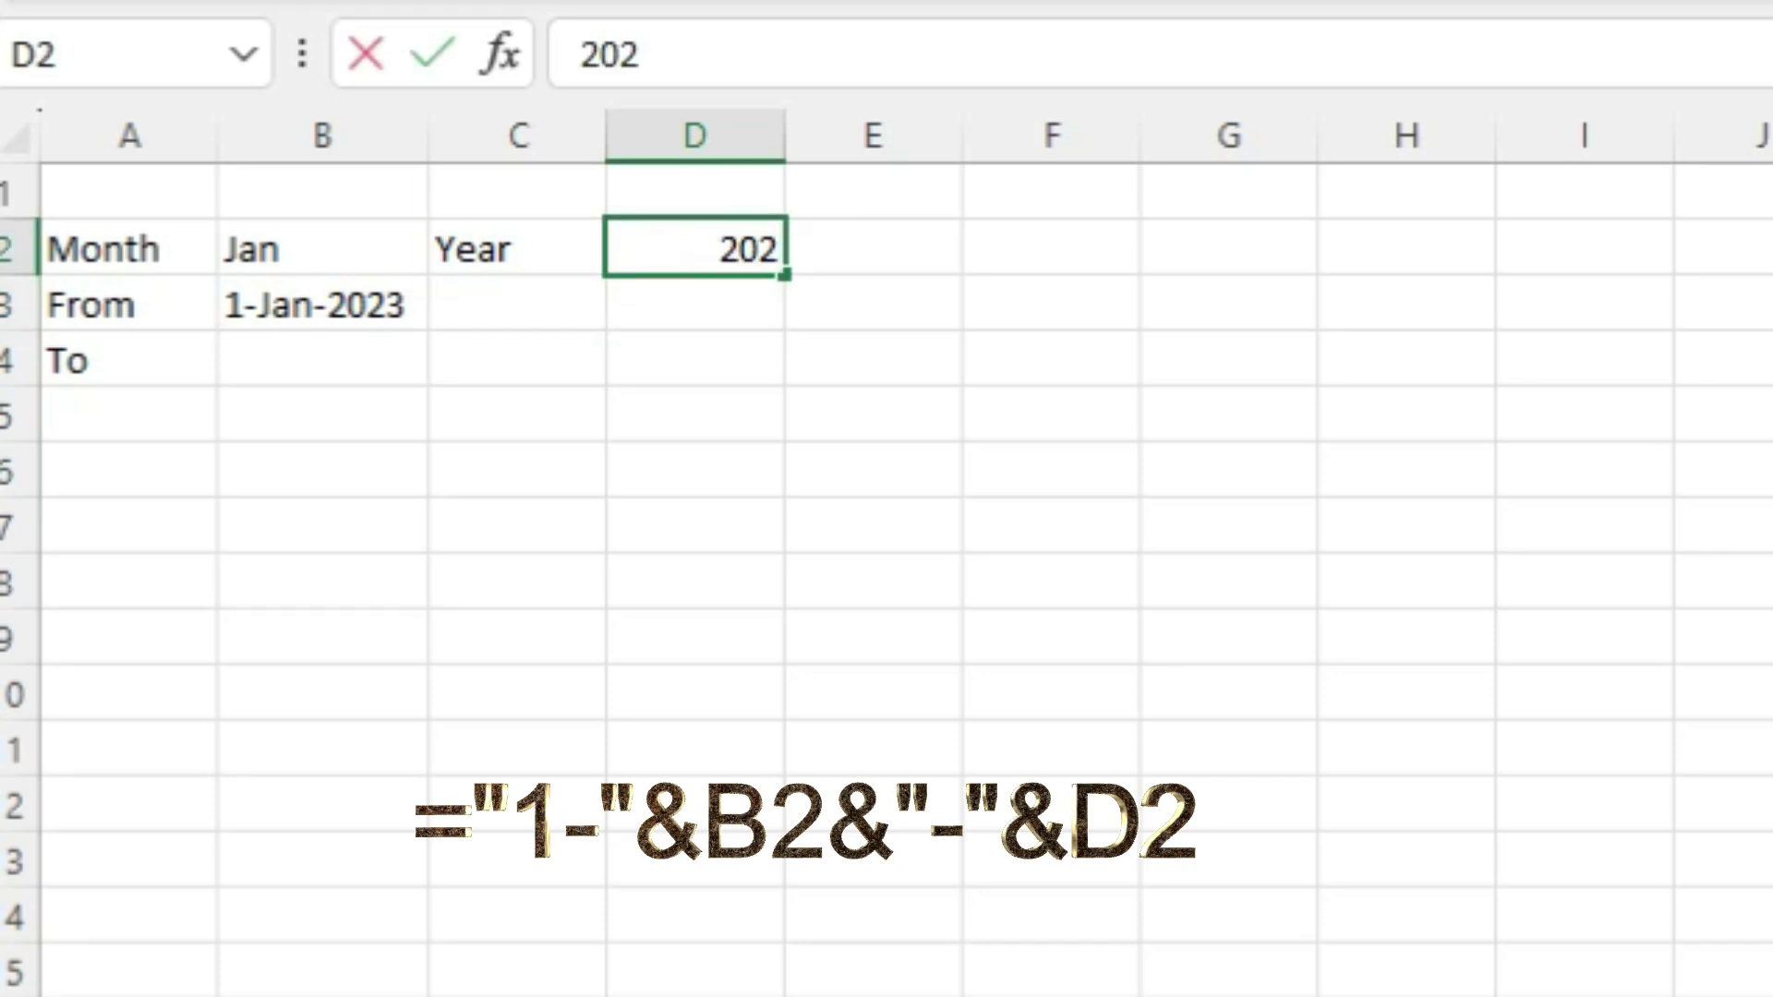
type("4")
key("Return")
Step: Switch the month to Feb and back to Jan so B3 reads 1-Jan-2024
left_click(322, 248)
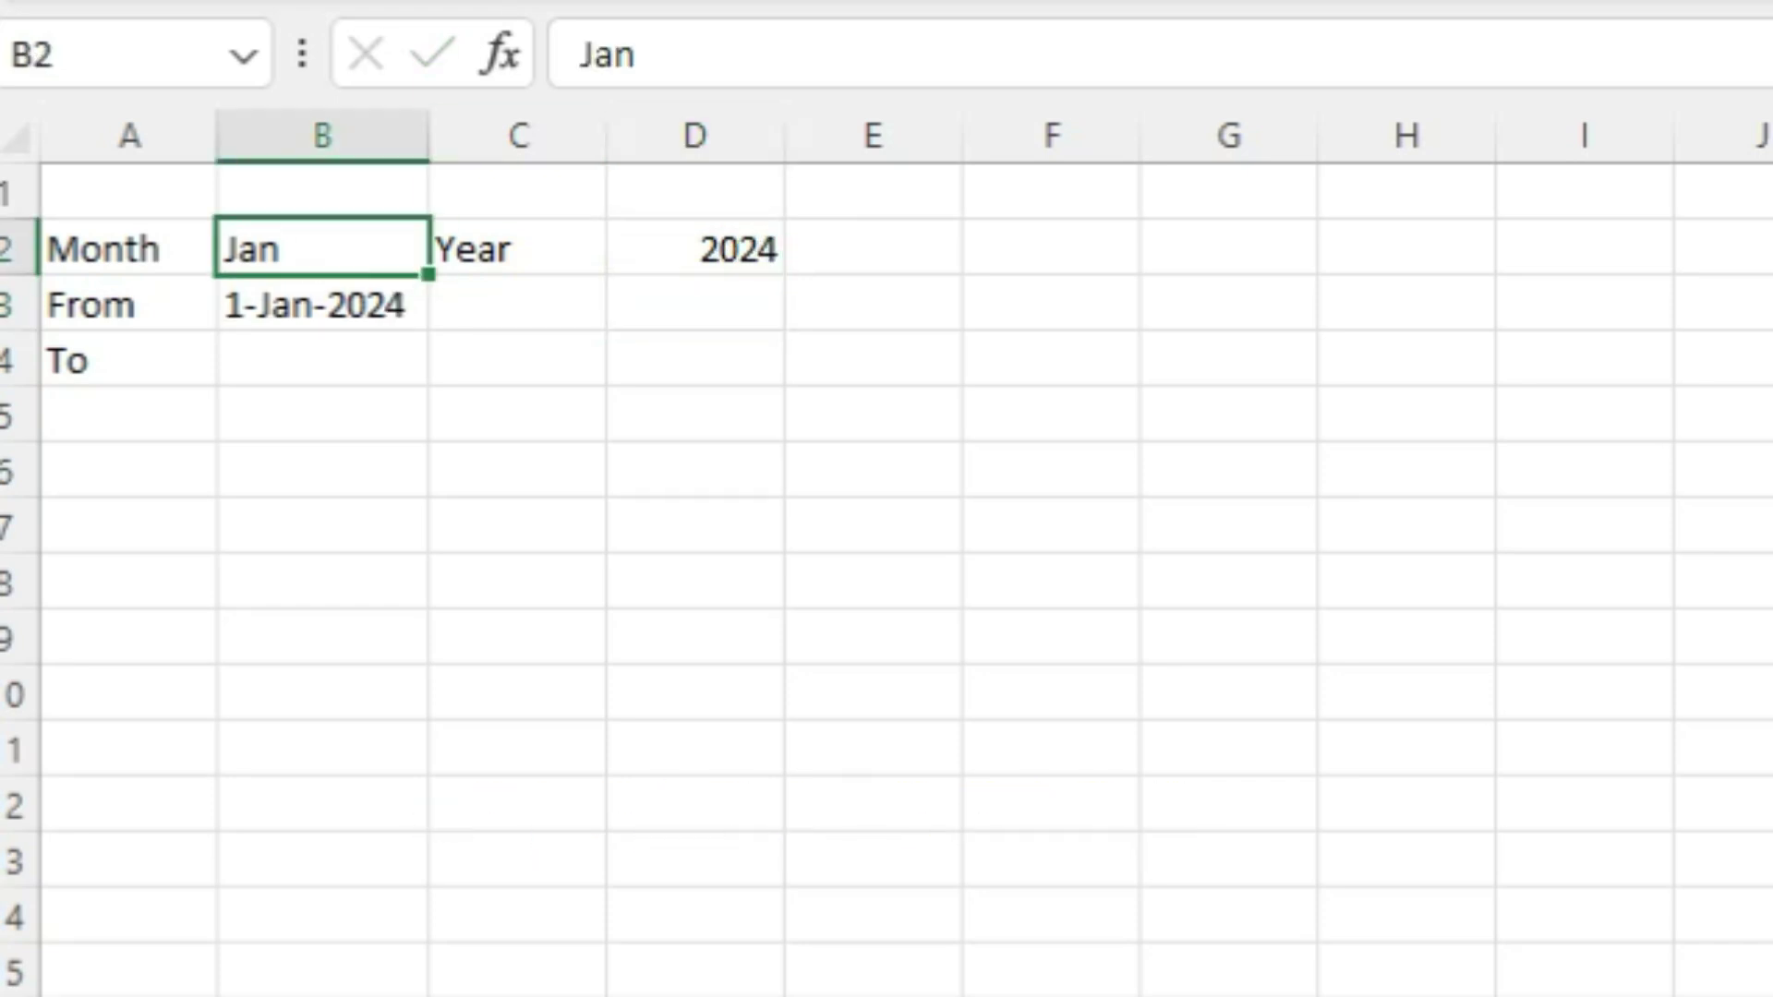
type("Feb")
key("Return")
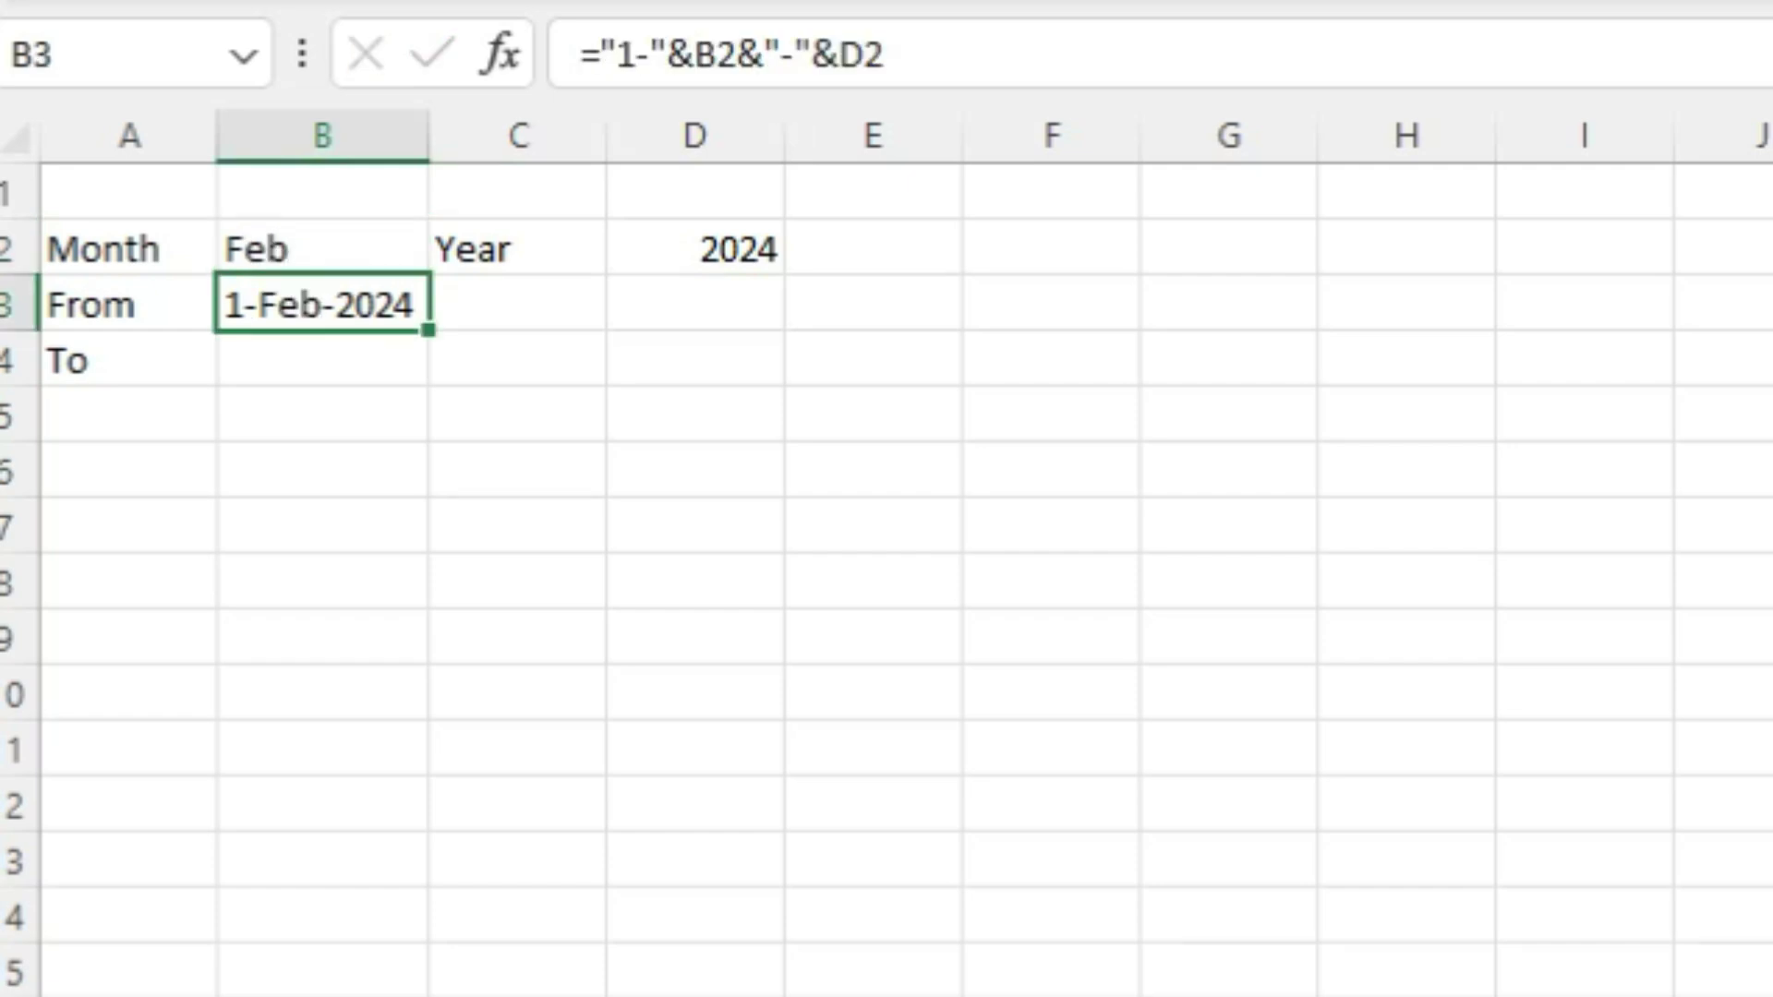
left_click(323, 249)
type("Jan")
key("Return")
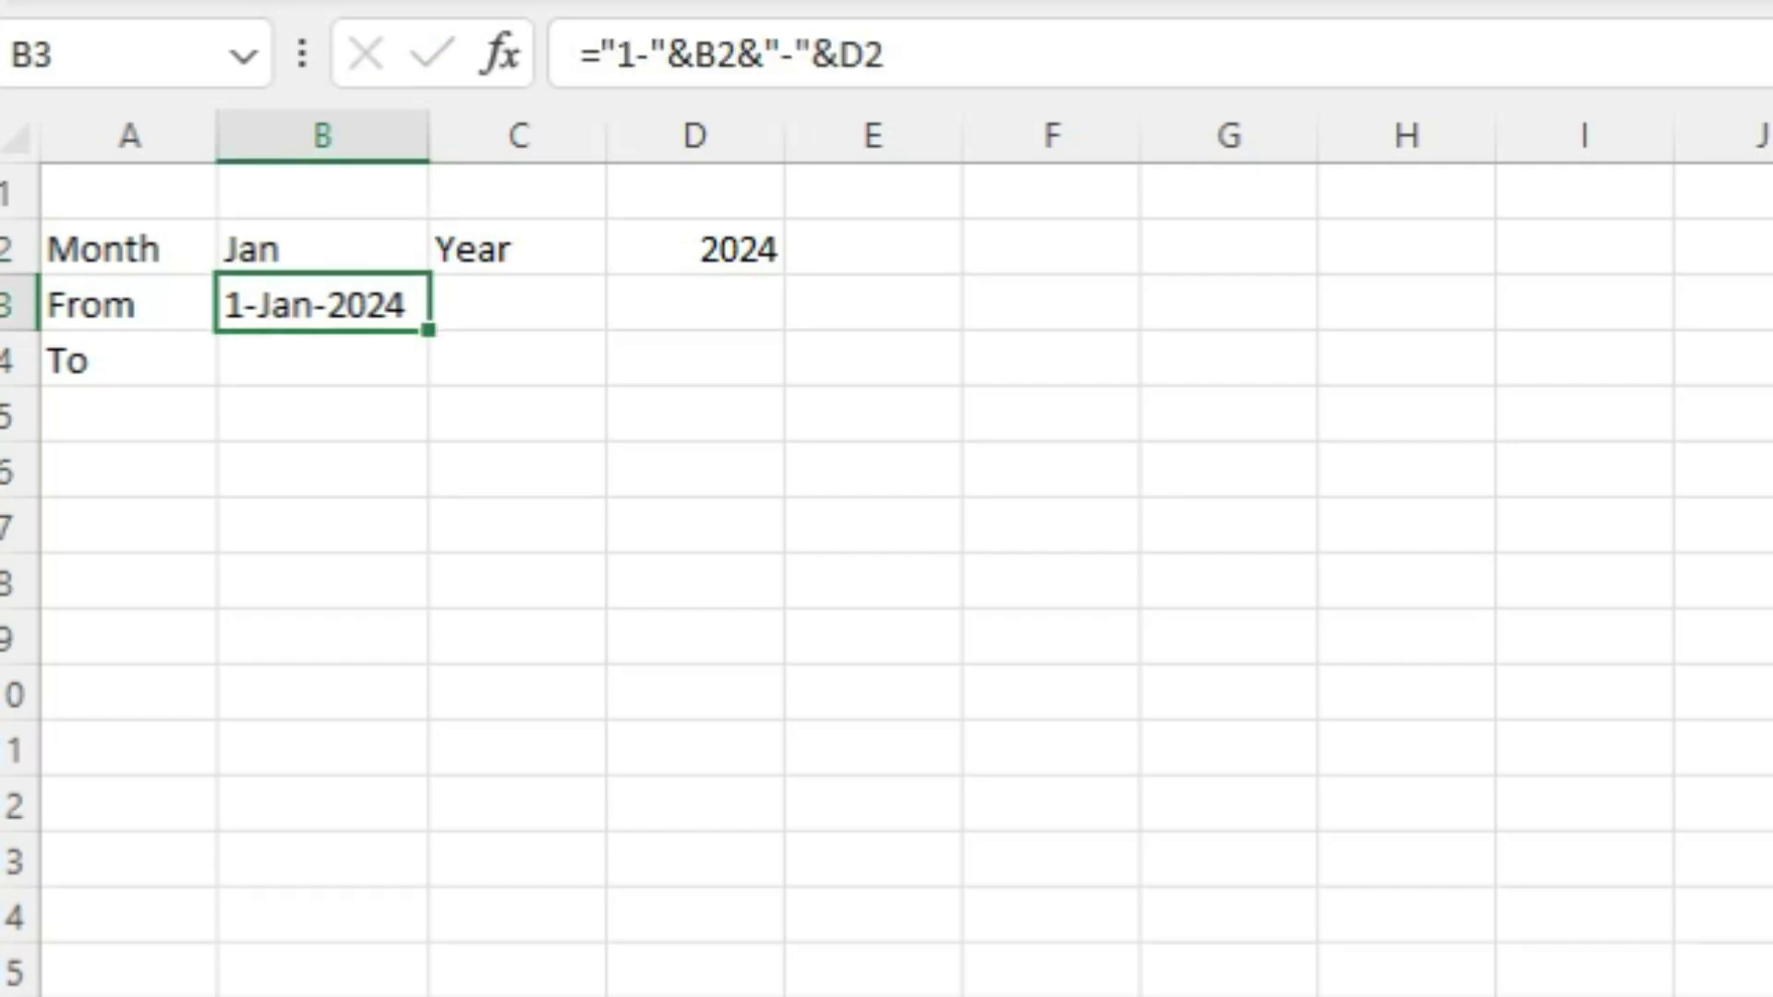
left_click(322, 359)
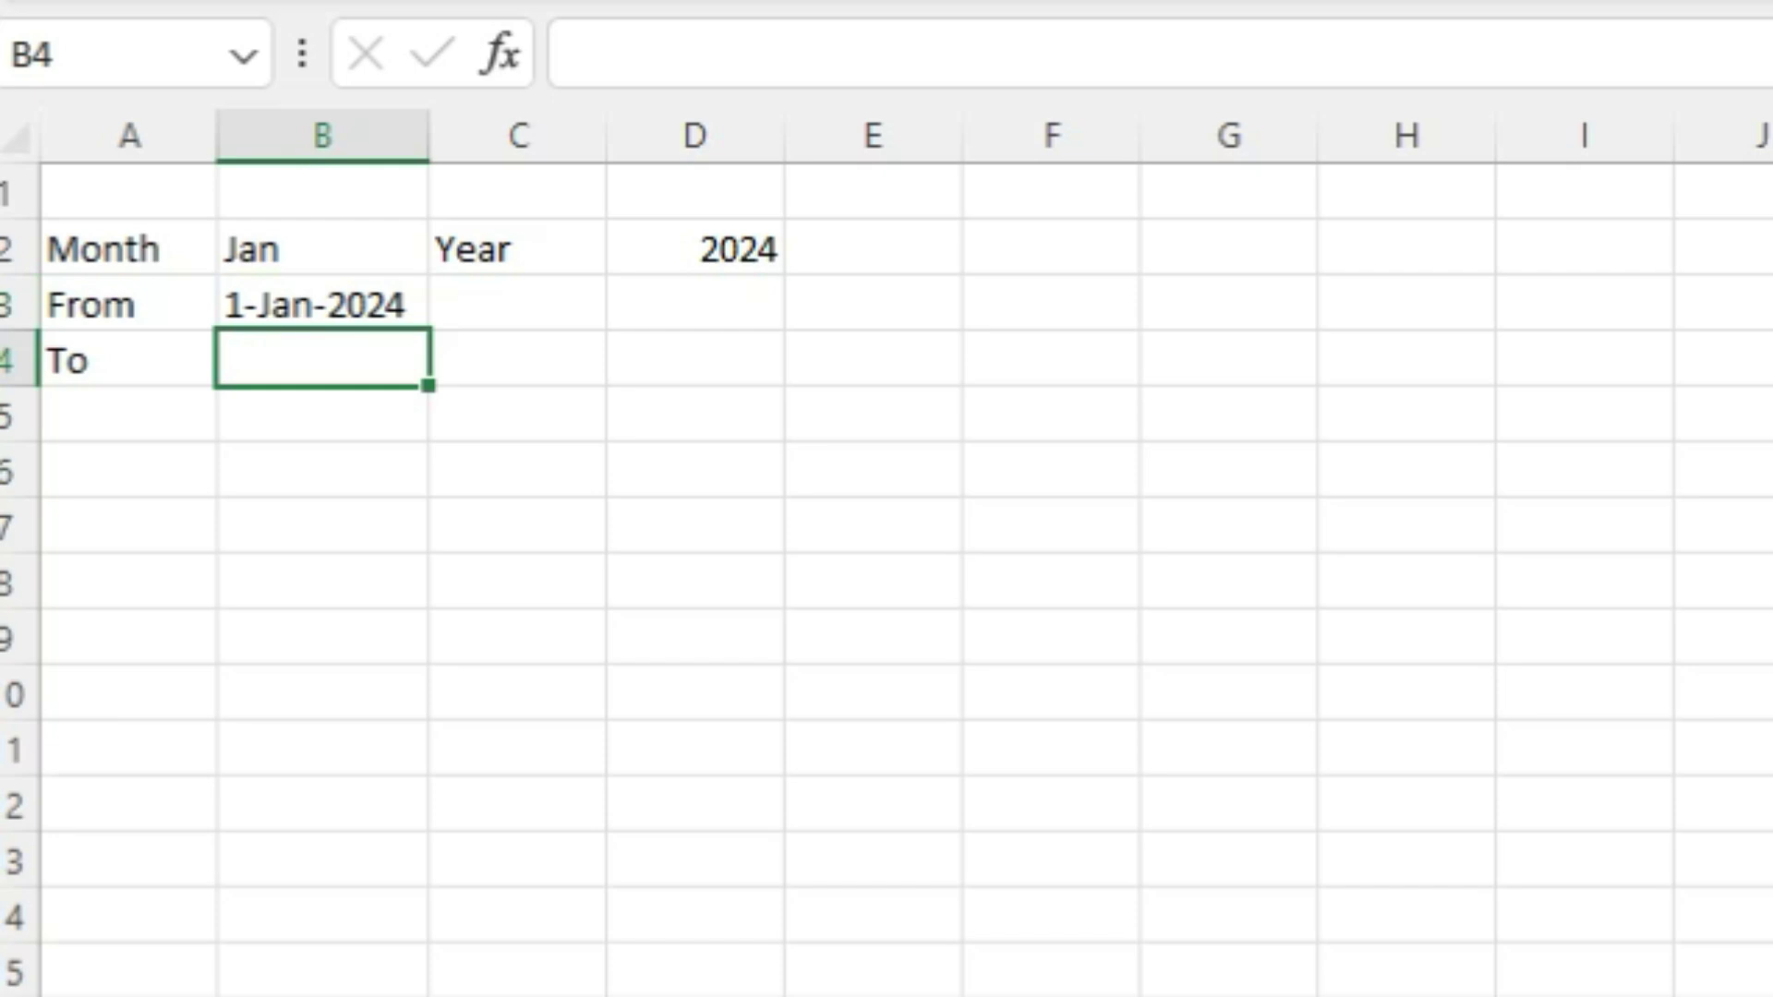
Step: Enter =EOMONTH(B3,0) in B4, returning the month-end serial 45322
type("=eo")
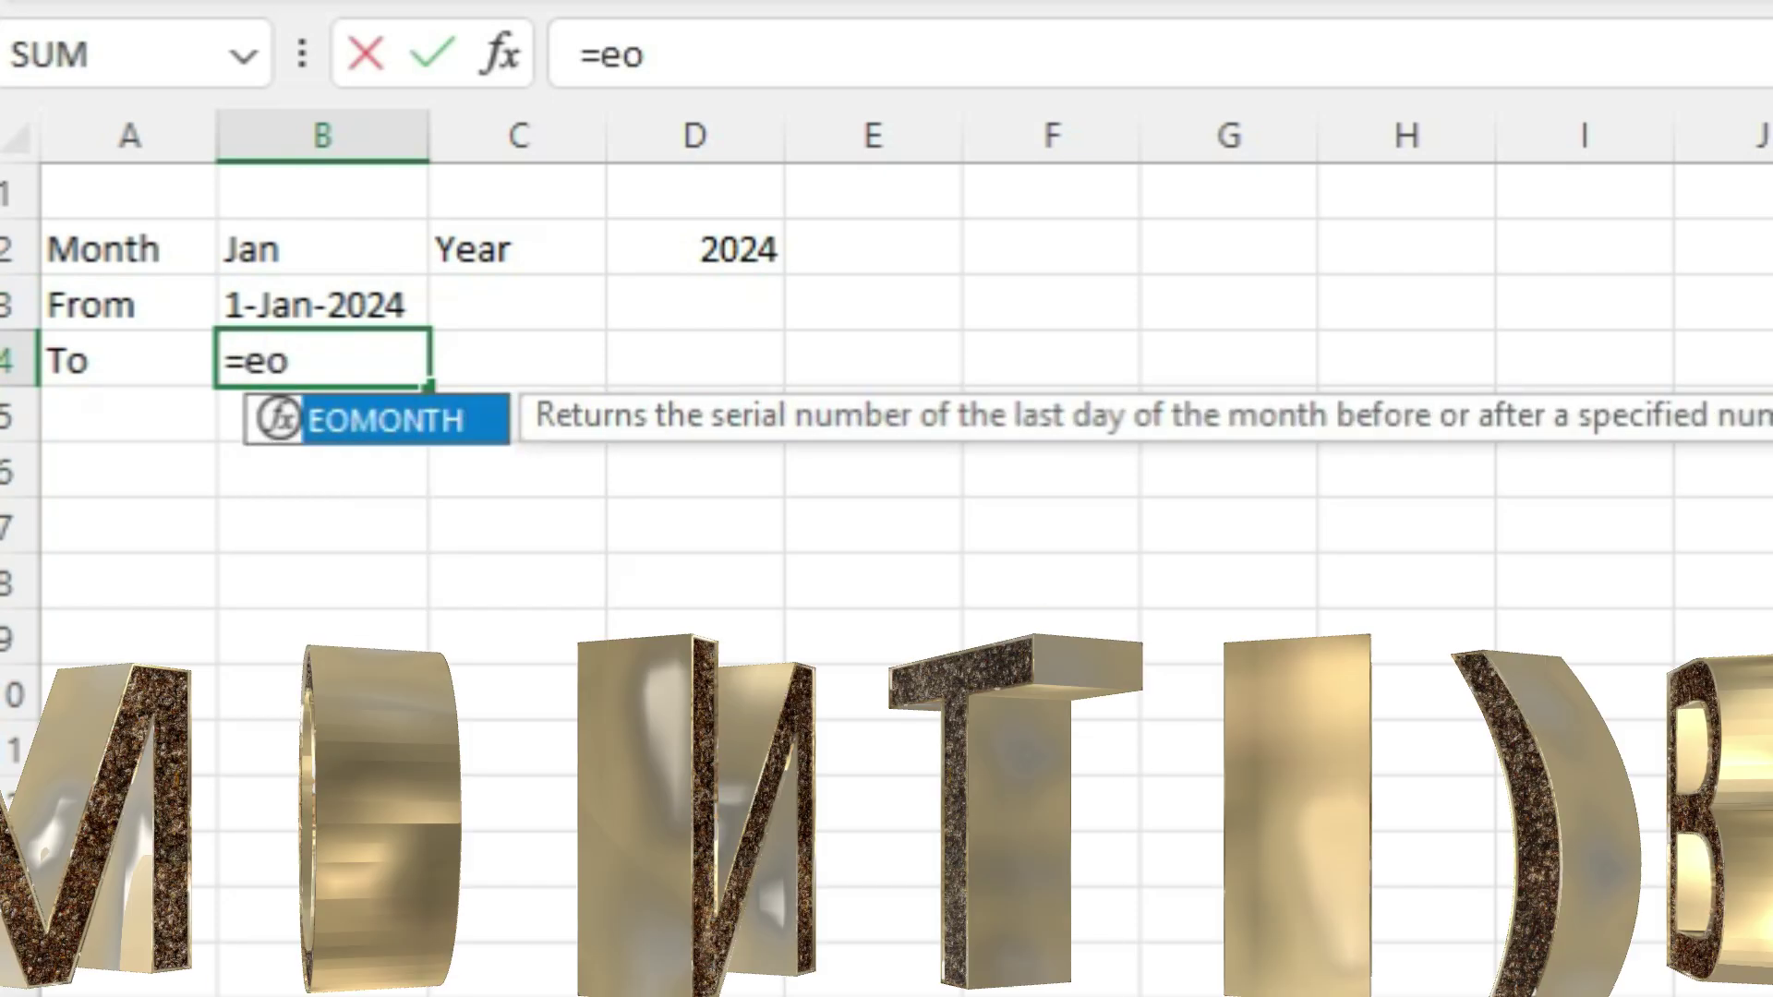
key("Tab")
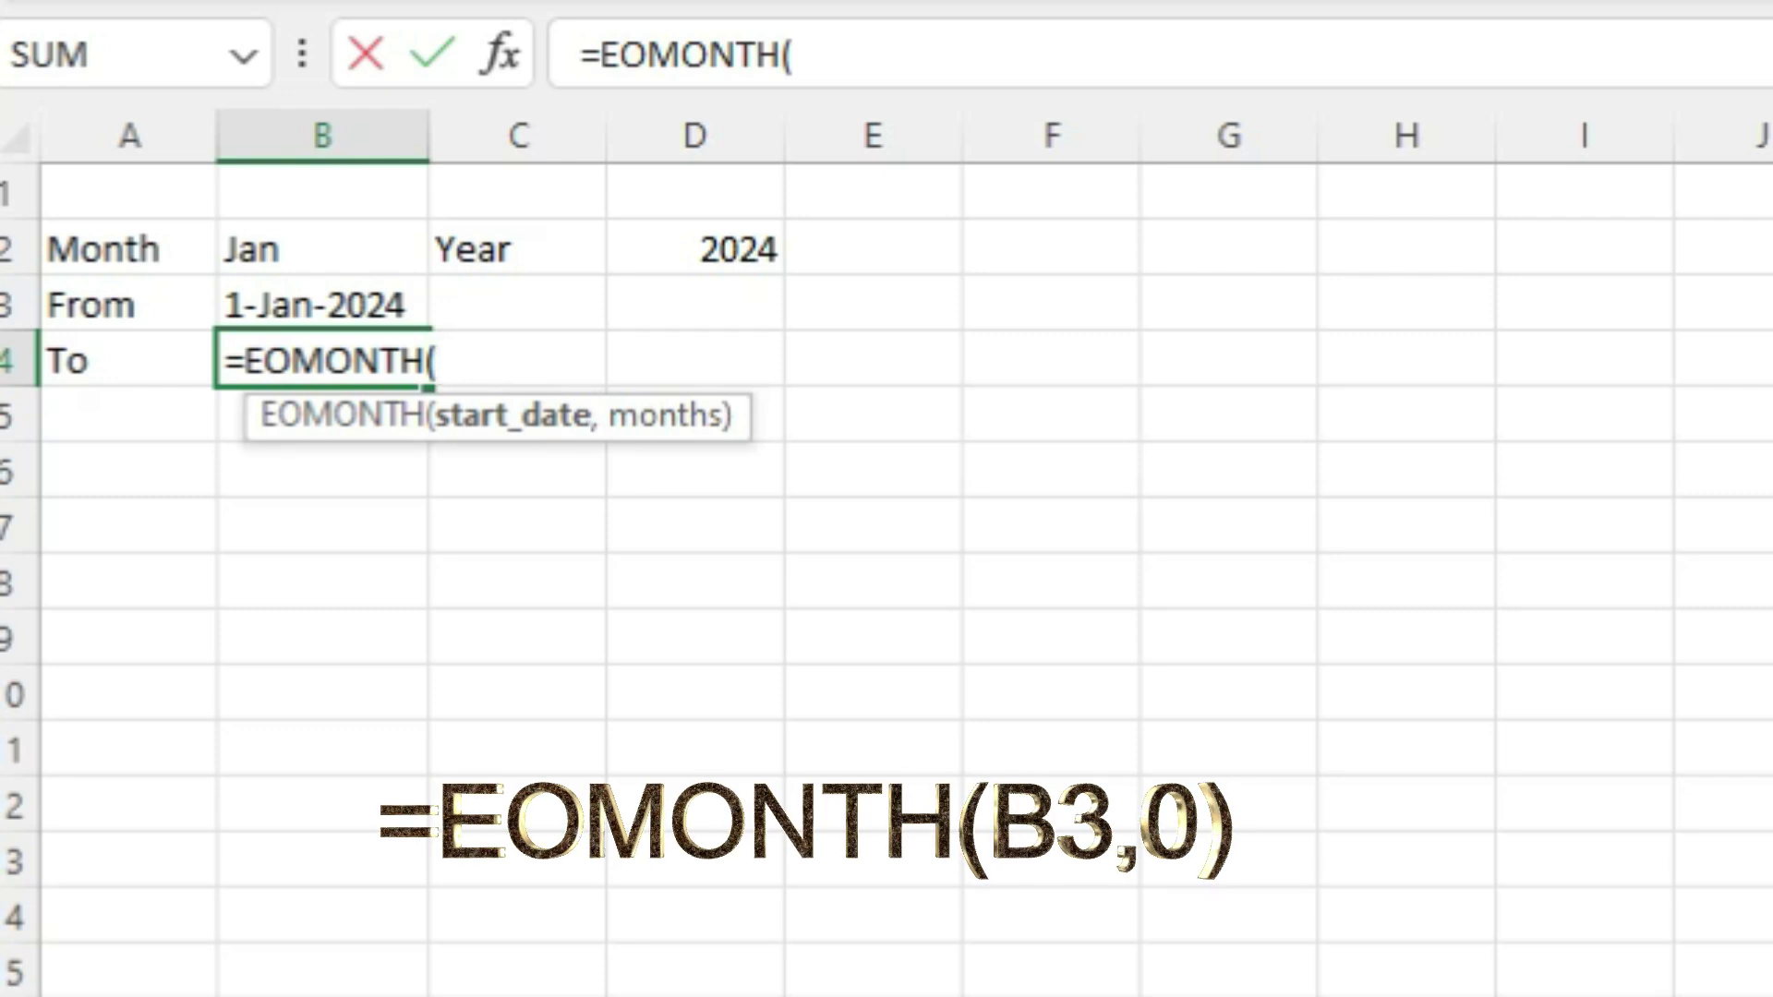
left_click(314, 305)
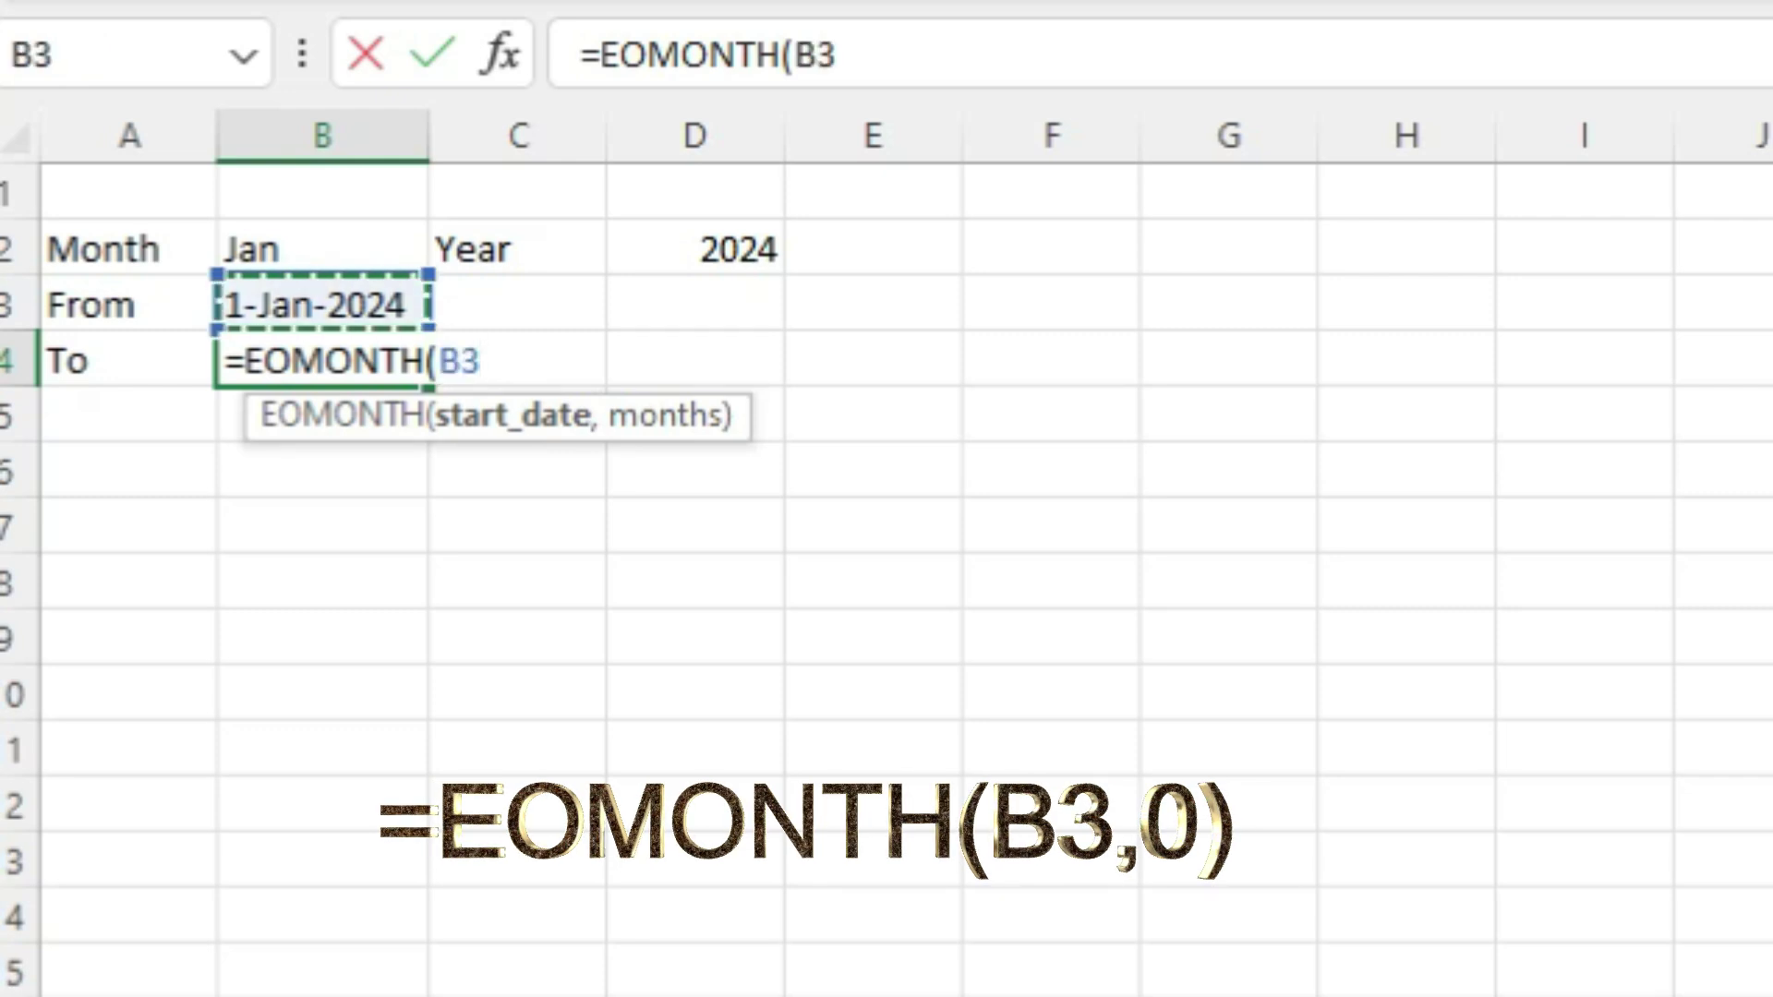
type(",0)")
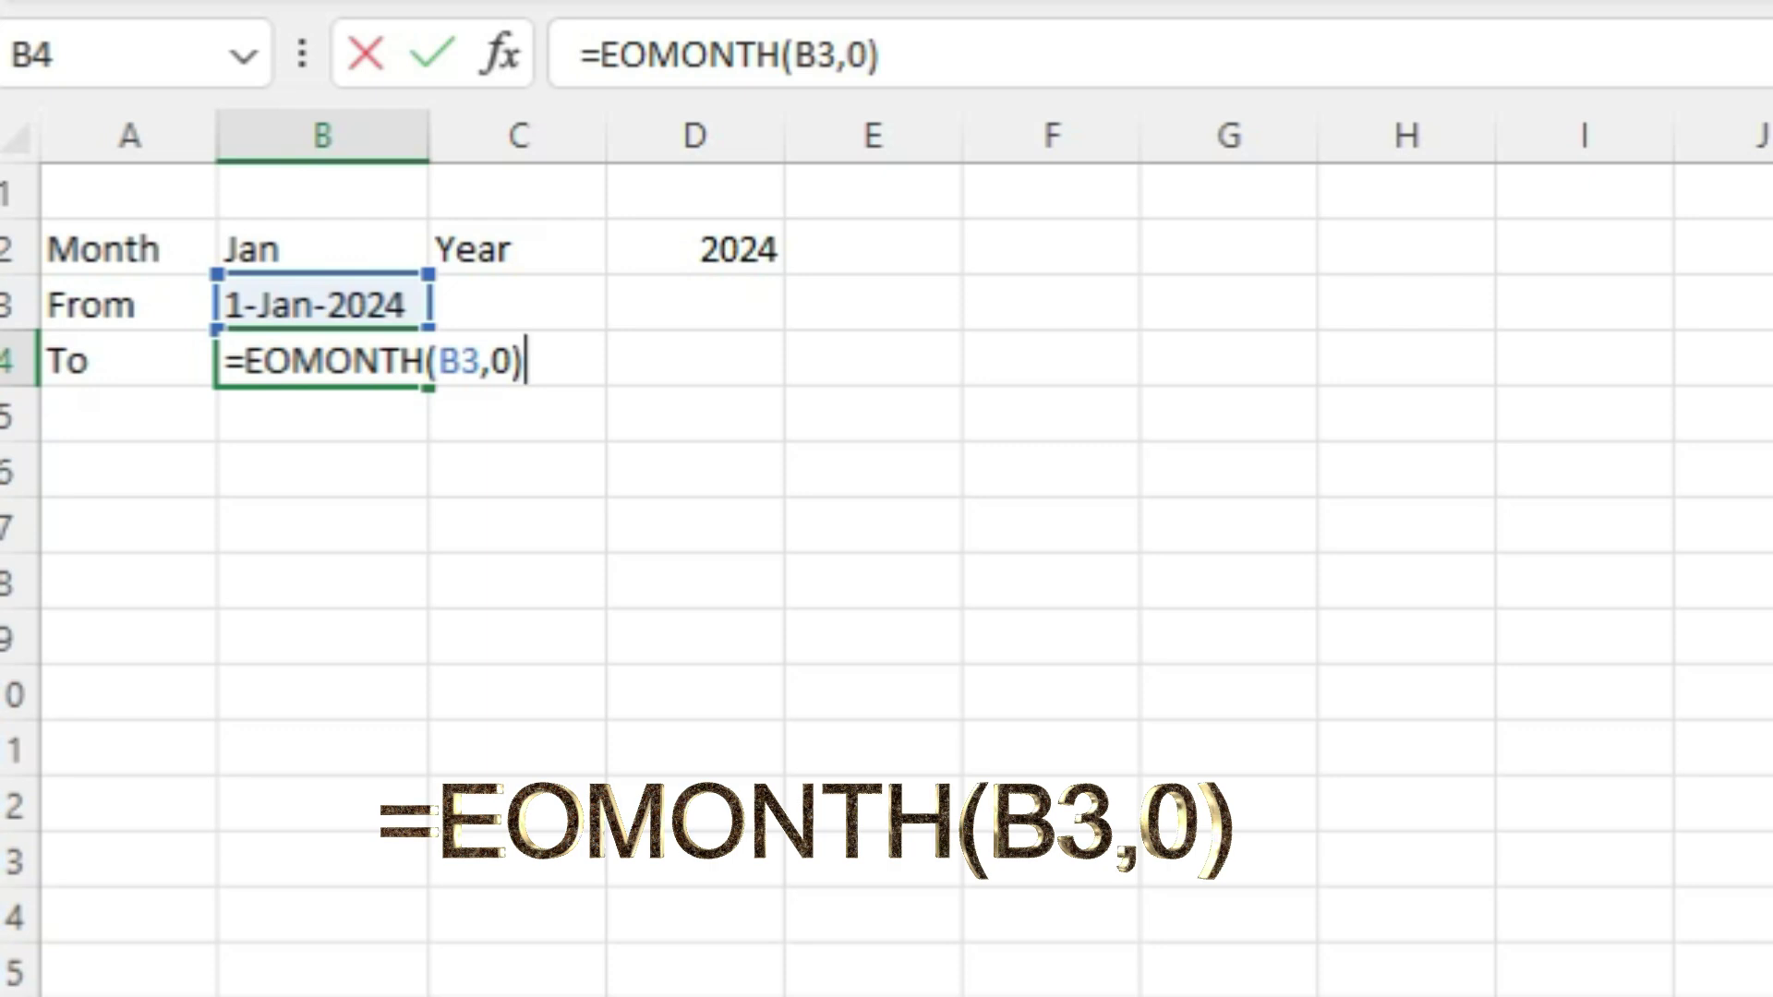
key("Return")
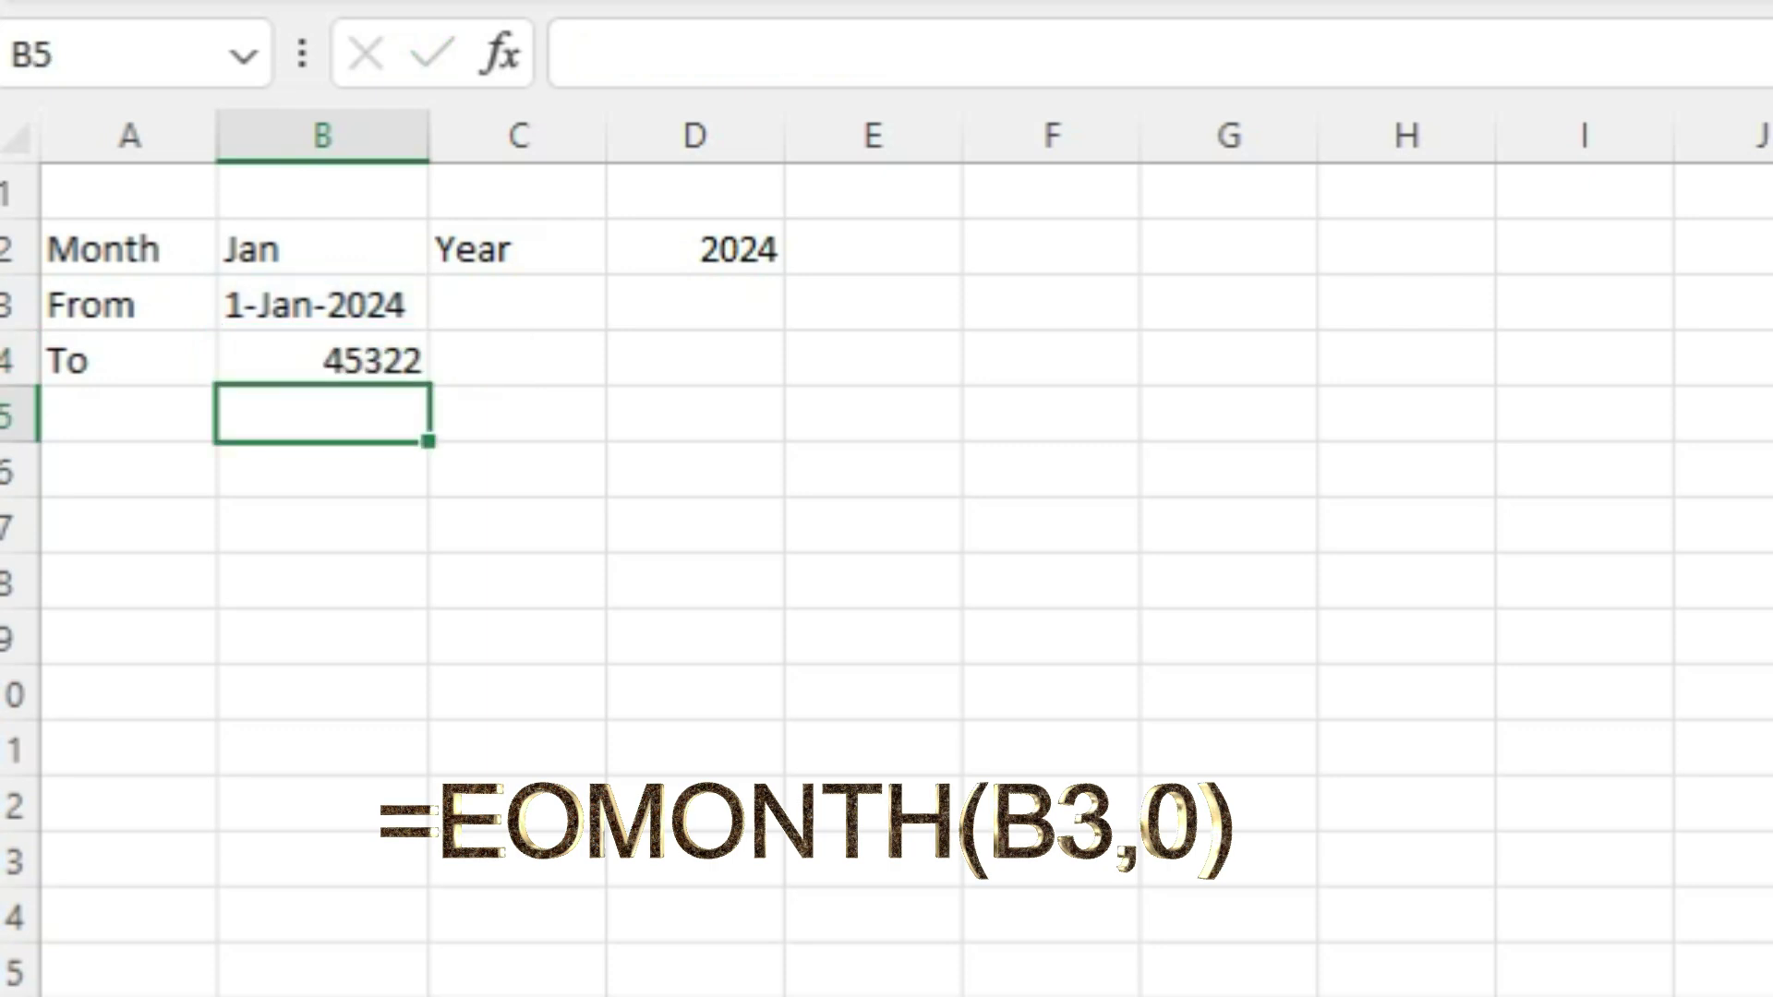
left_click(322, 360)
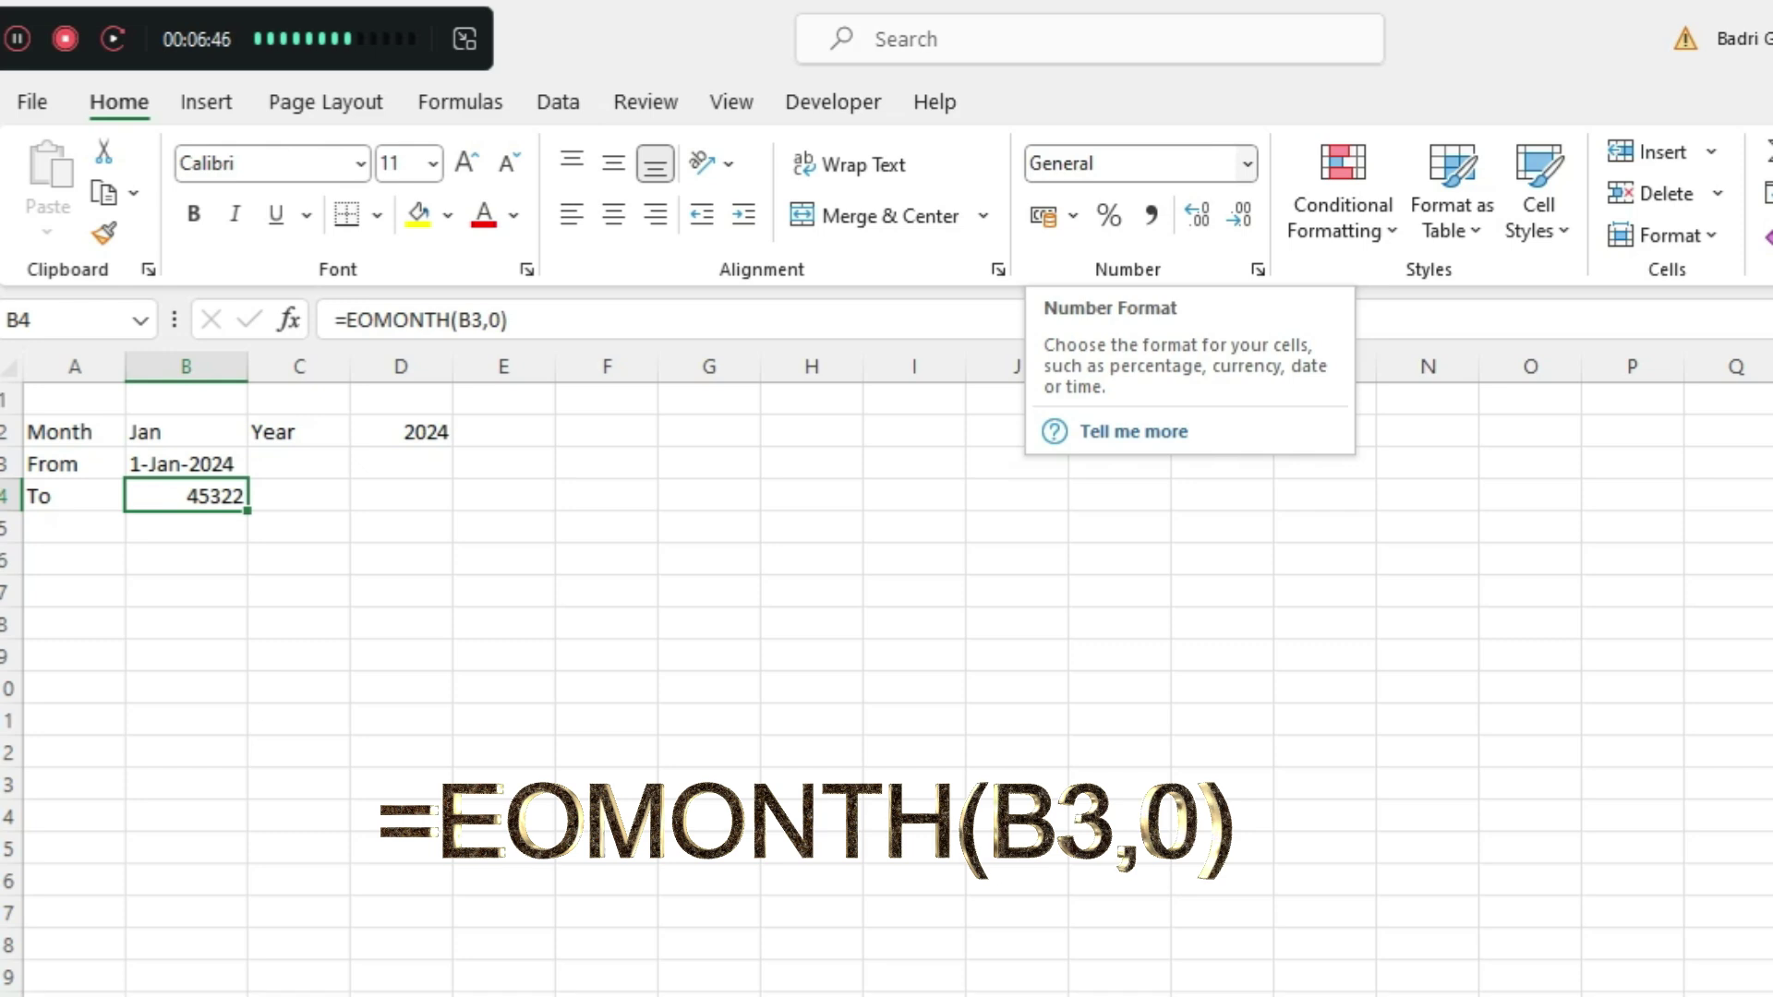
Step: Apply Short Date to B4 so it shows 31-01-2024, then compare it with B3
left_click(1247, 164)
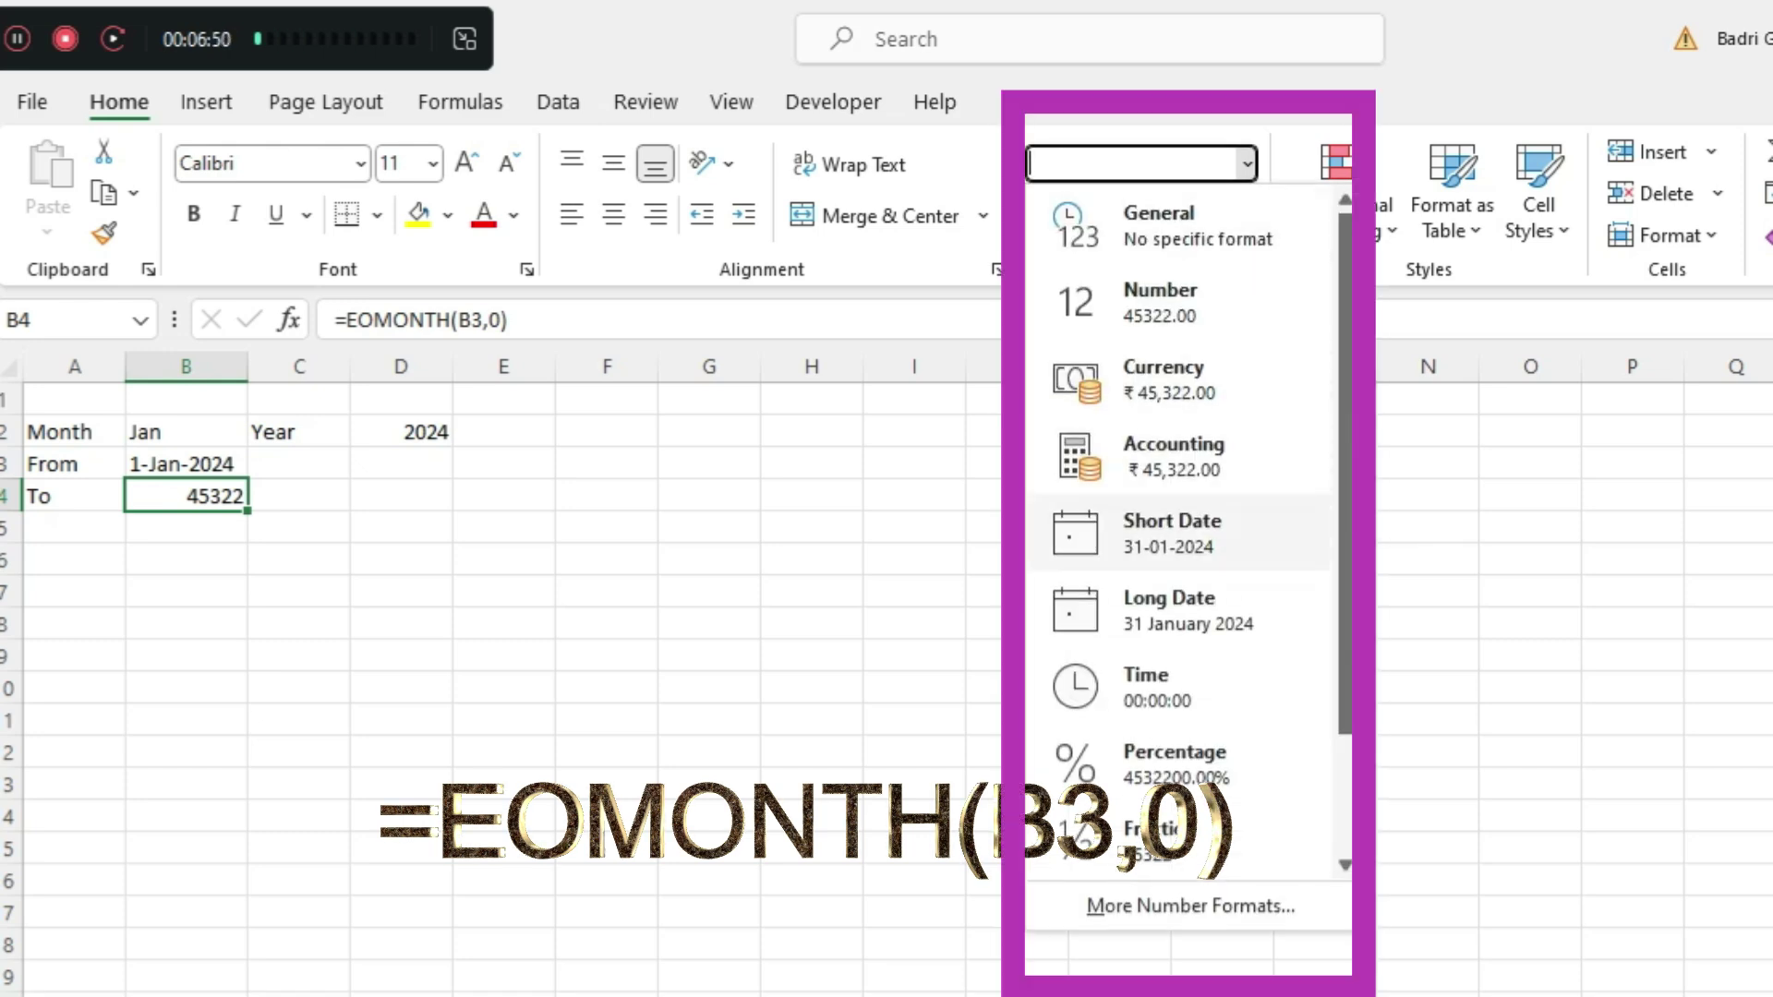
left_click(1173, 532)
left_click(401, 655)
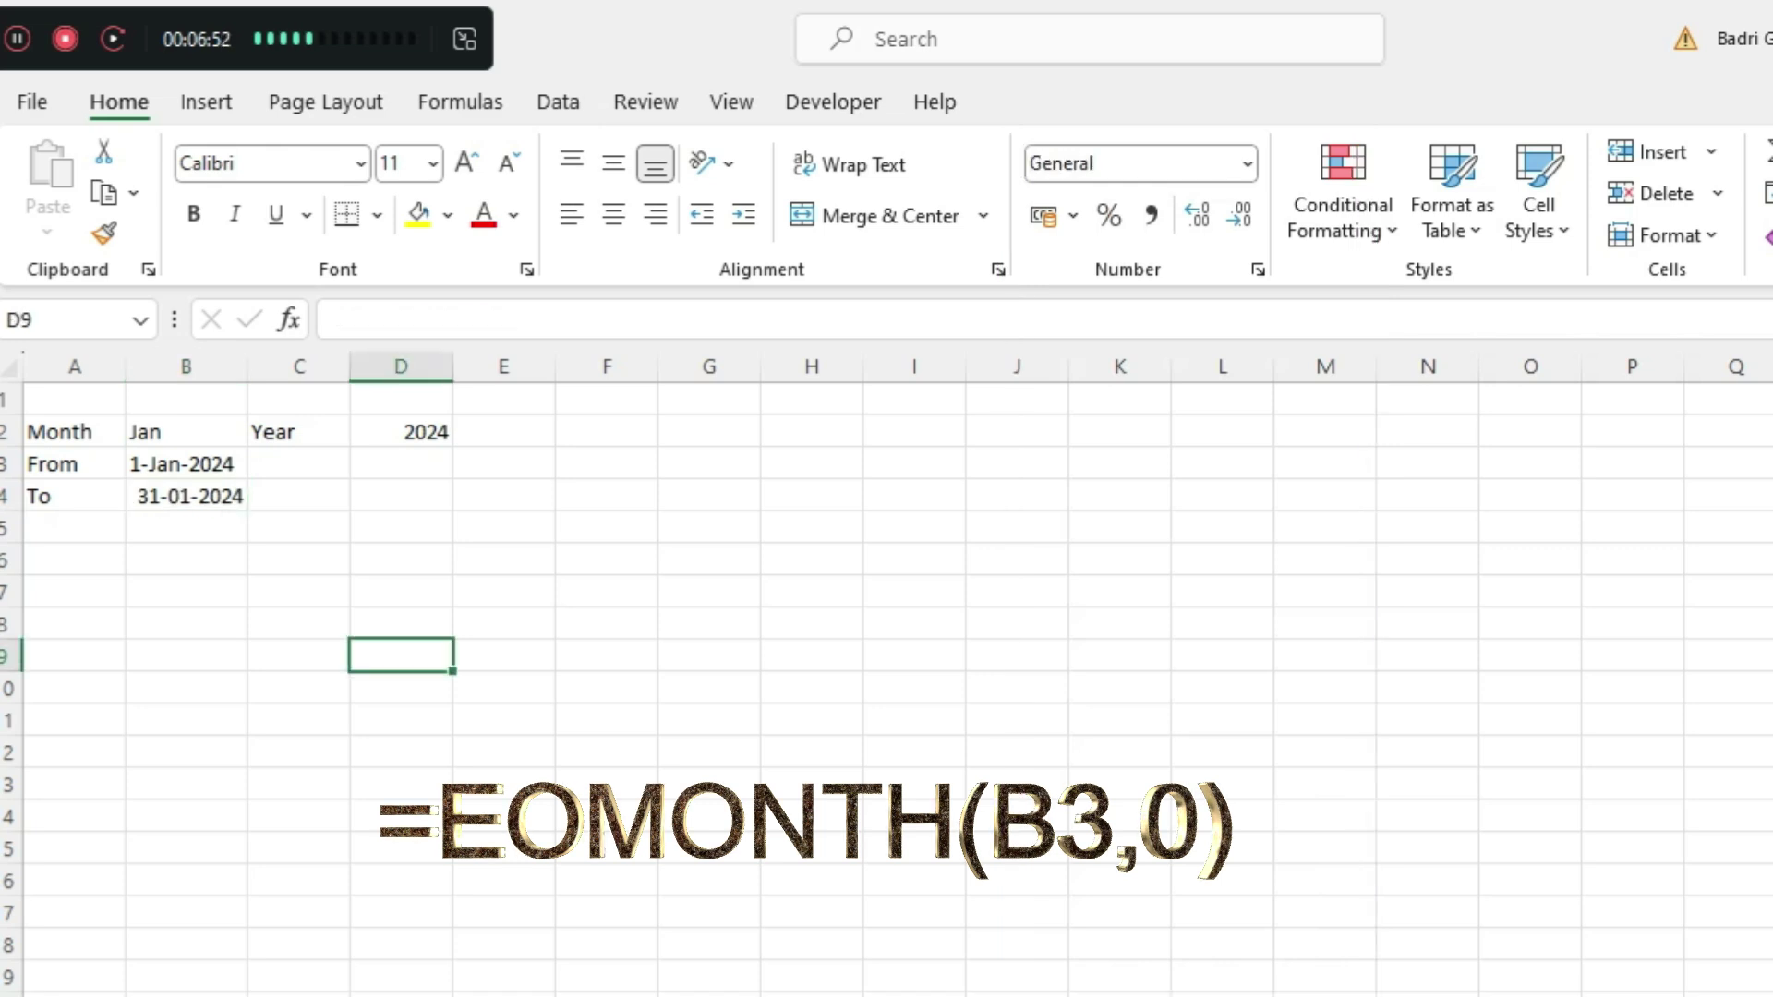
left_click(186, 496)
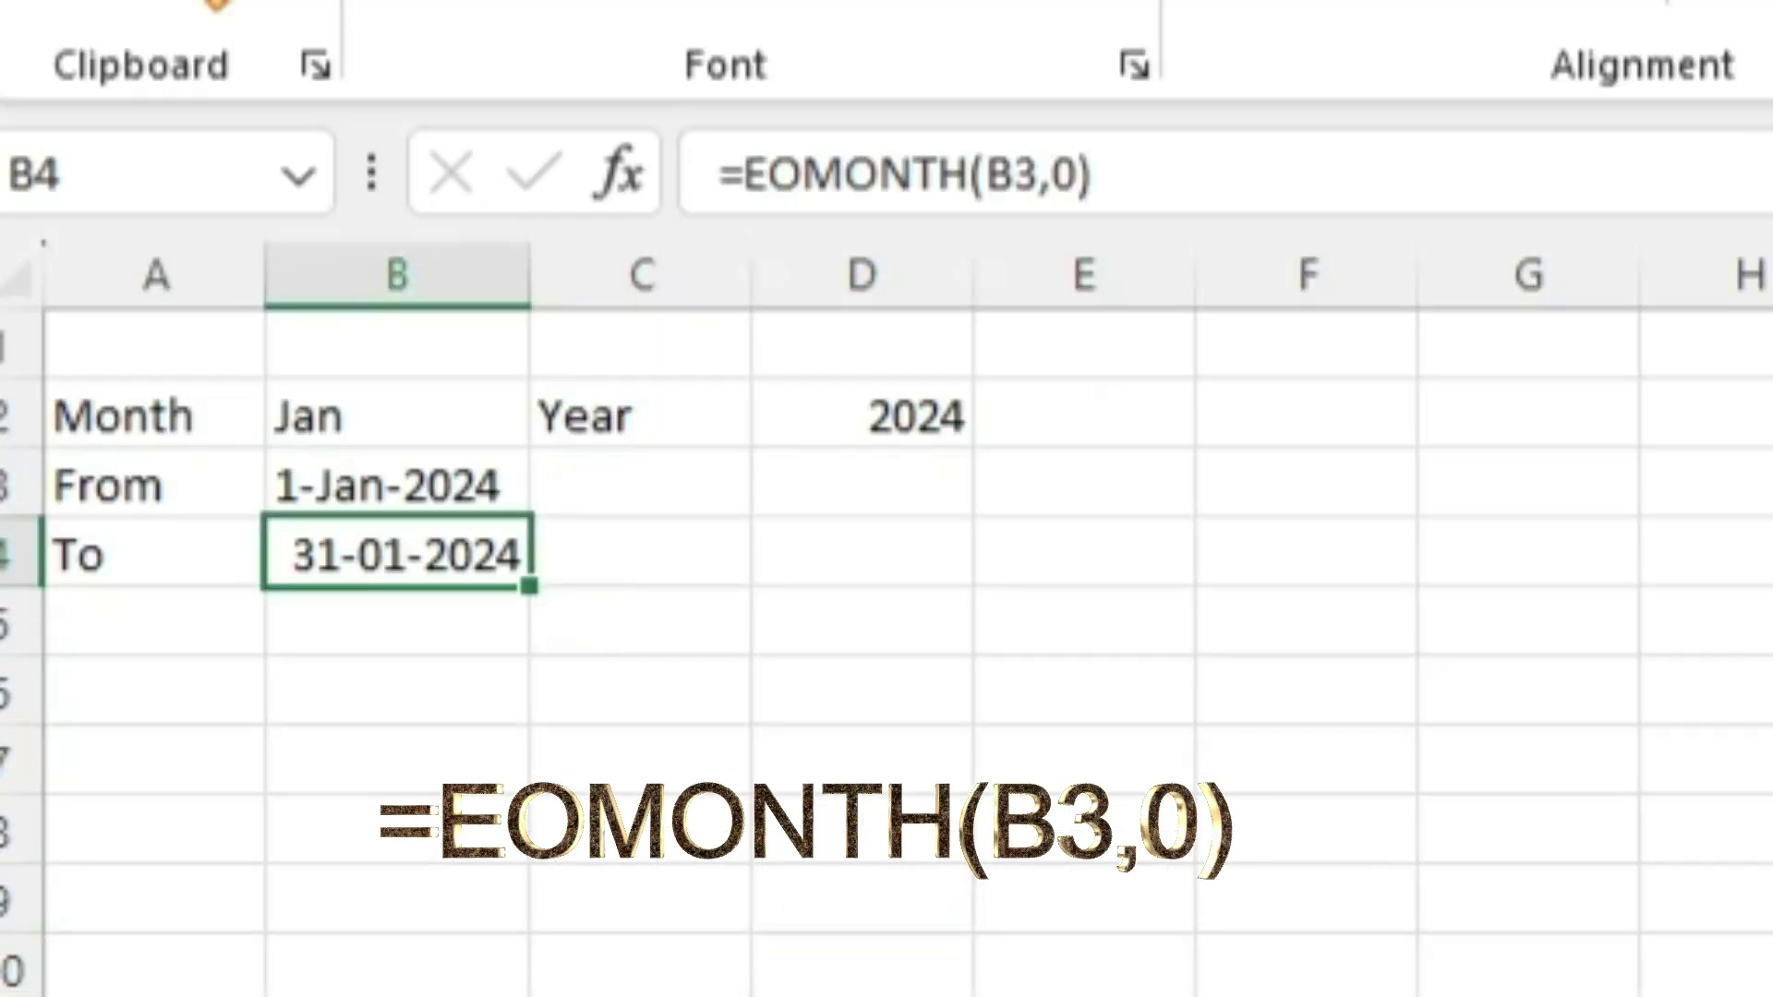
key("Up")
key("shift+Down")
key("shift+Up")
key("shift+Down")
key("shift+Up")
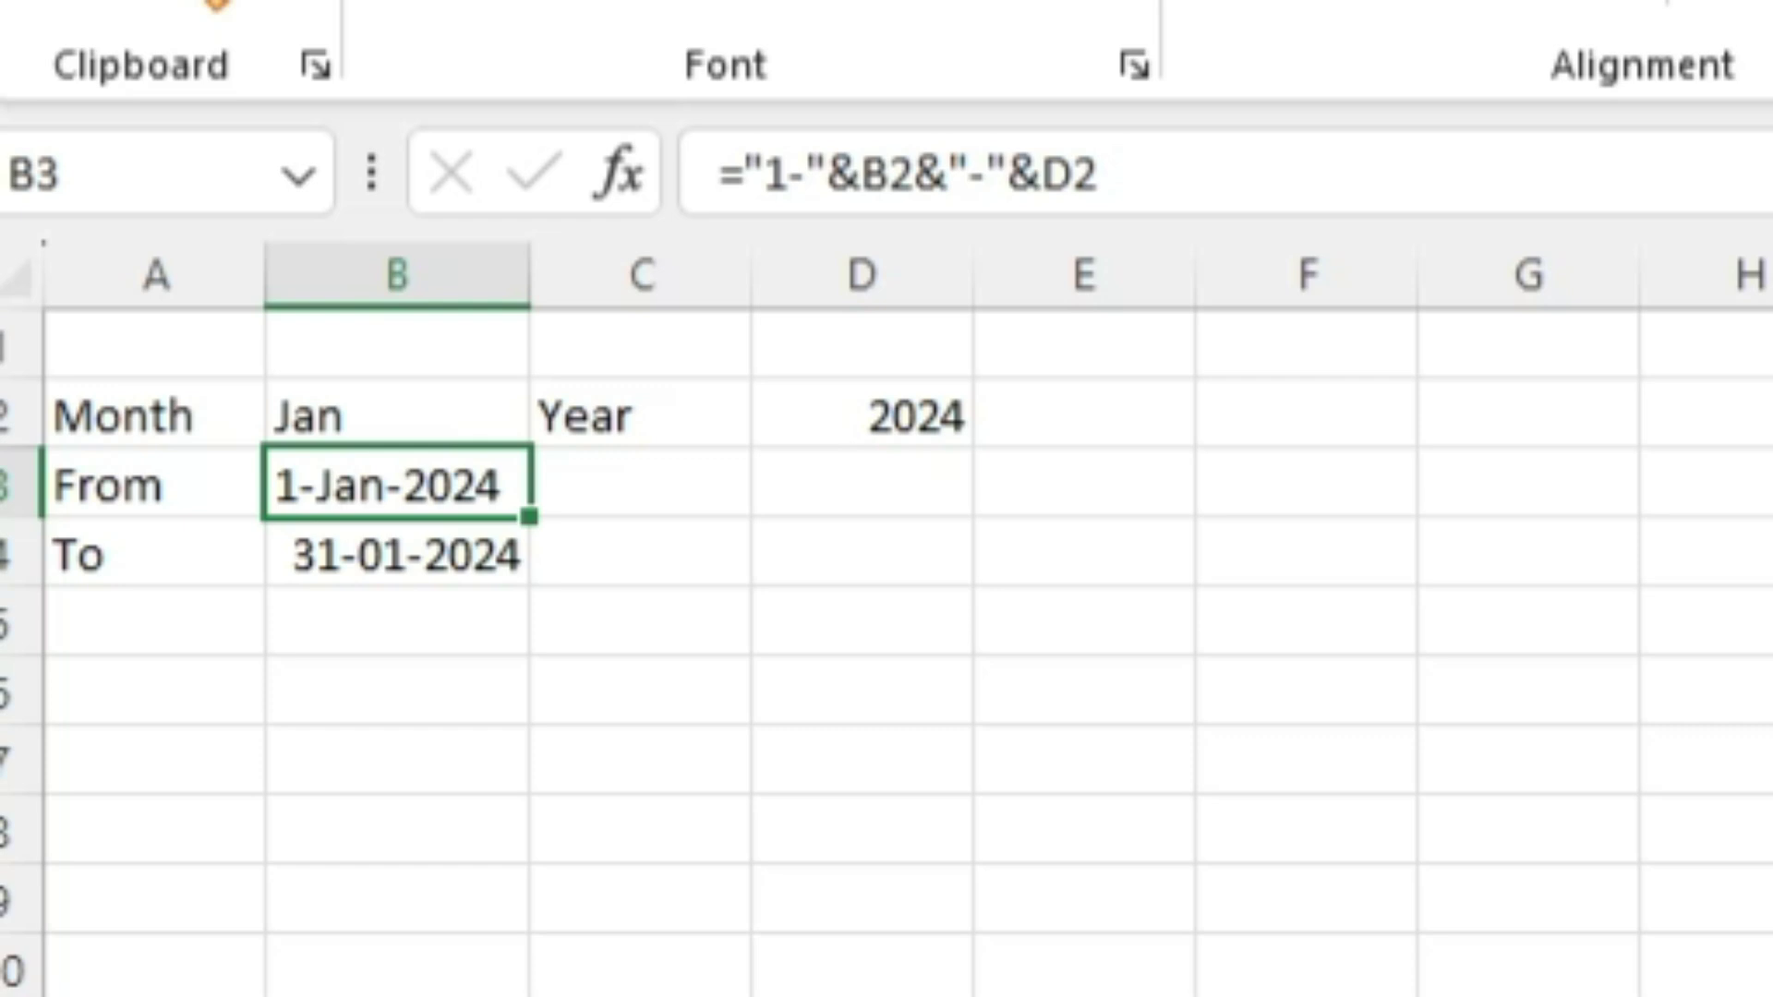
key("Down")
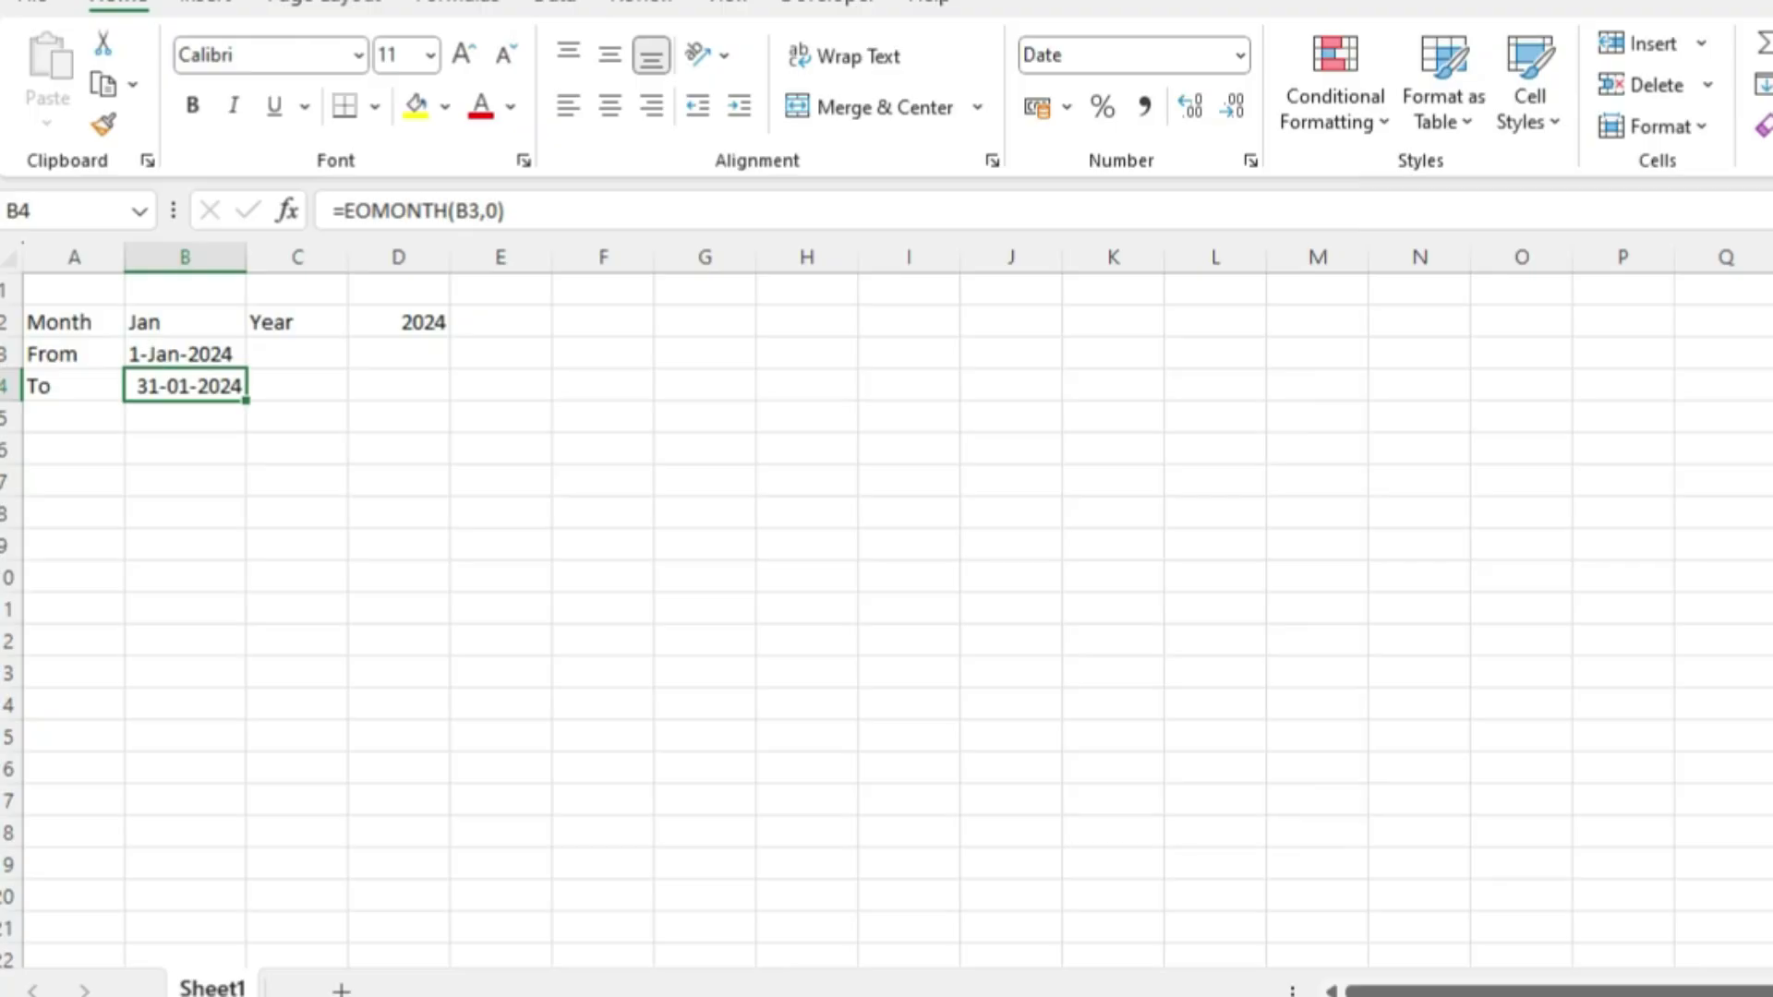
Step: Open Format Cells with Ctrl+1 and edit the Custom type code dd-mm-yyyy
left_click(1239, 54)
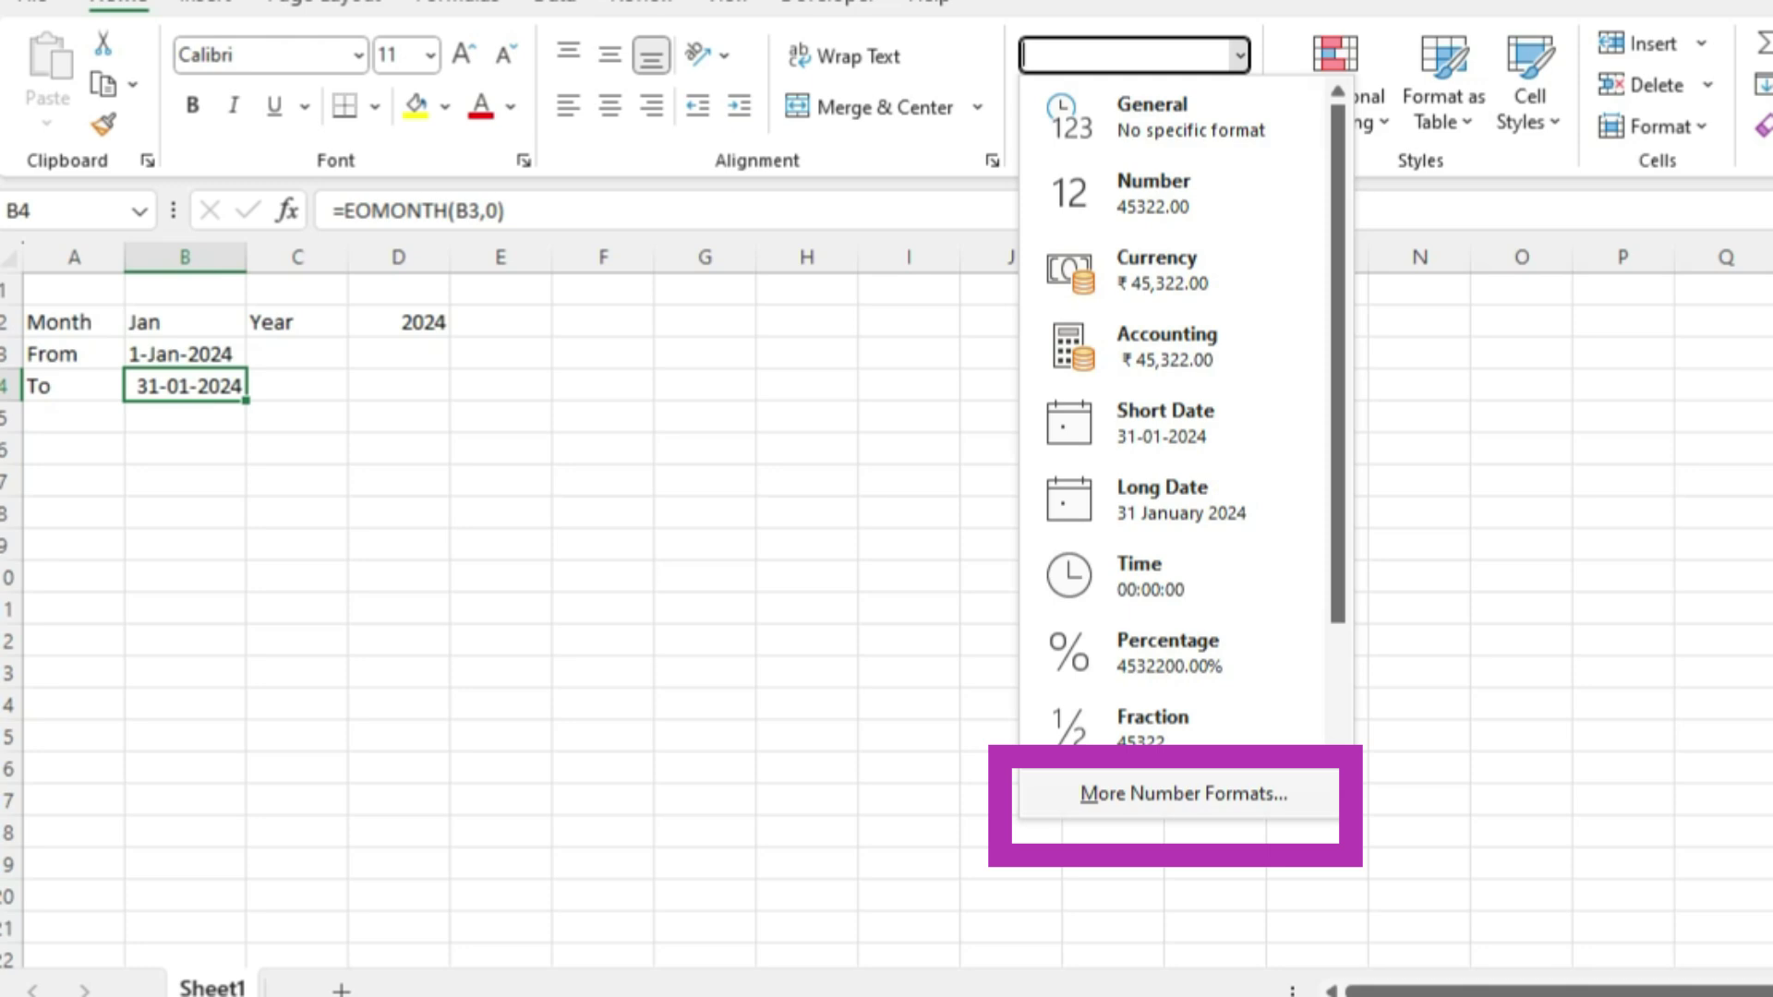
key("ctrl+1")
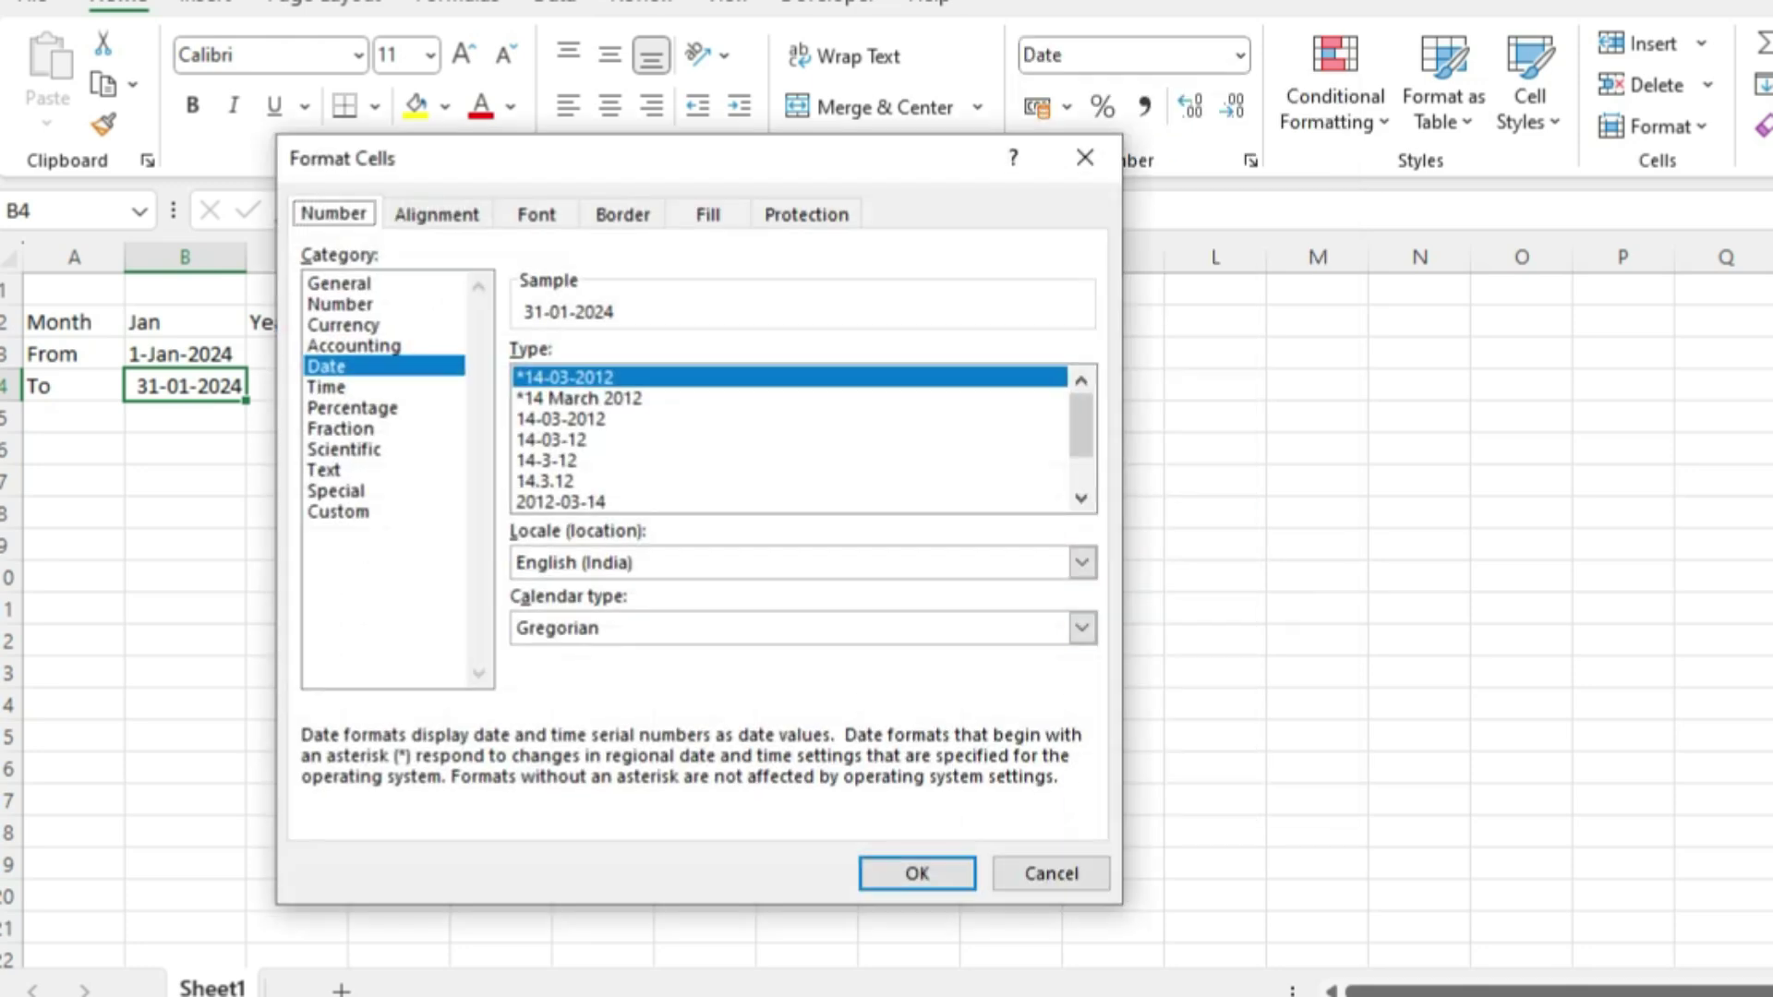
left_click(338, 511)
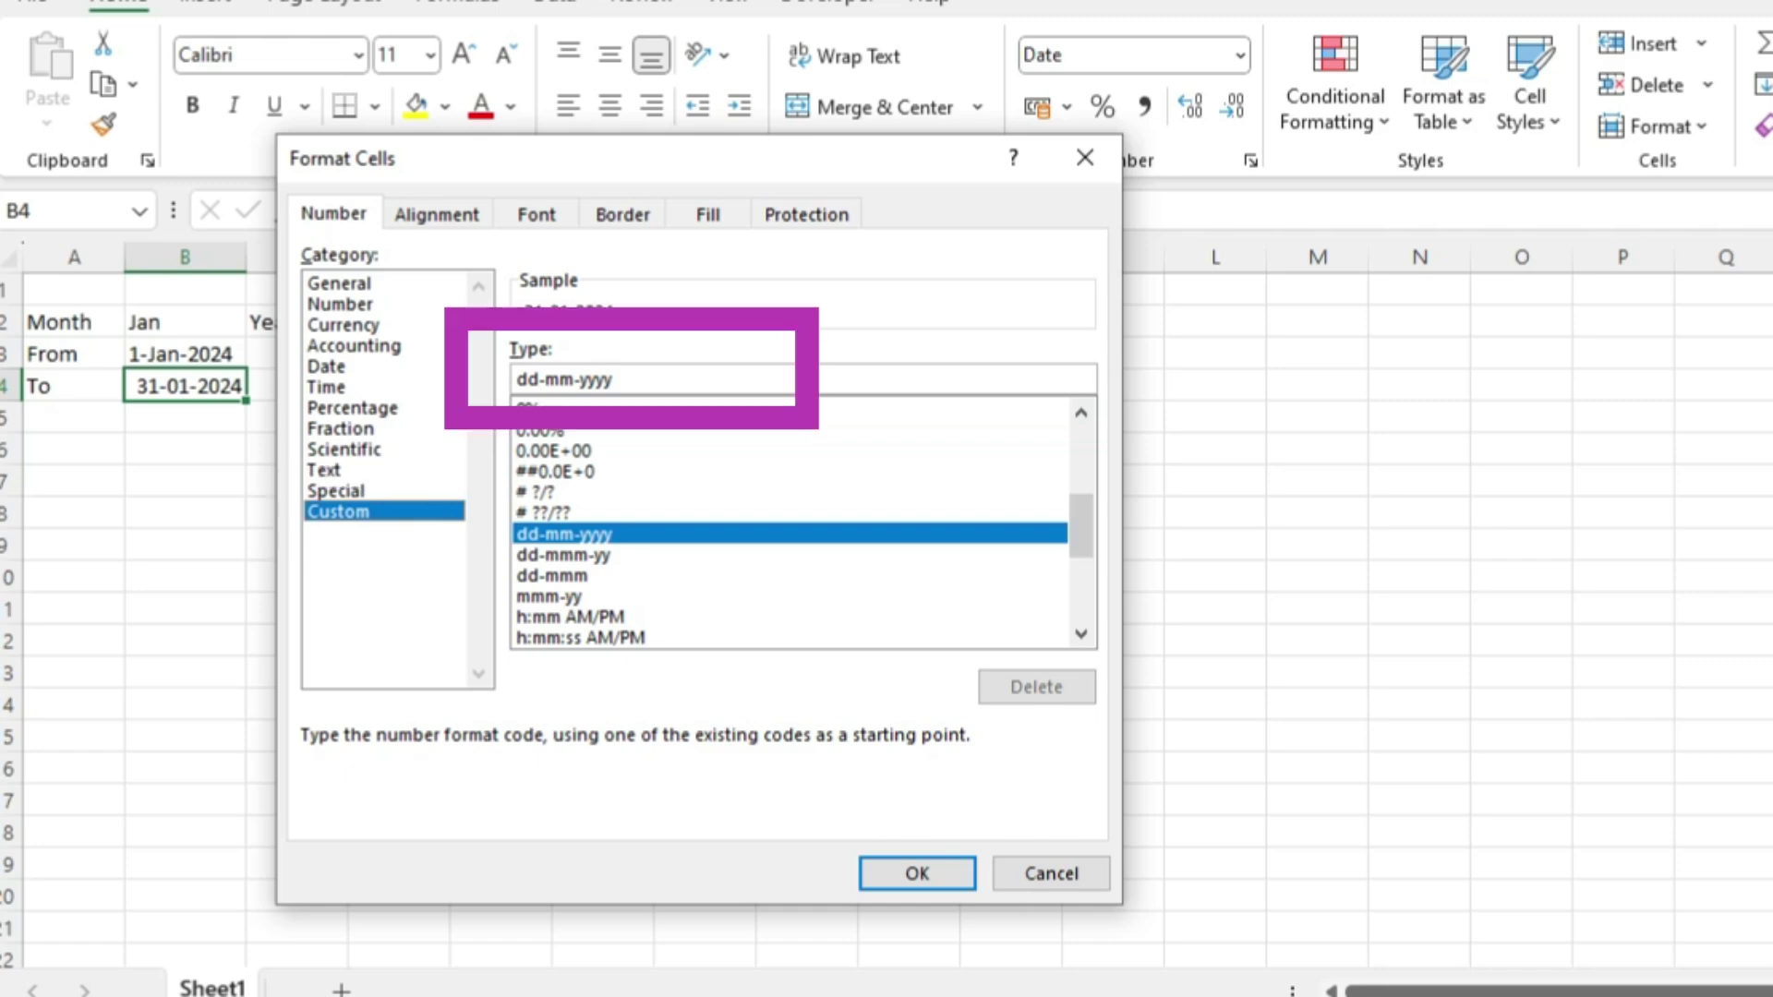
left_click(527, 379)
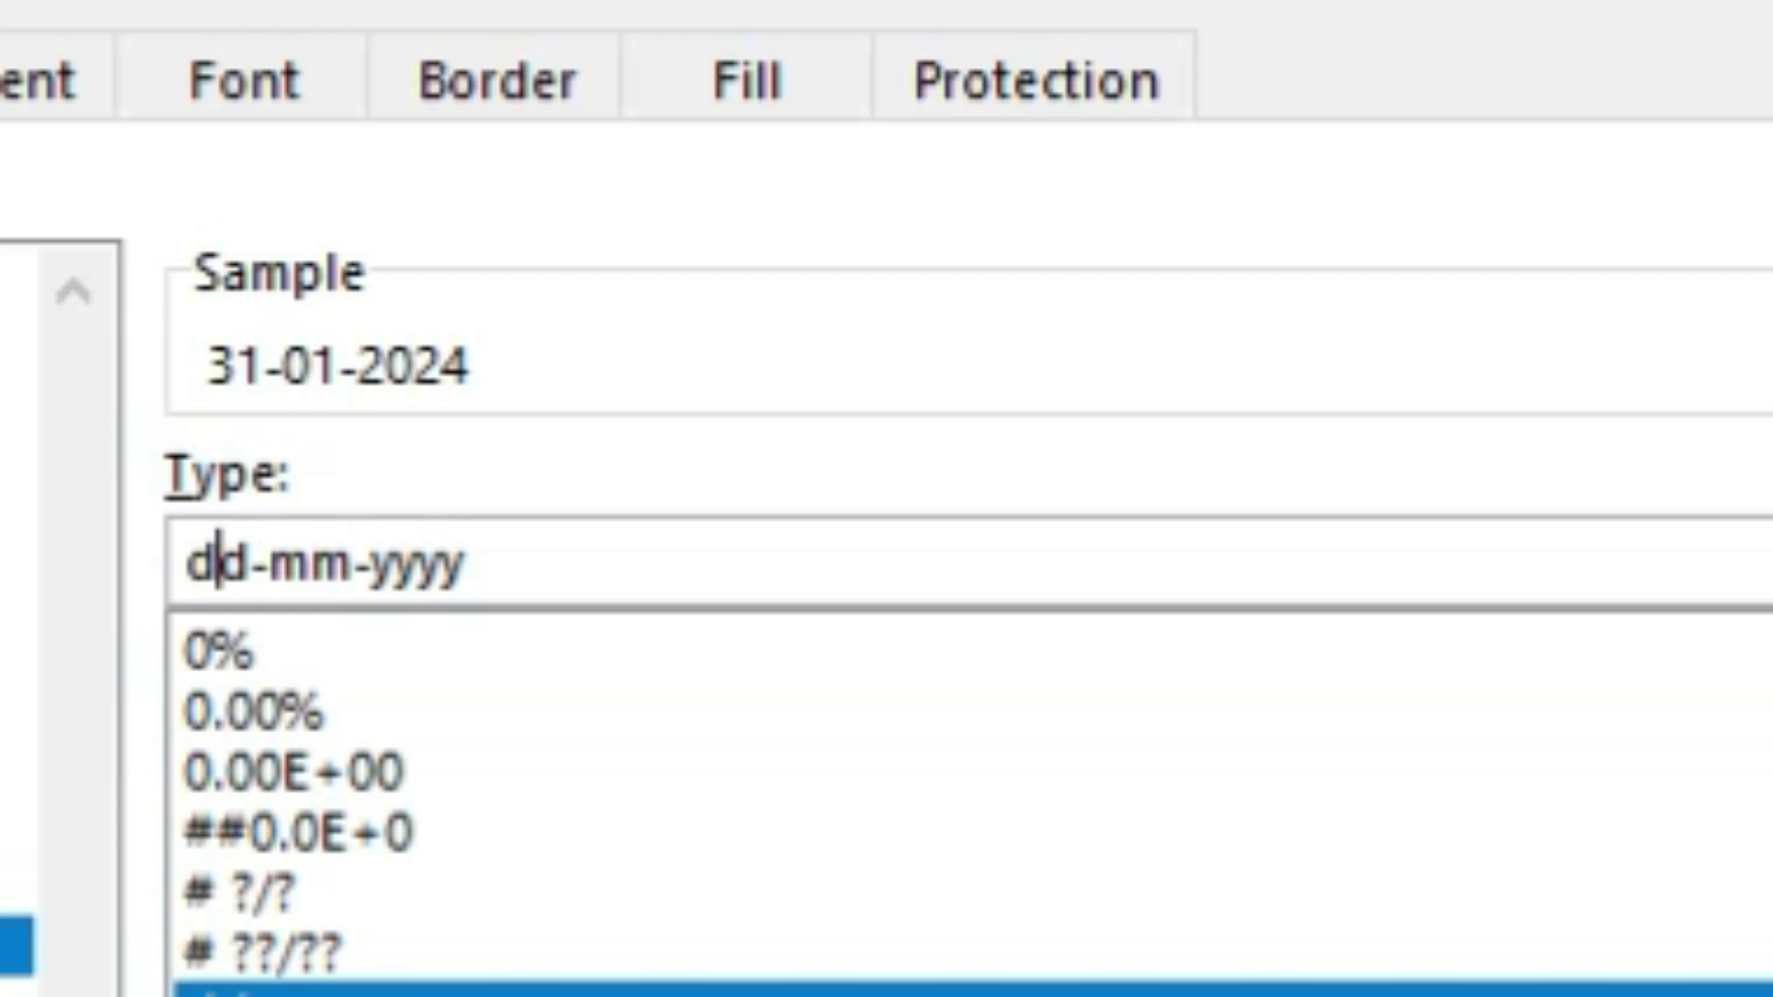
Step: Edit the custom date code, trying mm and mmmm month codes, ending on dd-mmm-yyyy
key("BackSpace")
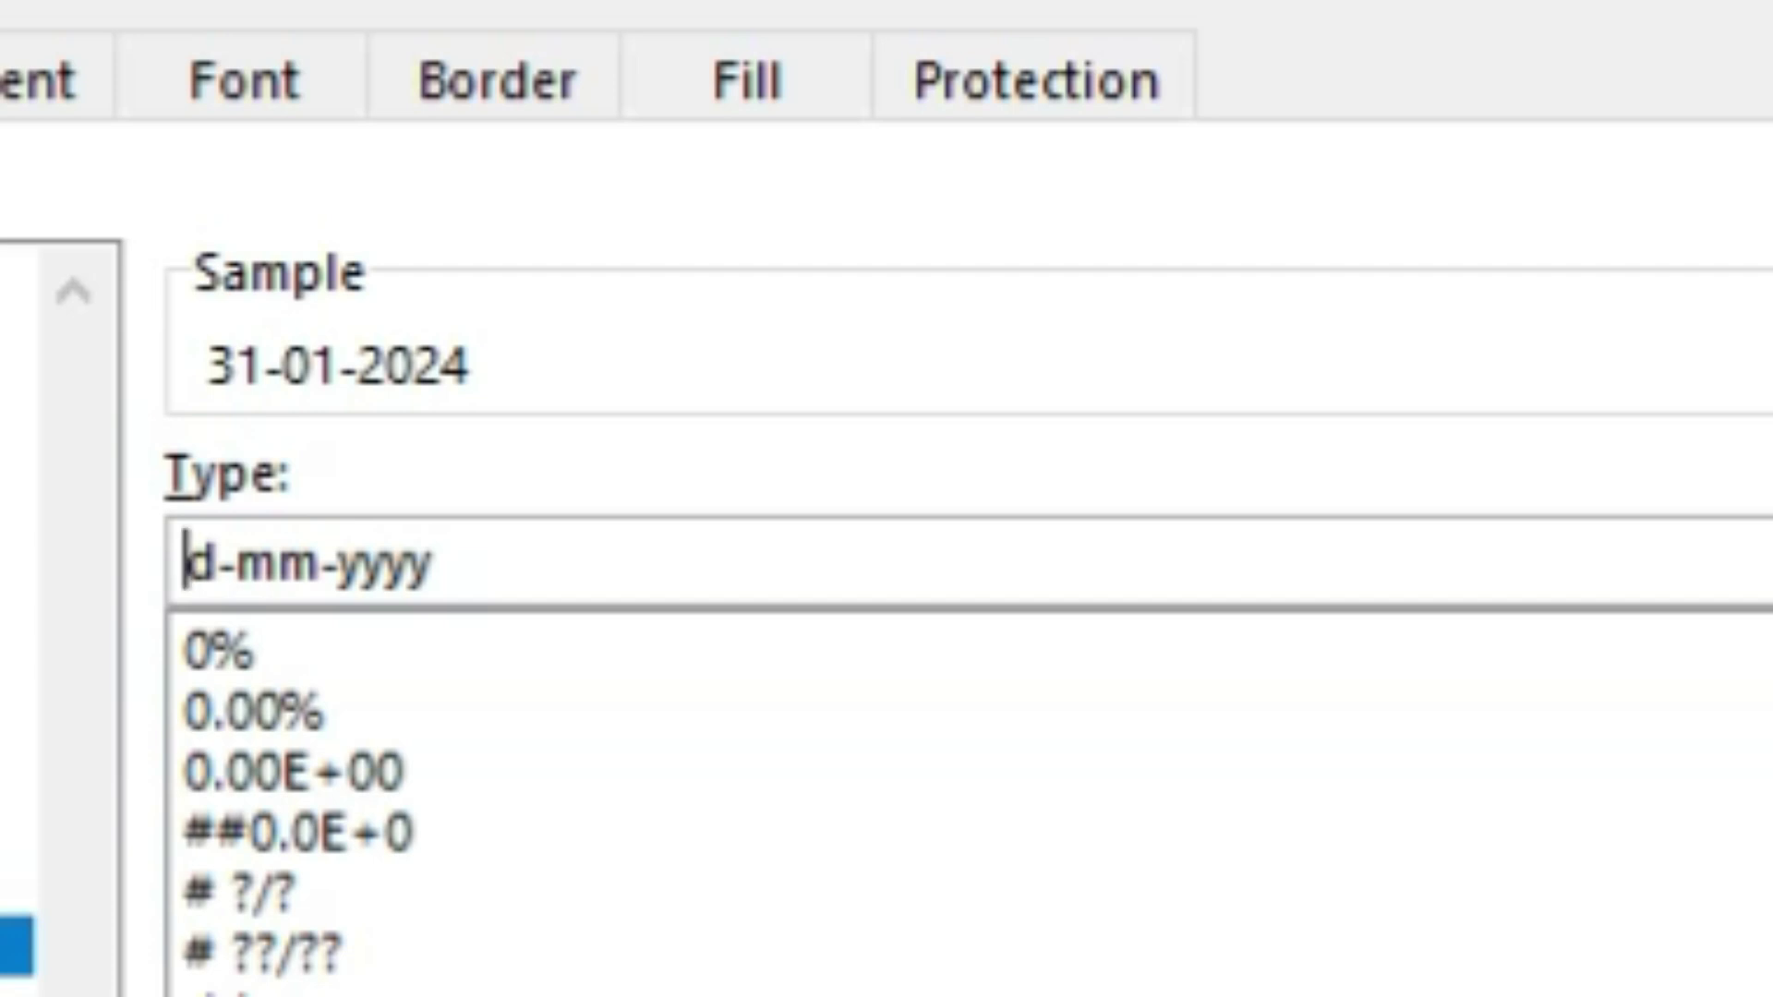
type("d")
left_click(312, 563)
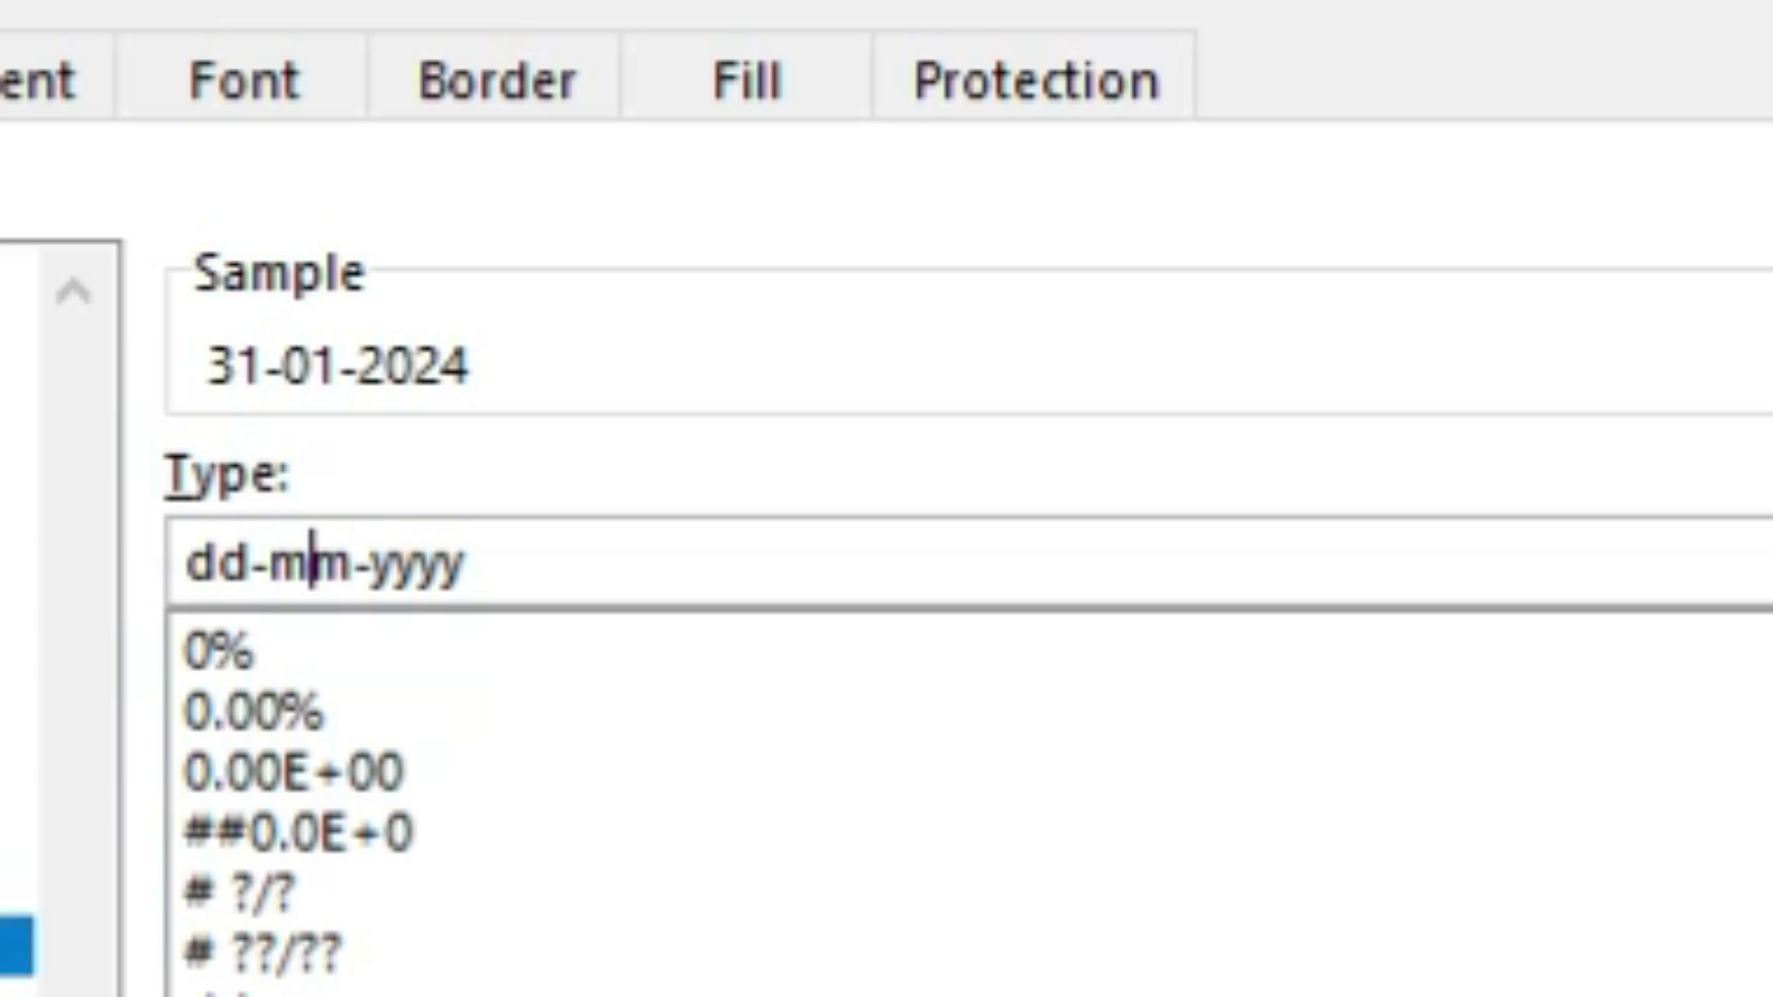
key("BackSpace")
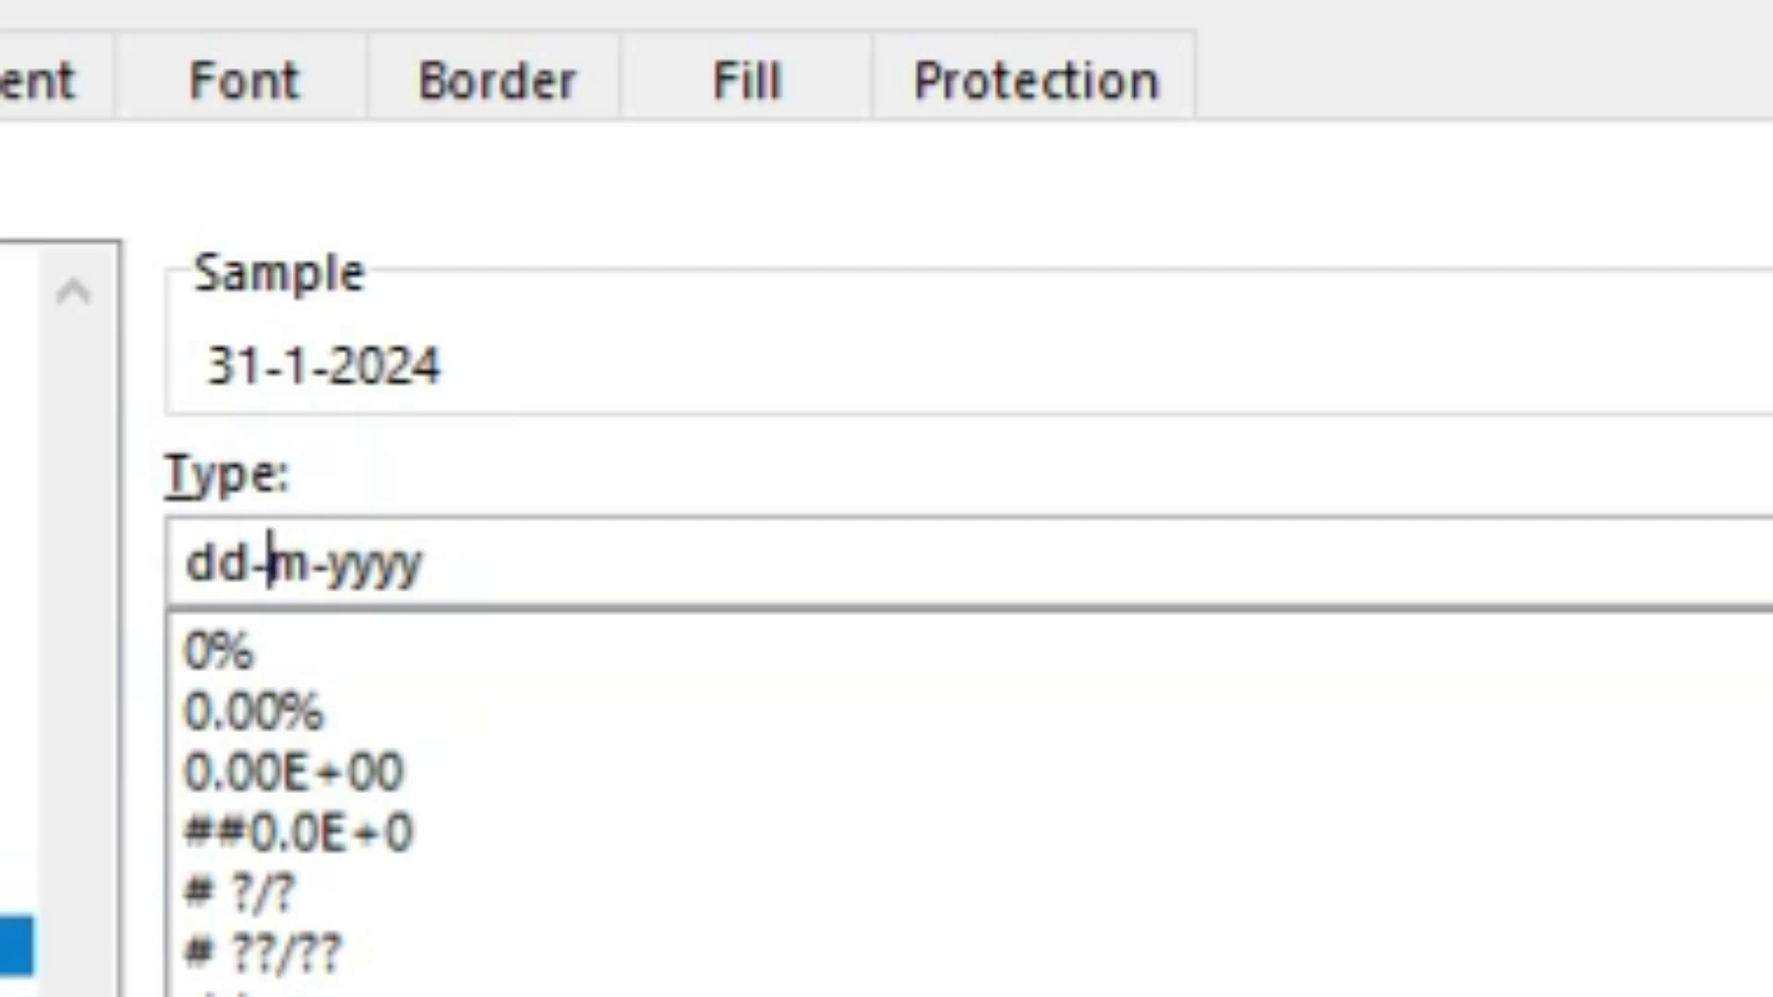
type("m")
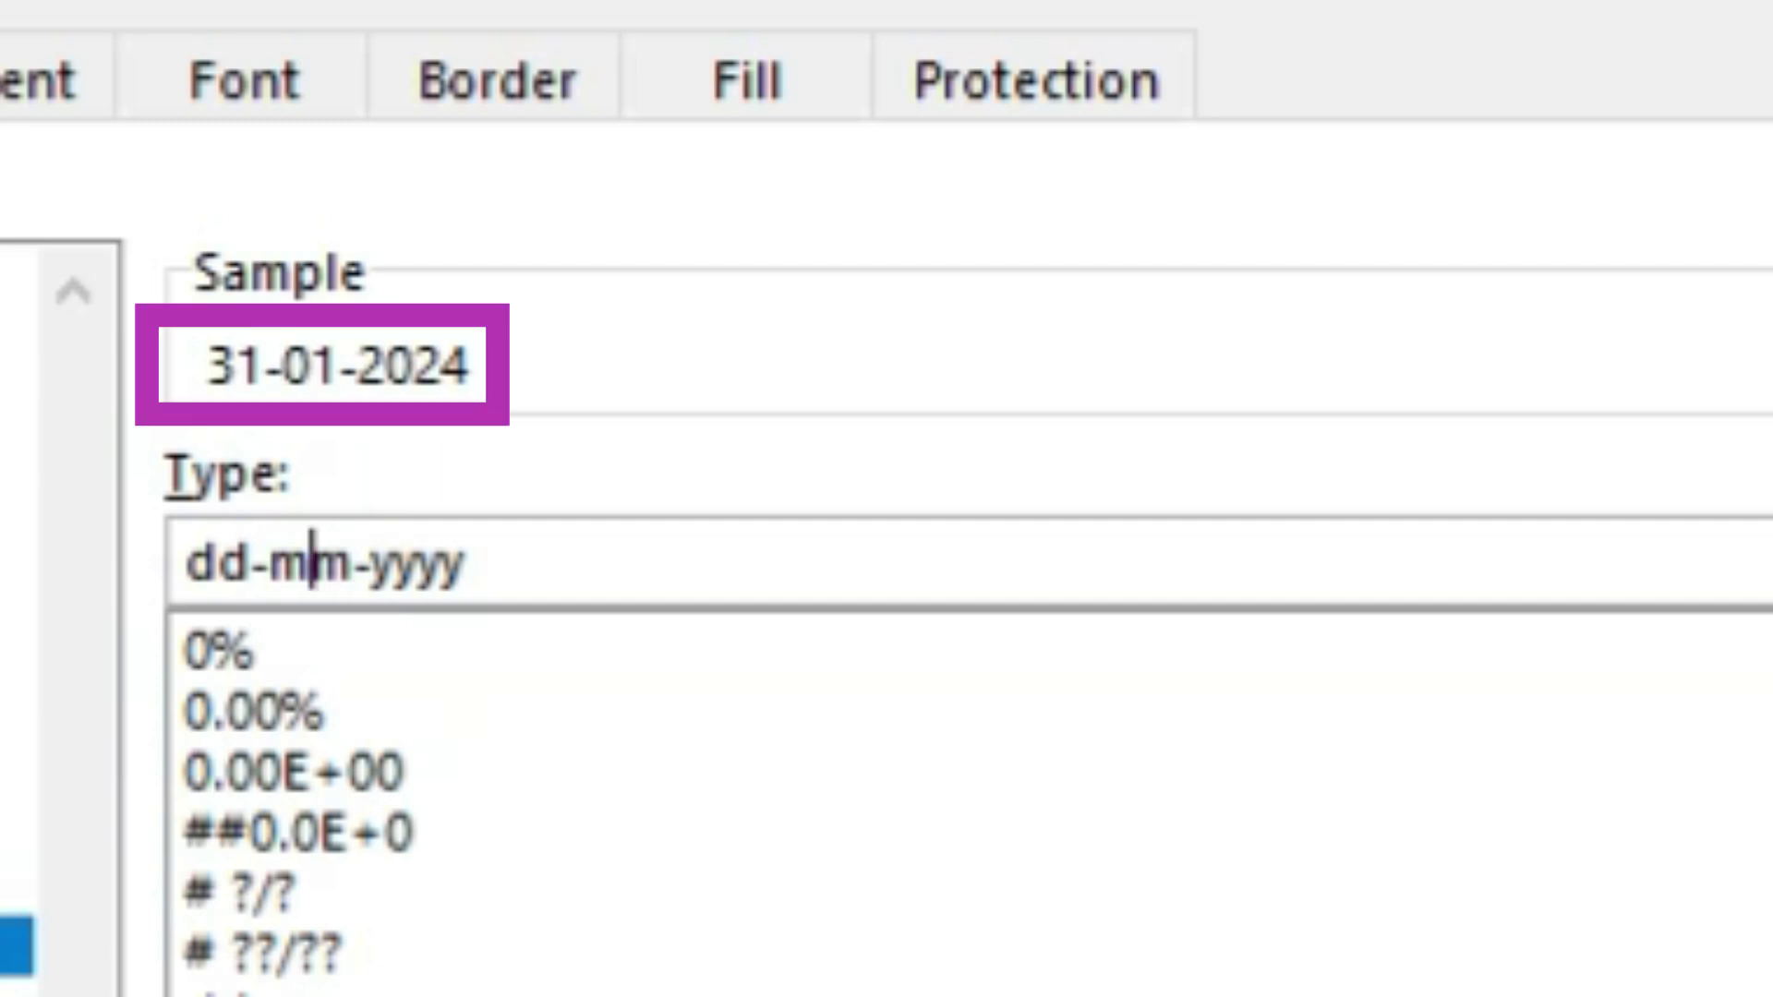
type("m")
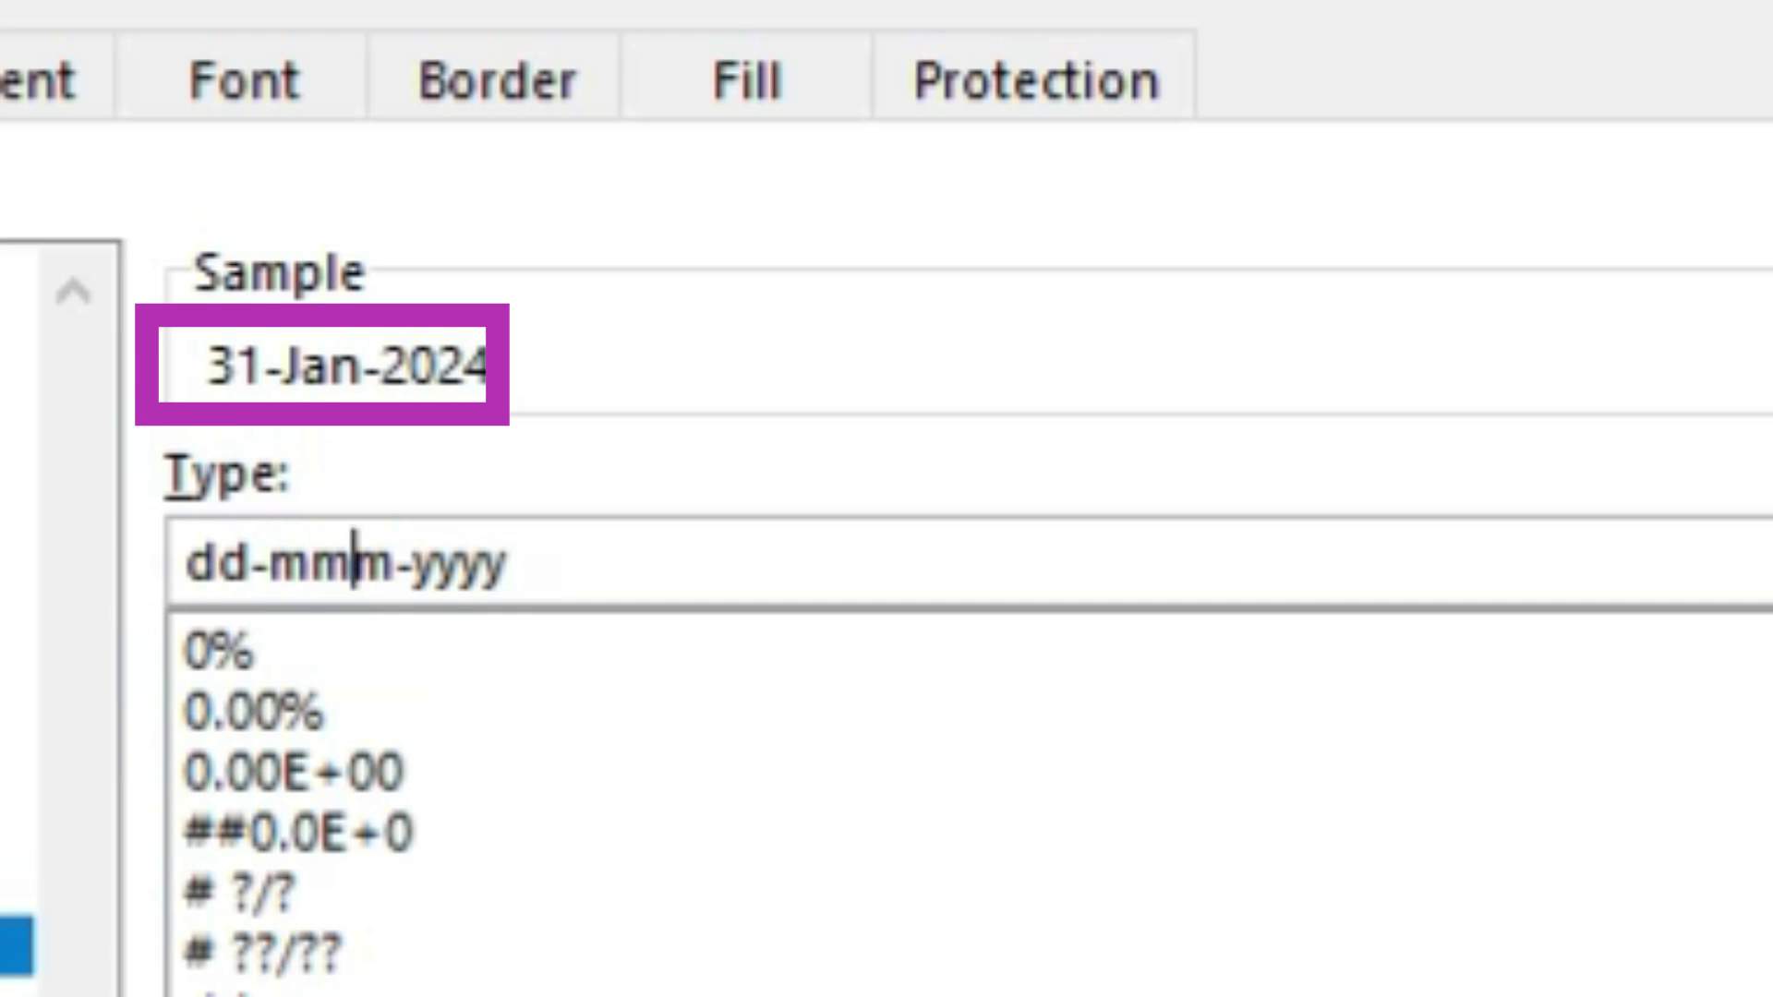
key("BackSpace")
key("BackSpace")
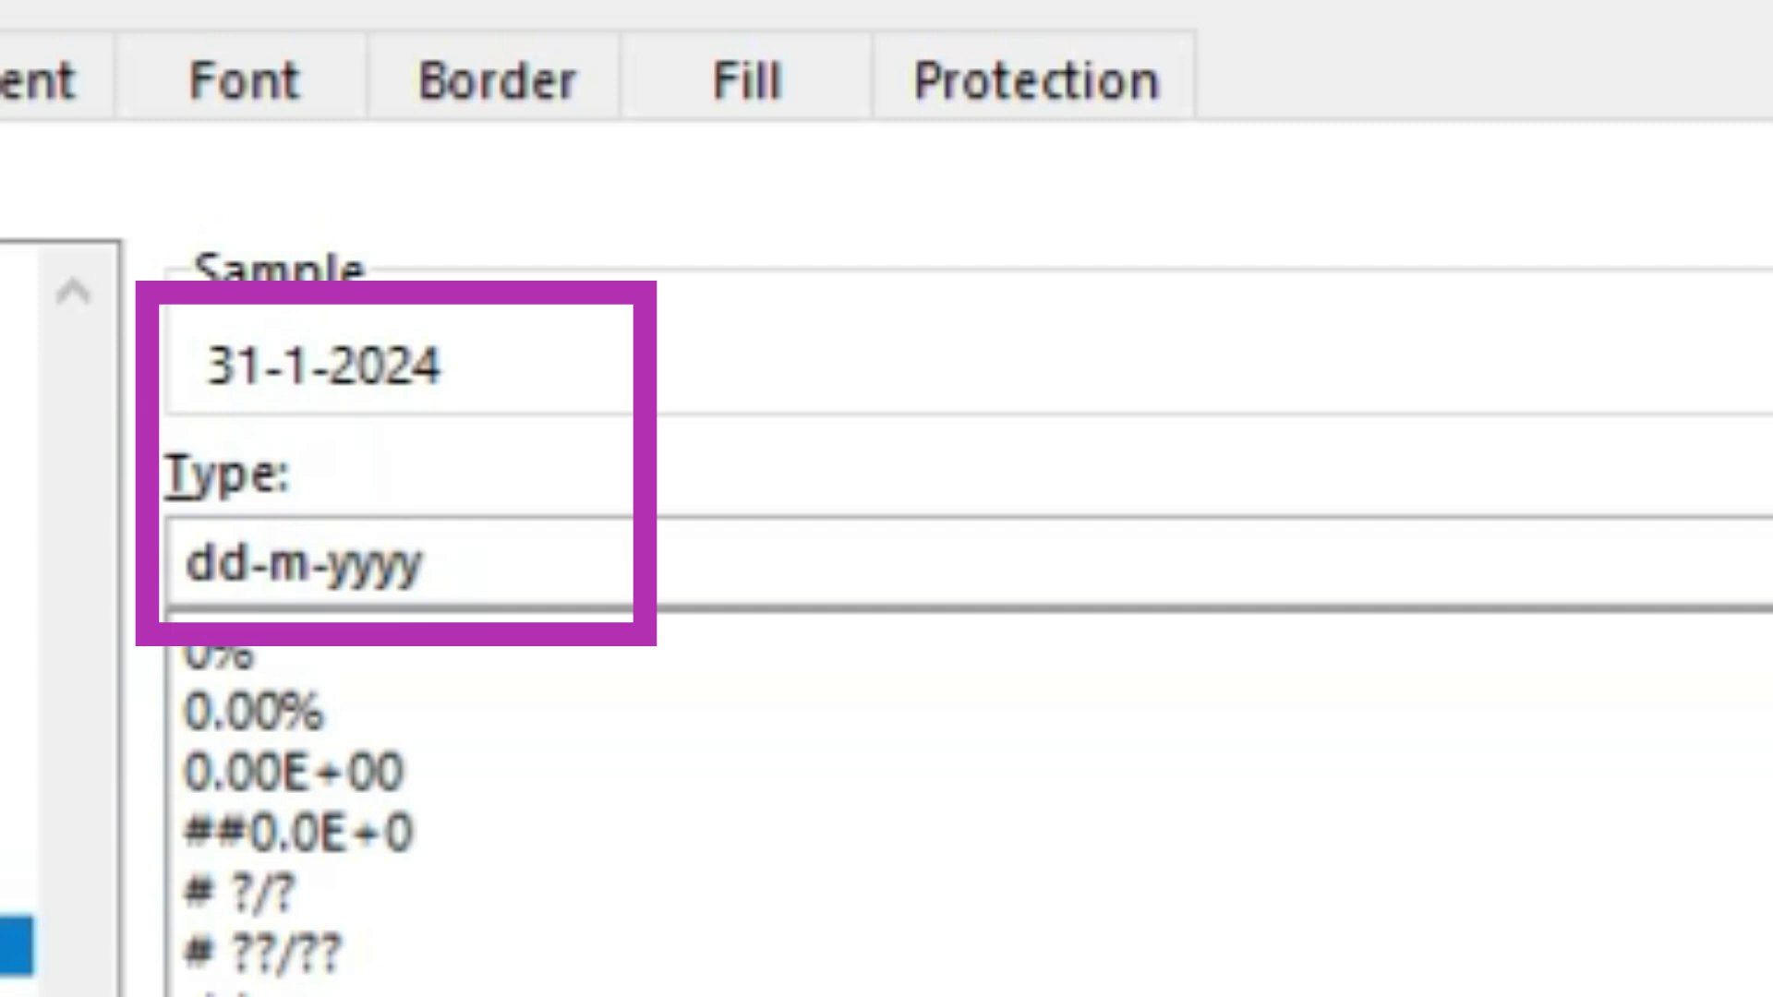
type("m")
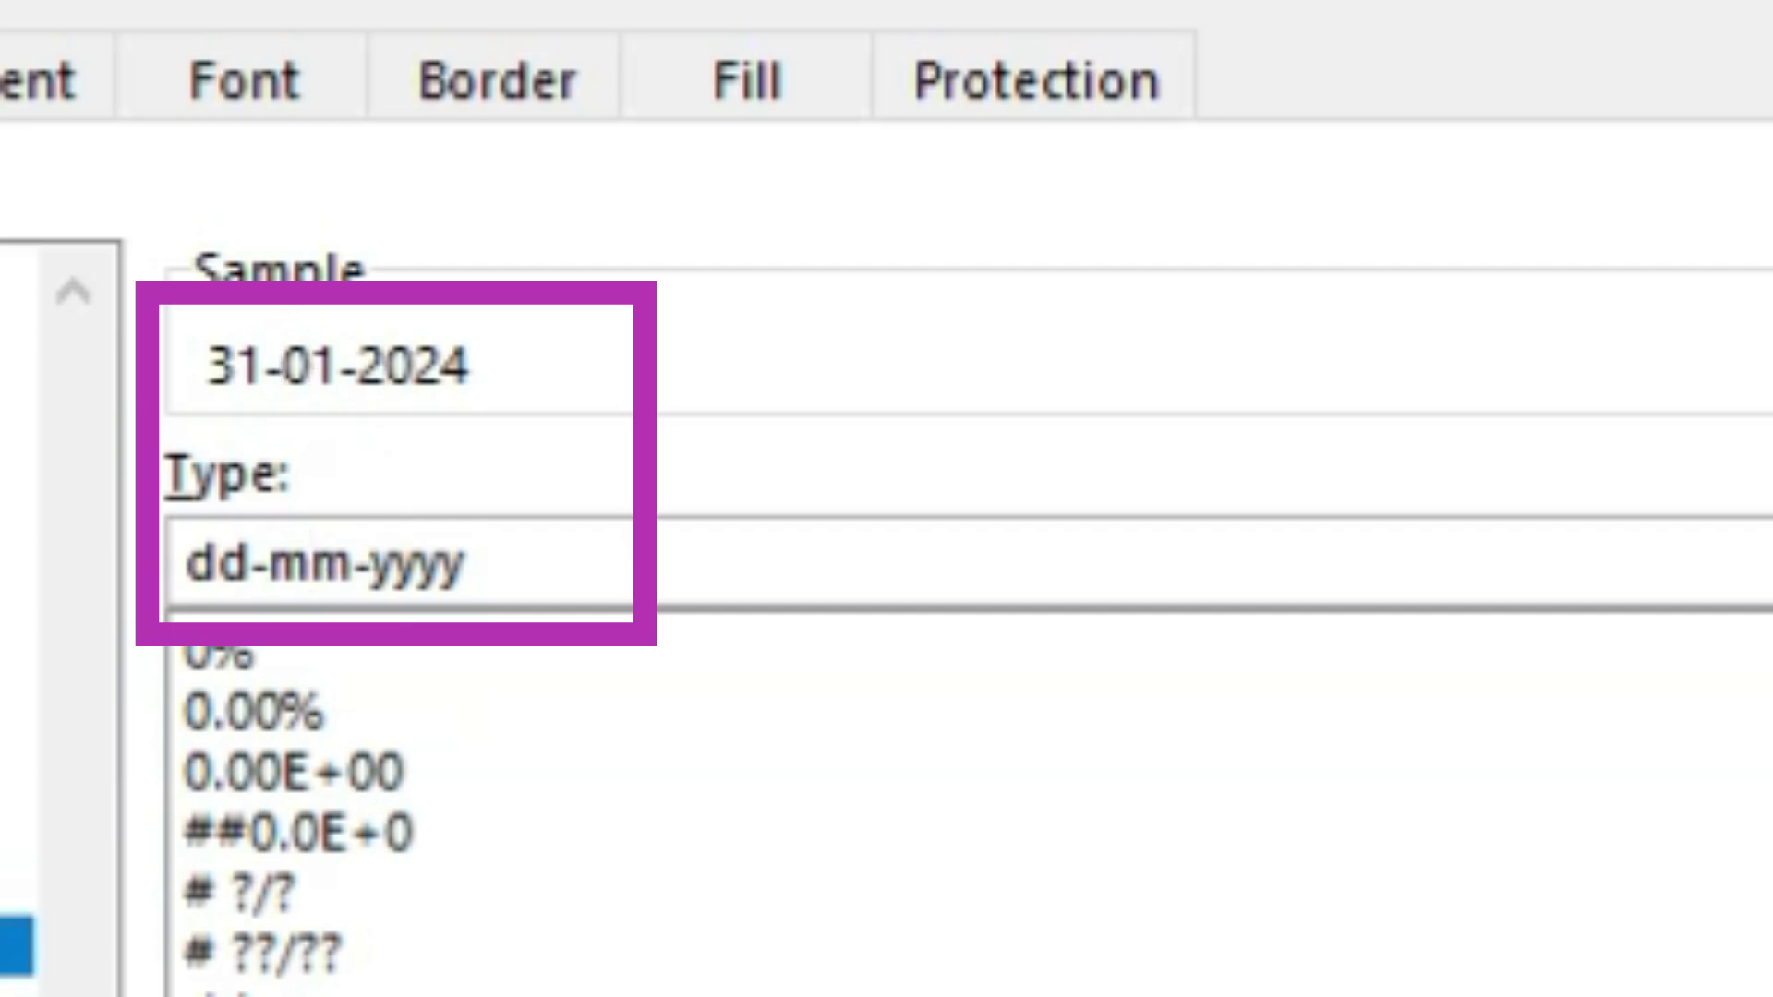
type("m")
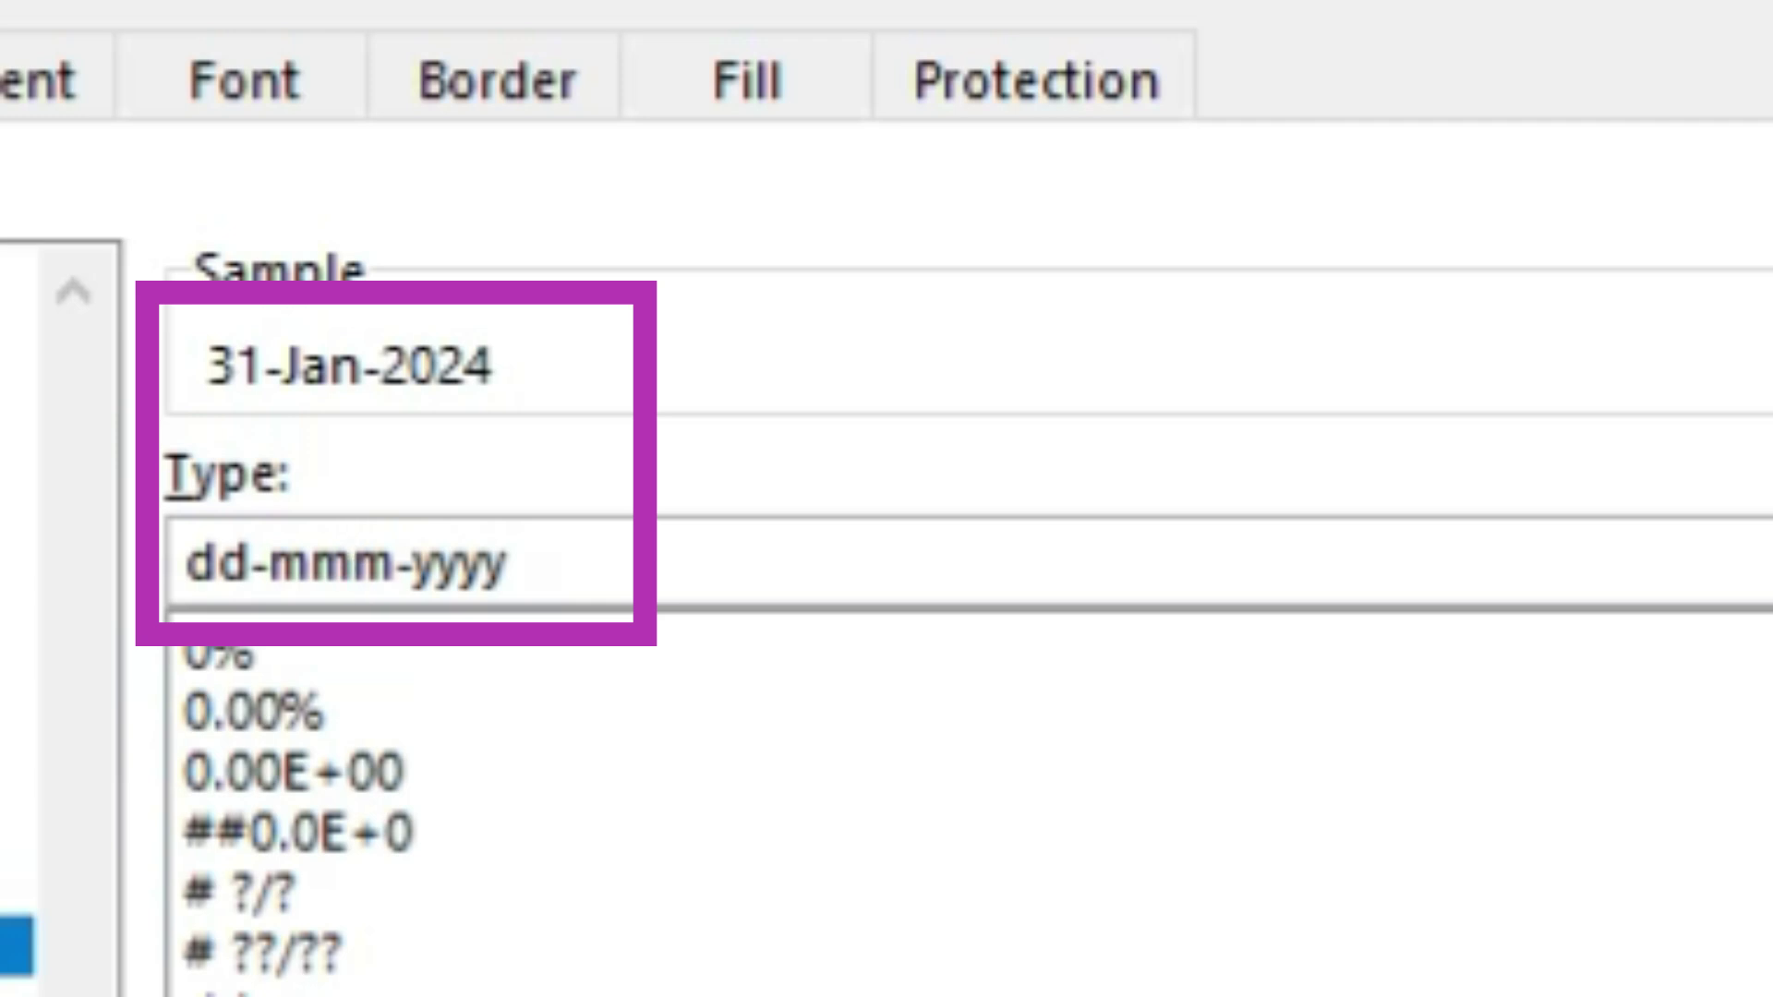
type("m")
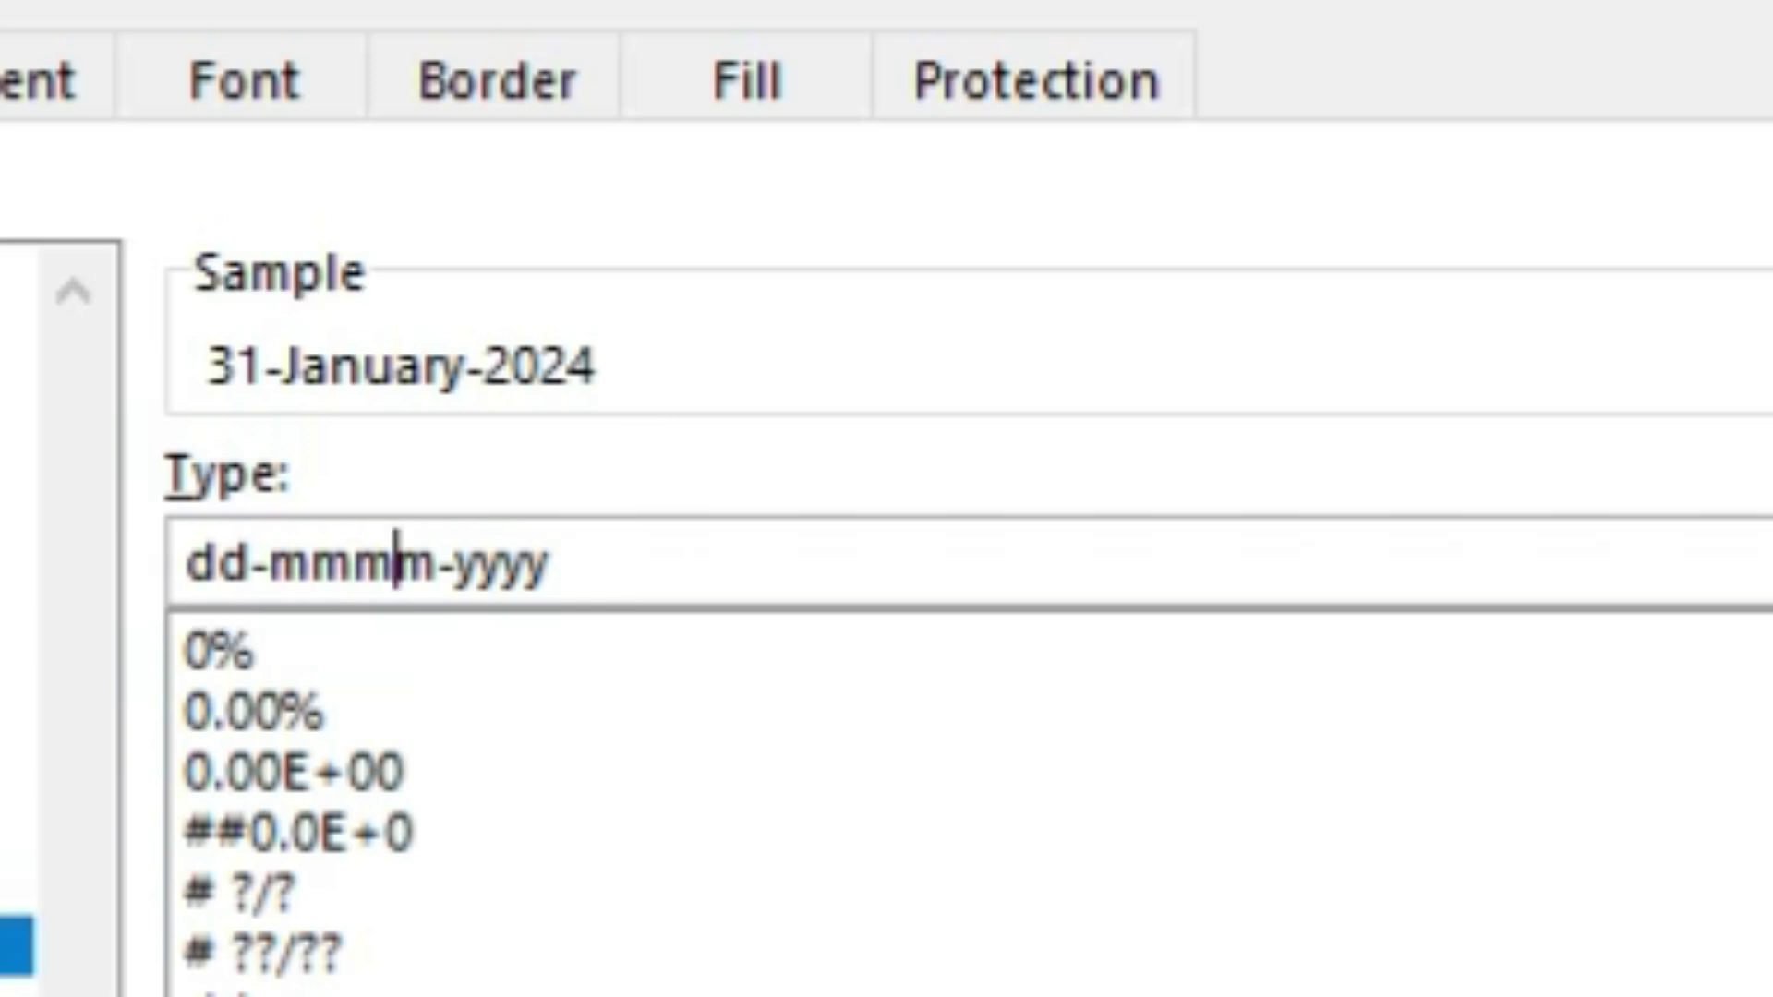
key("BackSpace")
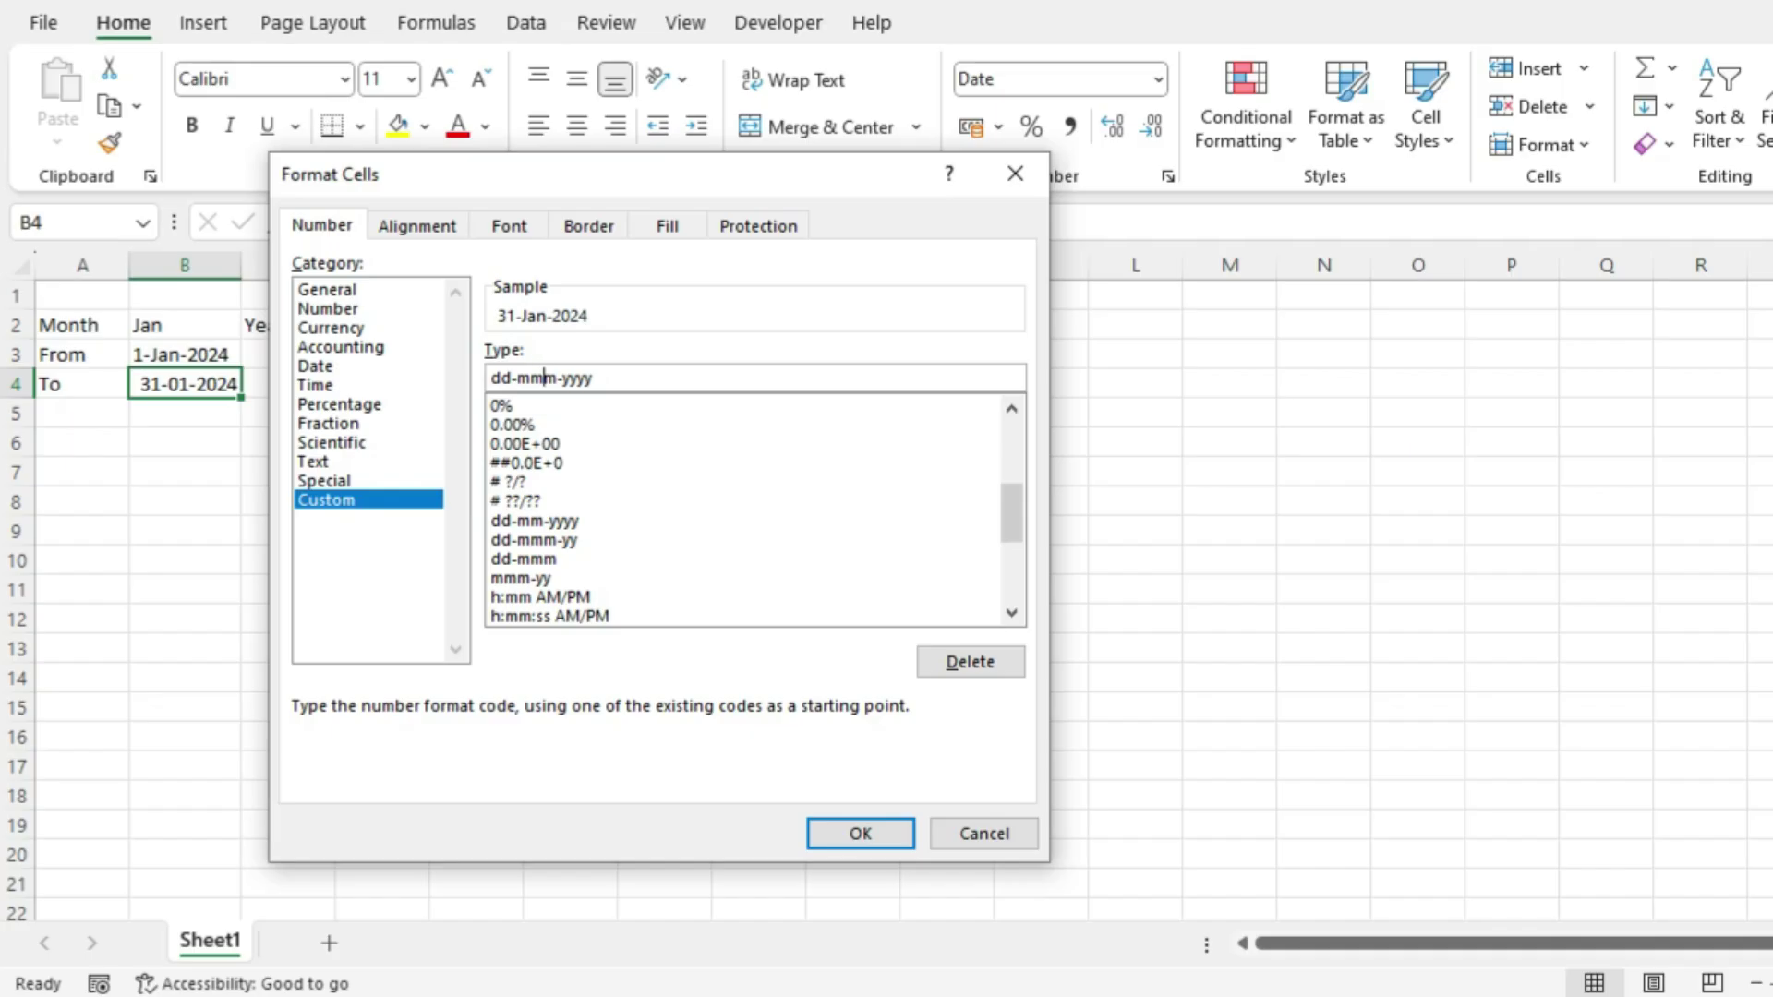
Step: Apply the dd-mmm-yyyy format and left-align B4 so it reads 31-Jan-2024
left_click(860, 833)
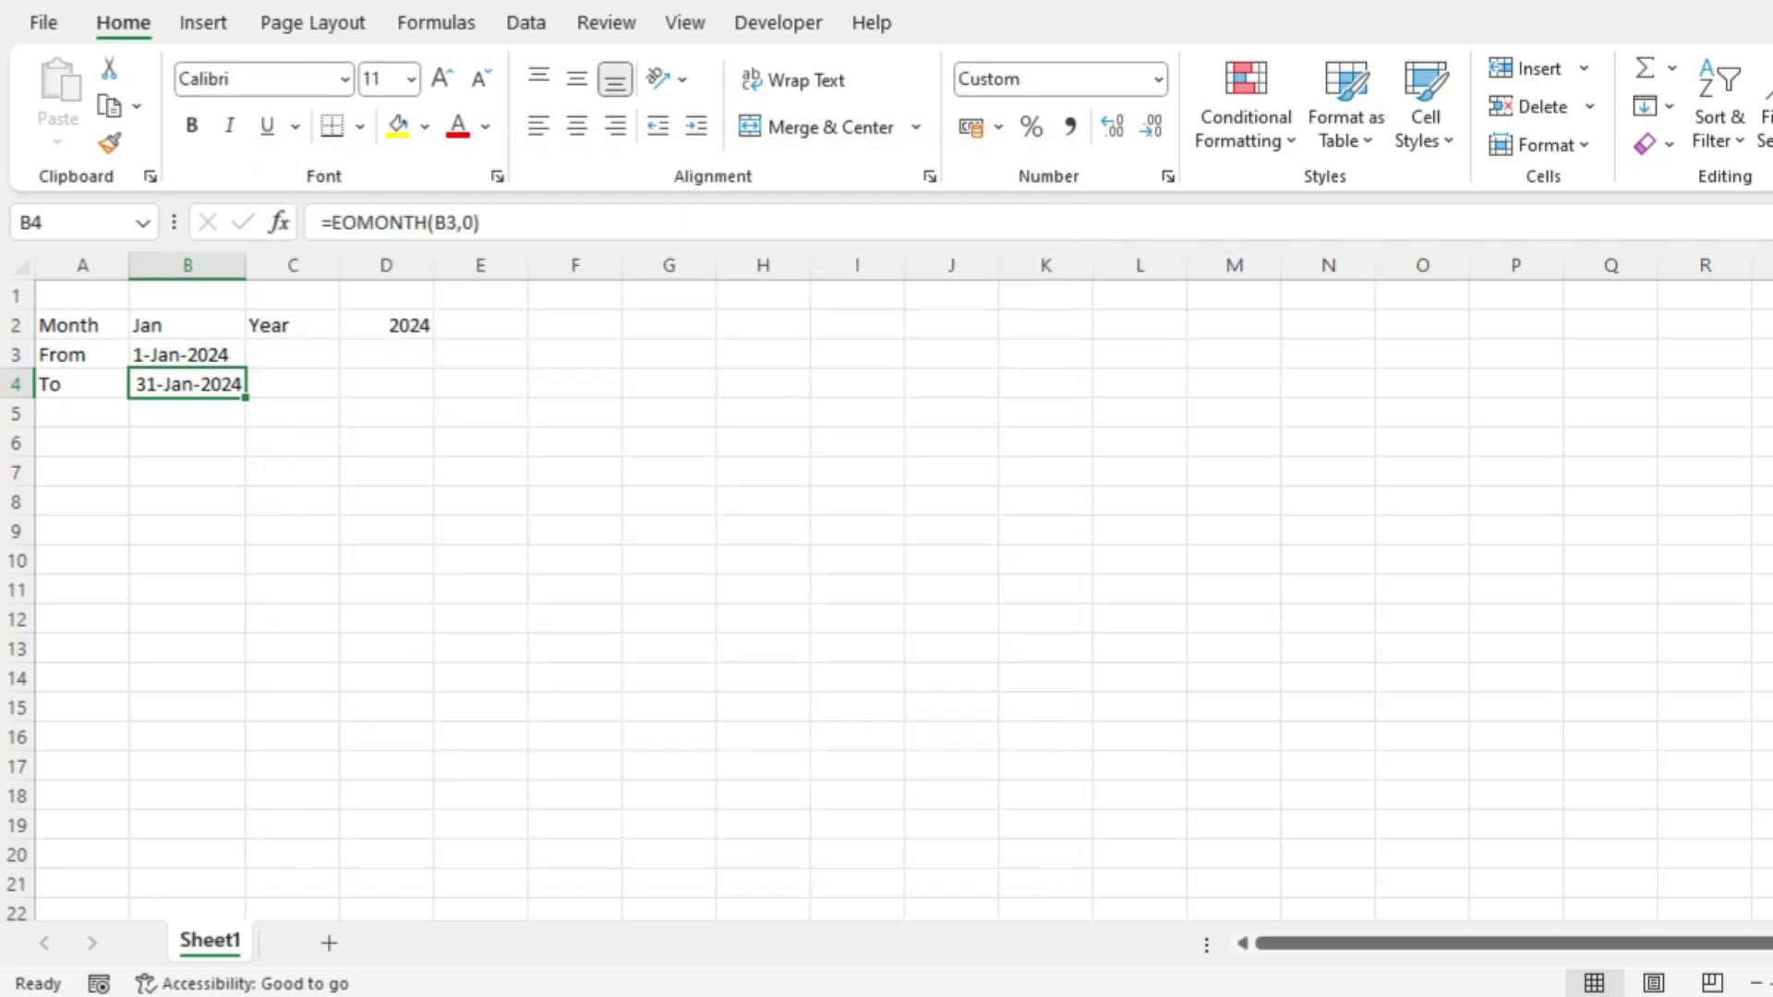
left_click(187, 354)
left_click(187, 384)
left_click(538, 126)
left_click(186, 530)
Step: Select the date cells B3:B4, then select C3 and D3 together
left_click_drag(184, 355, 184, 384)
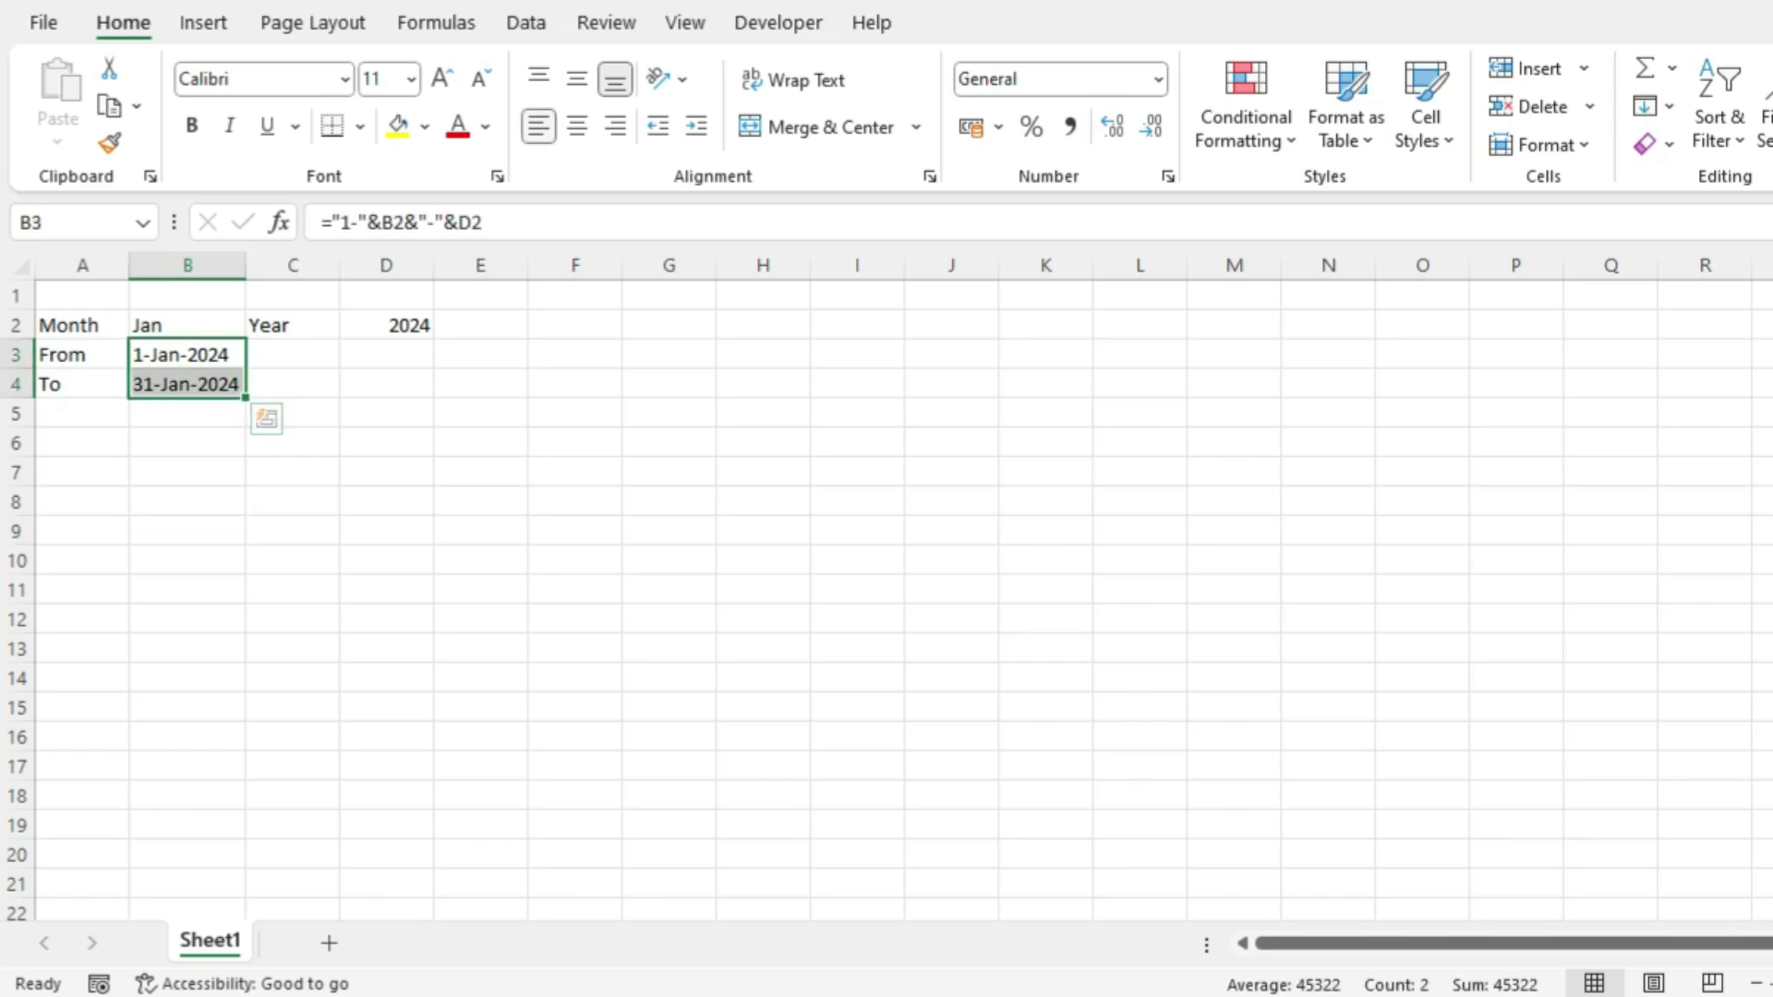
left_click(186, 472)
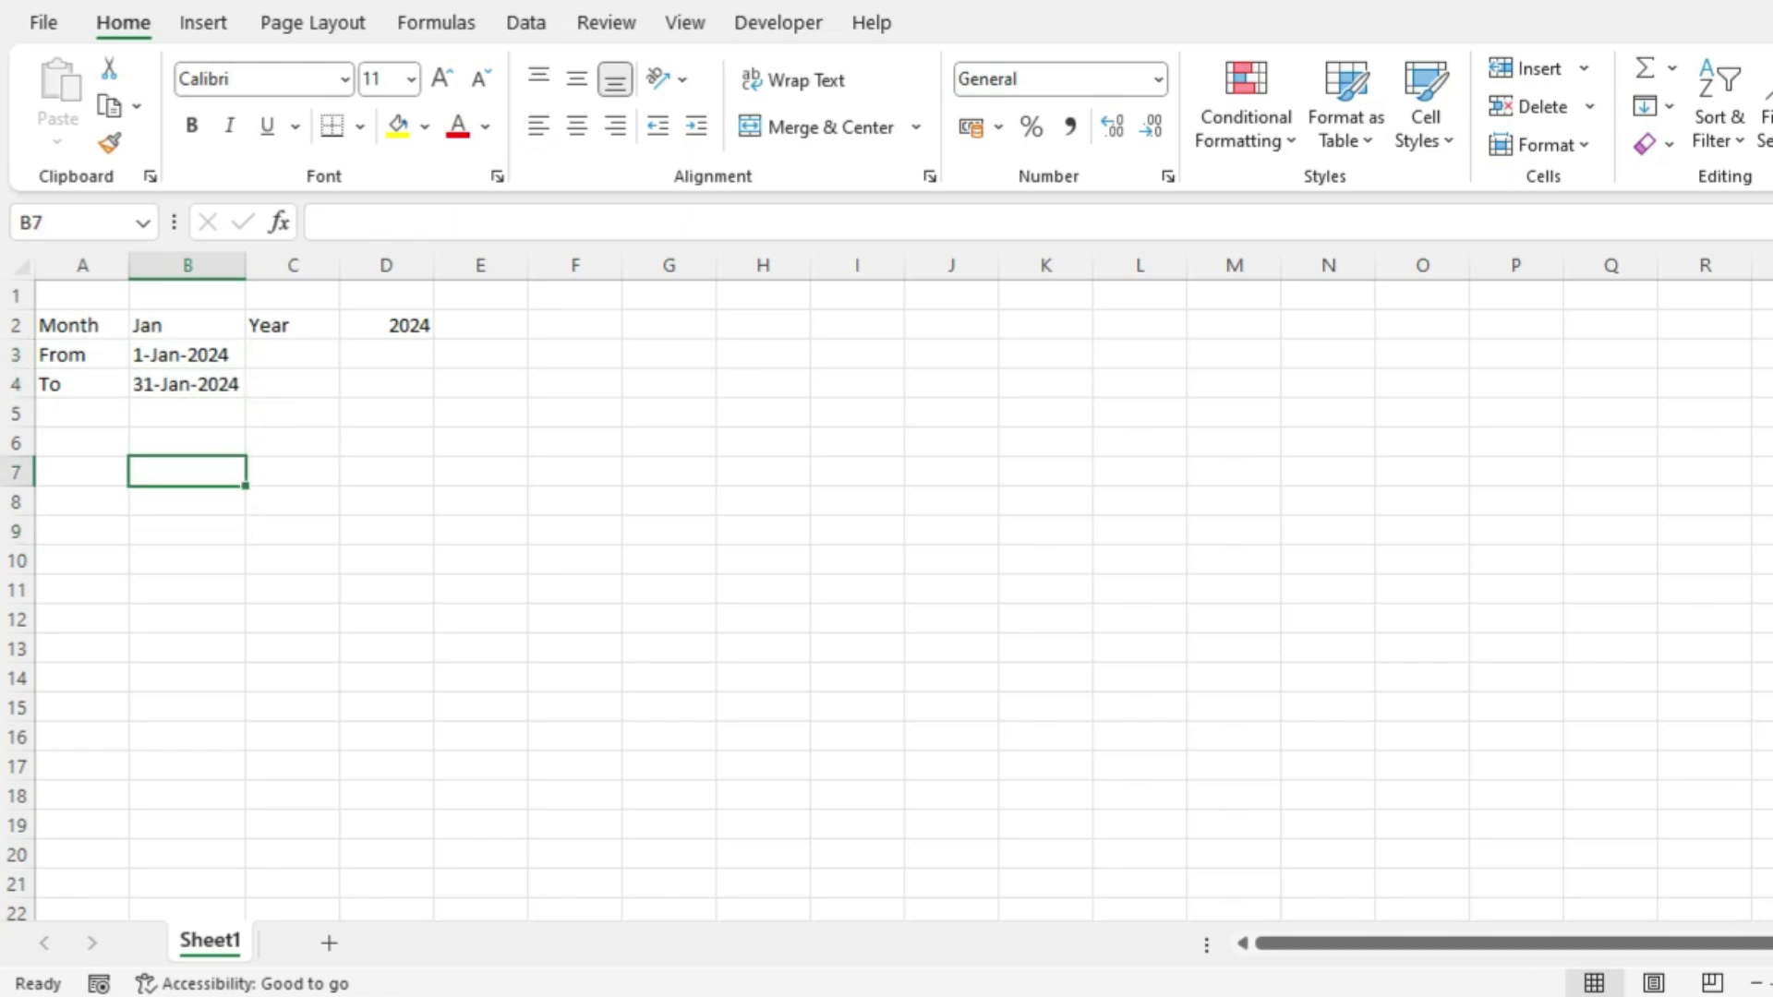
left_click(386, 560)
left_click_drag(292, 354, 386, 354)
Step: Merge and centre C3:D3 and label it 'working days'
left_click(831, 127)
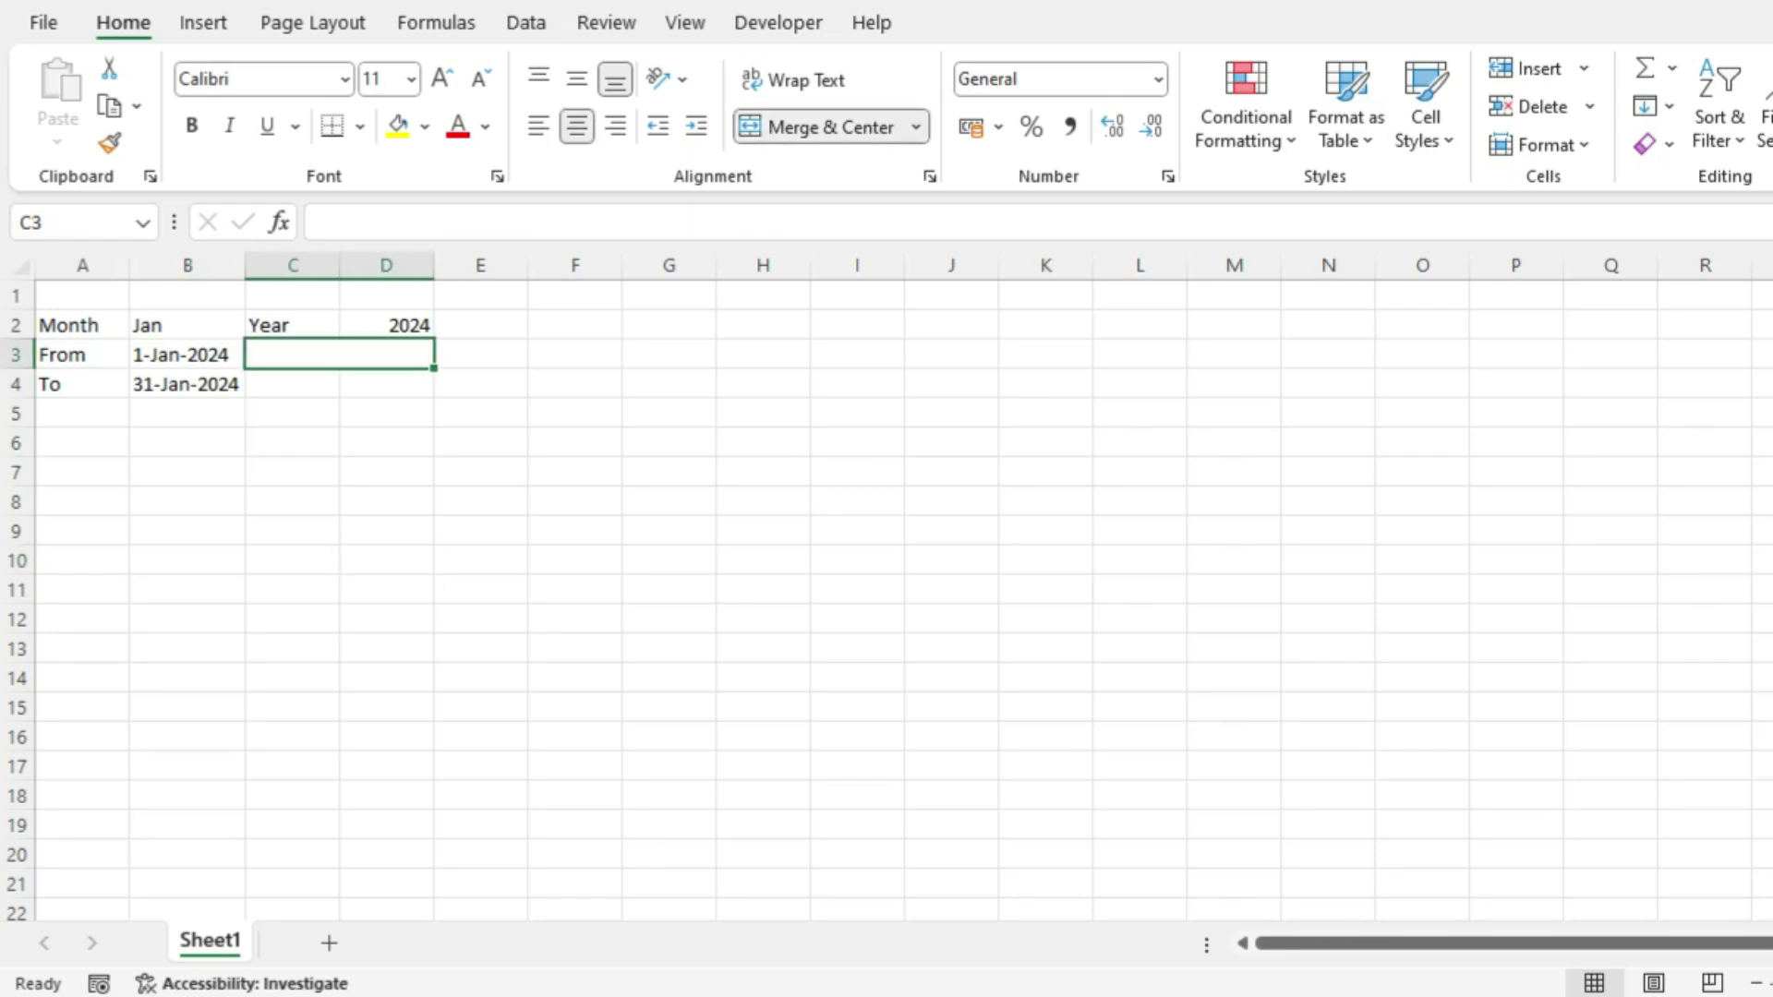
type("No")
key("BackSpace")
key("BackSpace")
type("working days")
key("Return")
Step: Merge and centre C4:D4 beneath the working days label
left_click_drag(292, 384, 386, 384)
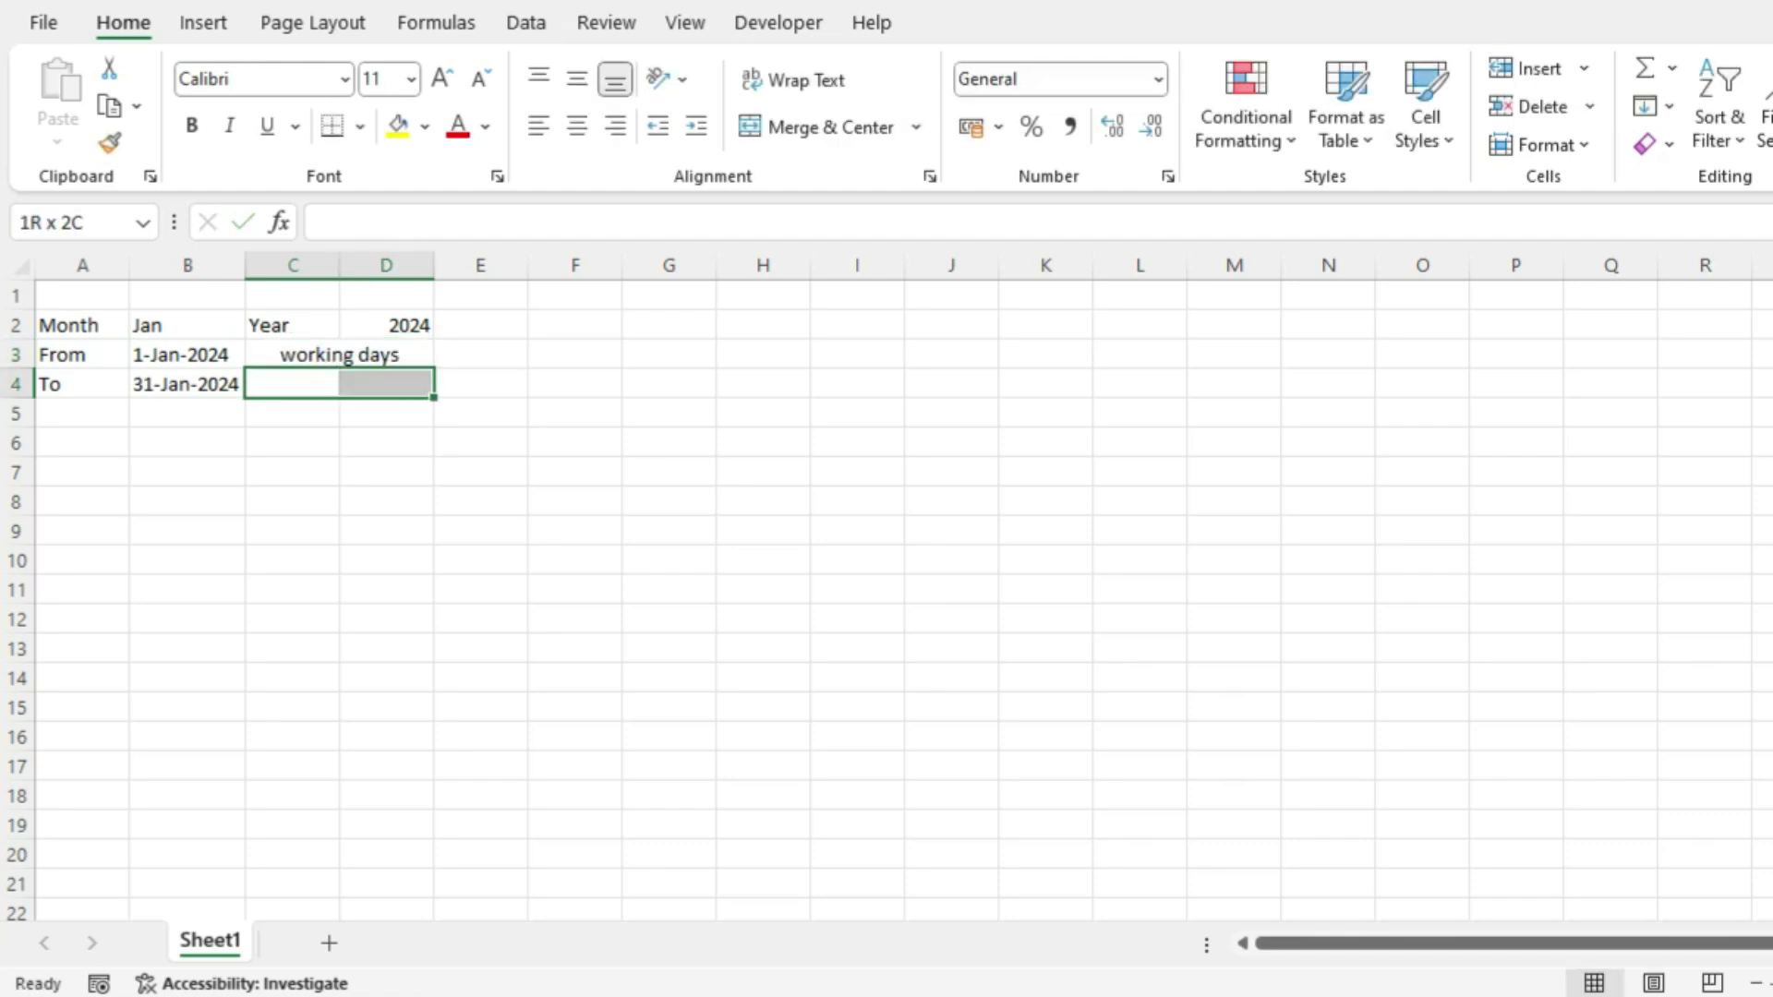
left_click(812, 127)
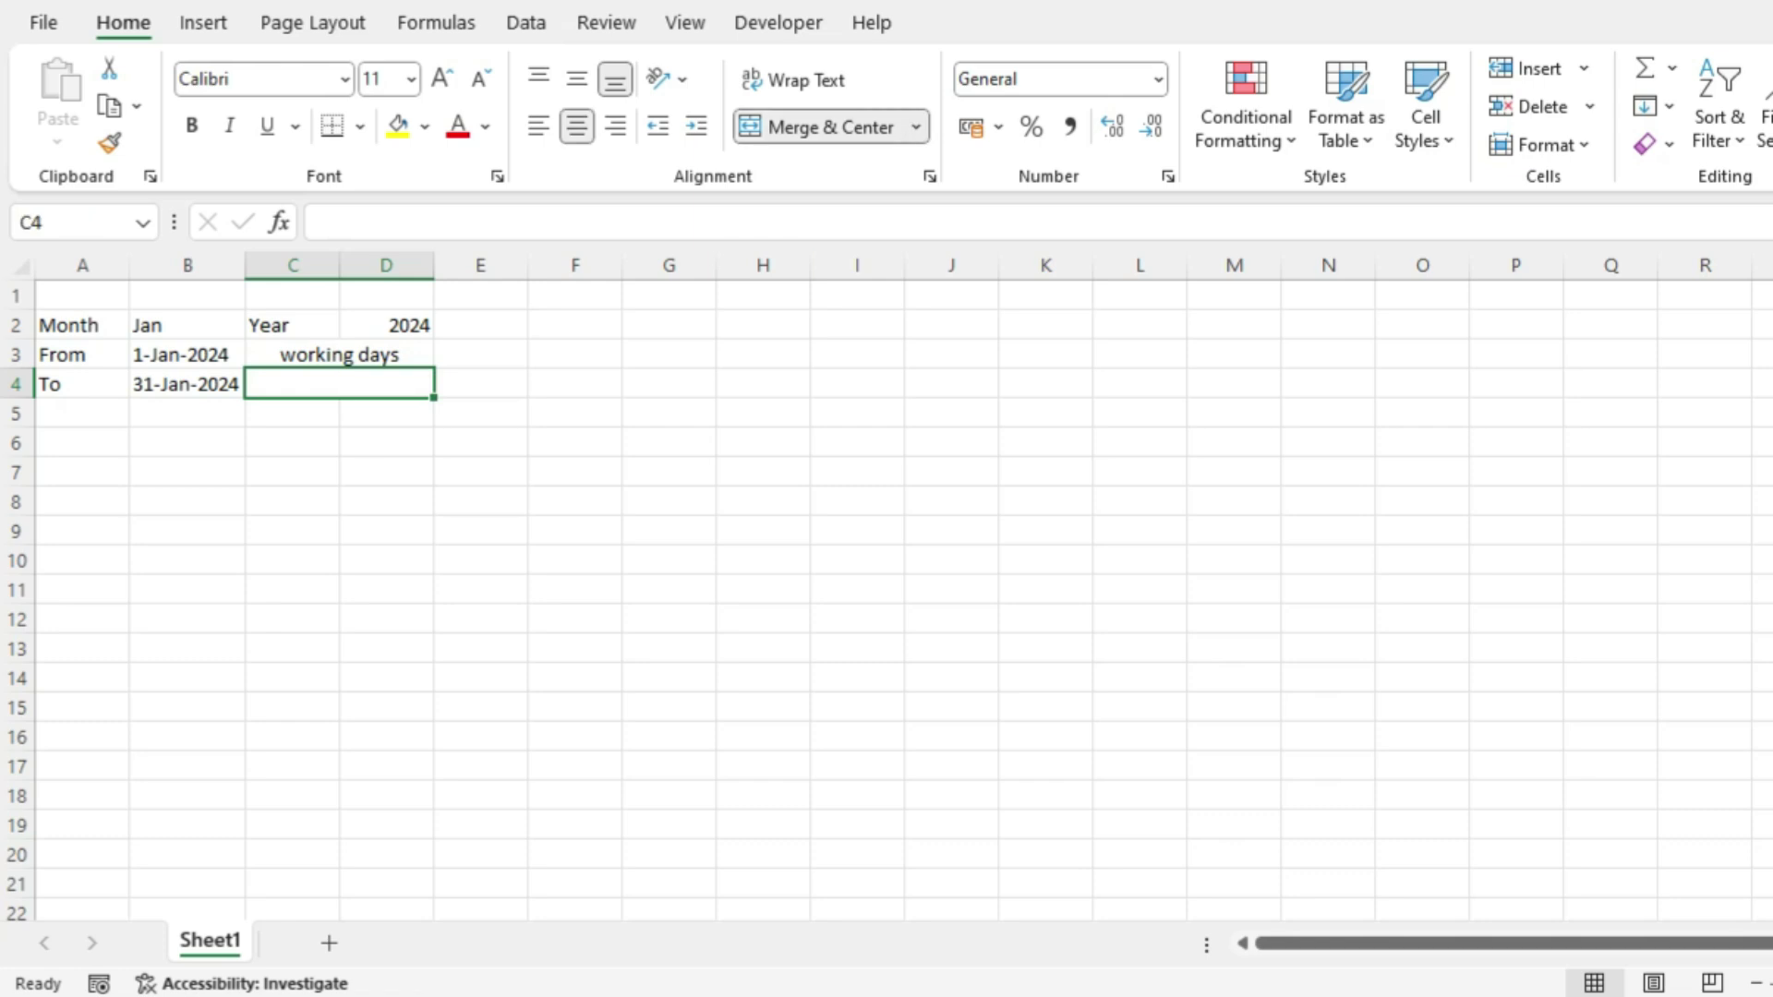
left_click(340, 355)
left_click(386, 472)
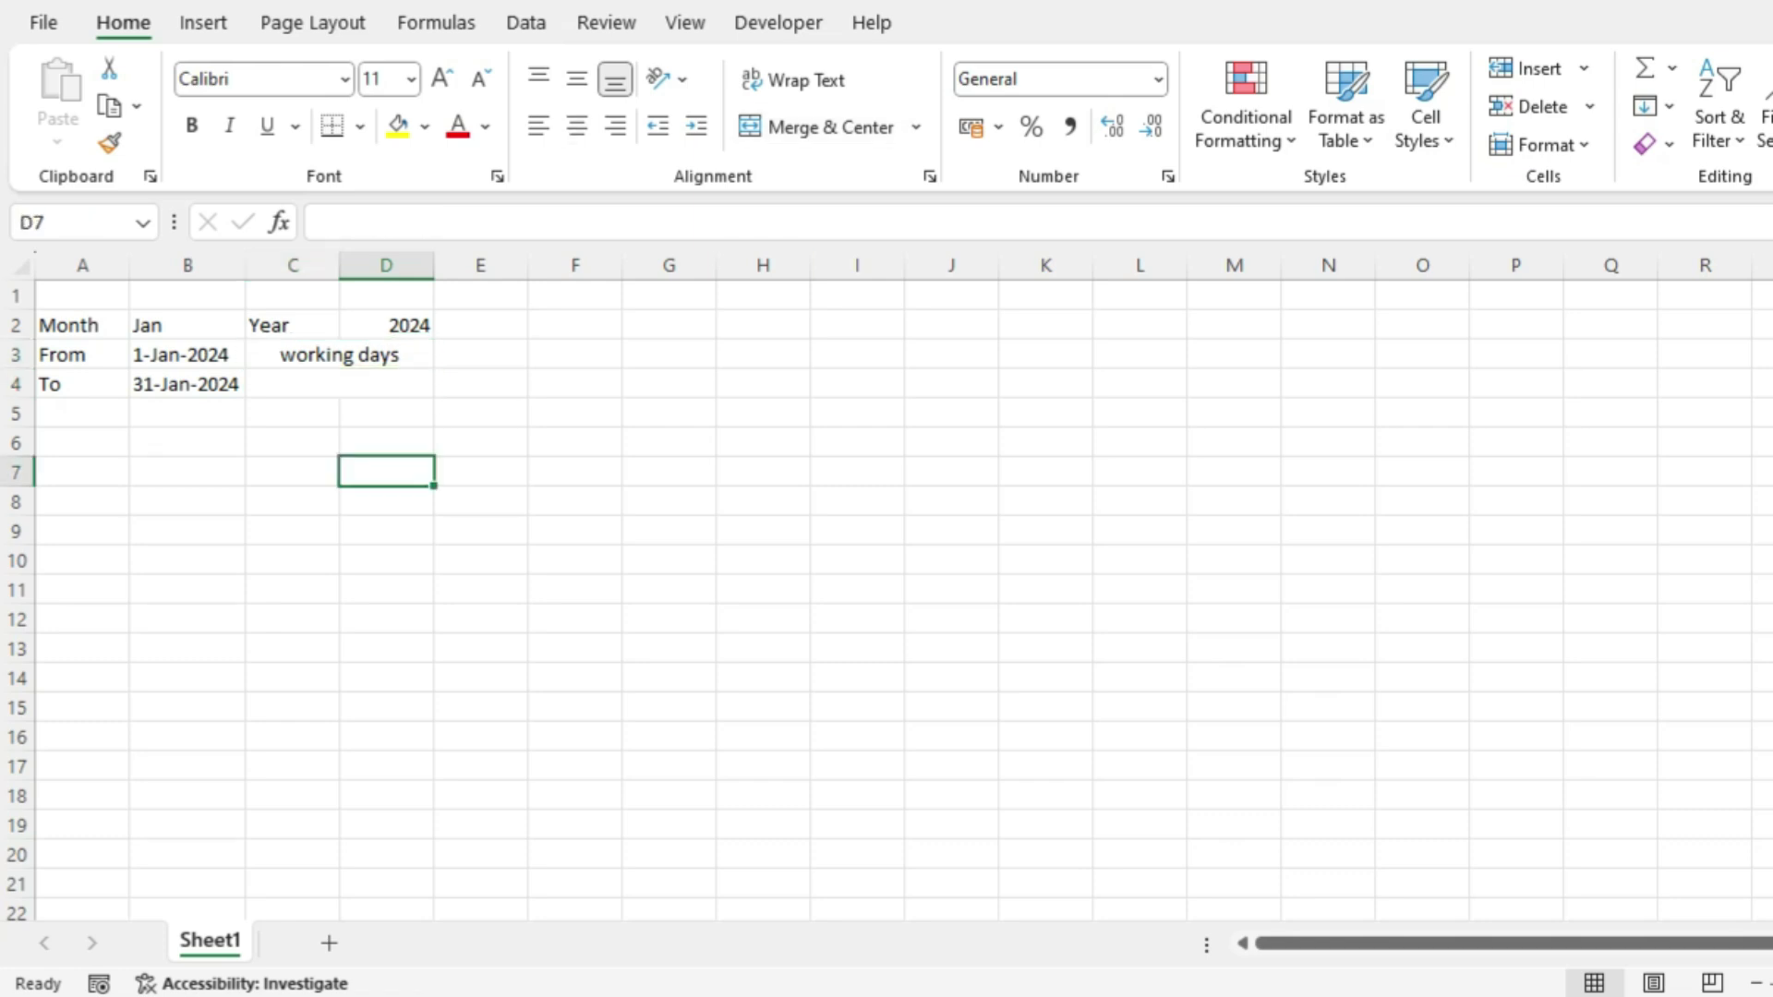
Step: Enter the headers Sl No in A5 and Stu_Name in B5
left_click(81, 413)
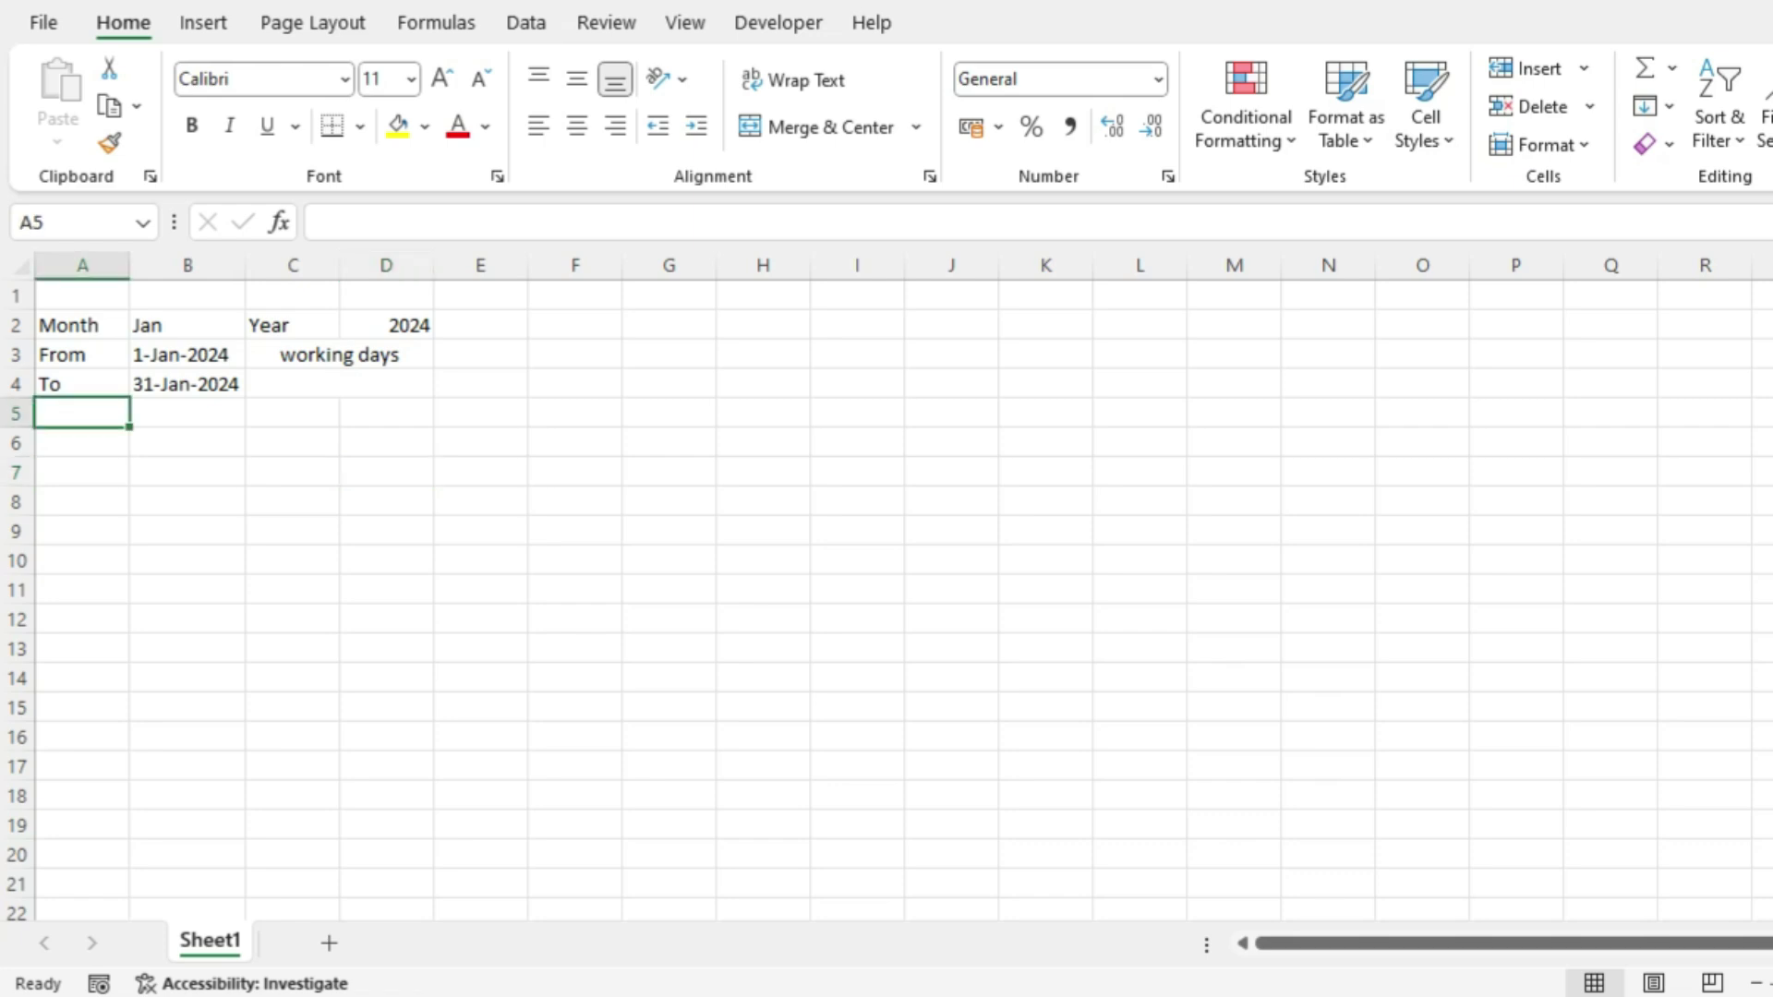
type("Stu")
key("BackSpace")
key("BackSpace")
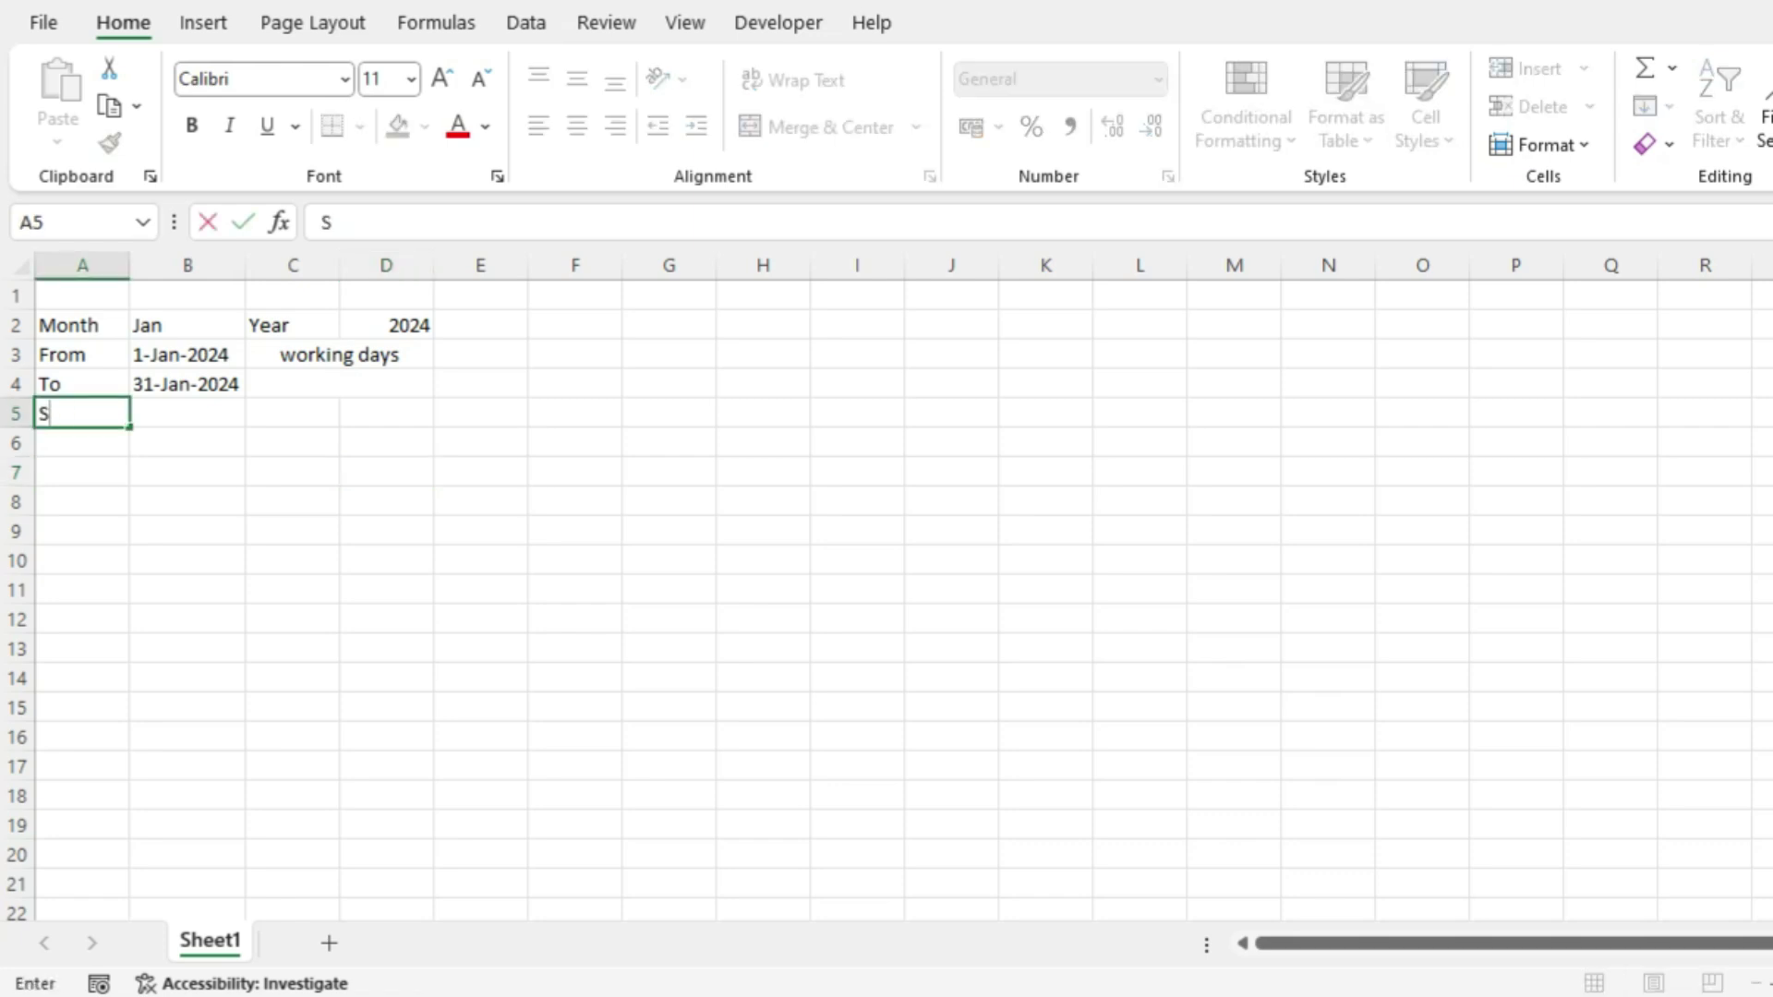
type("l No")
key("Tab")
type("Stu")
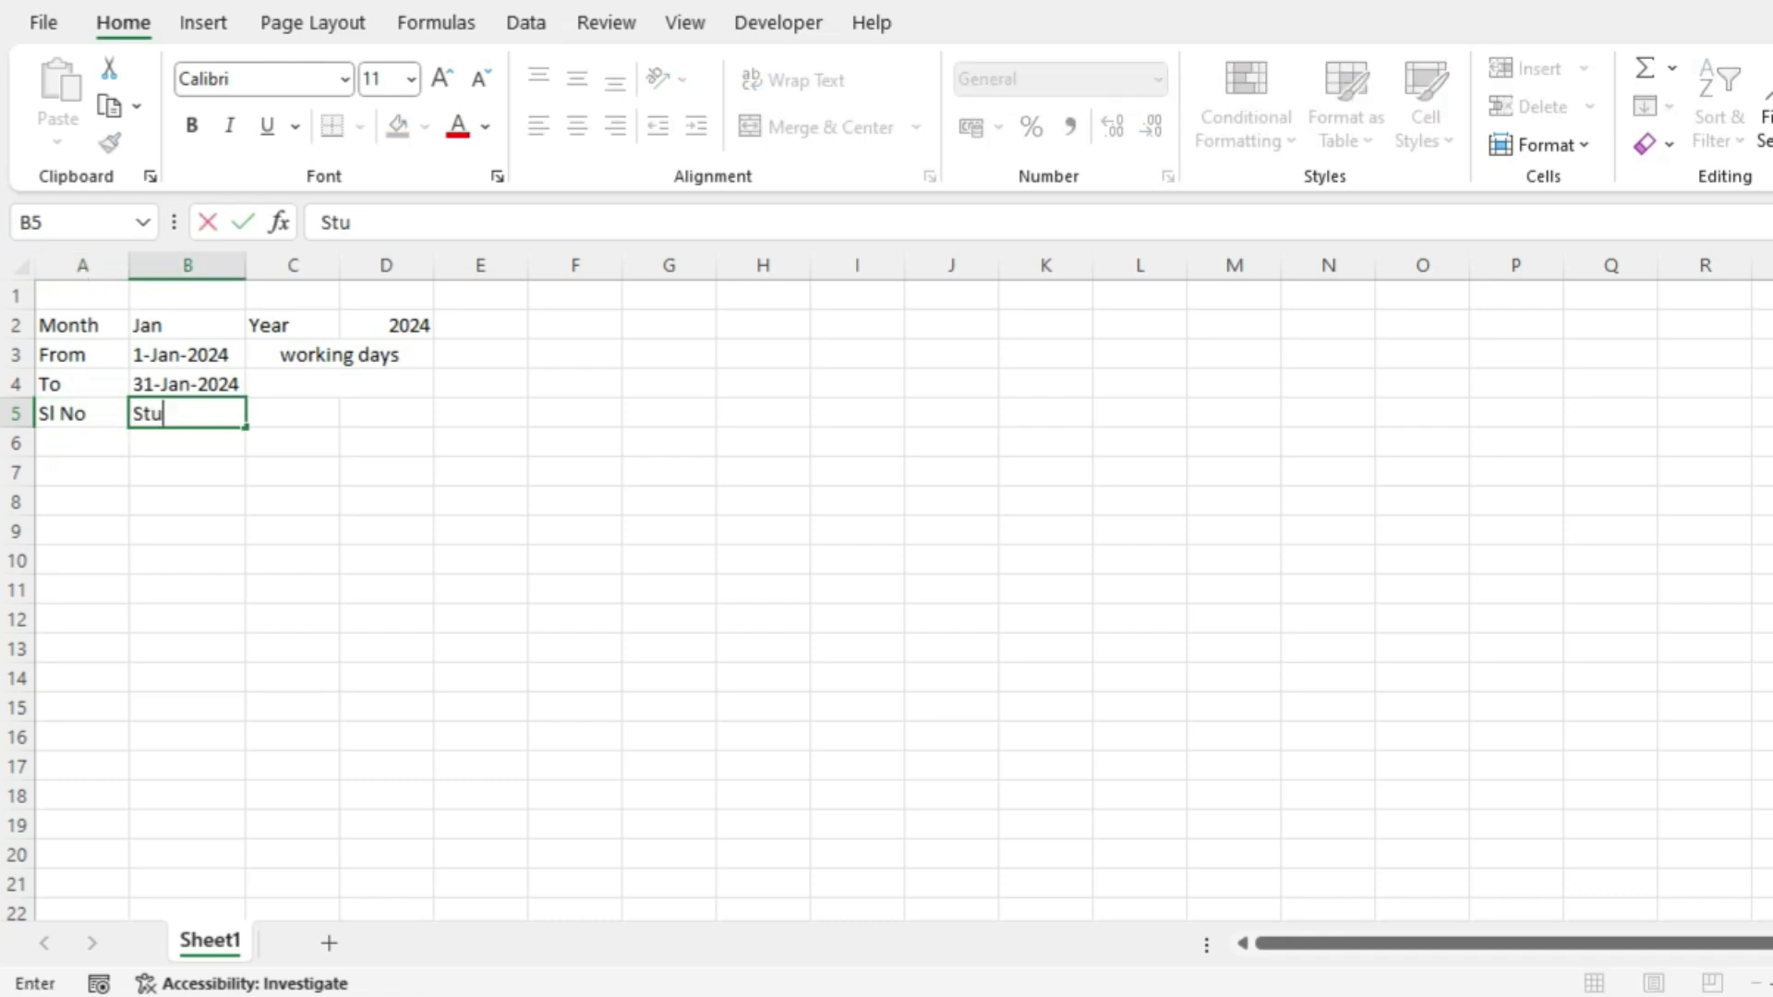
type("_Name")
key("Tab")
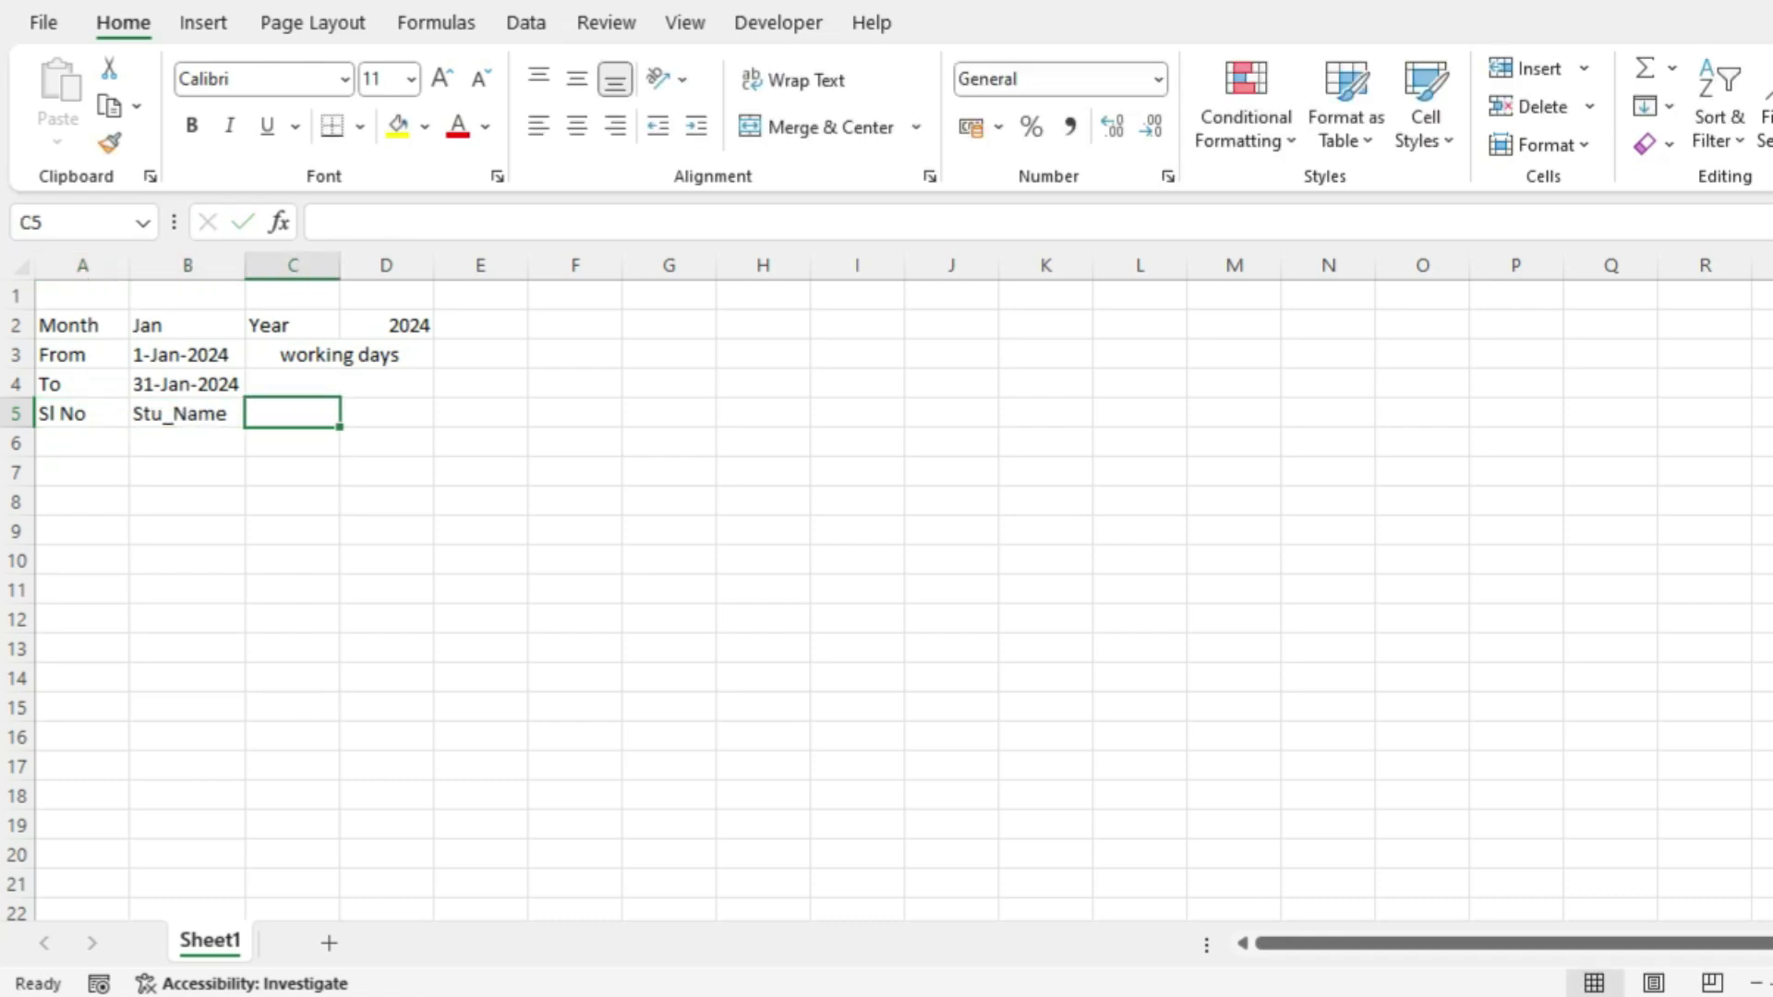
Step: Enter Father_Name as the C5 header
type("Father")
key("BackSpace")
key("BackSpace")
key("BackSpace")
key("BackSpace")
key("BackSpace")
key("BackSpace")
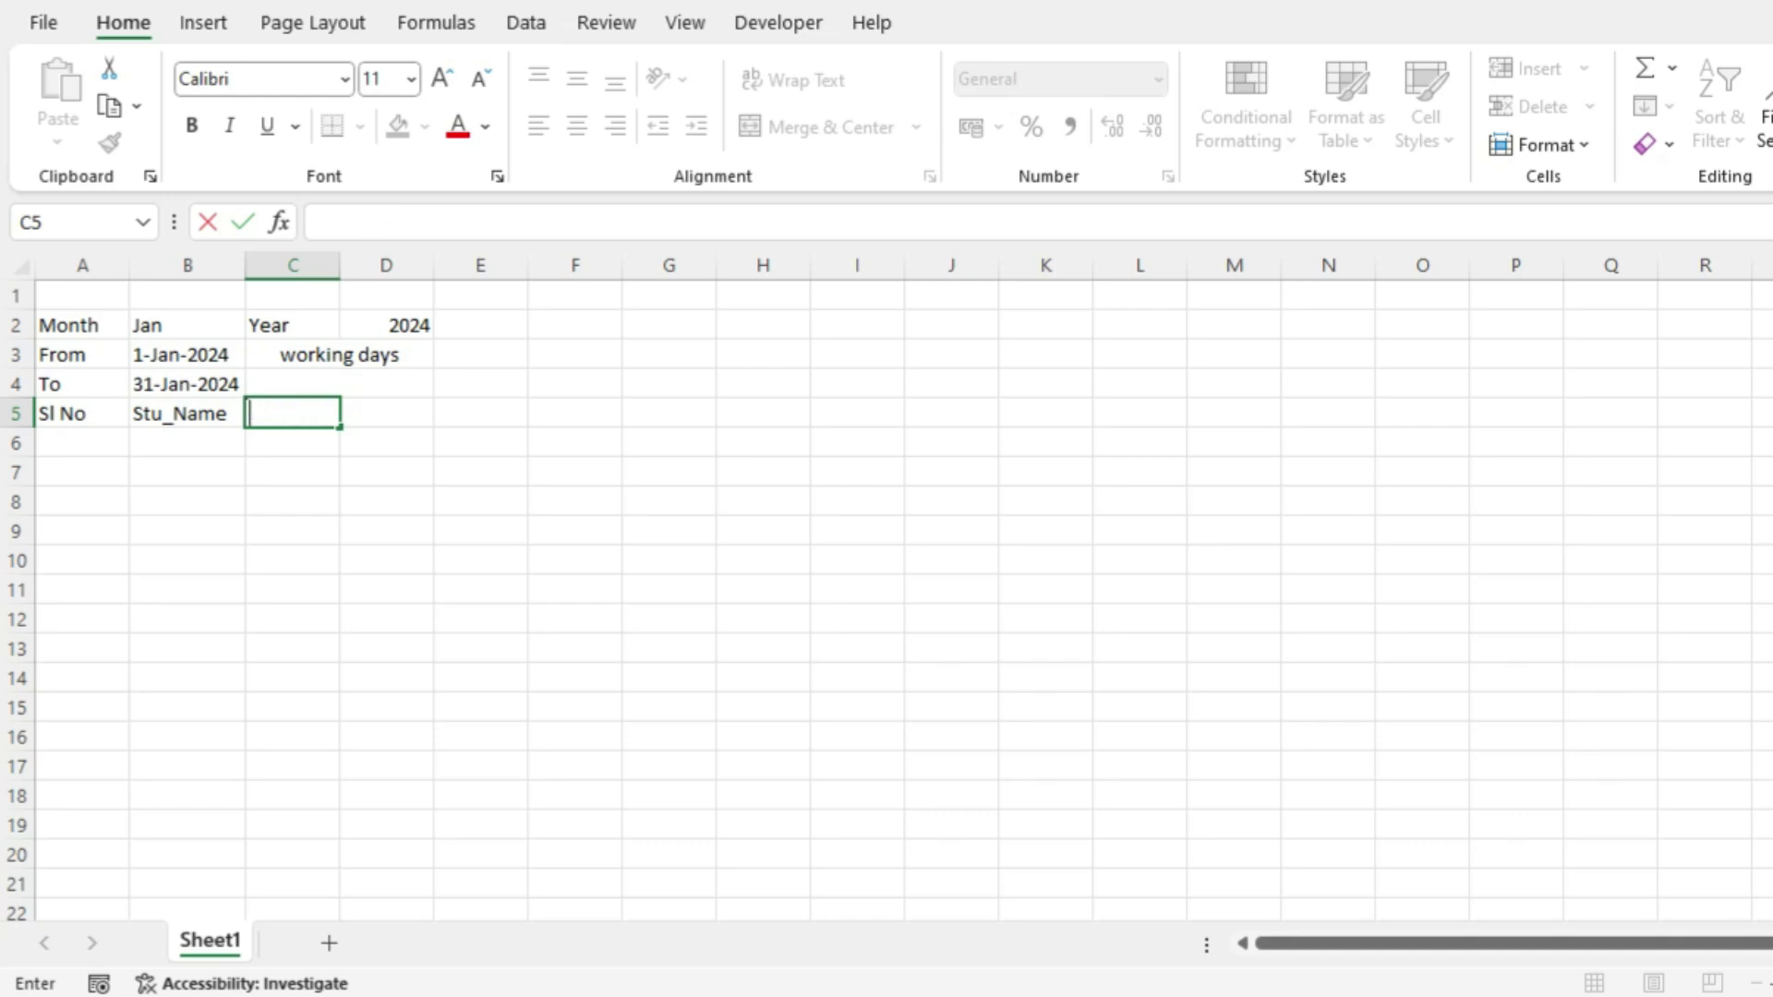
left_click(82, 442)
left_click(187, 442)
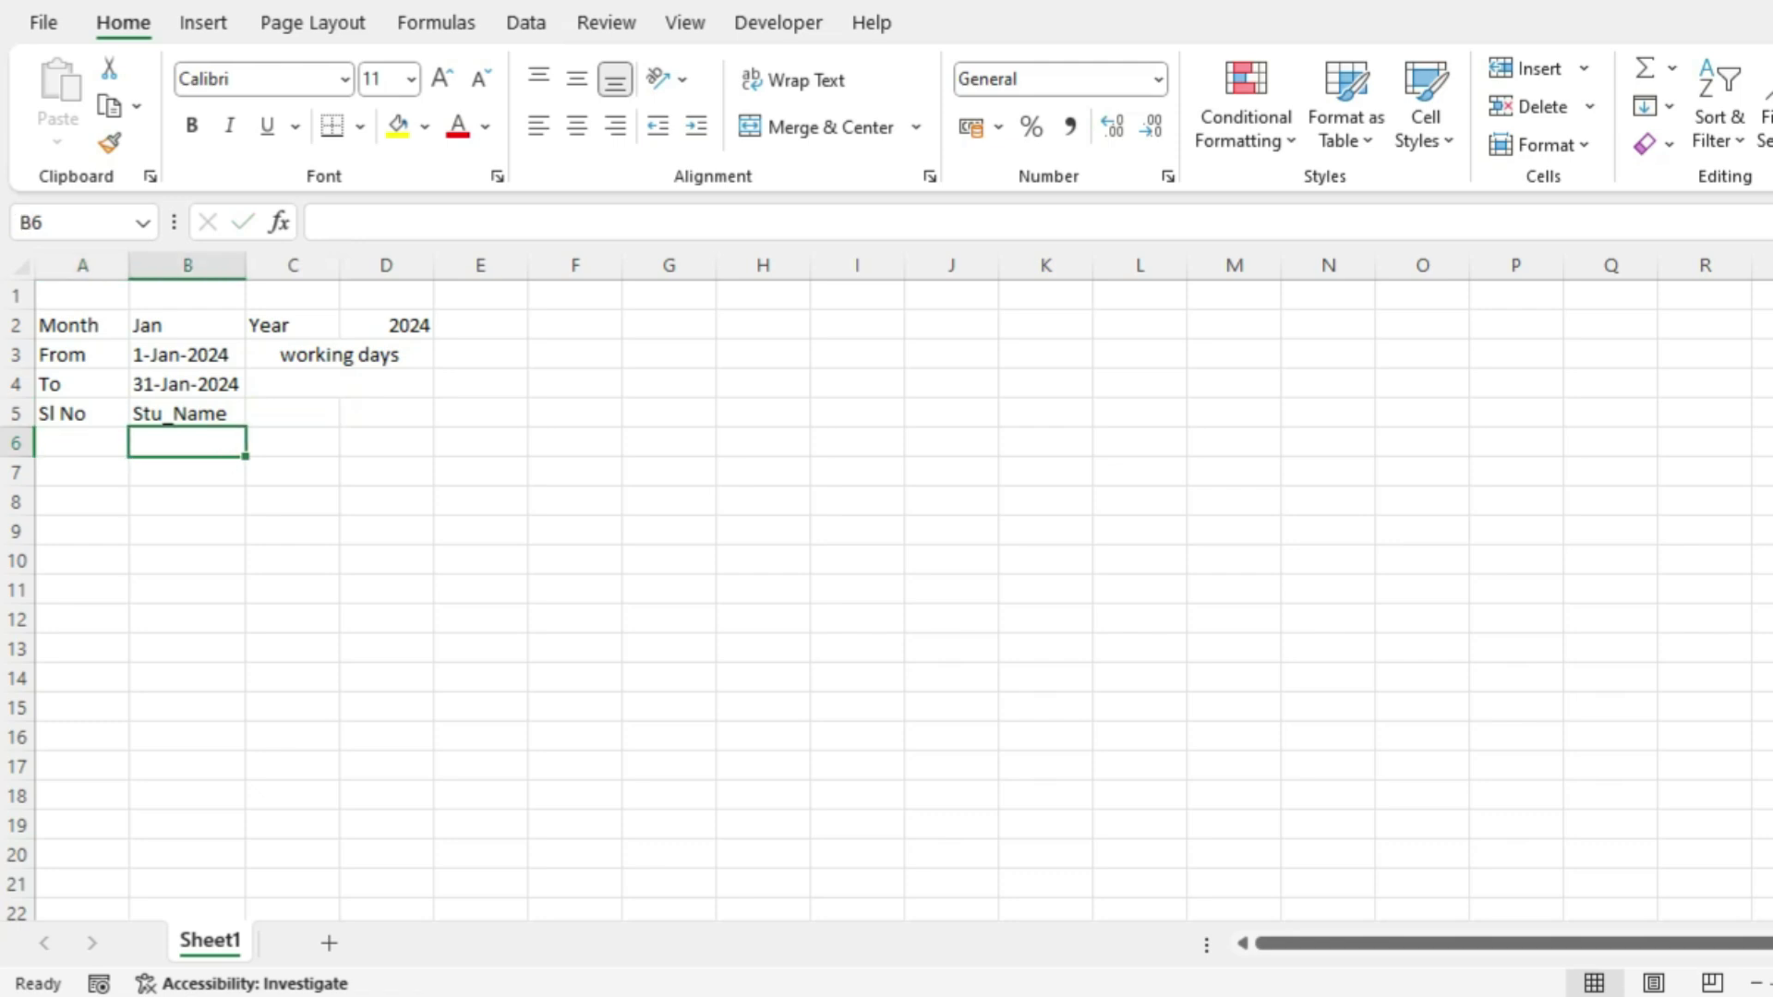
left_click(291, 413)
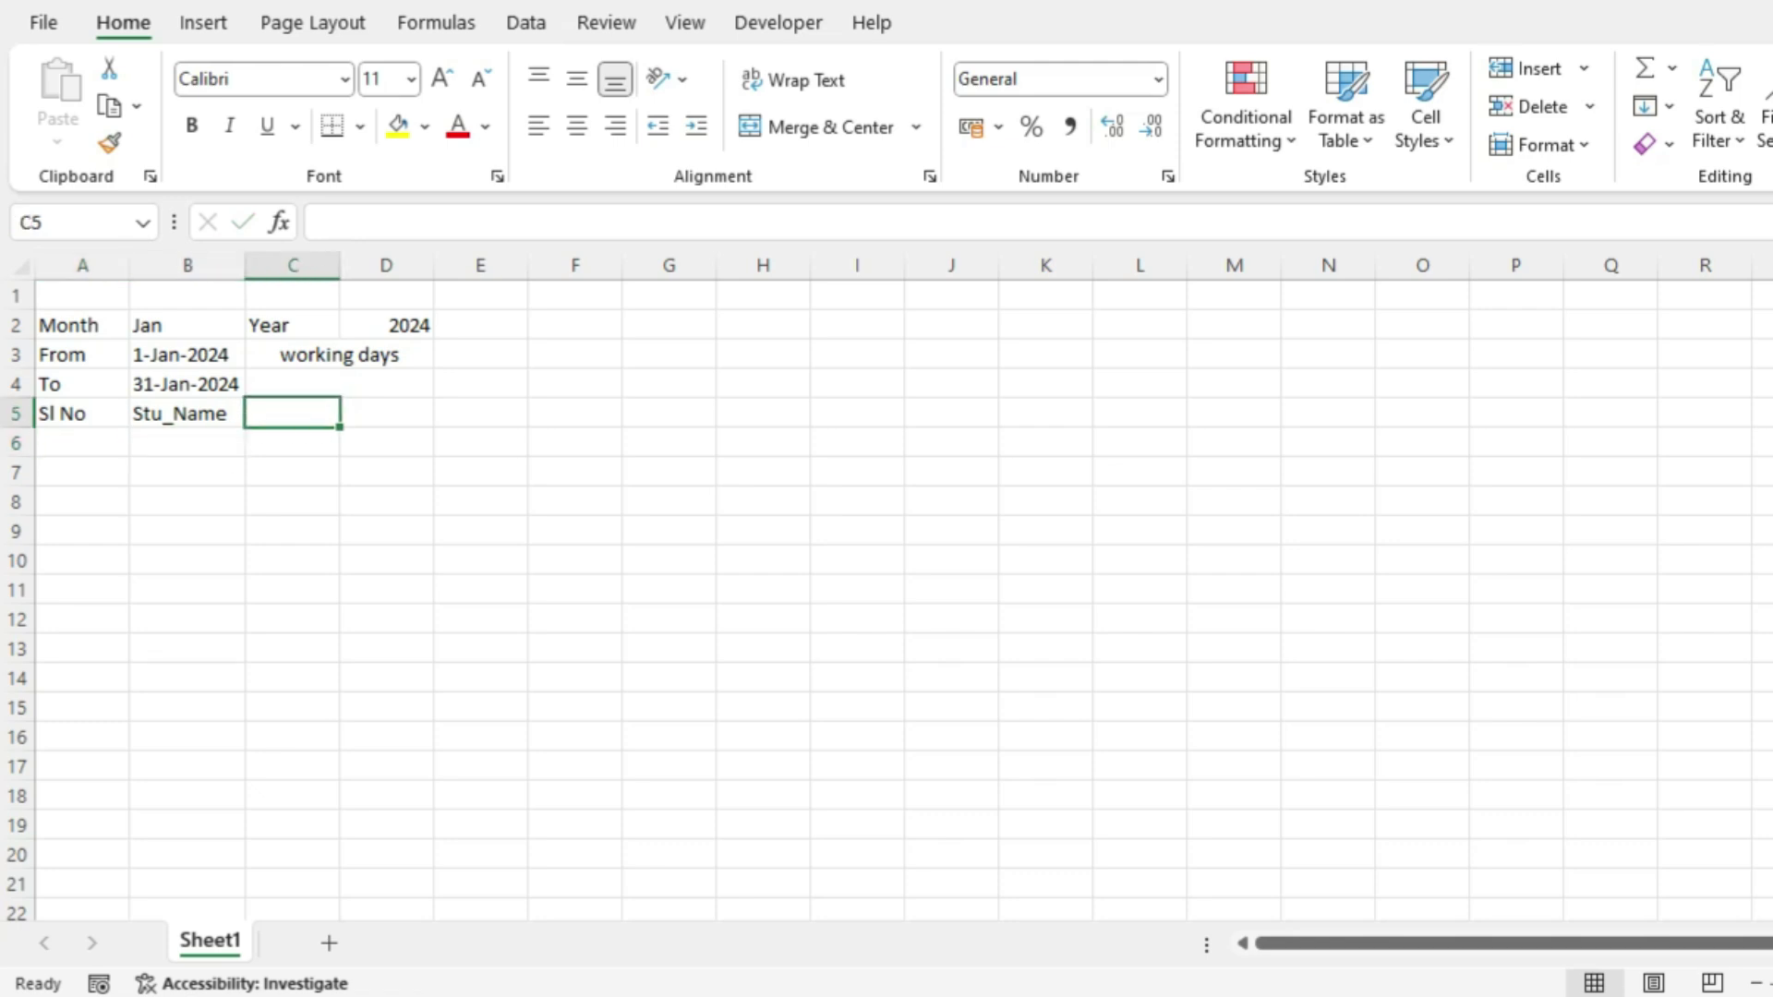
type("Father_Name")
key("Return")
left_click(291, 413)
left_click(386, 413)
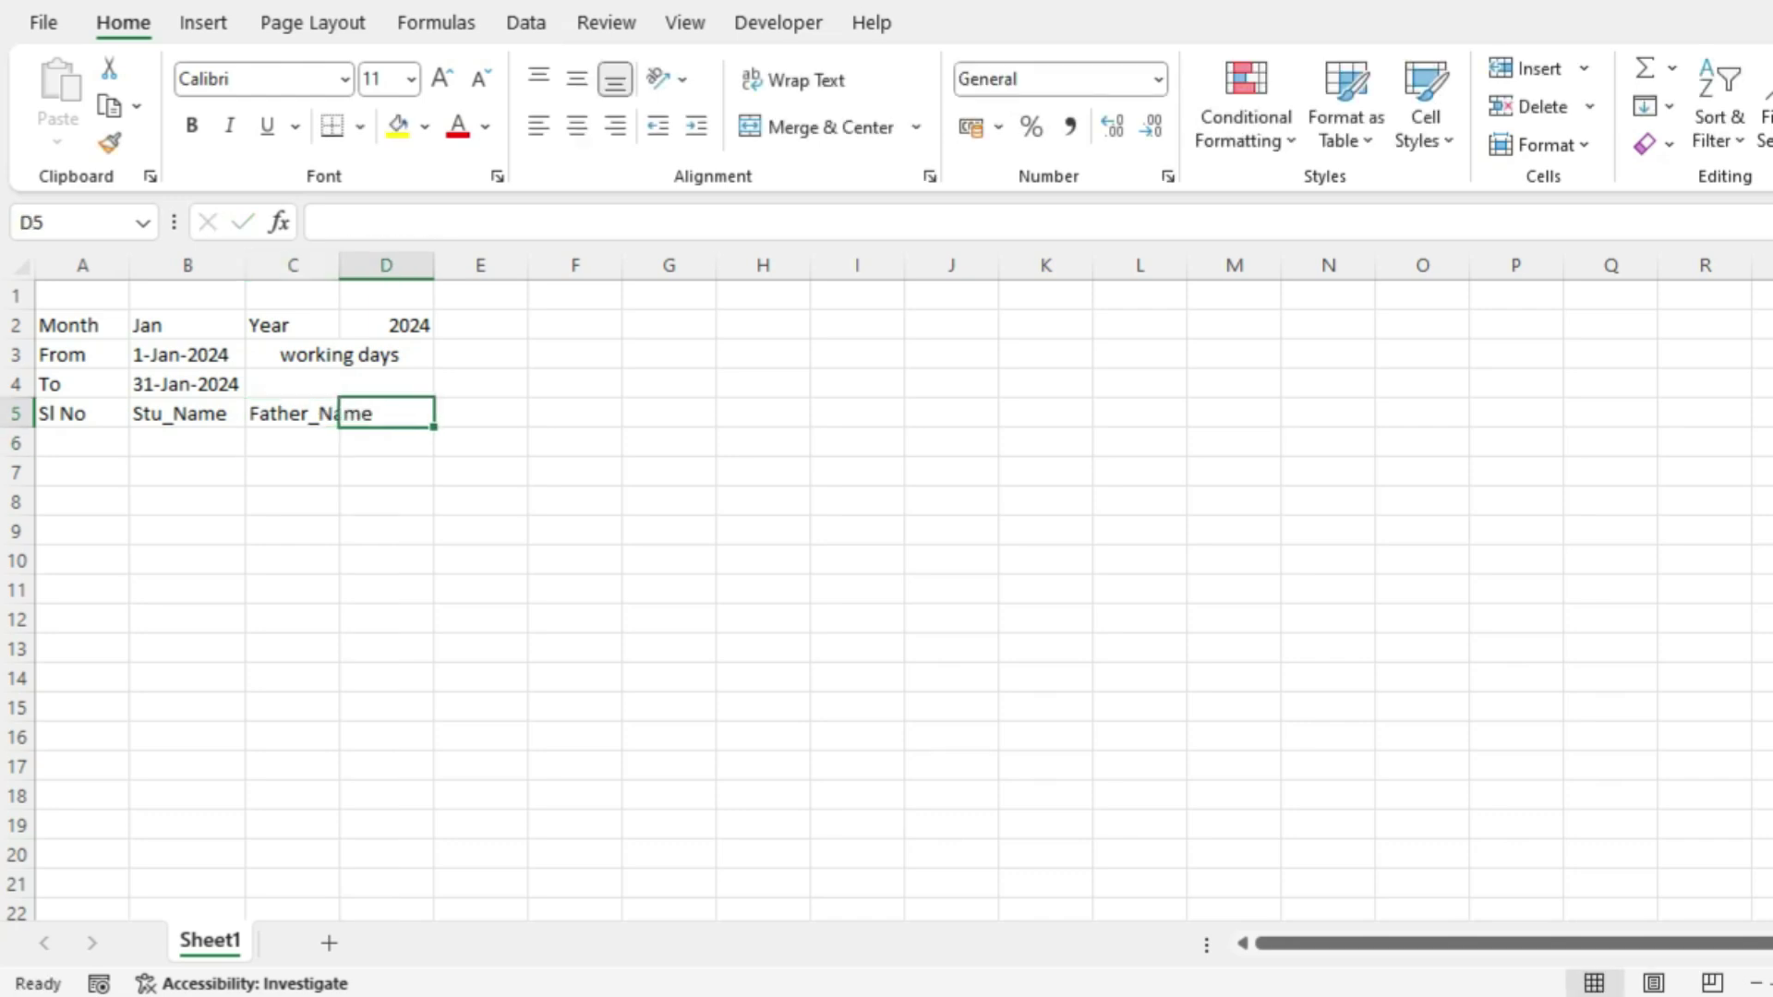
Step: Add the headers Gender in D5 and Caste in E5
type("Gender")
key("Tab")
type("Castre")
key("BackSpace")
key("BackSpace")
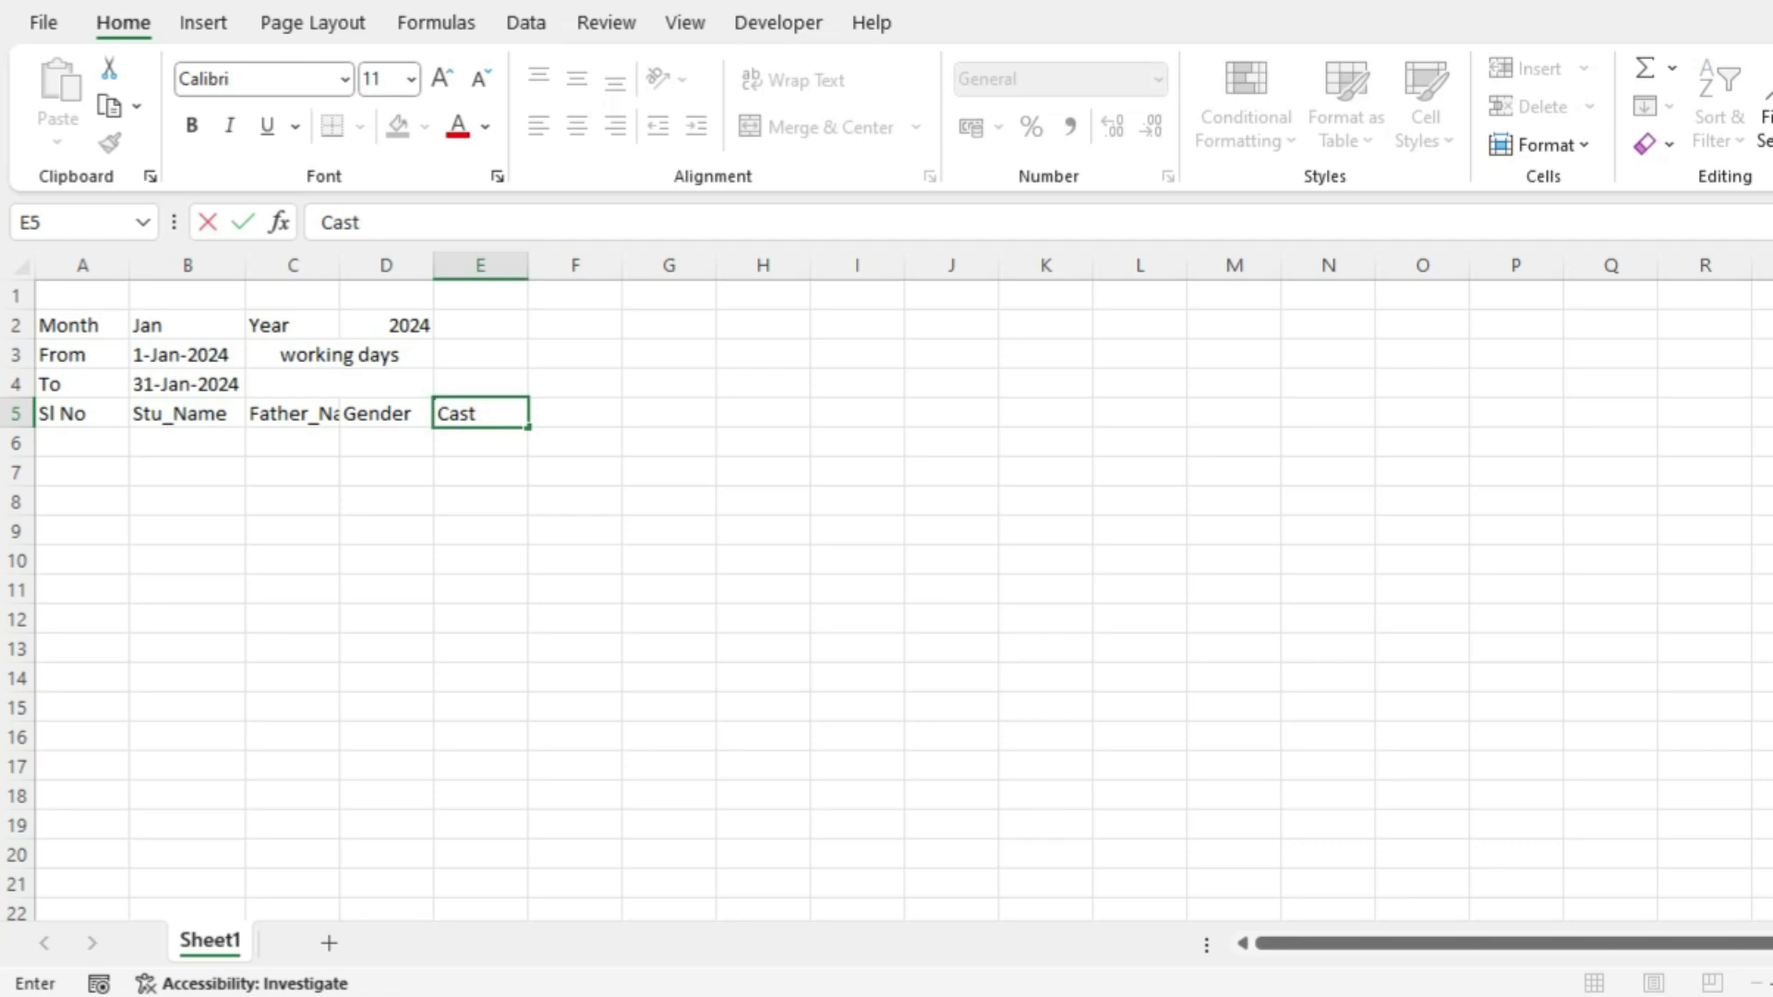
type("e")
key("Return")
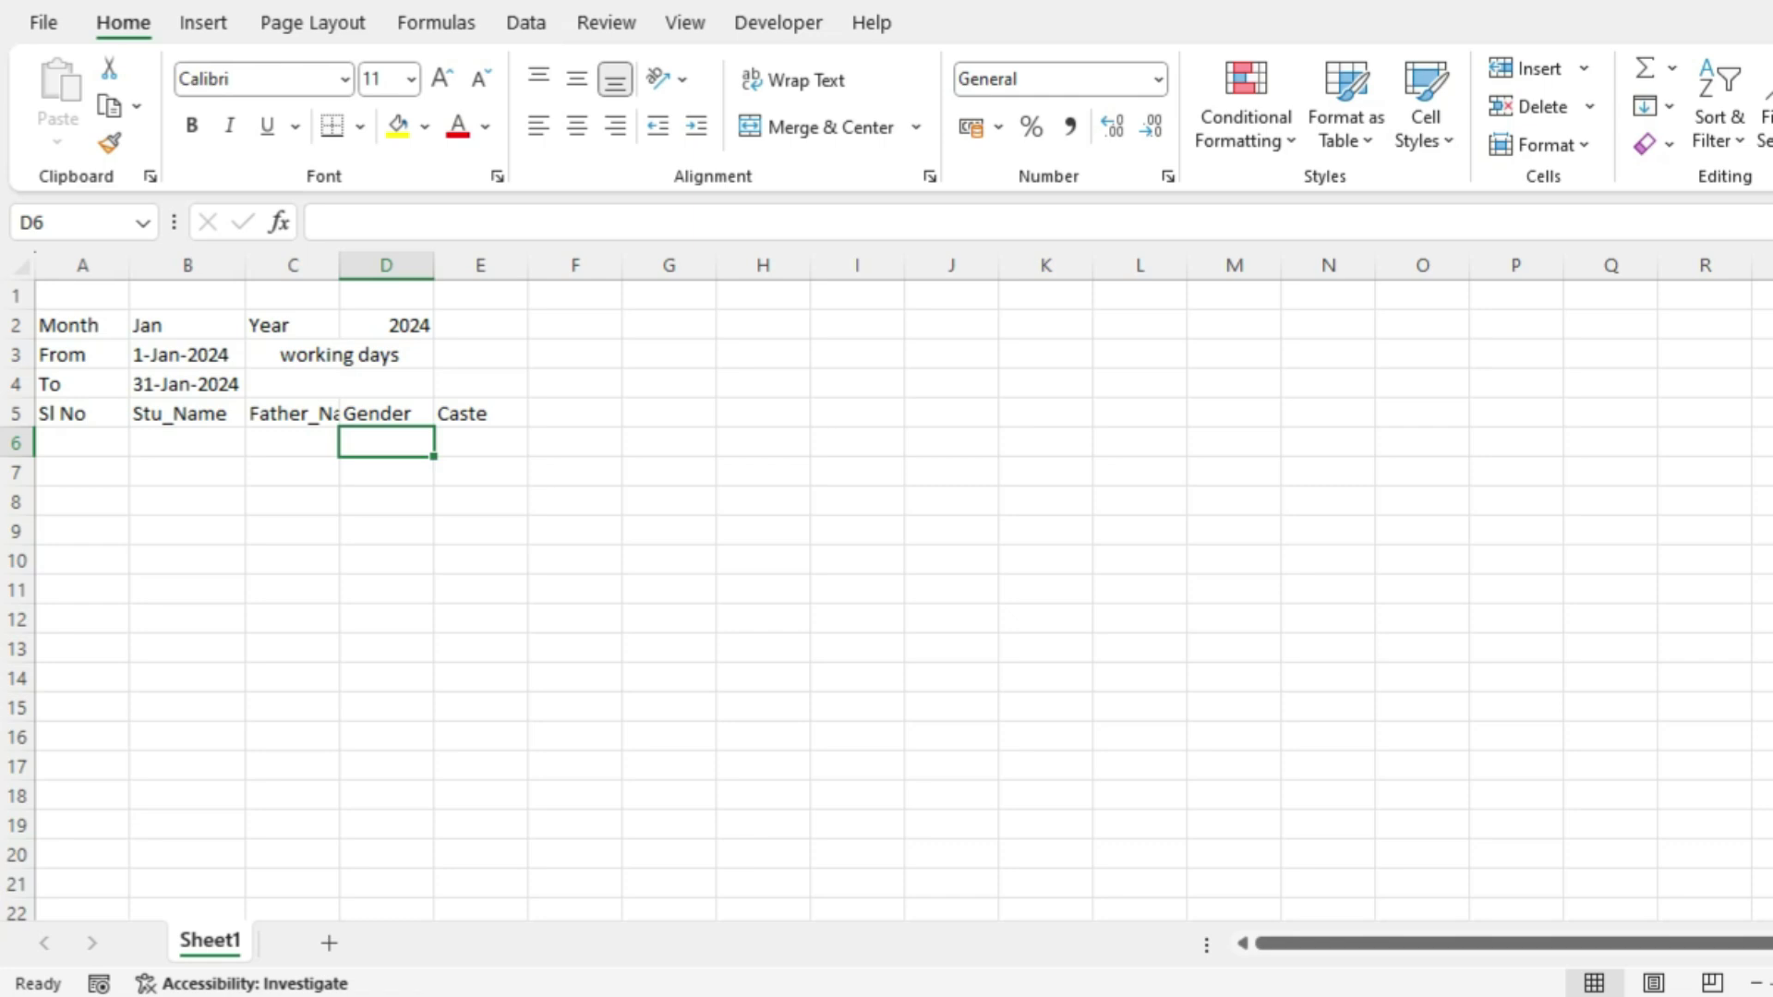
left_click(480, 296)
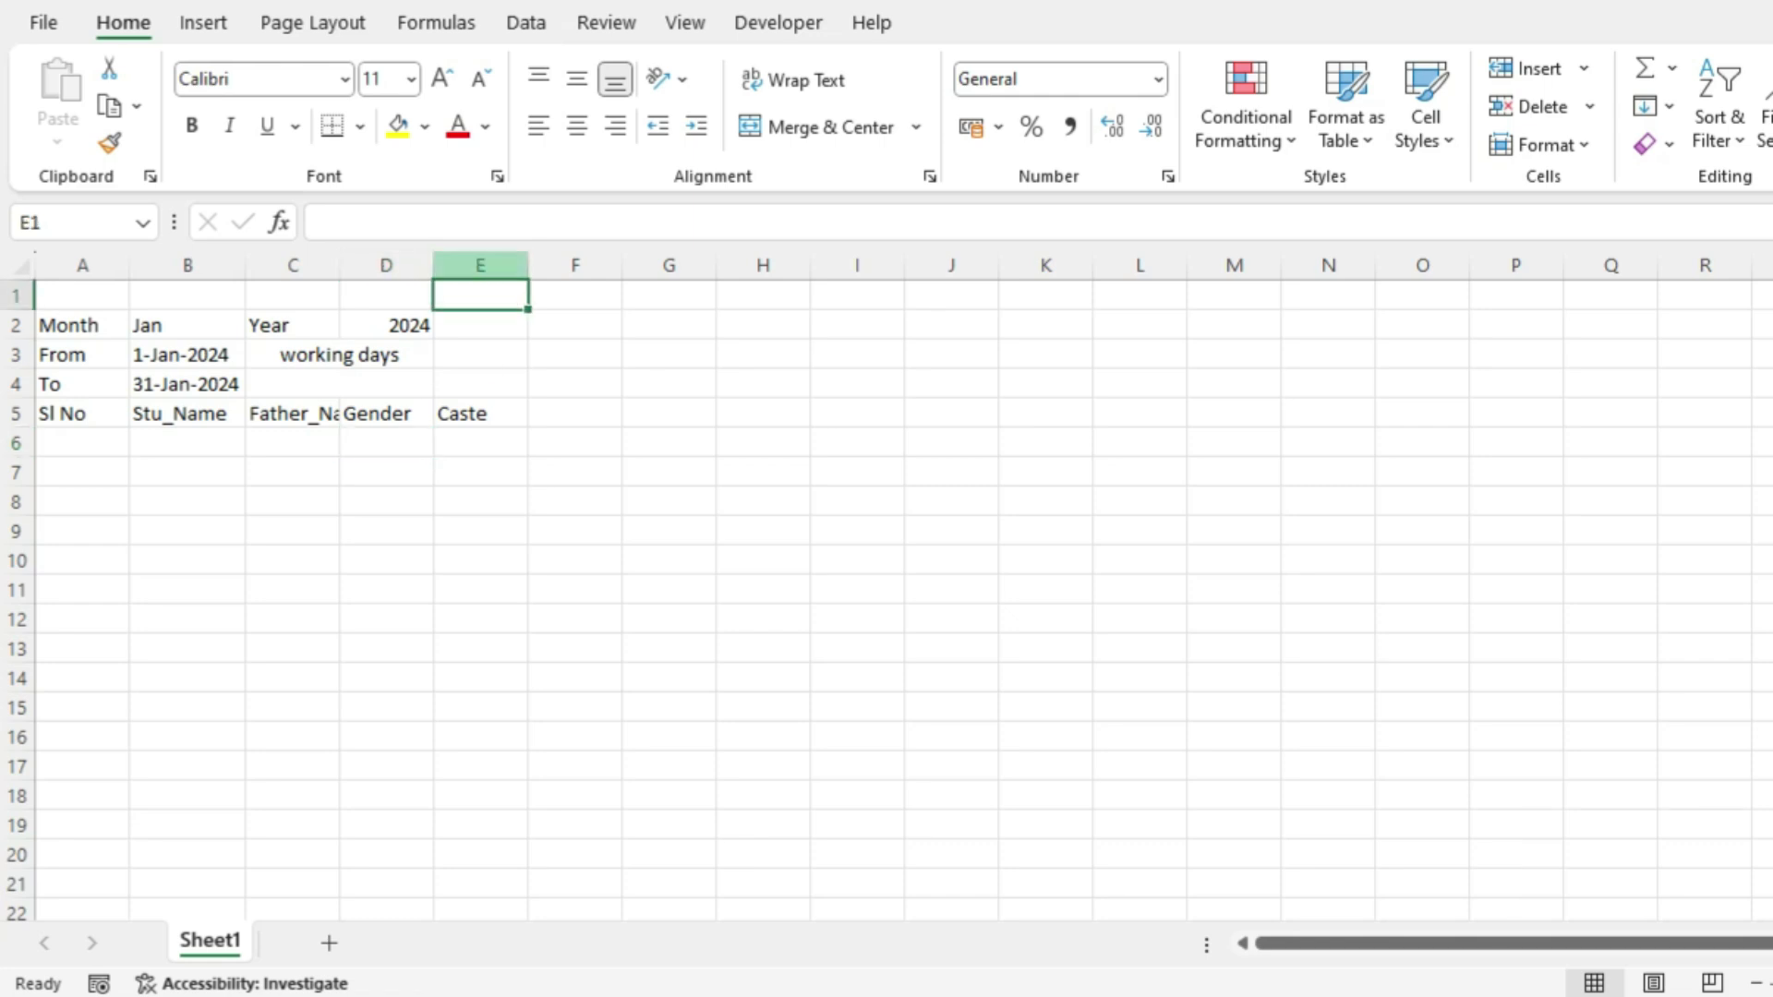
Step: Autofit column C for Father_Name, narrow column A, and set column C to width 12.00
key("ctrl+space")
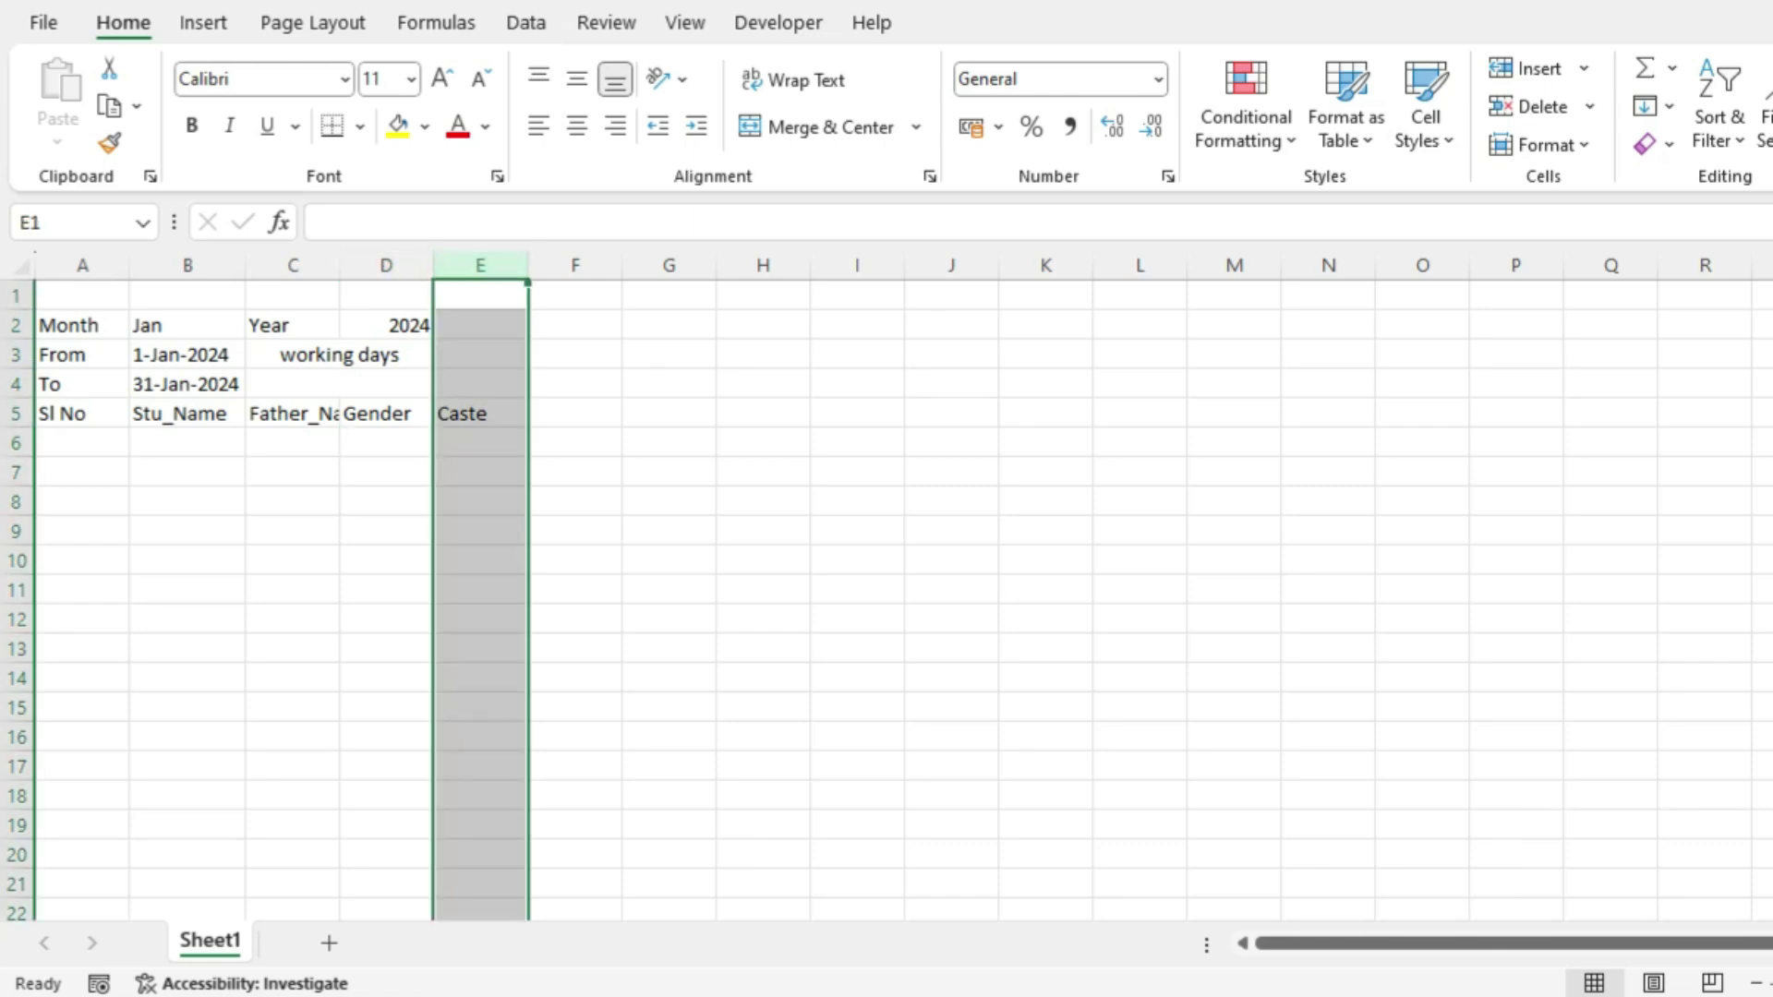
left_click(386, 471)
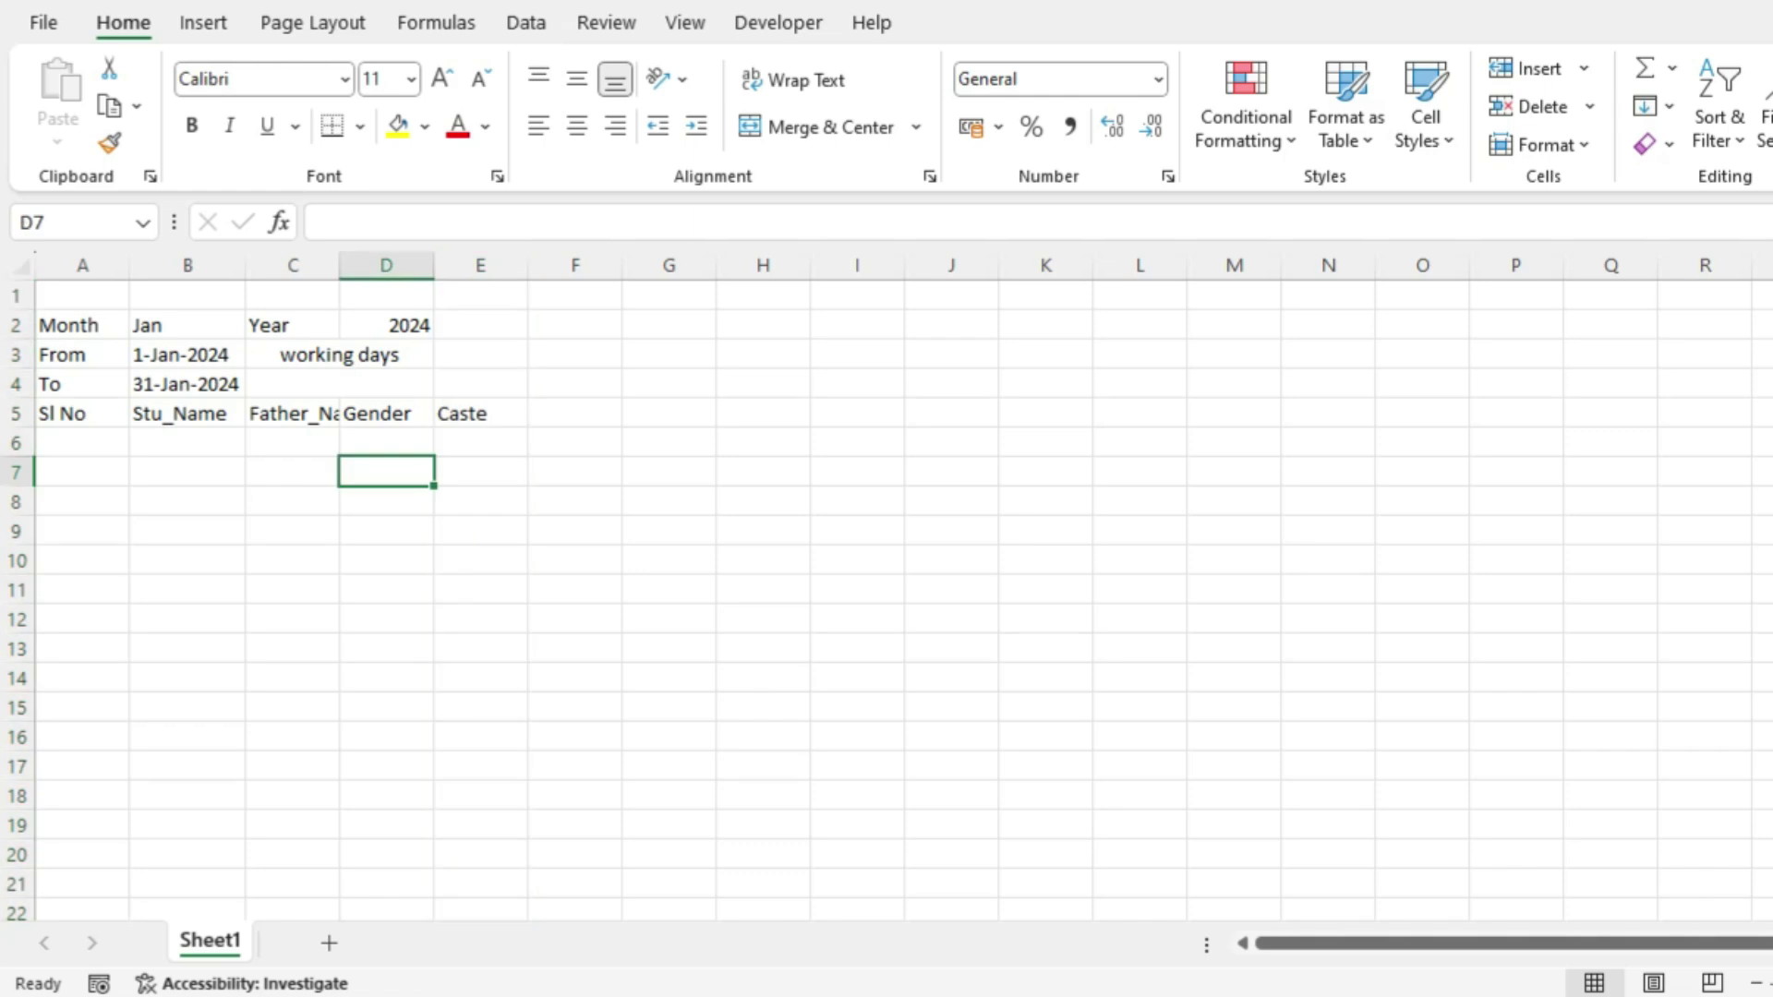
left_click(480, 413)
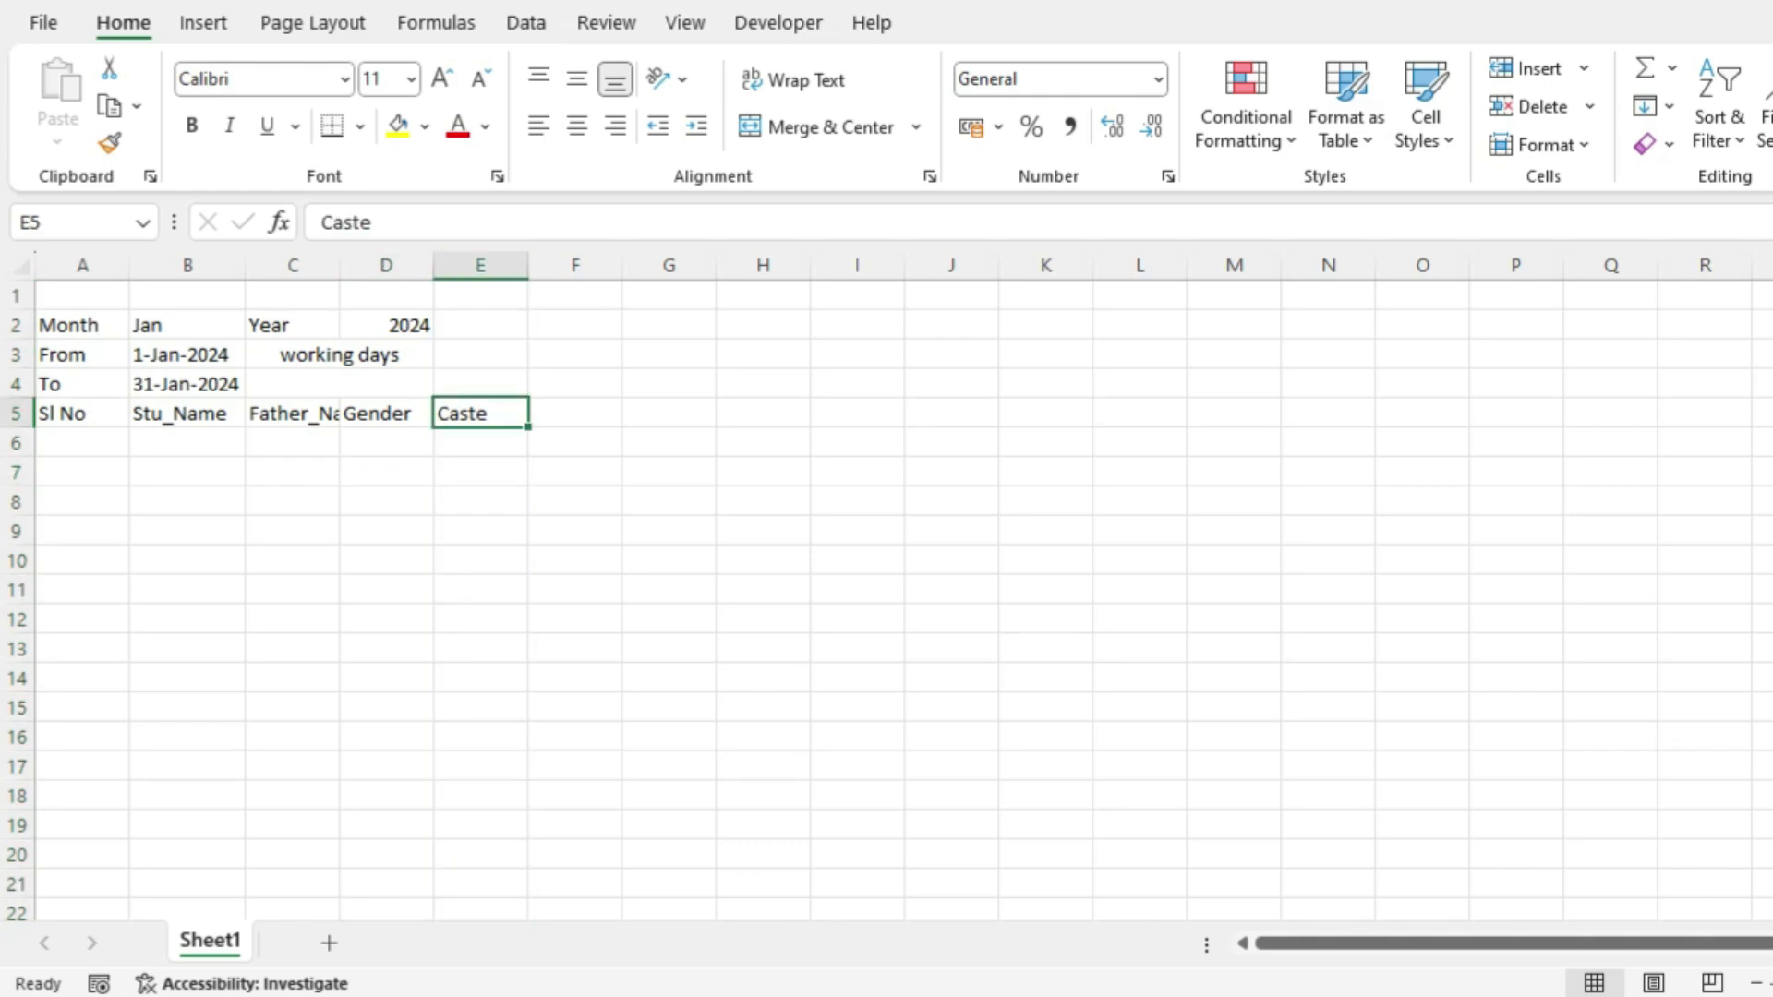
left_click(480, 265)
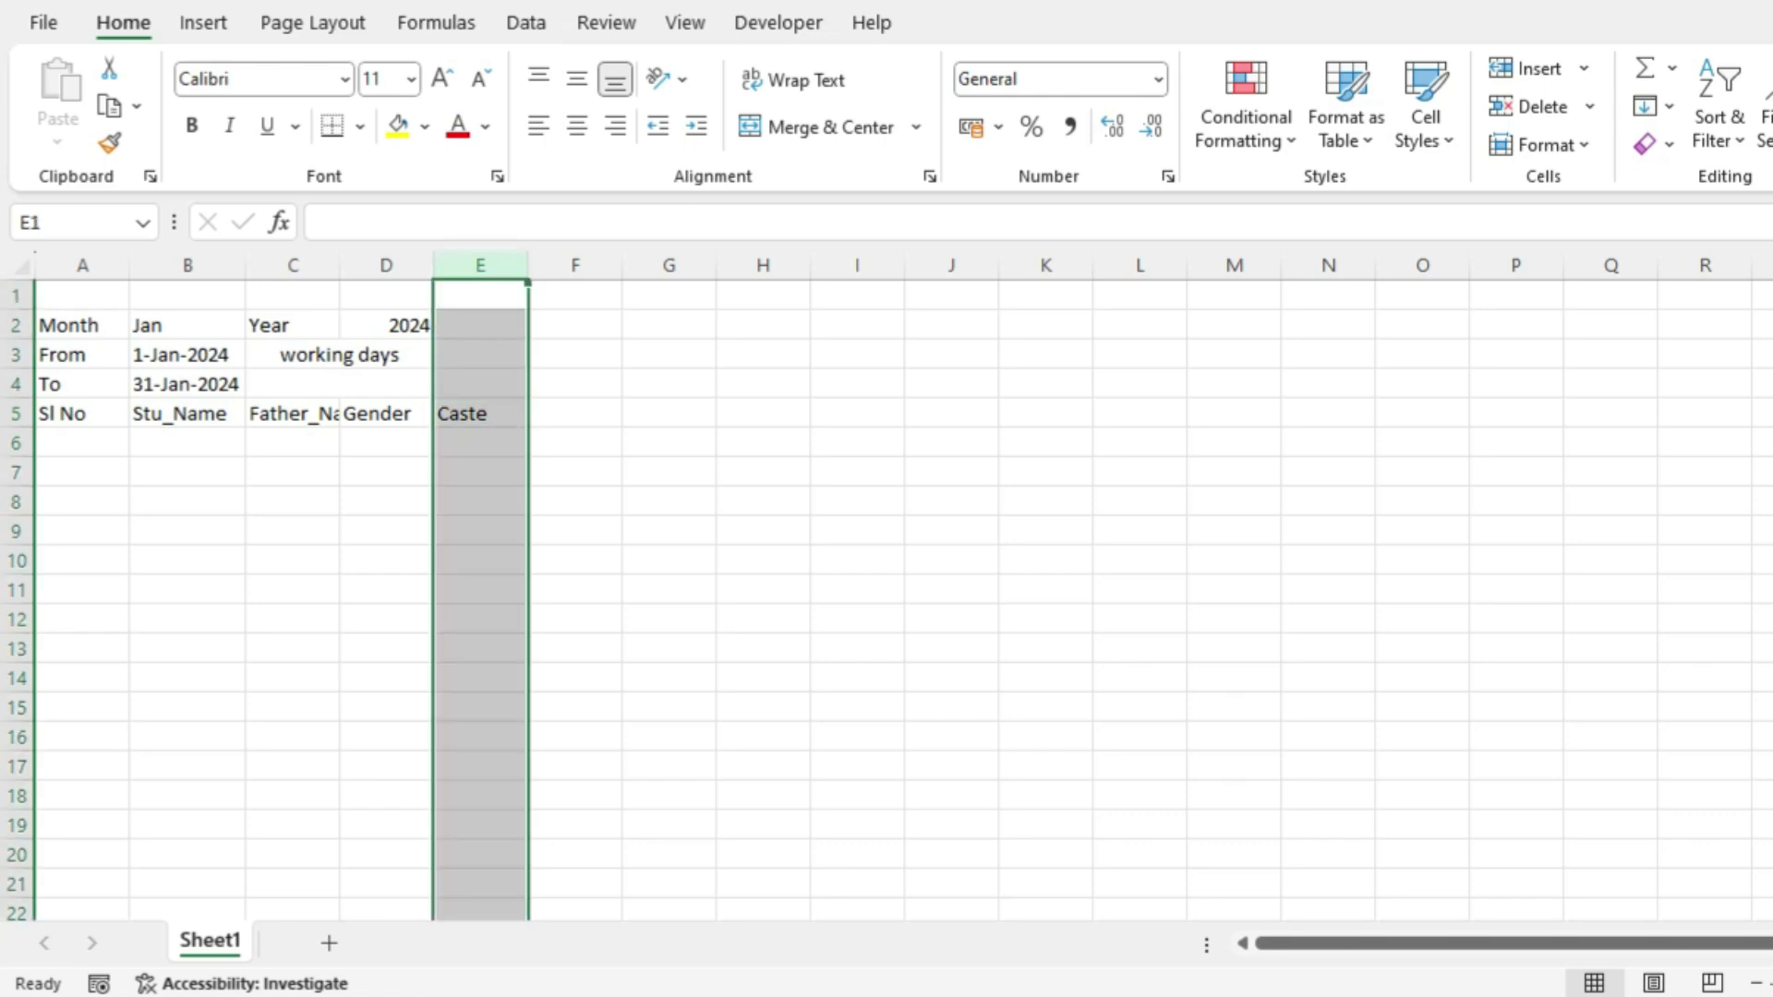
left_click(574, 413)
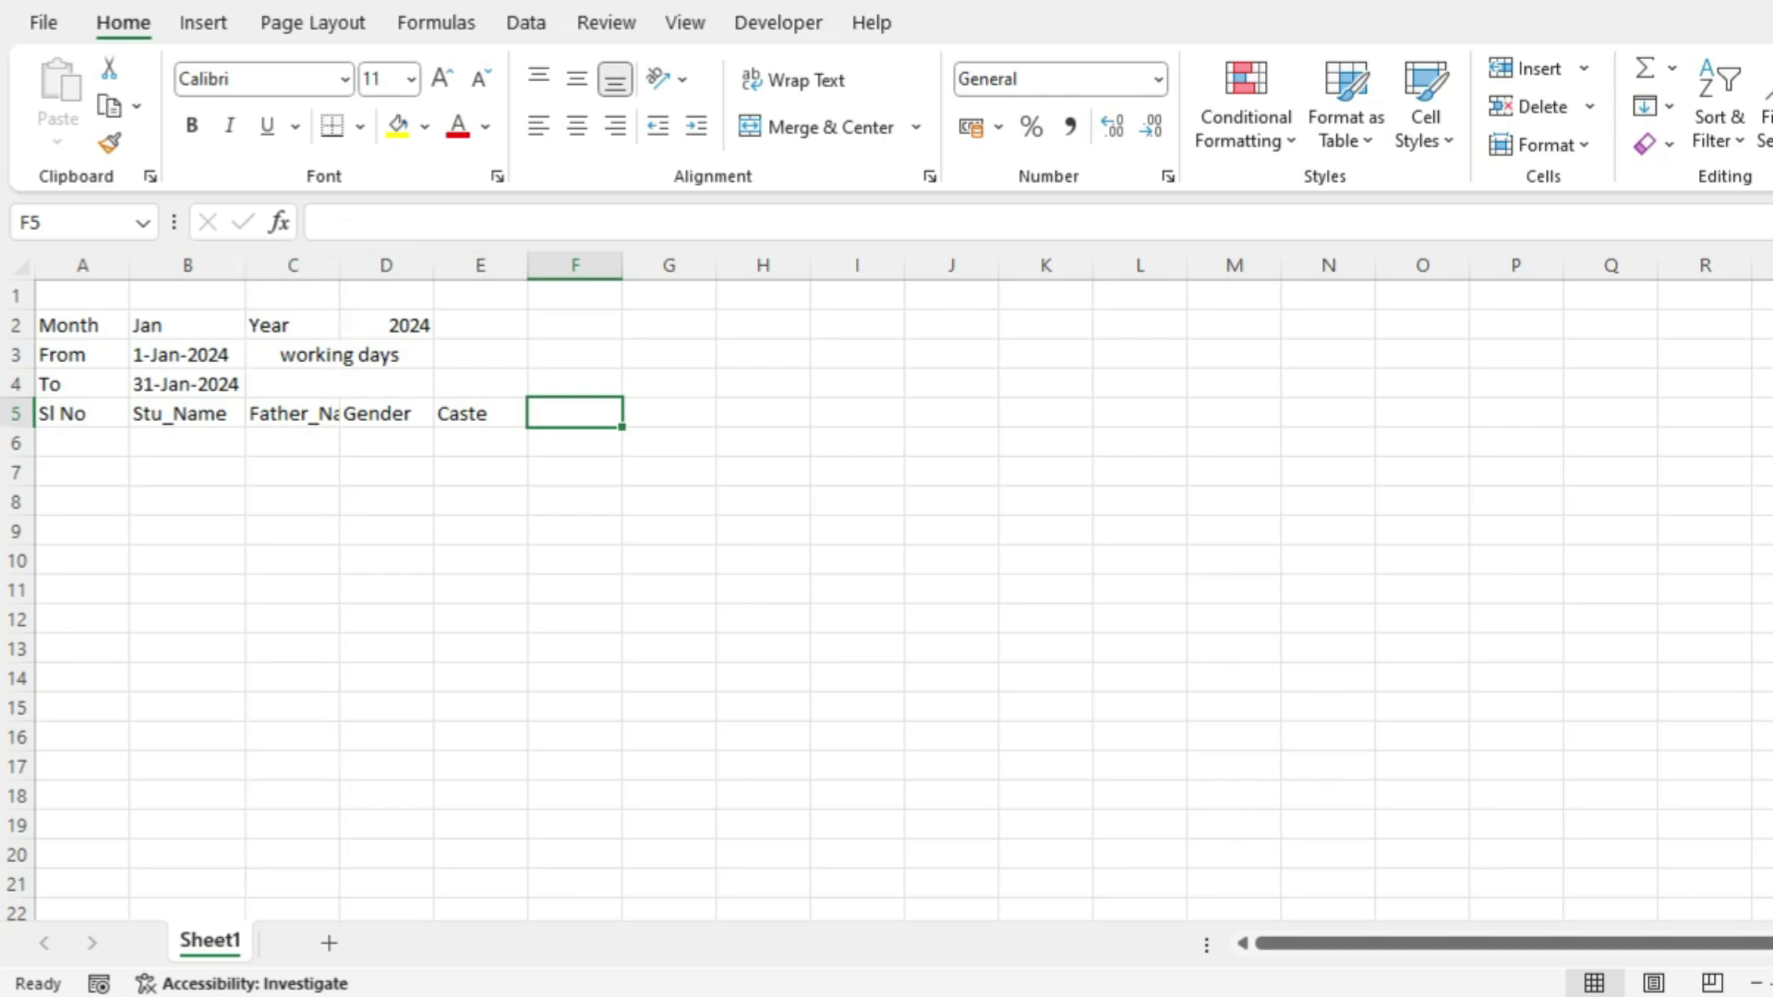
double_click(340, 265)
left_click_drag(130, 265, 104, 265)
left_click_drag(356, 265, 493, 265)
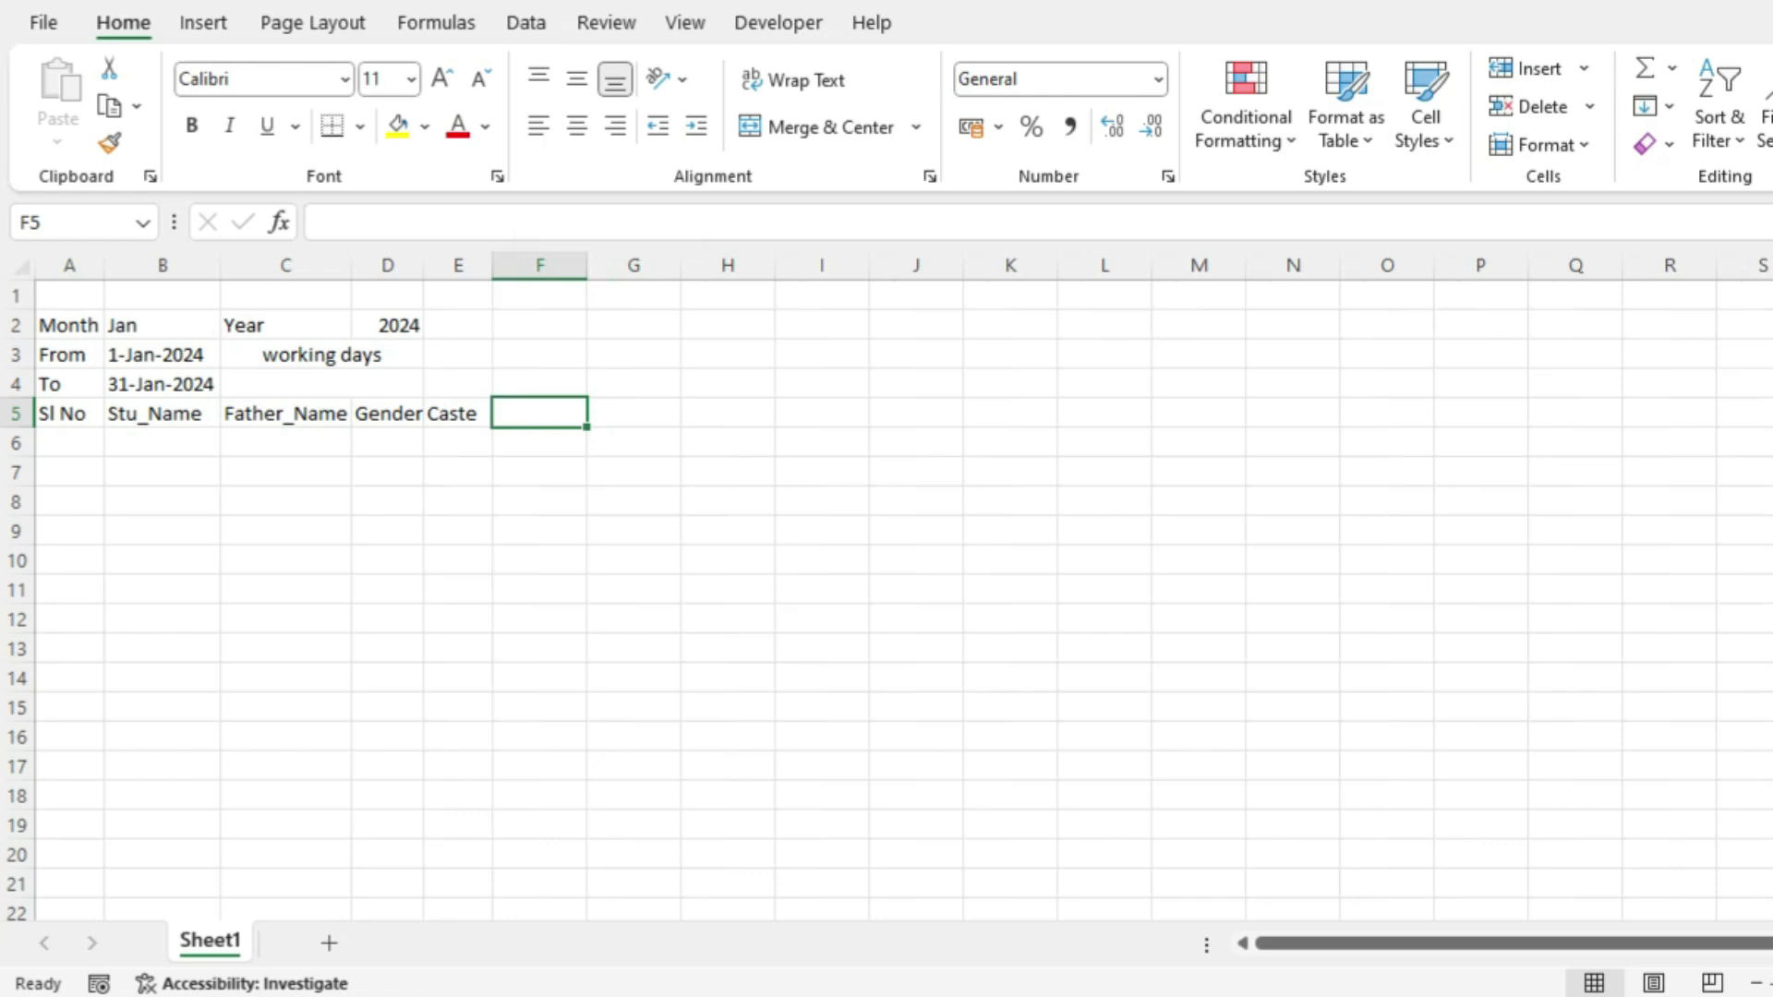
left_click(388, 413)
left_click(458, 413)
Step: Merge and centre each header A5 through E5 with its cell in row 6
left_click_drag(69, 412, 69, 442)
left_click_drag(163, 413, 162, 443)
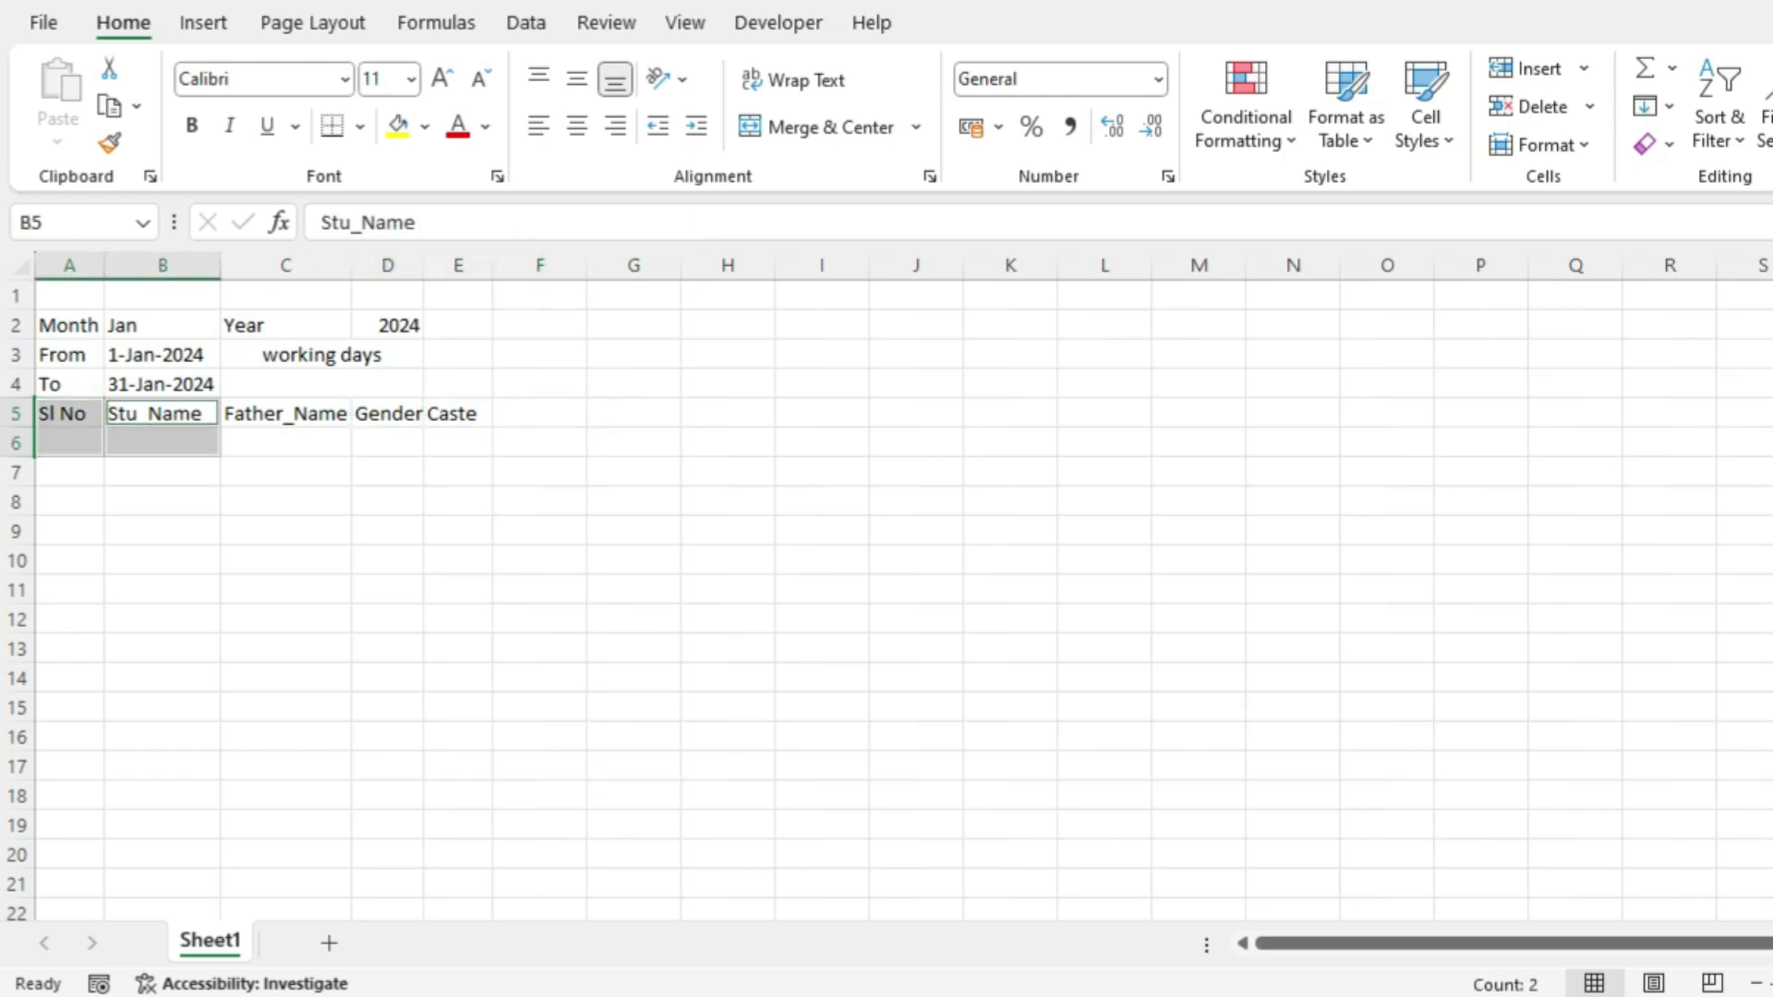
left_click(285, 442)
left_click_drag(17, 428, 17, 422)
left_click_drag(69, 407, 69, 437)
left_click_drag(163, 408, 162, 436)
left_click_drag(285, 407, 285, 437)
left_click_drag(387, 407, 388, 437)
left_click_drag(458, 408, 458, 437)
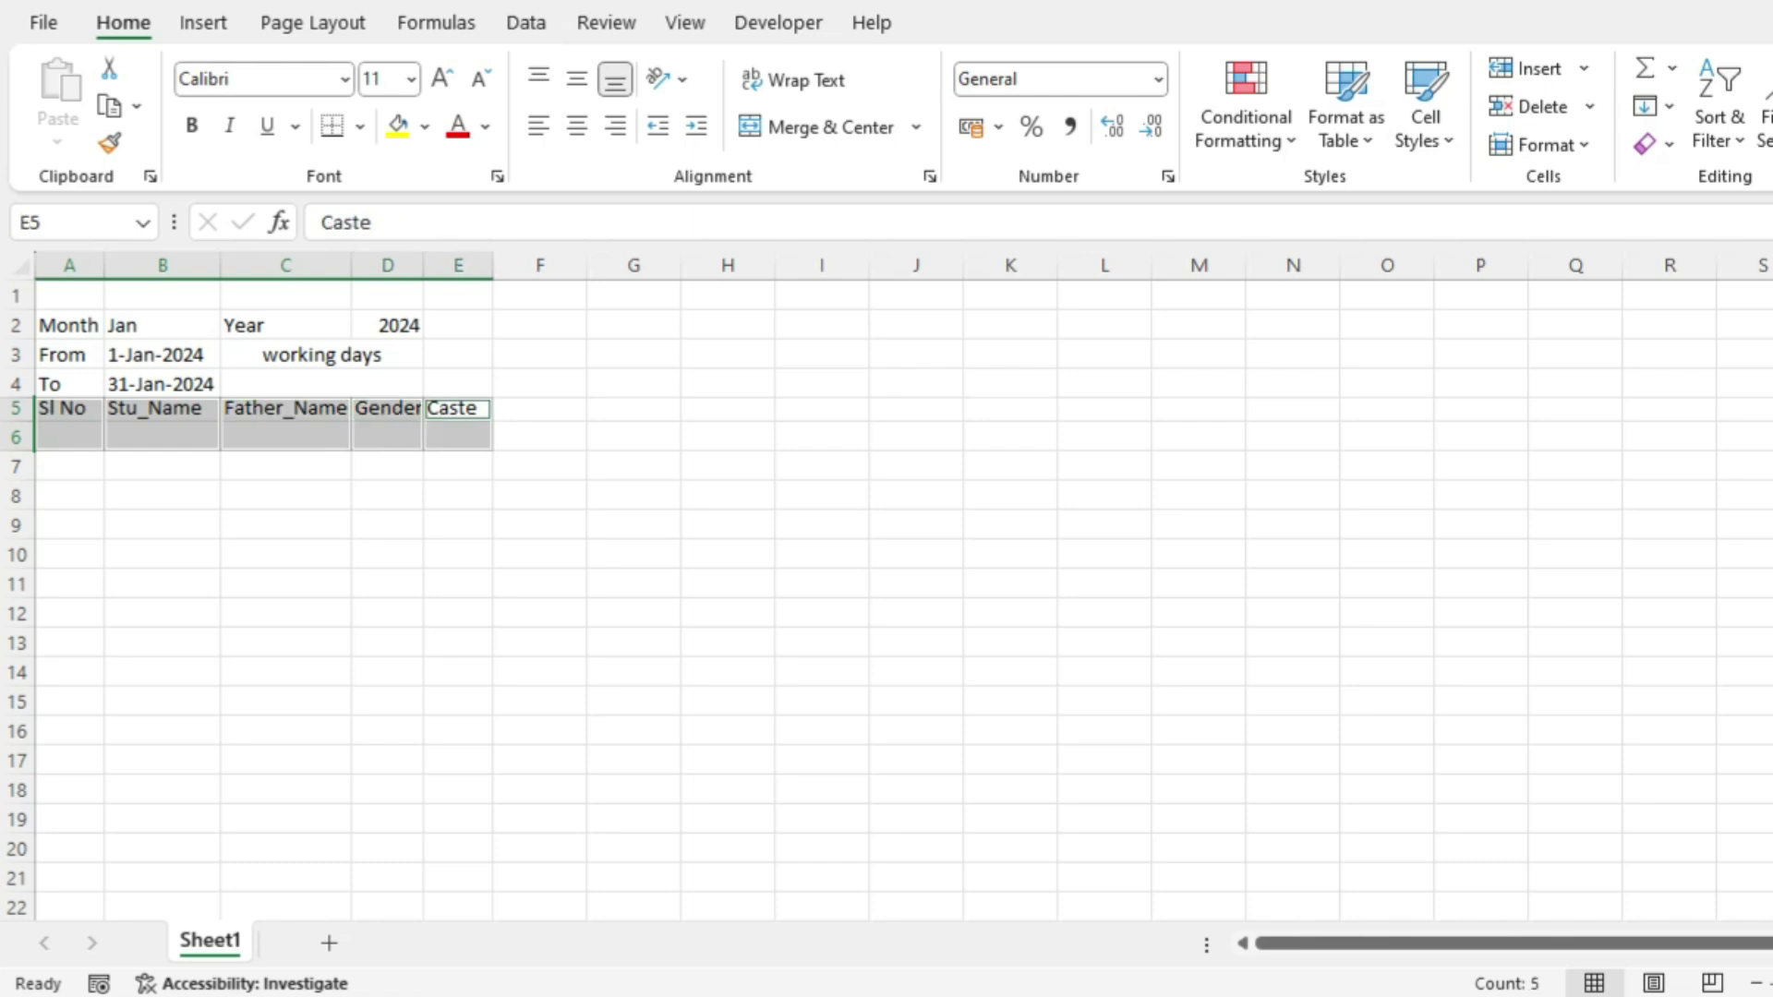
left_click(812, 126)
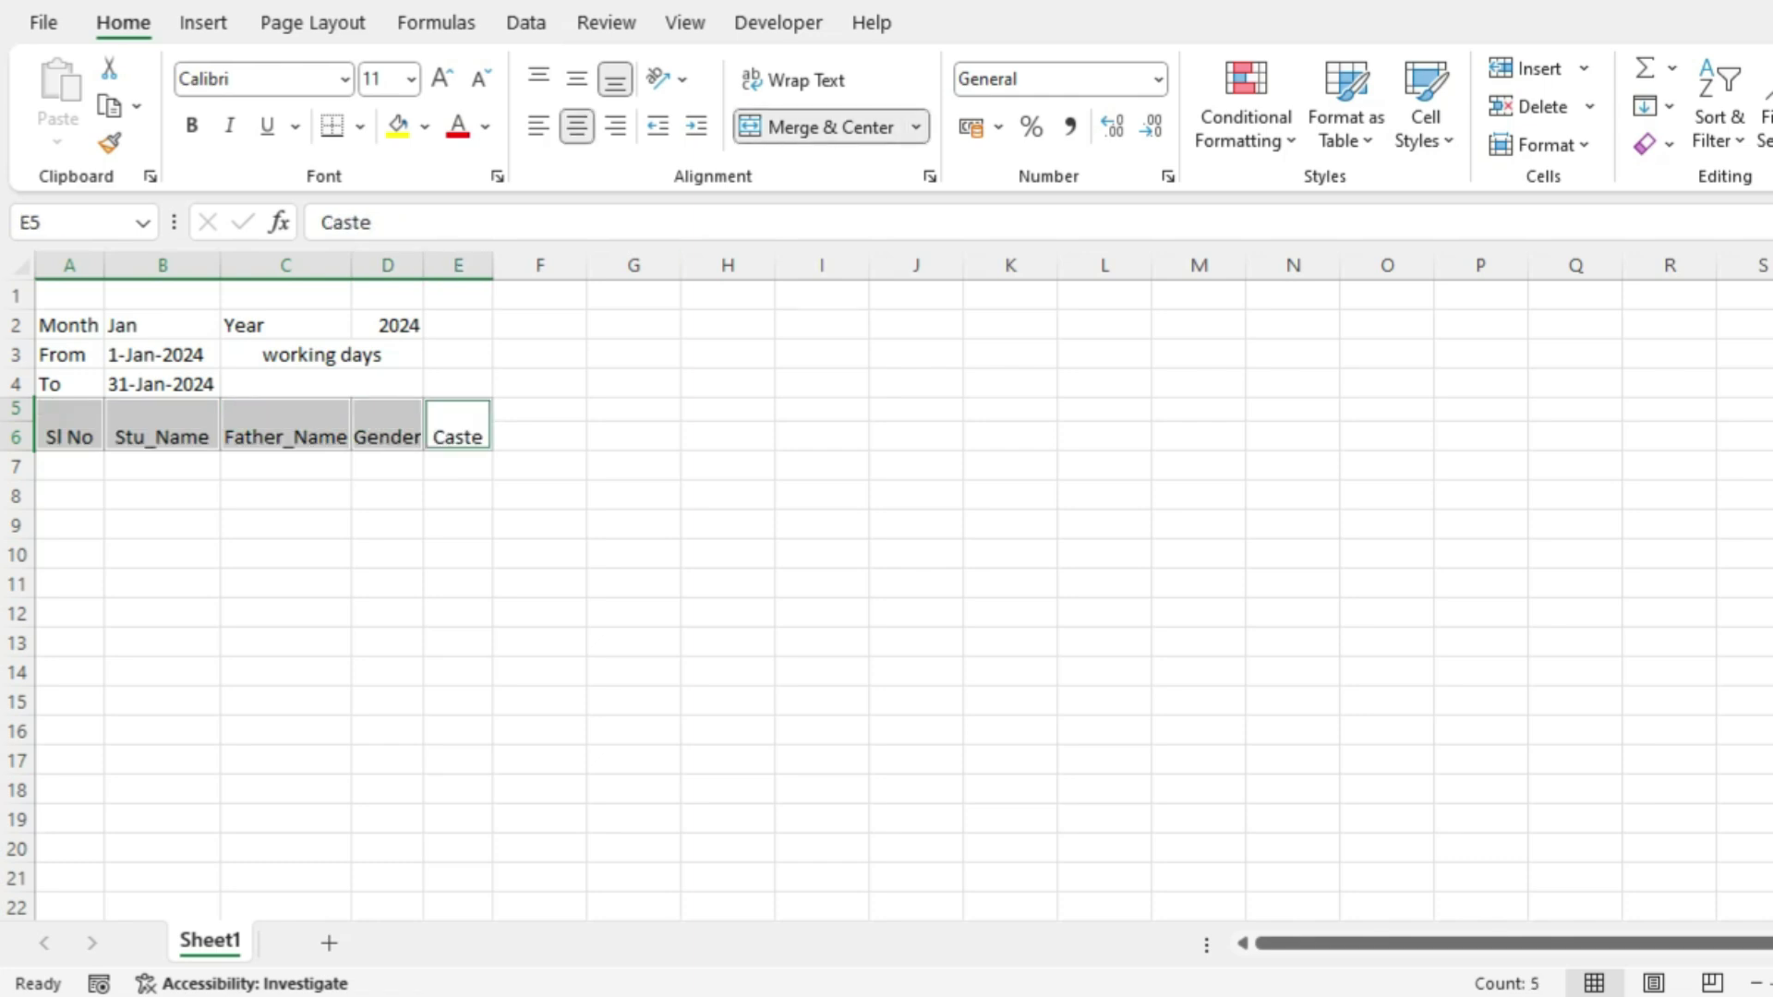
Step: Rotate the Gender and Caste headers to read upward and narrow column D
left_click_drag(388, 422, 471, 437)
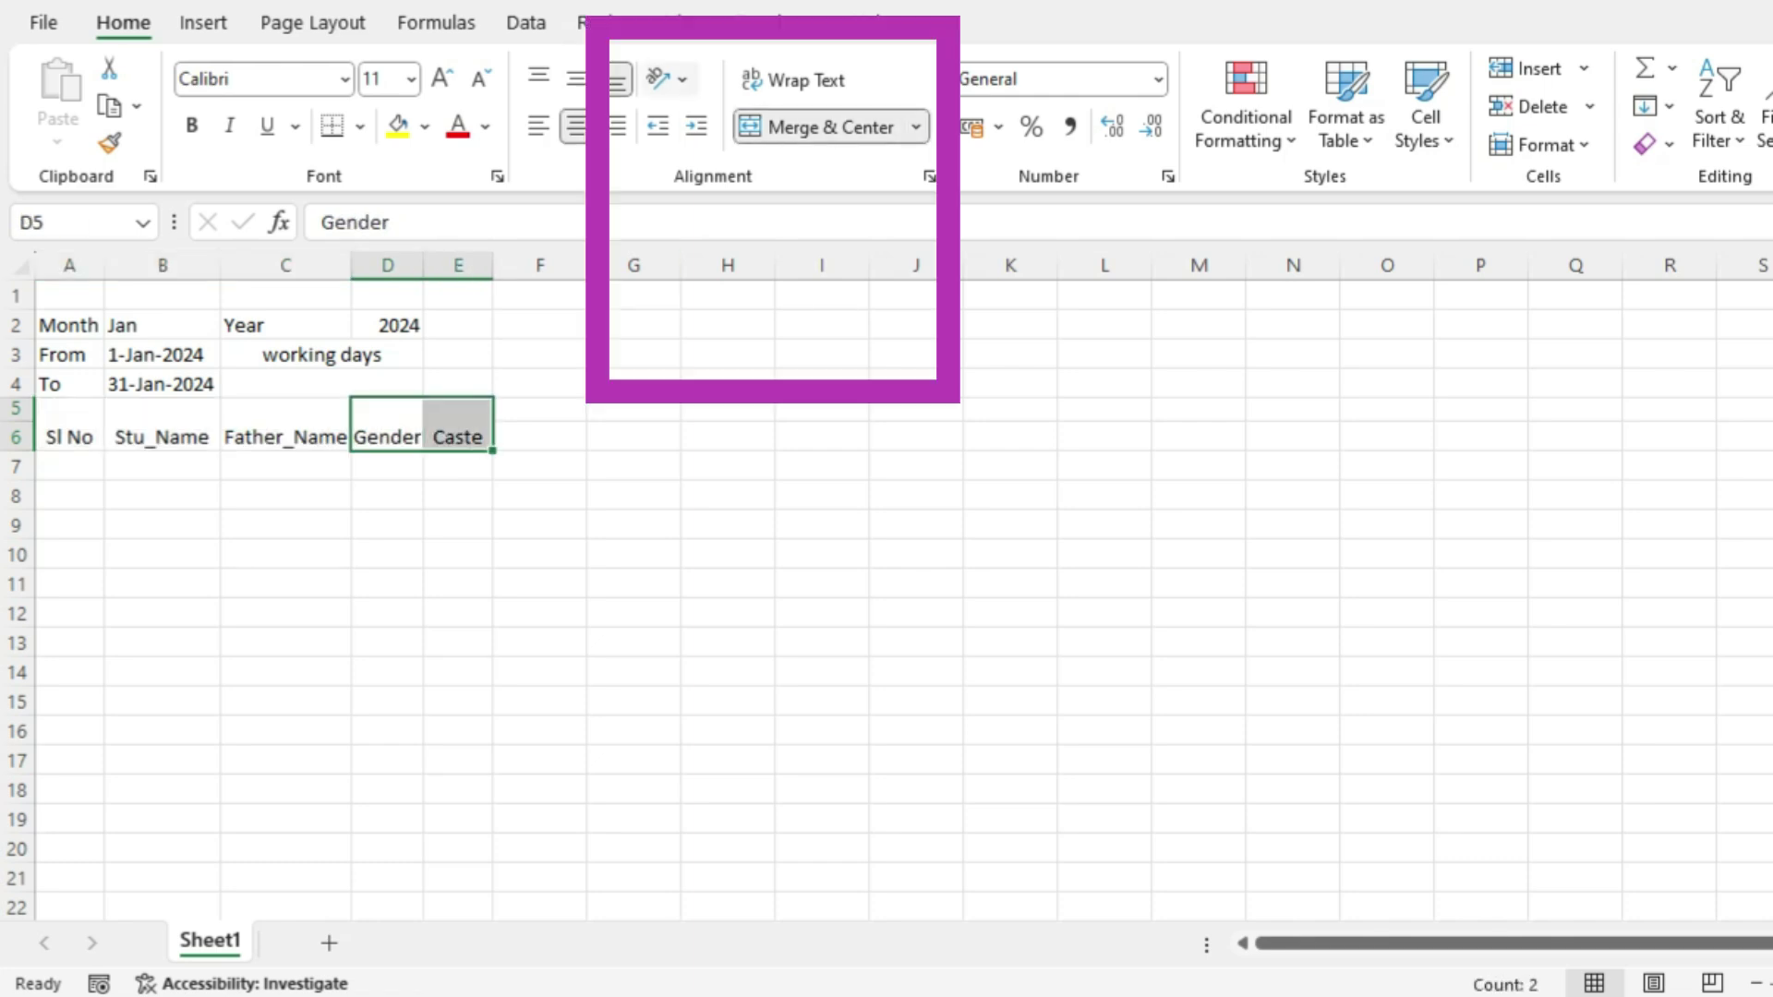
left_click(668, 78)
left_click(753, 243)
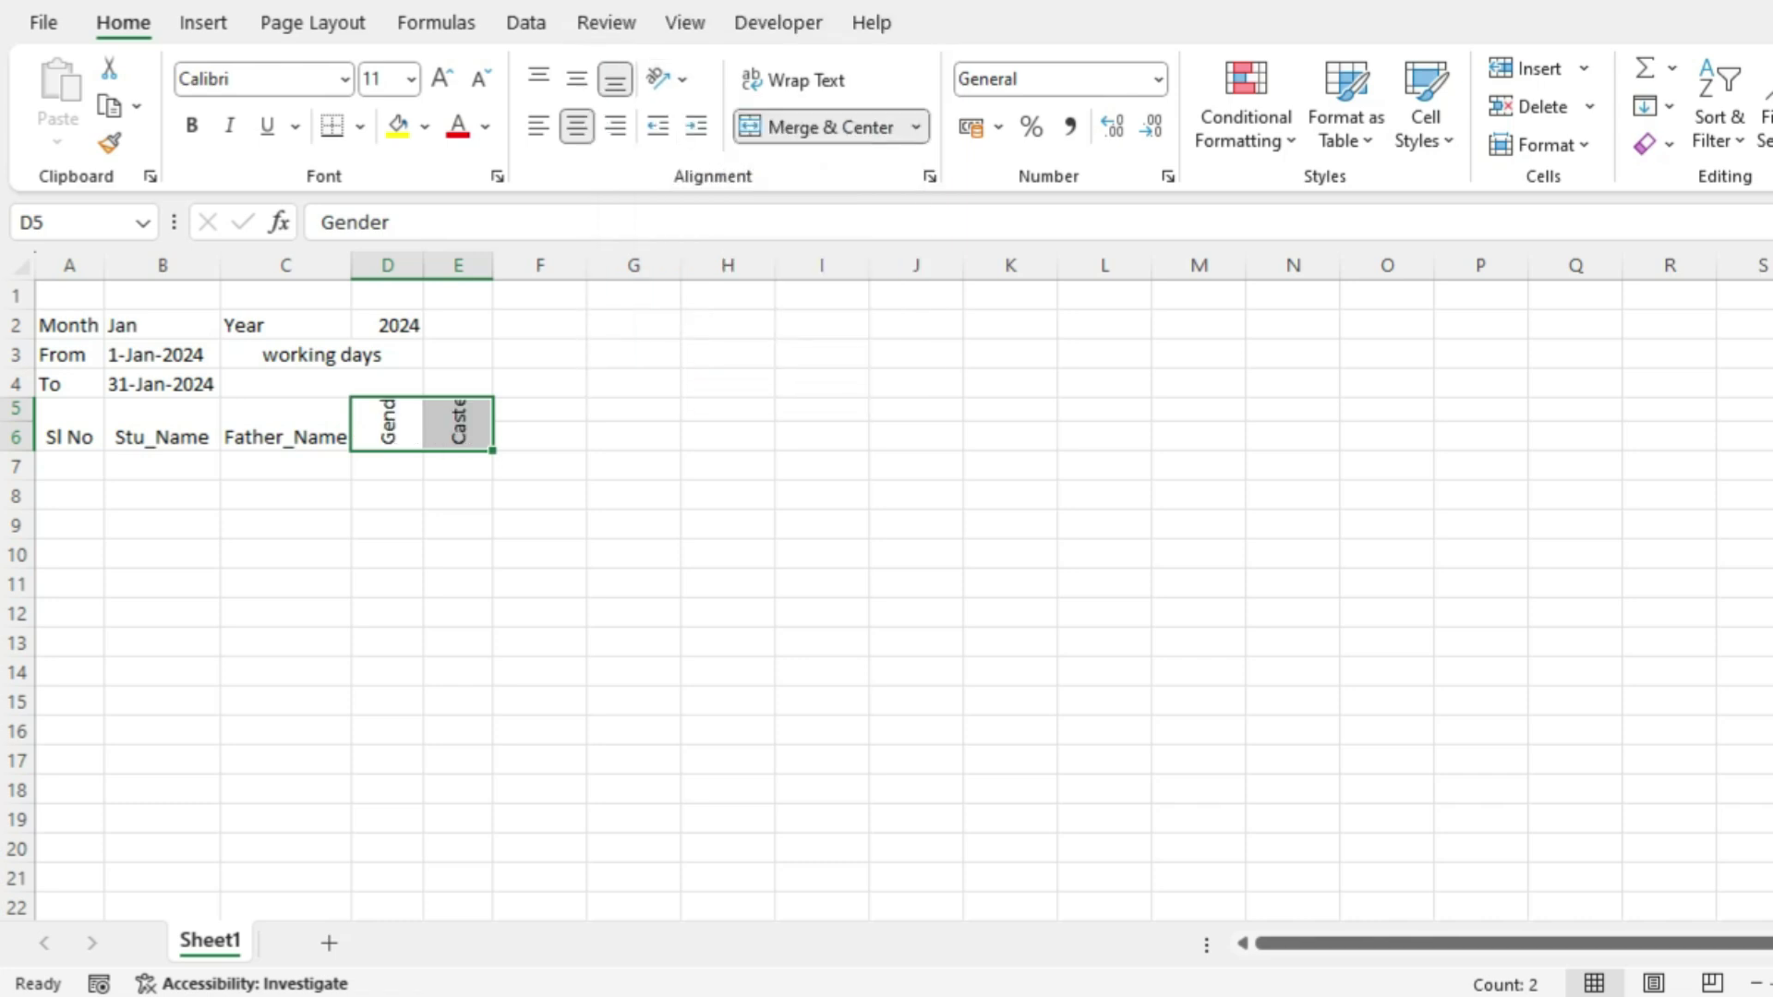
left_click(458, 554)
mouse_move(423, 265)
left_mouse_down()
mouse_move(392, 265)
mouse_move(421, 265)
left_mouse_up()
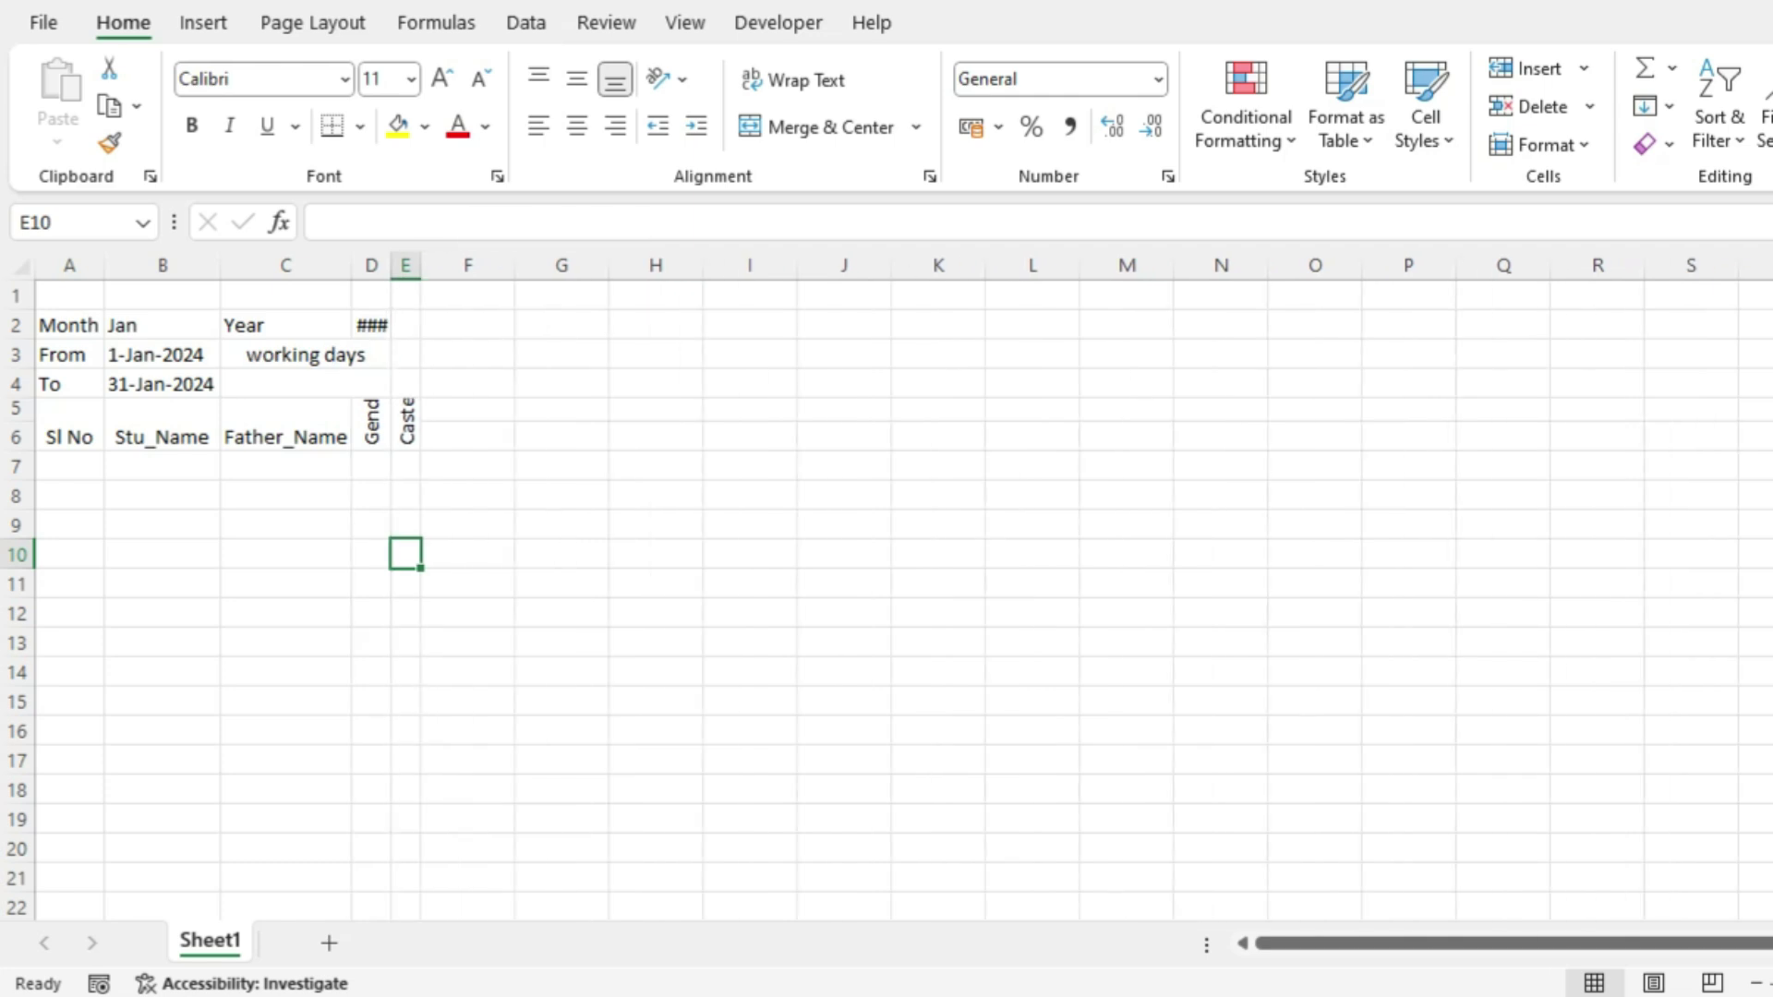
left_click(485, 382)
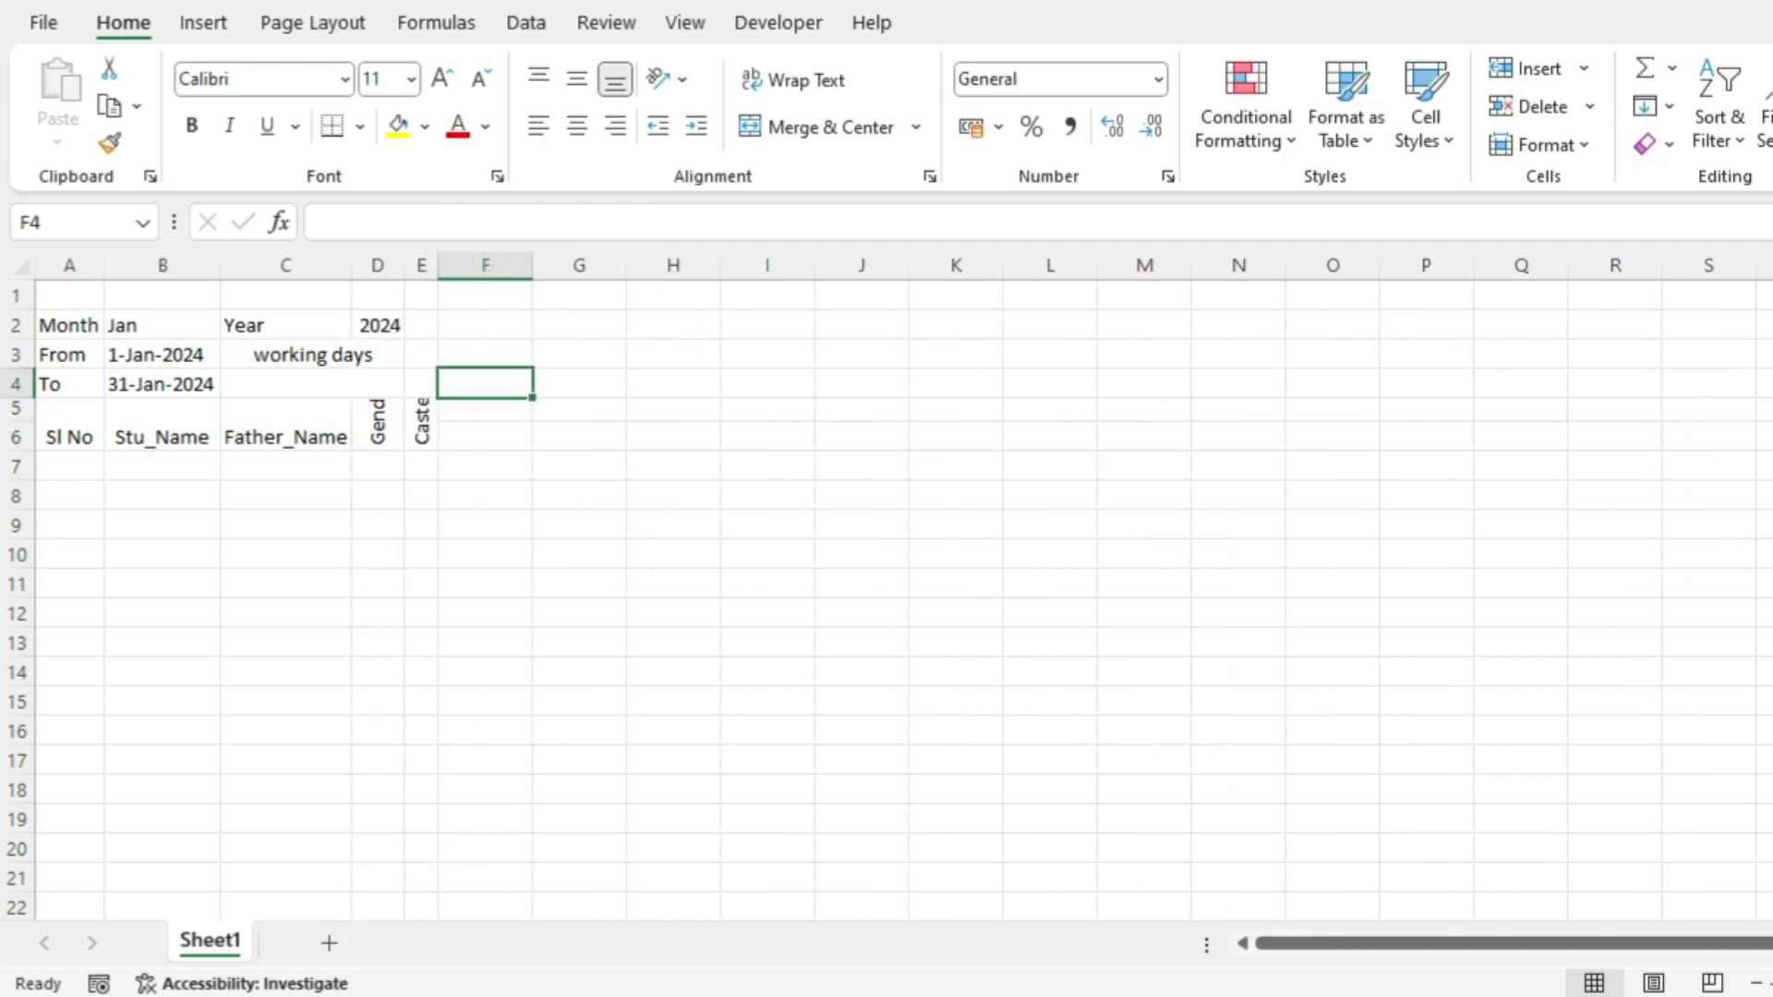
Step: Centre 2024 across D2:E2 and make row 5 taller for the rotated headers
left_click_drag(378, 325, 421, 325)
left_click_drag(403, 265, 388, 265)
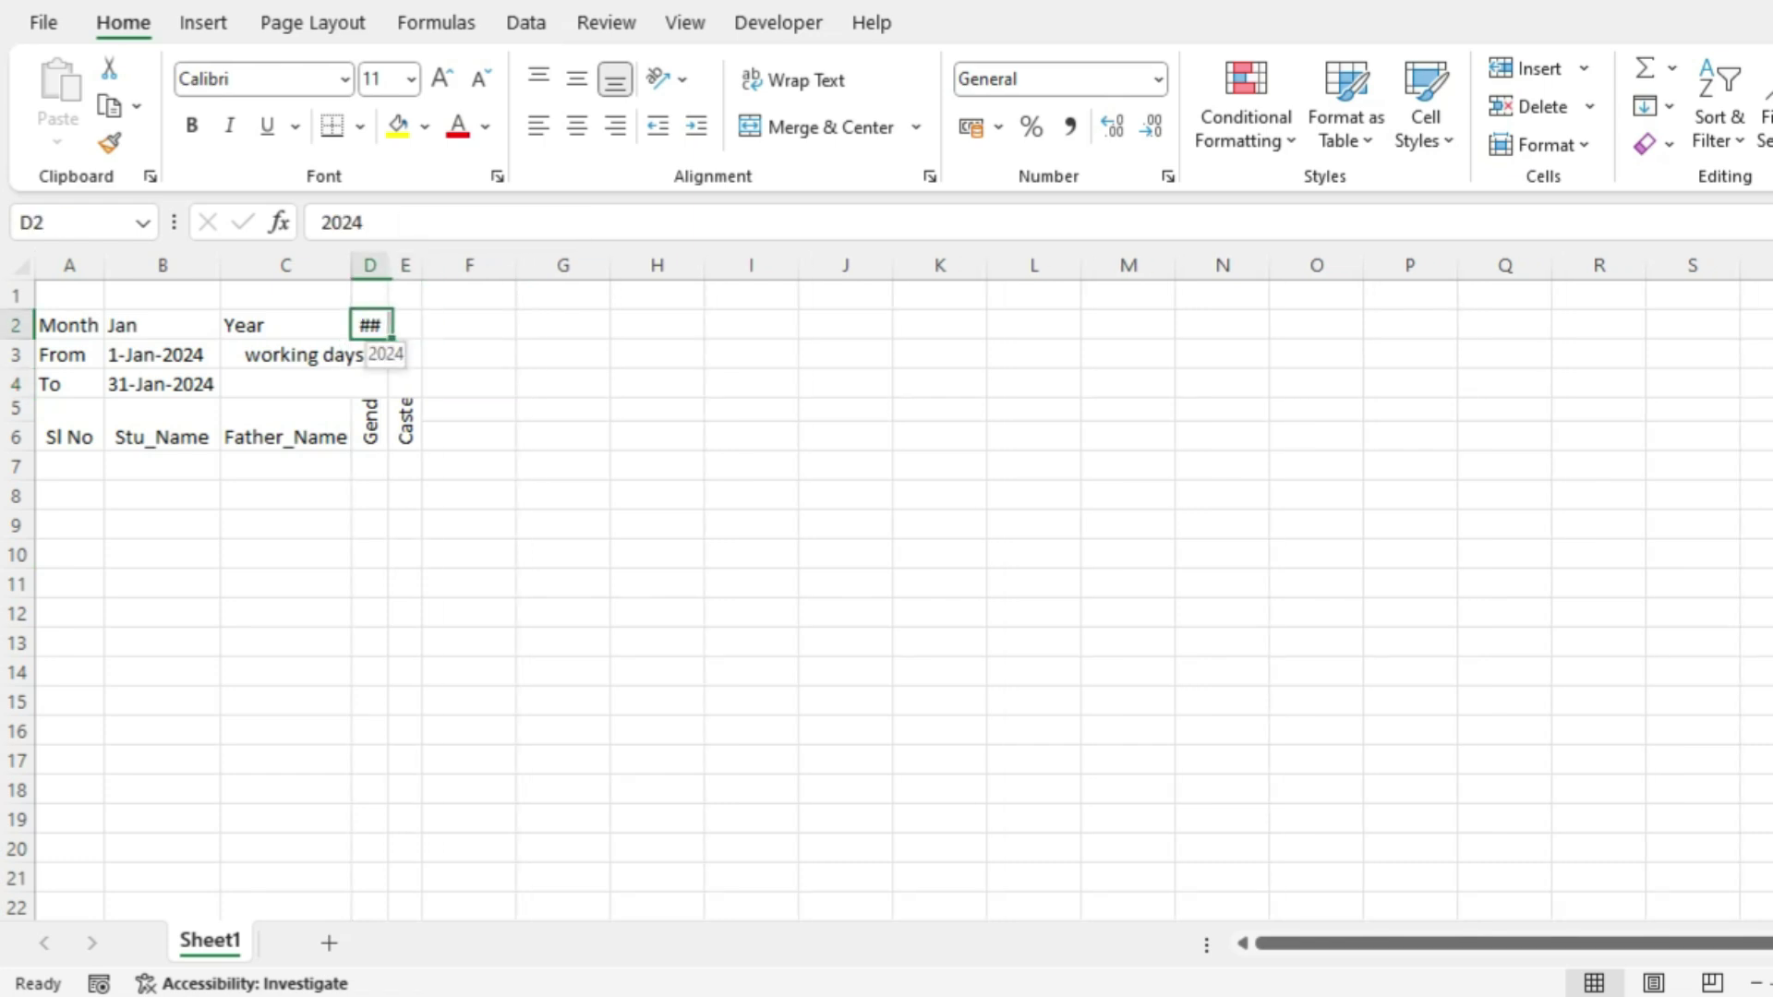
left_click(816, 127)
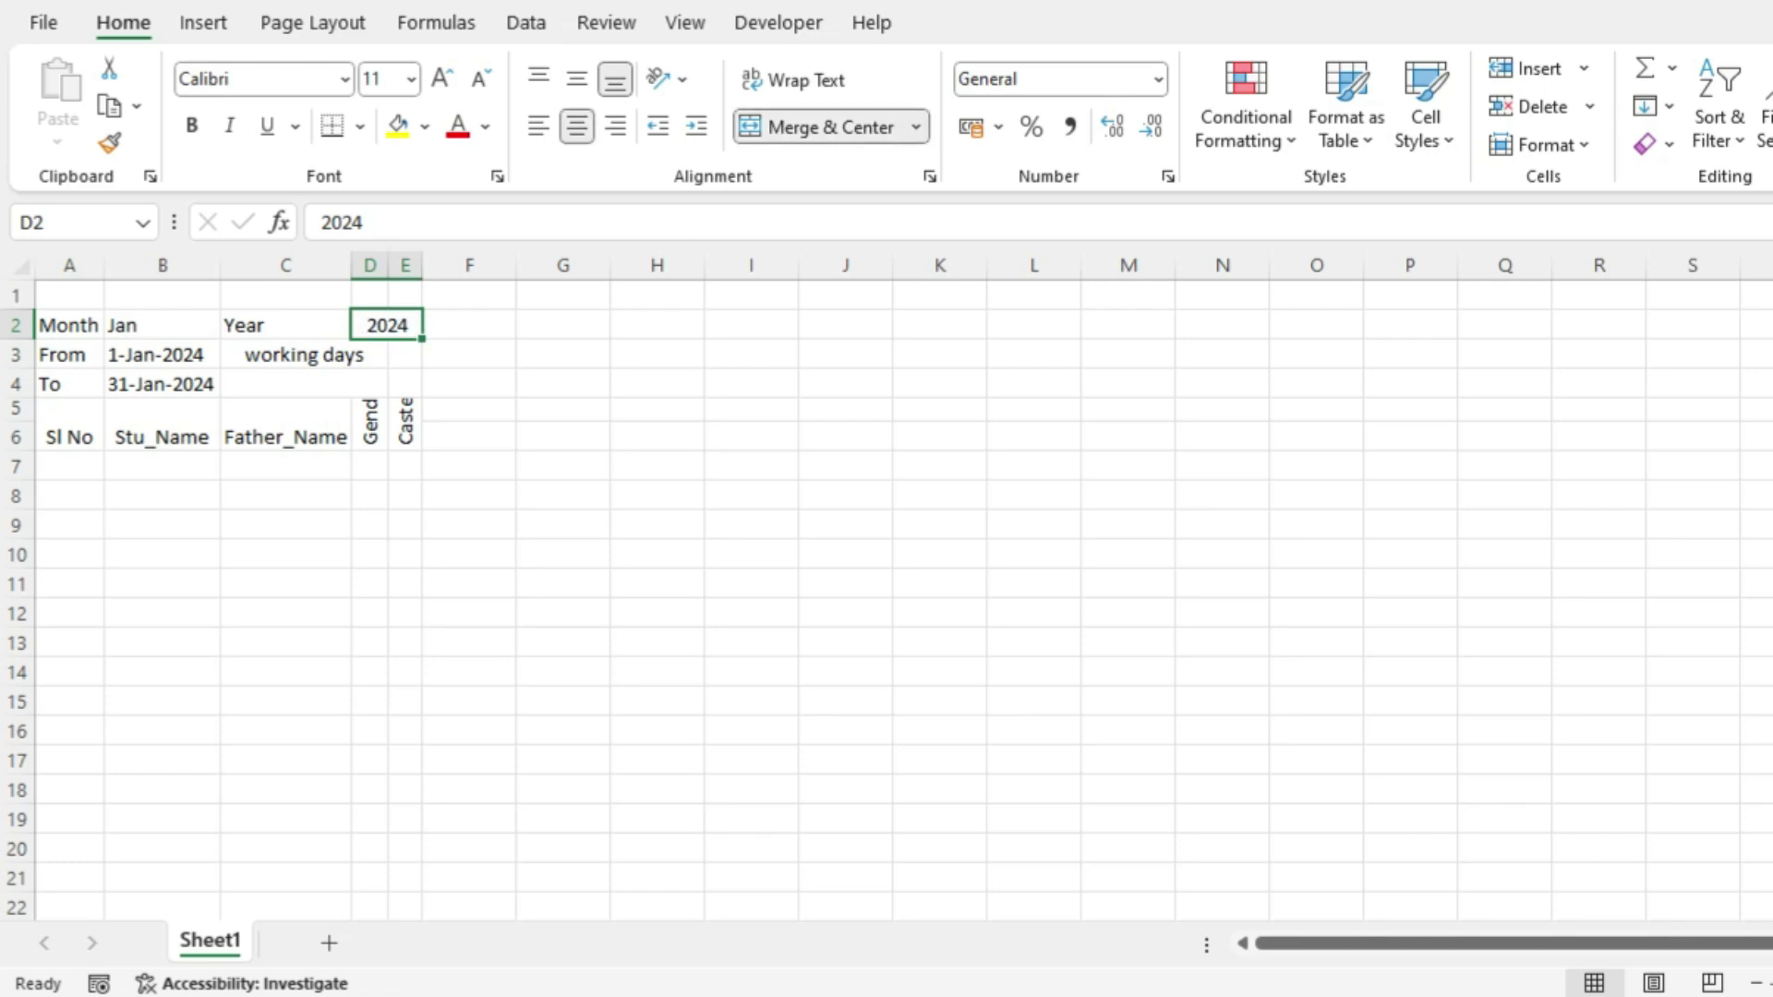
left_click(562, 466)
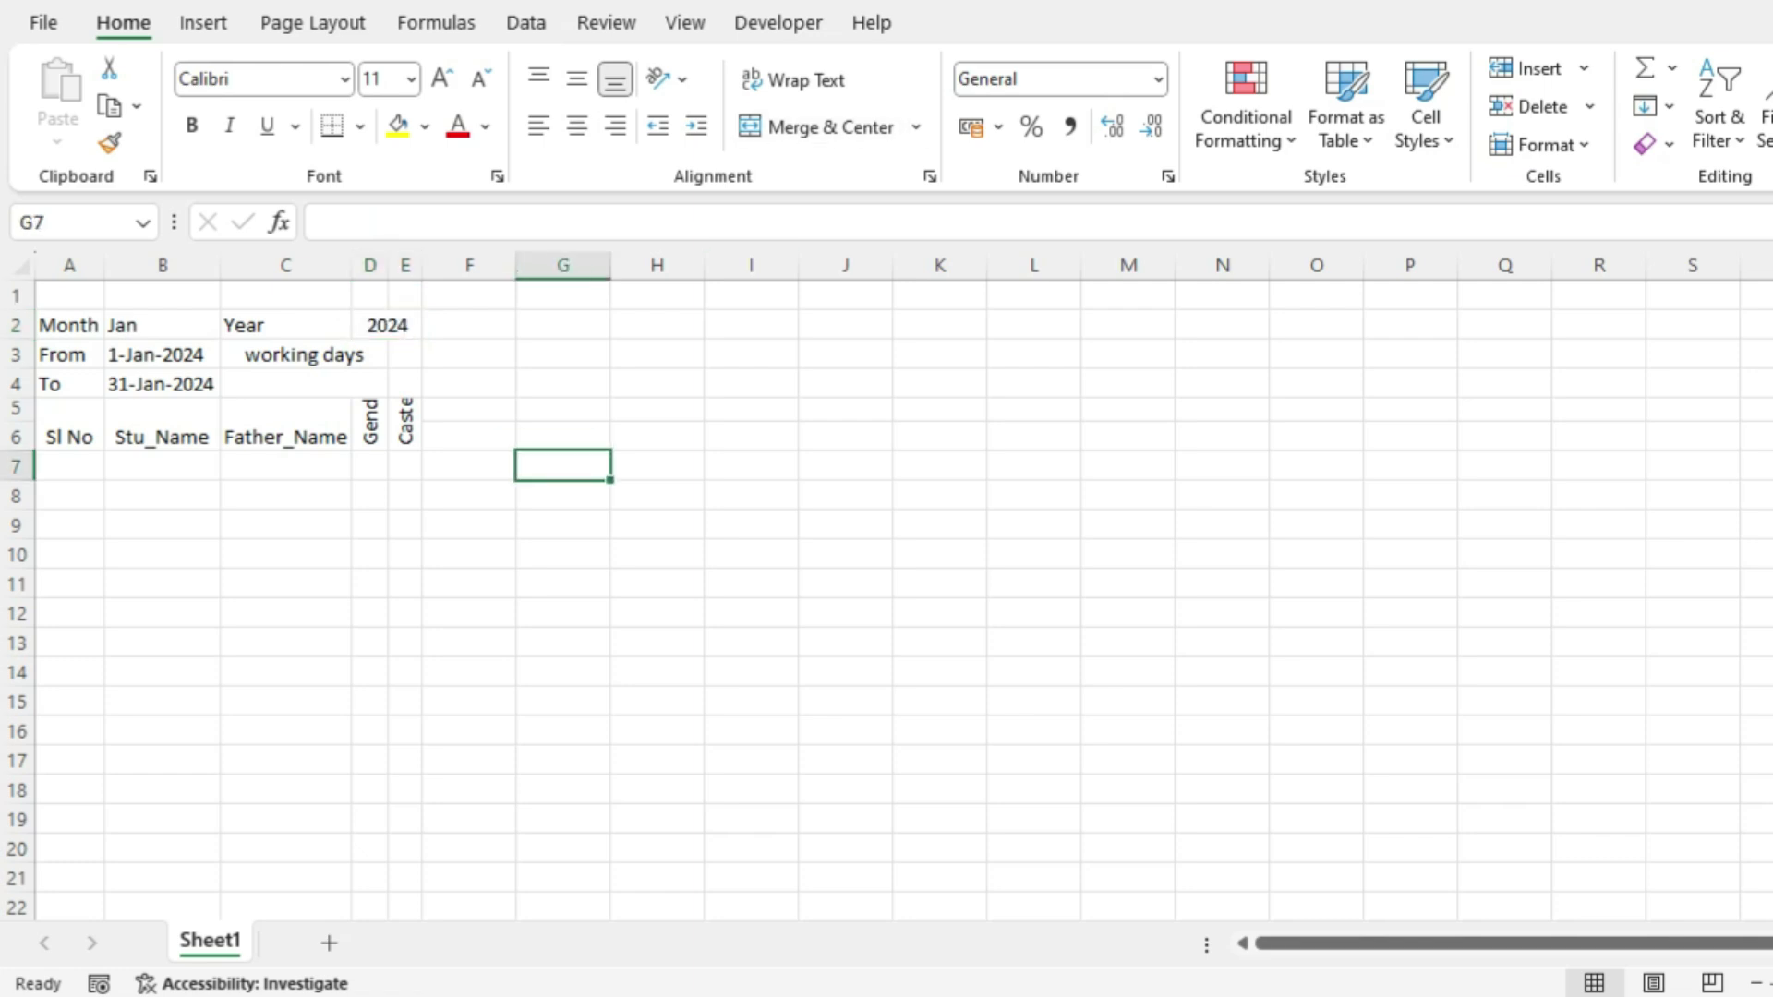
left_click(405, 554)
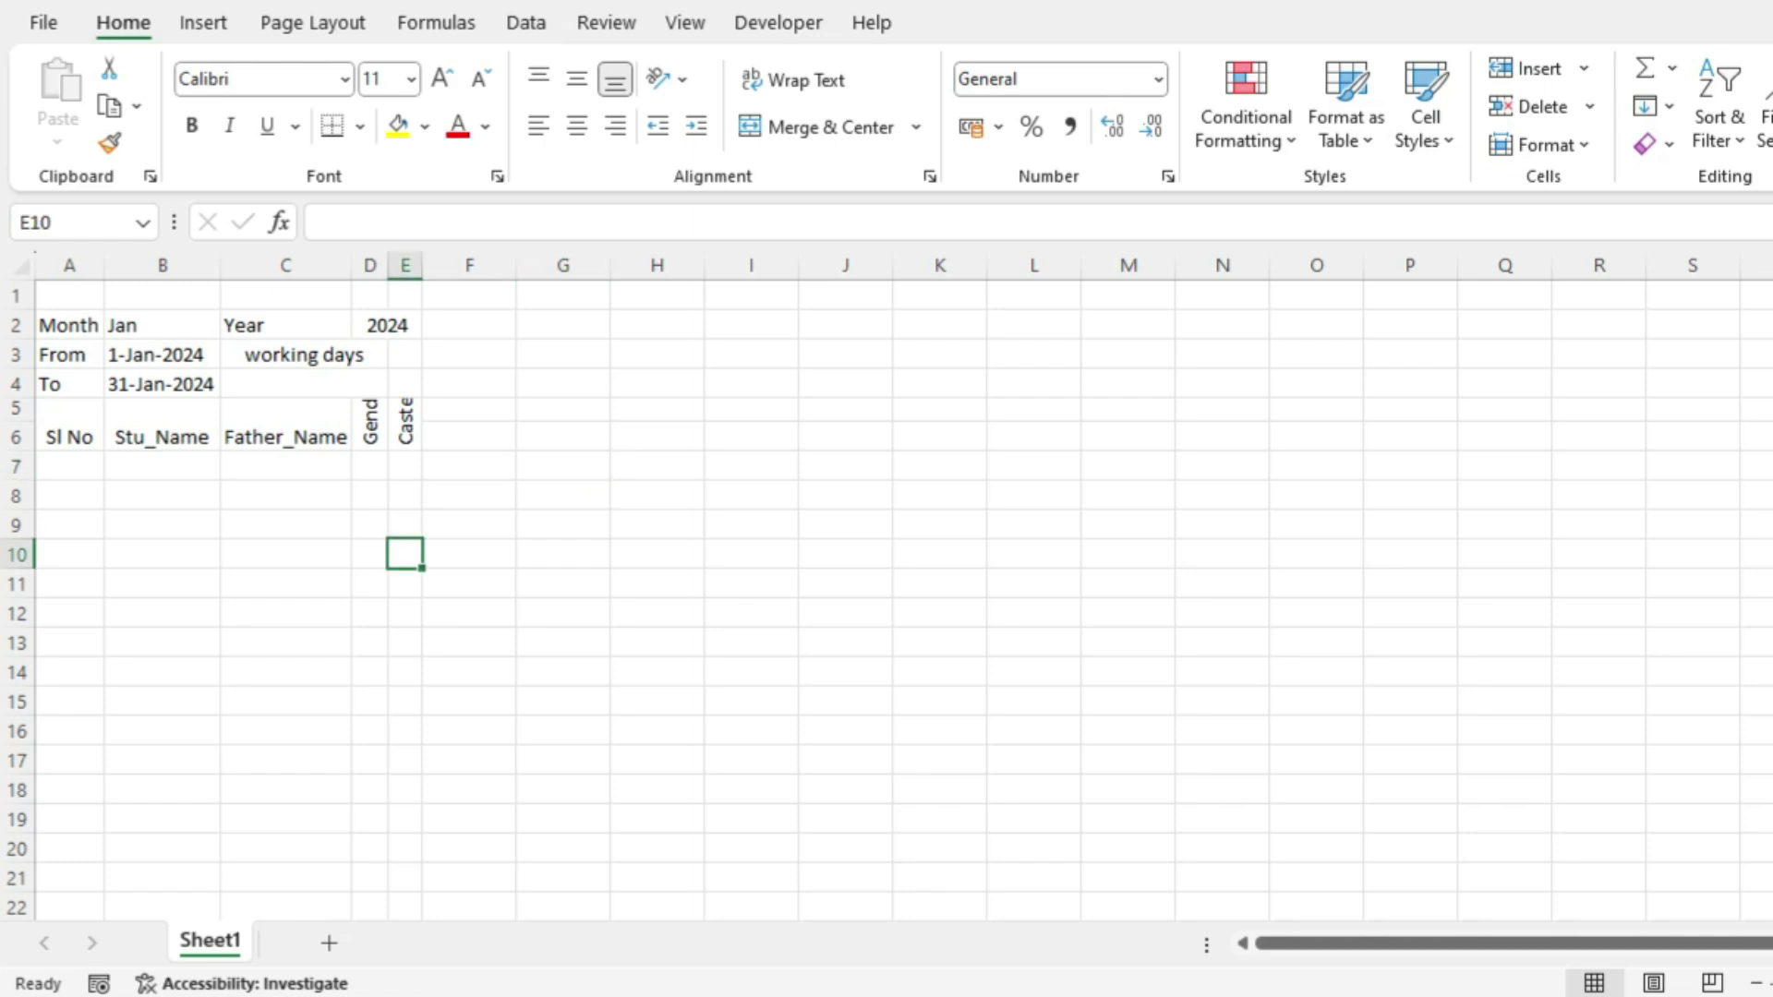
left_click_drag(16, 422, 16, 448)
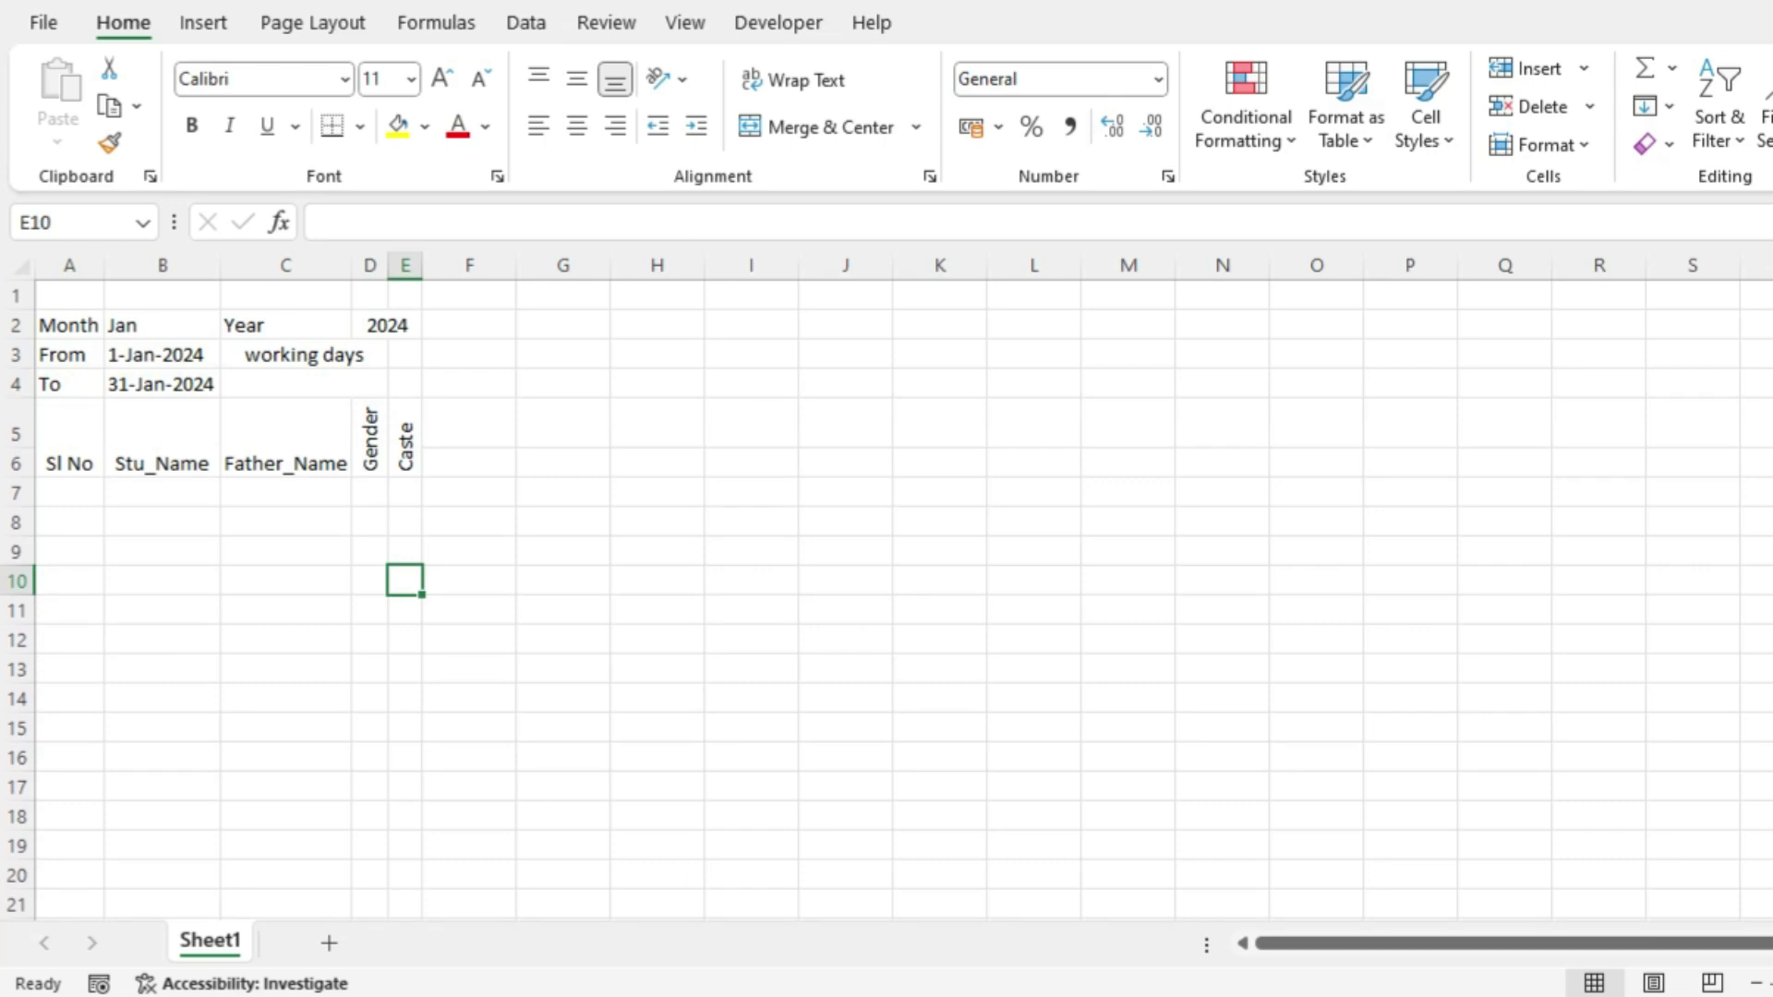
left_click(562, 492)
Step: Enter =B3 in F6 to show 1-Jan-2024 and autofit column F
left_click(469, 423)
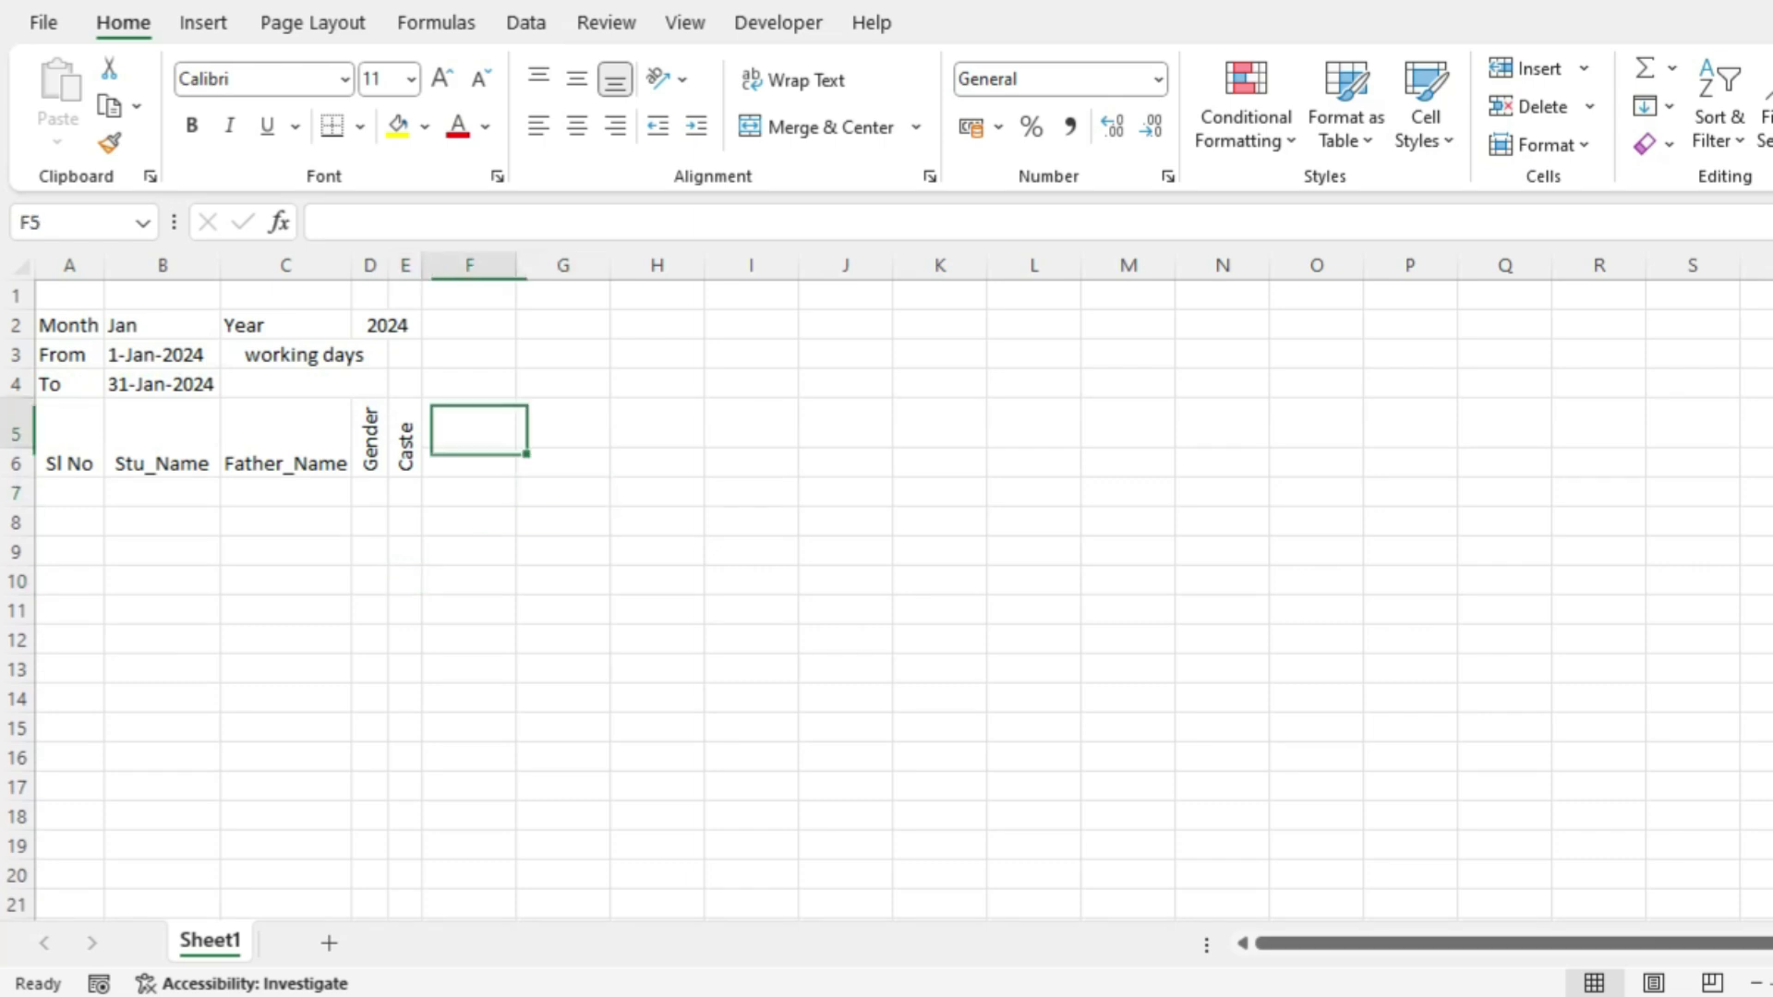
left_click(469, 463)
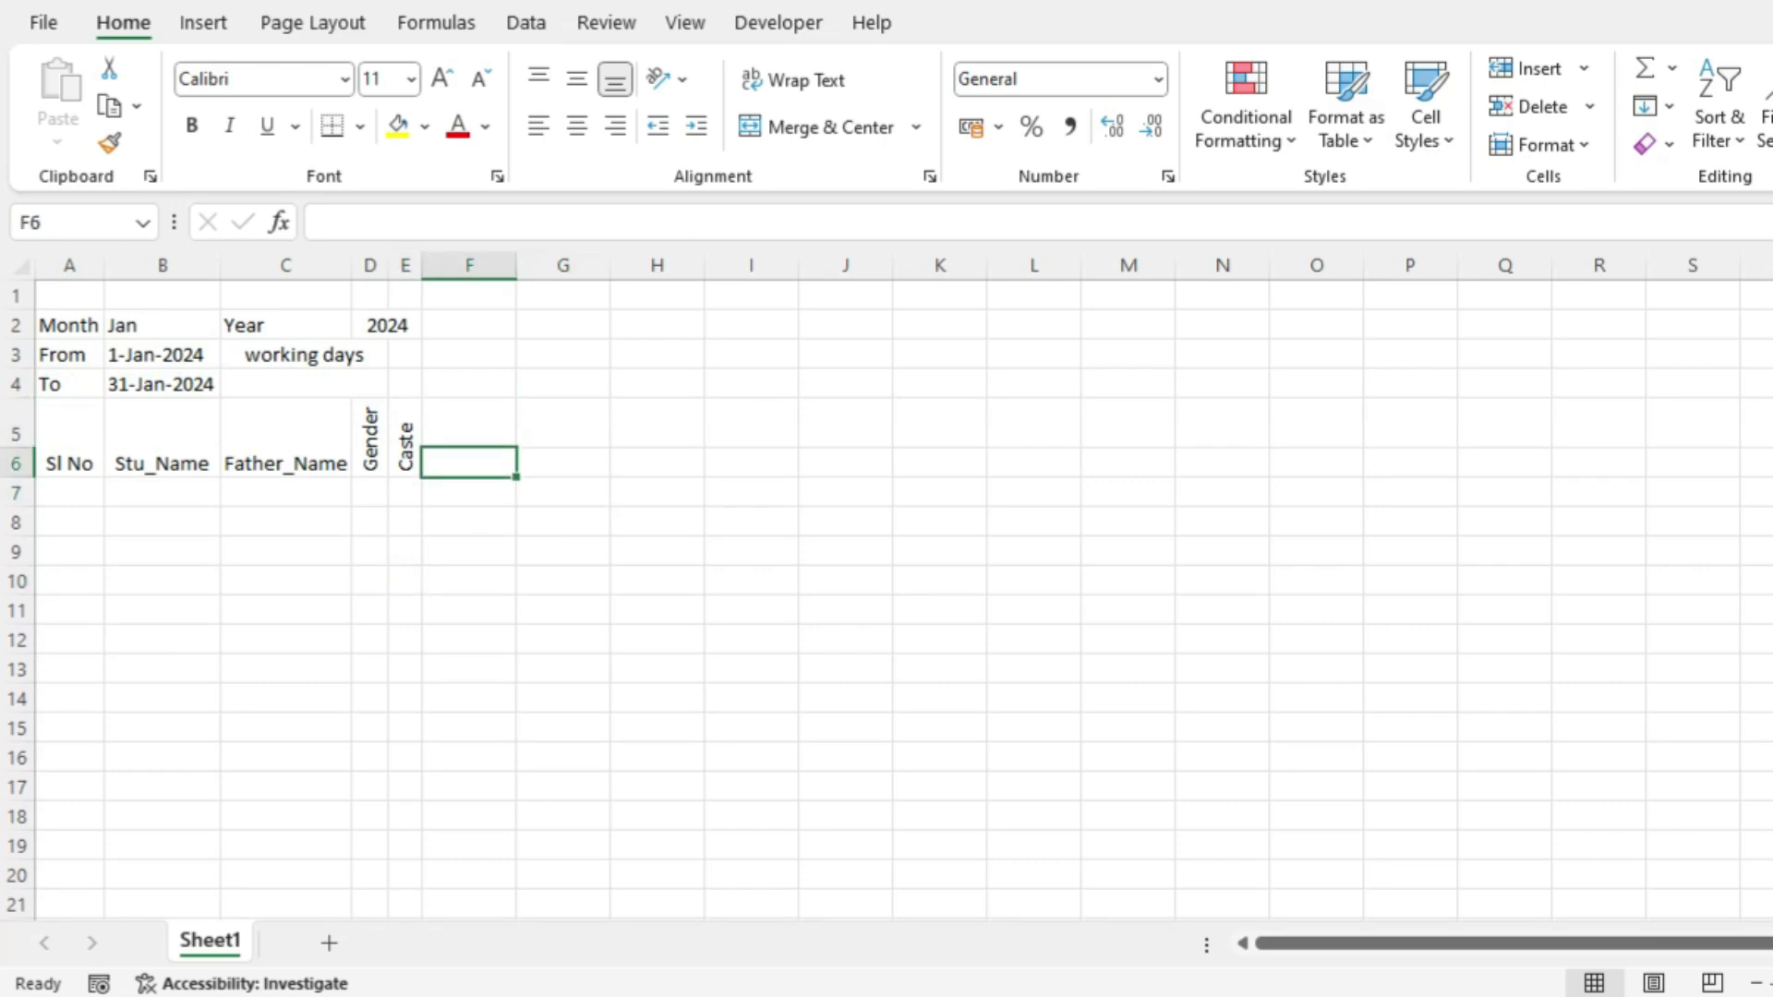
type("=")
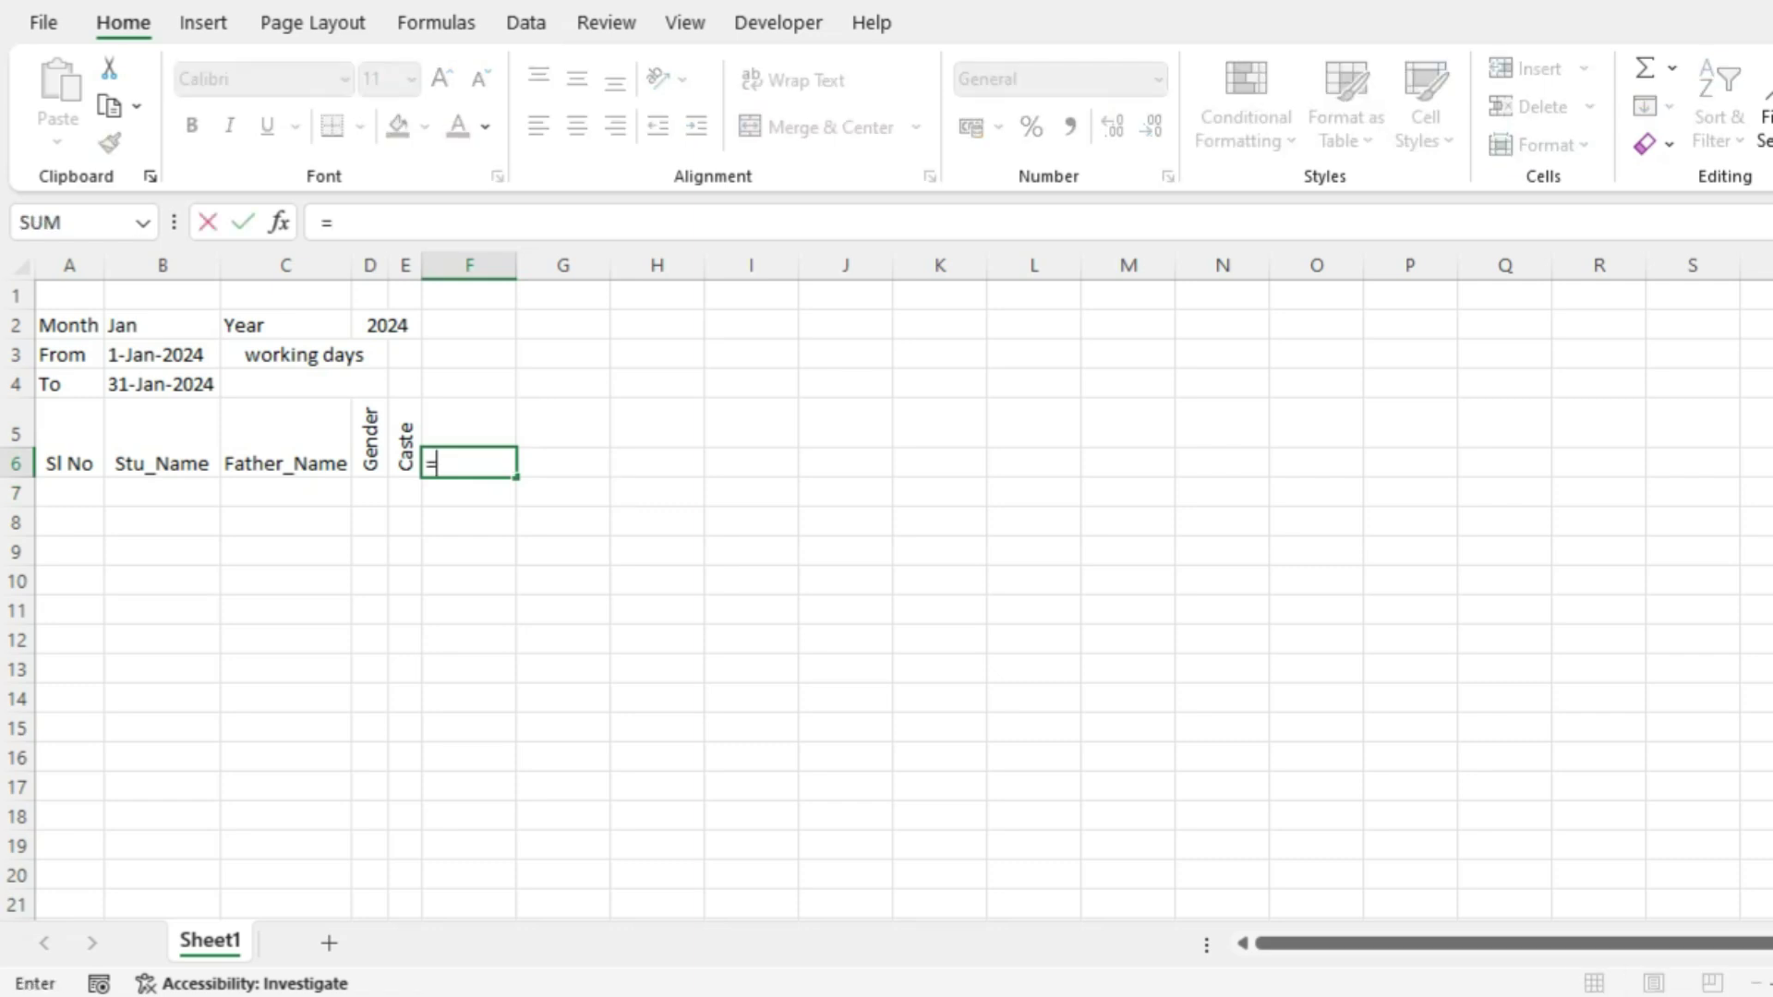
left_click(155, 355)
key("Return")
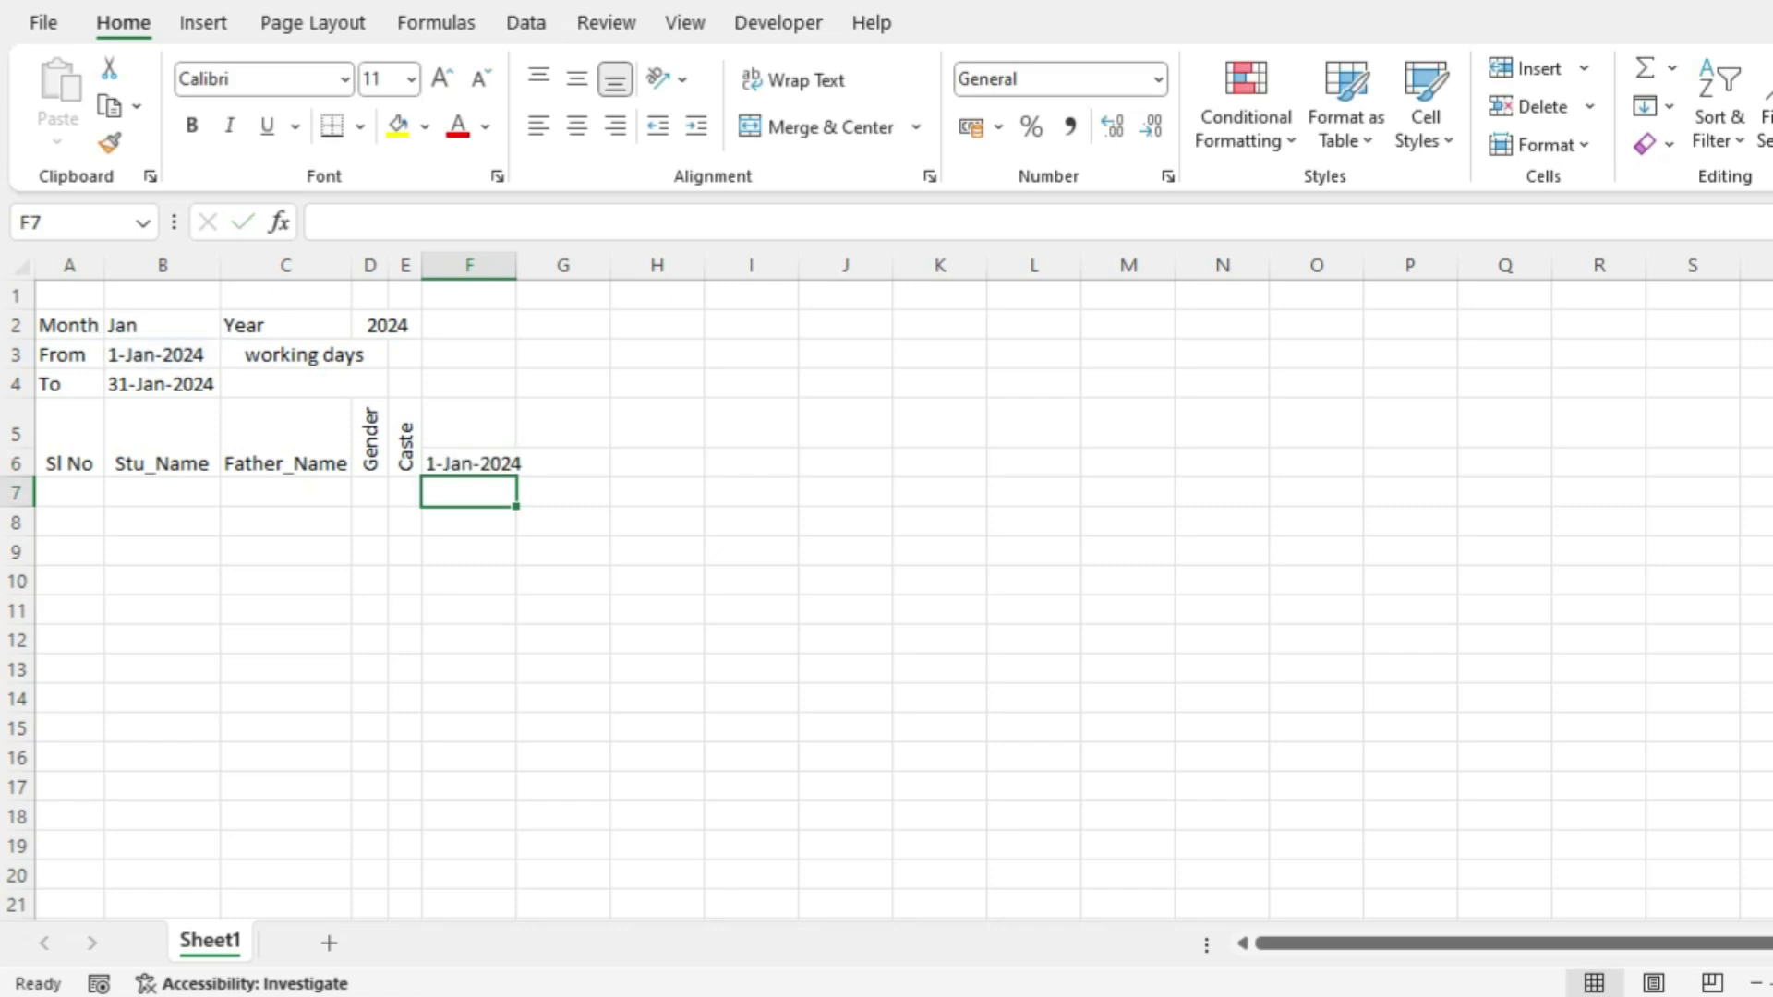
double_click(515, 265)
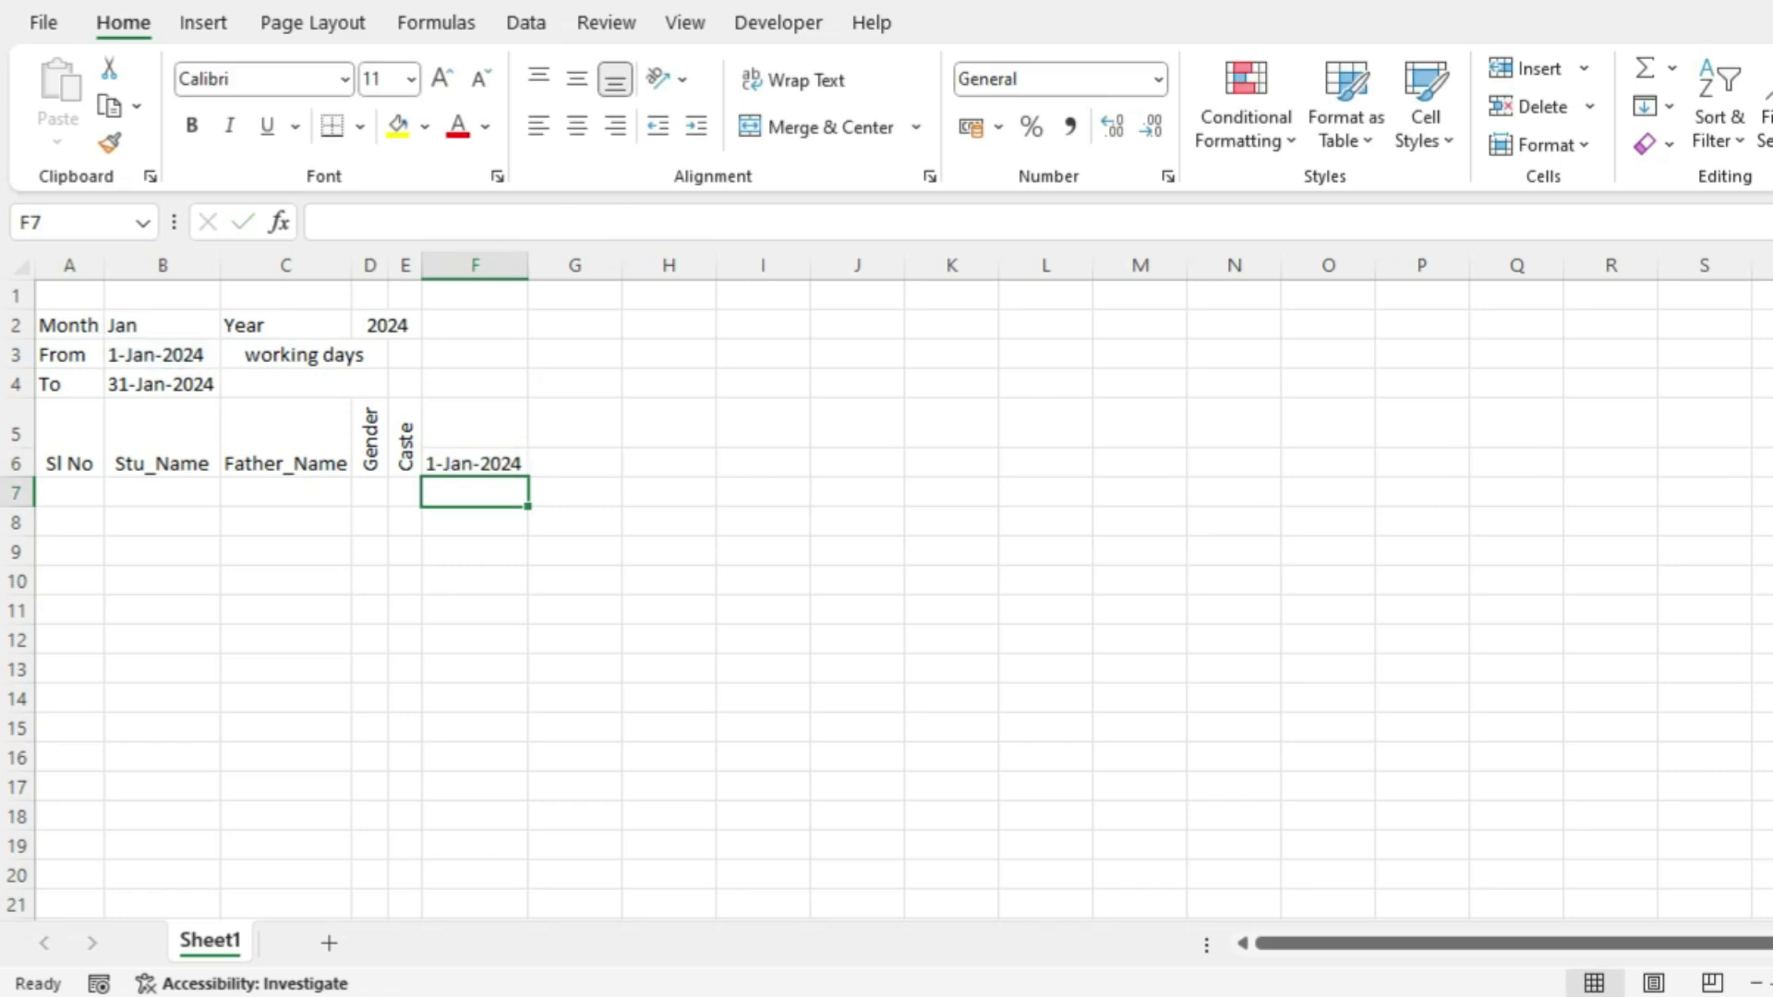
left_click(469, 265)
Step: Enter =F6 in G6 so it repeats the start date
left_click(574, 463)
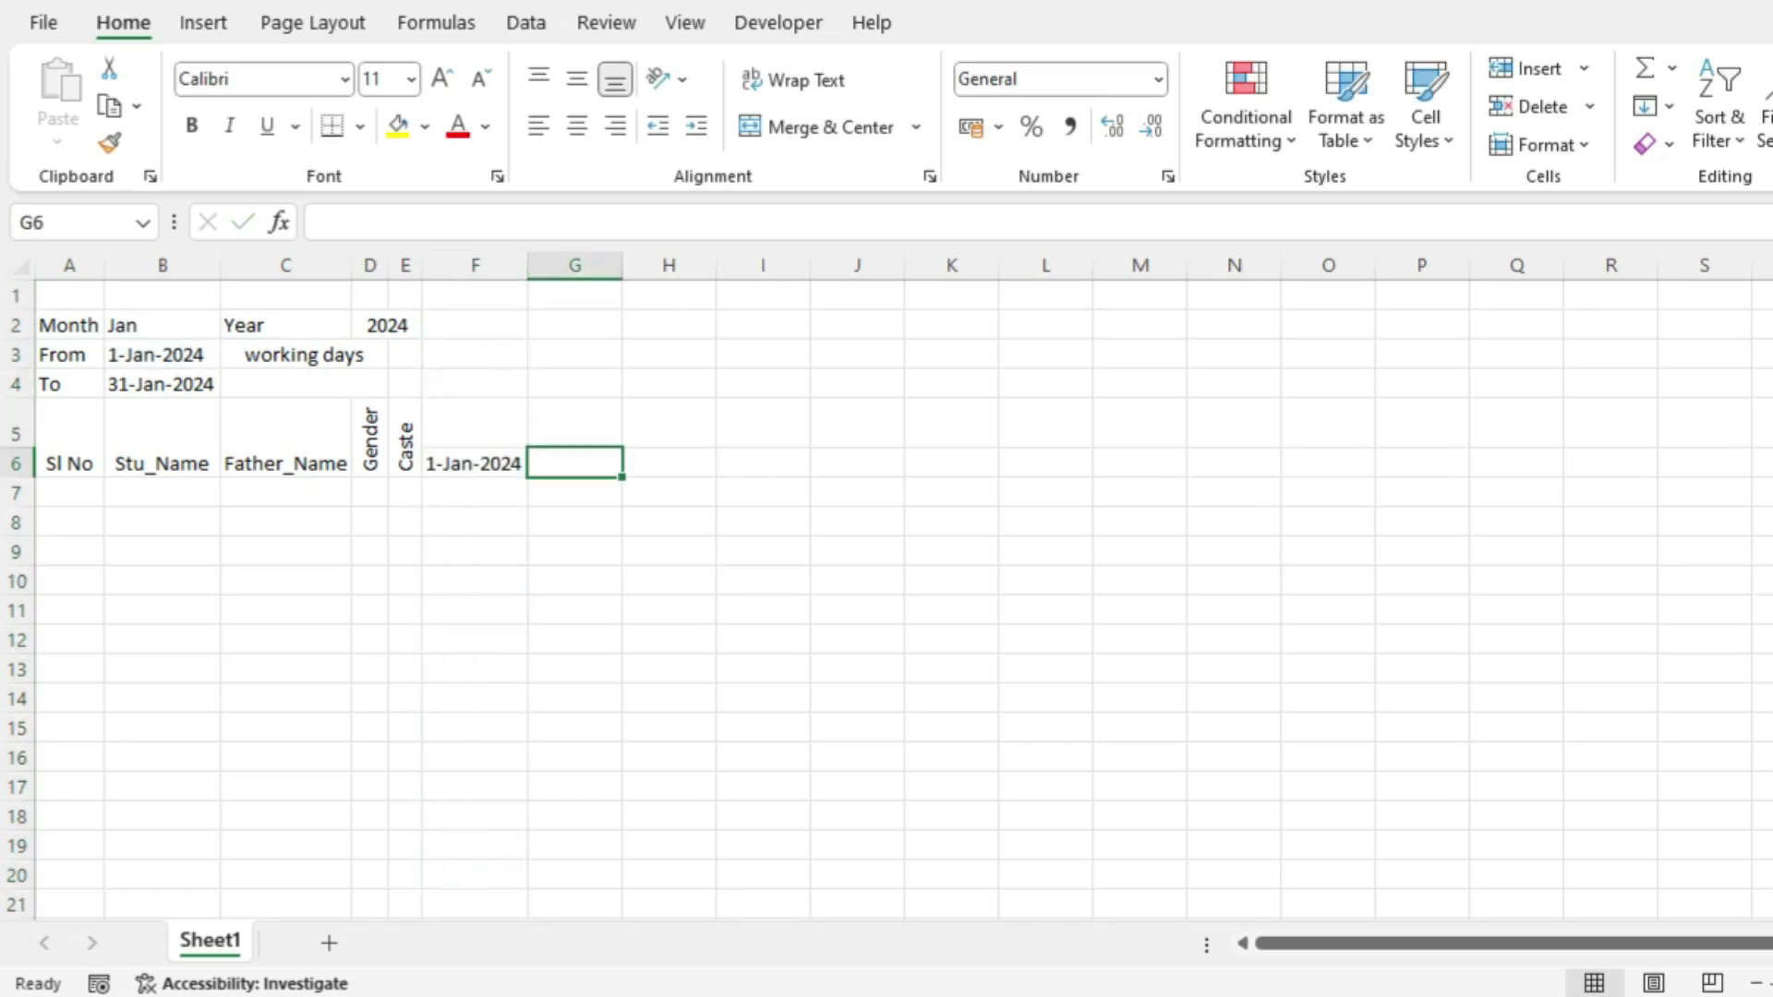
type("=")
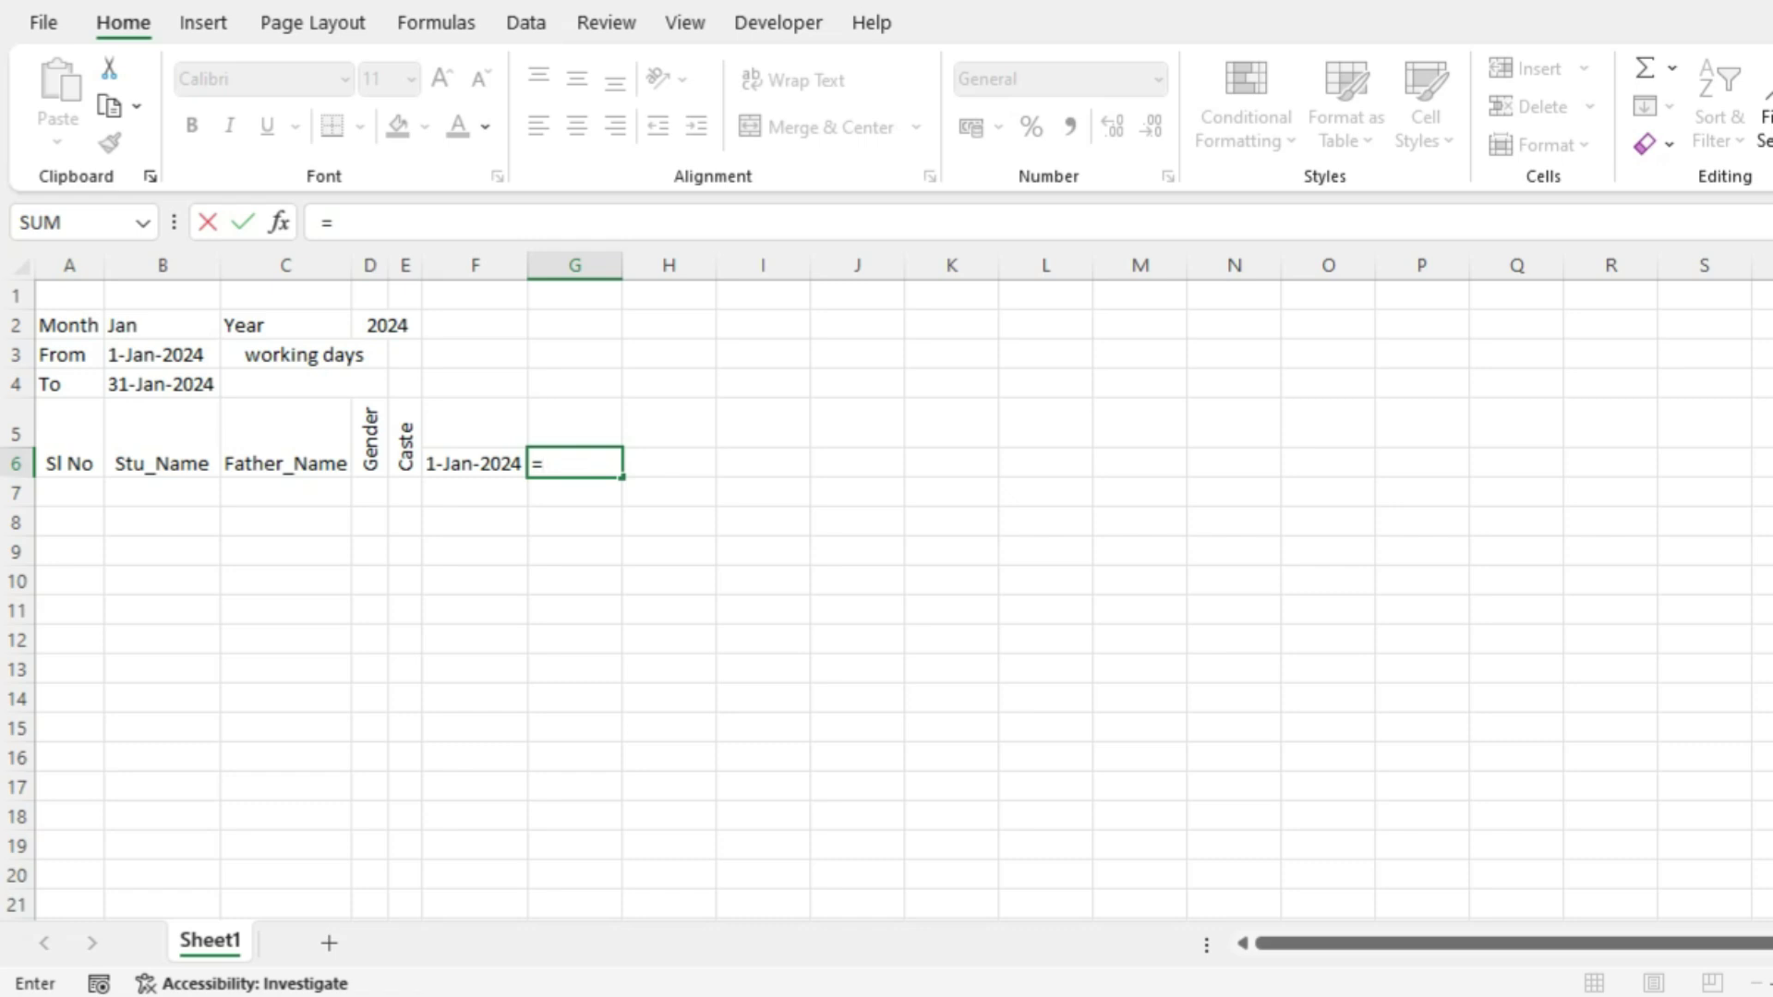
left_click(475, 464)
key("Return")
left_click(575, 464)
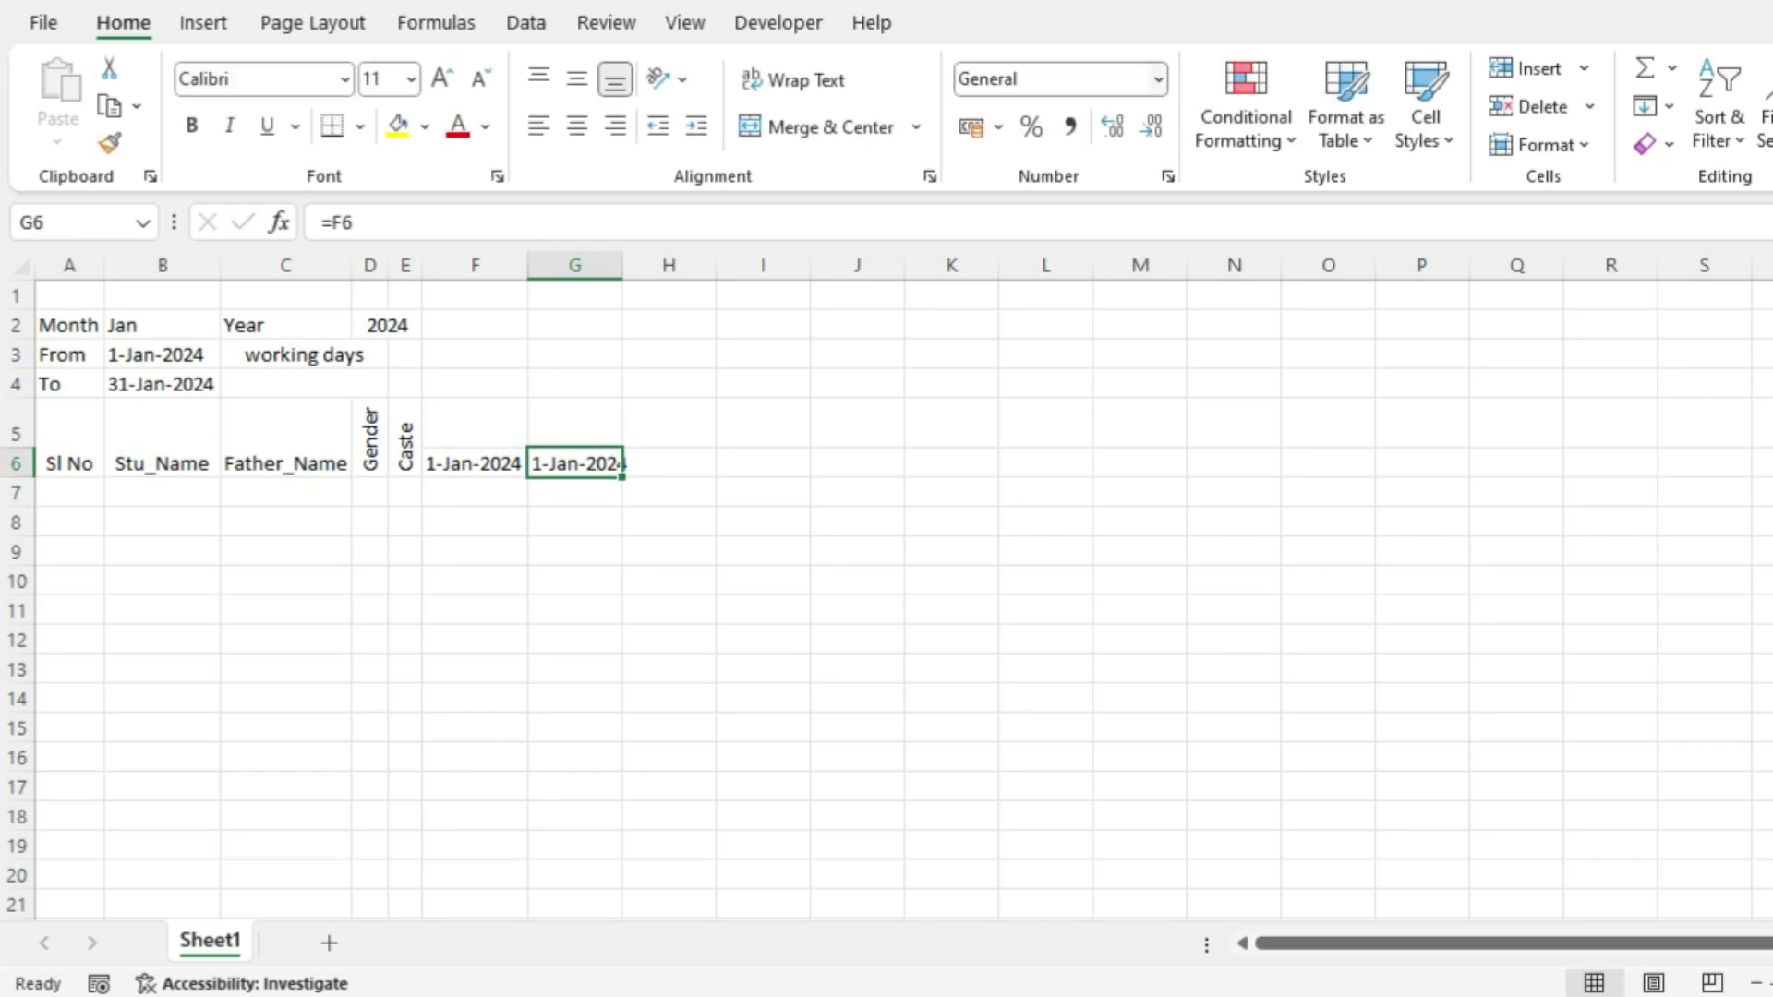
Step: Apply the custom dd-mmm-yyyy date format so the dates show 01-Jan-2024
left_click(1158, 79)
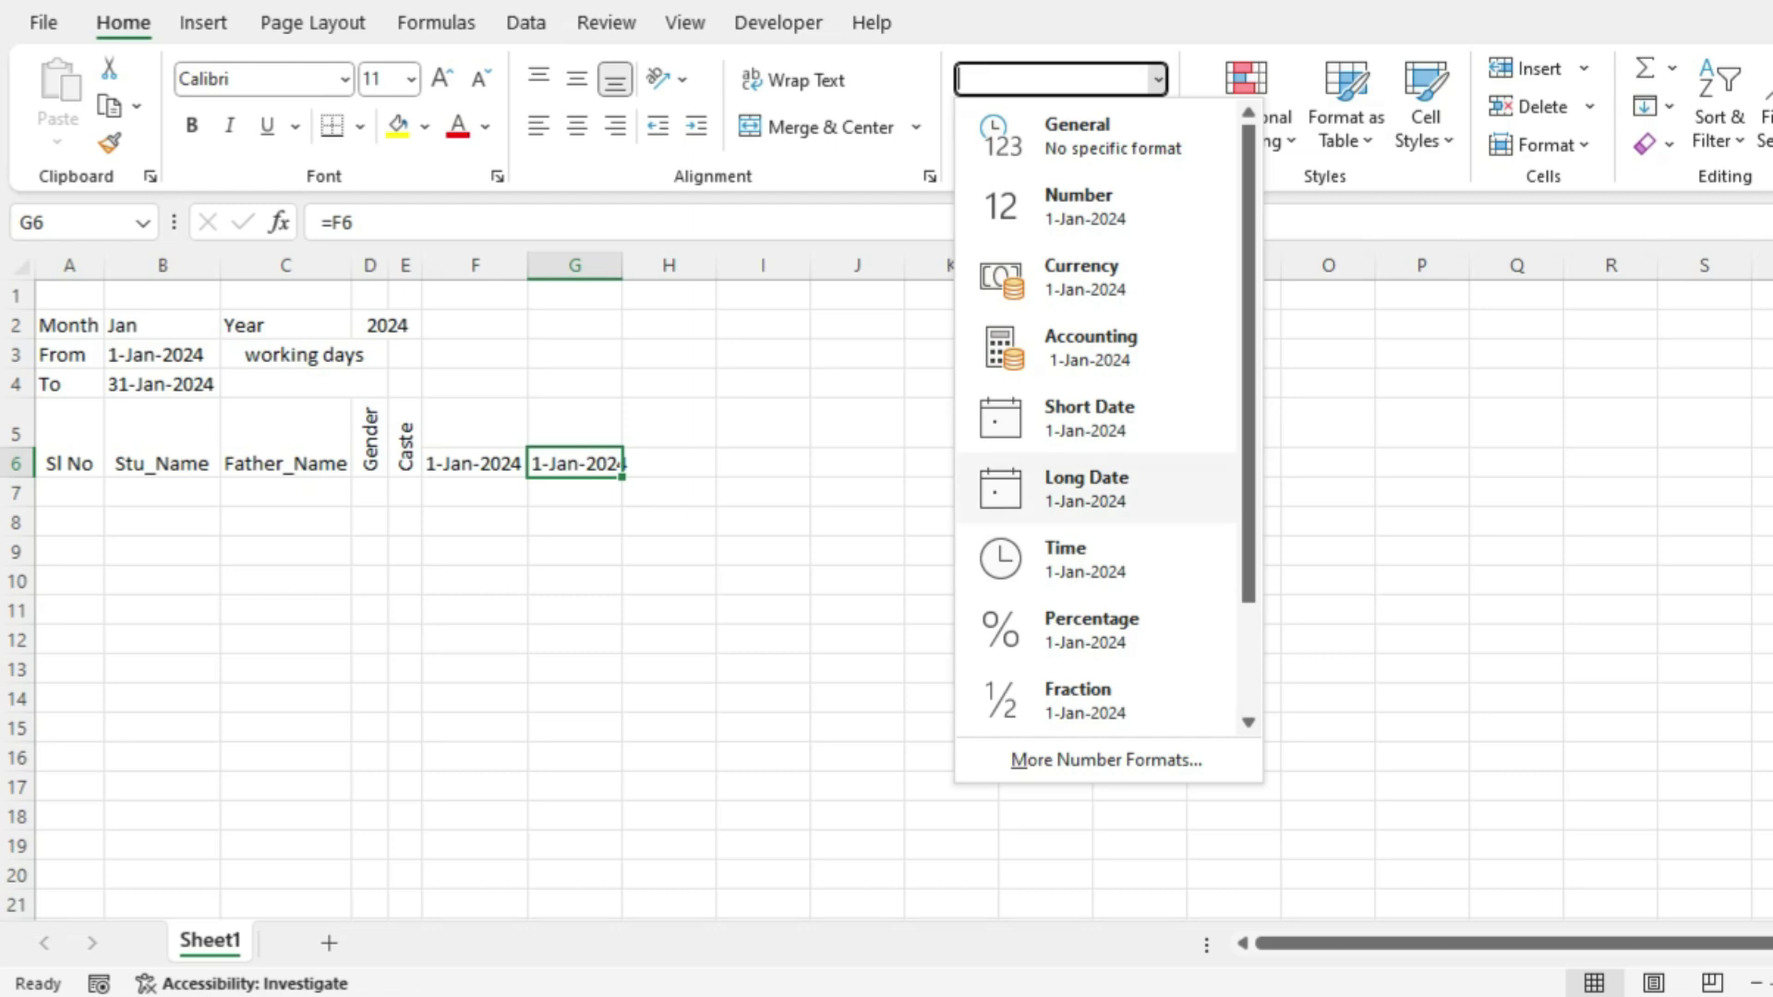
left_click_drag(1248, 369, 1248, 480)
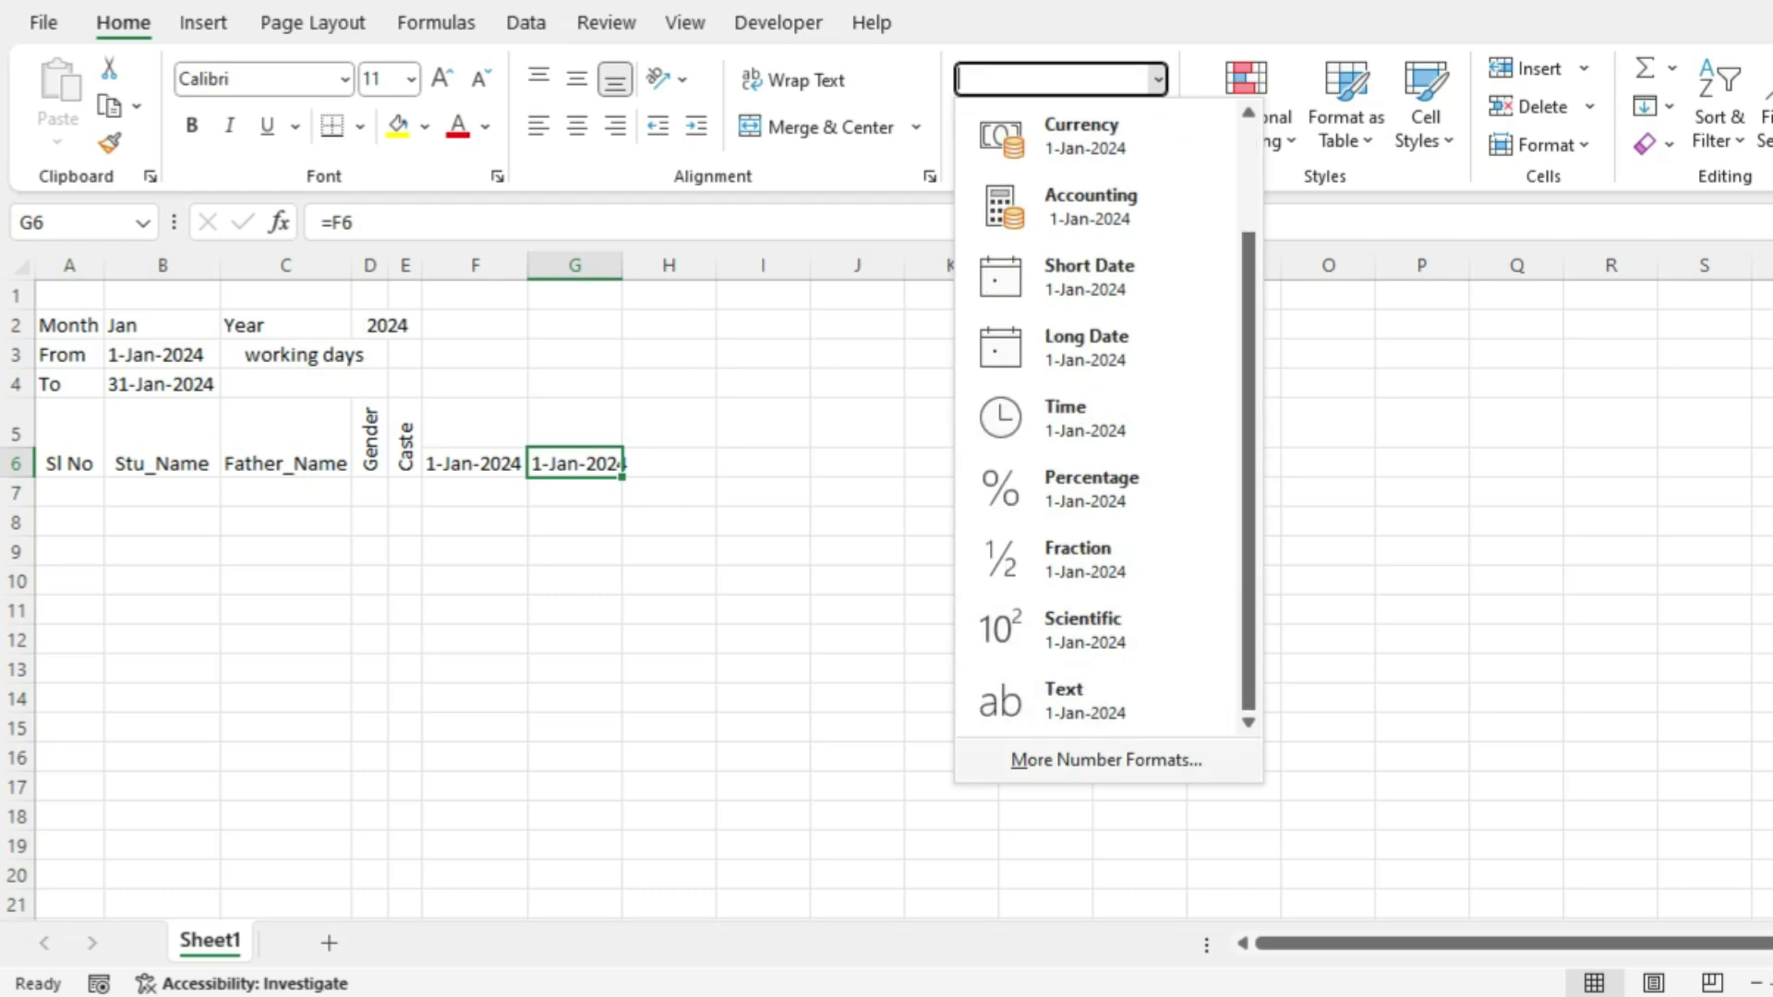
key("ctrl+1")
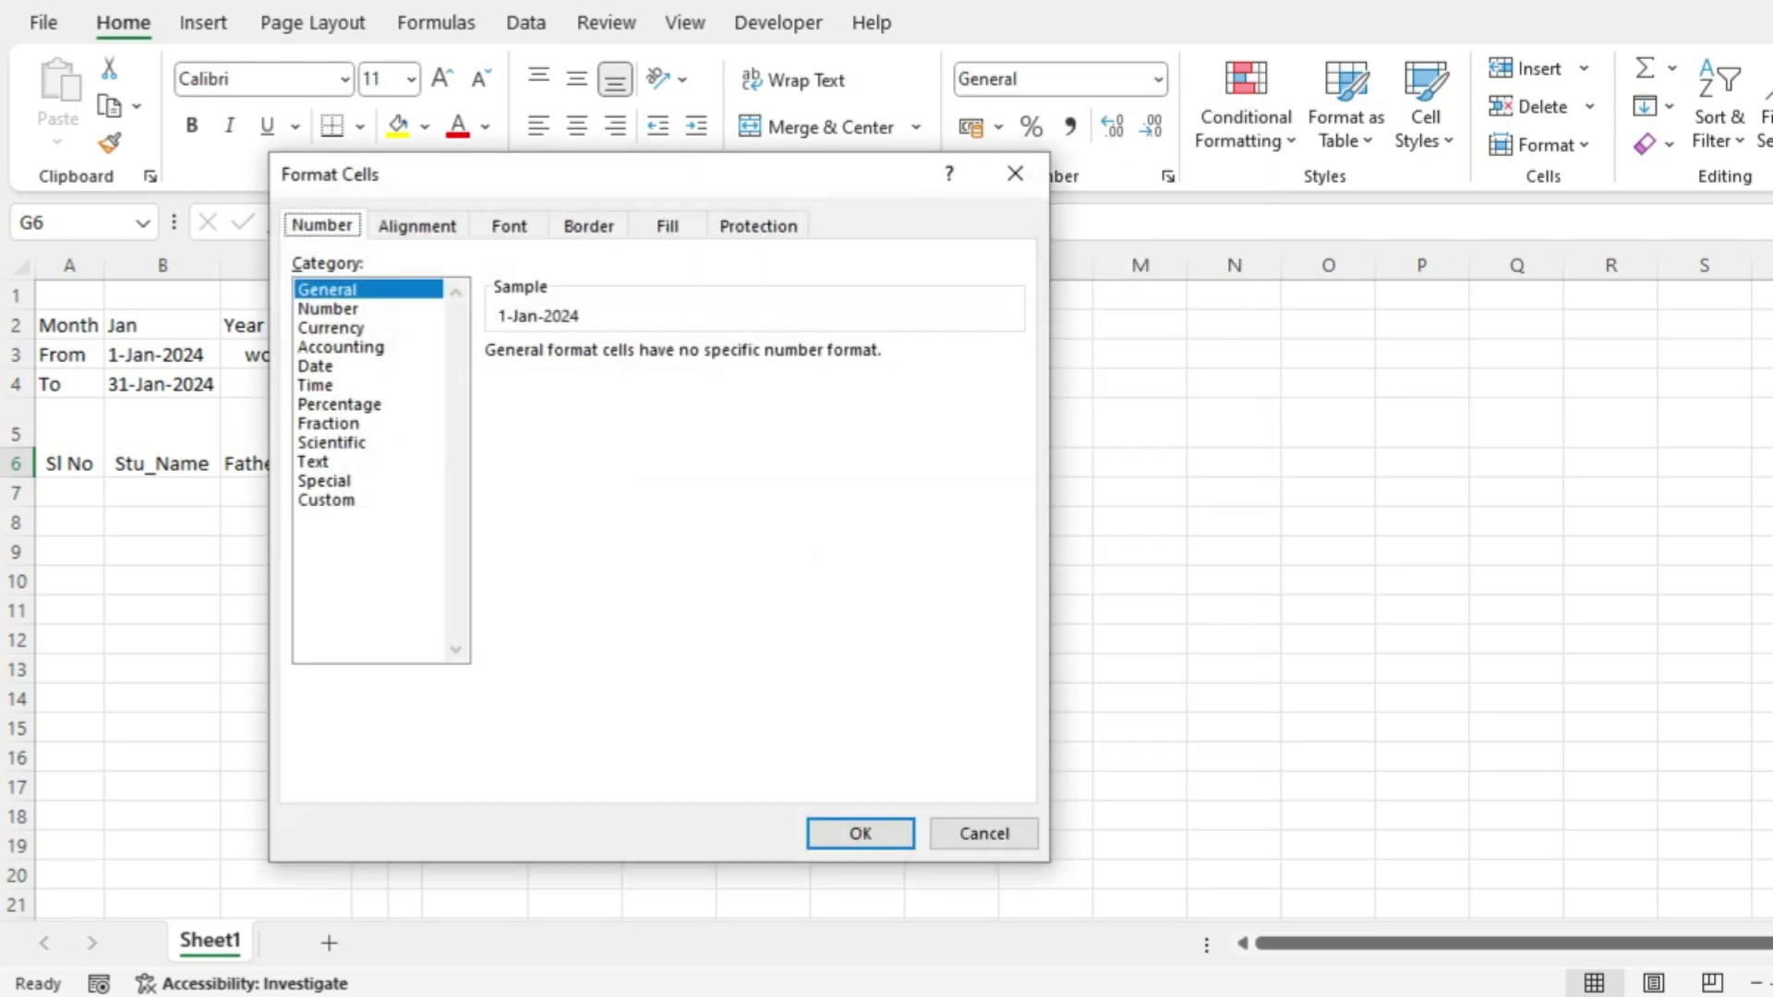
left_click(326, 499)
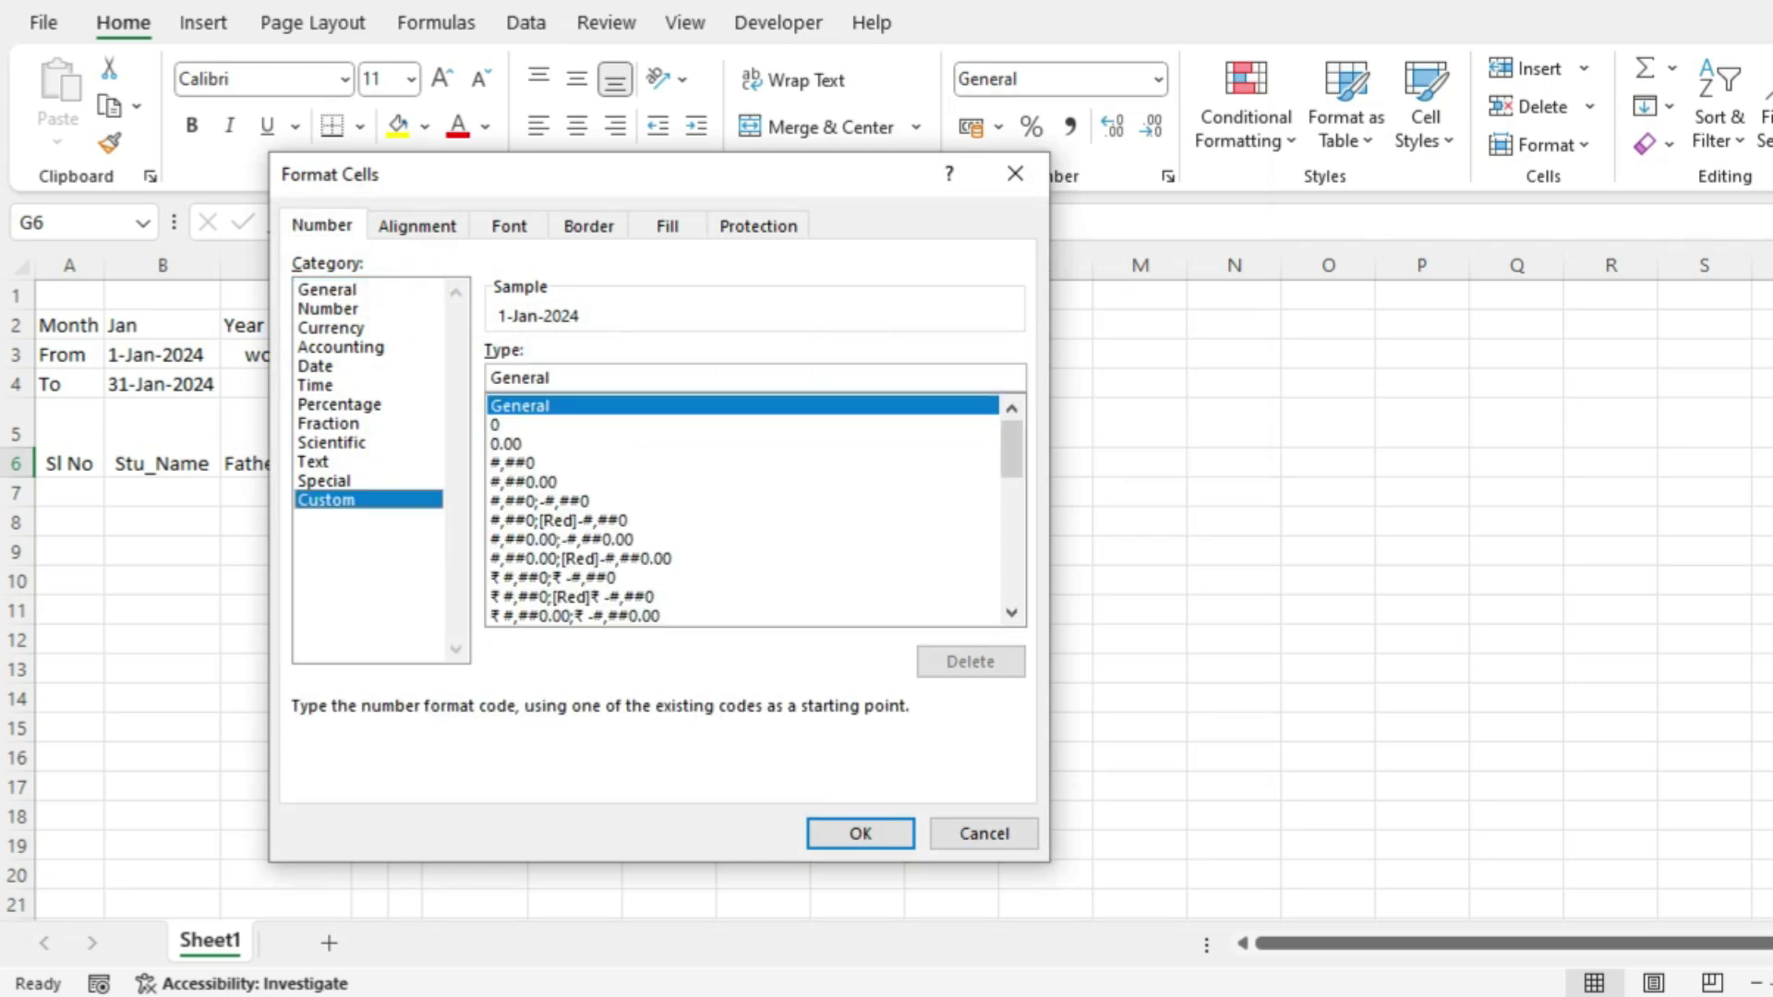
scroll(743, 508, "down", 9)
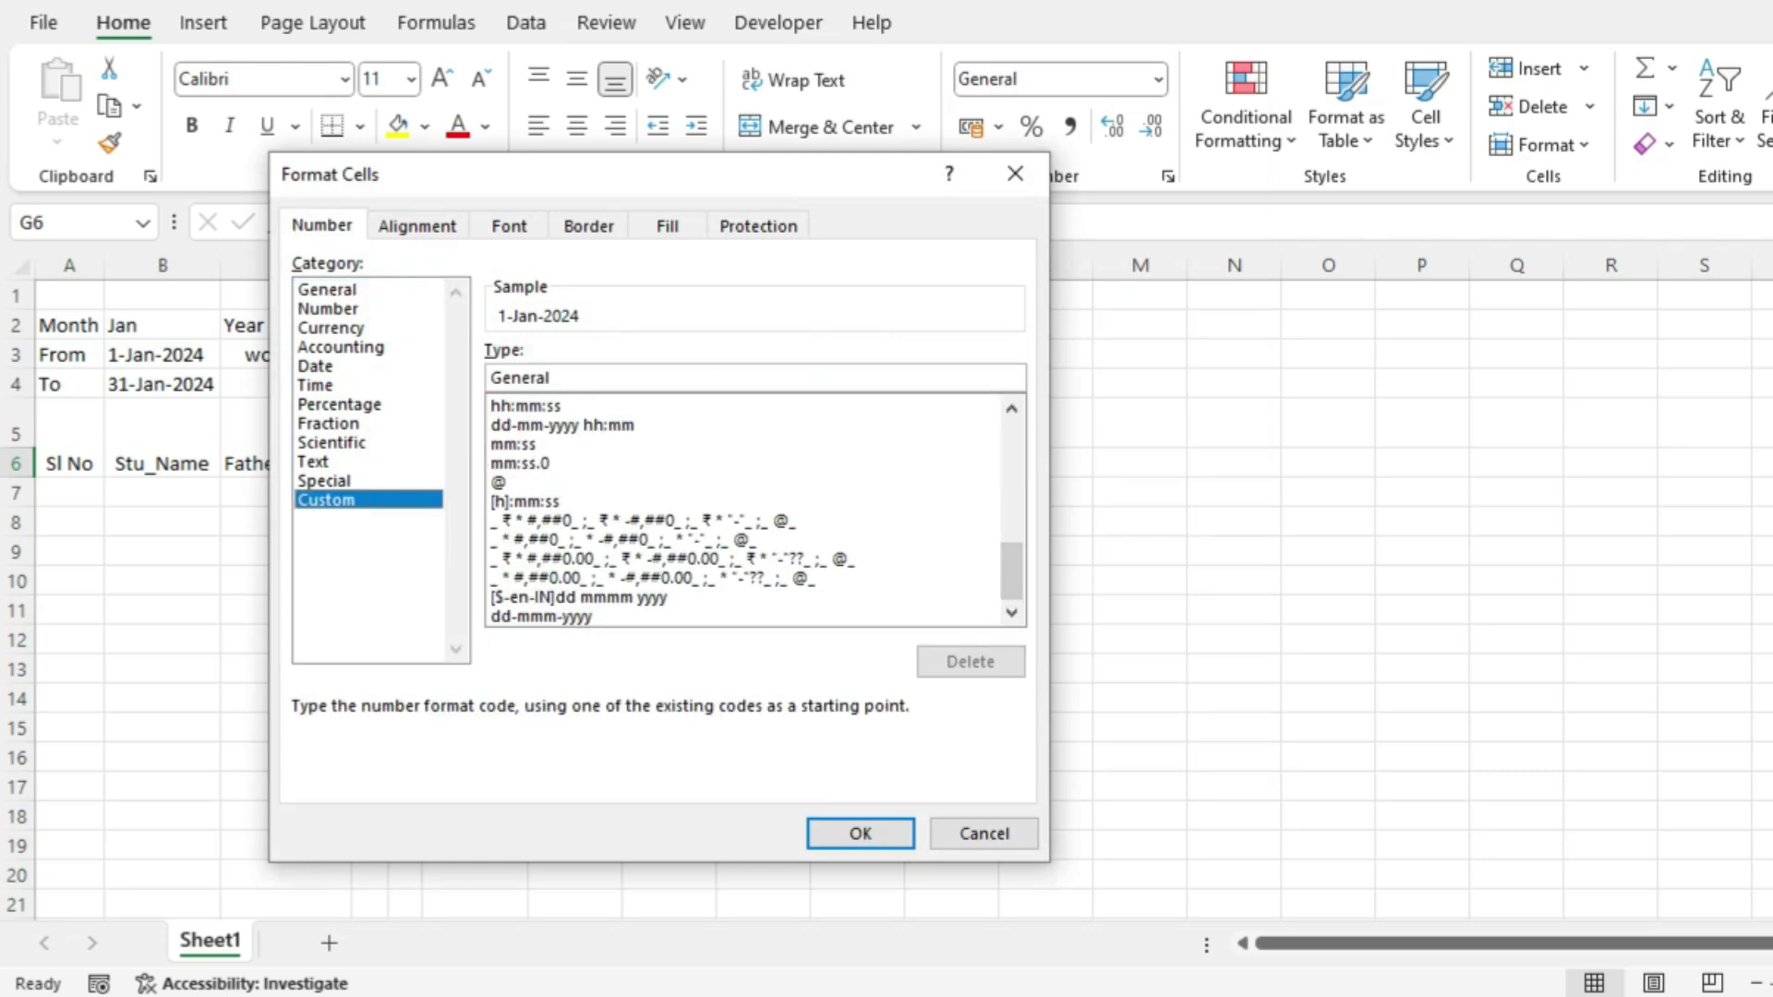
left_click(541, 616)
left_click_drag(593, 378, 511, 377)
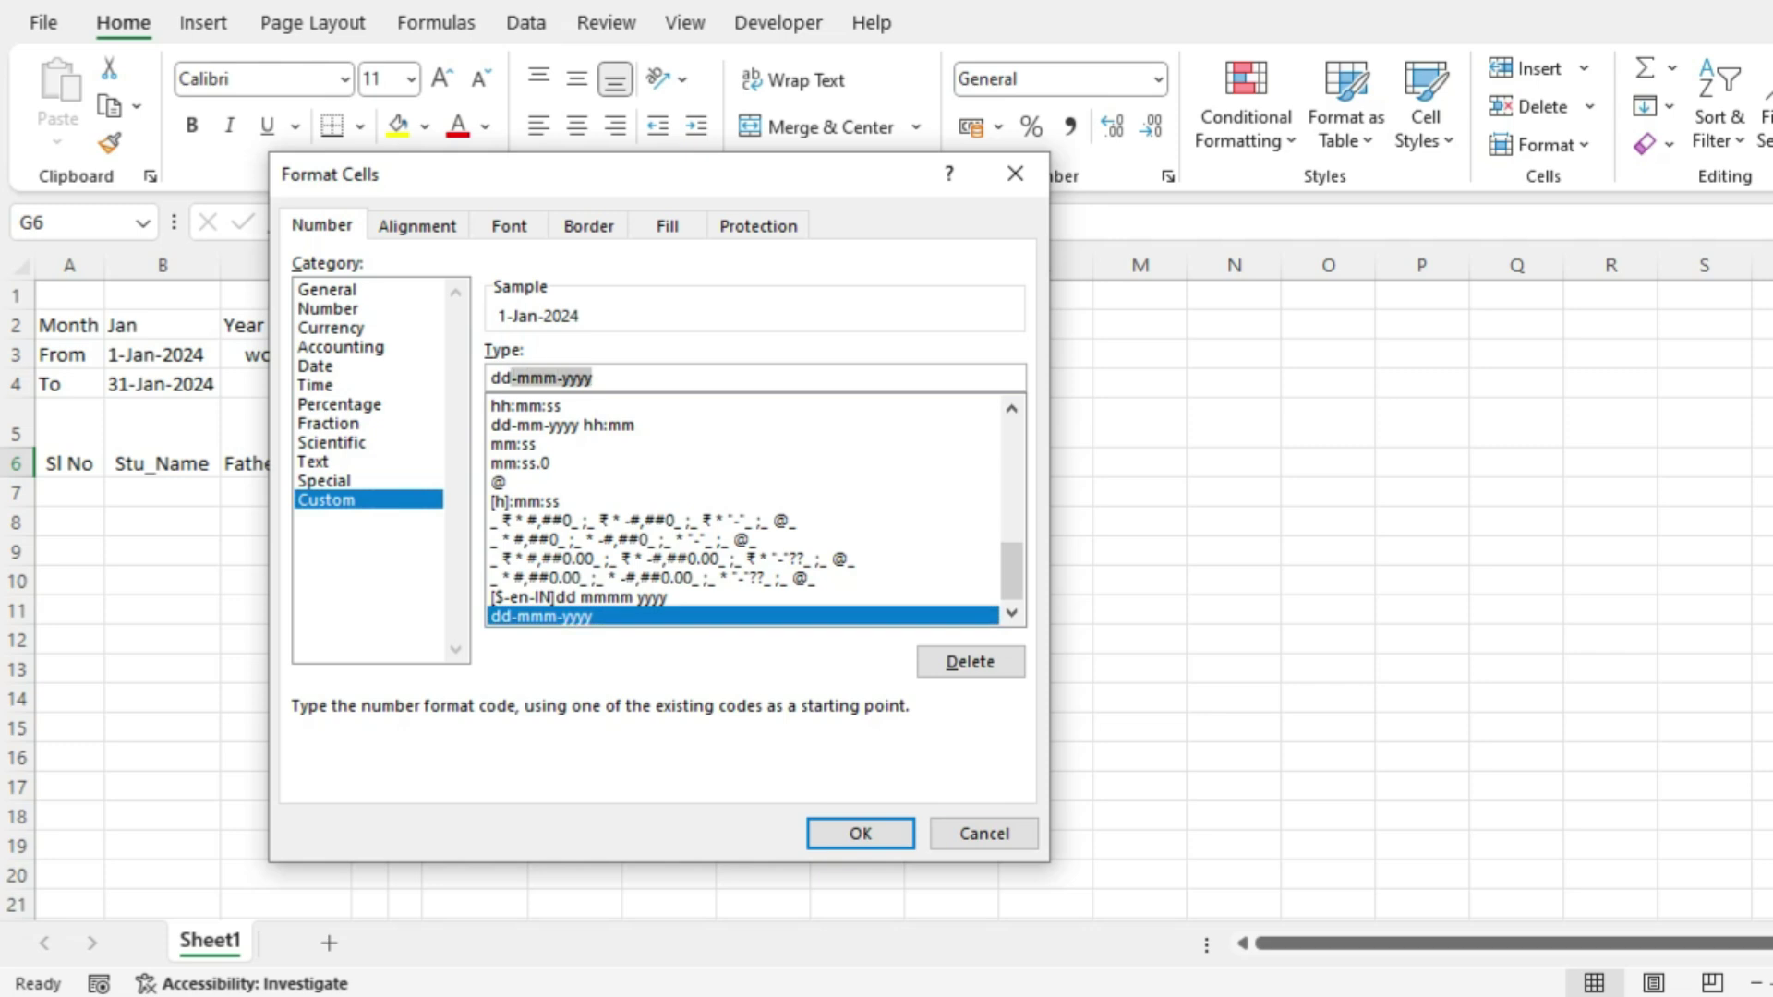
key("BackSpace")
Step: Enter =G6+1 in H6 so it shows the next day, 02
left_click(859, 833)
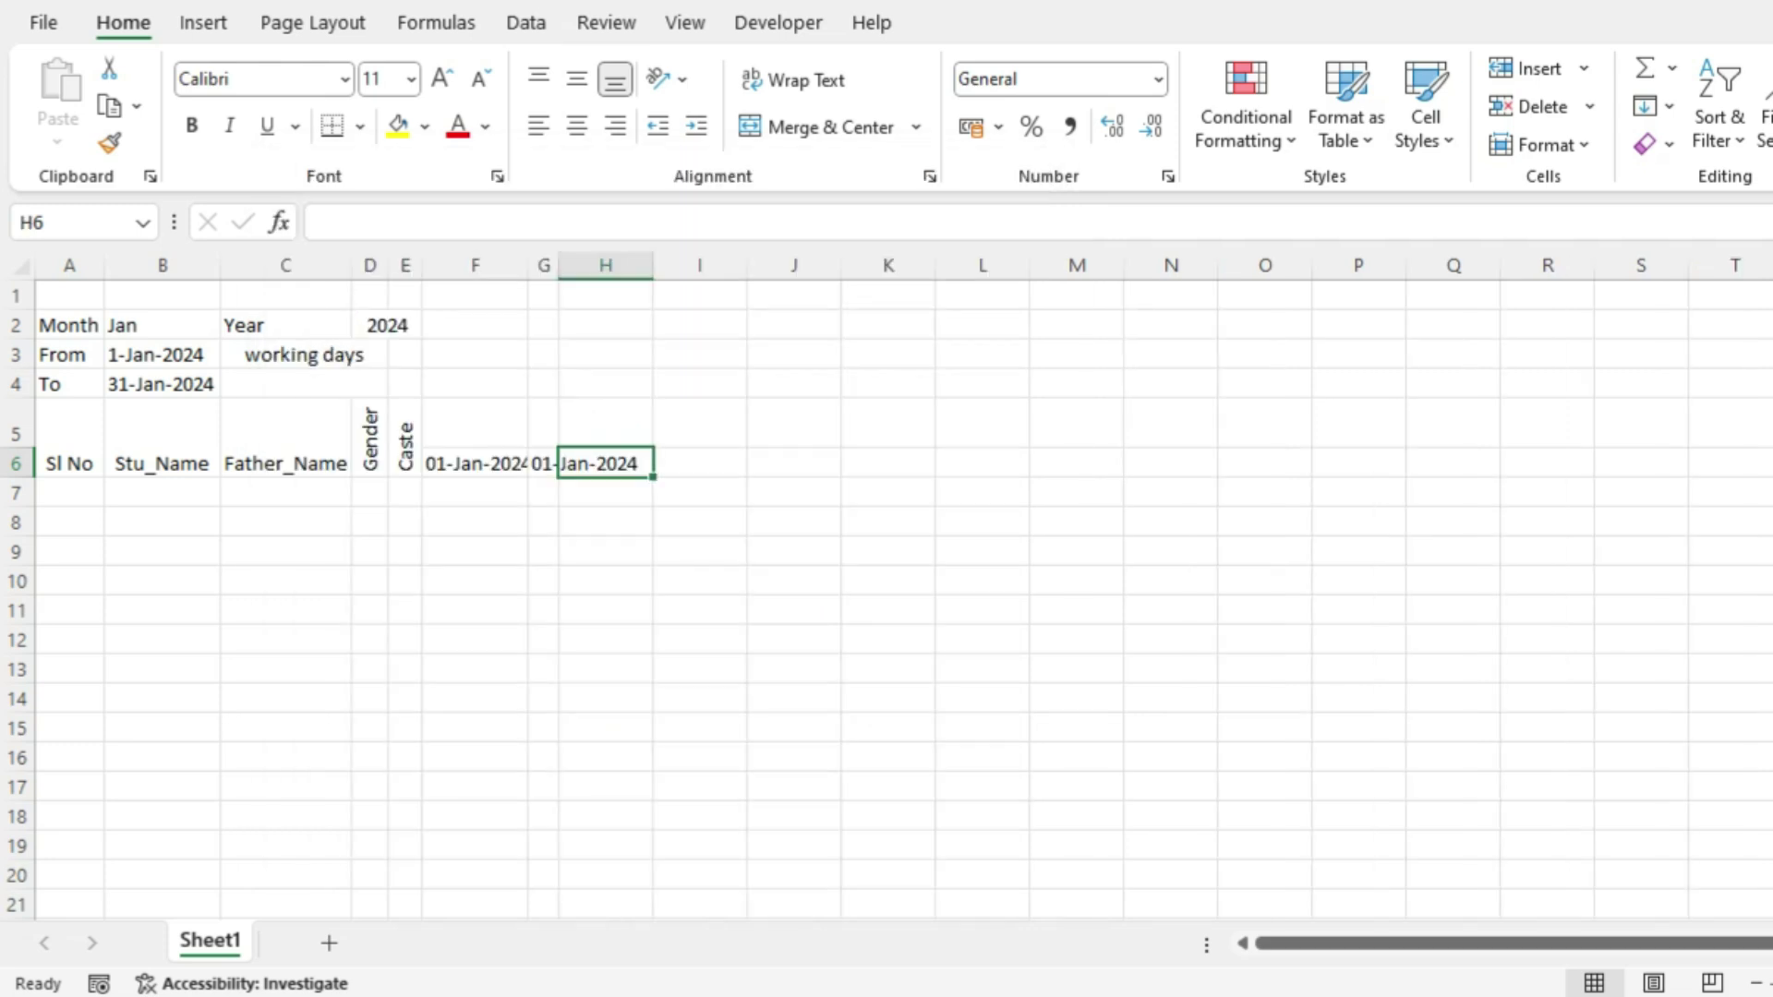
type("=")
key("Left")
type("+1")
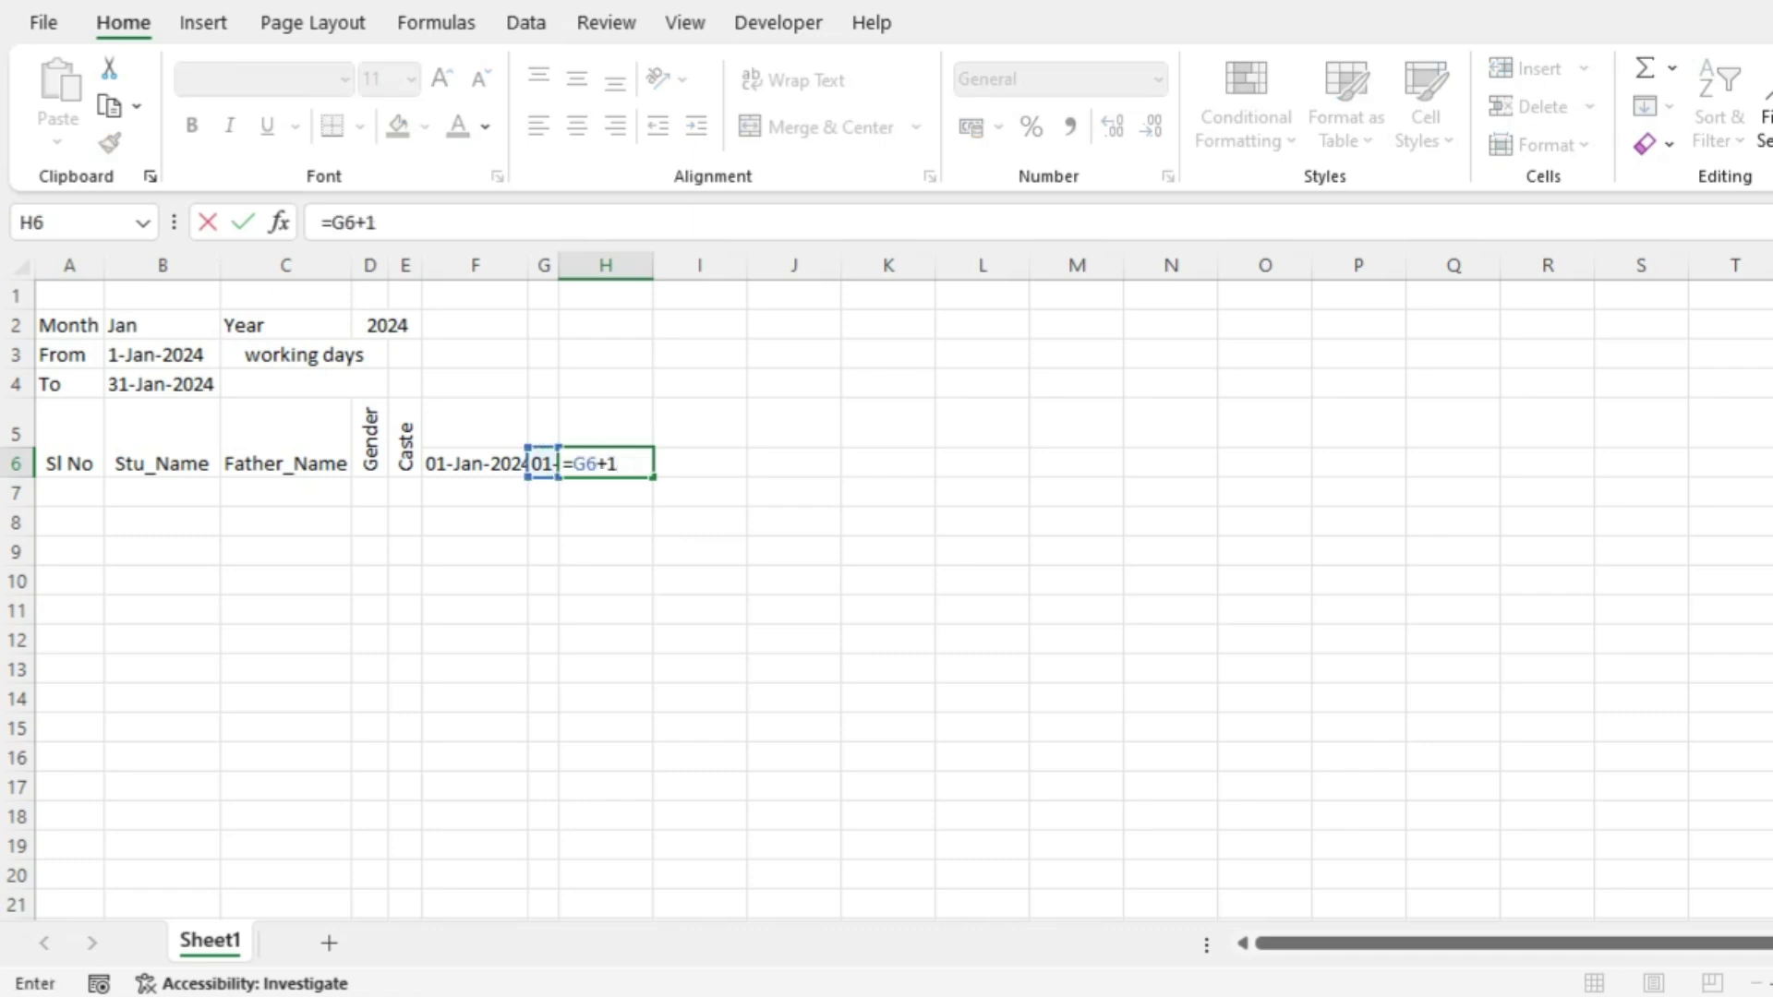
key("Return")
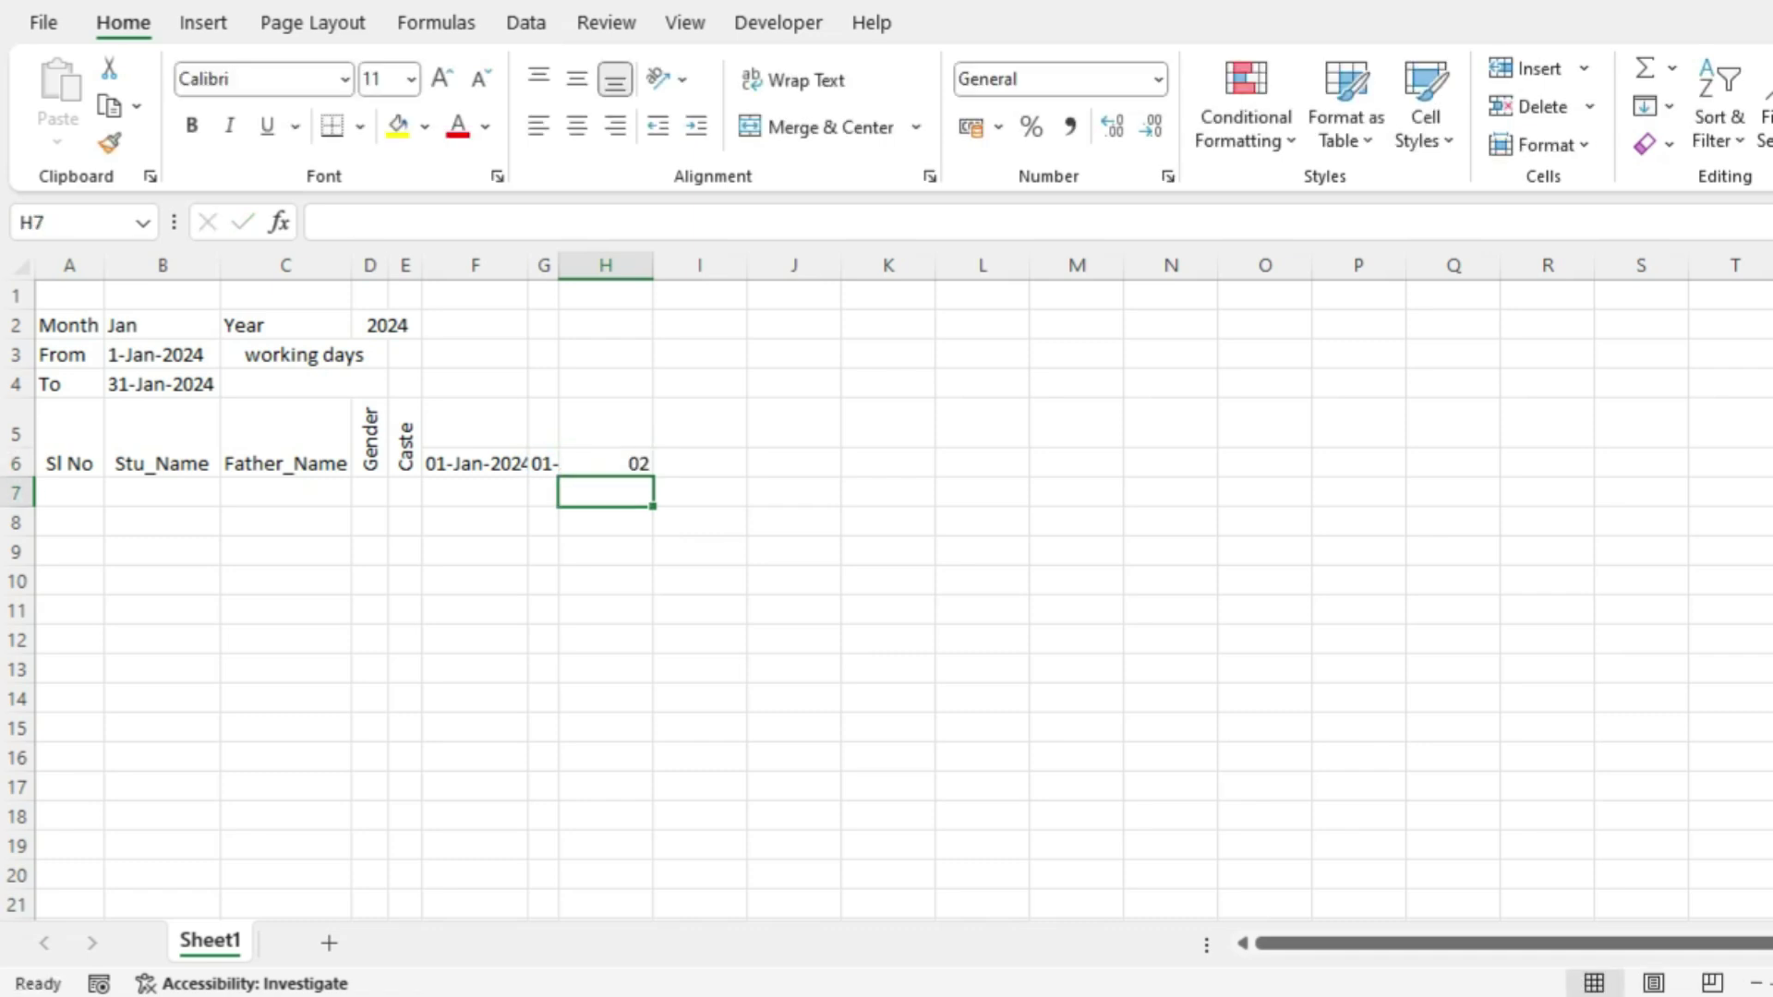
left_click(605, 463)
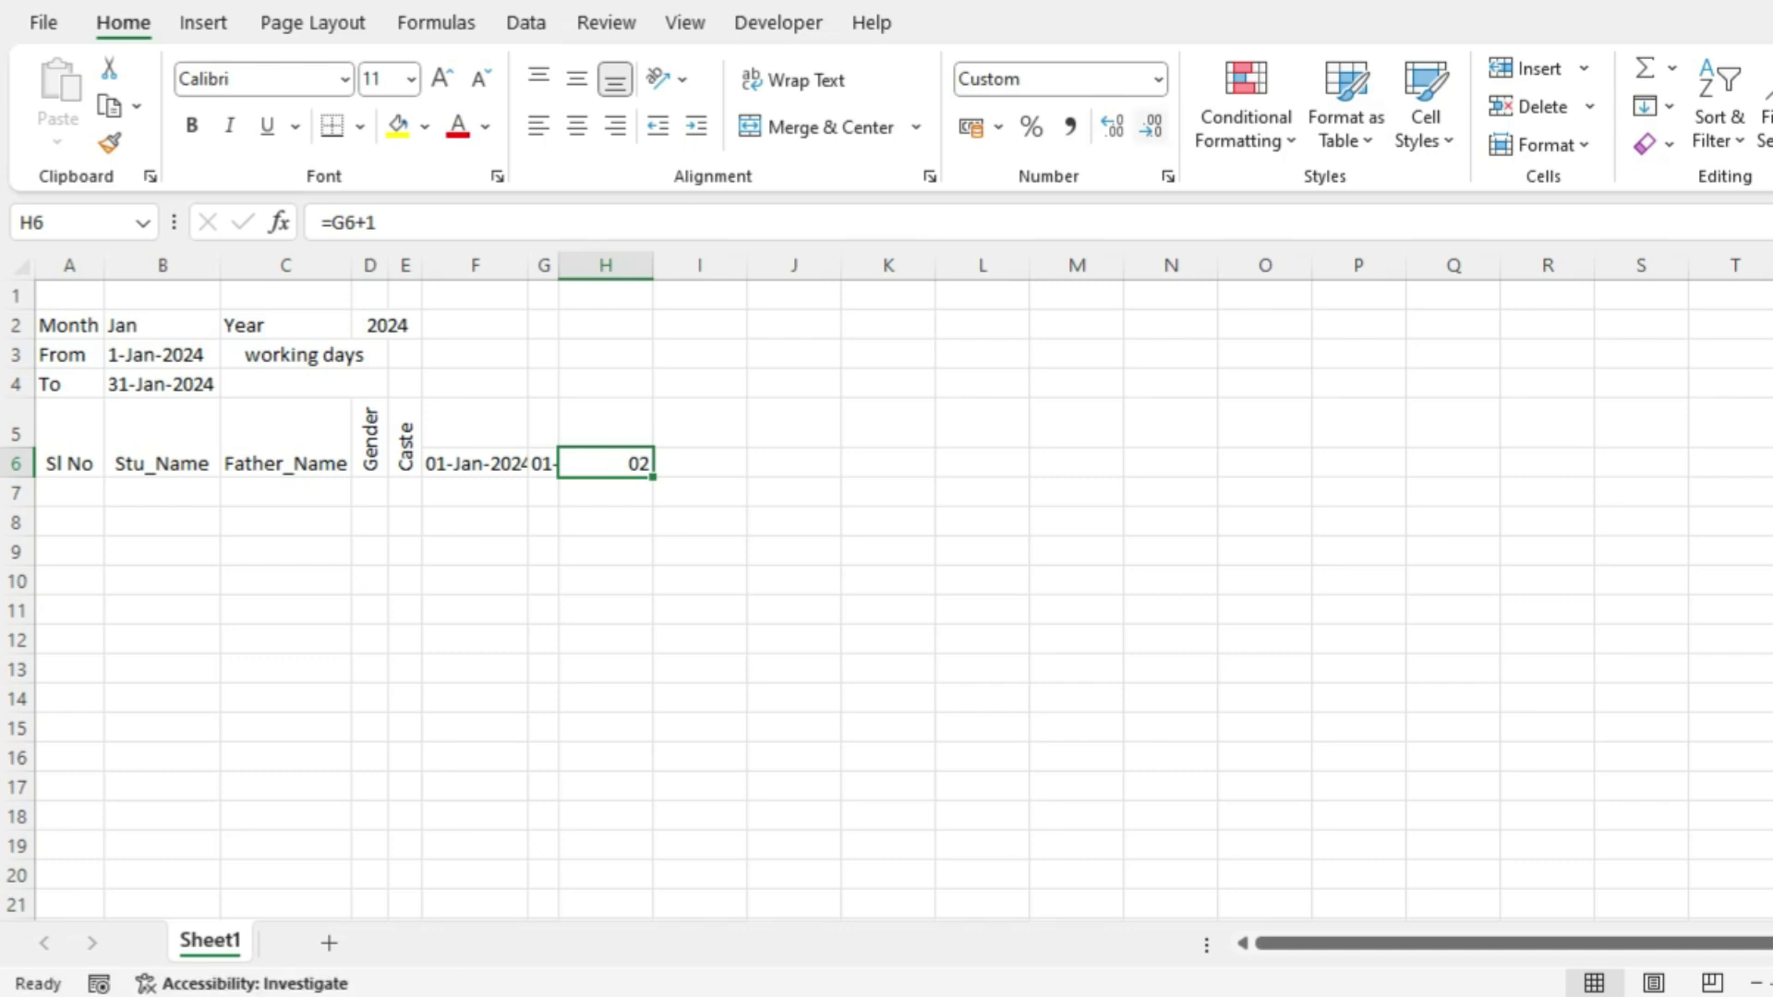
Step: Apply custom number format 'dd' to H6 so it displays 02, then extend the selection along row 6
left_click(1158, 79)
left_click(1108, 755)
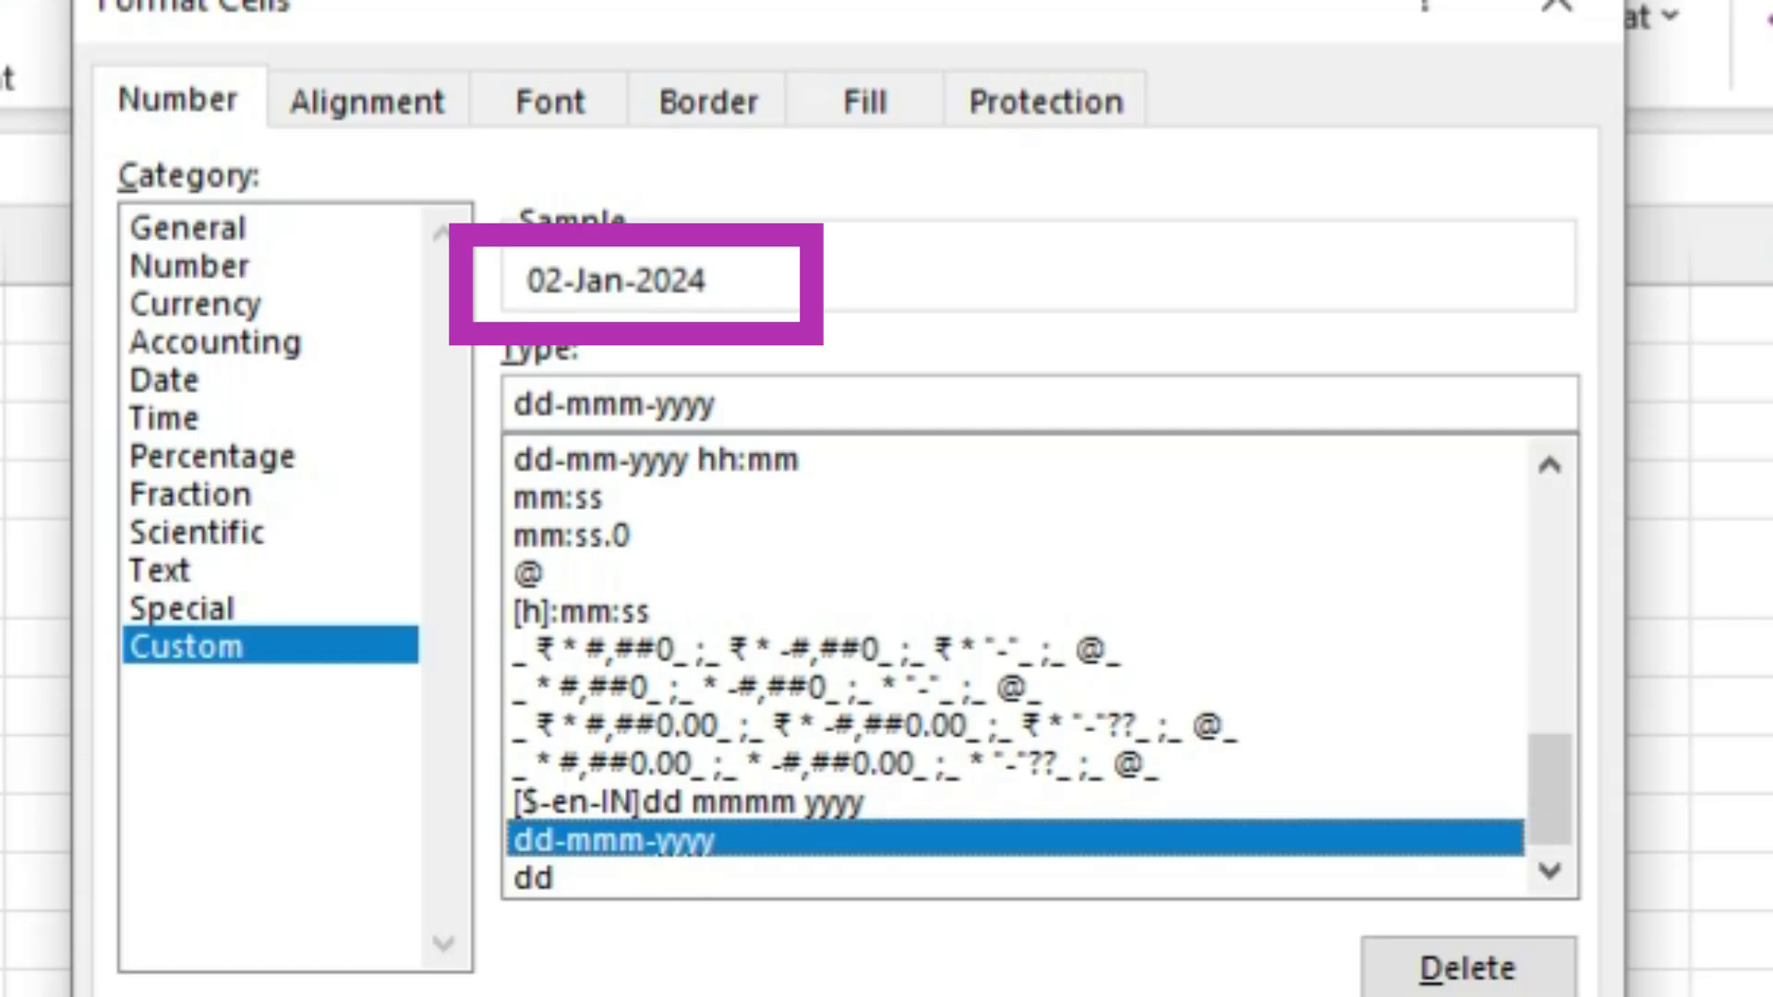
left_click(534, 877)
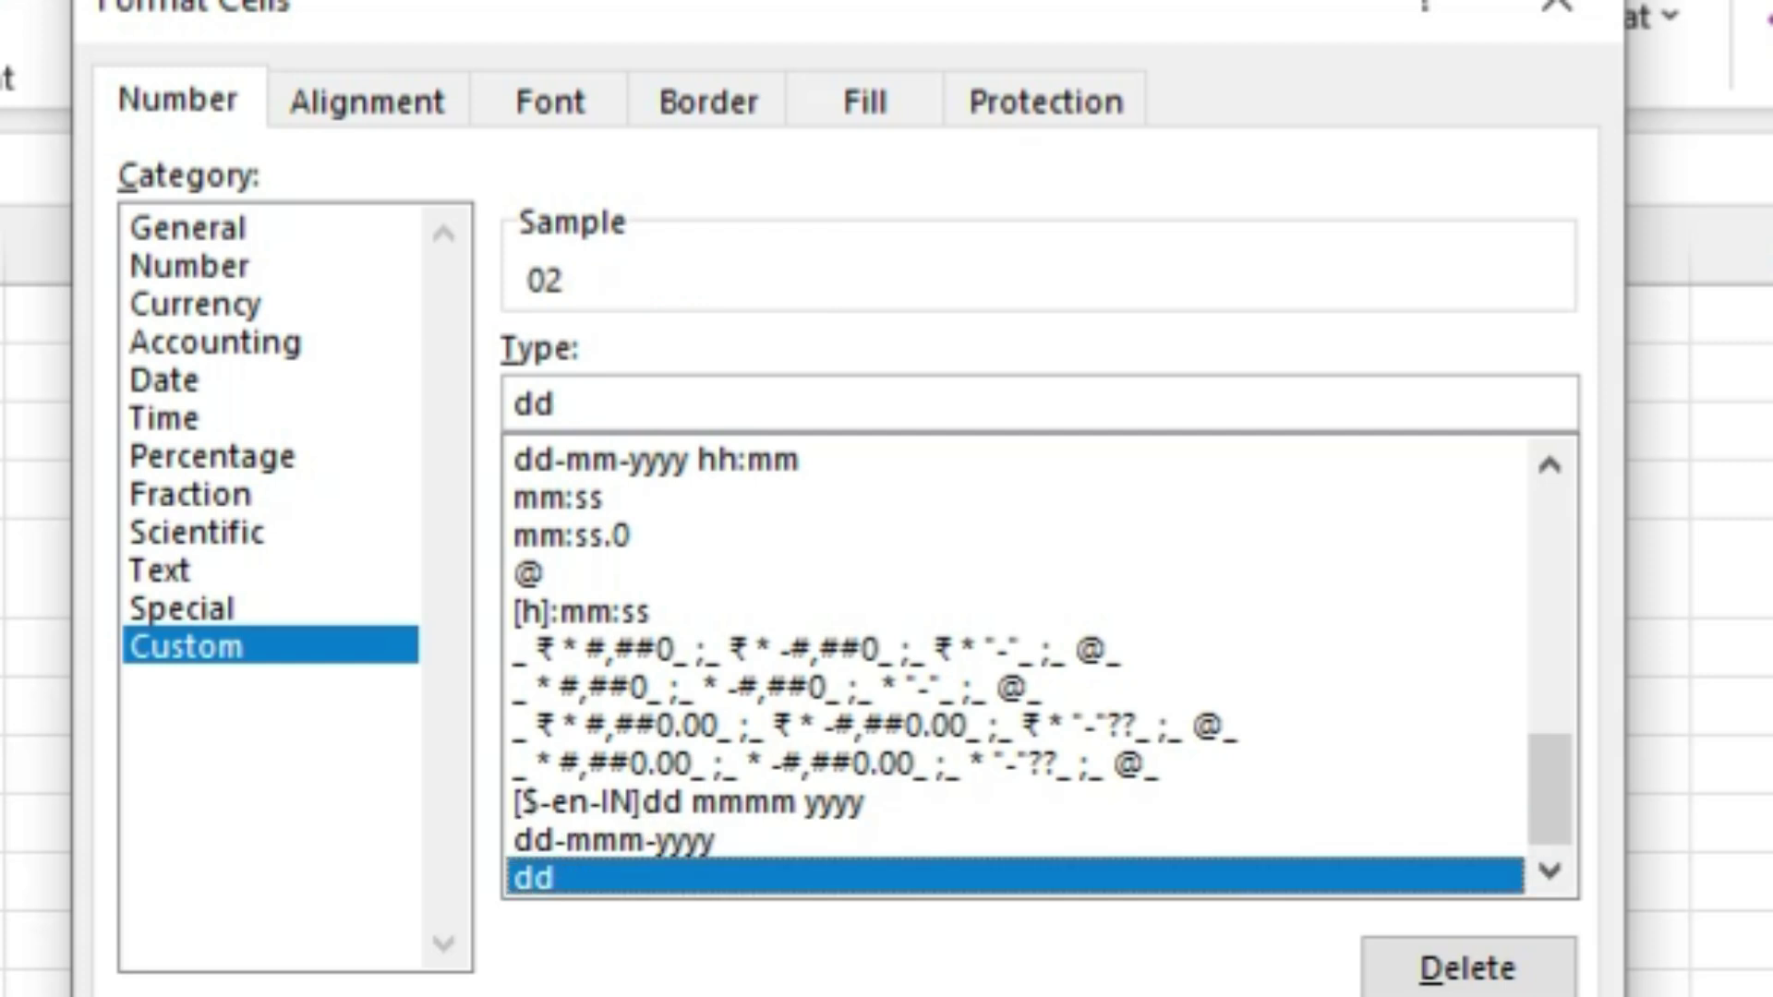
key("shift+Left")
key("shift+Left")
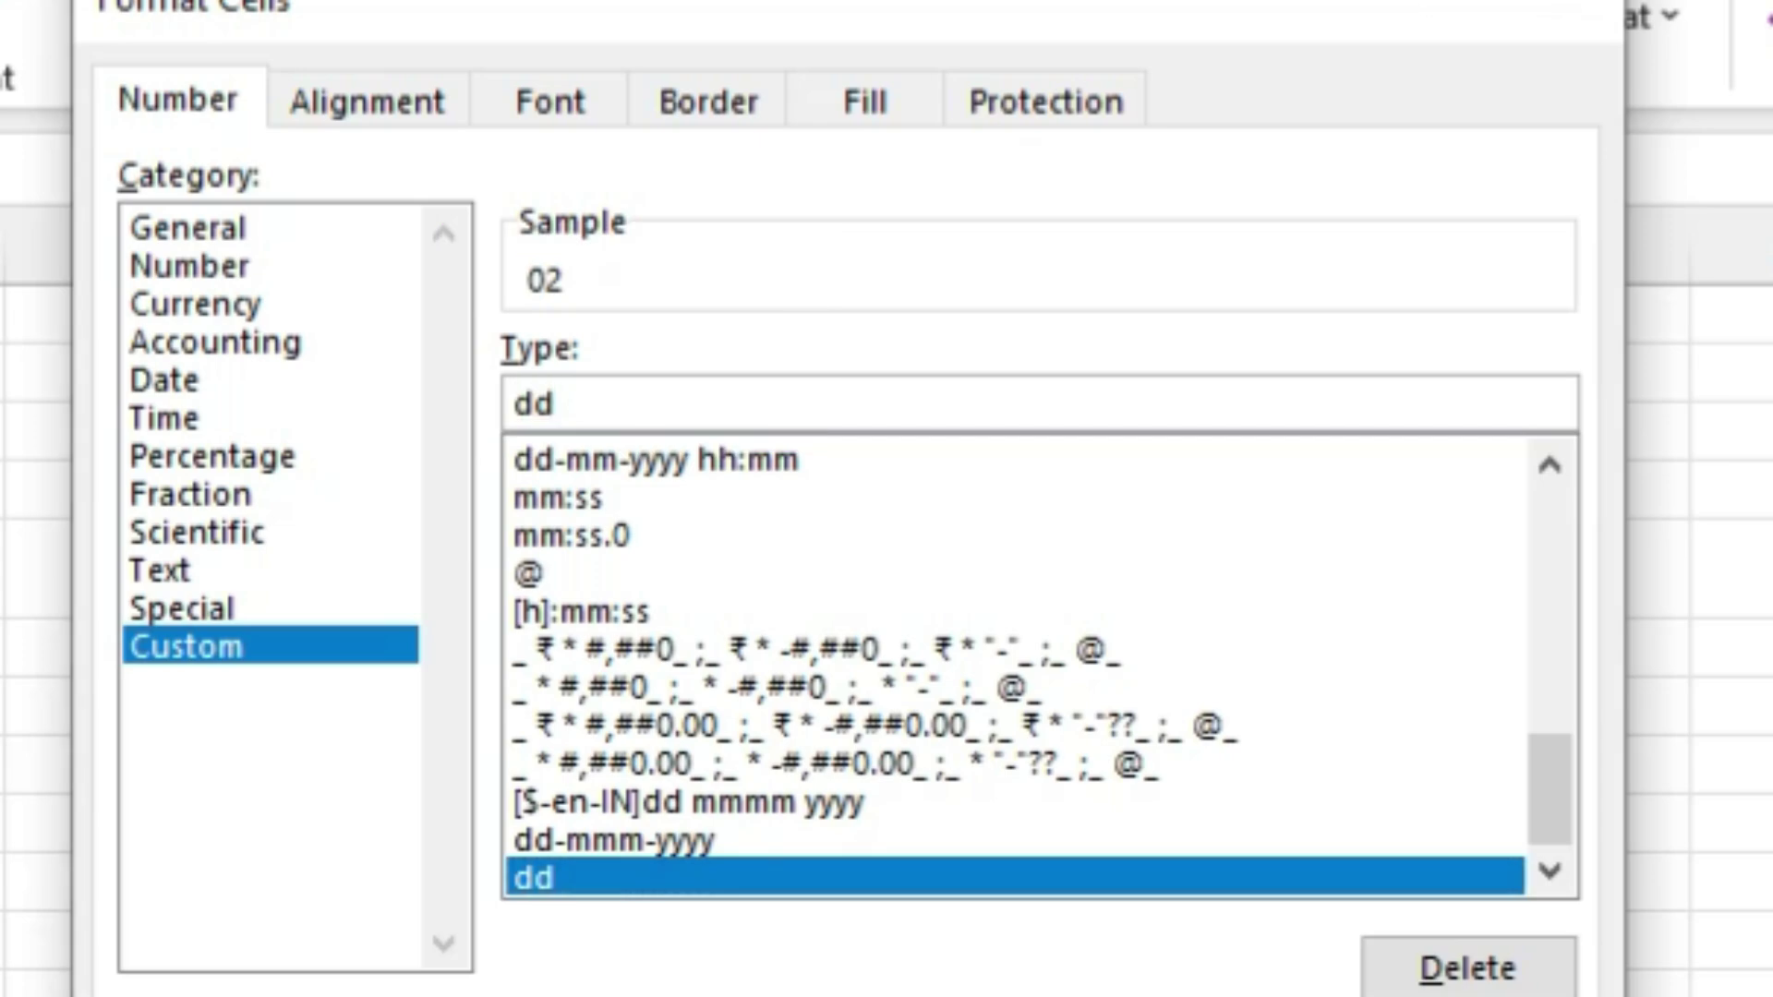
key("Return")
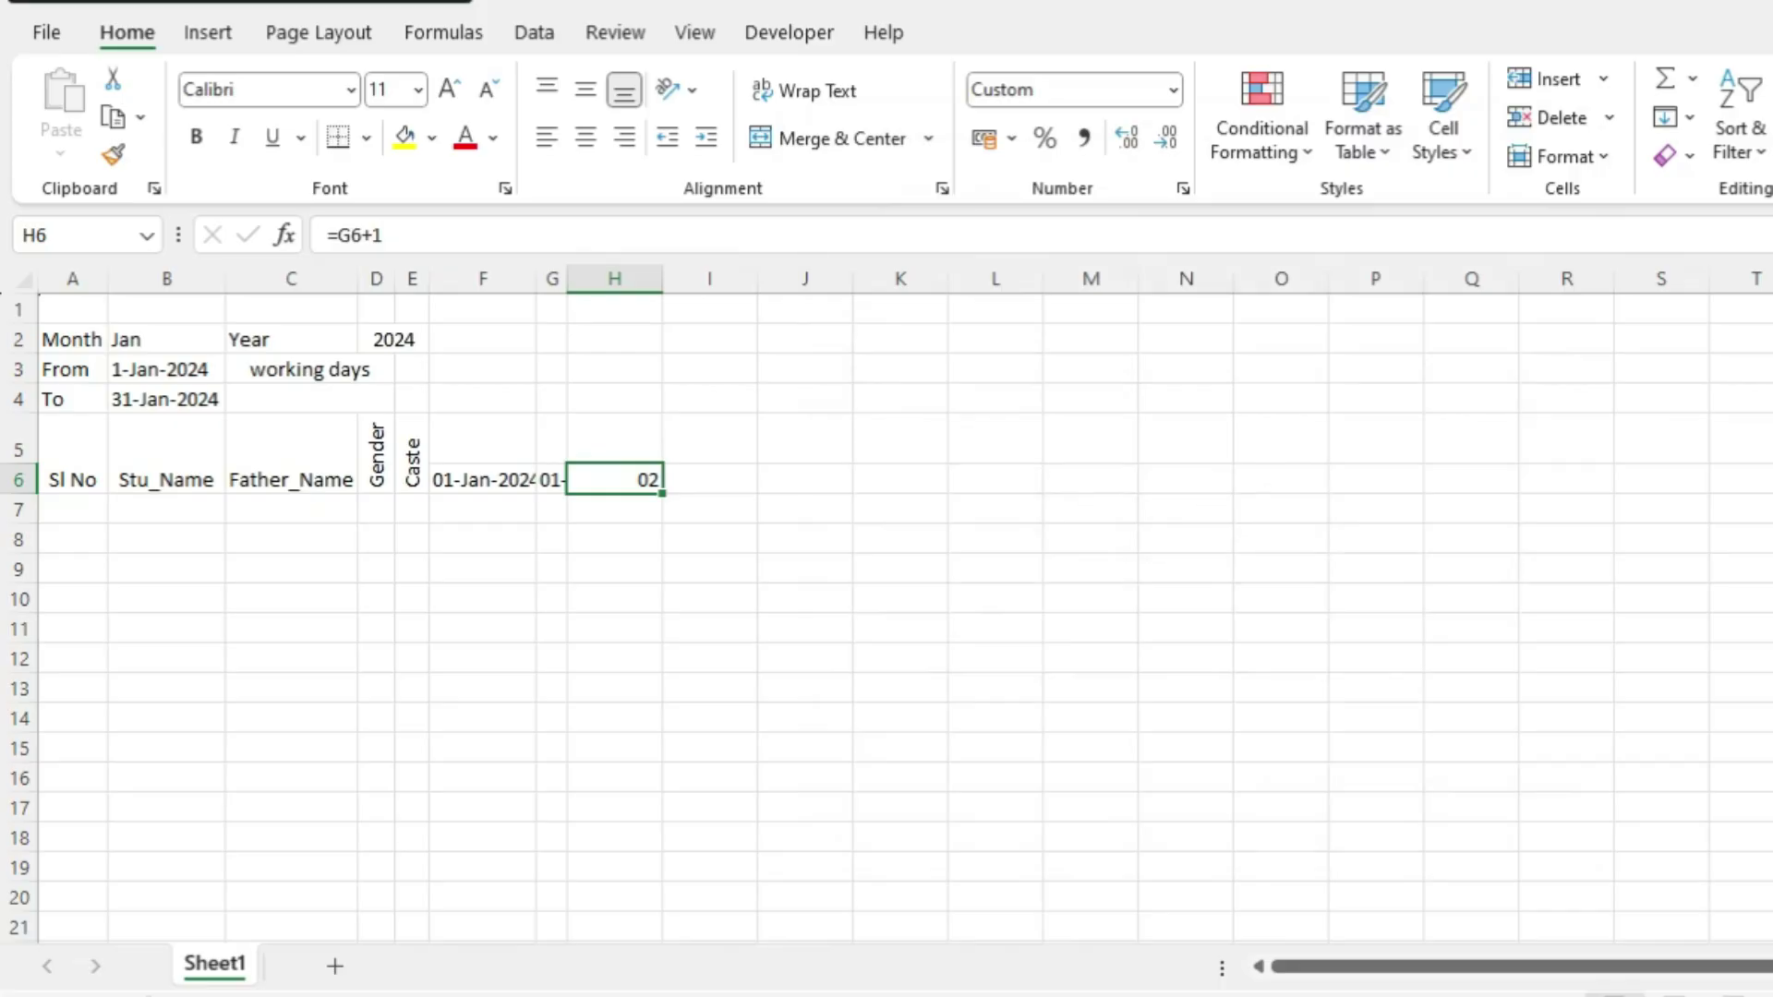
key("shift+Right")
key("shift+Right")
key("shift+Right")
key("shift+Right")
key("shift+Right")
key("shift+Right")
key("shift+Right")
key("shift+Right")
key("shift+Right")
key("shift+Right")
key("shift+Right")
key("shift+Right")
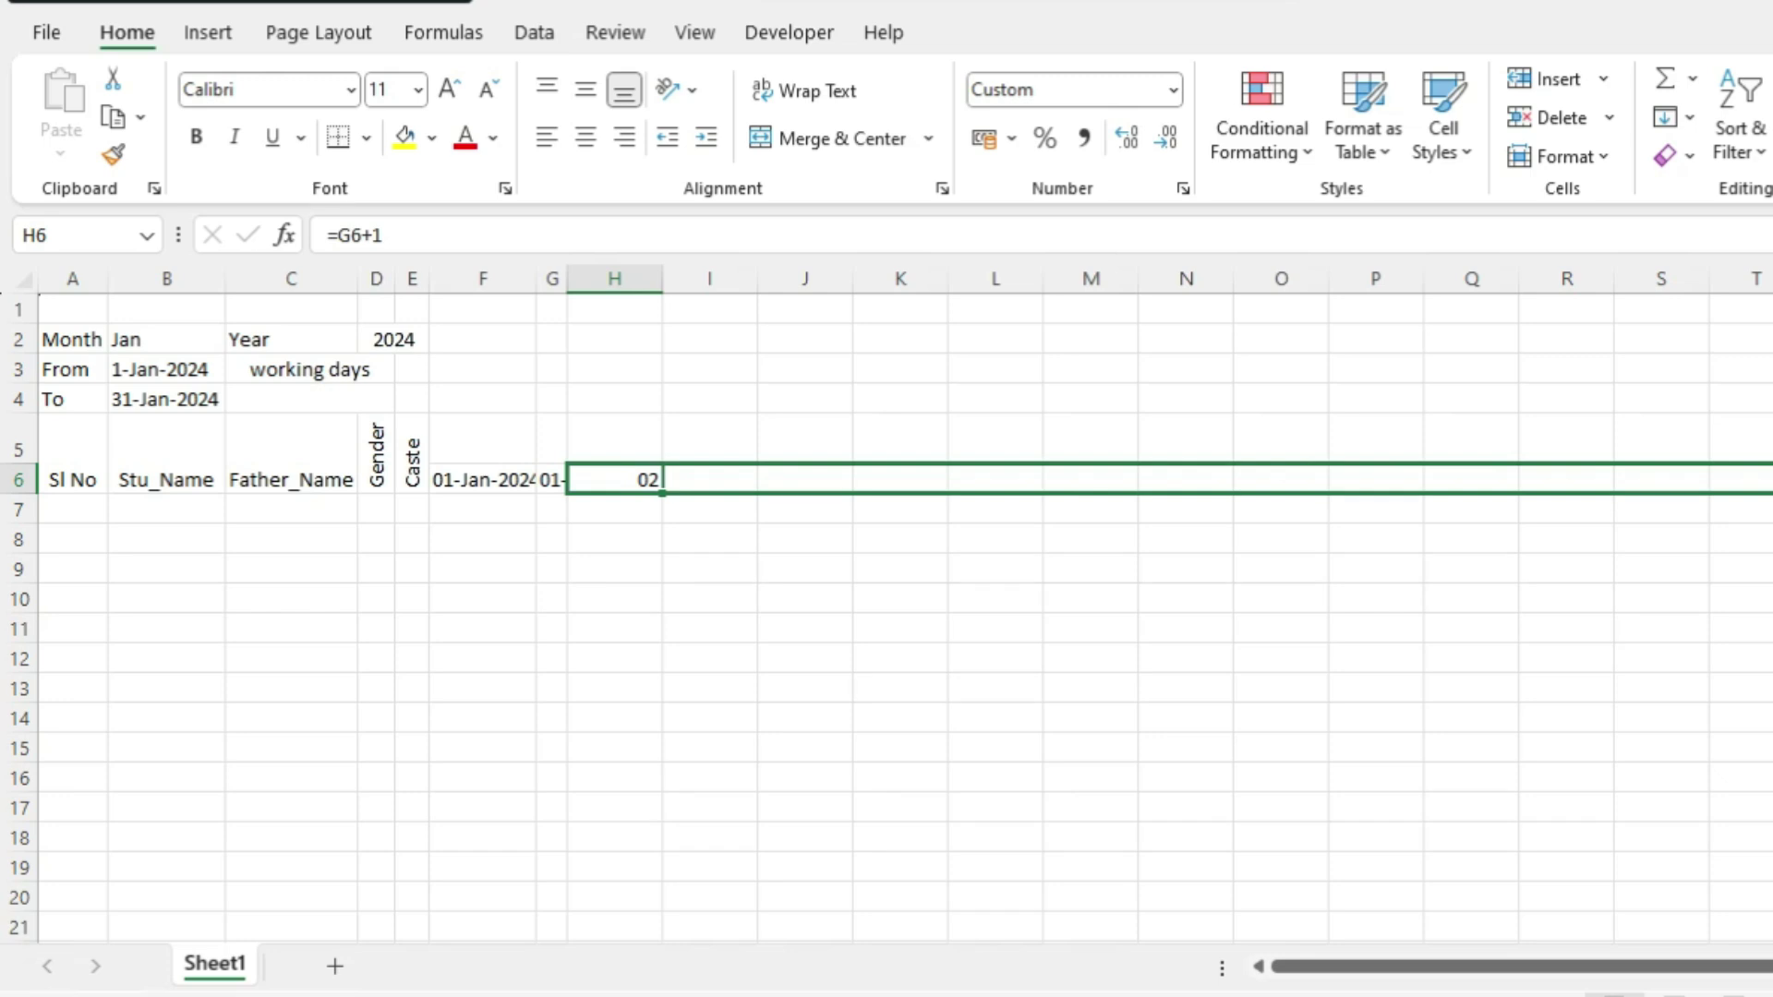
Step: Fill the next-day formula right across row 6 through column AL
key("ctrl+r")
left_click_drag(1477, 966, 1510, 966)
scroll(905, 610, "right", 10)
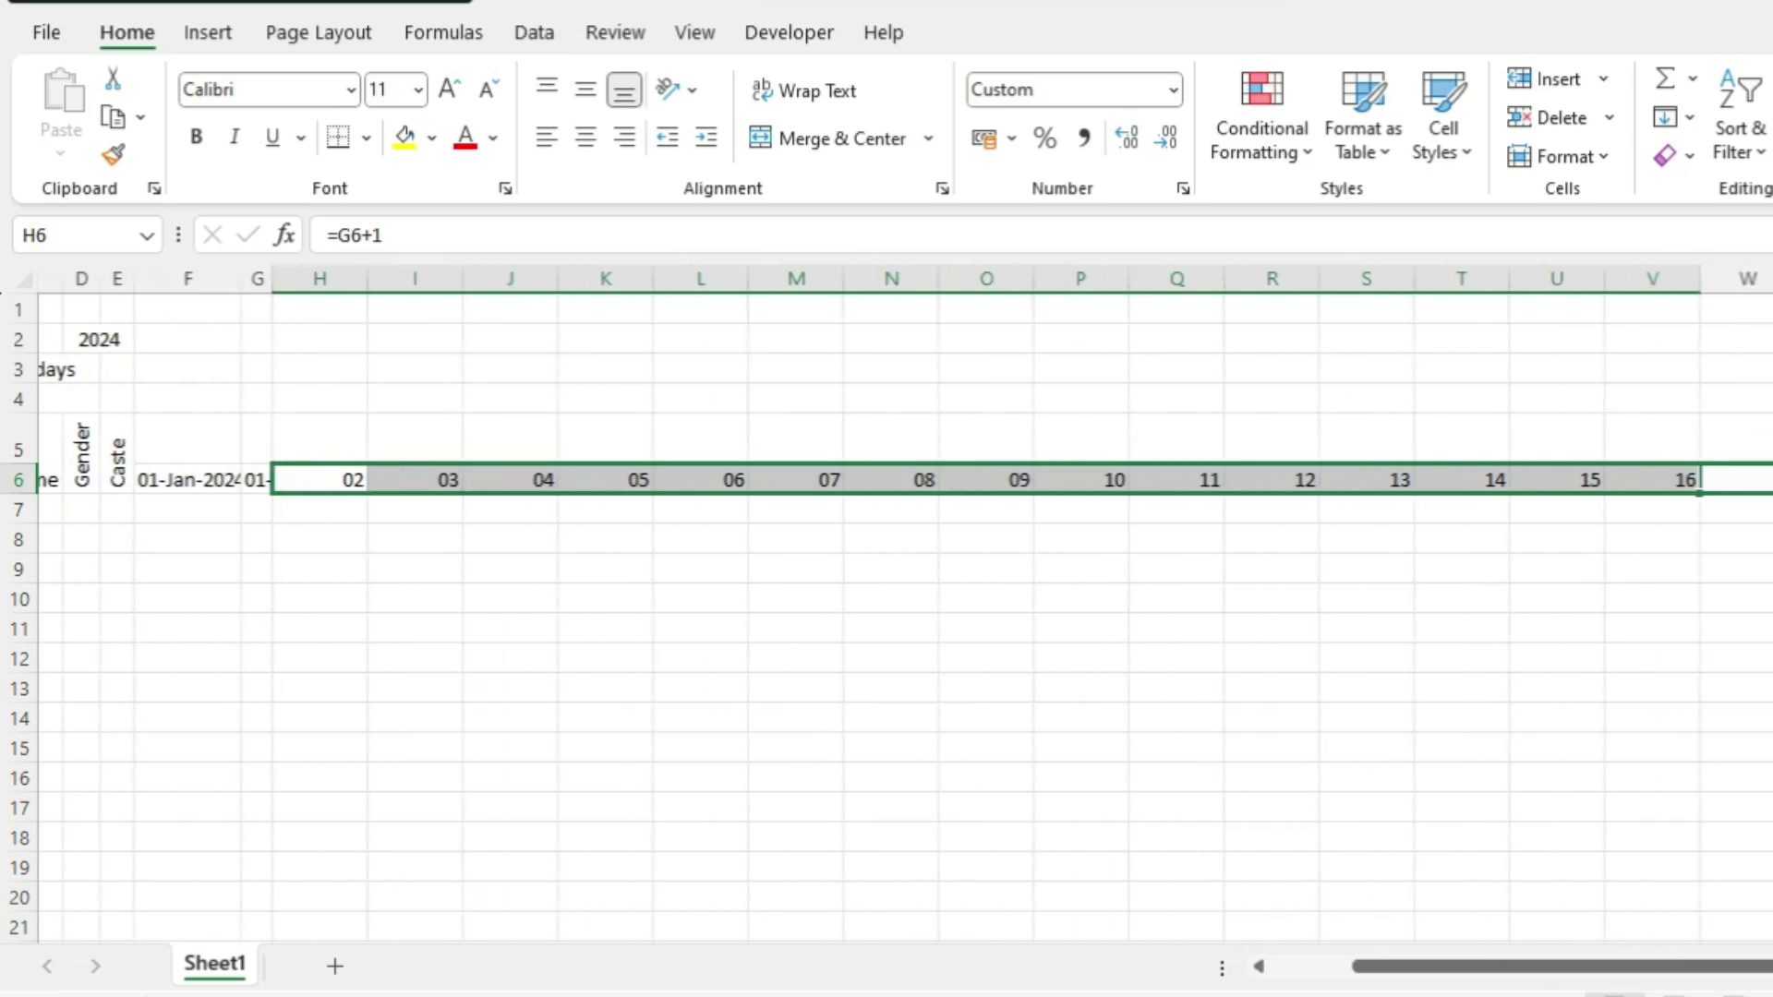
key("ctrl+r")
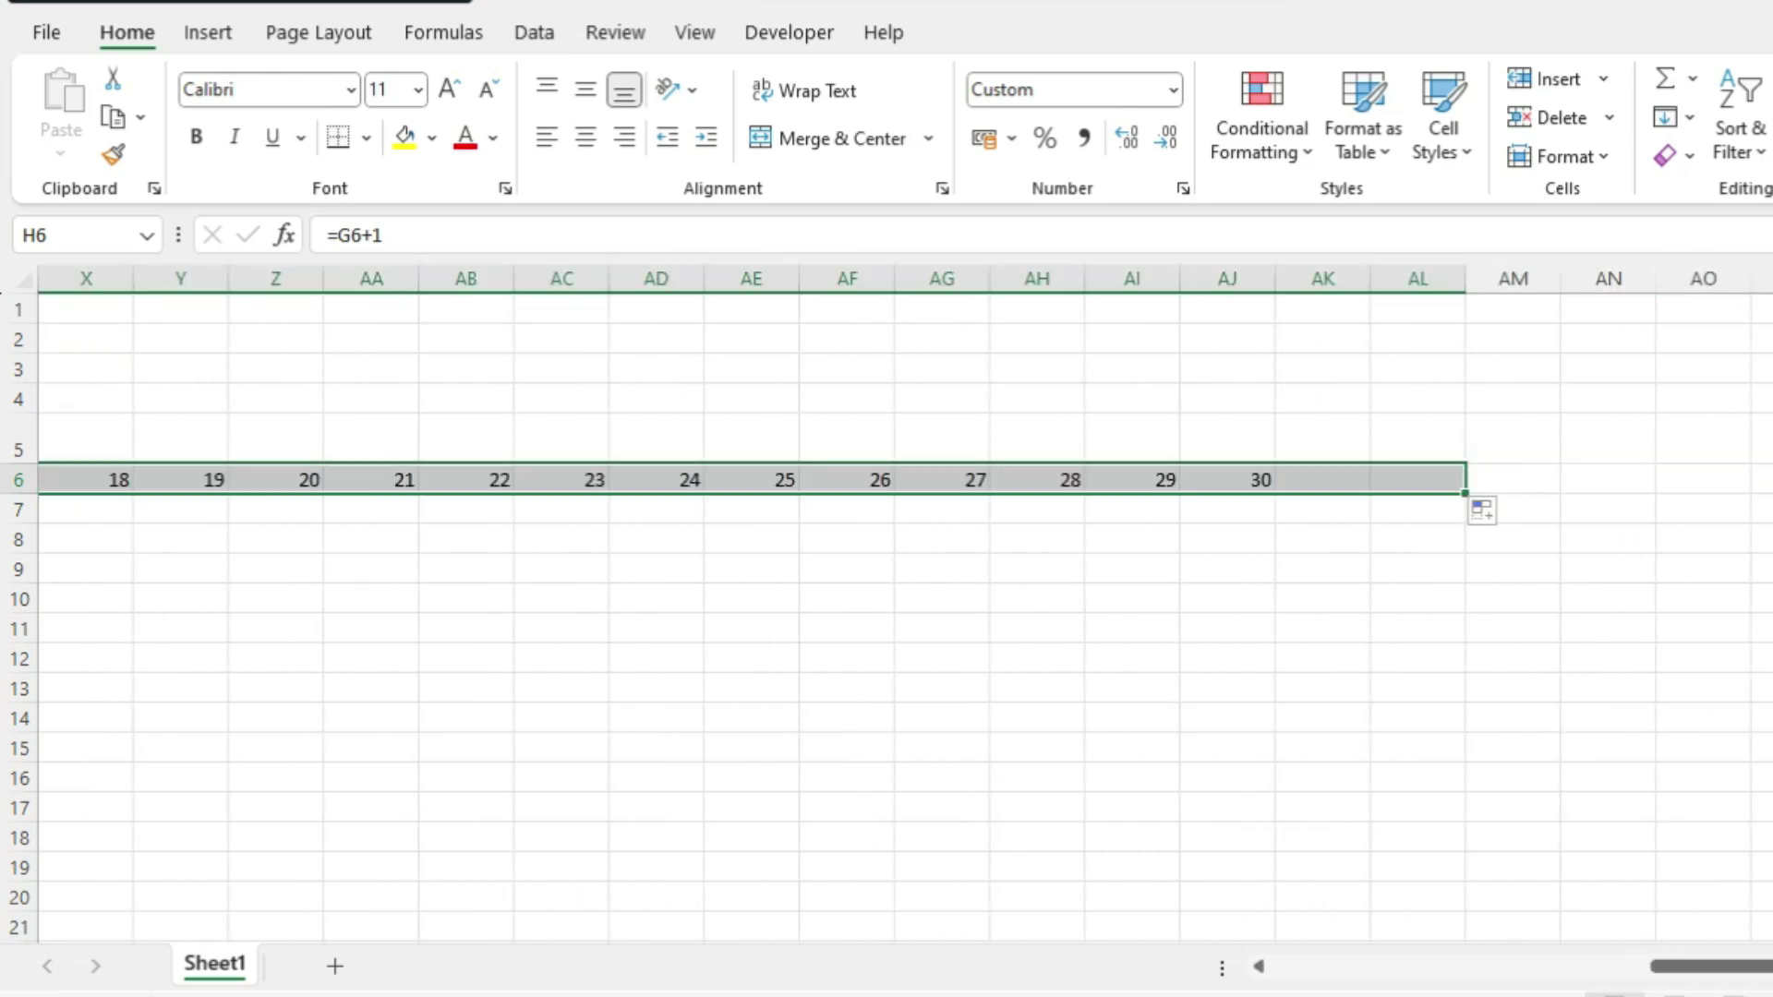
Step: Clear the overflow 01 from column AL and scroll back to column A
left_click(1417, 540)
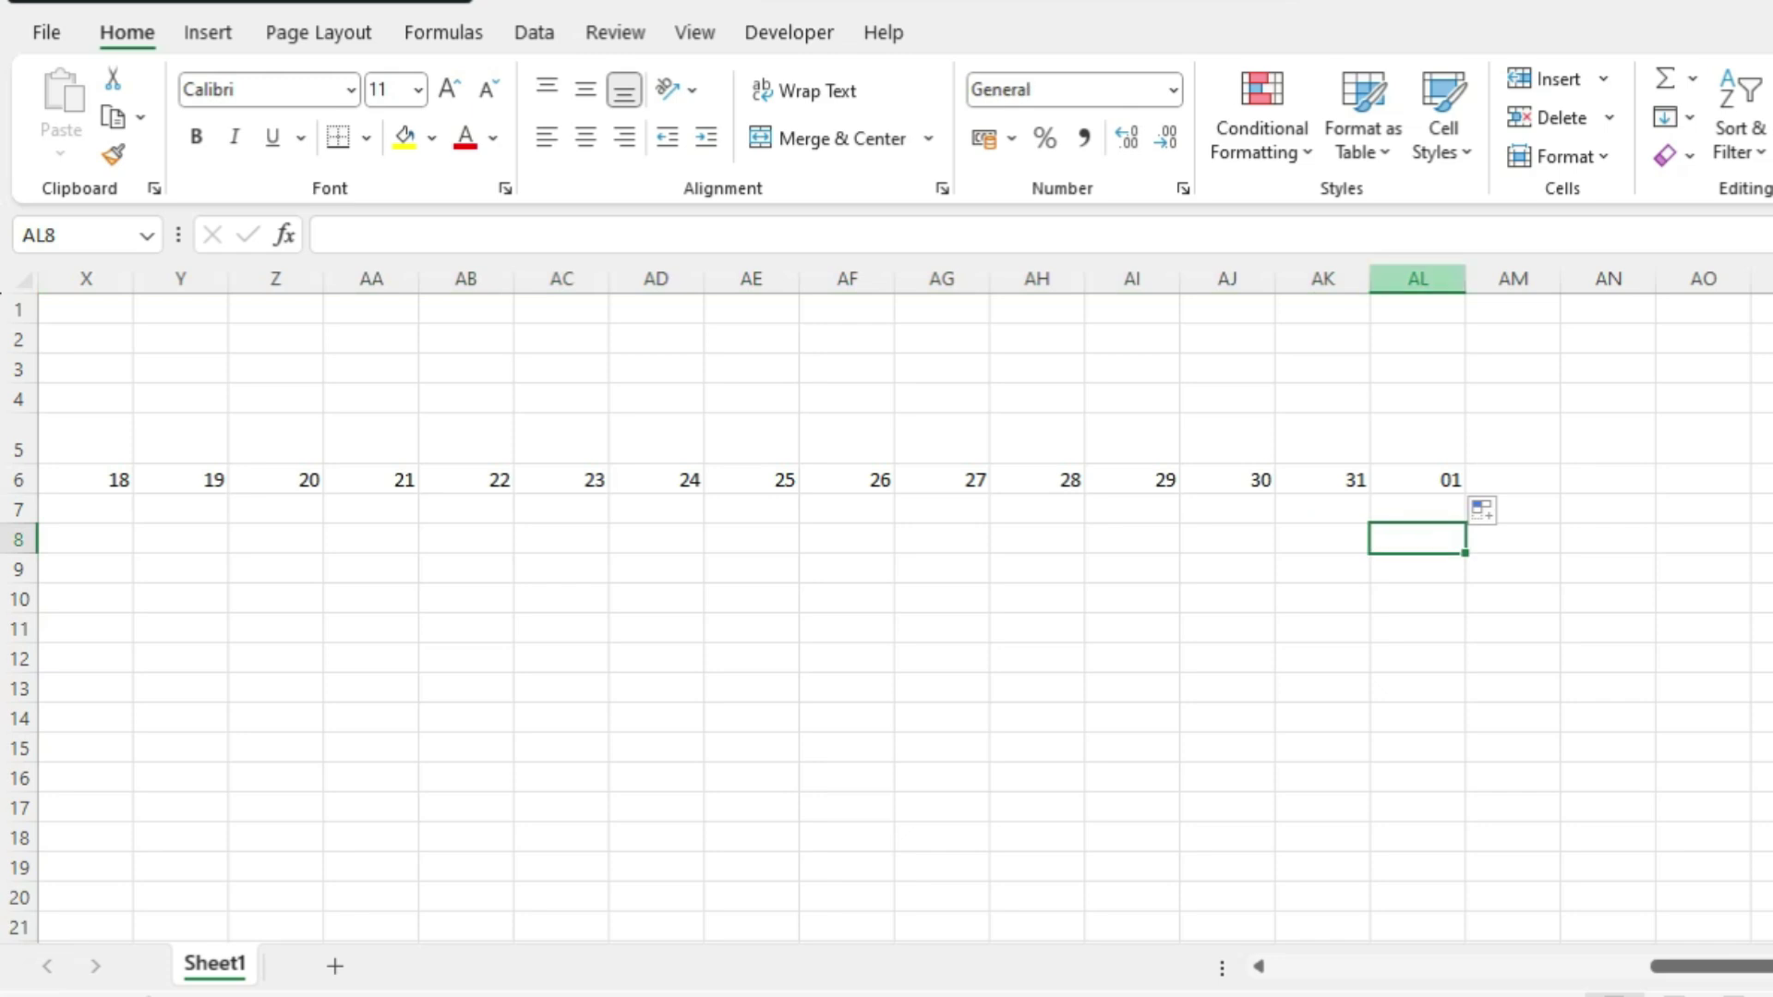
left_click(1418, 278)
key("Delete")
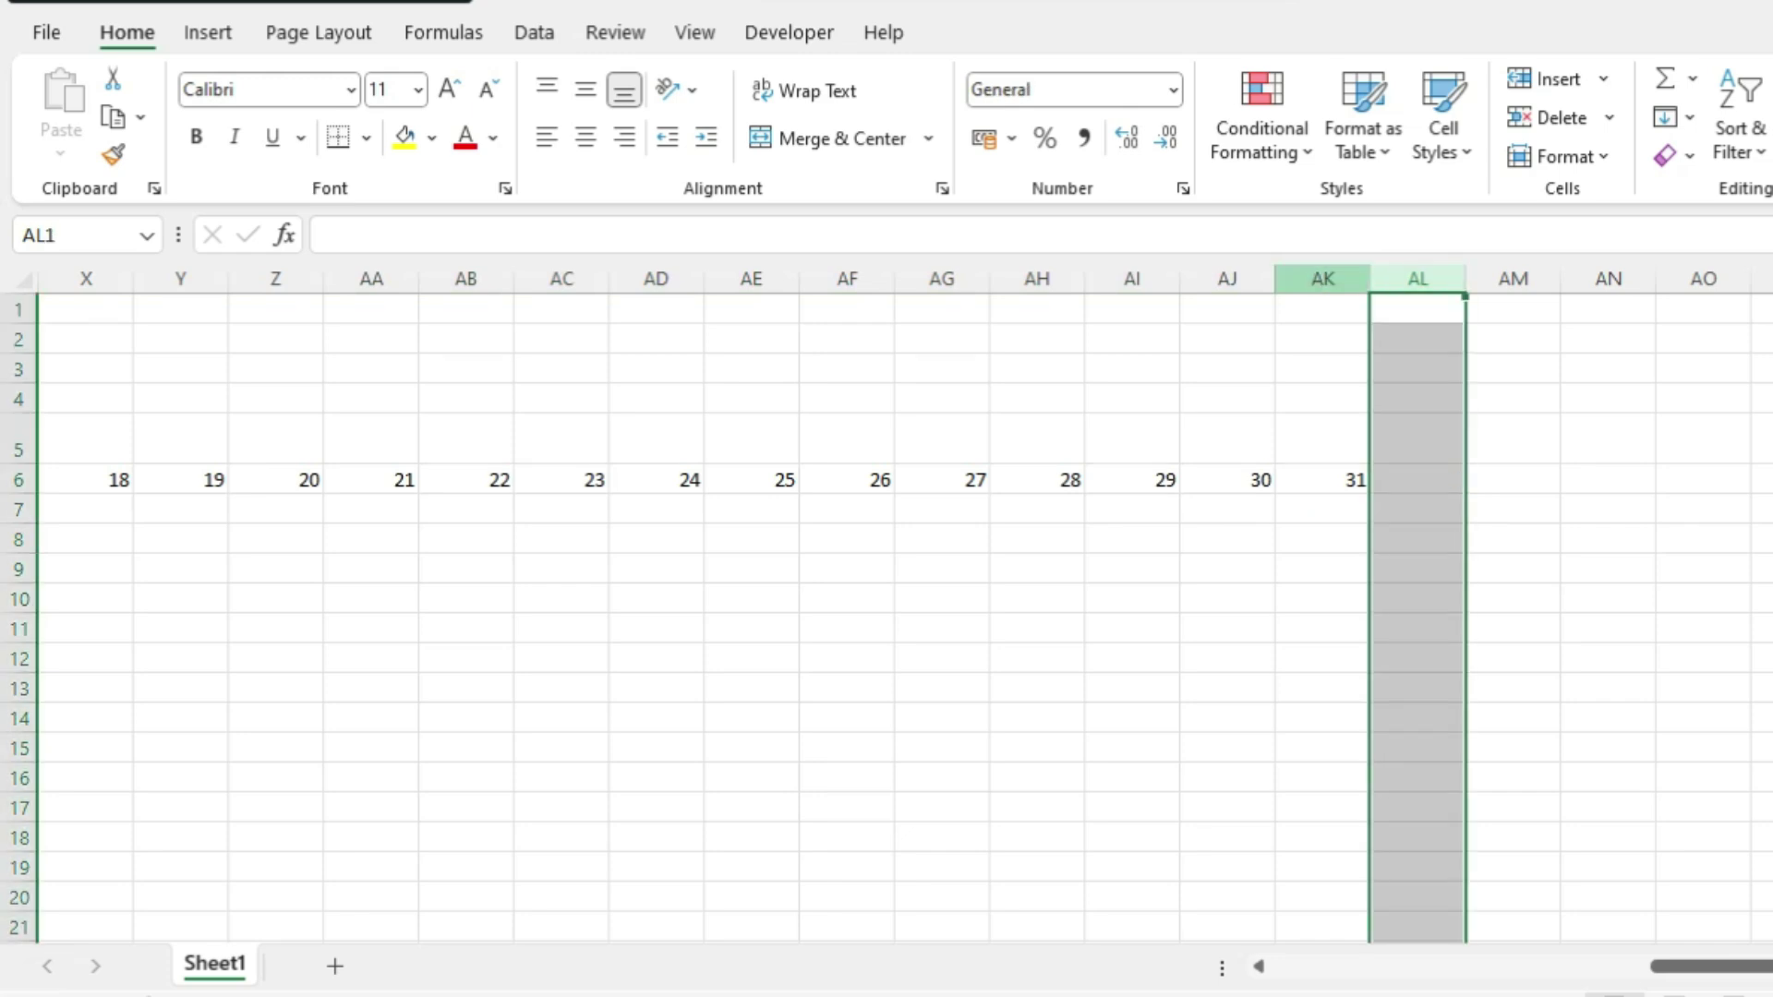
left_click(1323, 278)
scroll(914, 619, "left", 10)
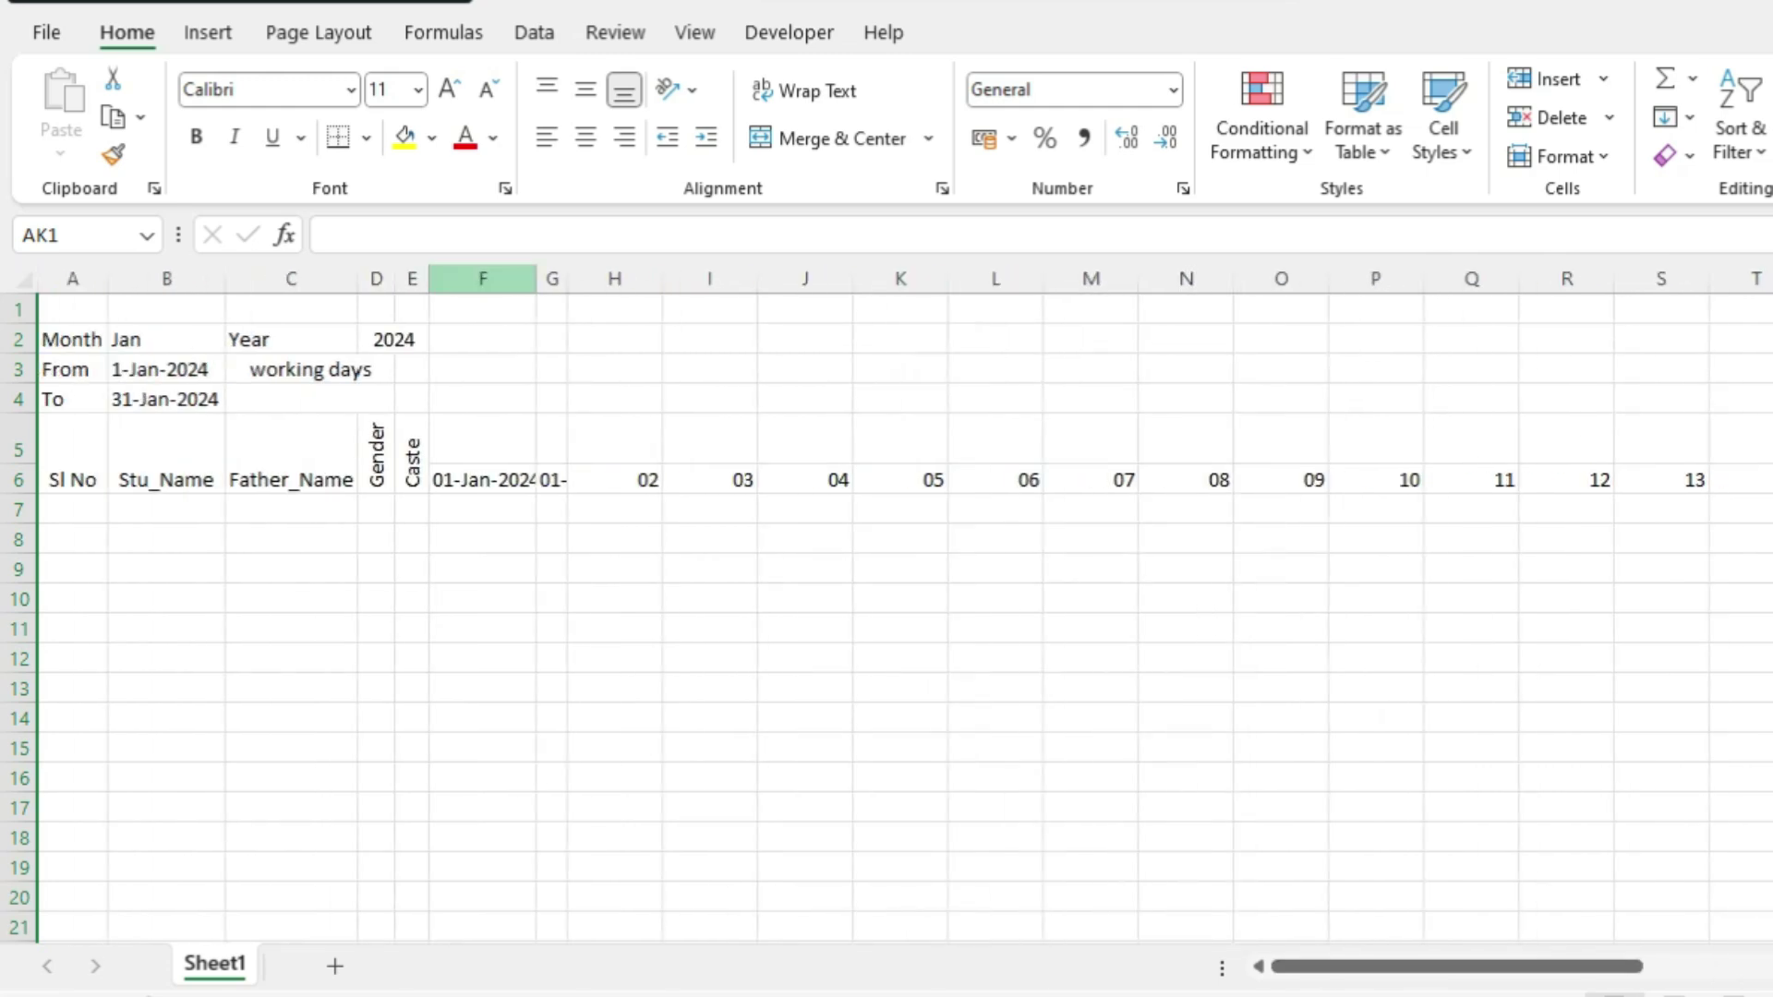
Step: Narrow day columns G through AK to width 2.29 and left-align G6 so 01 shows
left_click_drag(552, 278, 1754, 278)
left_click_drag(567, 278, 565, 278)
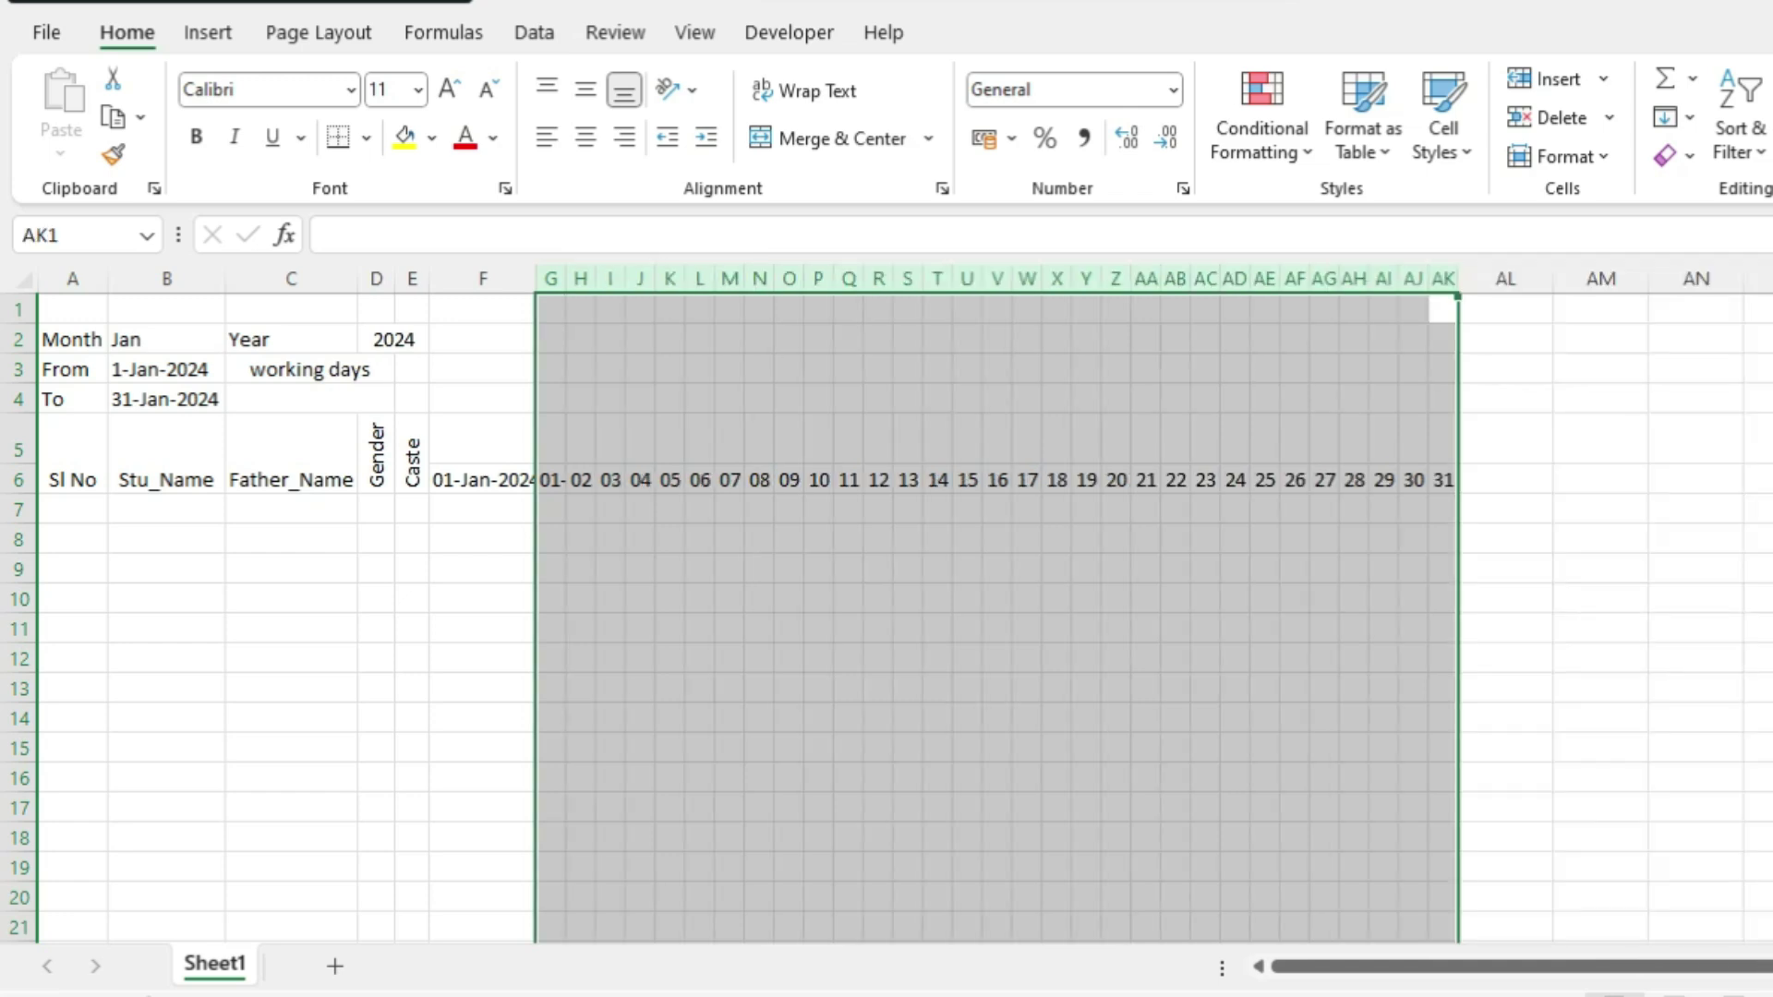
left_click(551, 479)
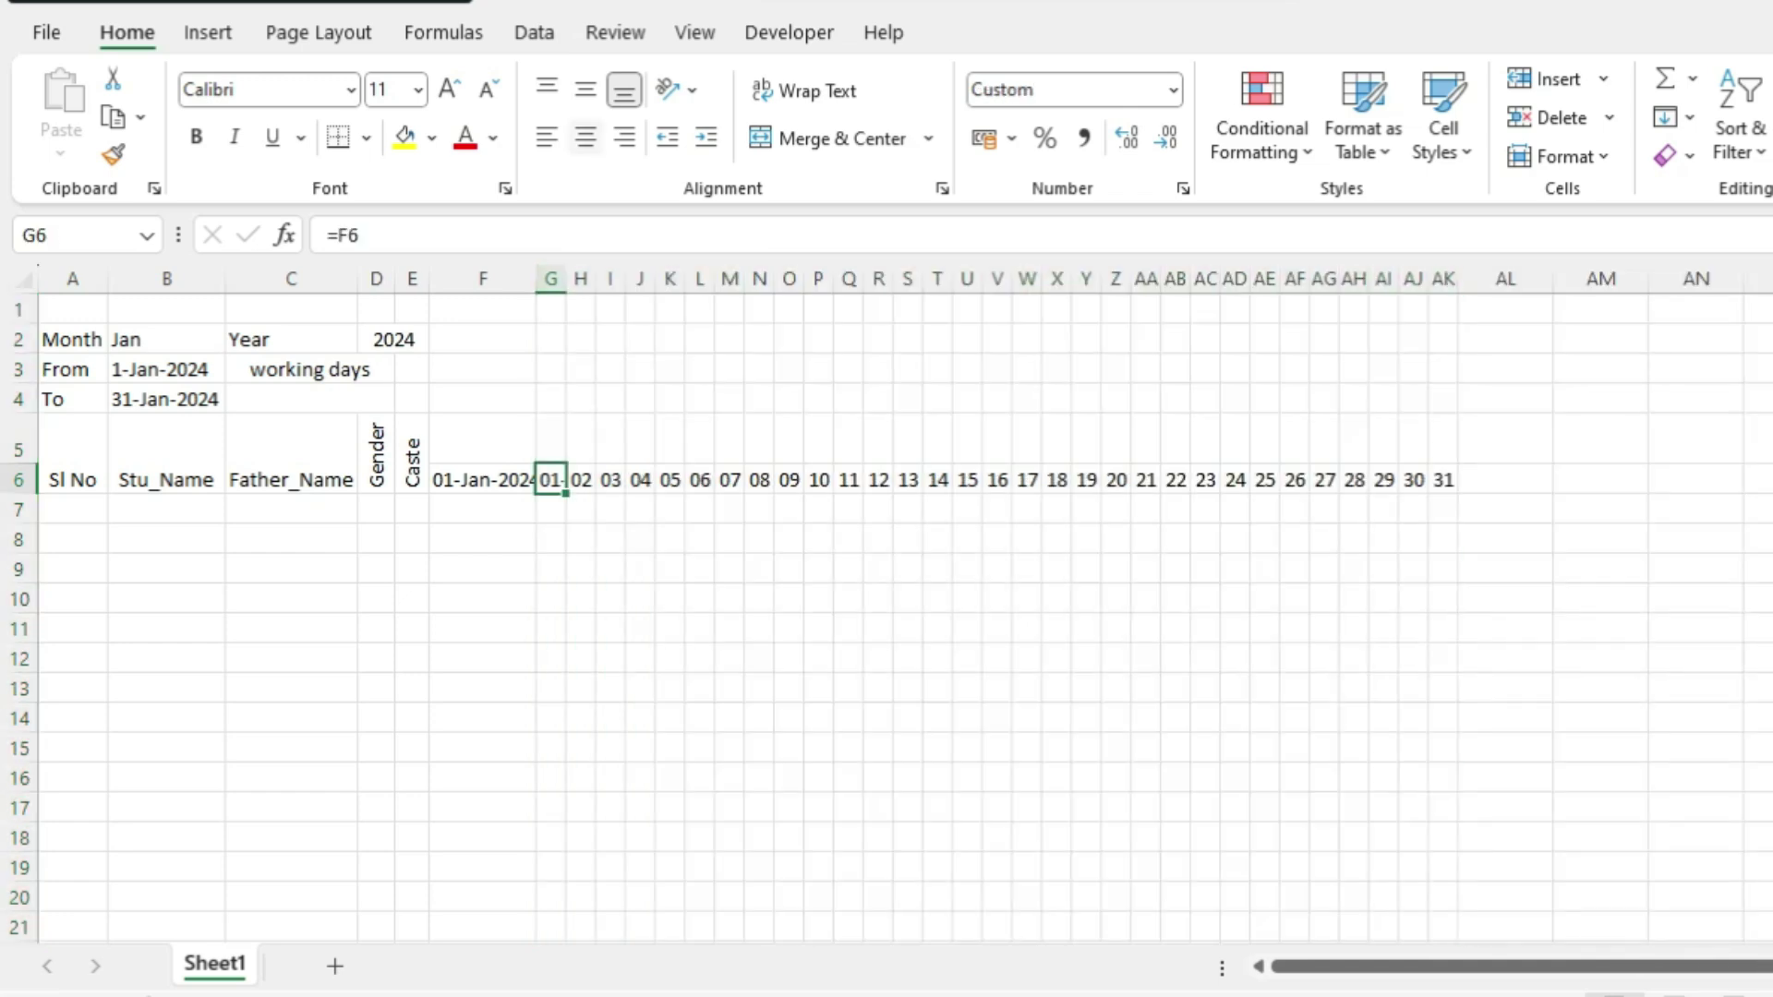
left_click(625, 137)
left_click(546, 136)
left_click_drag(566, 278, 564, 278)
left_click(904, 688)
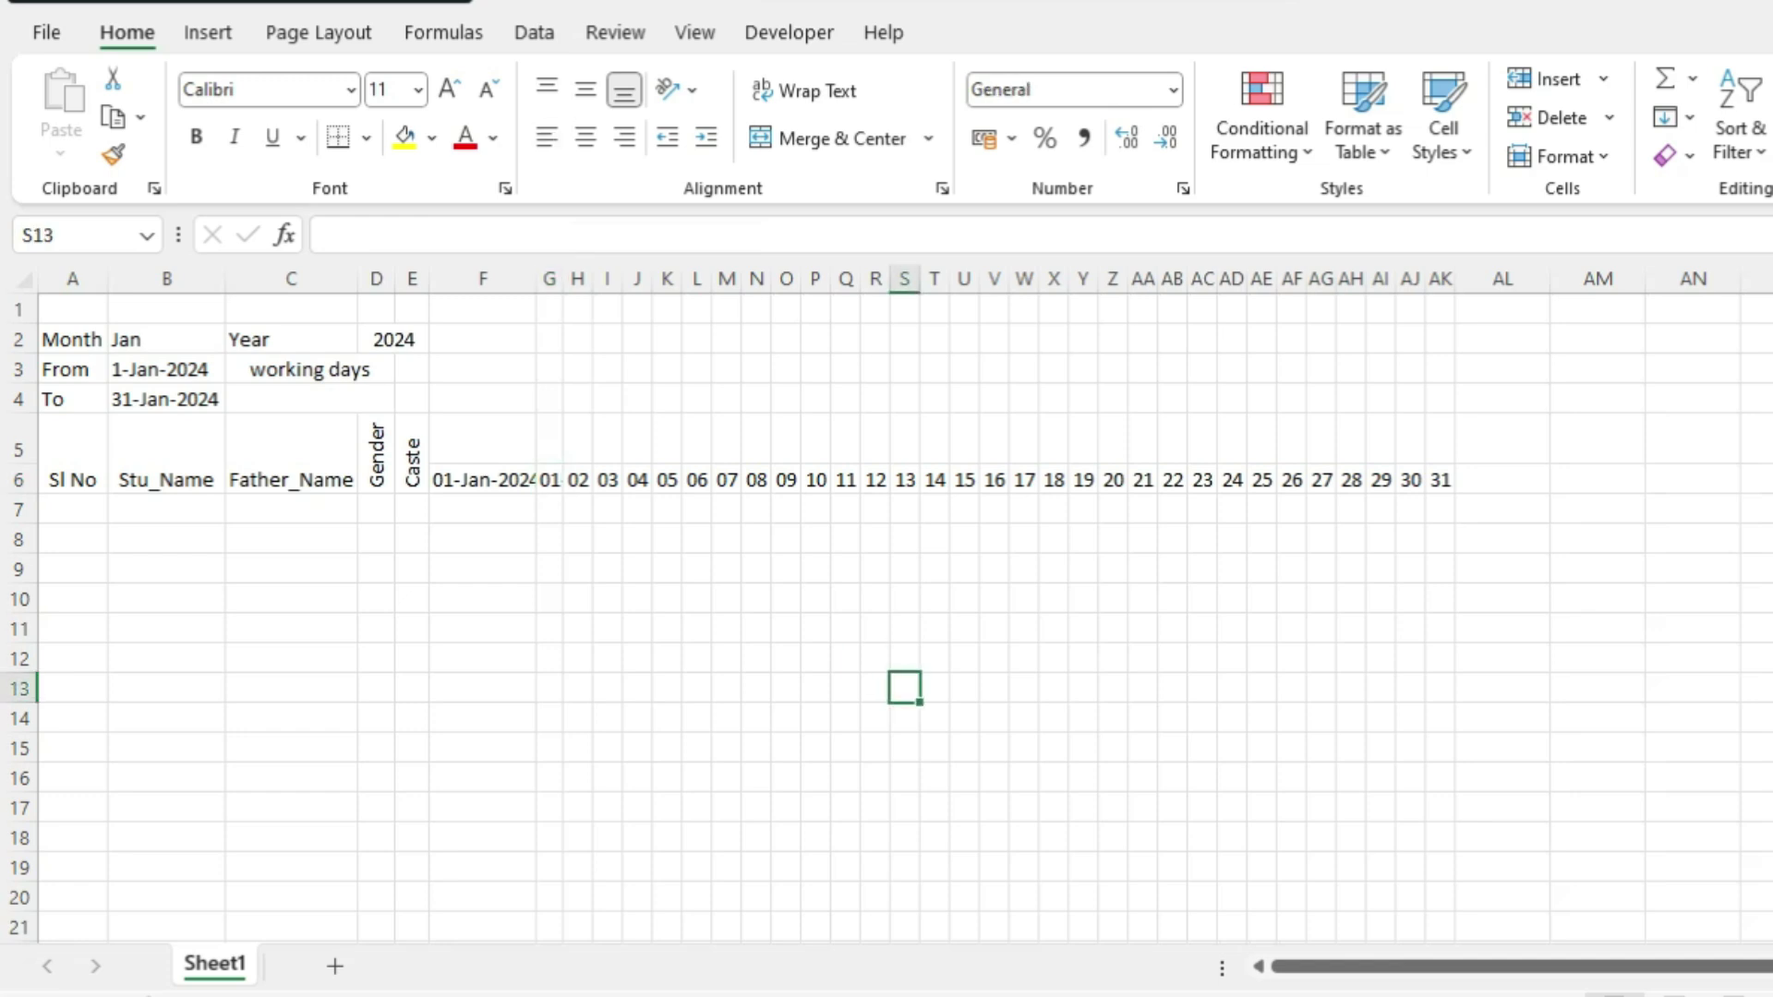
Step: Hide column F holding the full start date, then type Feb into month cell B2
left_click(482, 479)
left_click(483, 278)
right_click(467, 282)
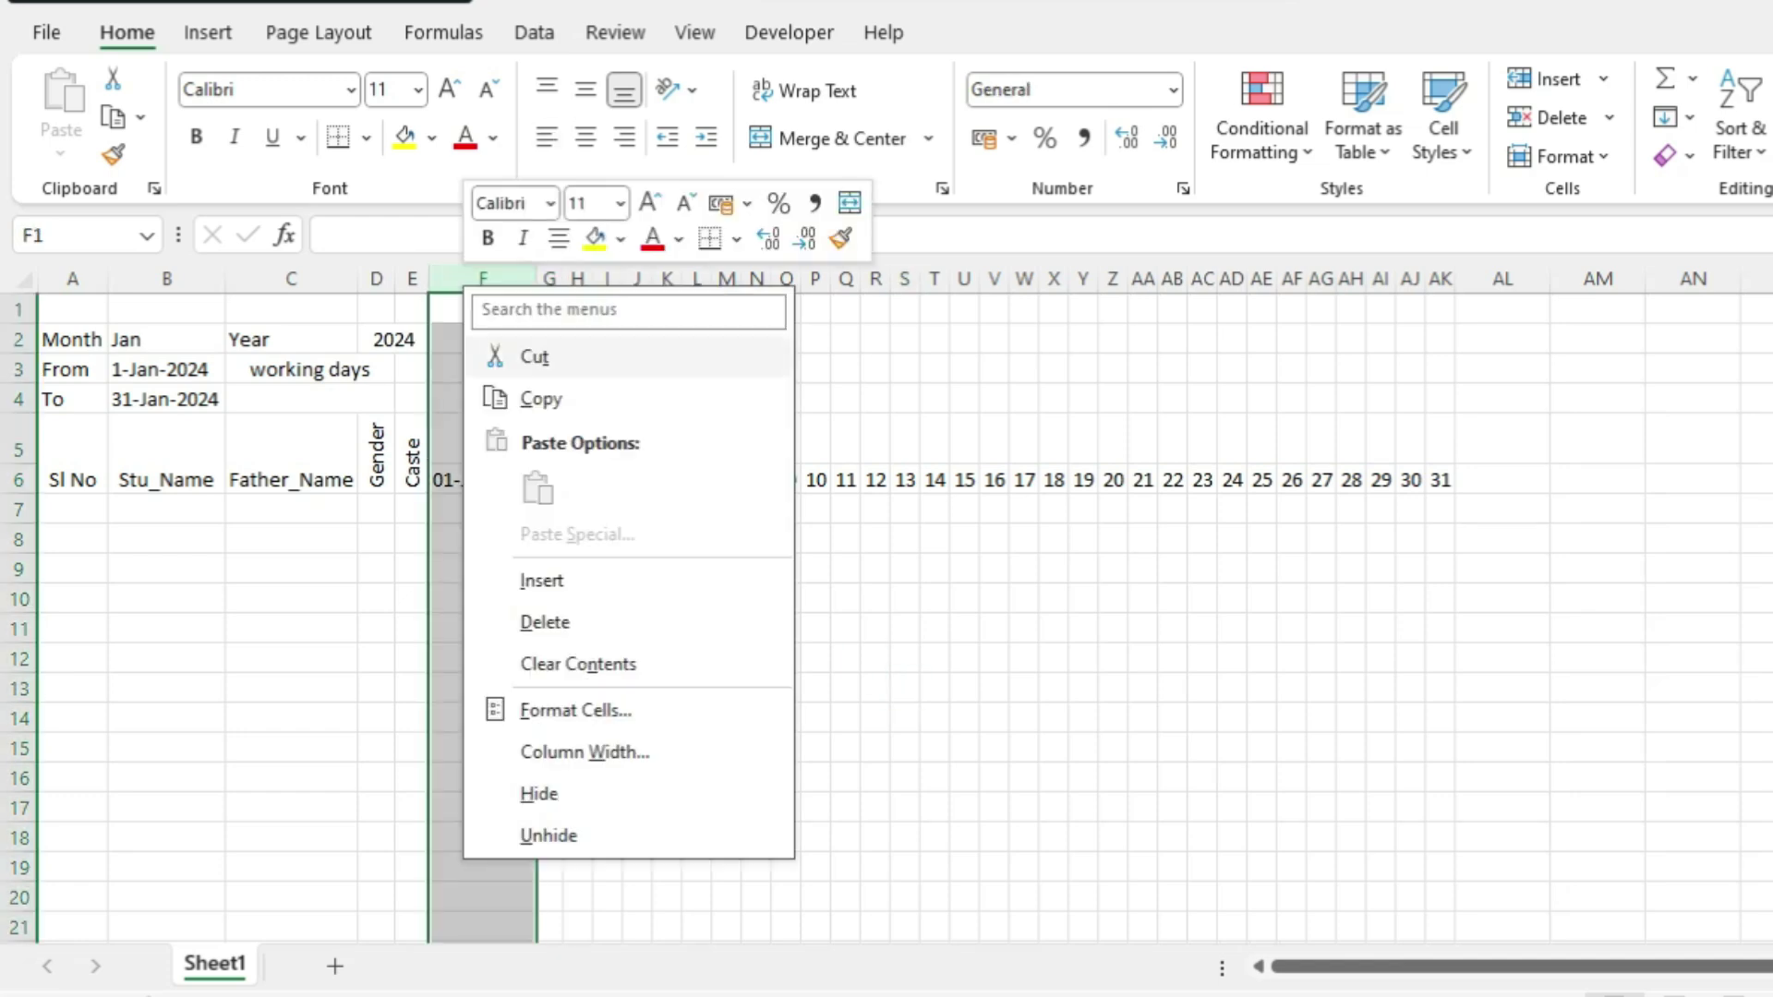
left_click(539, 794)
left_click(678, 778)
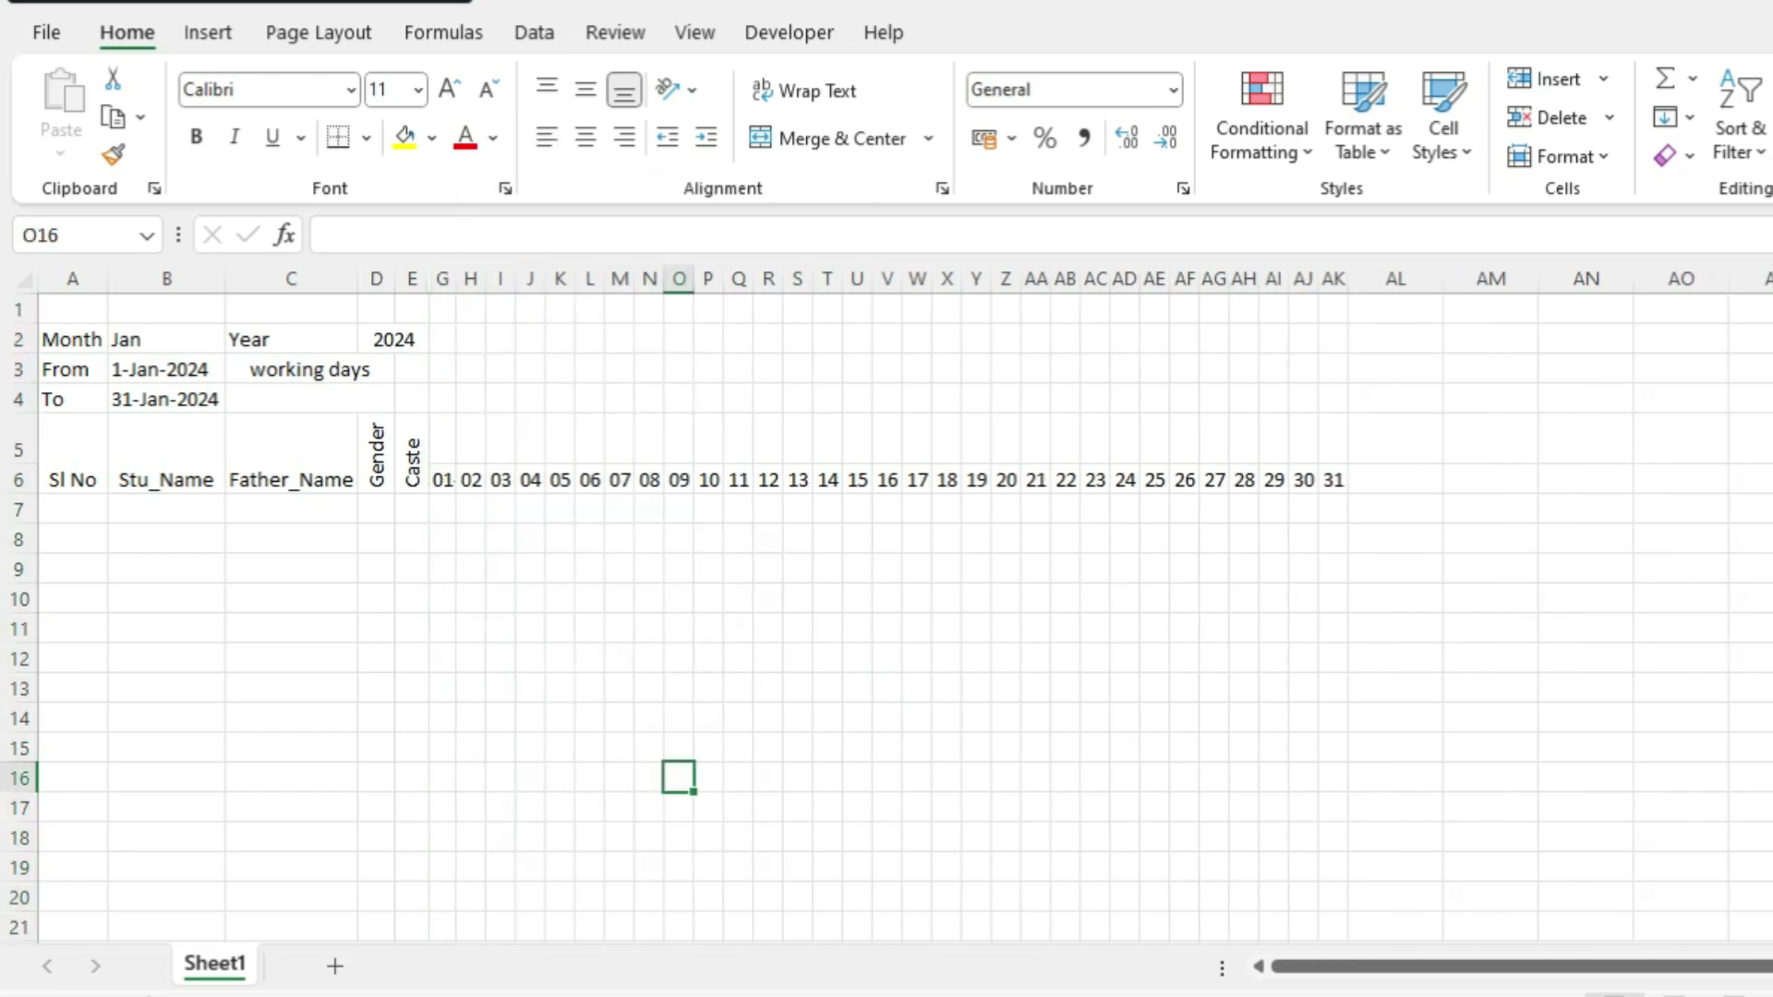
left_click(887, 658)
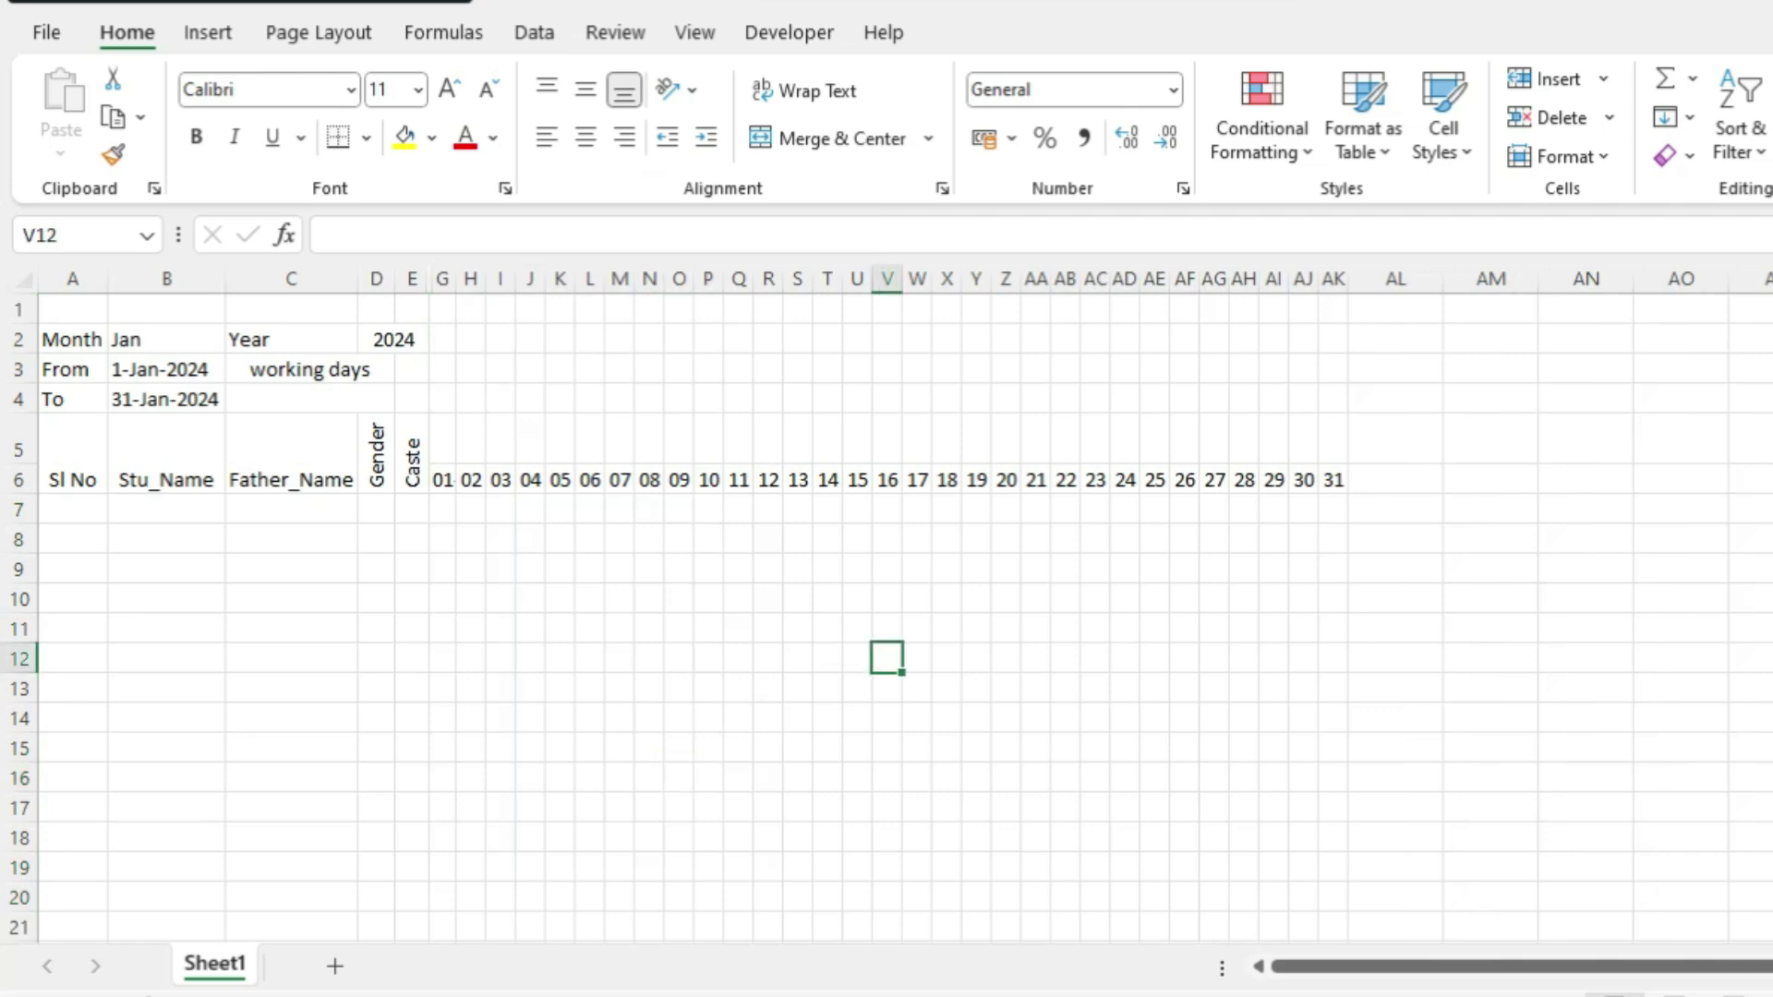
left_click_drag(1333, 479, 471, 479)
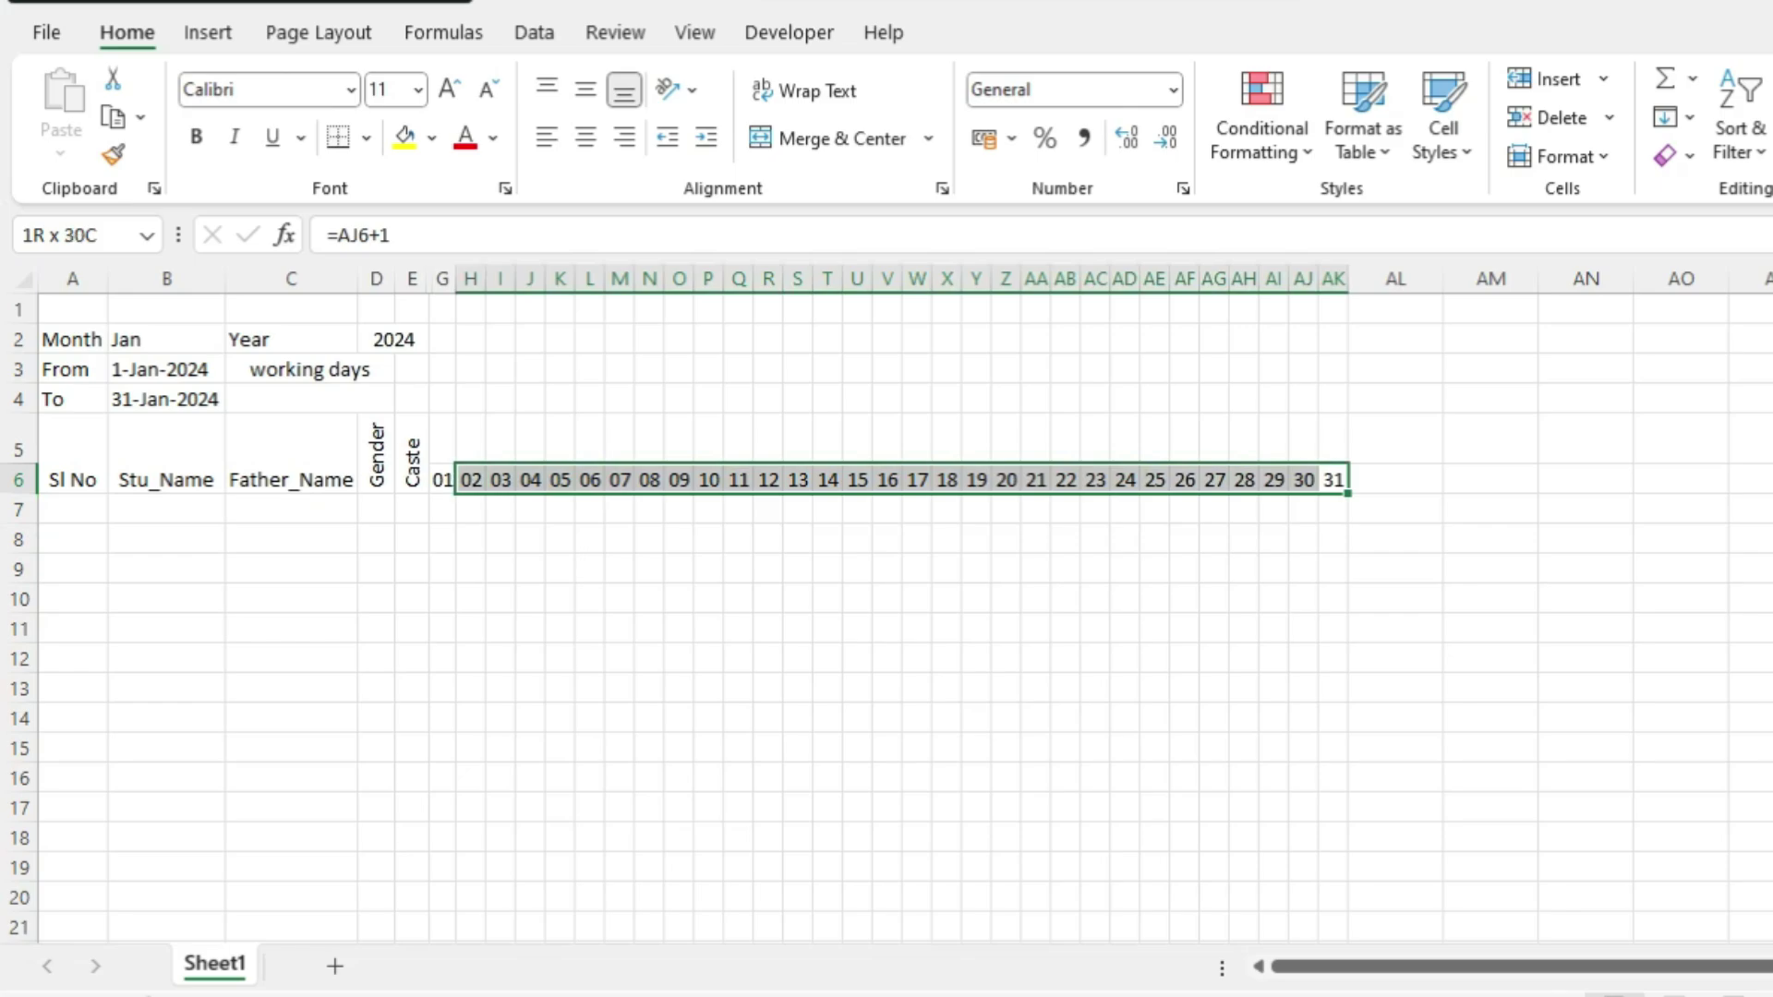
left_click(589, 629)
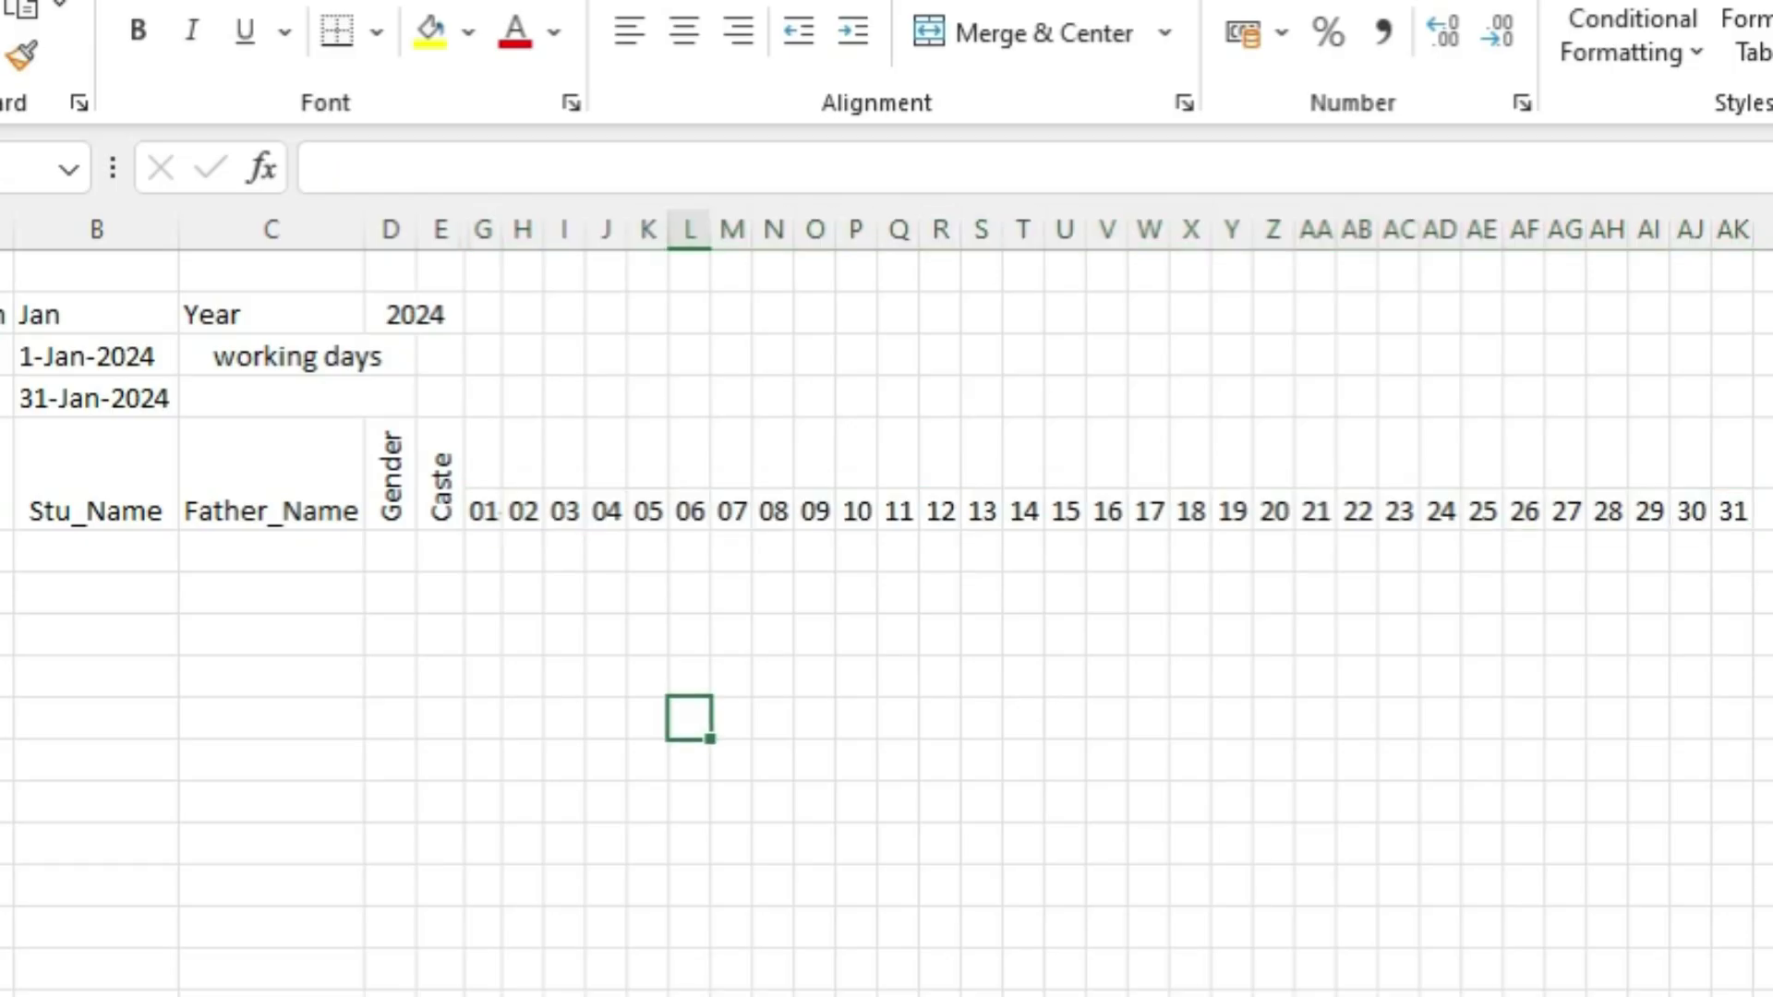
left_click(96, 314)
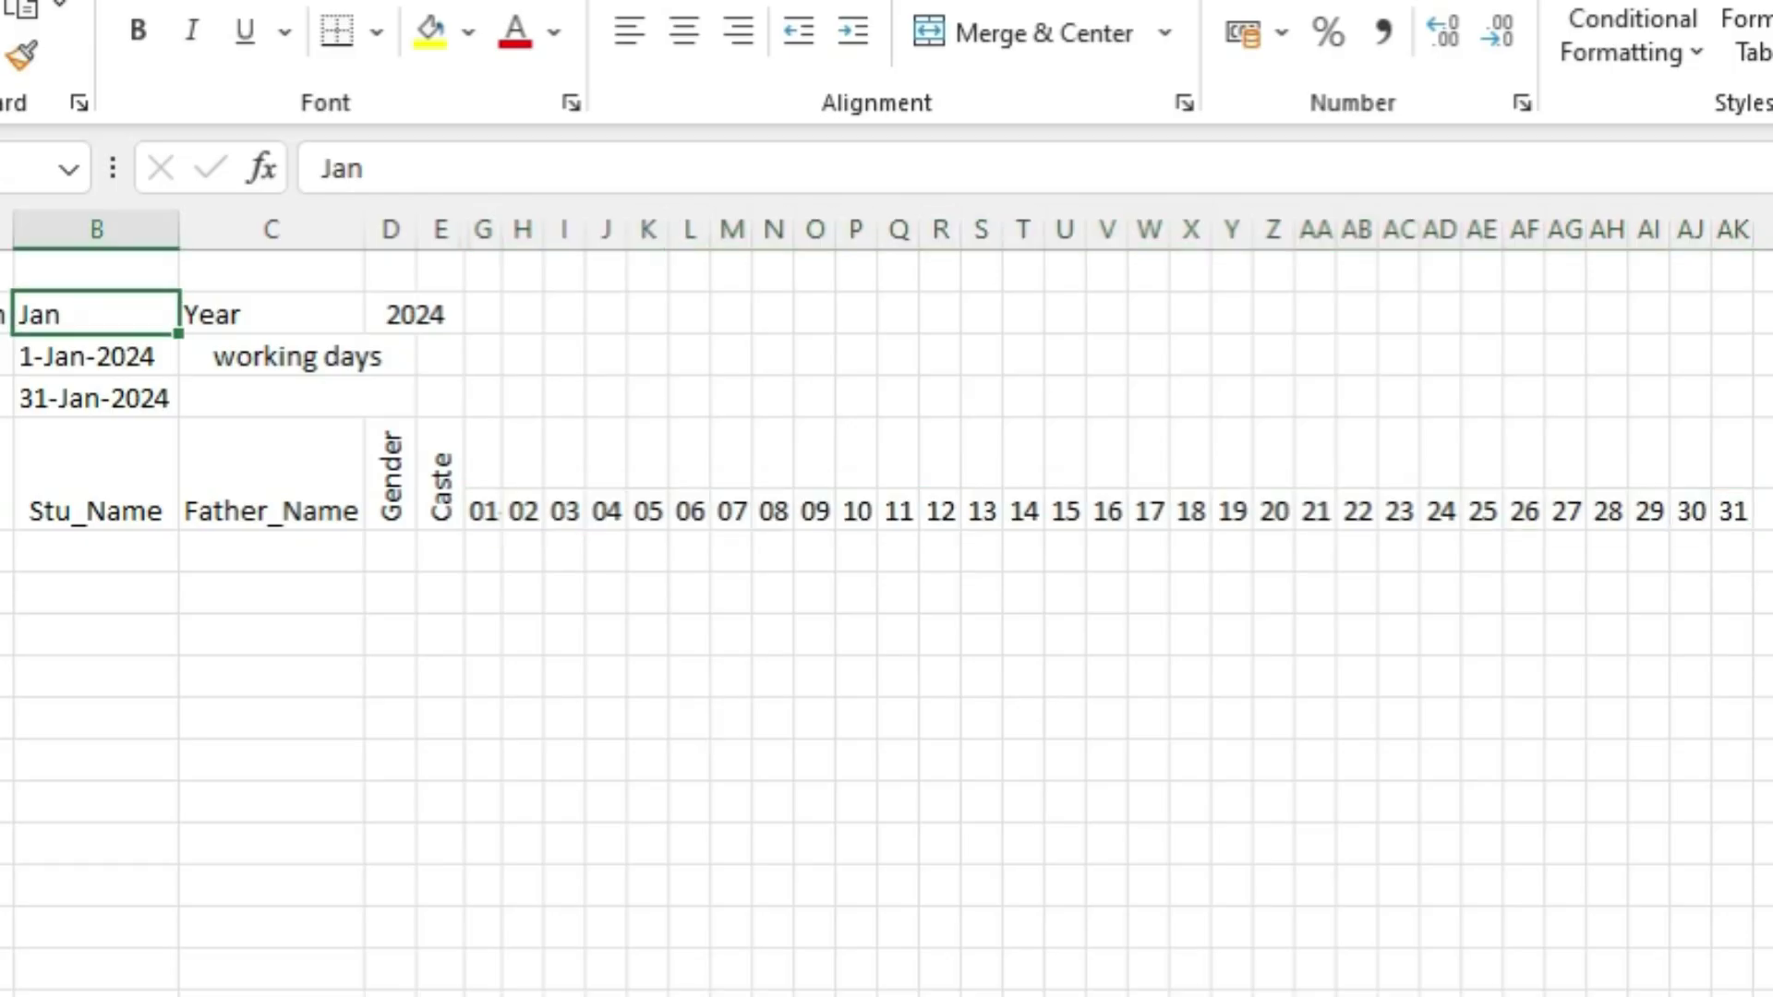
type("Feb")
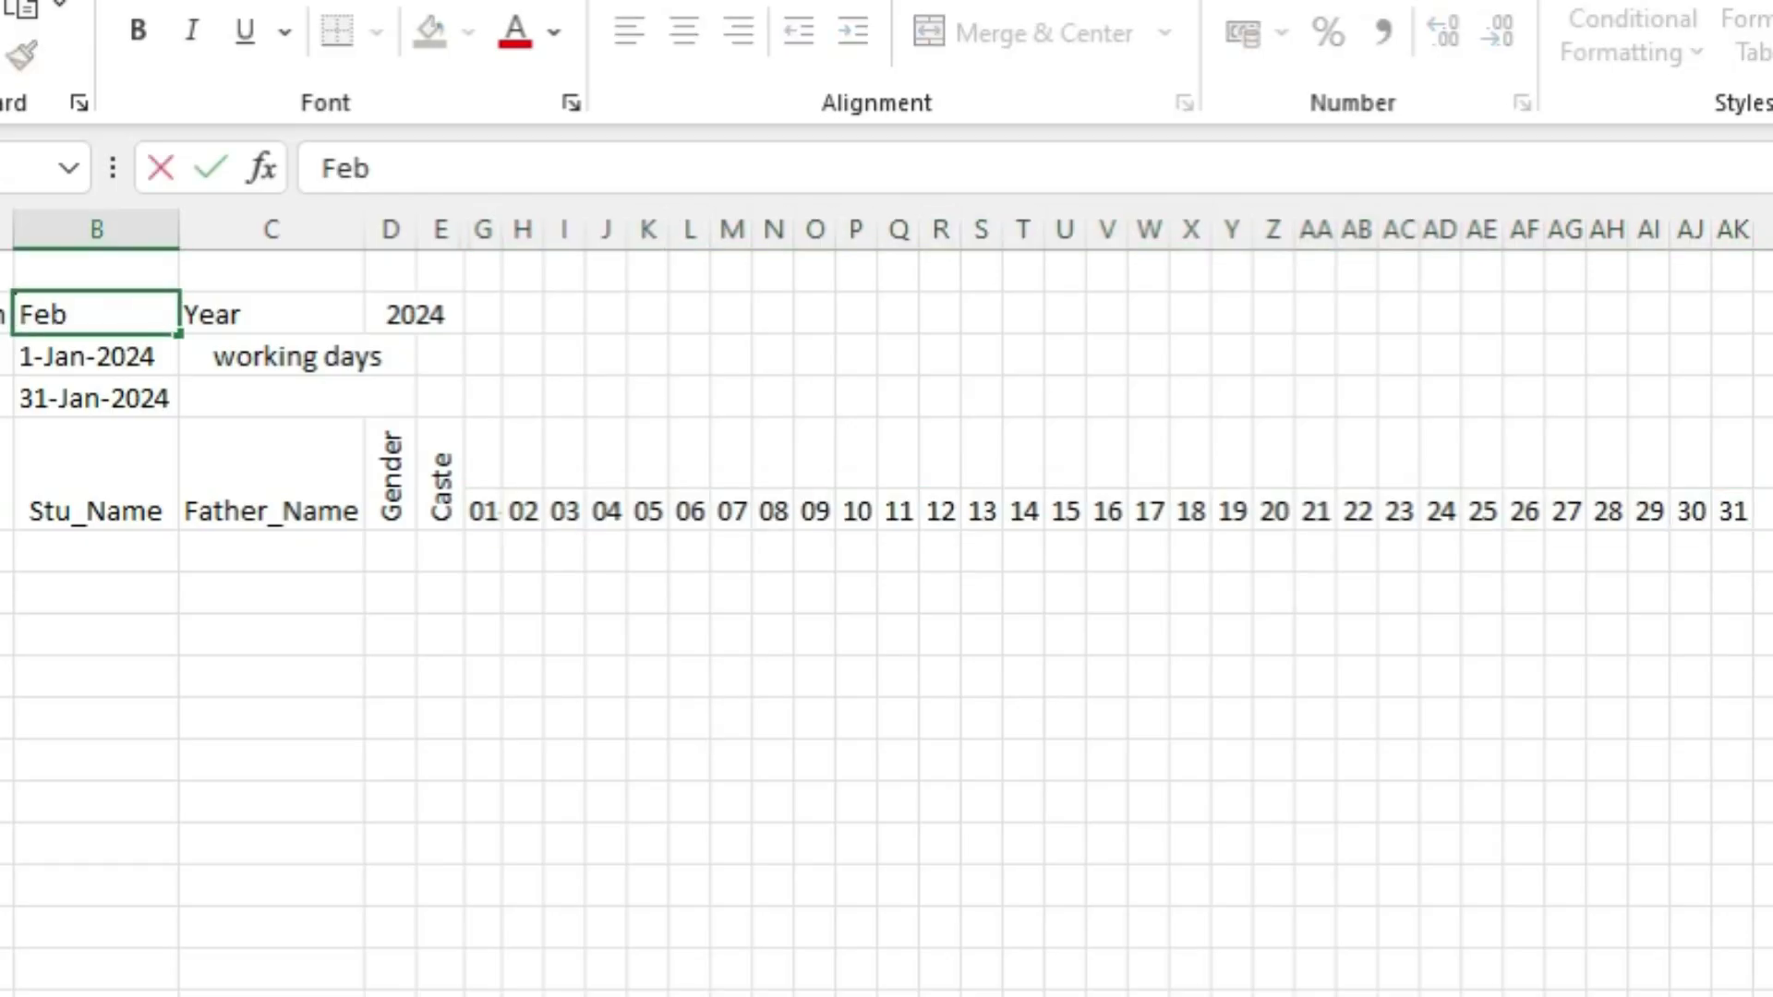
key("Return")
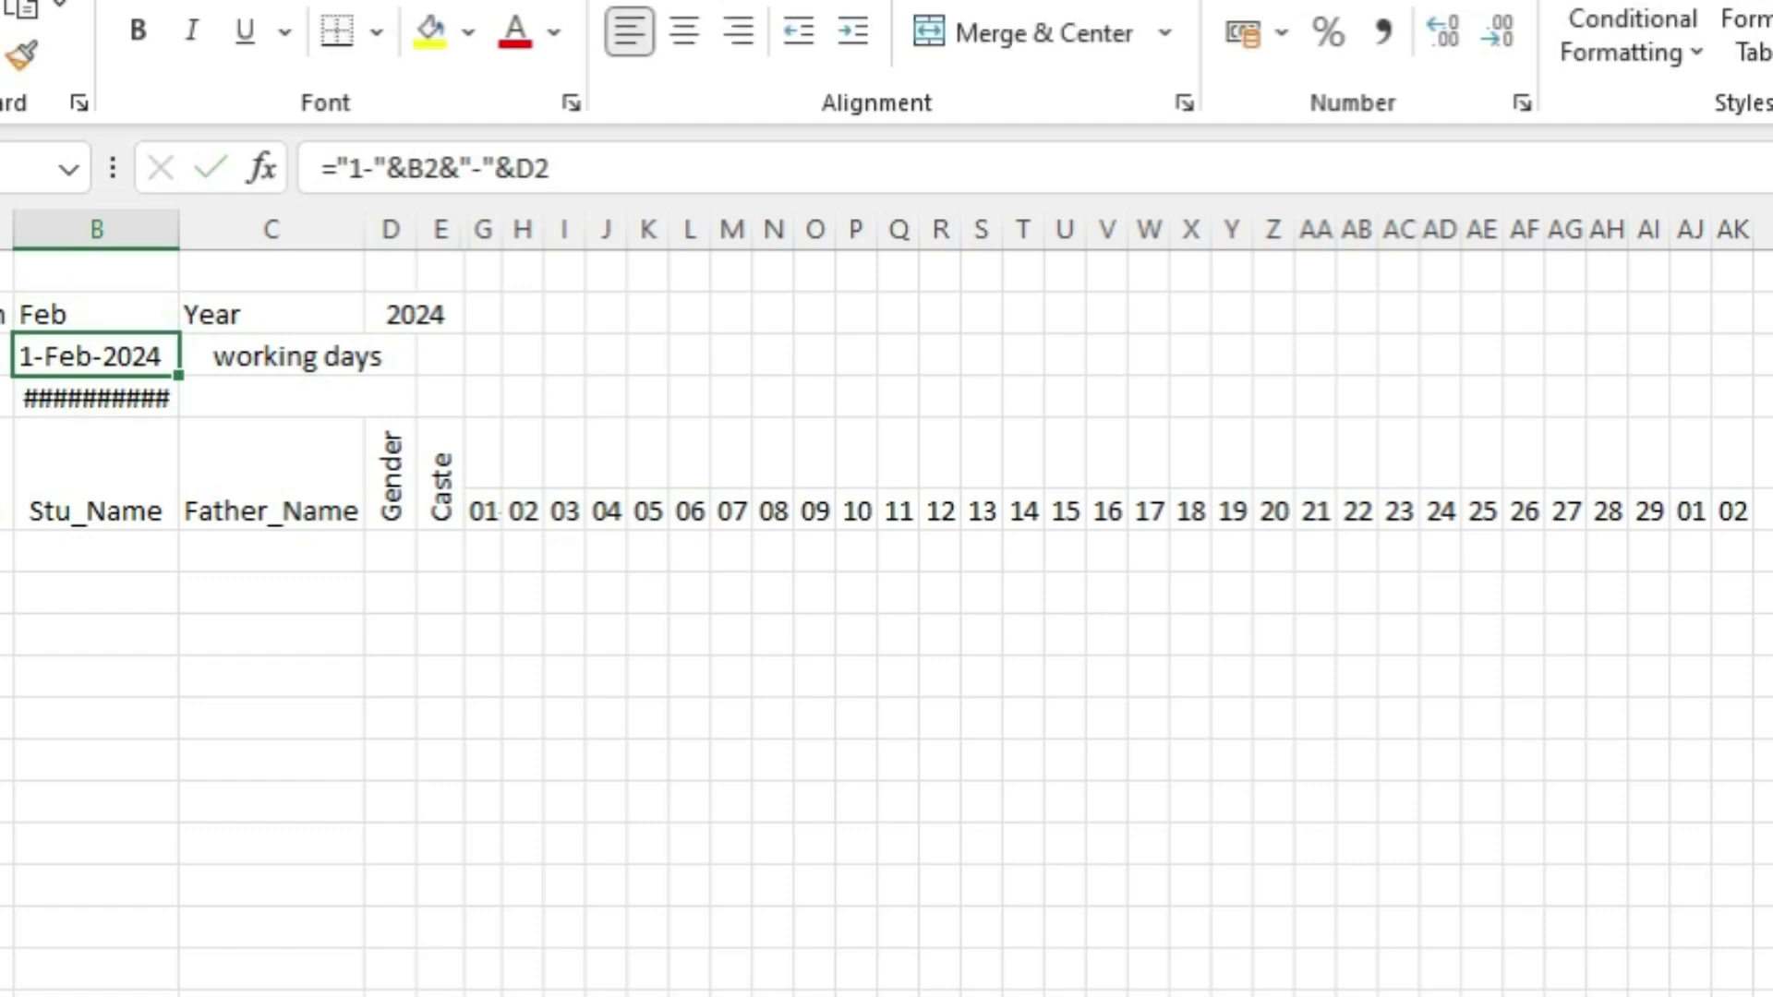
left_click_drag(180, 229, 194, 229)
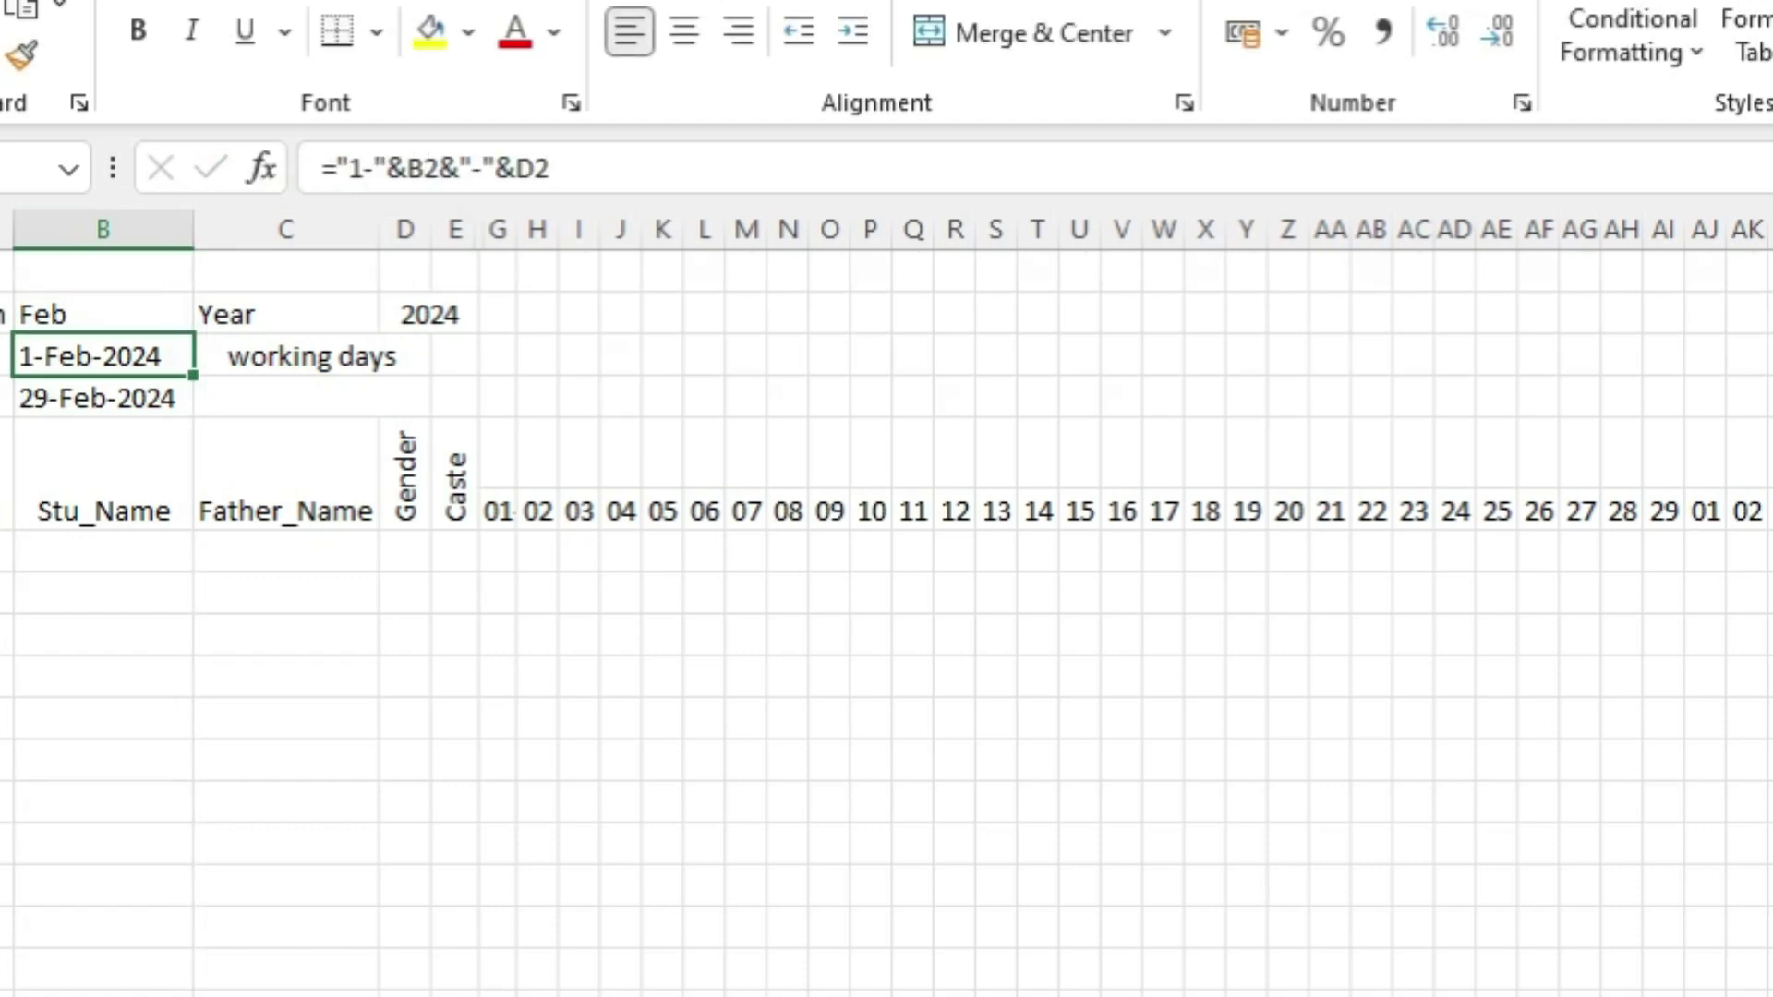
left_click(97, 398)
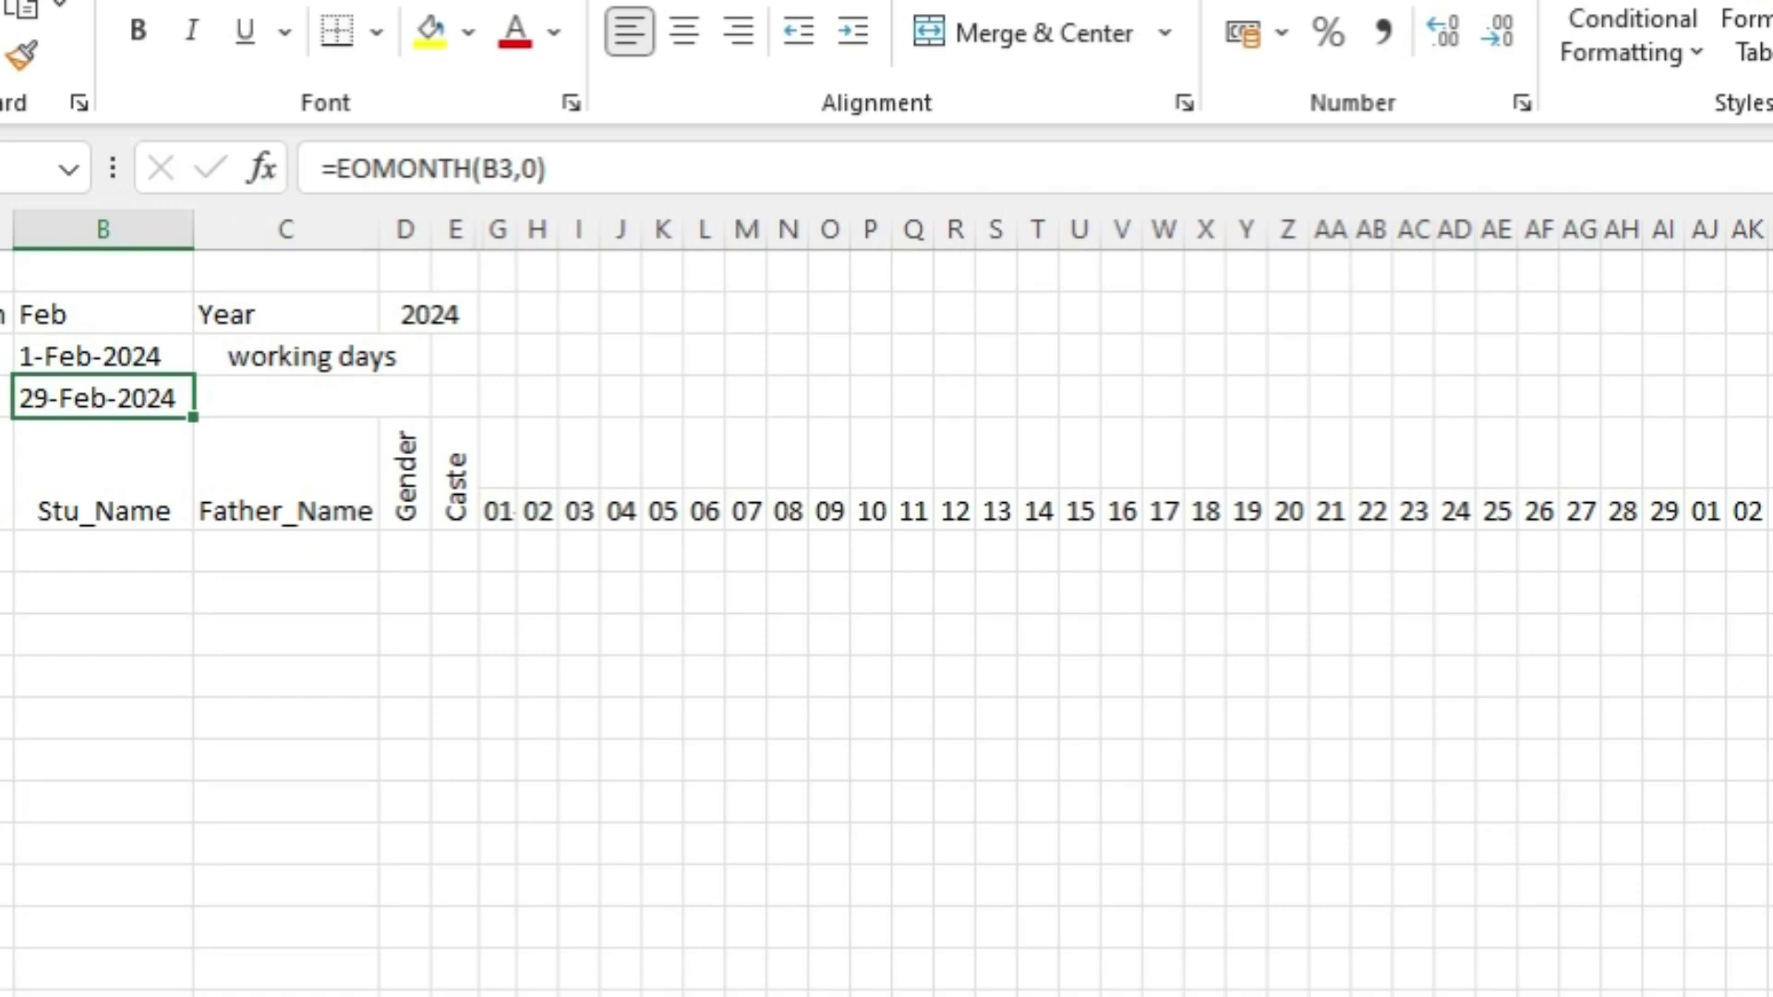
left_click(428, 315)
key("F2")
key("BackSpace")
type("3")
key("Return")
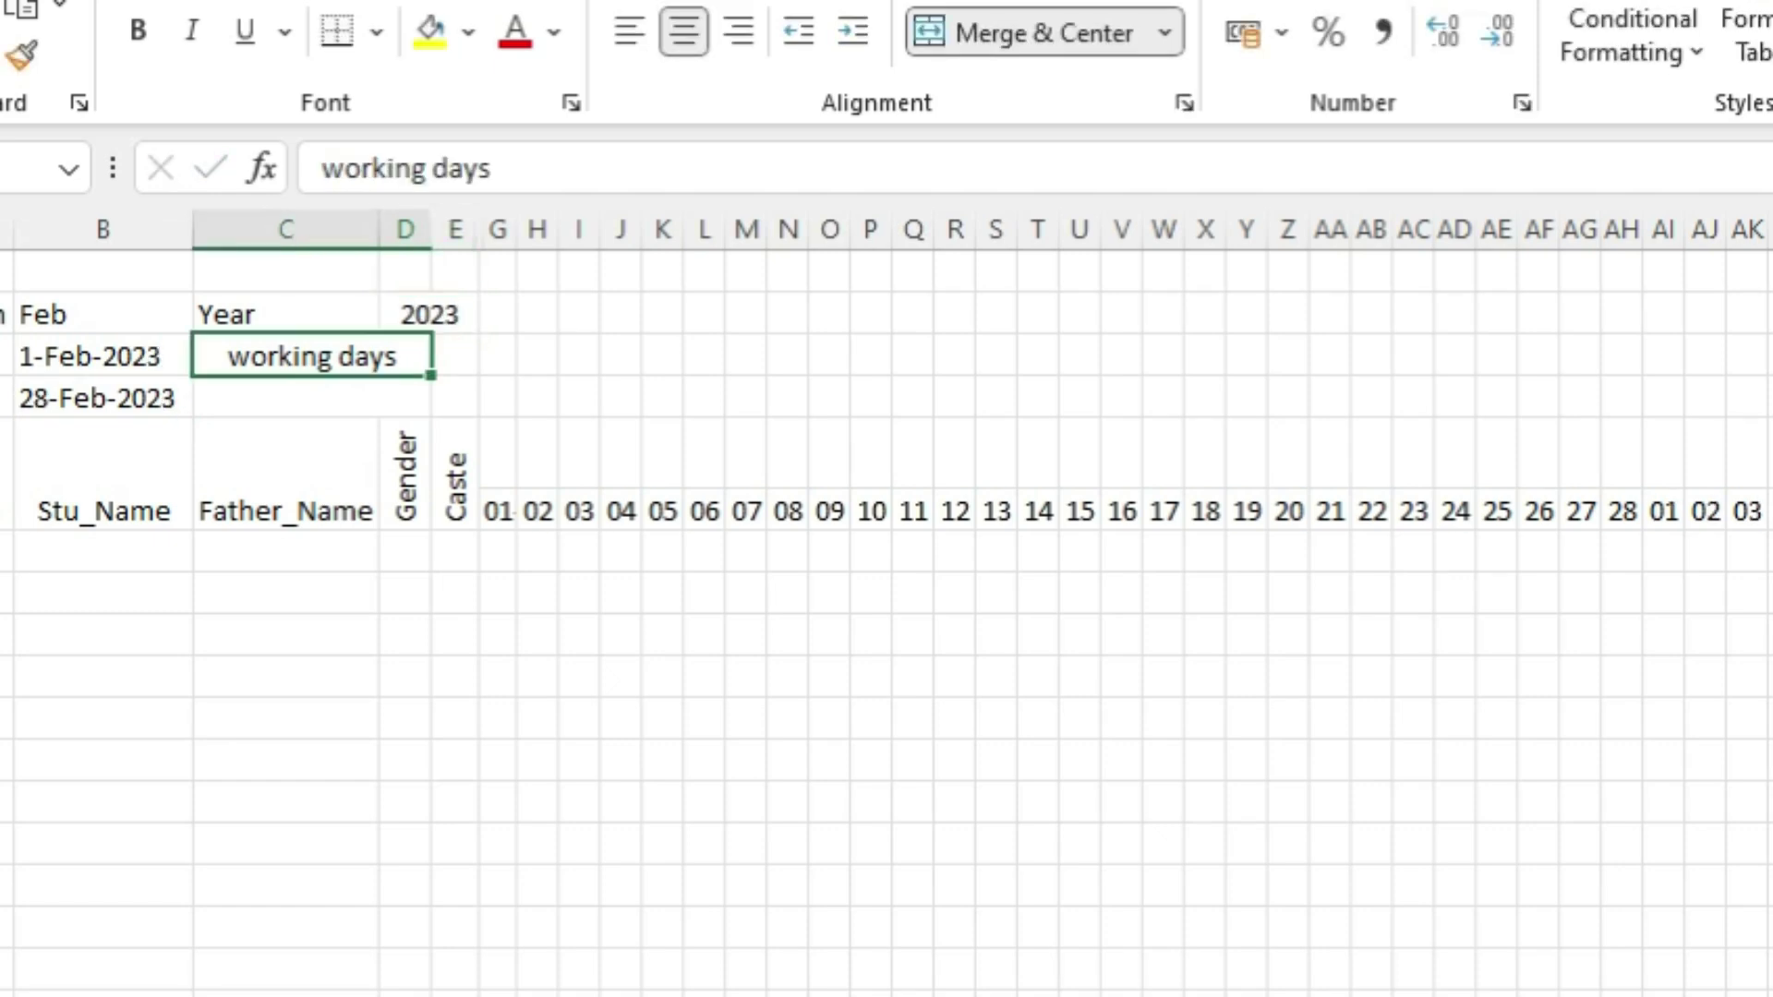
left_click(429, 315)
key("F2")
key("BackSpace")
type("4")
key("Return")
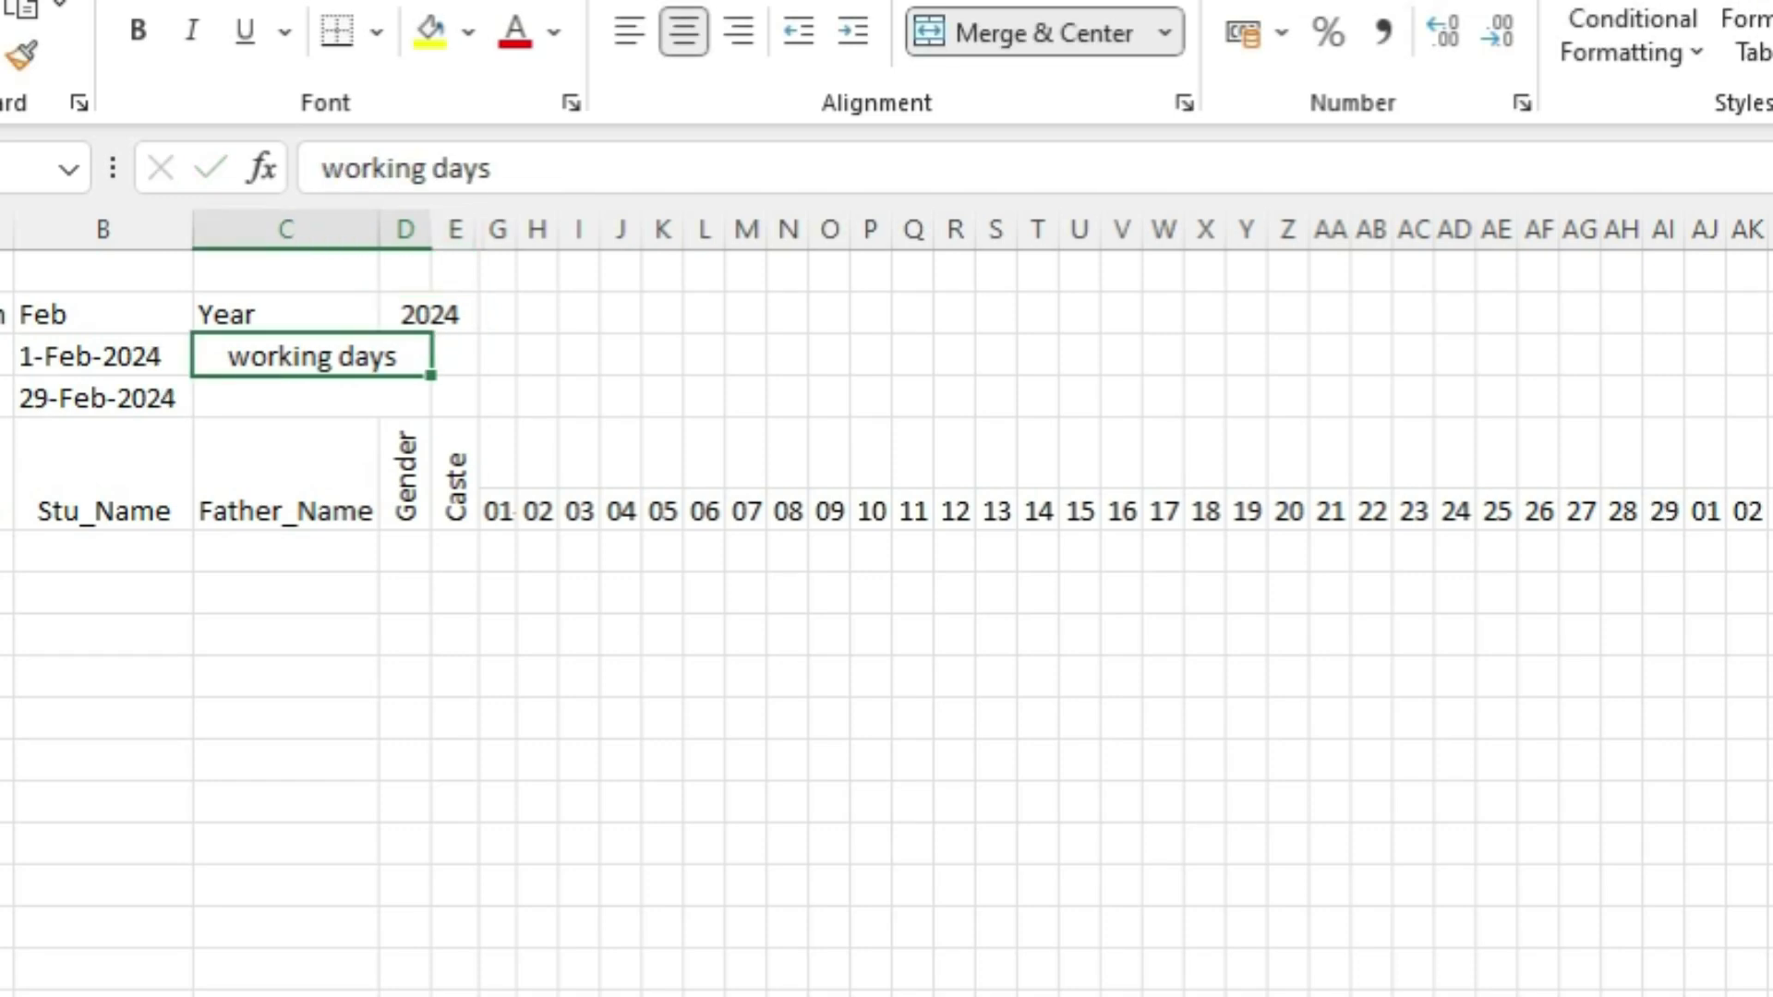
left_click(102, 398)
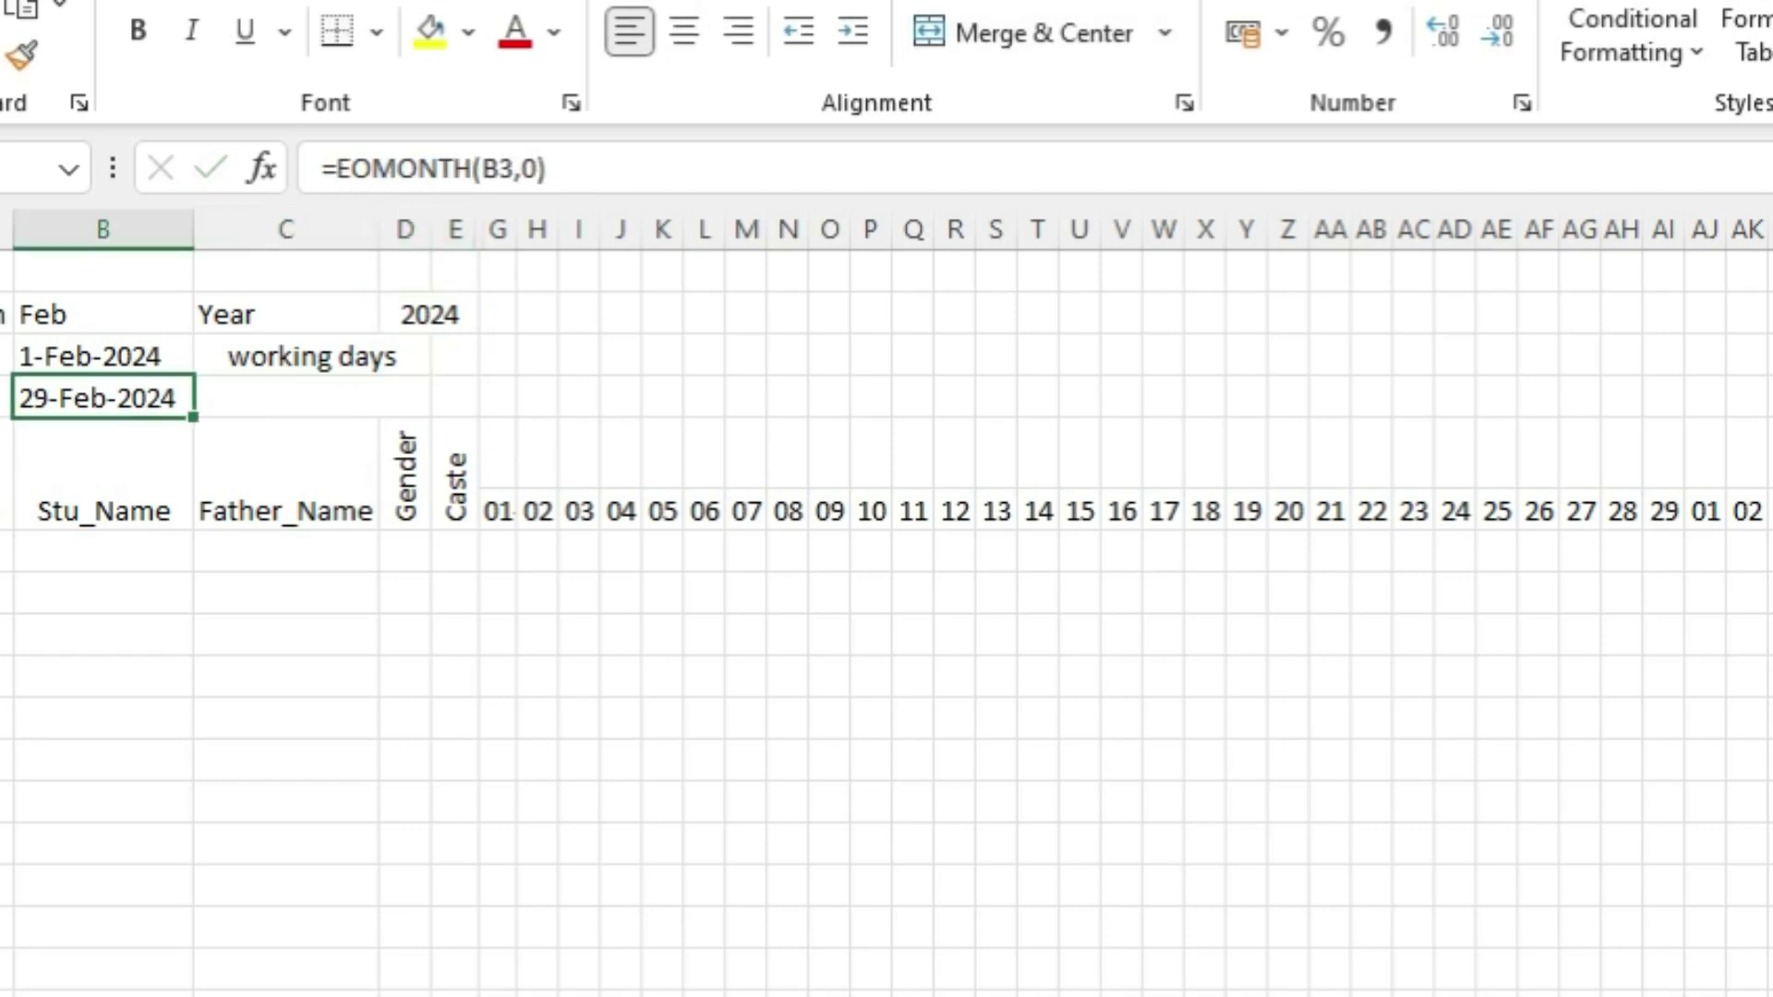
left_click(1663, 229)
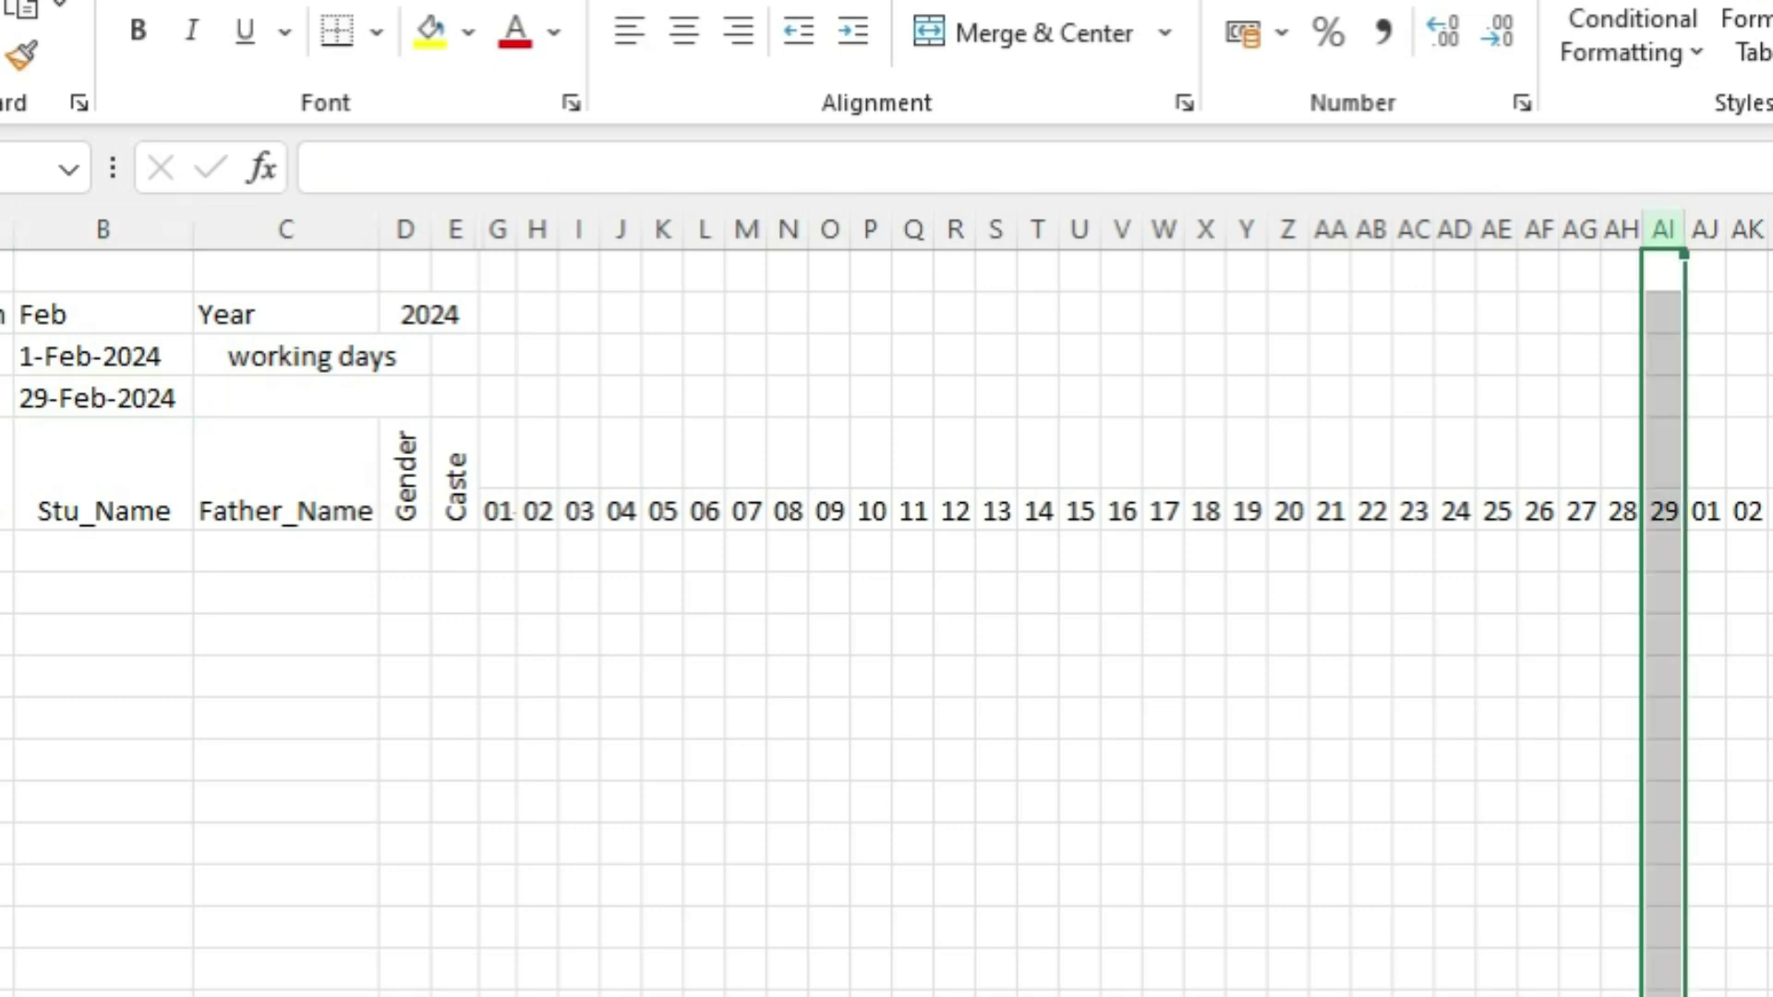
left_click_drag(1704, 229, 1746, 229)
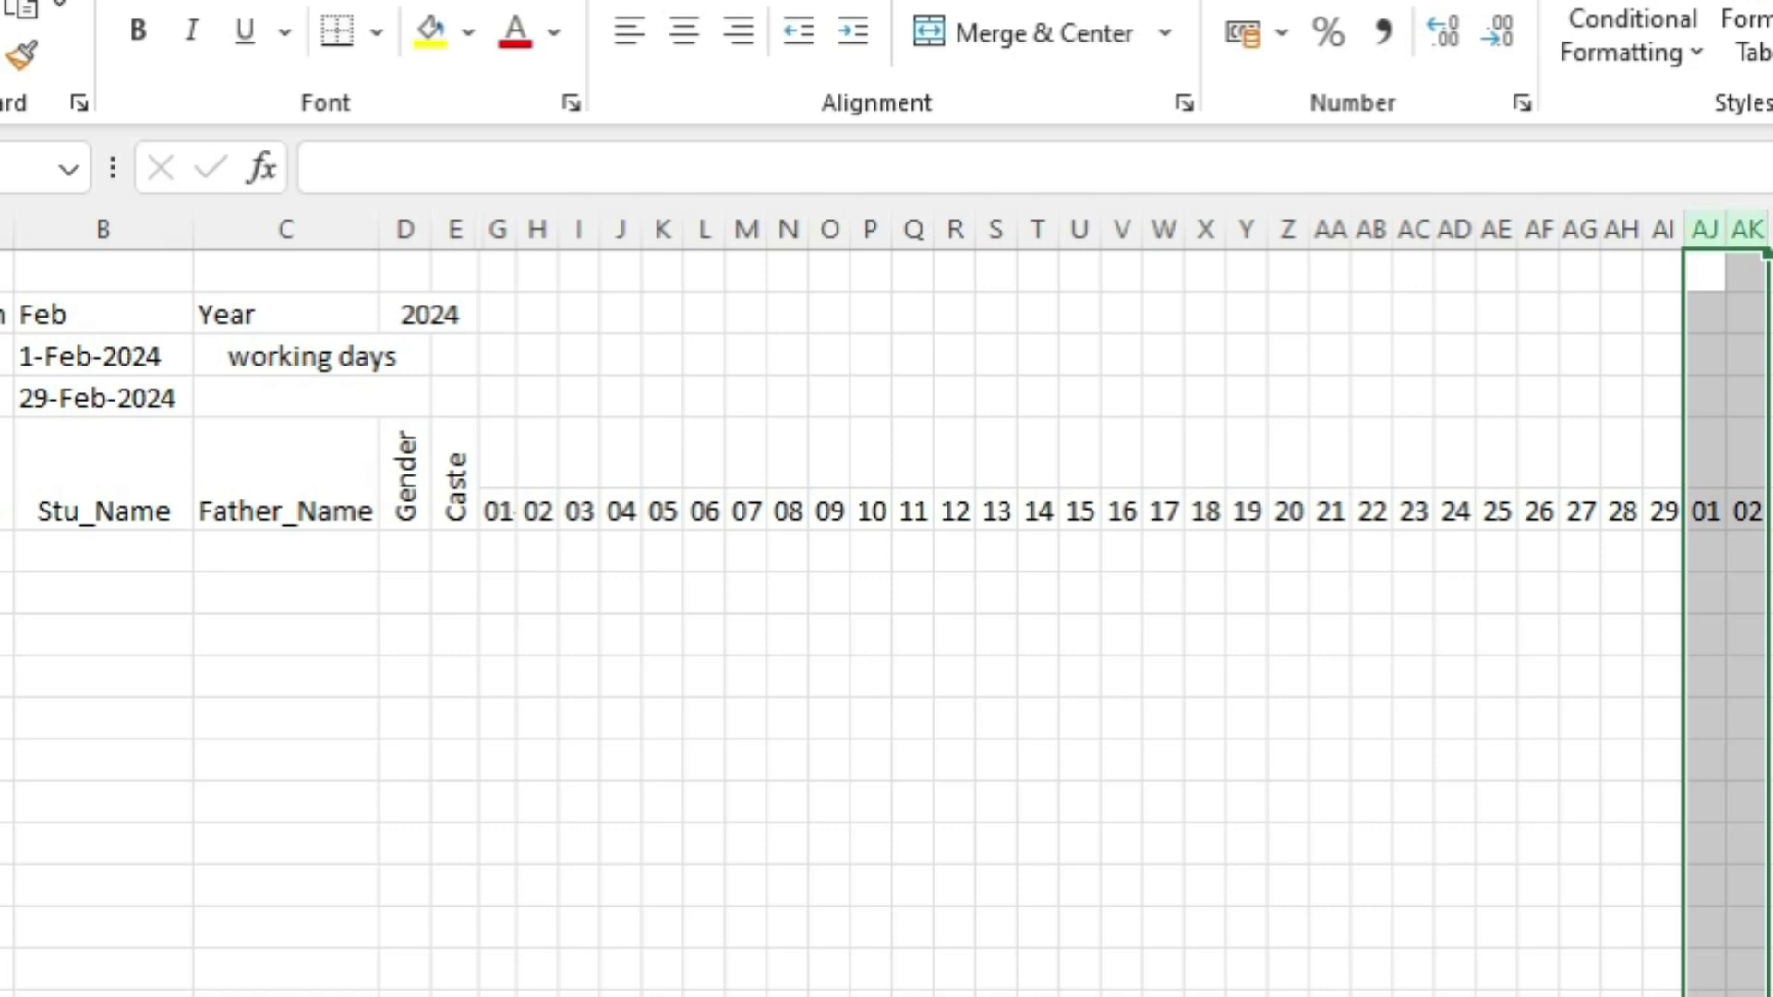
left_click(1747, 593)
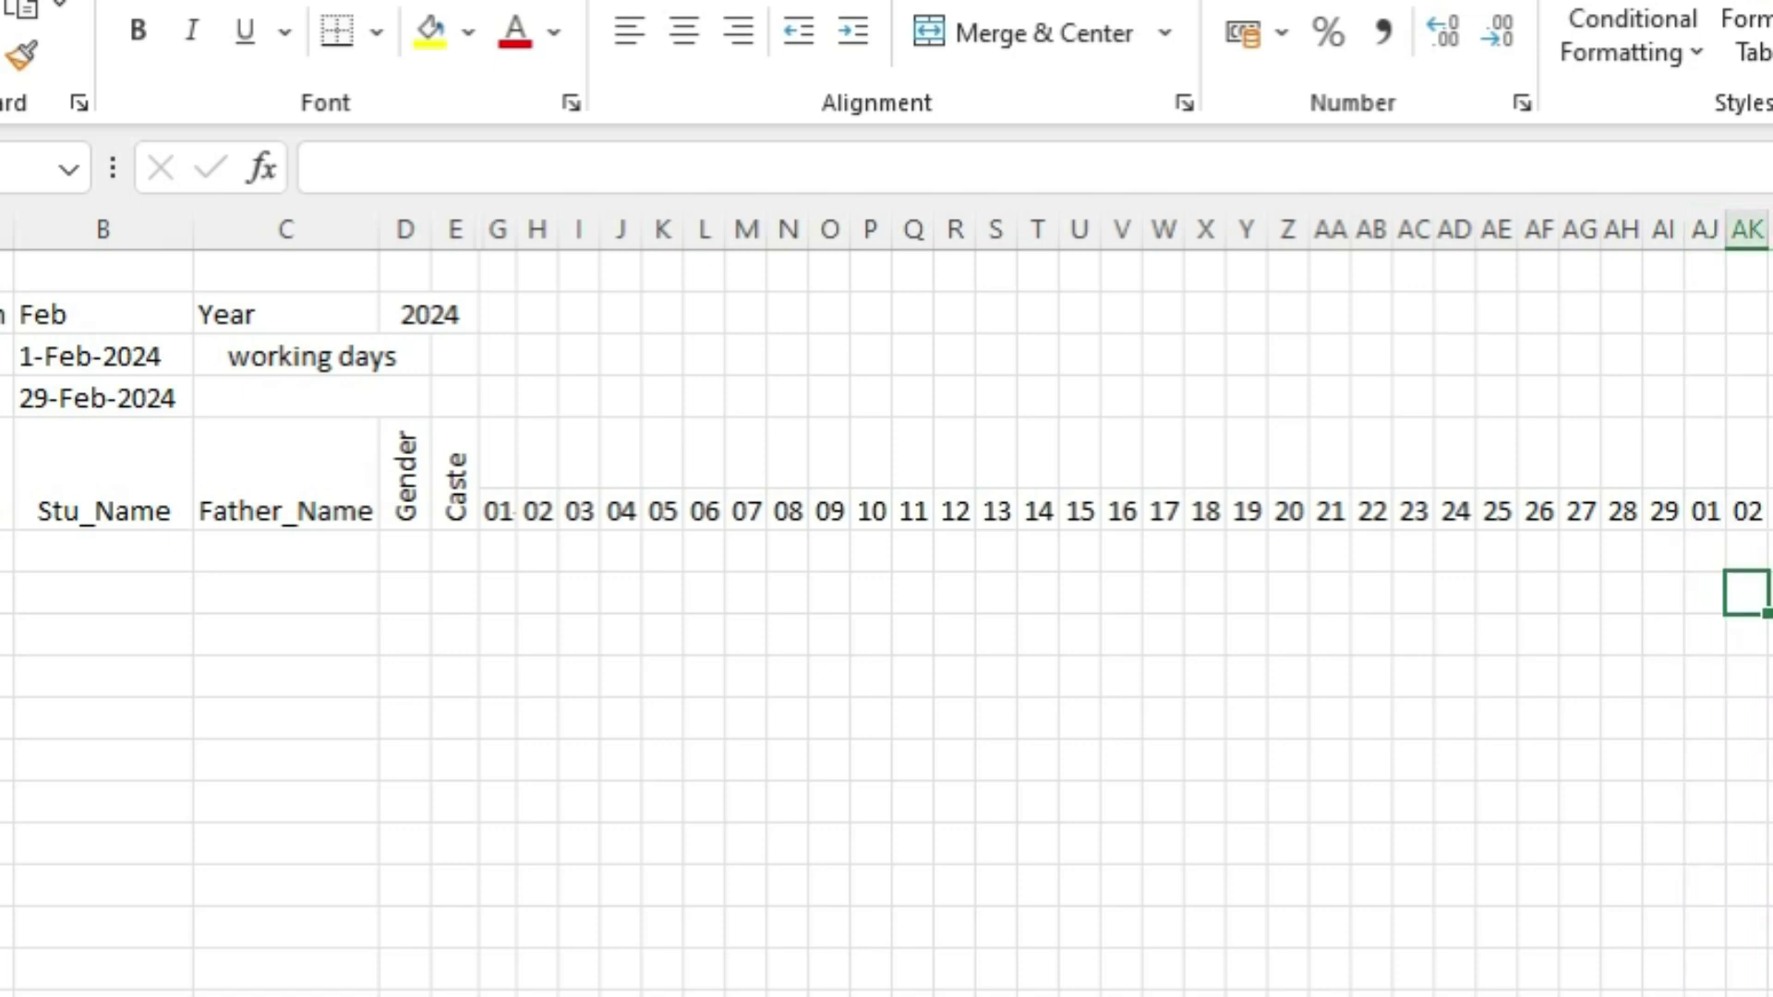
Step: Rewrite H6 as =IF(G6+1<B4,G6+1,"") so days past the To date stay blank
double_click(538, 511)
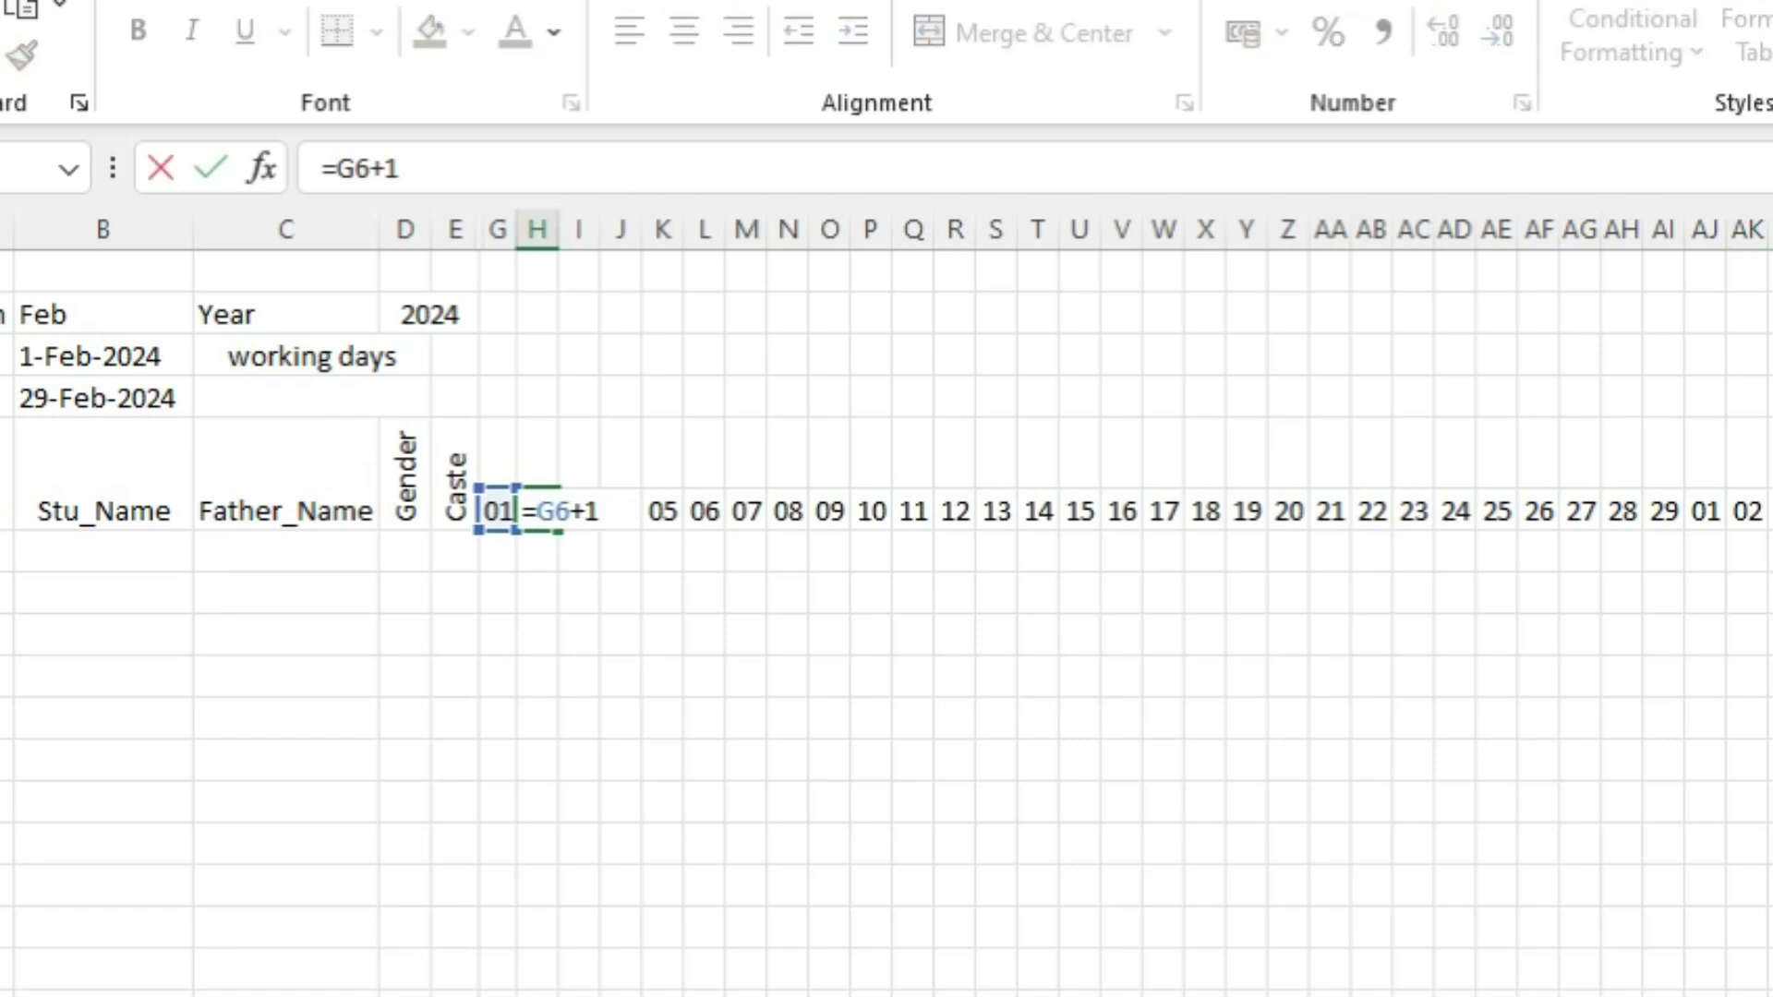
type("if")
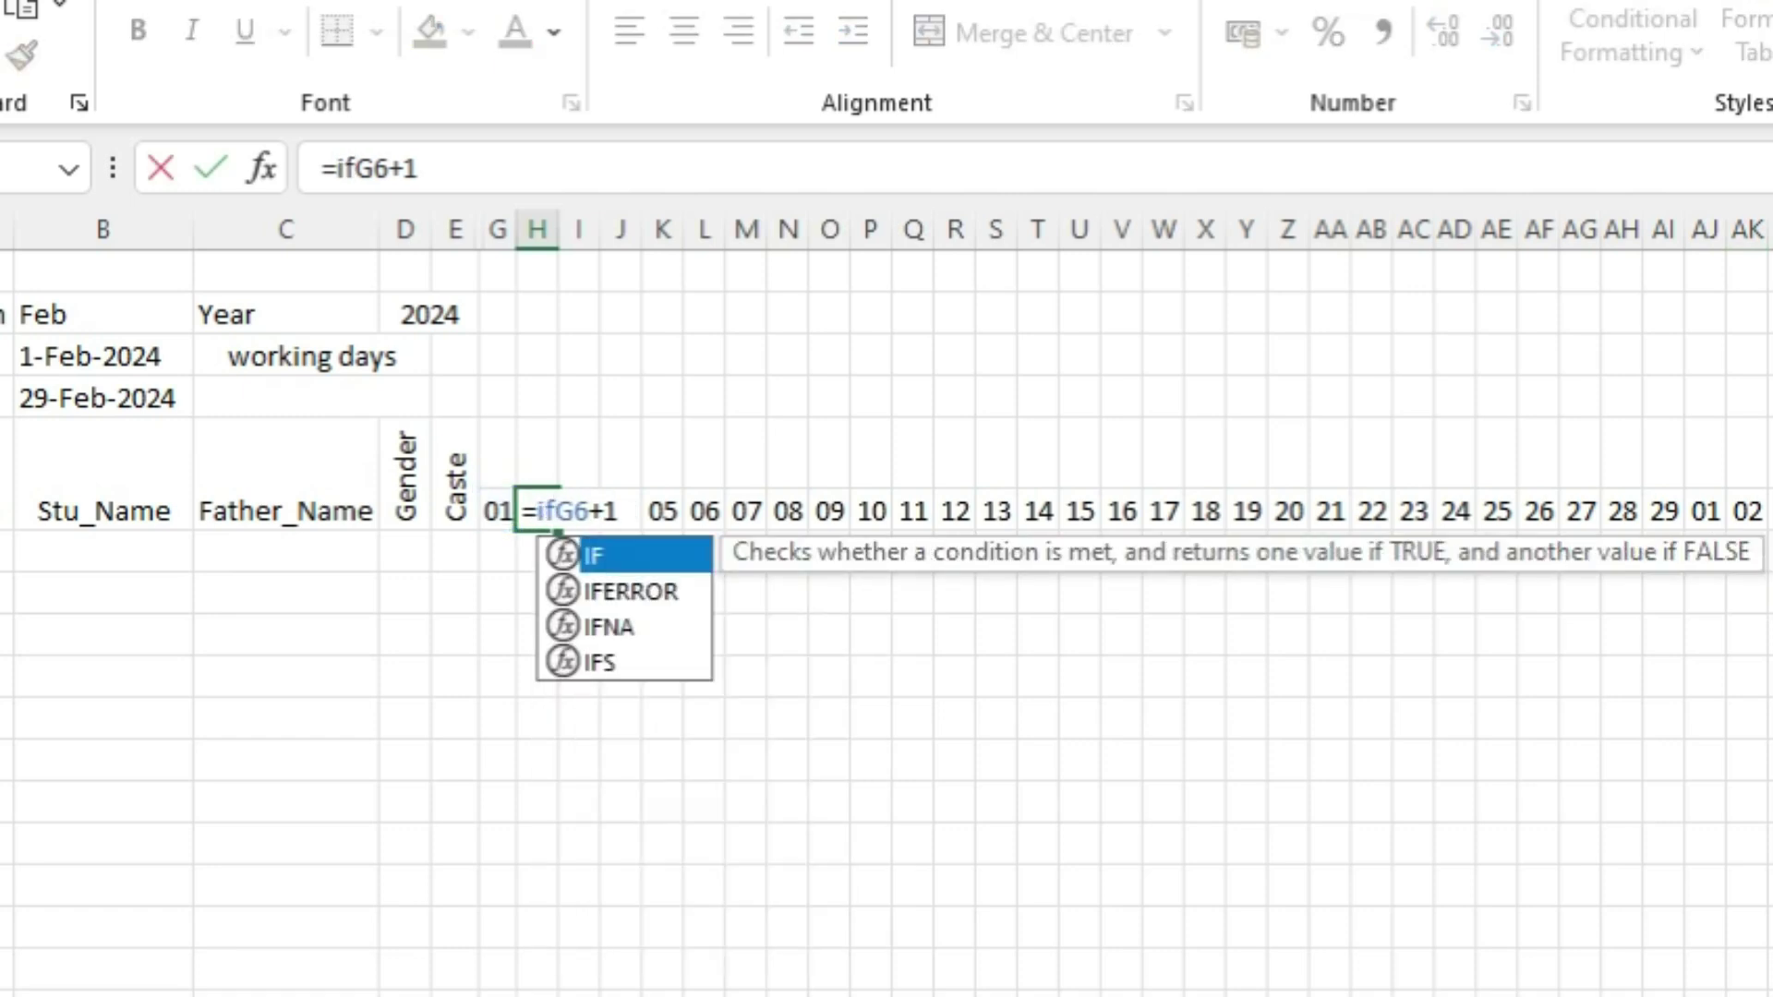
type("(")
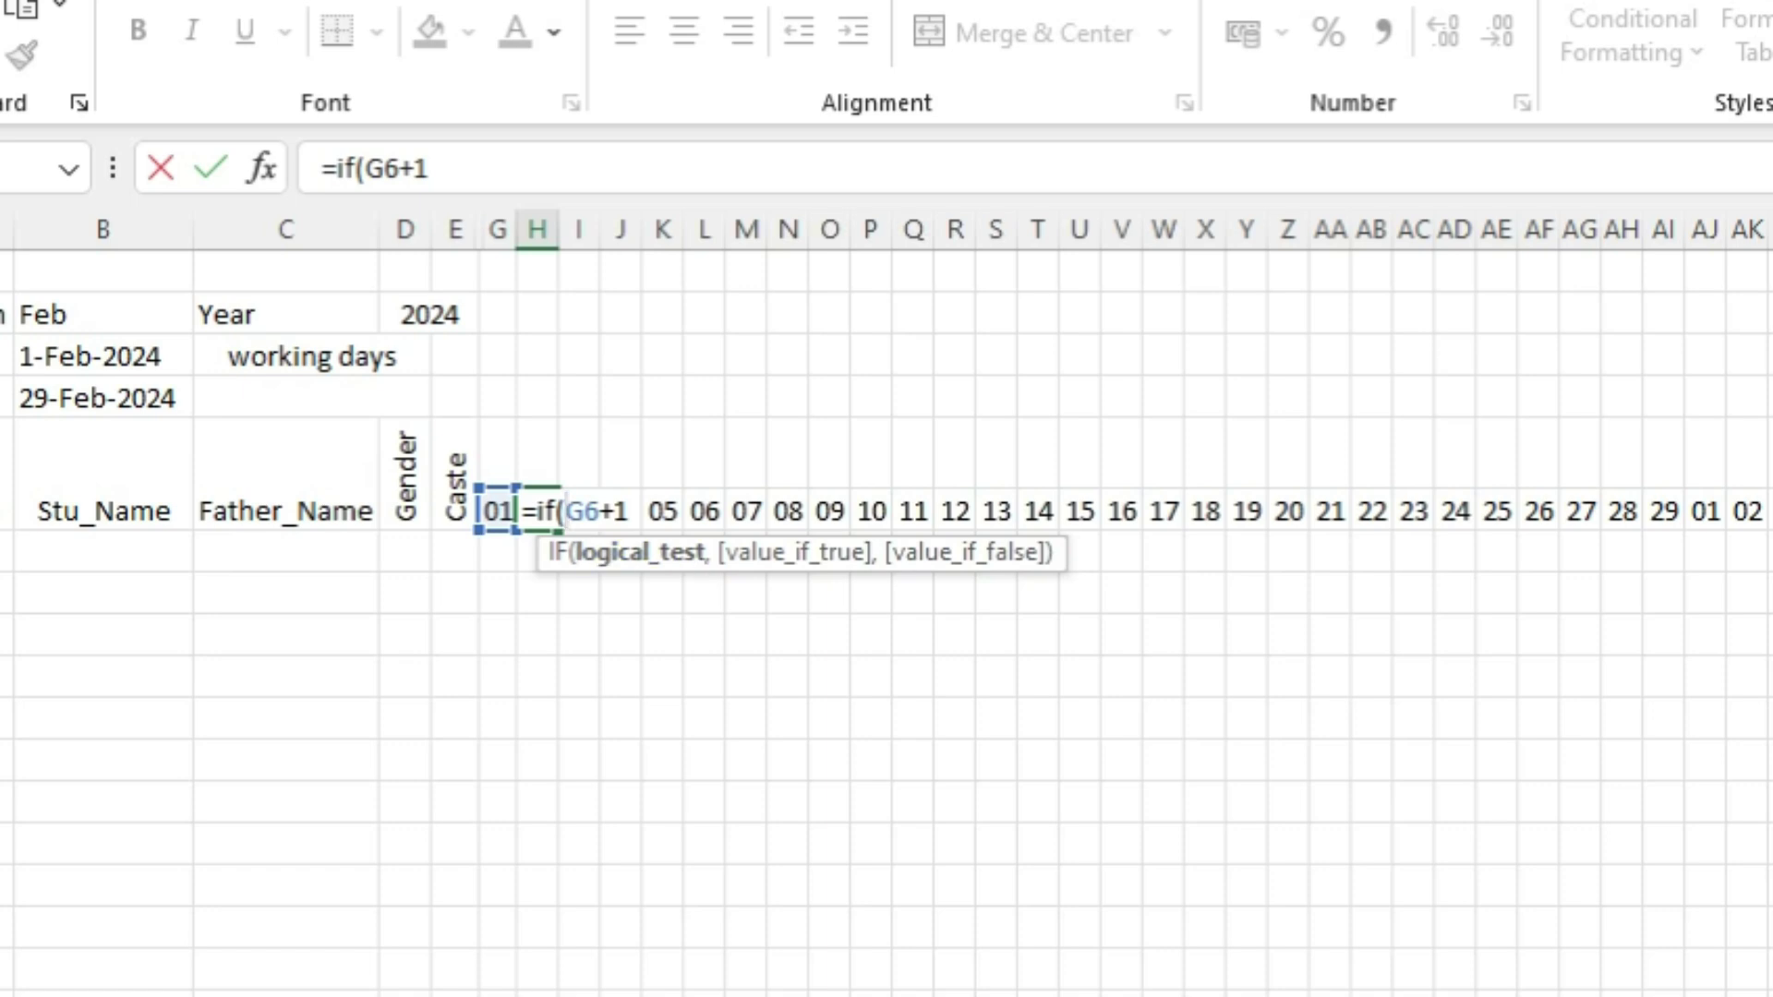
key("End")
type(">")
left_click(101, 398)
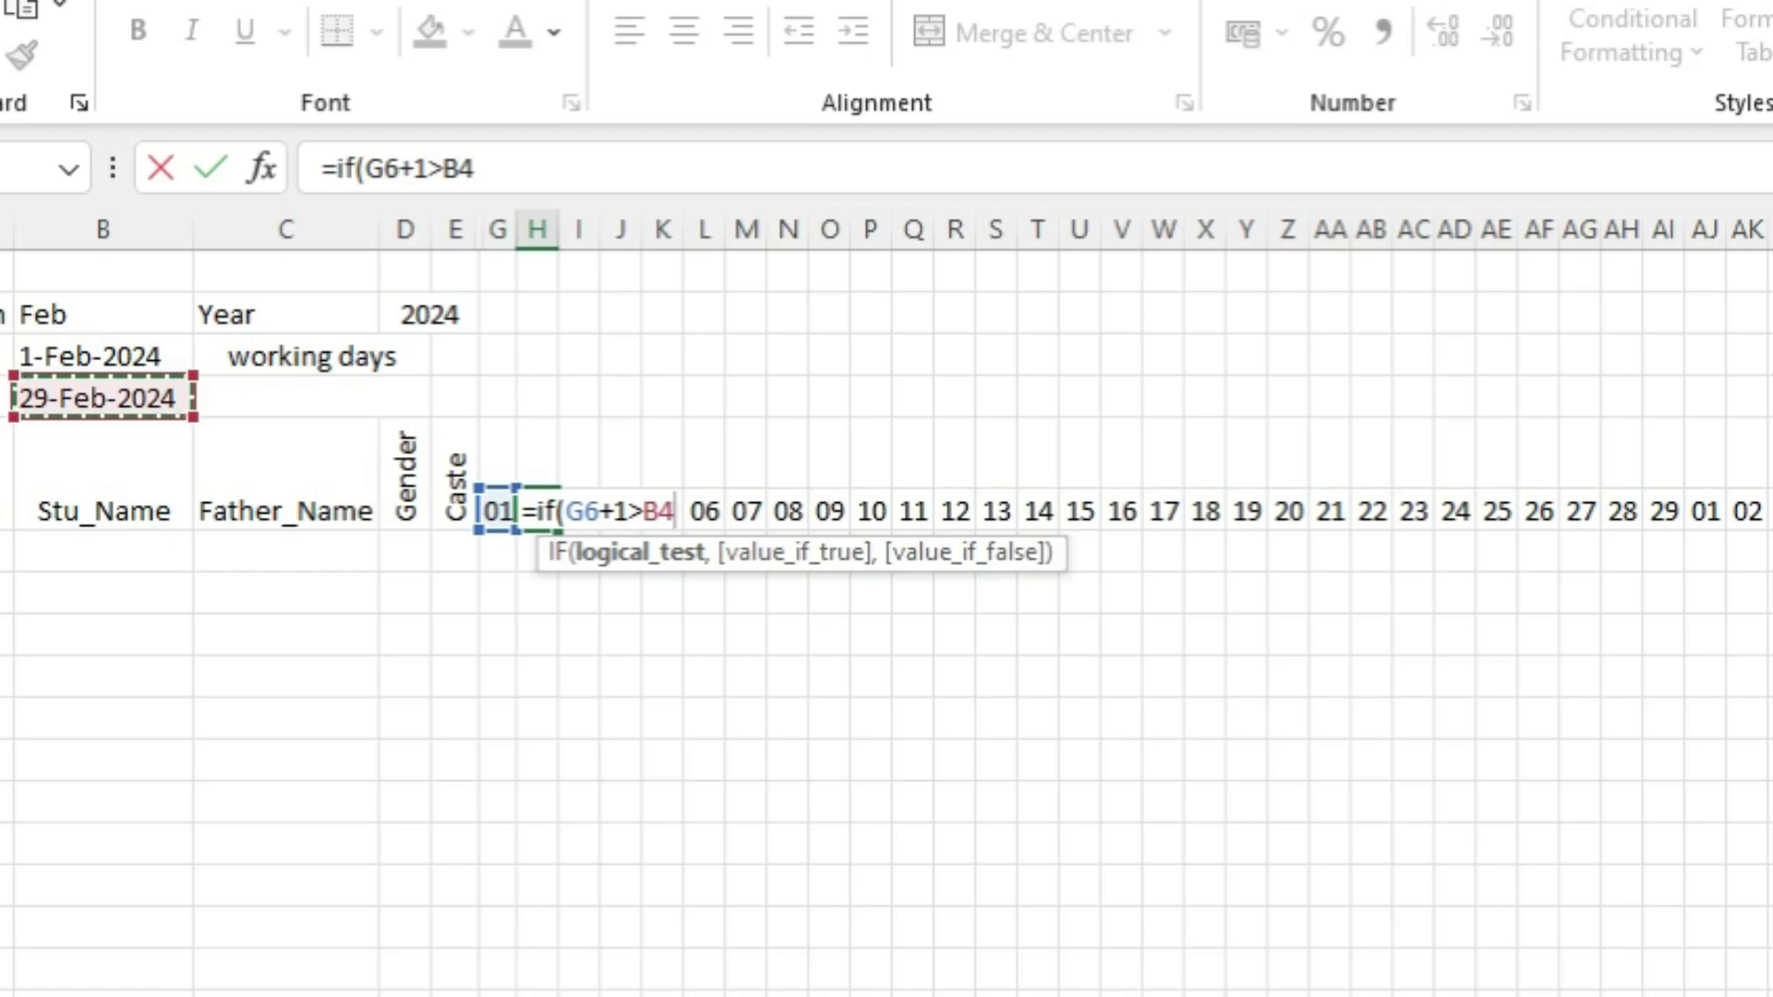
key("F2")
key("Left")
key("Left")
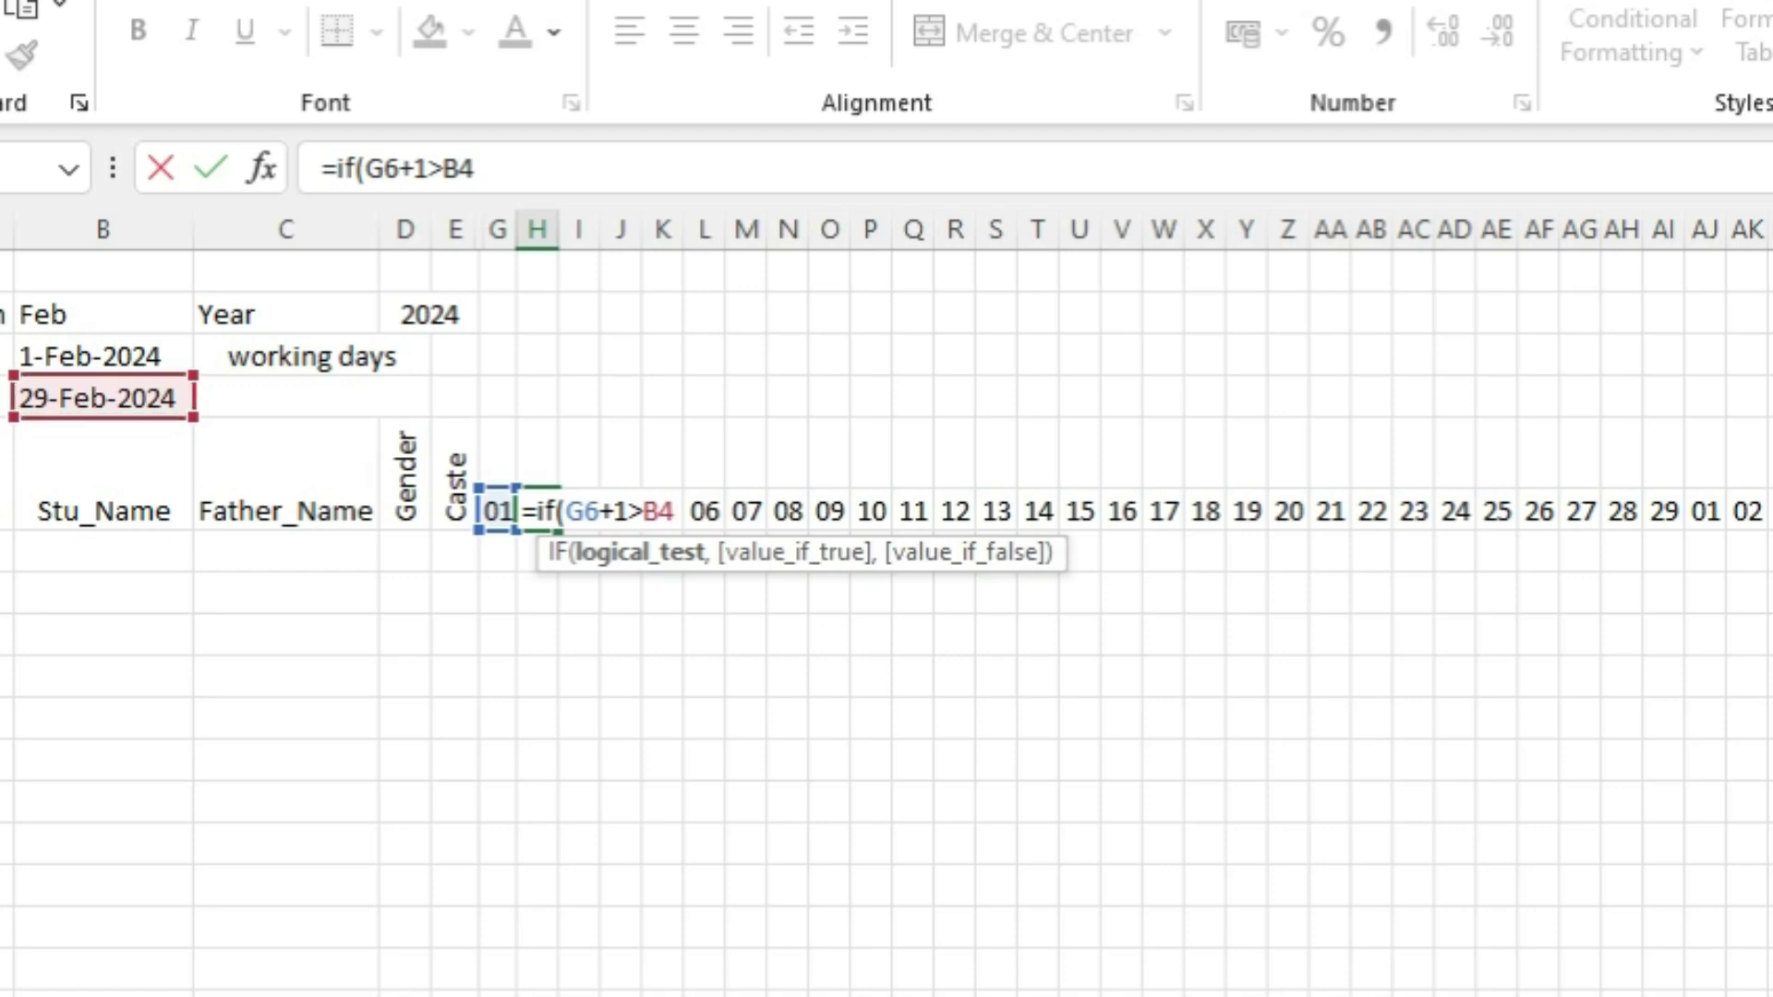
key("BackSpace")
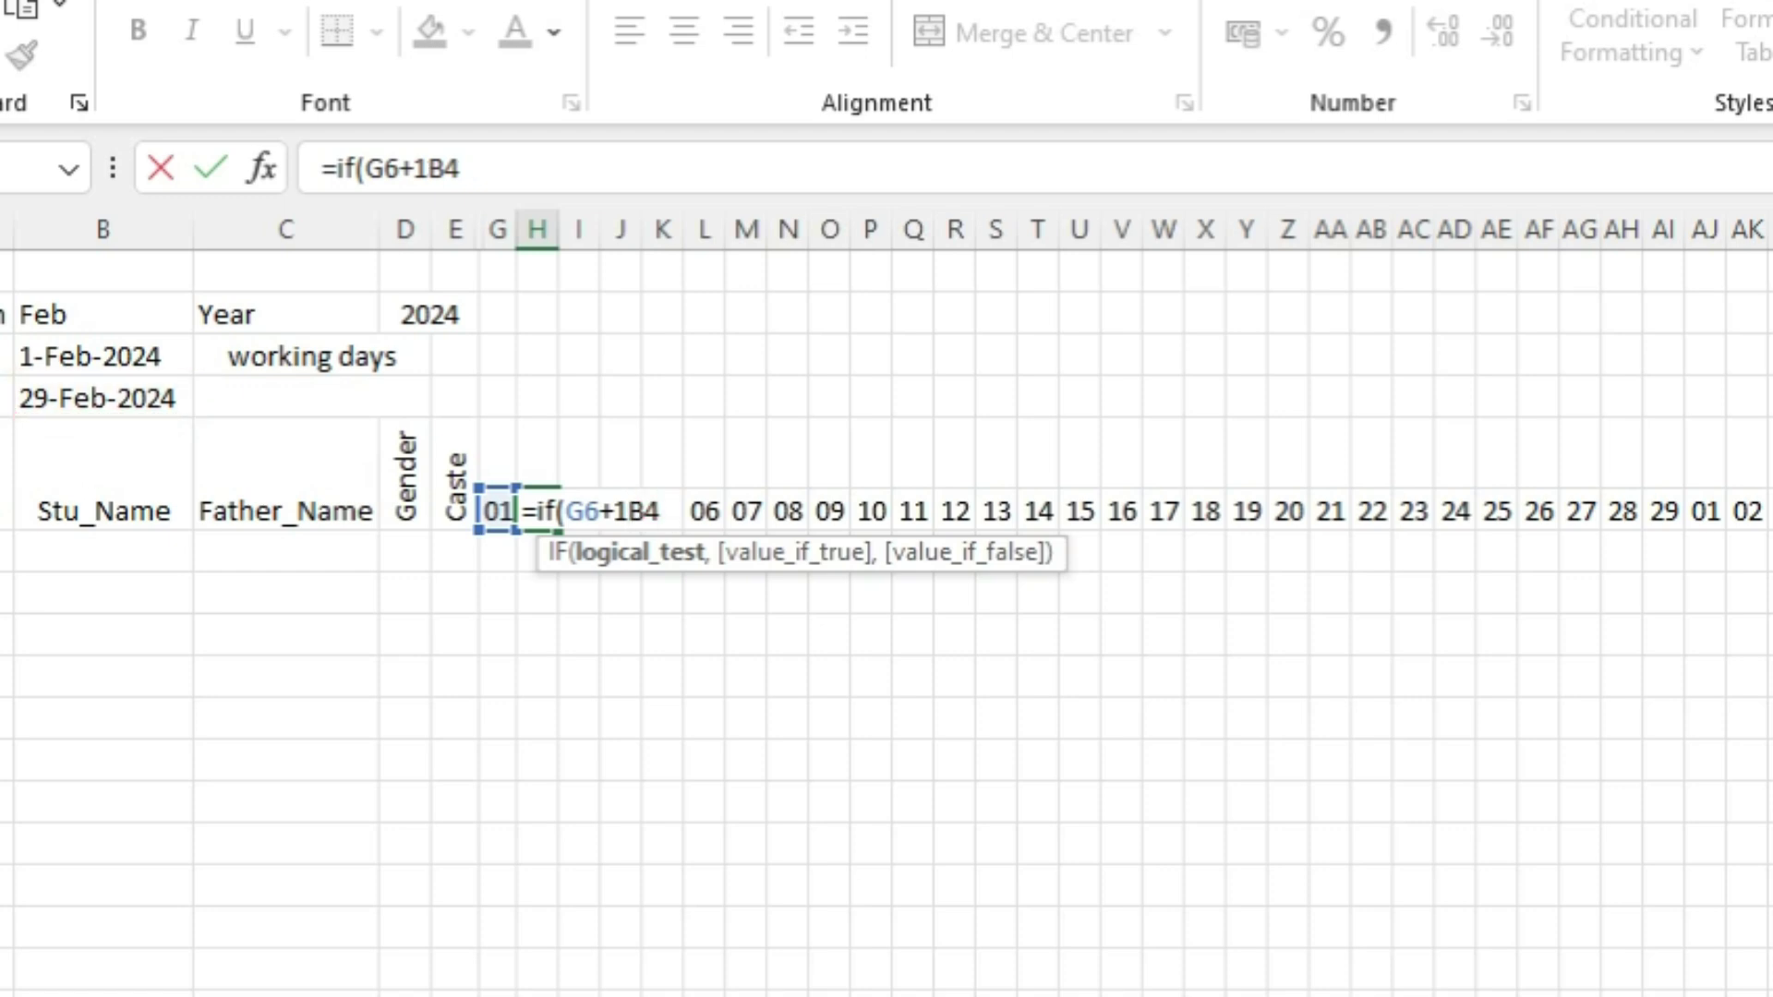
type("<")
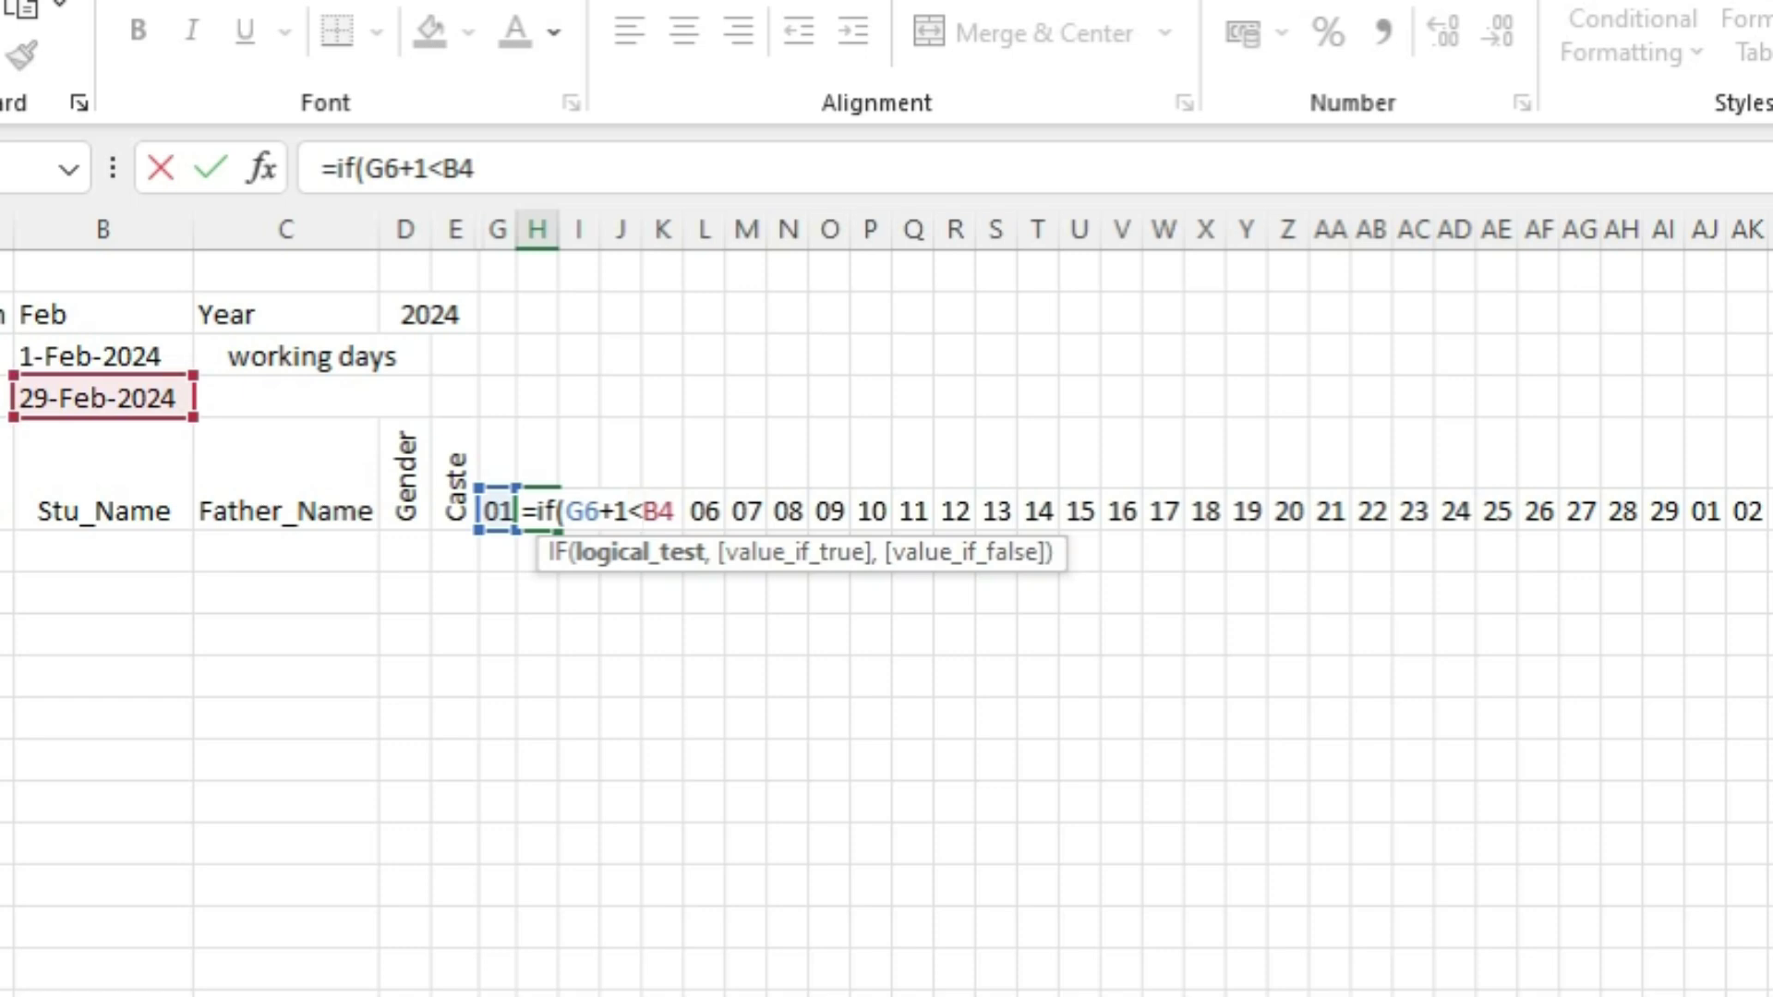
key("Right")
key("Right")
type(",")
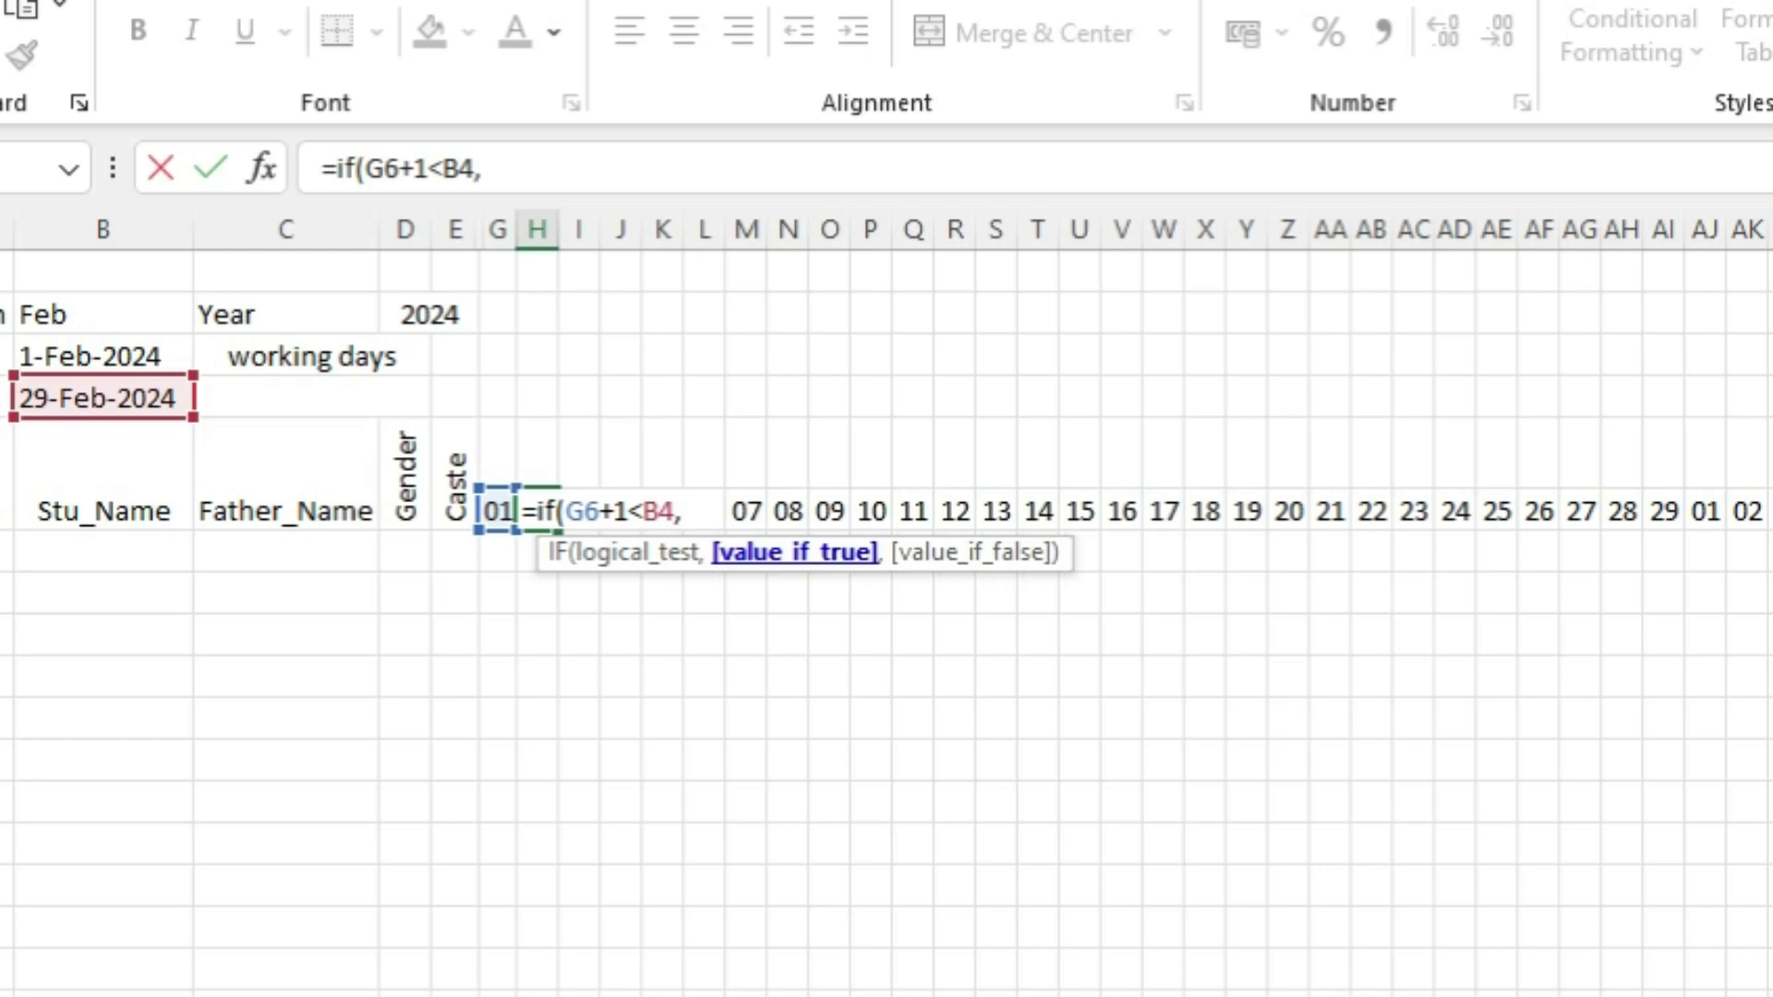
type("G6+1")
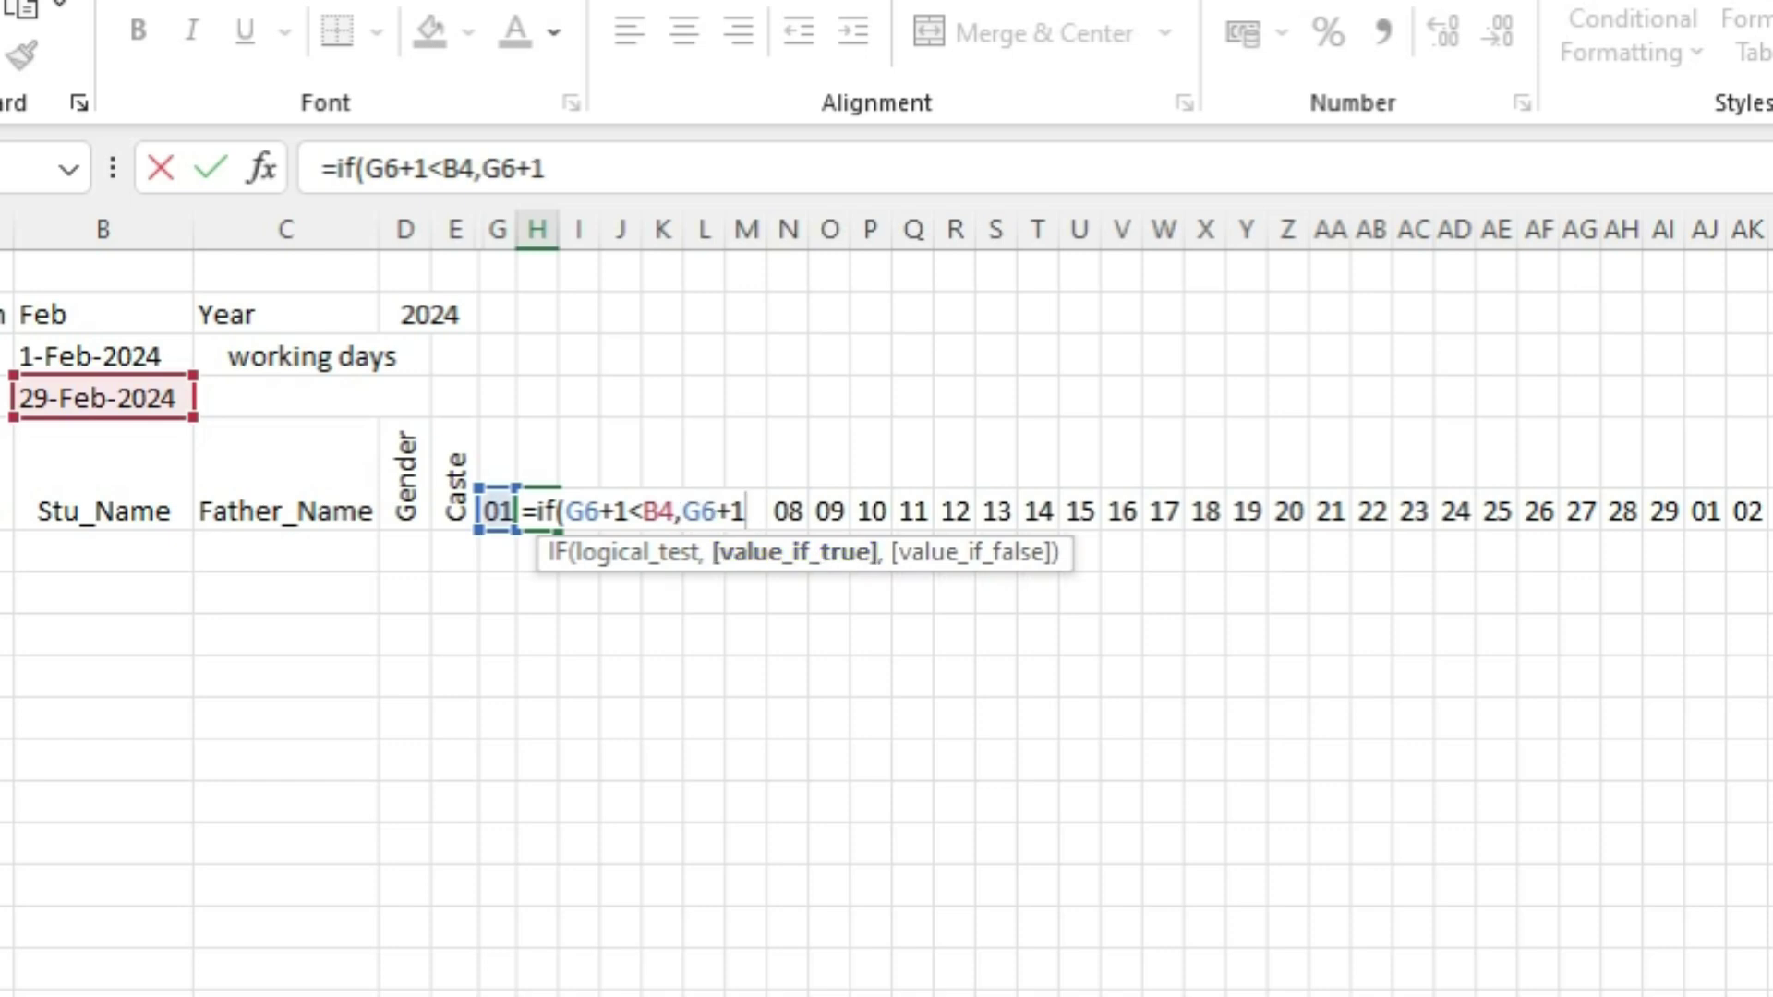
type(",\"\")")
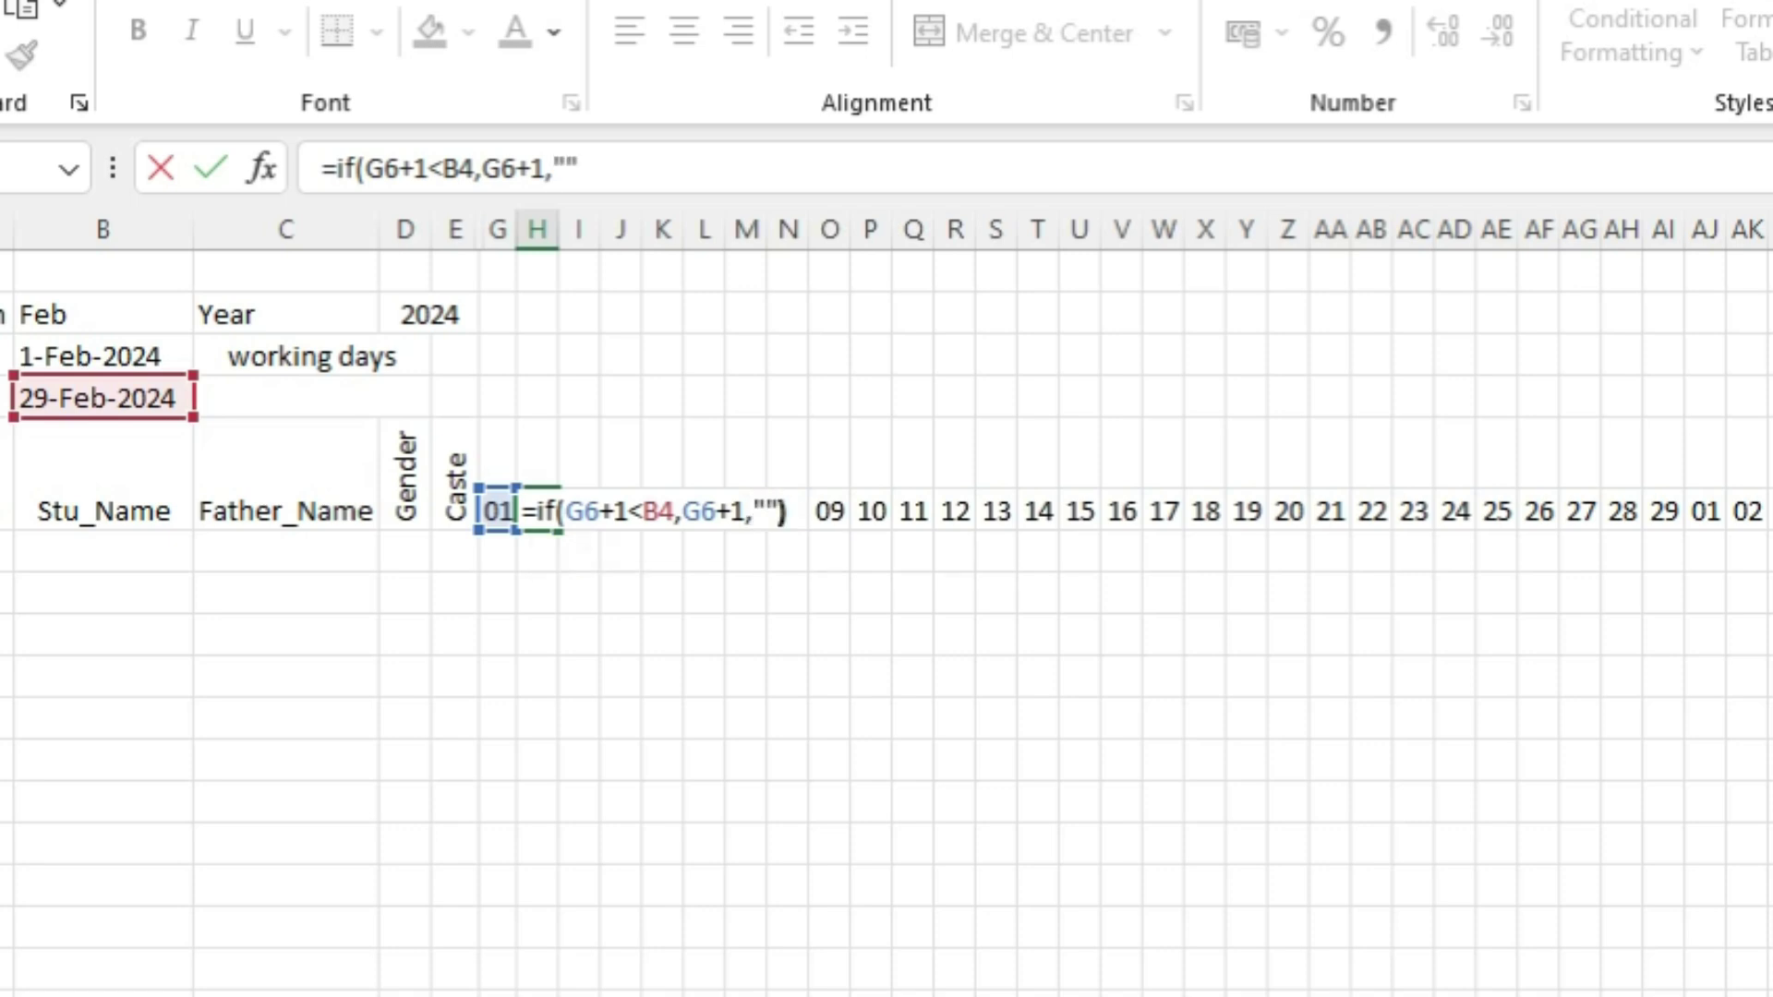
key("Return")
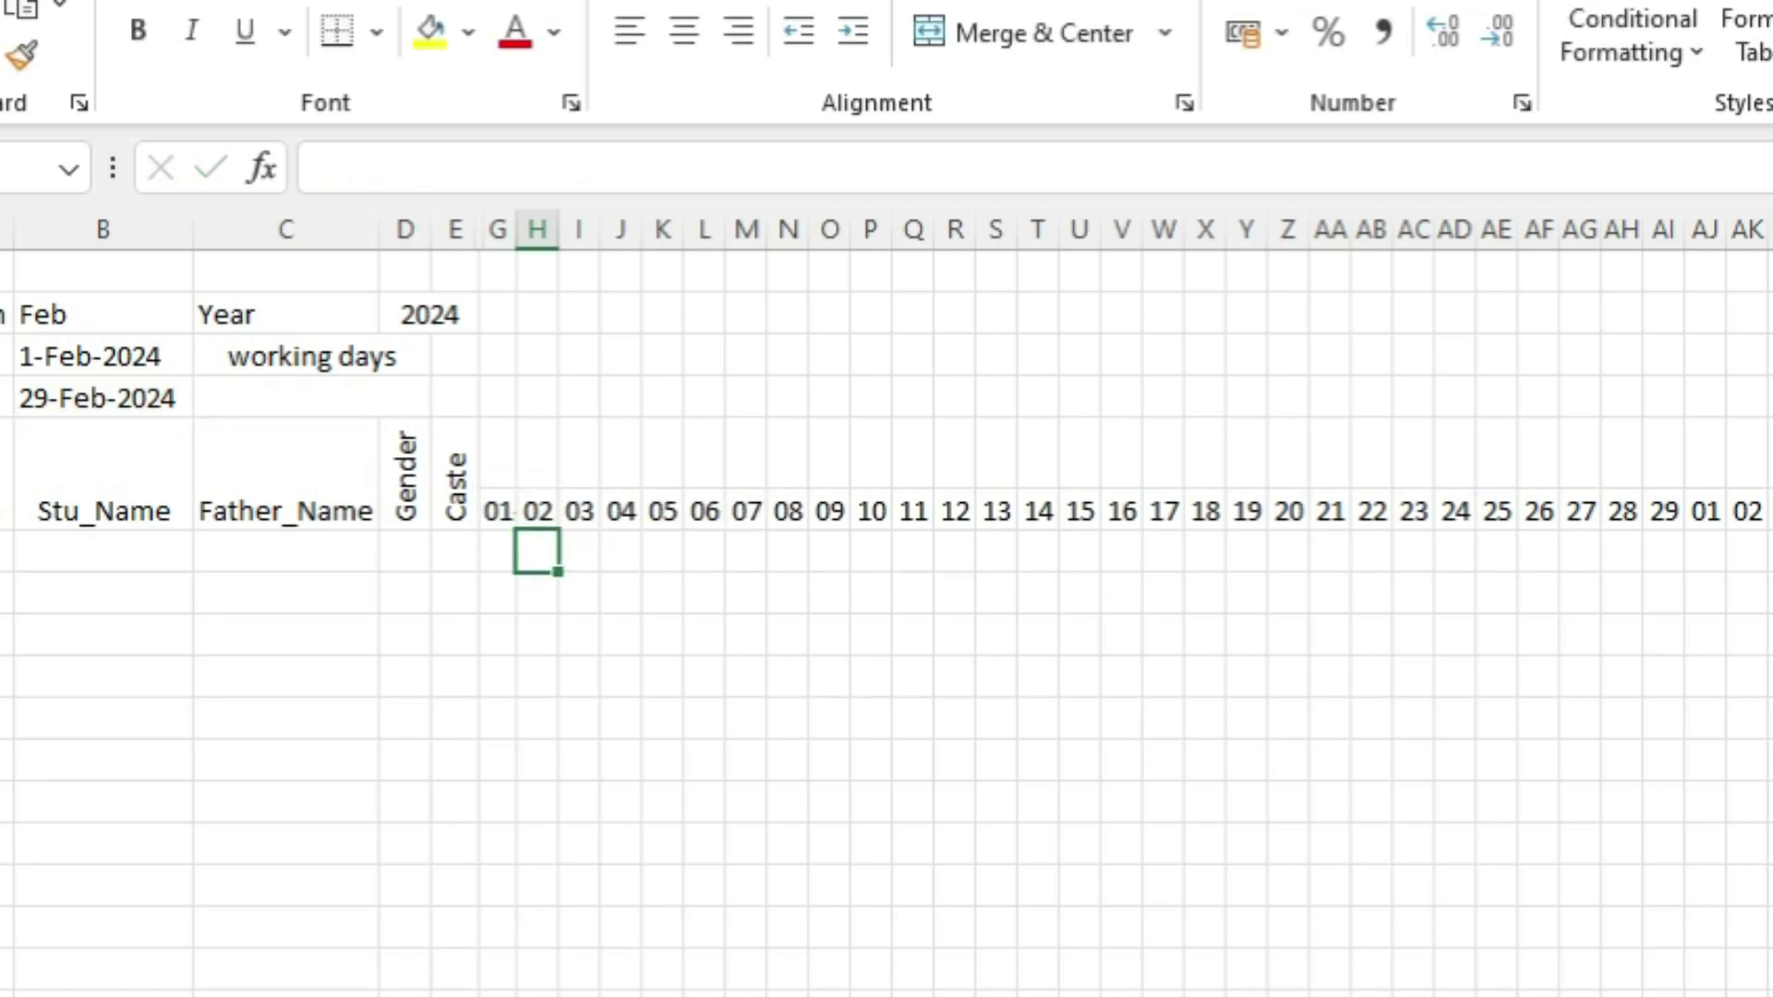
Step: Copy H6's day formula across row 6 and inspect the references in I6
left_click(537, 511)
left_click_drag(557, 530, 1734, 517)
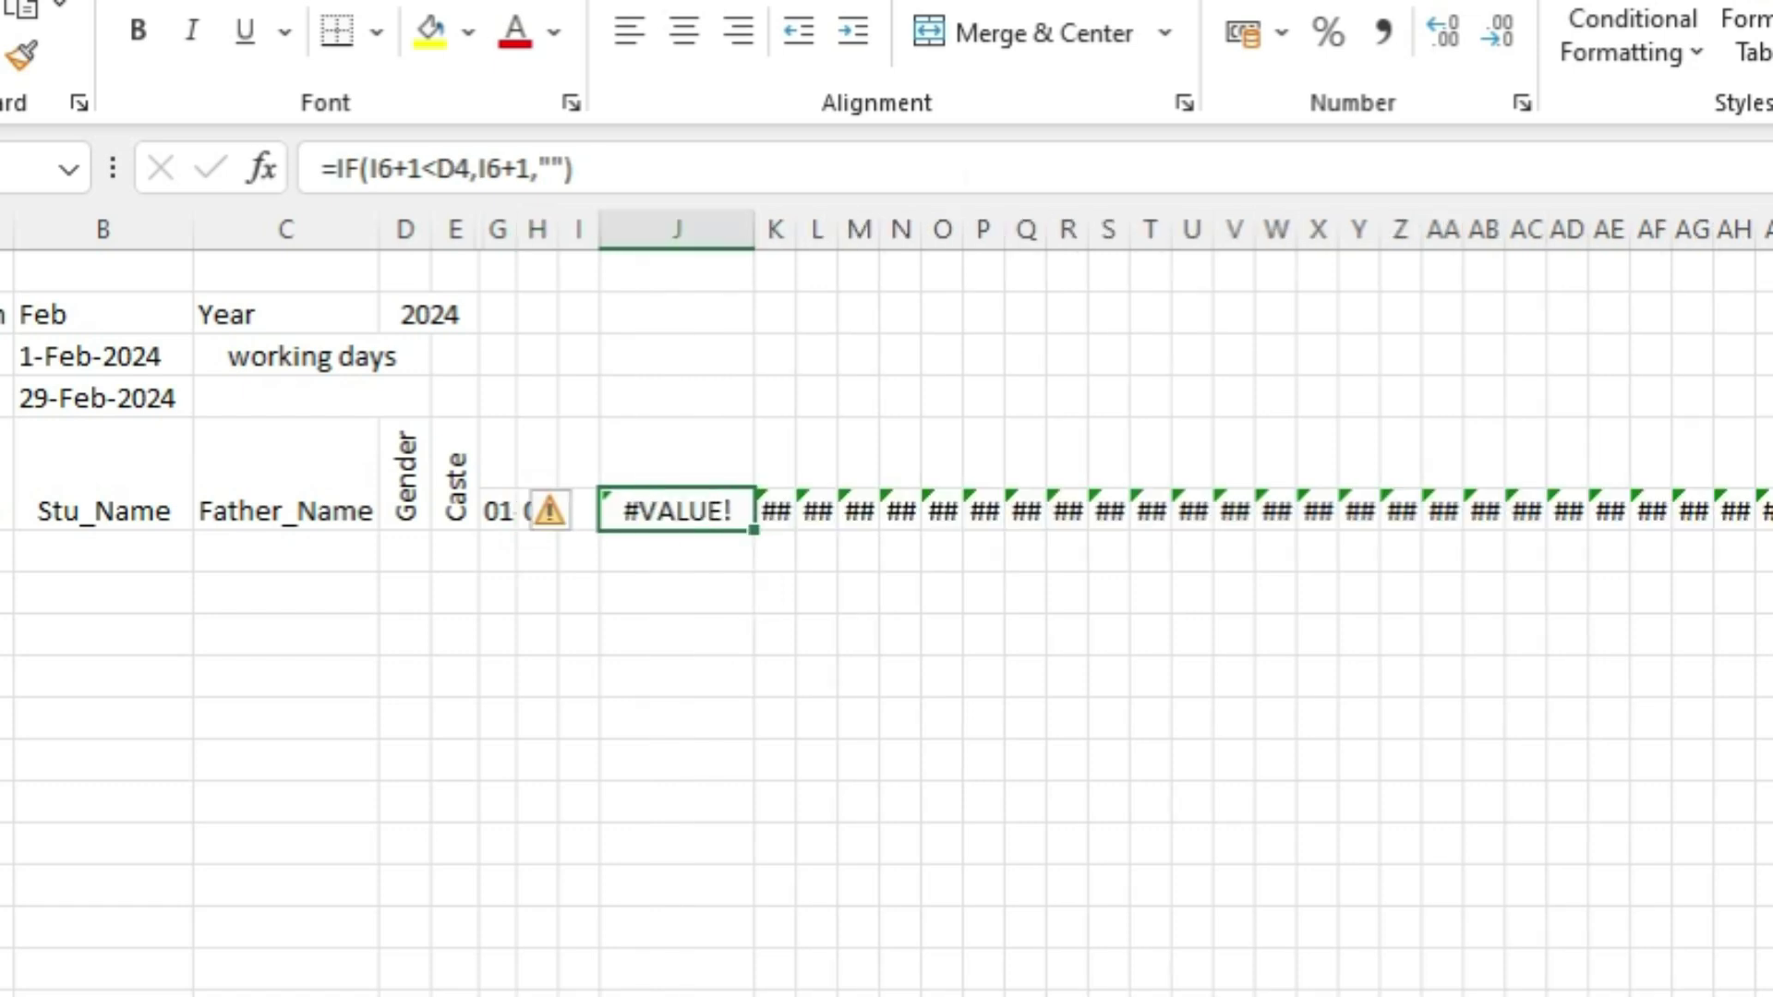
left_click(578, 511)
key("F2")
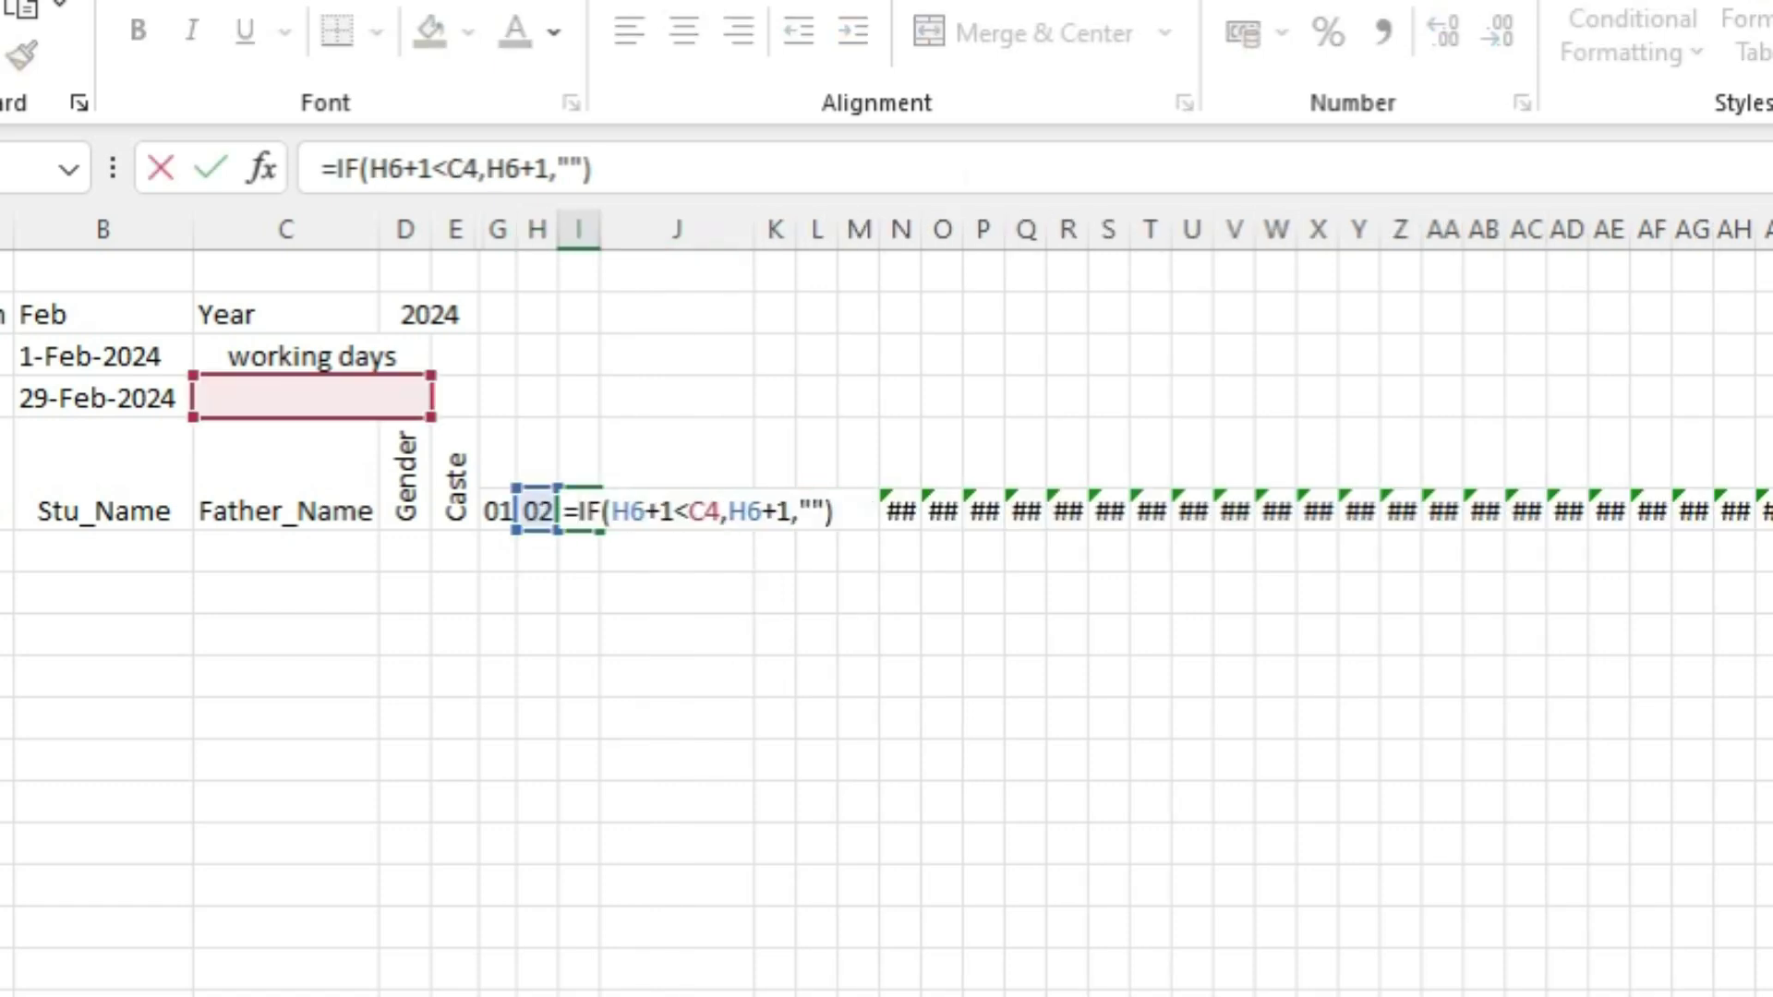
key("Escape")
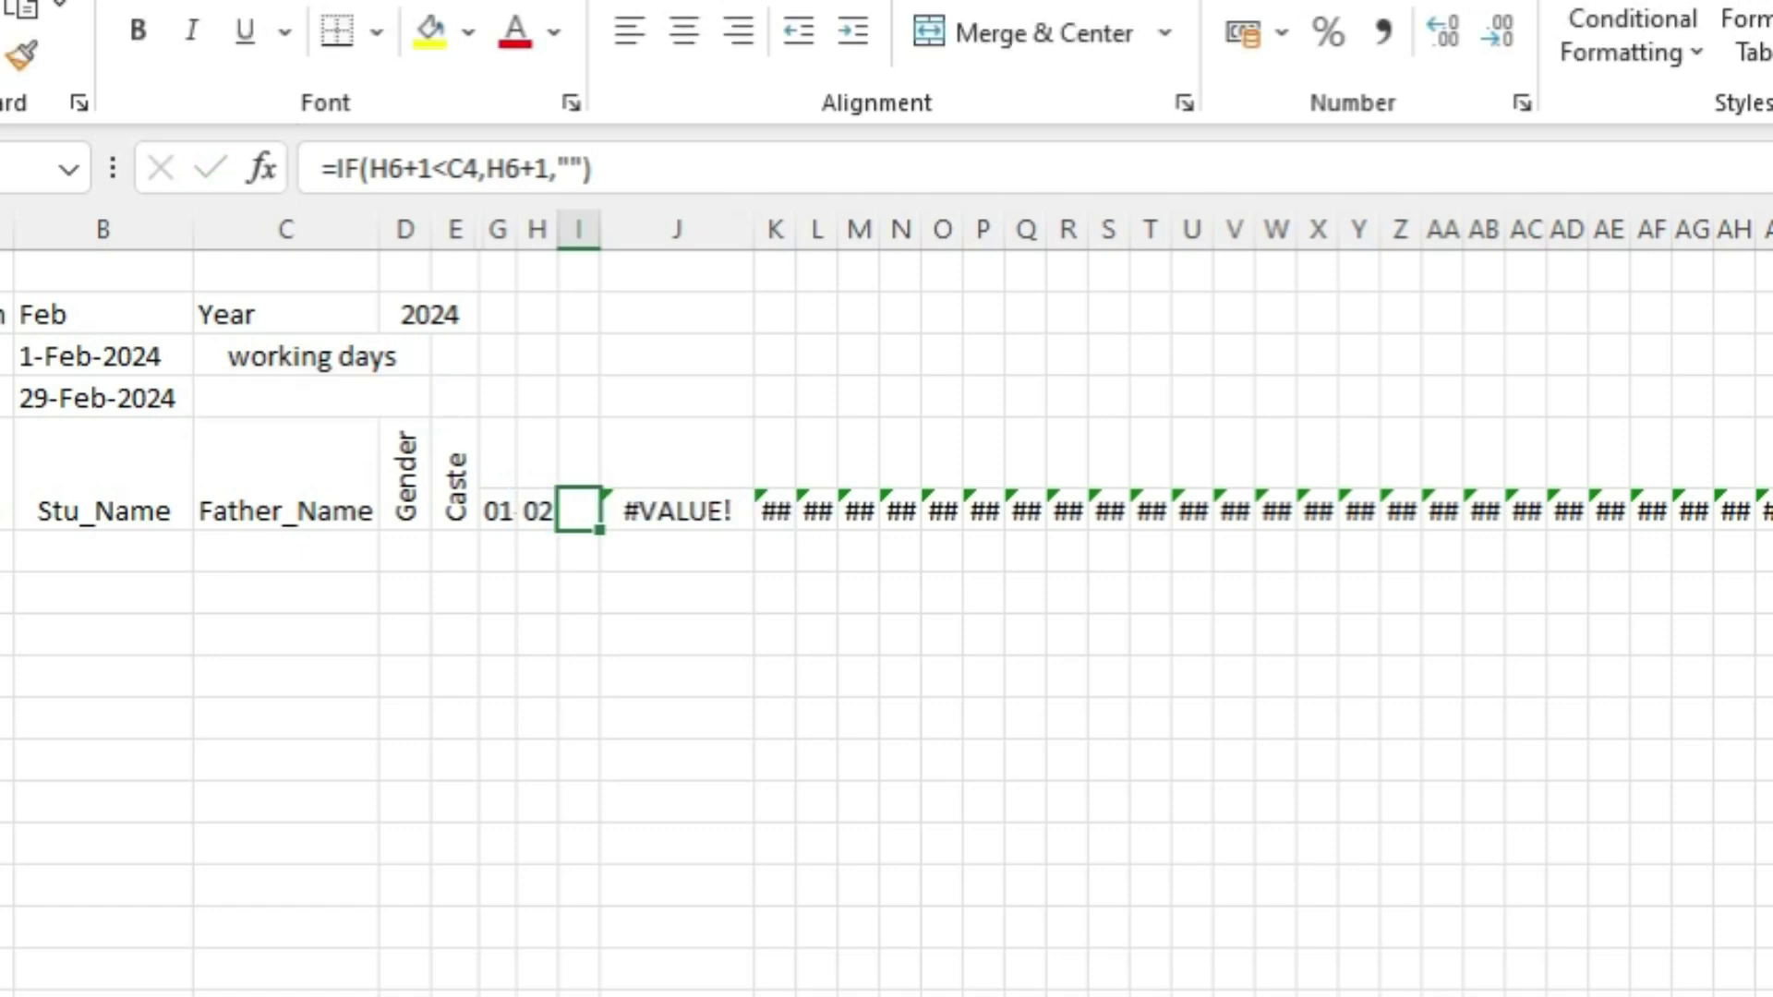
Step: Change H6 to =IF(G$6+1<$B$4,G$6+1,"") with row-locked G6 and absolute B4
left_click(538, 511)
double_click(538, 511)
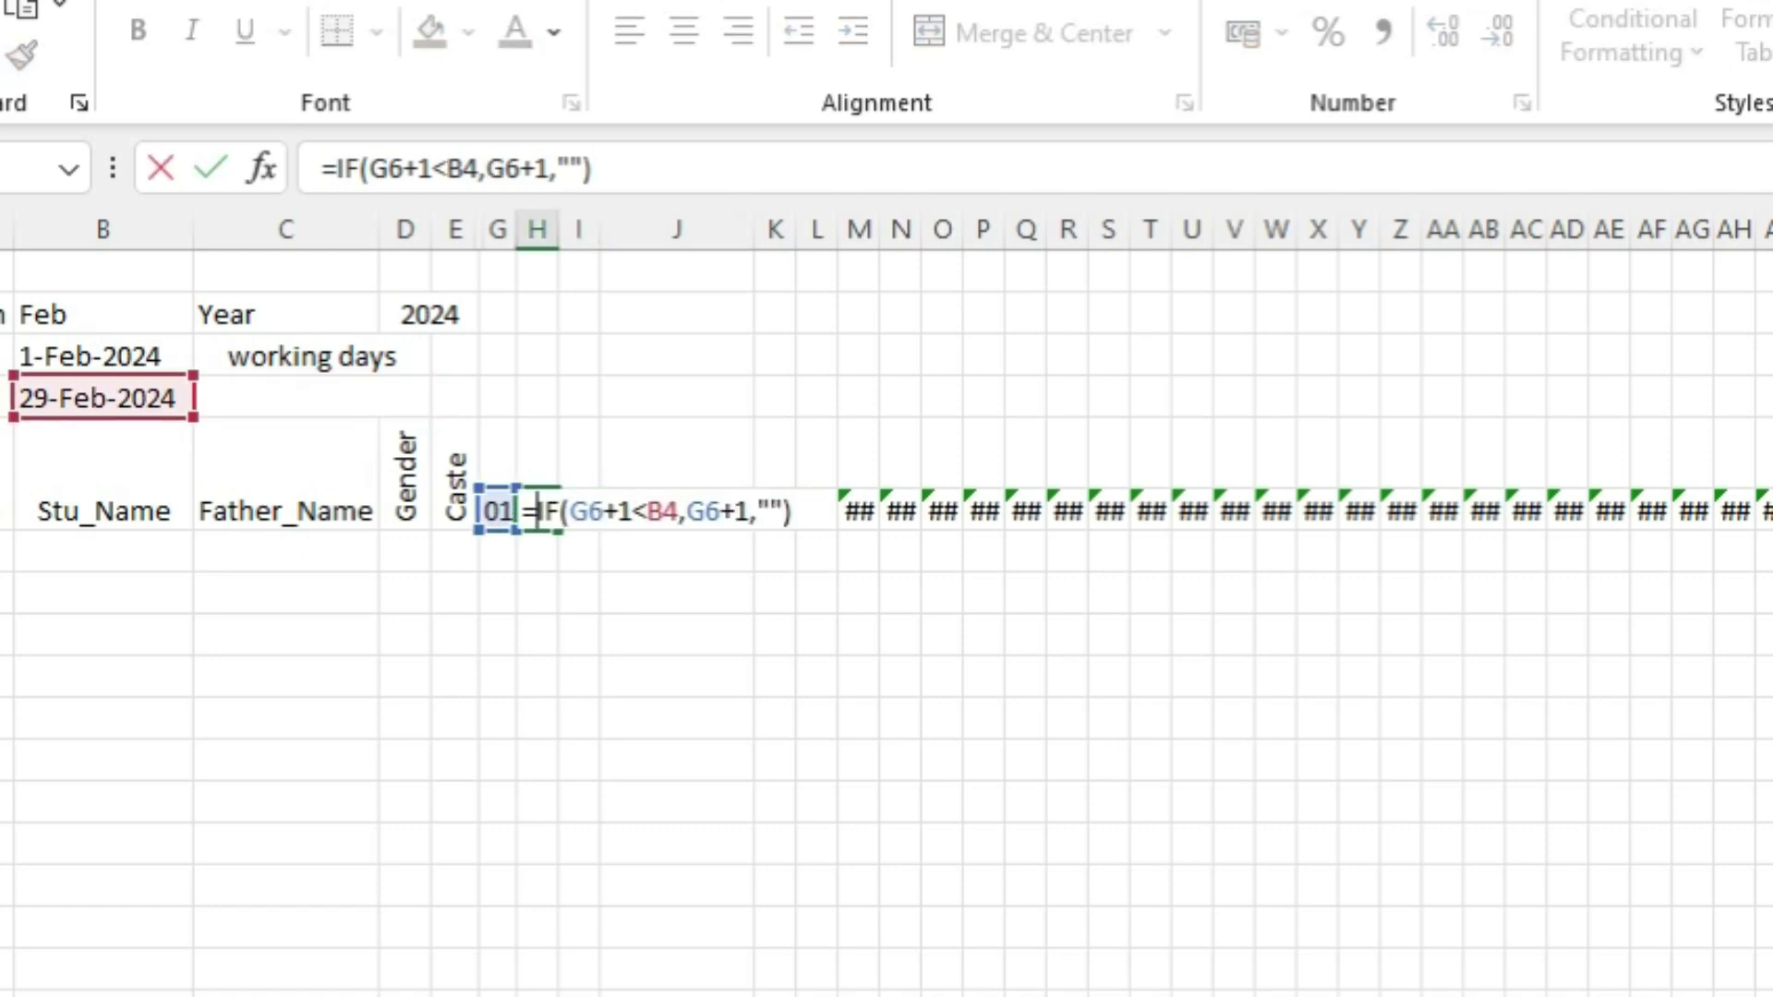
key("Right")
key("Right")
key("Right")
key("Right")
type("$")
key("Right")
key("Right")
key("Right")
key("Right")
key("Right")
key("Right")
key("Right")
key("Right")
type("$")
key("Left")
key("Left")
key("Left")
key("Left")
key("Left")
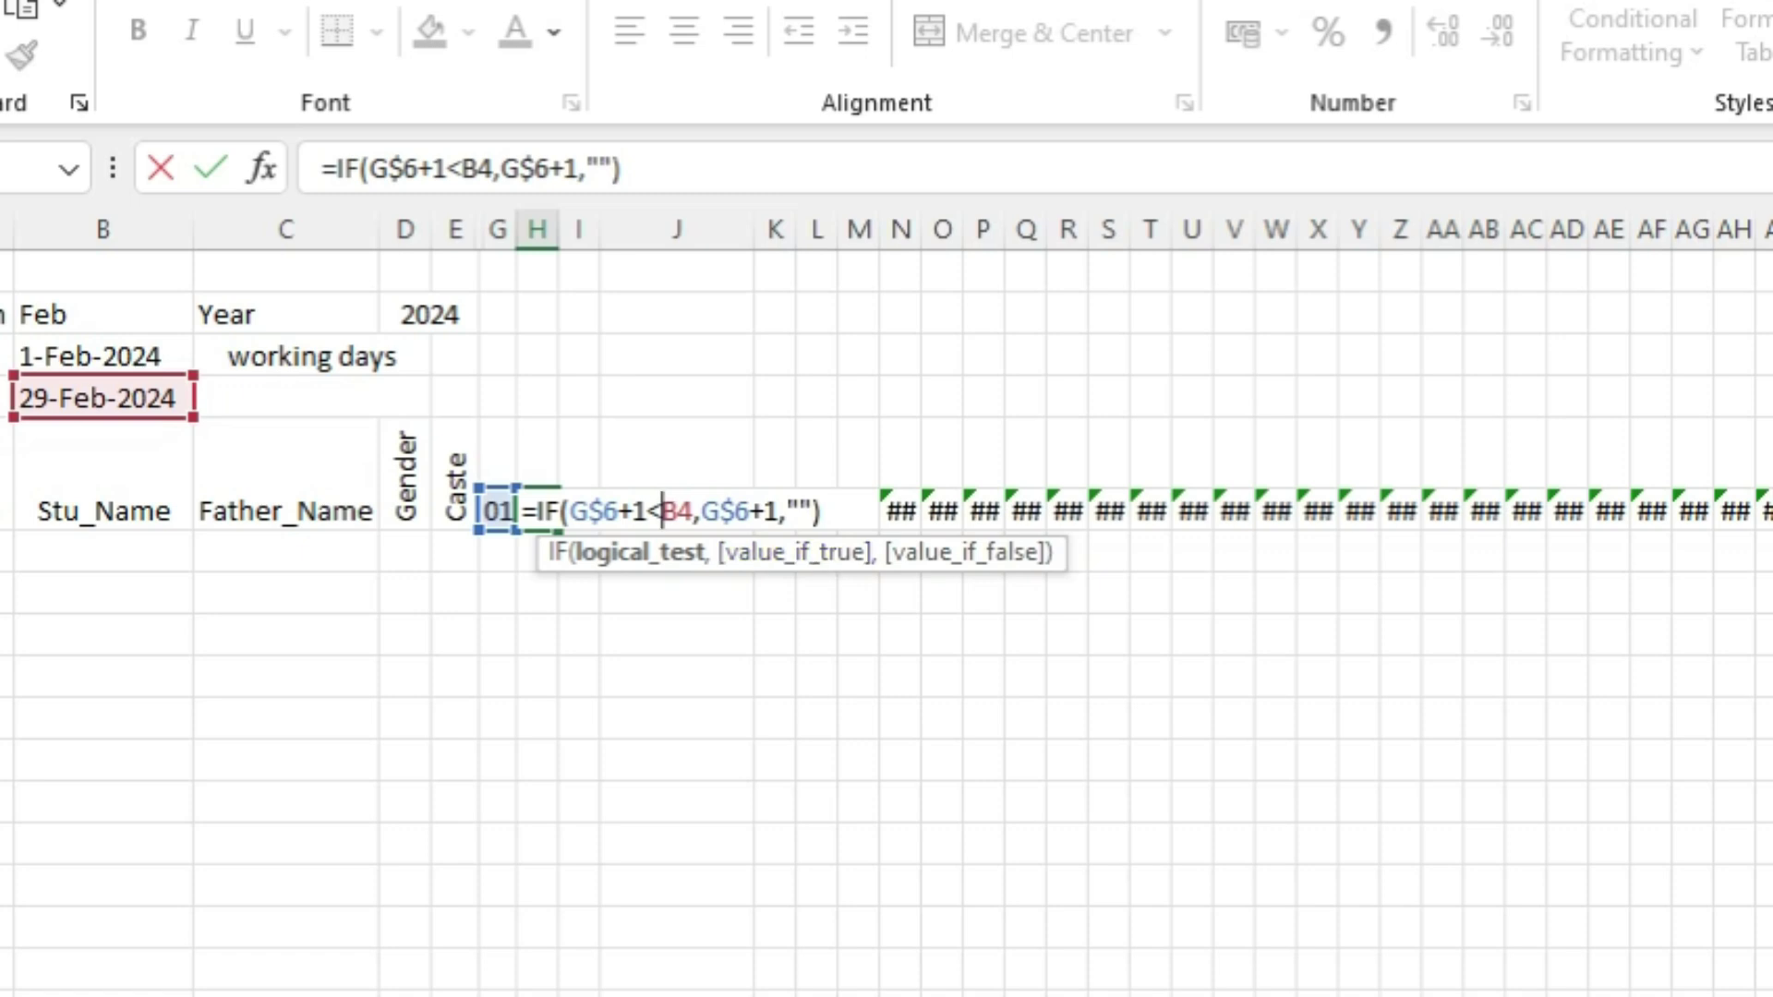
key("F4")
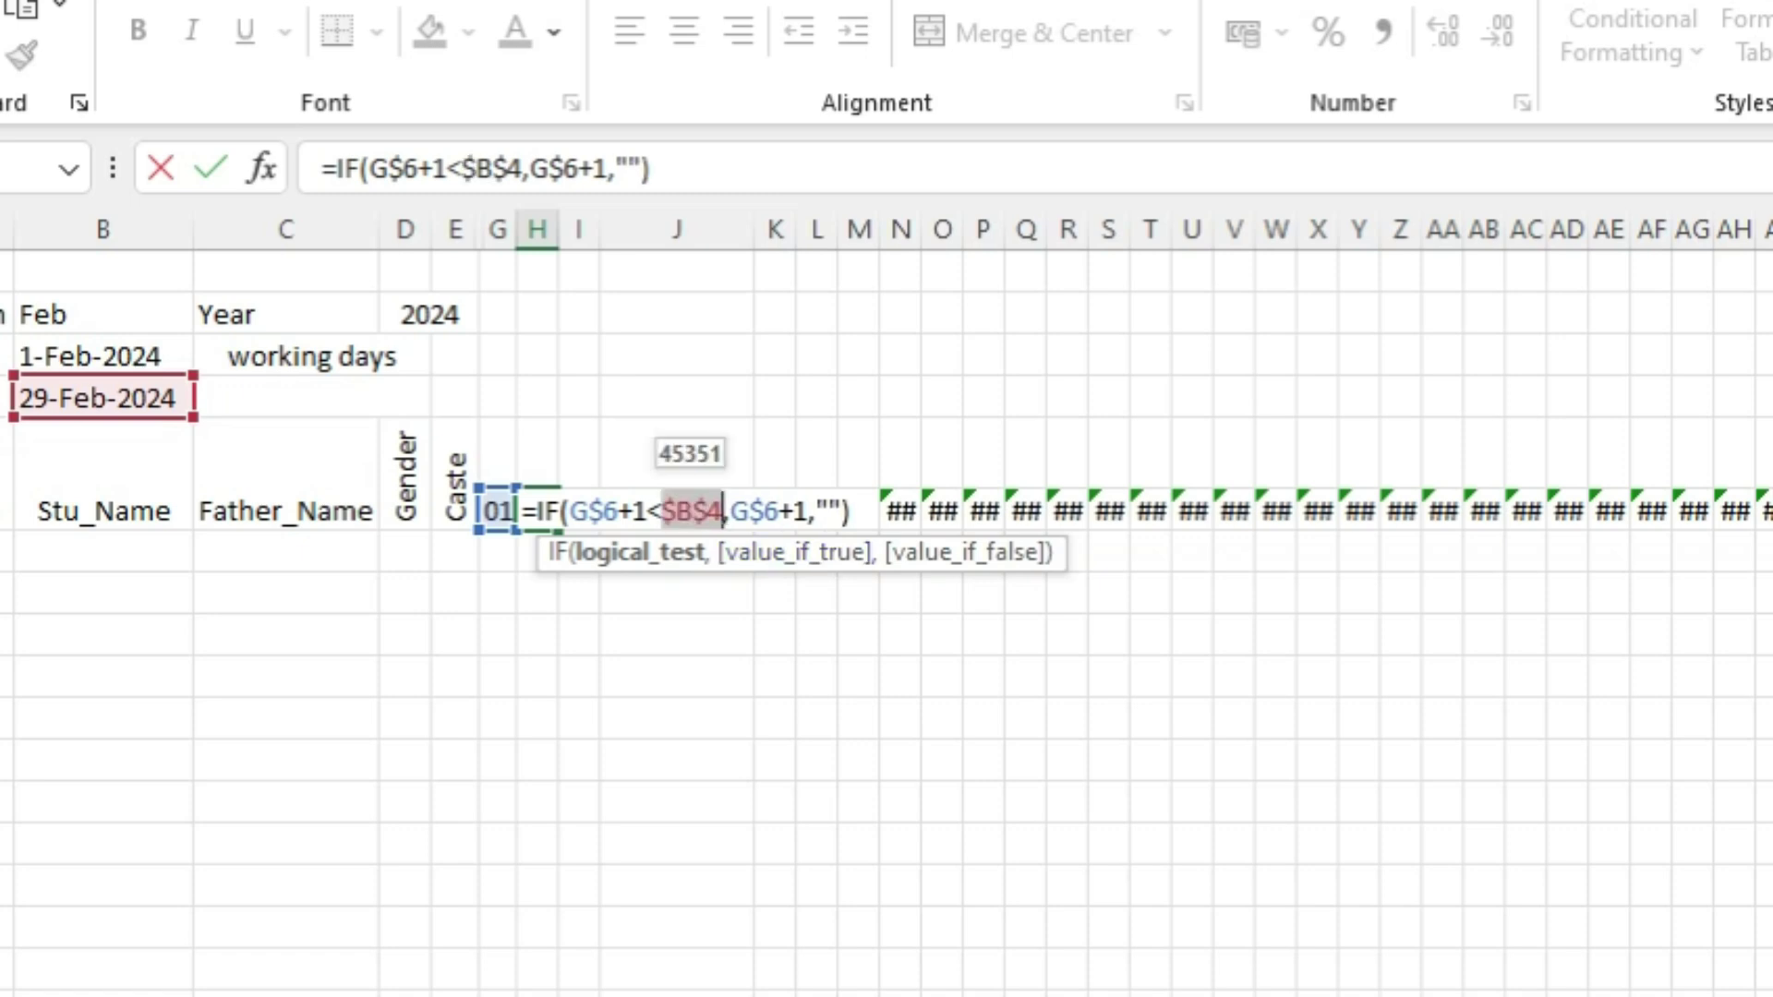
key("Return")
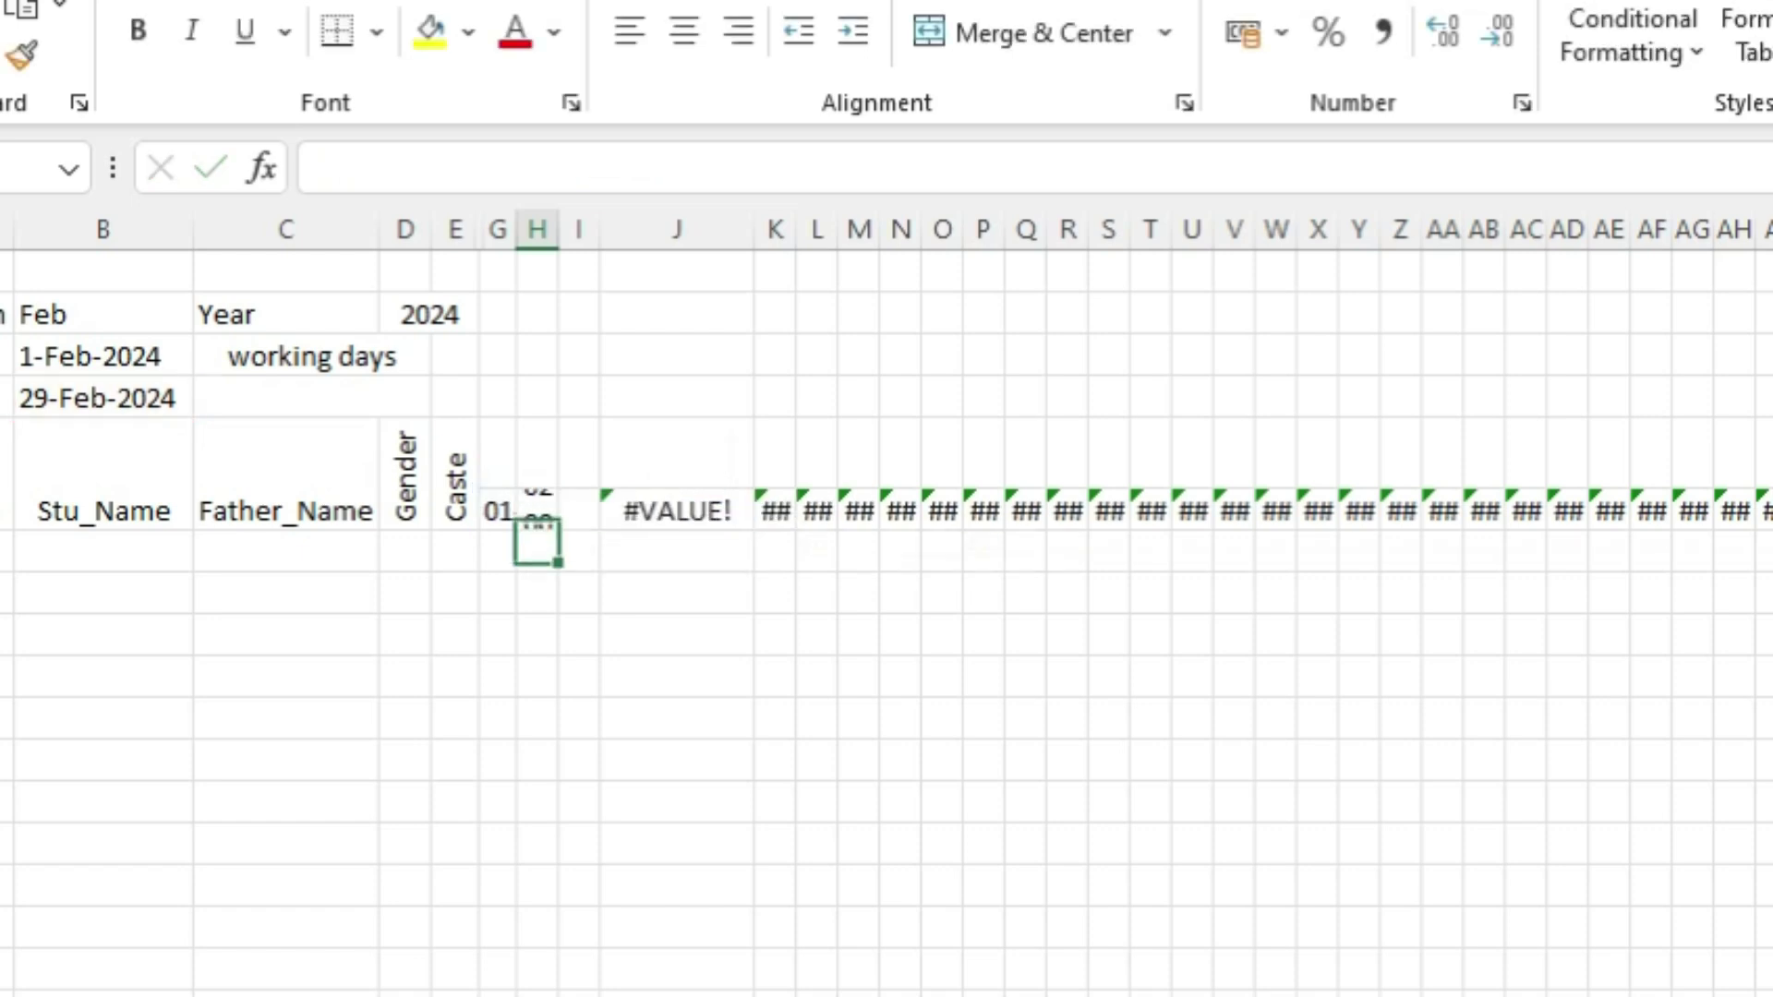
Step: Fill the corrected formula right along row 6 with Ctrl+R and narrow column J
left_click(536, 510)
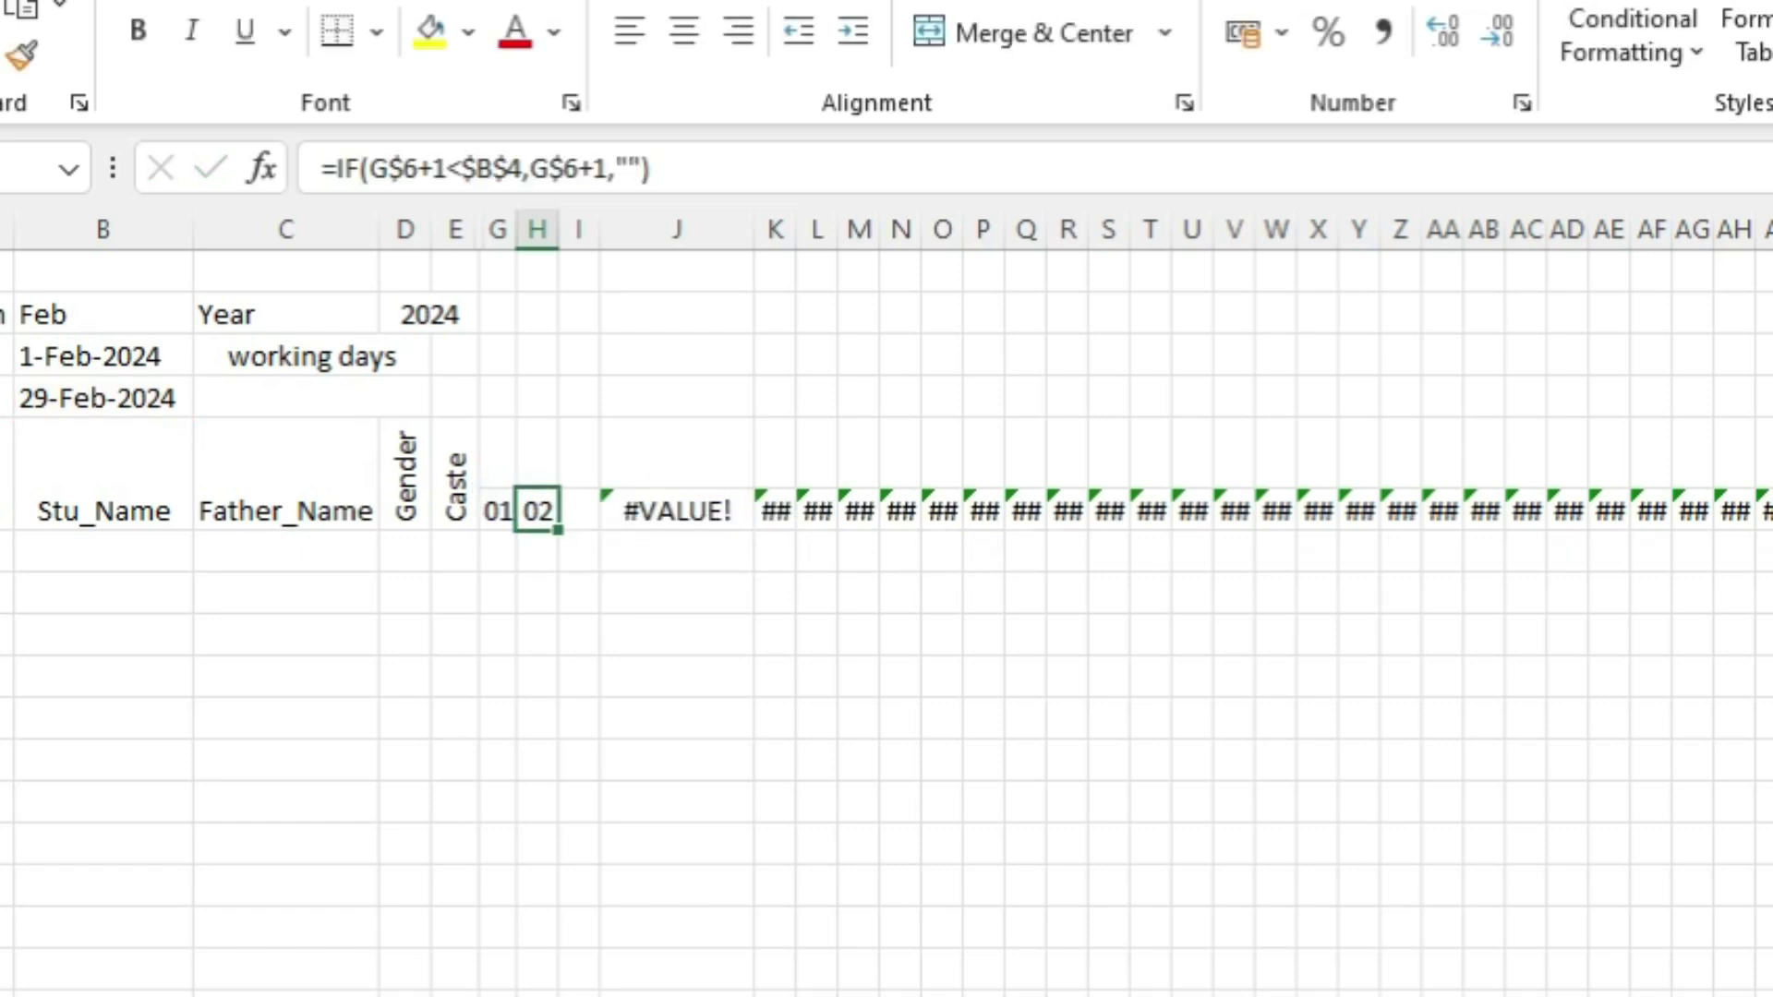
key("ctrl+shift+Right")
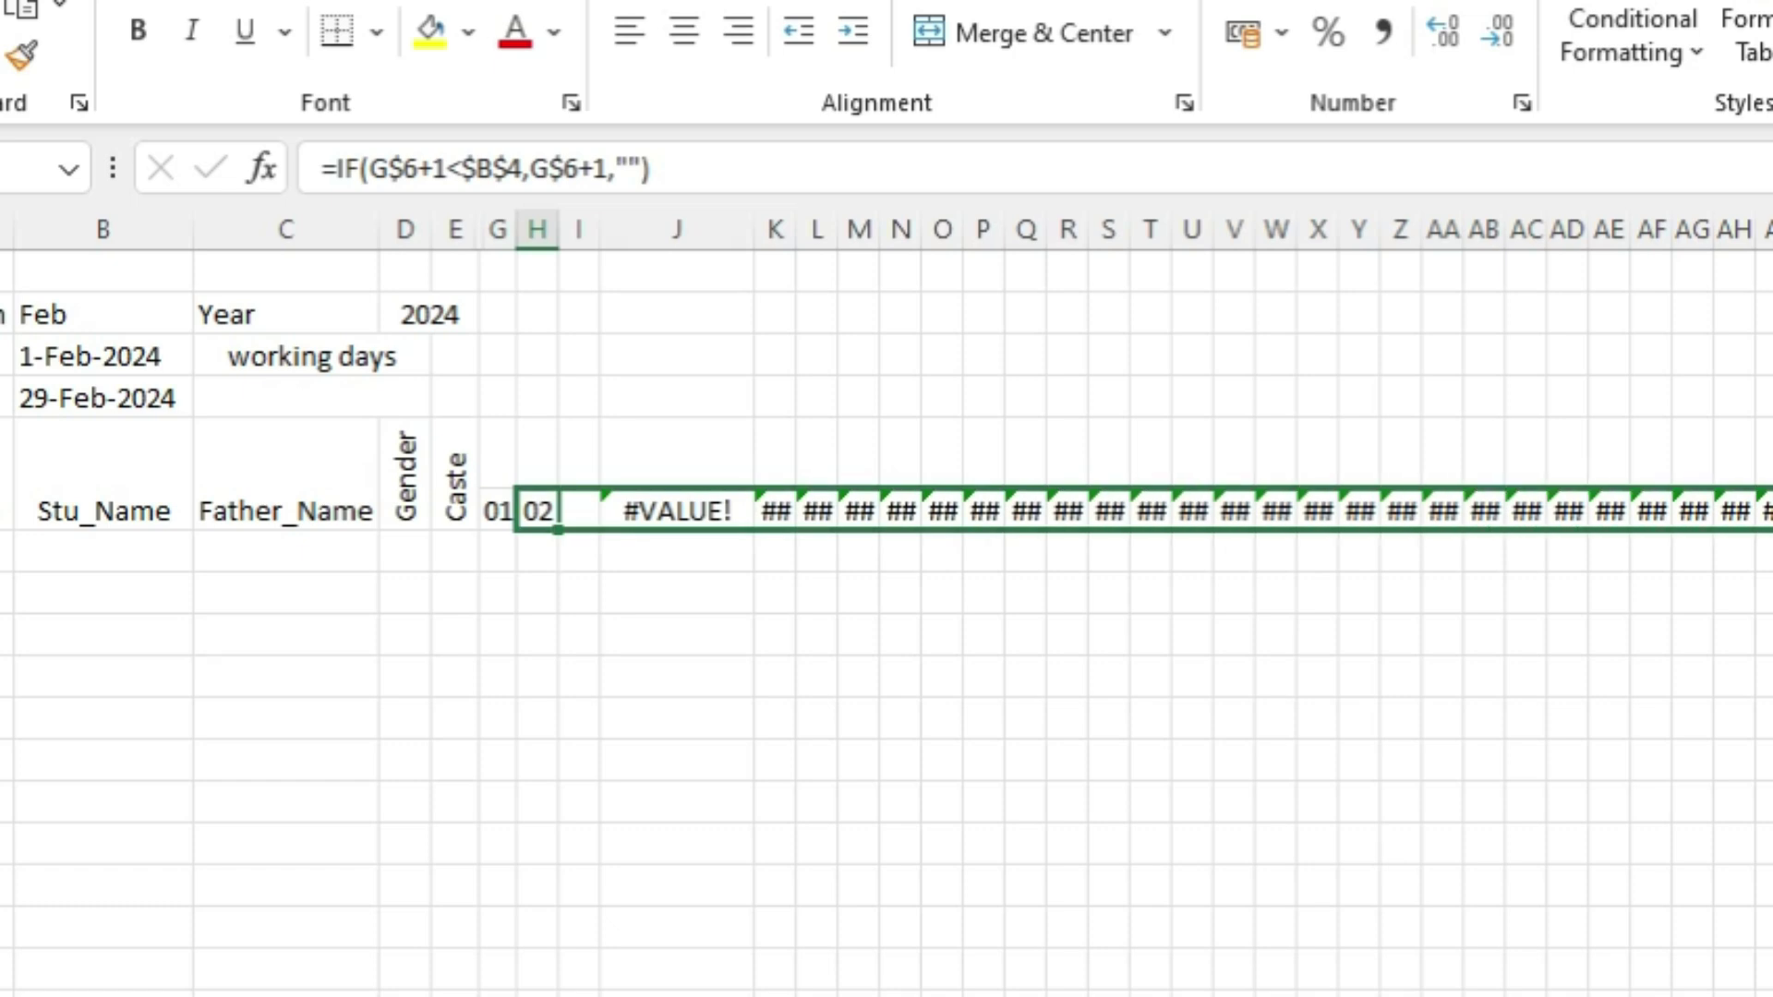
key("ctrl+r")
left_click_drag(754, 229, 642, 229)
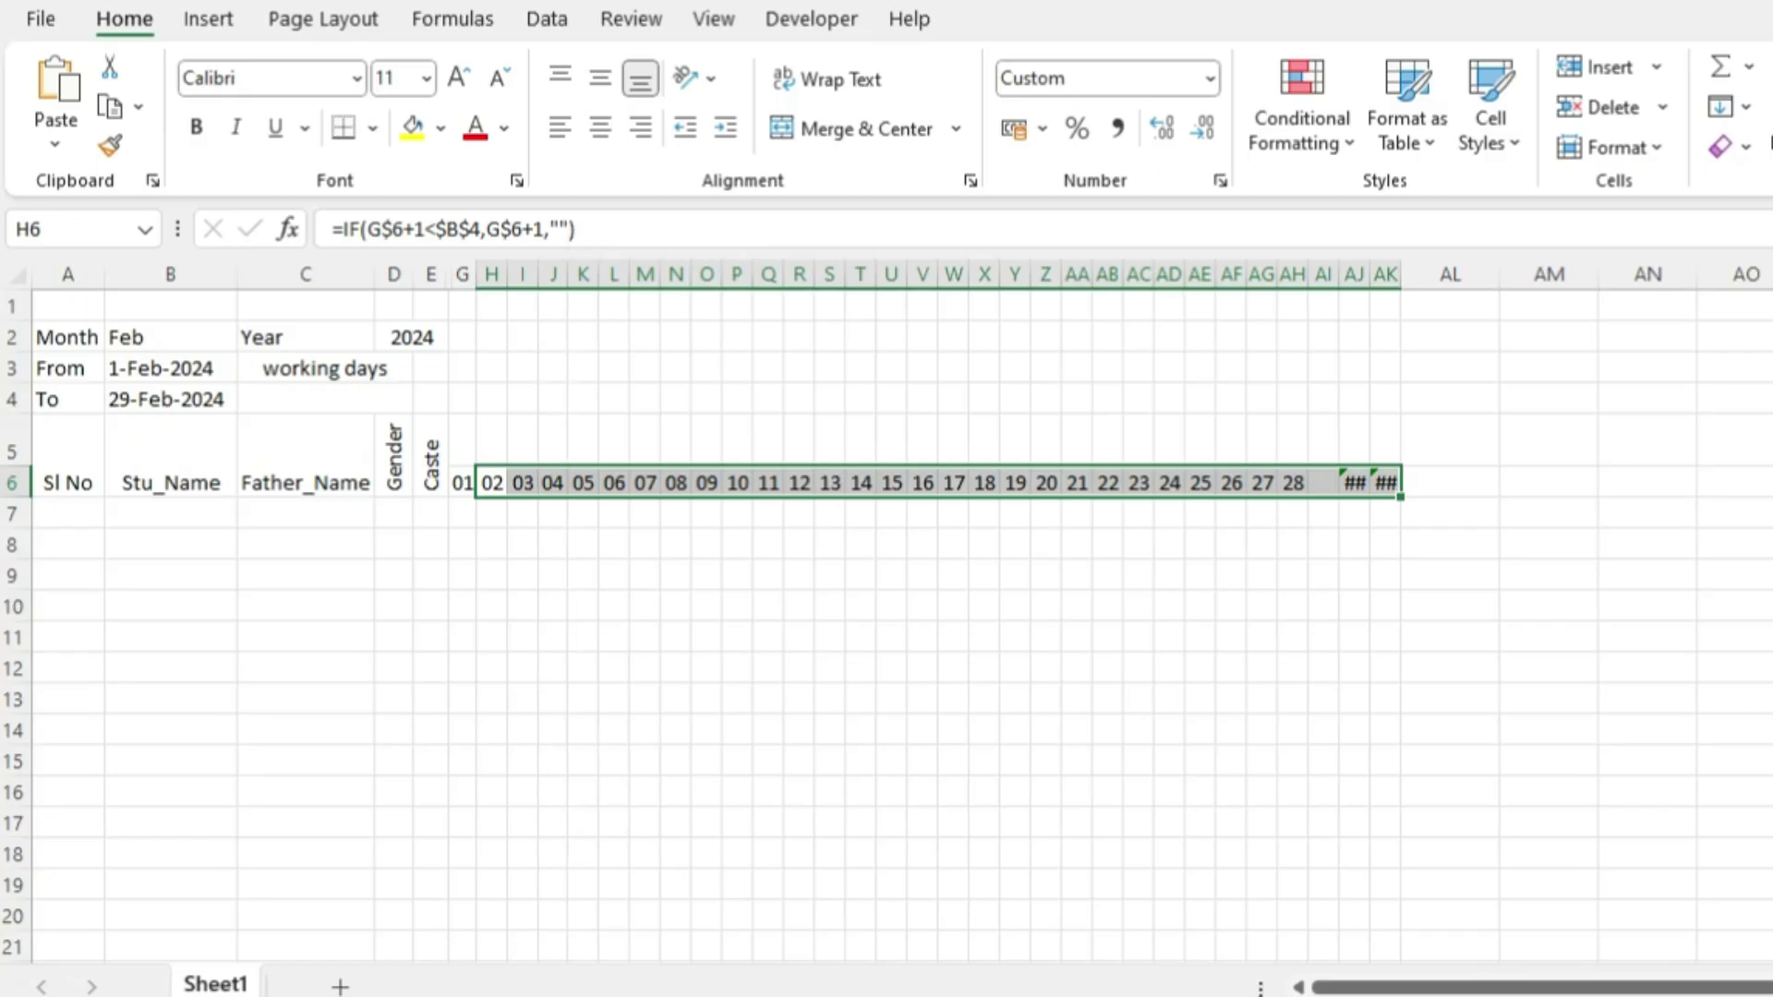
Step: Change AI6's comparison from < to <= so day 29 appears
left_click(1015, 636)
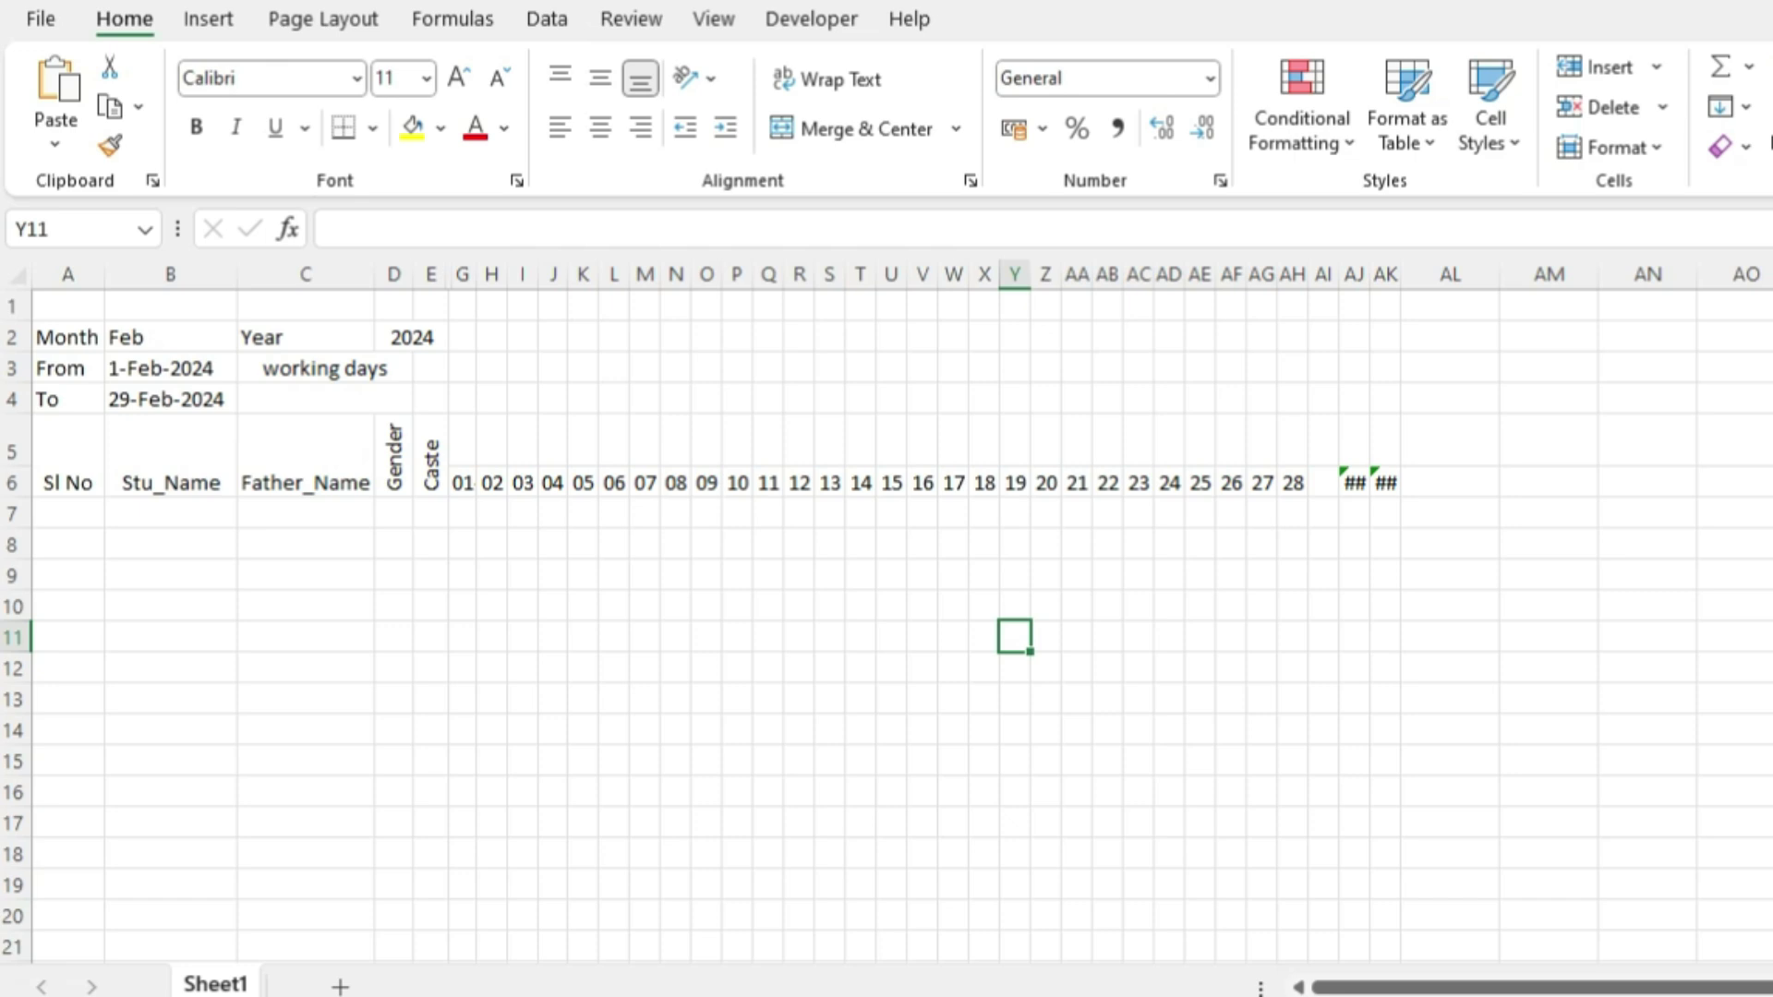
left_click(1324, 482)
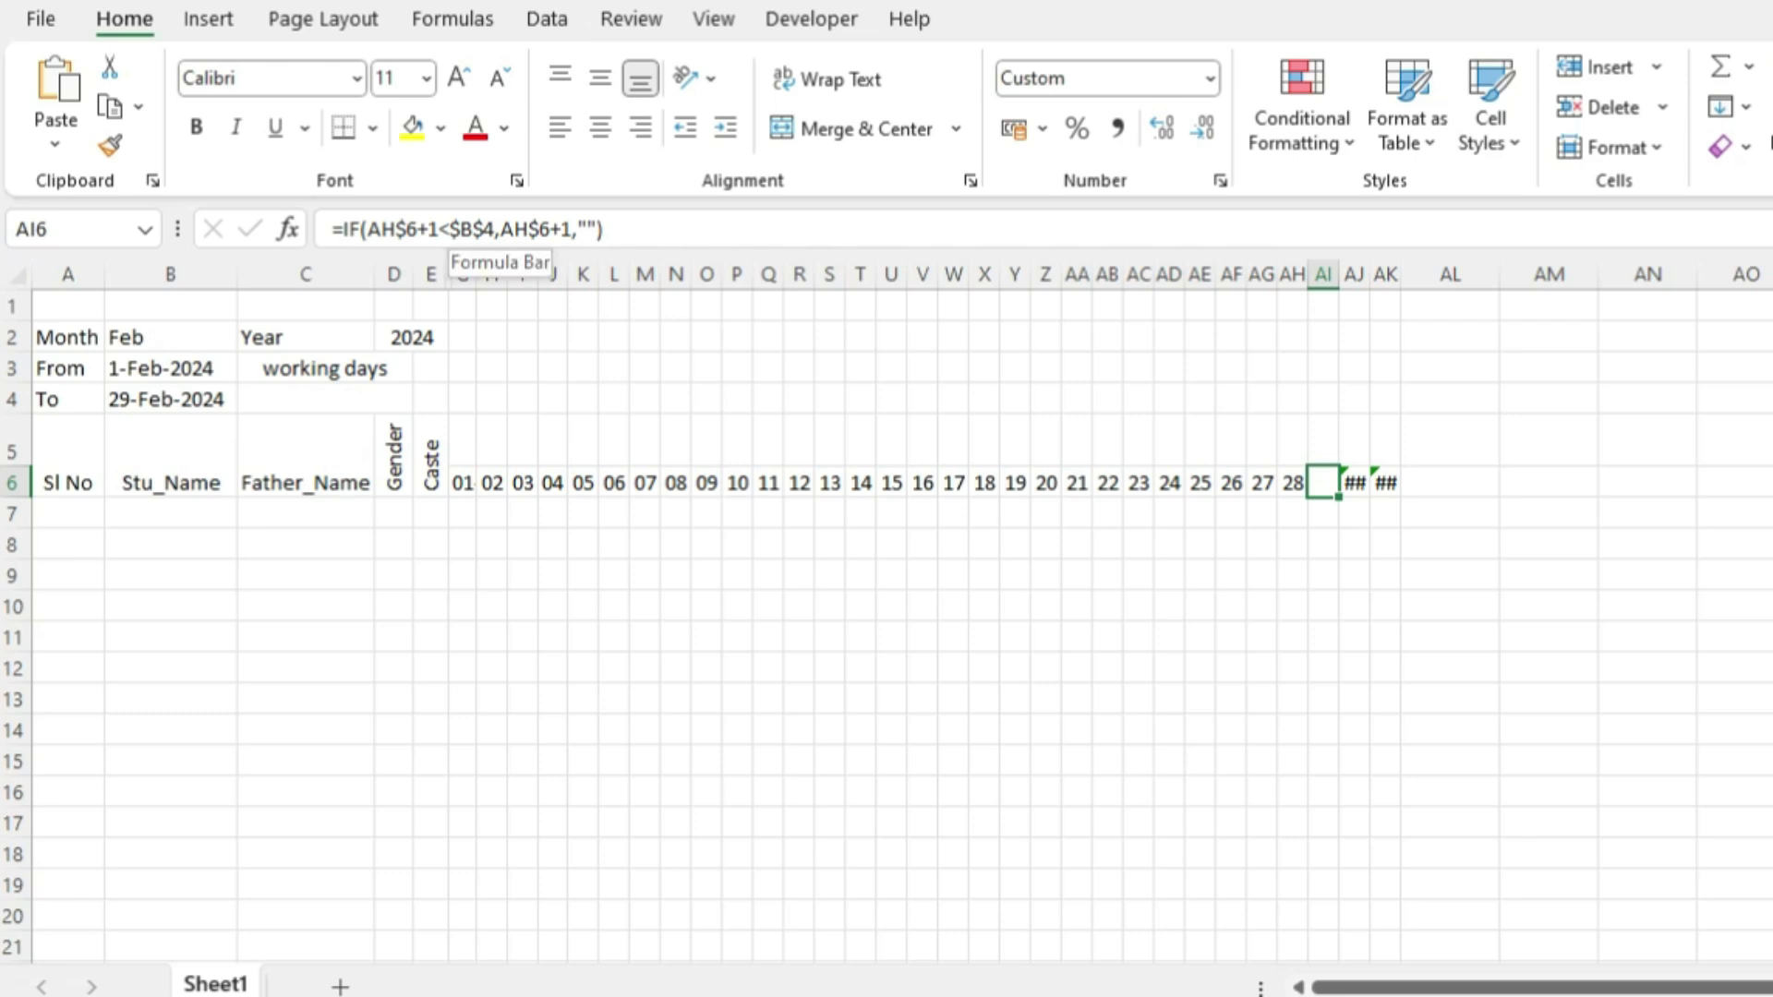
left_click(451, 229)
type("=")
key("Return")
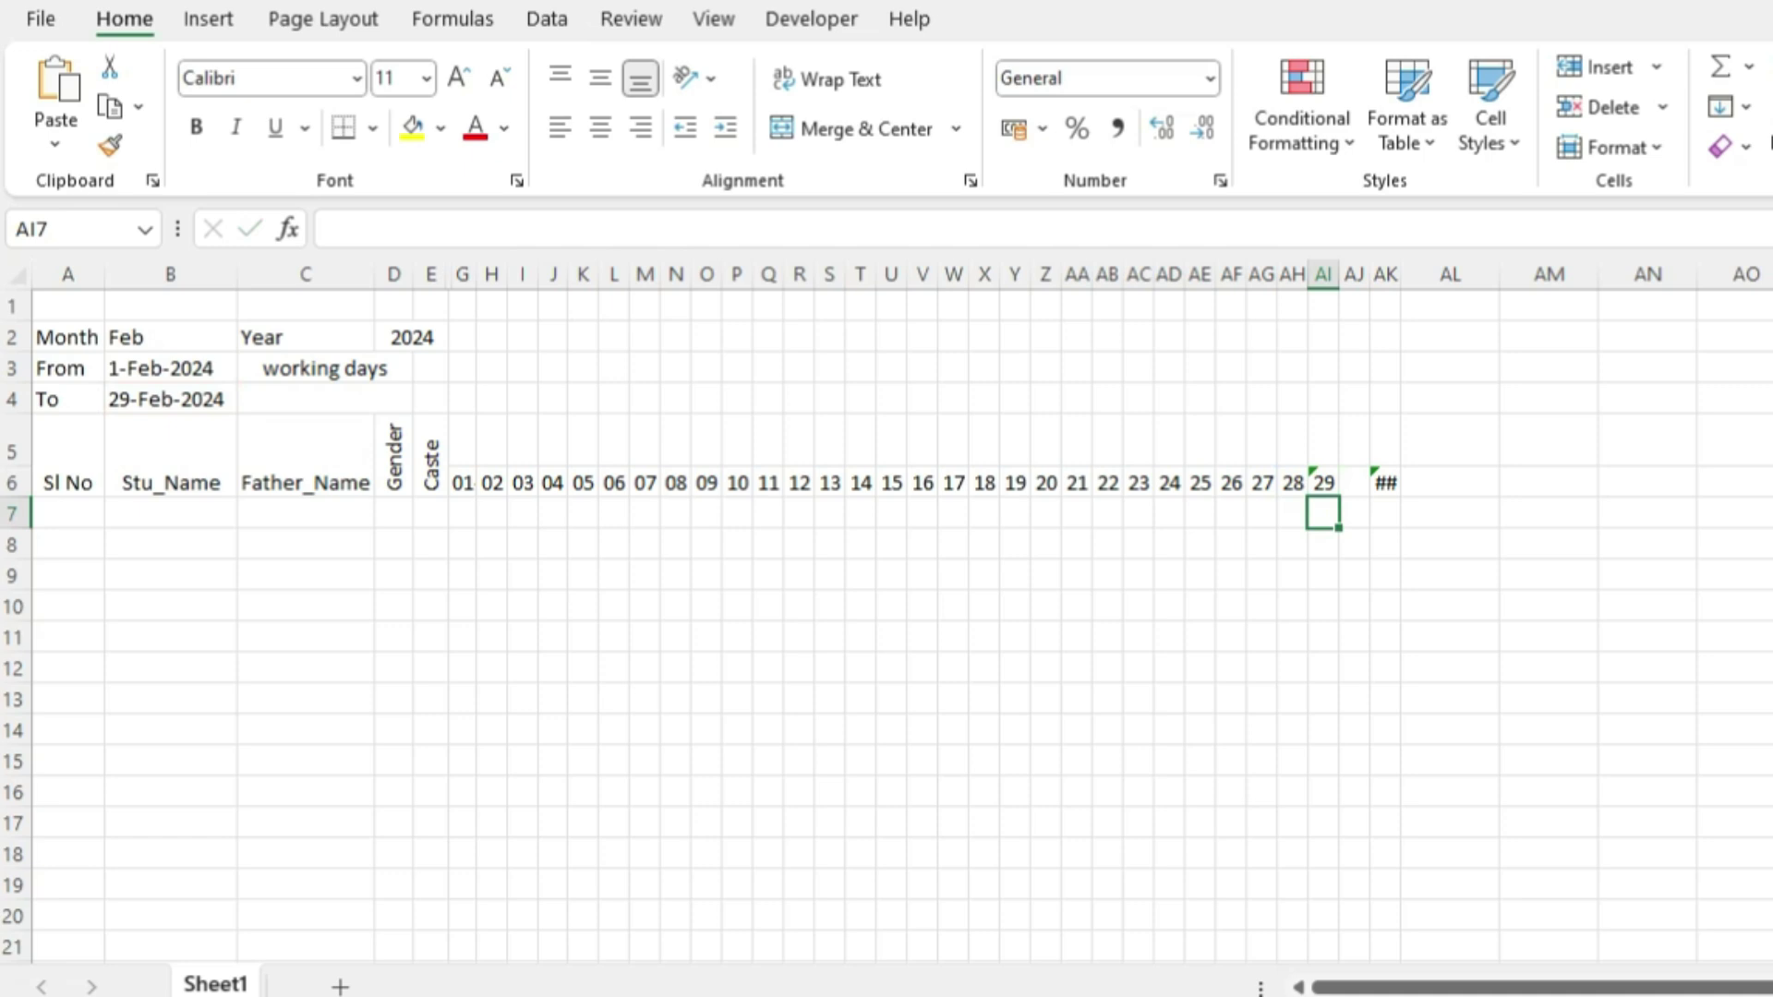
Step: Copy AI6's formula into AJ6 and AK6 and check their results
left_click(1323, 482)
left_click_drag(1338, 497, 1394, 495)
left_click(1385, 544)
left_click(1385, 482)
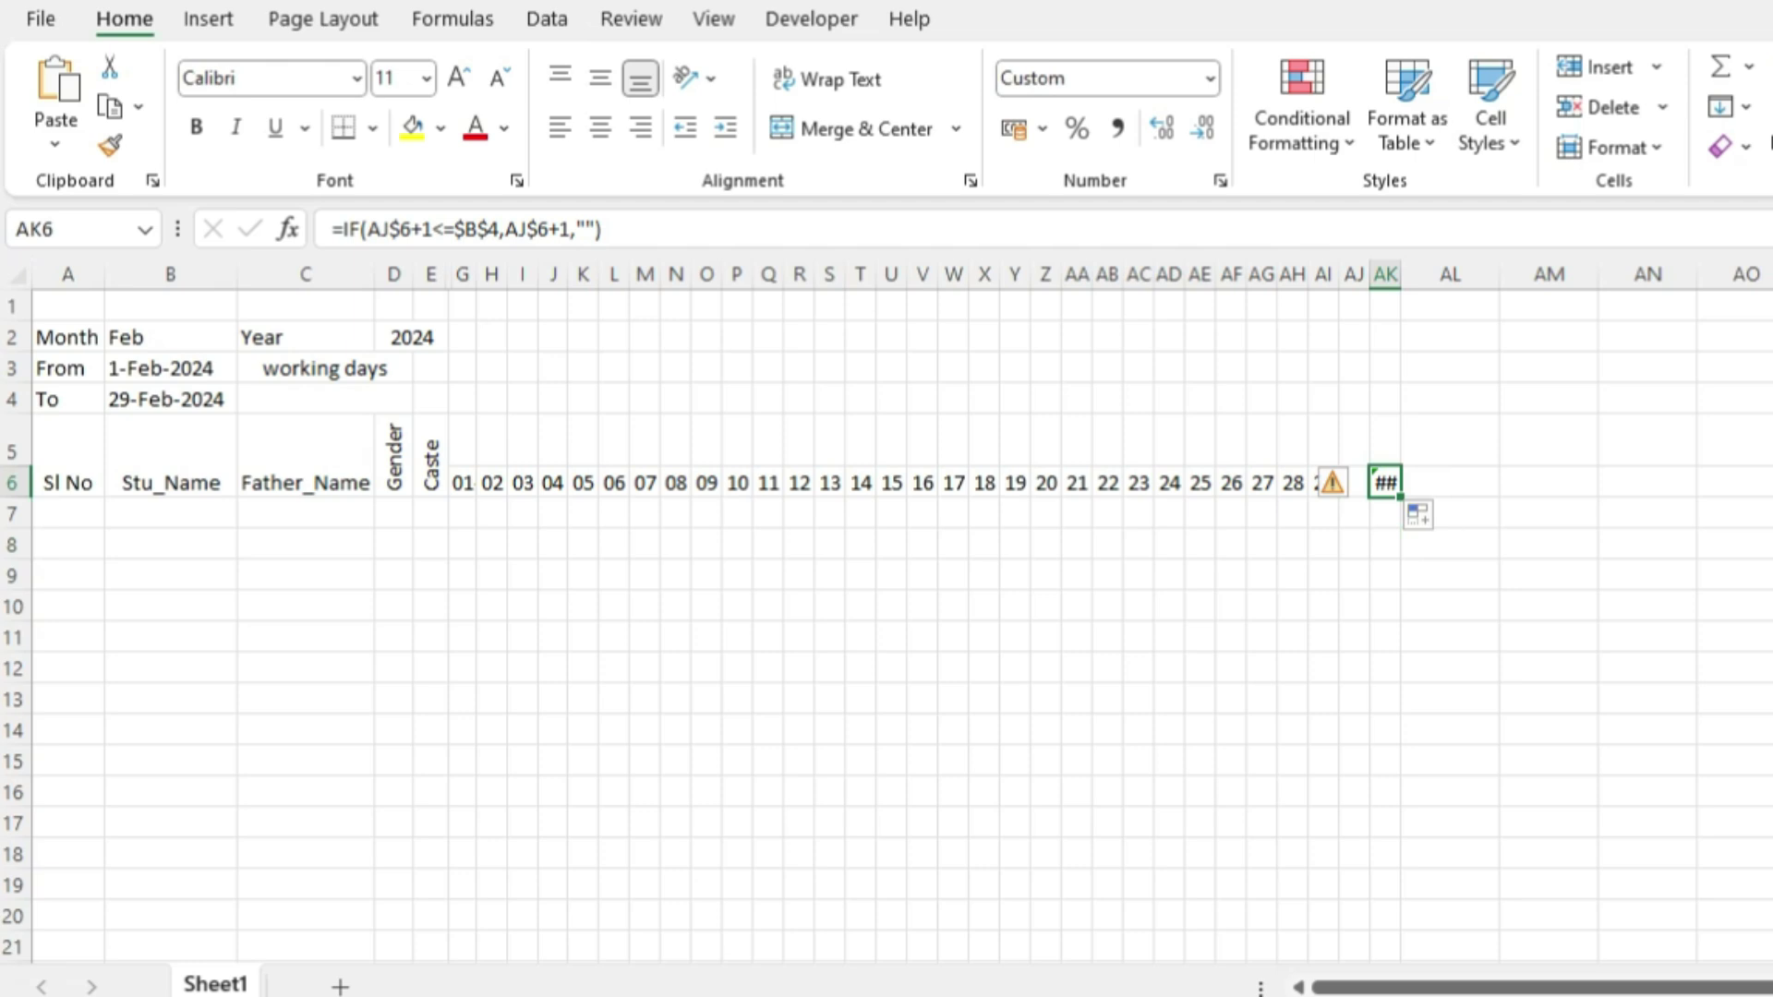
left_click(1354, 482)
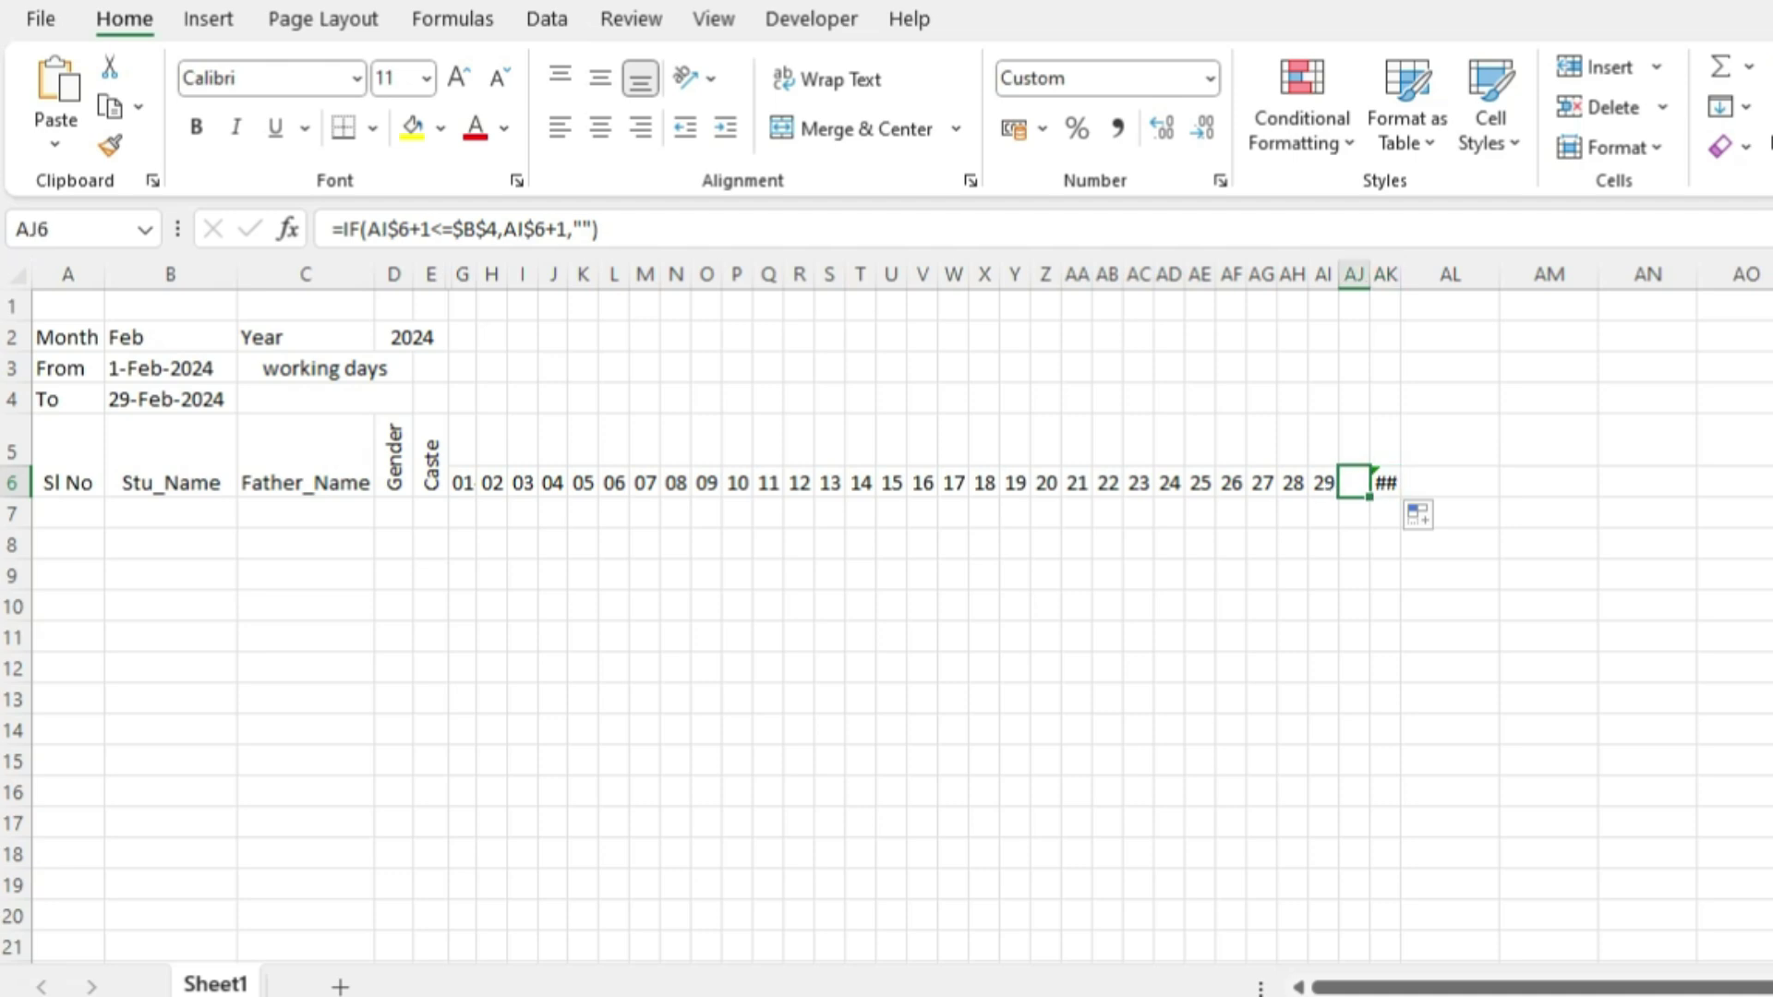
left_click(1386, 482)
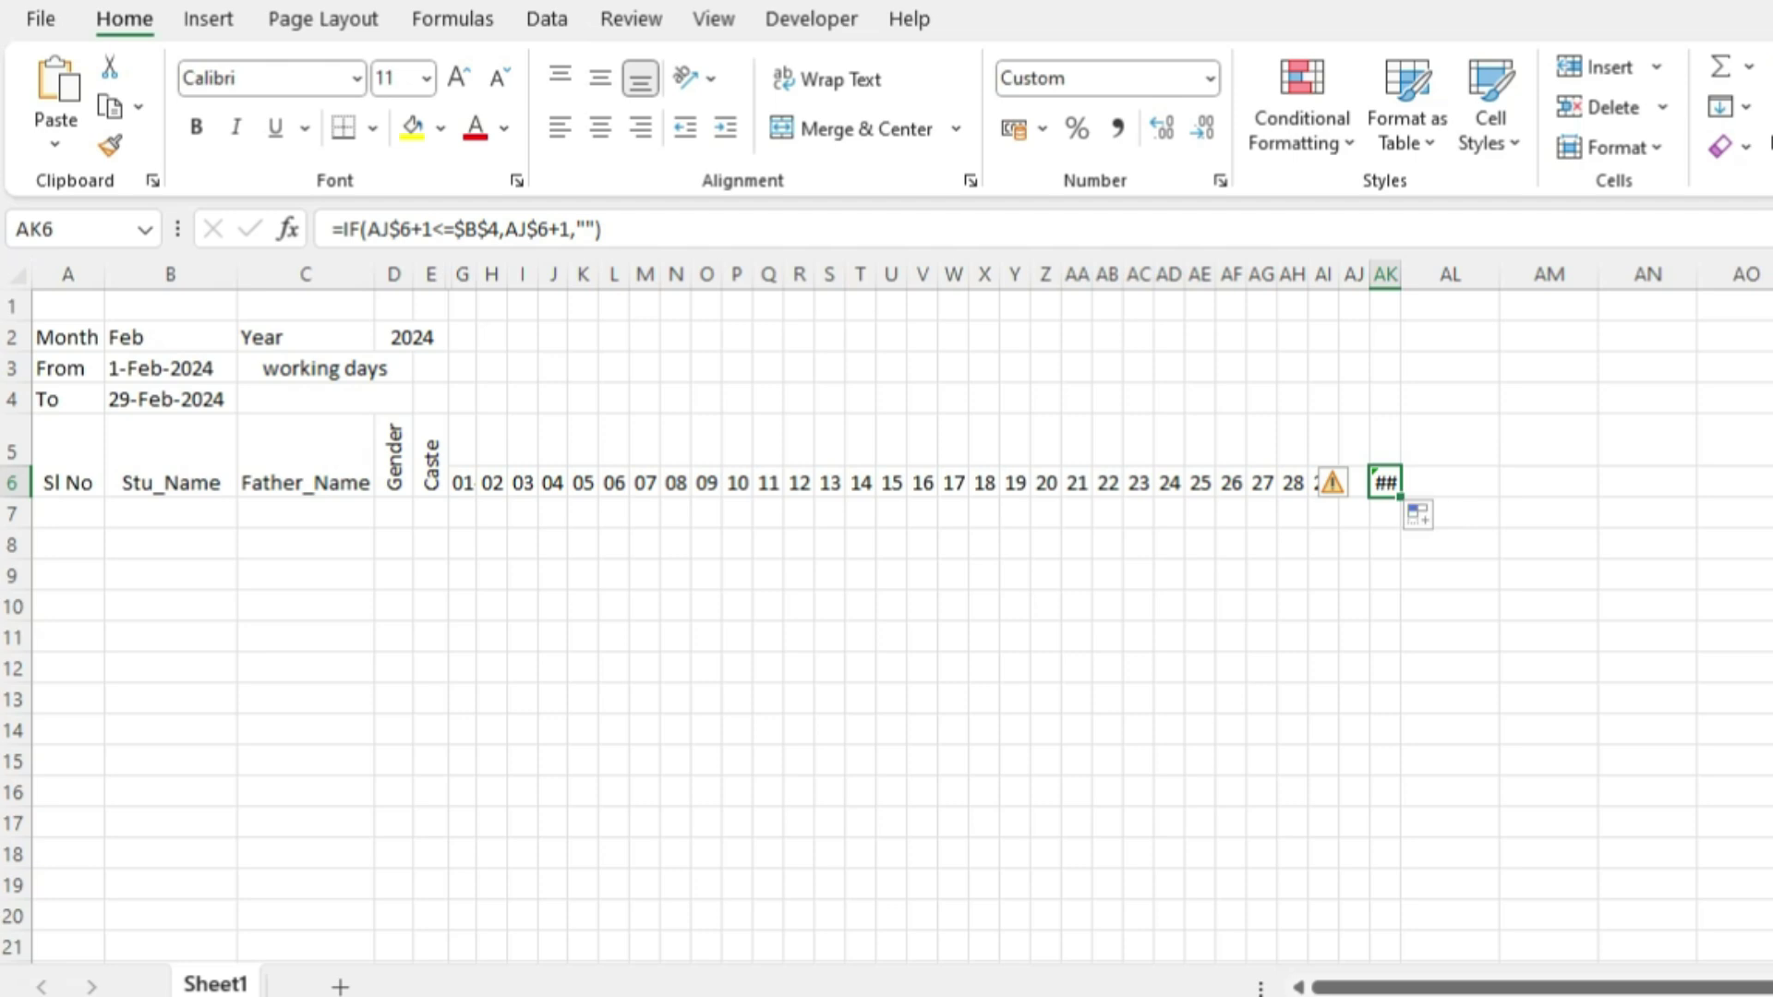
double_click(492, 482)
Step: Wrap H6's day formula in IFERROR with an empty-text fallback
key("BackSpace")
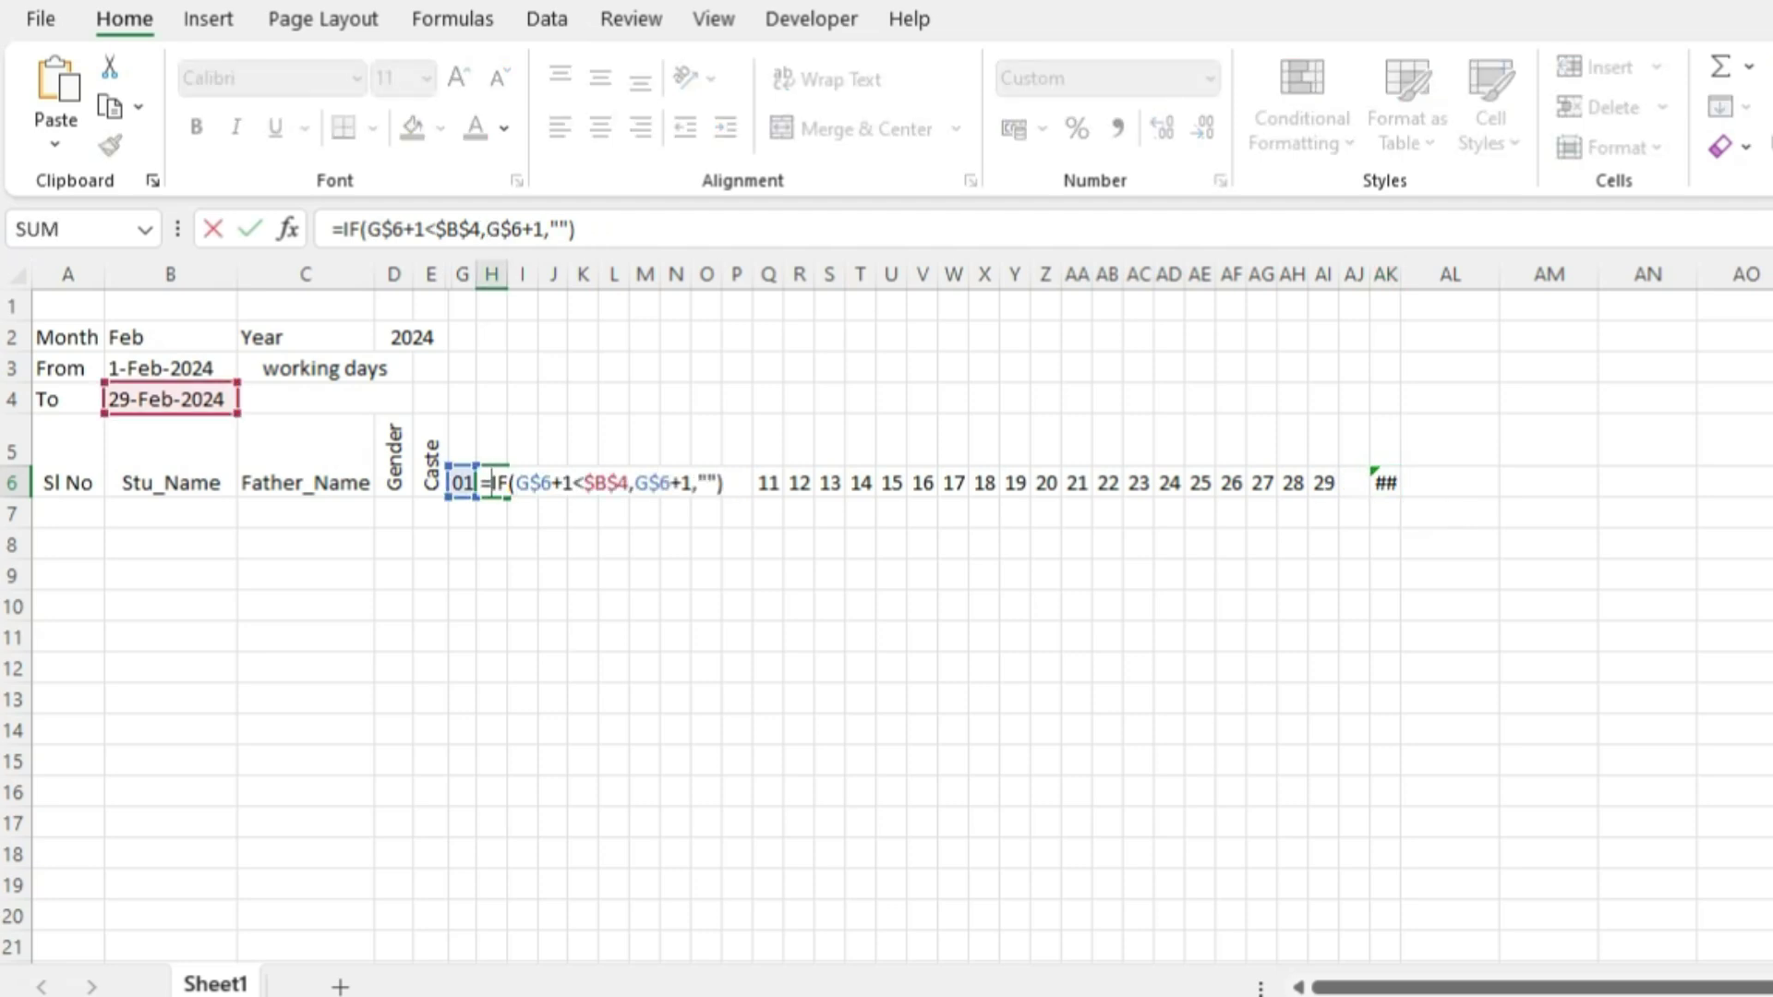
type("ife")
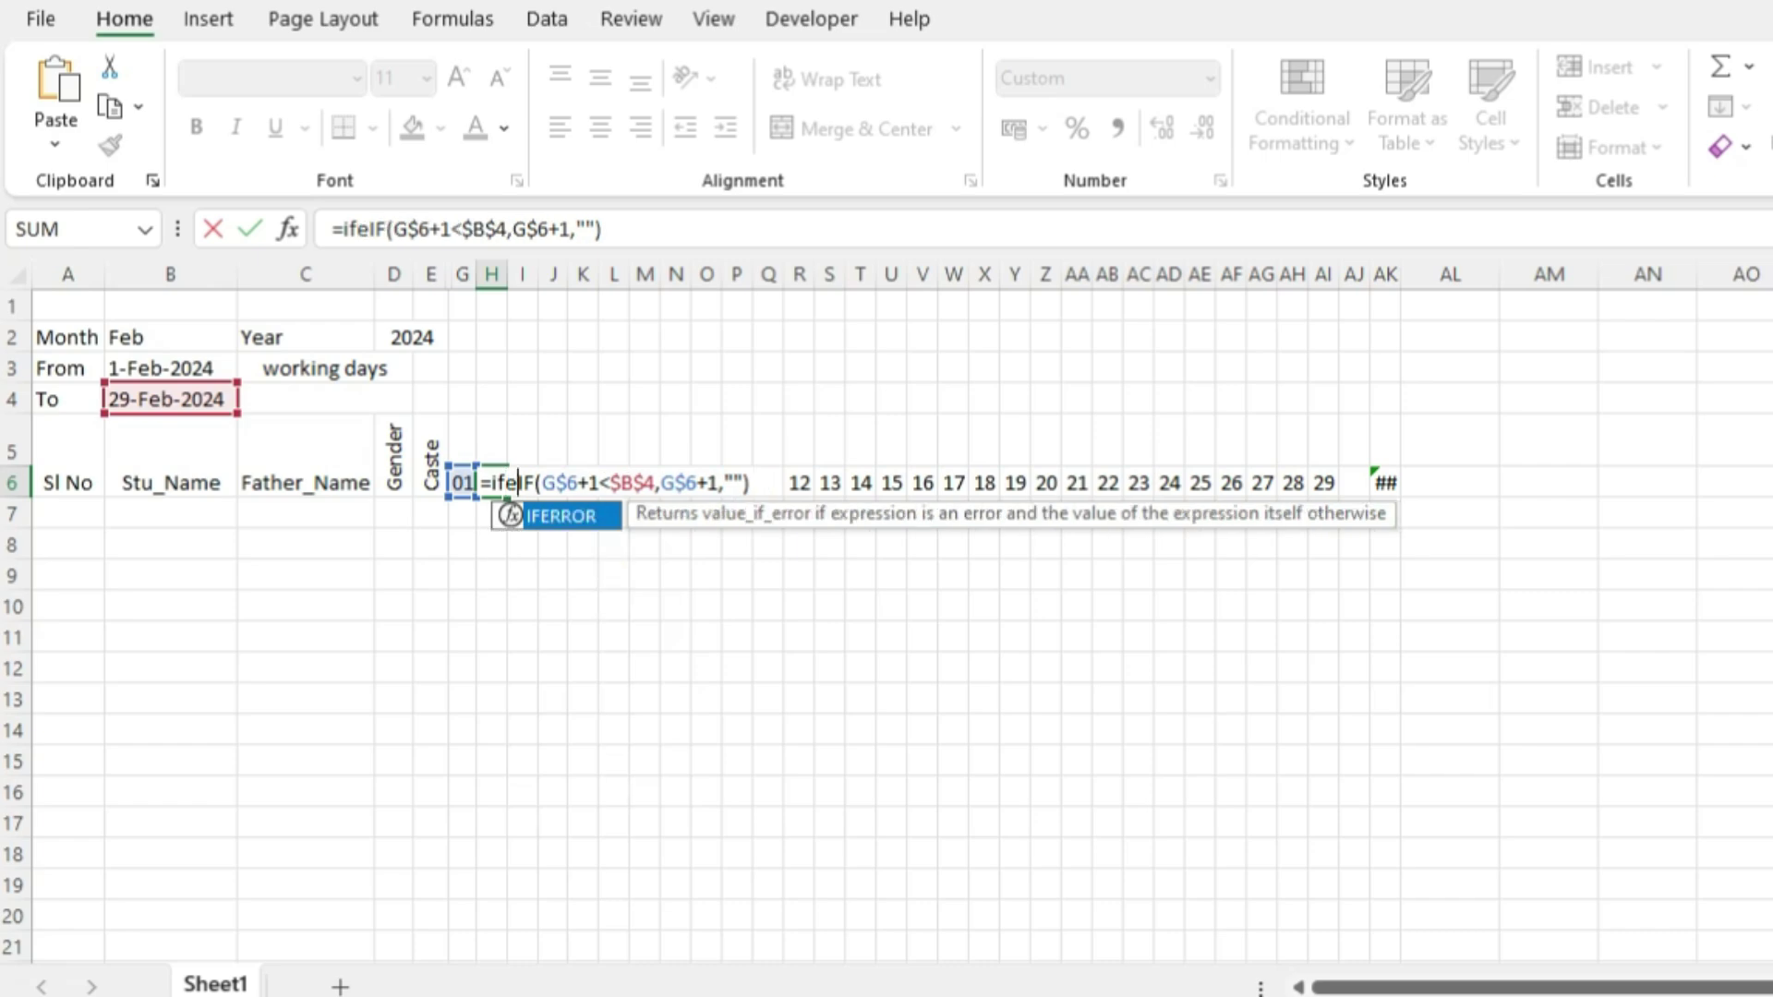
key("Tab")
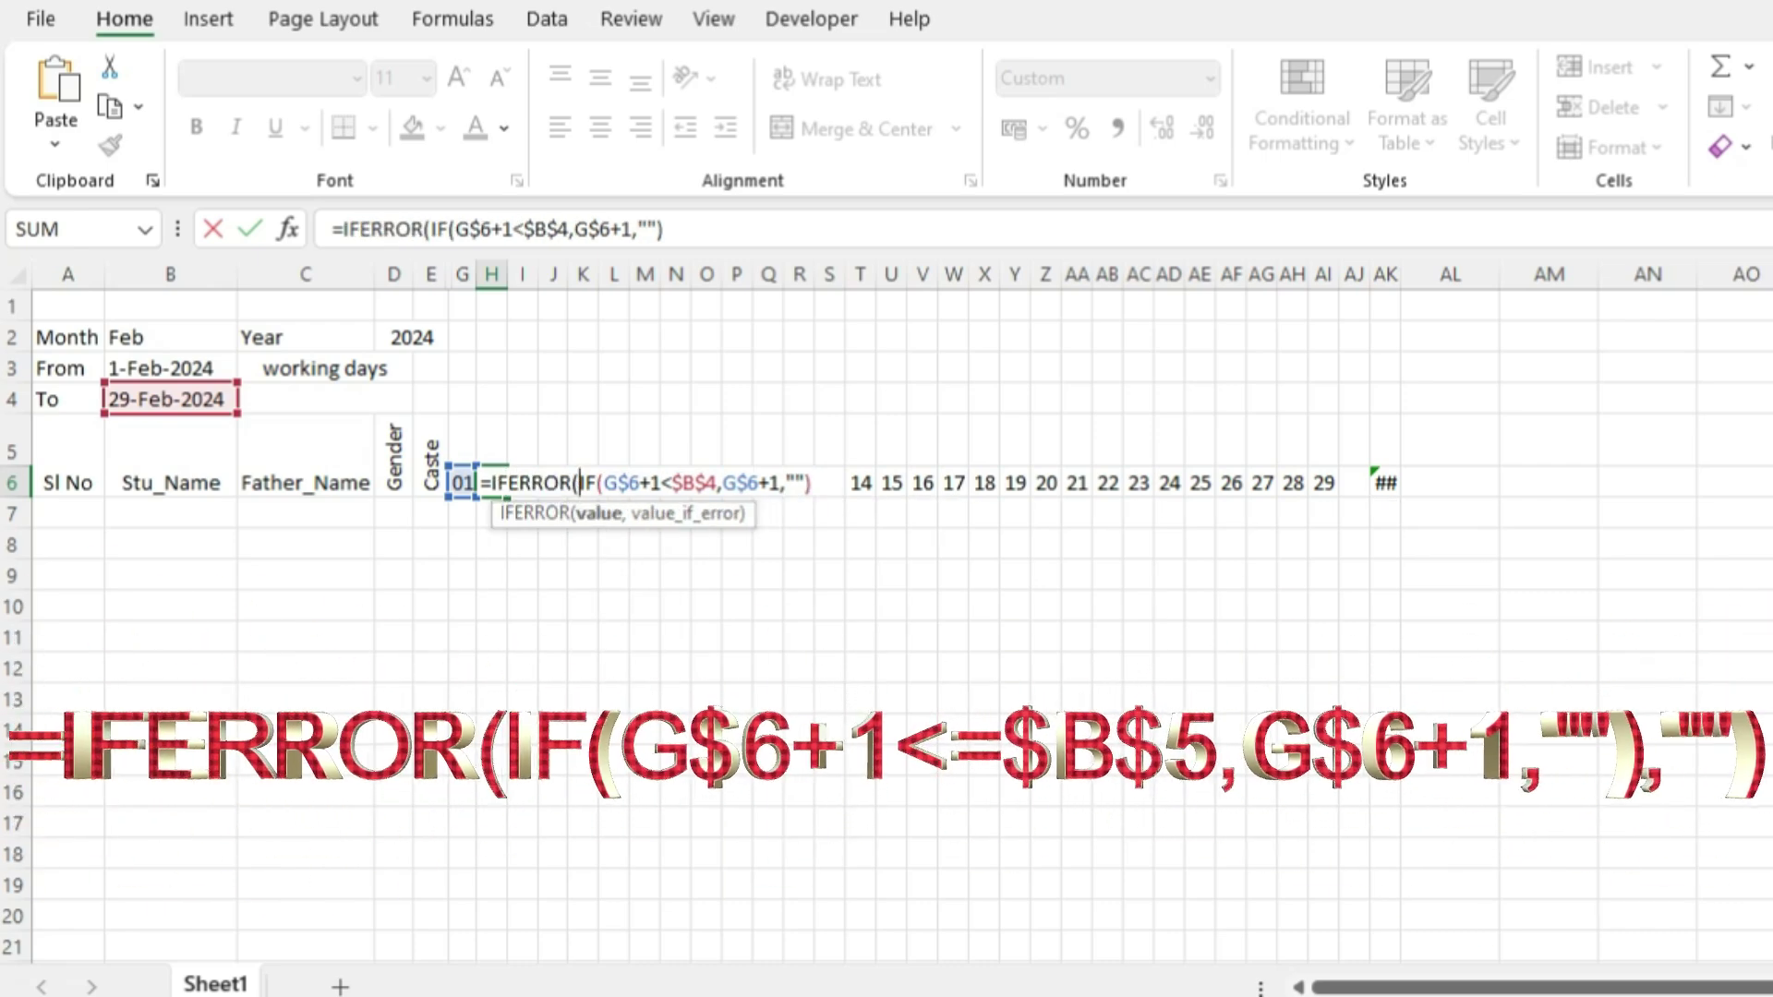
left_click(811, 483)
type(",\"\")")
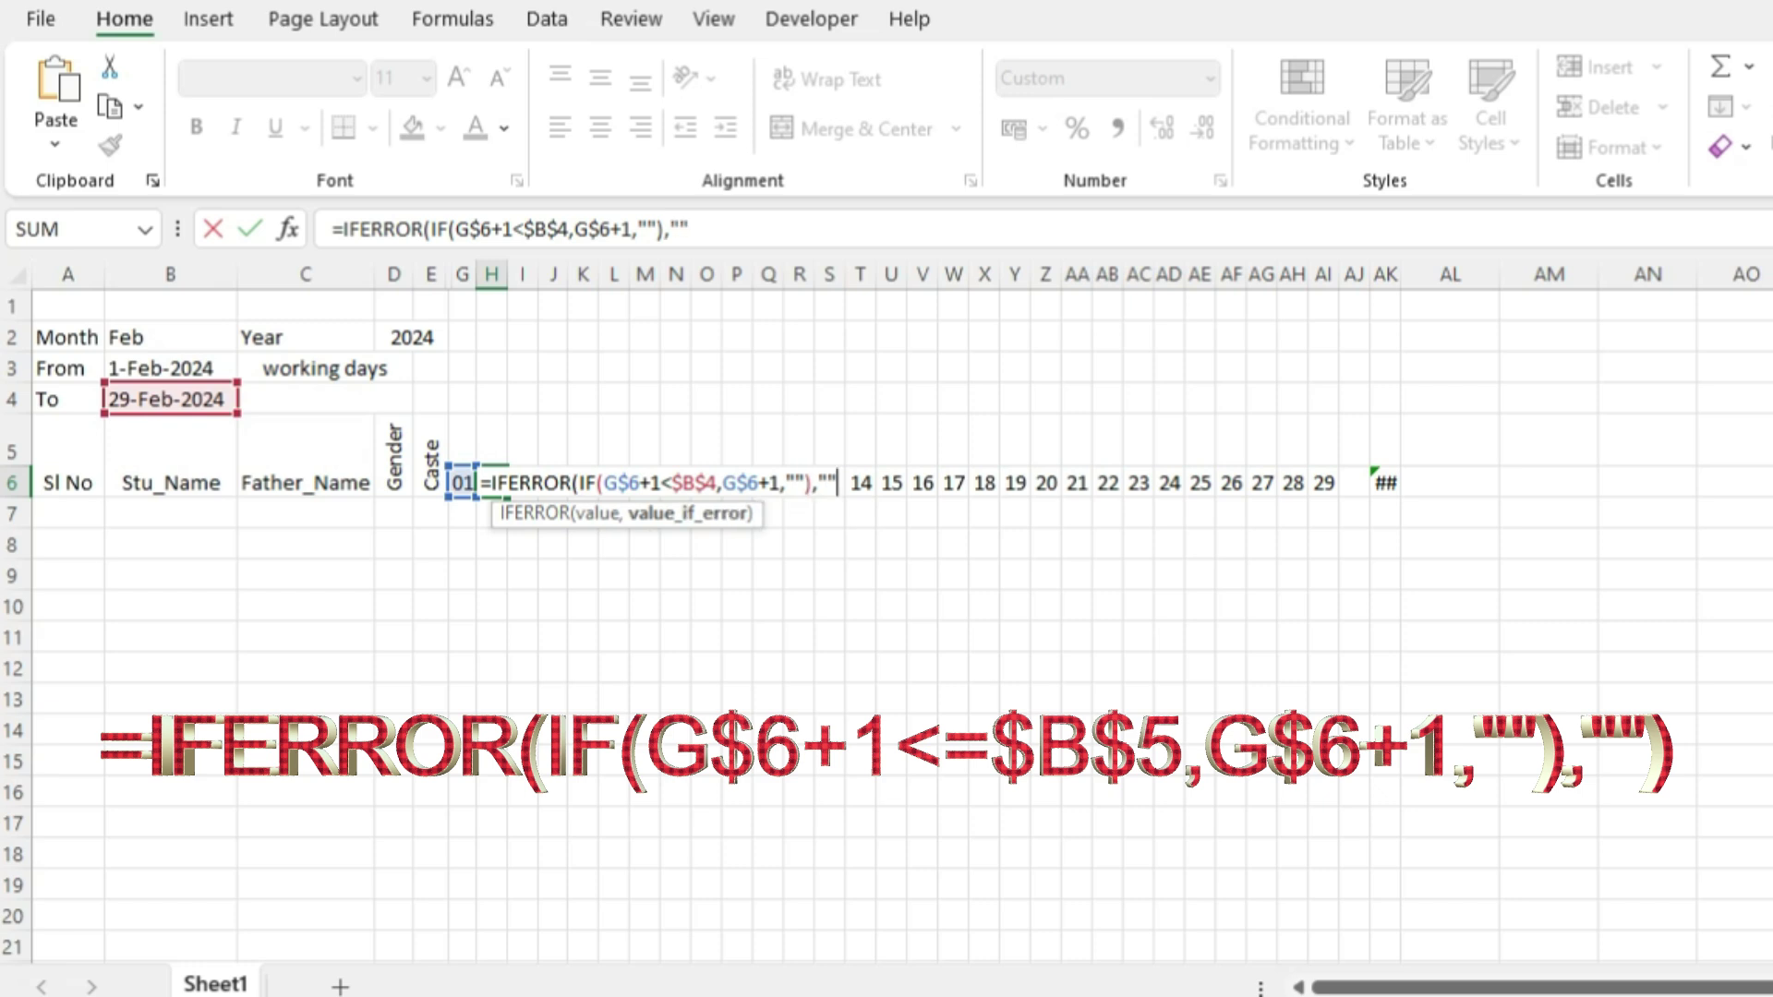
key("Return")
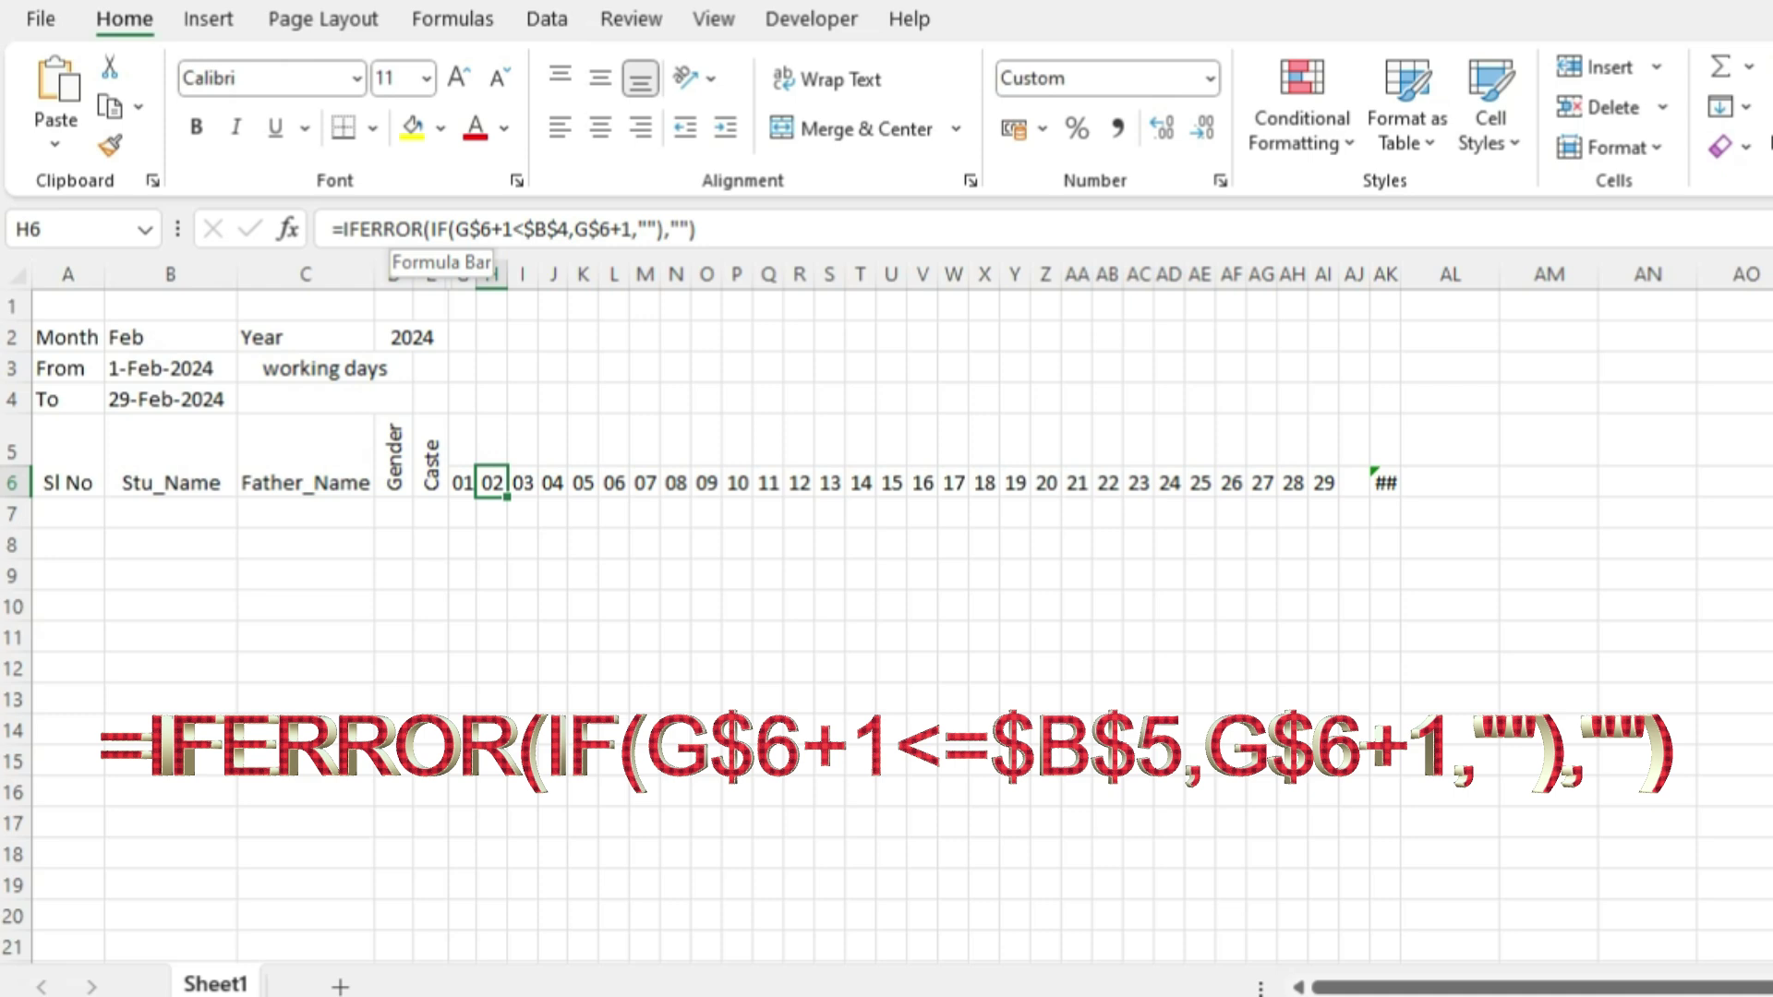
Step: Restore the <= comparison in H6 and fill it across row 6 to AK6
left_click(524, 229)
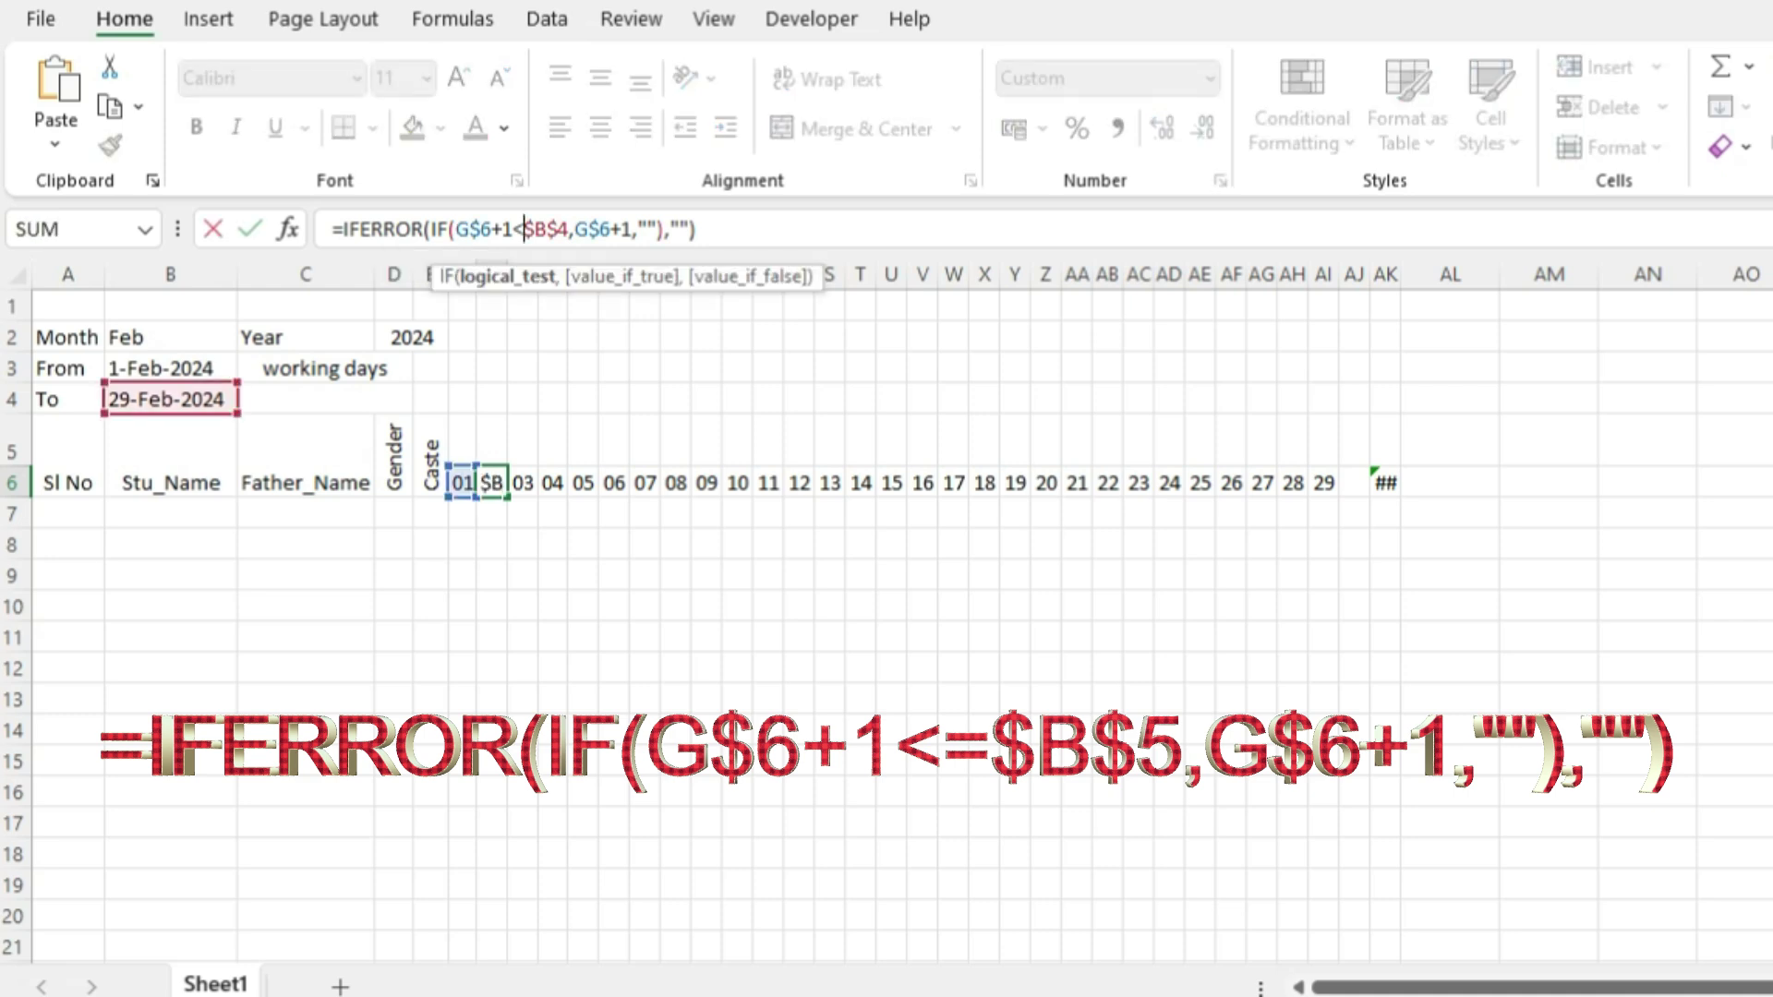
type("=")
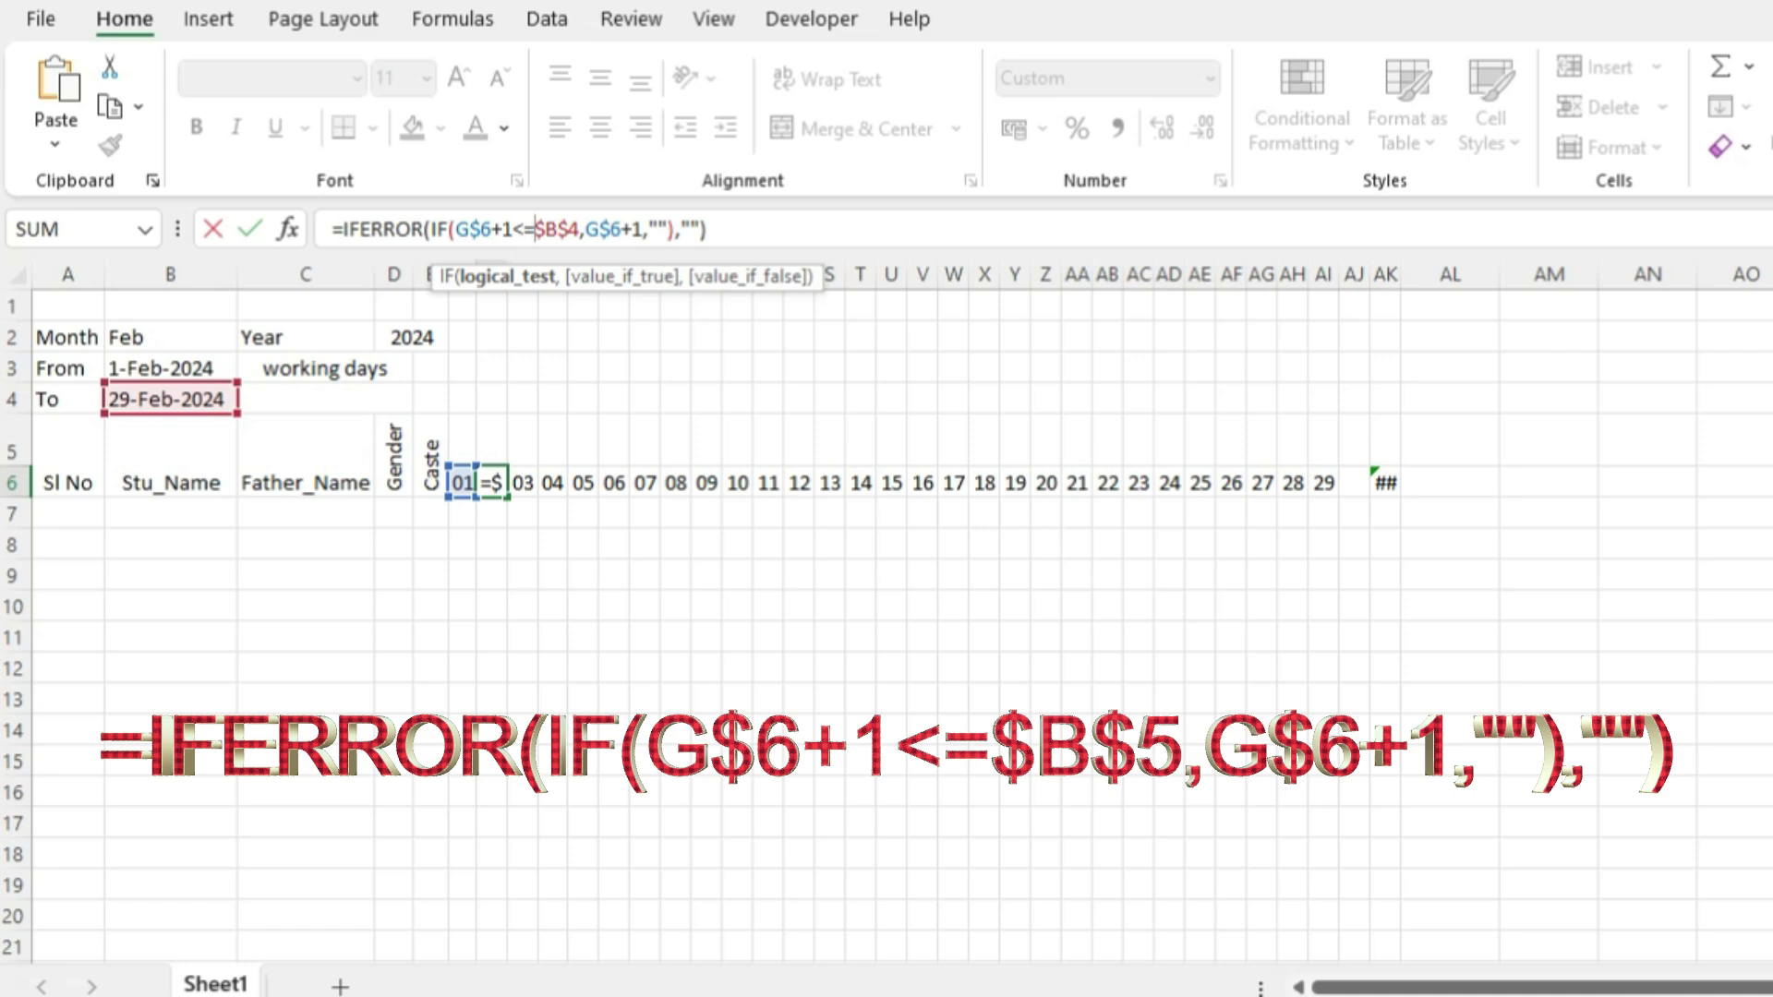
key("Return")
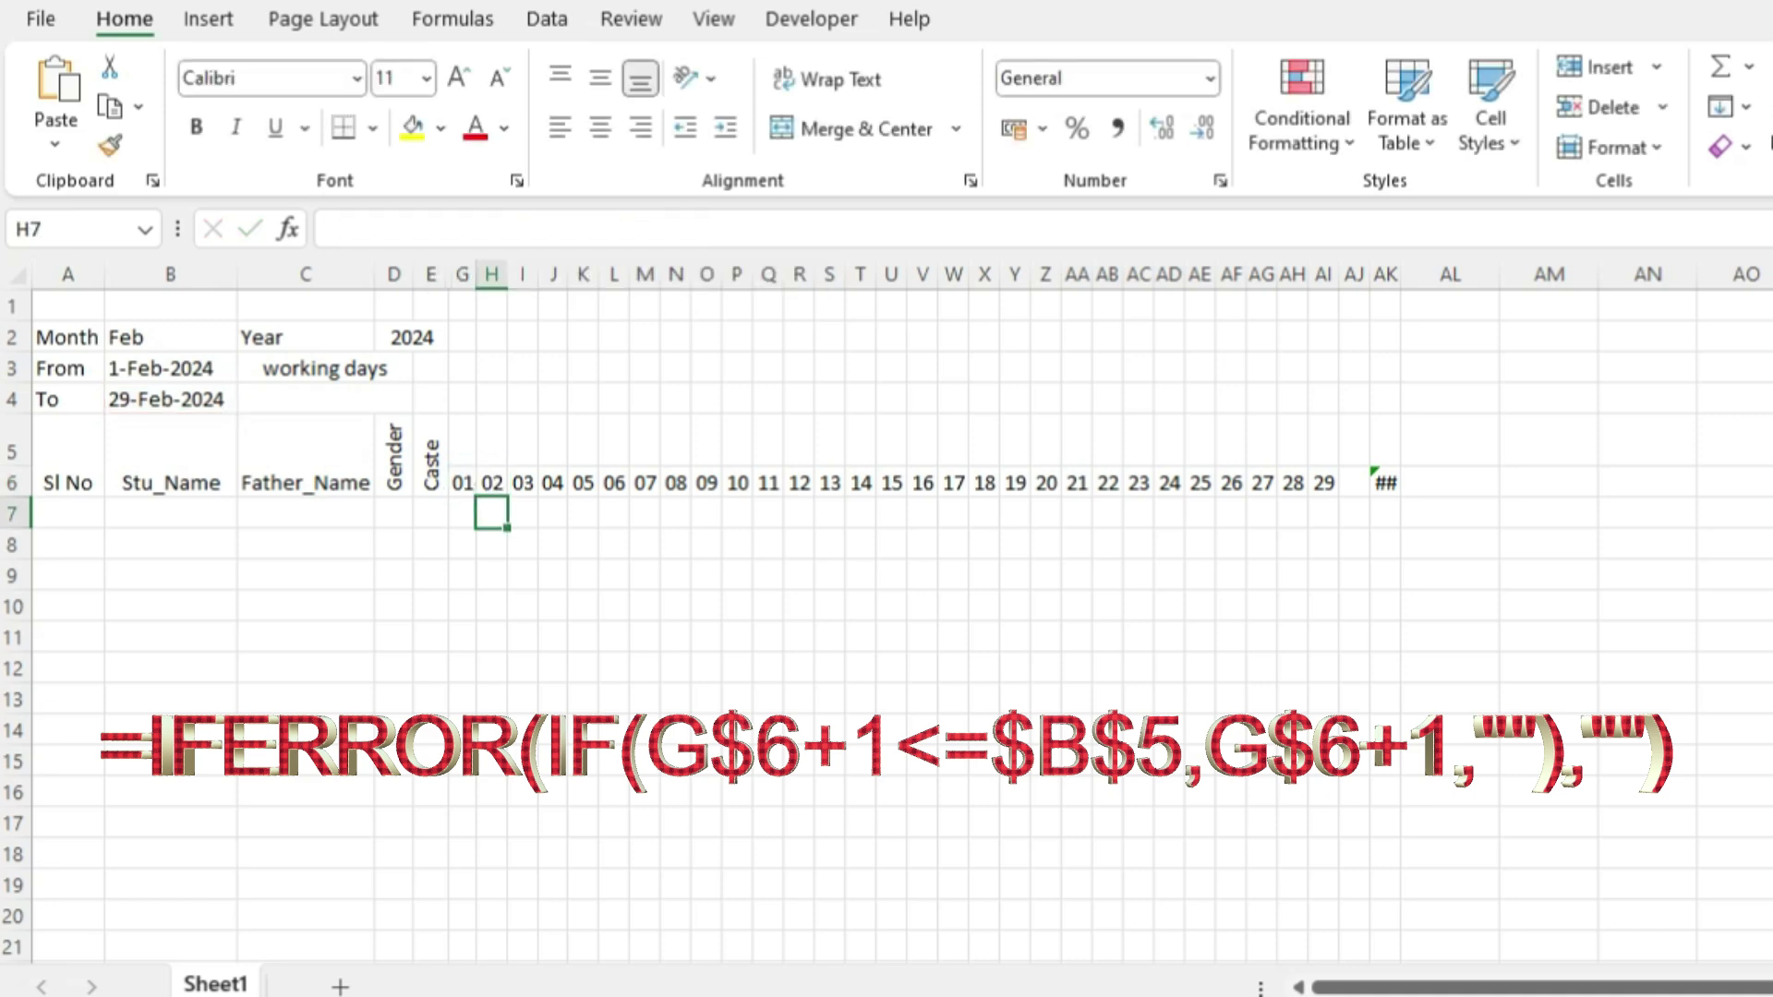
left_click(492, 482)
left_click_drag(507, 498, 1394, 498)
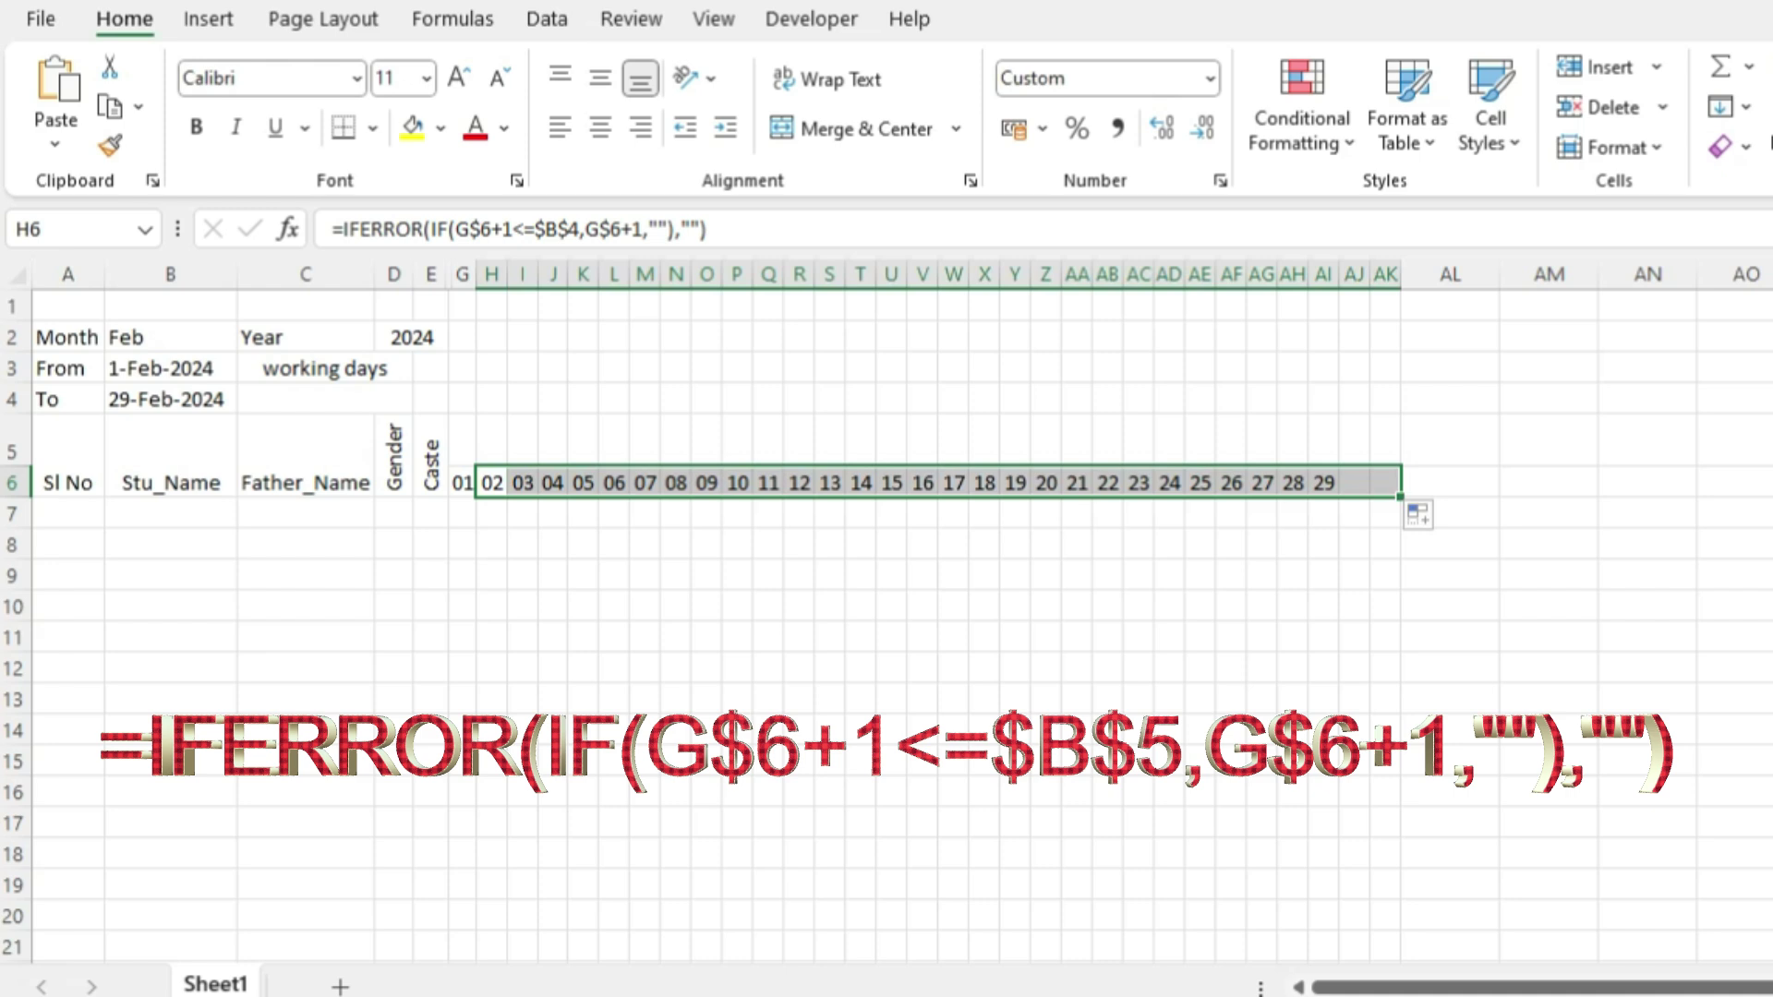
left_click(1450, 544)
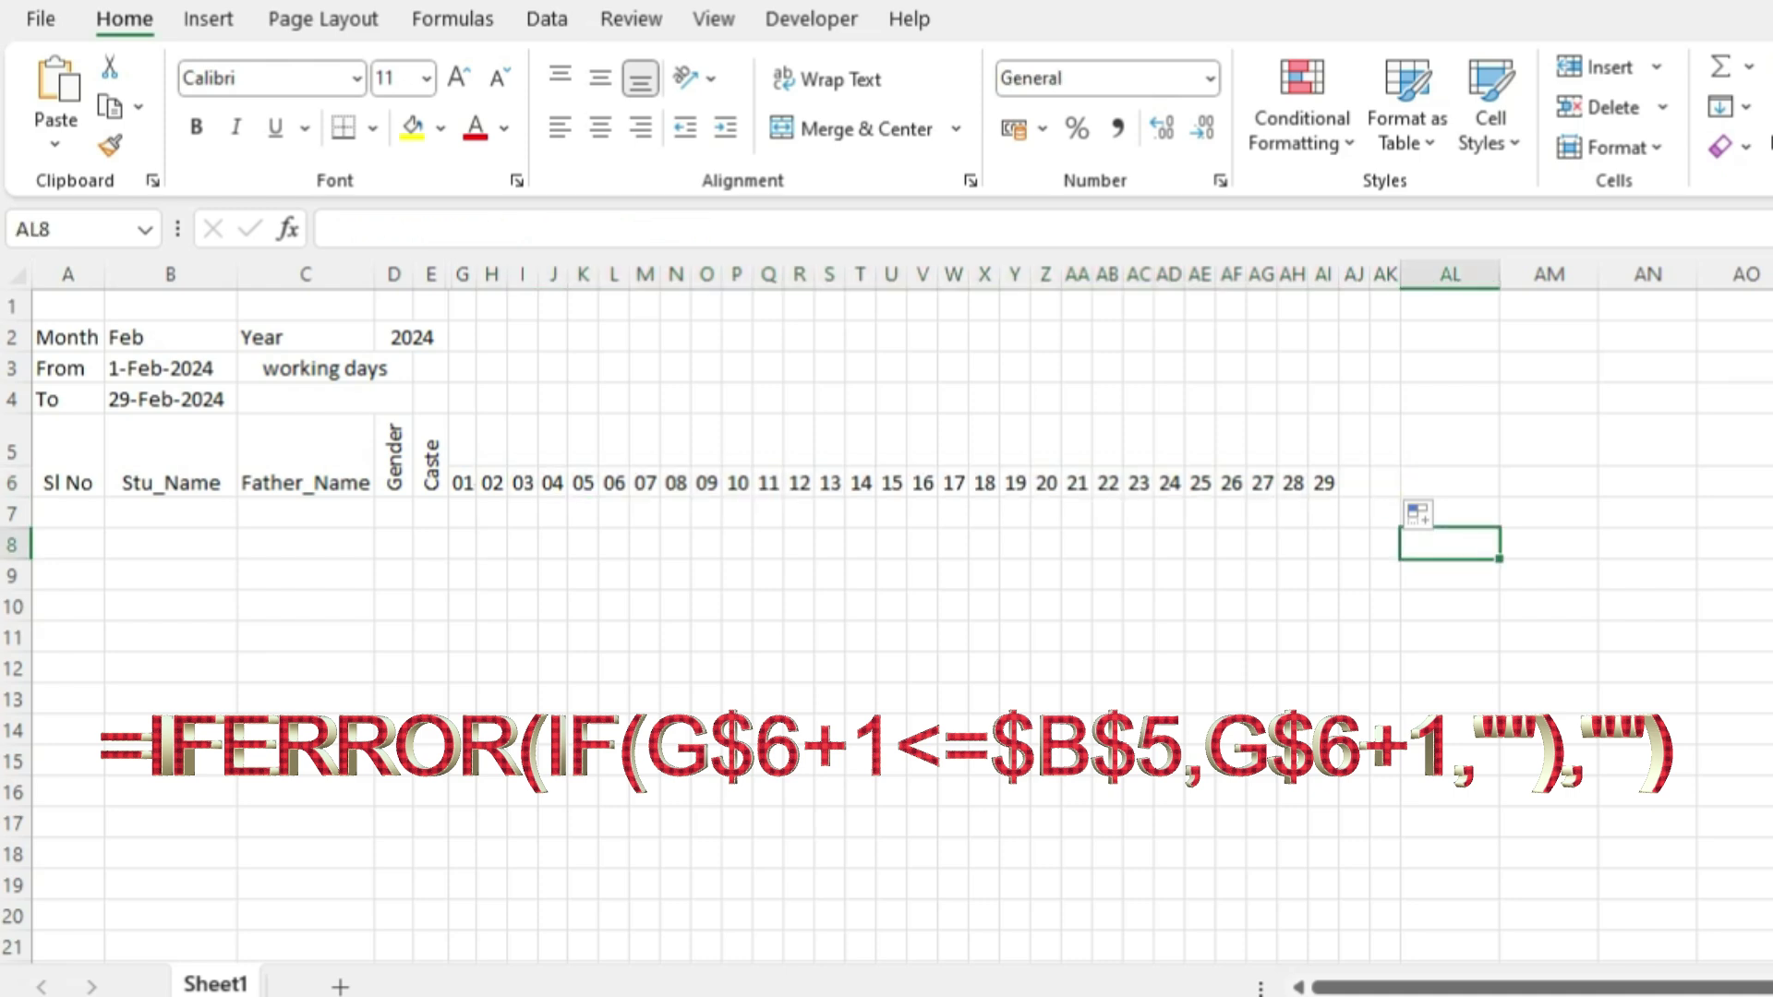
Step: Enter Jan, March and Apr in B2 in turn to watch the day row update
left_click(171, 337)
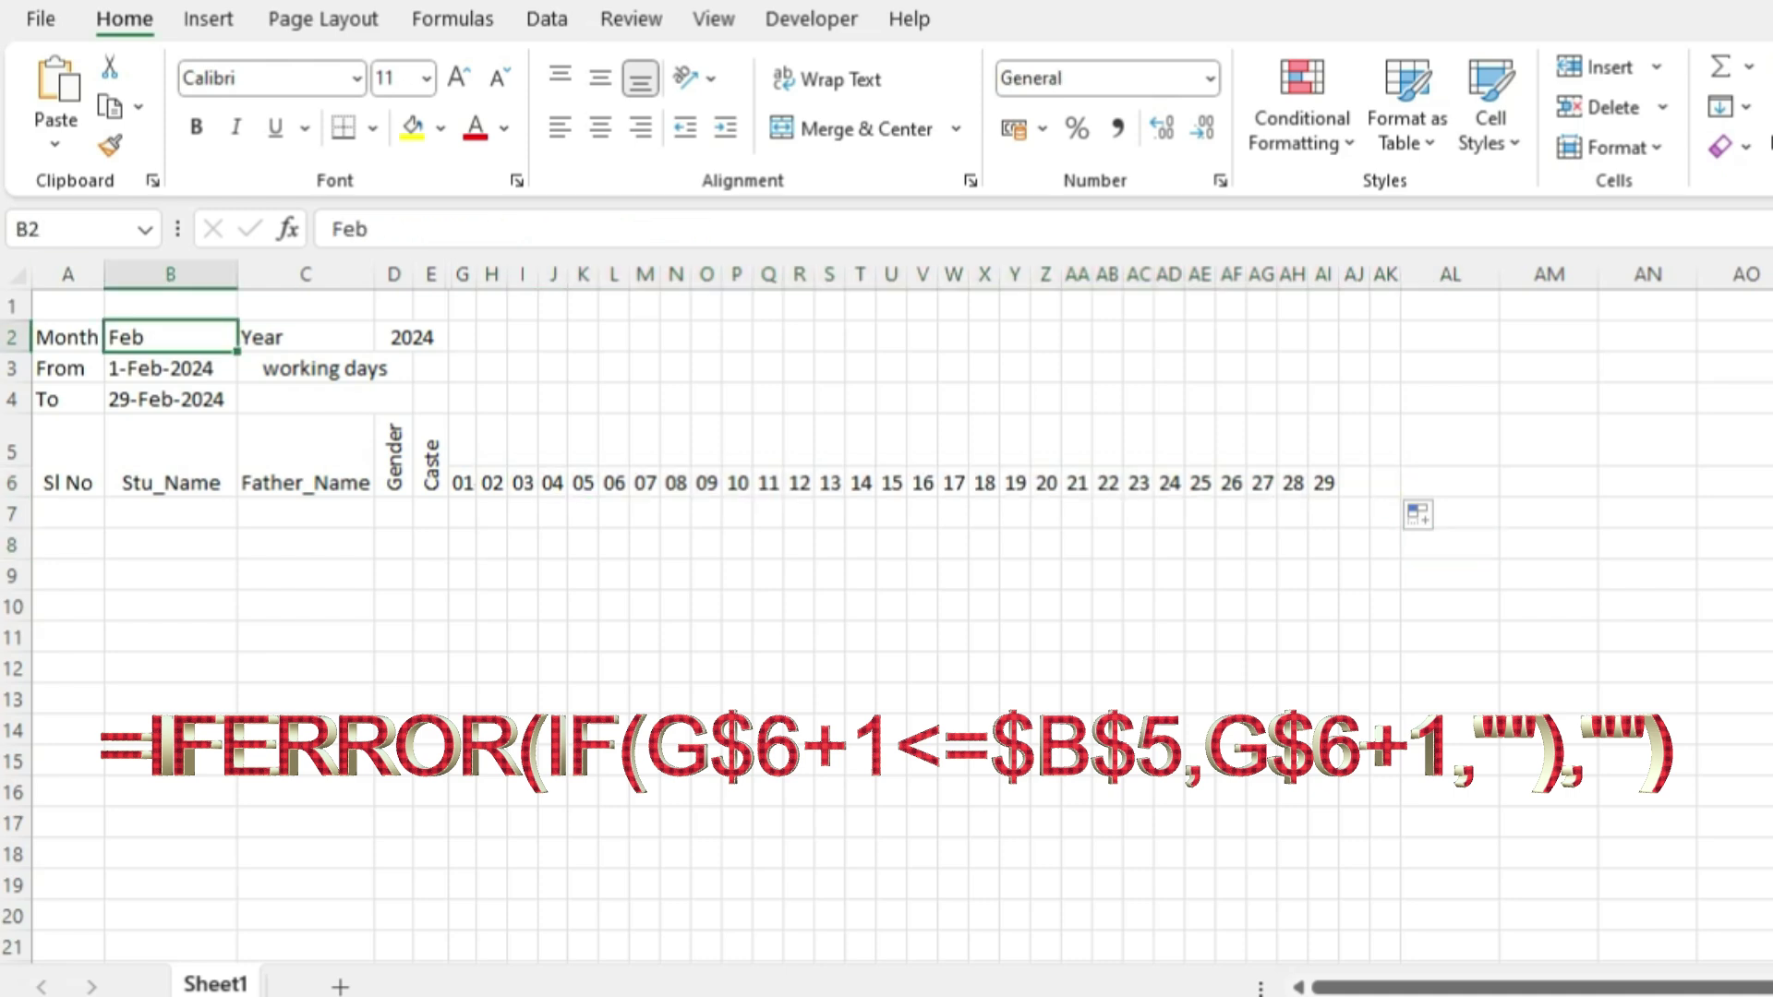
key("BackSpace")
type("Jan")
key("Return")
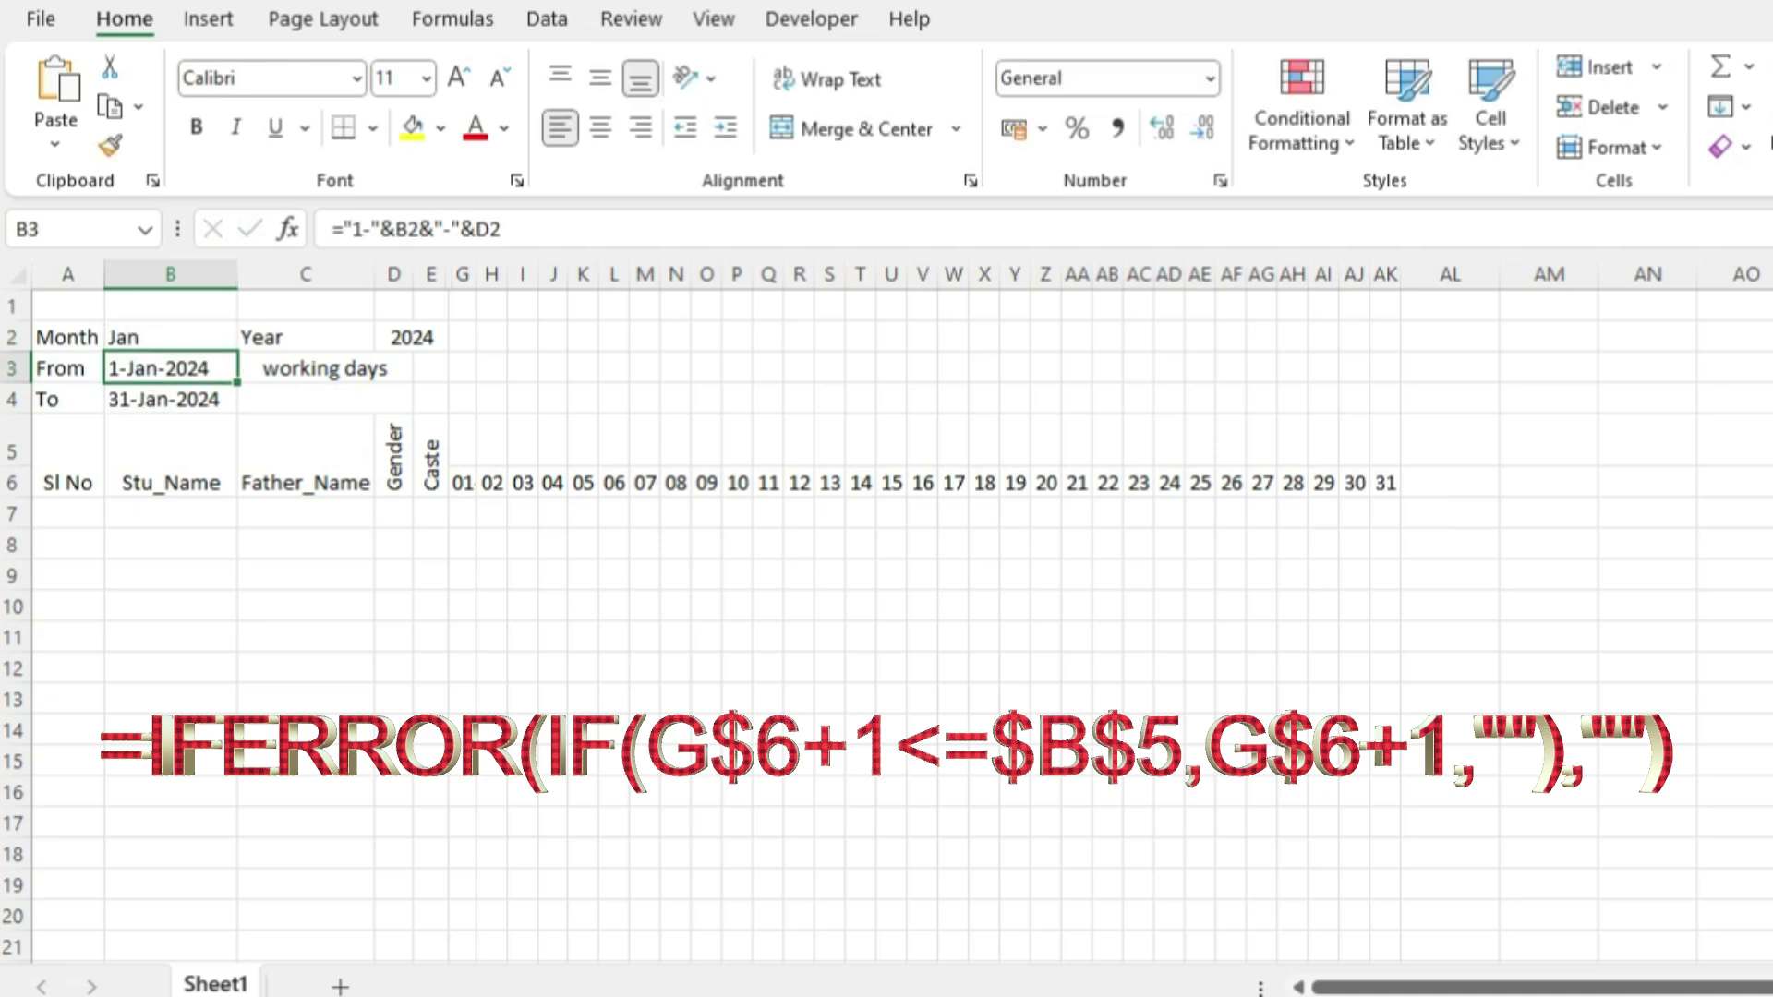
left_click(171, 337)
type("March")
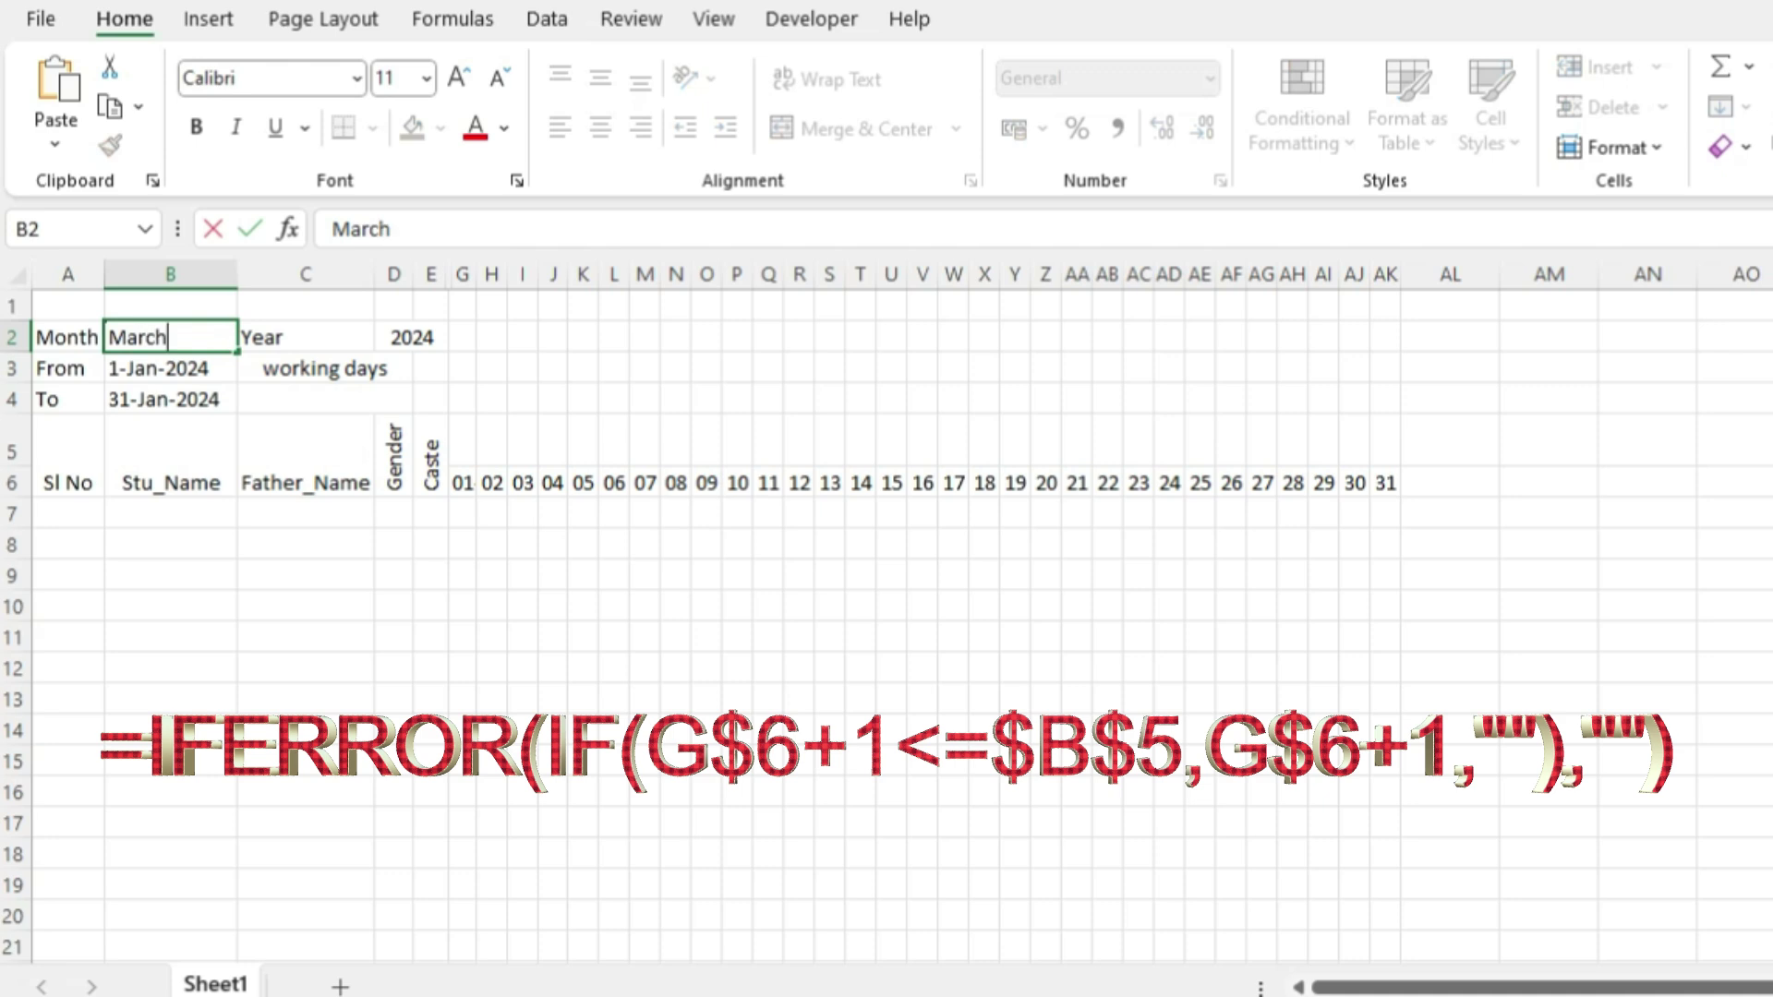
key("Return")
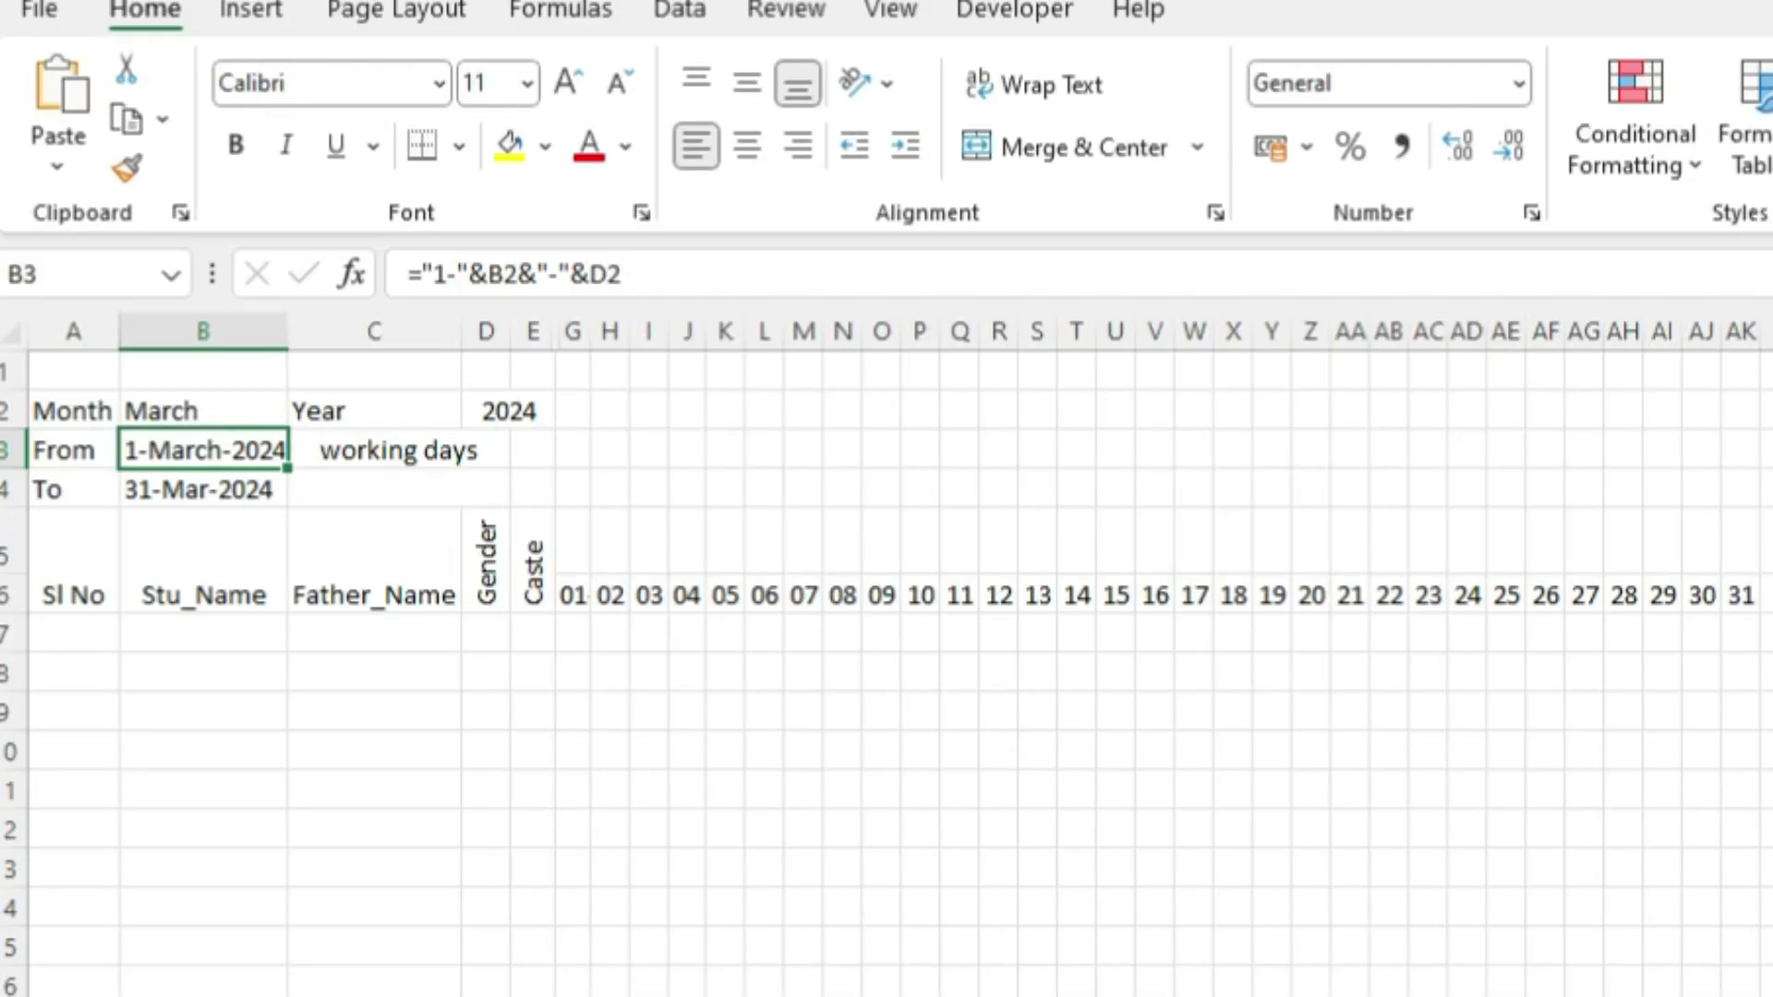
left_click(204, 411)
type("Apr")
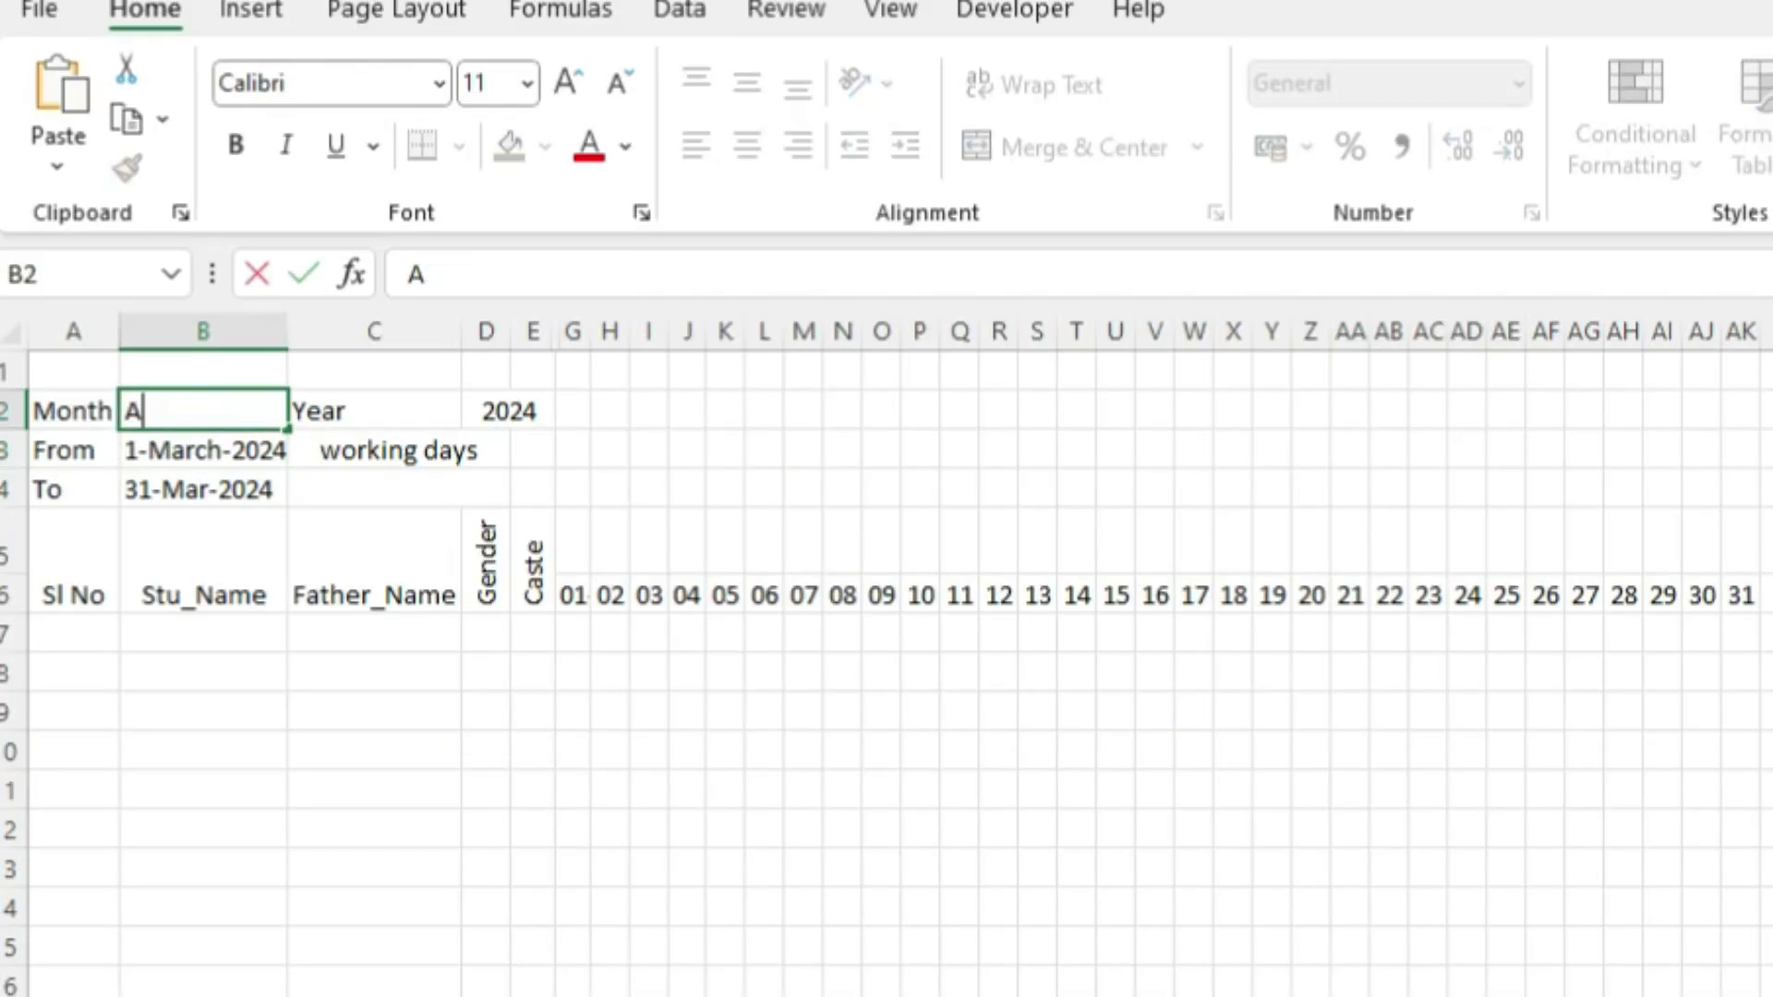
key("Return")
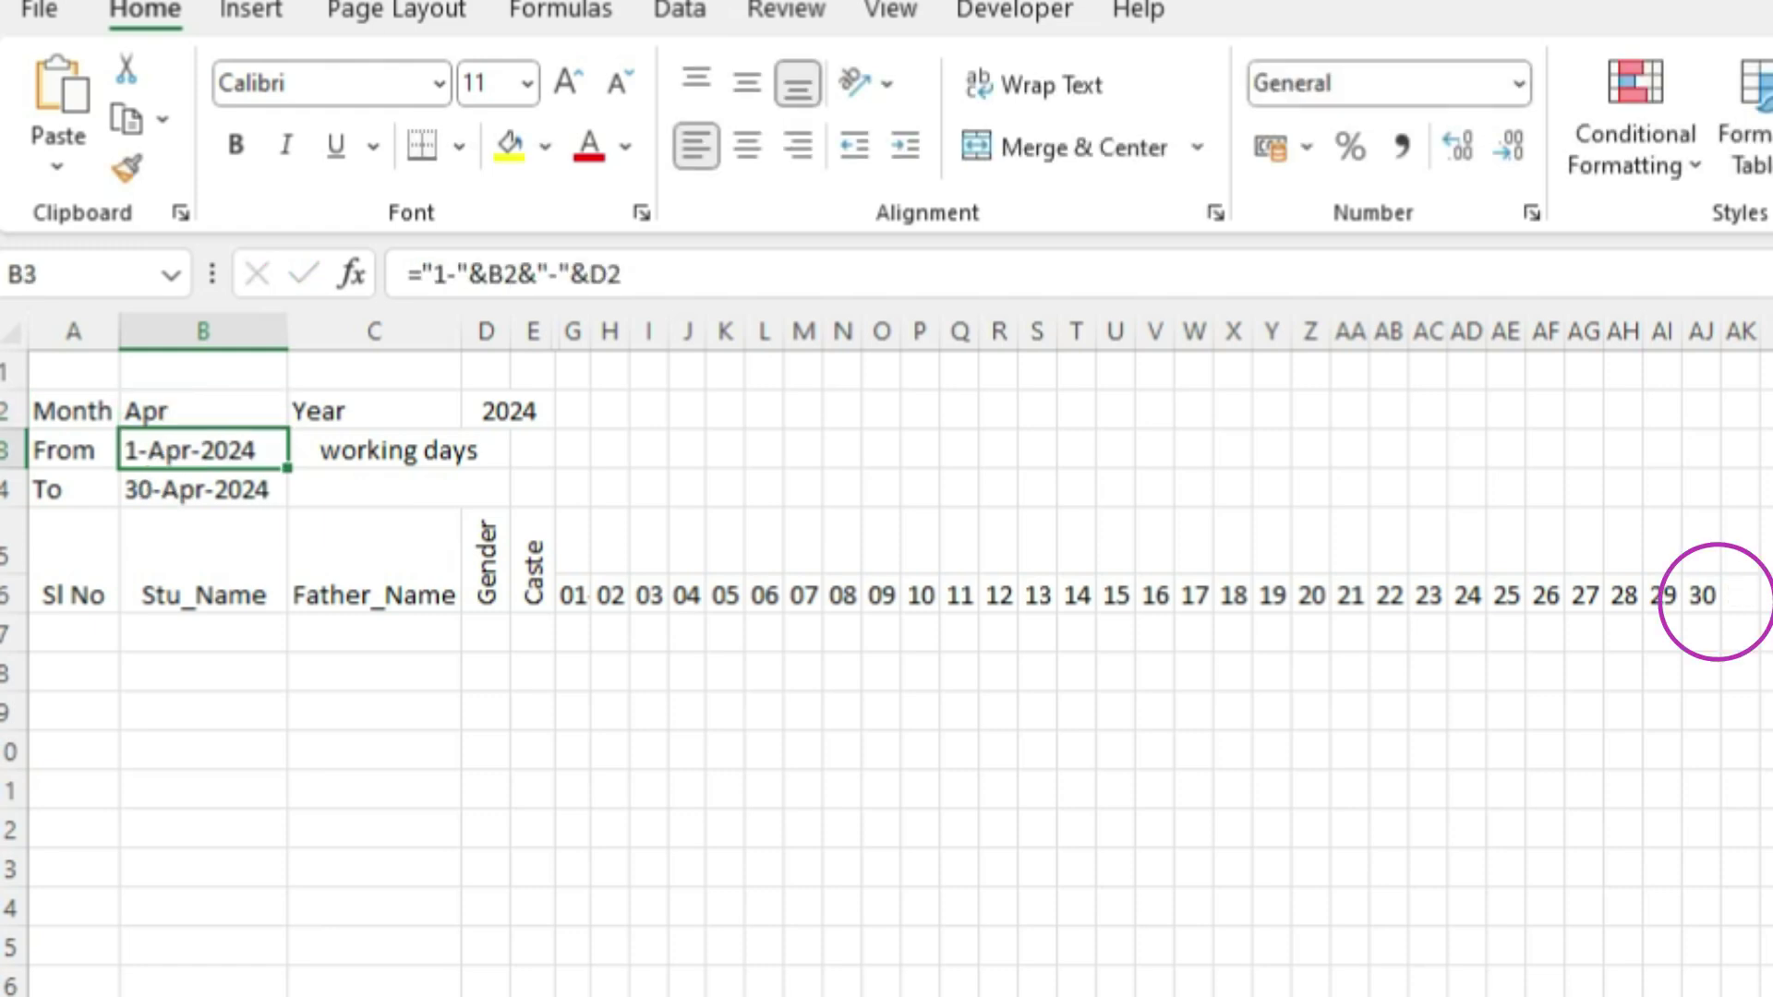
Step: Set the month in B2 back to feb
left_click(203, 411)
type("feb")
key("Return")
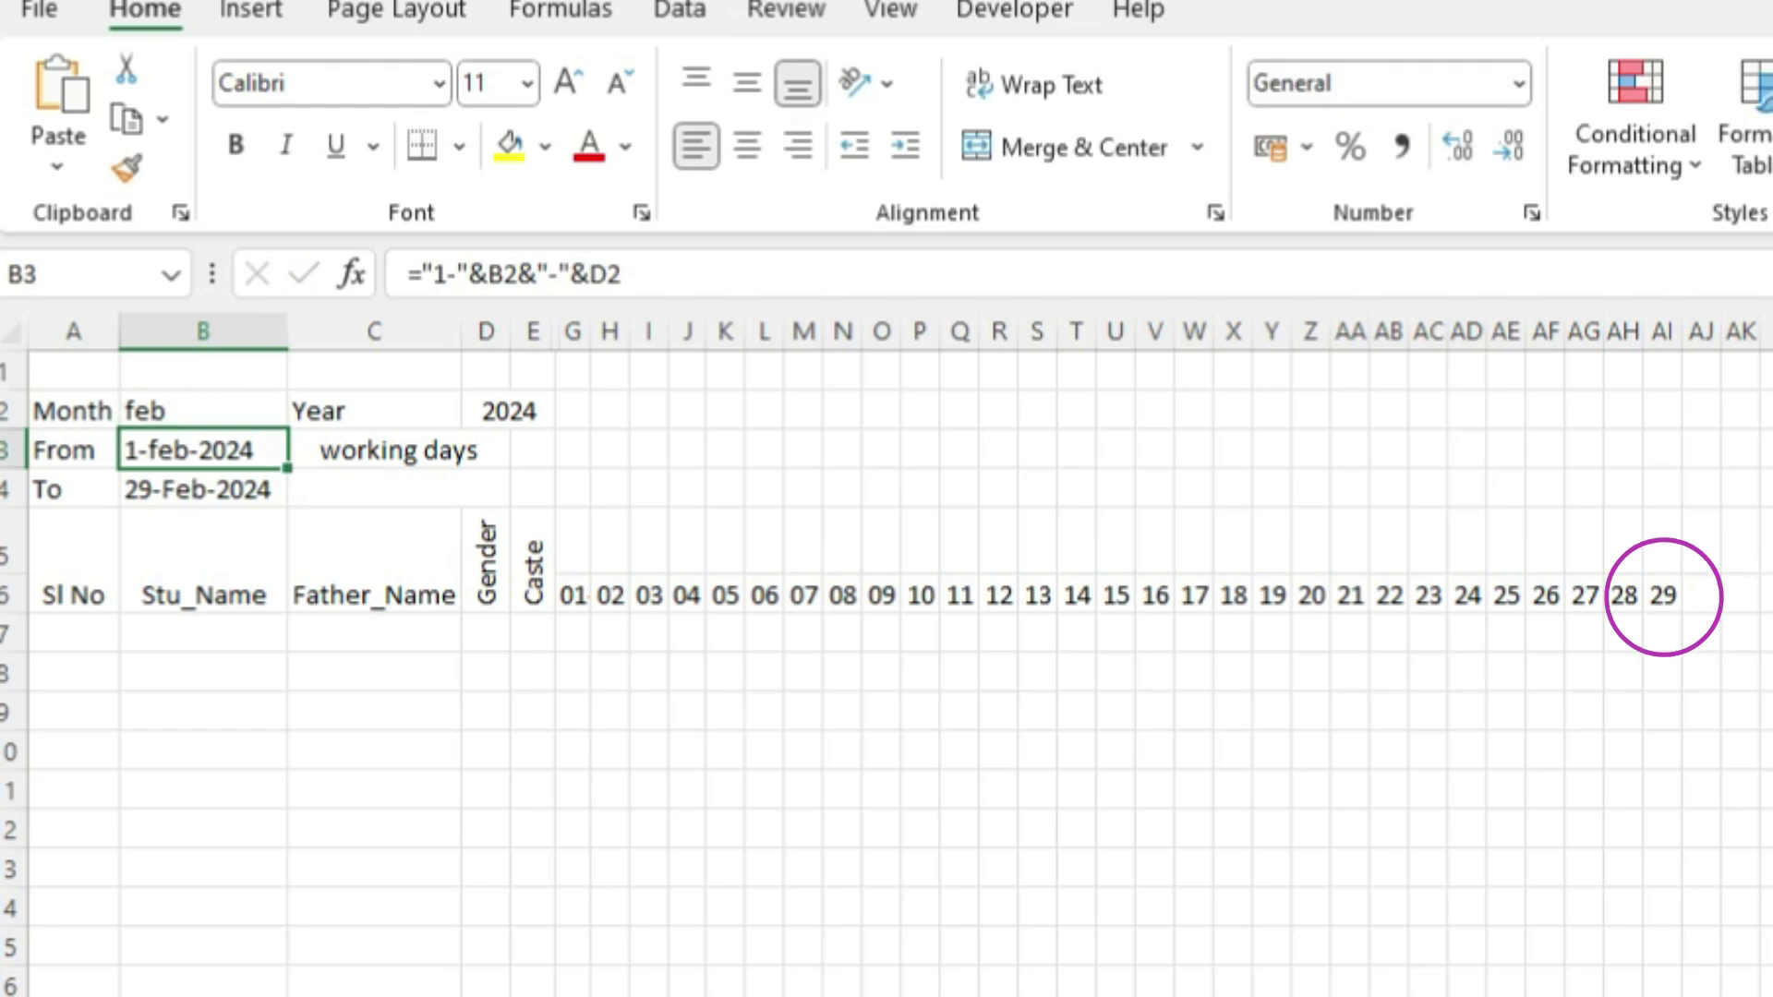
Step: Apply All Borders to G5:AK6, covering the day numbers and the empty row above
left_click_drag(573, 545, 1741, 596)
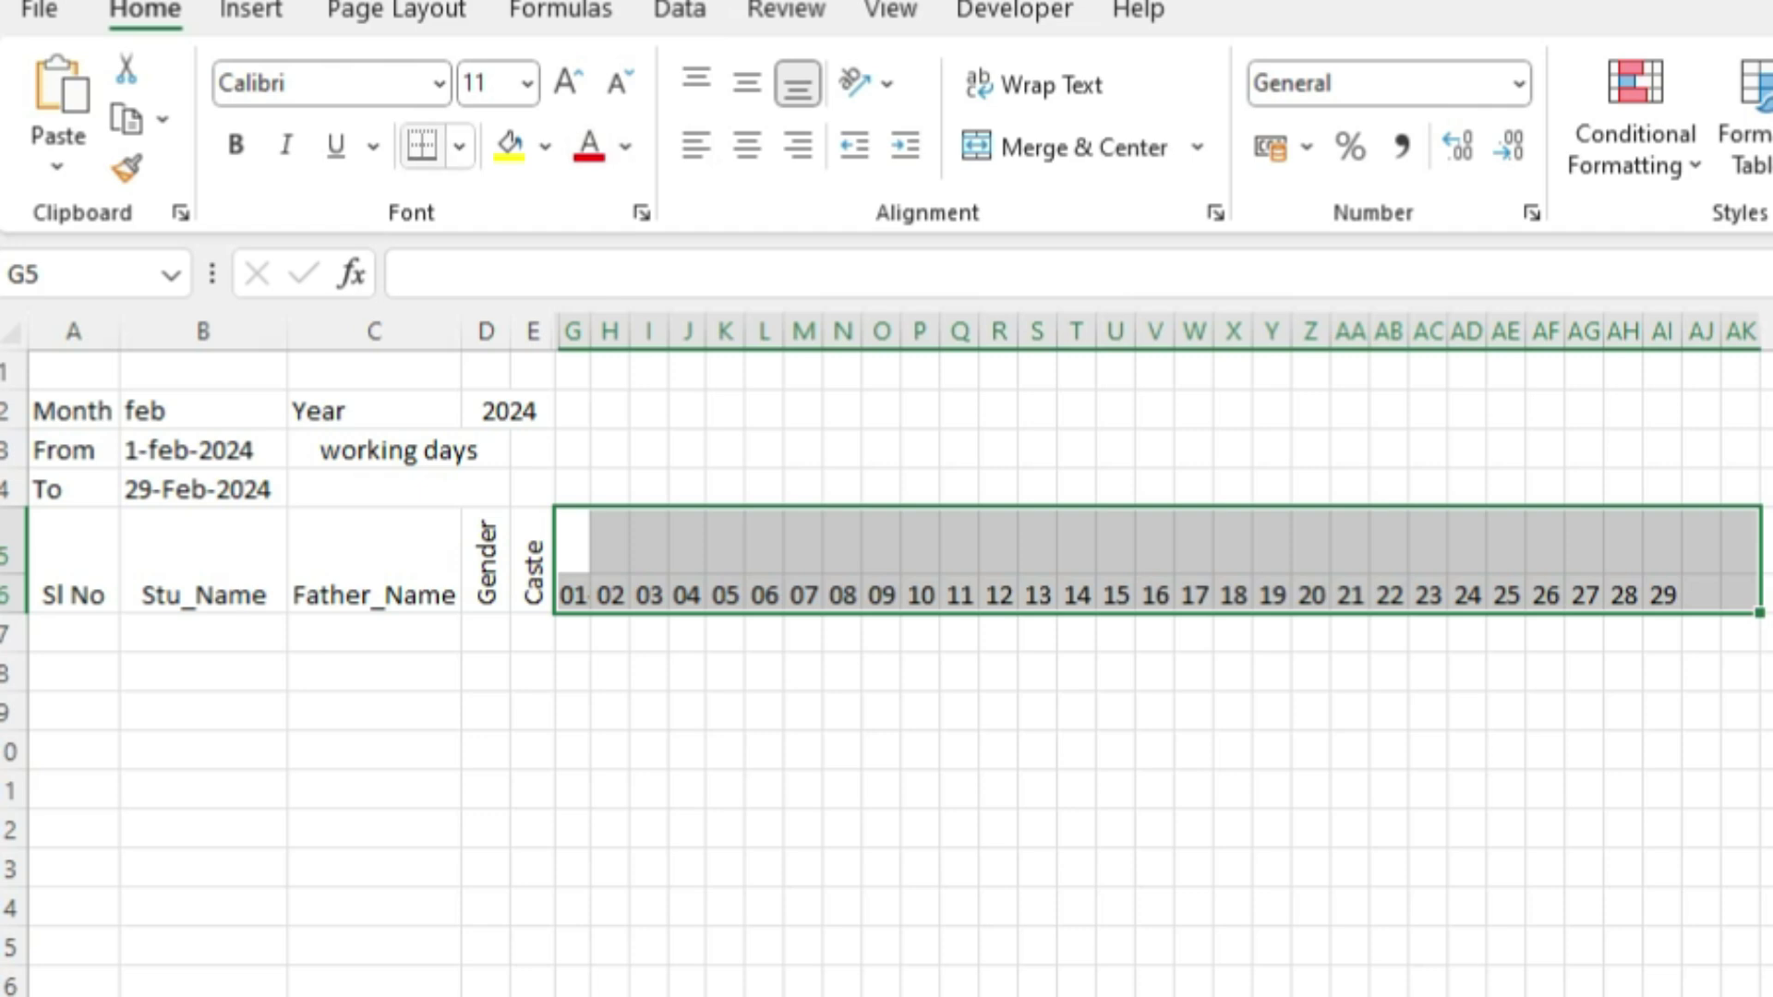
left_click(459, 145)
left_click(535, 534)
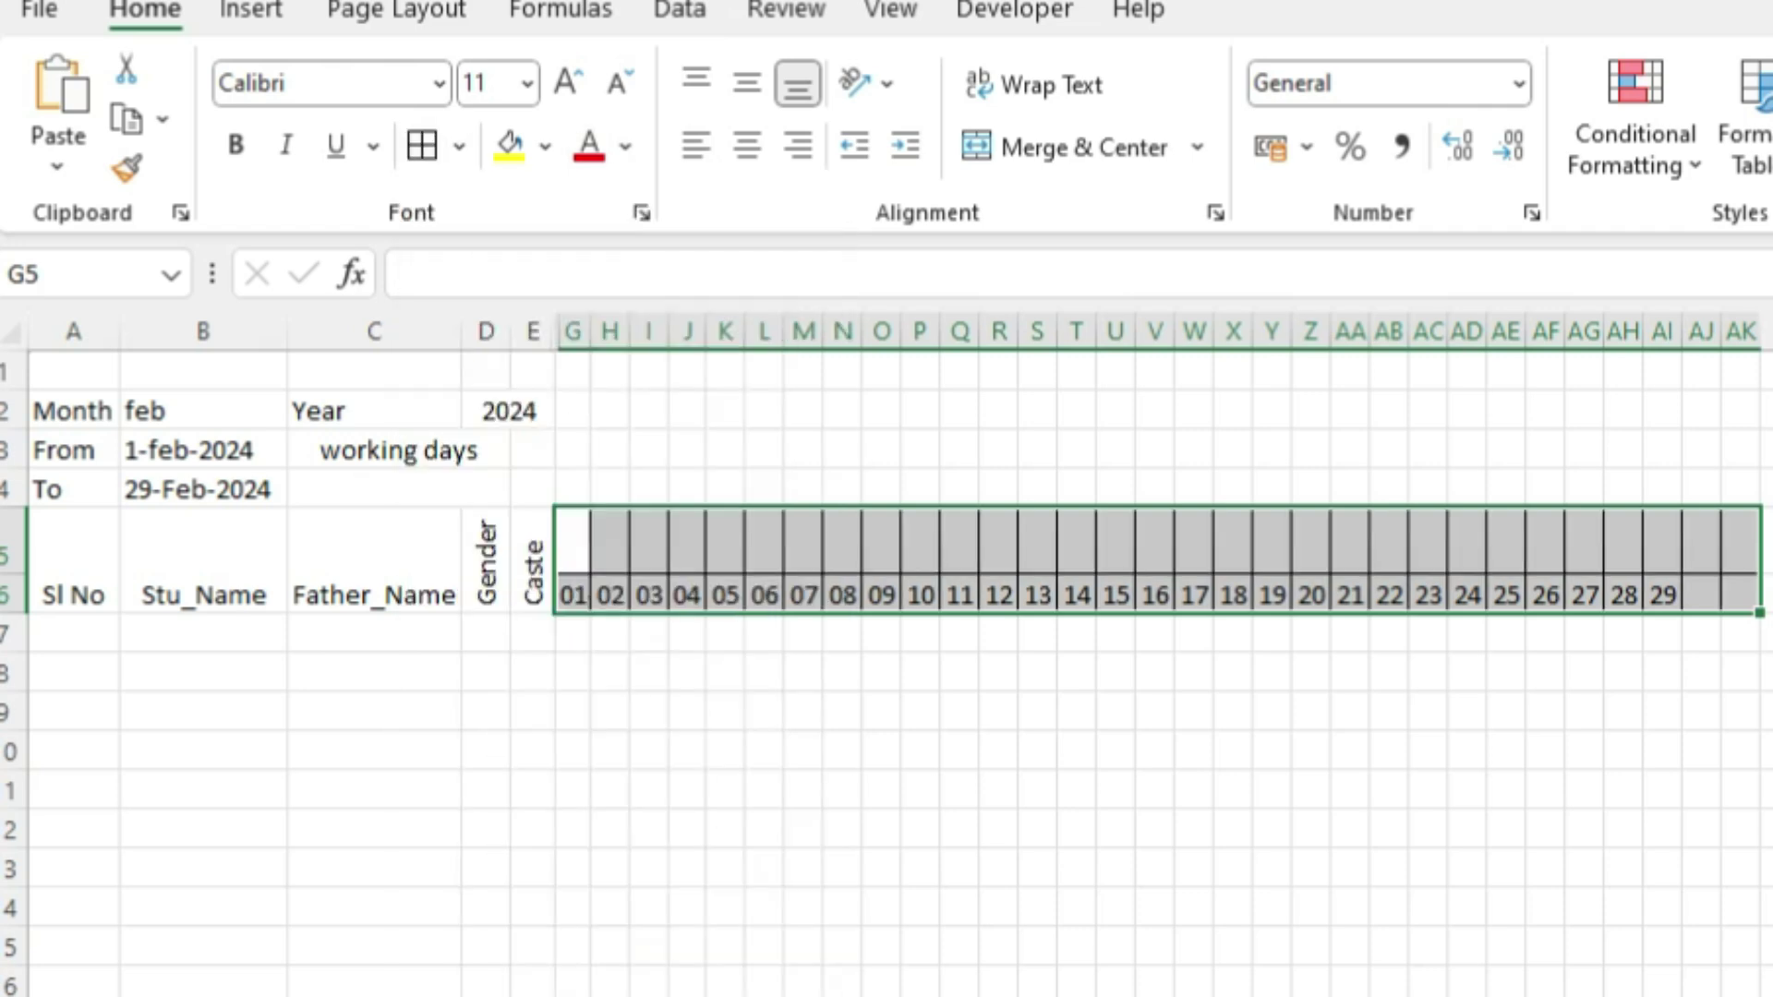
left_click(1701, 672)
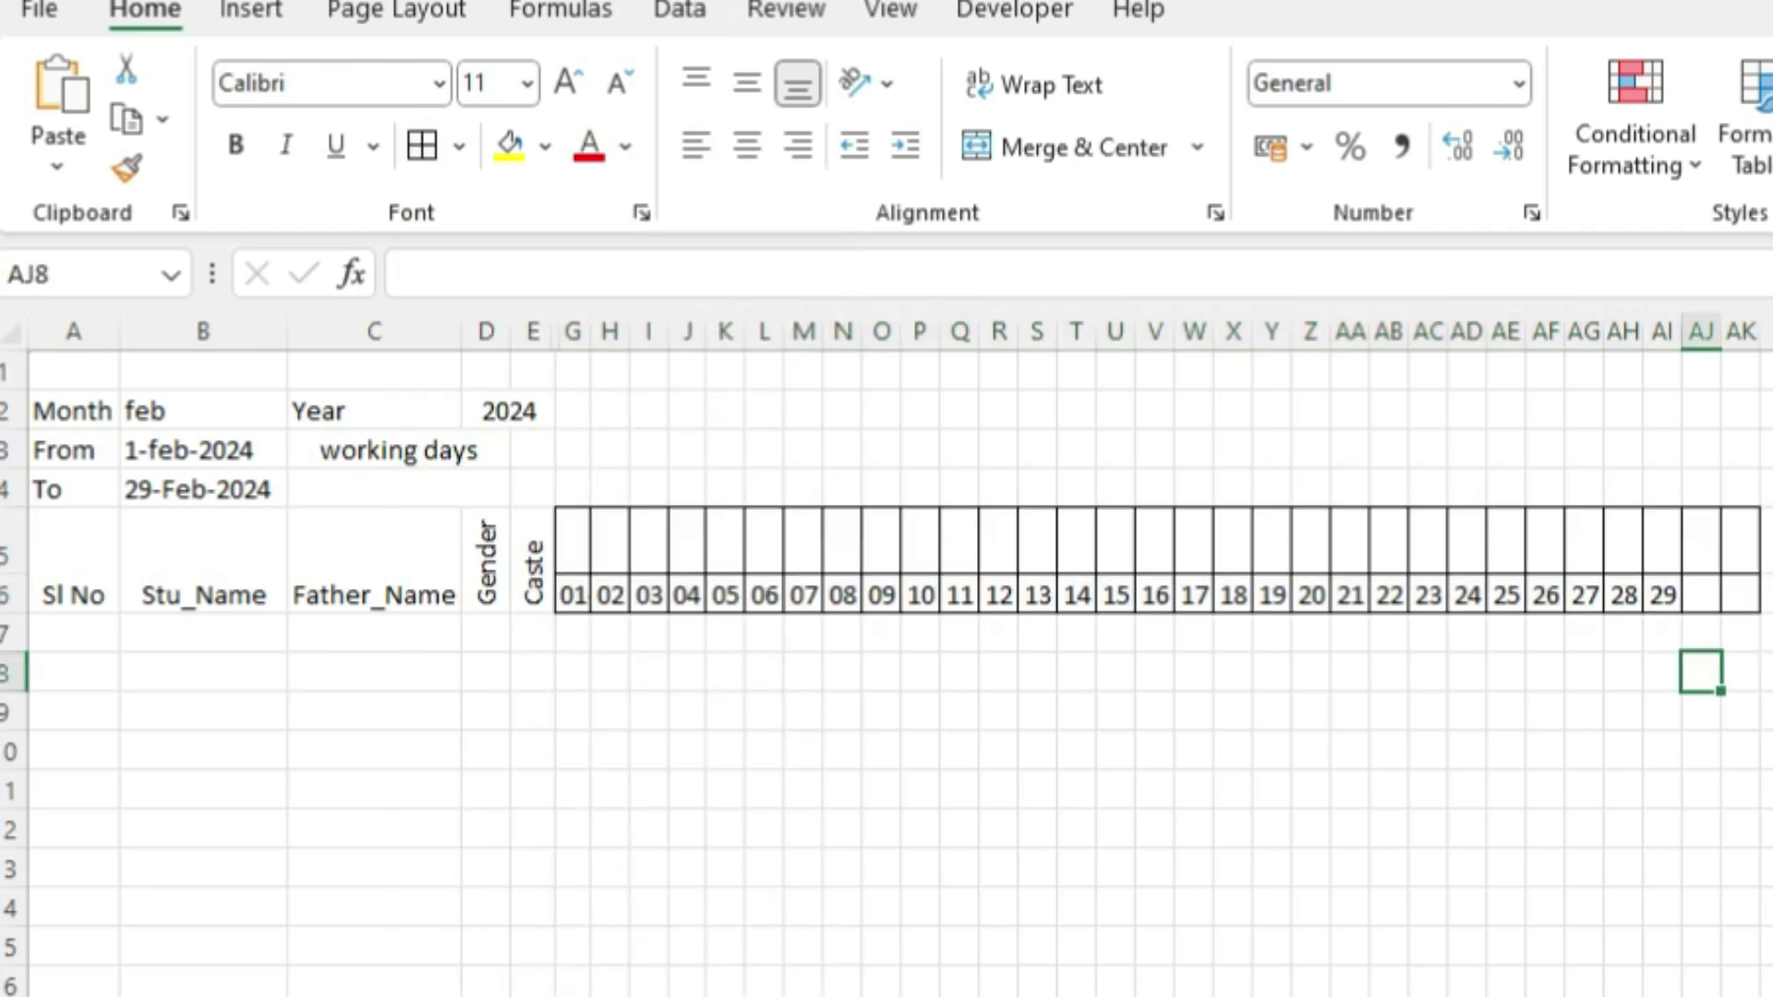
left_click(573, 633)
left_click(609, 632)
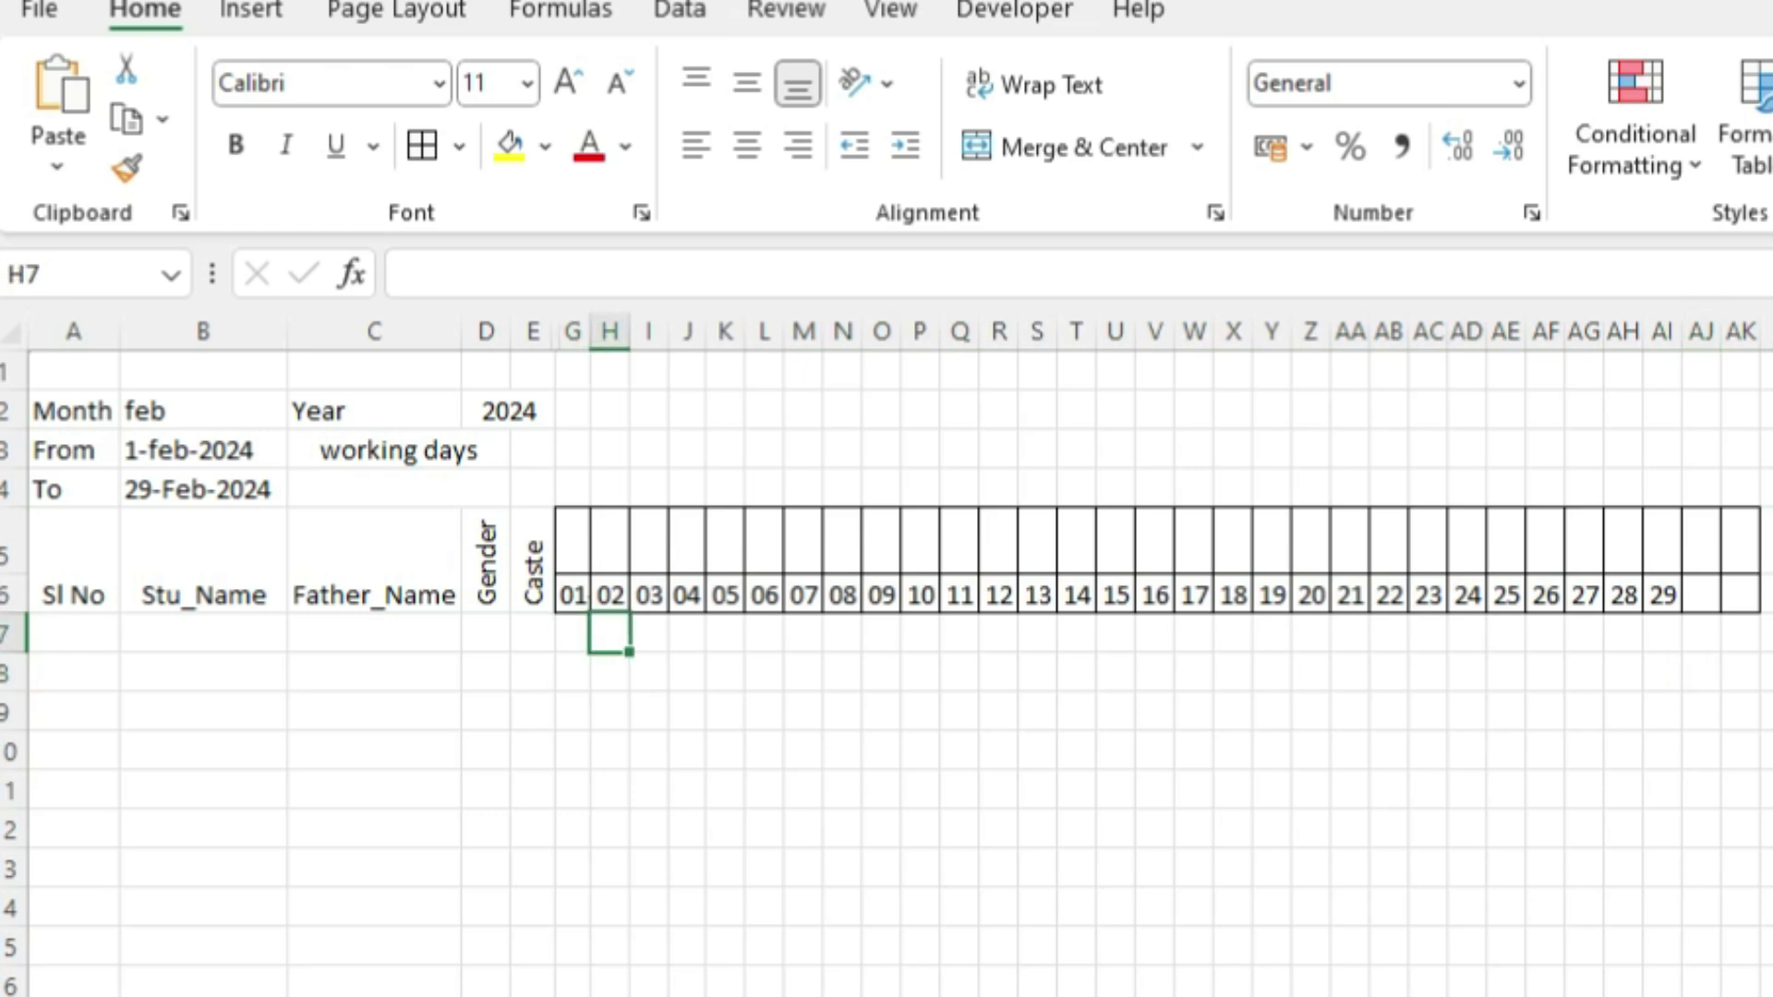
left_click(997, 790)
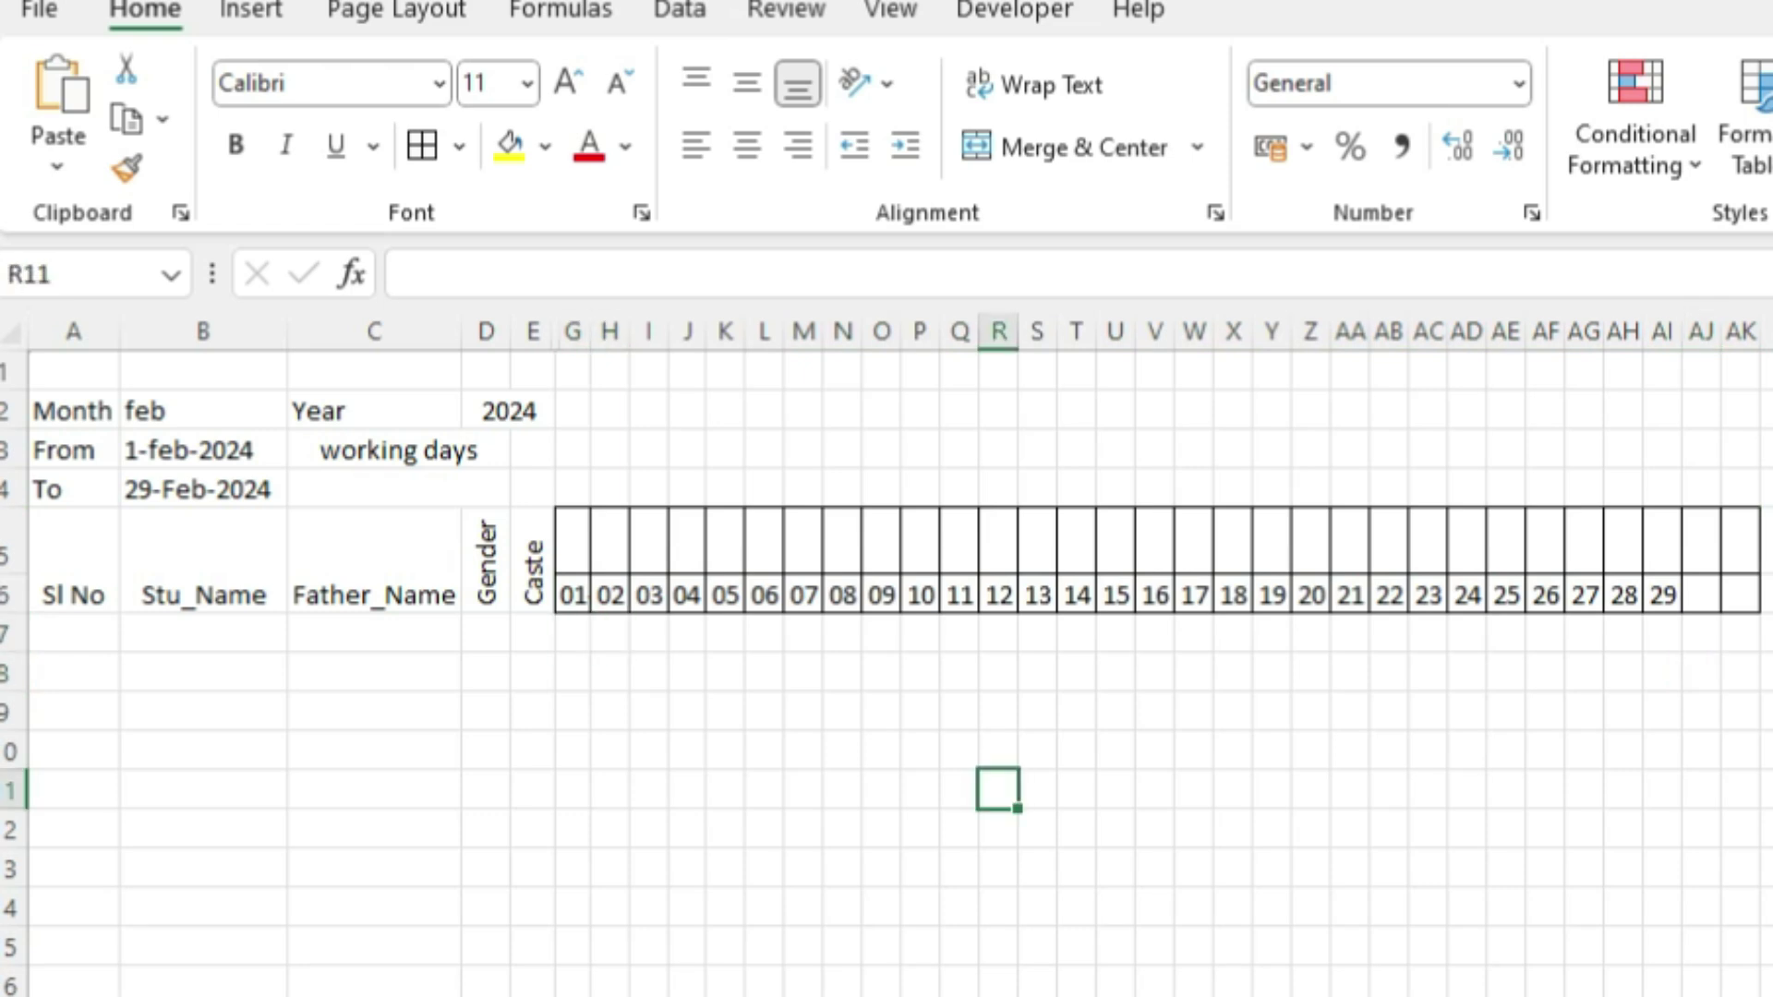
left_click(573, 540)
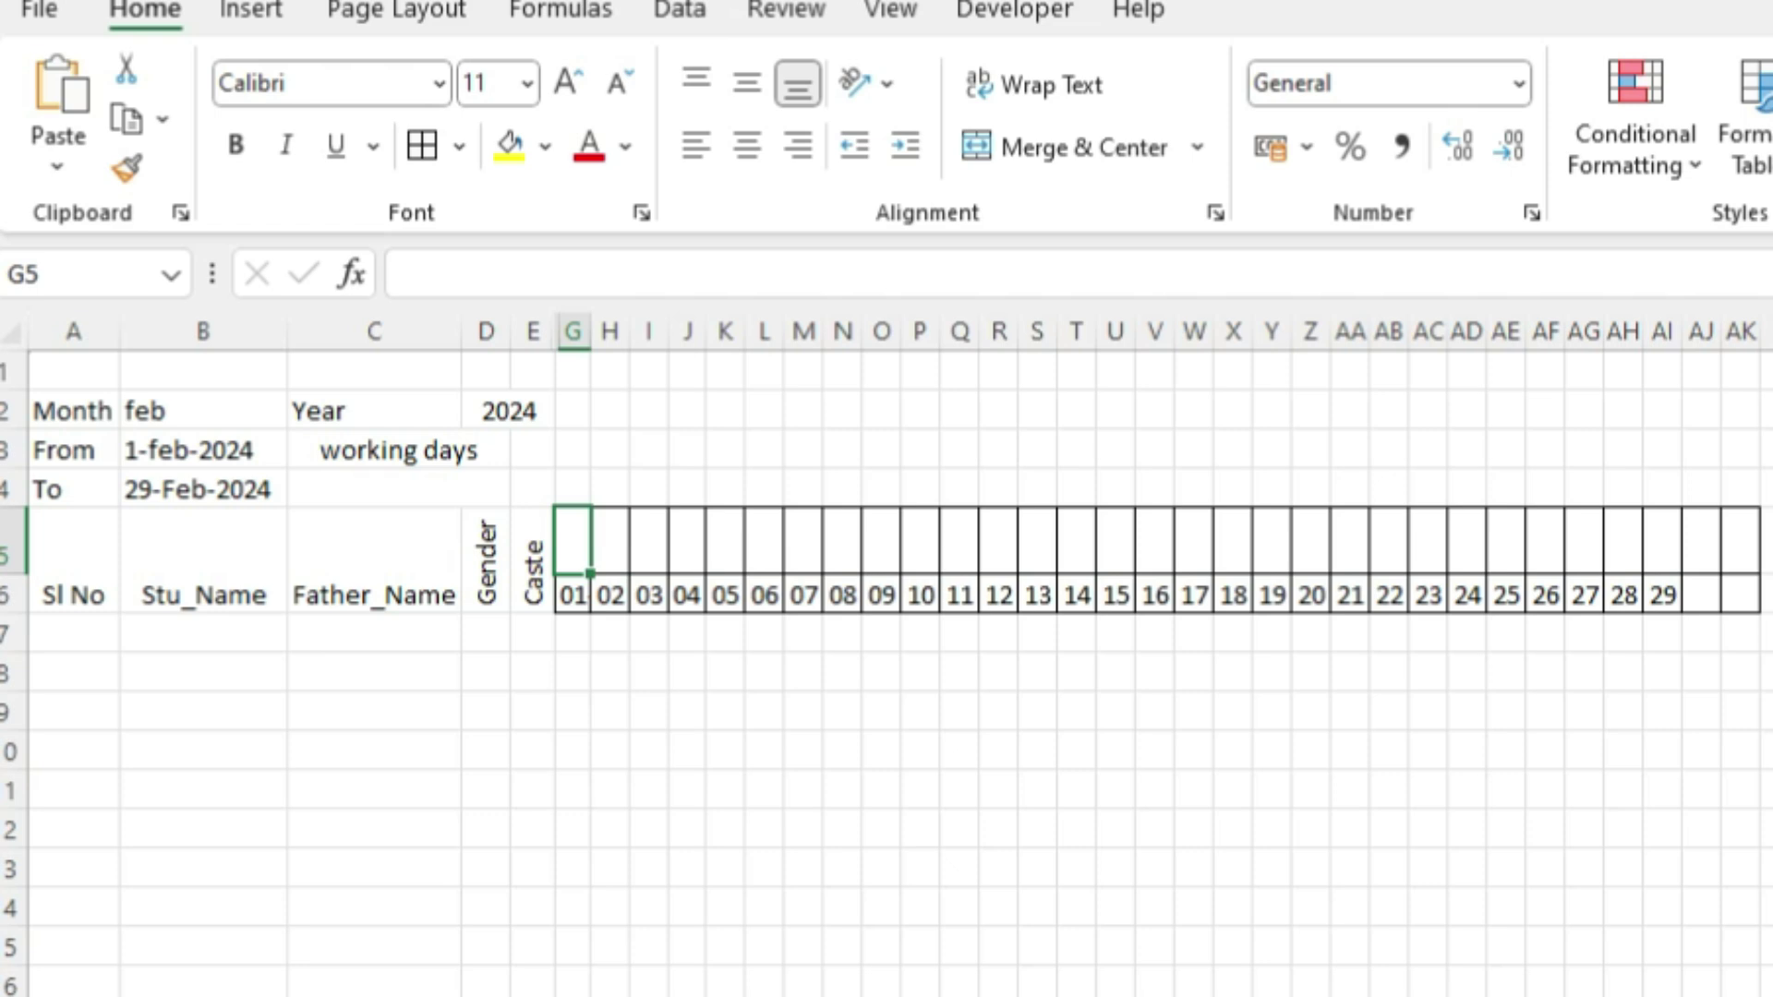
Step: Enter =TEXT(G6,"d") in G5 to display the date below it
type("=t")
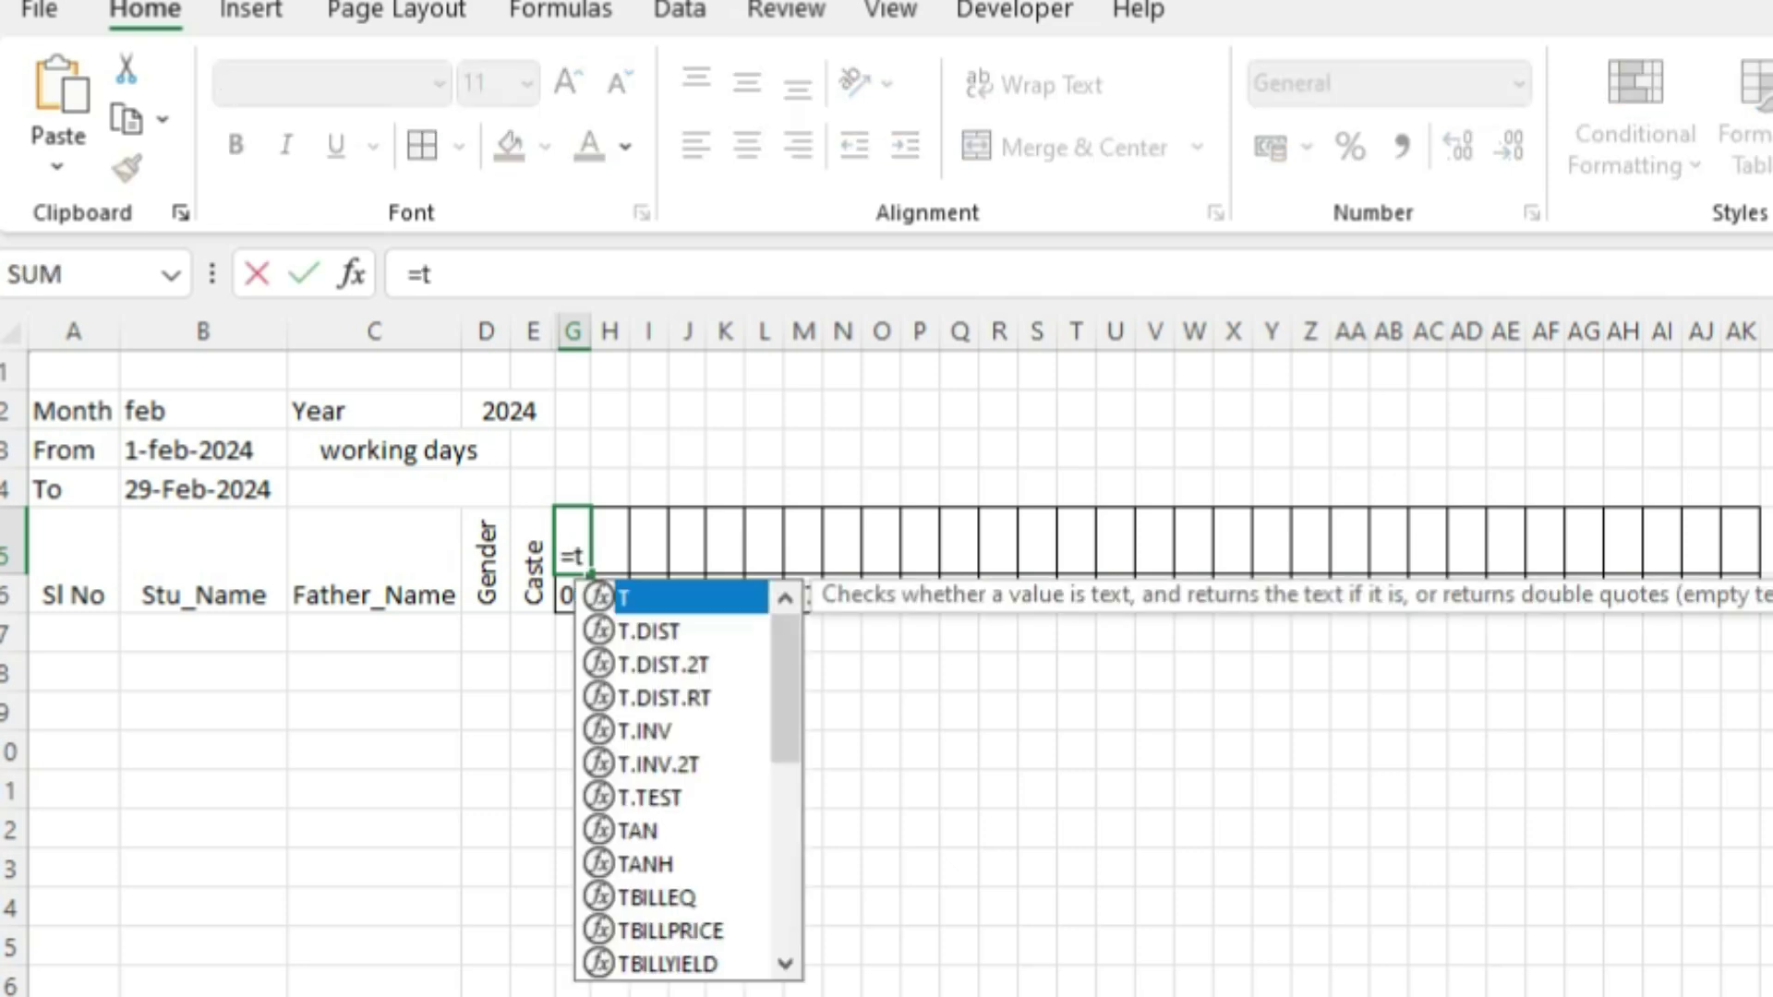
type("ext(")
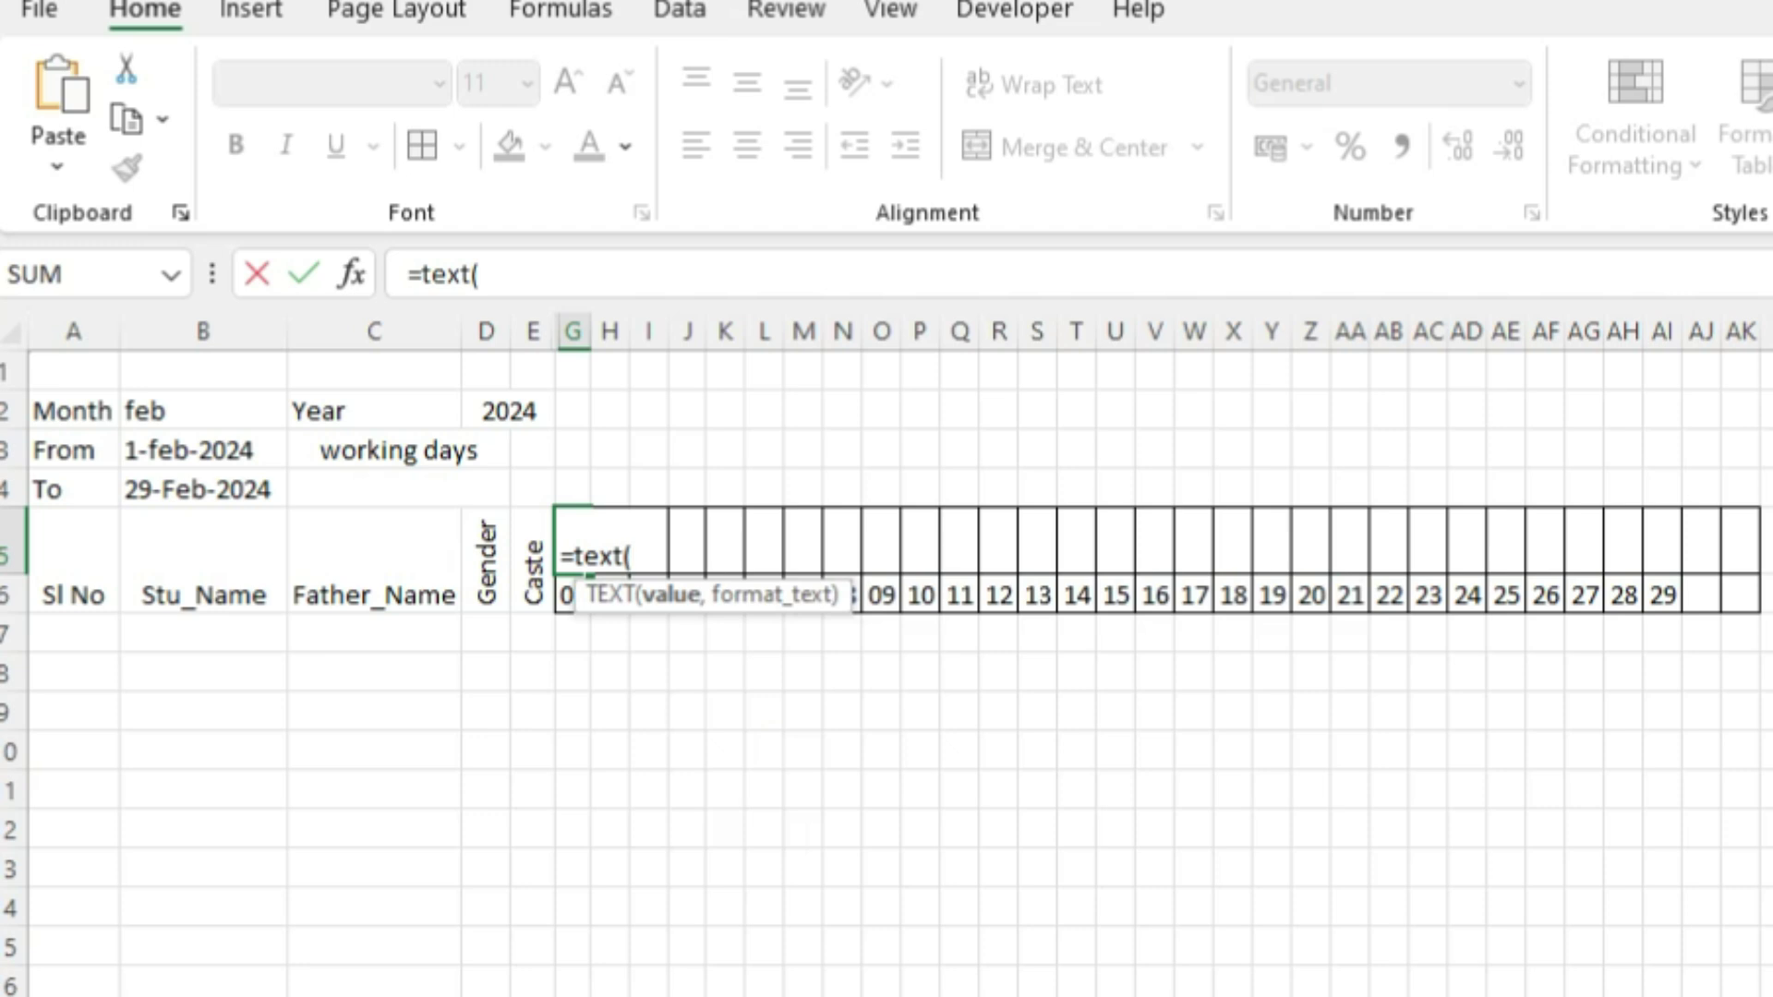
left_click(573, 594)
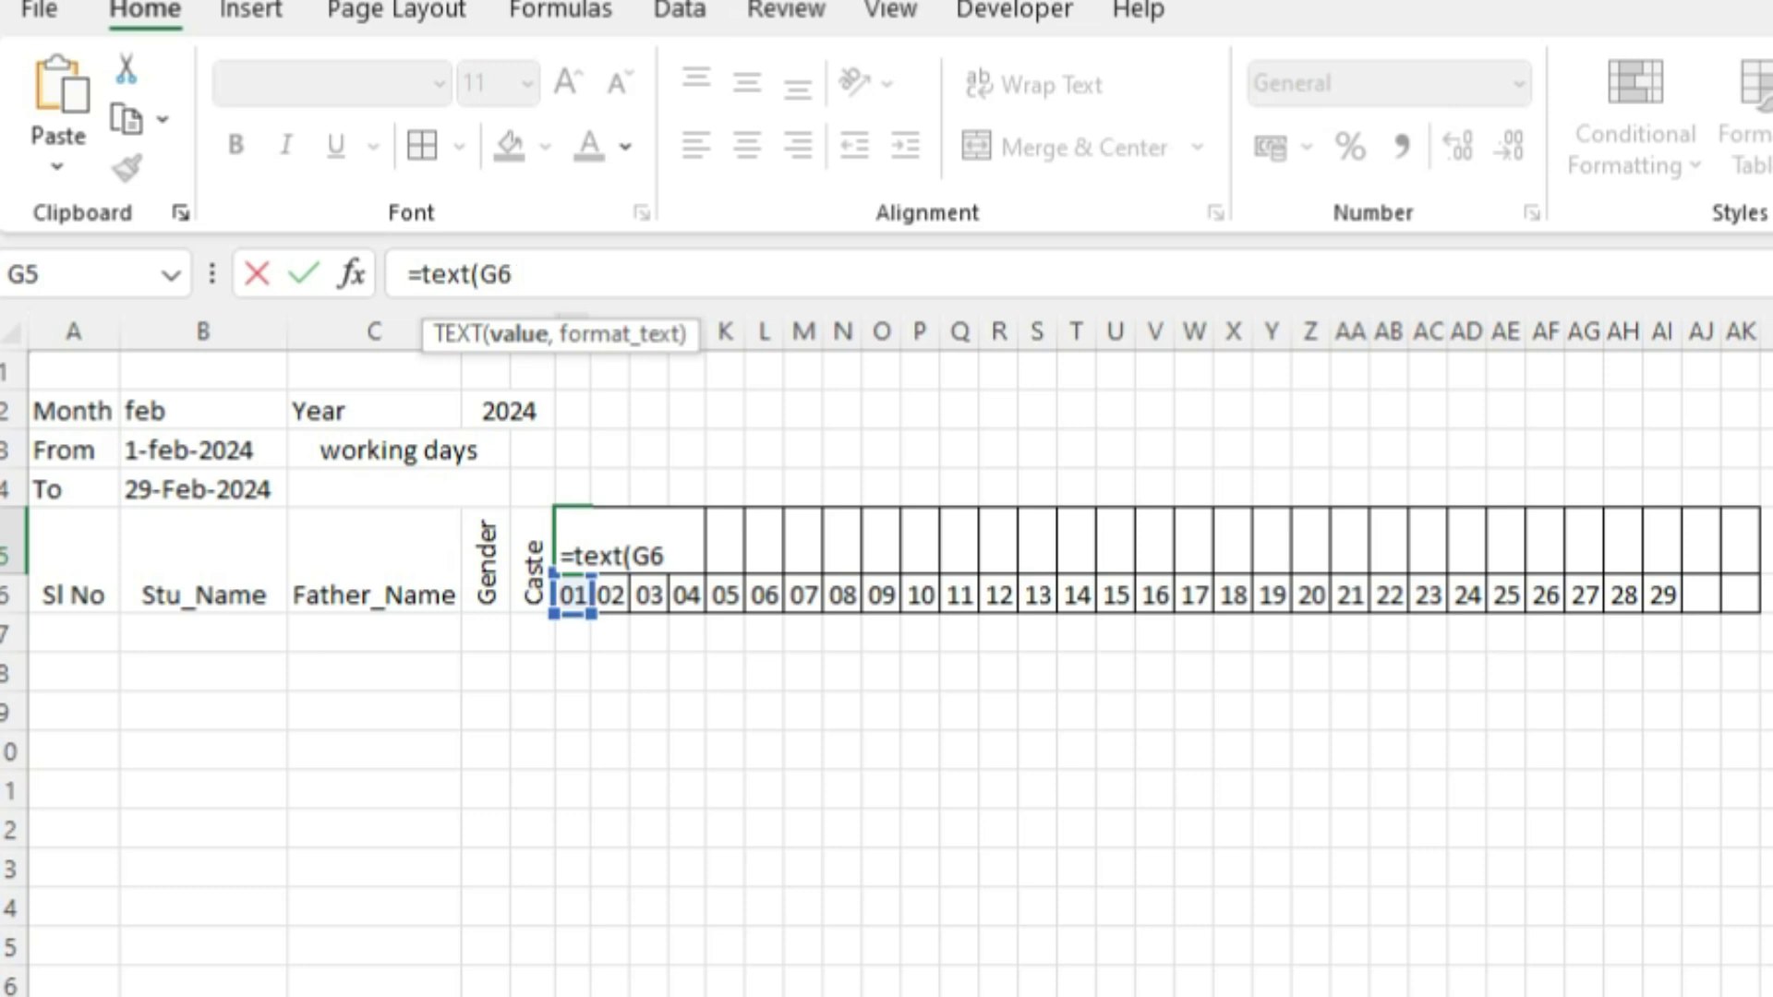
type(",\"")
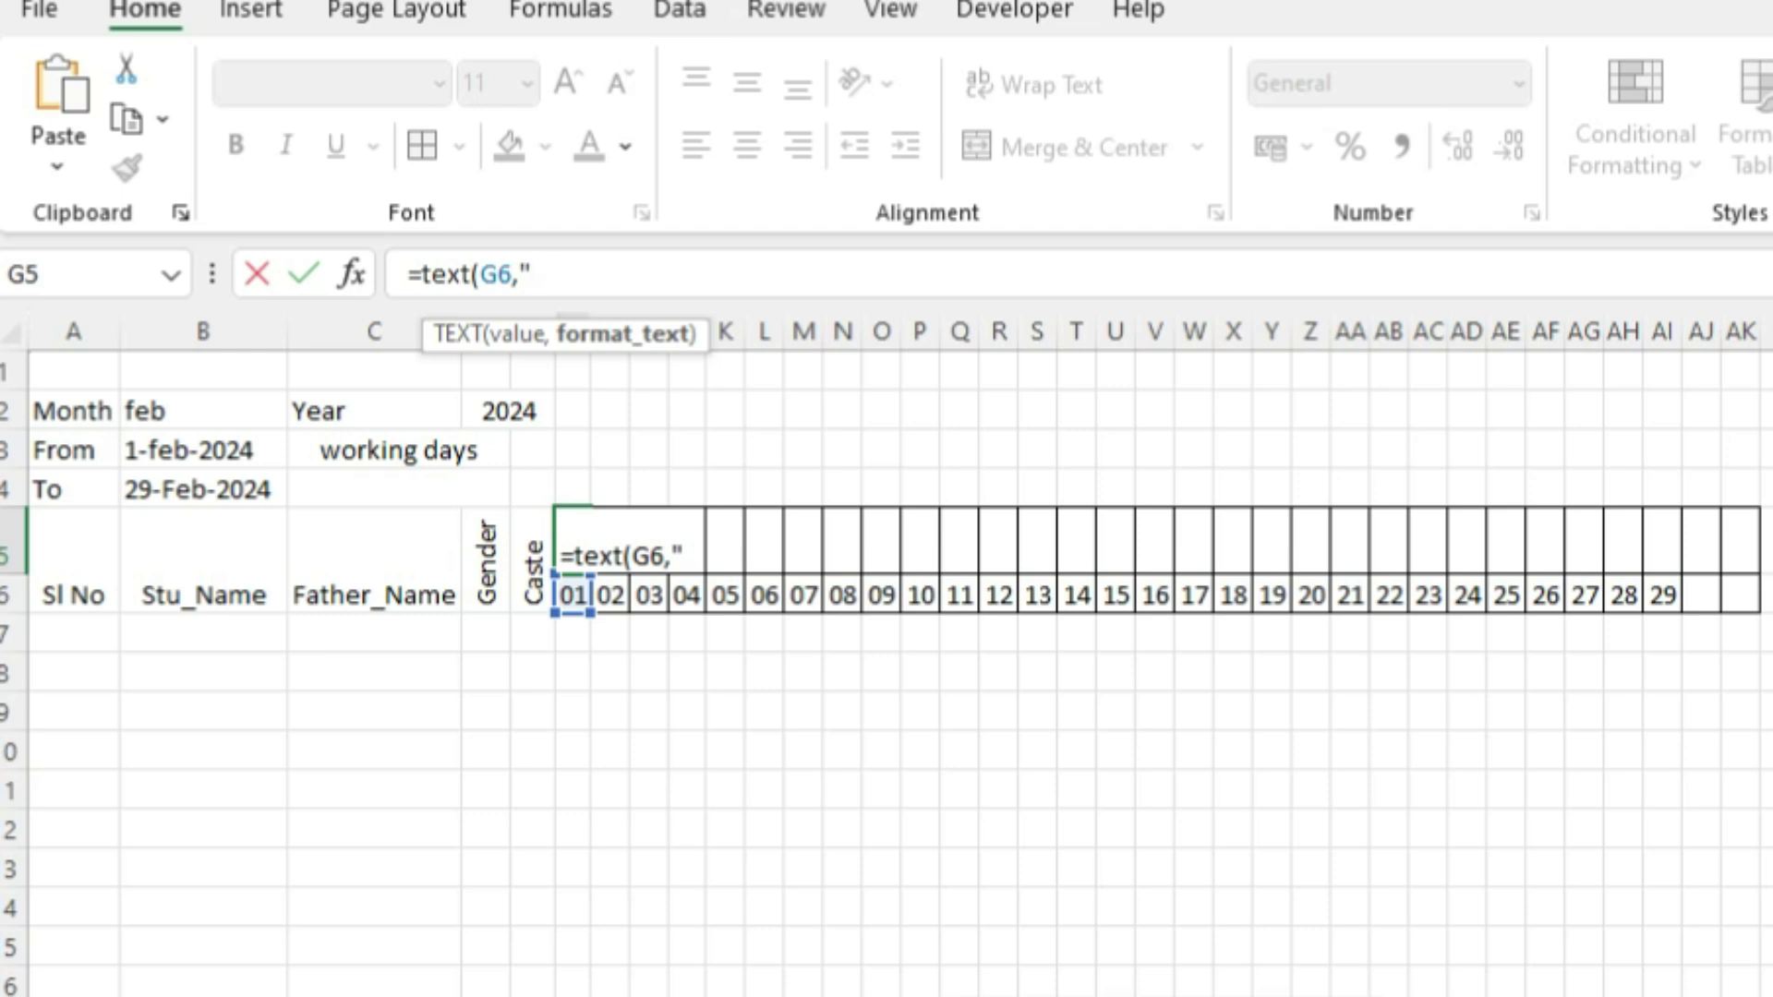
type("d\")")
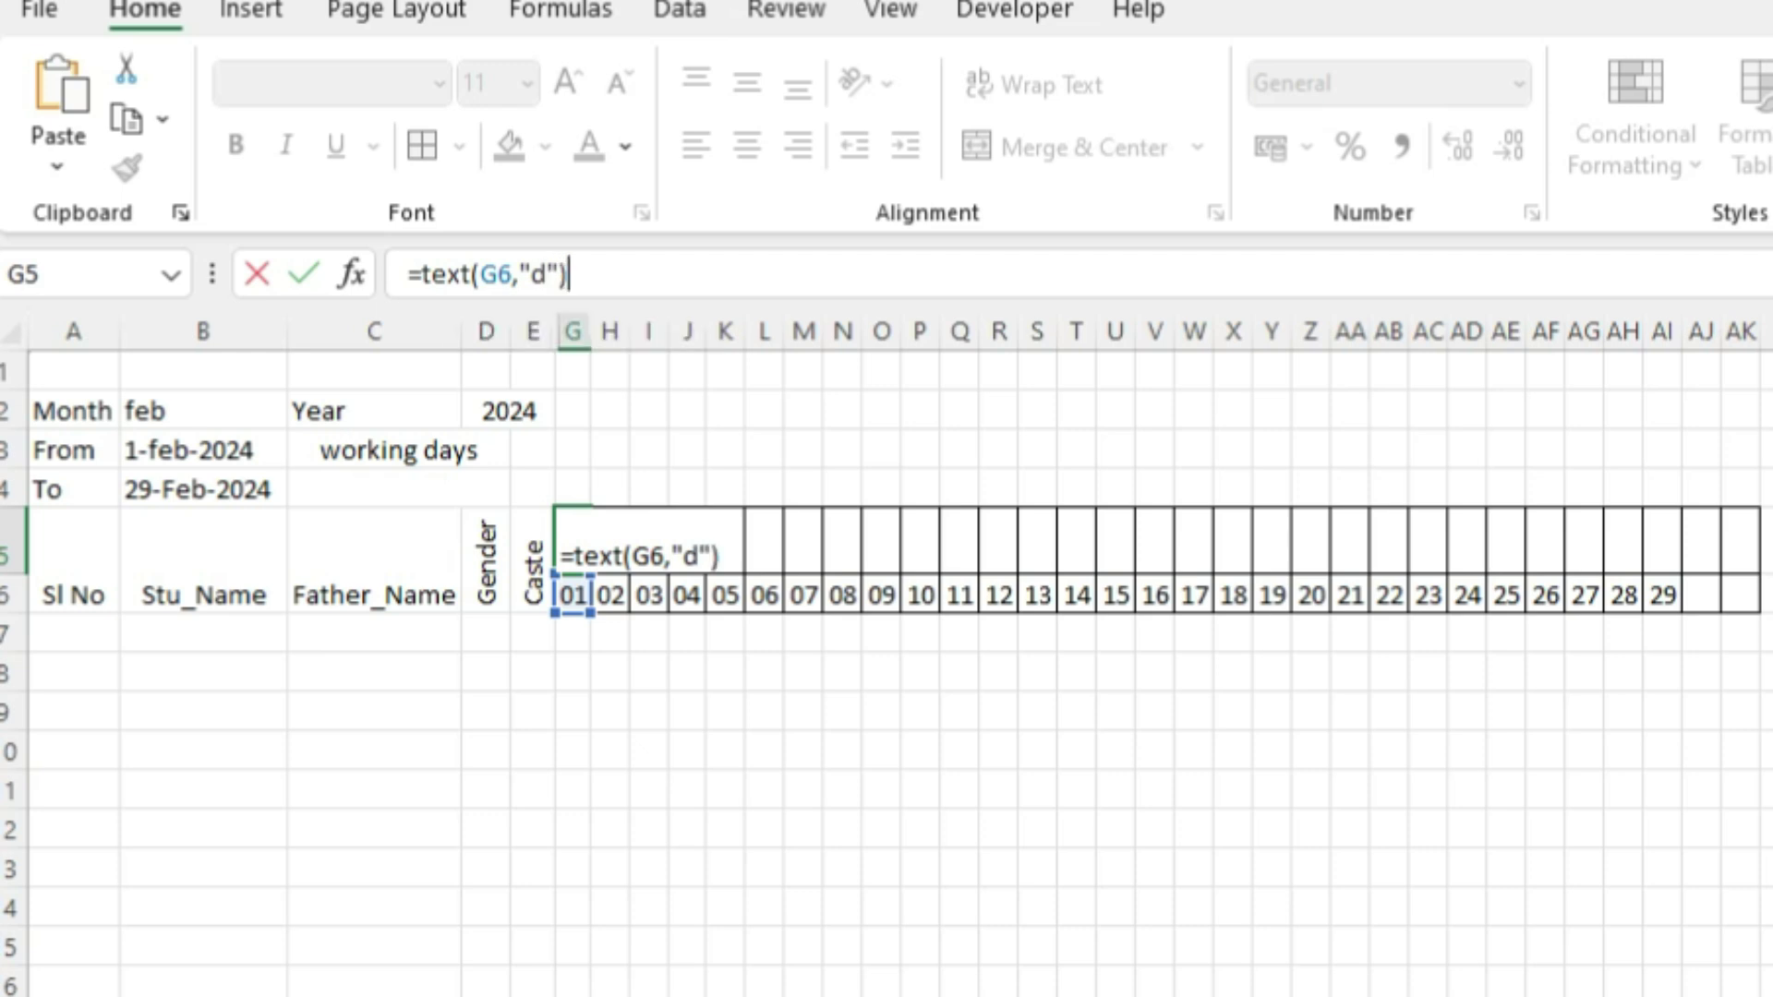
key("Return")
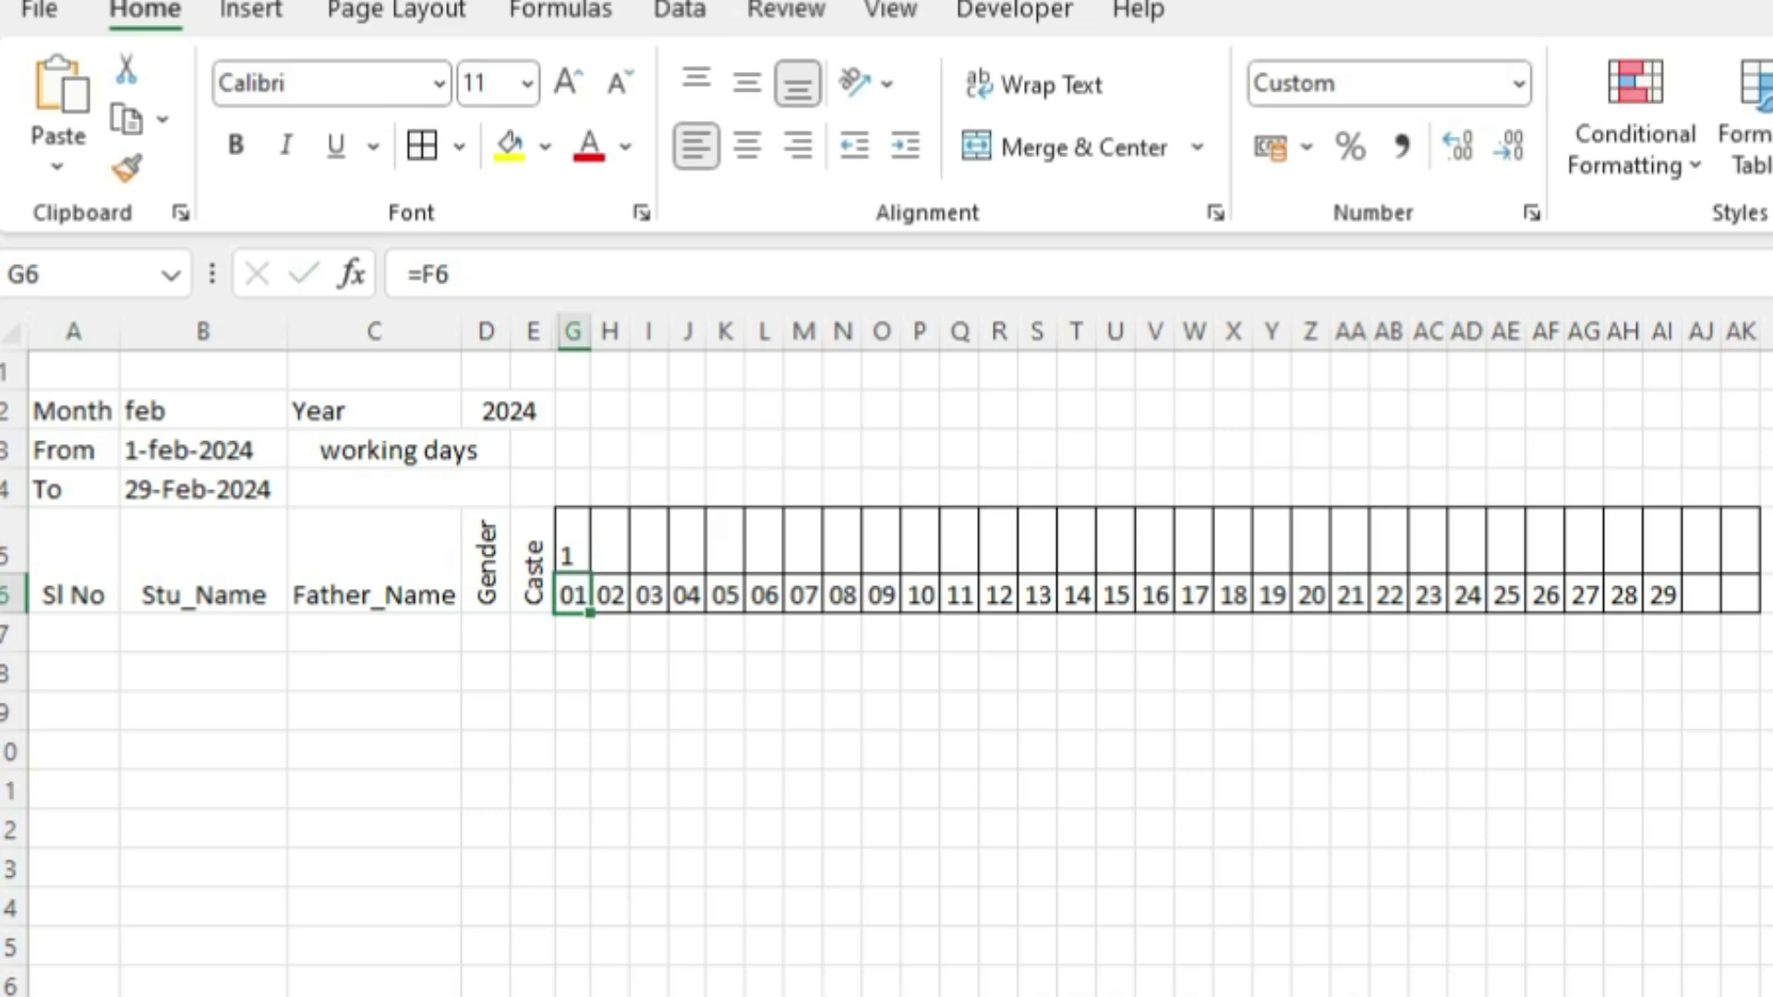
Step: Extend G5's format code to "dd", then "ddd" to show Thu
left_click(572, 540)
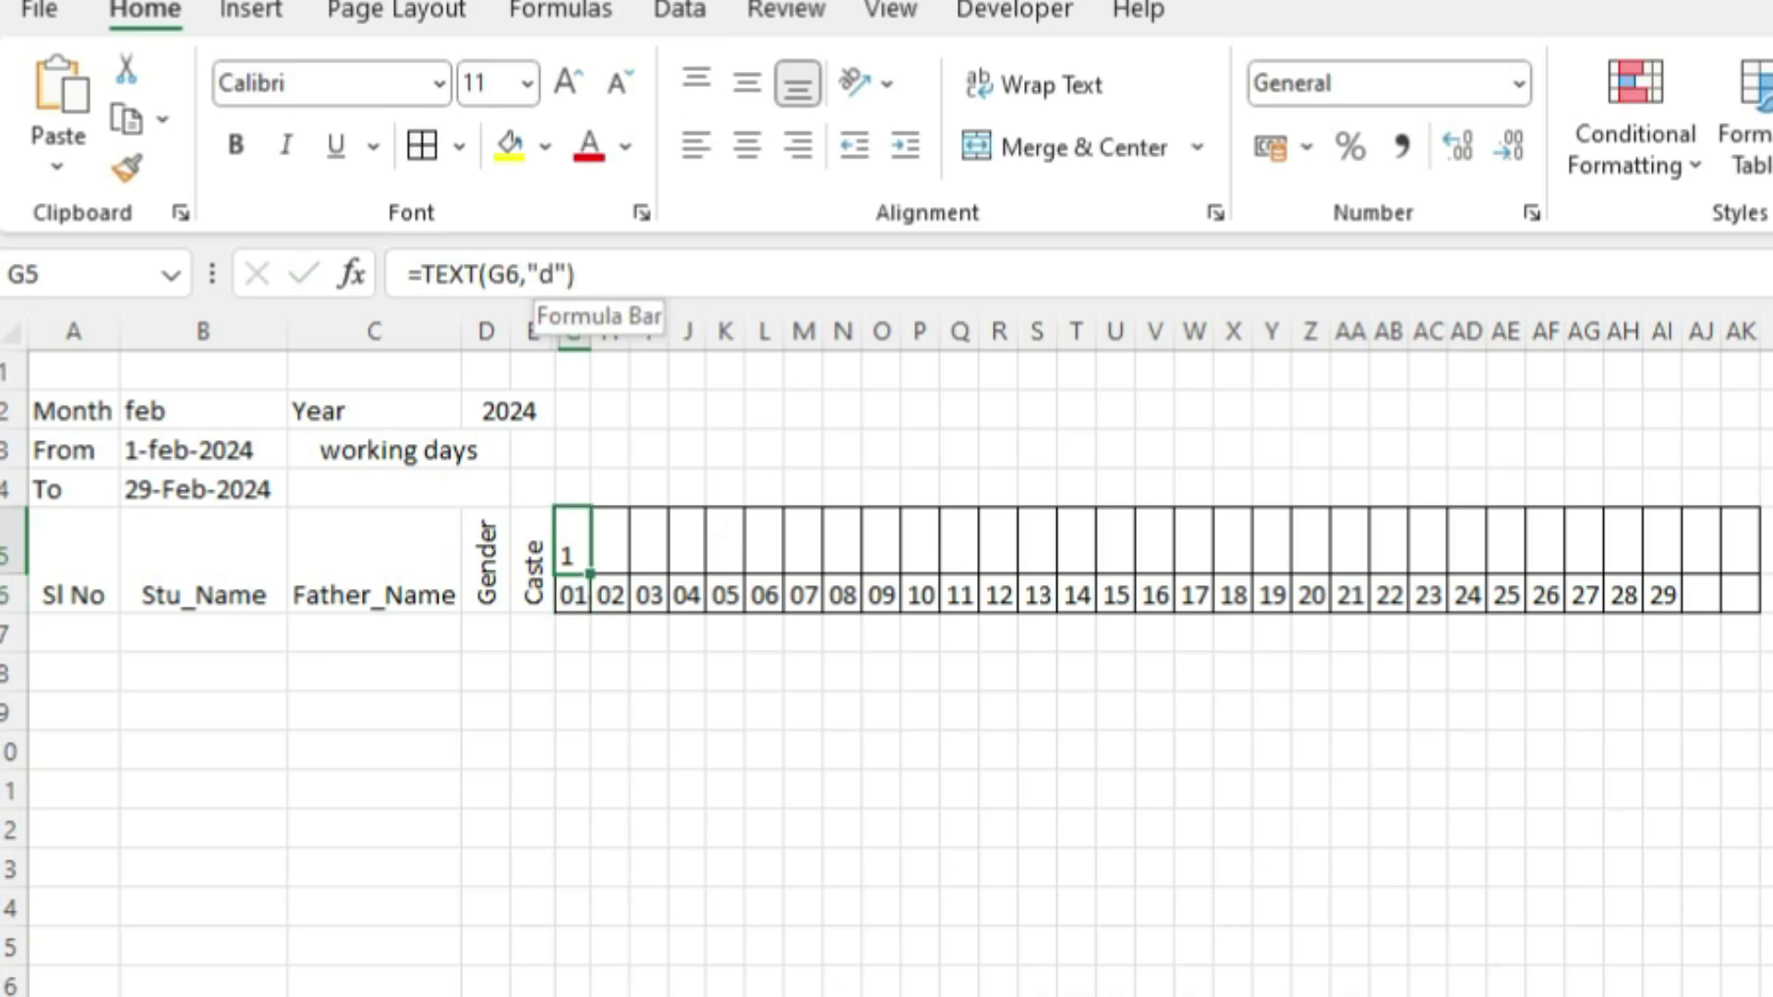
left_click(554, 274)
type("d")
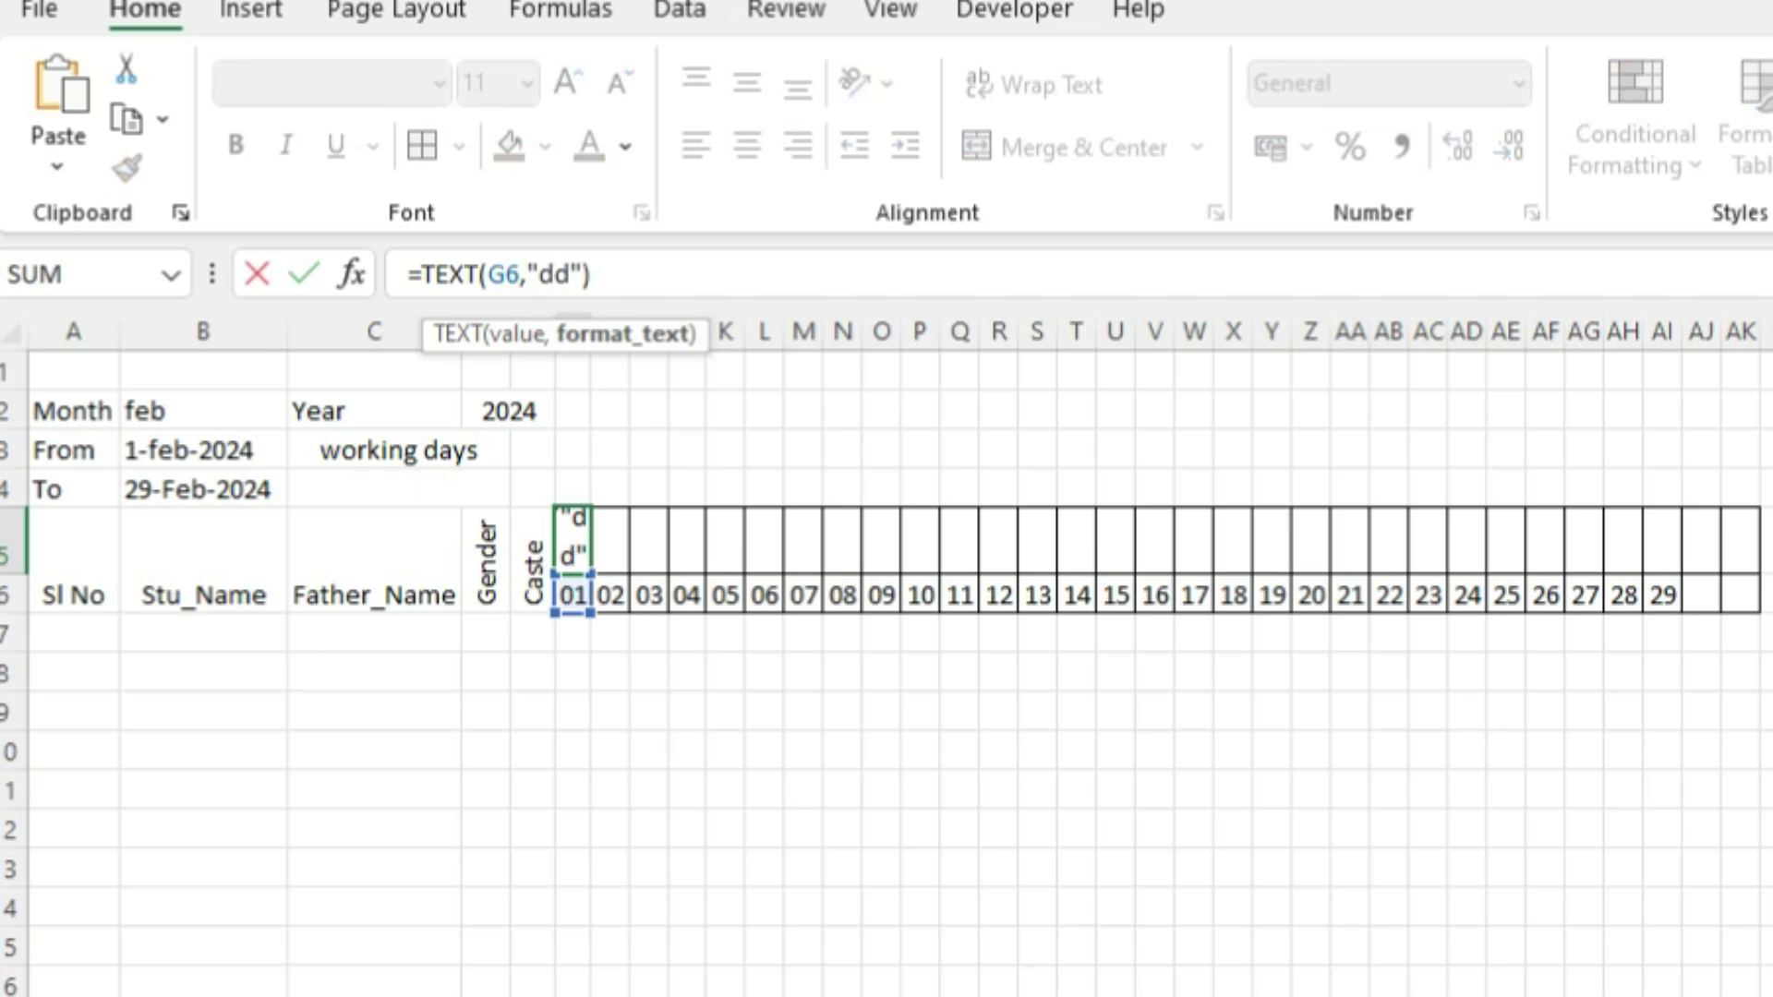
key("Return")
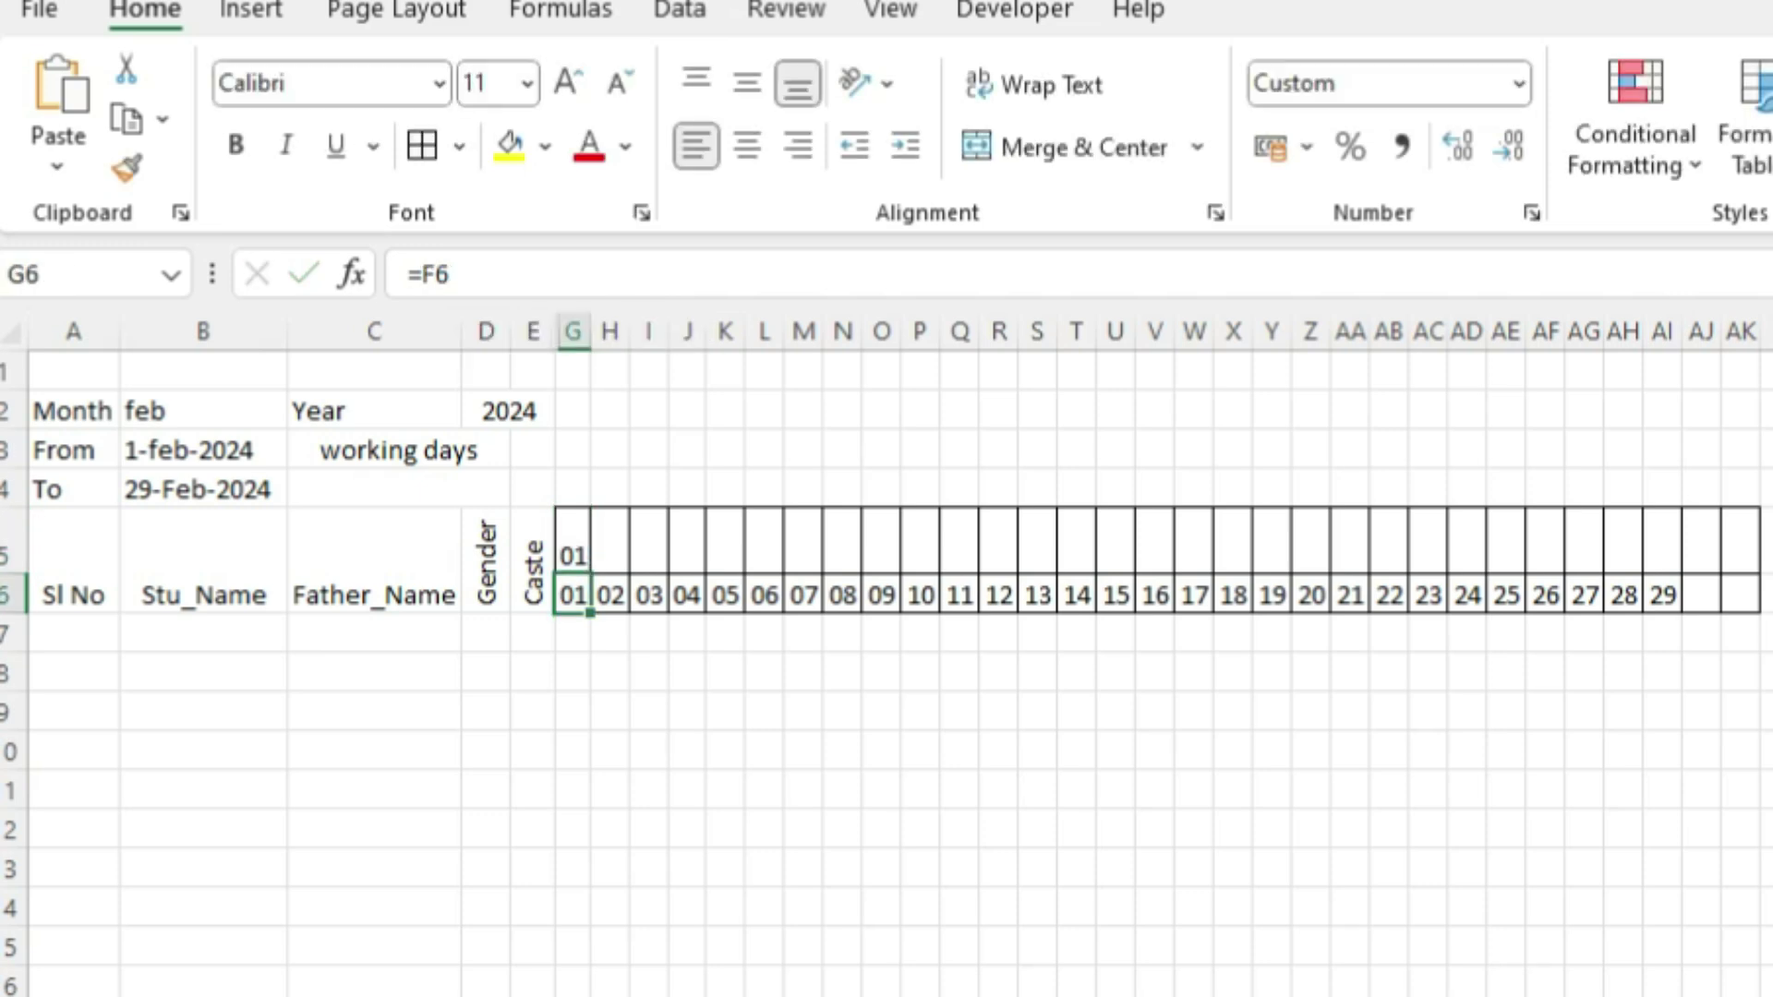
left_click(573, 540)
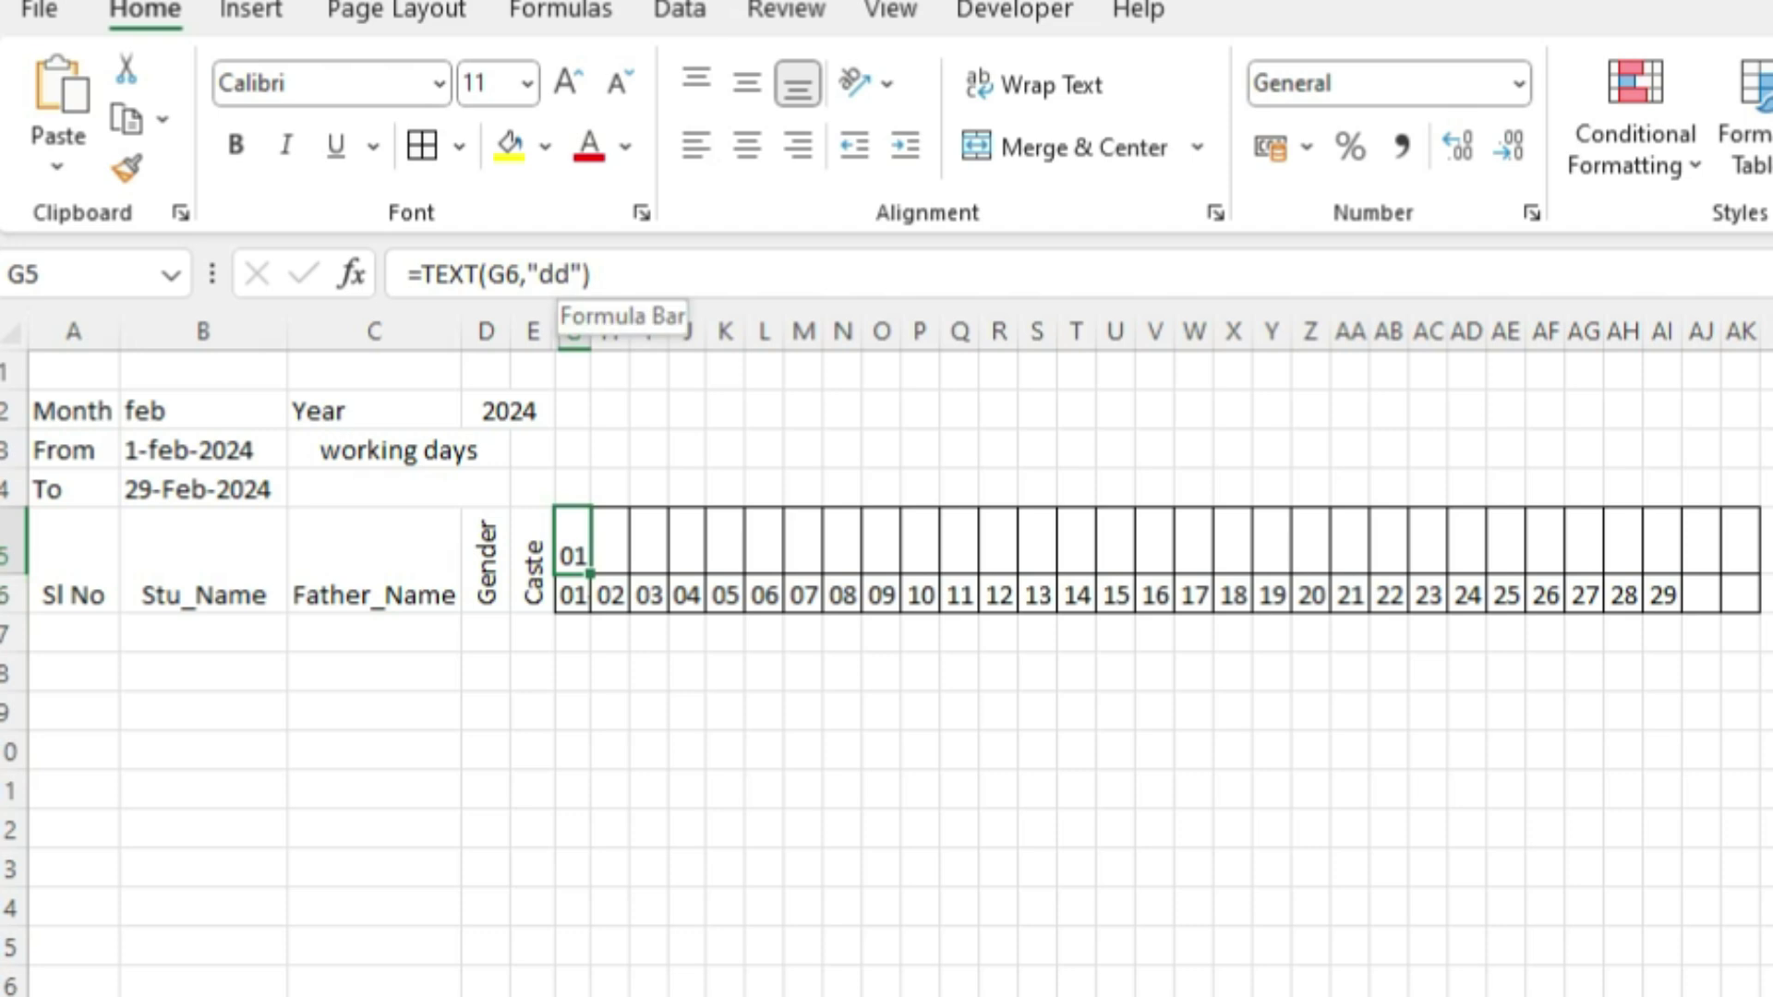
left_click(580, 274)
type("d")
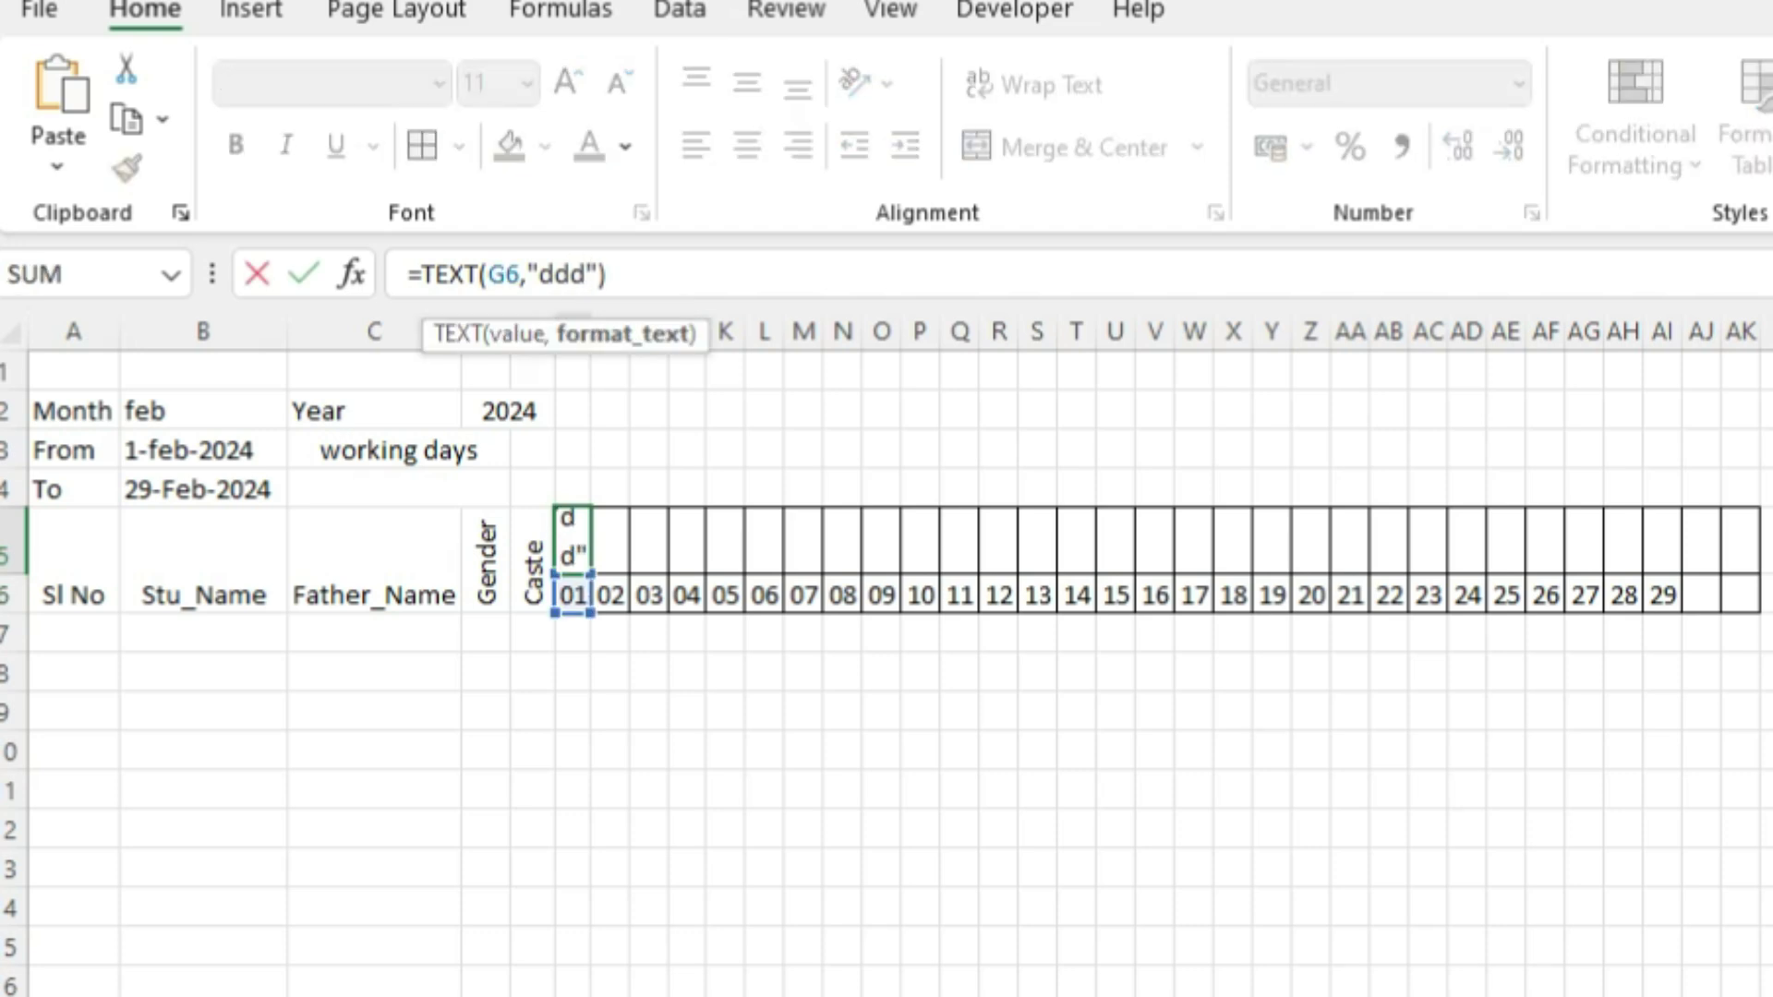
key("Return")
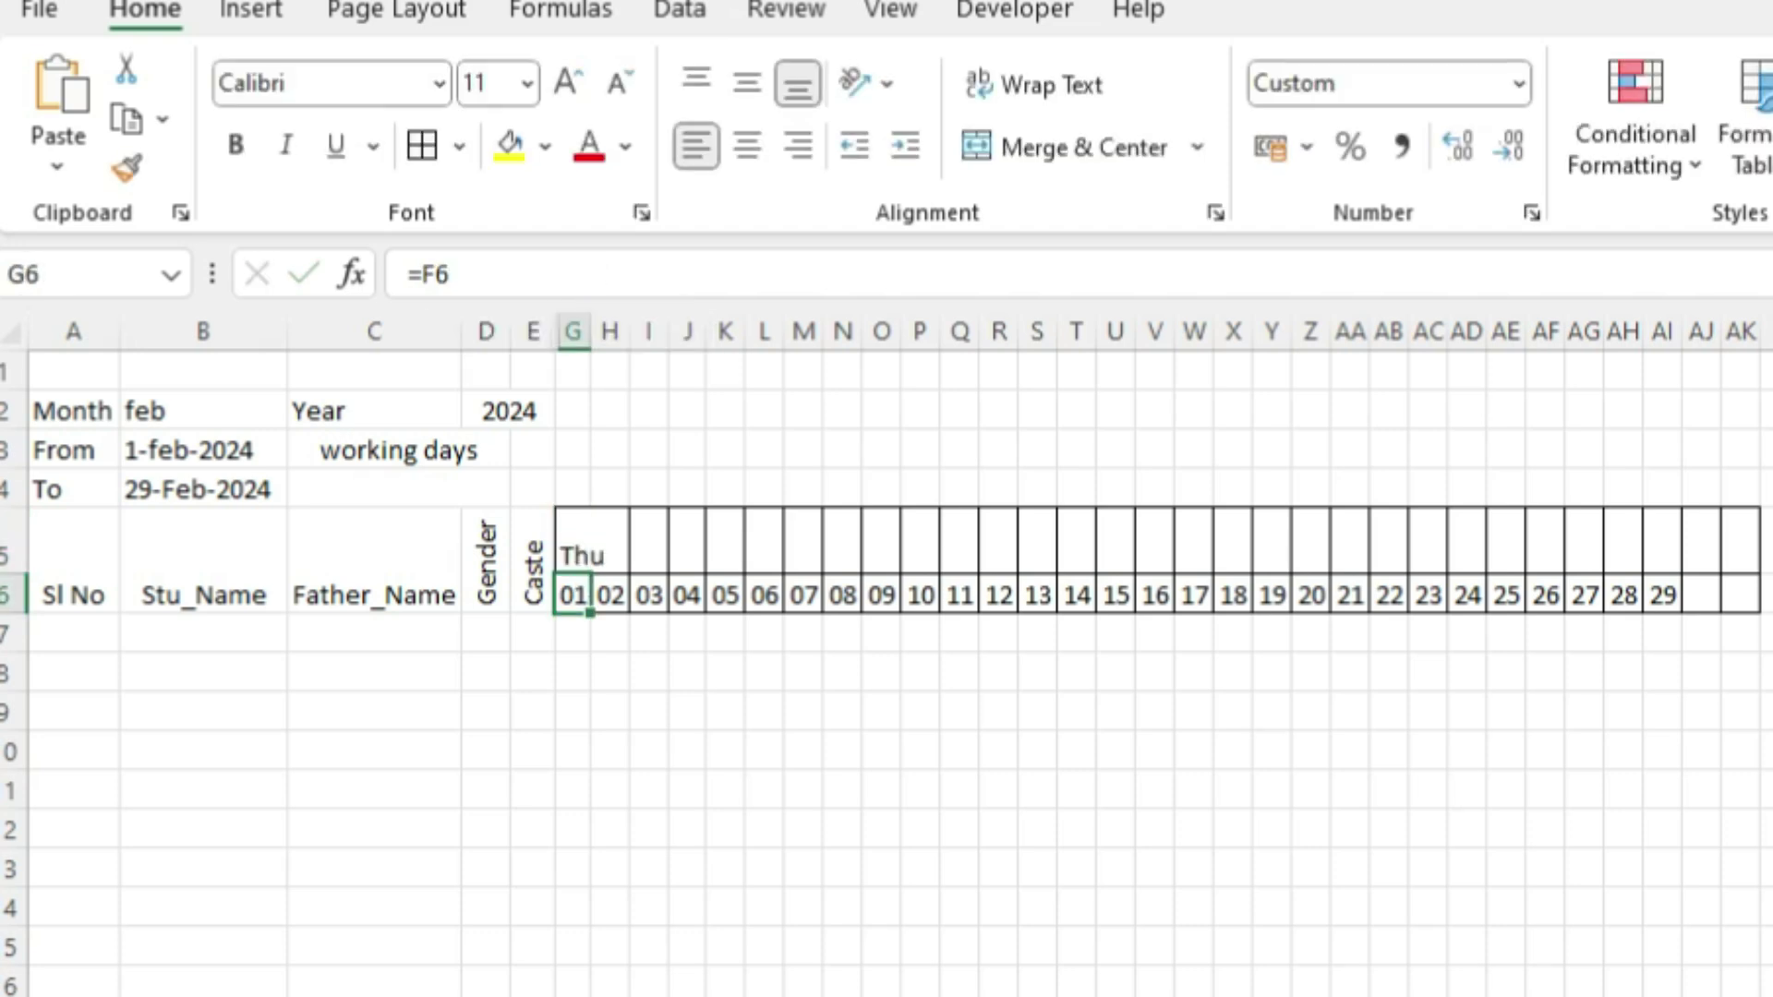
Step: Try "dddd" for the full weekday name, then revert G5 to "ddd"
double_click(574, 554)
left_click(570, 274)
type("d")
key("Return")
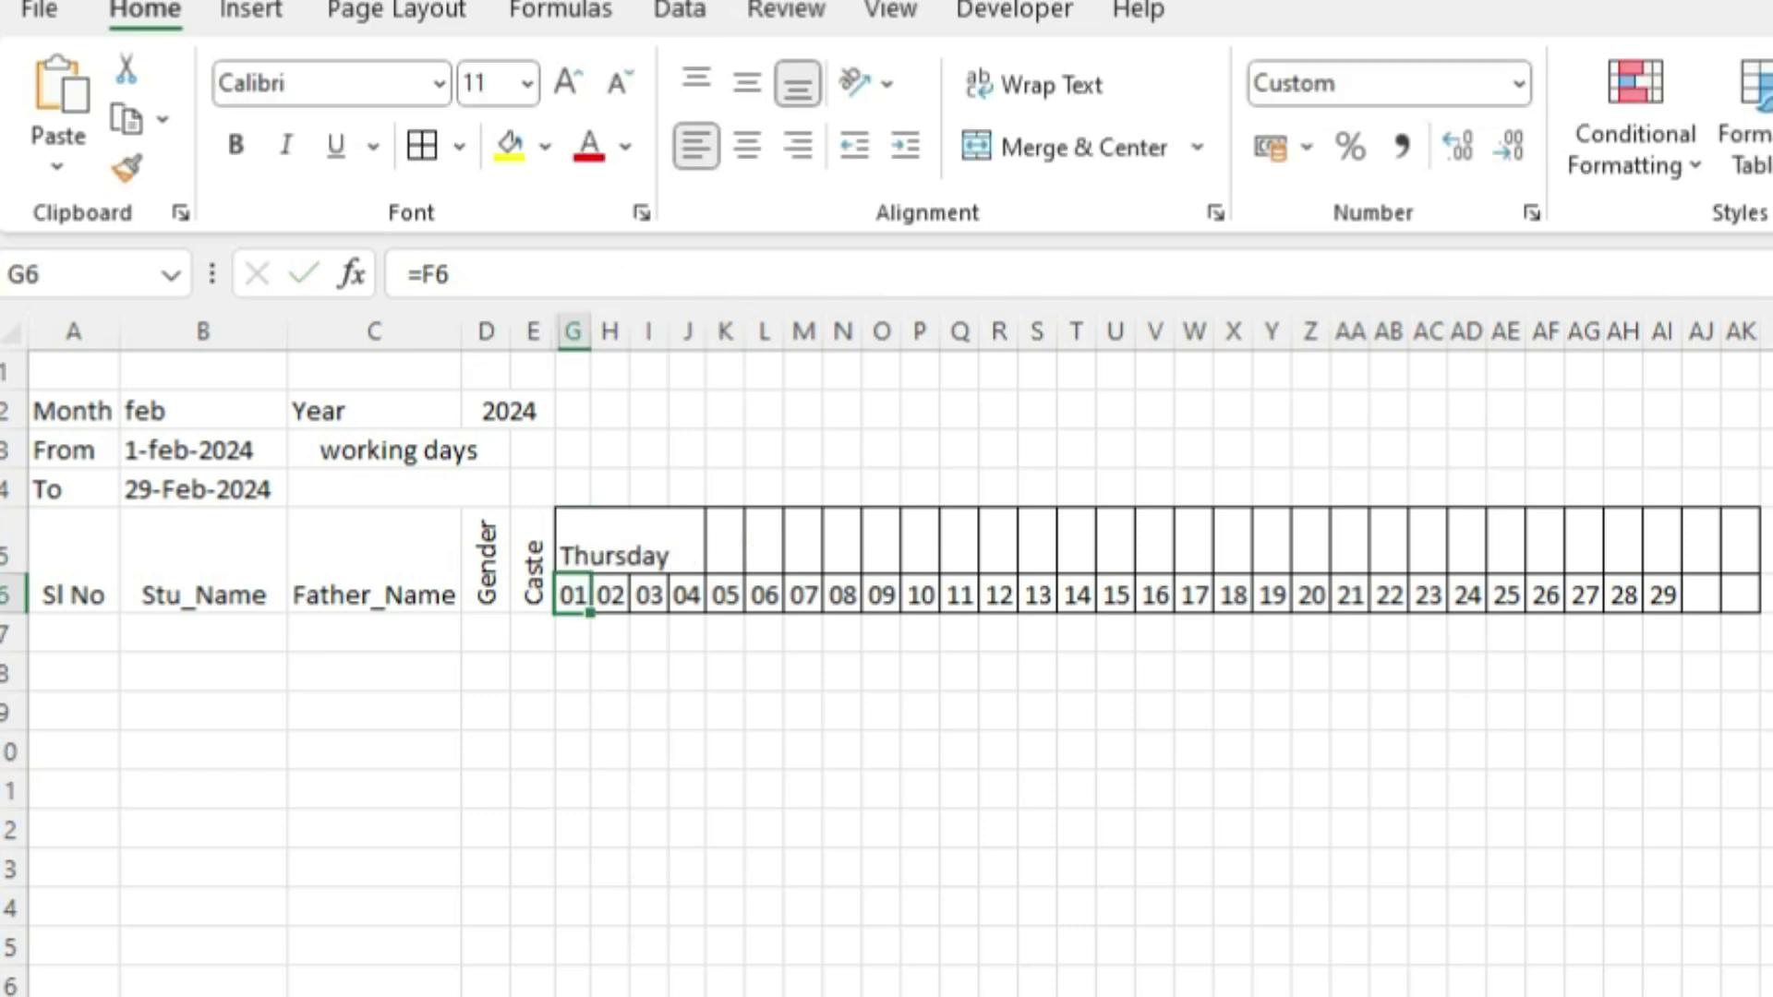
left_click(573, 554)
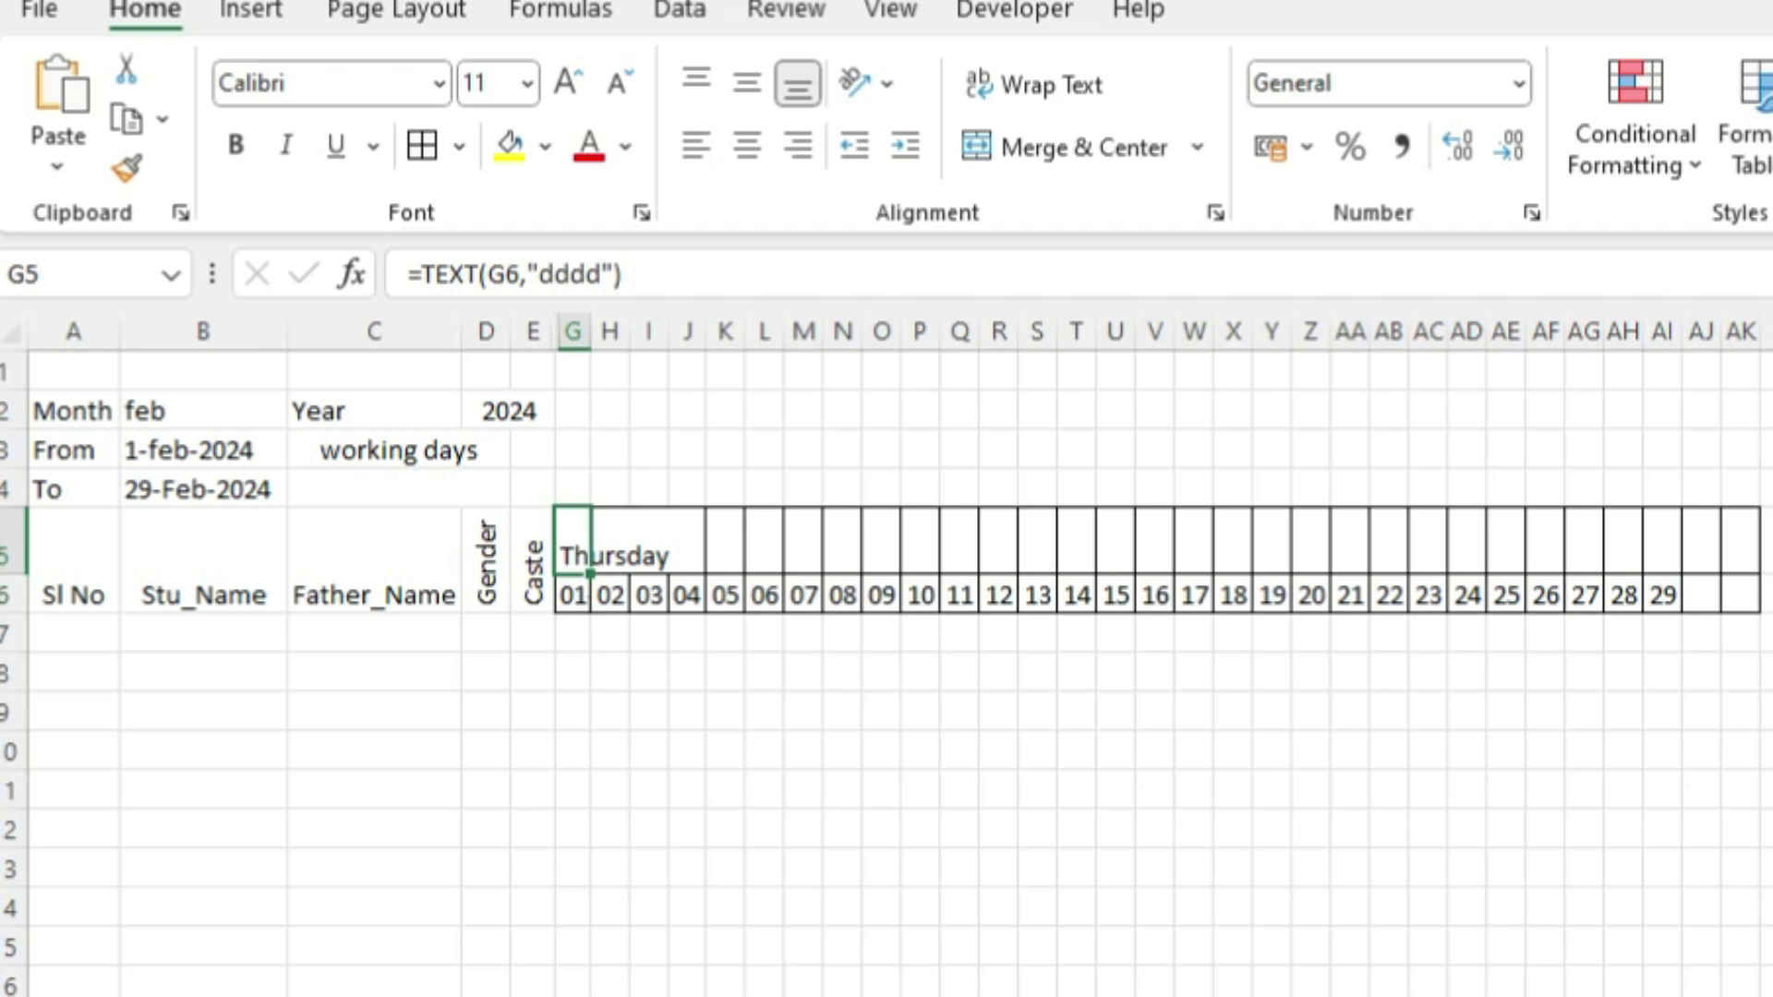
double_click(573, 554)
left_click(554, 275)
key("BackSpace")
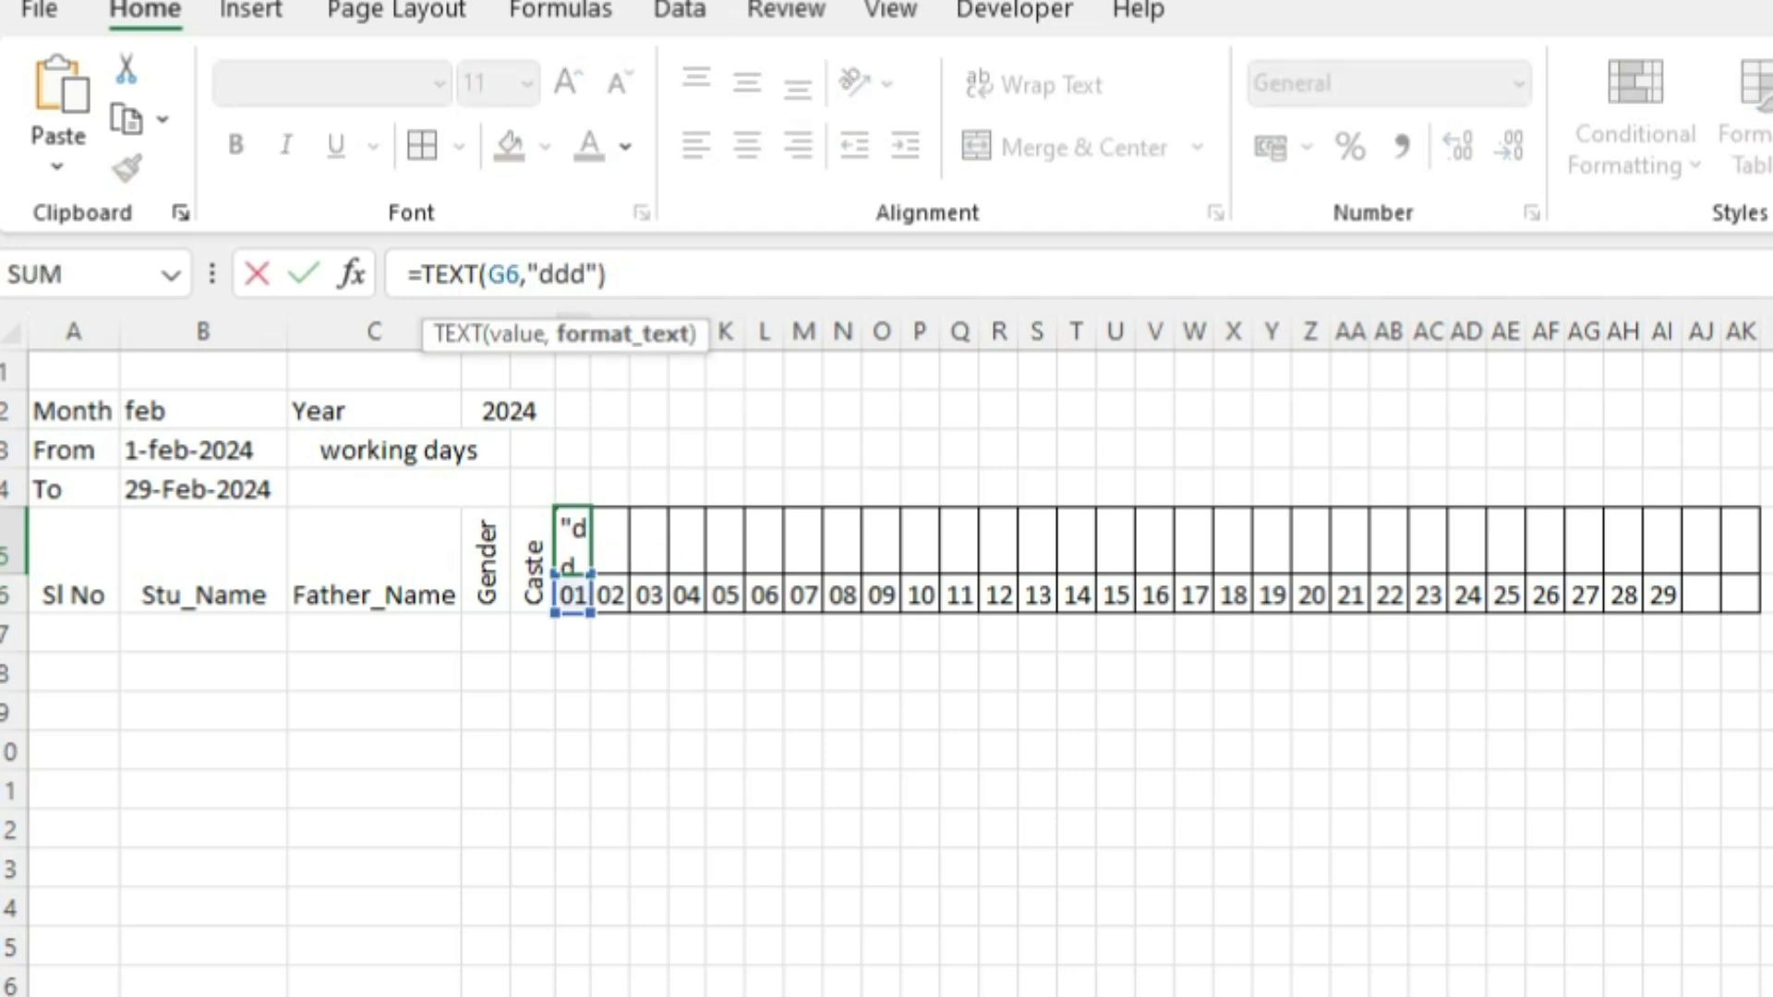
key("Return")
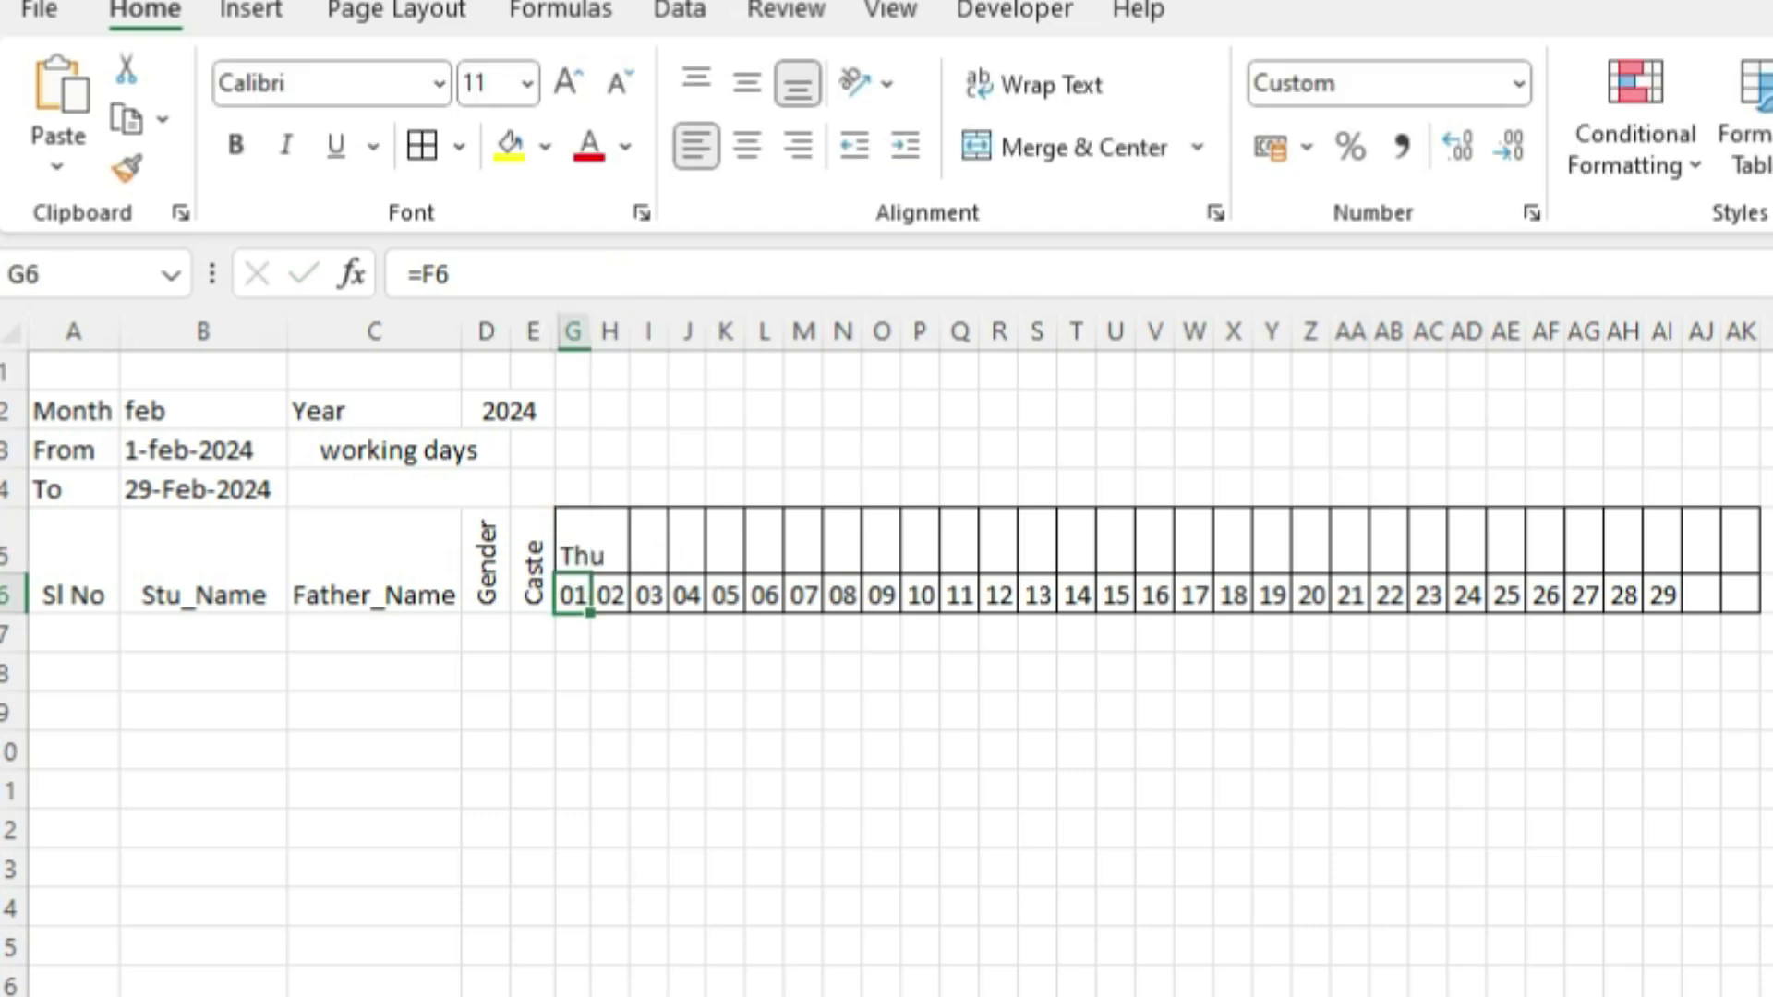
left_click(589, 555)
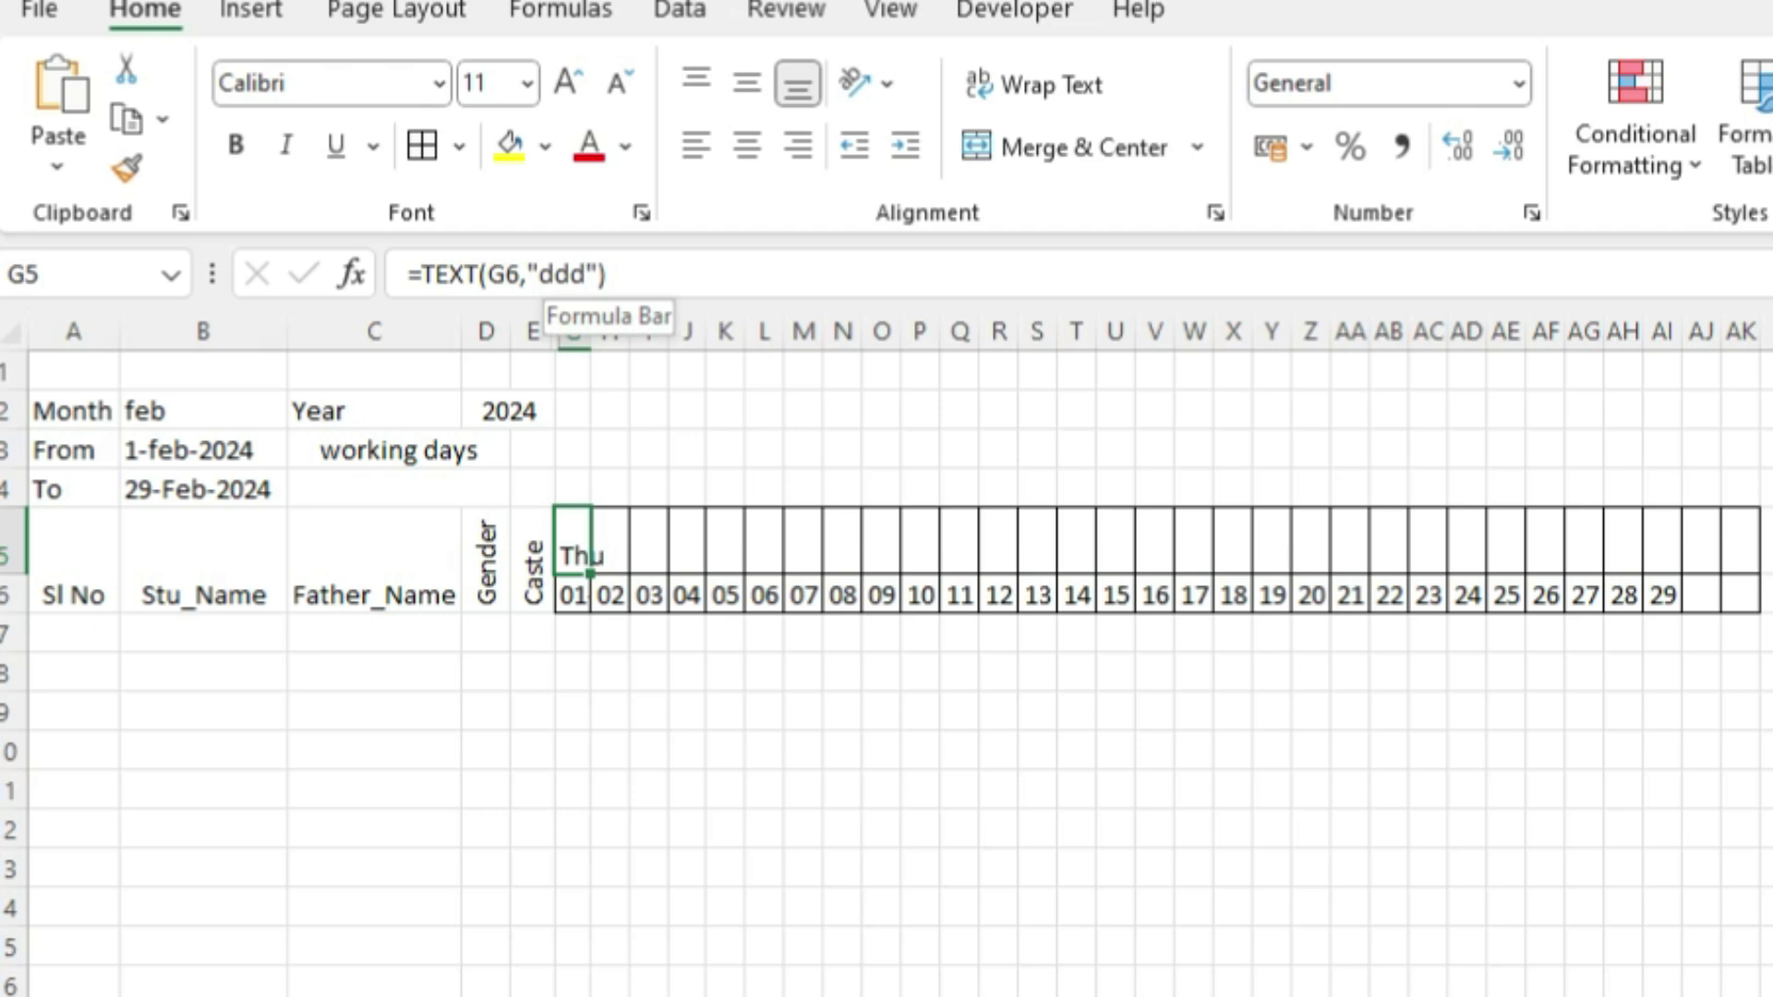
Step: Fill the weekday formula from G5 to AK5 and set B2 to Jan for days 01–31
left_click_drag(591, 574, 1759, 558)
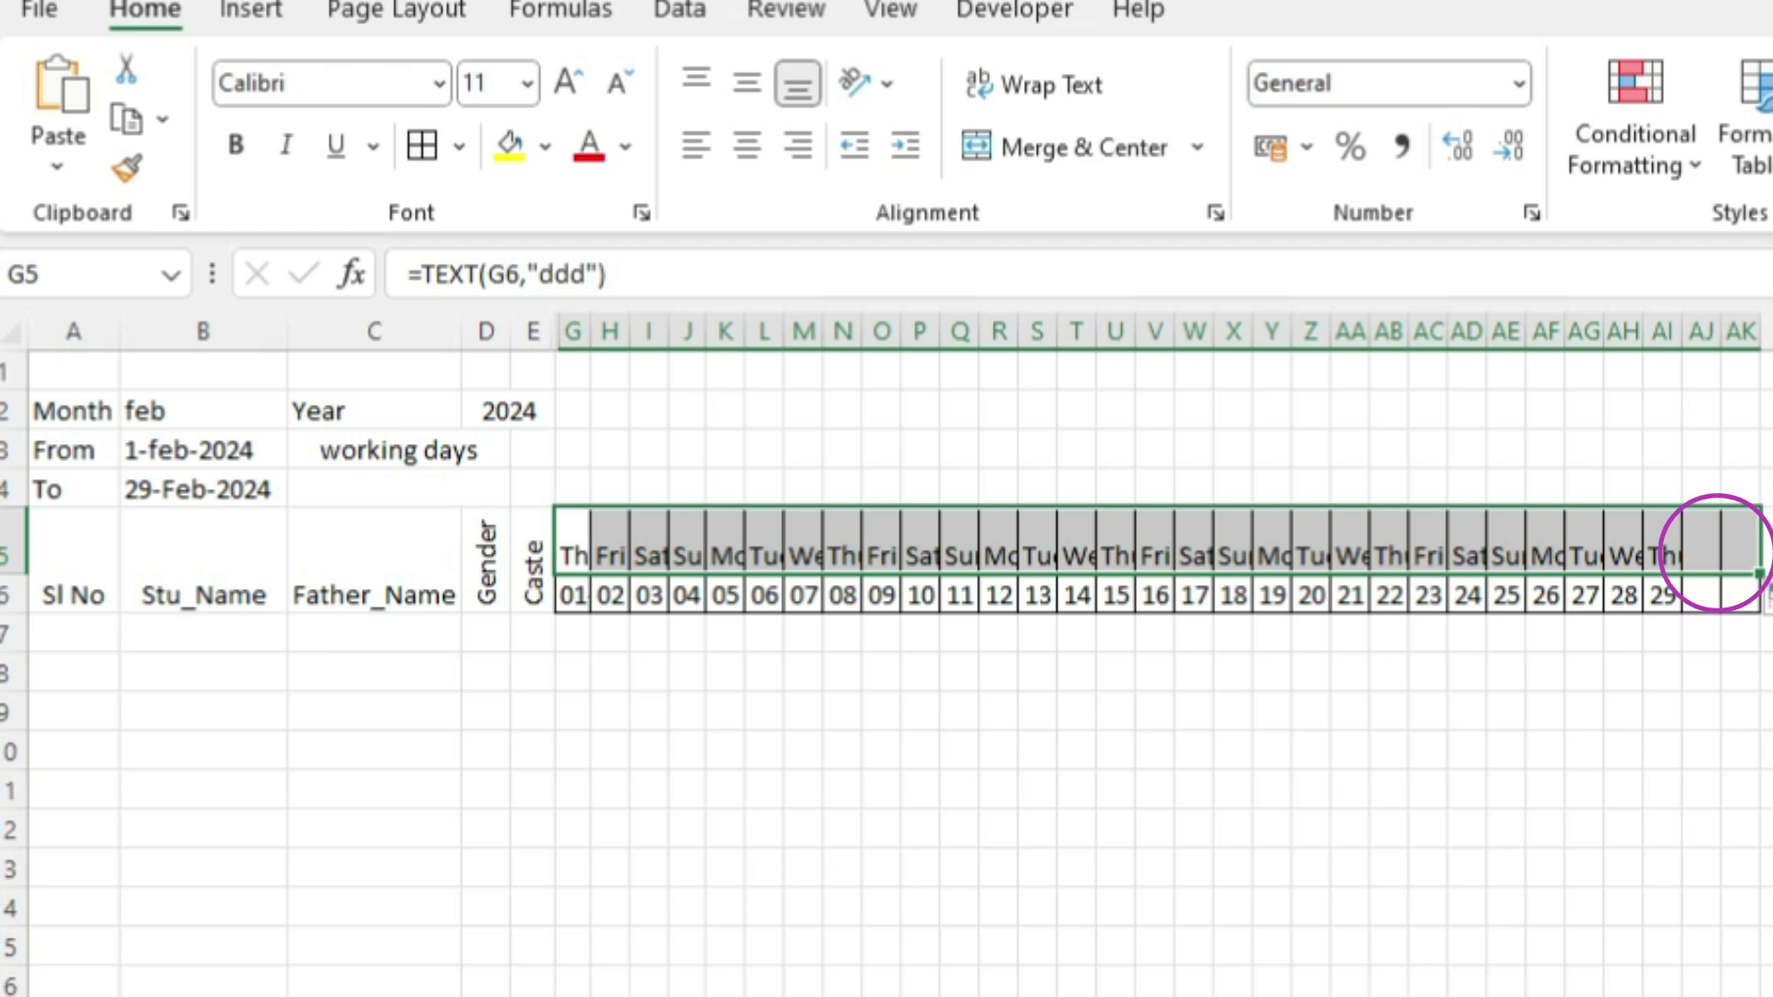
left_click(203, 411)
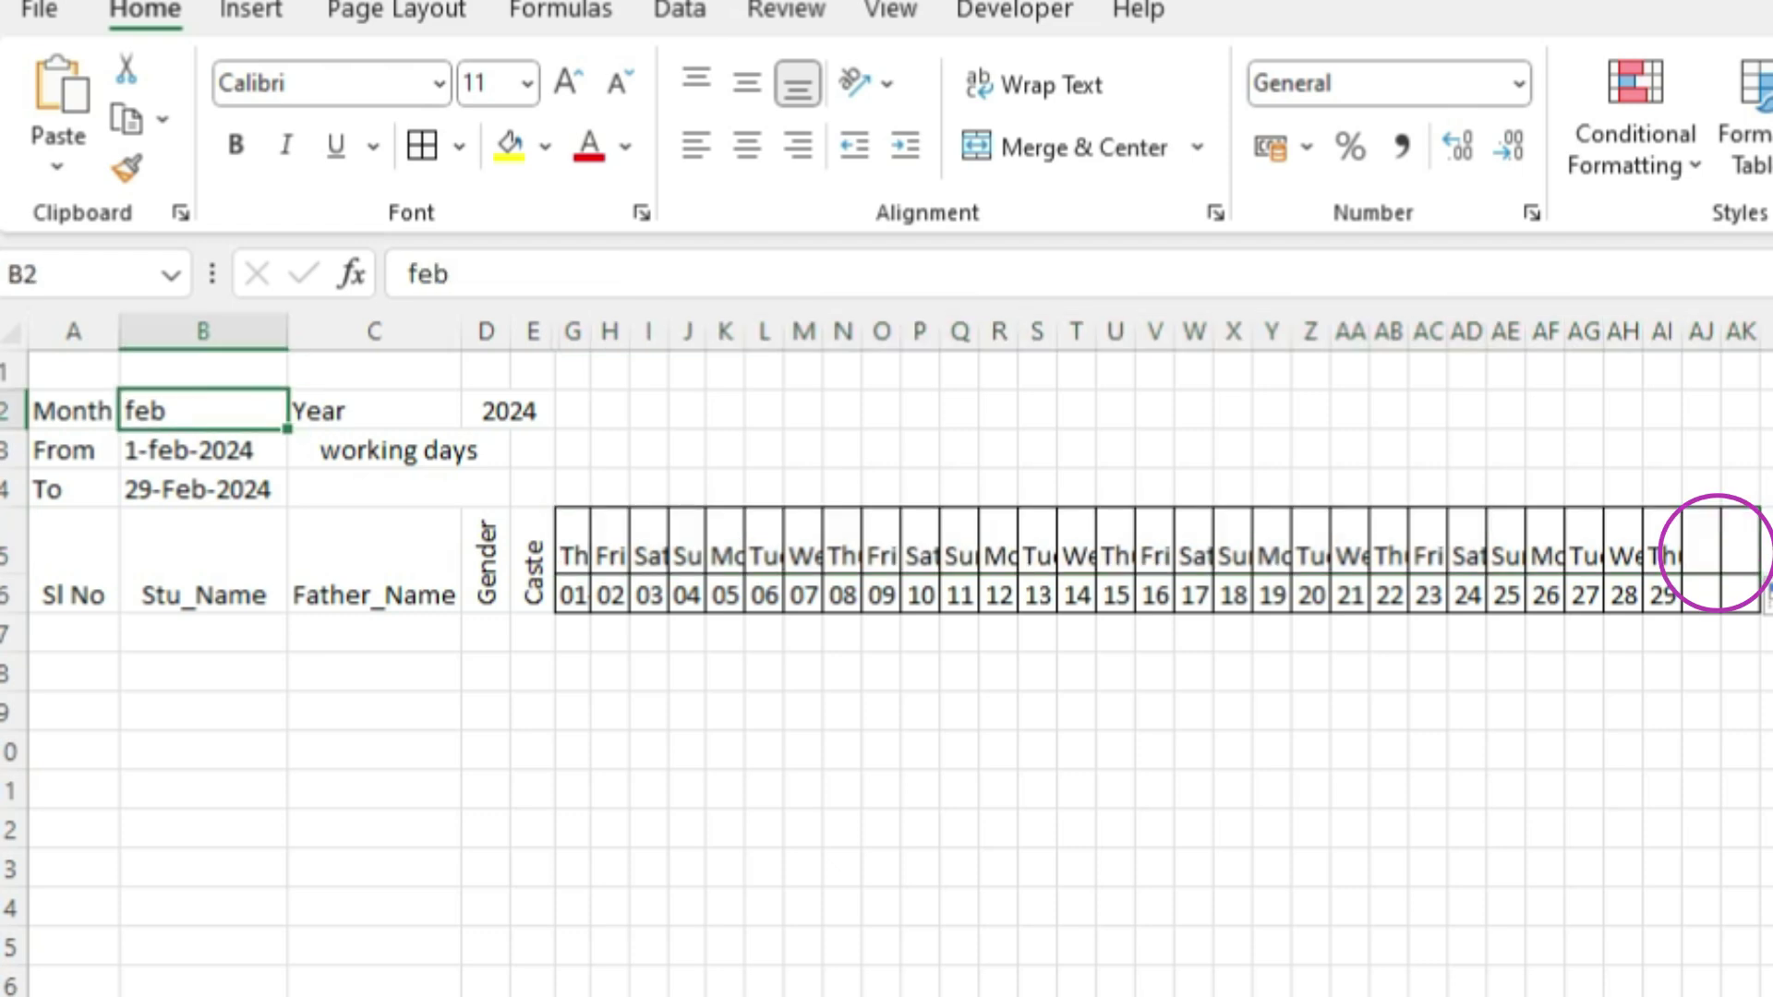
type("Jan")
key("Return")
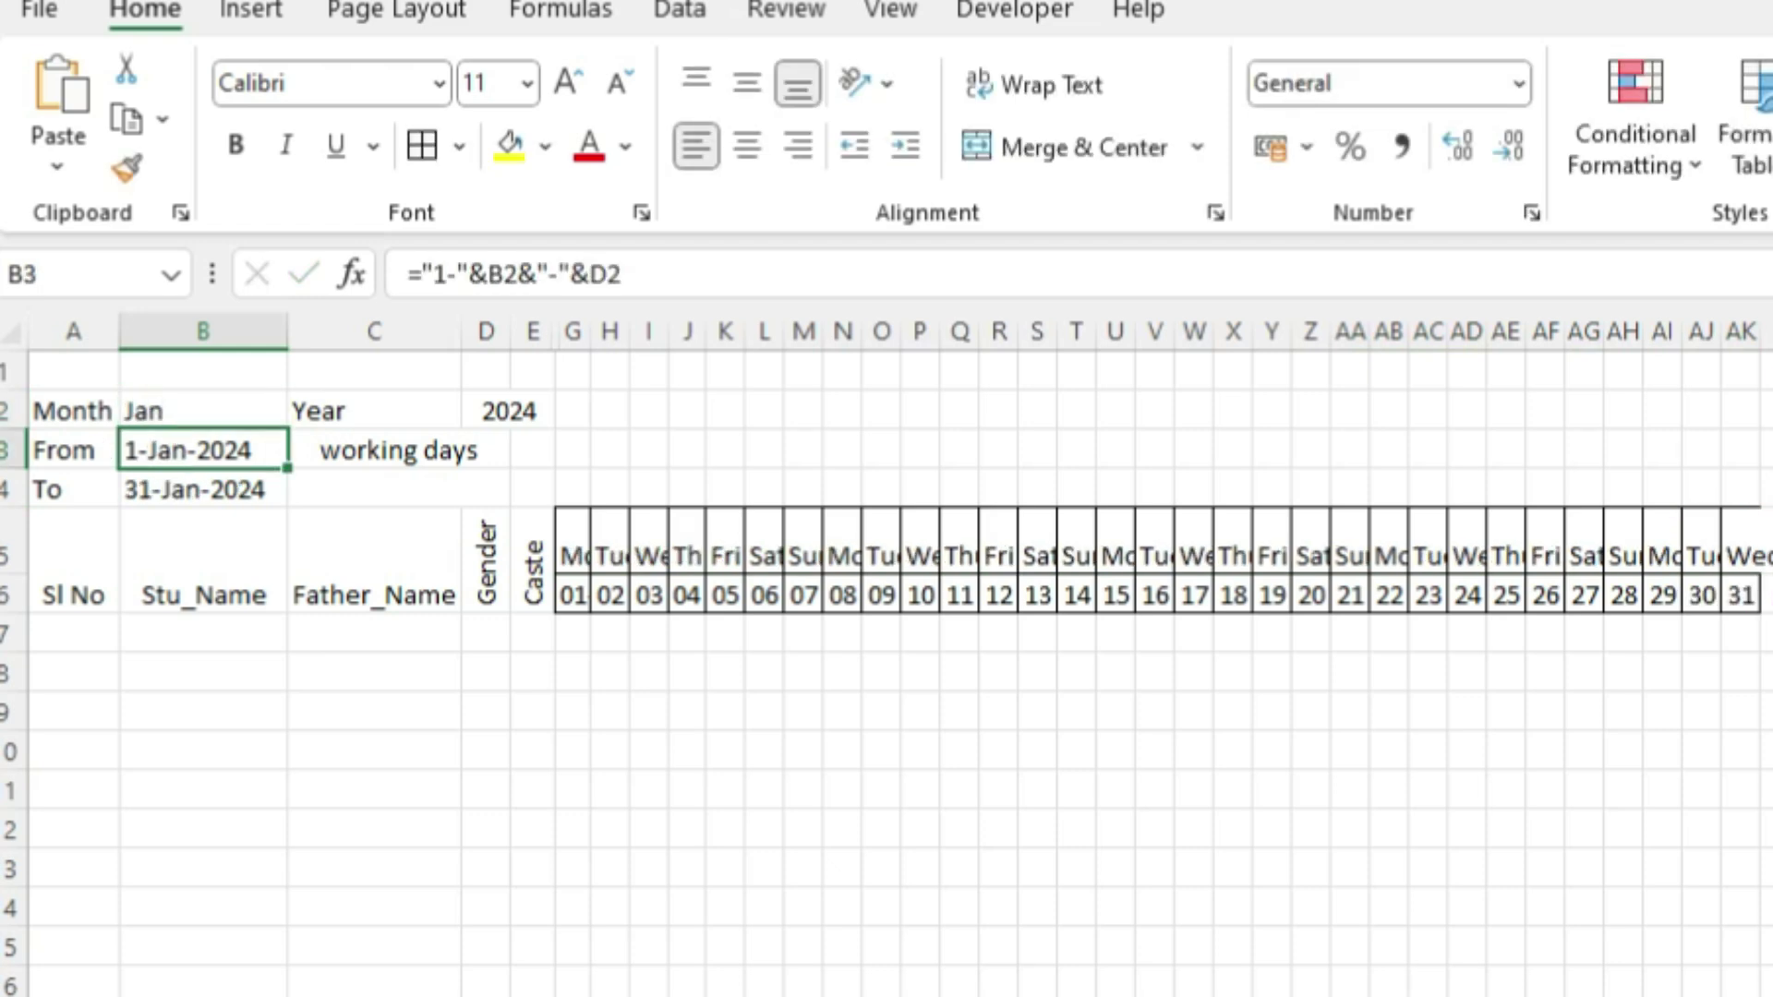
left_click_drag(1740, 554, 573, 554)
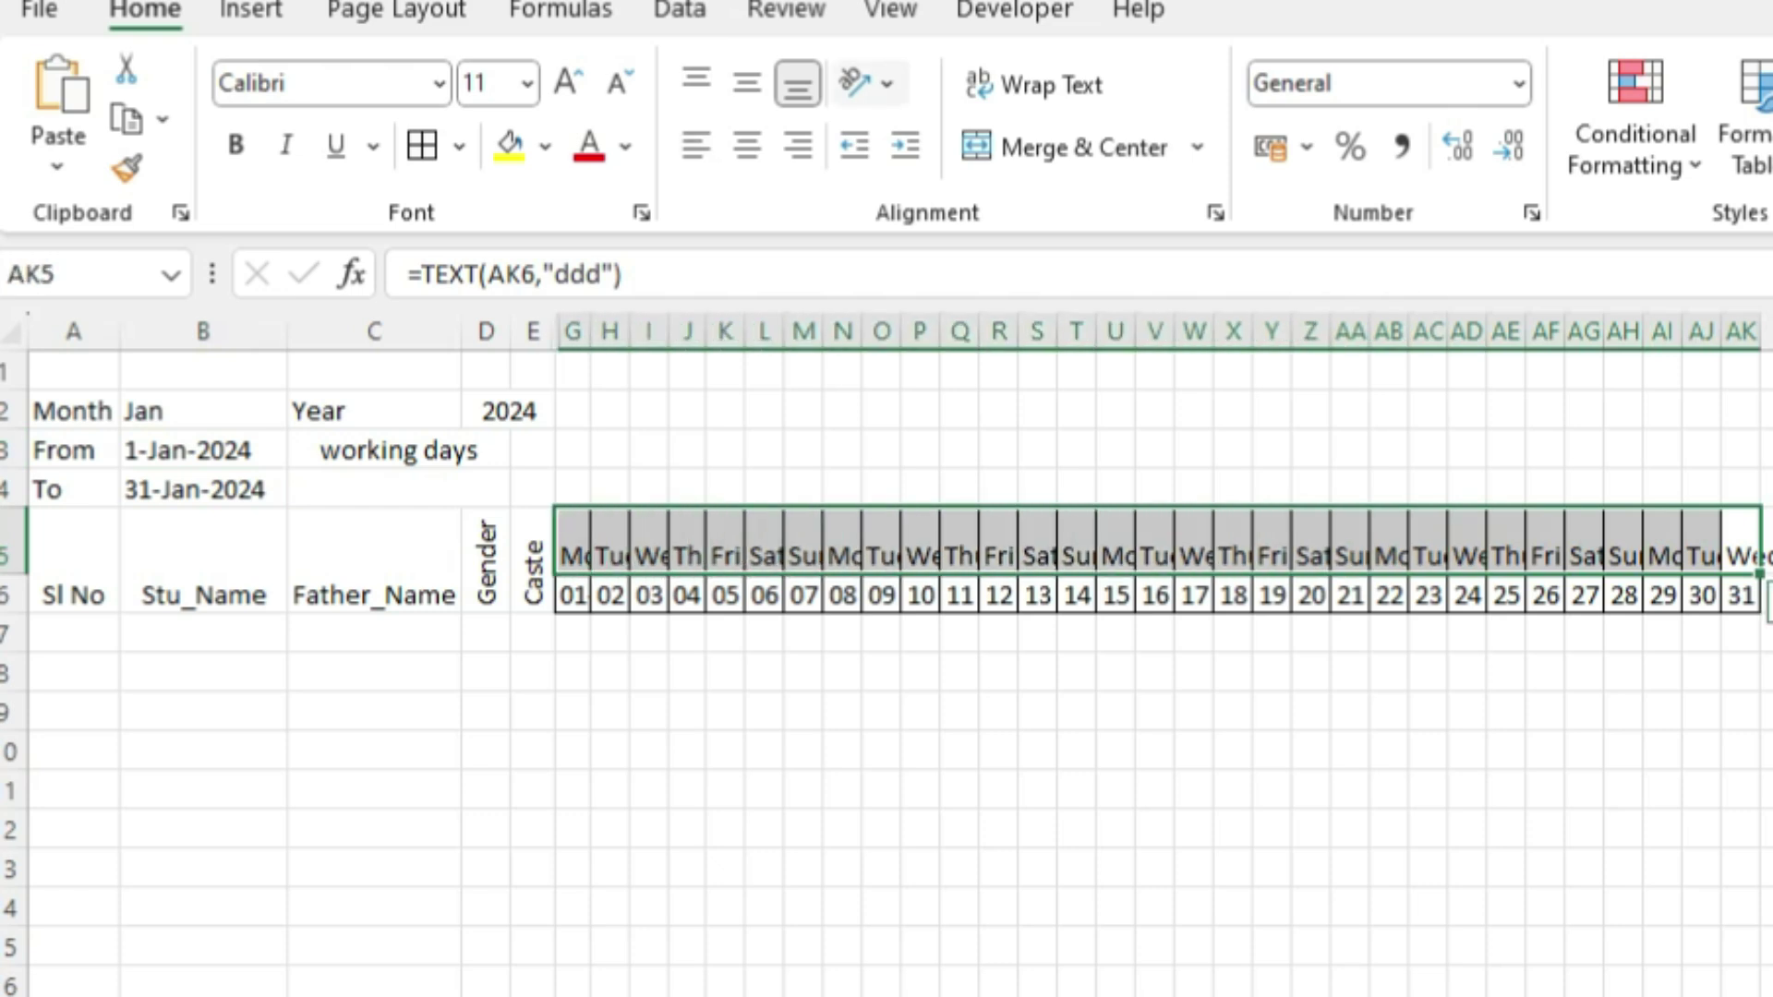
Step: Rotate the G5:AK5 weekday names up, then settle on Rotate Text Down
left_click(868, 83)
left_click(981, 302)
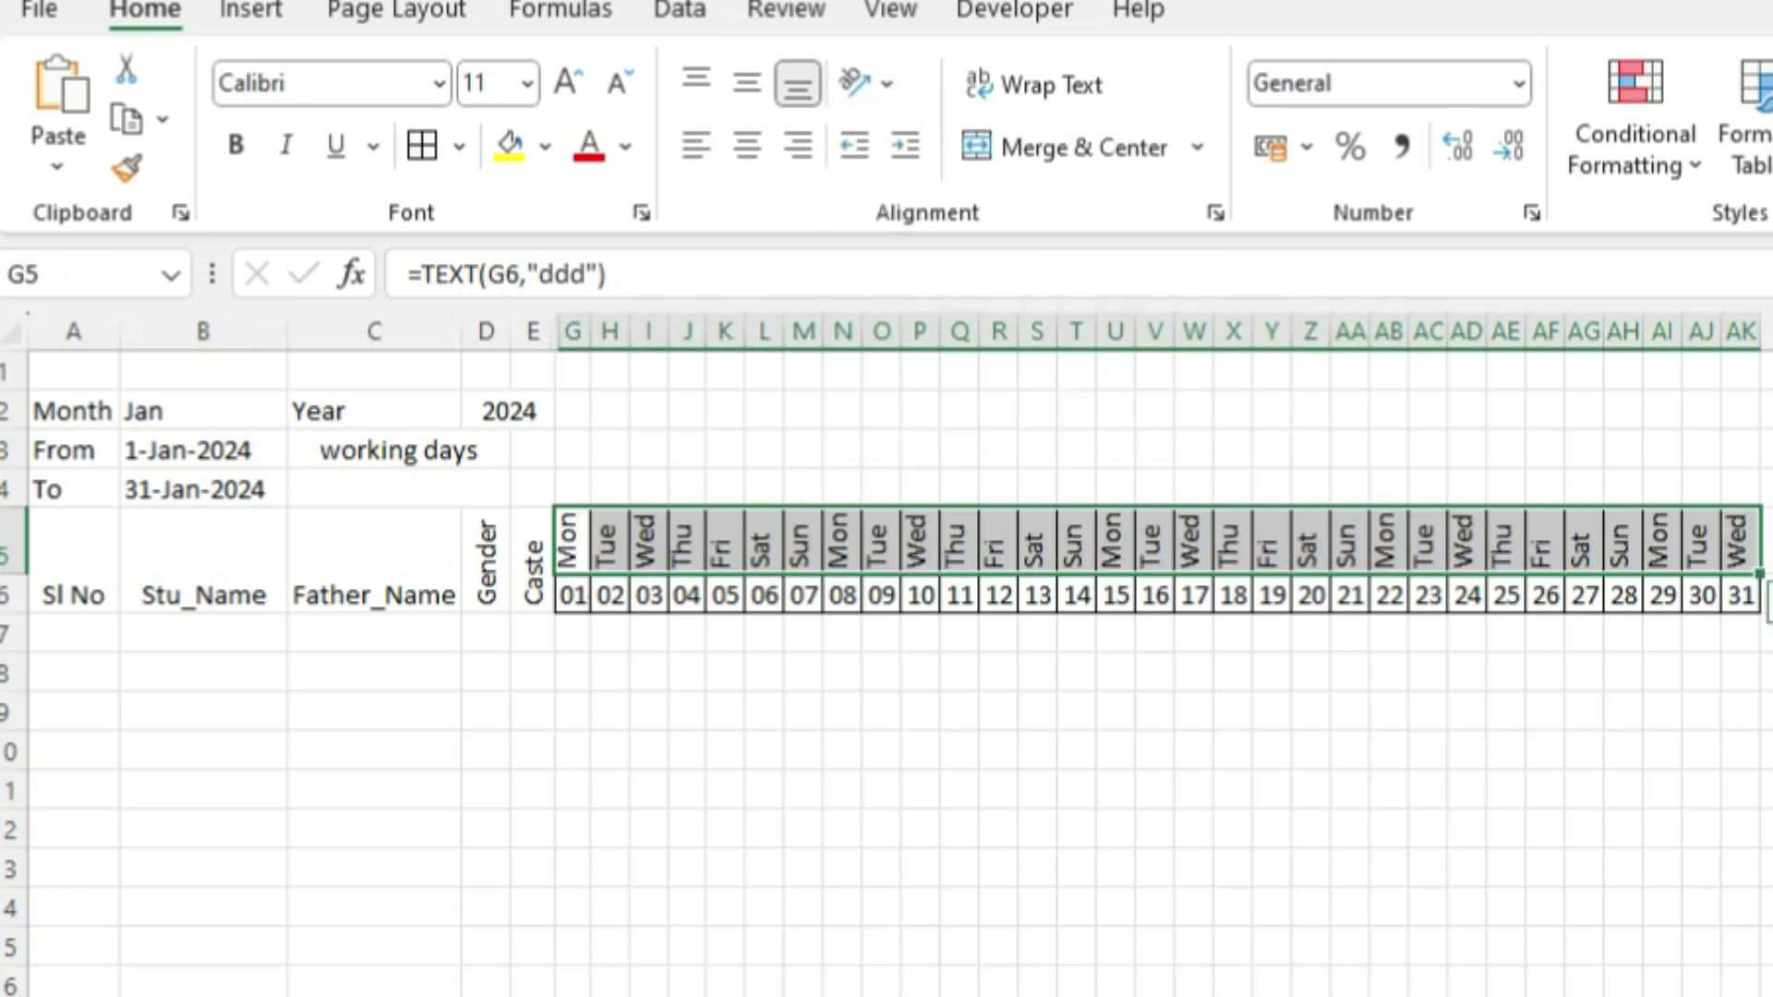
left_click(868, 83)
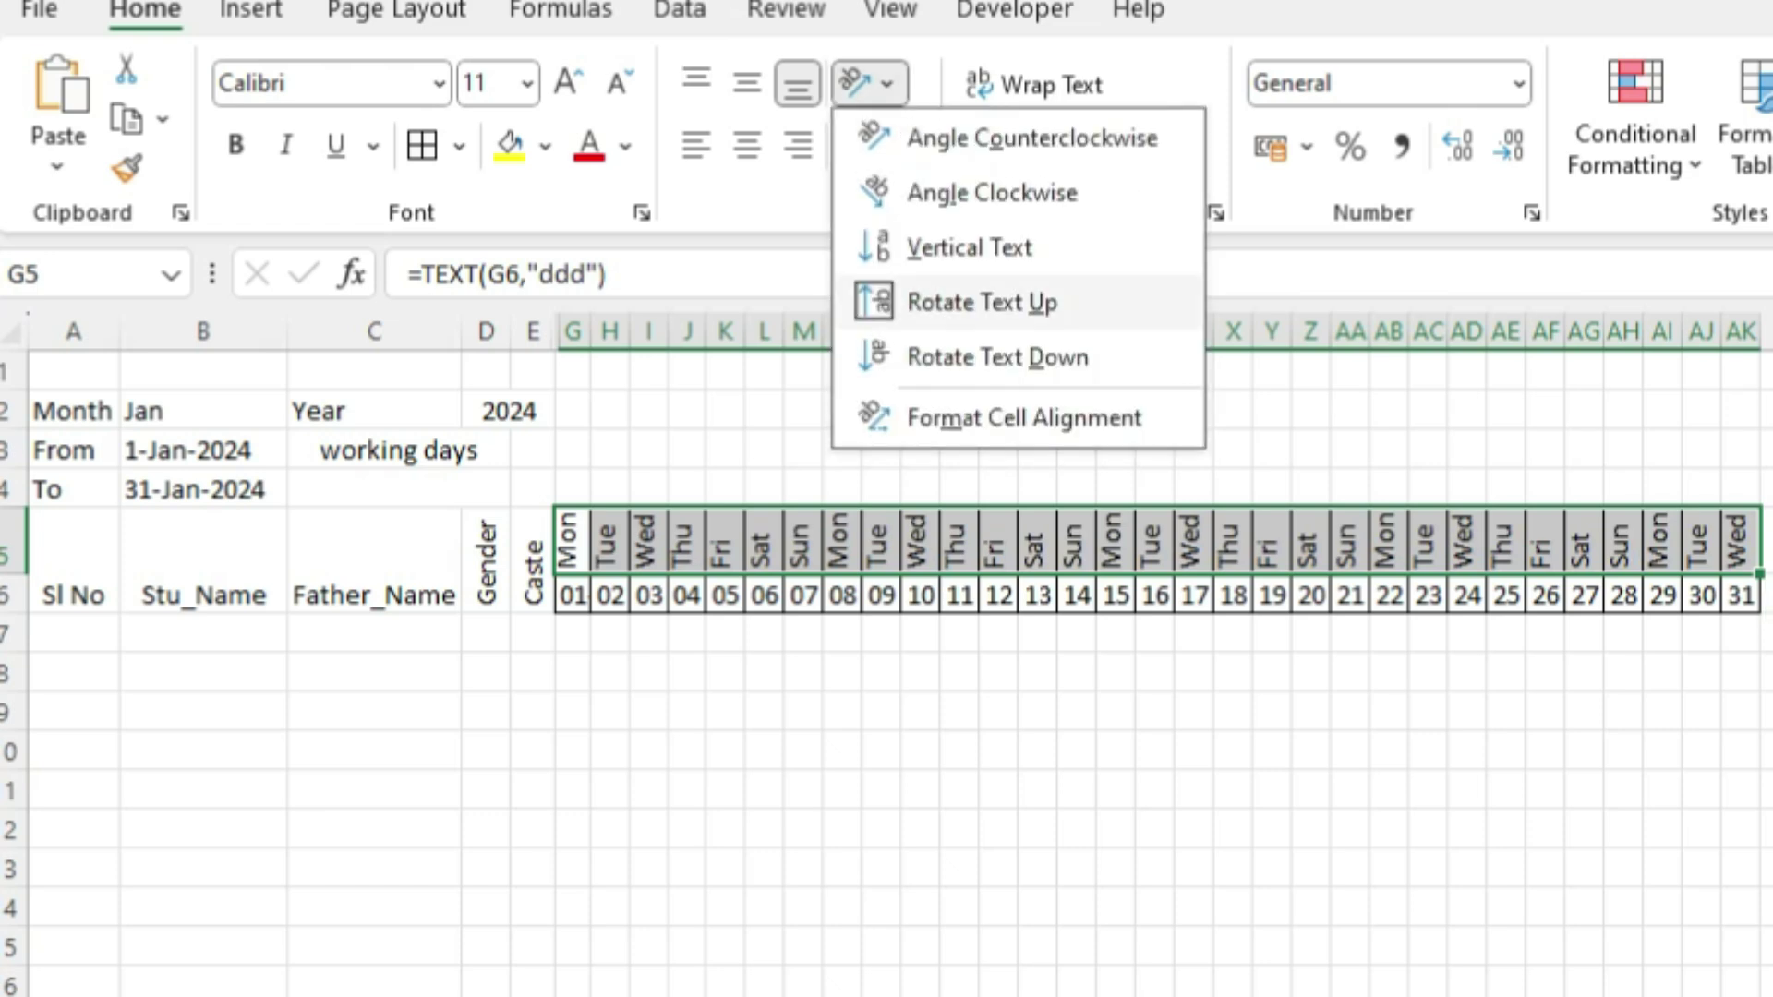
left_click(997, 358)
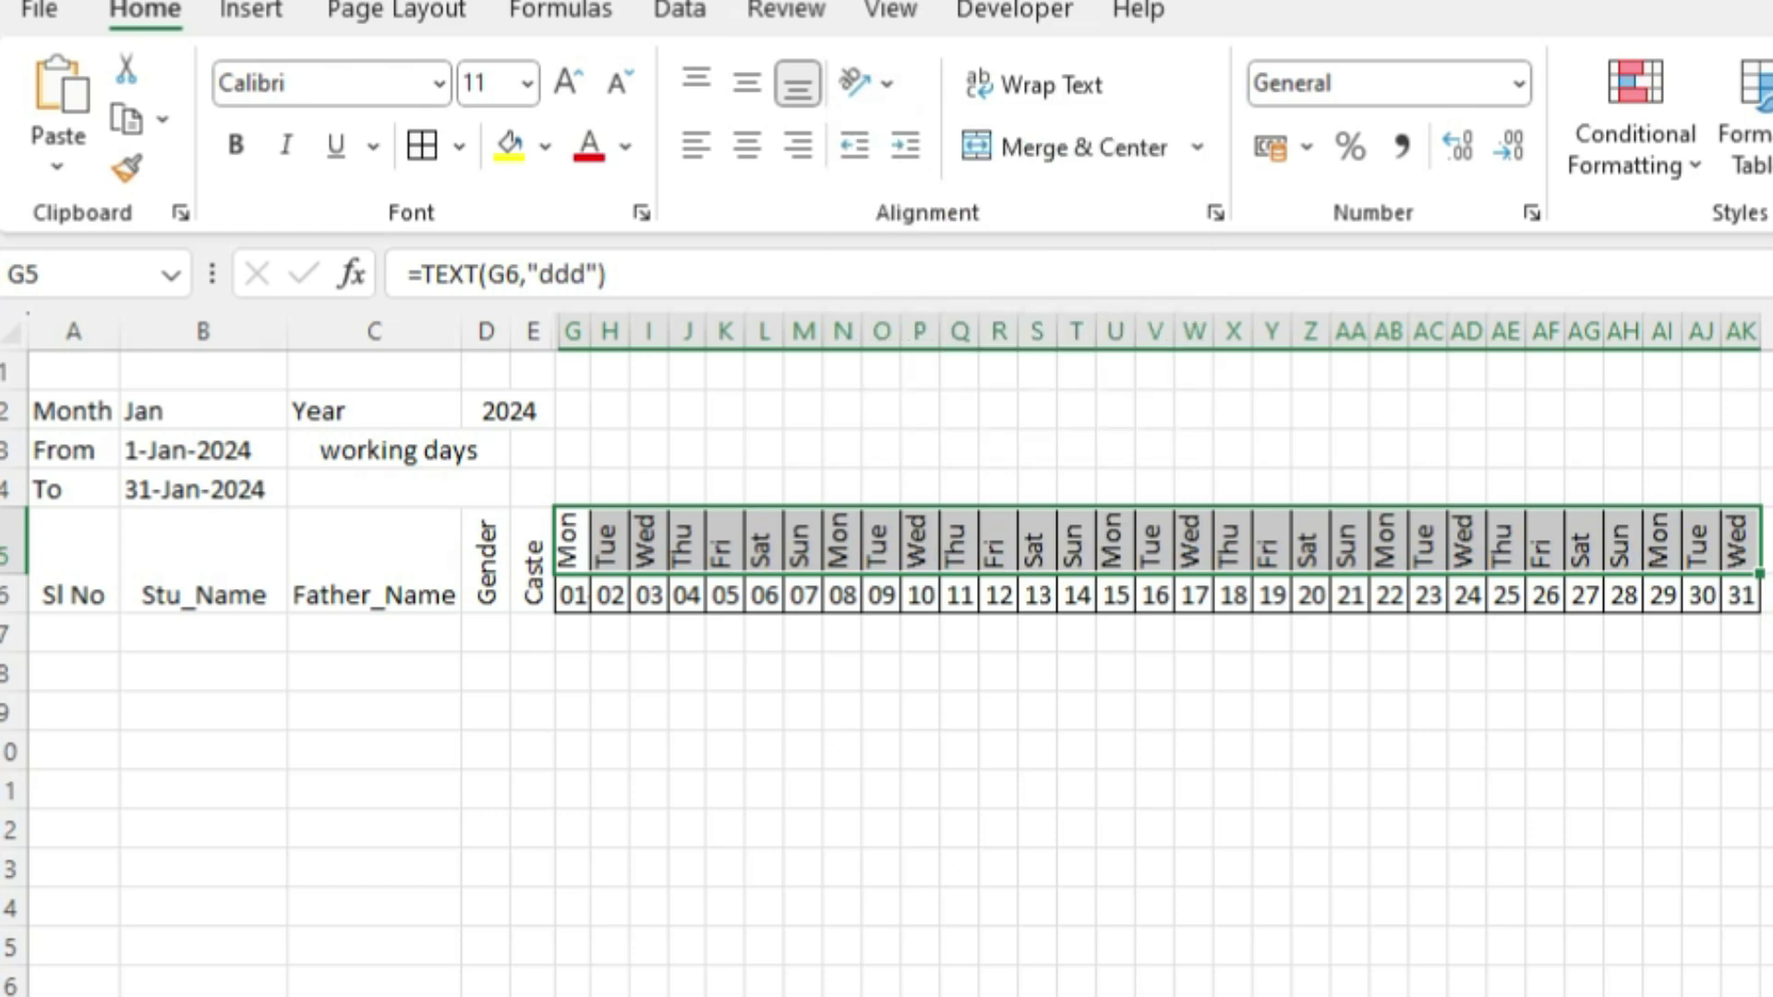
left_click(868, 83)
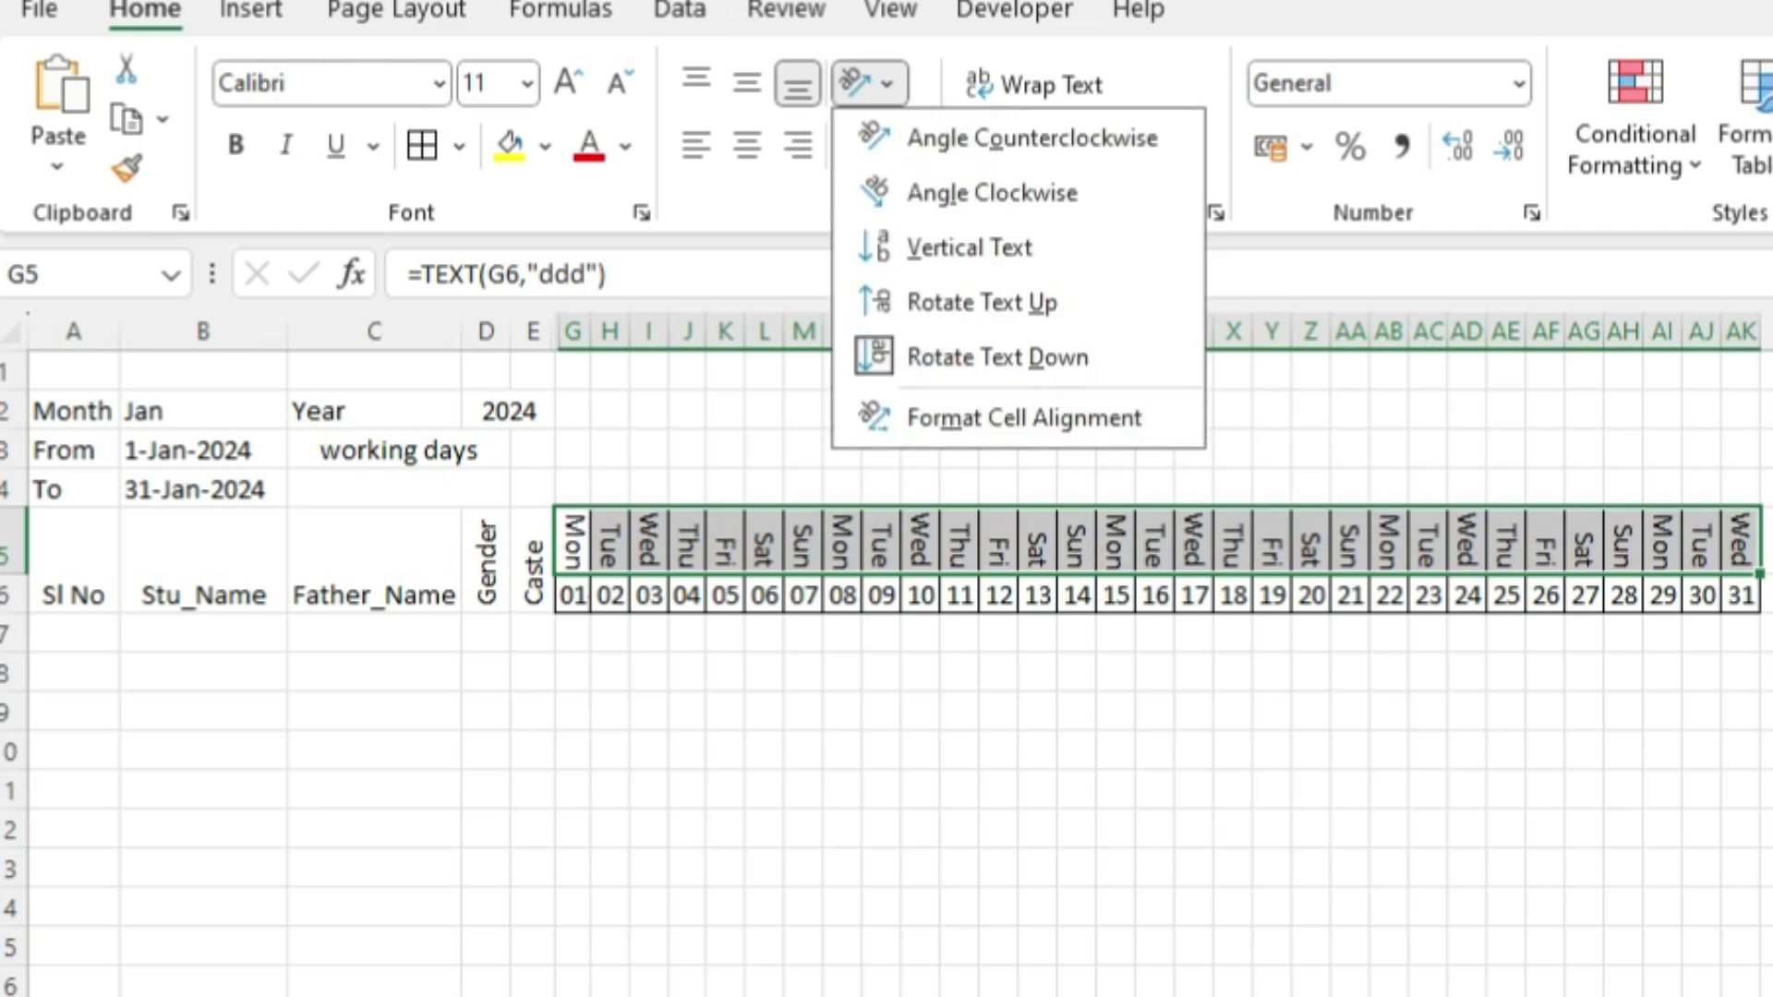
key("Escape")
left_click(763, 749)
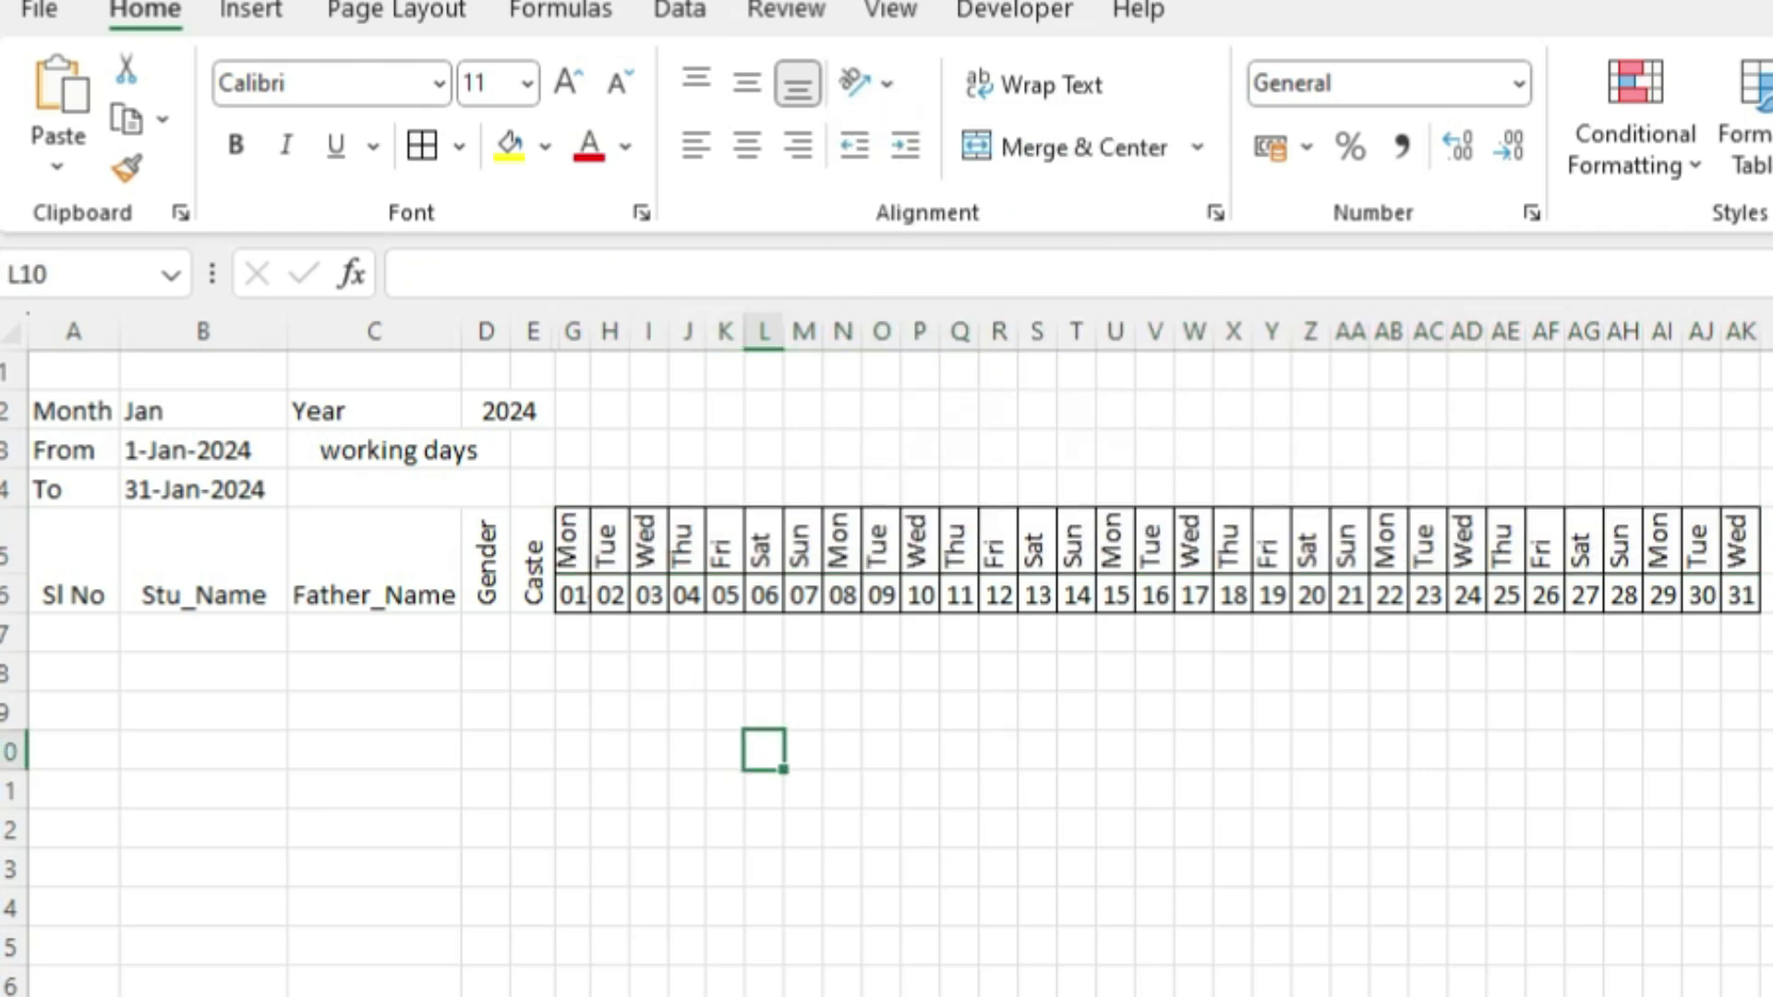
left_click(1505, 867)
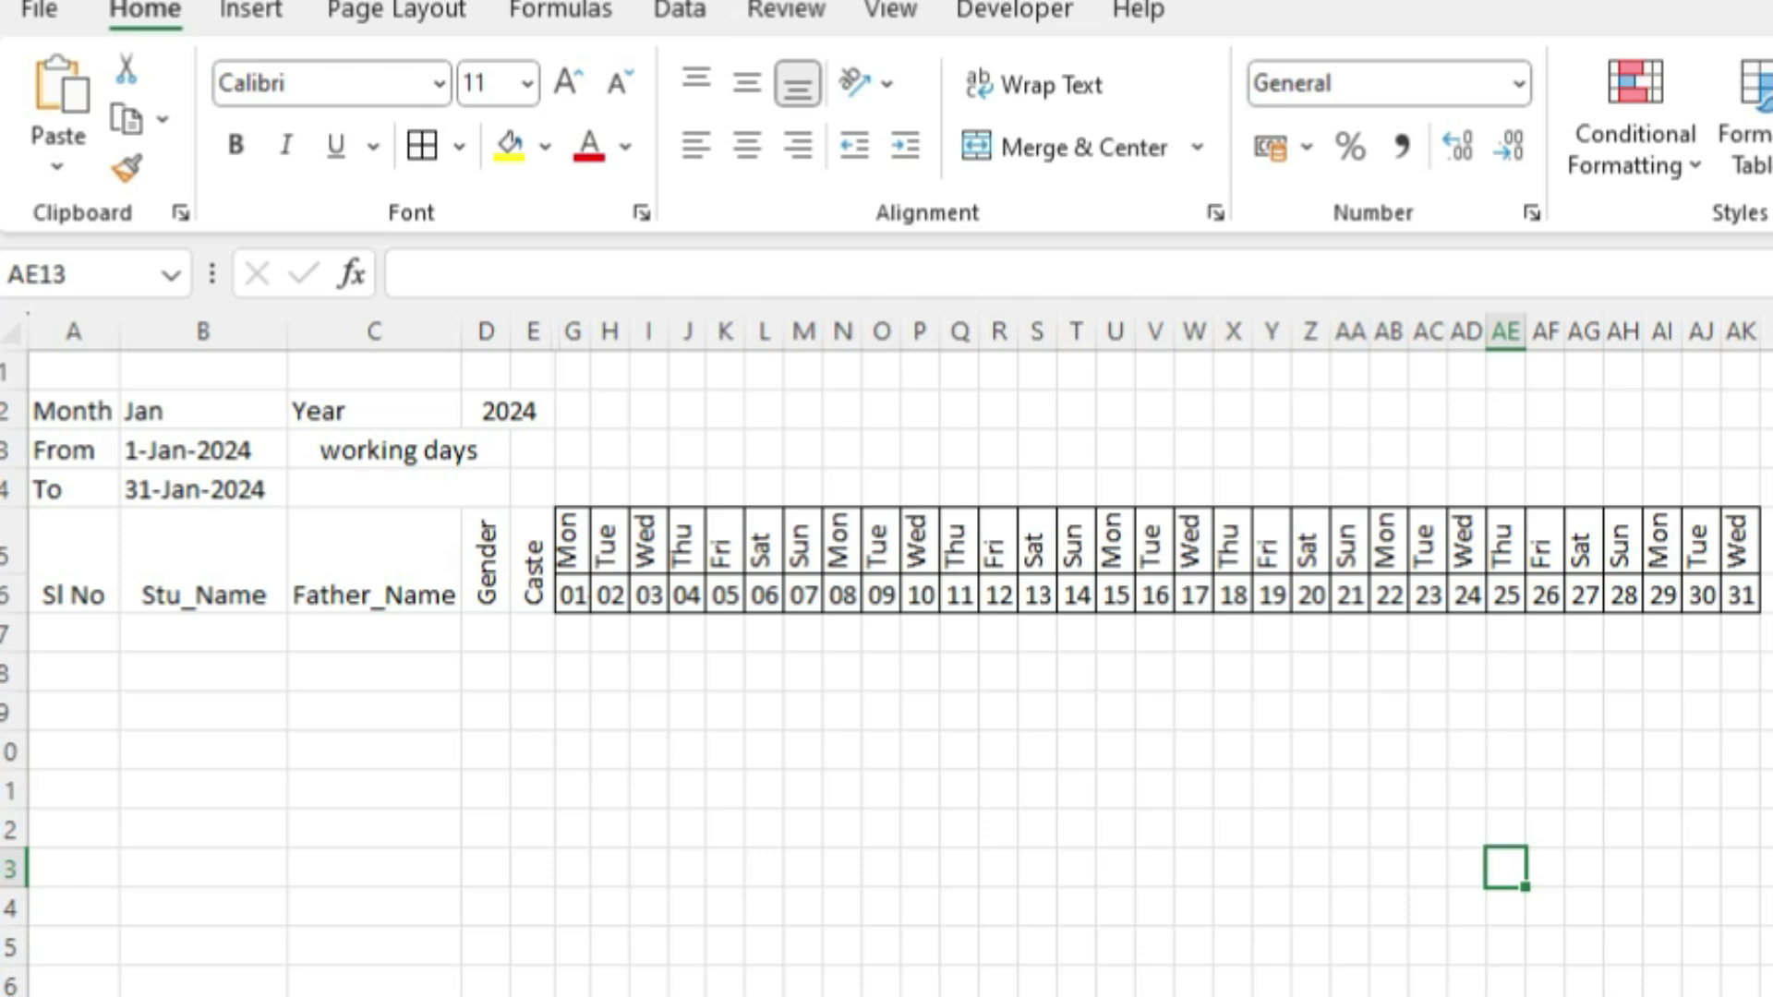
left_click(572, 543)
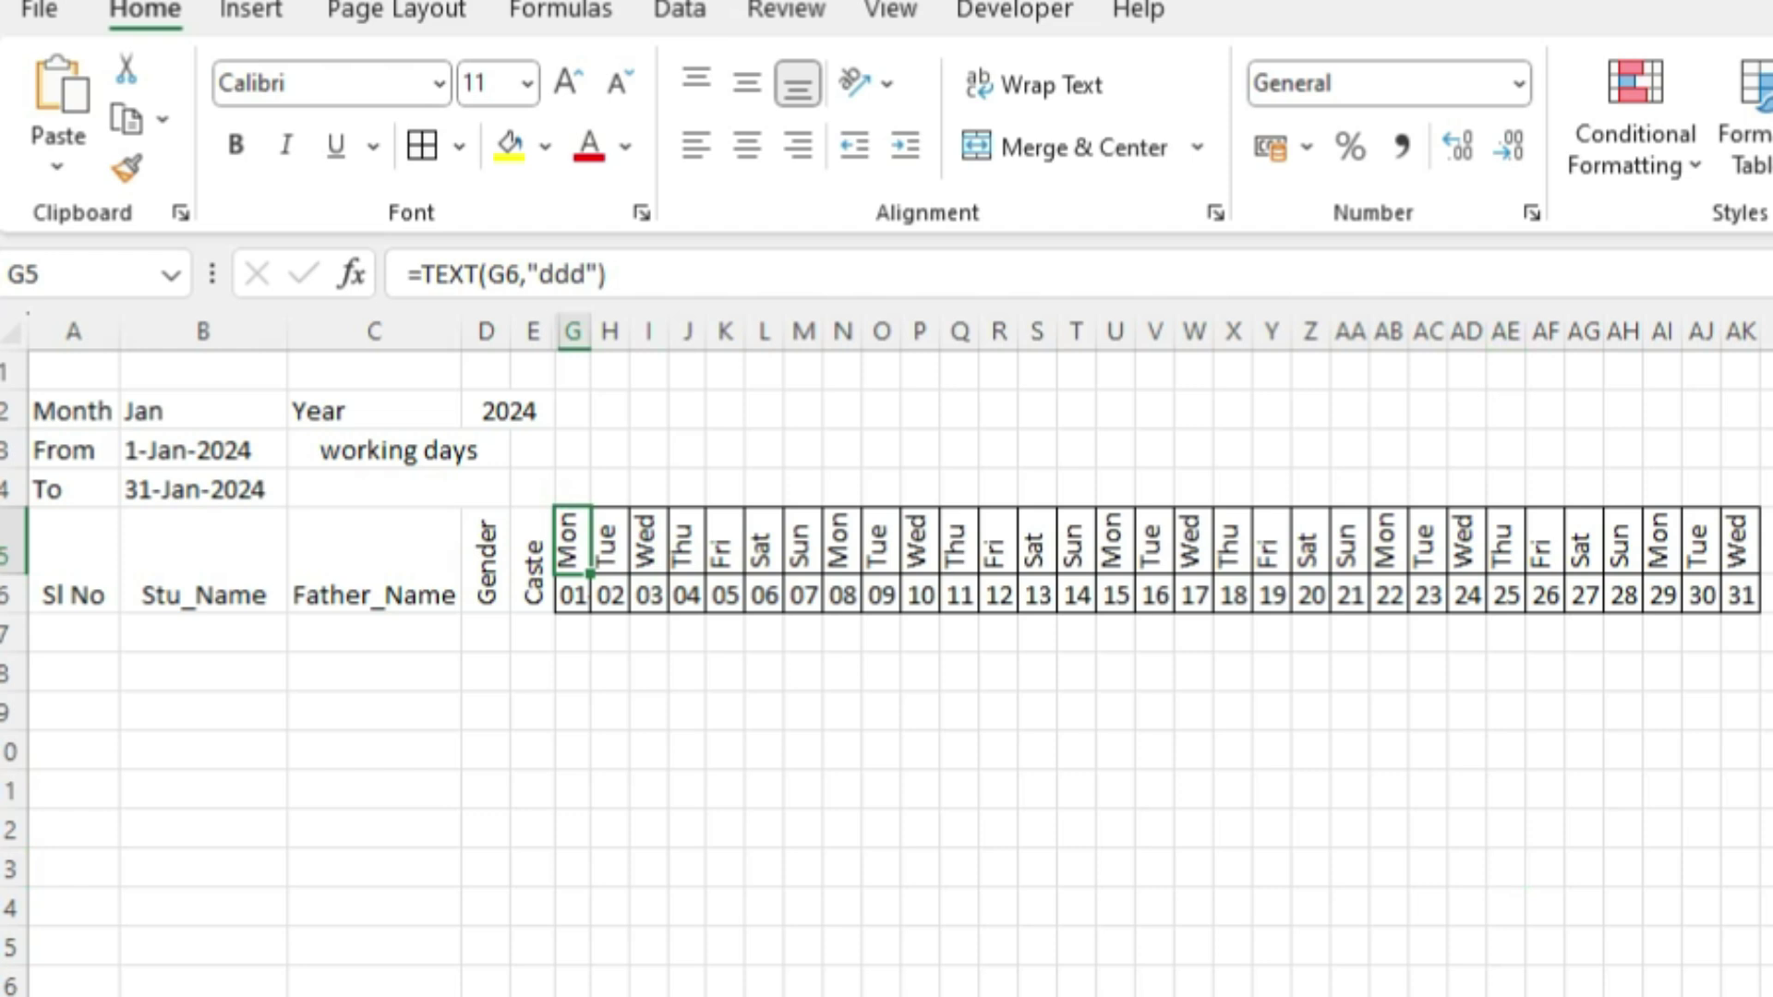
left_click_drag(804, 545, 803, 634)
left_click_drag(1076, 545, 1076, 633)
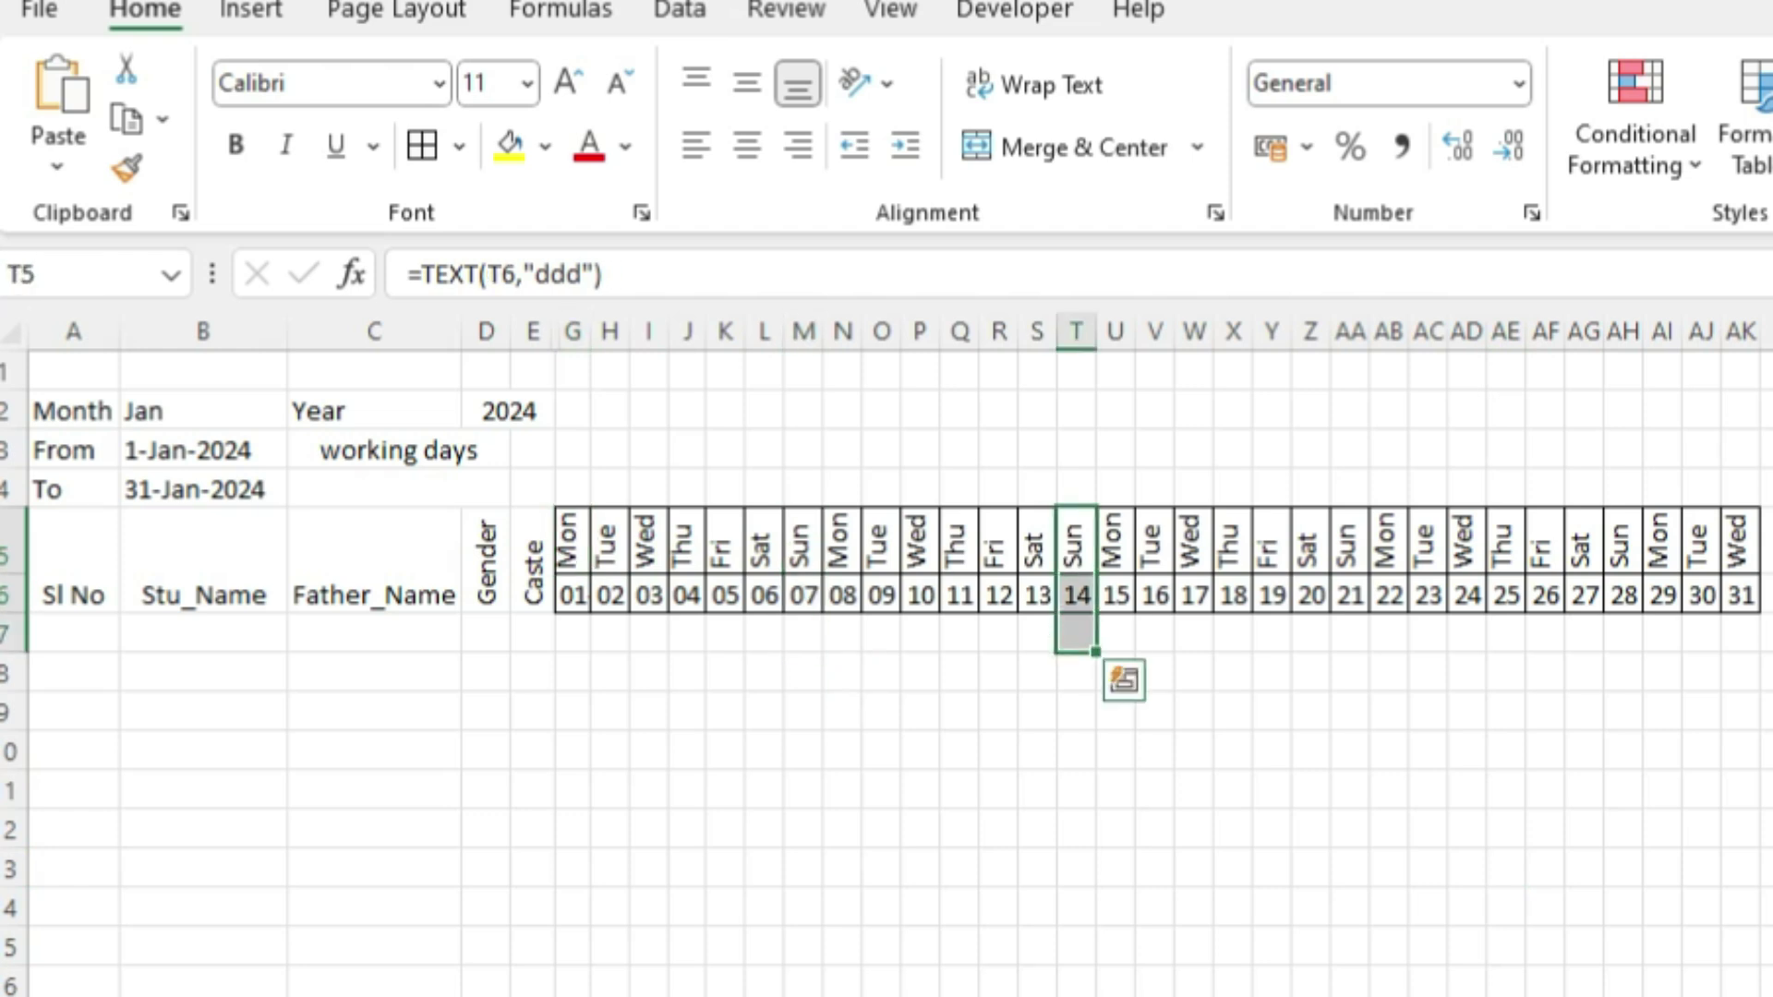
left_click(1388, 673)
left_click(1036, 789)
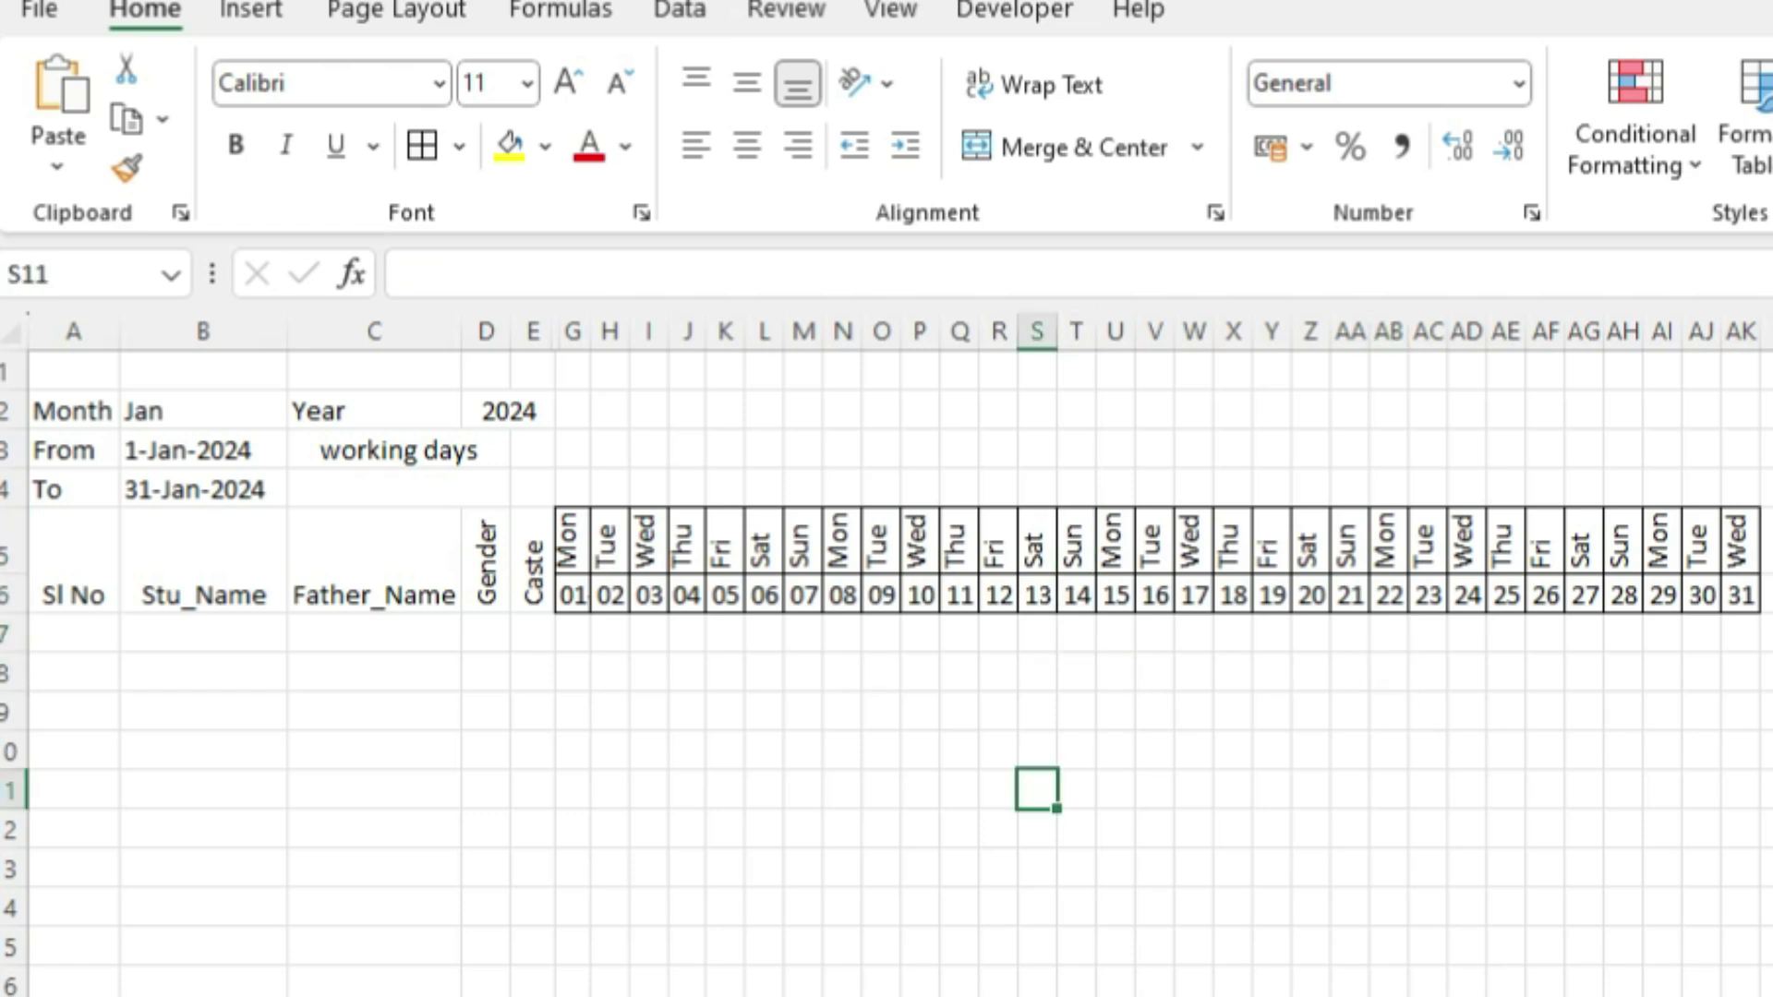
key("ctrl+End")
key("Right")
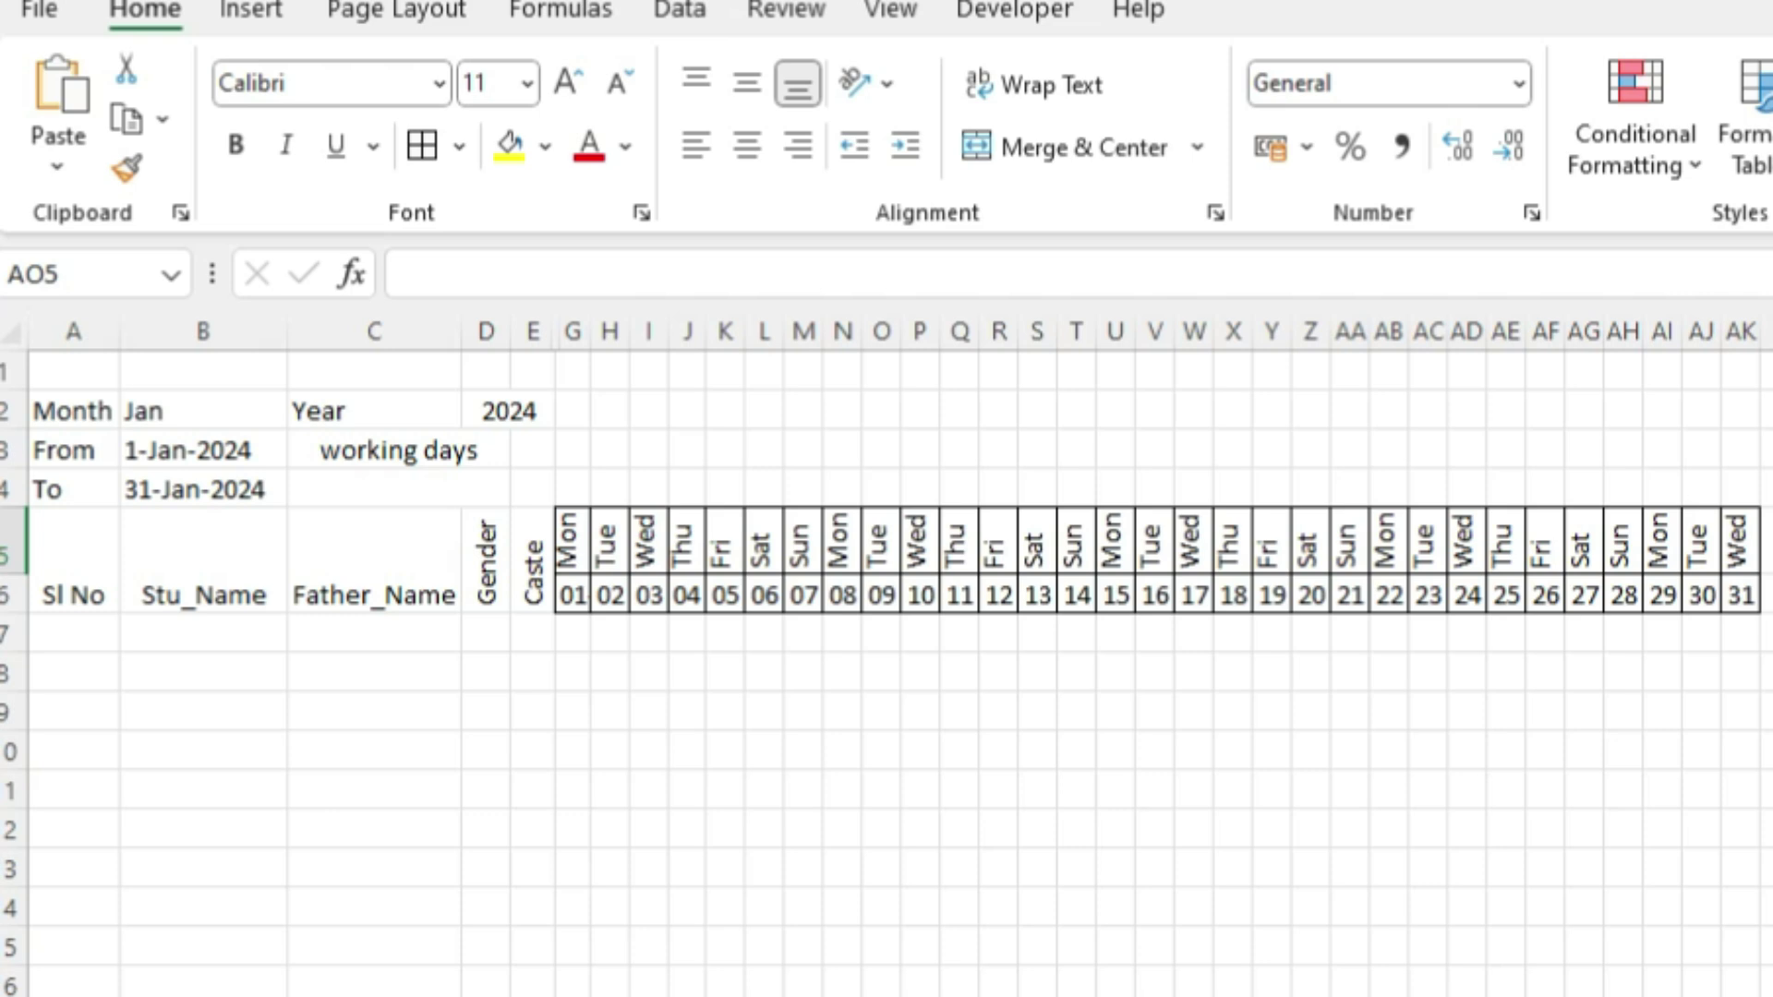
left_click(398, 489)
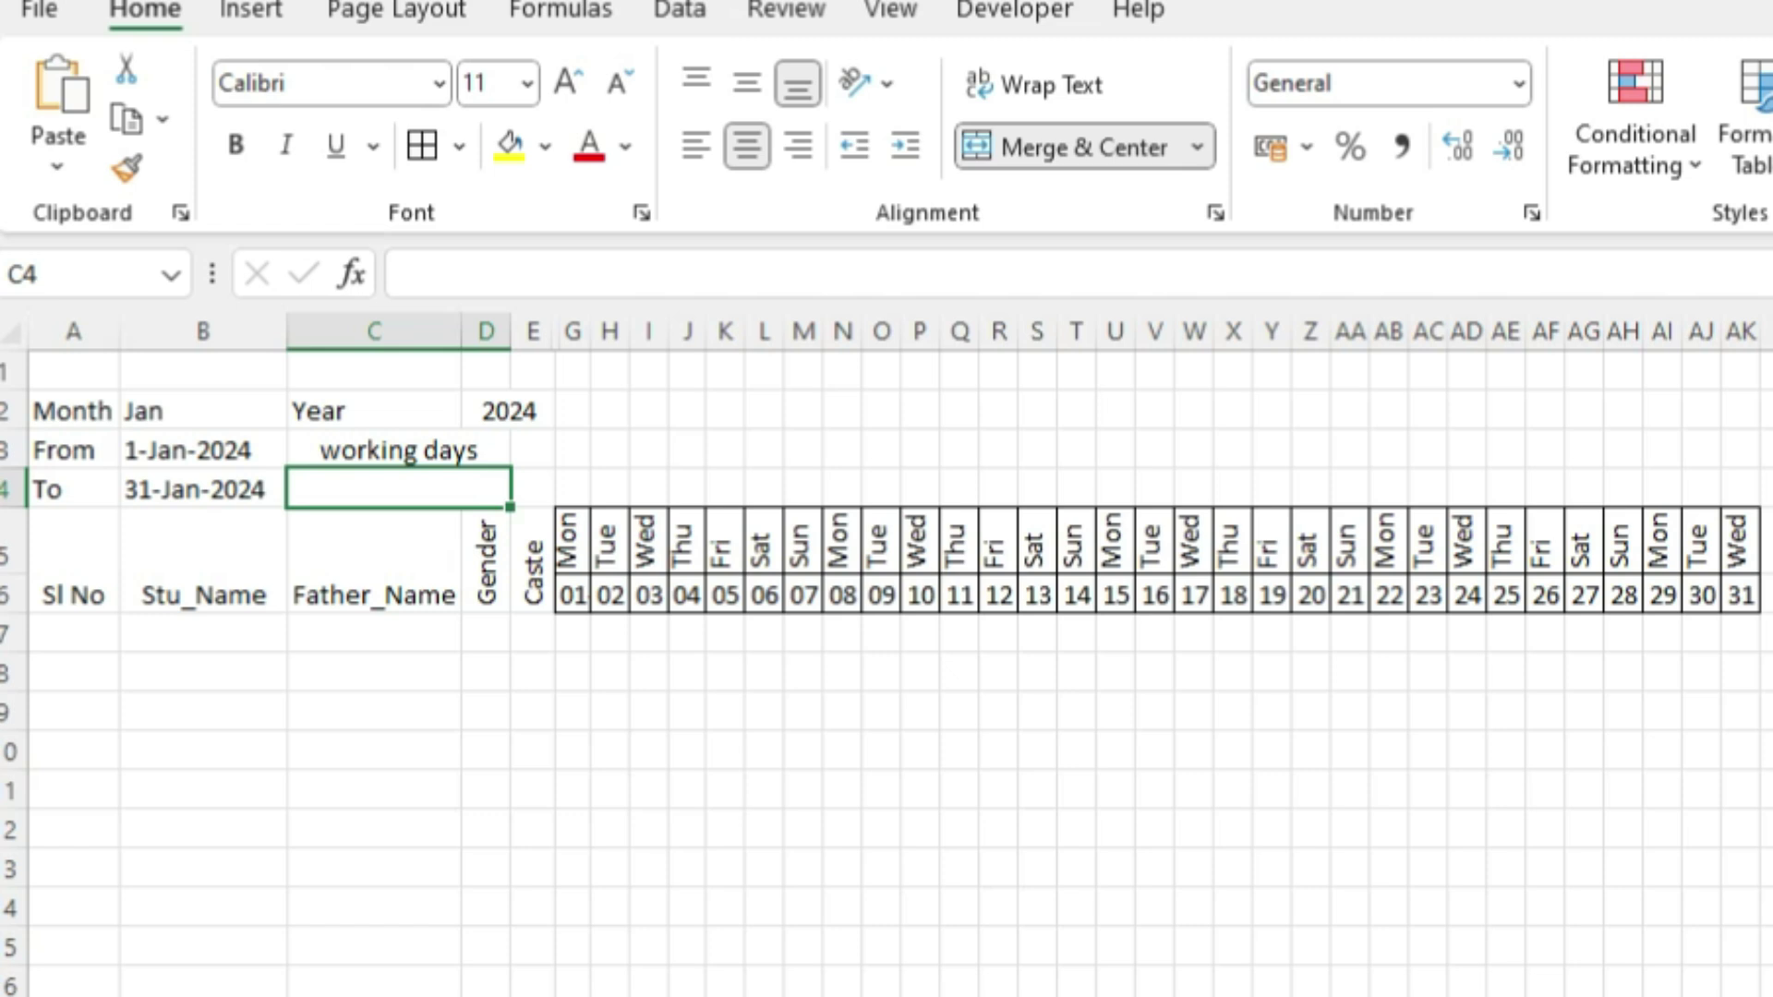
Step: Enter 'date' as a heading in cell AM5, right of the attendance grid
left_click(1772, 541)
key("Right")
key("Right")
key("Right")
key("Right")
key("Right")
key("Right")
key("Right")
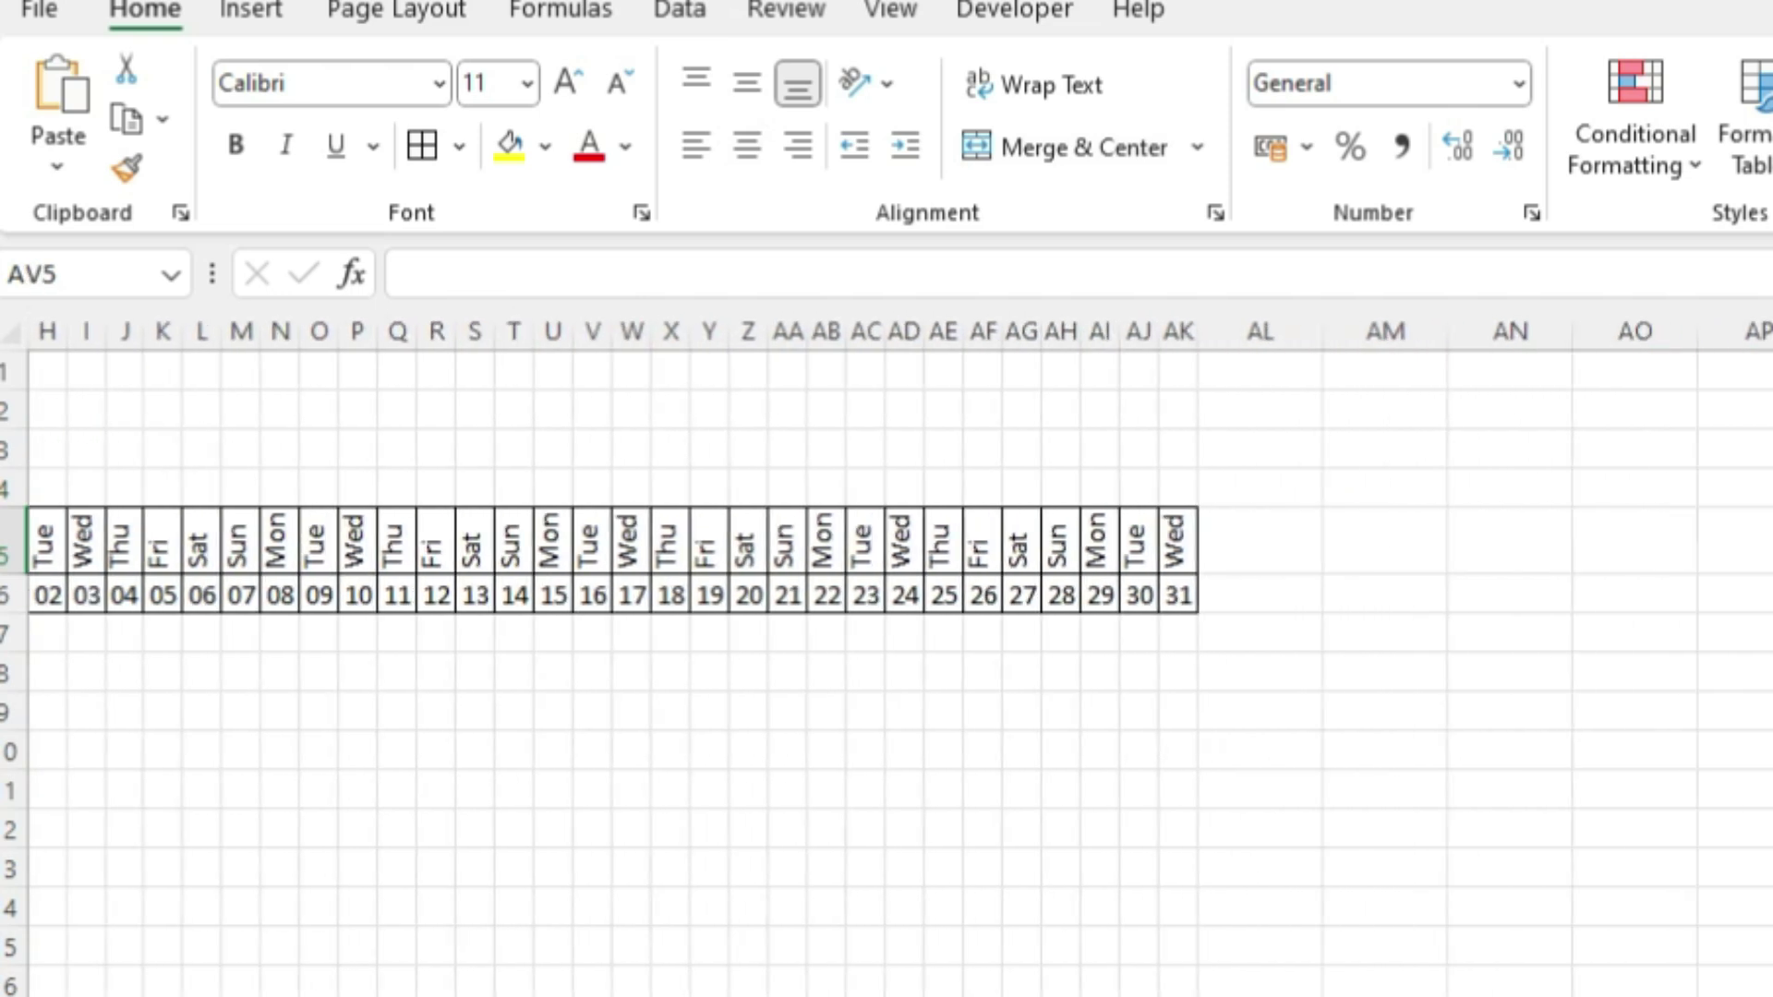
key("Right")
key("Left")
key("Left")
key("Left")
key("Right")
key("Right")
key("Right")
key("Right")
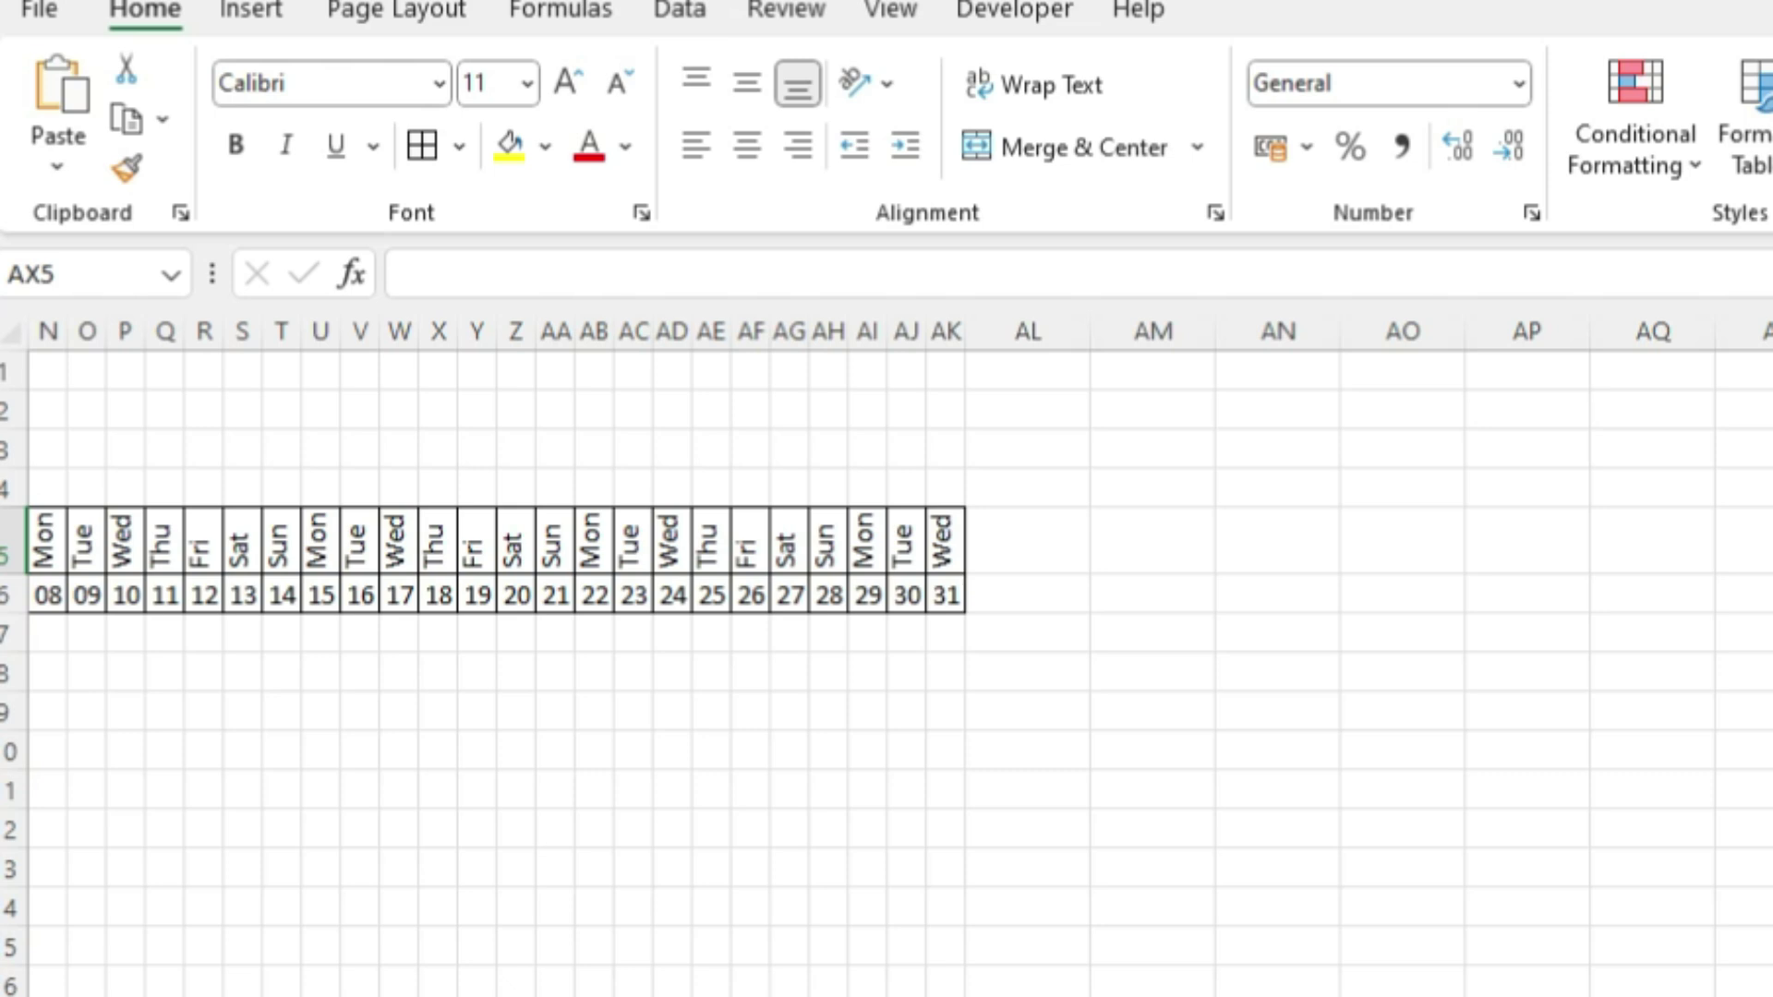
type("List")
key("BackSpace")
key("BackSpace")
key("BackSpace")
key("BackSpace")
type("date")
key("ctrl+Return")
key("Left")
key("Left")
key("Left")
key("Left")
key("Left")
key("Left")
key("Left")
key("Left")
key("Left")
key("Left")
key("Left")
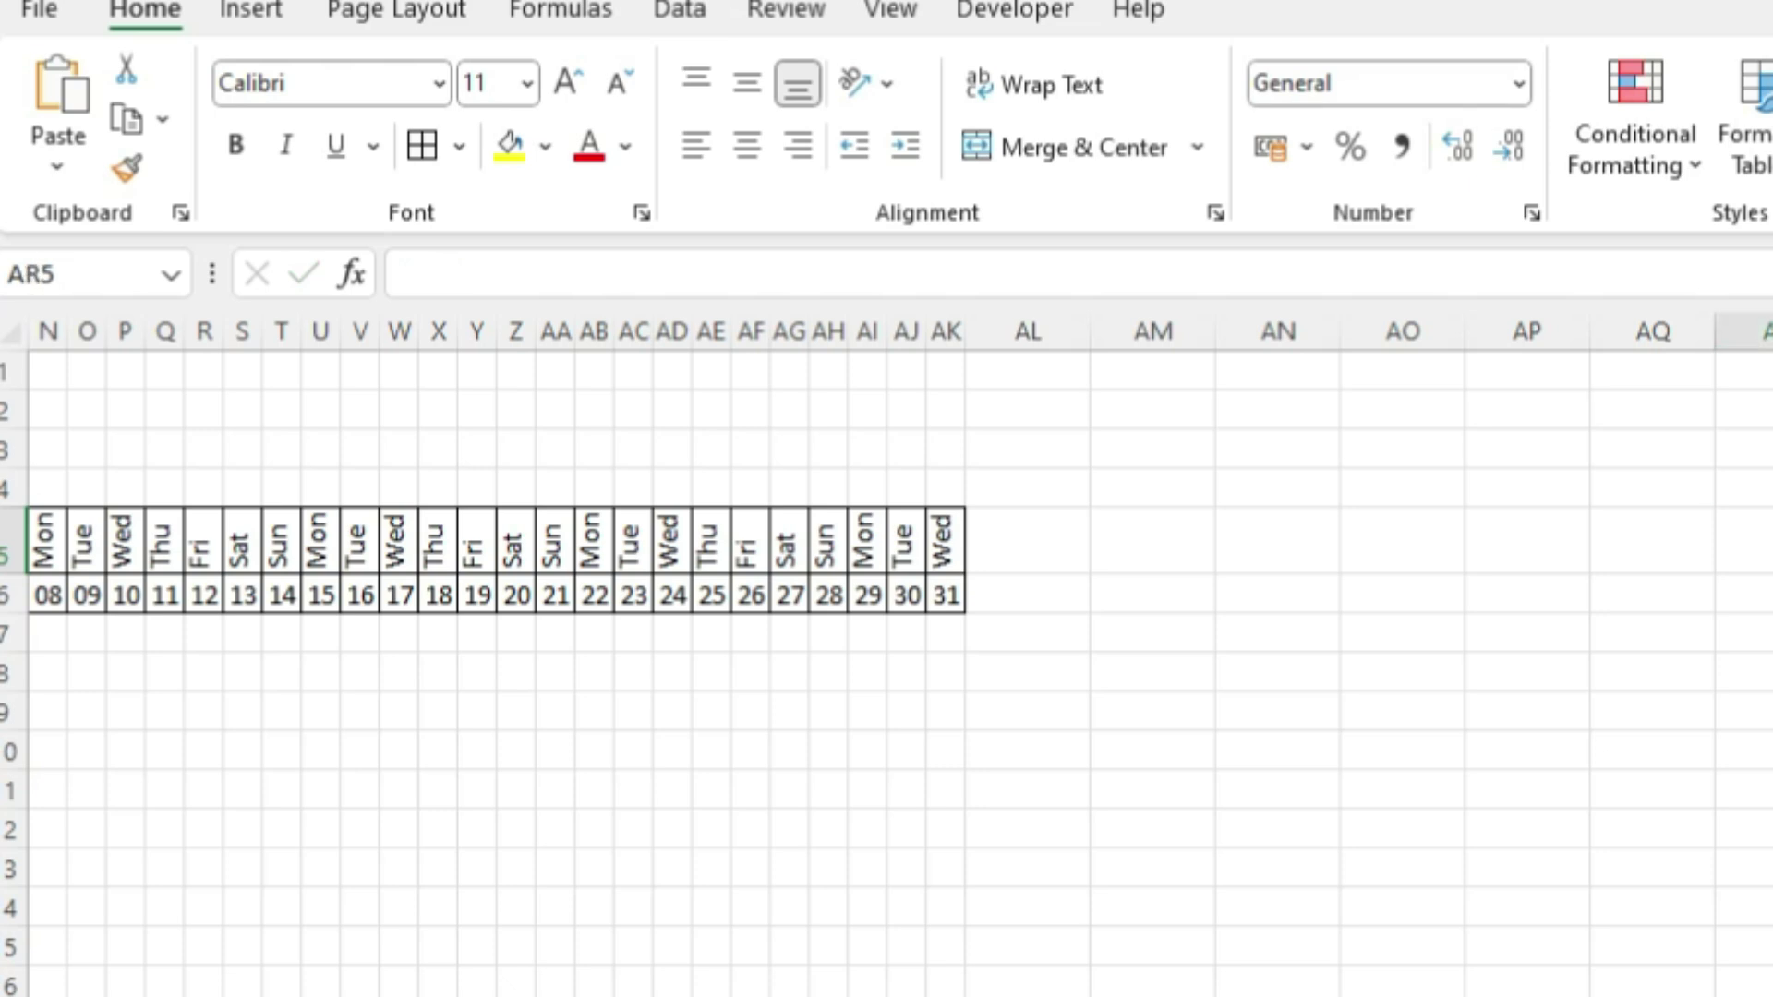
Step: Move the date heading to AO5 and add a 'Holiday' heading in AP5
type("date")
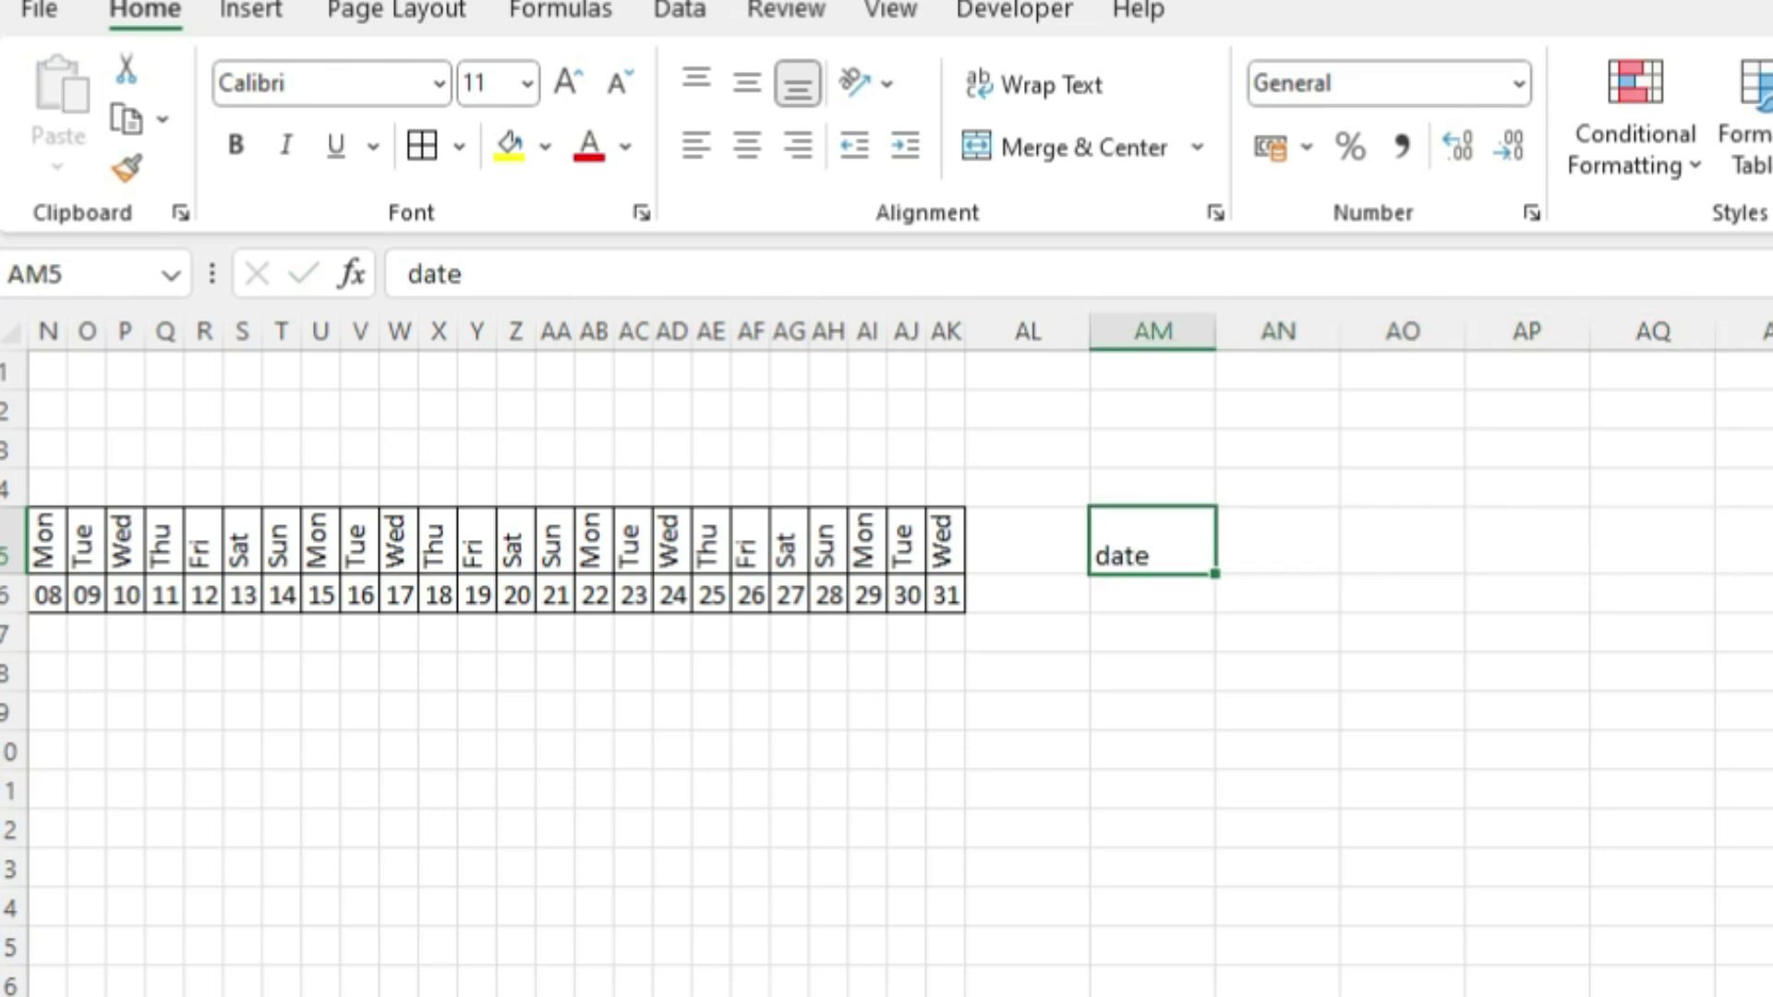
scroll(887, 646, "left", 5)
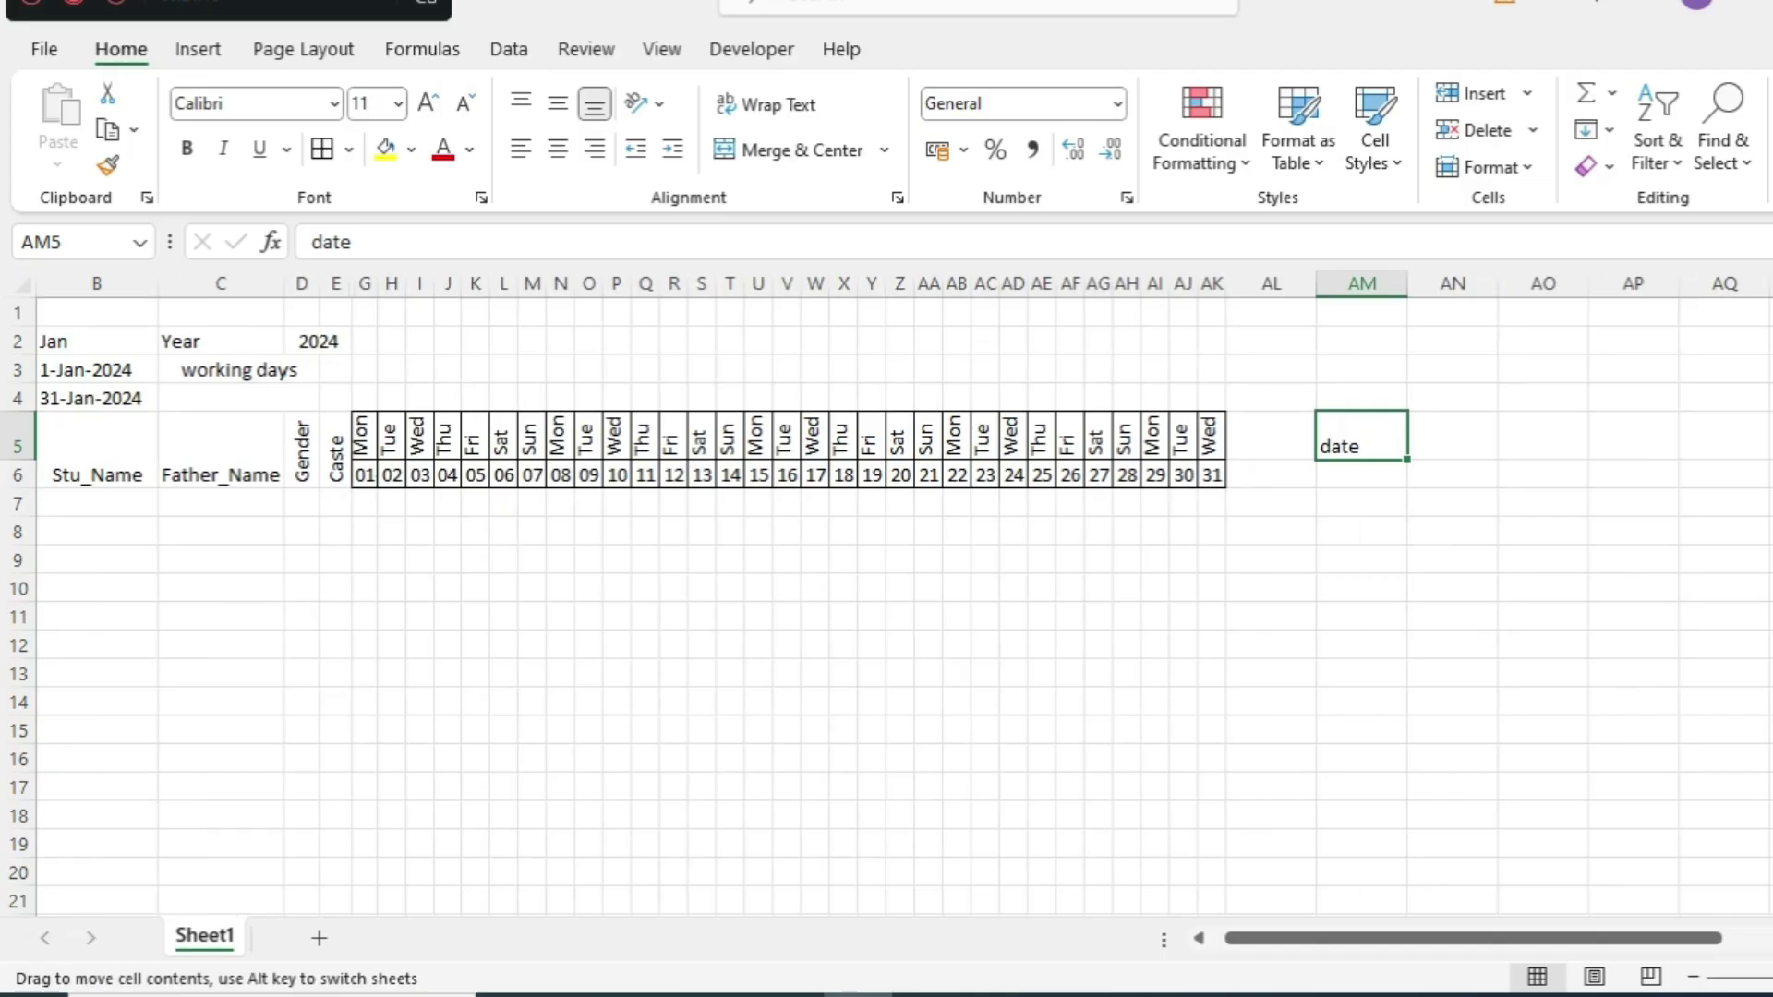
left_click_drag(1406, 434, 1588, 439)
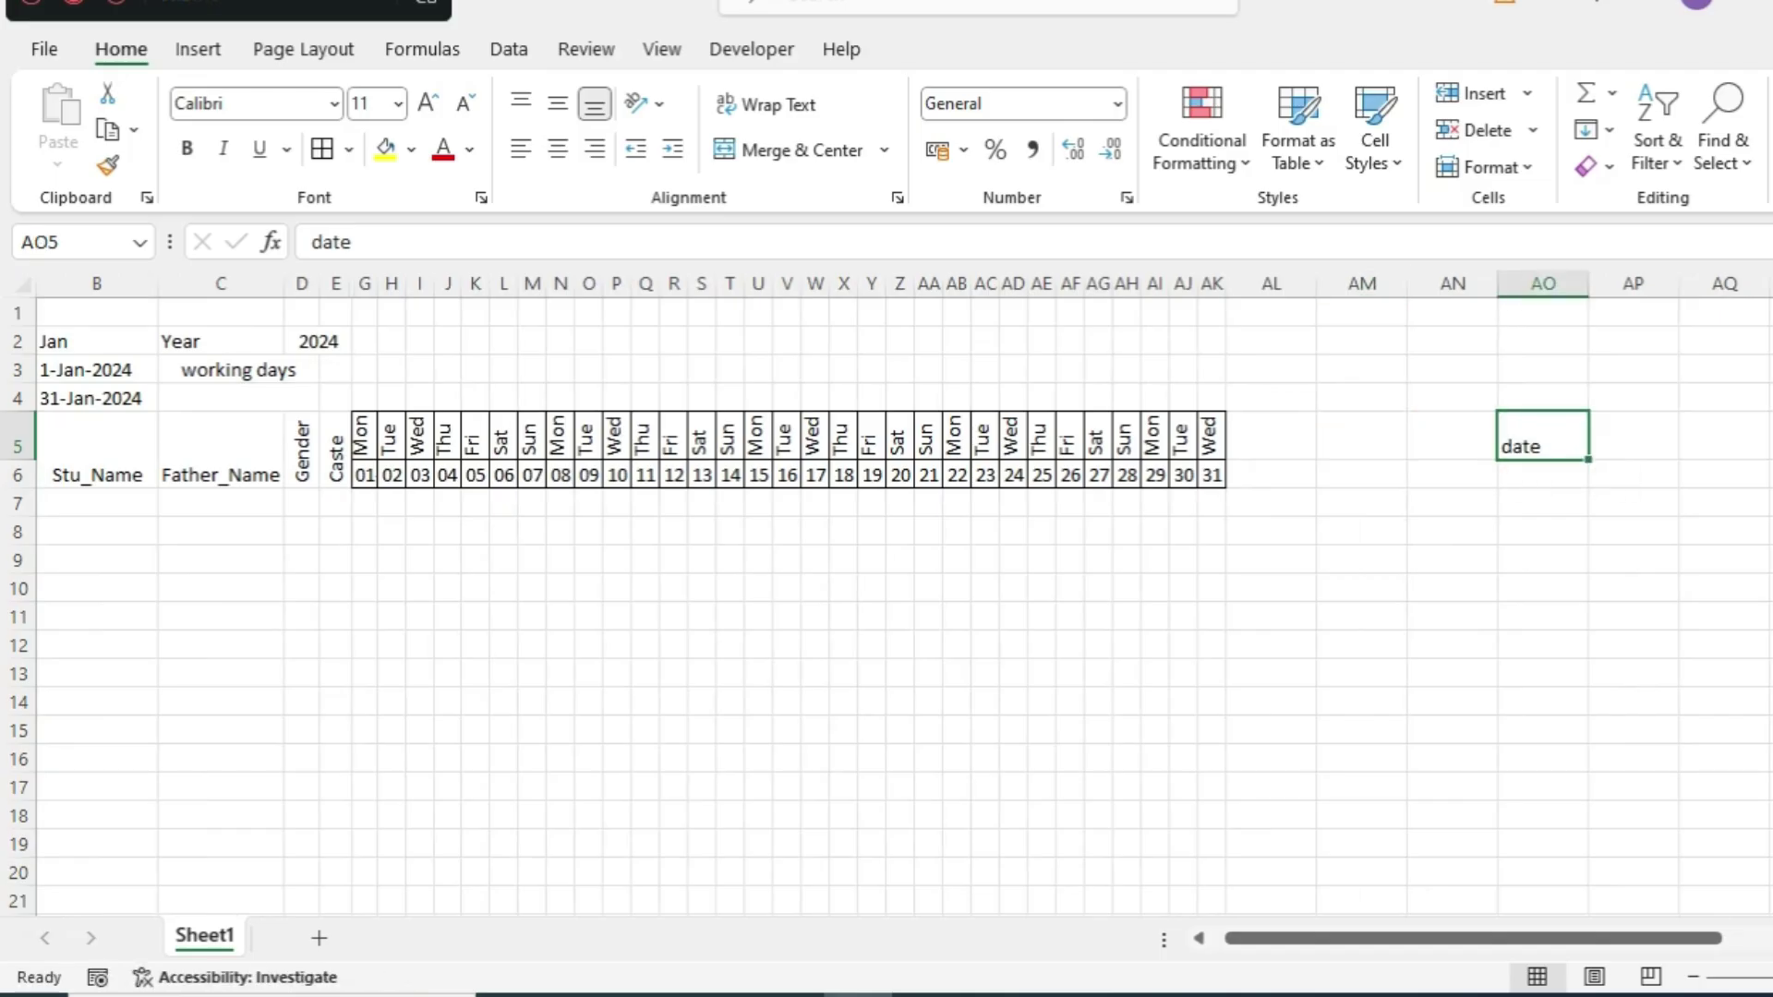
left_click(1632, 435)
type("Holiday")
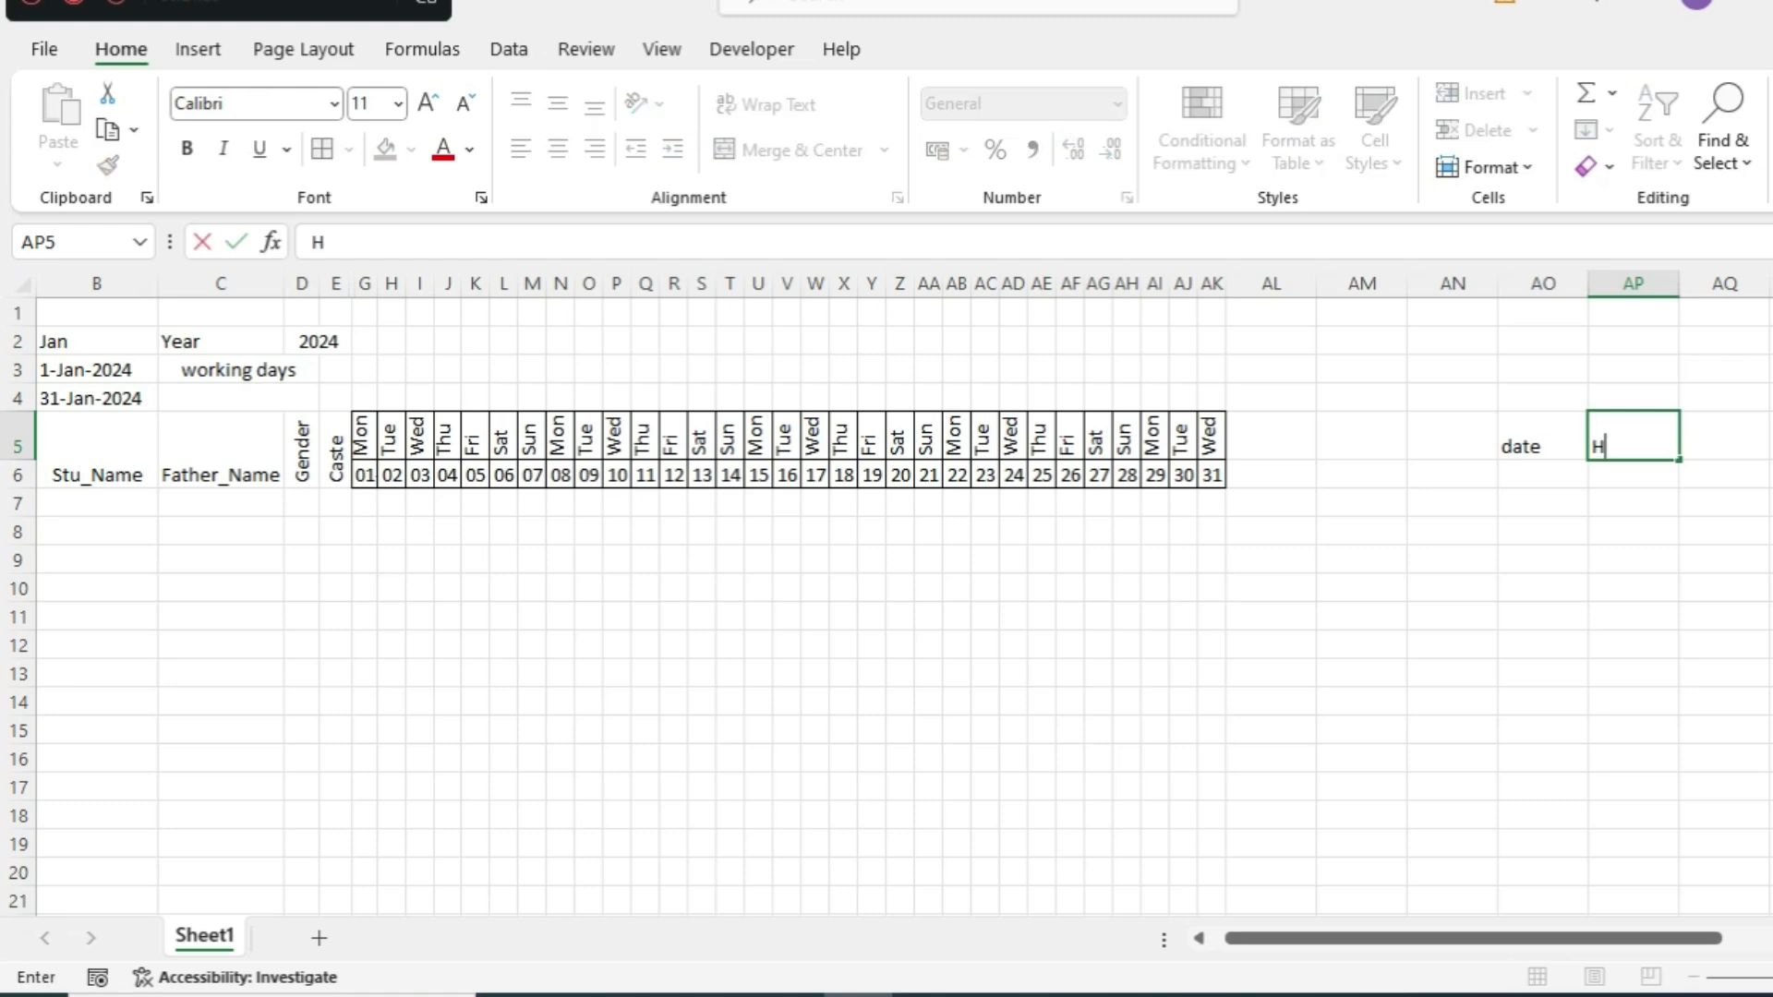
key("Return")
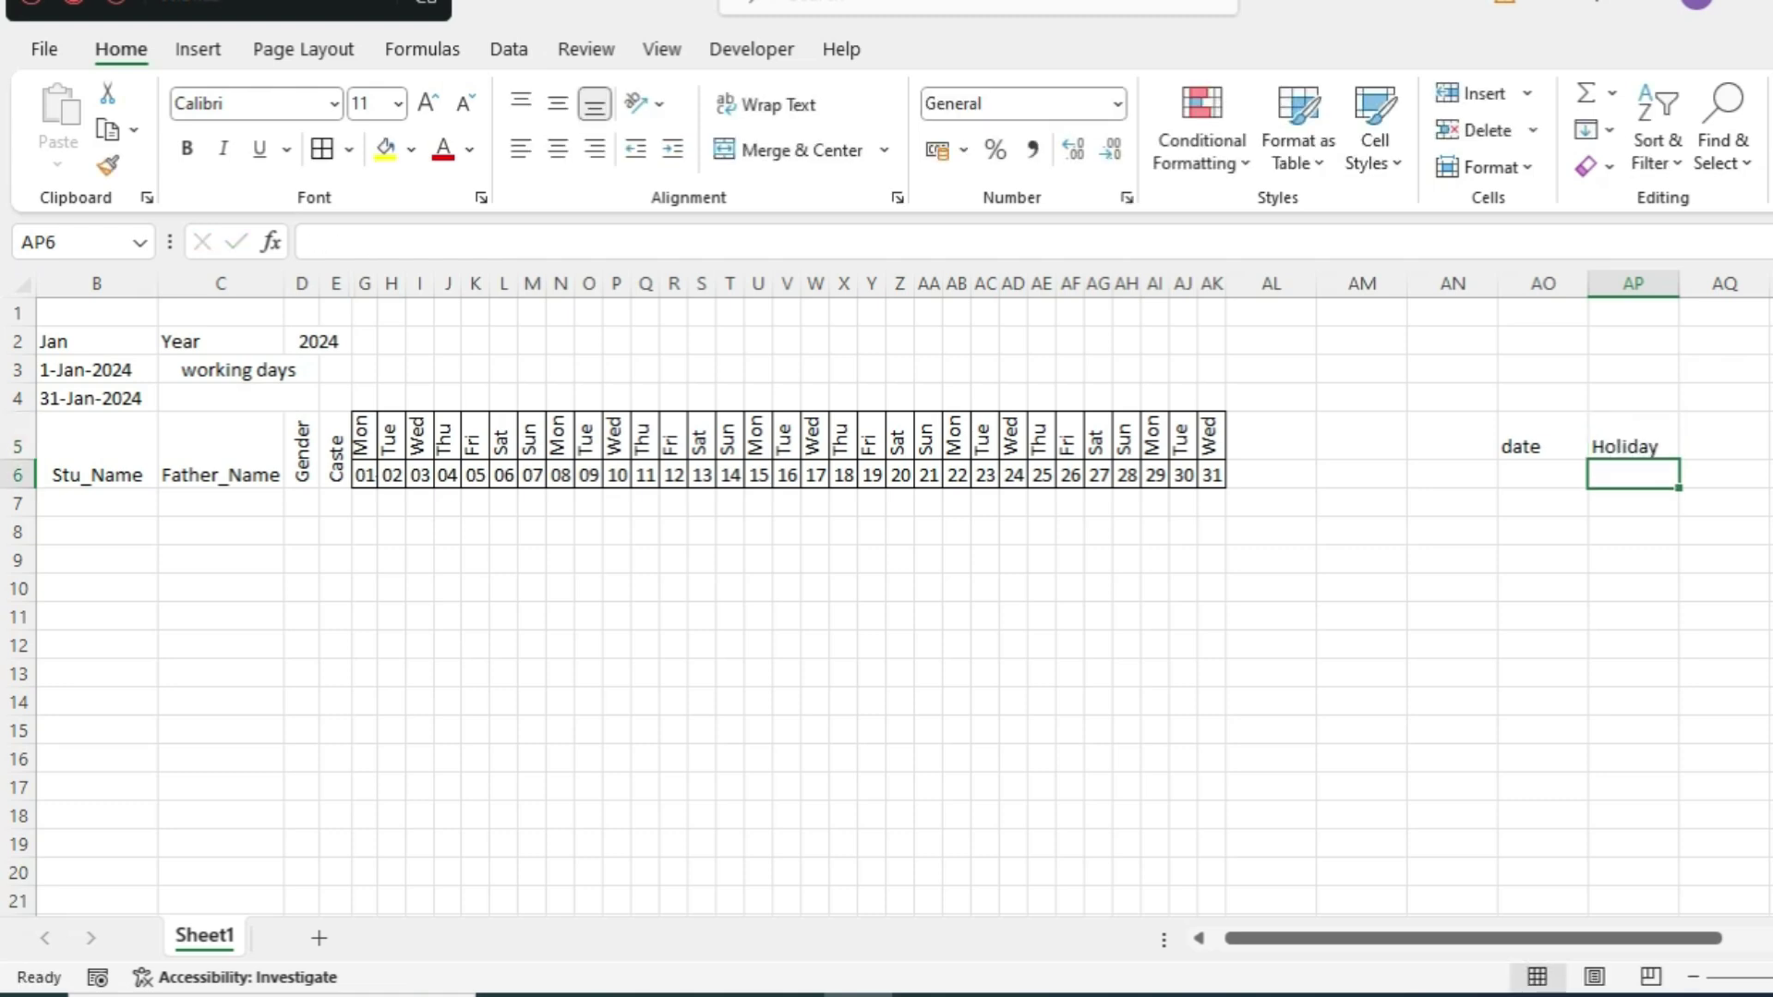
Step: Enter the first holiday, 01-01-2024 New year, in AO6:AP6
left_click(1542, 474)
type("01-01-2024")
key("Return")
left_click(1548, 475)
left_click(1646, 474)
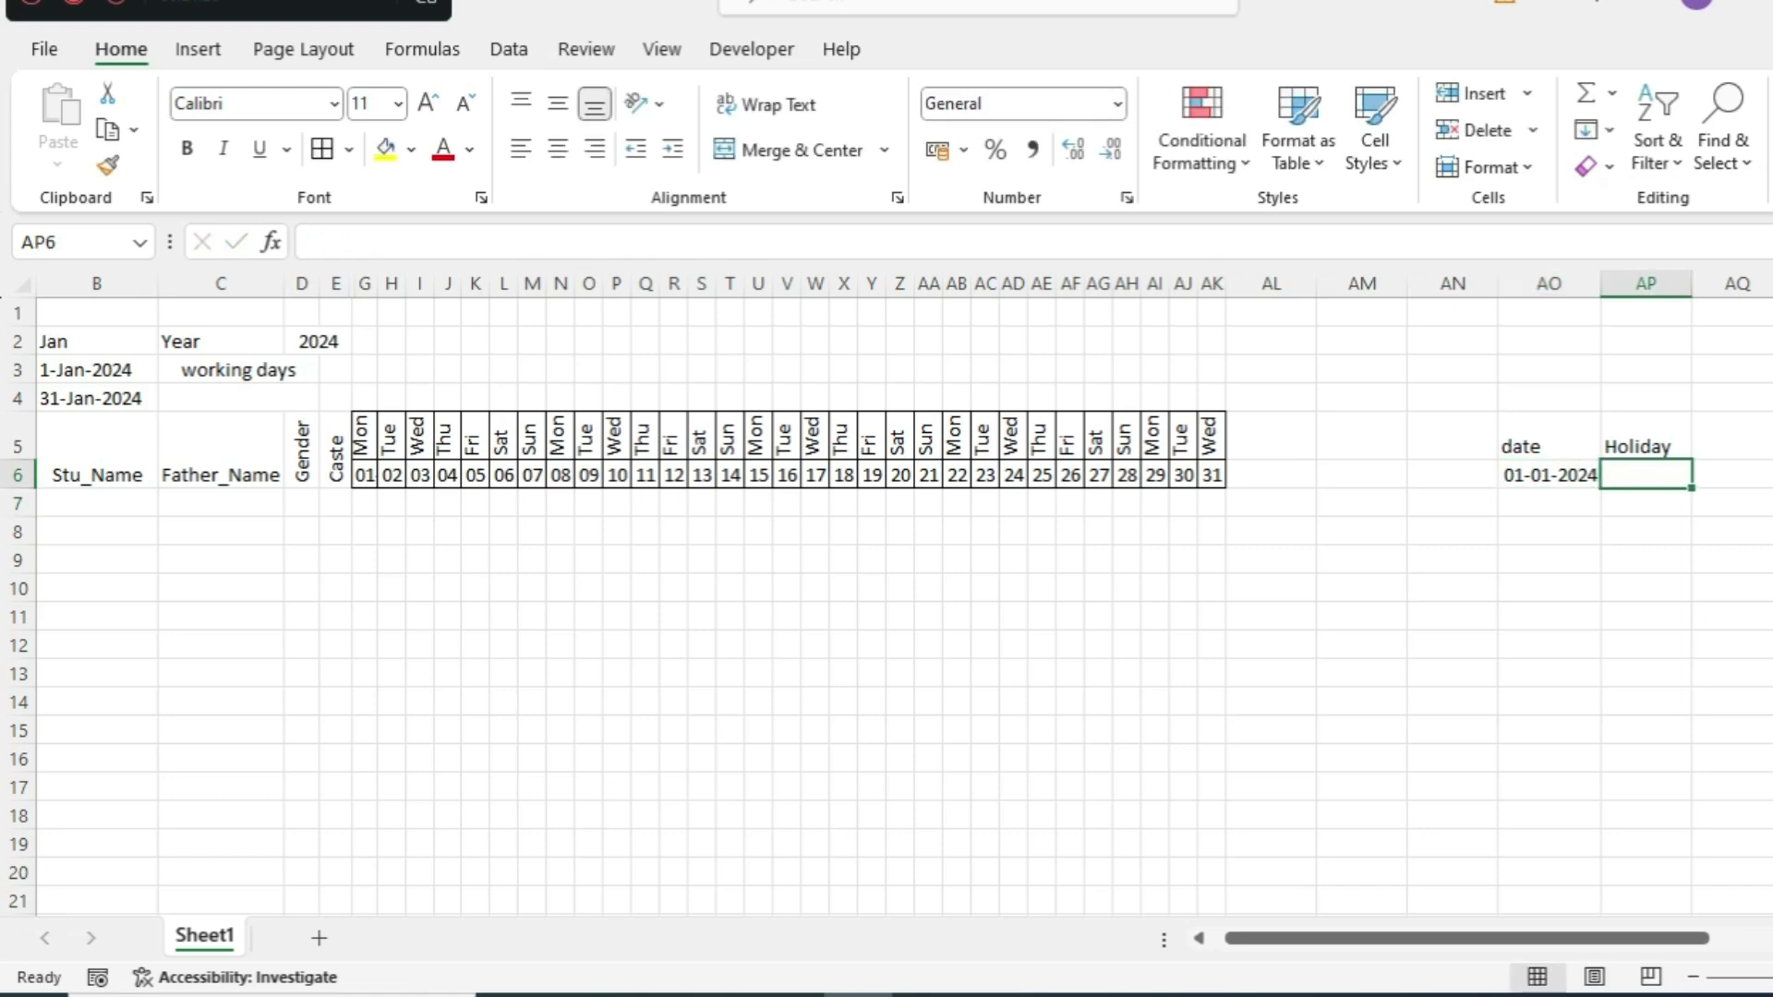
type("New year")
key("Return")
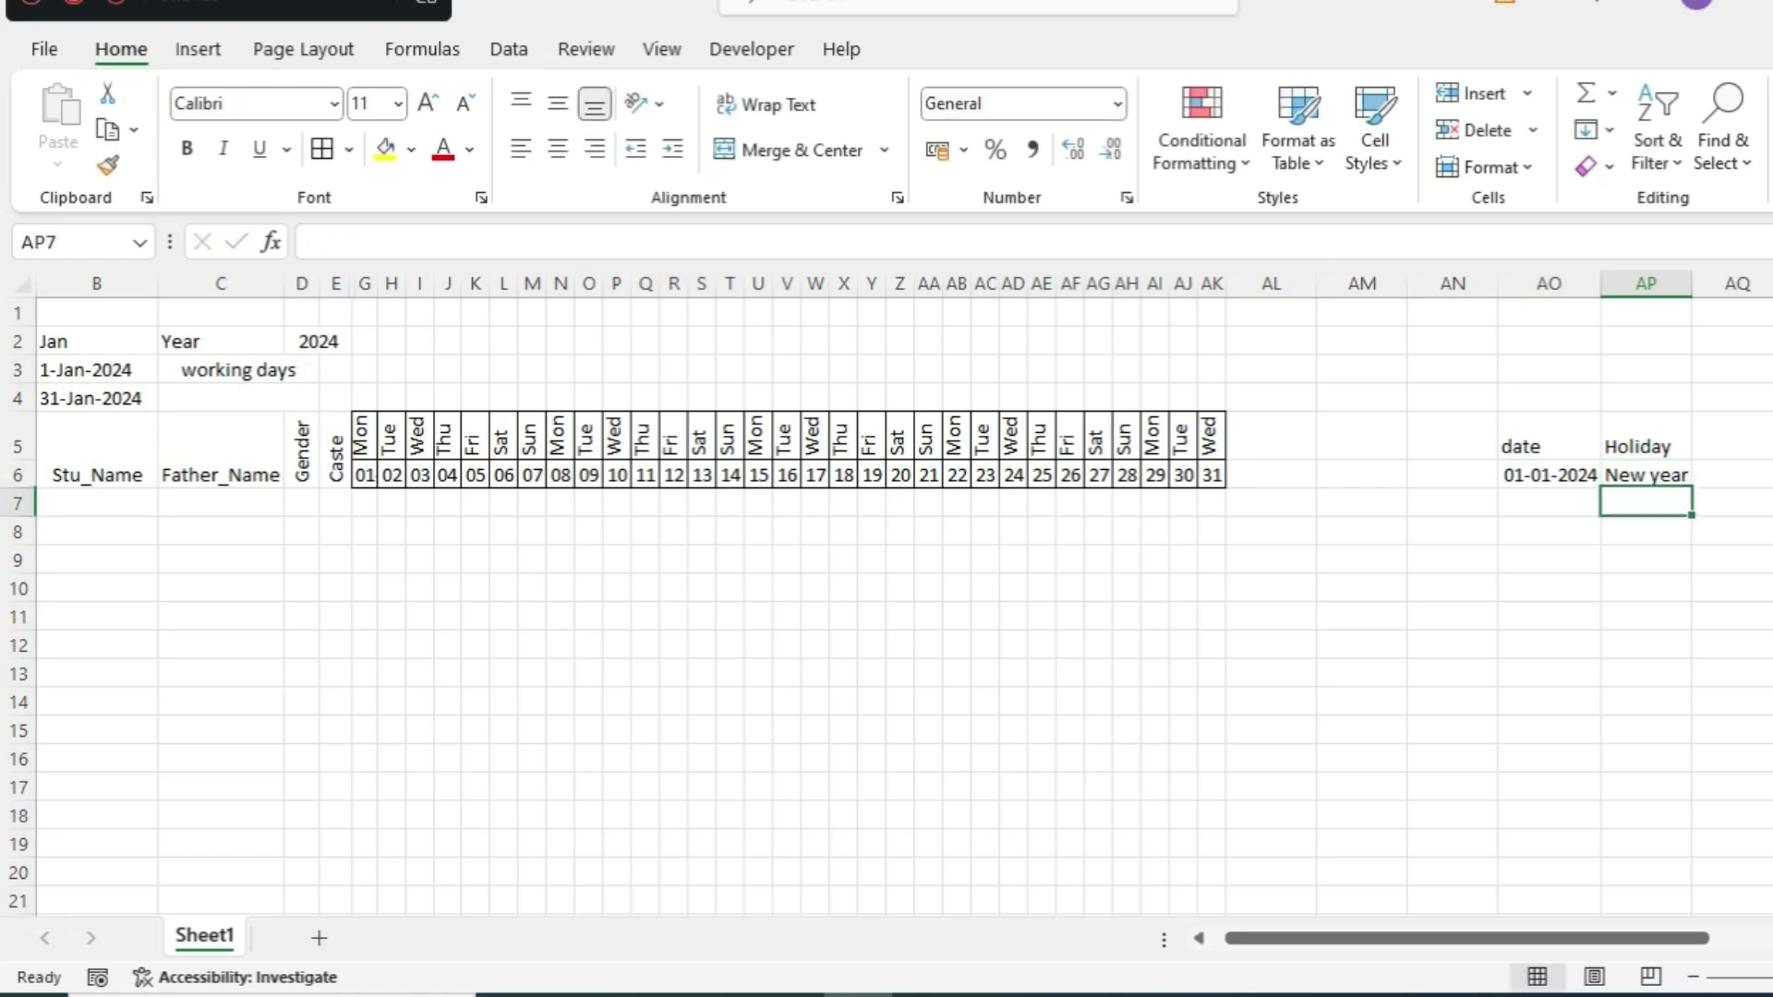
Step: Add the second holiday, 26-01-2024 Republic day, in AO7:AP7
left_click(1548, 504)
type("26-01-2024")
key("Tab")
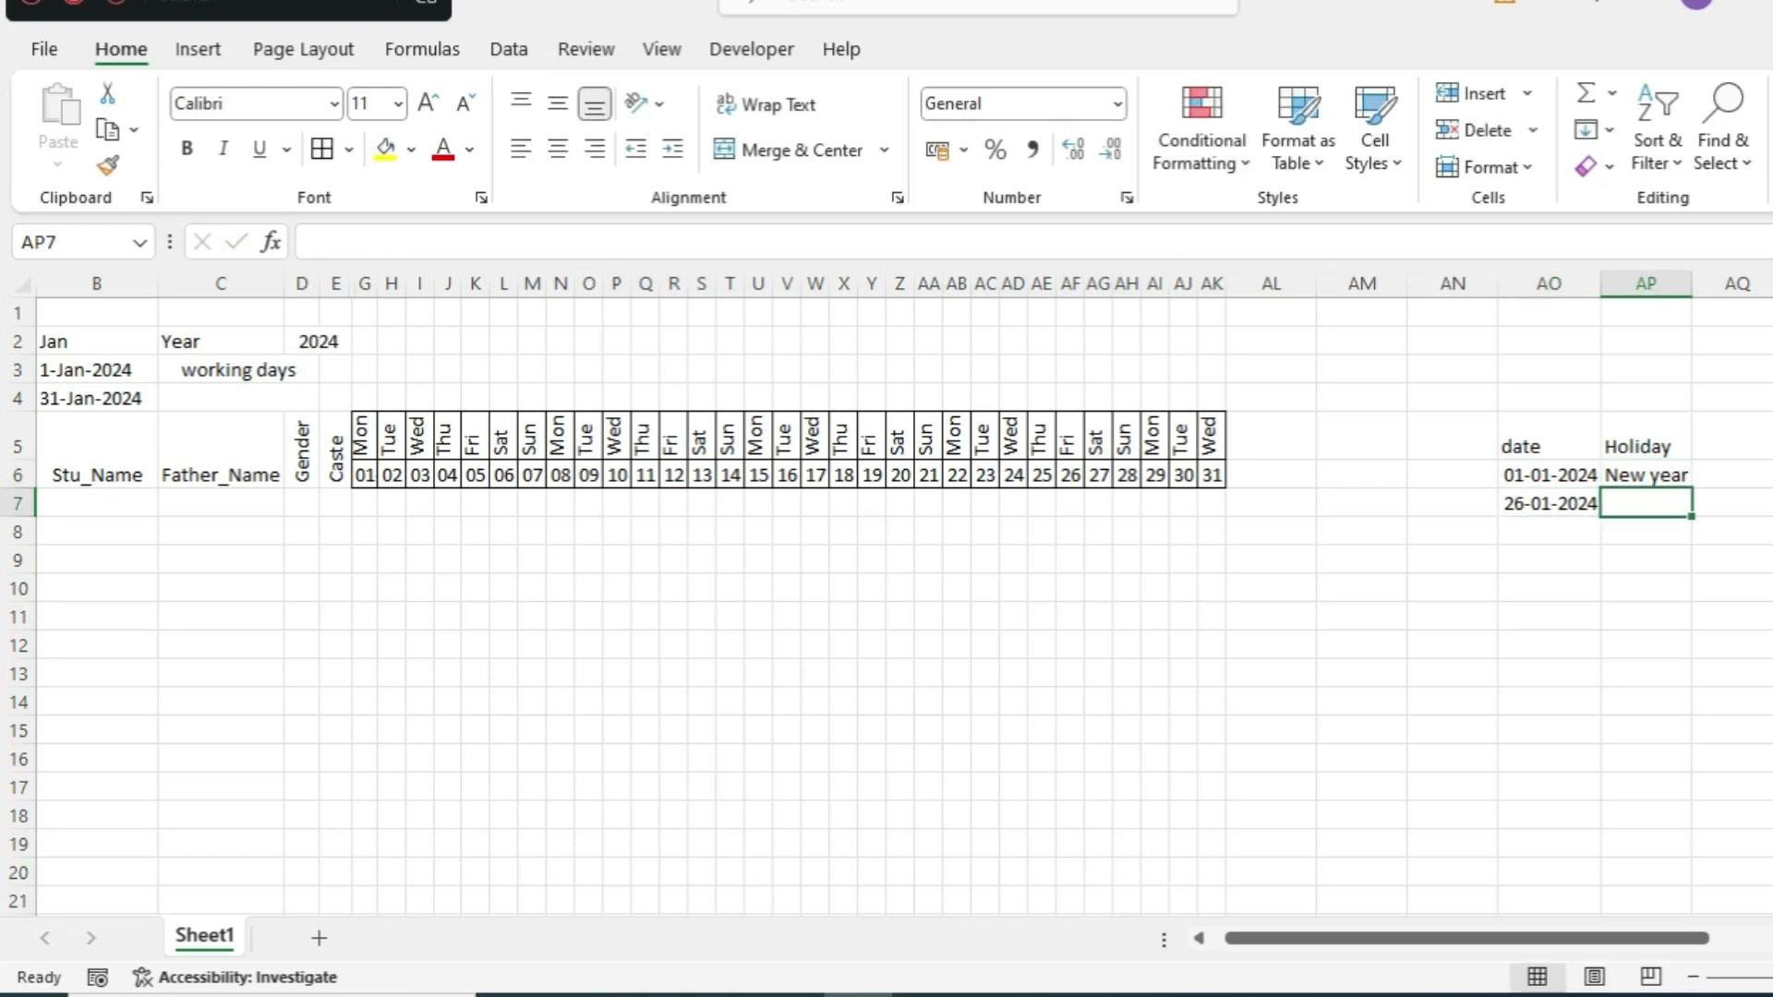
type("Repubn")
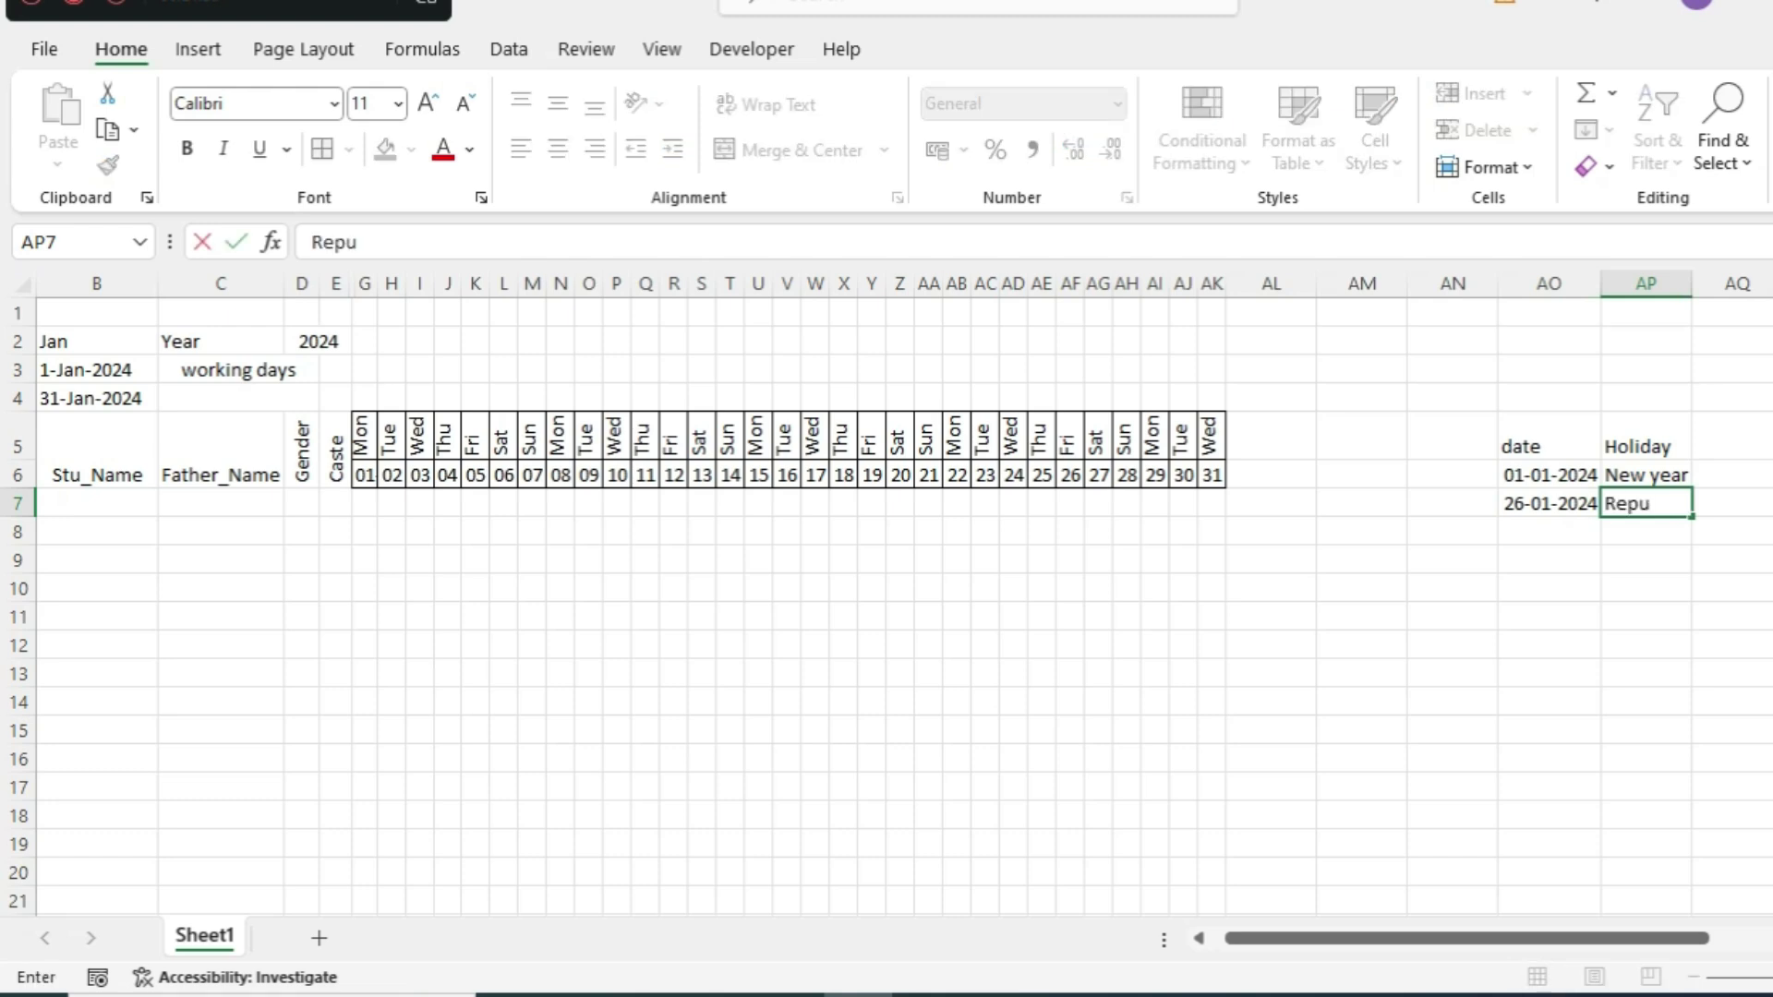
key("BackSpace")
type("lic")
key("Return")
key("Right")
key("Up")
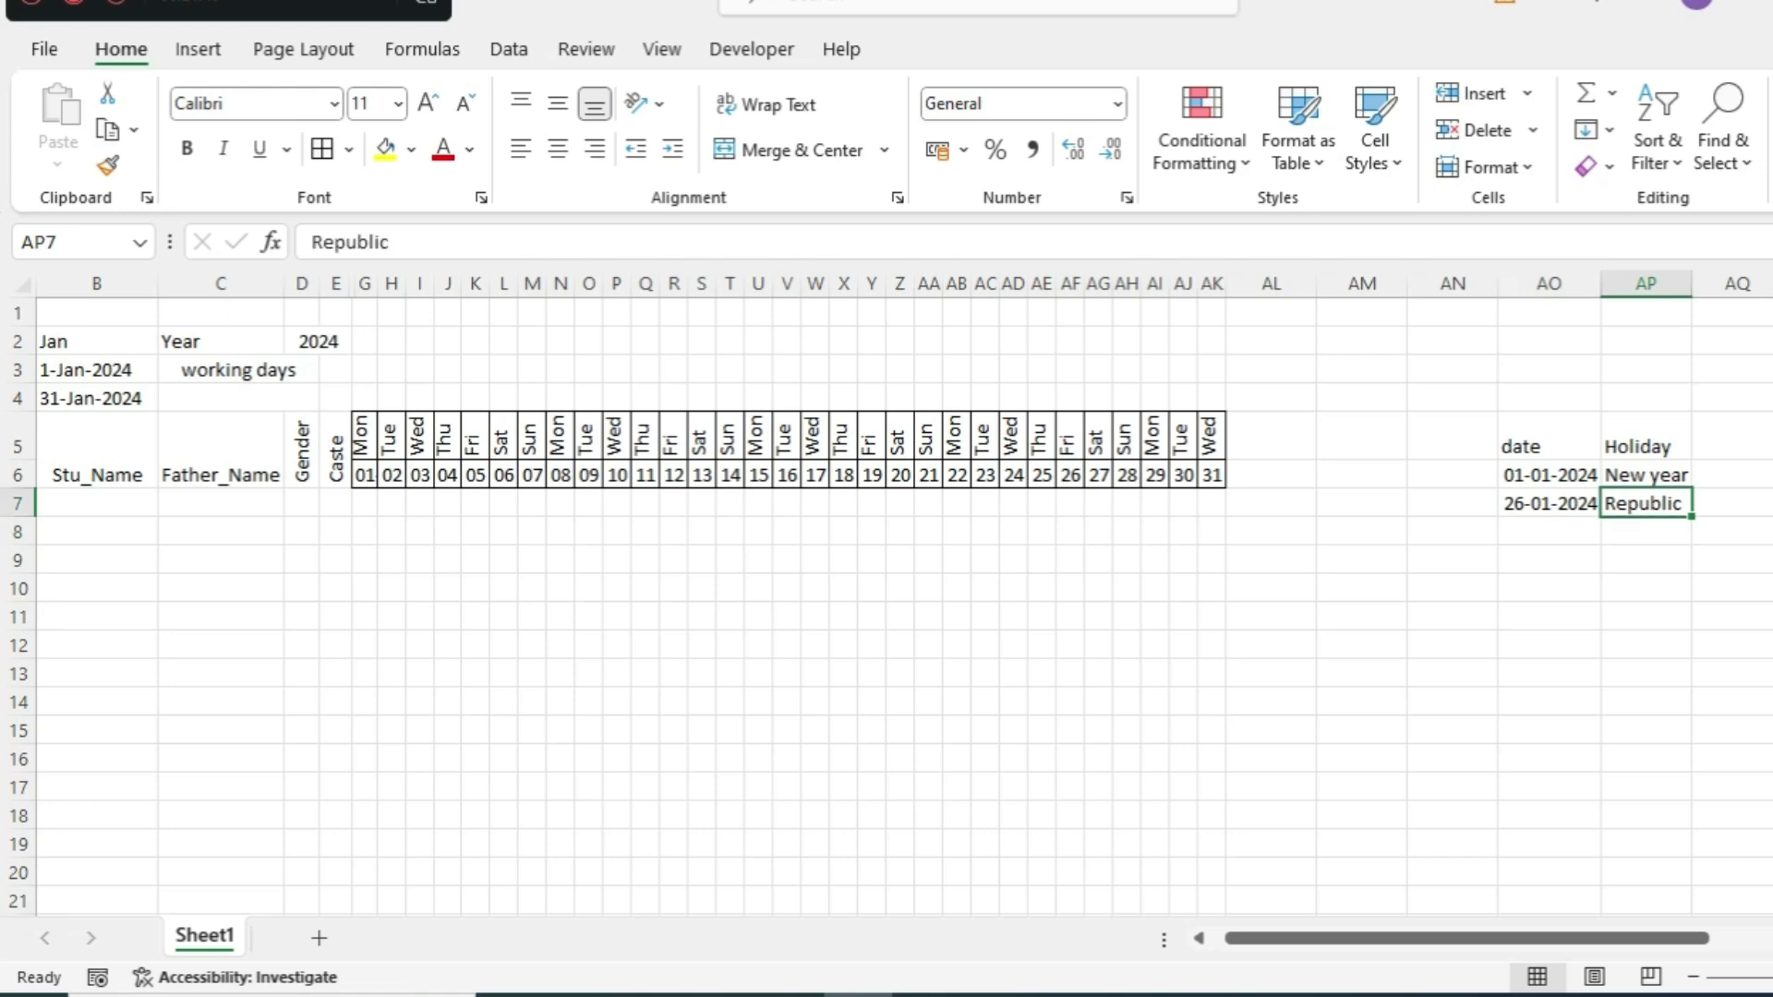
key("F2")
type("day")
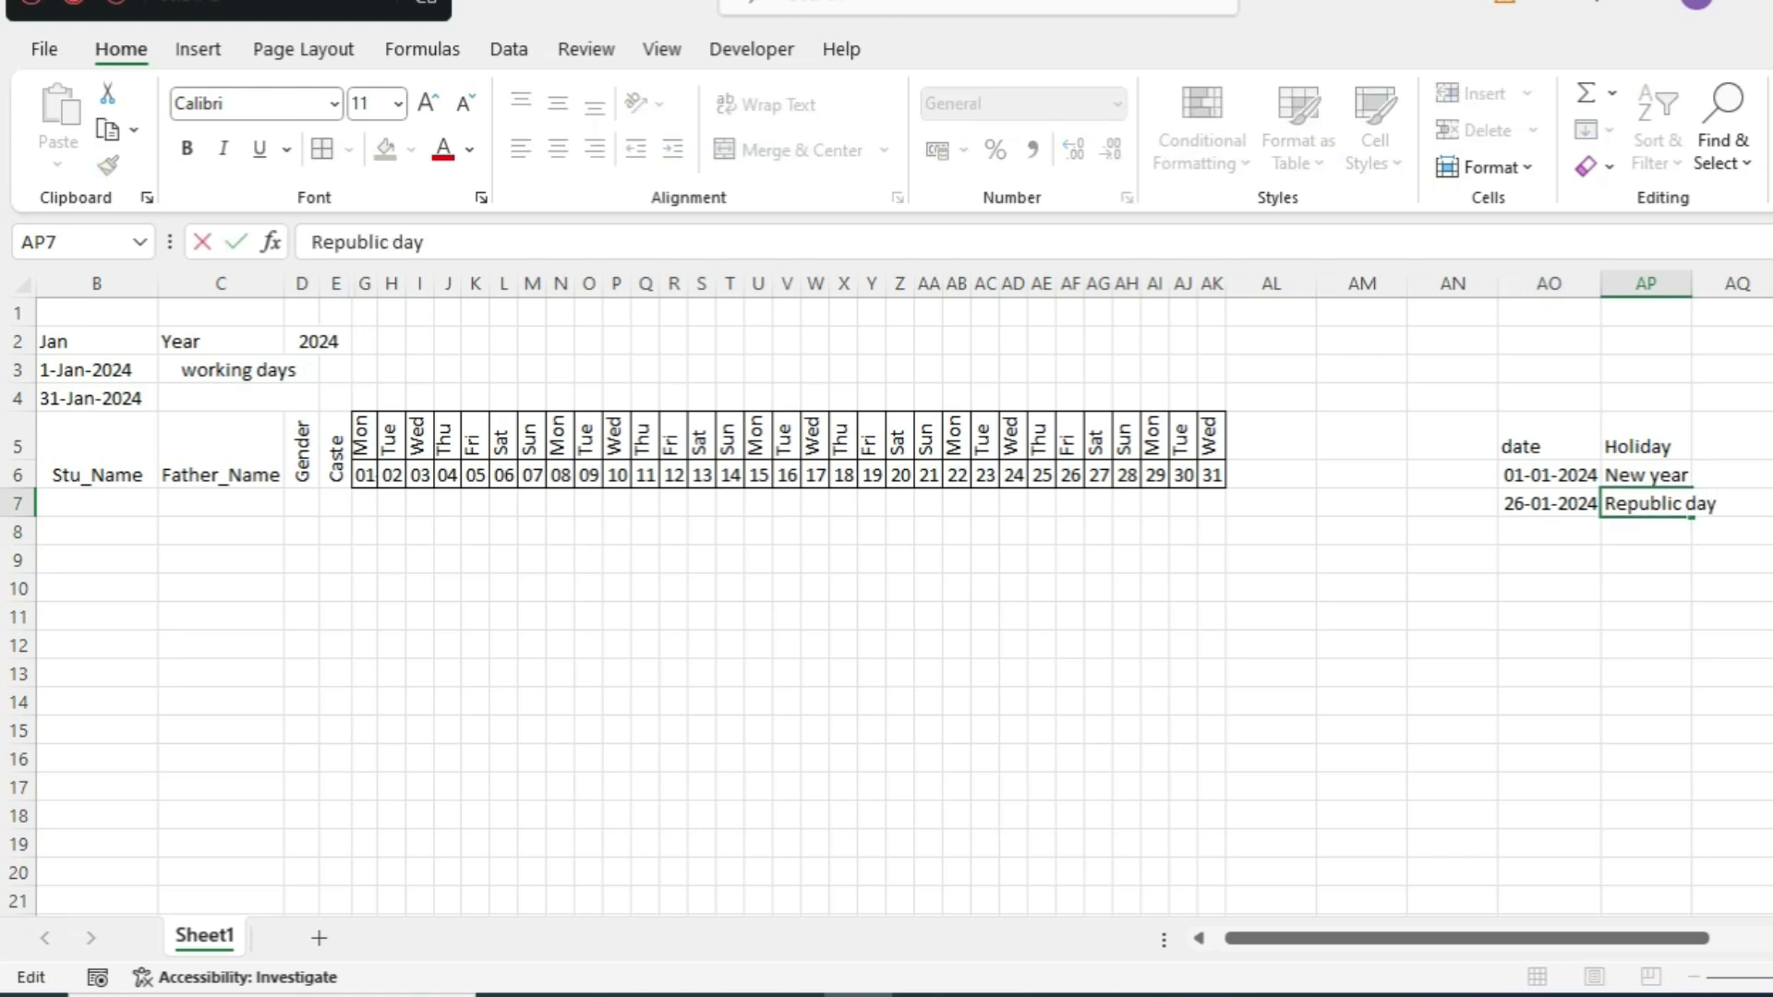
key("Return")
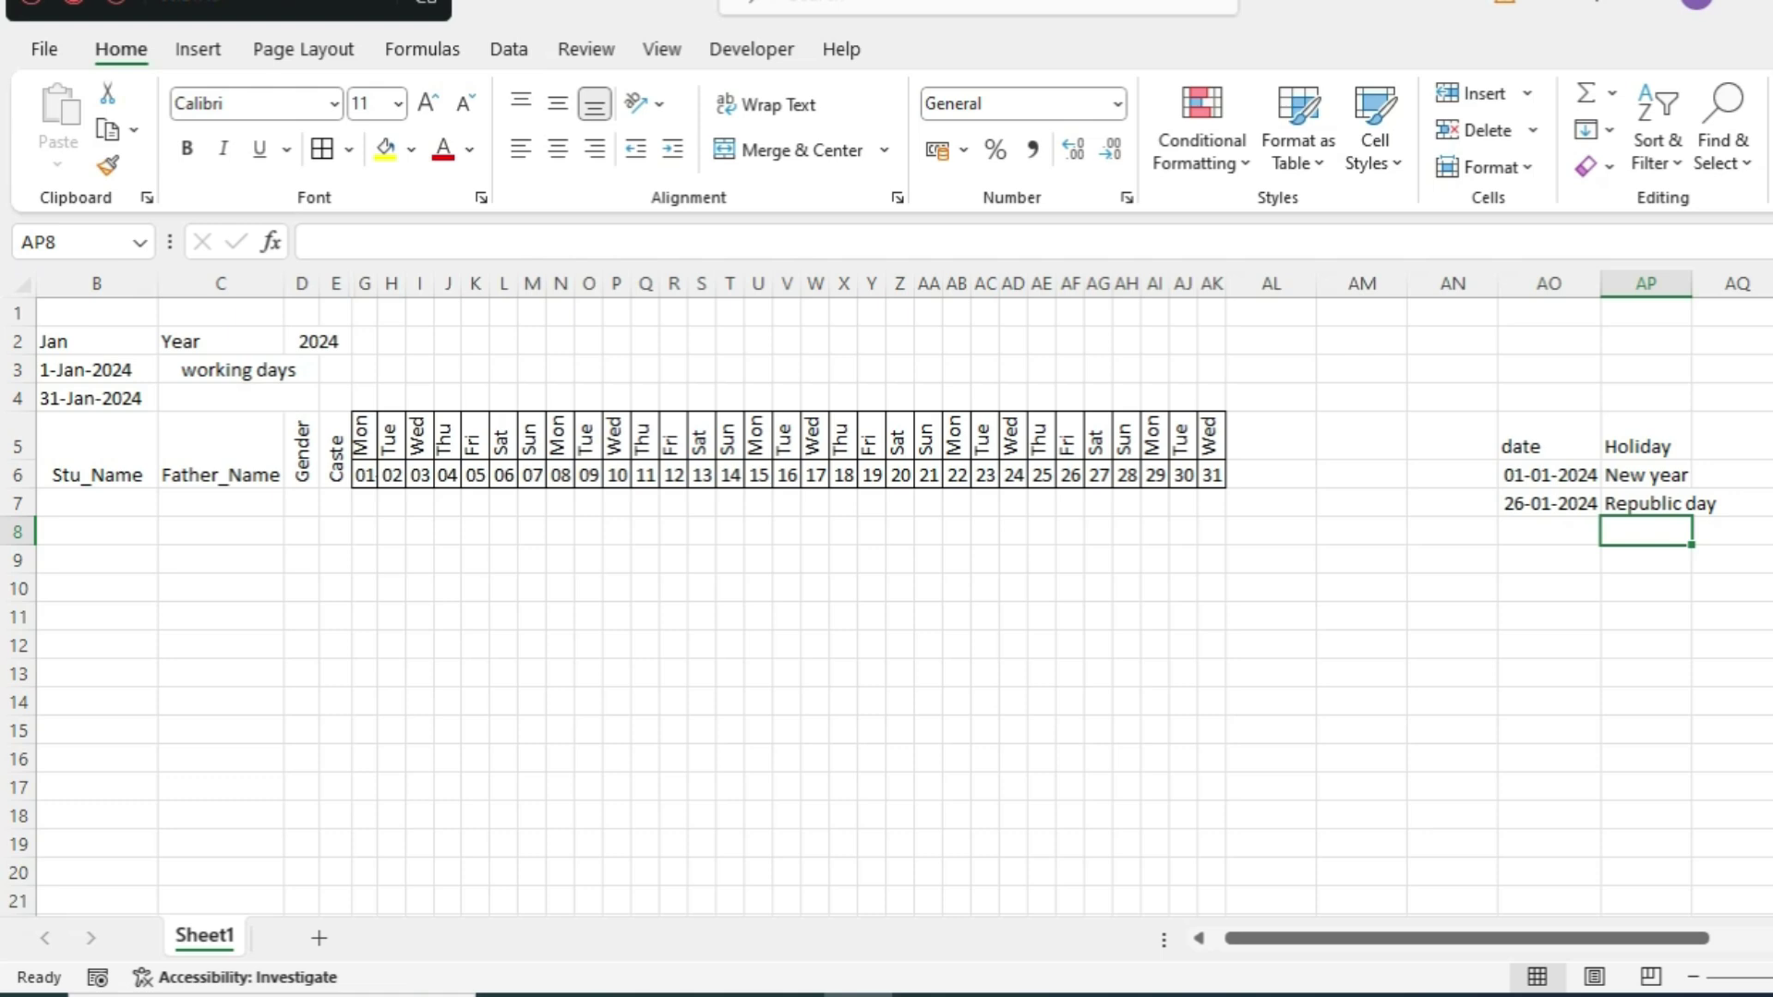
key("Left")
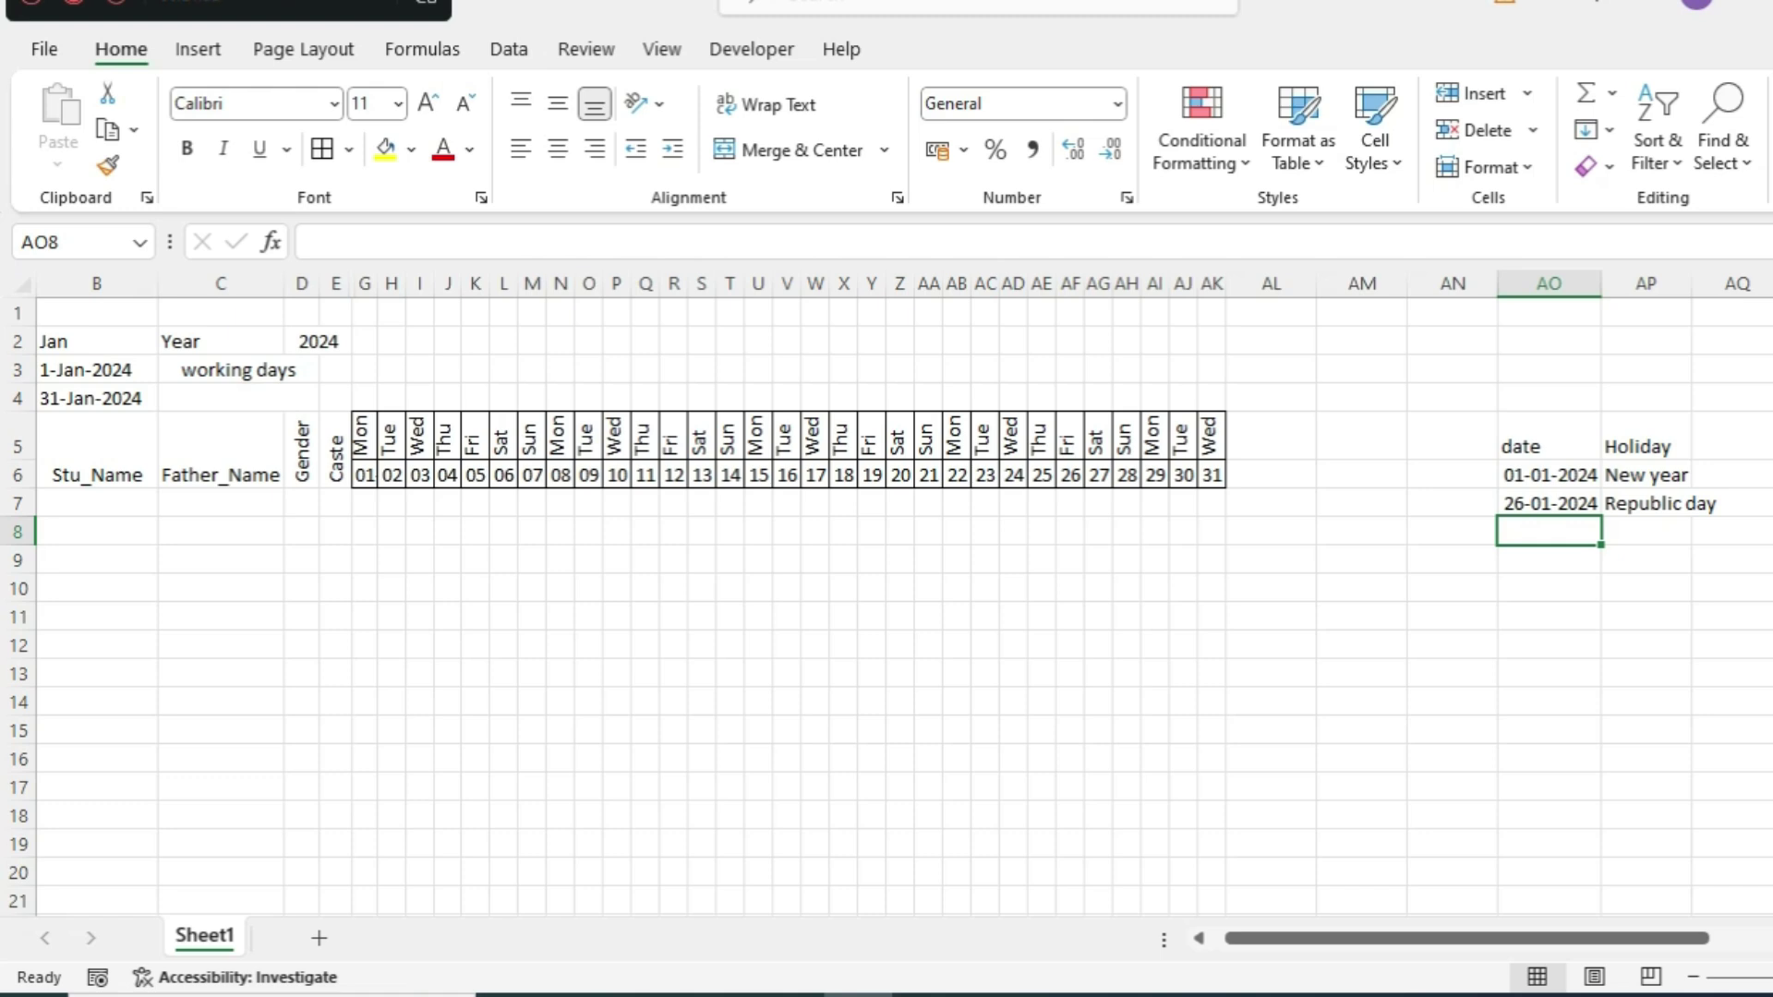
Step: Enter 02-02-2024 Bandh as the third holiday in AO8:AP8
key("shift+Down")
key("shift+Down")
key("shift+Down")
key("shift+Down")
key("shift+Down")
key("shift+Down")
key("shift+Down")
key("shift+Down")
key("shift+Down")
key("shift+Down")
key("shift+Down")
key("shift+Down")
key("shift+Down")
key("shift+Down")
key("shift+Down")
key("shift+Down")
key("shift+Down")
key("shift+Down")
key("shift+Up")
scroll(887, 591, "up", 2)
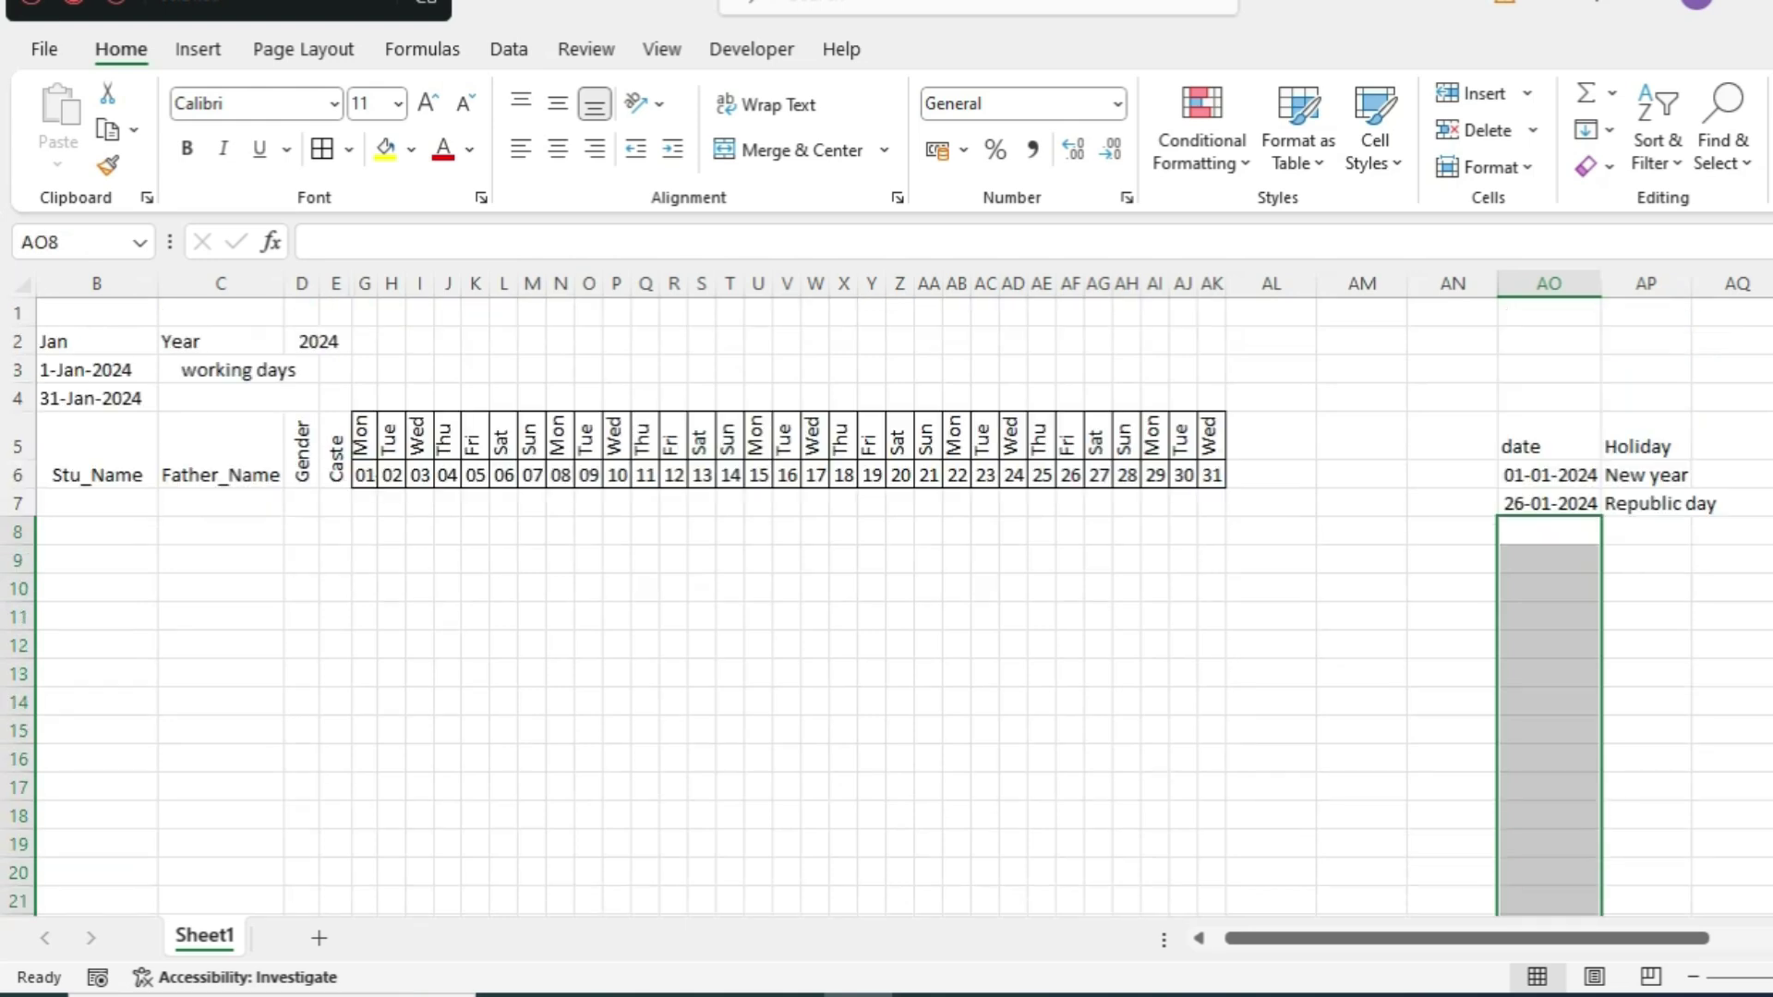
left_click(1549, 588)
left_click_drag(1549, 474, 1548, 902)
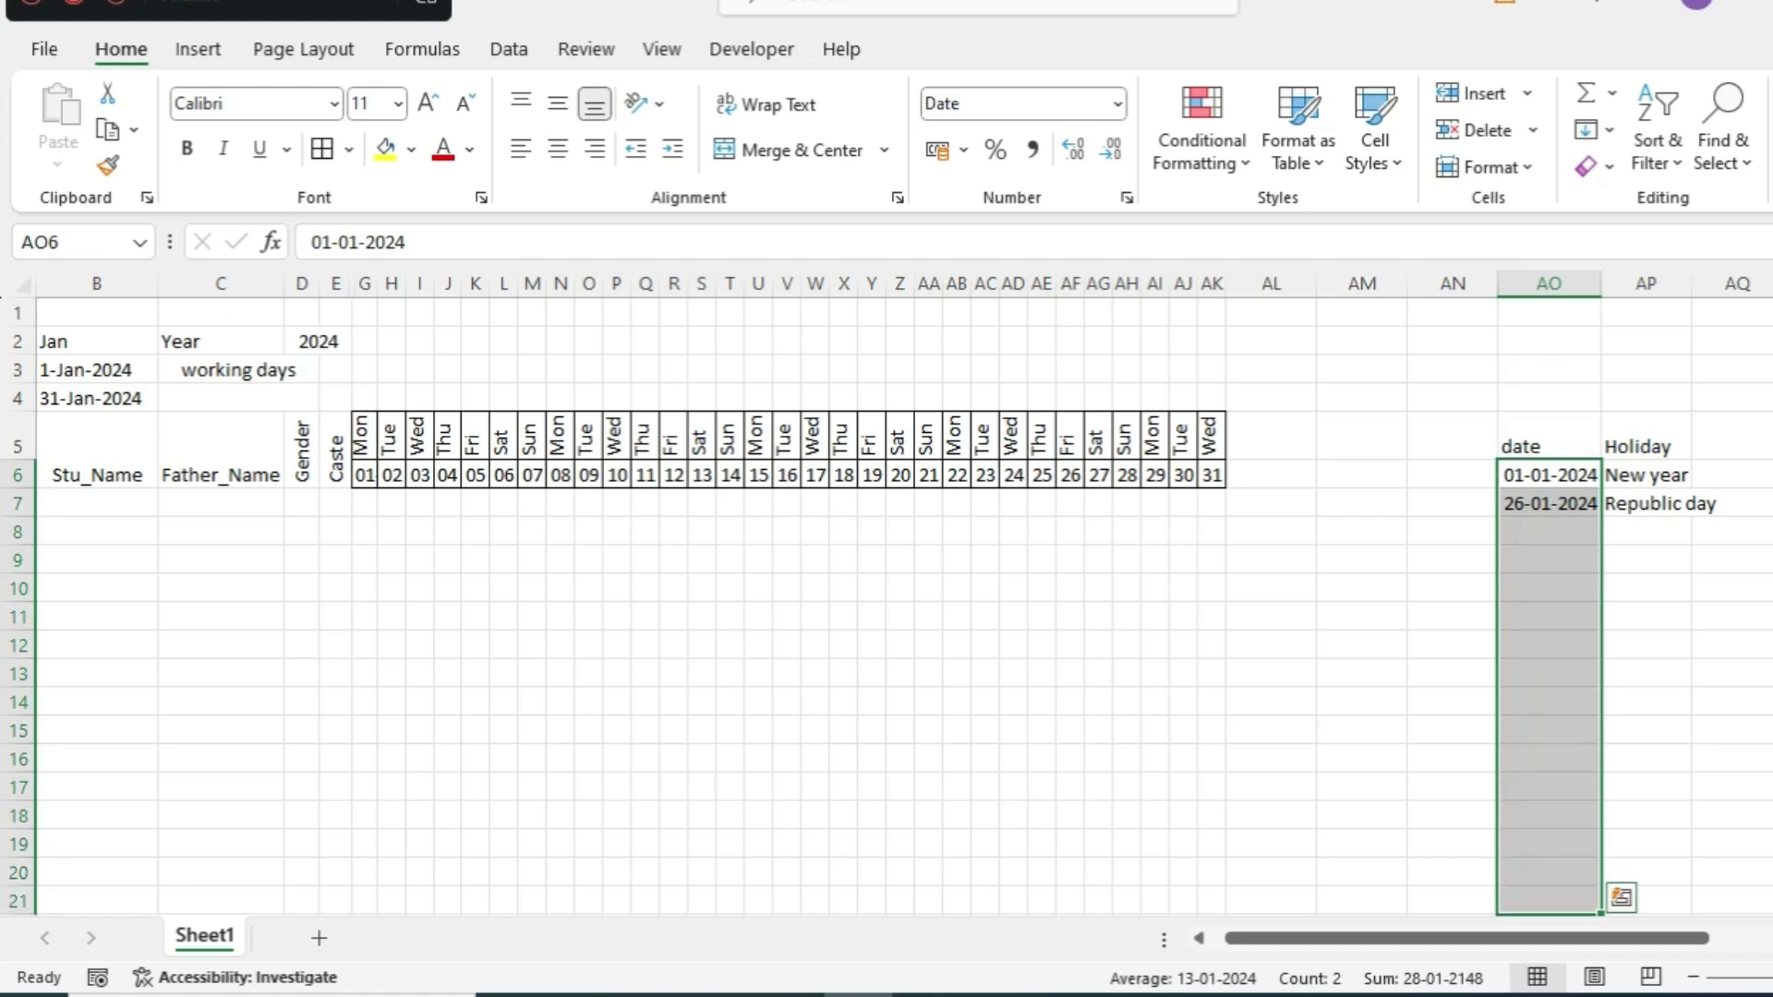
left_click(1549, 901)
left_click(1548, 532)
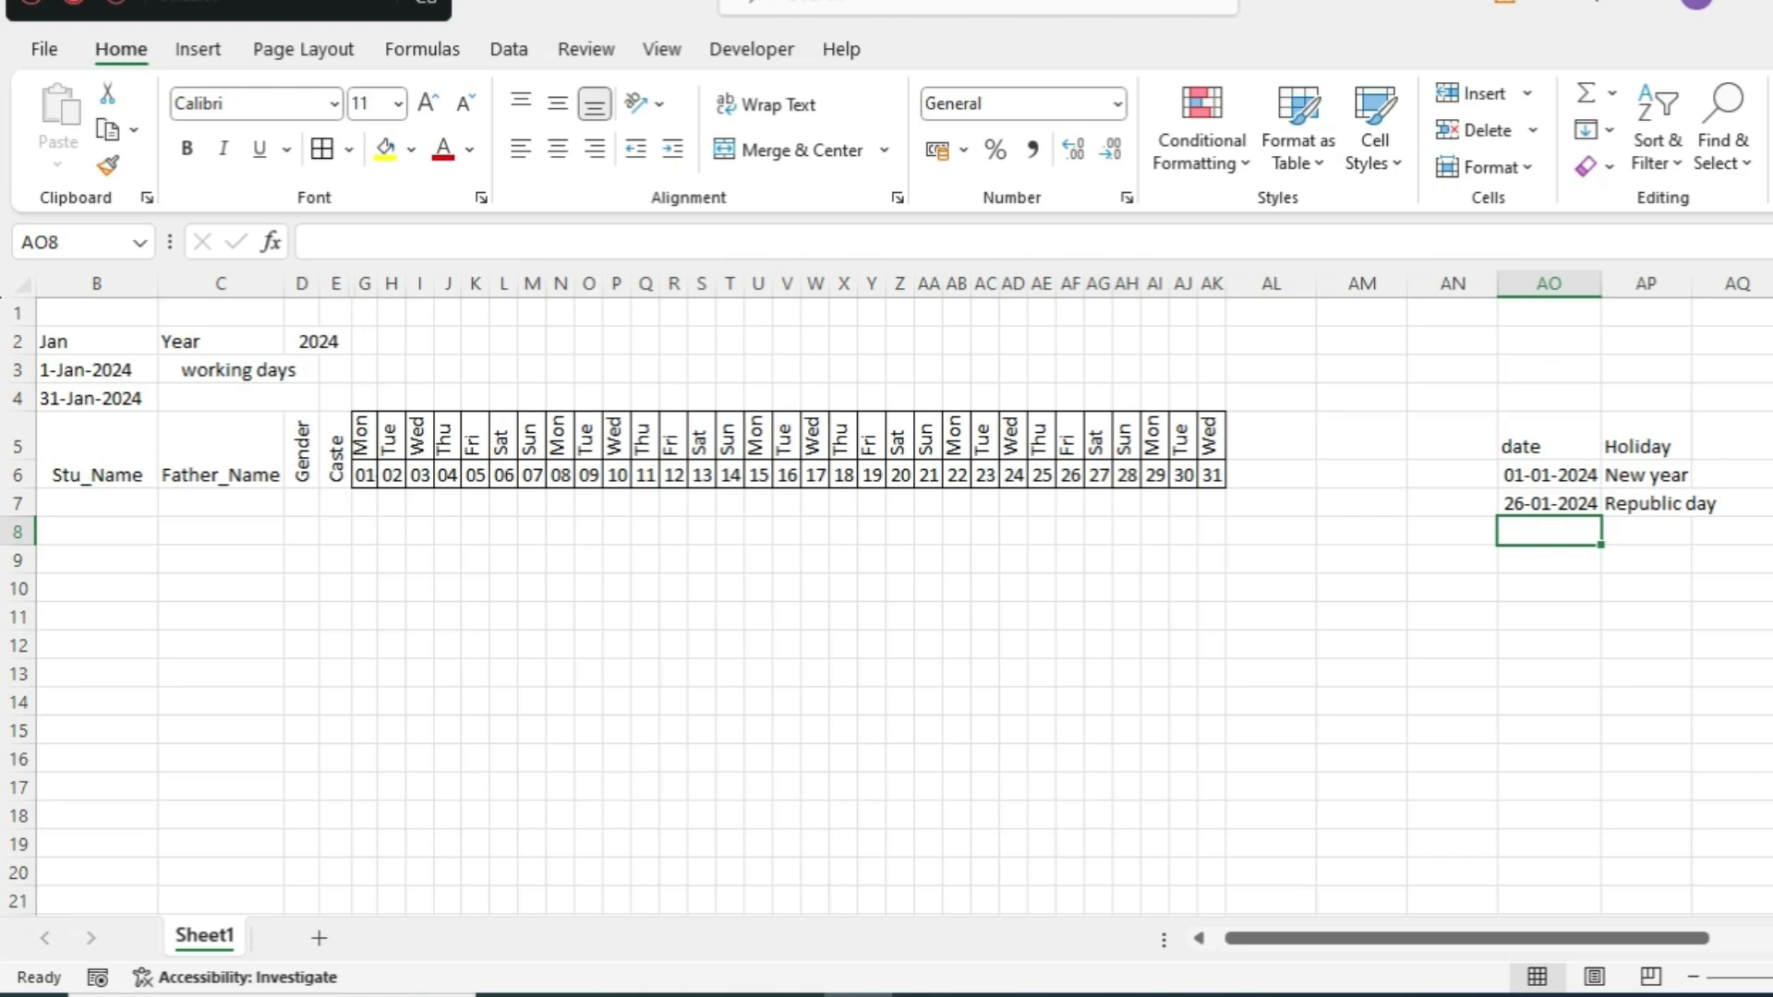
type("02-")
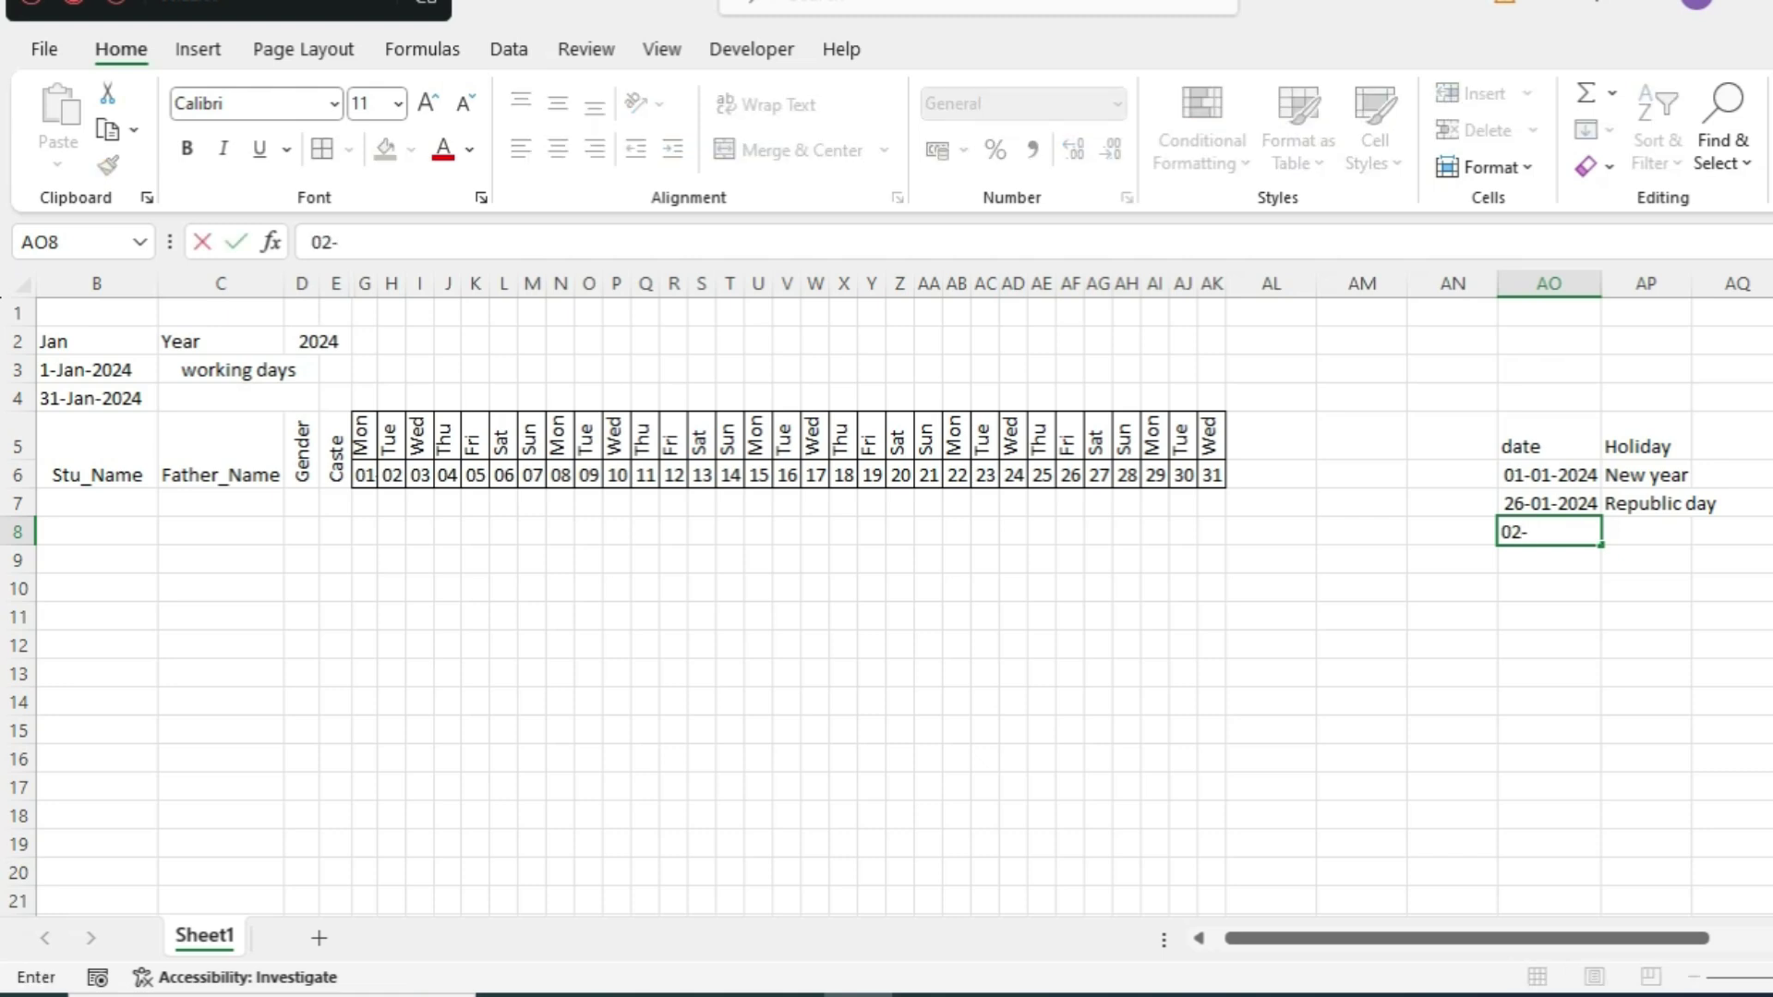
type("02-2024")
key("Tab")
type("Band")
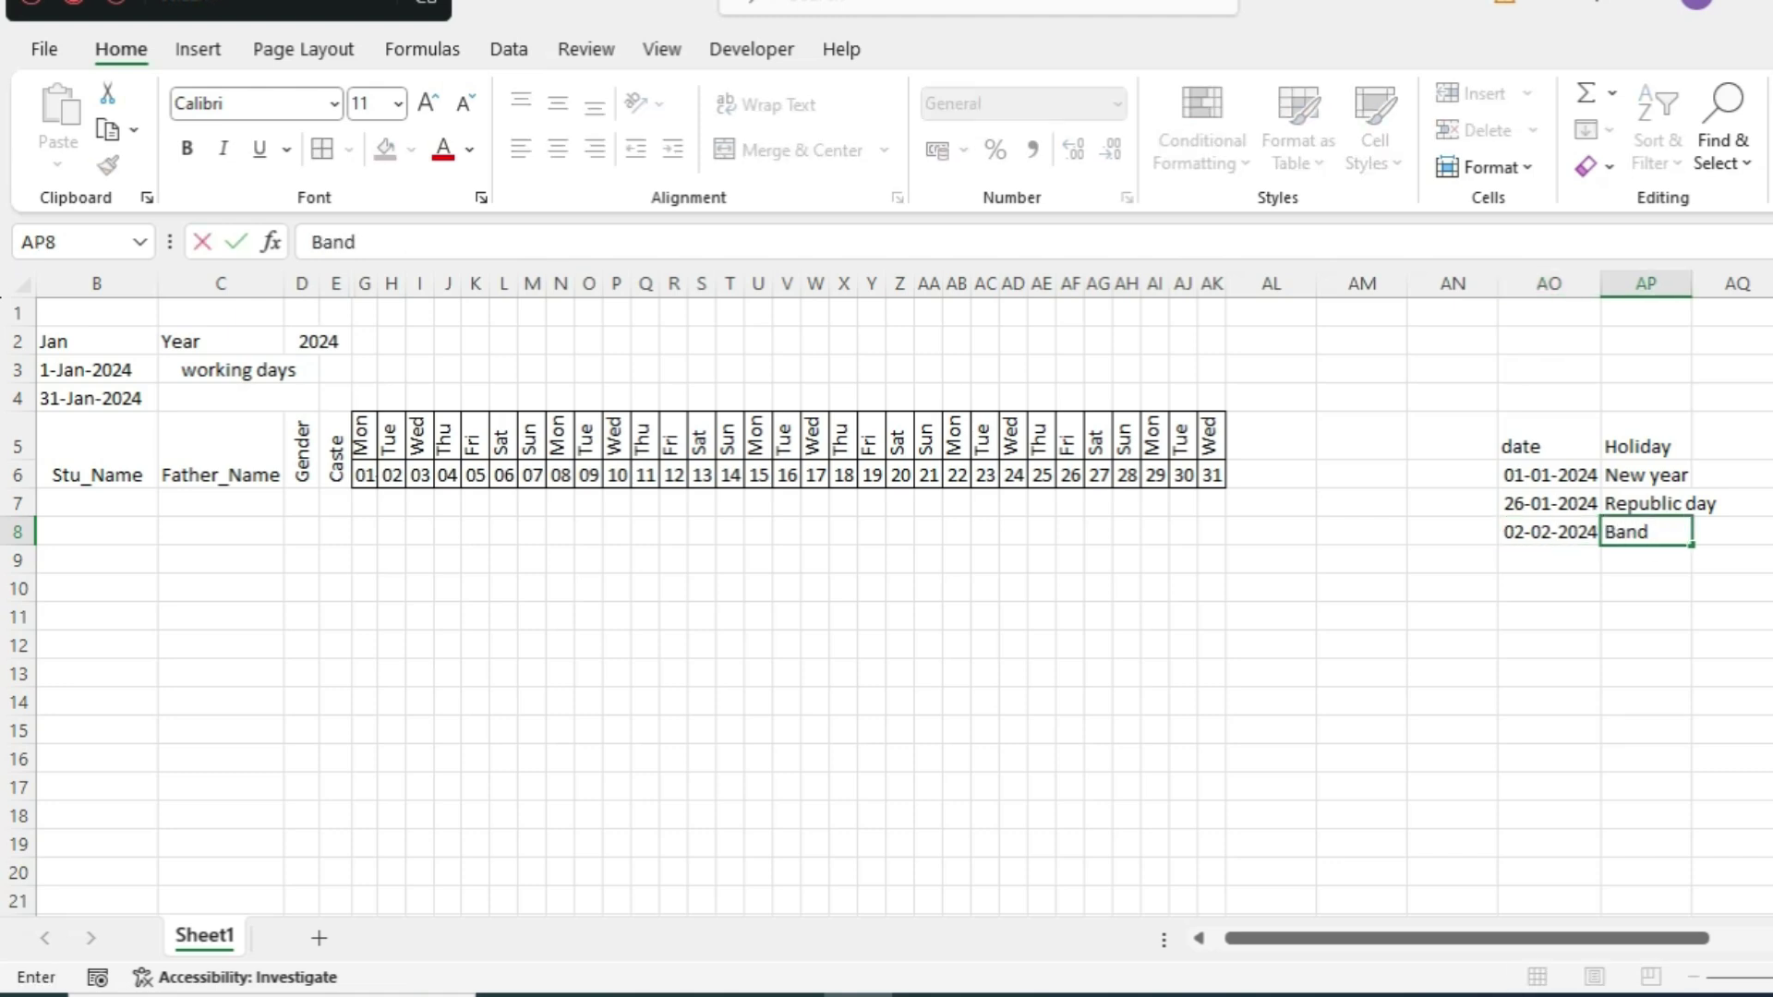
type("h")
key("Return")
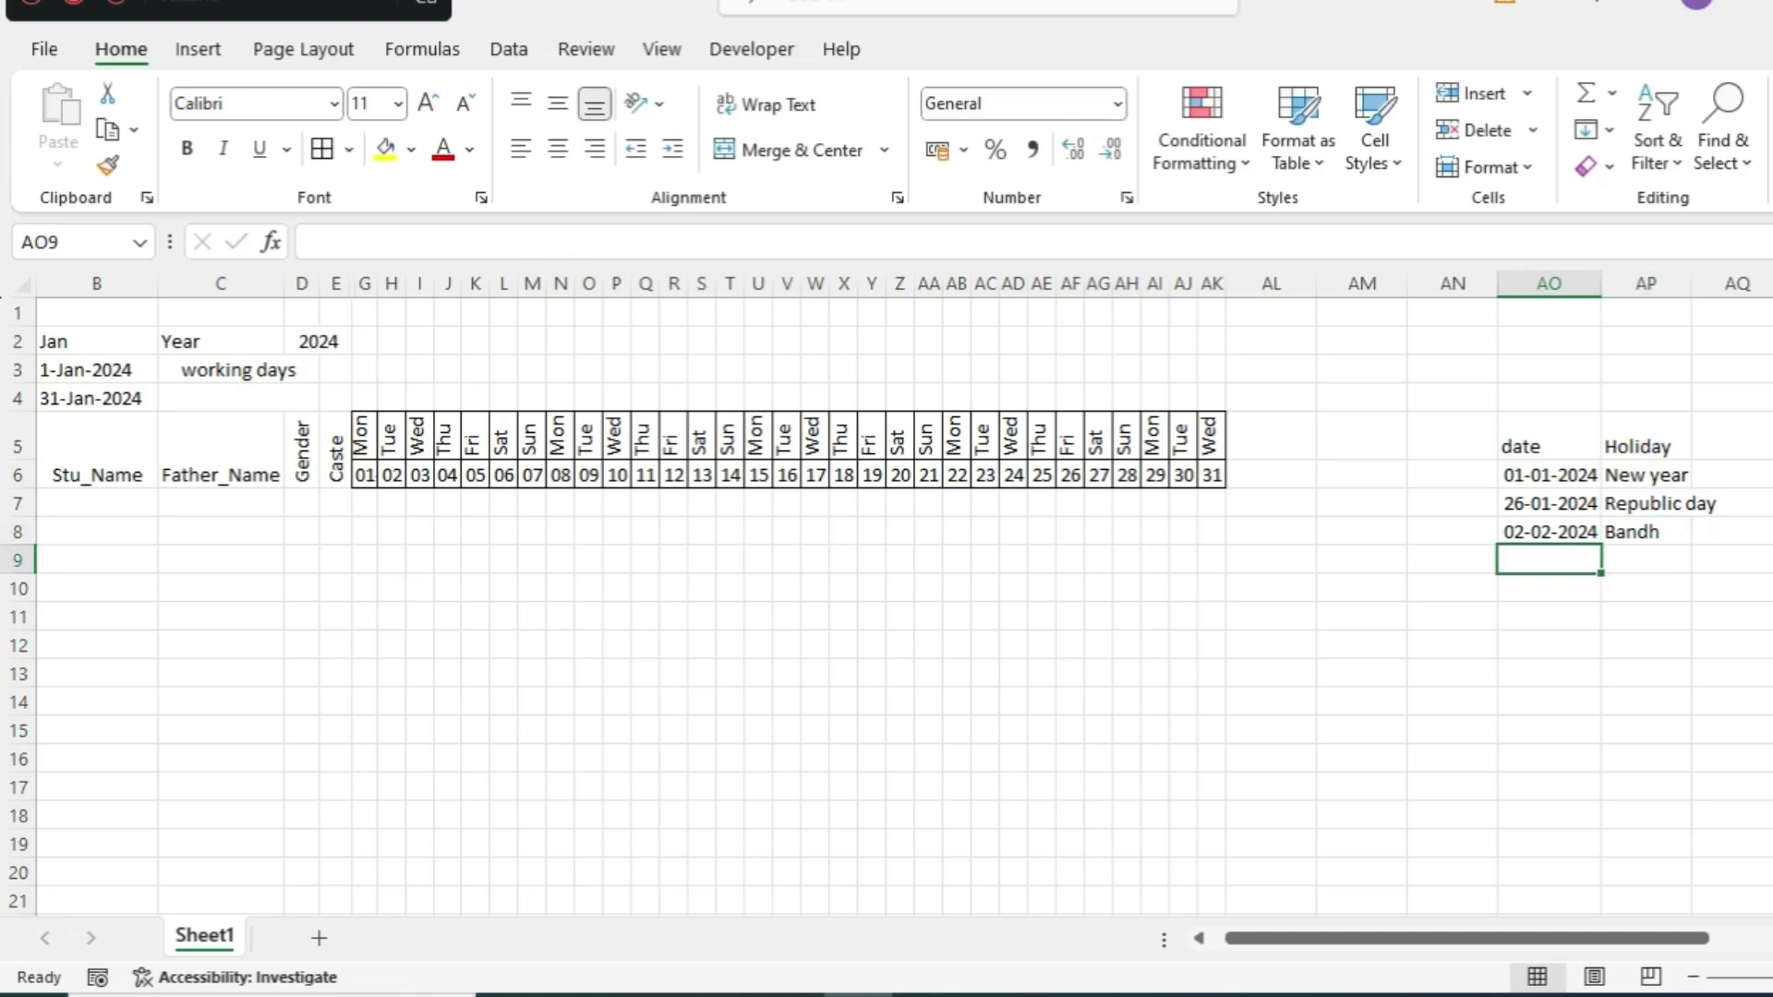
Step: Review the holiday list entries, ending on the first date's format
left_click(1646, 532)
left_click(1548, 560)
left_click(1646, 559)
left_click(1646, 588)
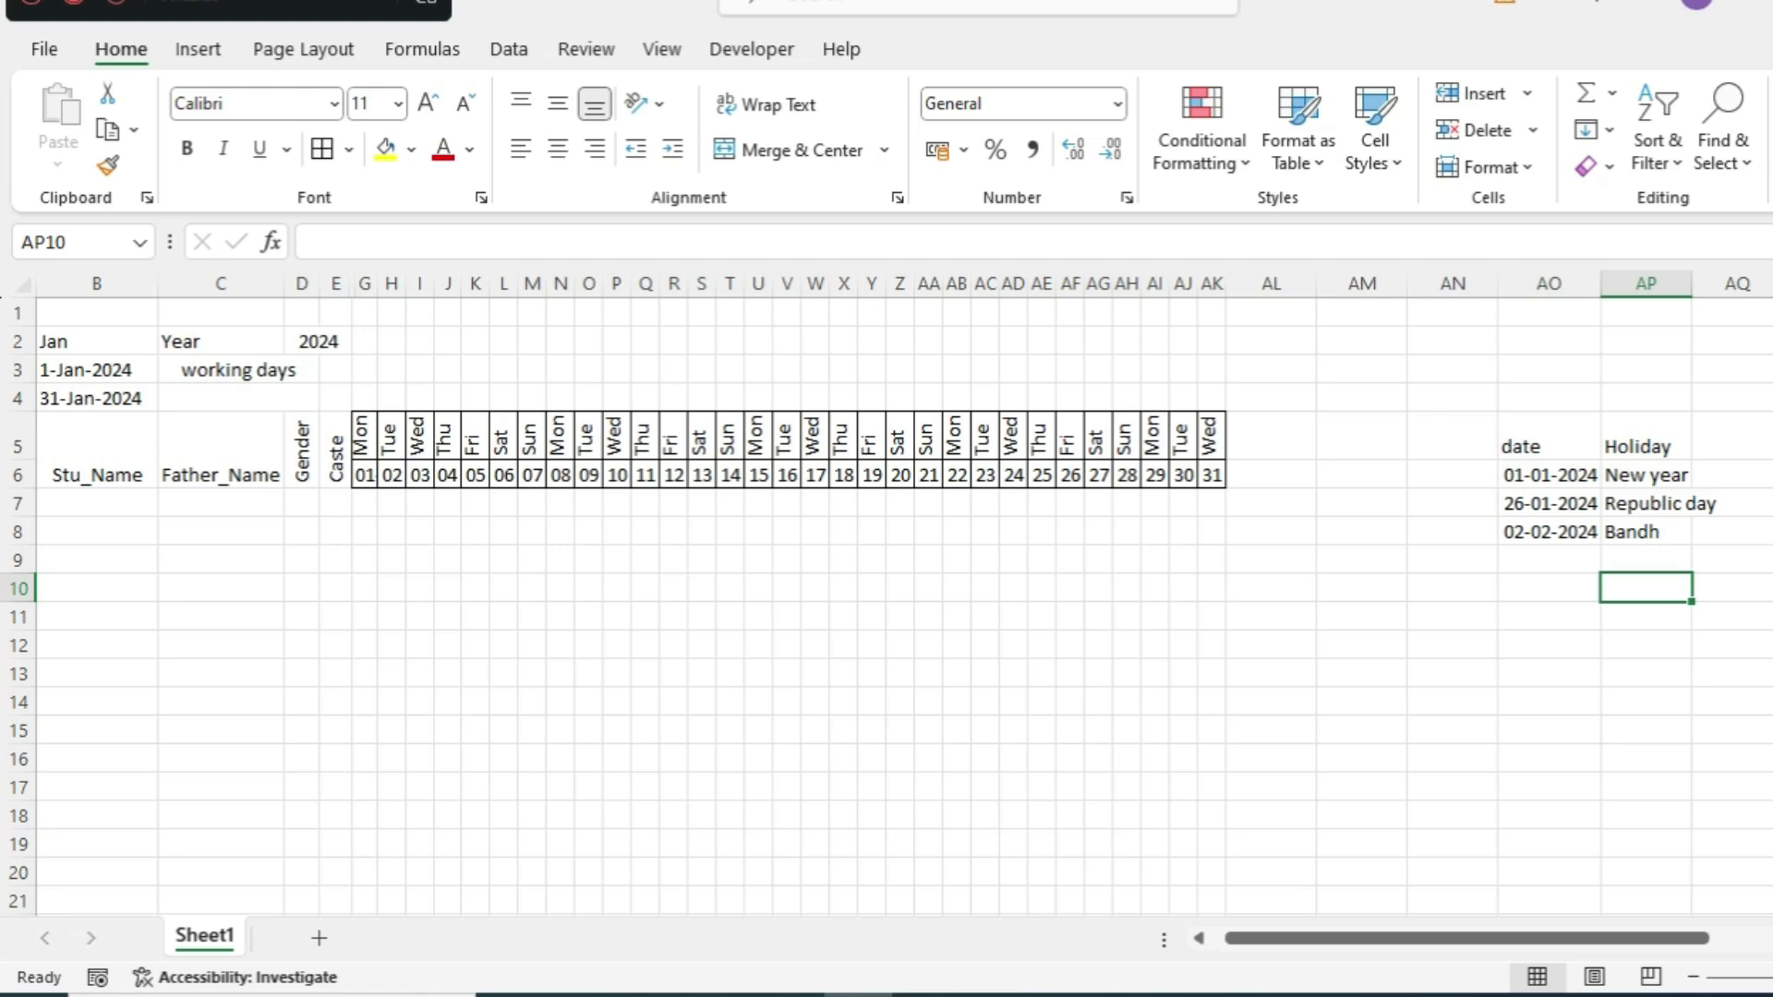
left_click(1647, 532)
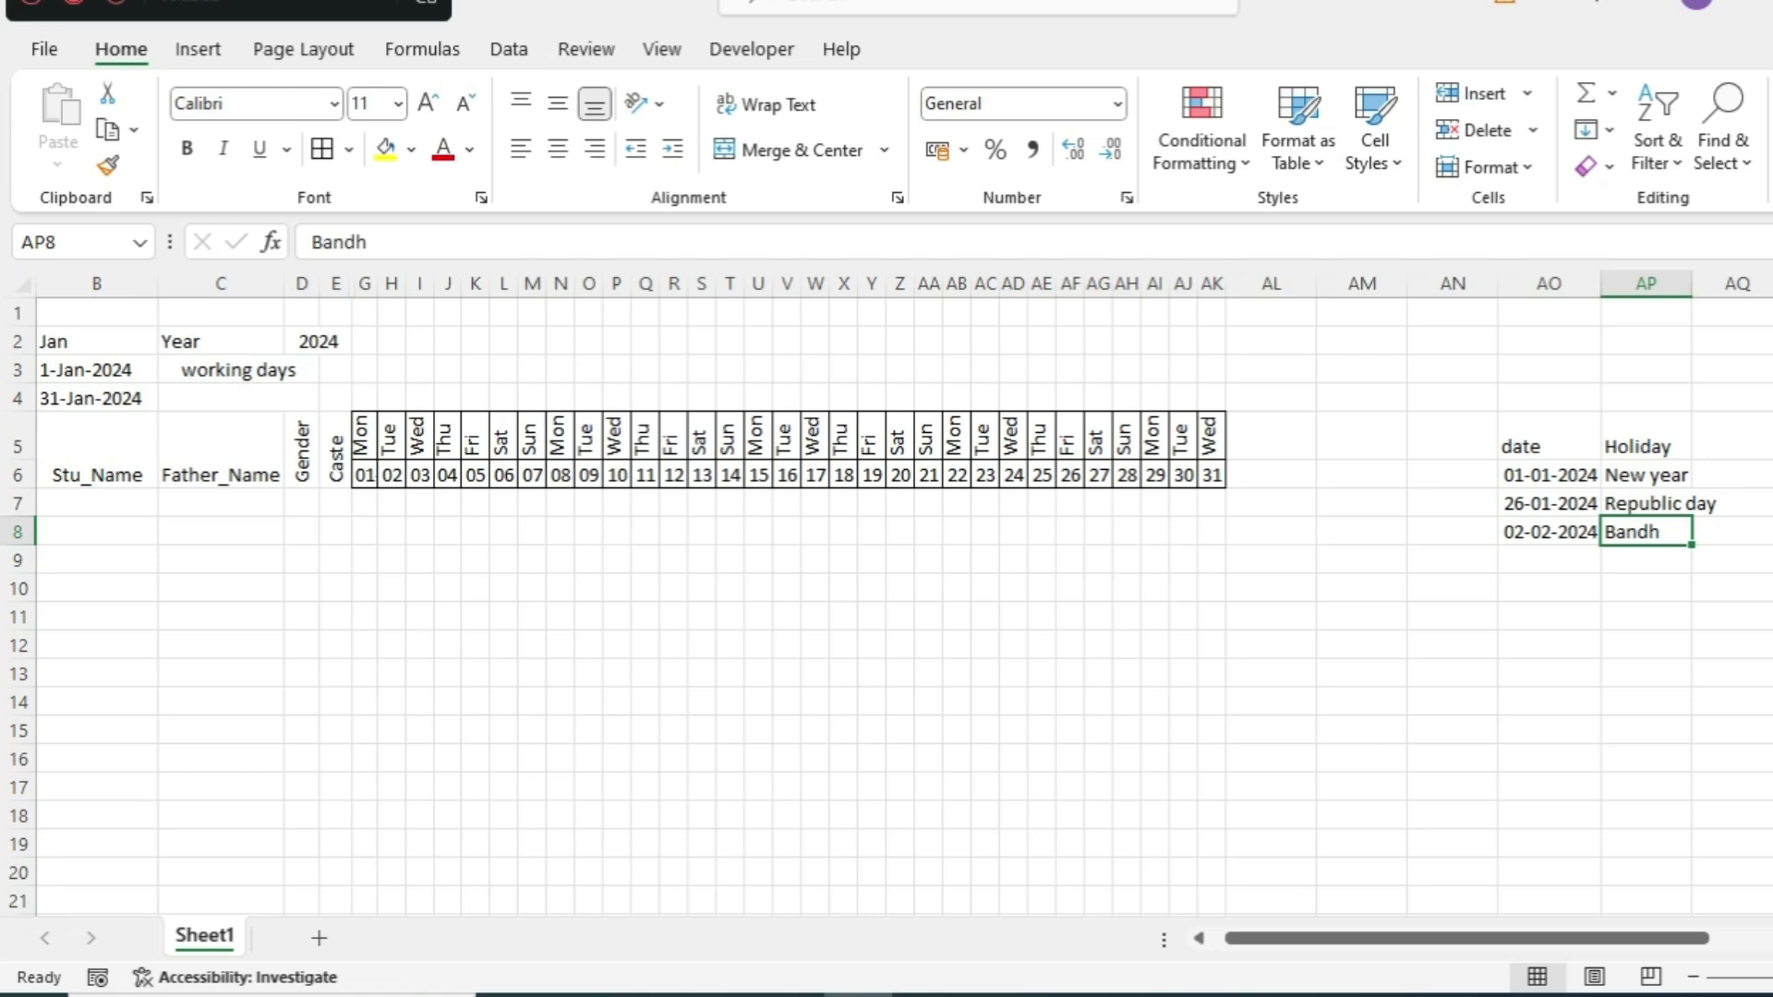
left_click(1548, 702)
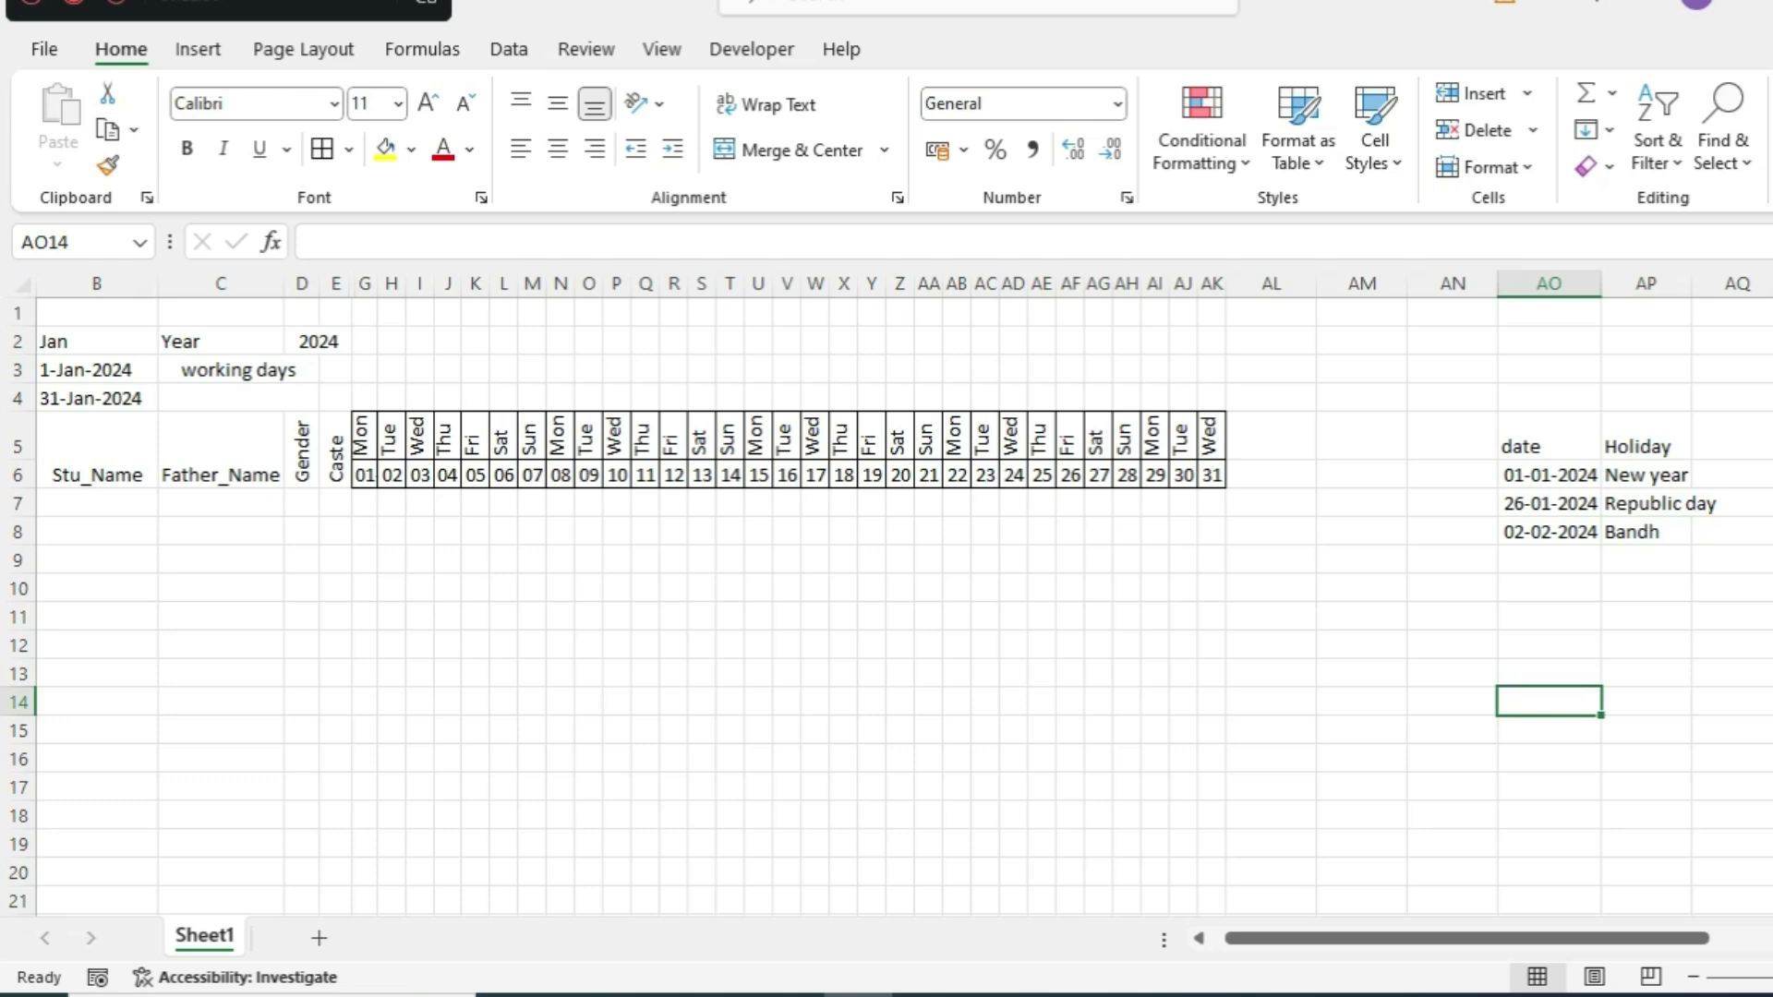
left_click(1549, 617)
left_click(1548, 758)
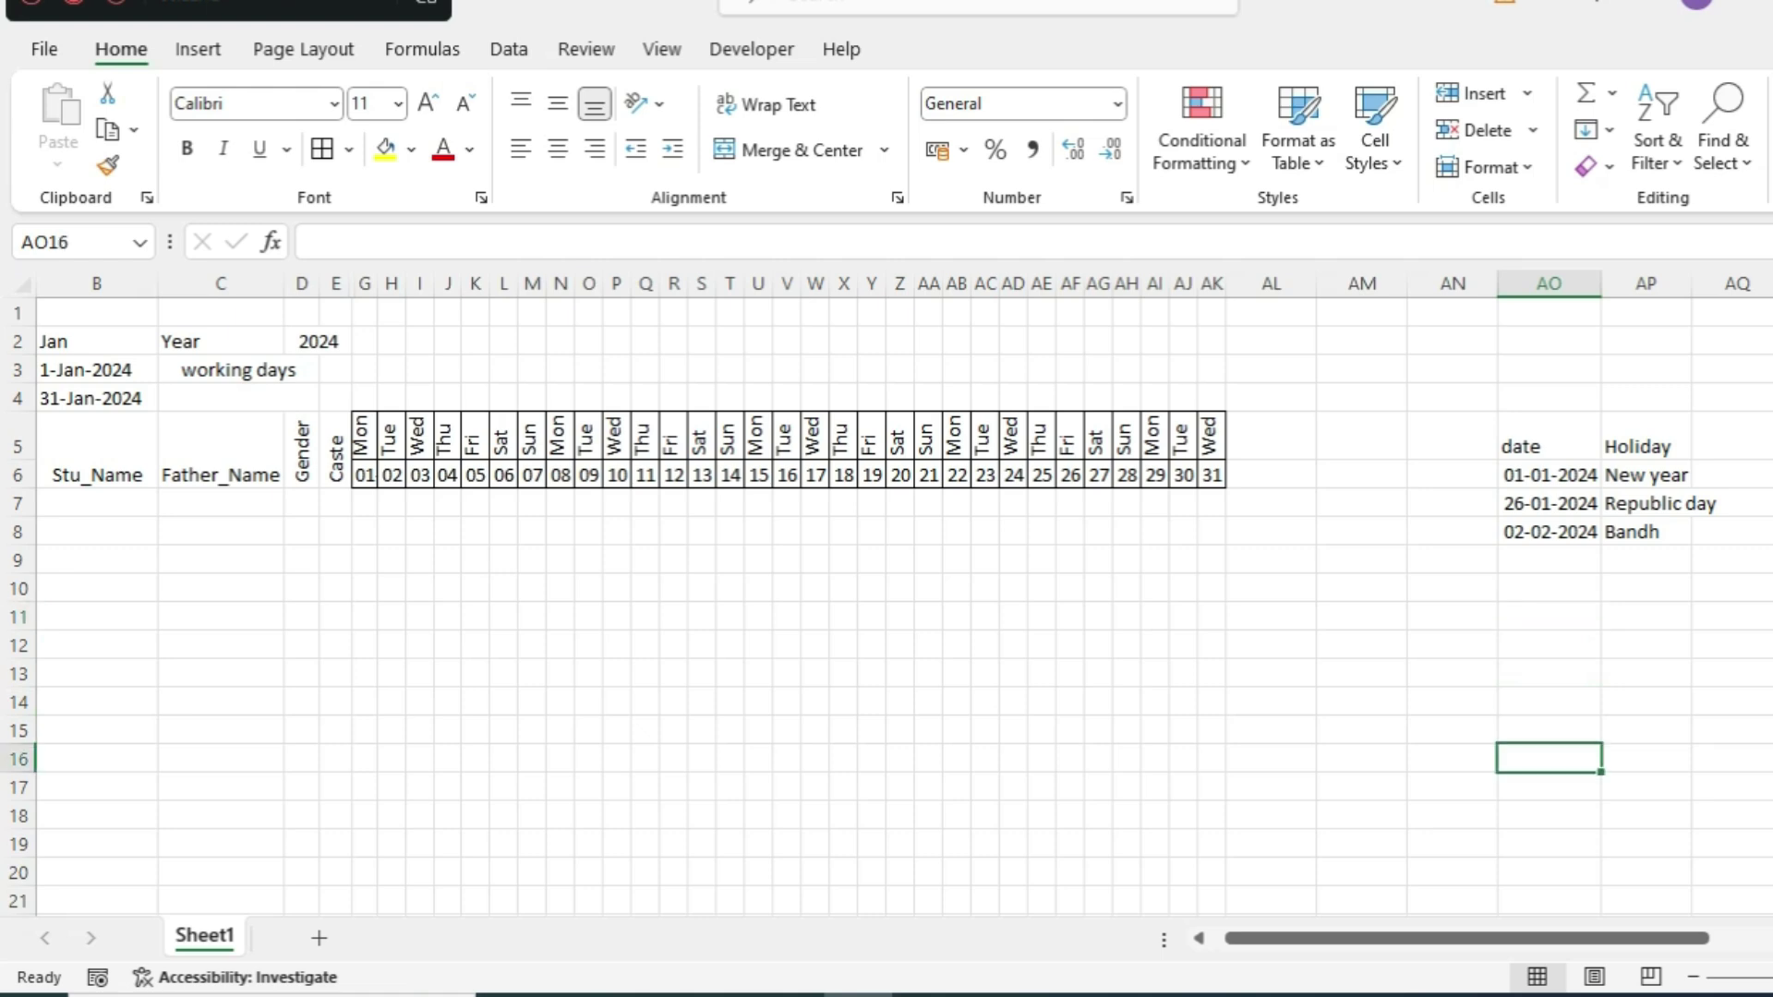
left_click(1548, 475)
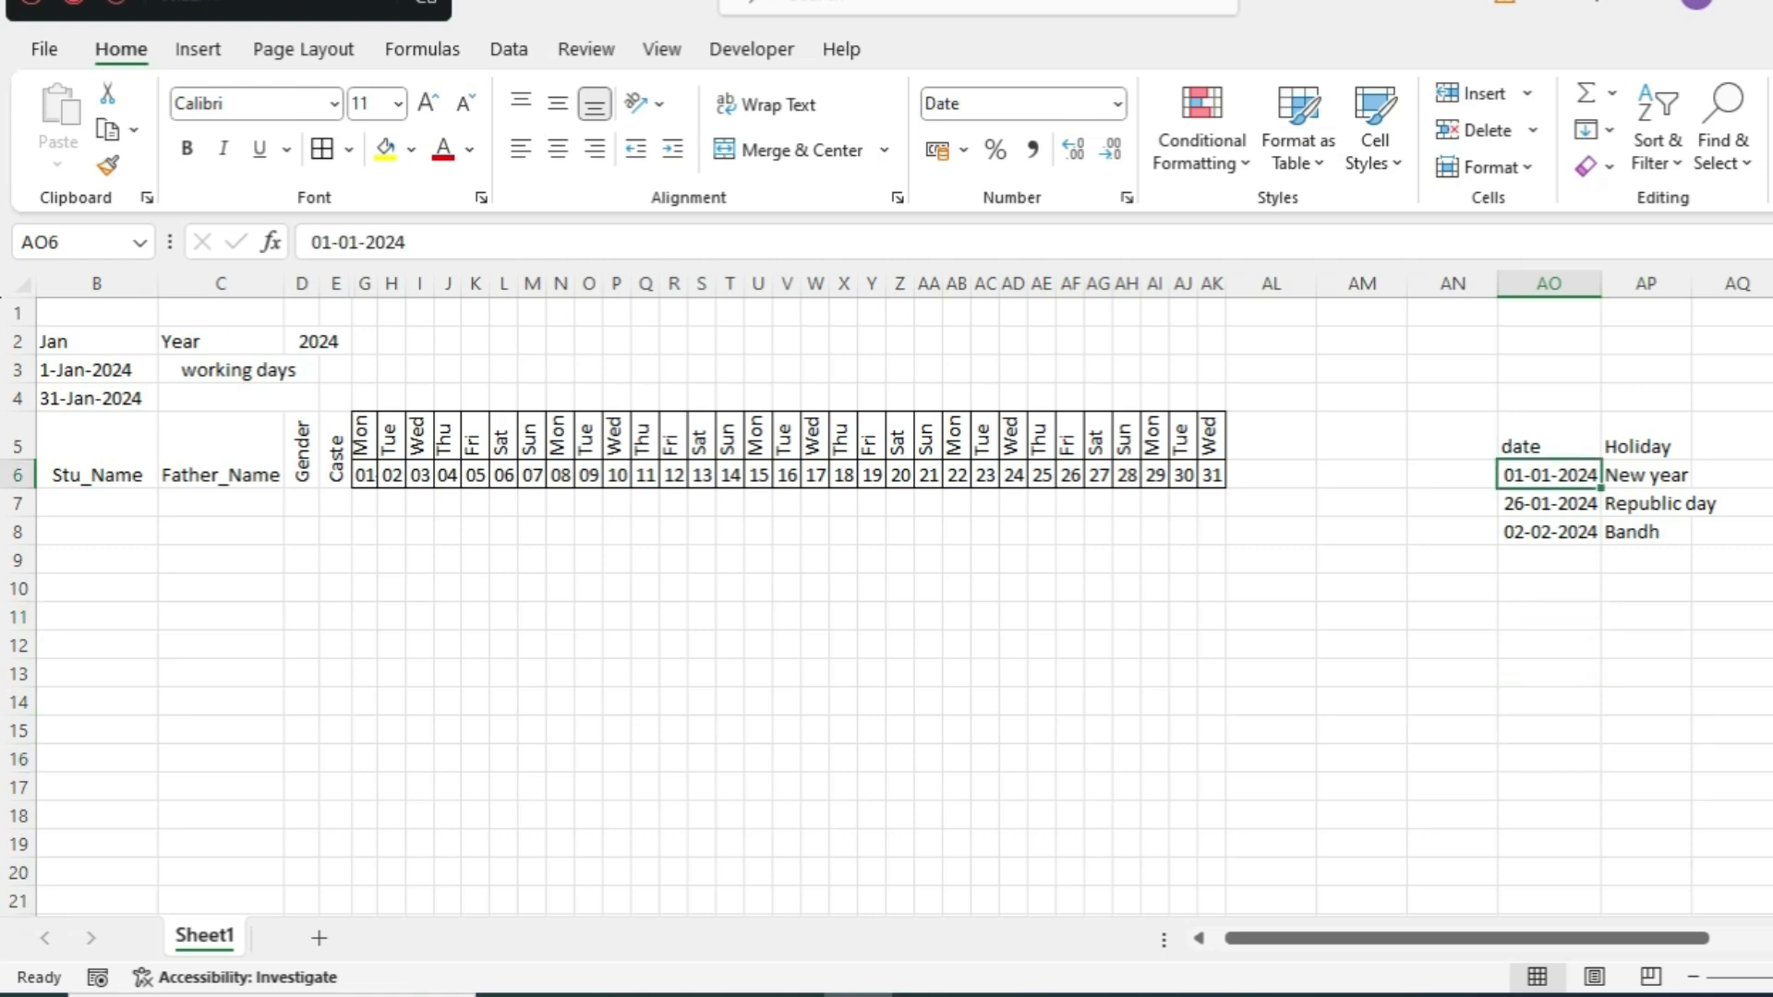
Step: In G4, type =VLOOKUP(G6, using the first day's date as the lookup value
left_click(365, 397)
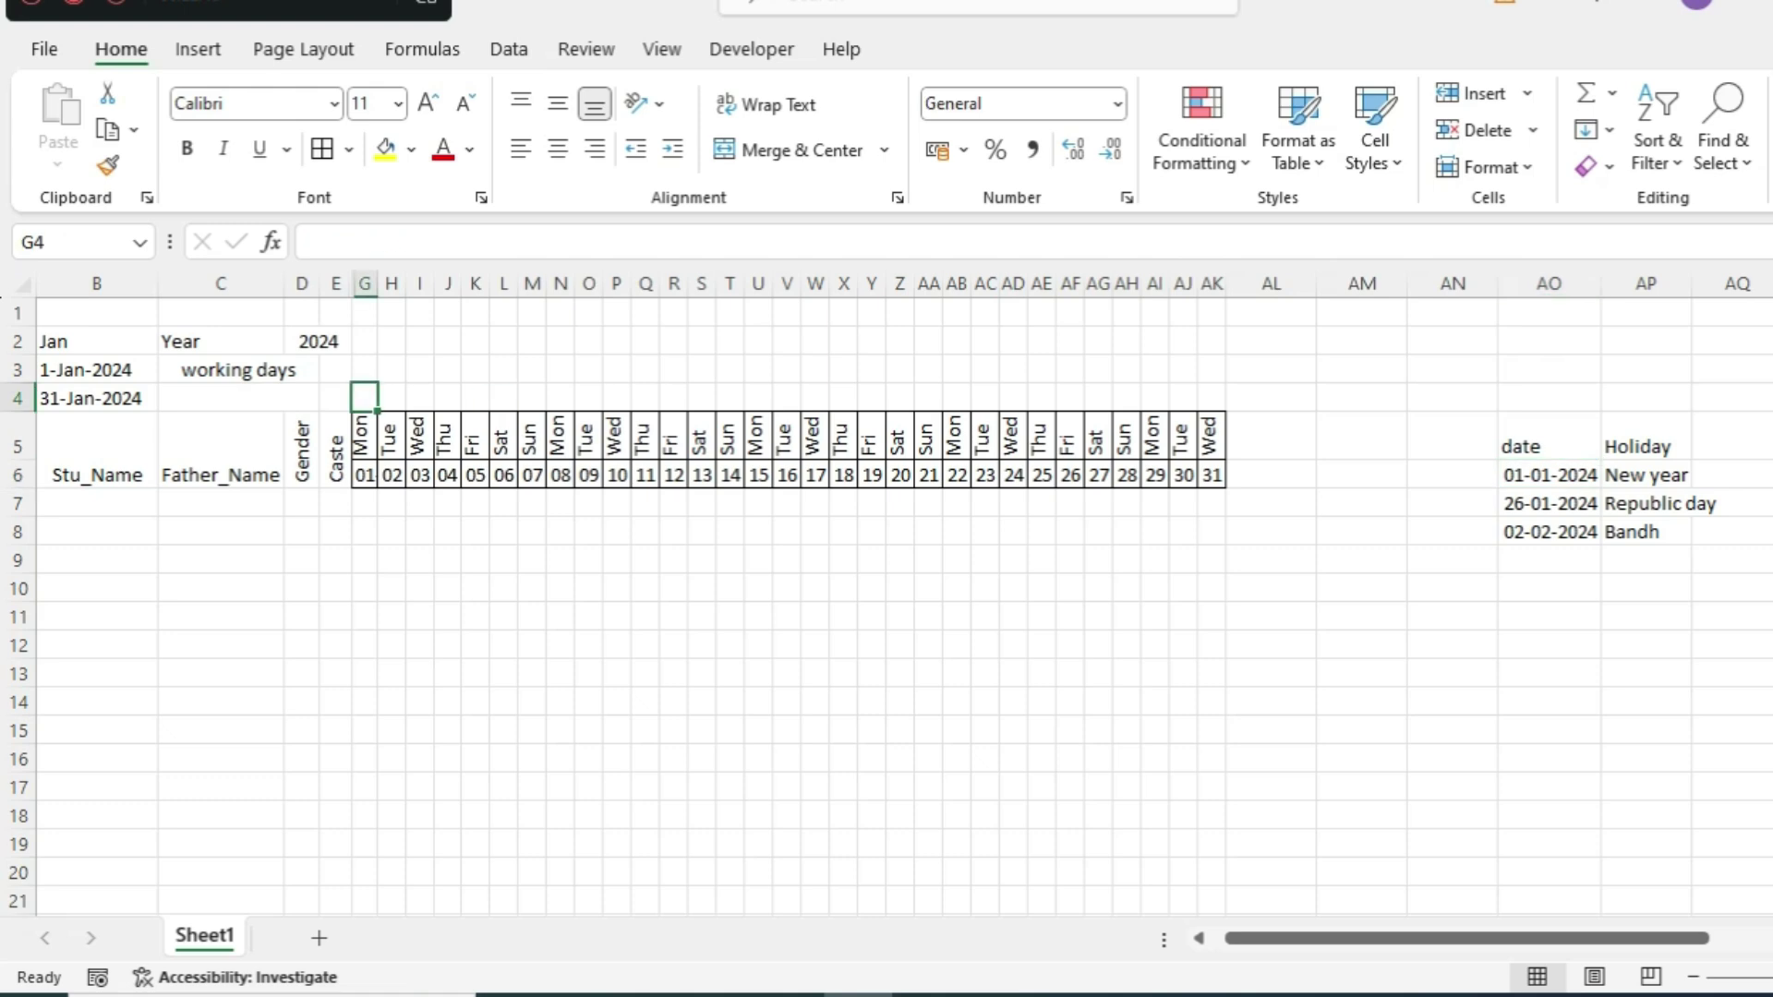
left_click(1548, 474)
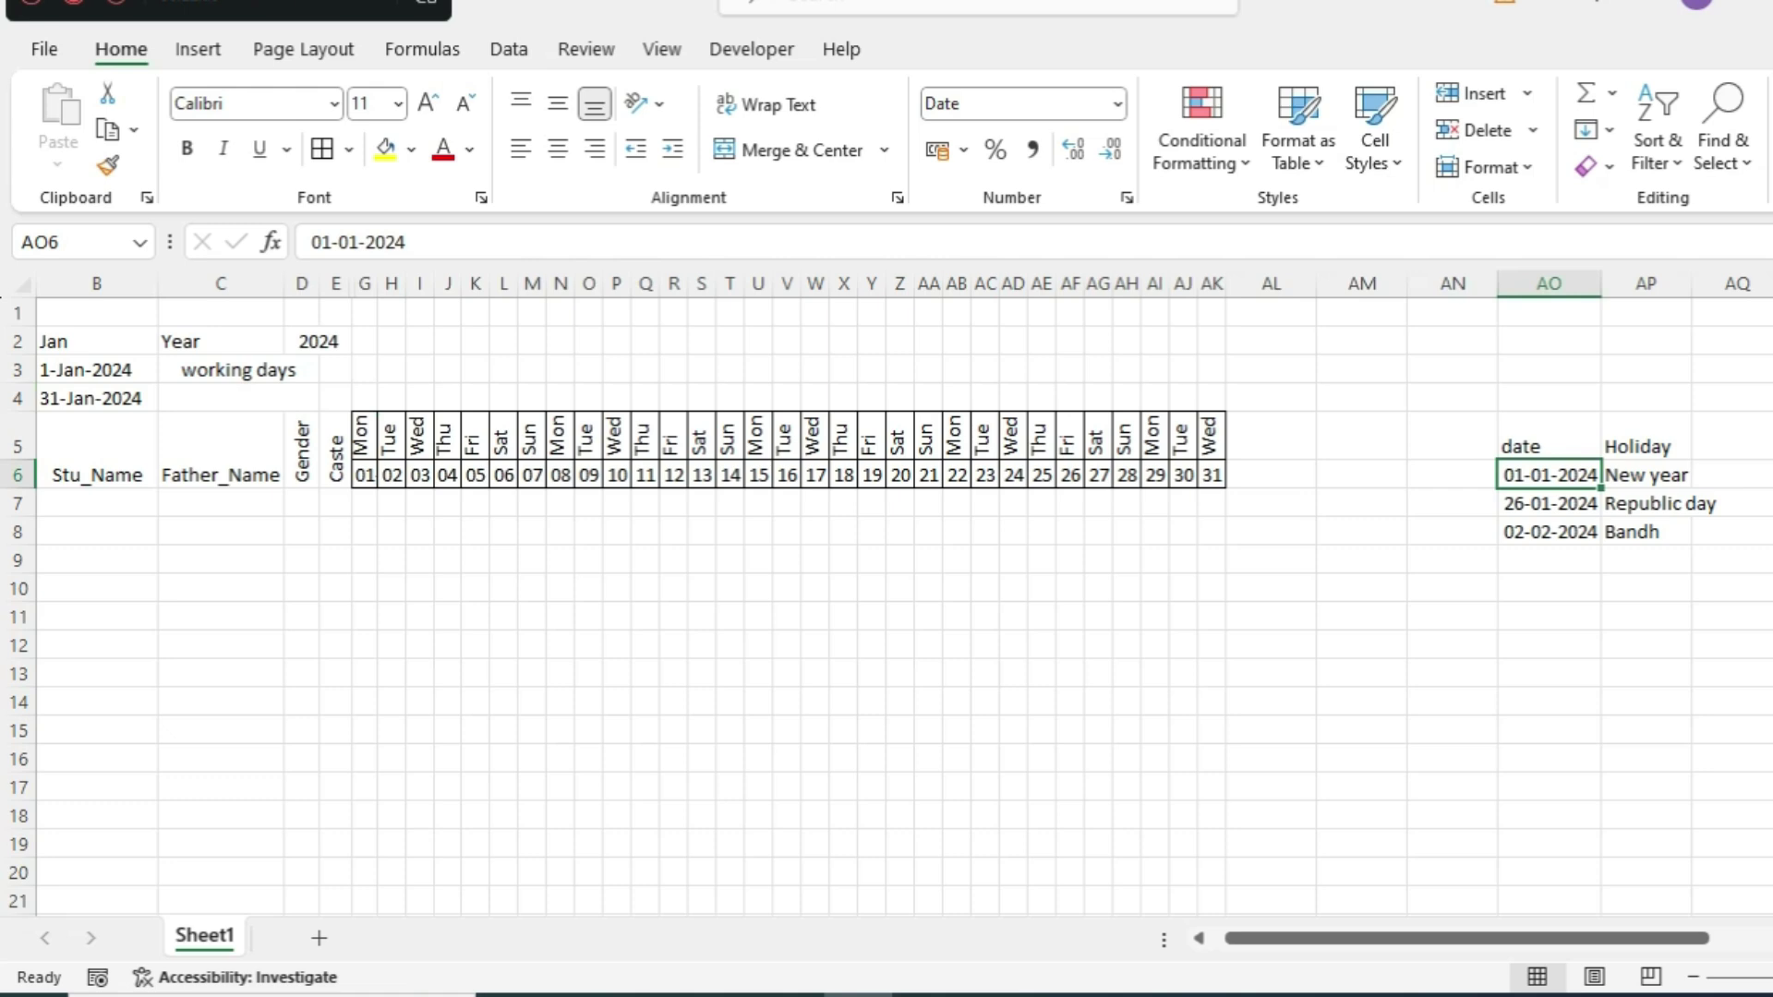
left_click(365, 397)
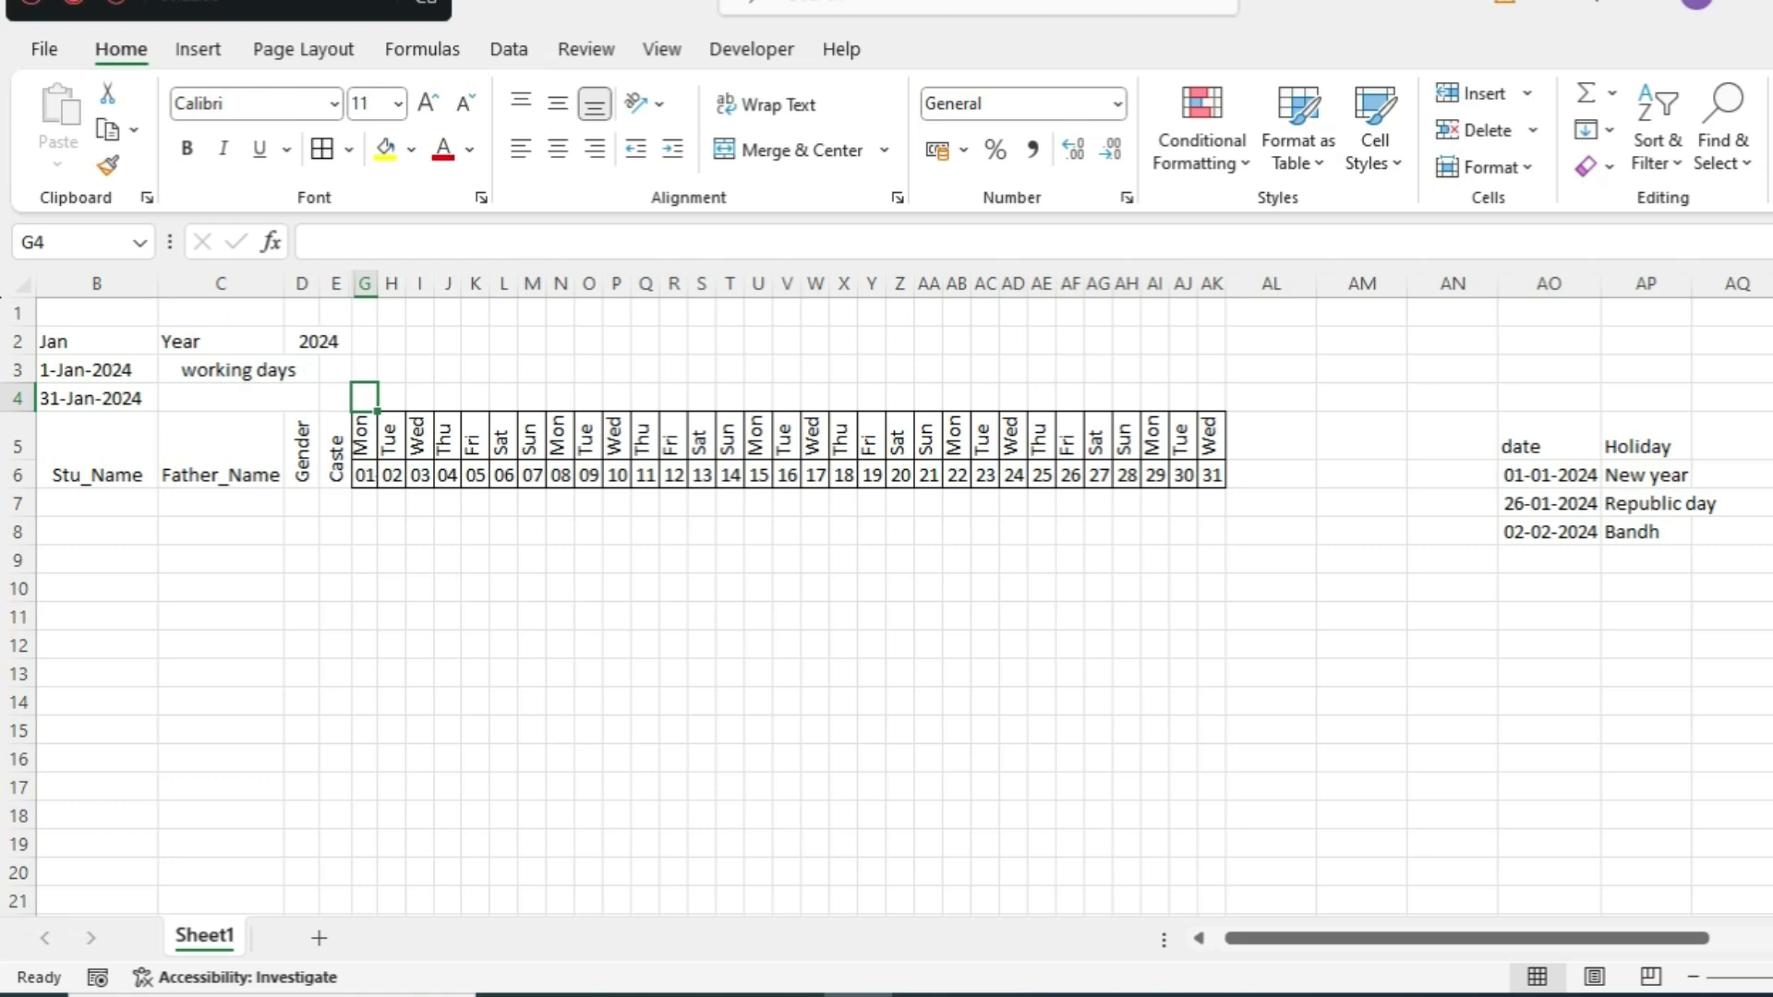
type("=vl")
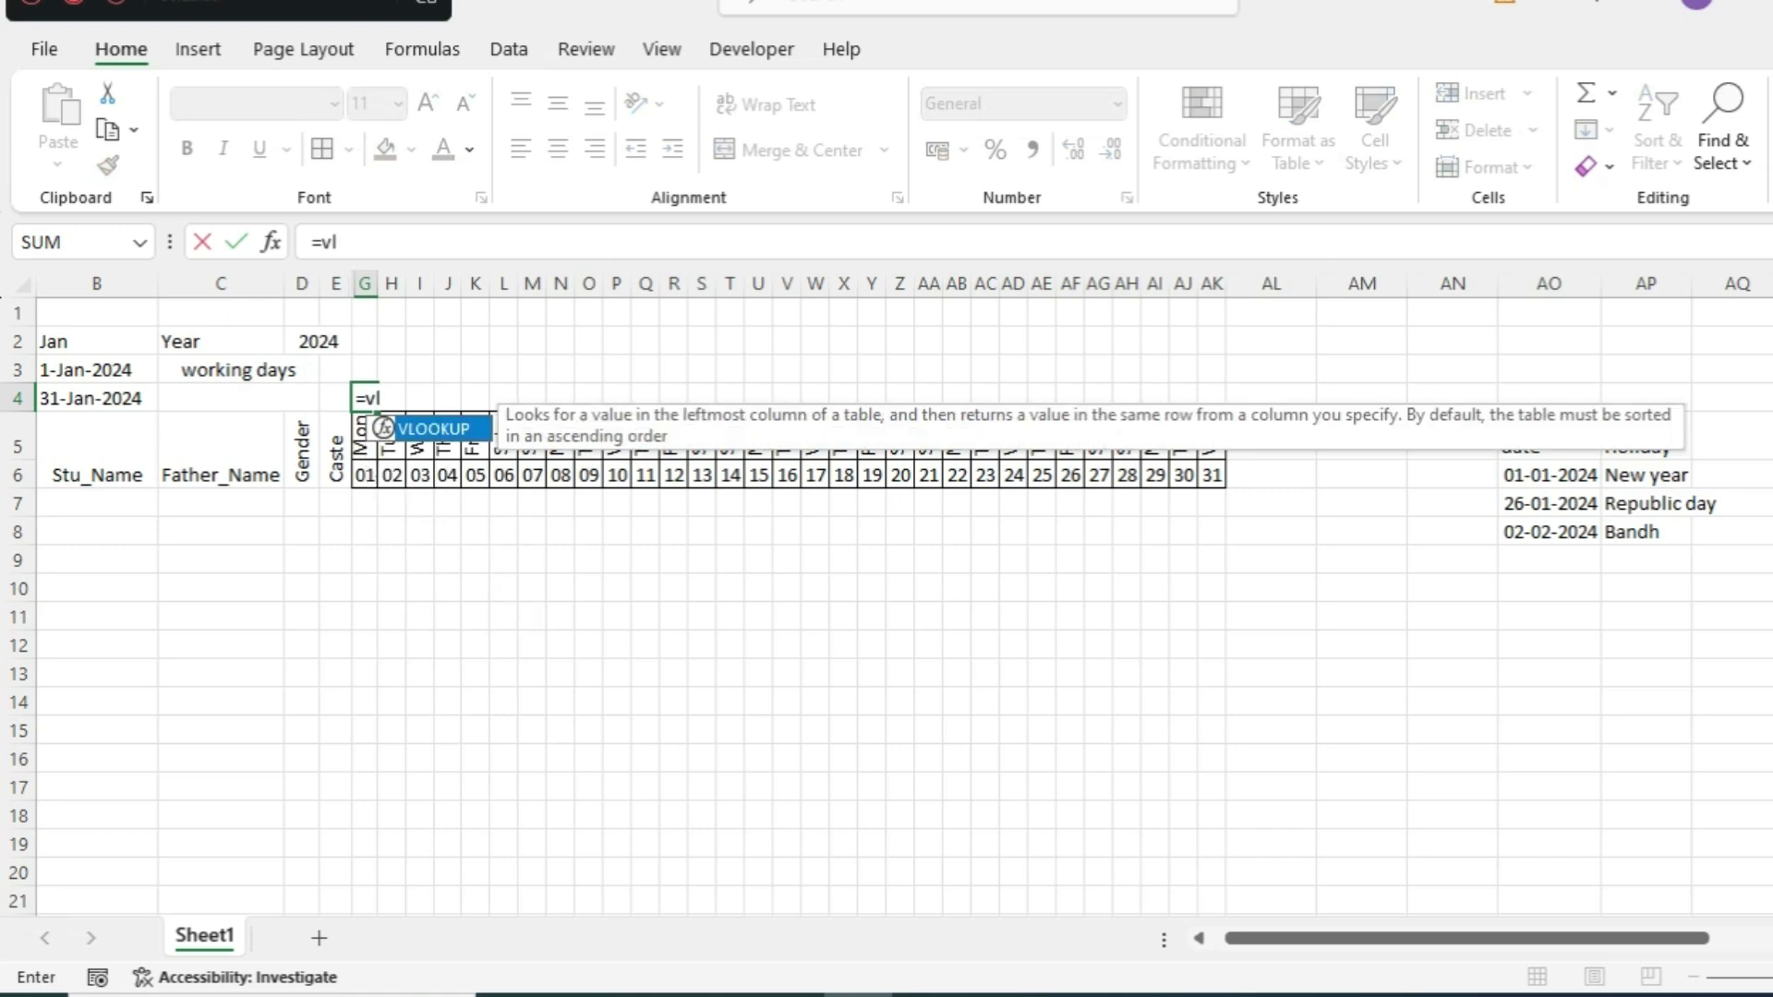
key("Tab")
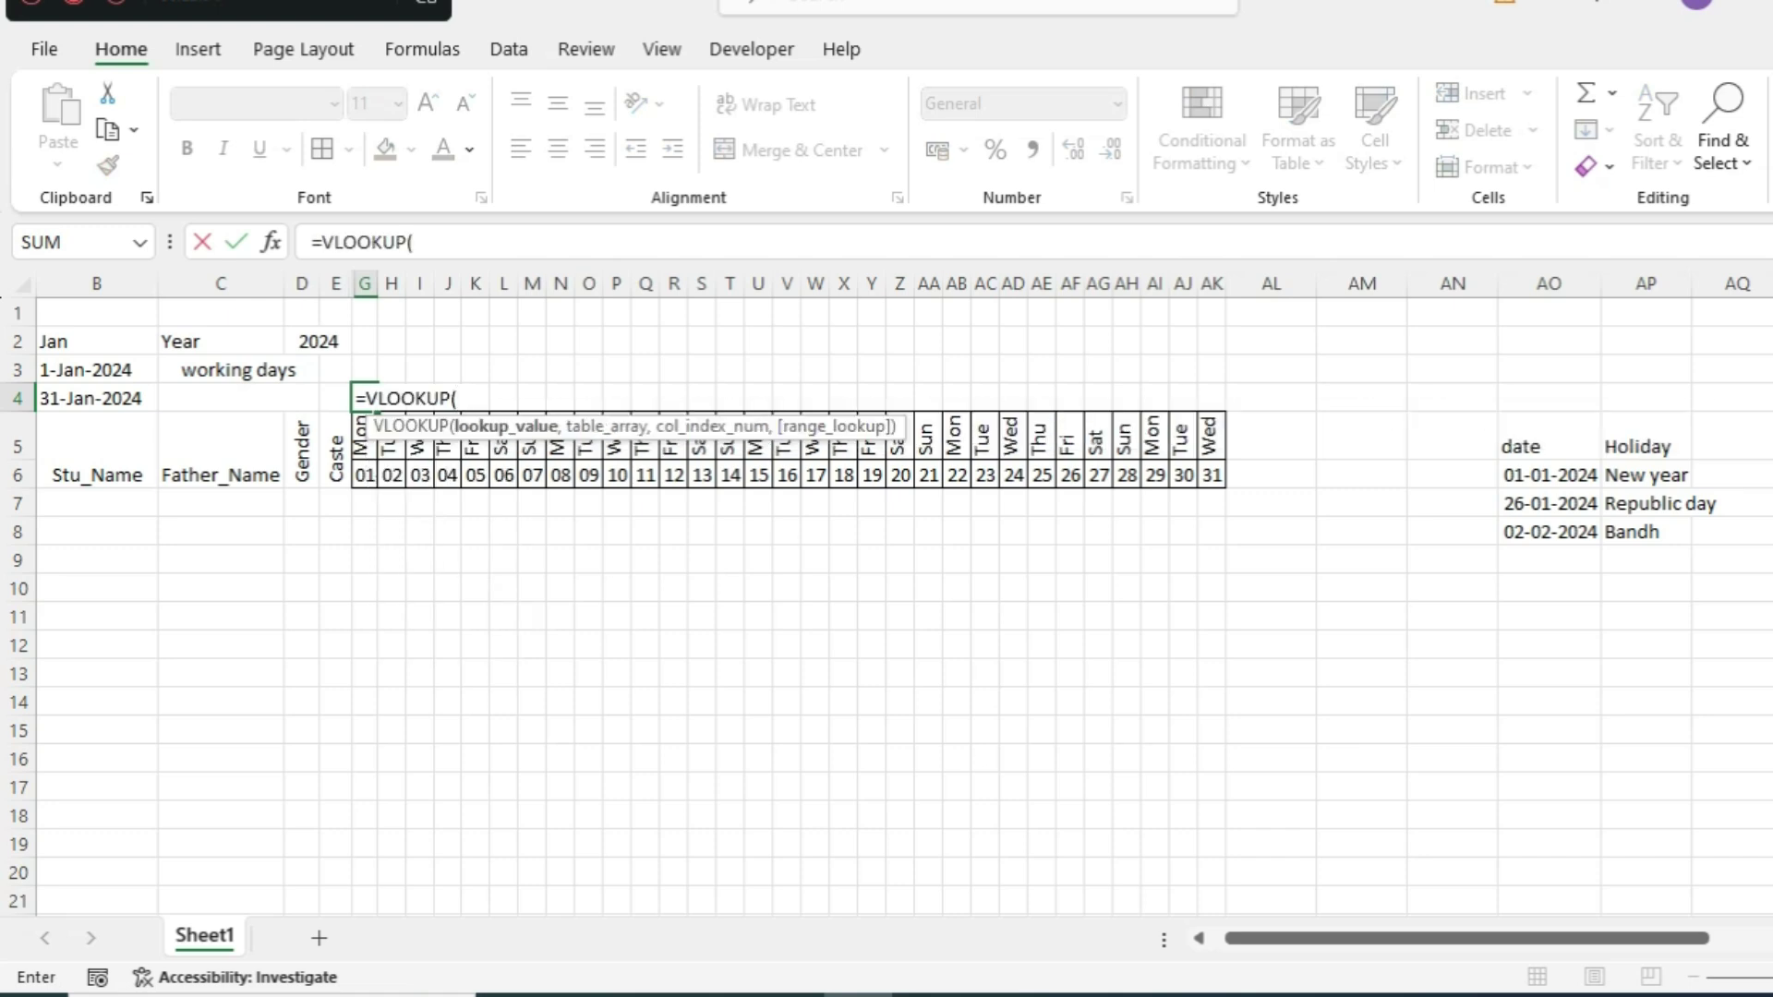
left_click(365, 475)
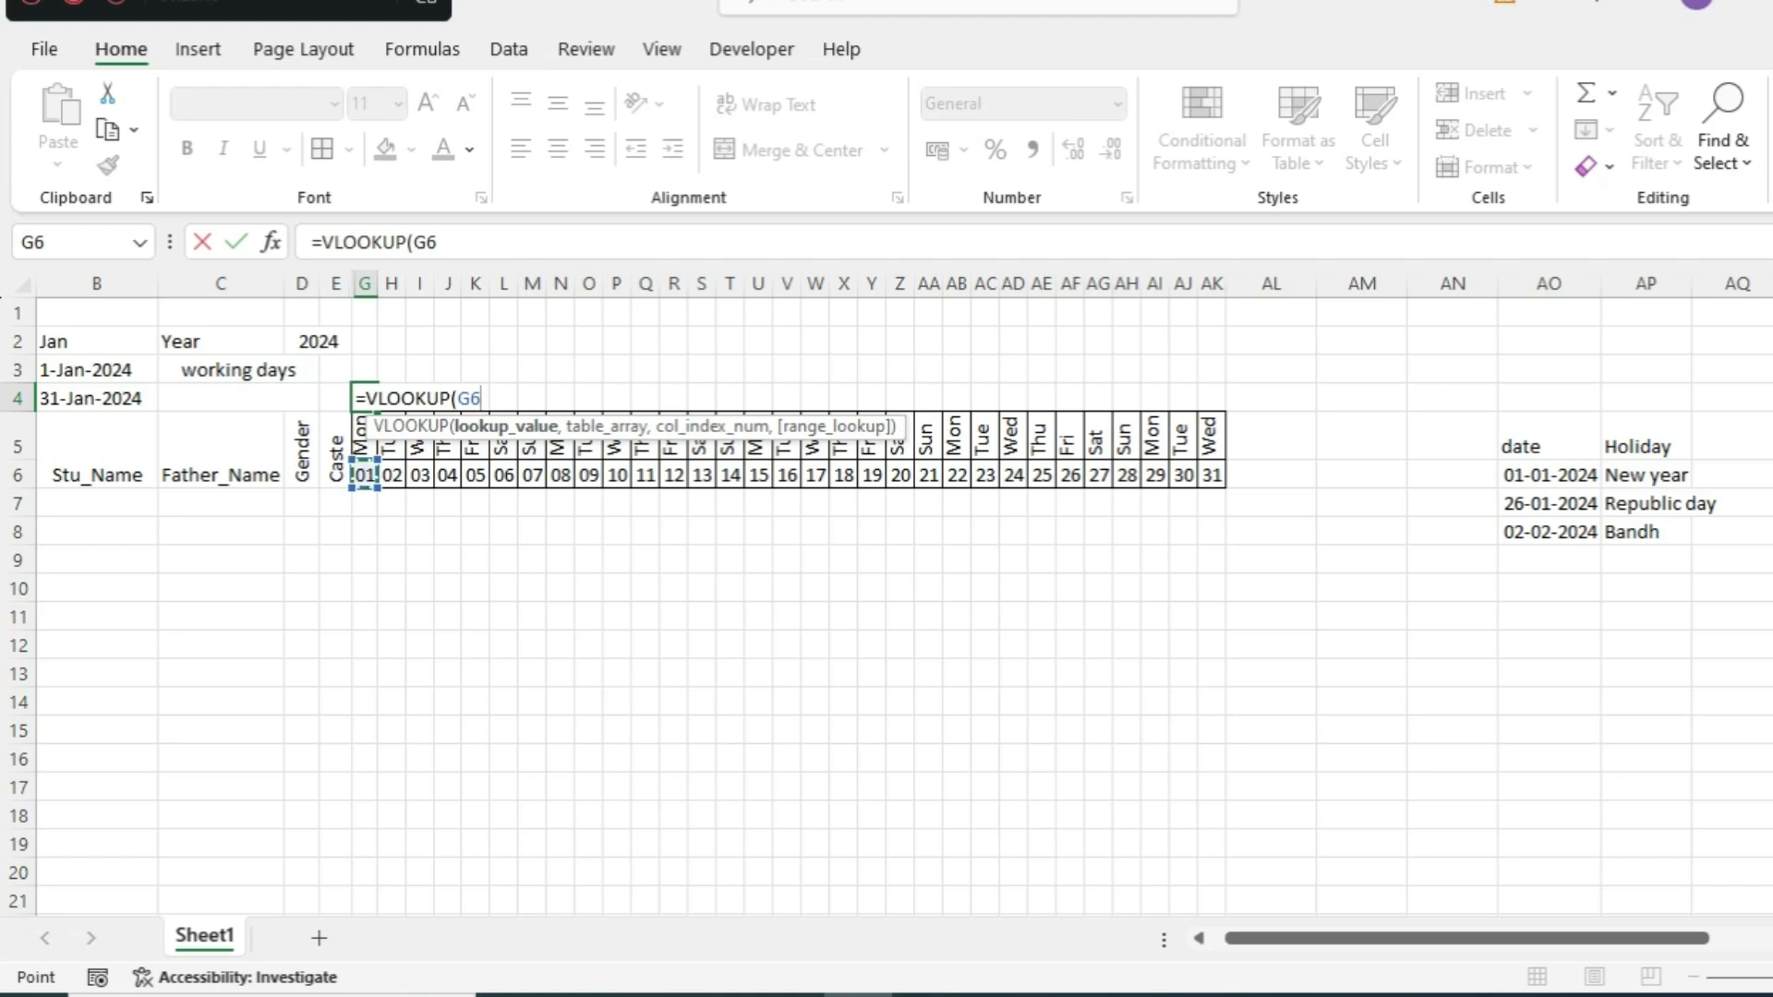
type(",")
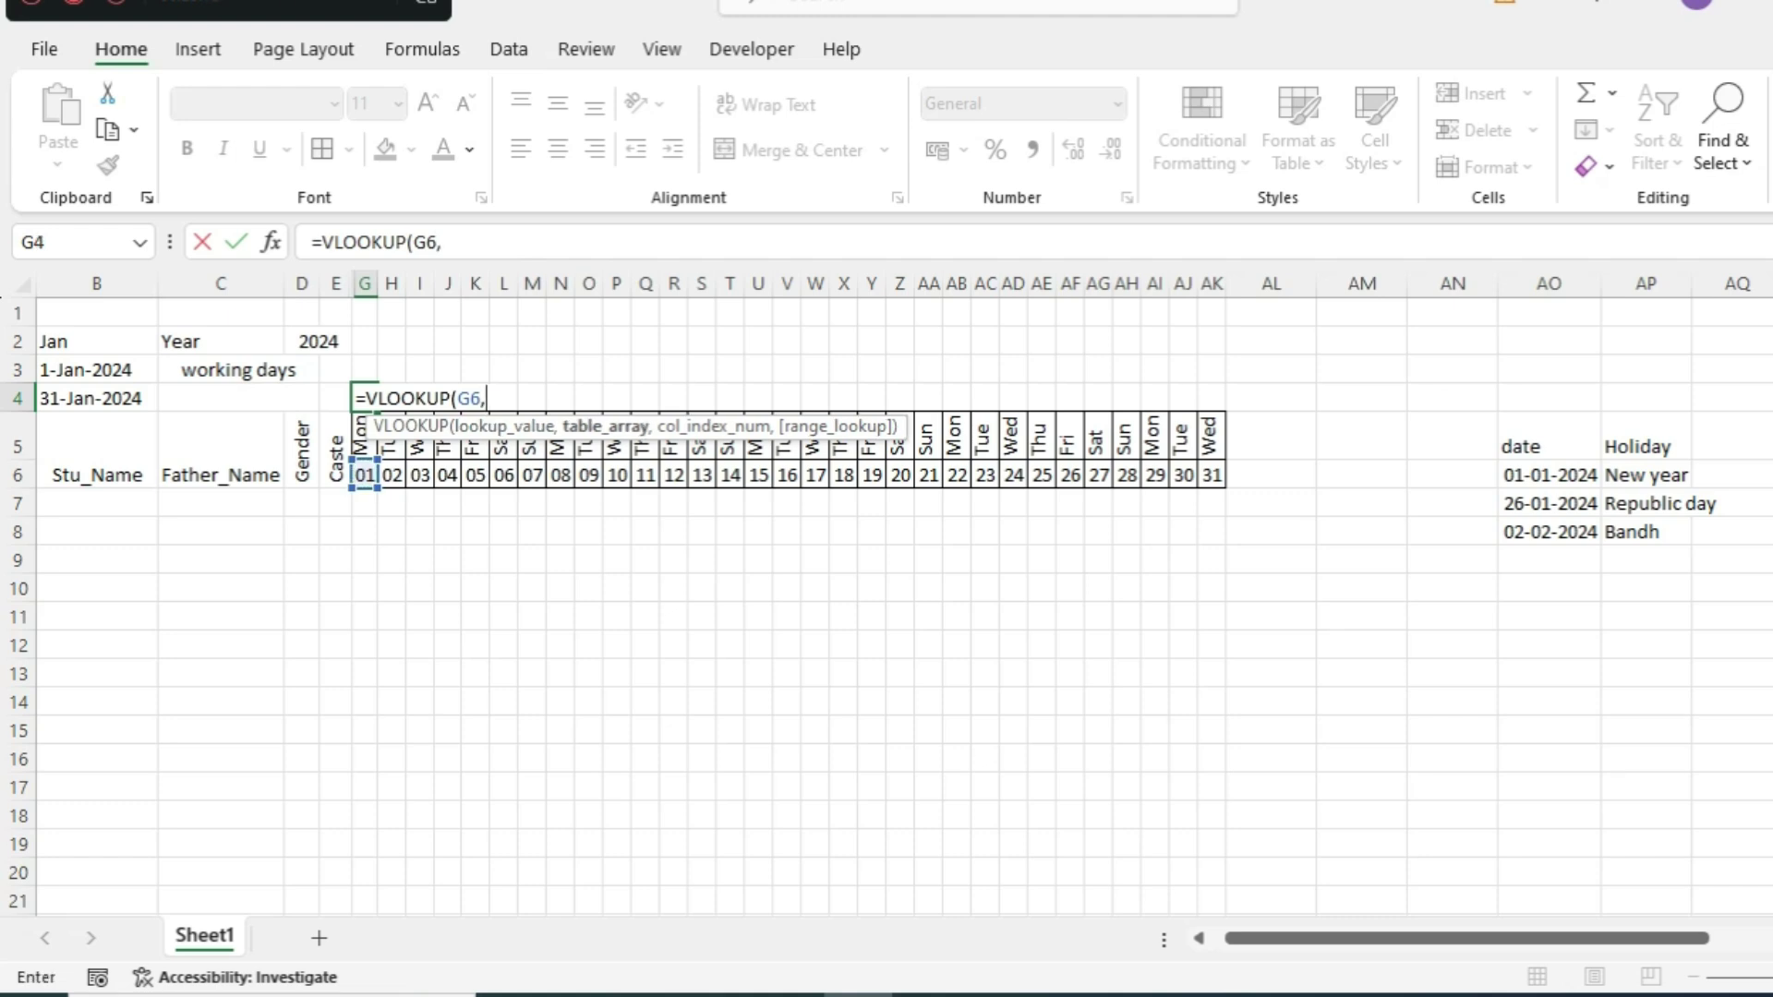
Step: Select the holiday date cells as the VLOOKUP table range
left_click_drag(1550, 474, 1549, 909)
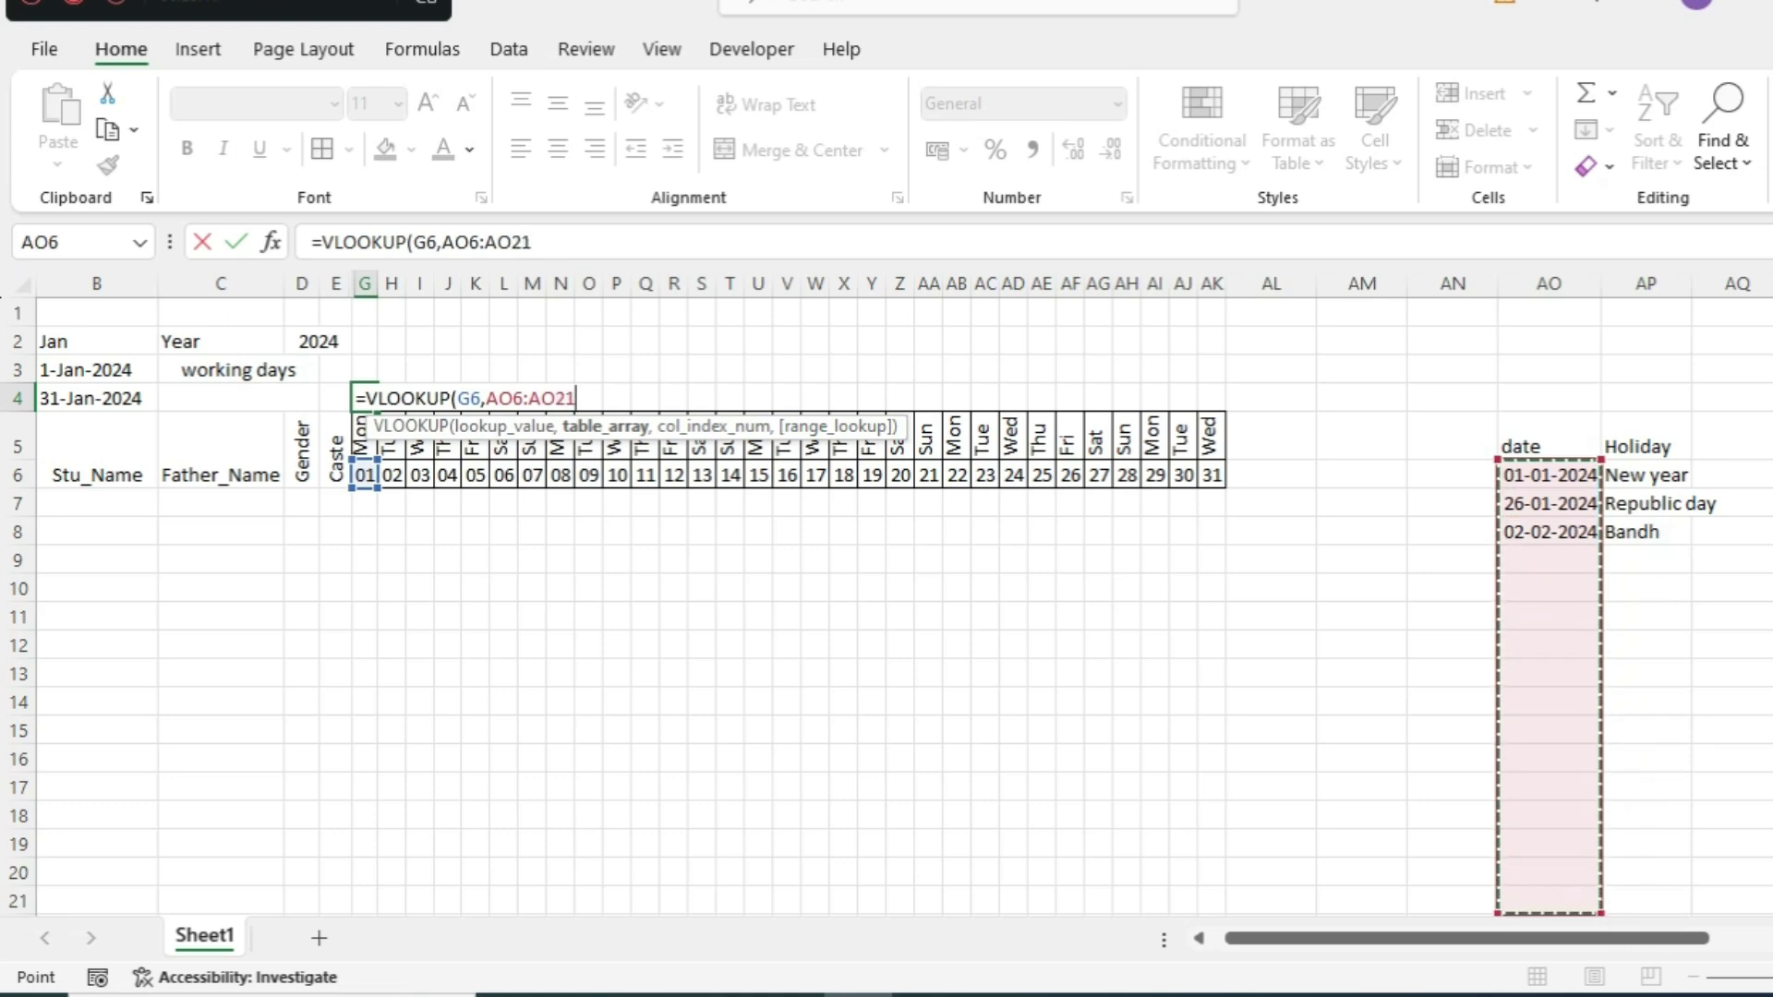
scroll(887, 610, "down", 3)
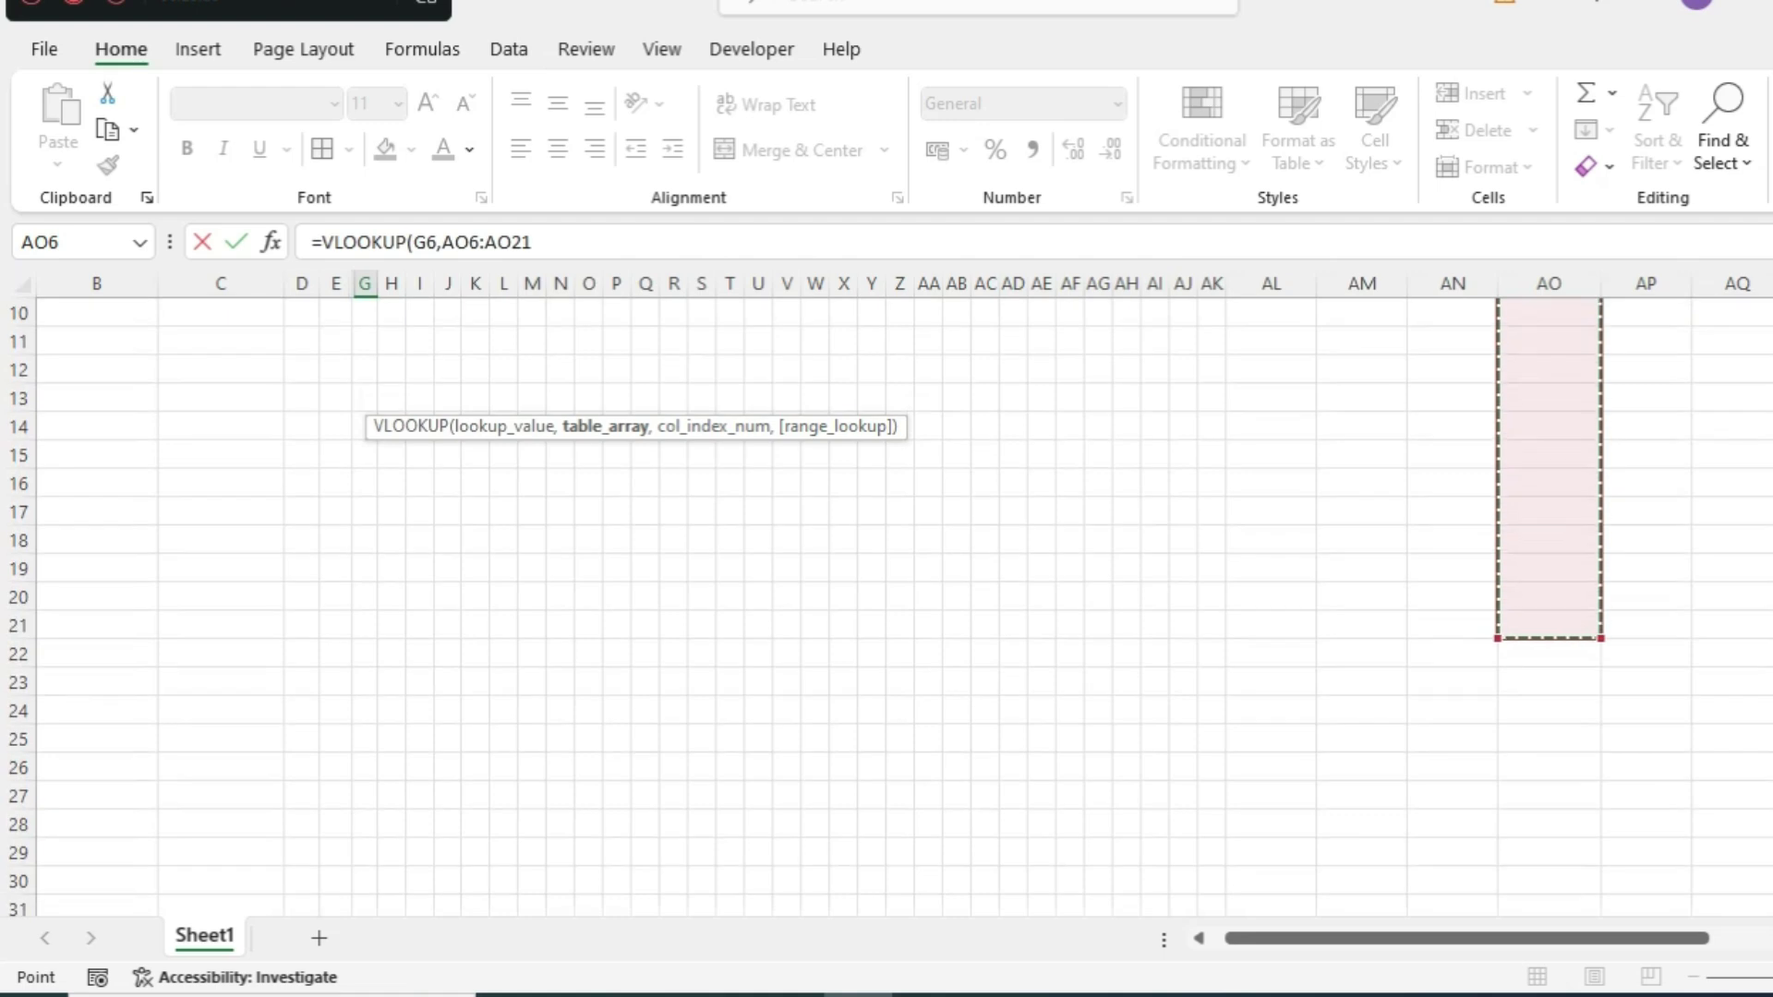
scroll(886, 554, "up", 3)
scroll(886, 554, "down", 1)
scroll(887, 554, "down", 1)
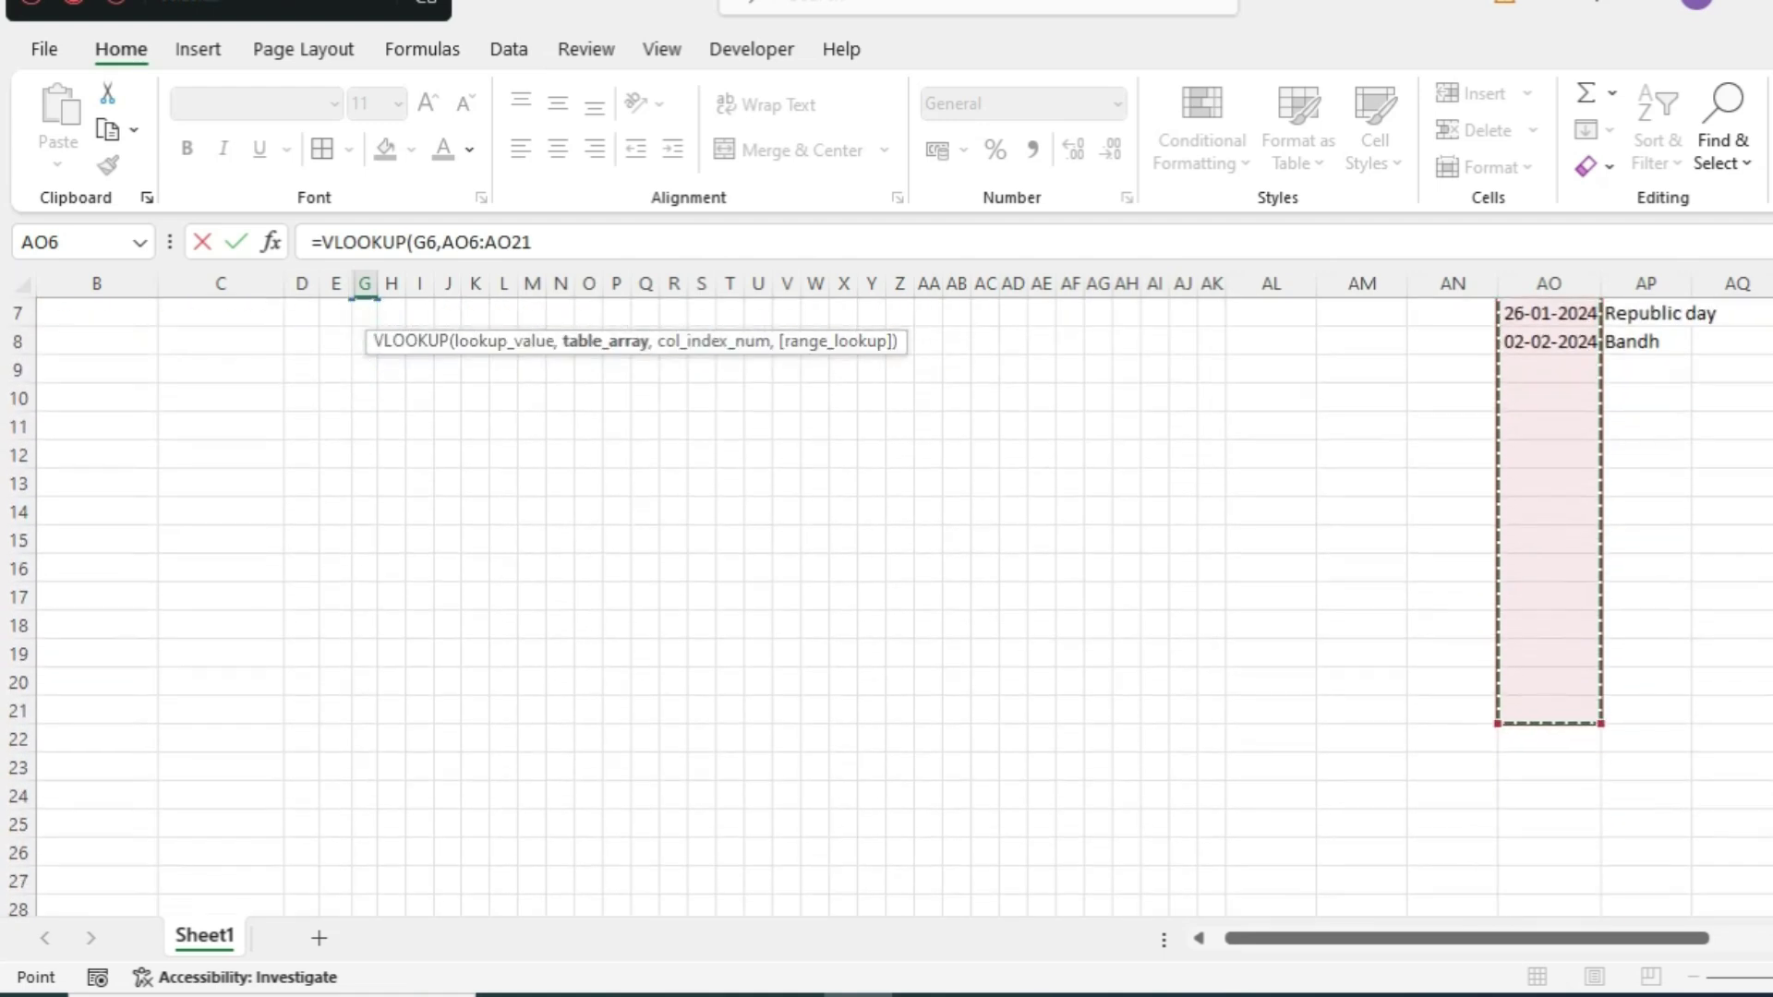
scroll(887, 554, "up", 2)
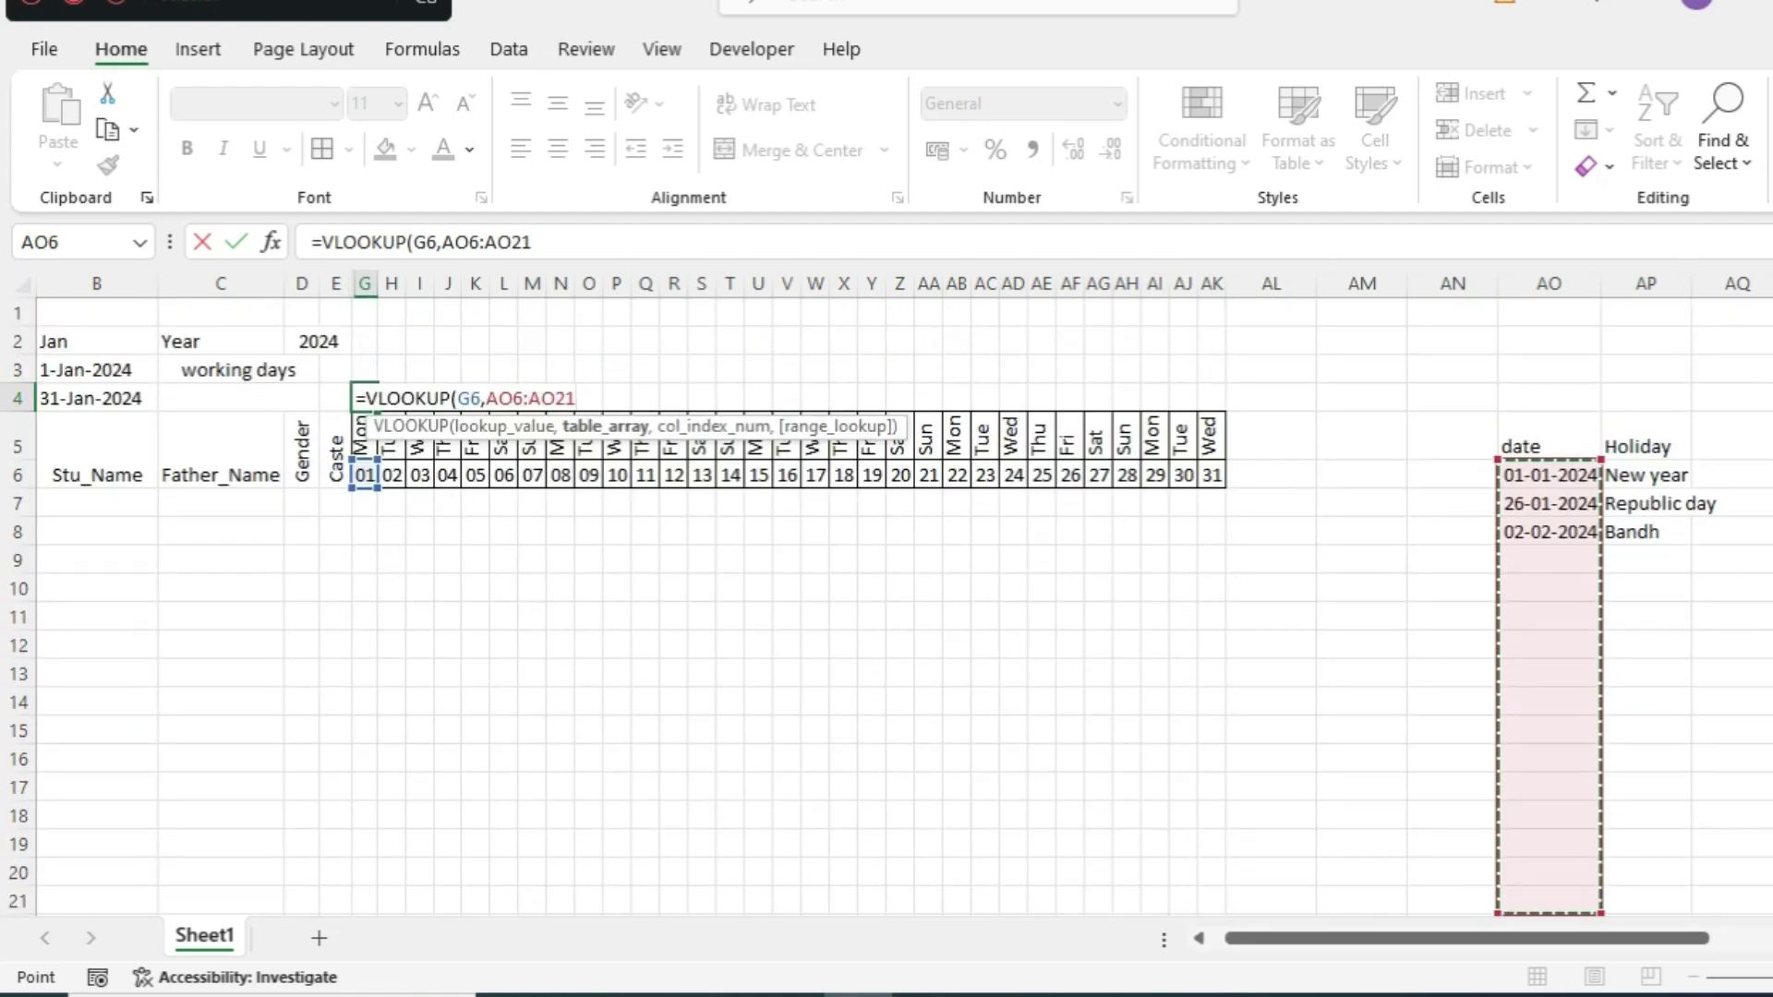
scroll(886, 554, "down", 3)
scroll(886, 554, "up", 2)
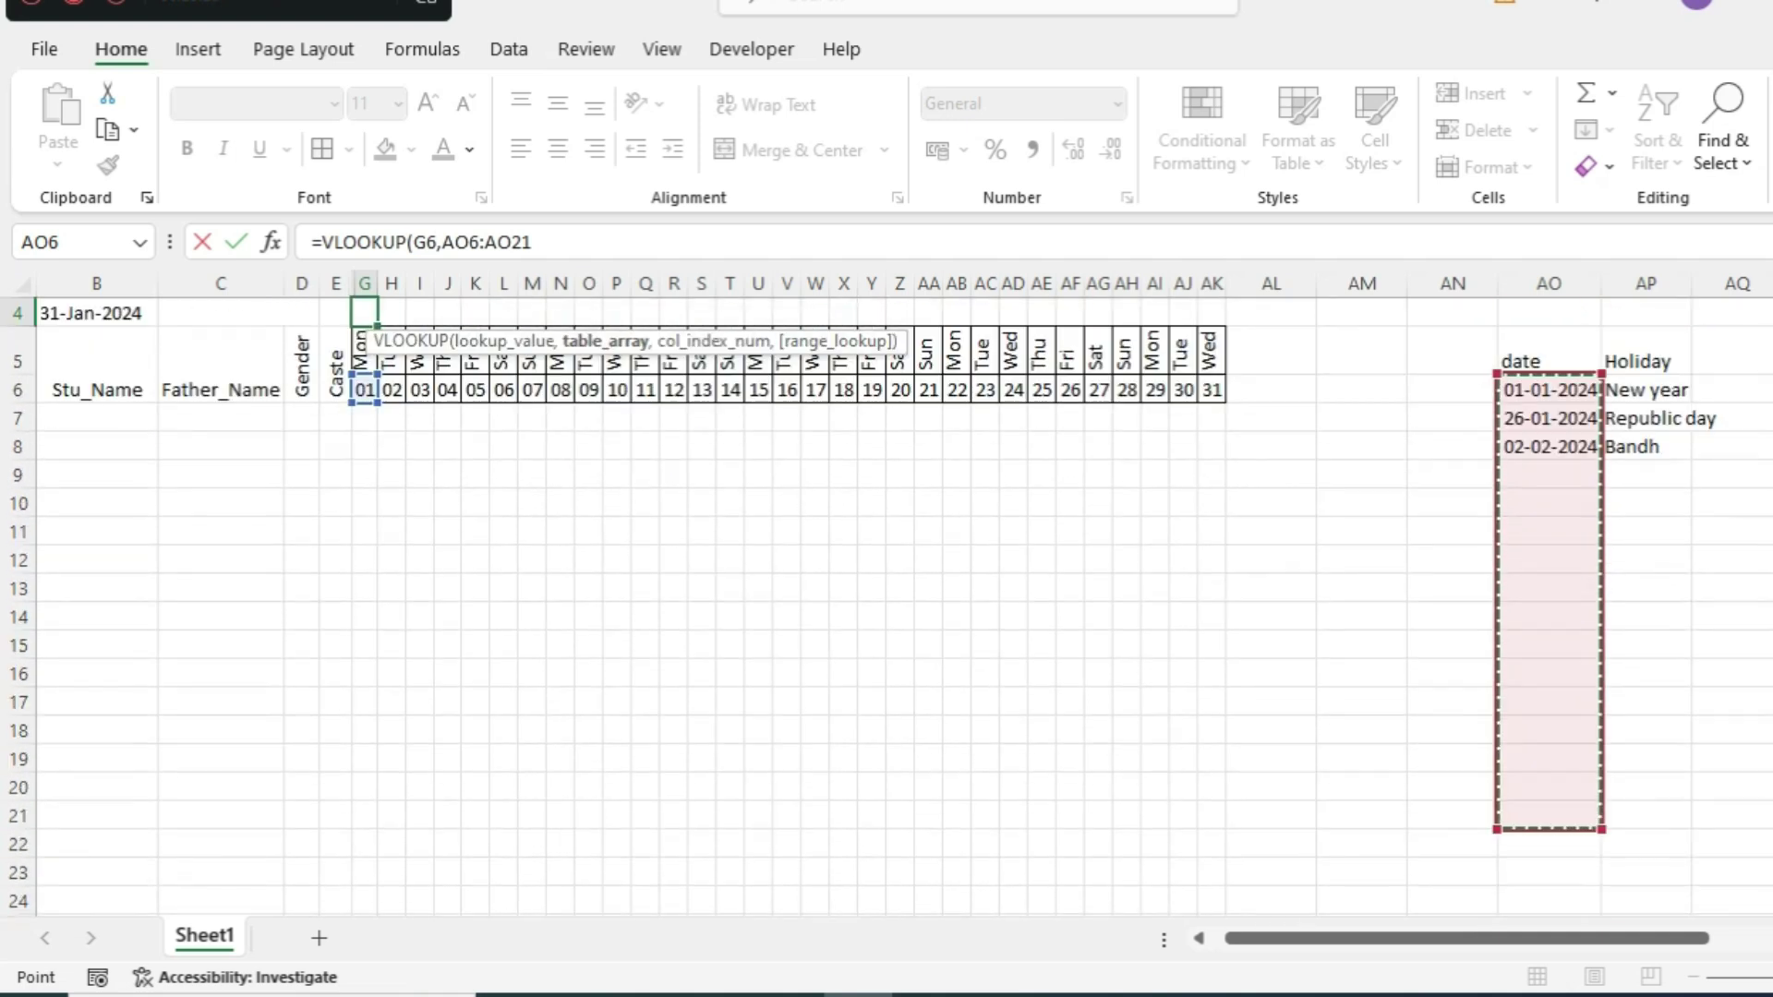
left_click_drag(1550, 390, 1550, 901)
scroll(1550, 901, "down", 1)
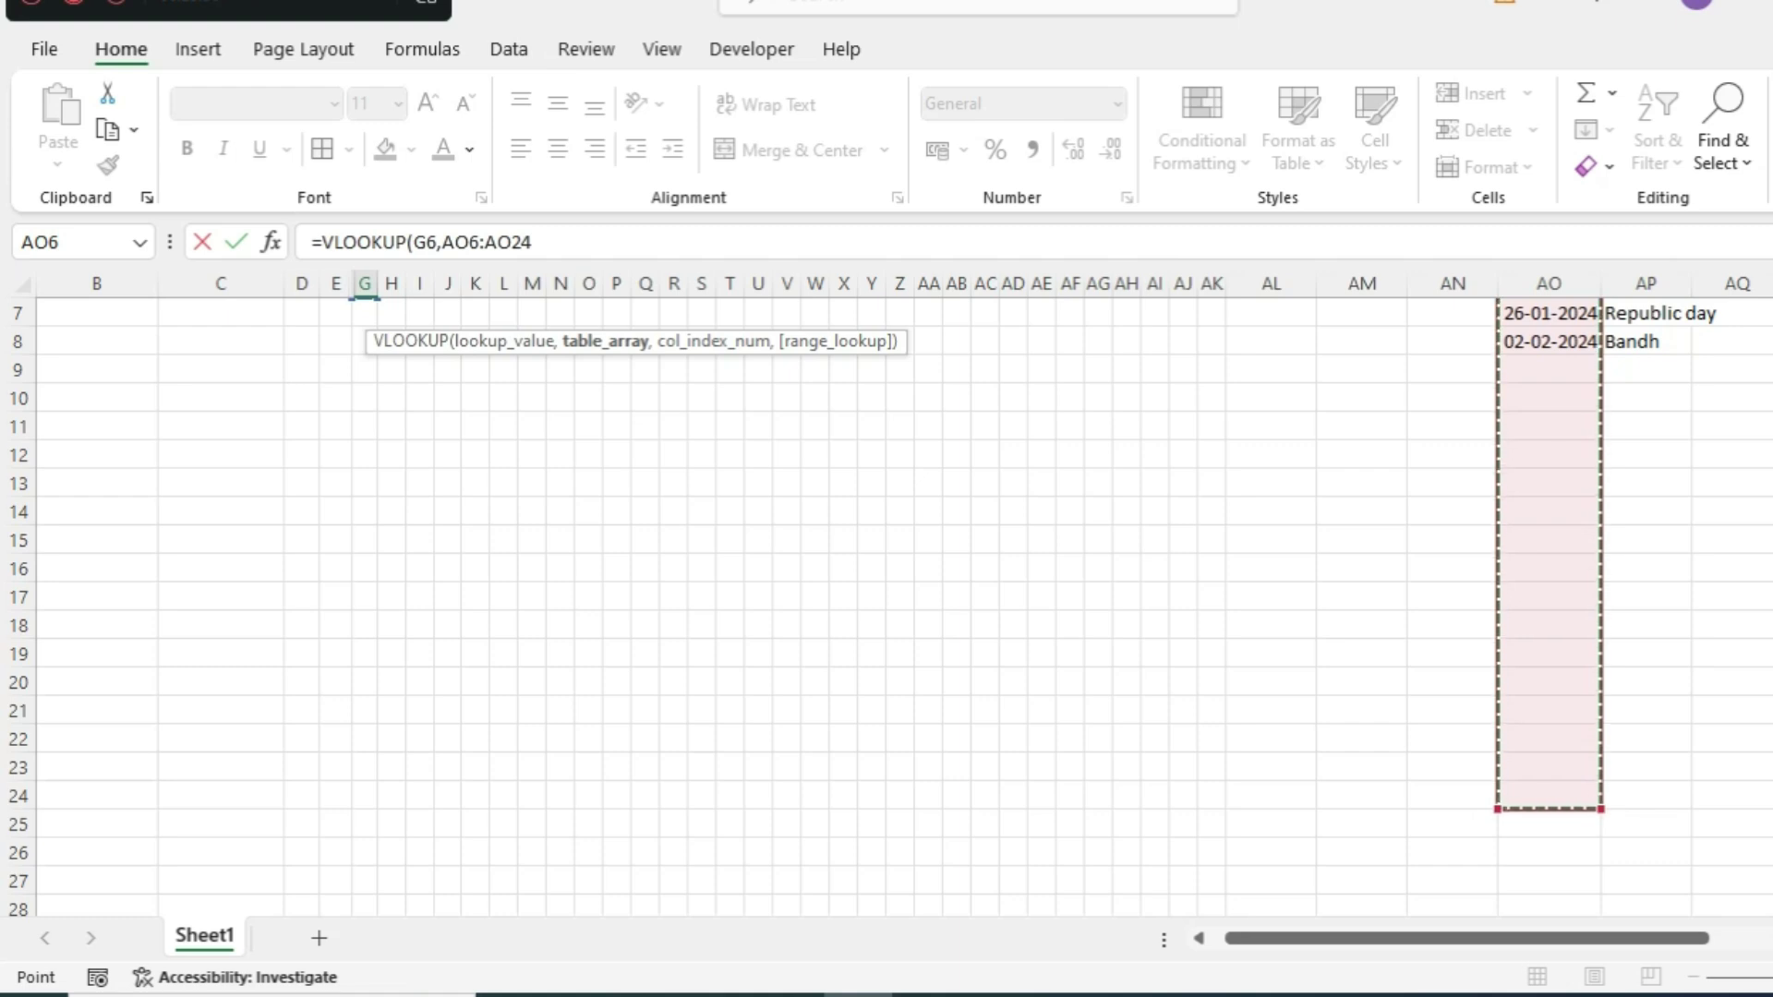
scroll(887, 600, "up", 2)
scroll(887, 600, "down", 2)
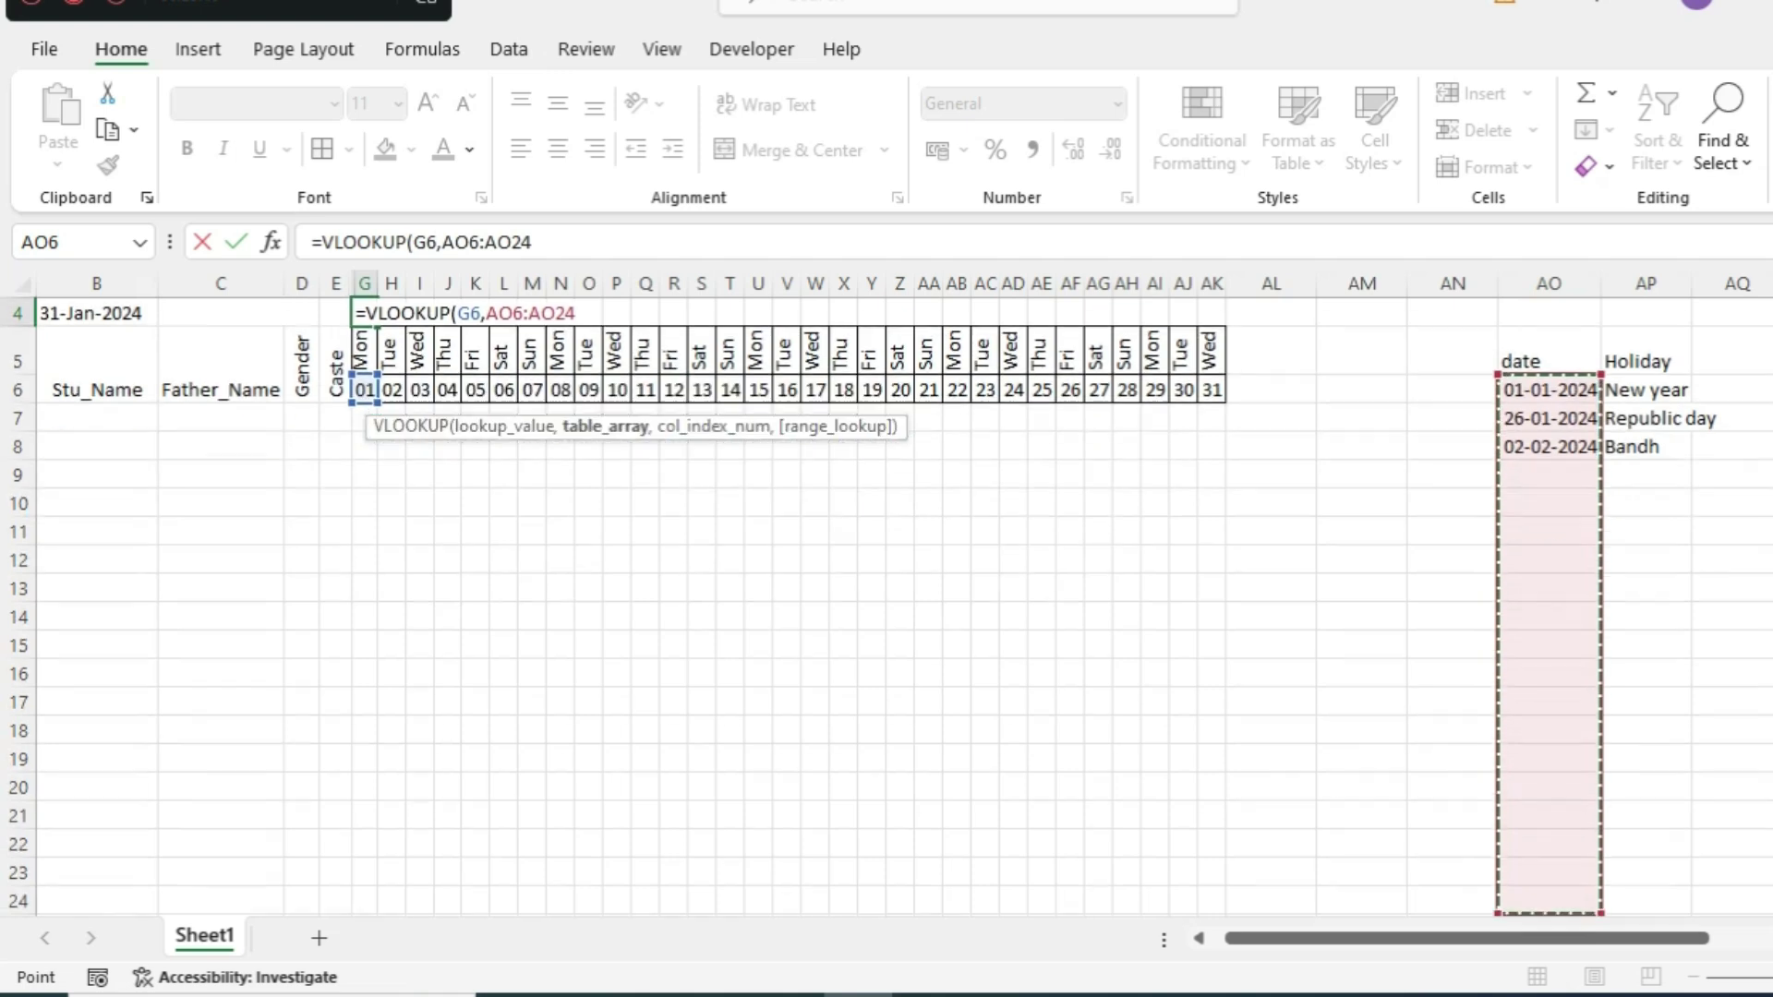
scroll(887, 600, "down", 1)
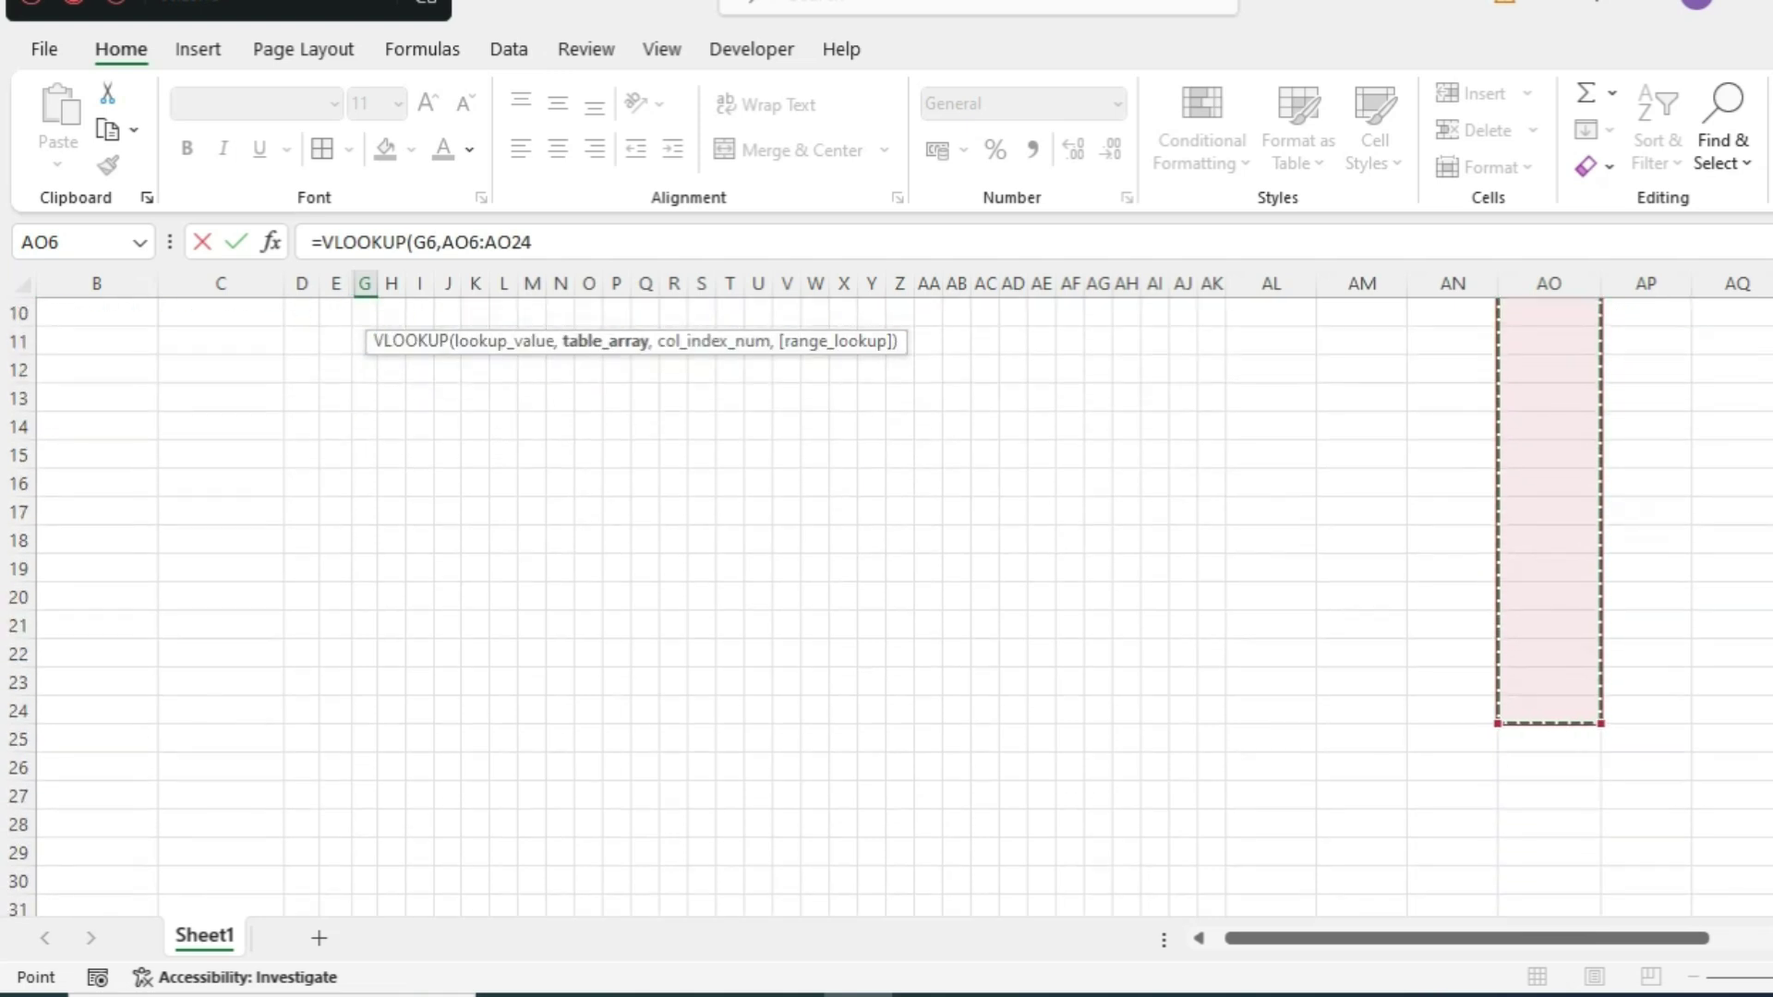
left_click_drag(1549, 715, 1549, 887)
scroll(1549, 886, "down", 4)
scroll(1549, 886, "up", 4)
scroll(887, 601, "up", 3)
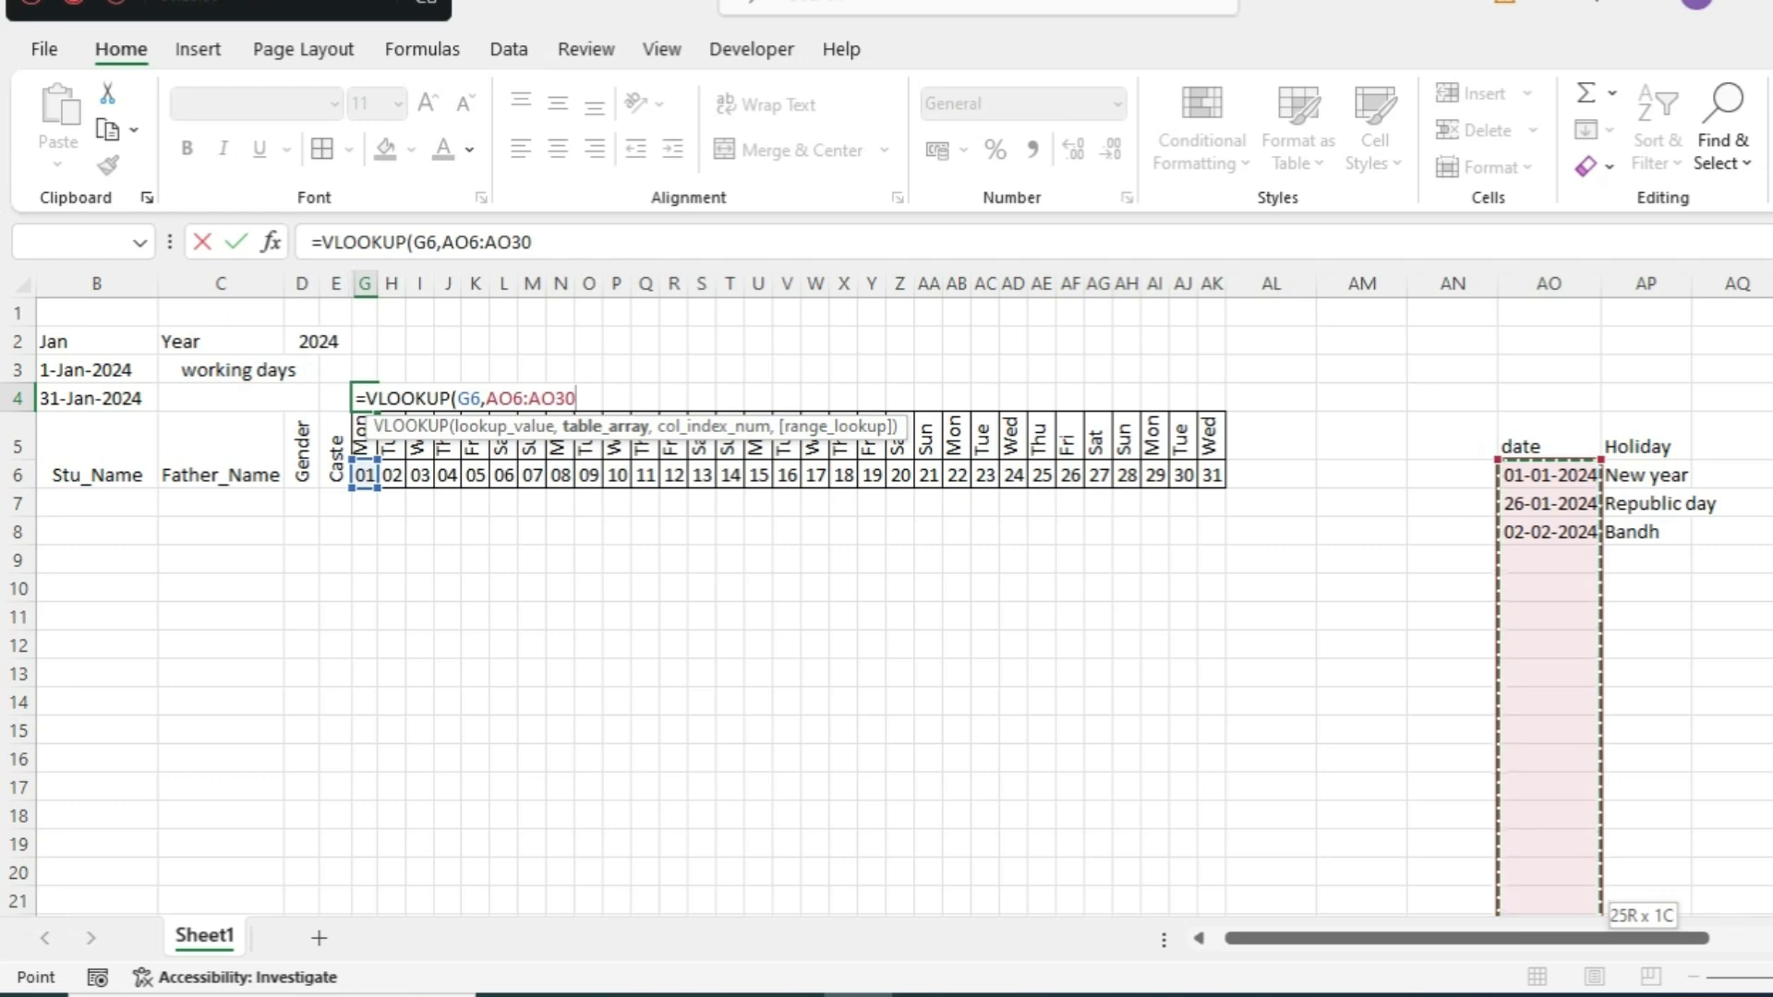
scroll(887, 600, "down", 2)
scroll(886, 600, "down", 5)
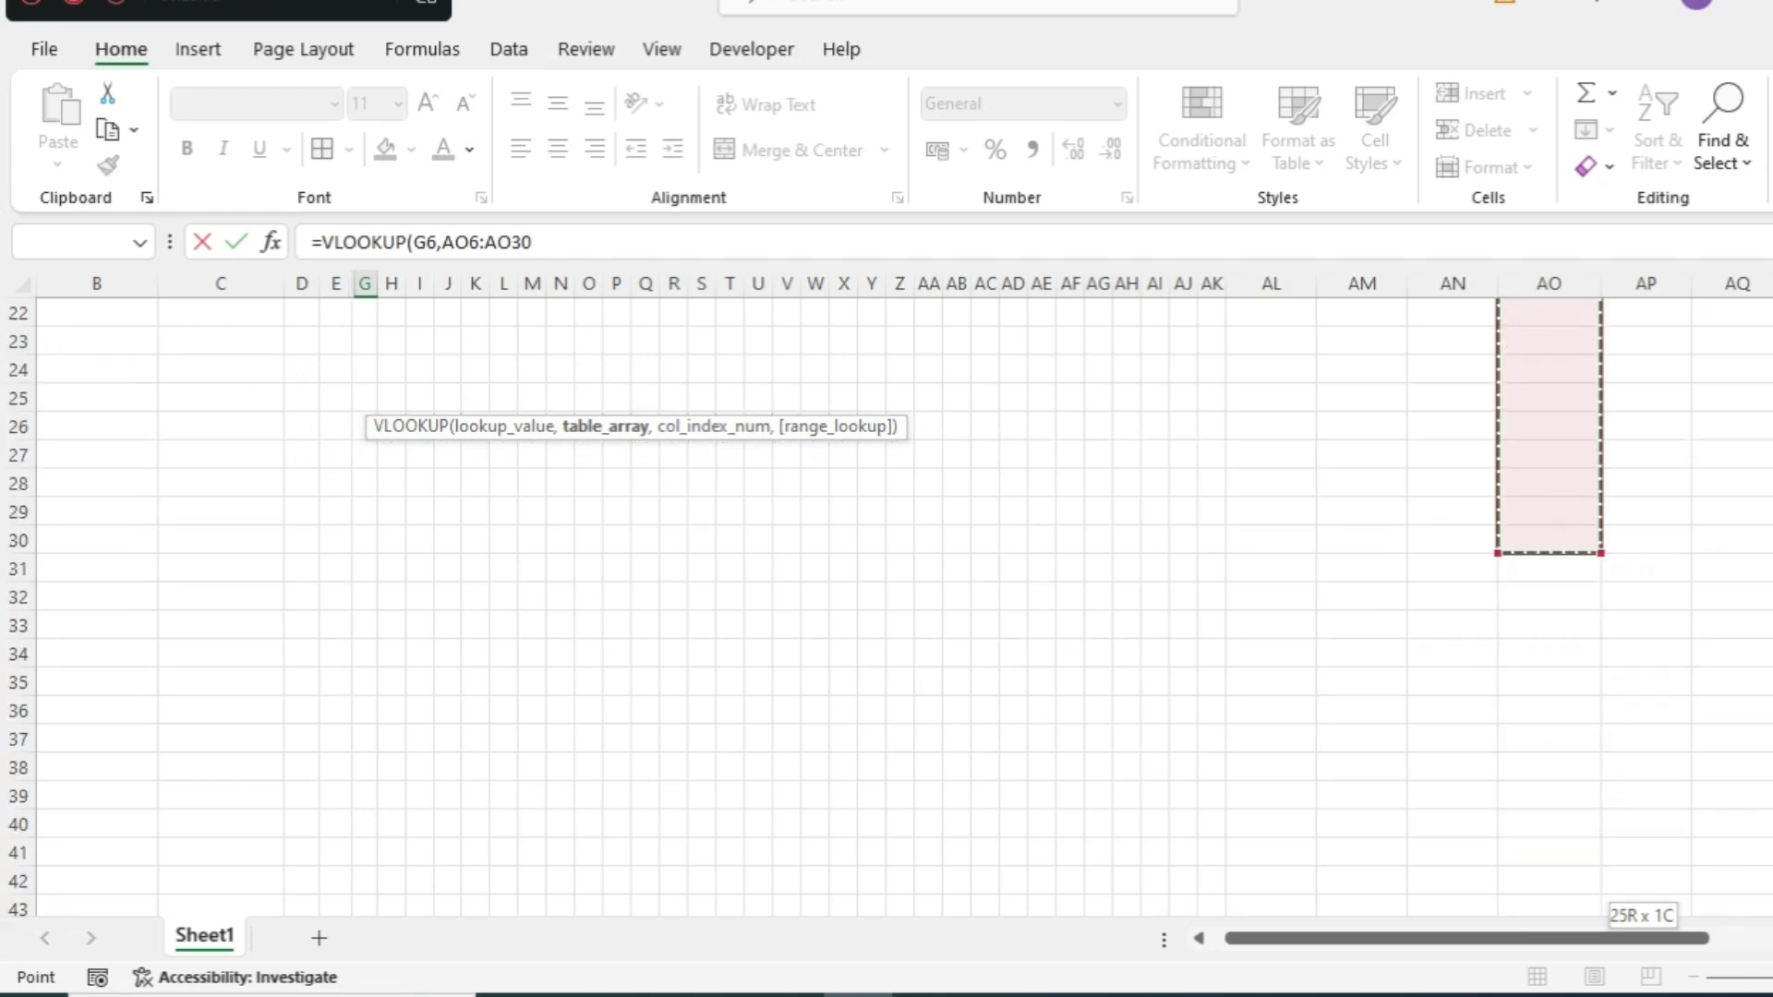
scroll(886, 600, "up", 7)
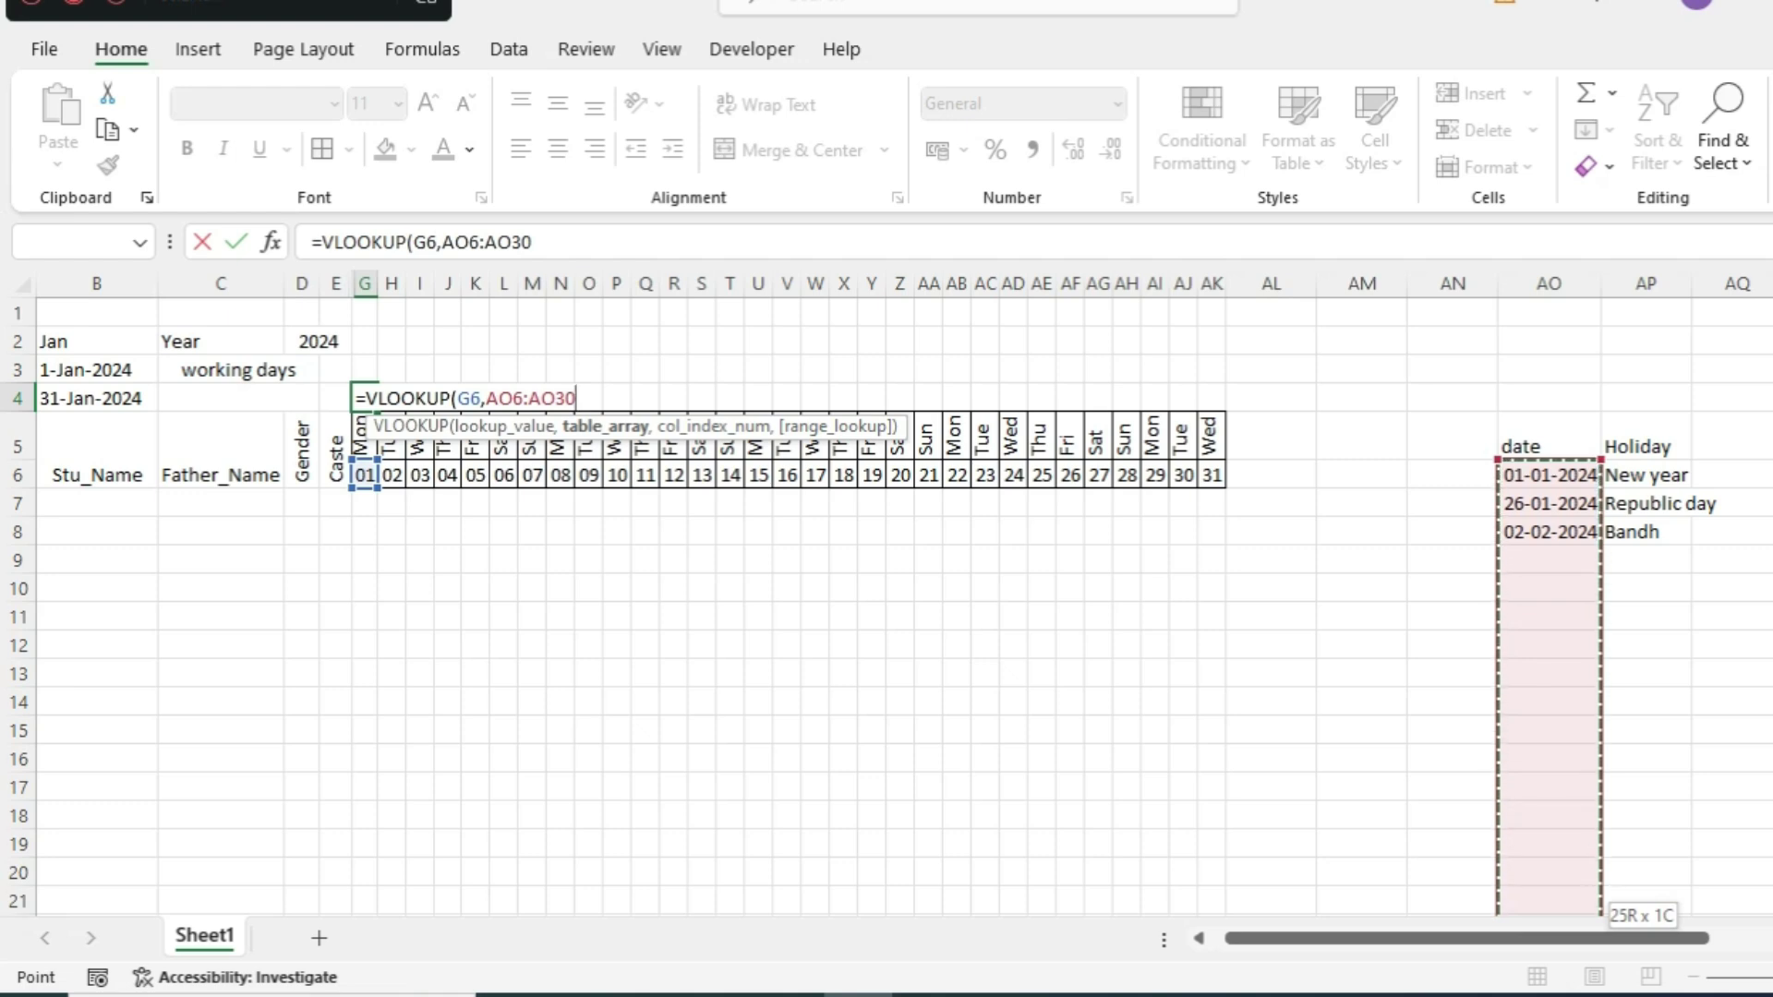
type(",")
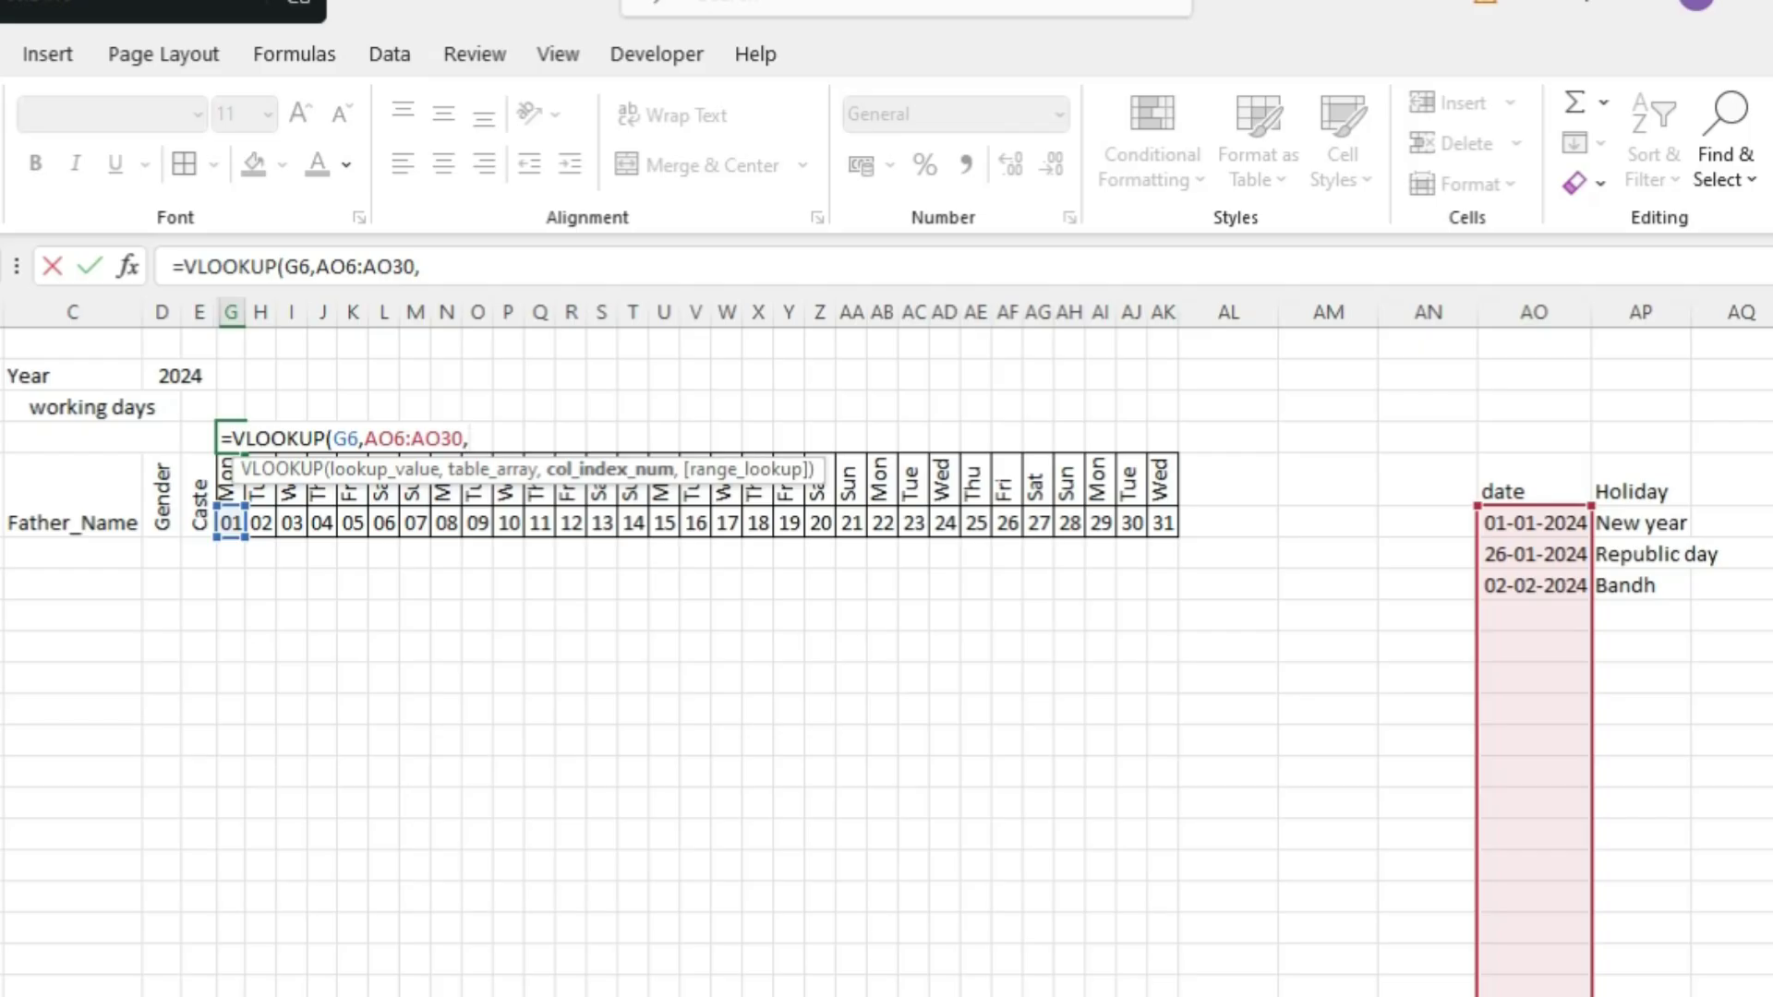
Step: Finish with column 1 and exact match 0, lock $AP$6:$AP$8, and confirm
type("1,")
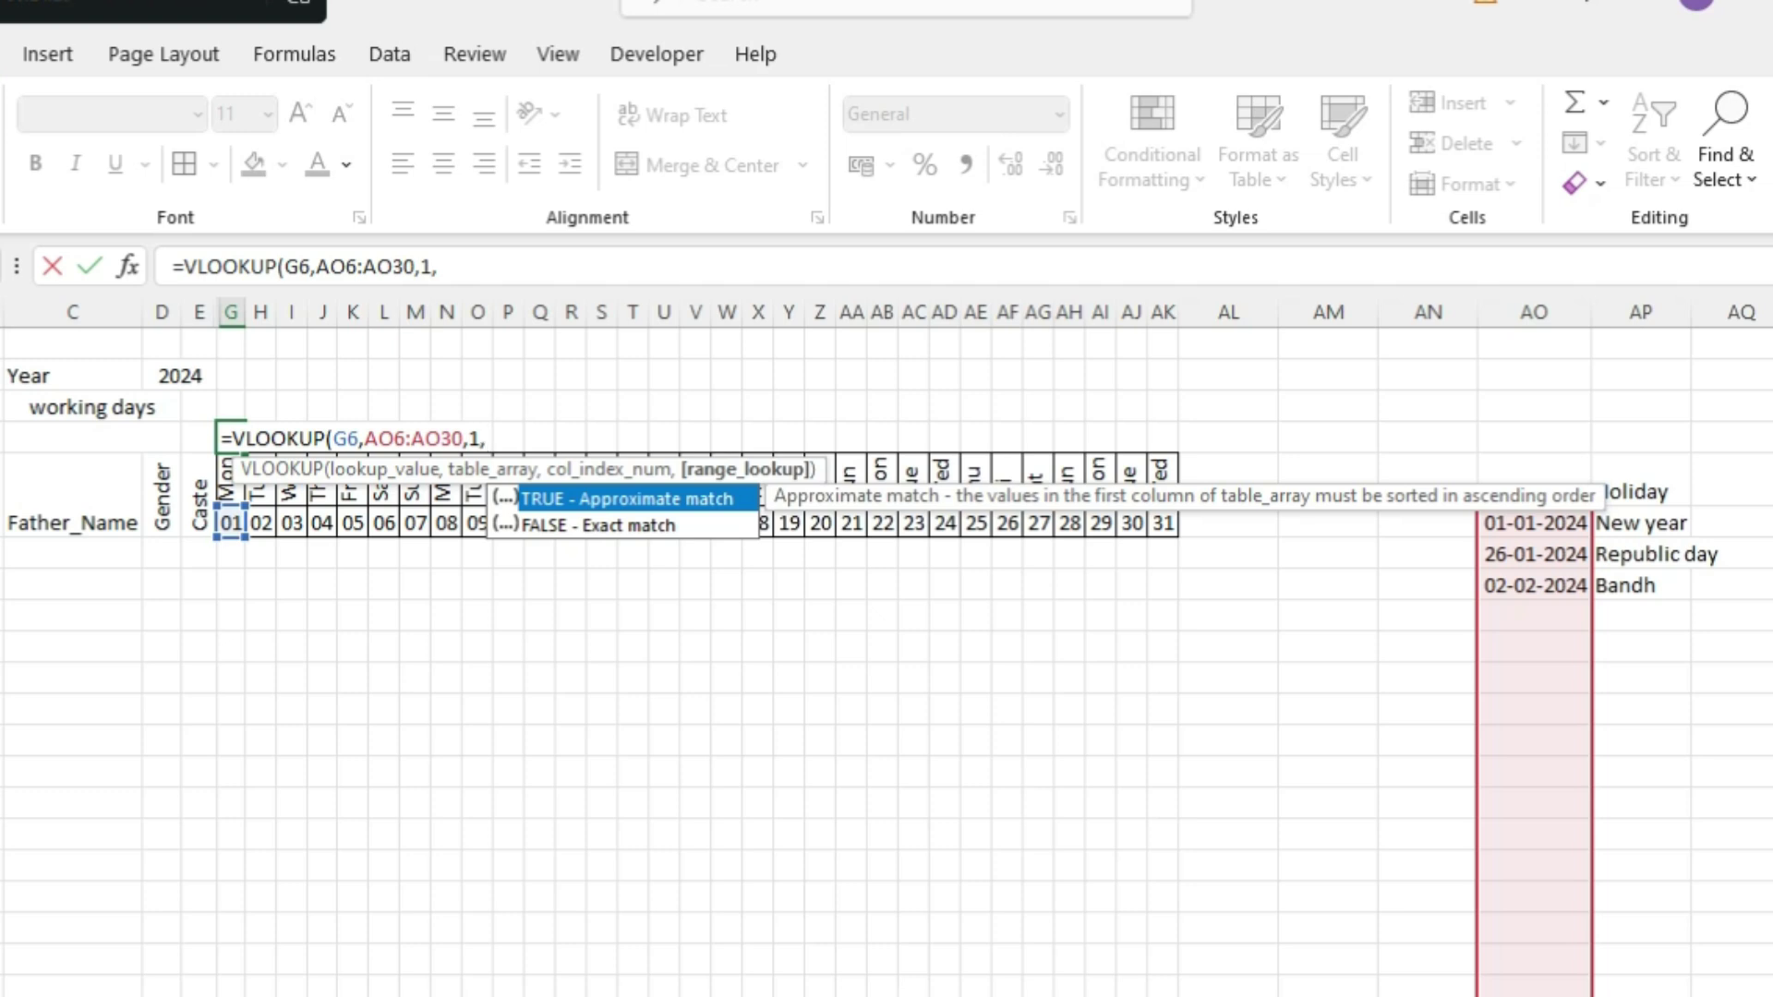
type("0")
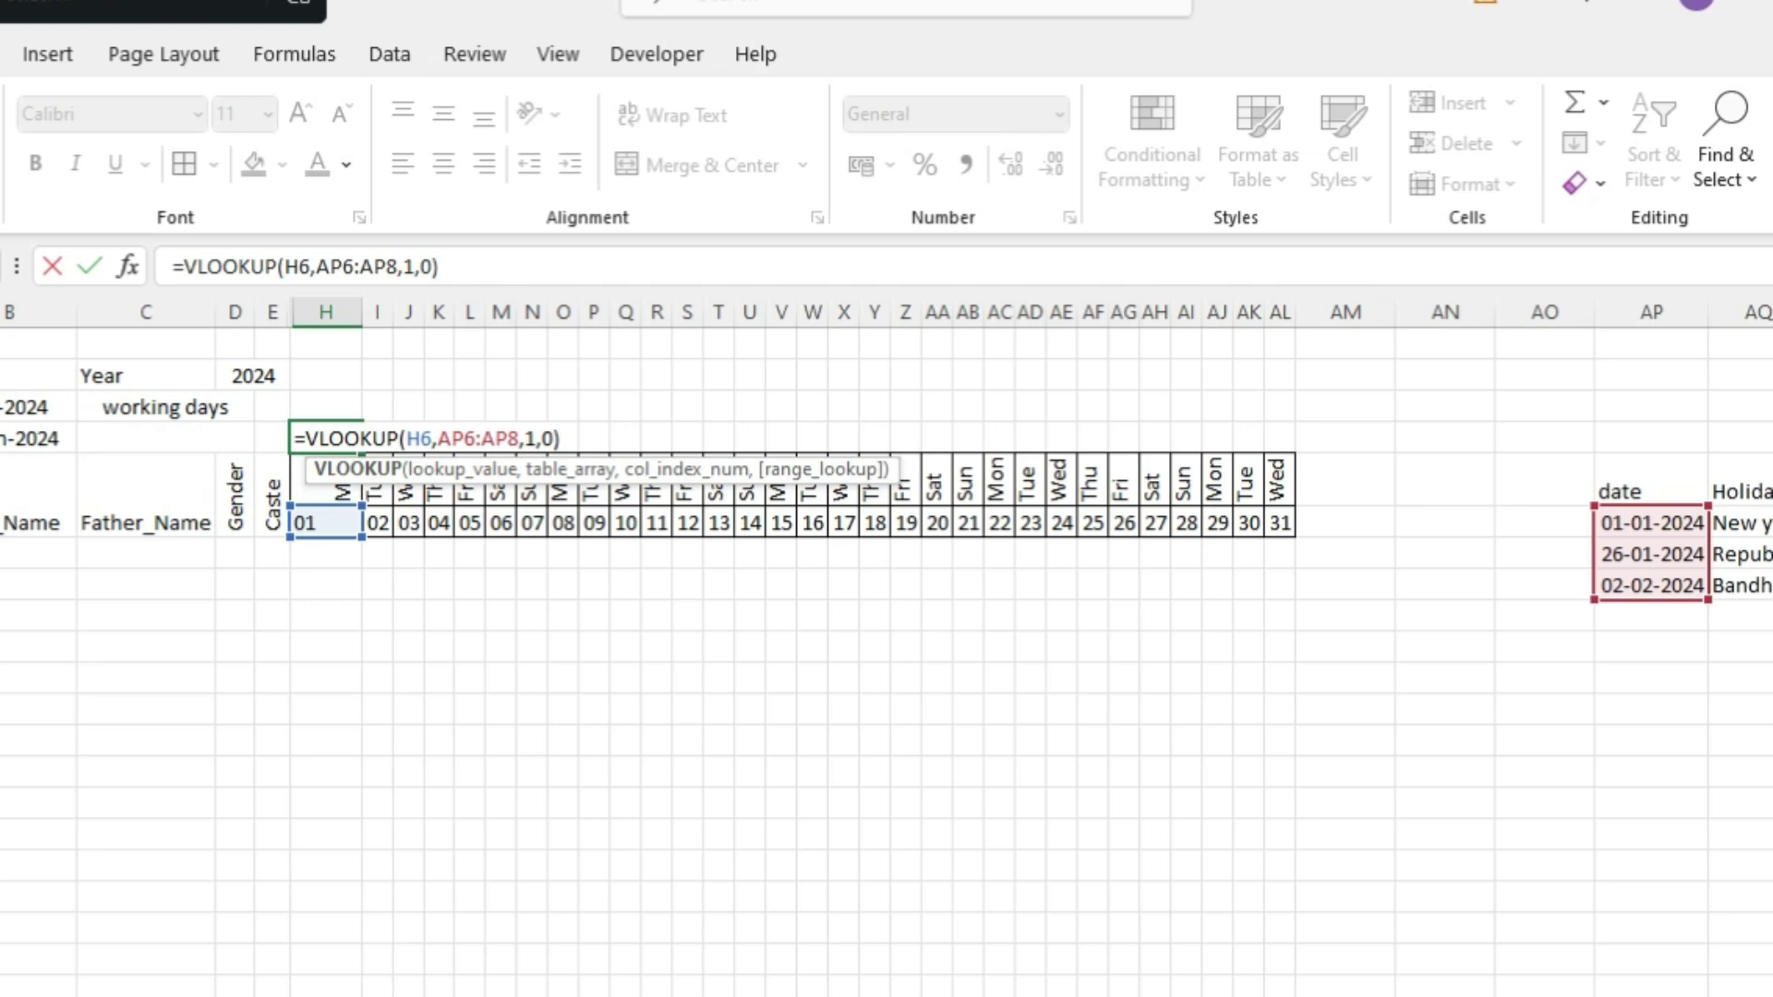
left_click(507, 437)
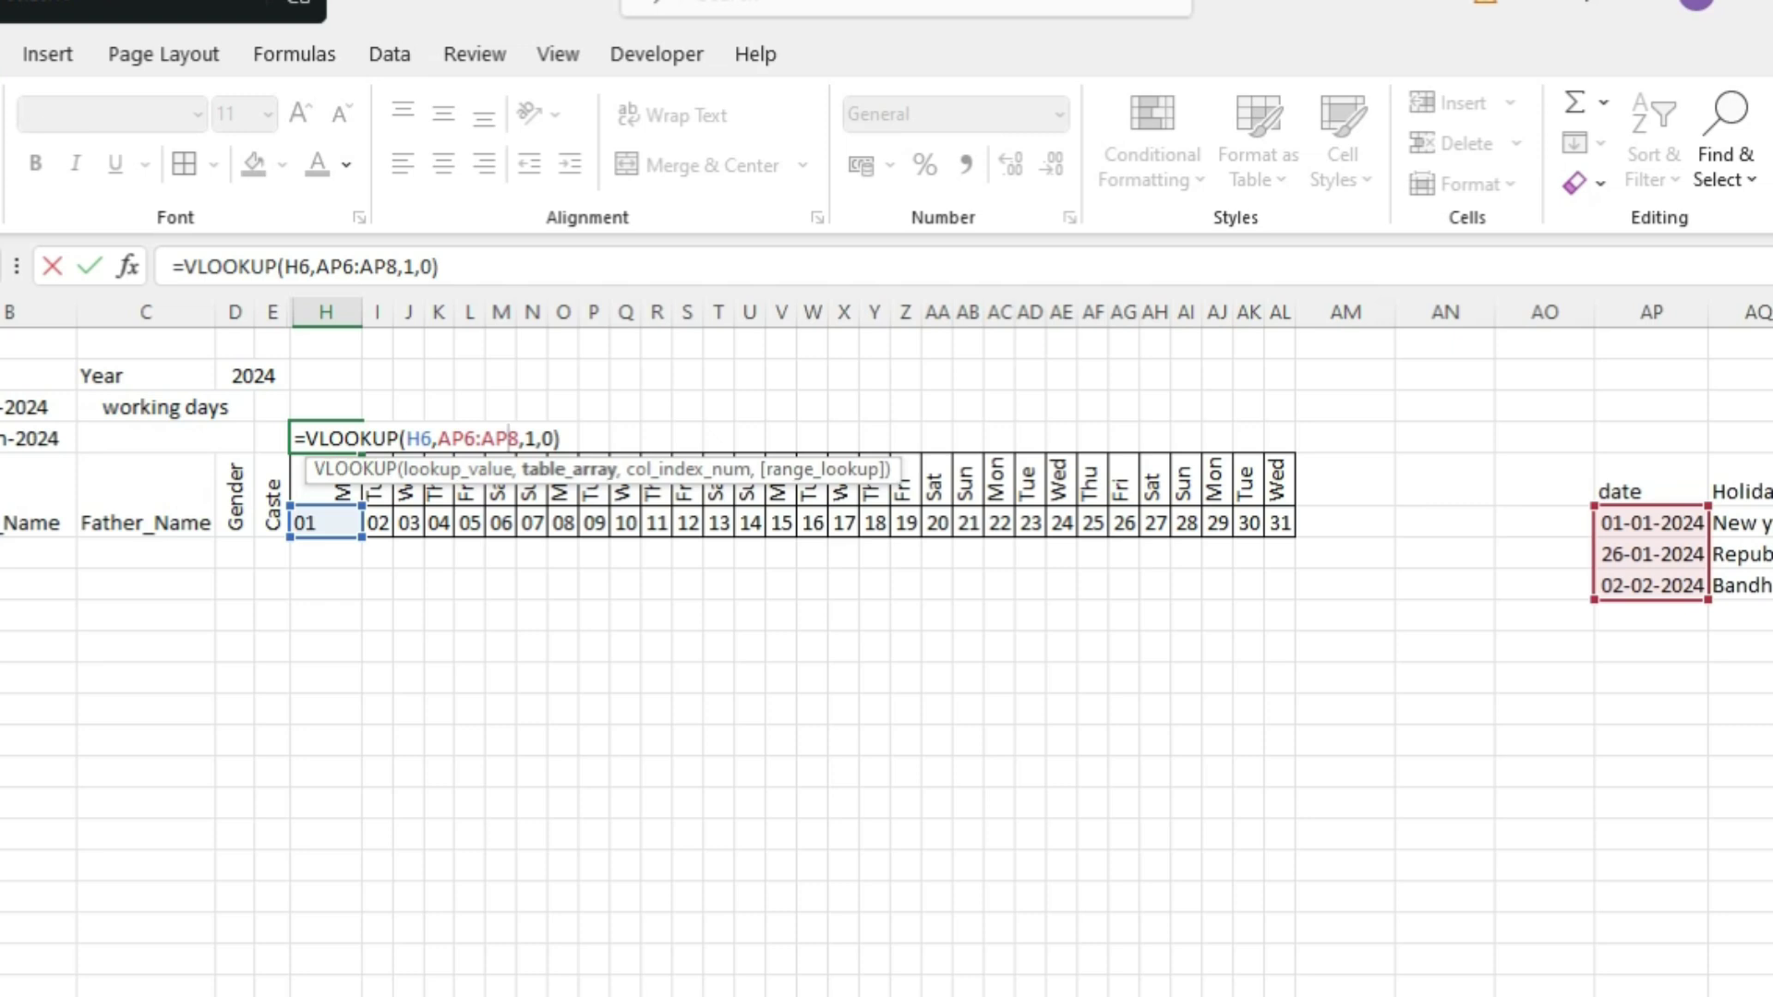
key("F4")
left_click(452, 438)
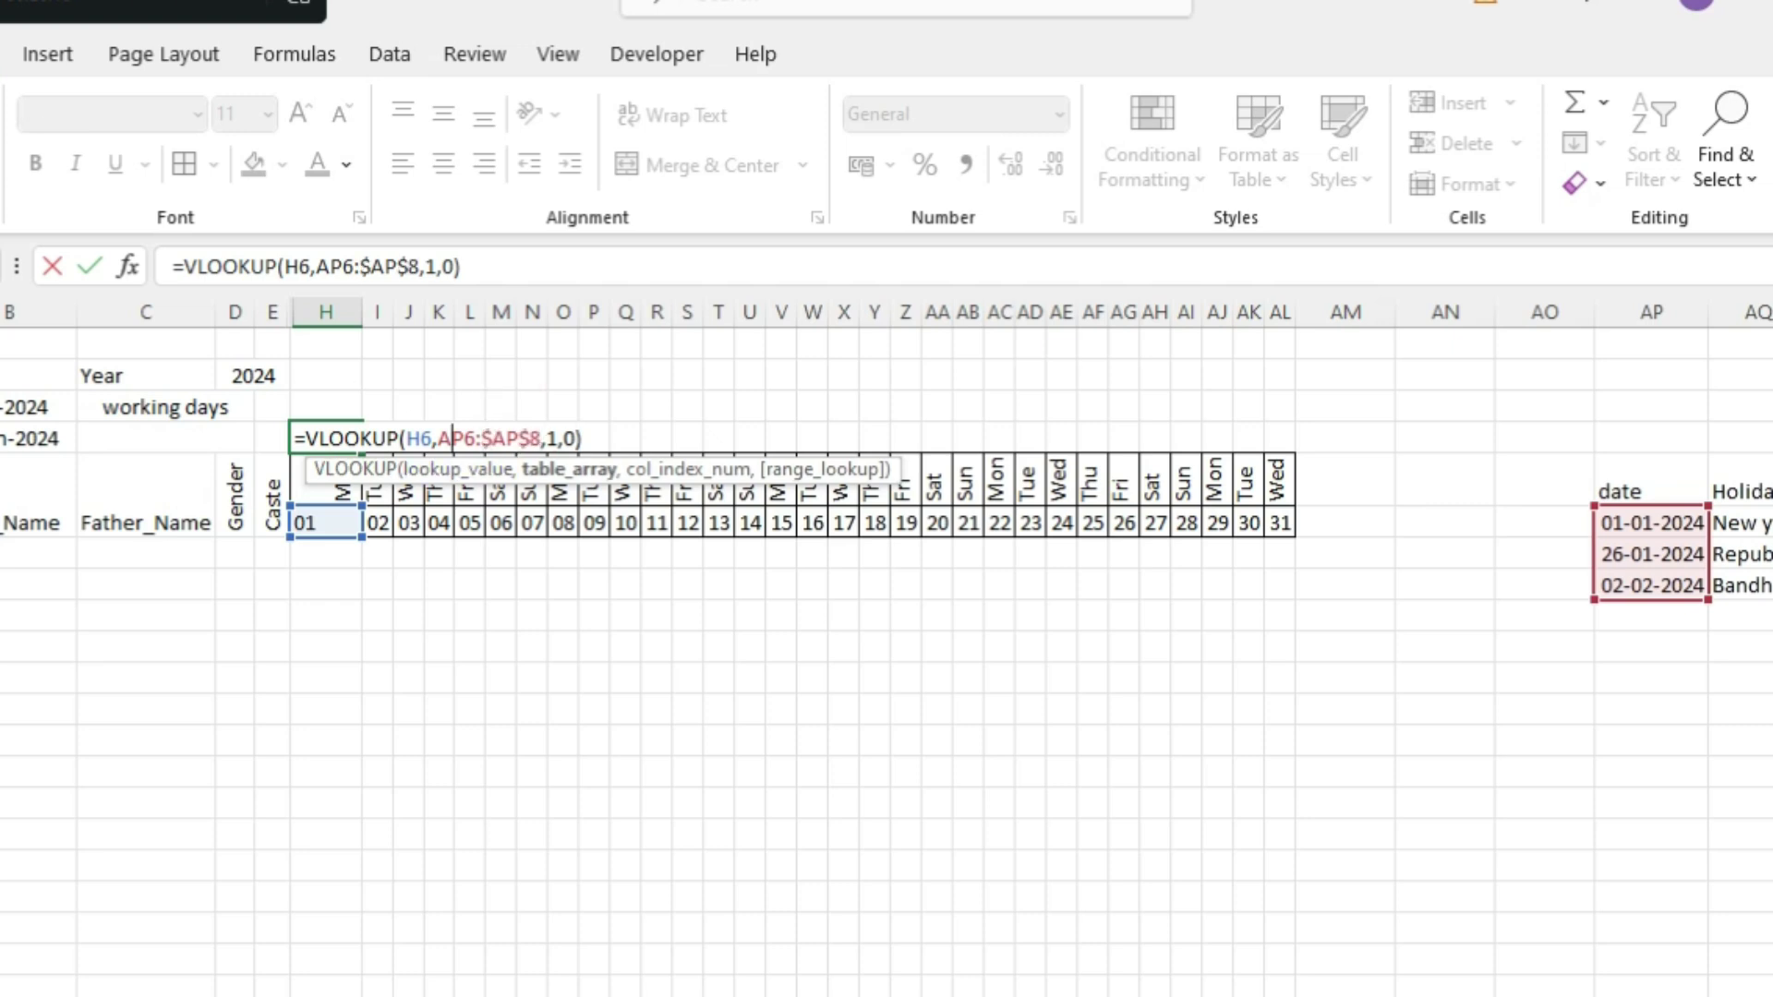
key("F4")
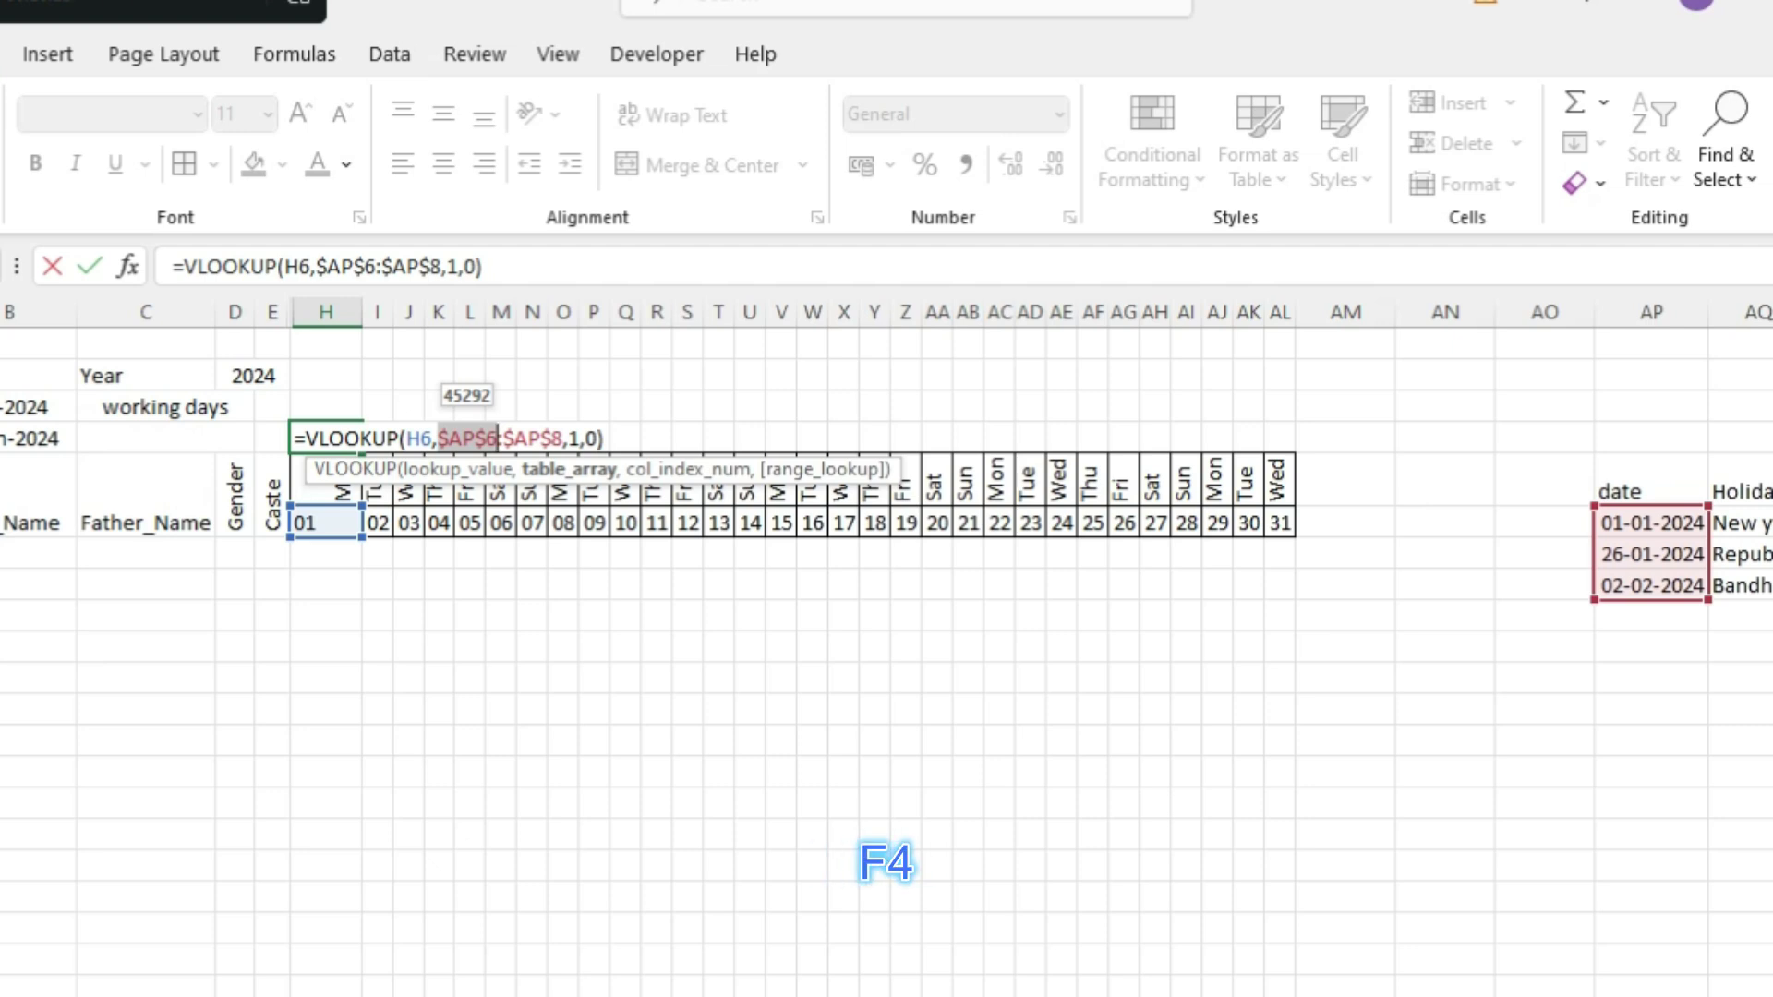
key("Return")
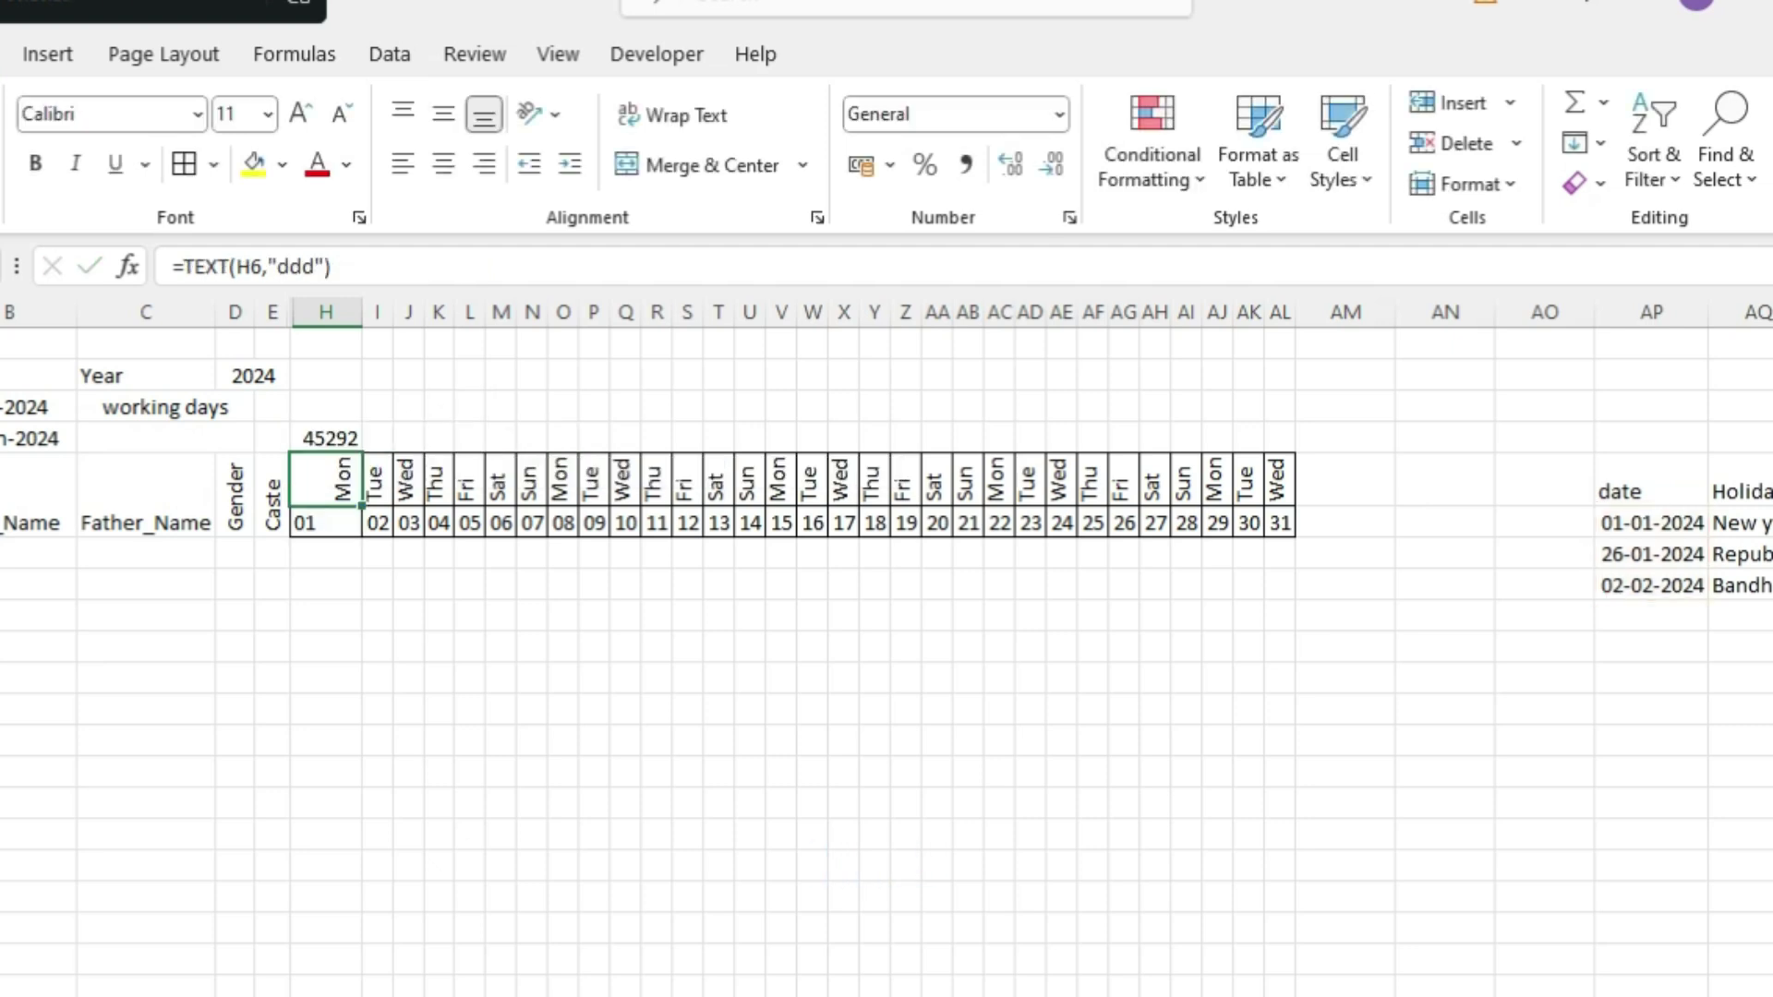
left_click(326, 437)
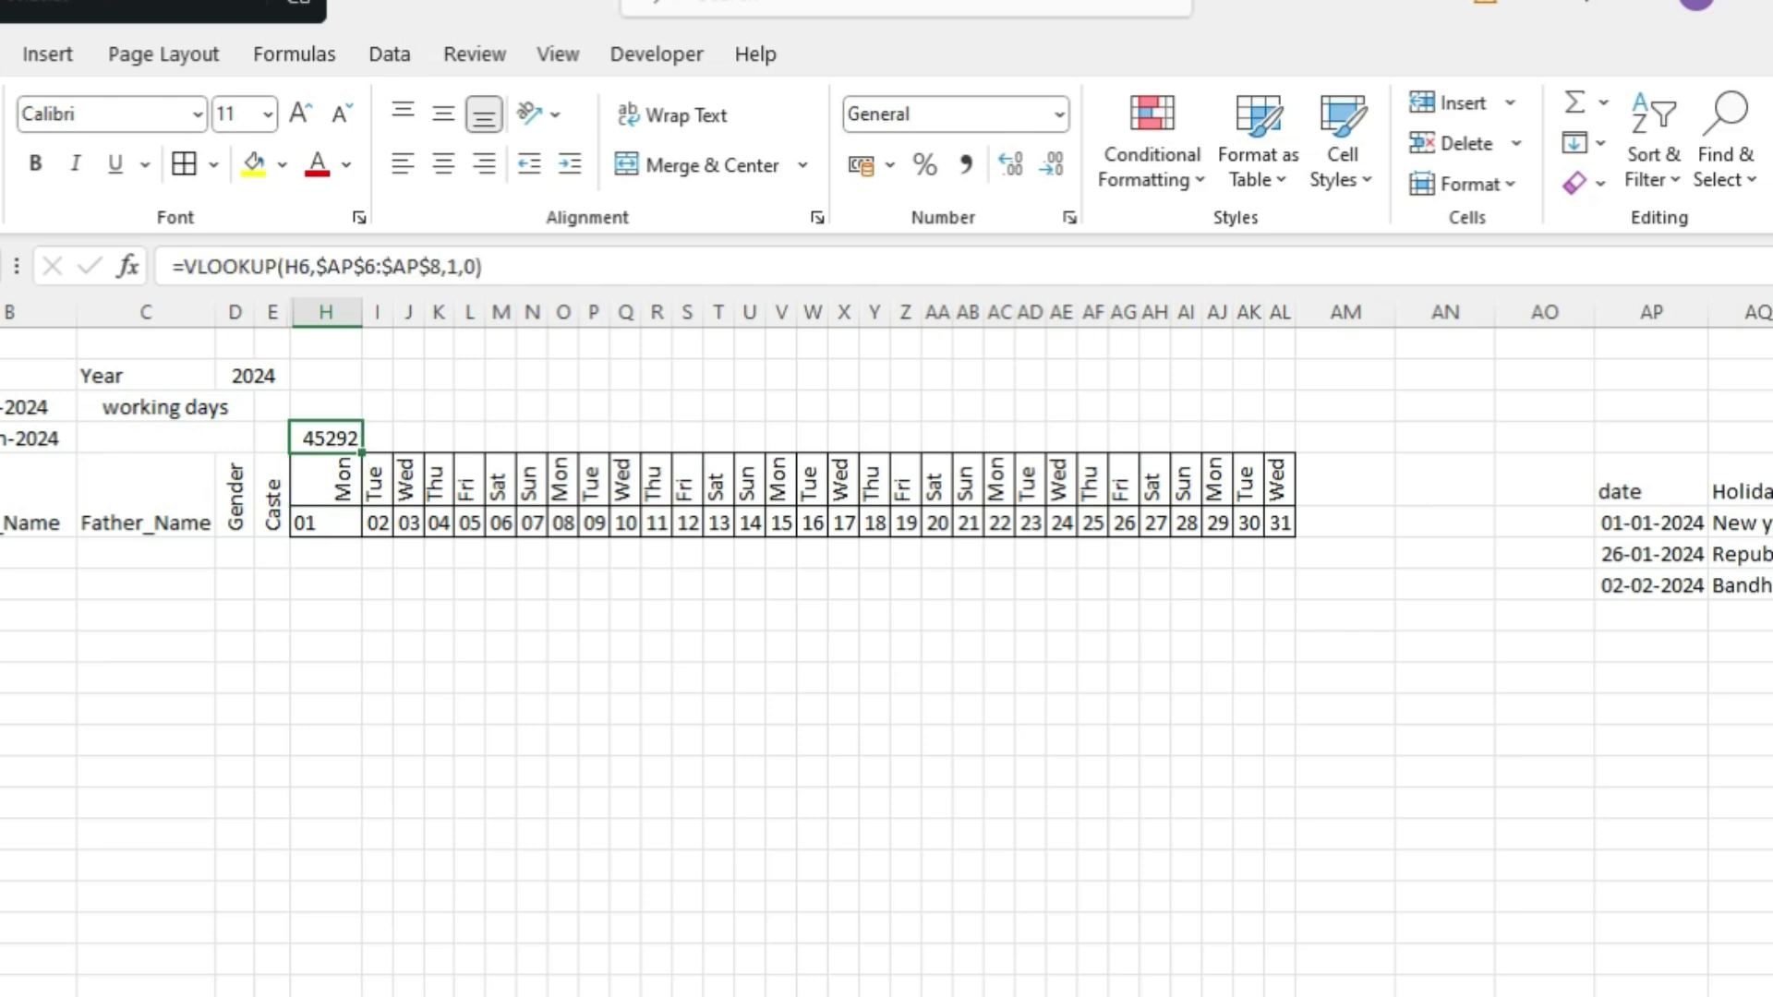
Step: Format the H5 lookup result as Short Date and widen column H
left_click(1059, 113)
left_click(982, 464)
left_click_drag(362, 312, 423, 312)
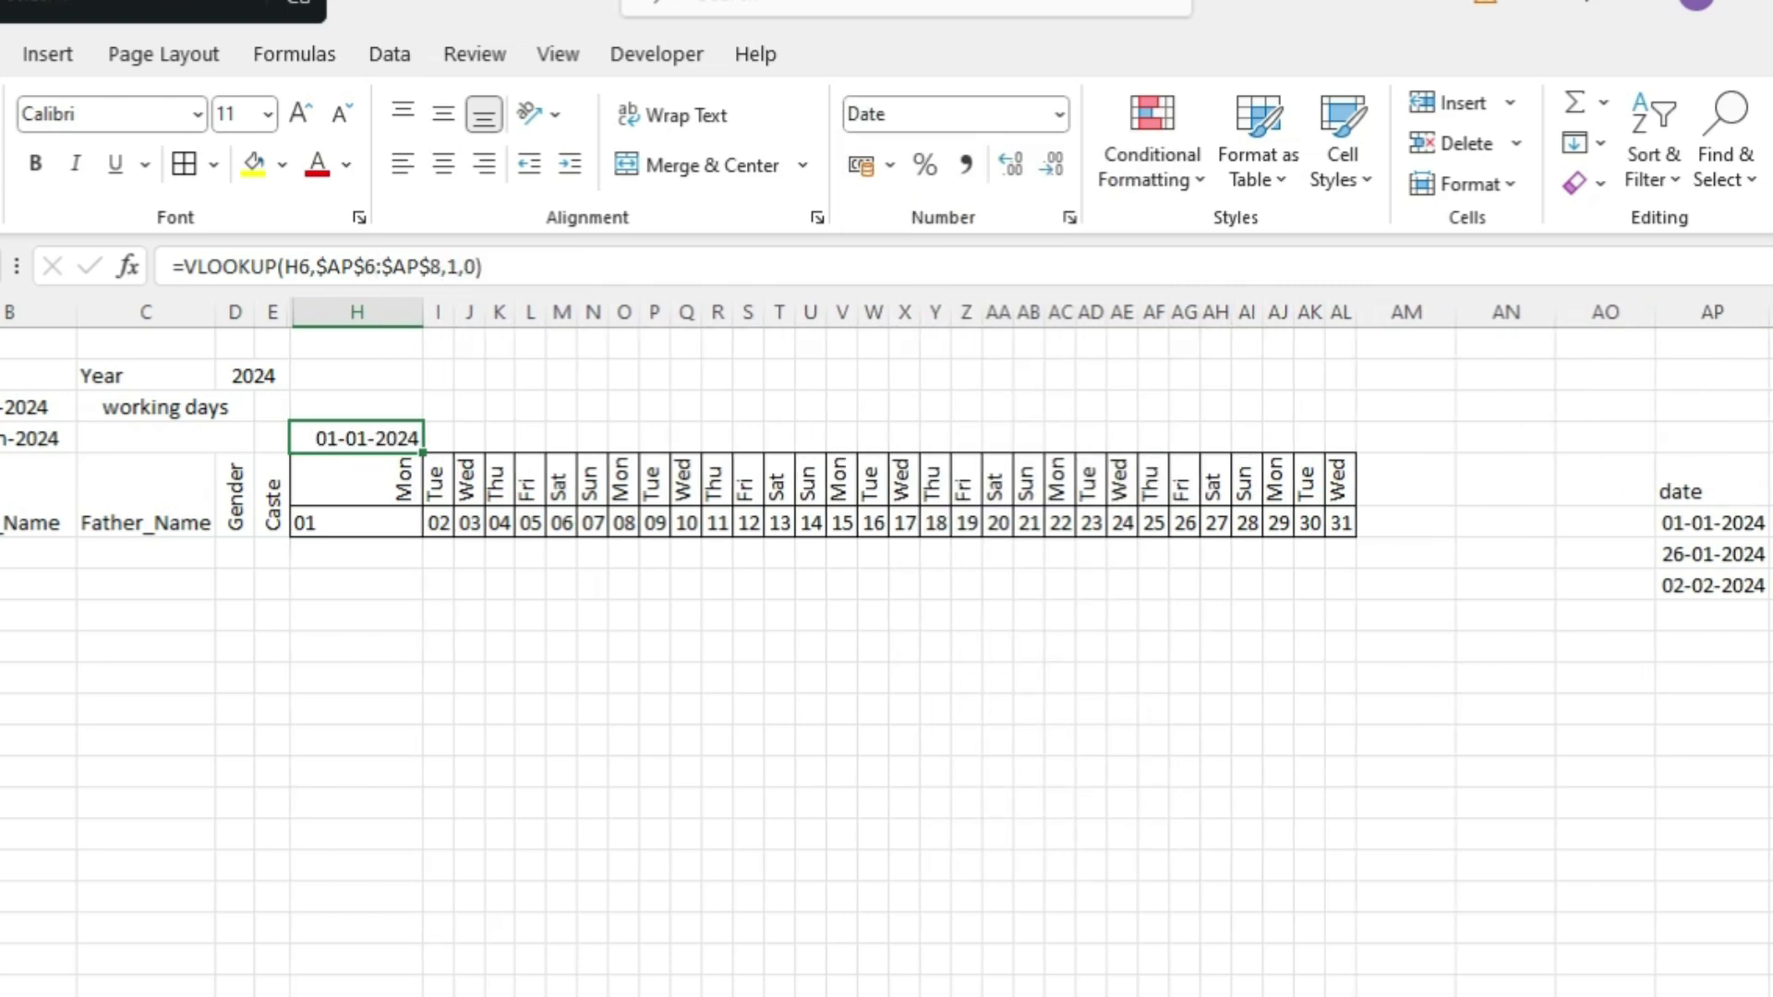
Step: Fill the lookup formula across I5:AL5 with Ctrl+R and widen columns AG and AF
key("shift+Right")
key("shift+Right")
key("shift+Right")
key("shift+Right")
key("shift+Right")
key("shift+Right")
key("shift+Right")
key("shift+Right")
key("shift+Right")
key("shift+Right")
key("shift+Right")
key("shift+Right")
key("shift+Right")
key("shift+Right")
key("shift+Right")
key("shift+Right")
key("shift+Right")
key("shift+Right")
key("shift+Right")
key("shift+Right")
key("shift+Right")
key("ctrl+r")
left_click(934, 709)
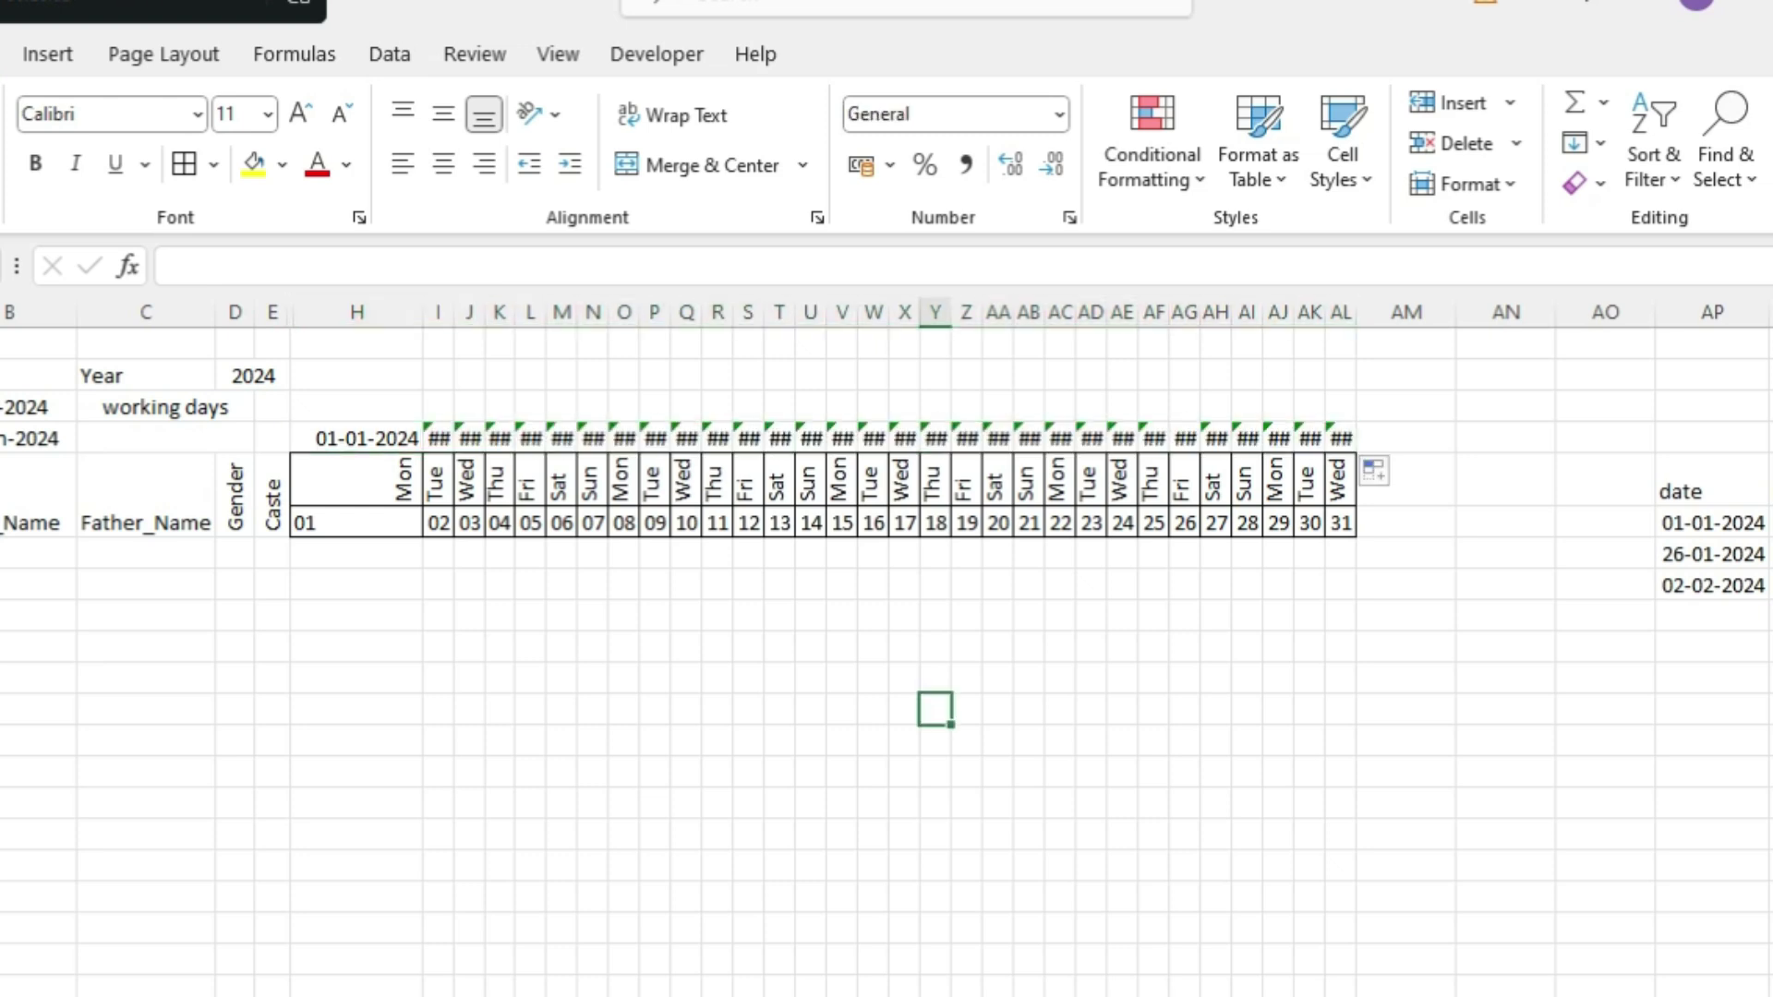
left_click(1713, 554)
left_click_drag(1200, 312, 1283, 312)
left_click_drag(1167, 312, 1213, 312)
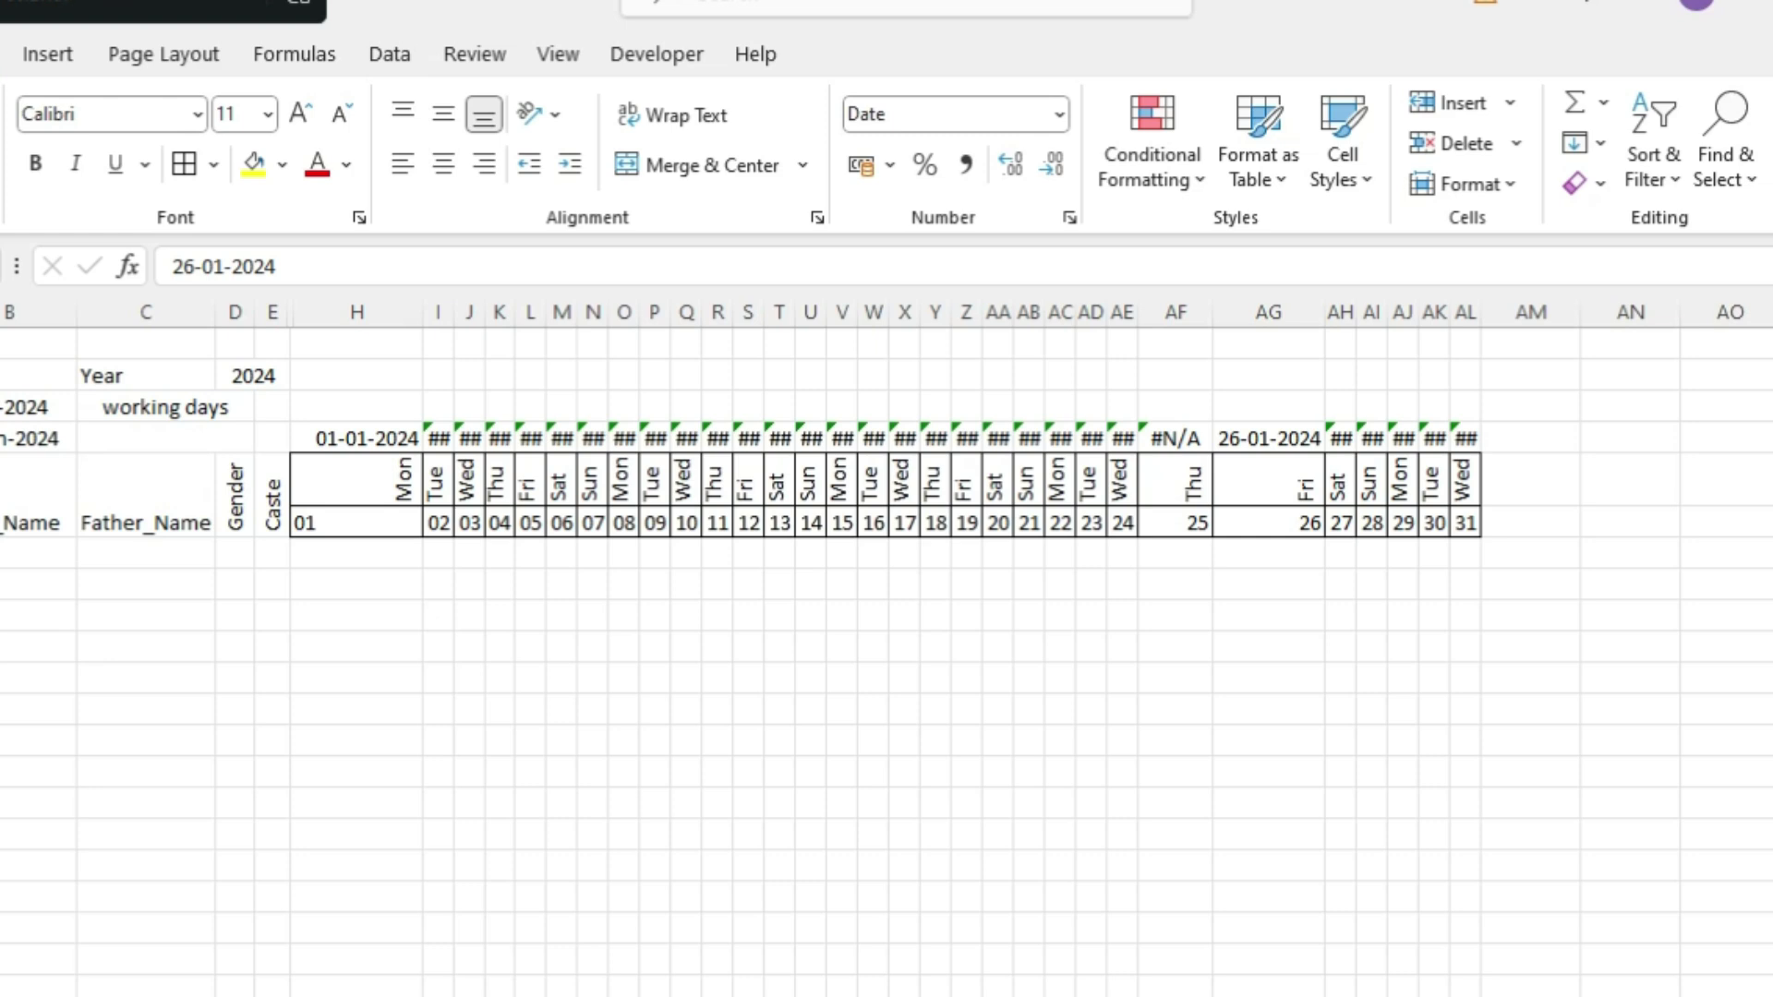
Step: Wrap H5's lookup as =IF(VLOOKUP(...)="TRUE","","H") so it displays H
double_click(356, 438)
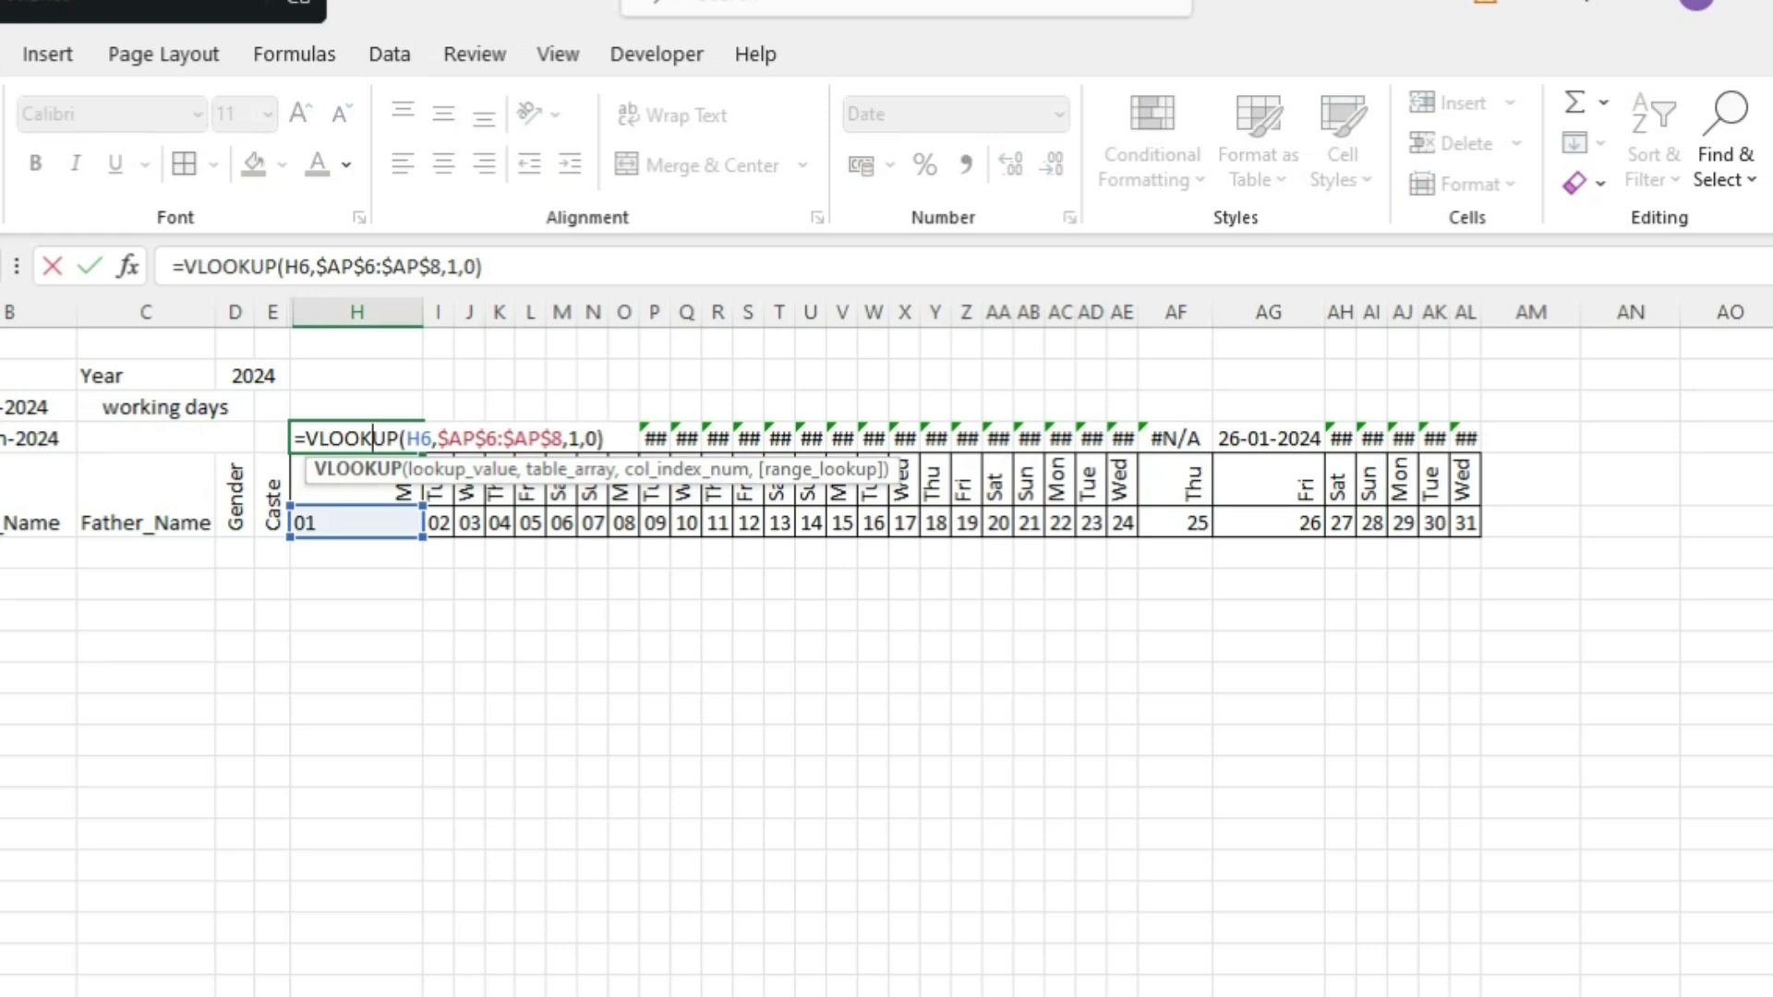
left_click(295, 437)
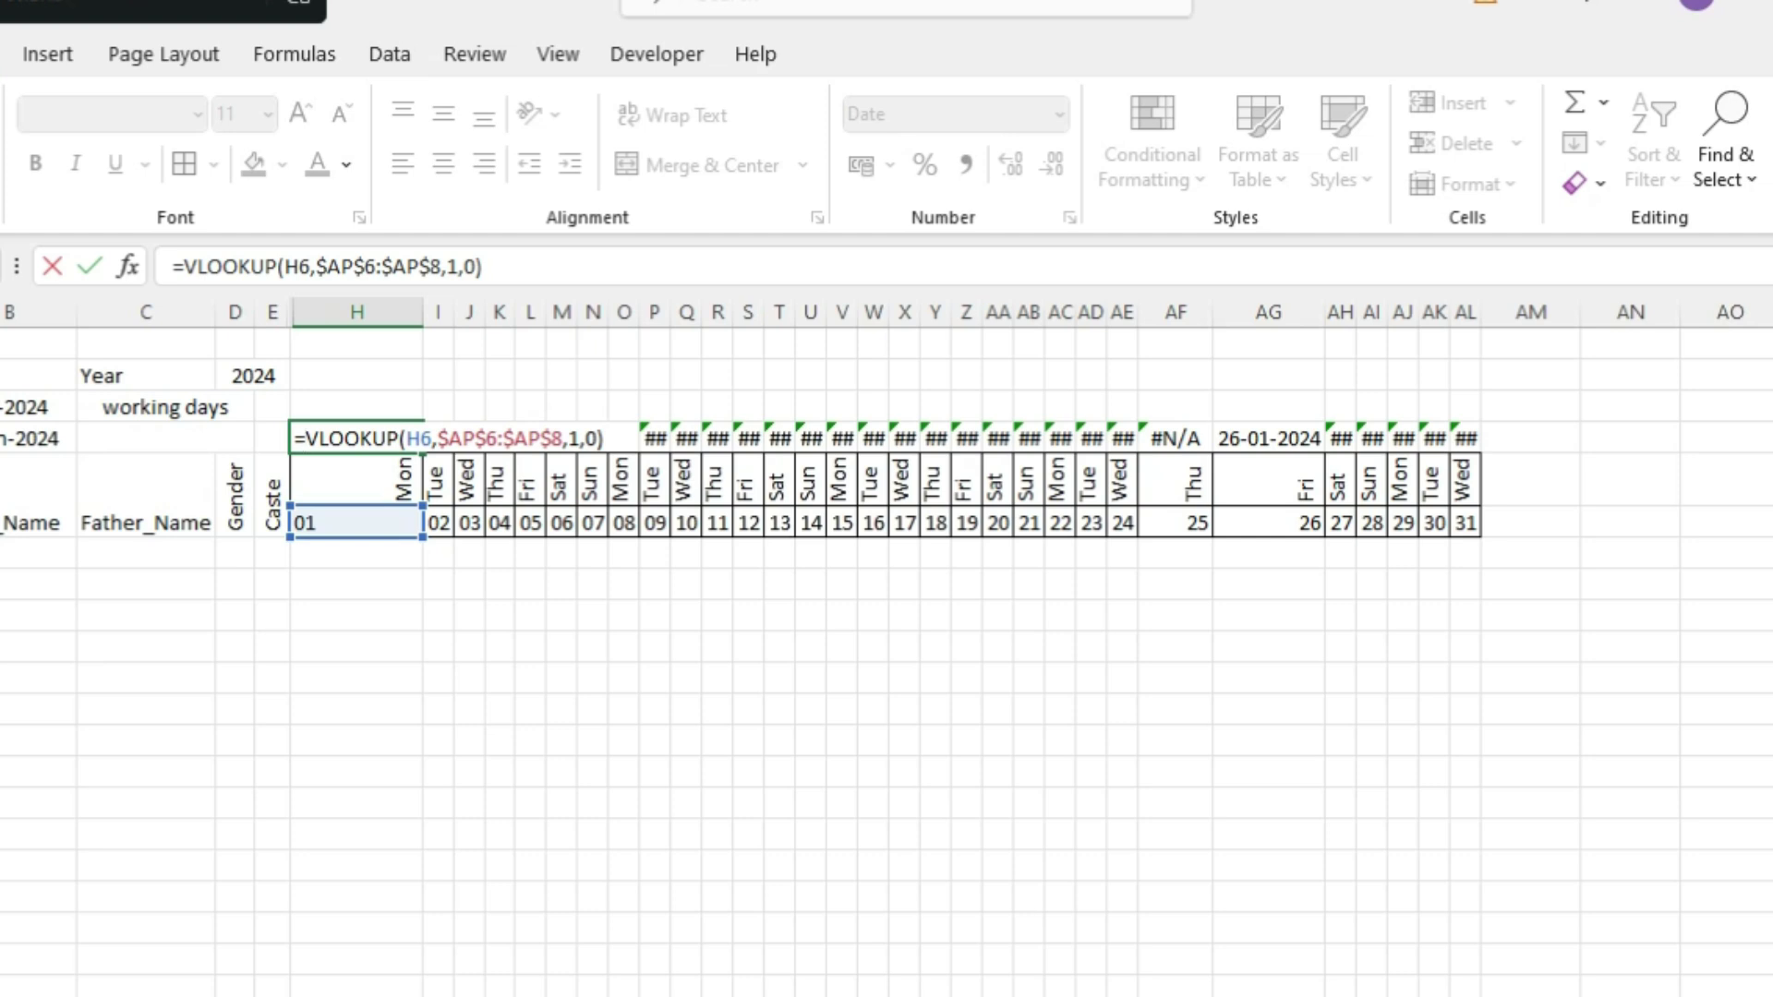
type("if(")
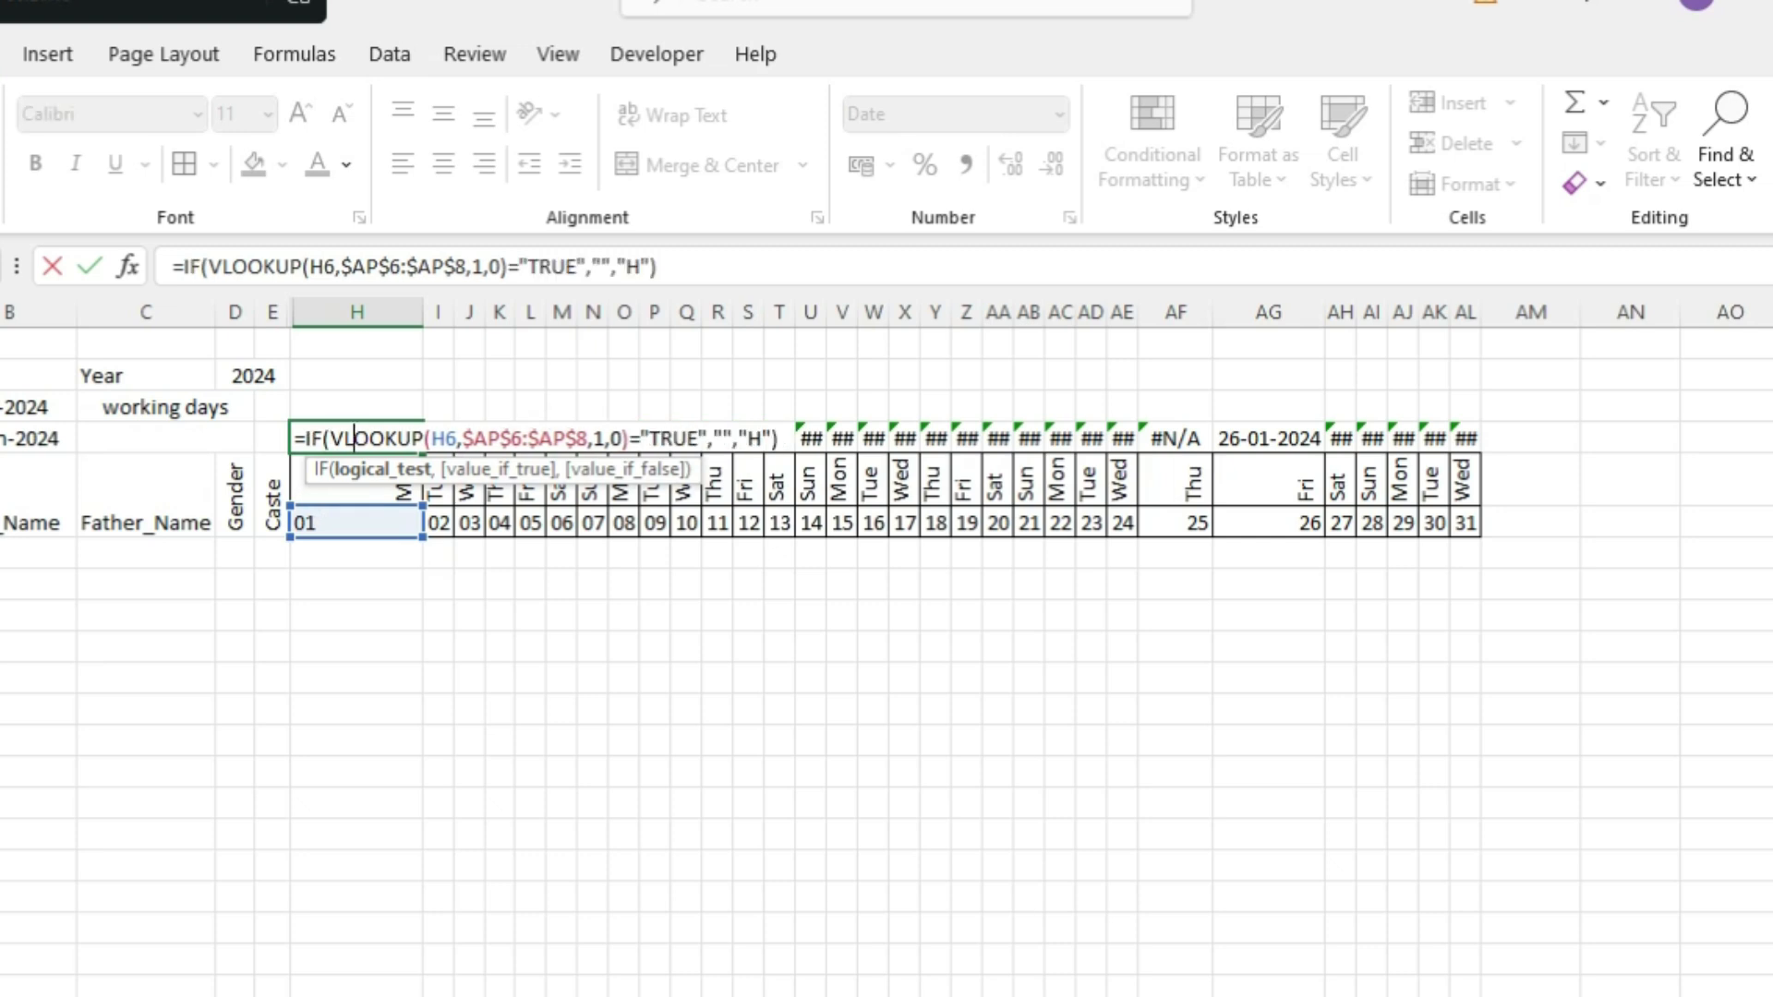
left_click(714, 438)
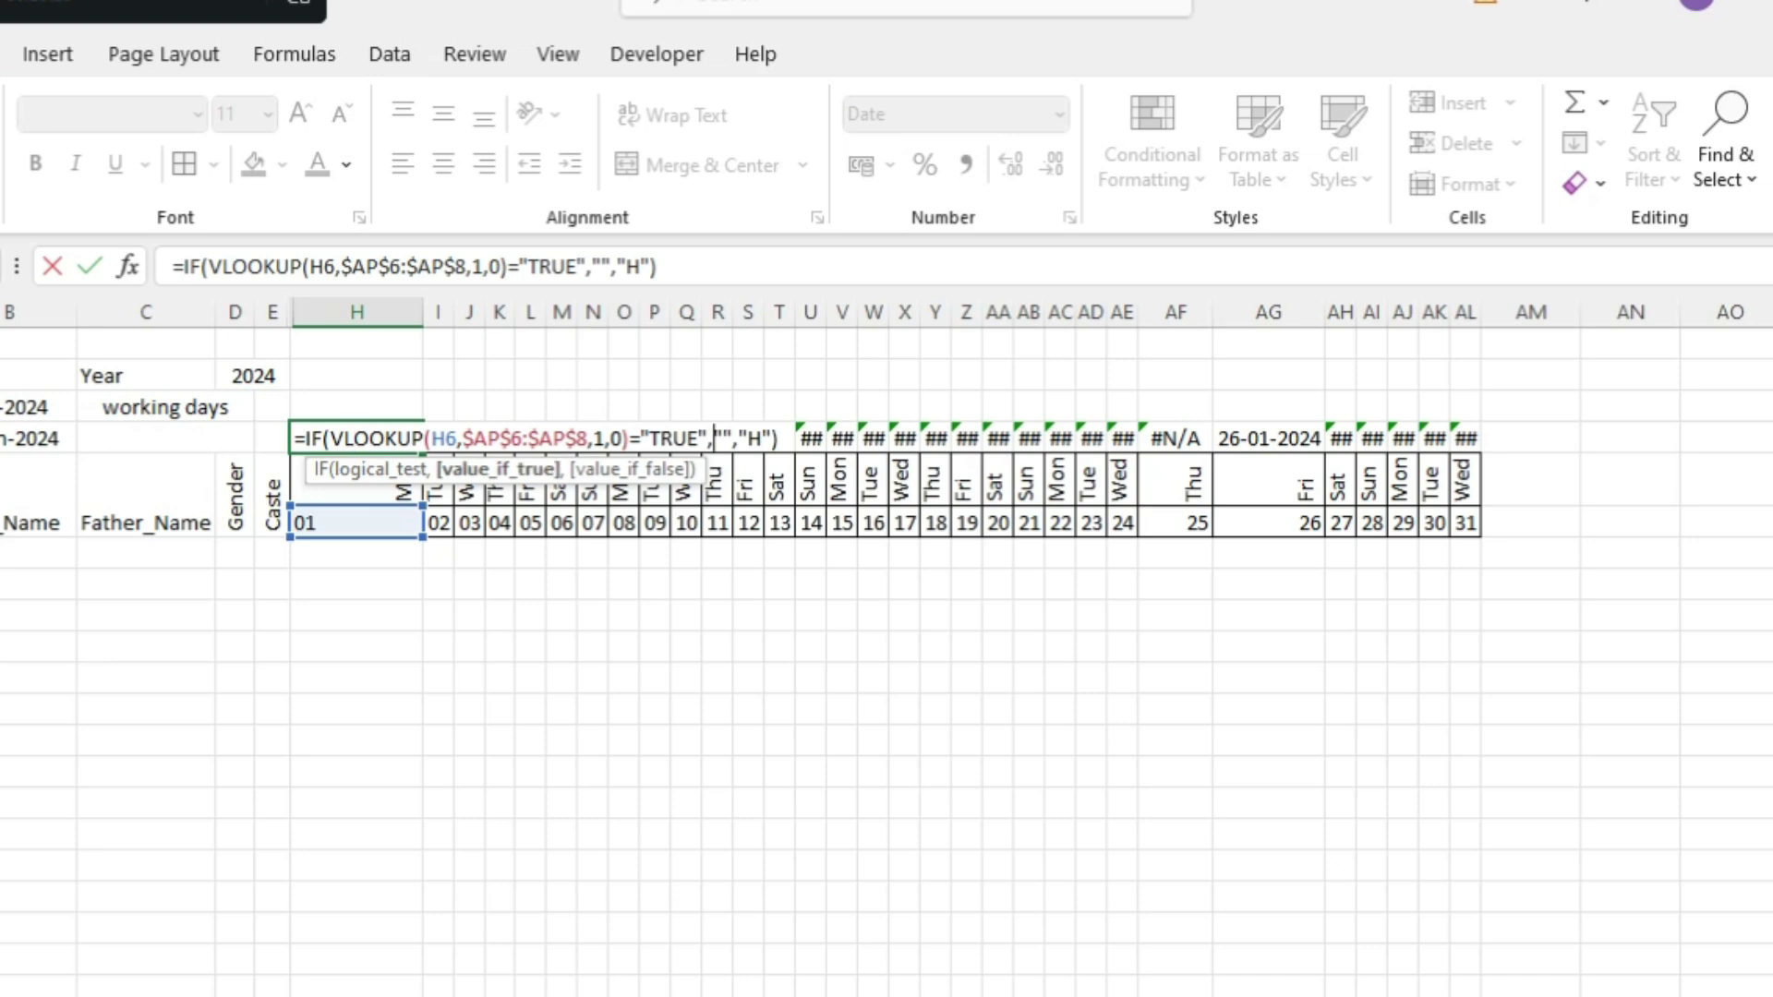
left_click(761, 438)
key("ctrl+Return")
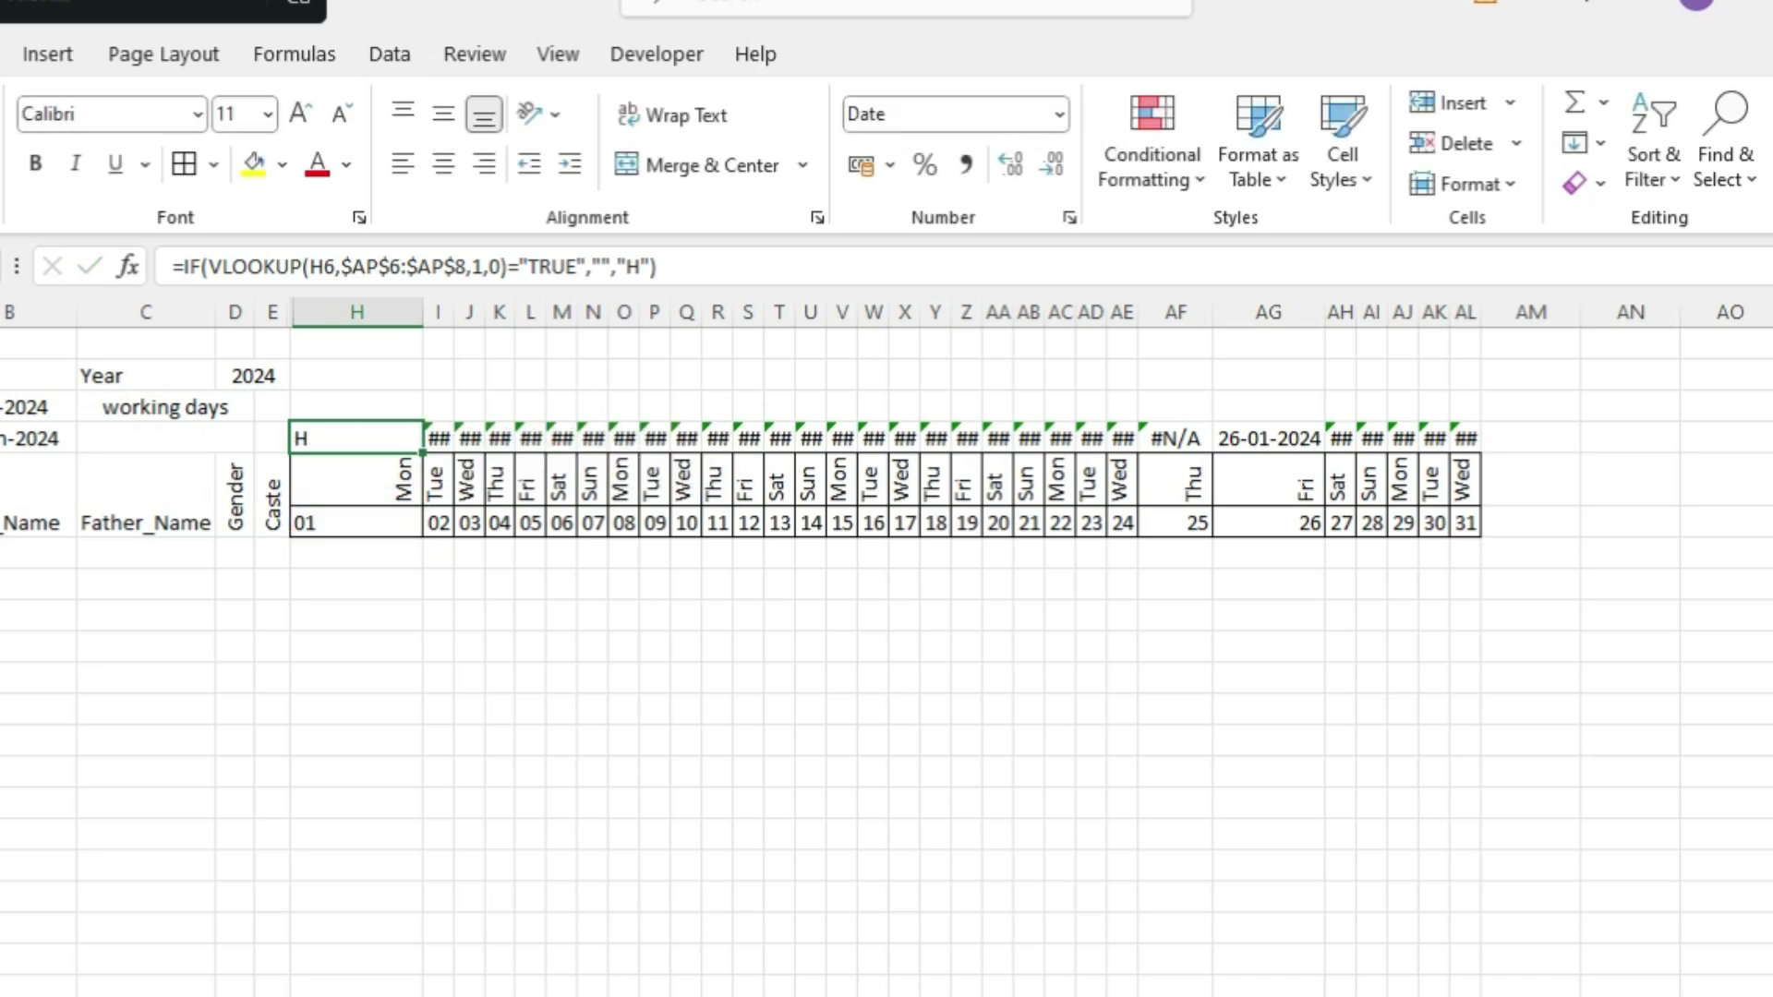
Step: Edit H5's IF test to compare against "False" and confirm the formula
left_click(716, 709)
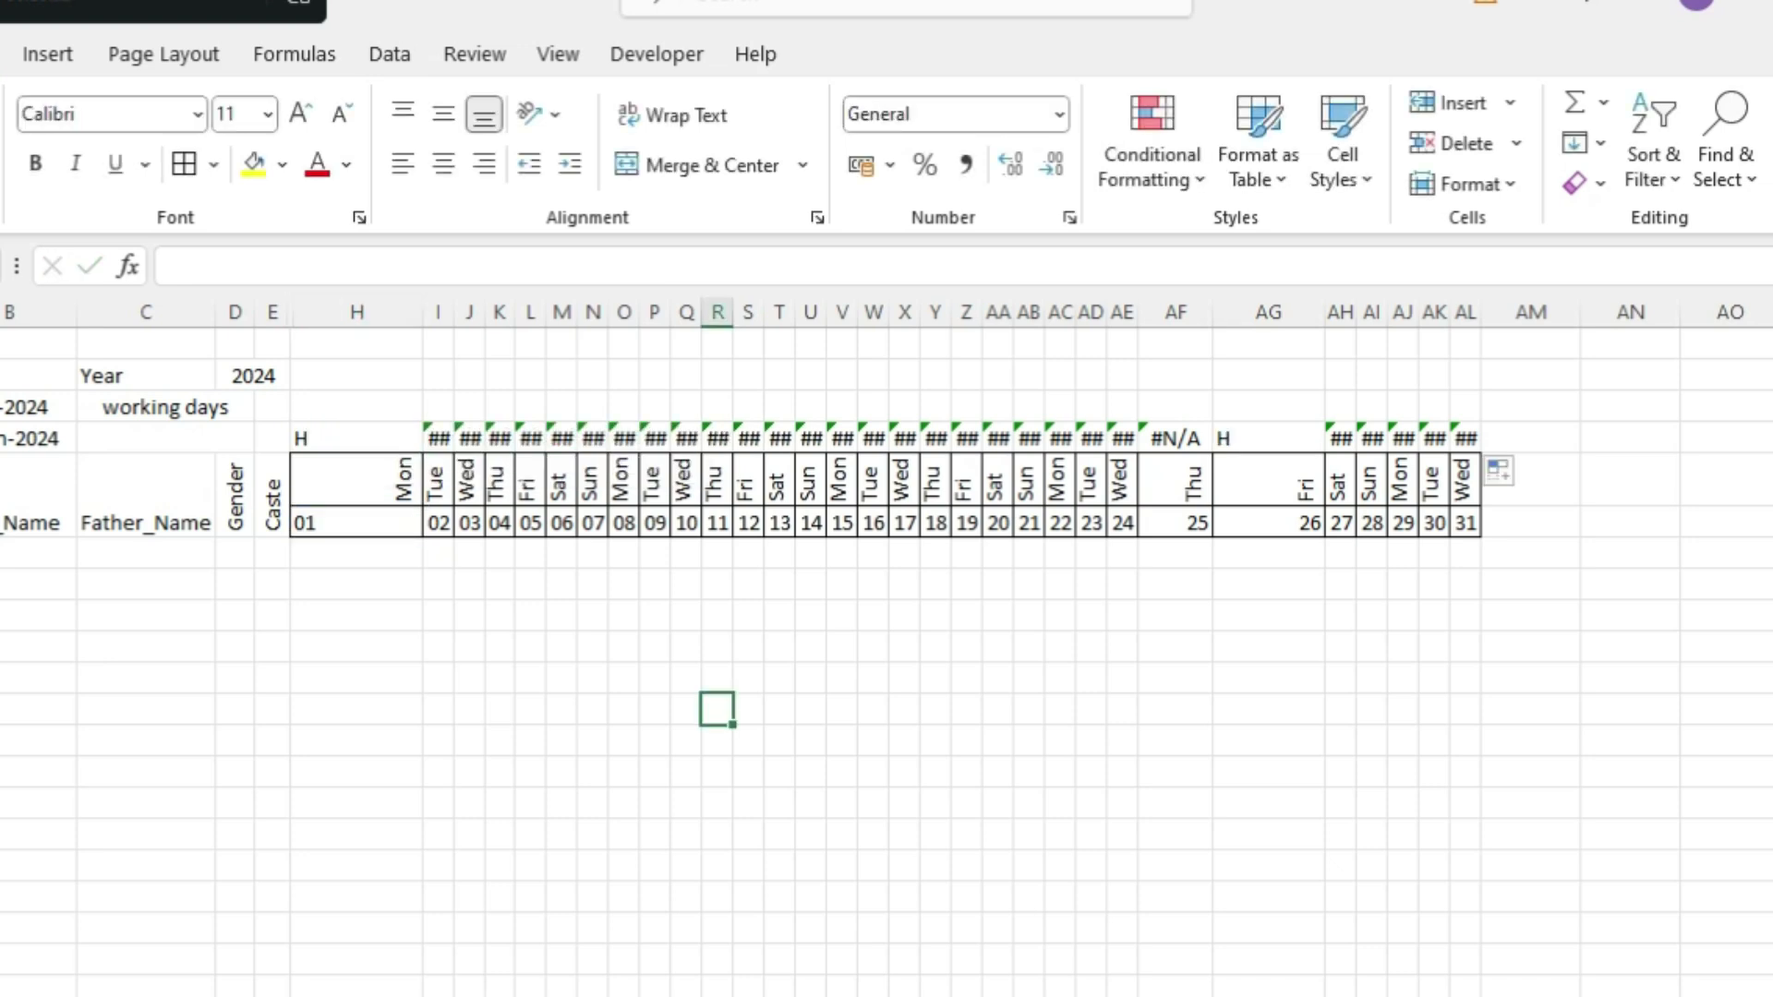
left_click(345, 437)
double_click(346, 437)
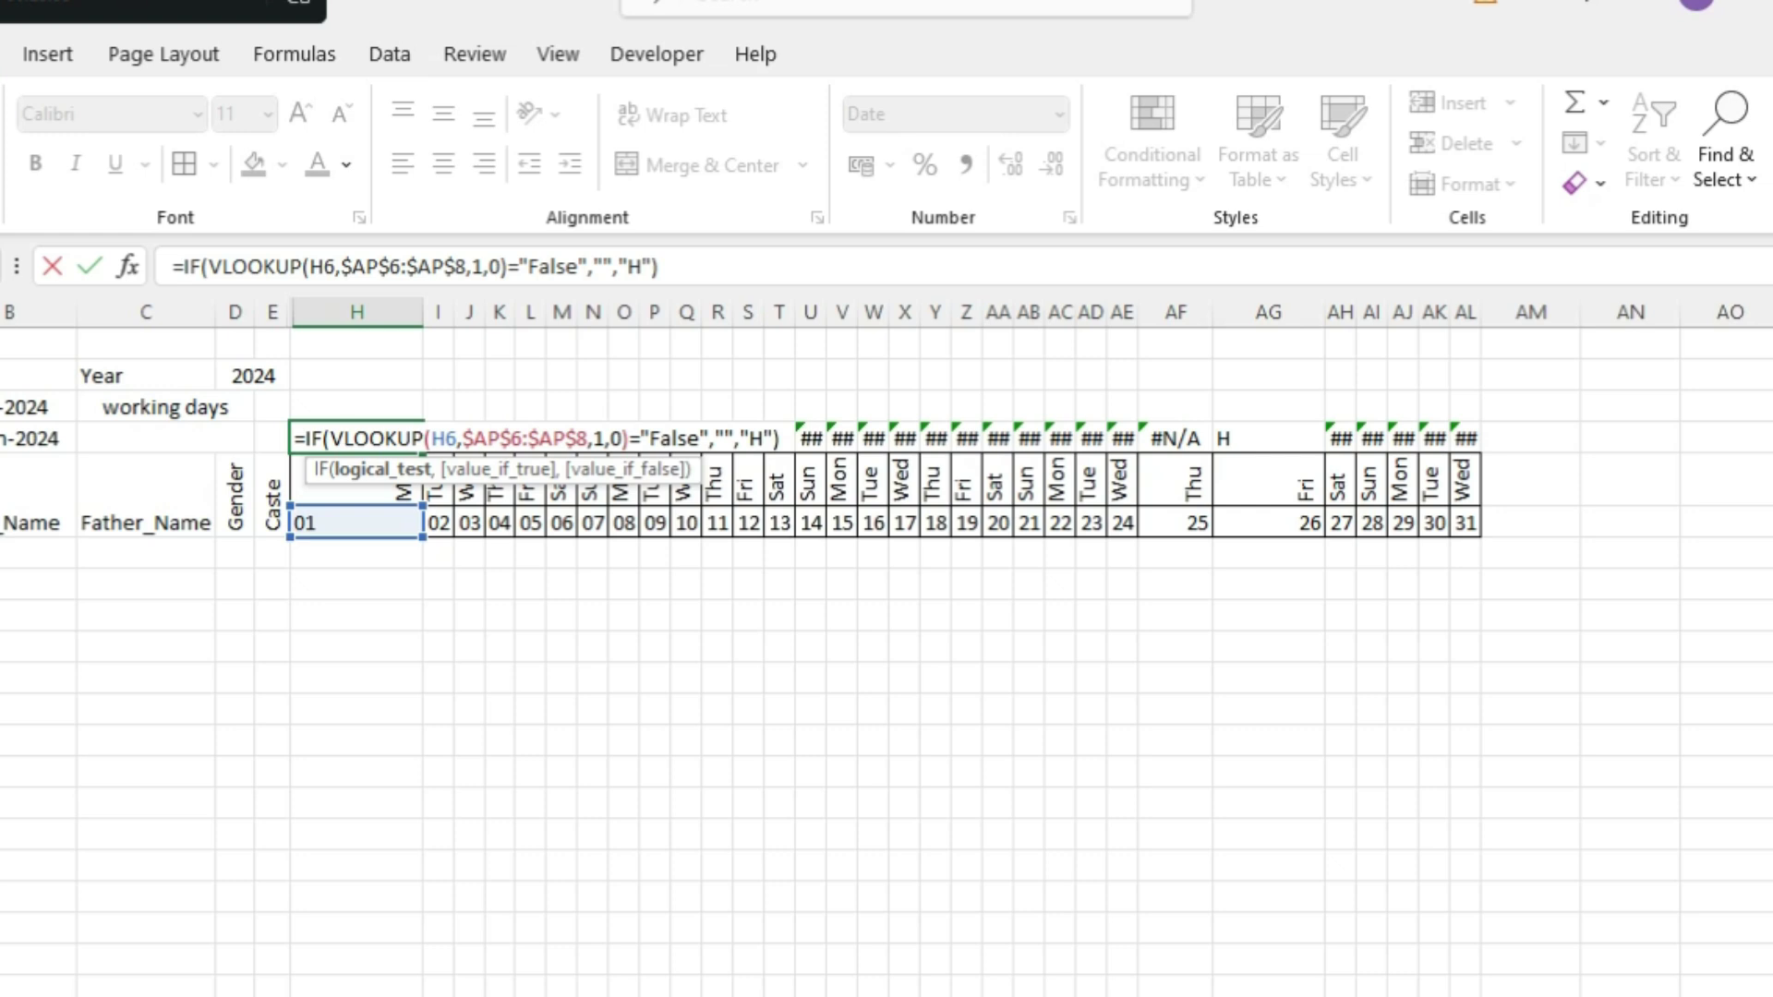
left_click(446, 438)
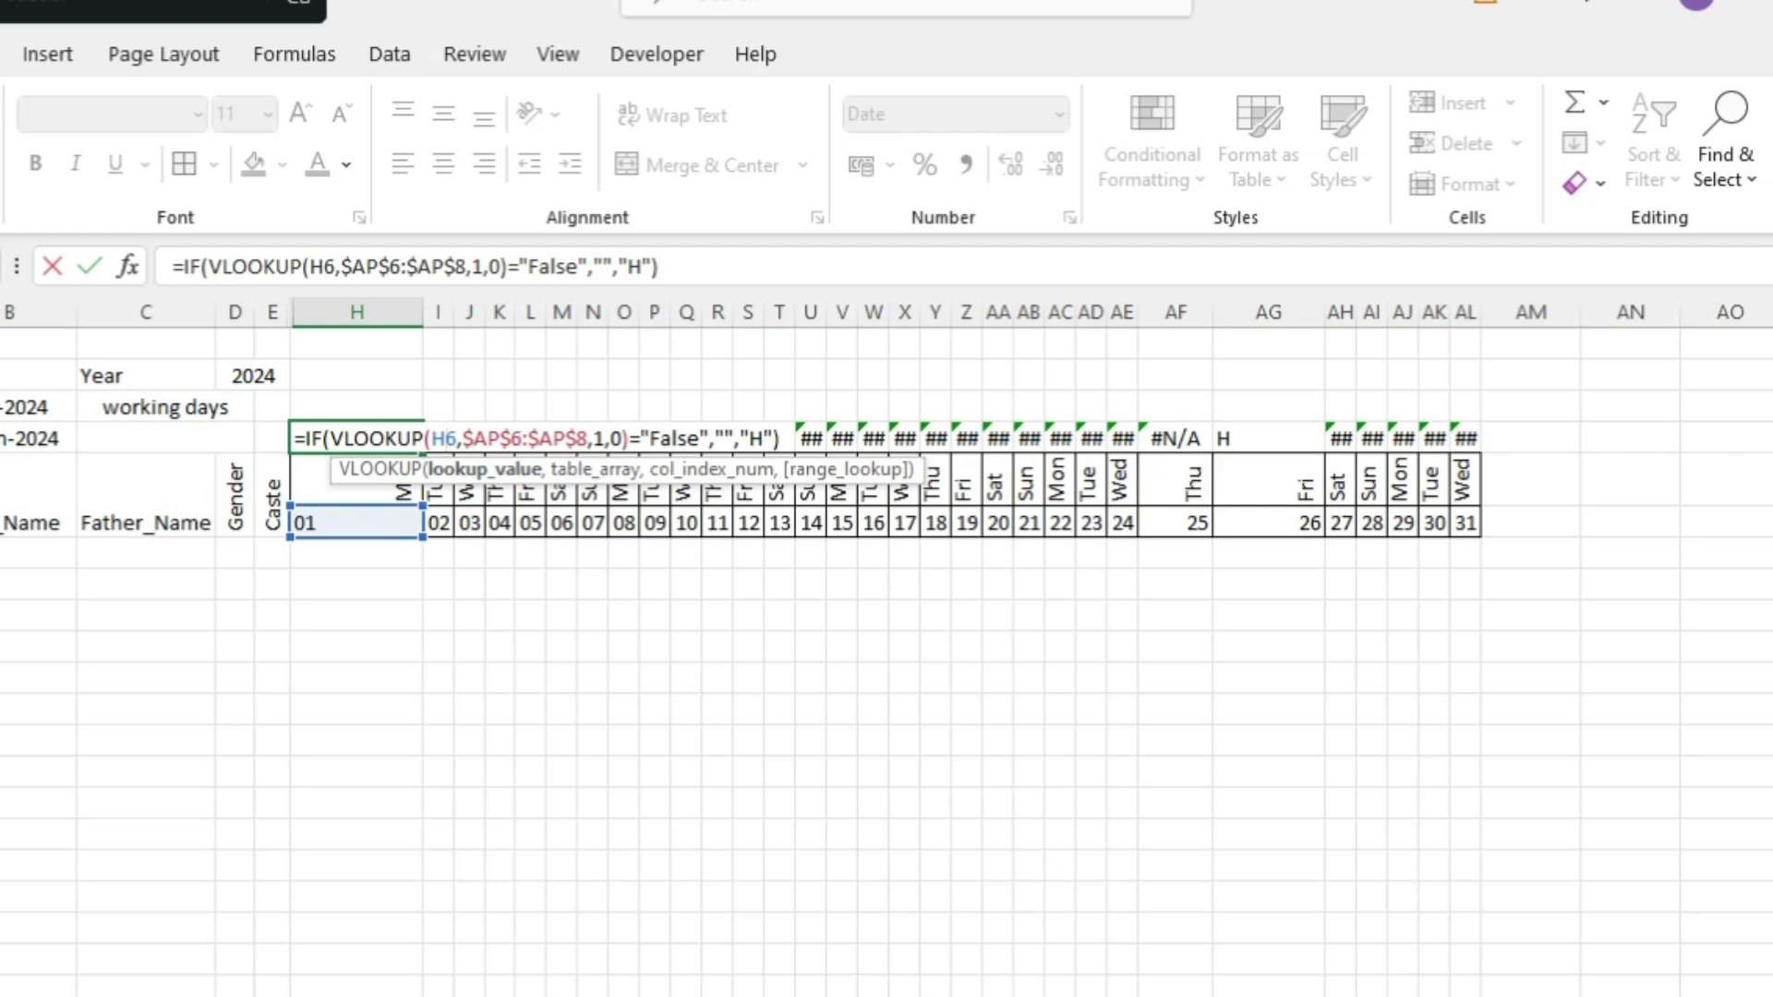
left_click(593, 437)
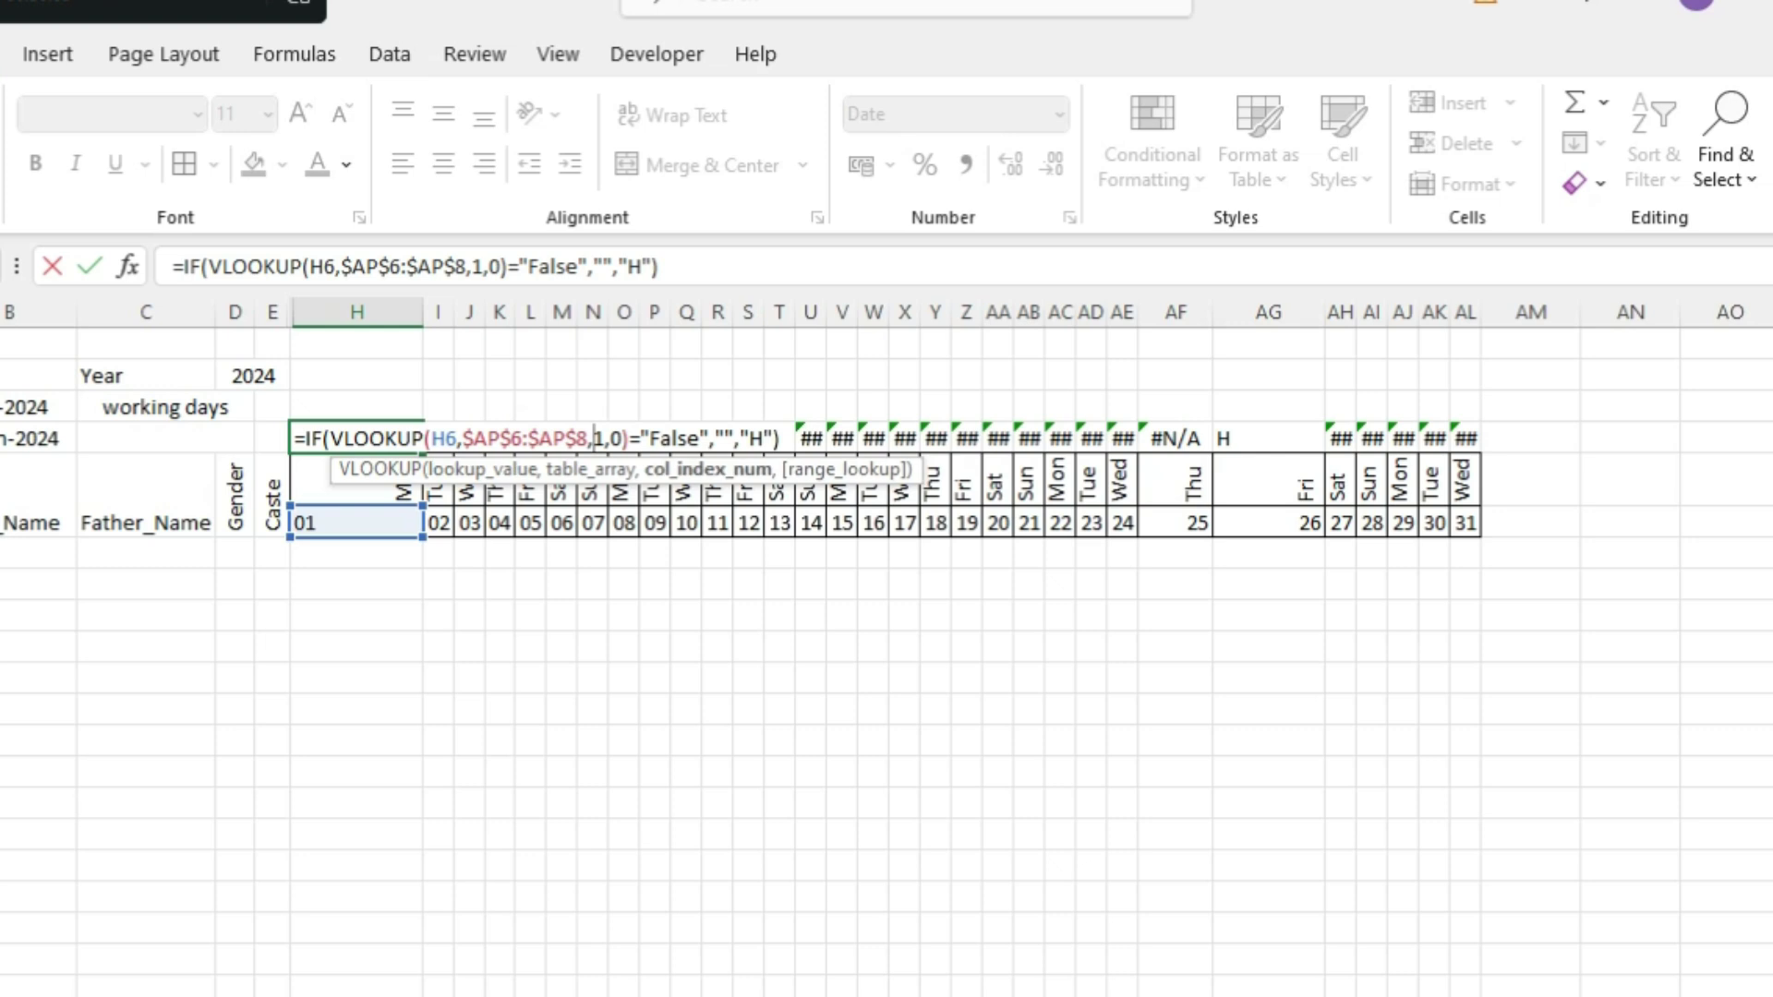
left_click_drag(649, 438, 700, 437)
left_click(718, 438)
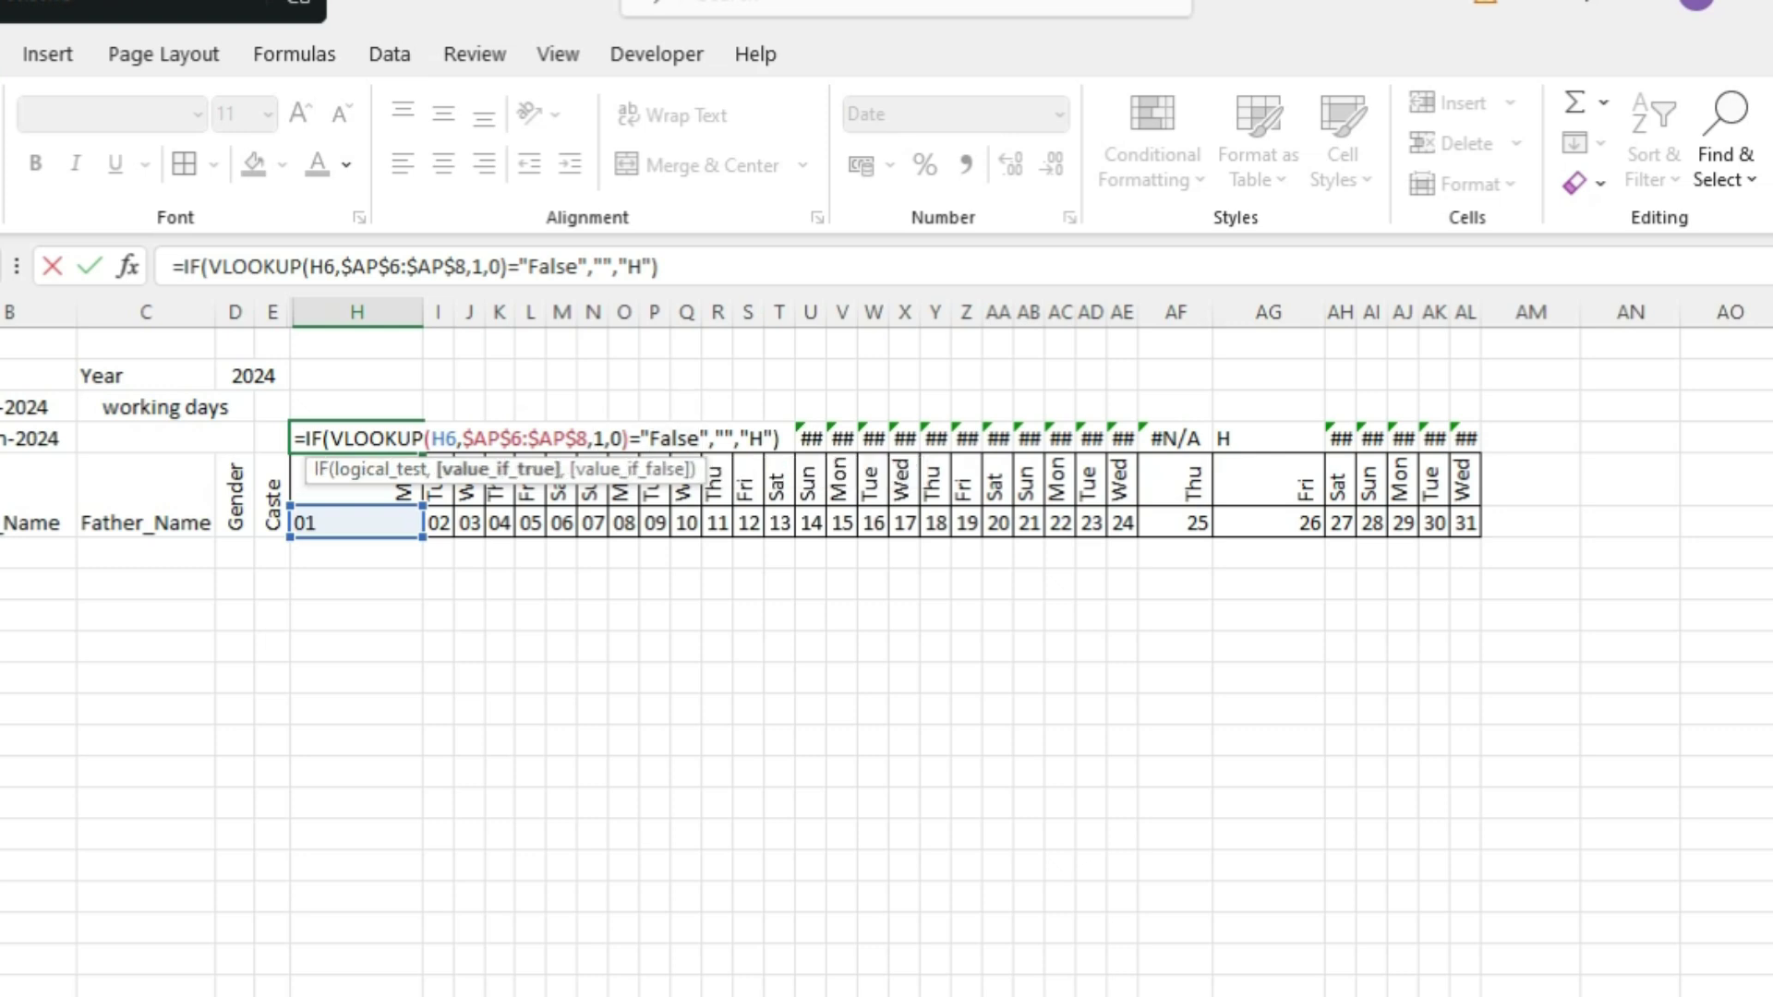
left_click(755, 438)
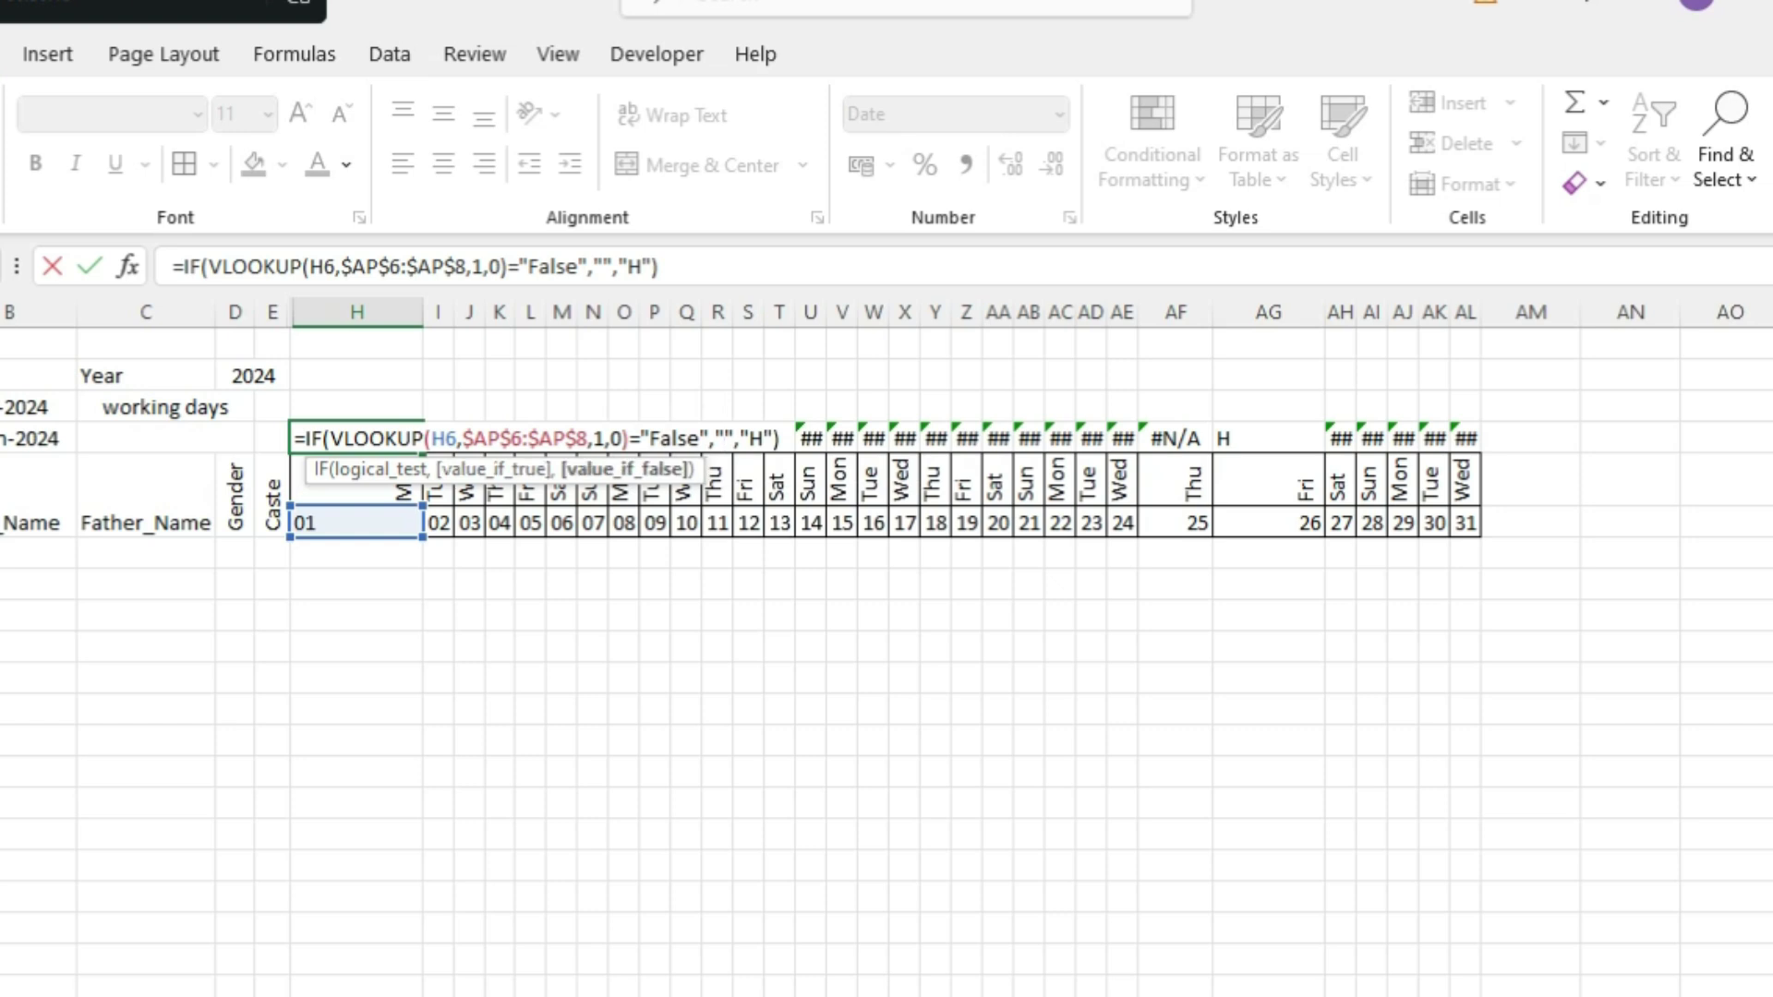
key("ctrl+Return")
Step: Select H5:AL5 and inspect the row 5 results, including #N/A in AF5
key("ctrl+shift+Right")
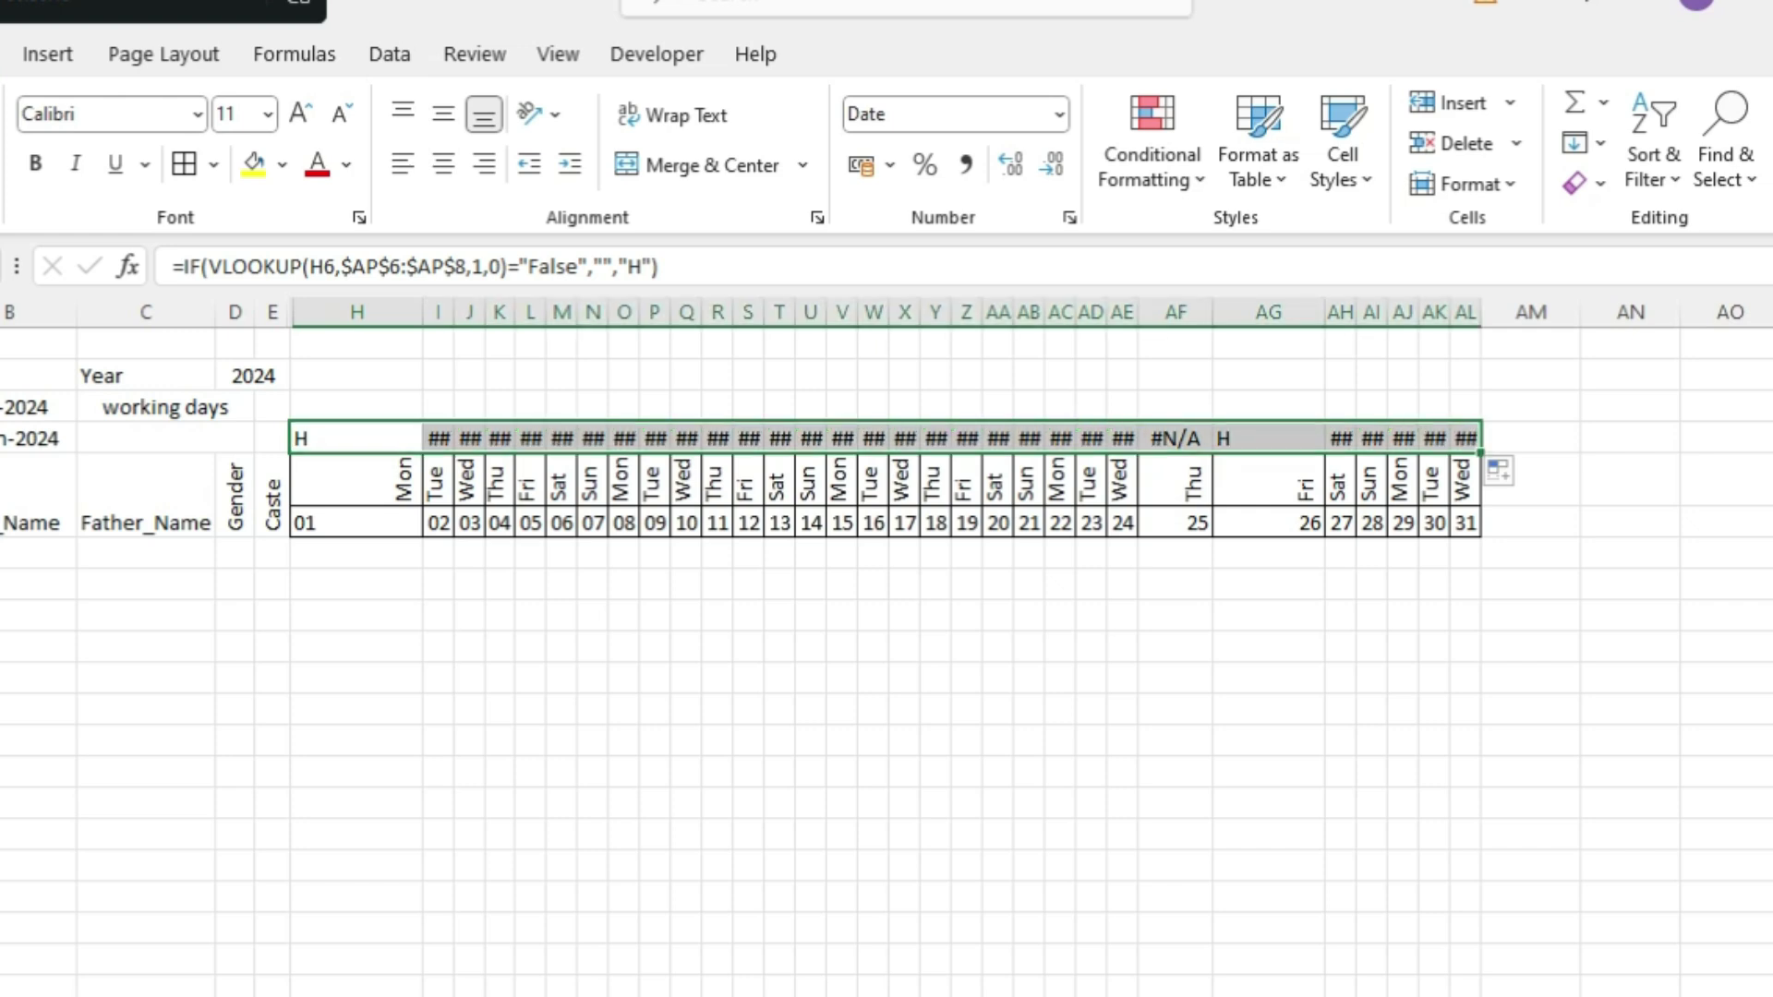
left_click(1269, 437)
left_click(356, 438)
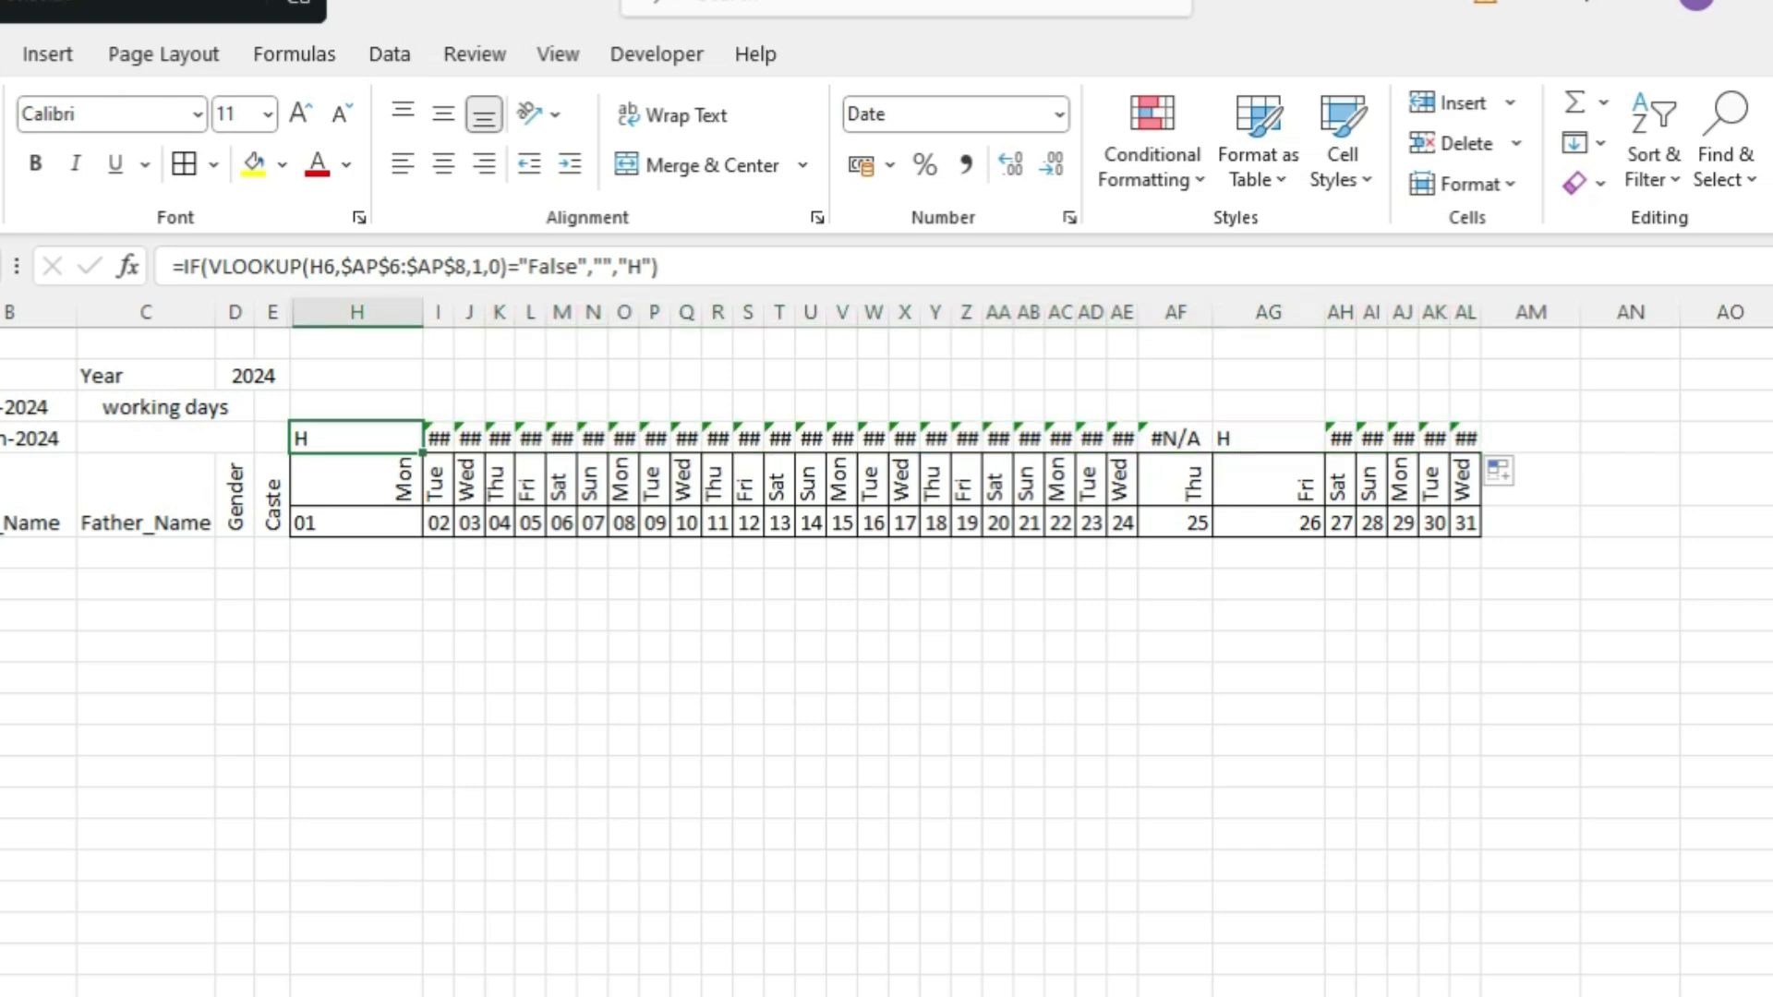
left_click(439, 438)
left_click(1176, 438)
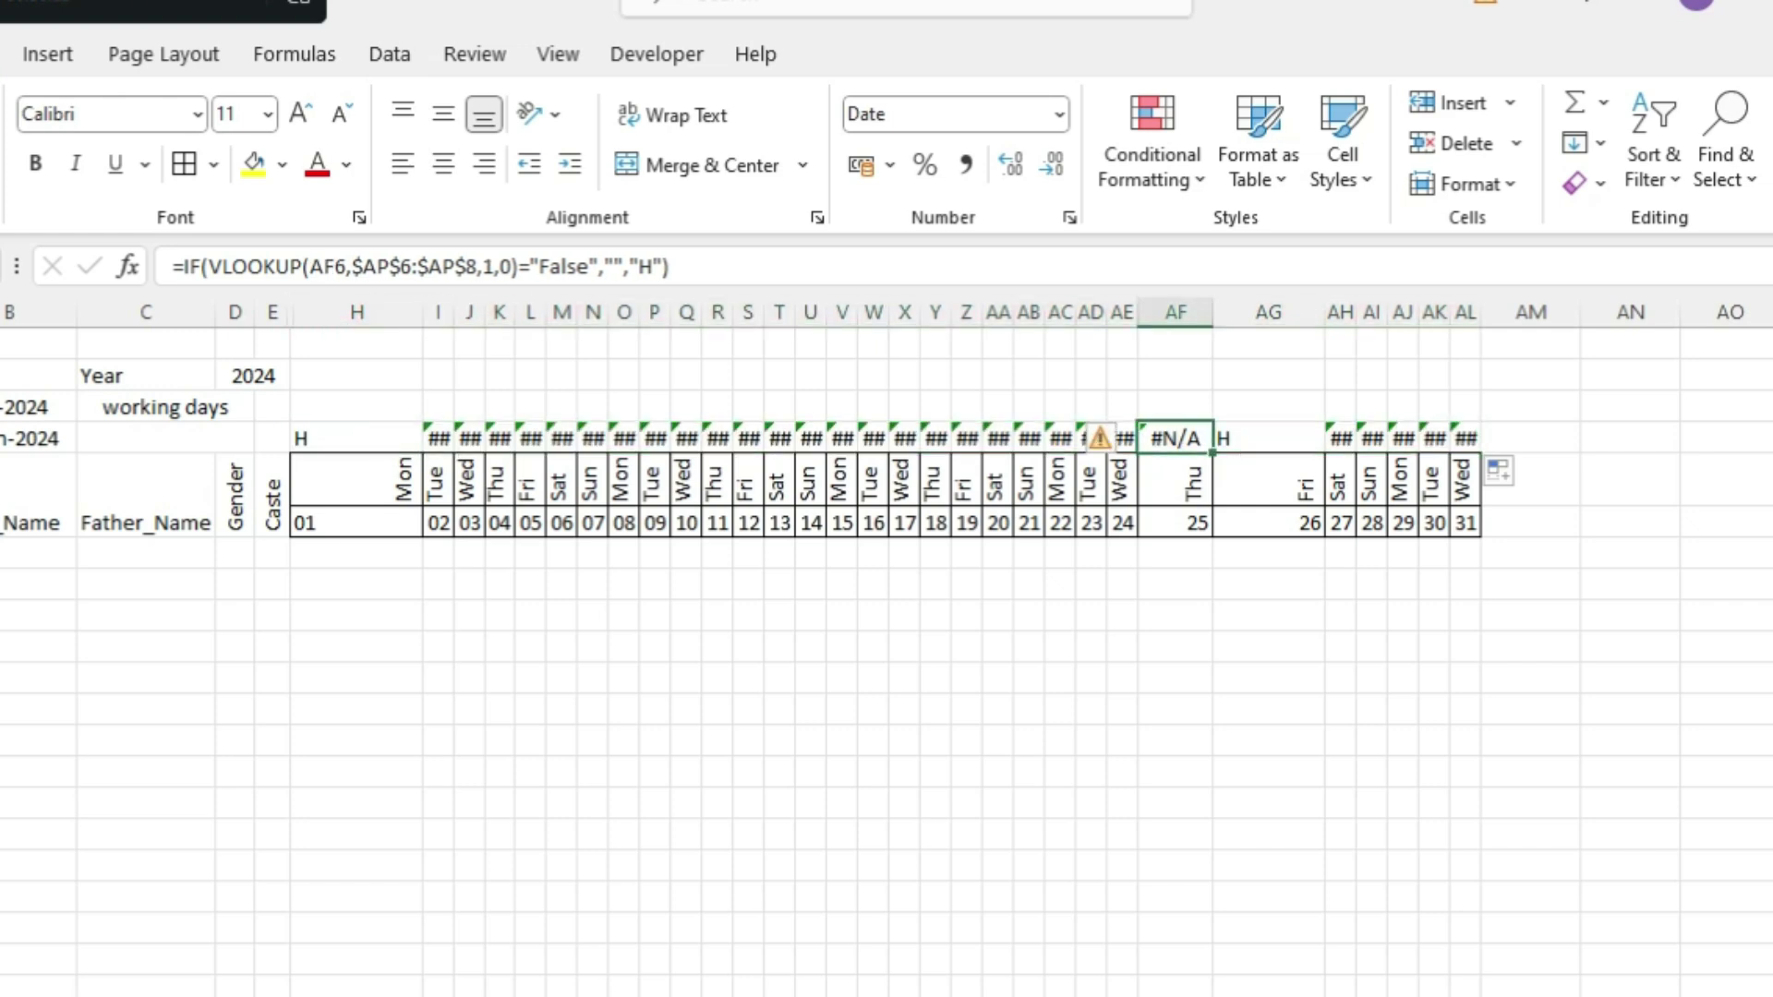
double_click(357, 437)
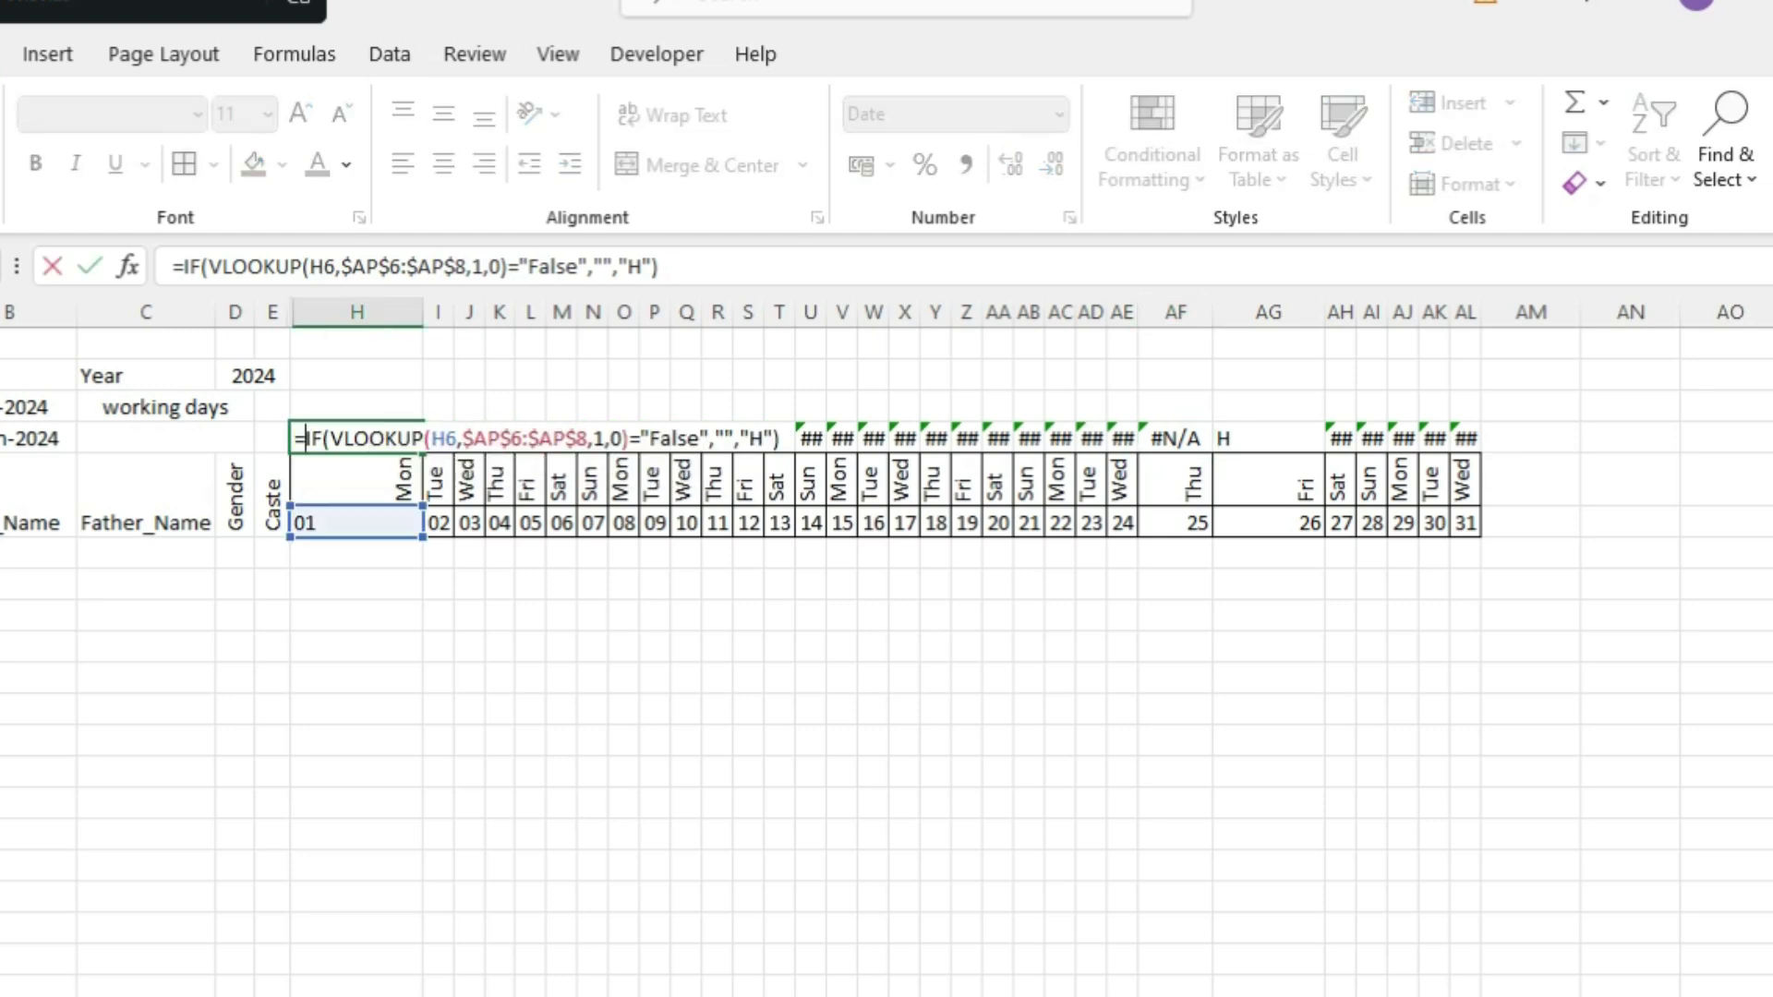
Step: Change H5's VLOOKUP match type to 1 and fill the formula across row 5 to AL5
type("if")
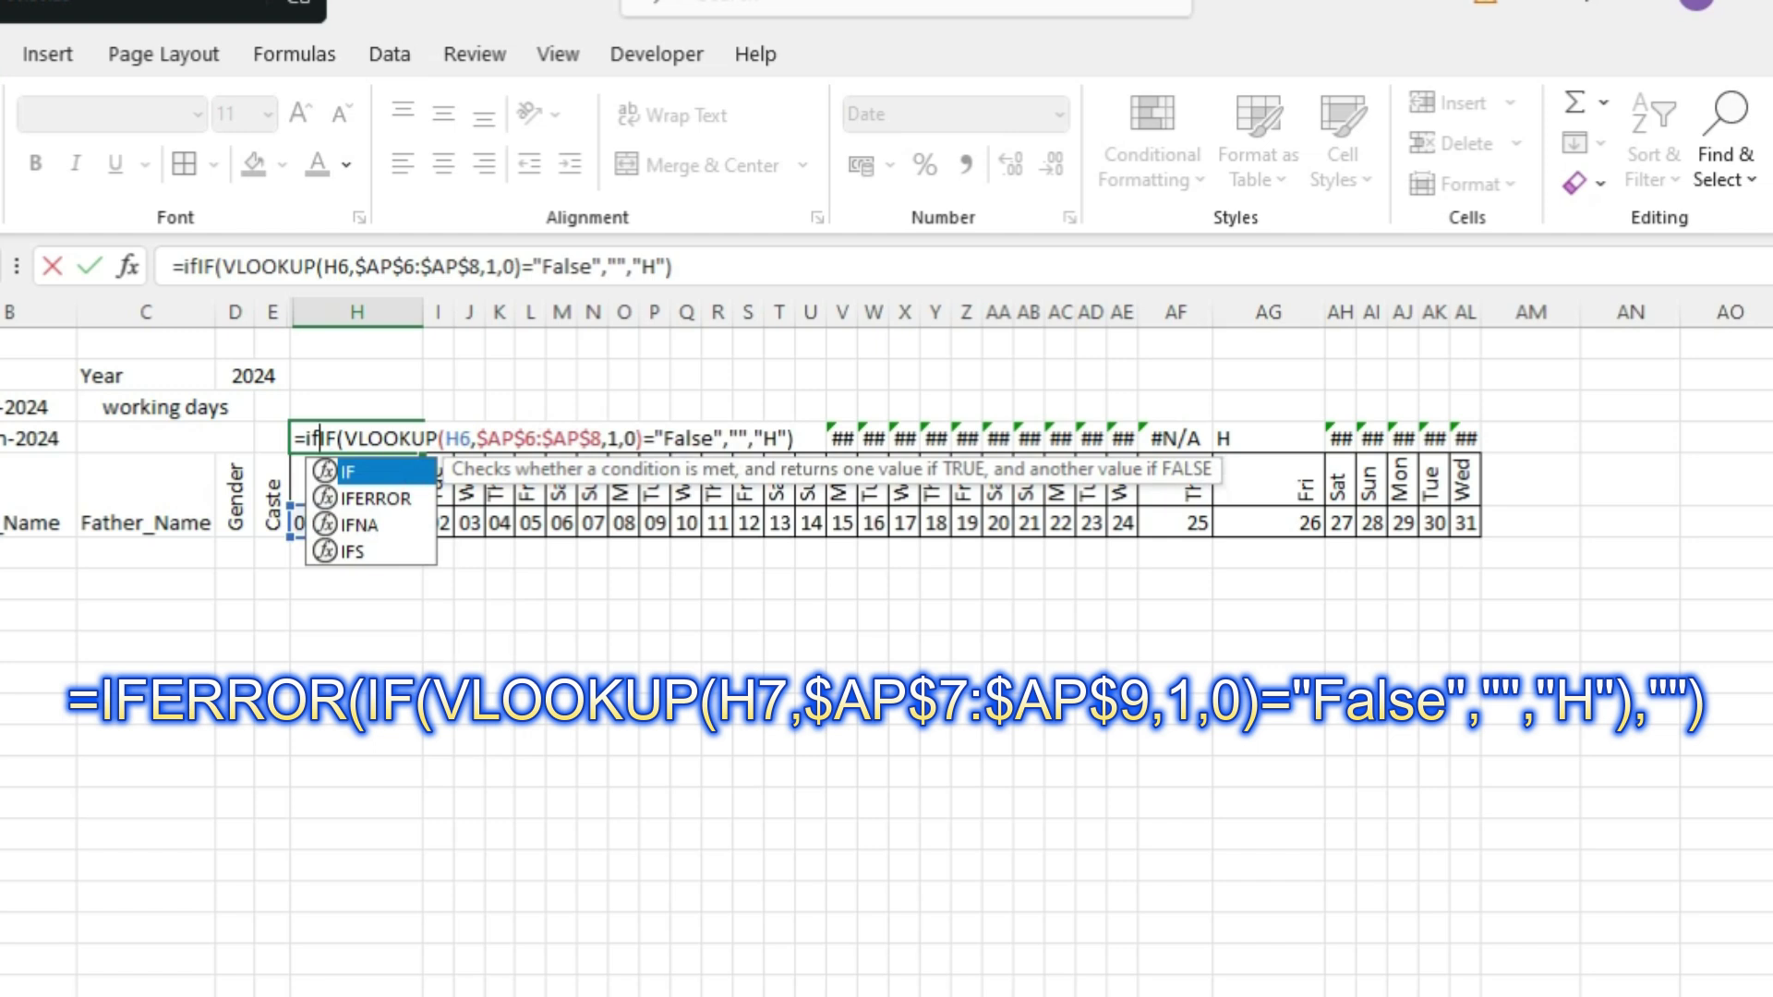
key("Escape")
key("Escape")
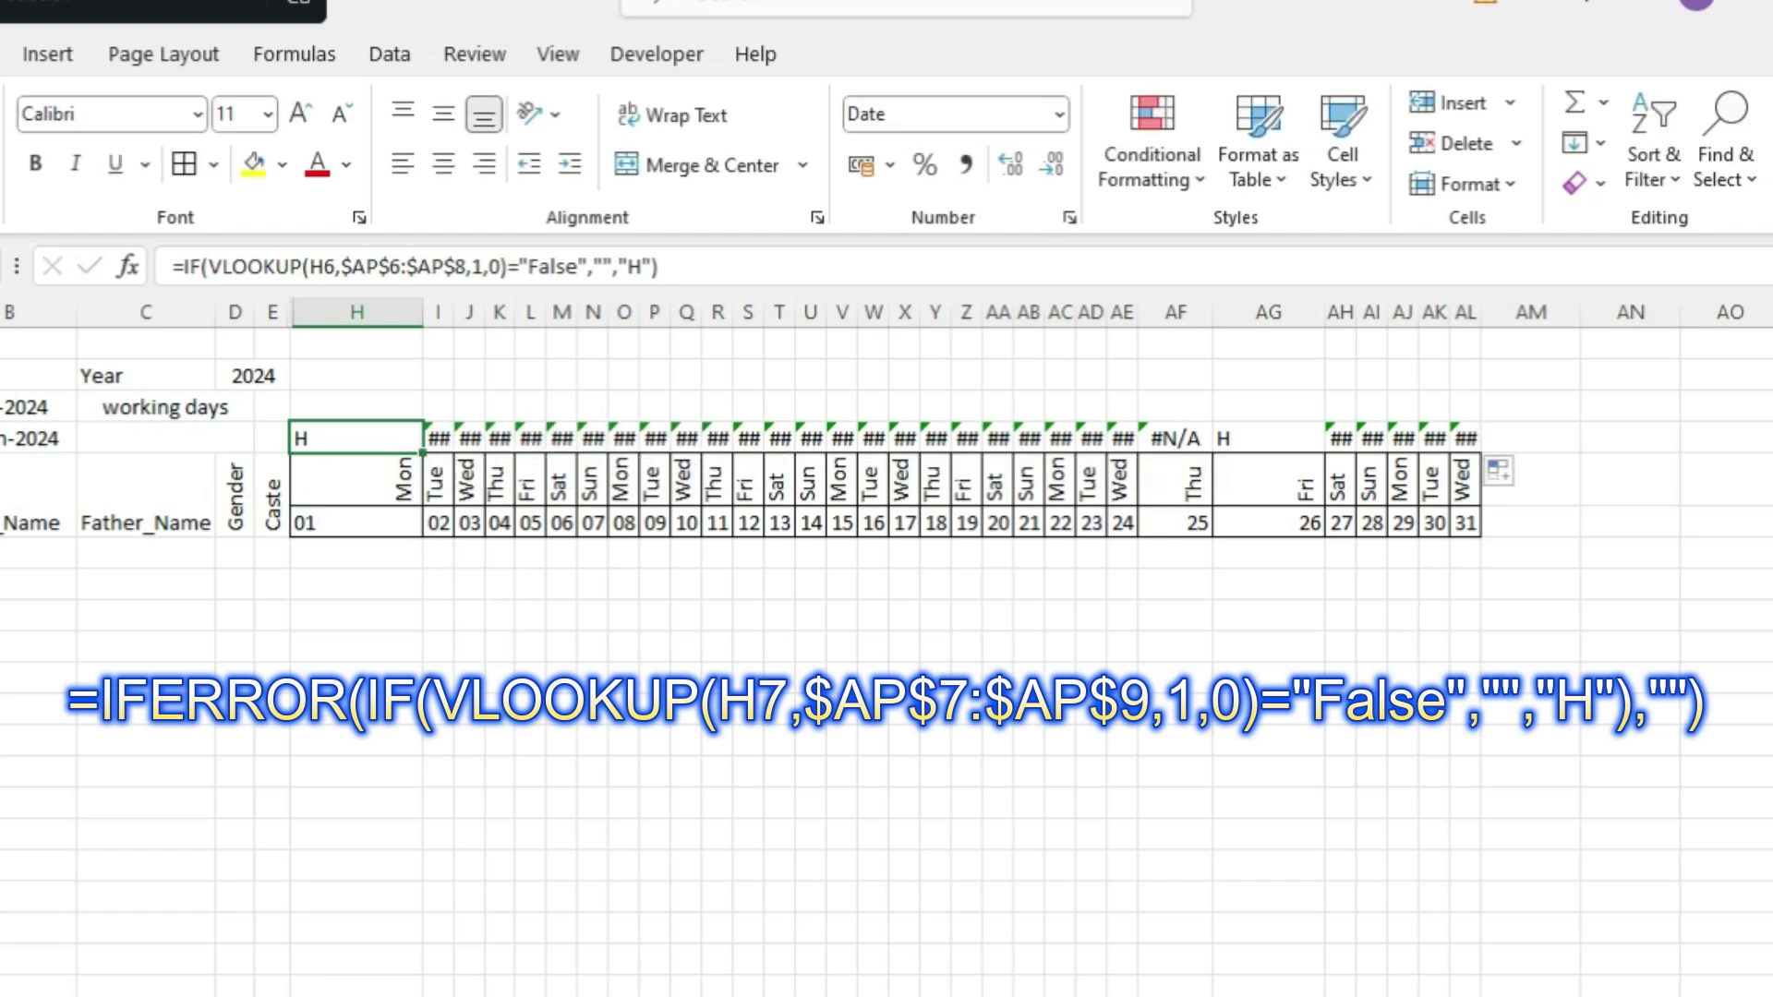
key("F2")
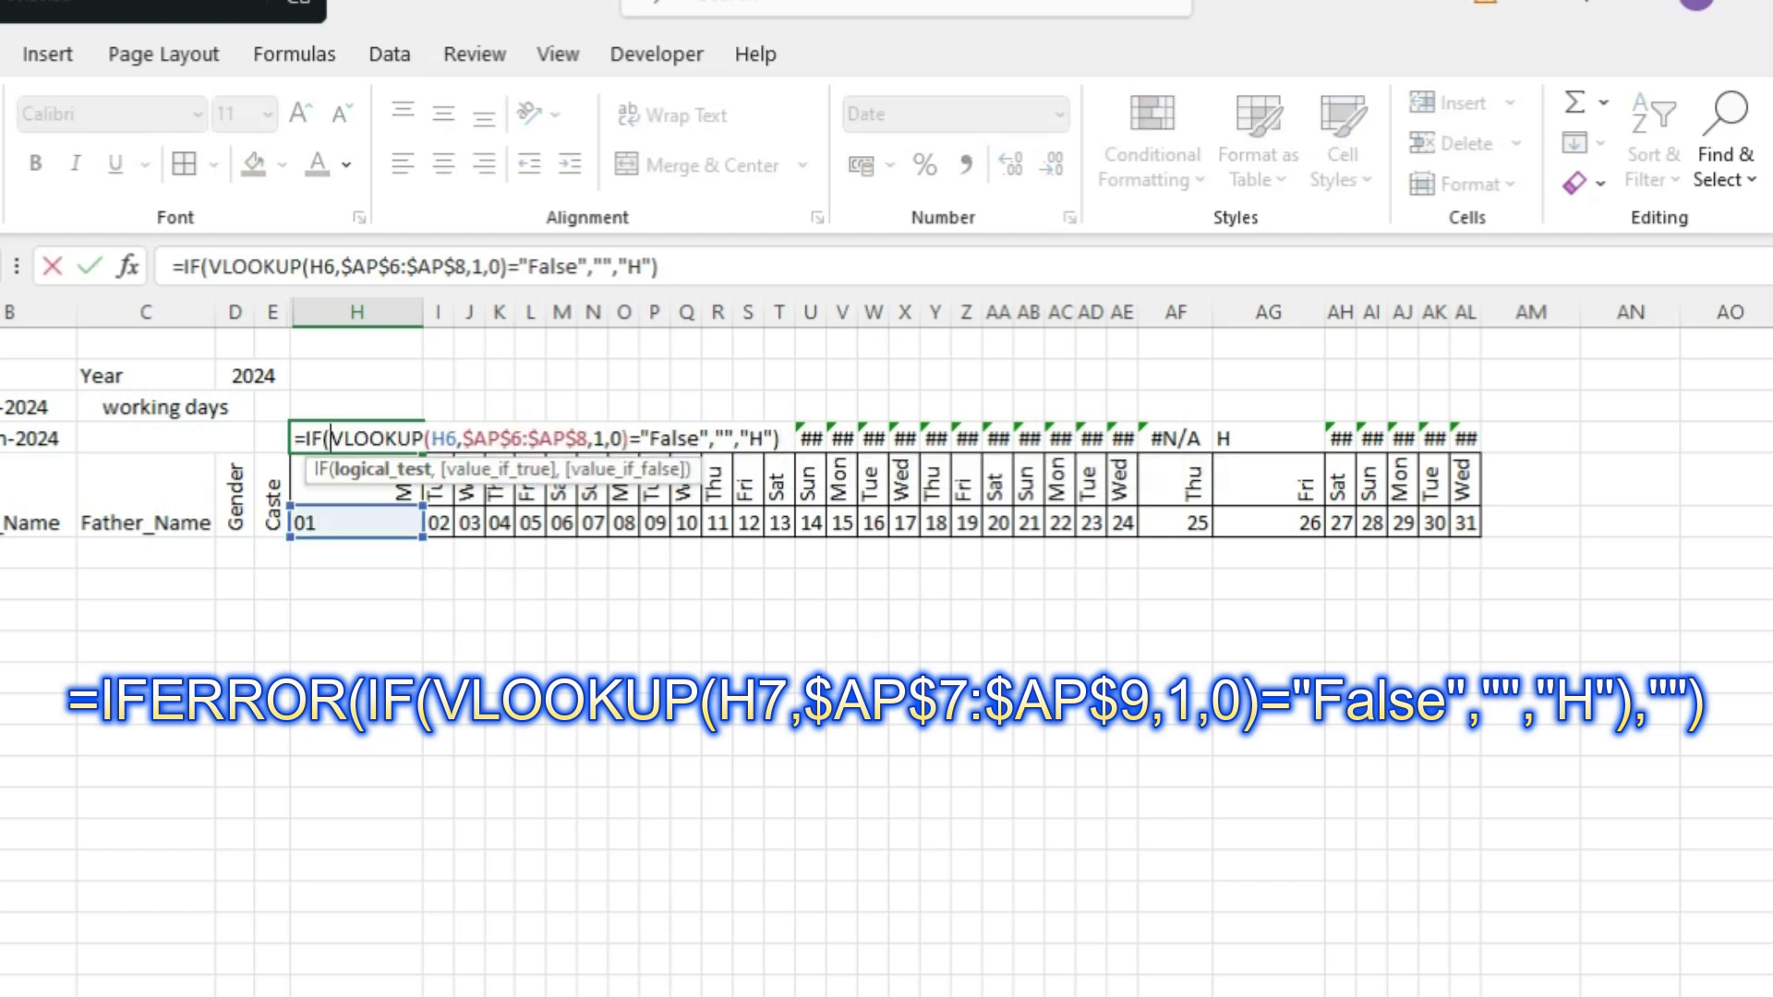
left_click(612, 437)
key("Delete")
type("1")
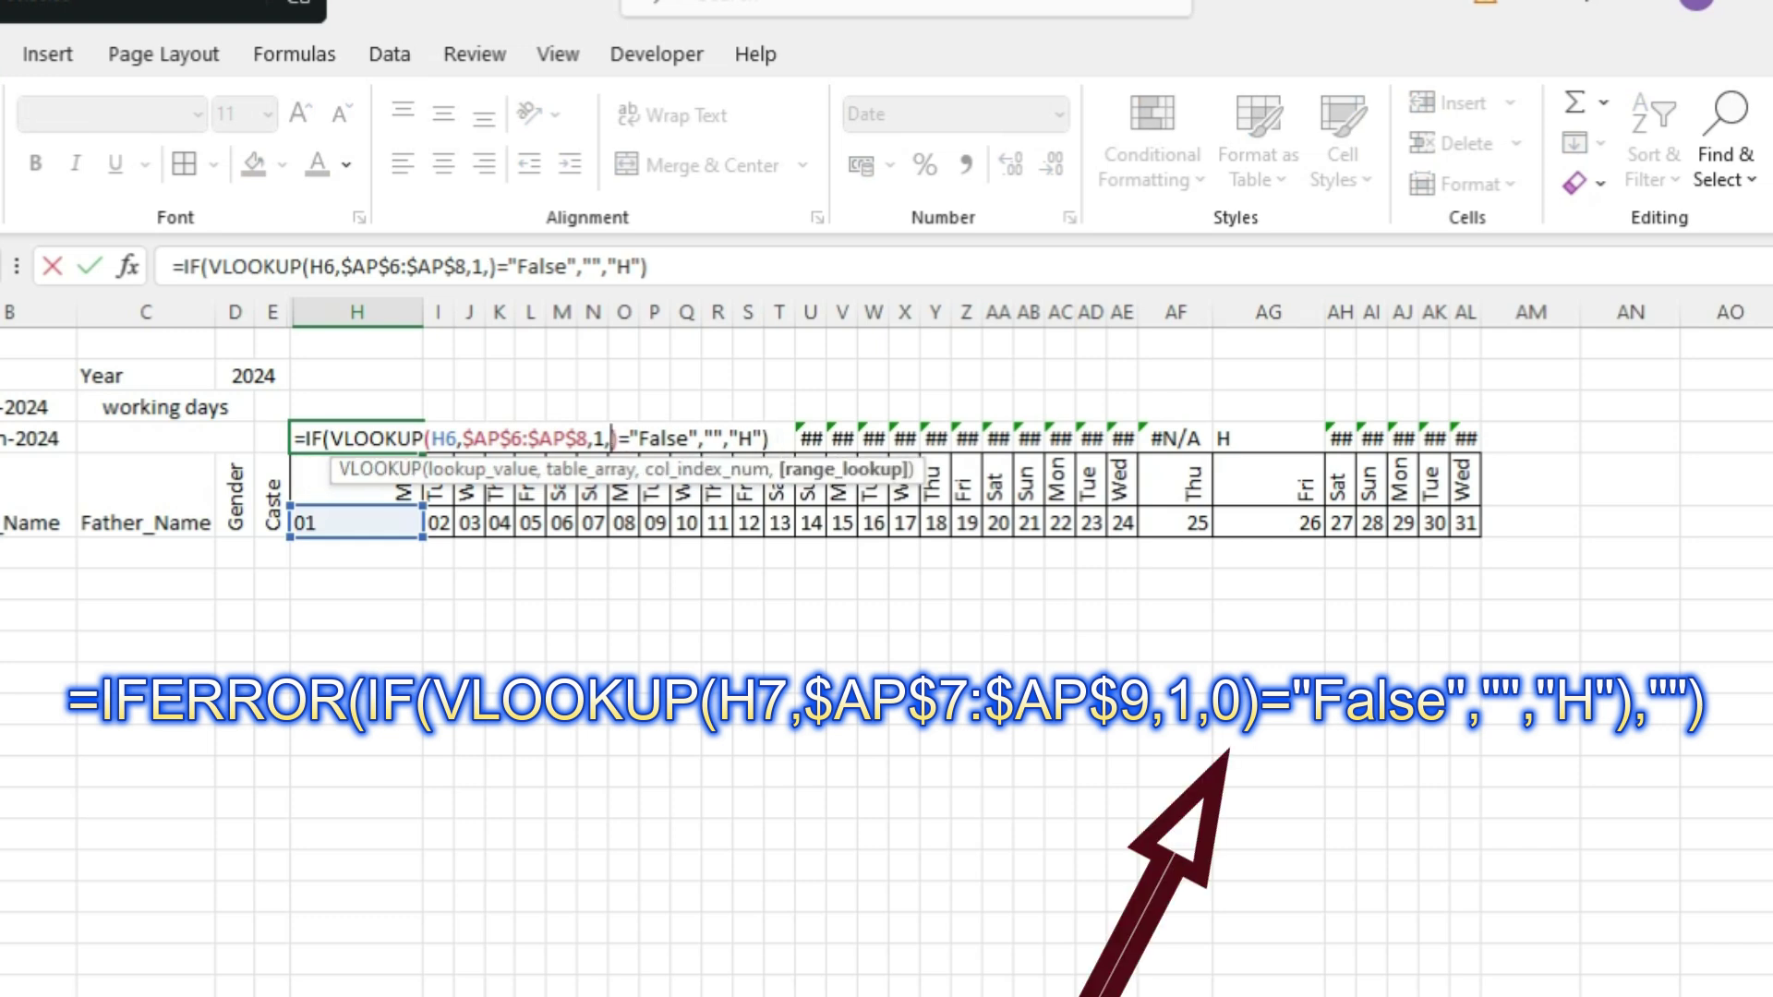
key("Return")
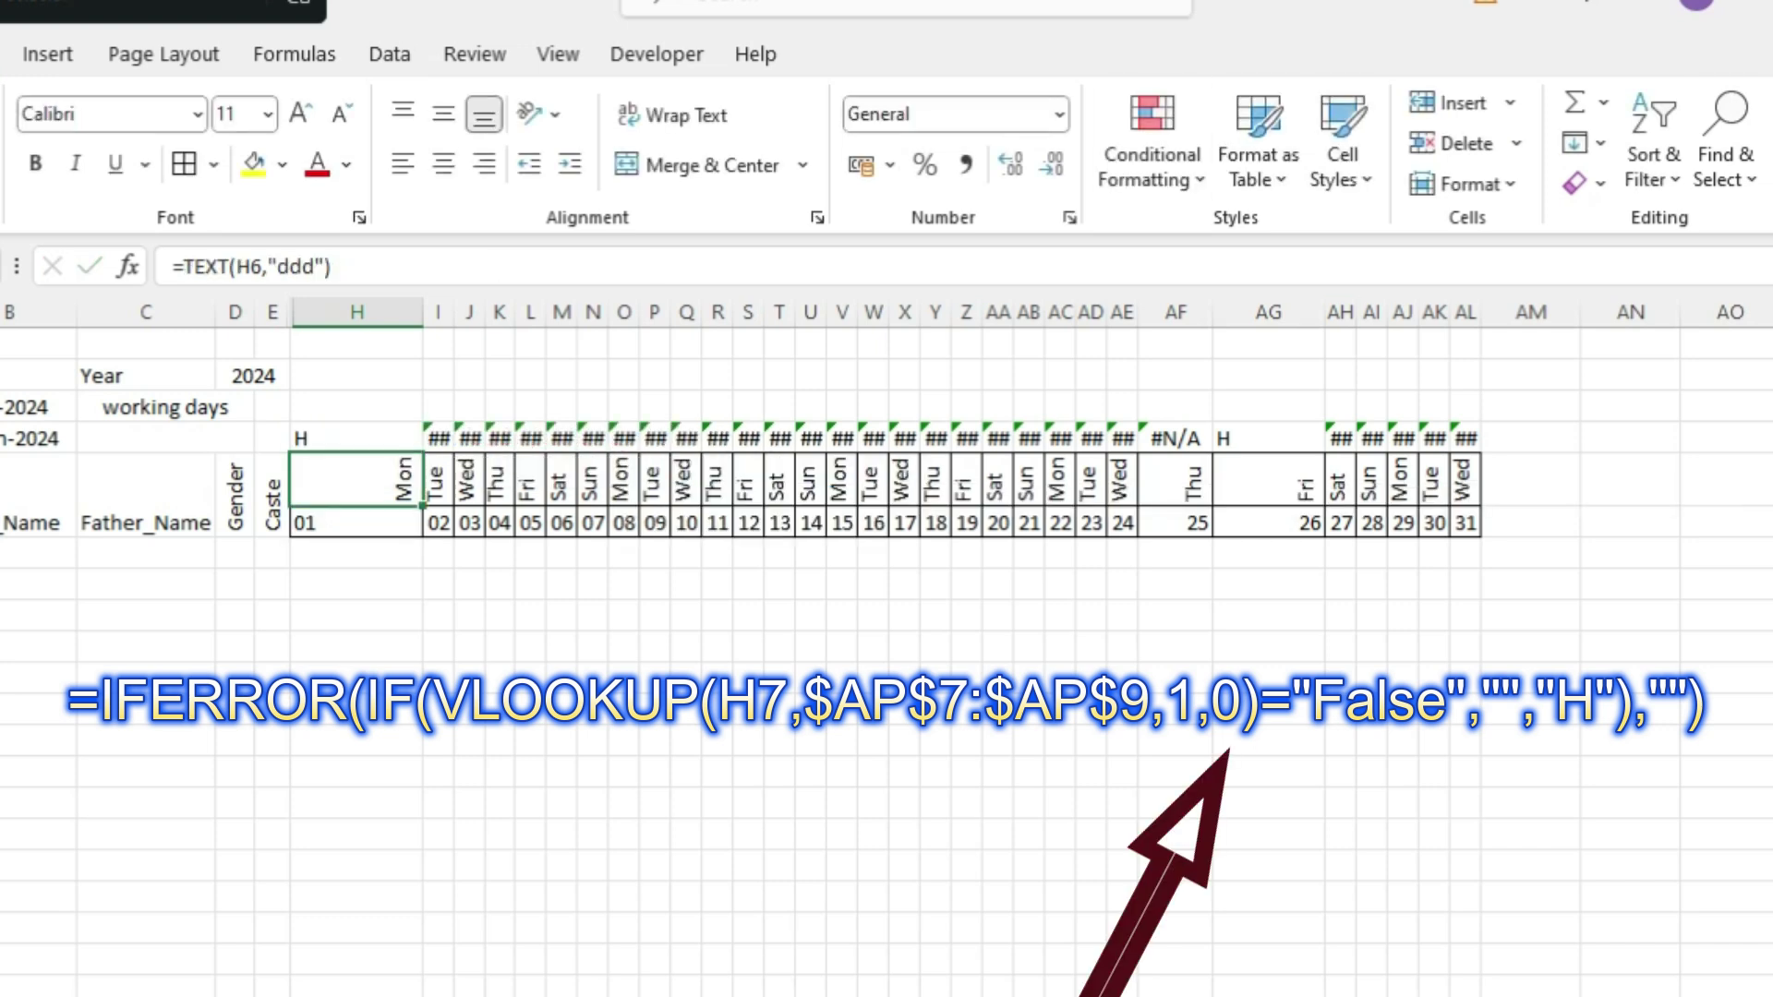
key("Up")
left_click_drag(423, 452, 1478, 445)
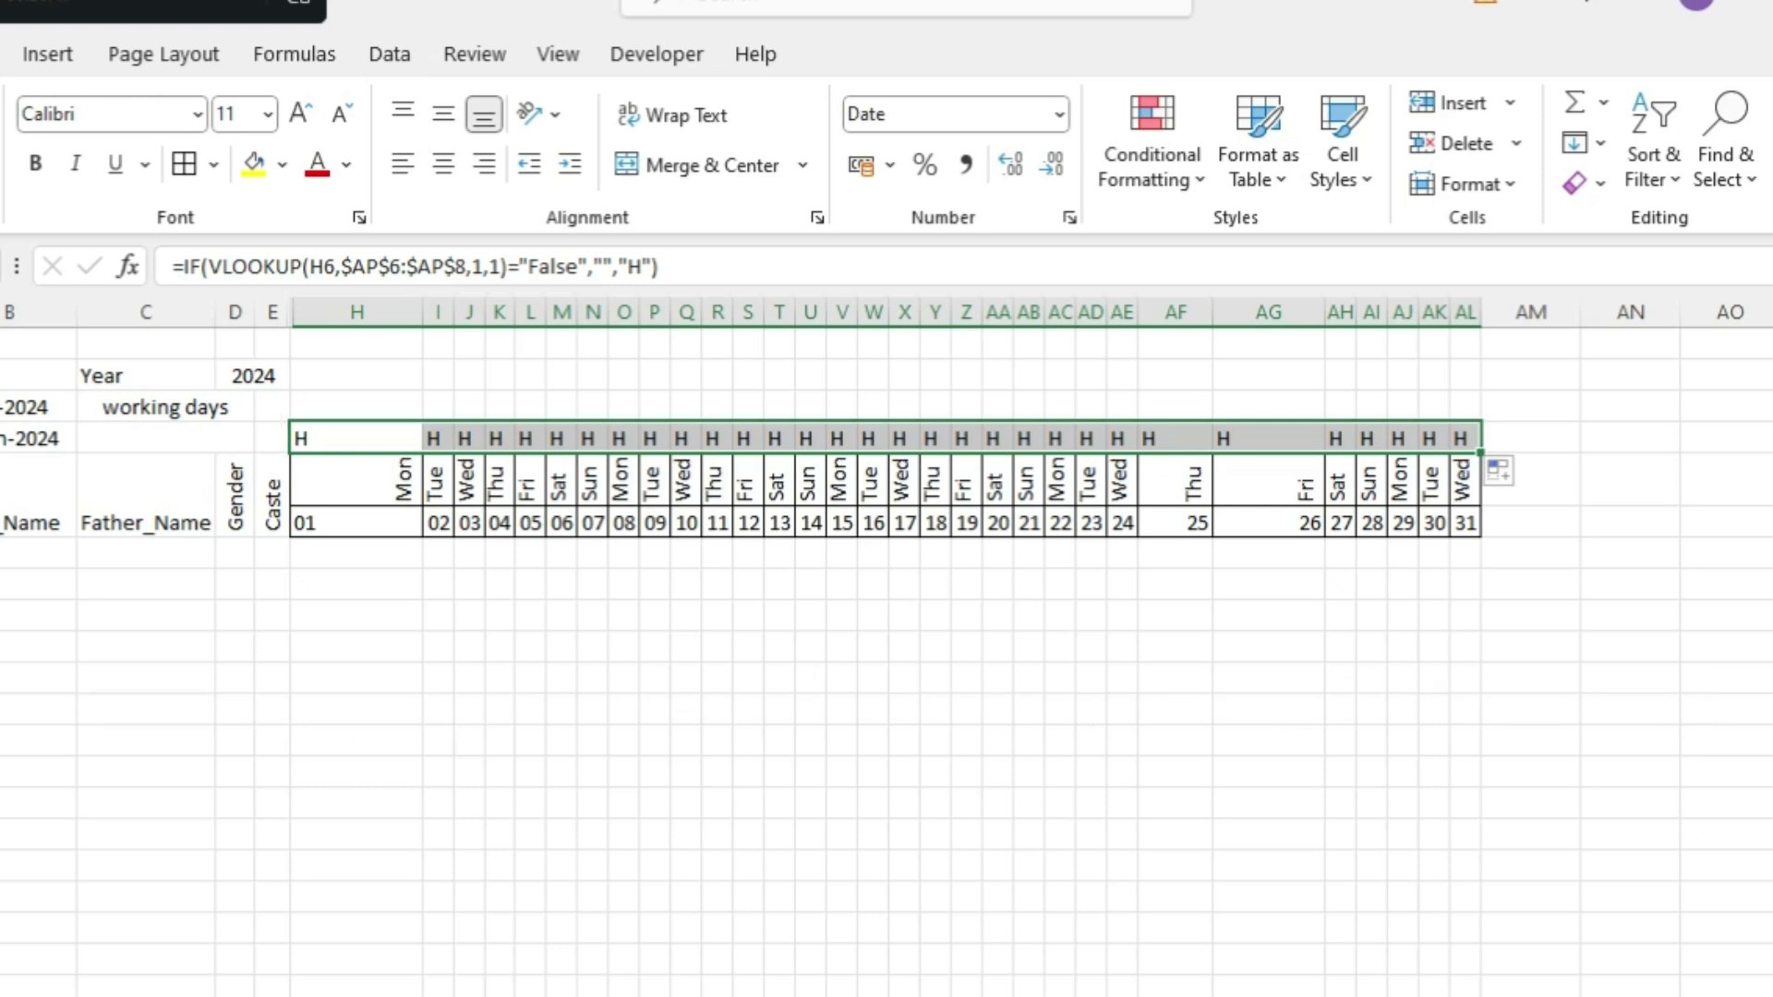
left_click(356, 344)
Step: Set H5's VLOOKUP back to exact match with match type 0
double_click(357, 437)
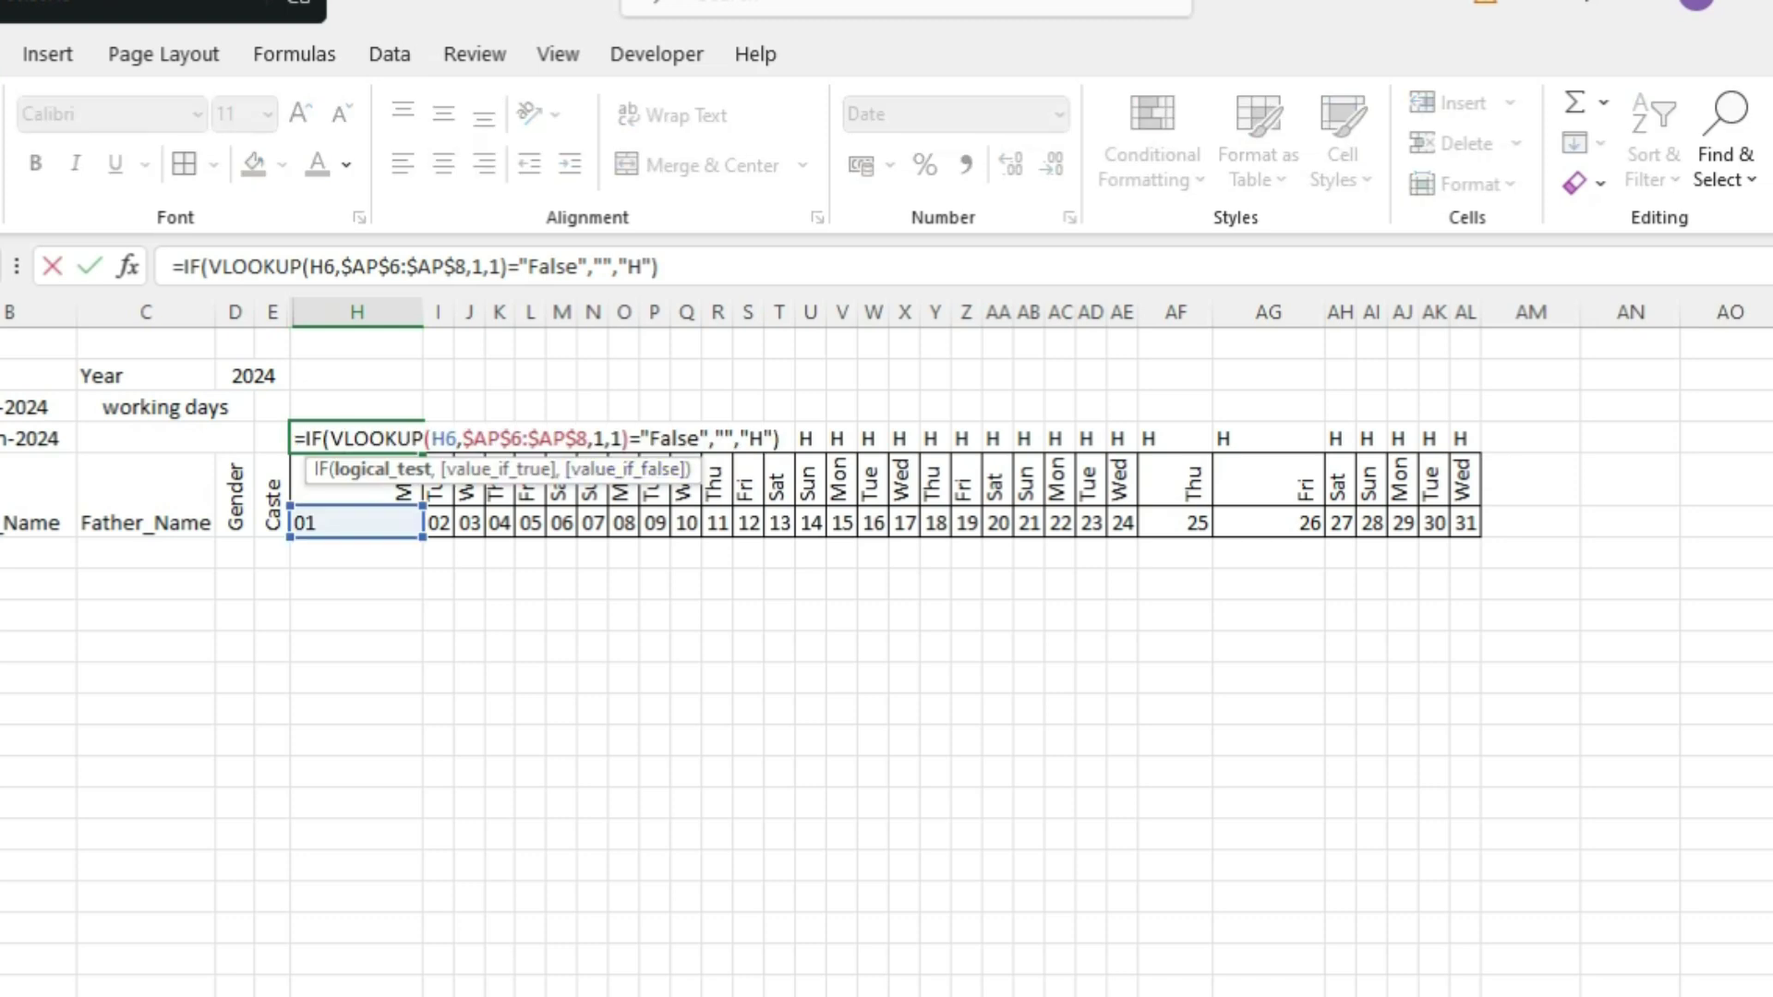
left_click(612, 437)
key("Delete")
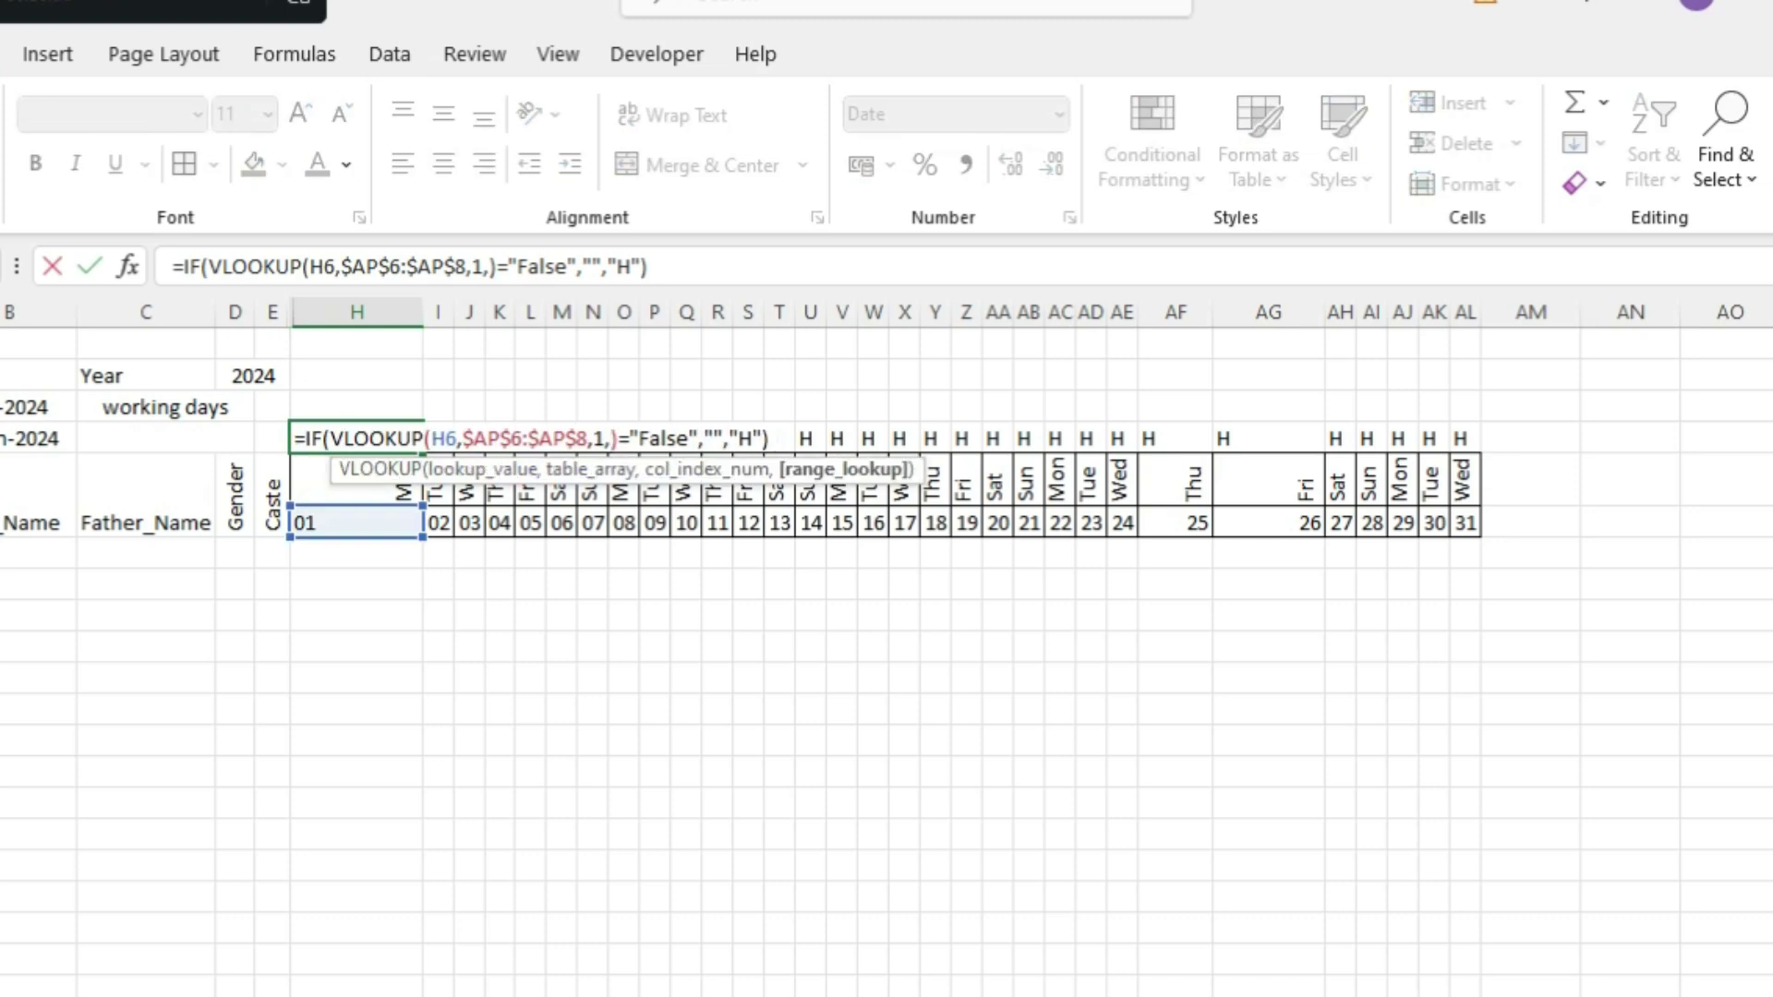
type("0")
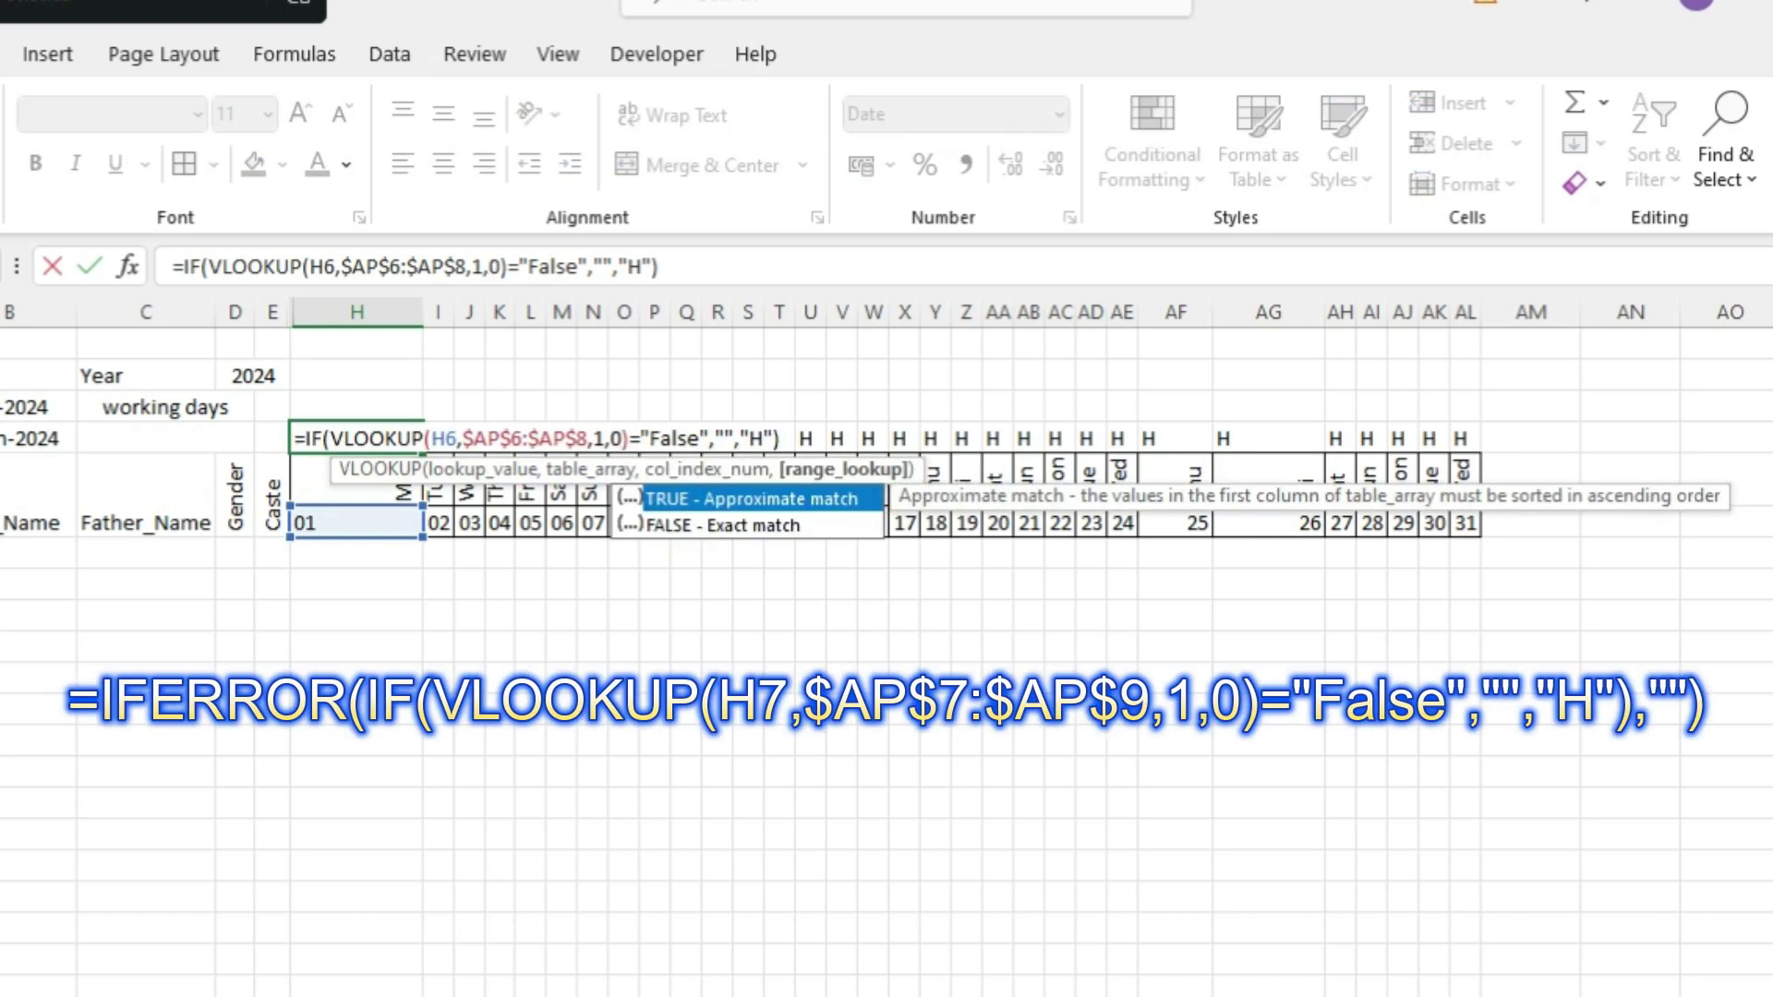
key("Return")
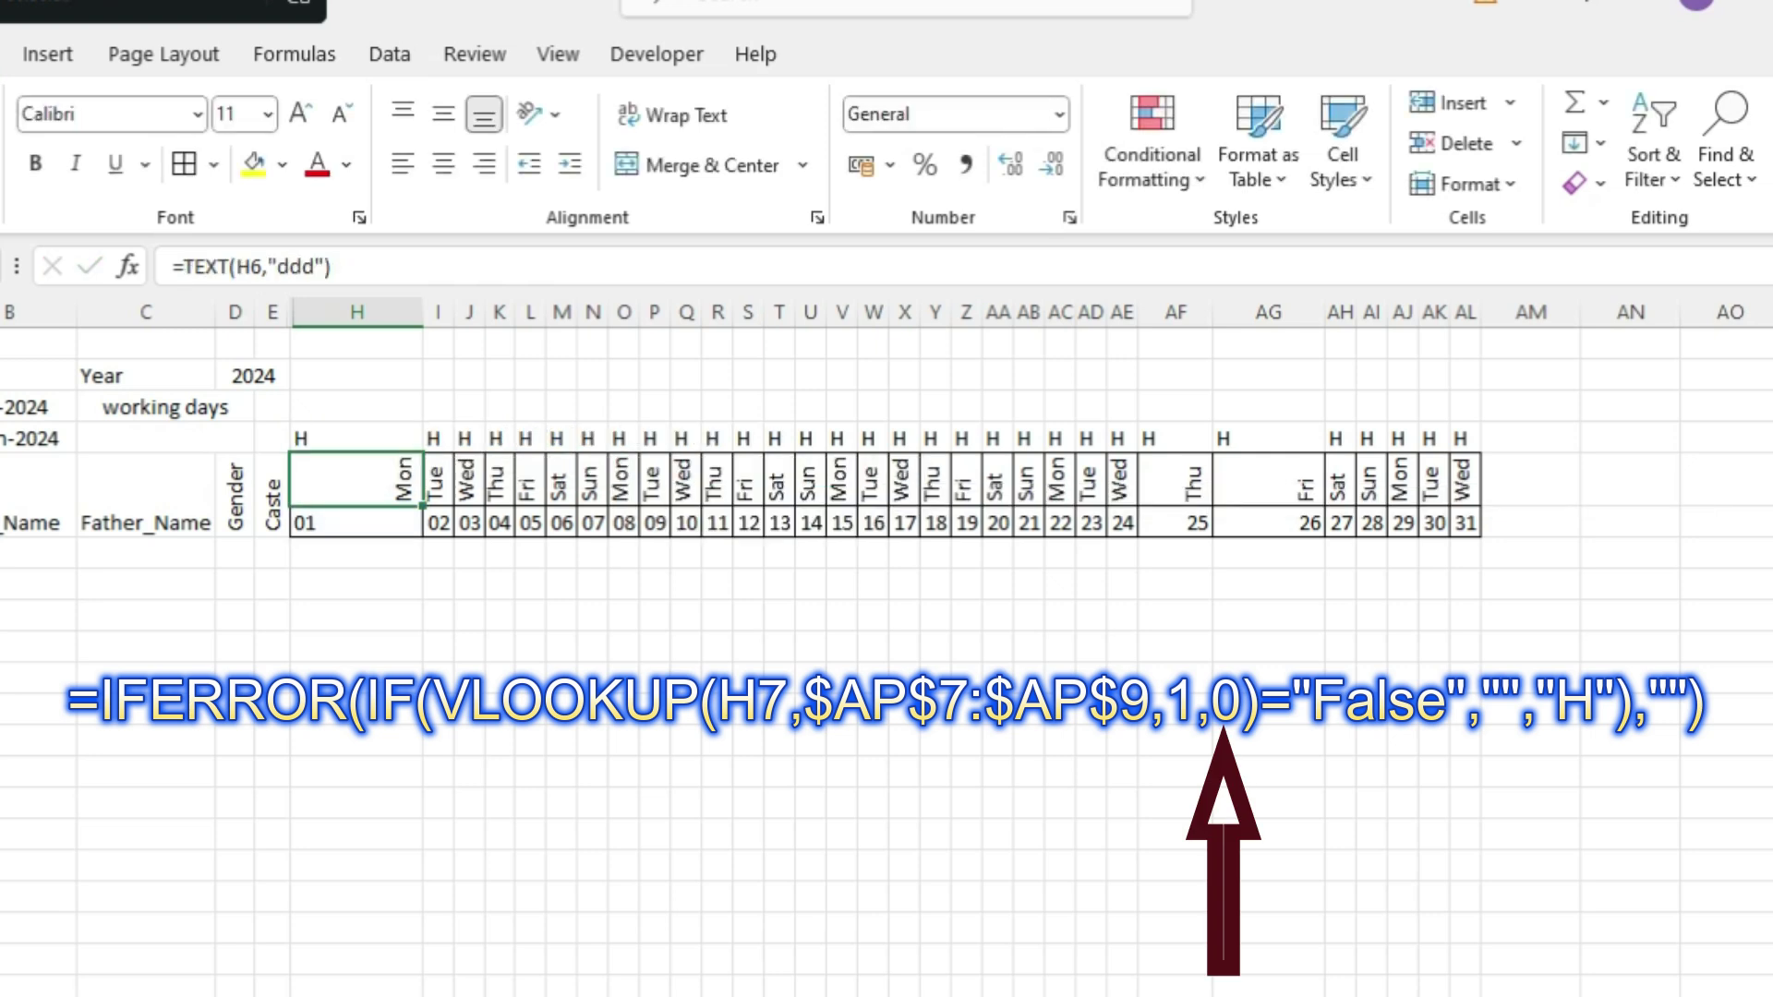
Step: Wrap H5's formula in IFERROR with an empty-text fallback and fill it across H5:AL5 using Ctrl+R
double_click(355, 437)
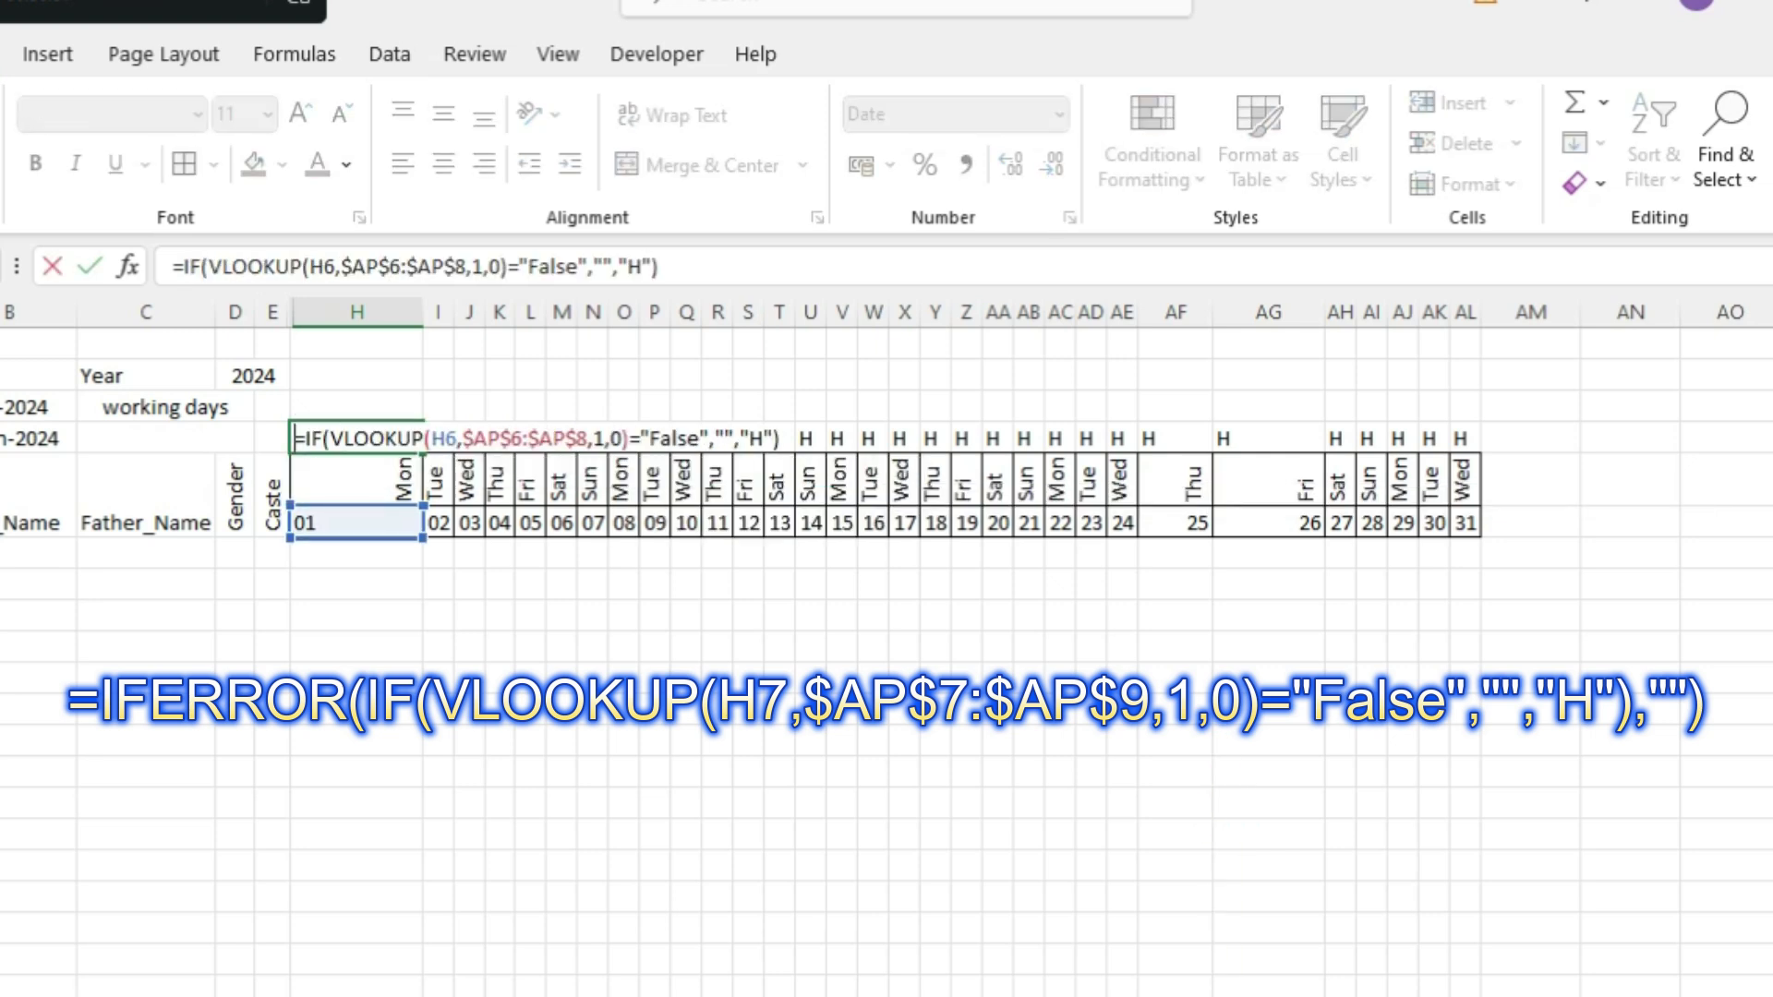
left_click(304, 438)
type("ife")
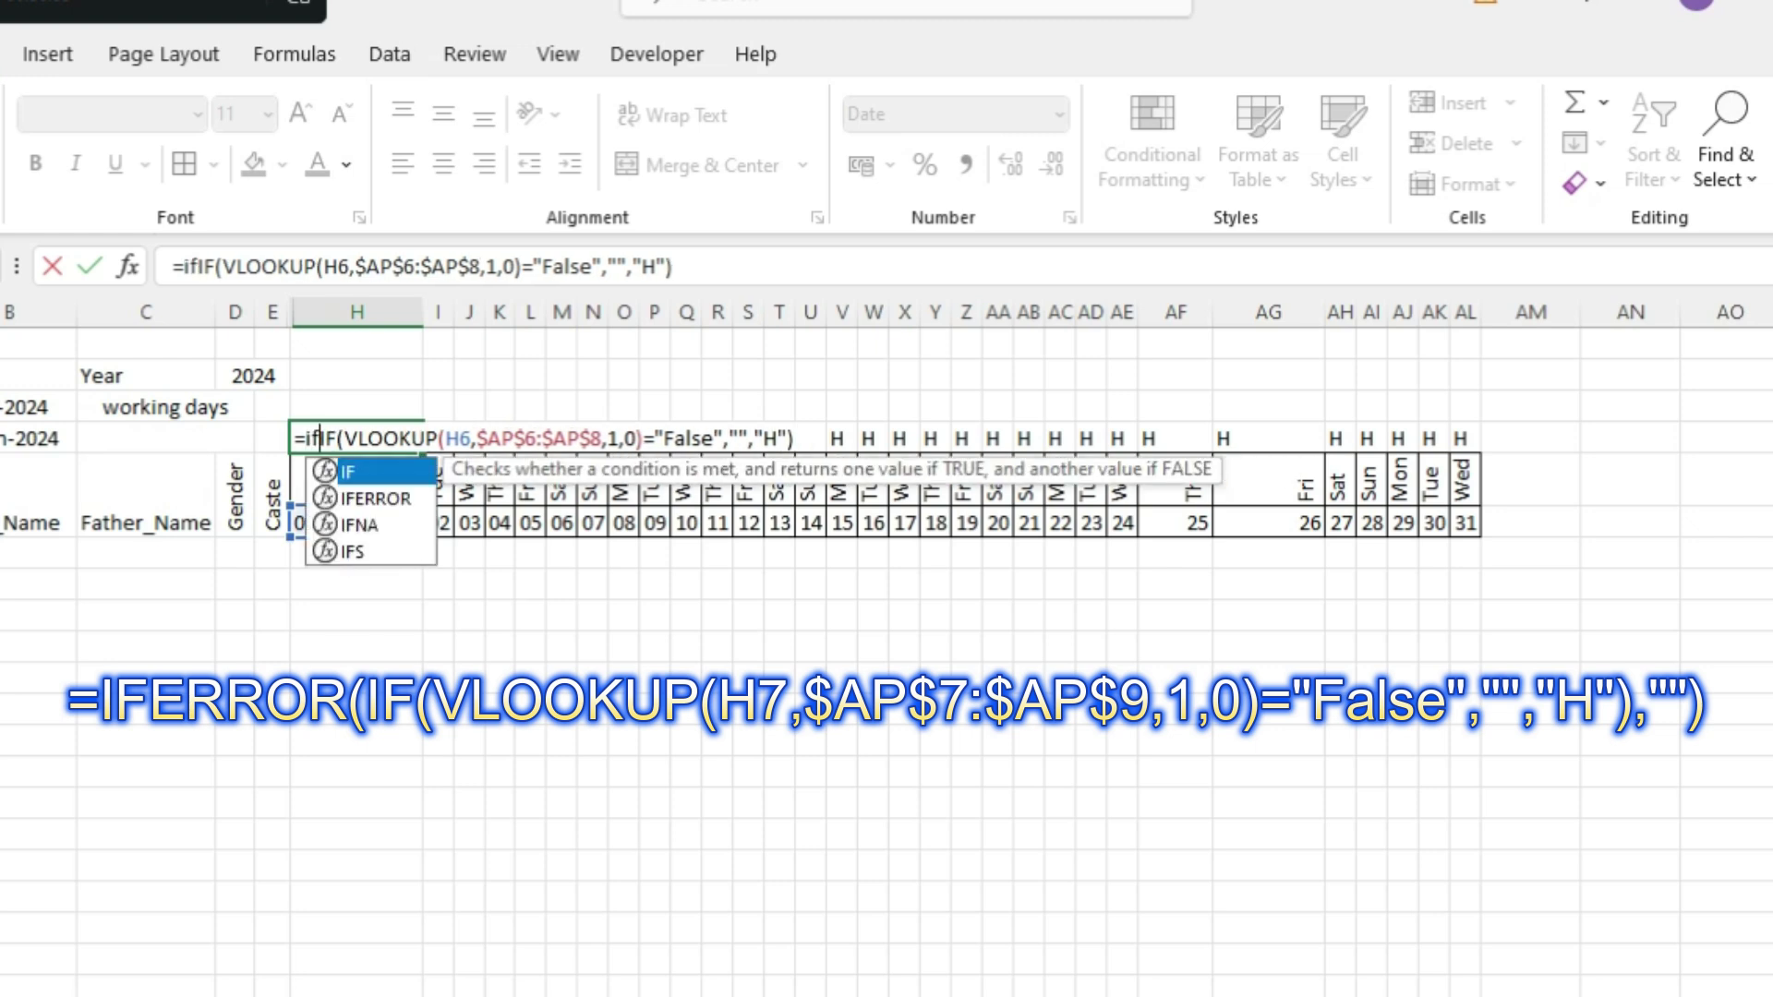
key("Tab")
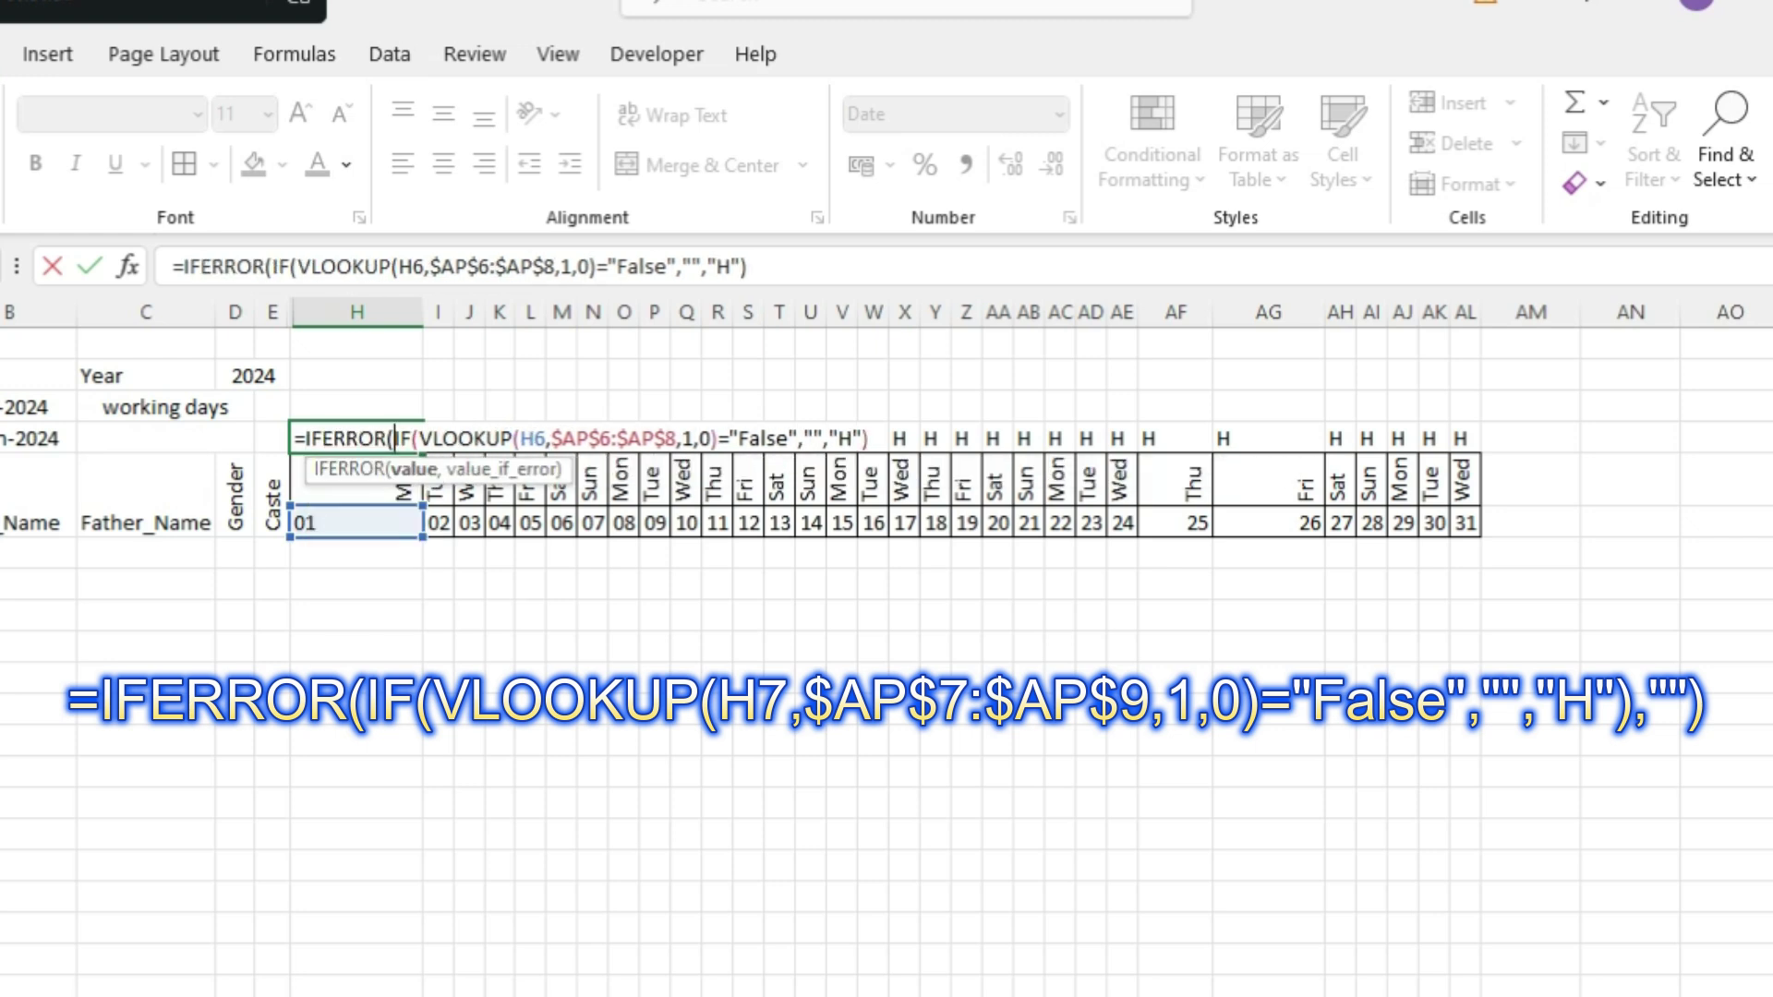
left_click(870, 437)
type(",\"\"")
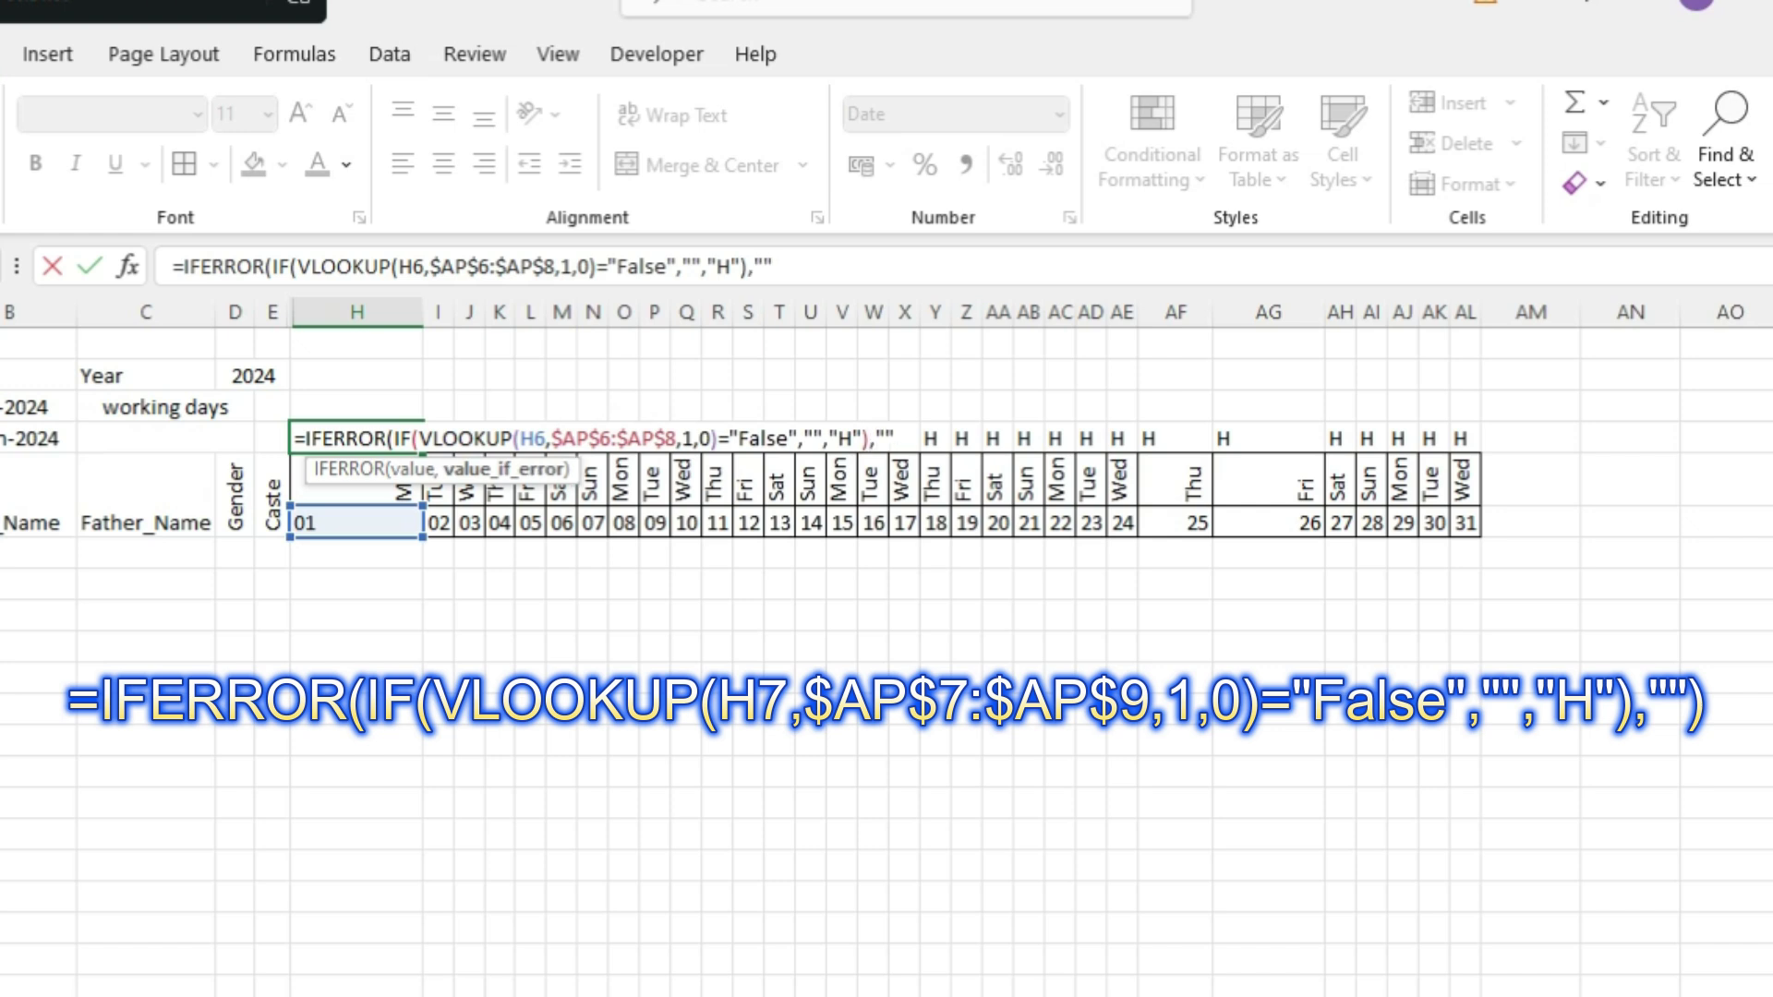
type(")")
key("Return")
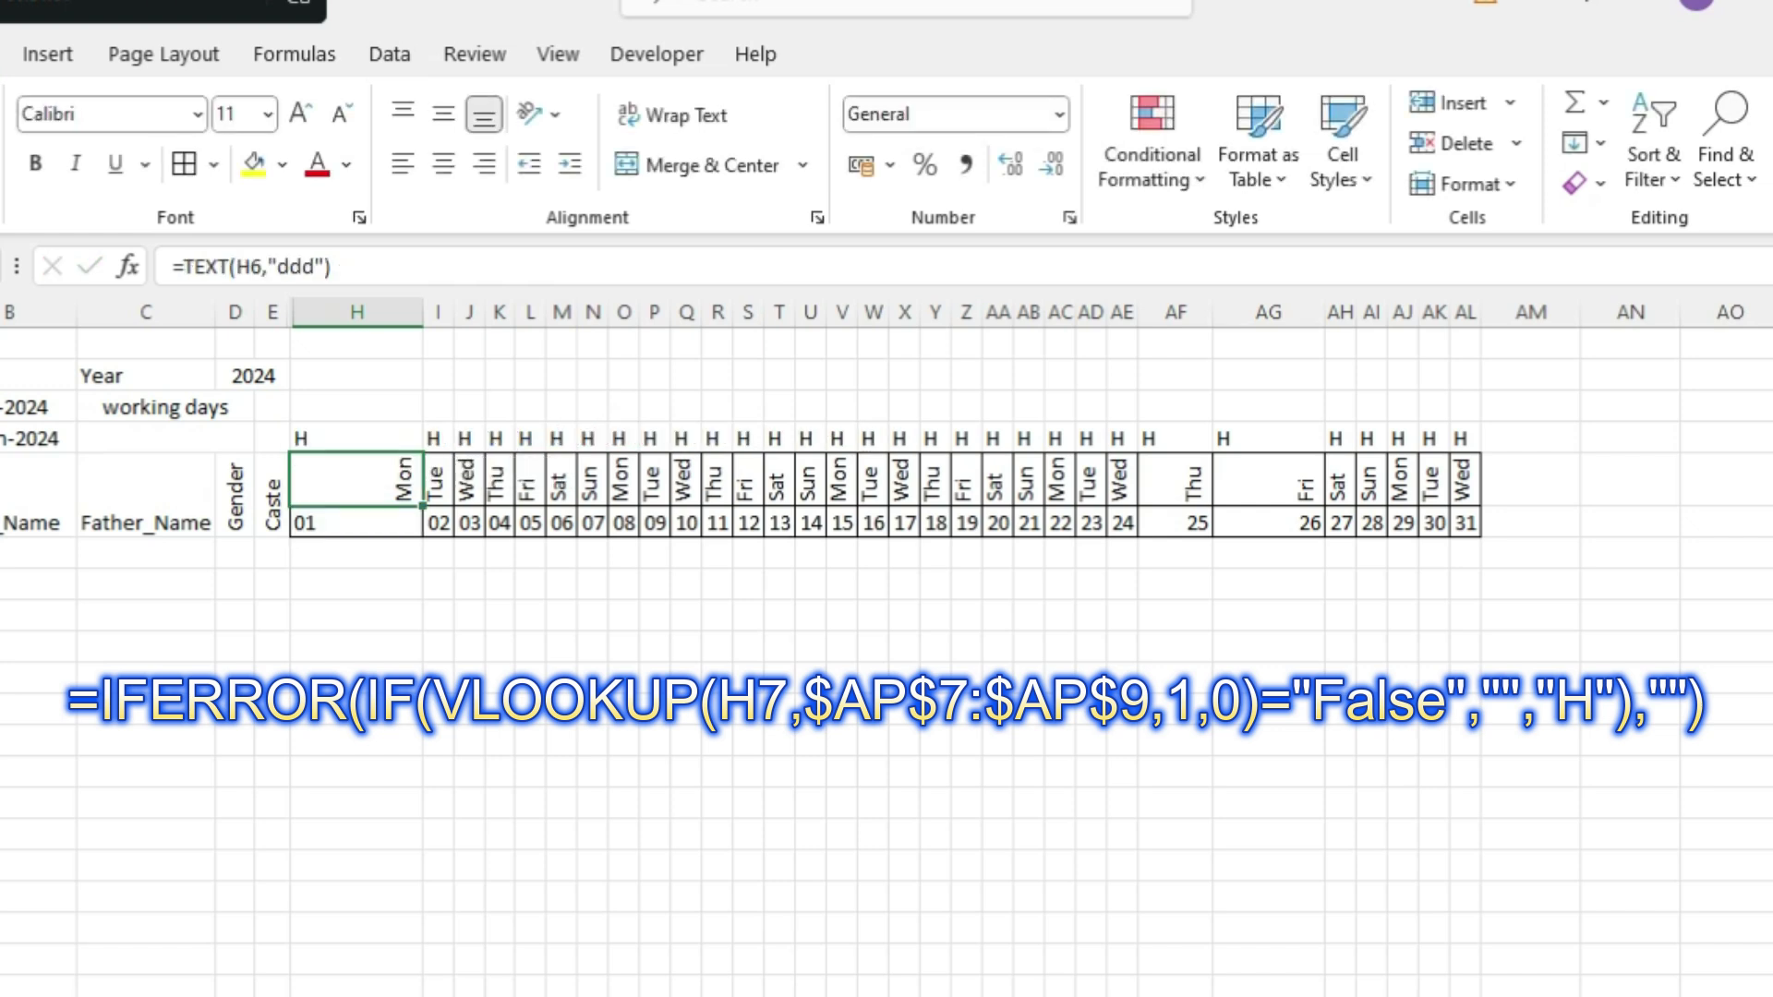
left_click(356, 438)
key("shift+Right")
key("shift+Right")
key("shift+Right")
key("shift+Right")
key("shift+Right")
key("shift+Right")
key("shift+Right")
key("shift+Right")
key("shift+Right")
key("shift+Right")
key("shift+Right")
key("shift+Right")
key("shift+Right")
key("shift+Right")
key("shift+Right")
key("shift+Right")
key("shift+Right")
key("shift+Right")
key("shift+Right")
key("shift+Right")
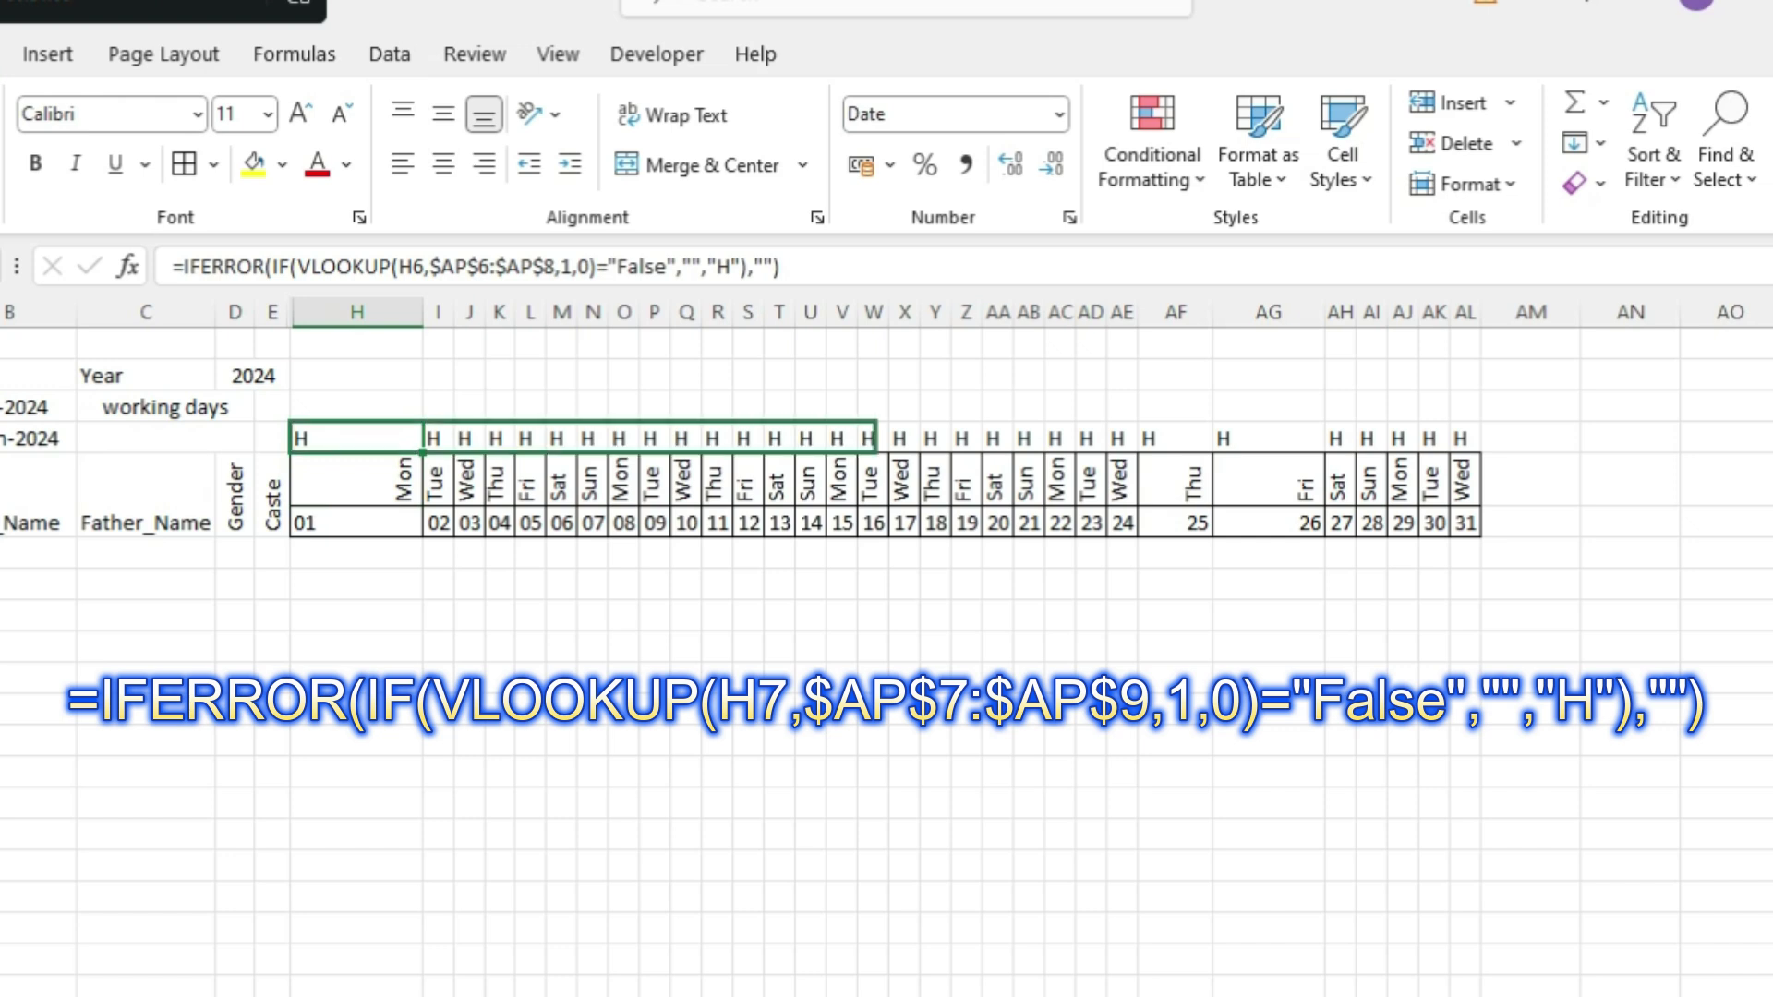
key("ctrl+r")
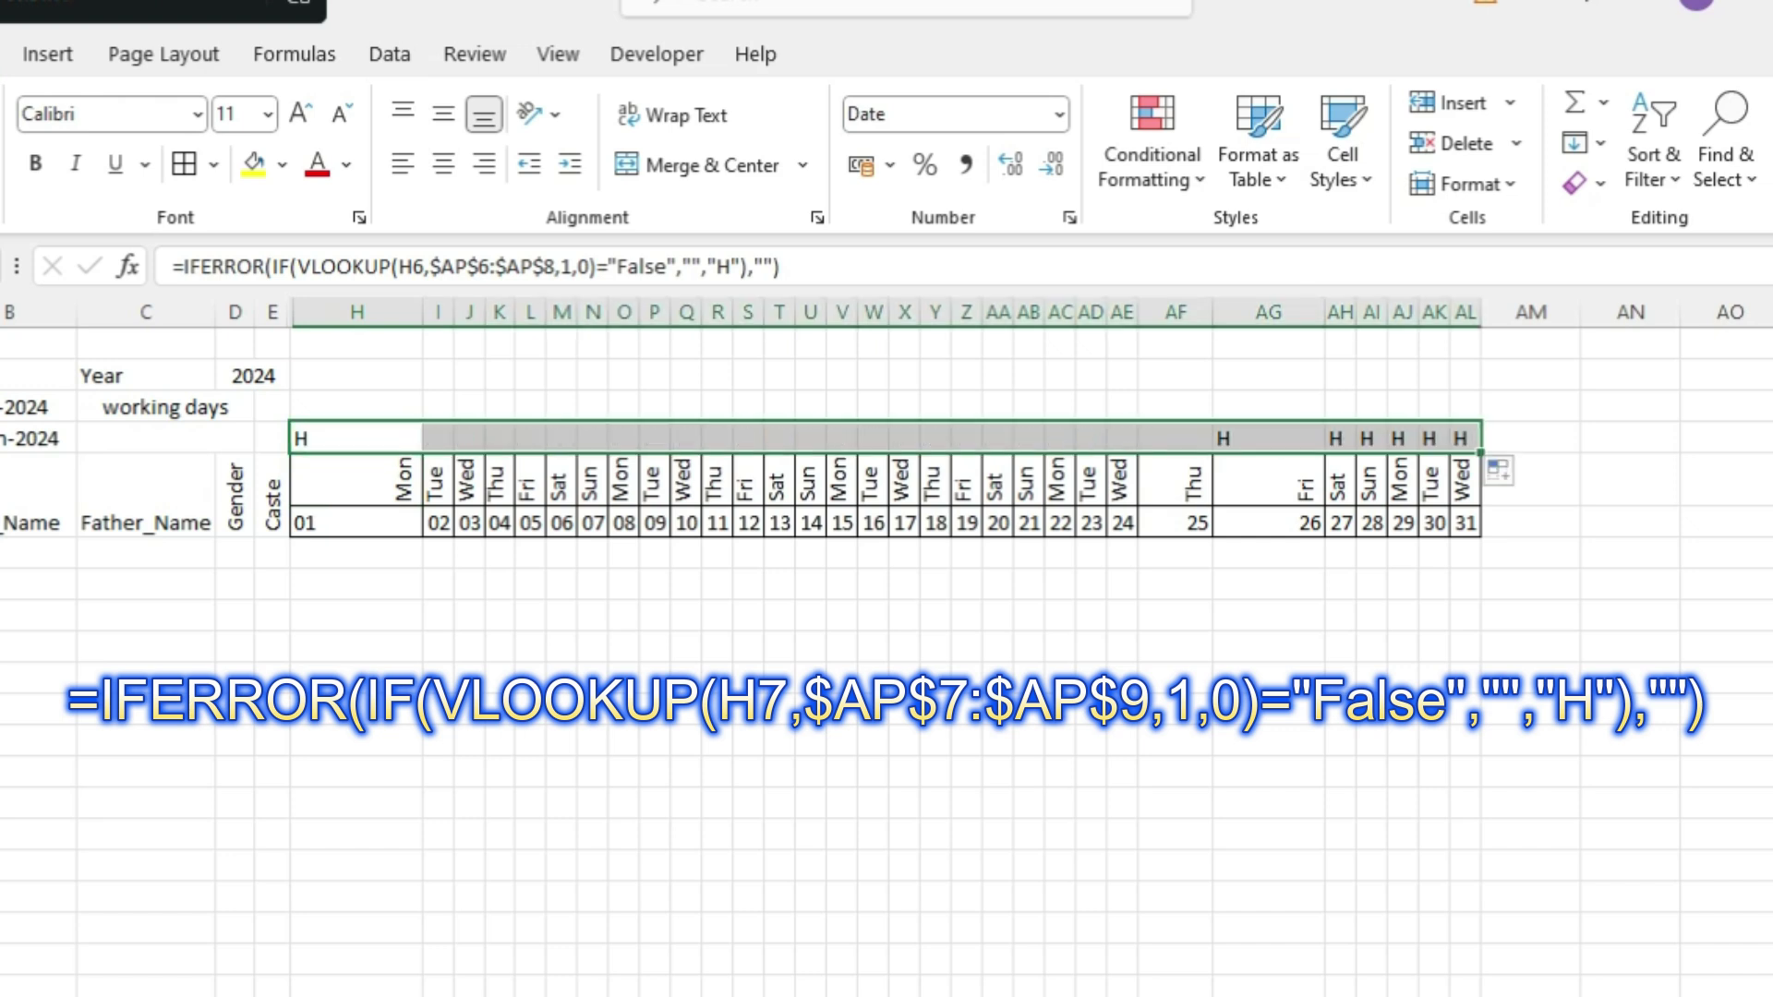
left_click(1267, 739)
Step: Resize column H and columns AF:AG back to the uniform day-column width
left_click_drag(422, 312, 322, 312)
left_click(498, 647)
left_click(771, 739)
left_click_drag(1074, 312, 1167, 312)
double_click(1224, 312)
left_click(1211, 644)
left_click(652, 647)
left_click(585, 646)
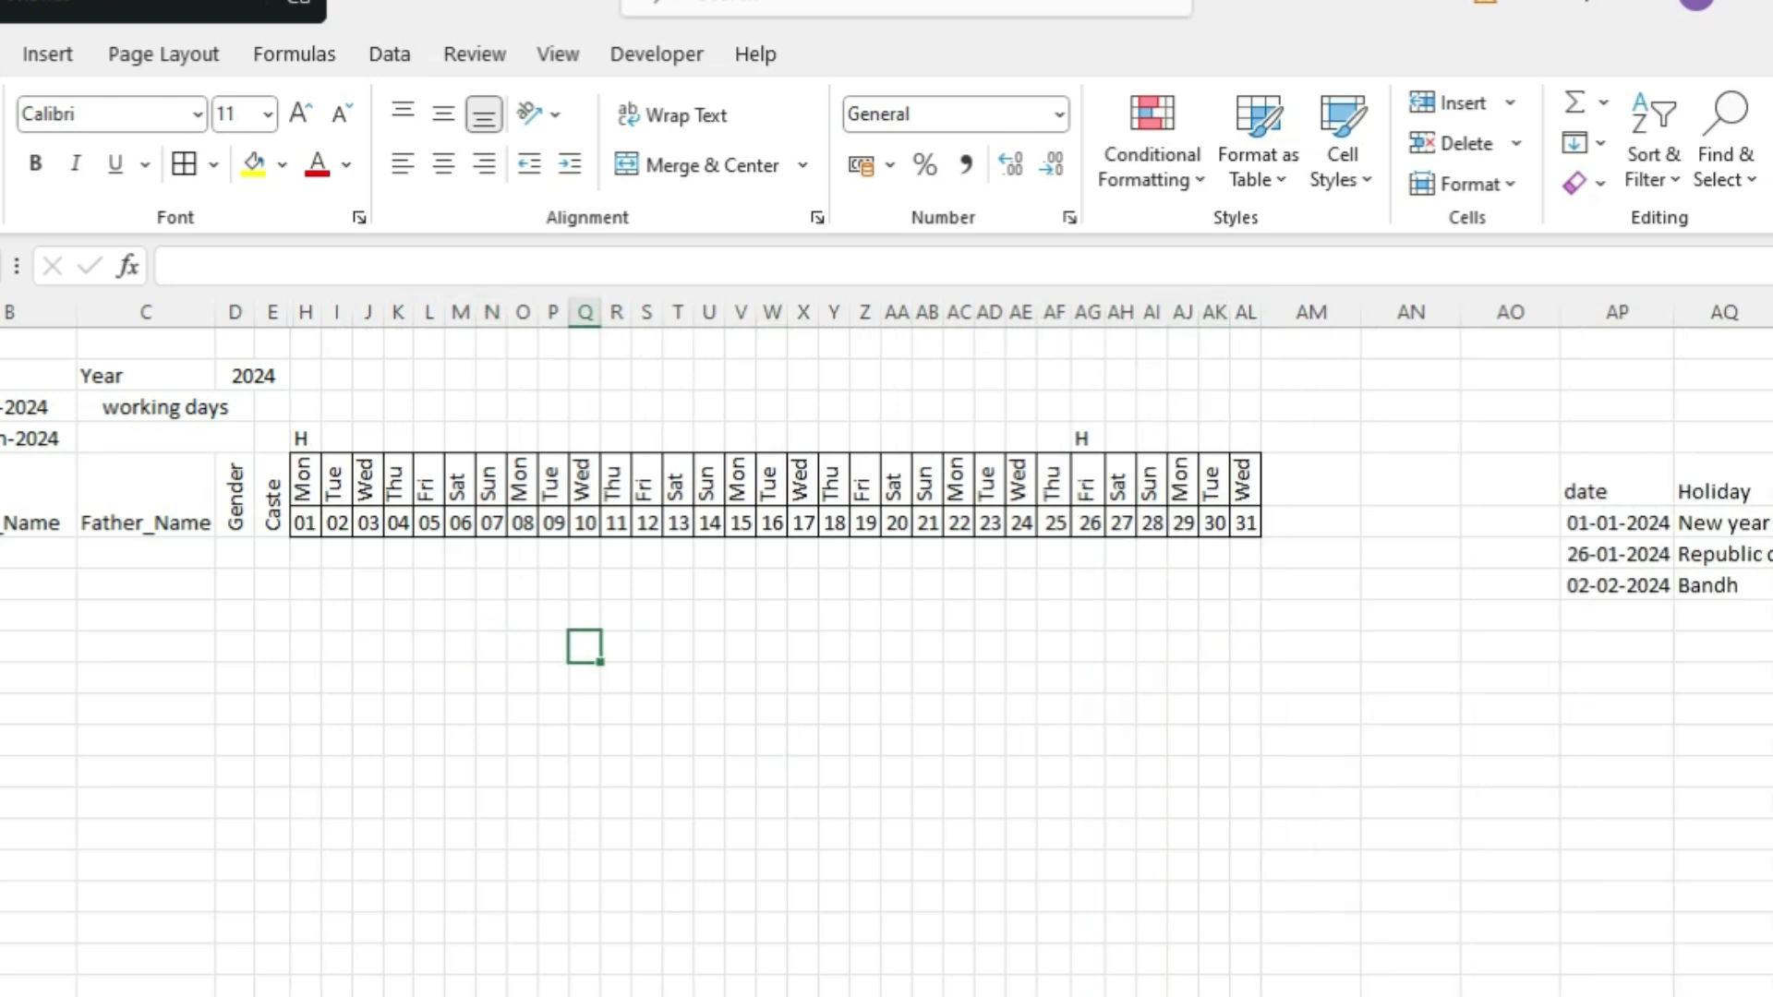
left_click(491, 523)
left_click(306, 406)
Step: In H3, enter an IF(OR(...)) formula returning H when the day is 'sun' or marked H, and fill it to AL3
key("F2")
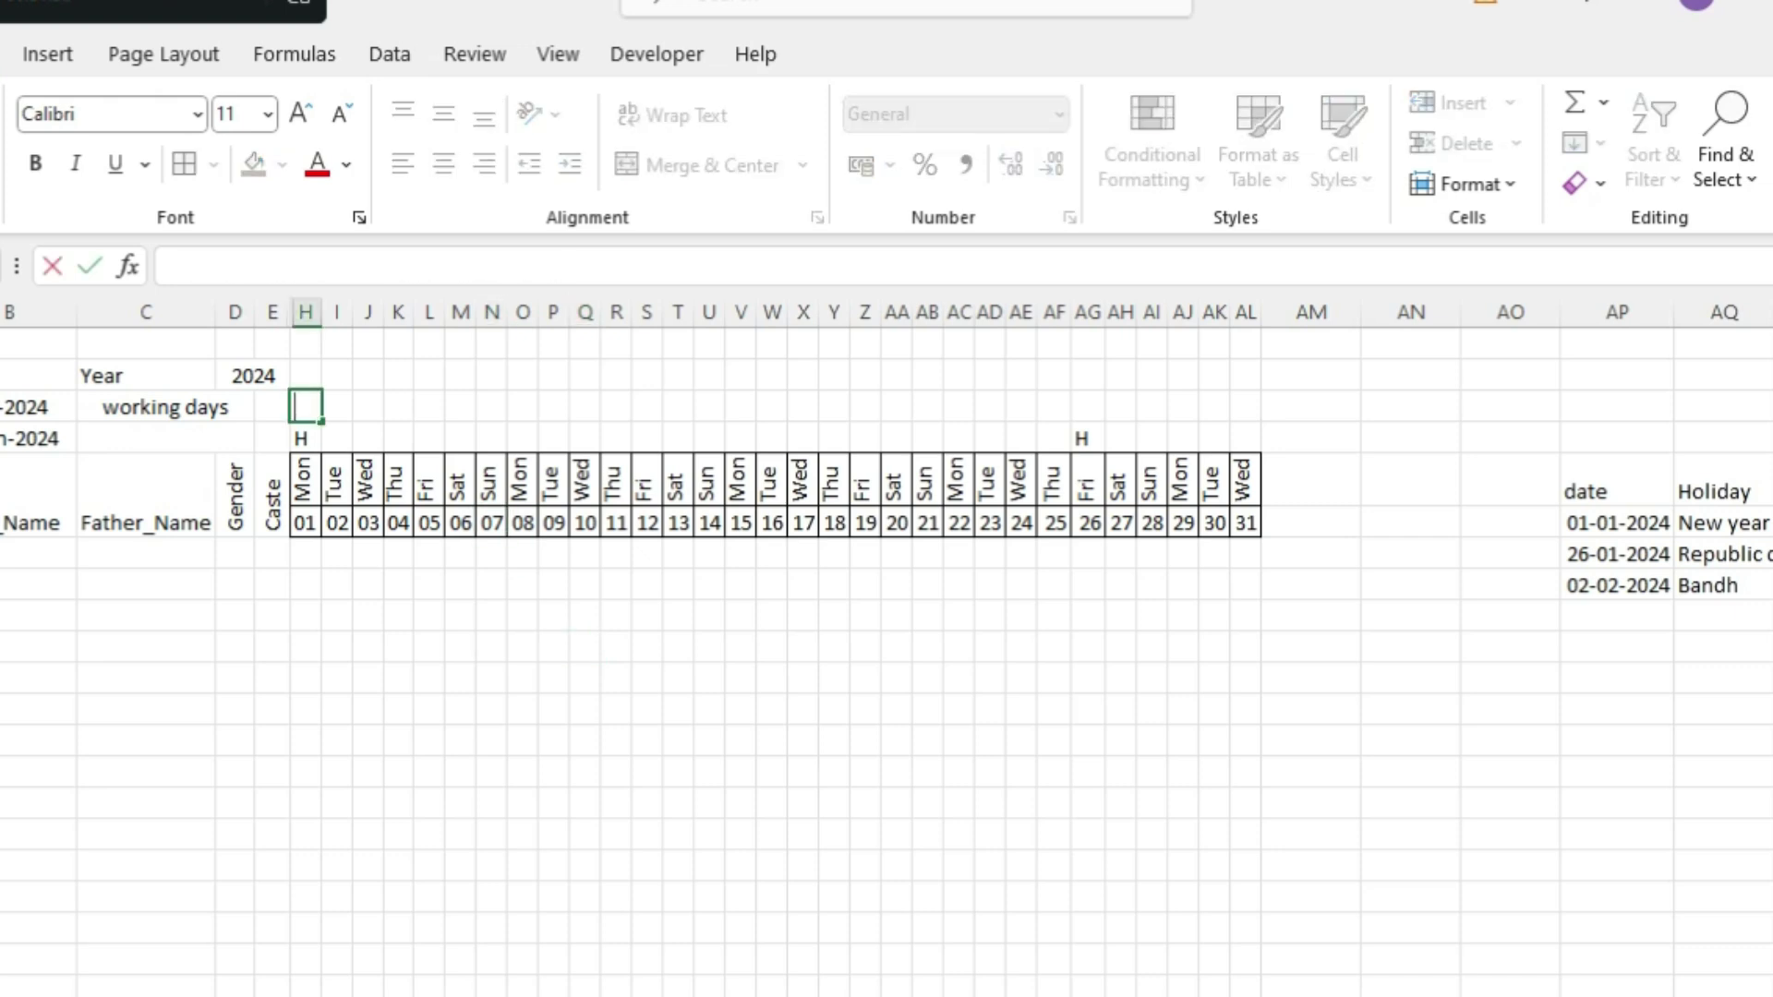
type("=if(or")
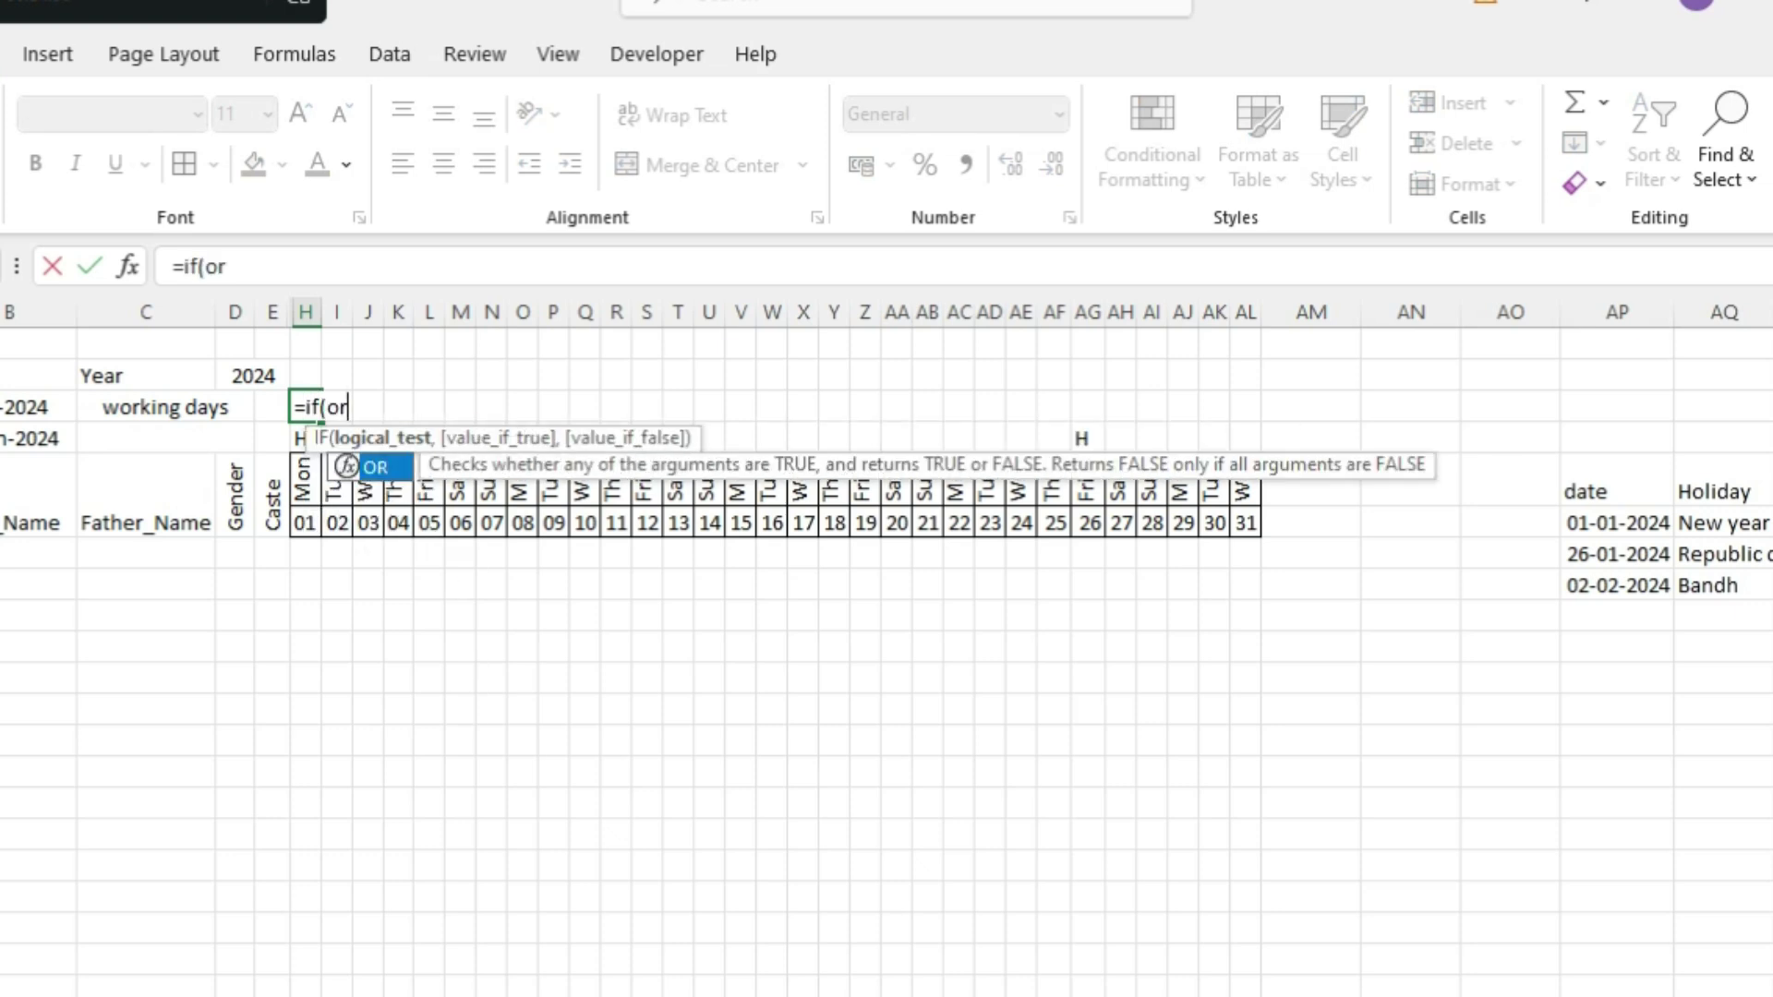
type("(")
left_click(305, 479)
type("=\"sun\"")
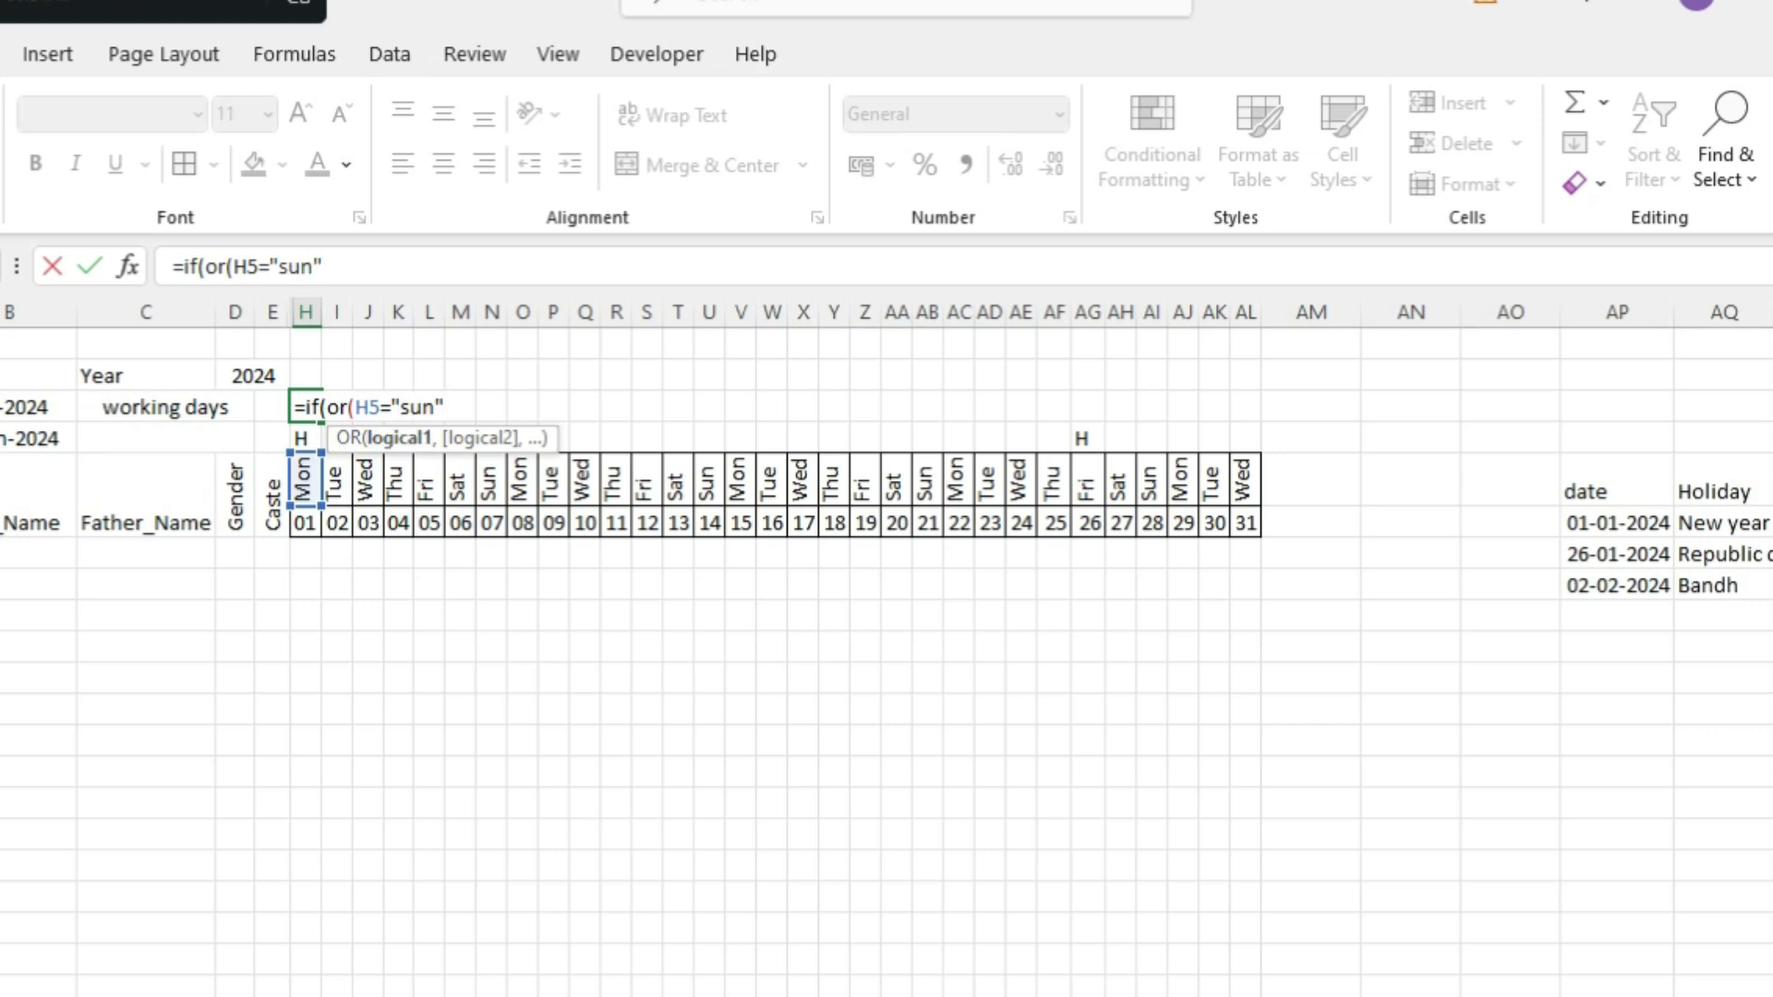
type(",")
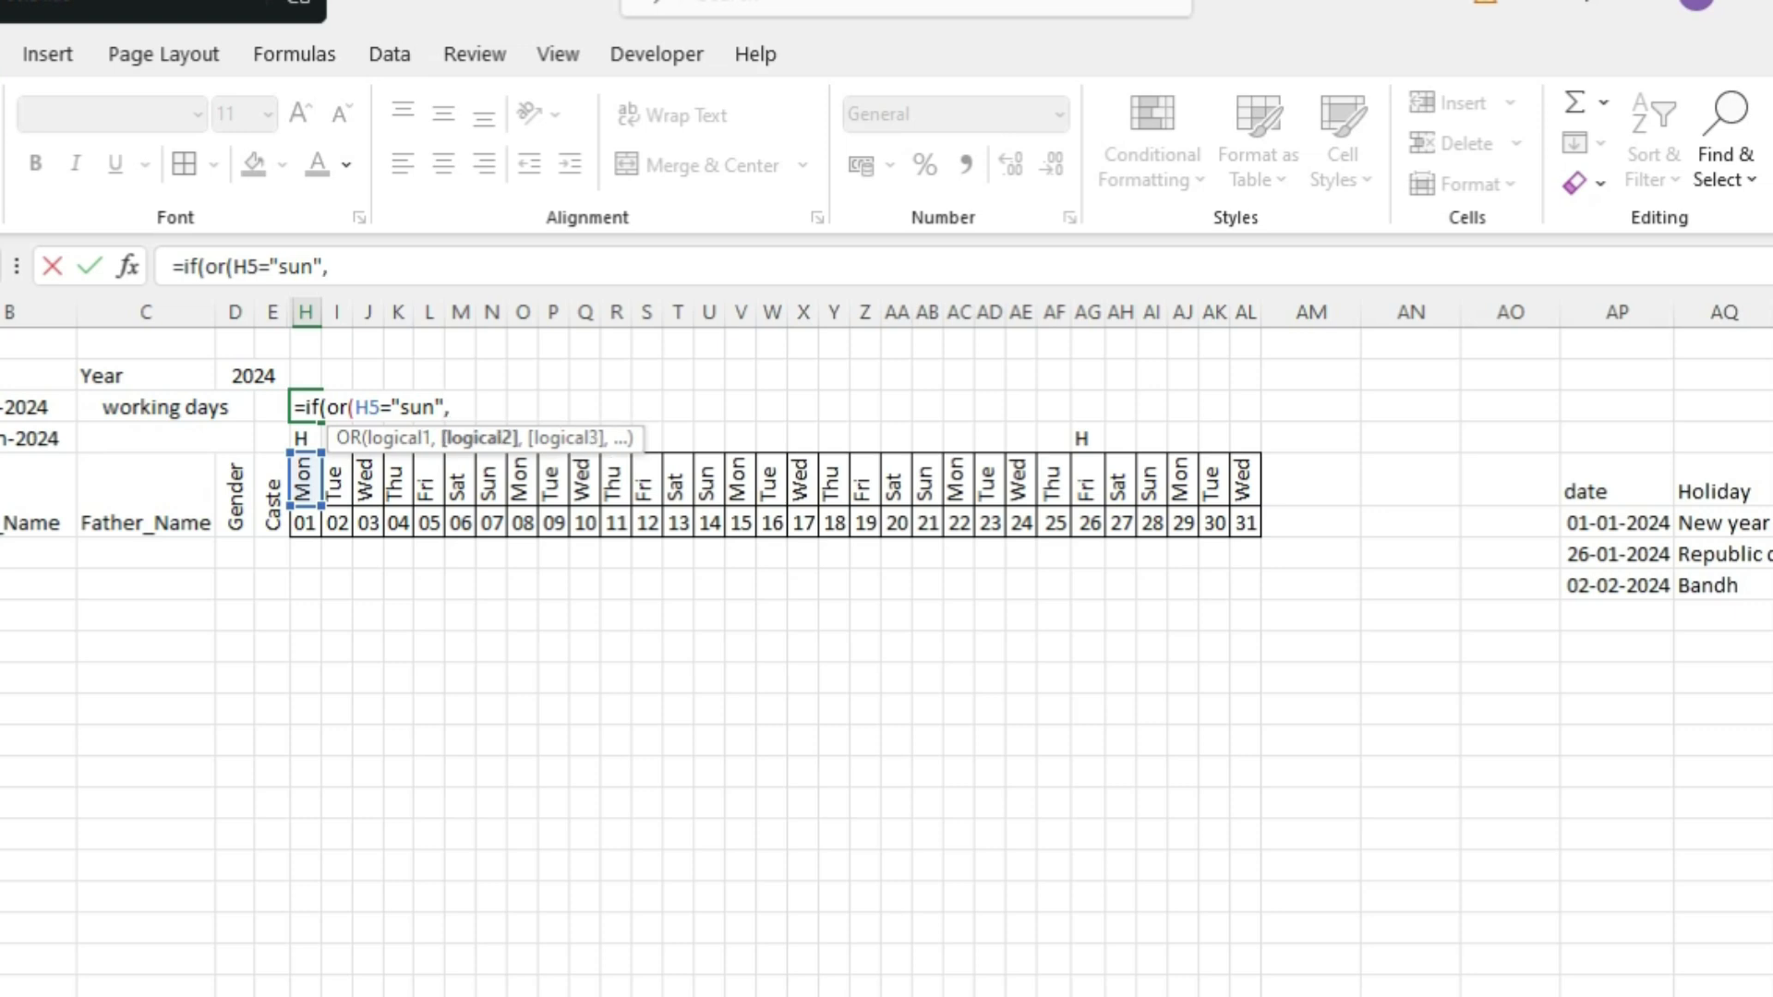
key("Down")
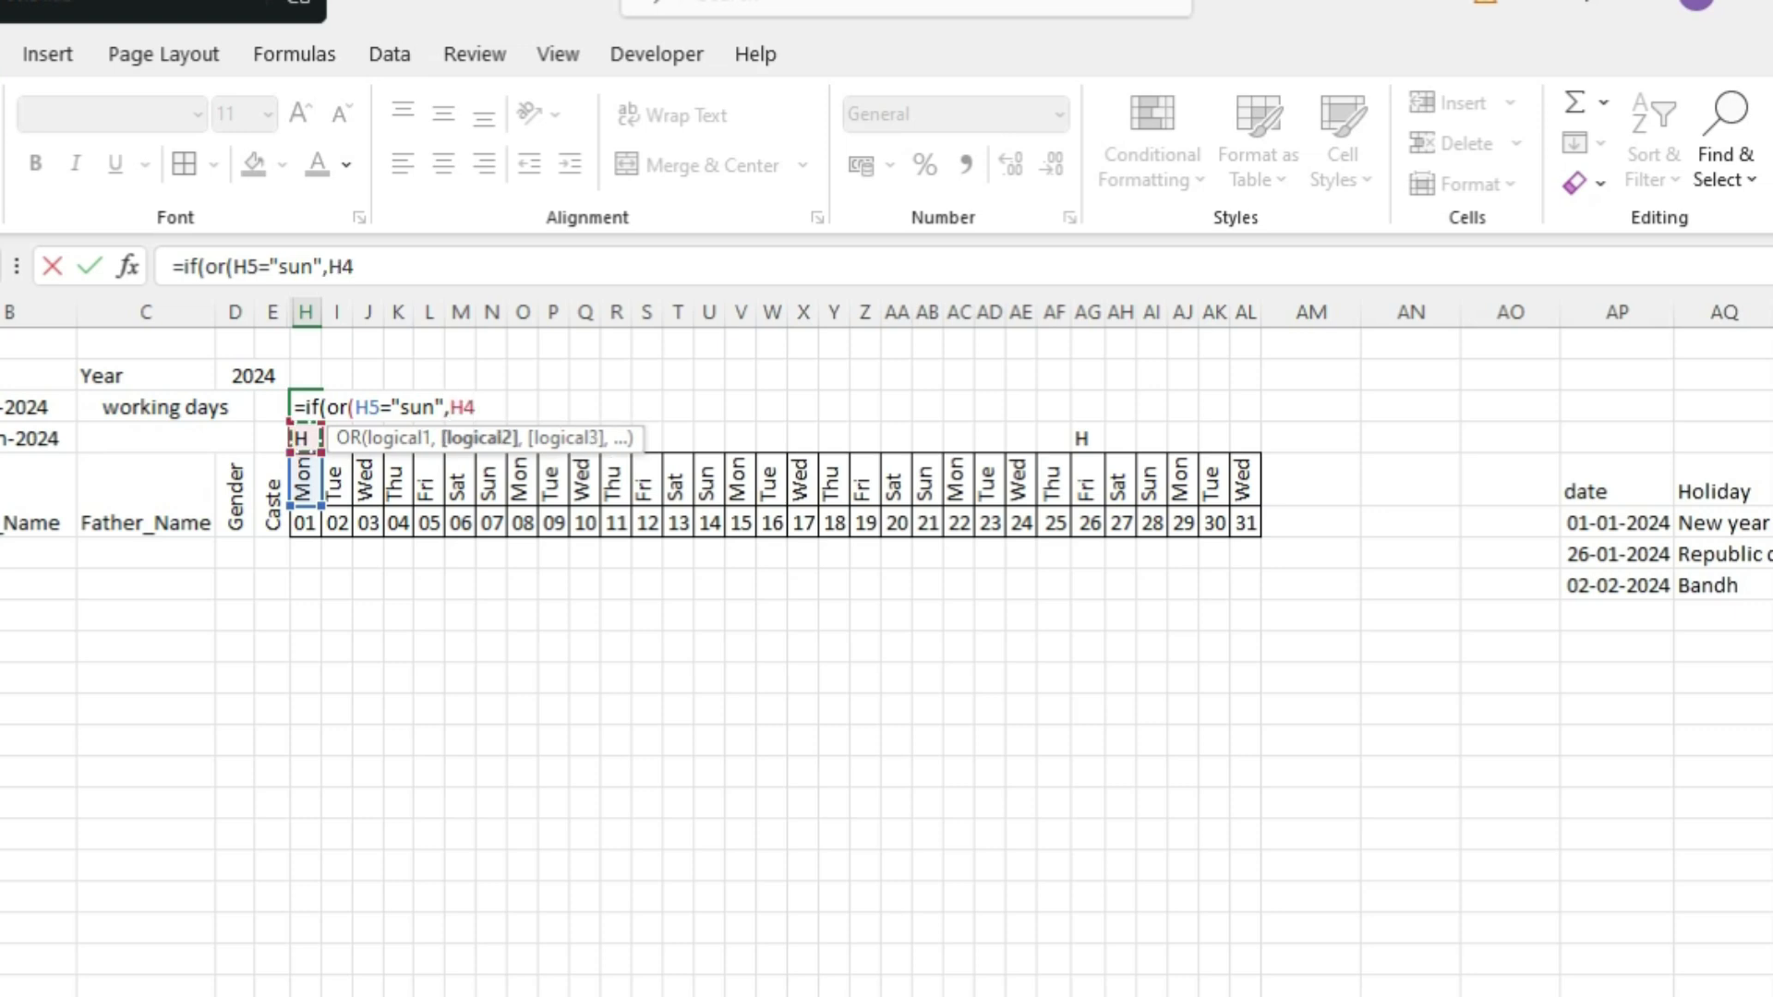
type("=\"H\"),")
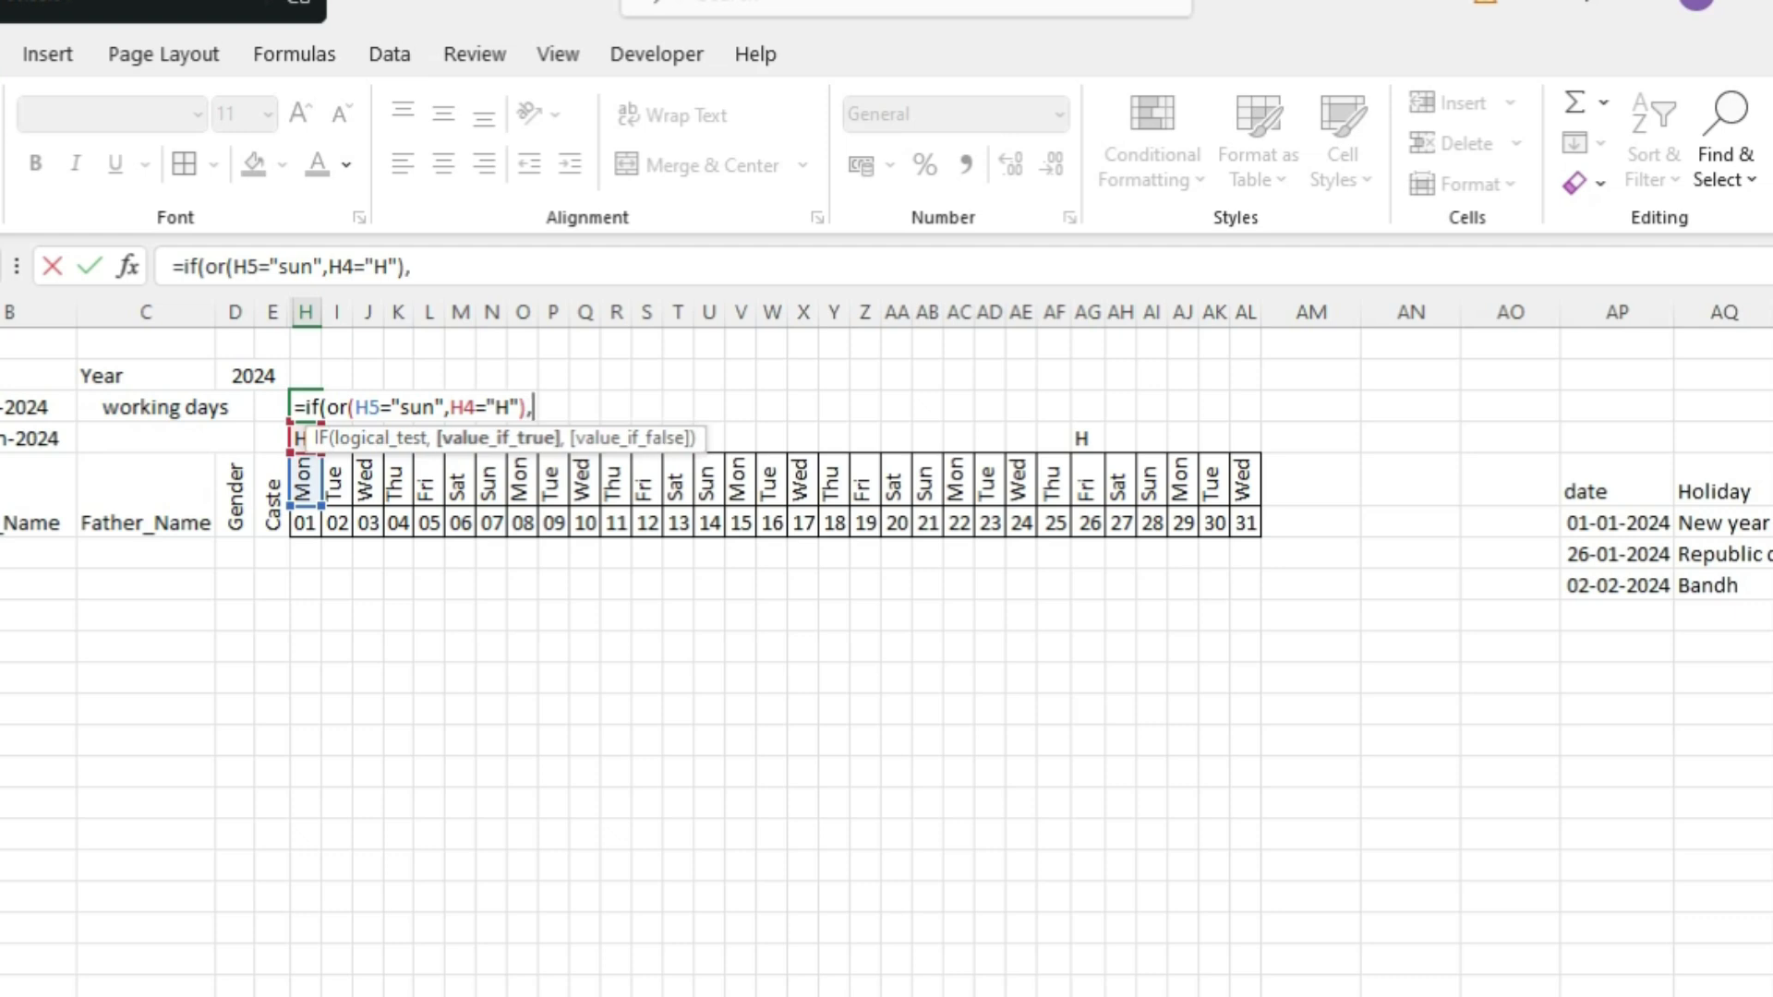
type("\"H\",")
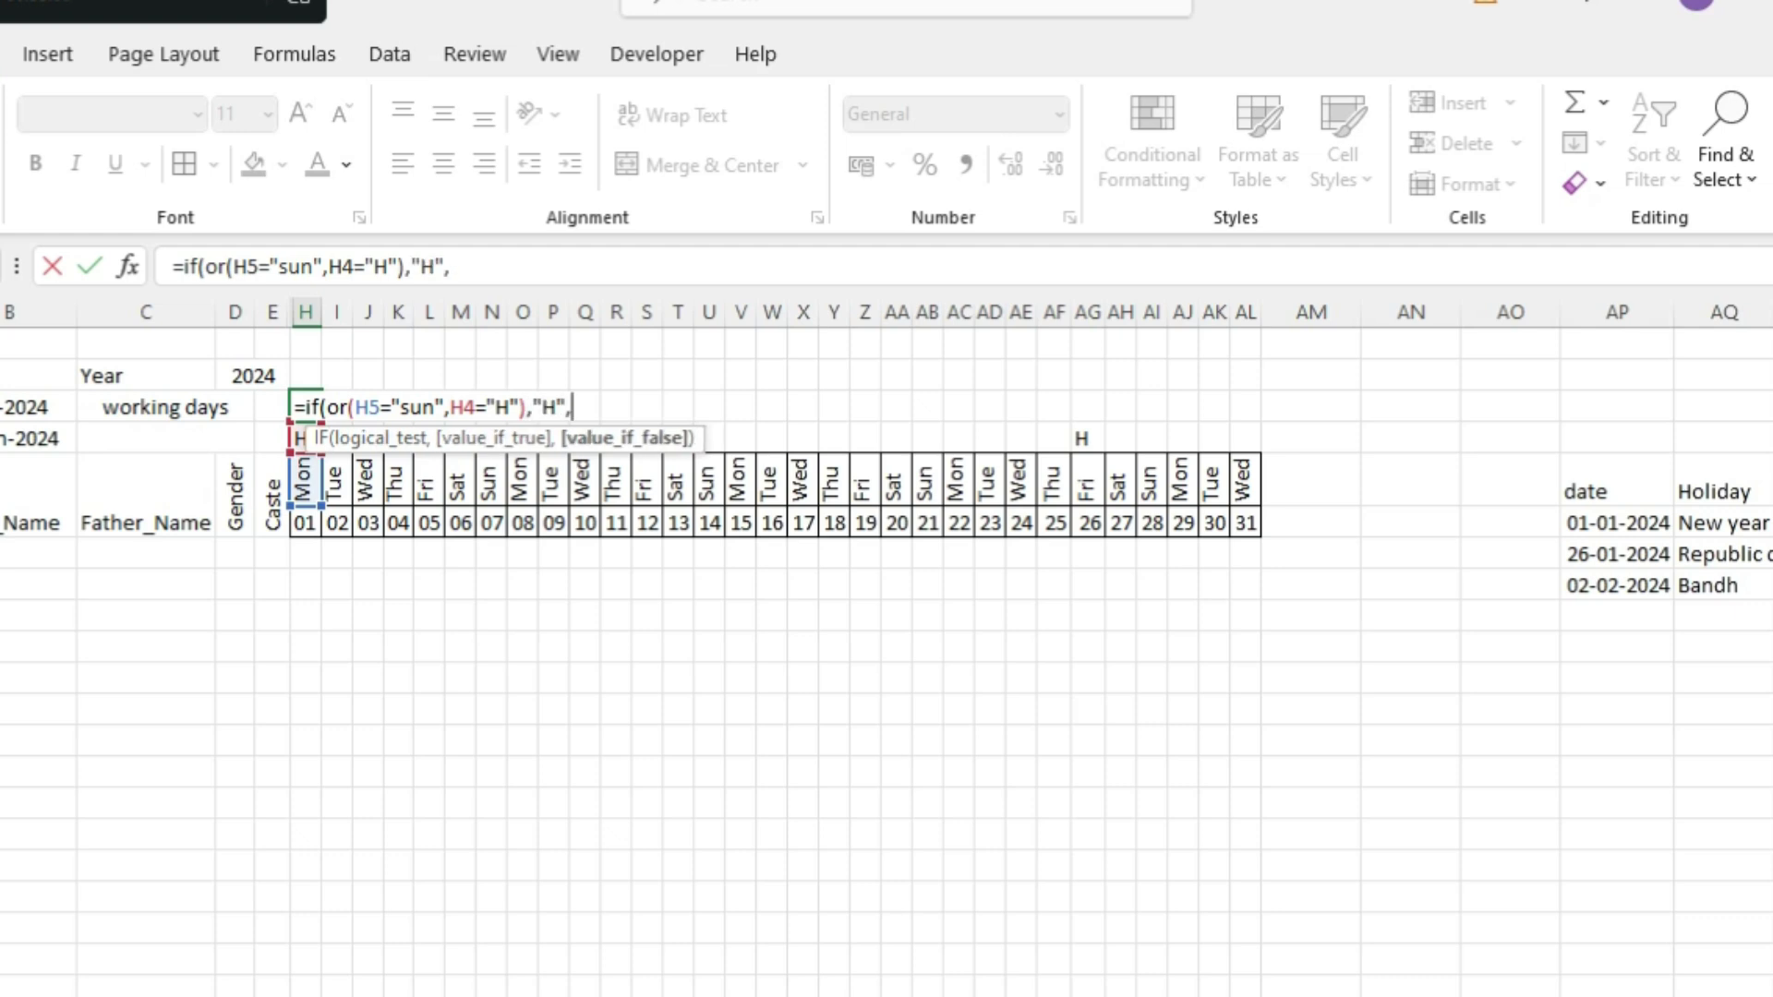
type("\"\")")
key("Return")
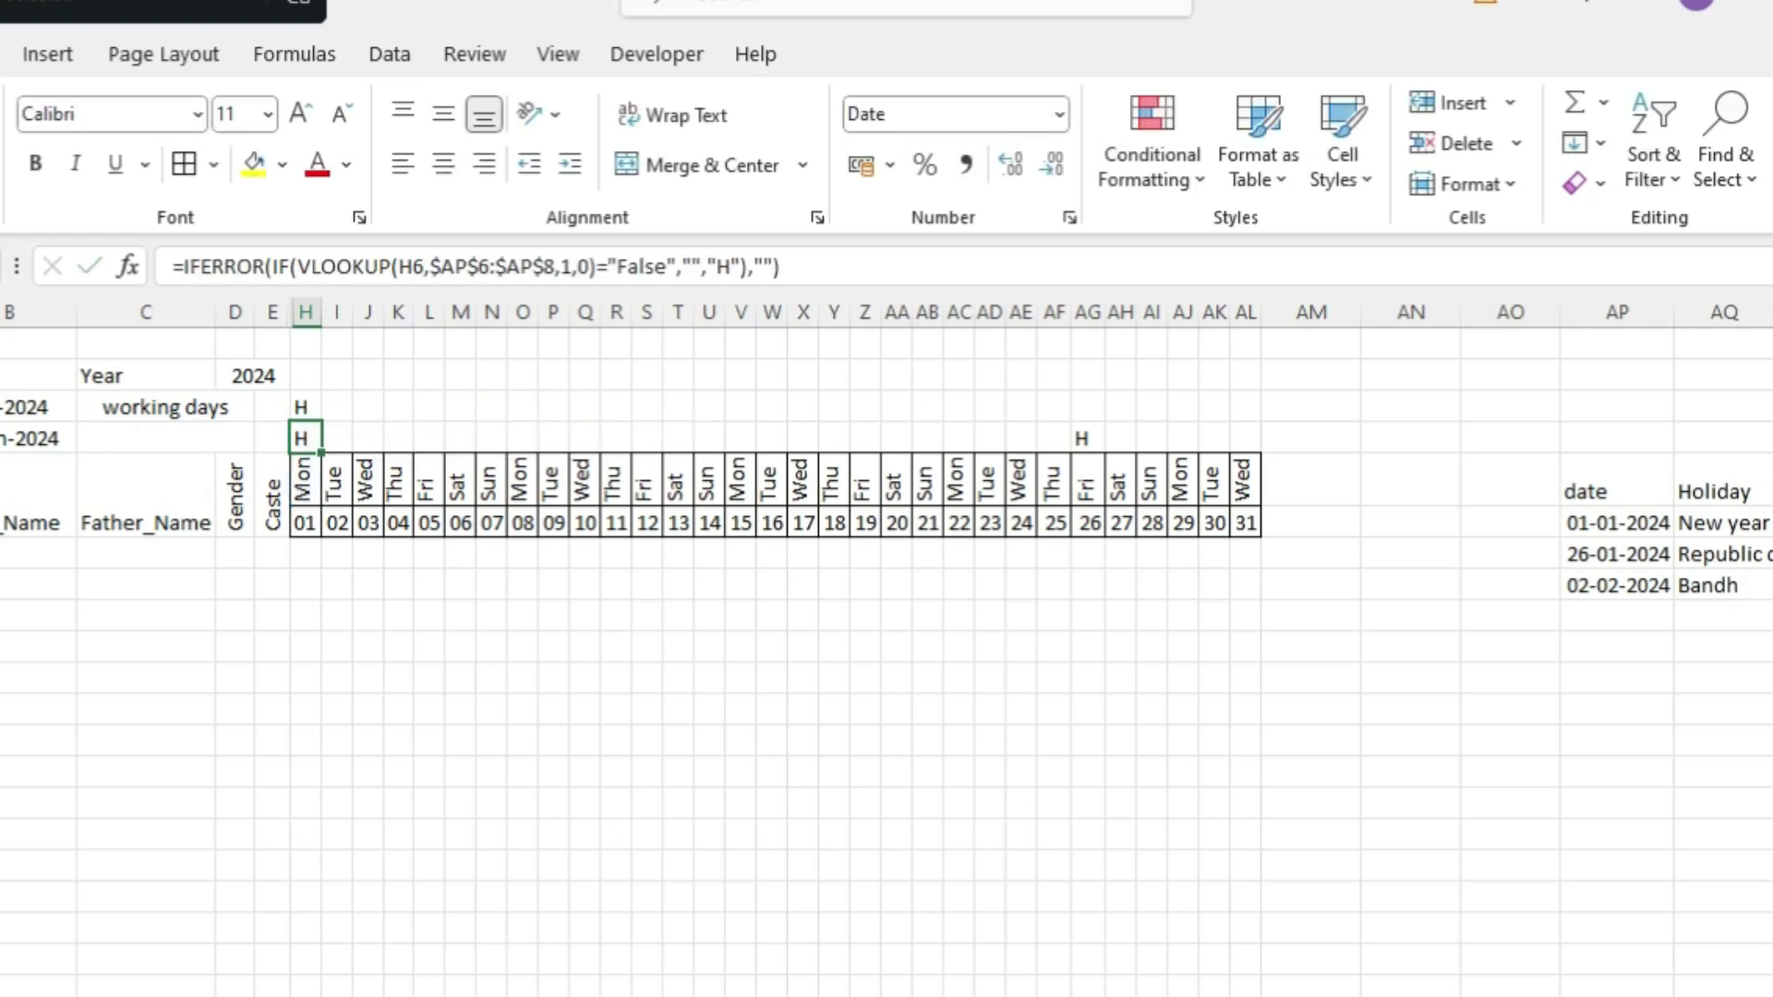
left_click(306, 407)
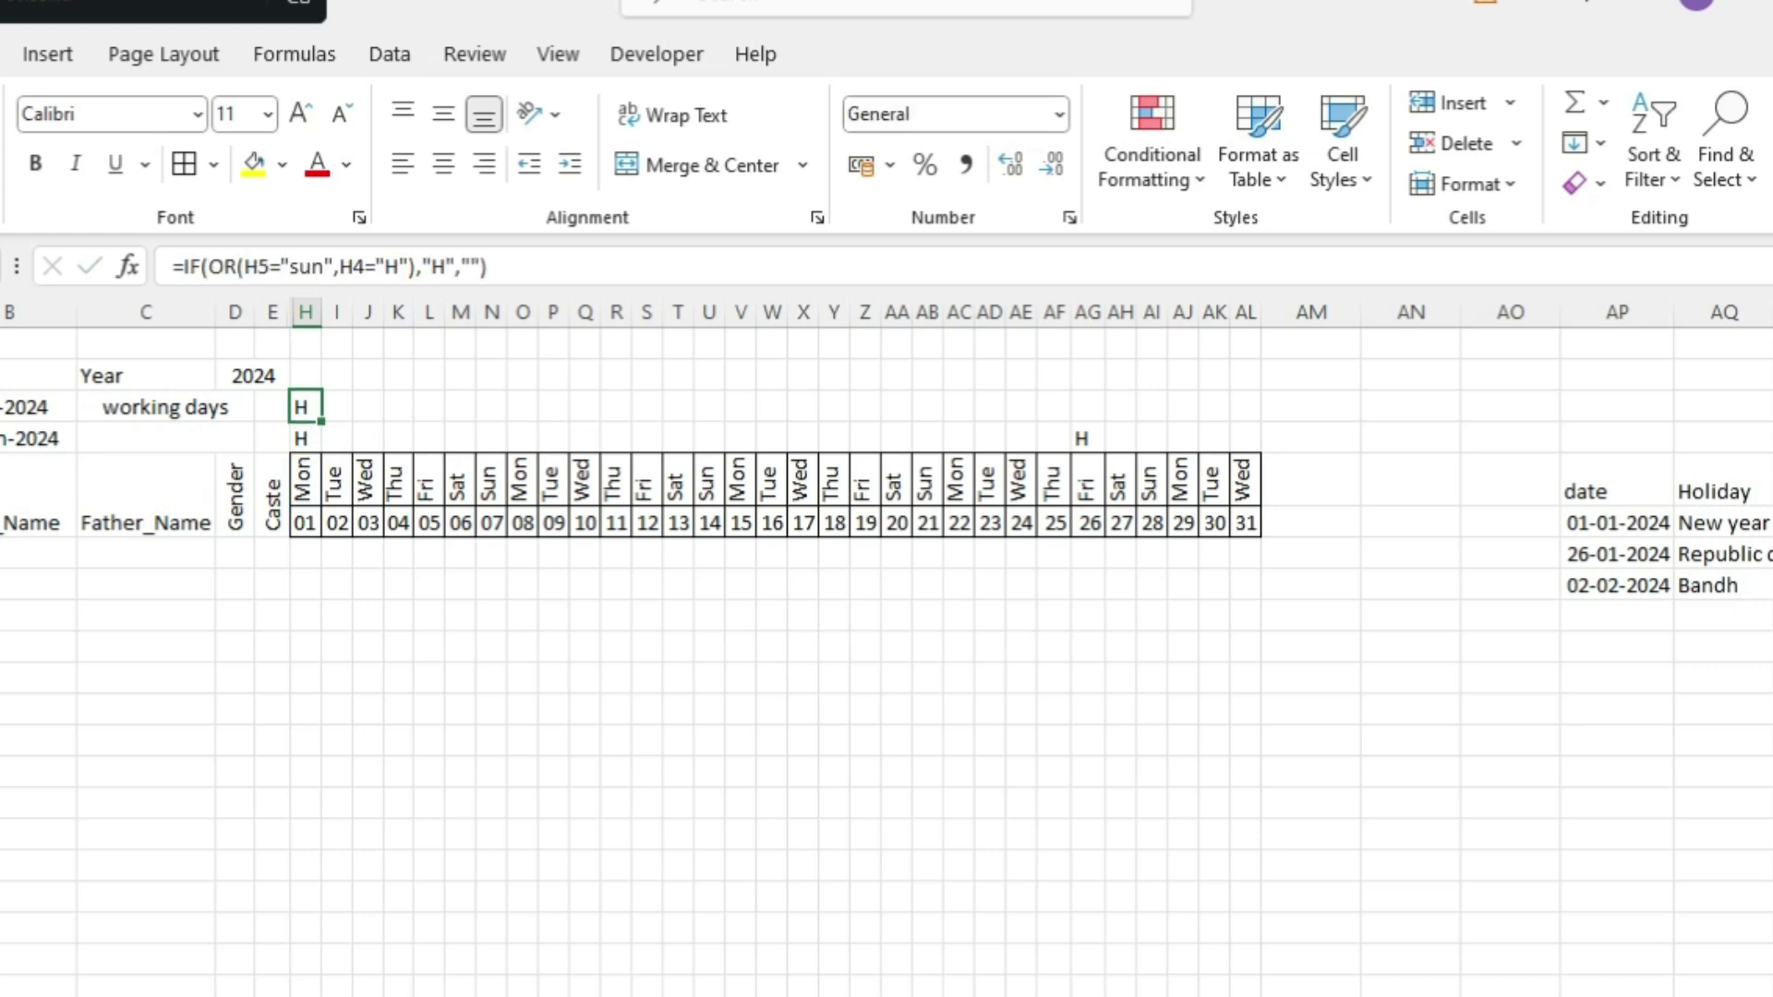
left_click_drag(320, 421, 1261, 411)
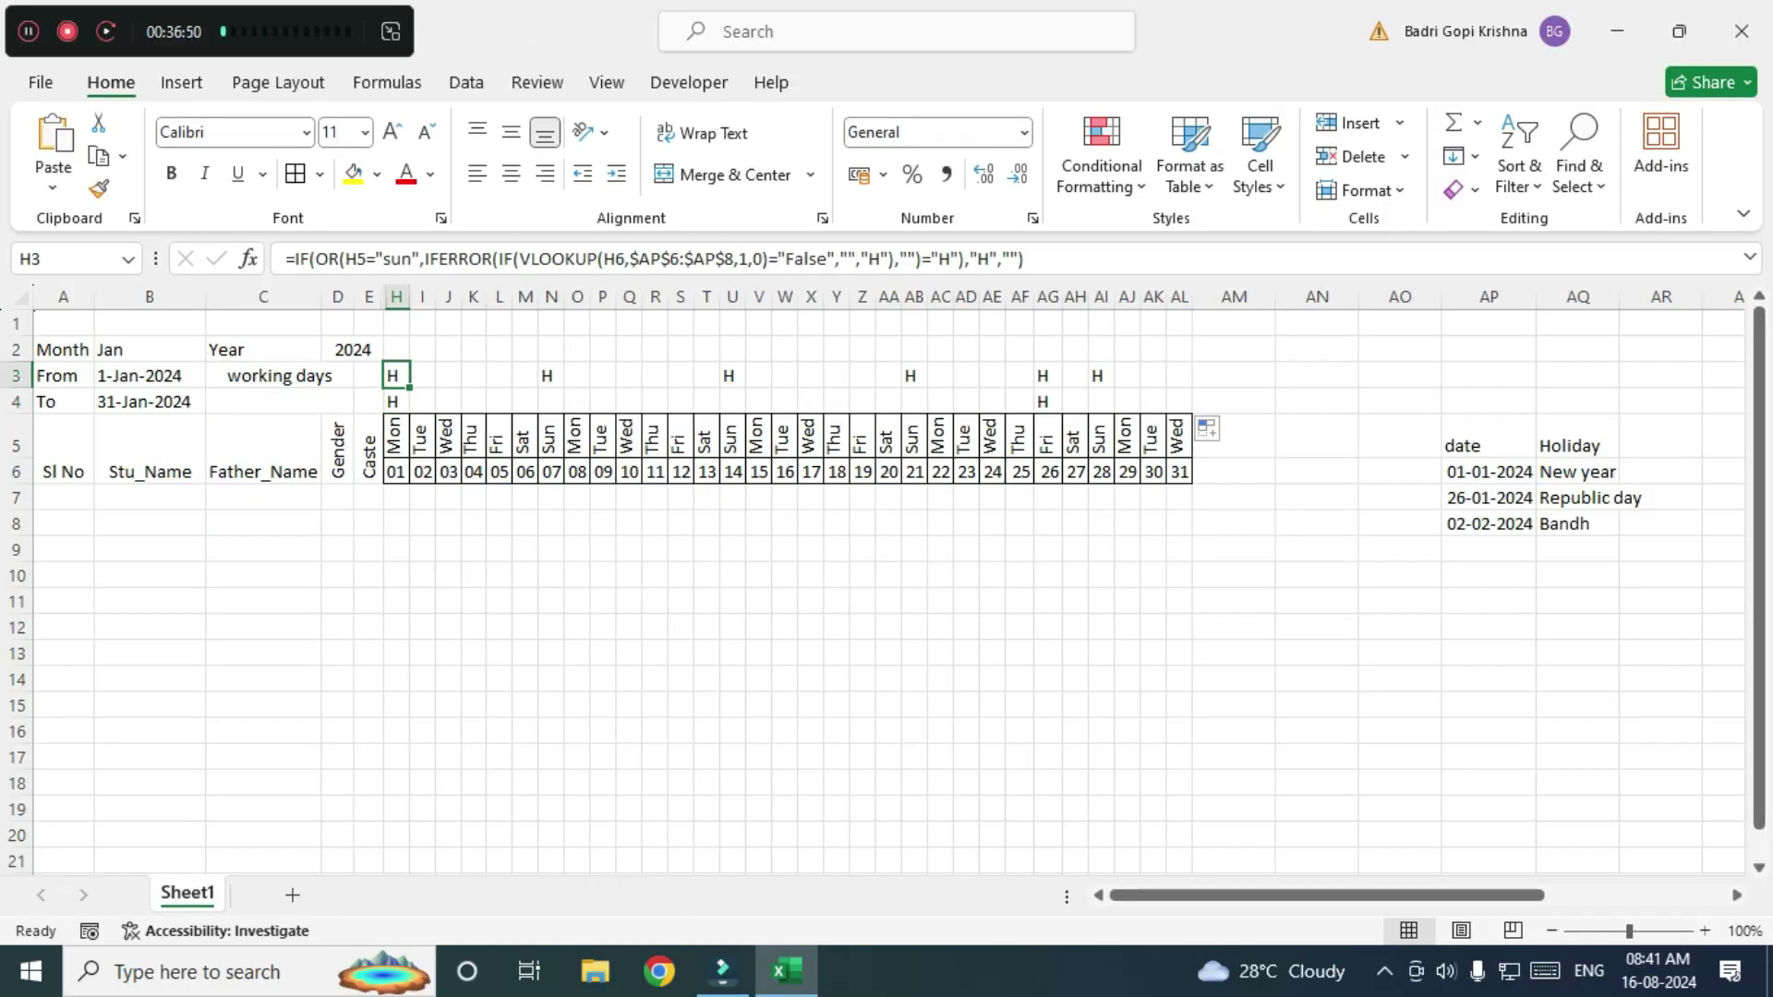
Step: Insert a row above the day headers, move the To label and date into it, and hide emptied row 4
right_click(15, 441)
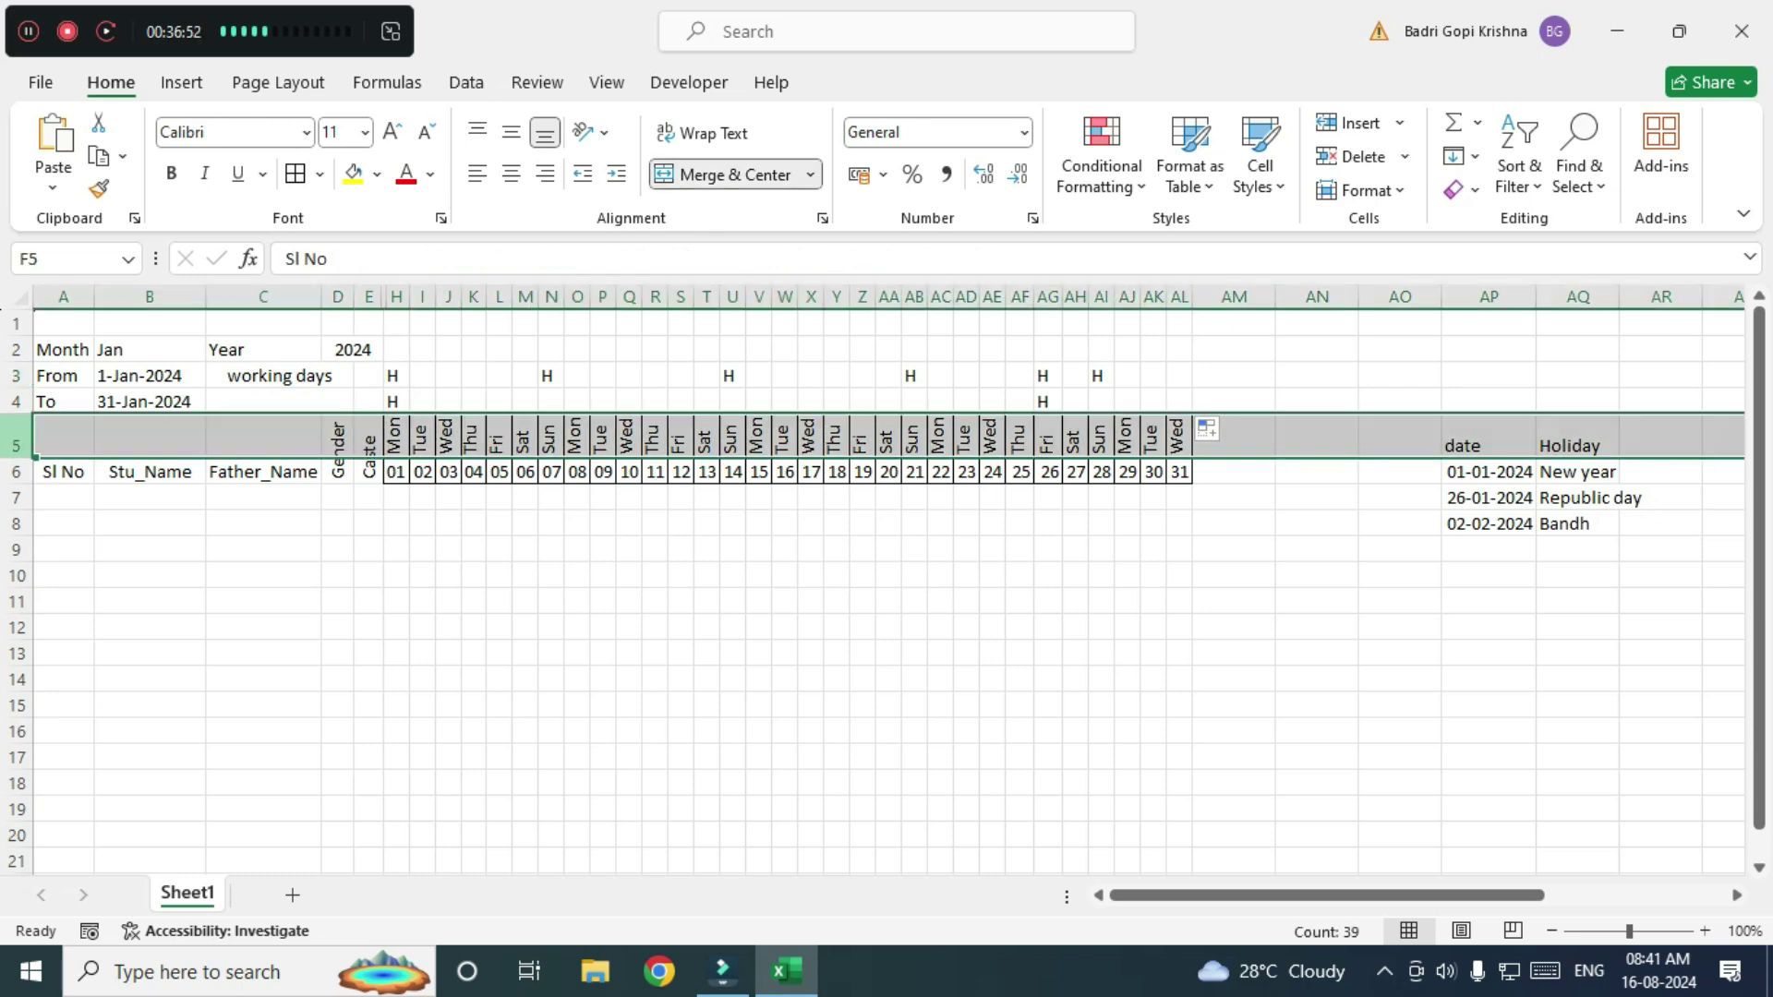
left_click(81, 694)
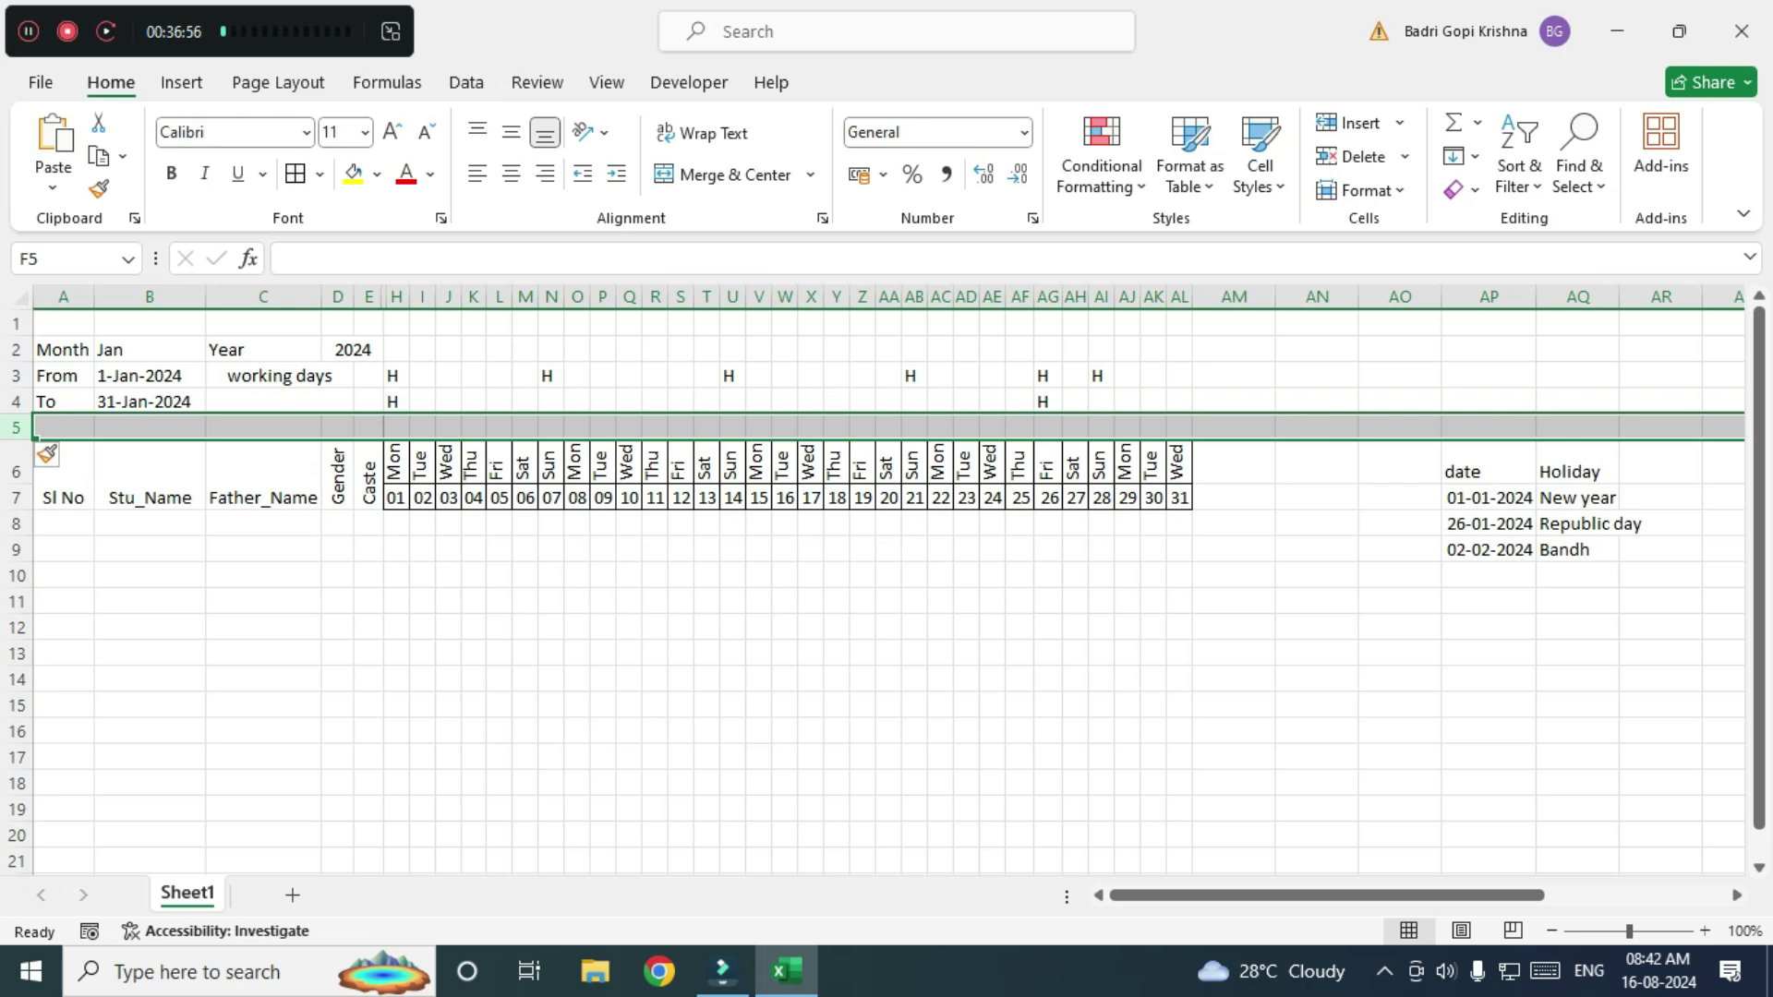
left_click_drag(63, 401, 153, 440)
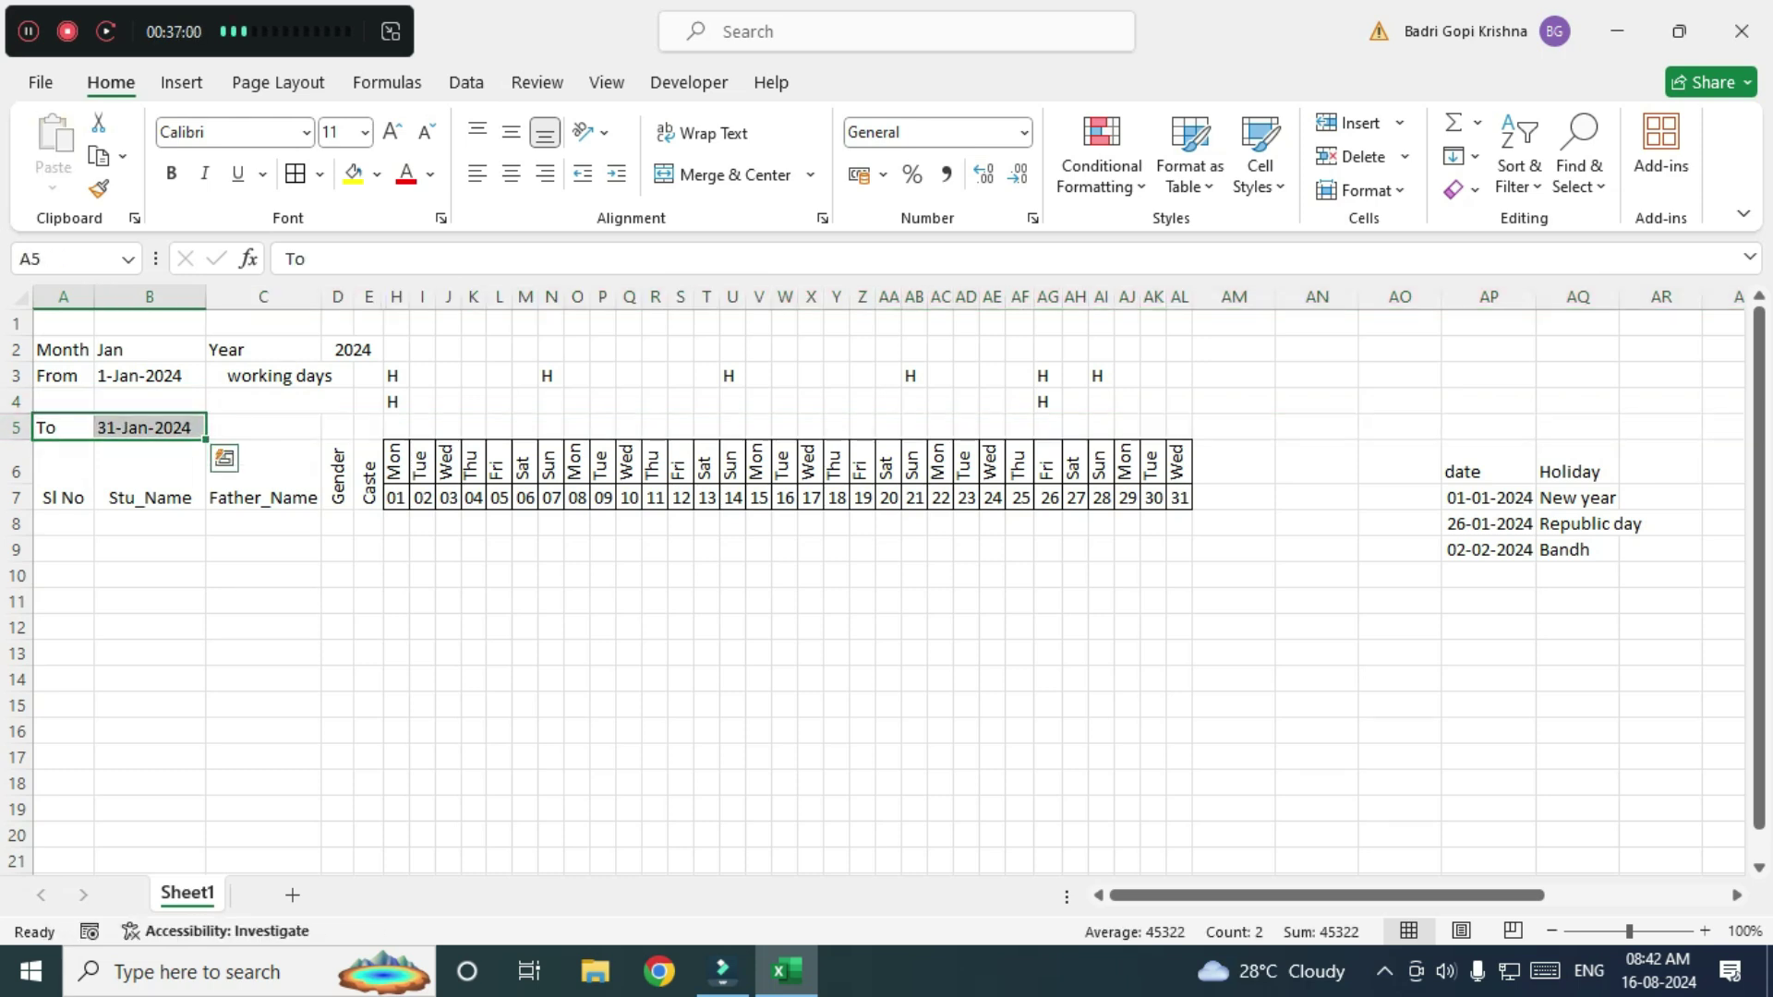
right_click(15, 400)
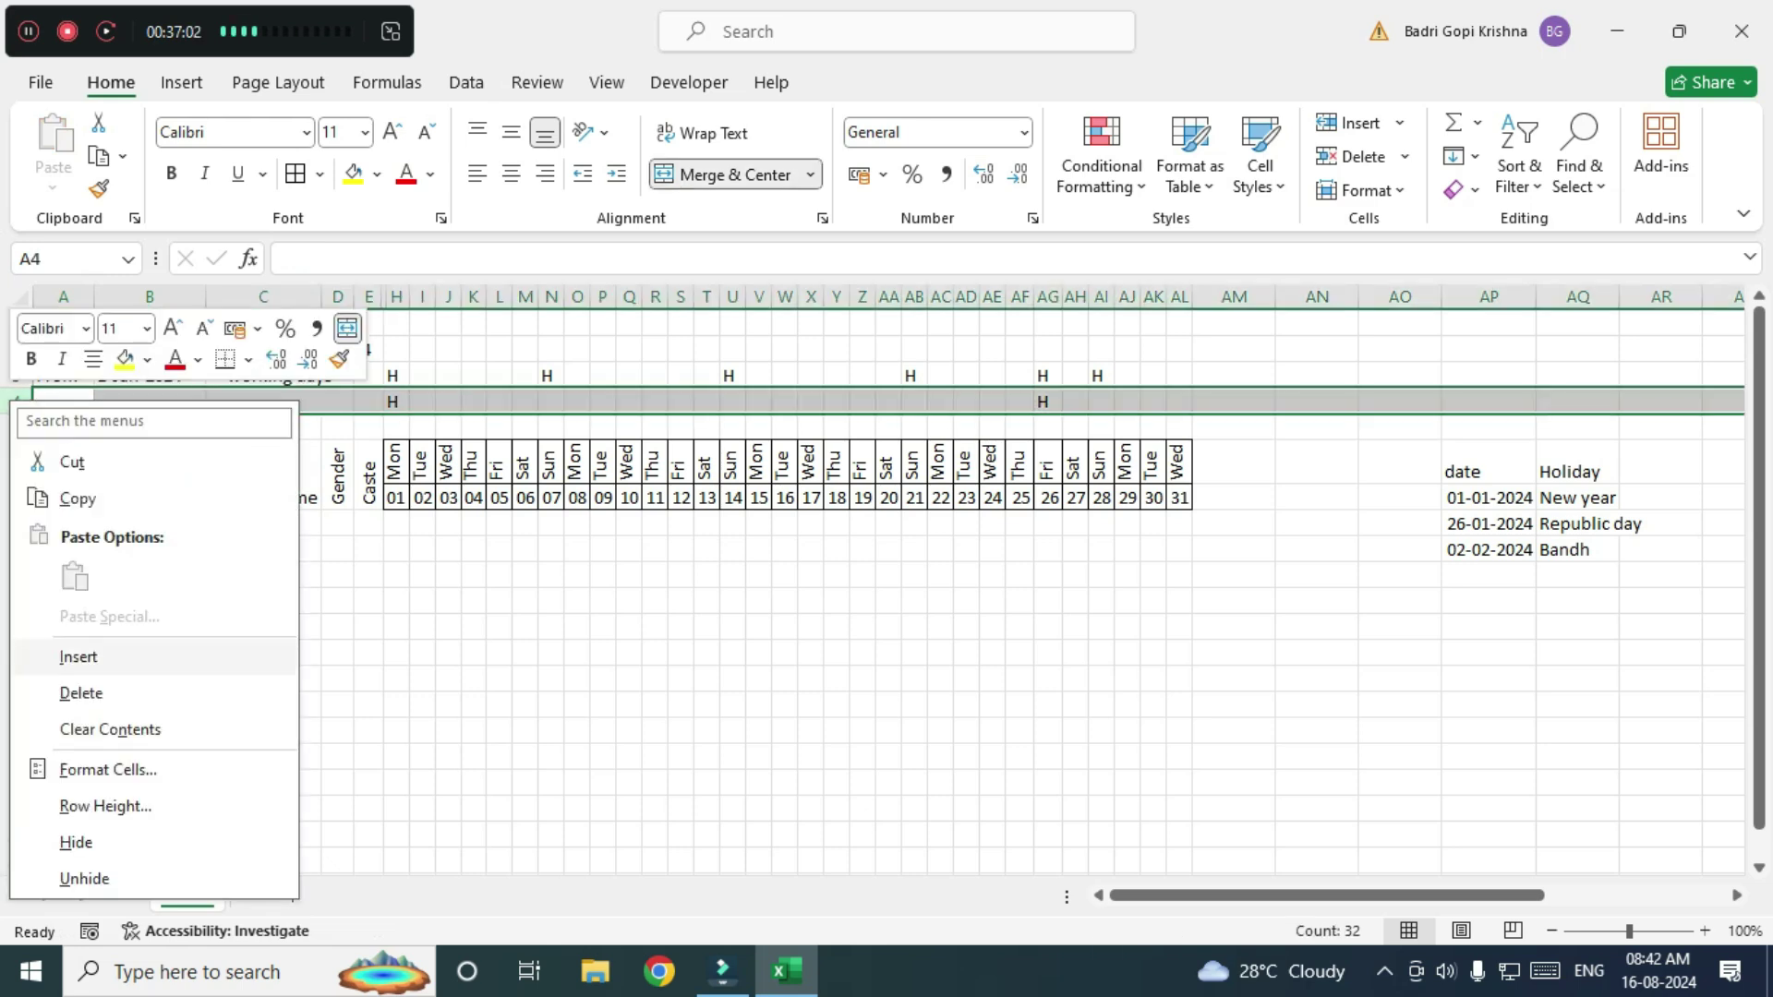
left_click(76, 842)
left_click(368, 680)
left_click(681, 654)
Step: Move the H markers from H3:AL3 down into row 5 above the weekday names
left_click(396, 401)
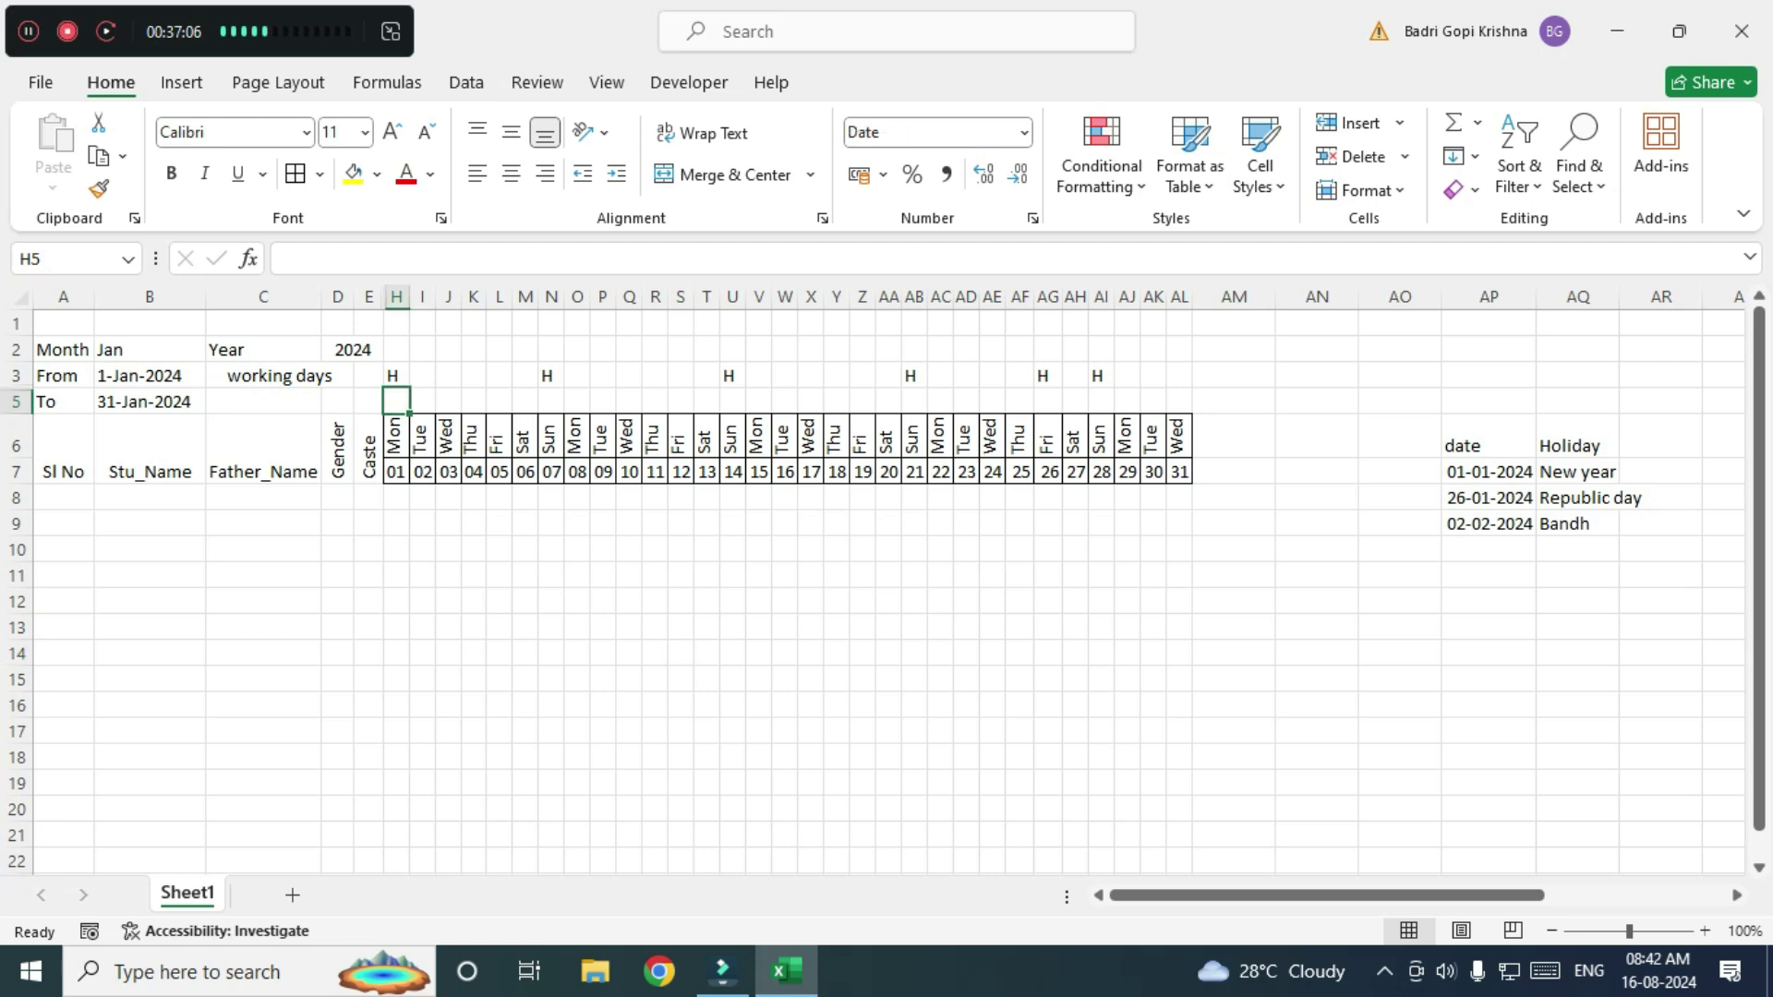
left_click_drag(397, 374, 1179, 375)
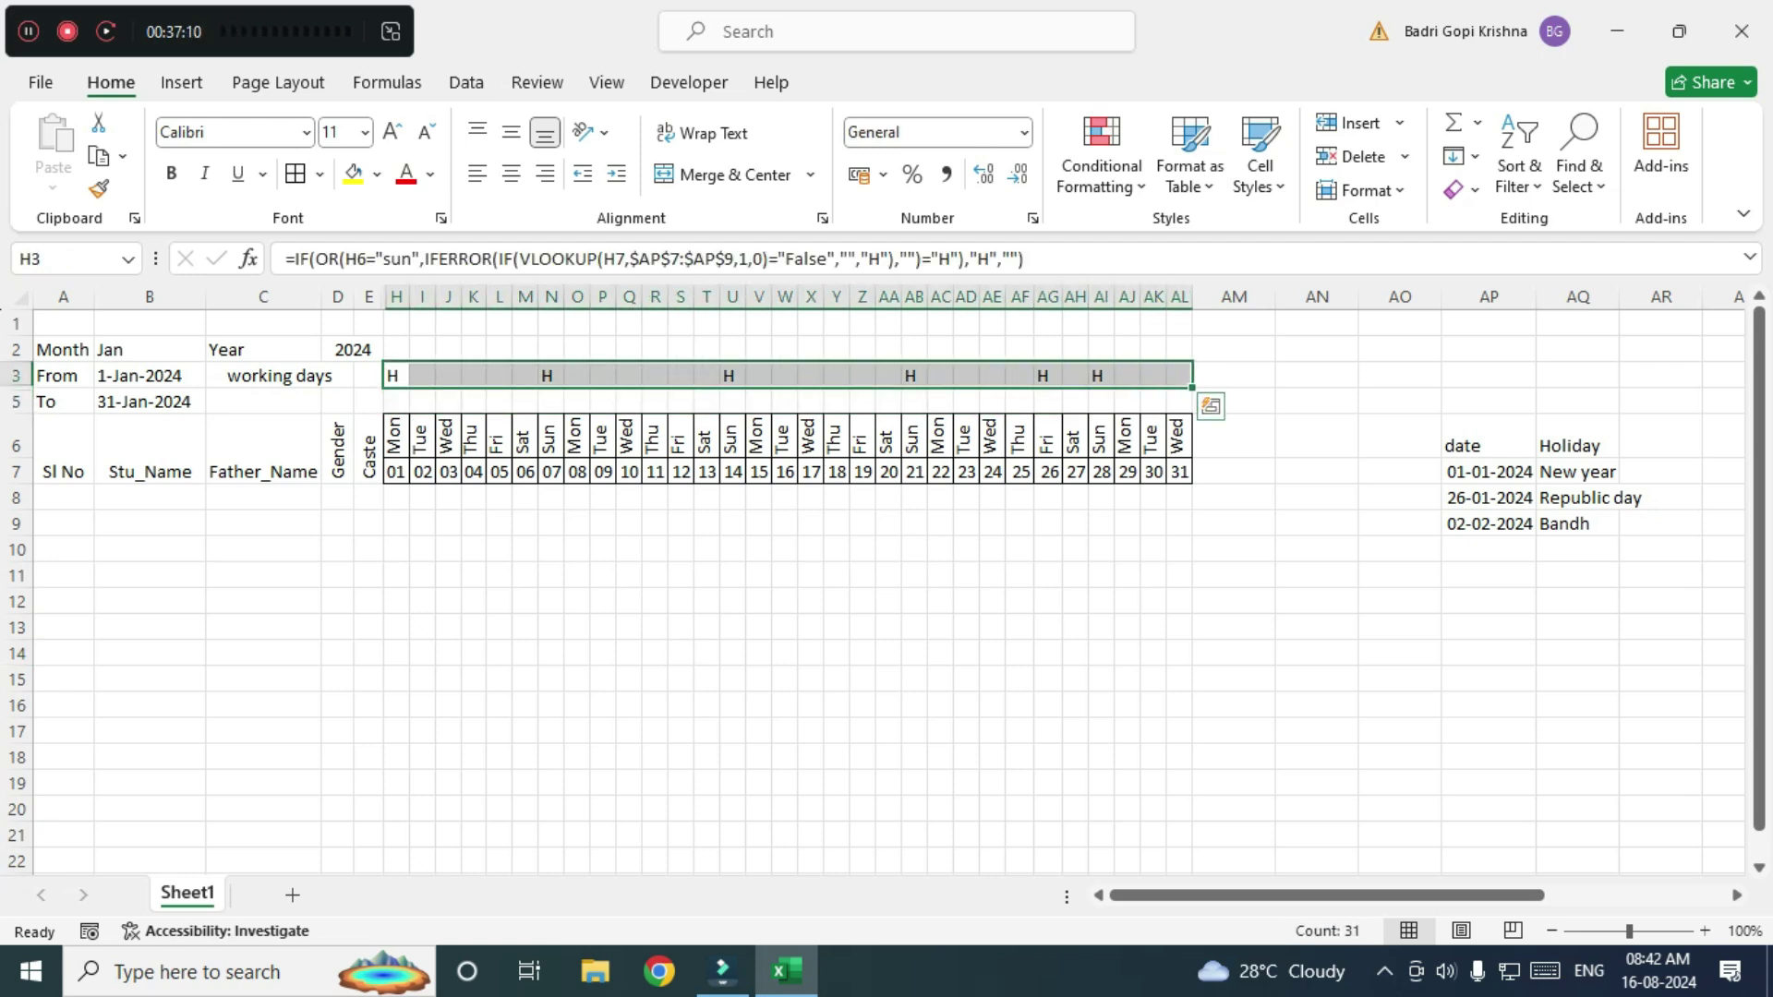
left_click_drag(804, 387, 803, 413)
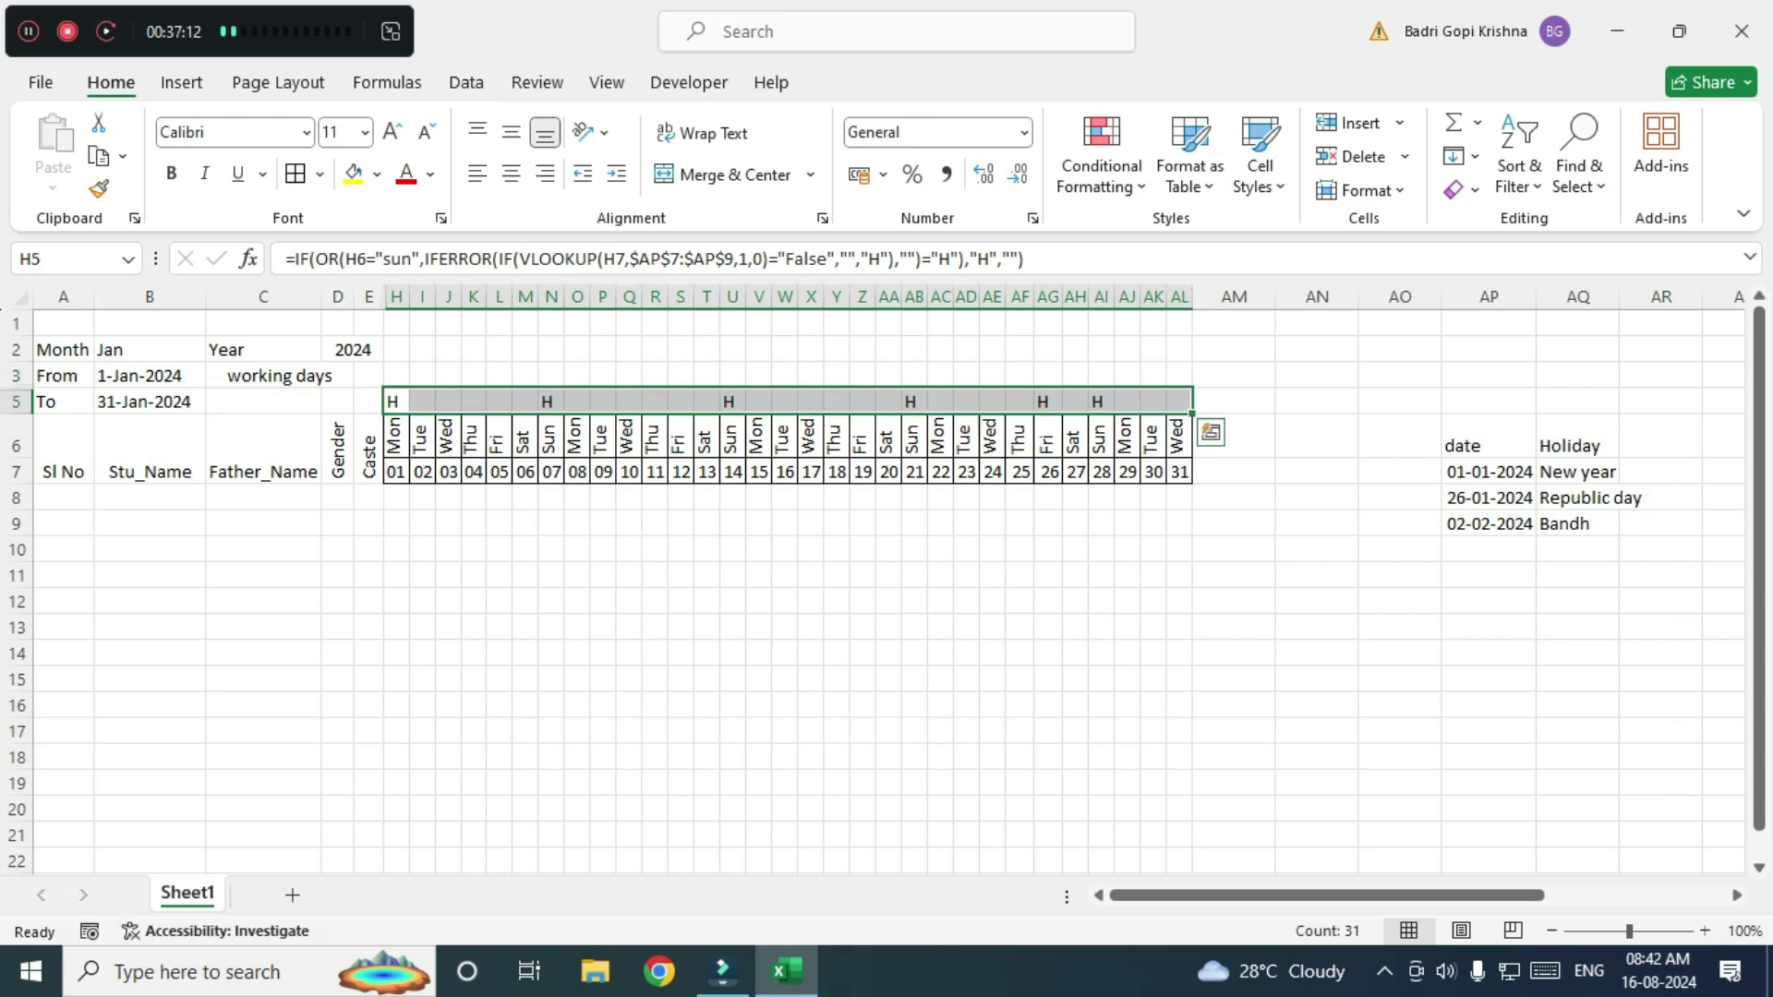
left_click_drag(601, 577, 691, 577)
left_click(629, 601)
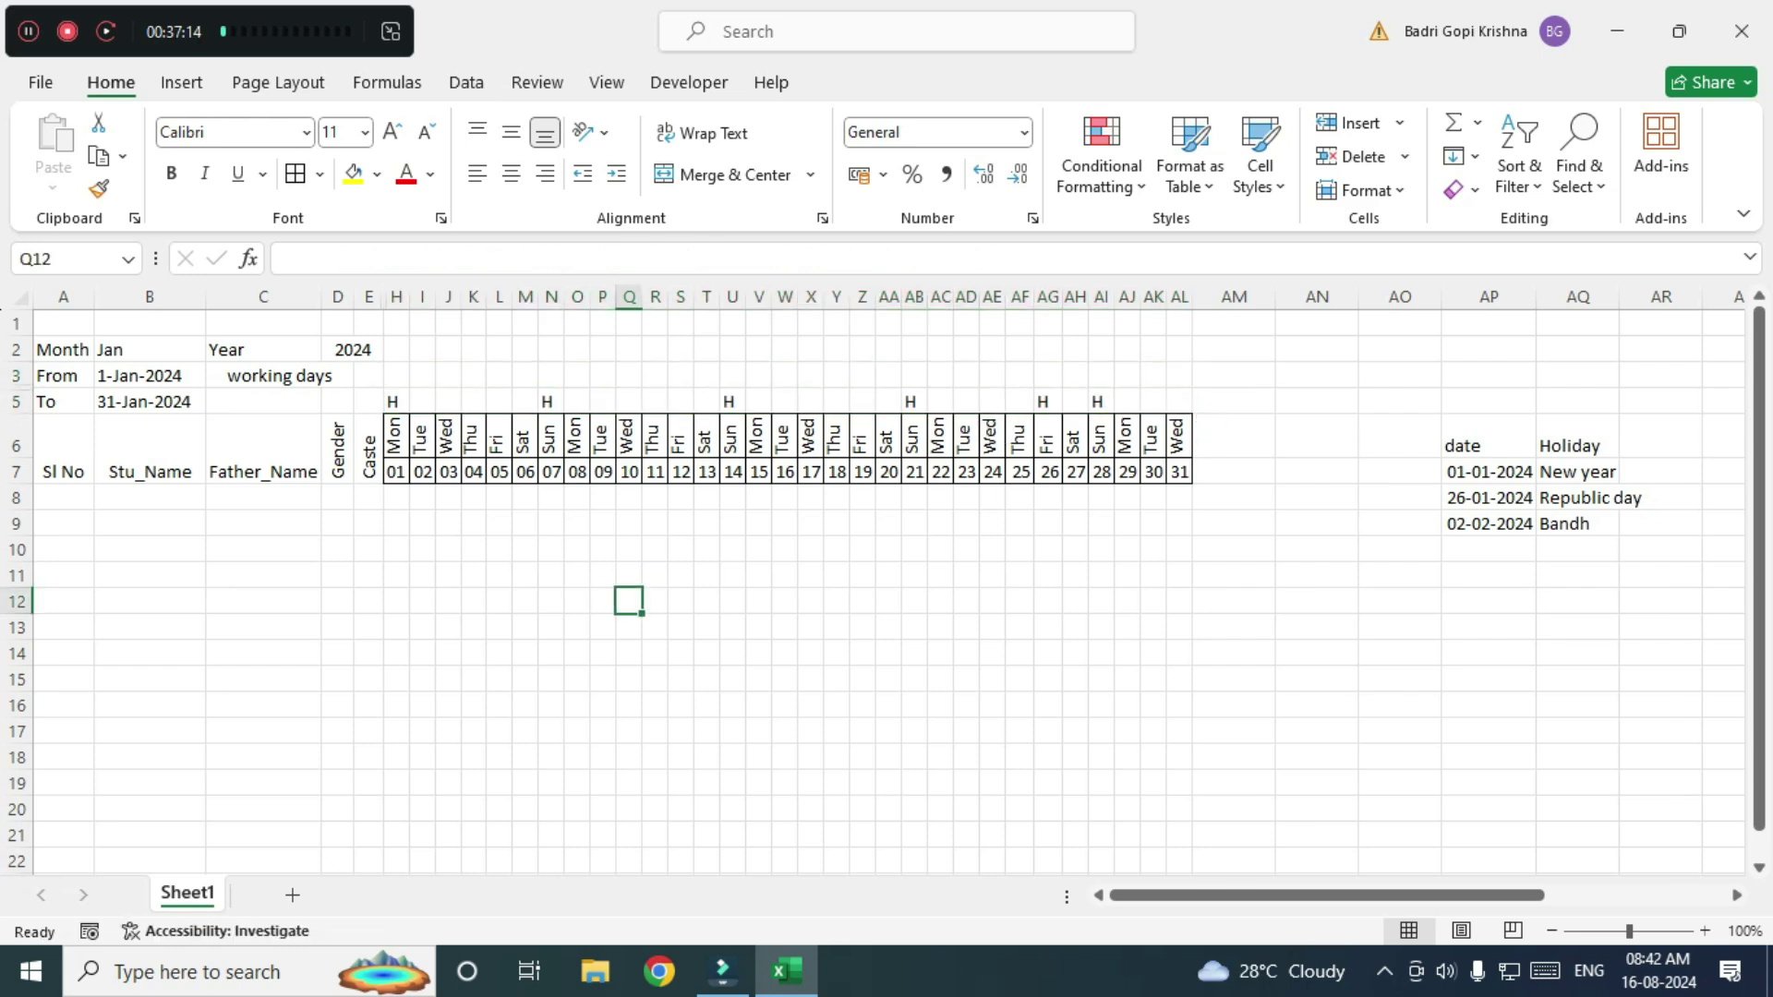
left_click(395, 436)
Step: Enter 'feb' in B2 to switch the sheet to February
left_click(395, 401)
left_click(629, 575)
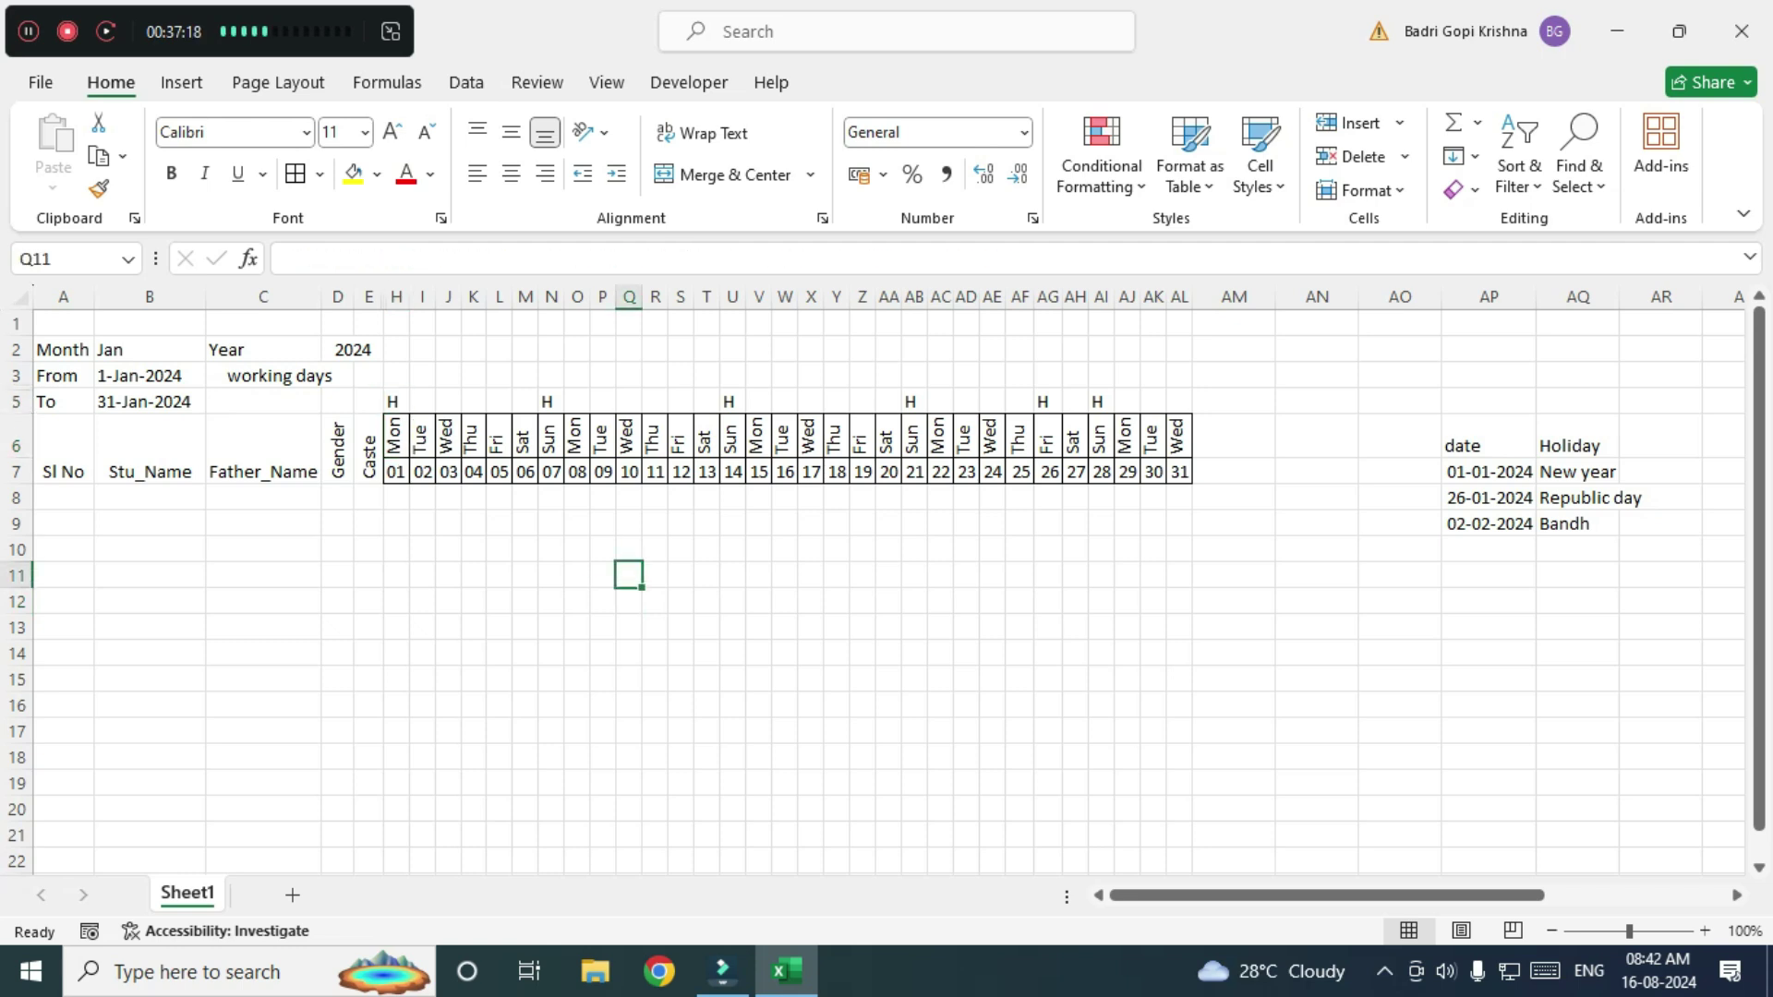
left_click(149, 349)
type("feb")
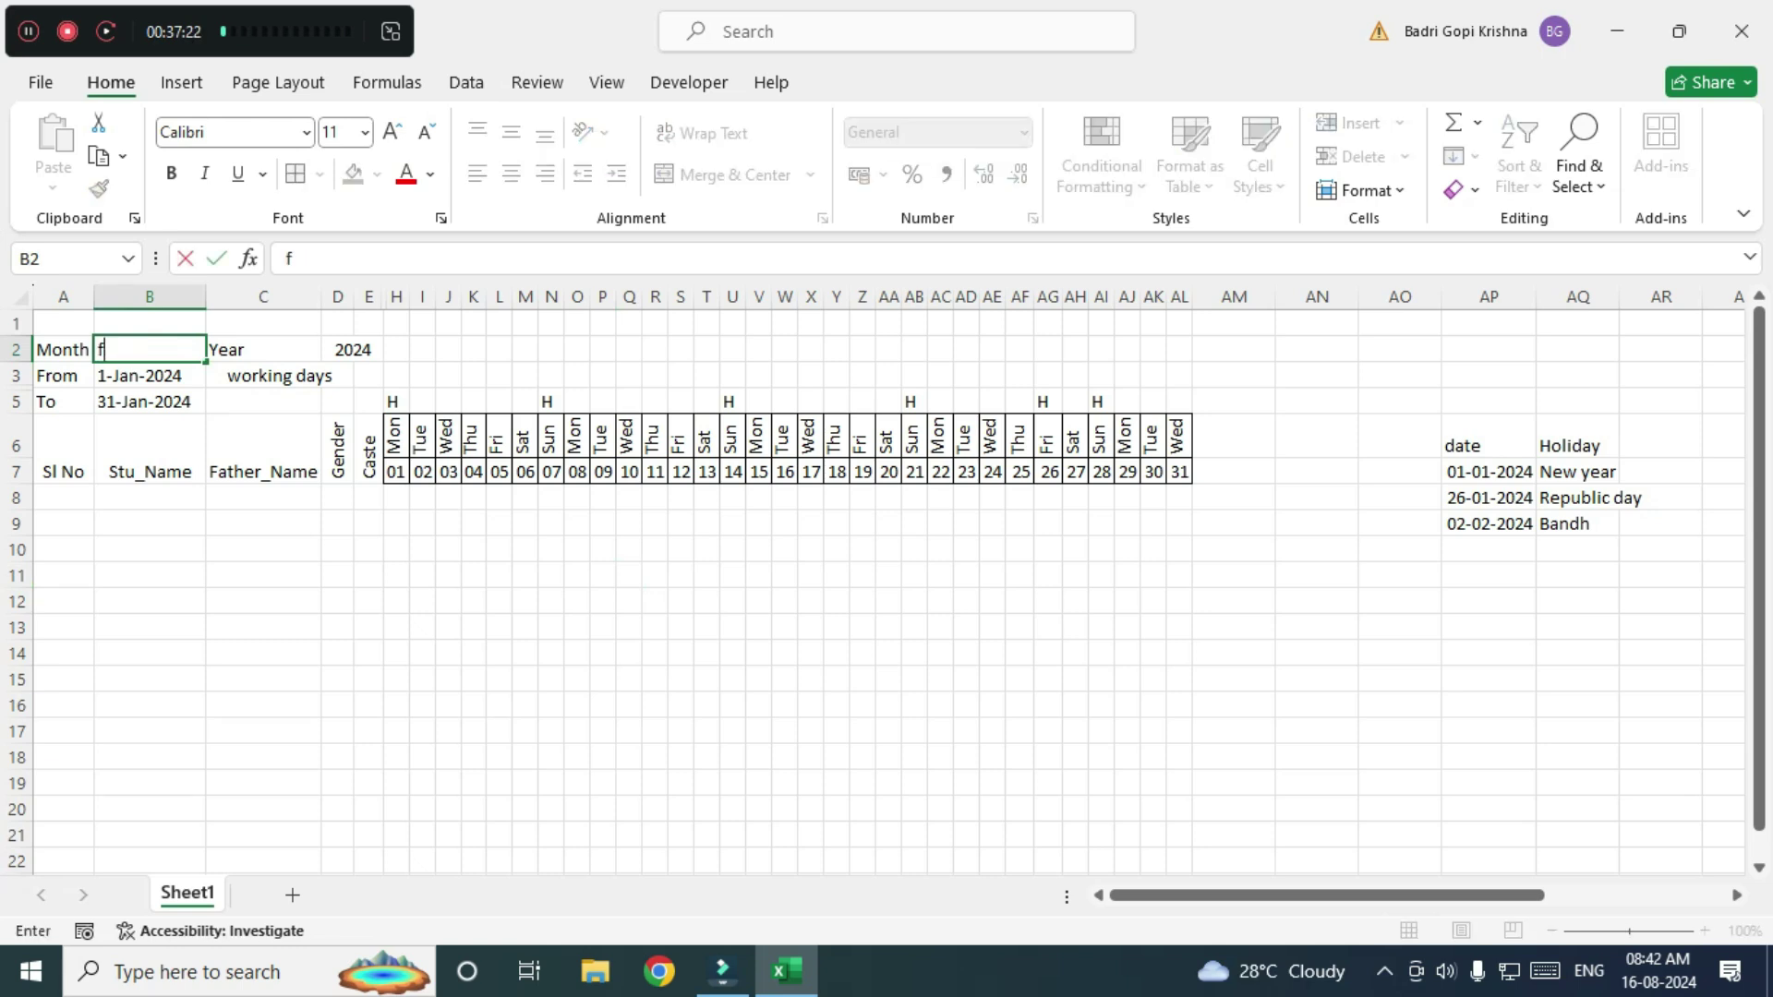
key("Return")
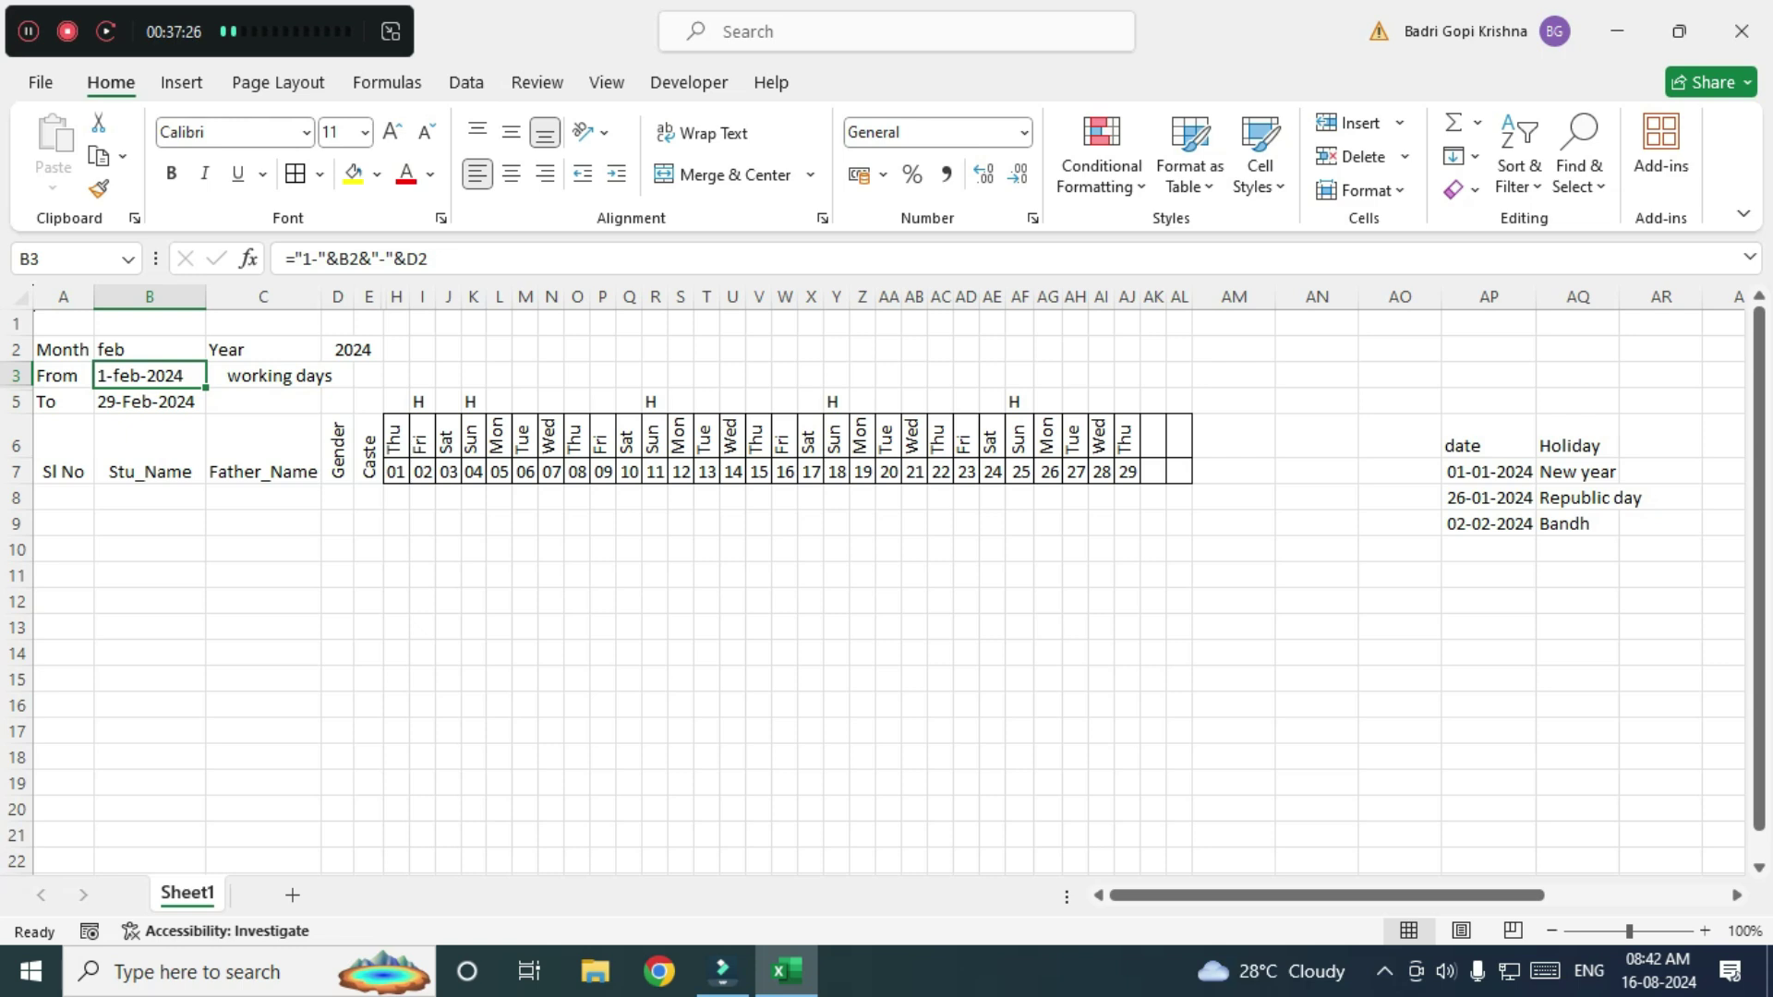
Step: Change the Bandh holiday date in AP9 to 03-02-2024
left_click(1488, 524)
left_click(1577, 523)
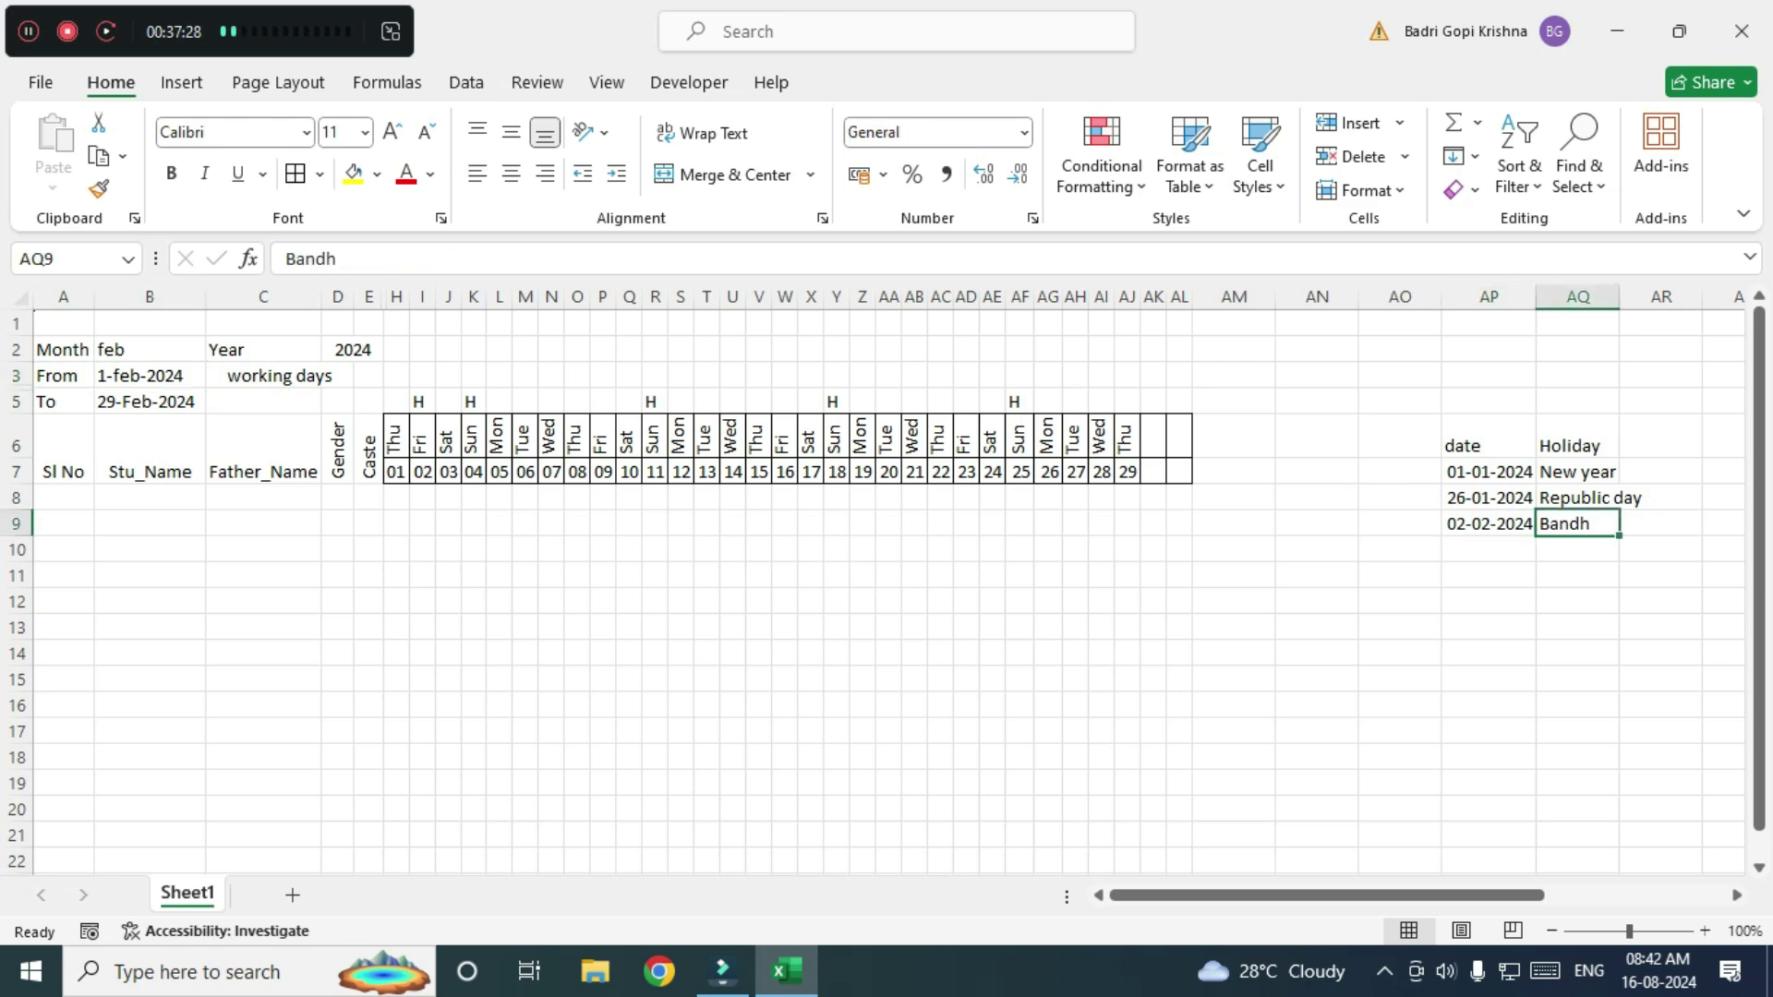
double_click(1466, 523)
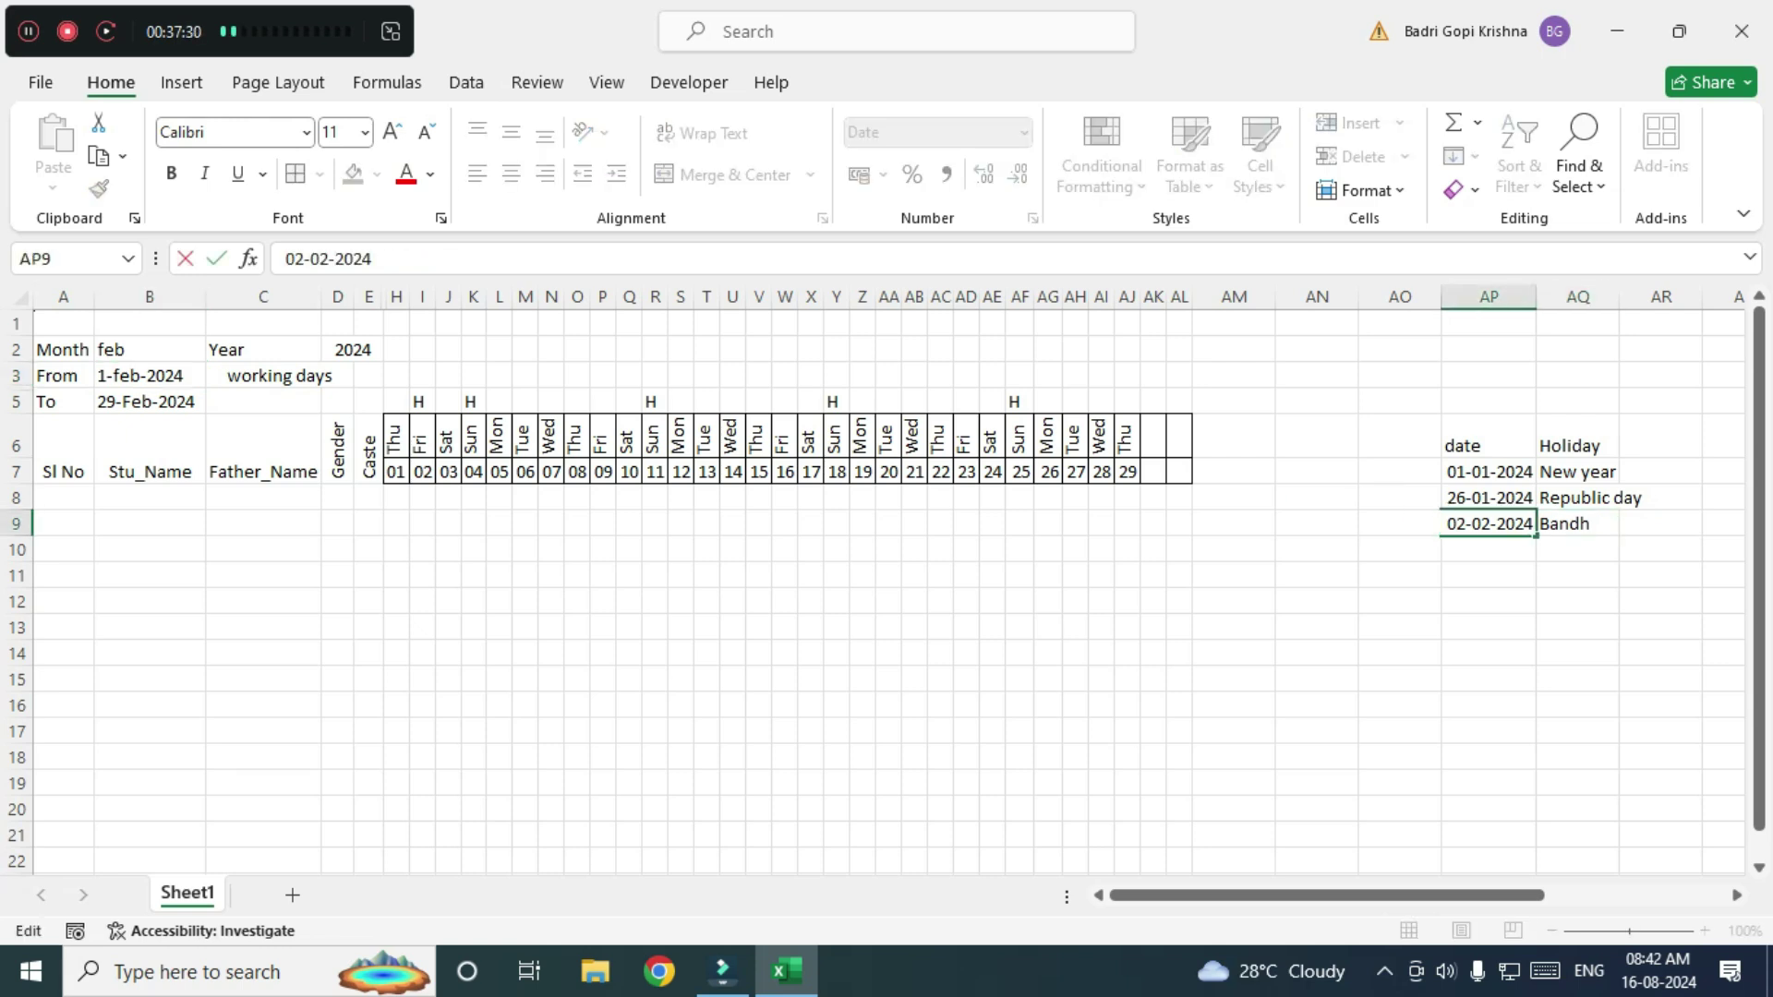
key("BackSpace")
type("3")
key("Return")
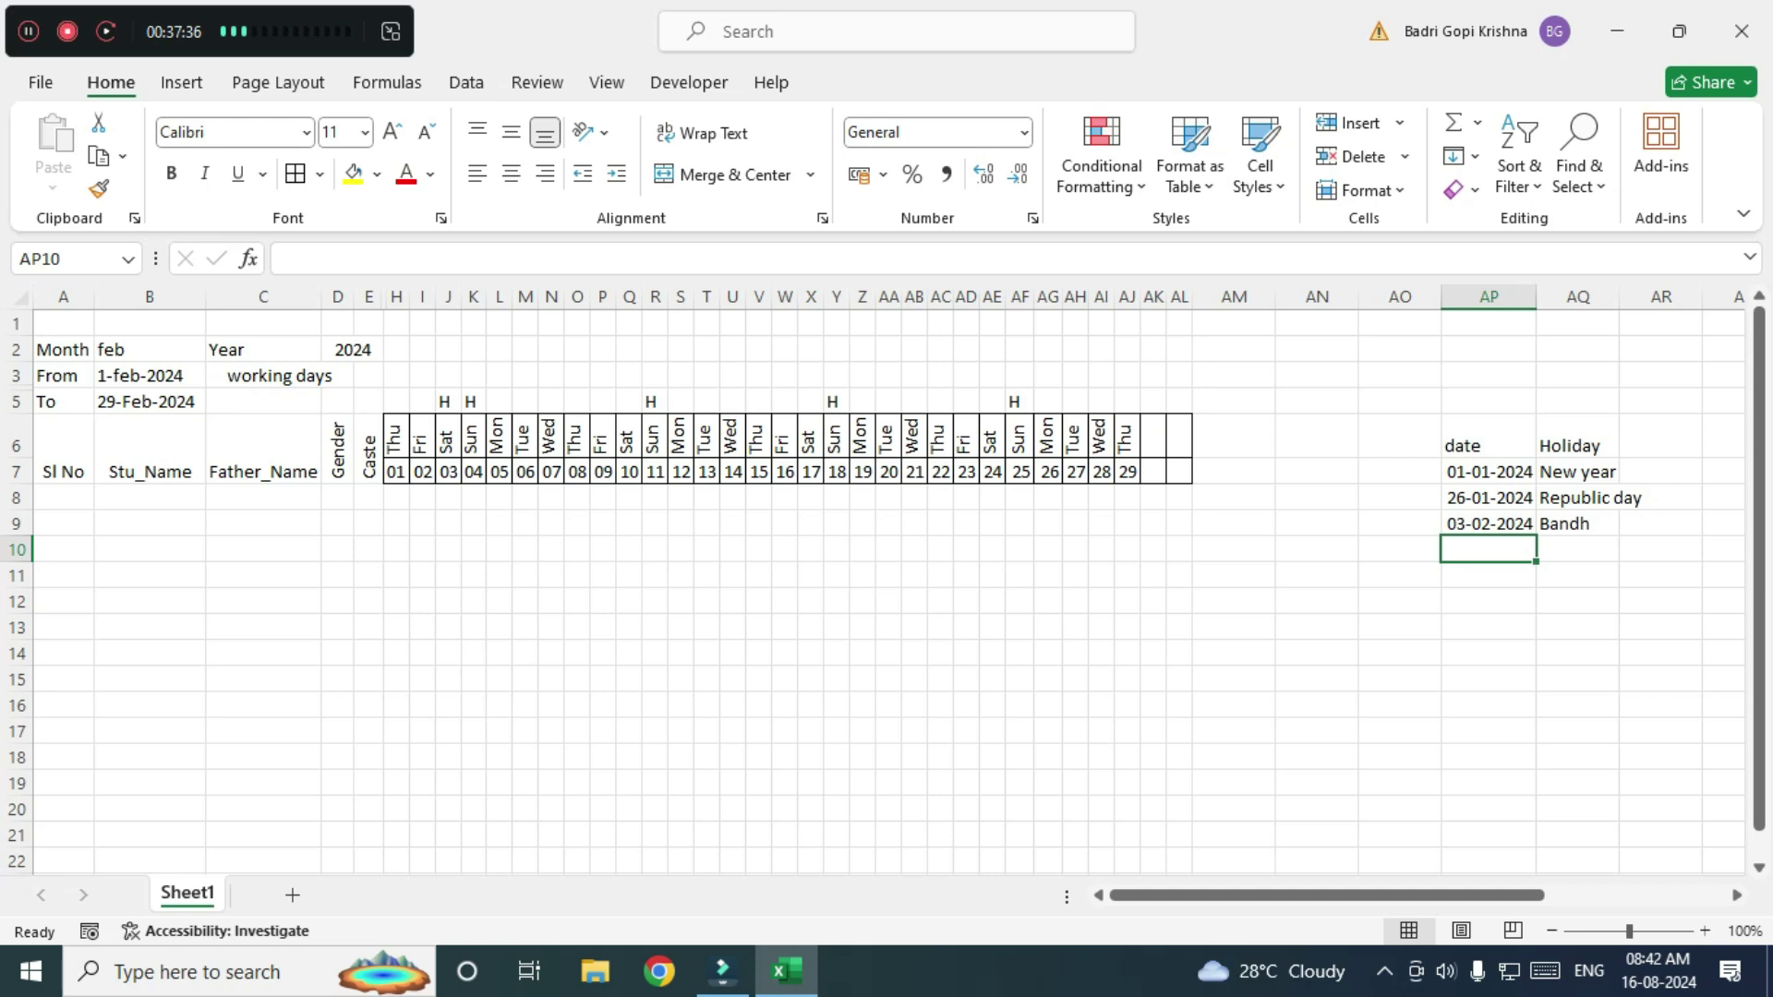
left_click(447, 401)
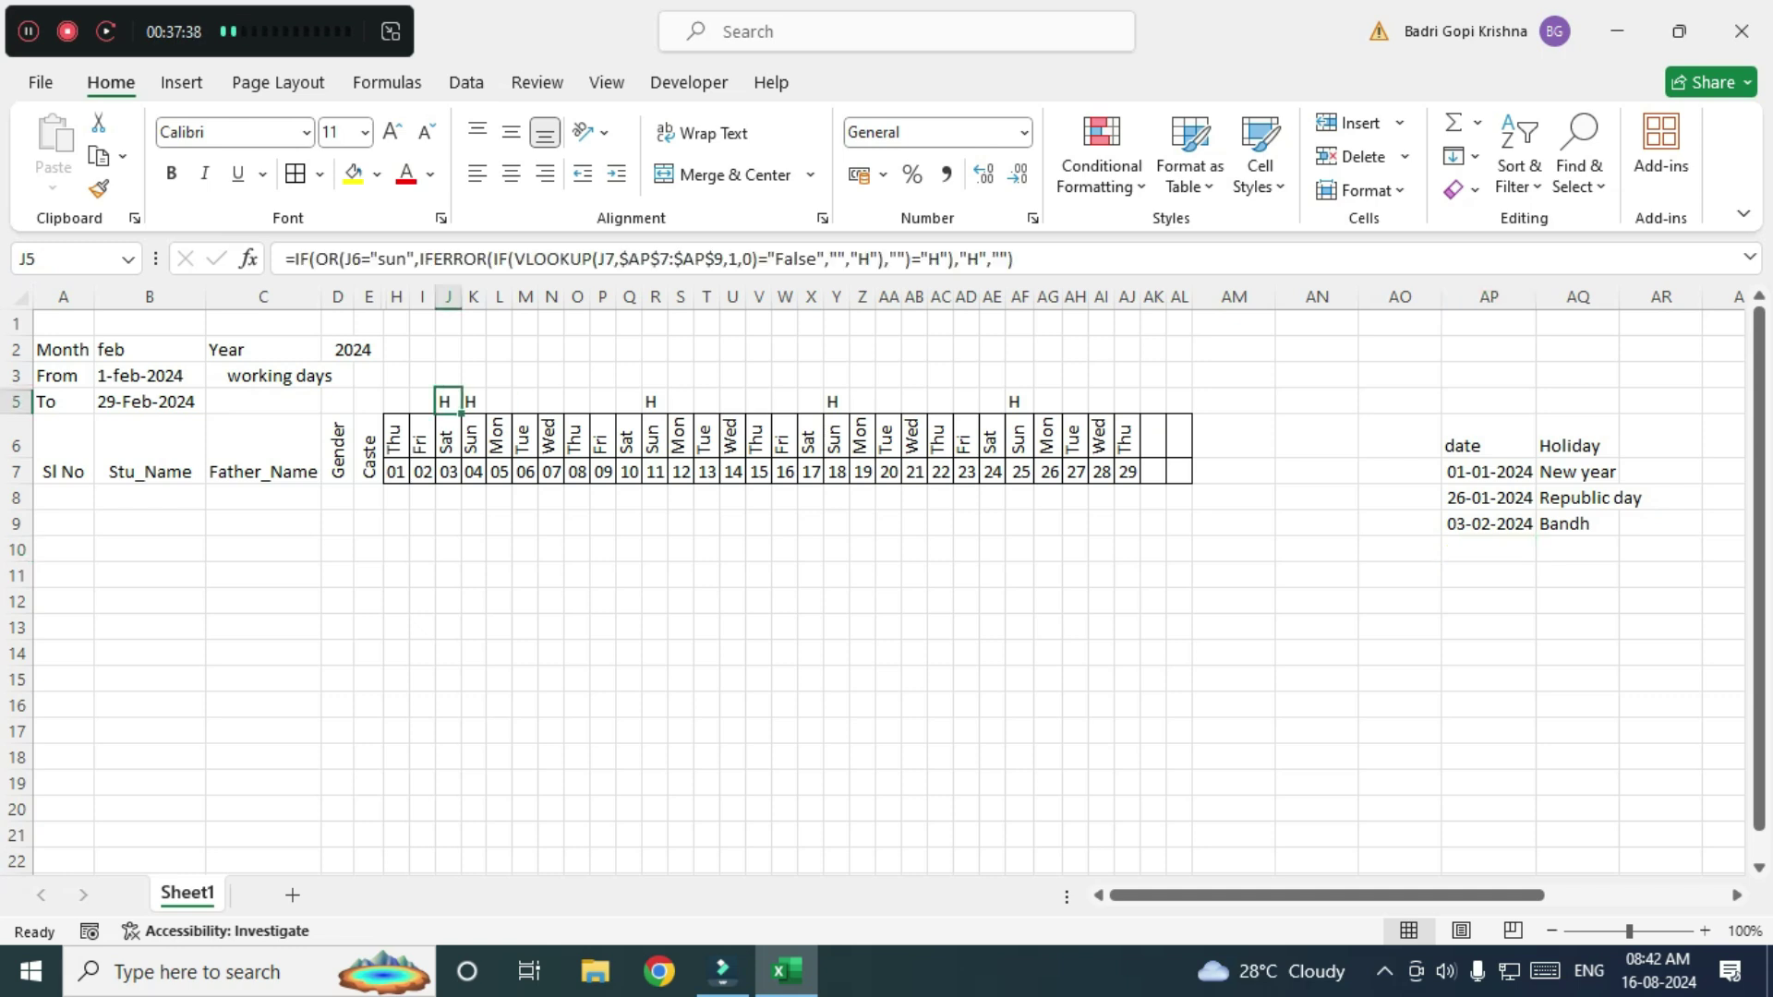
Step: Select down the AP holiday date column to row 19 to check the list's extent
left_click(1488, 549)
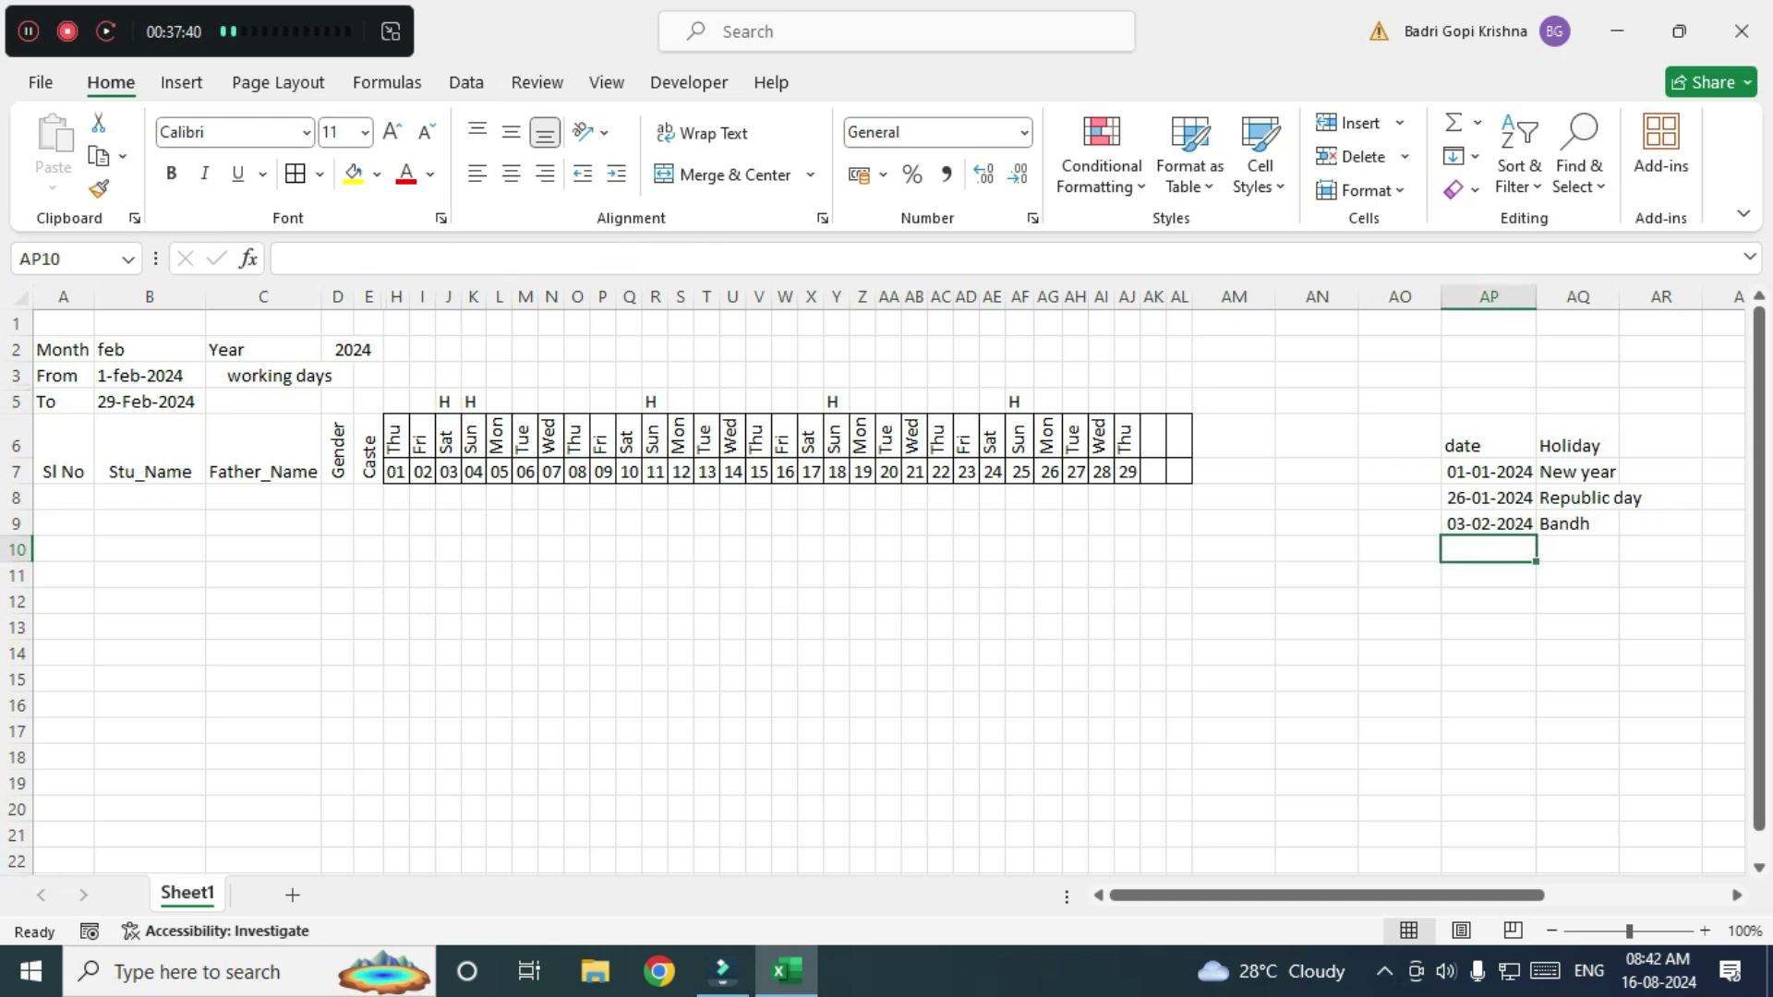
left_click_drag(1489, 472, 1489, 783)
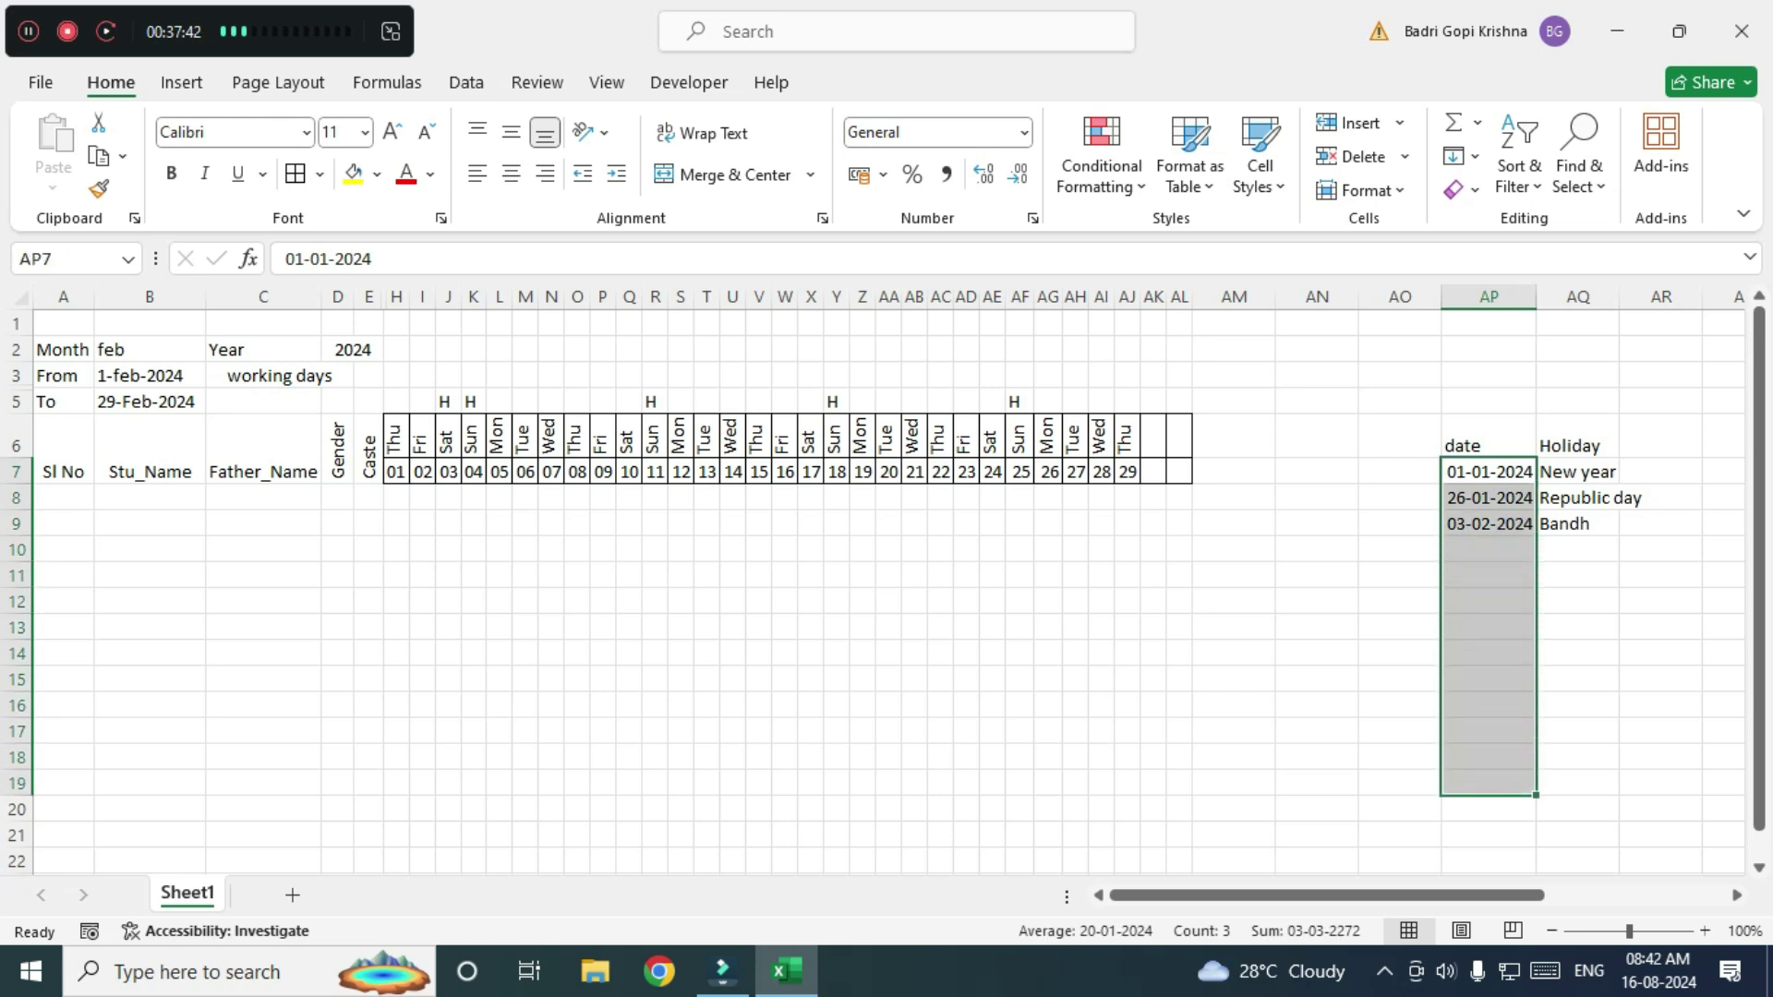
left_click(1489, 783)
left_click(1488, 705)
left_click(1488, 627)
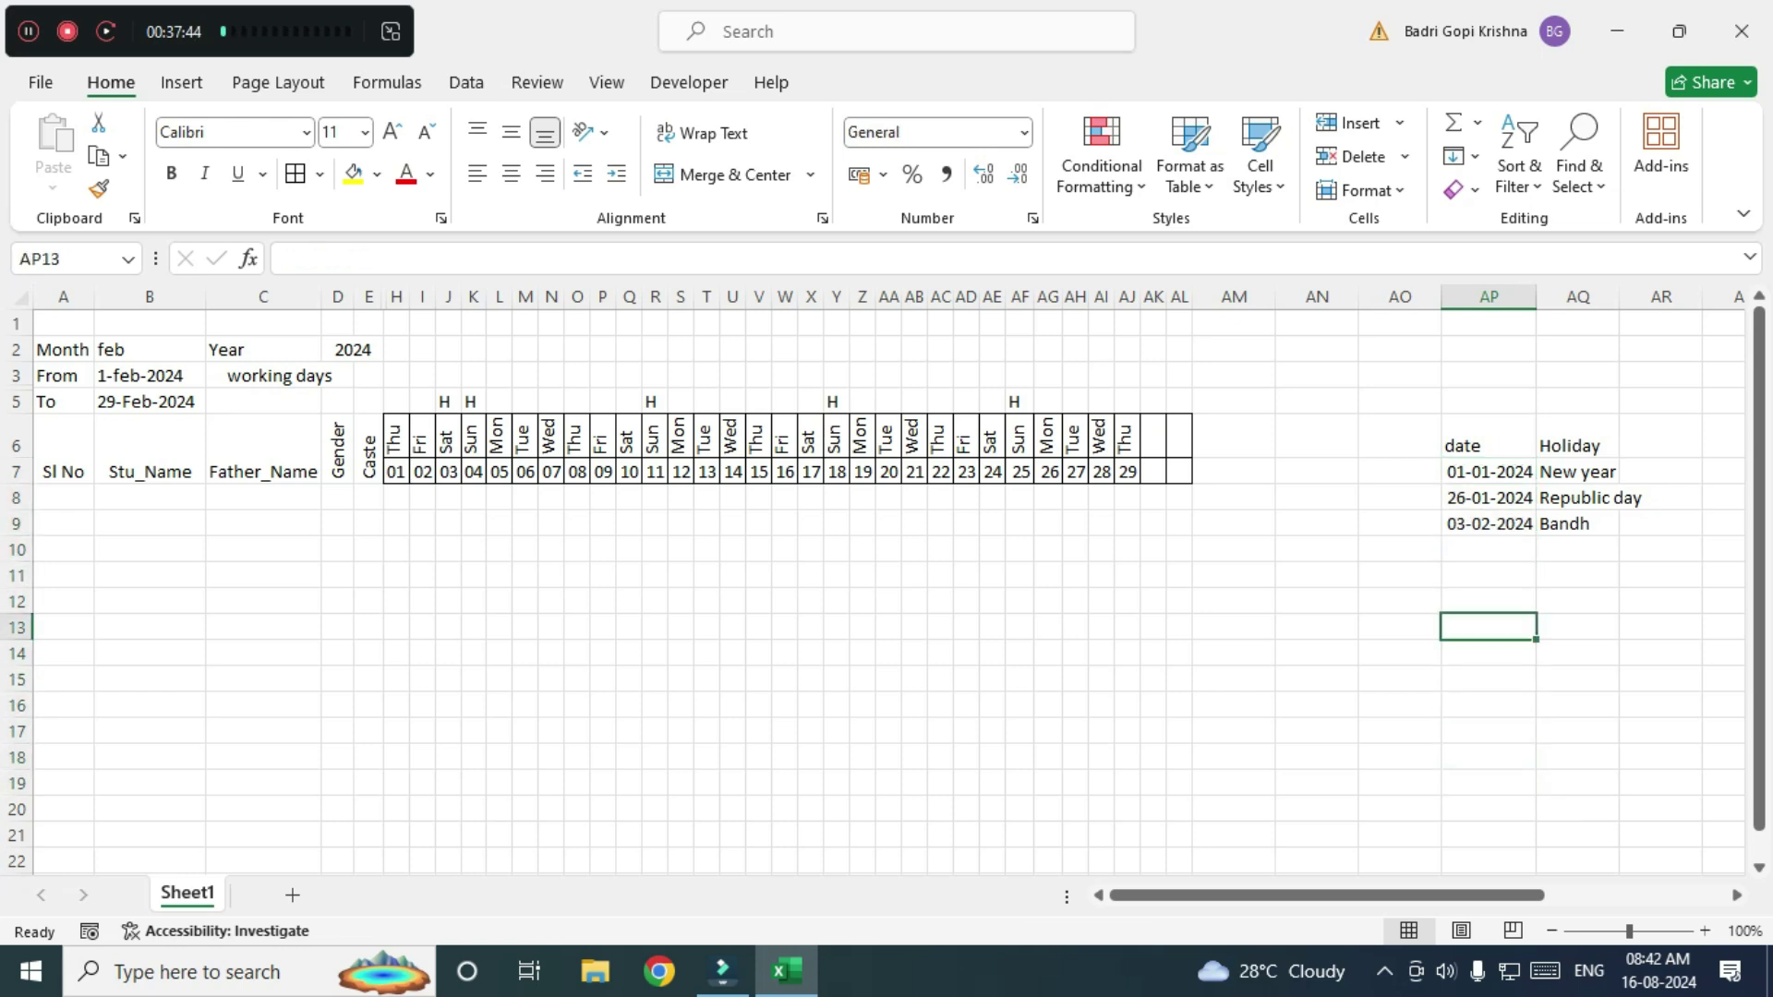
left_click(1489, 549)
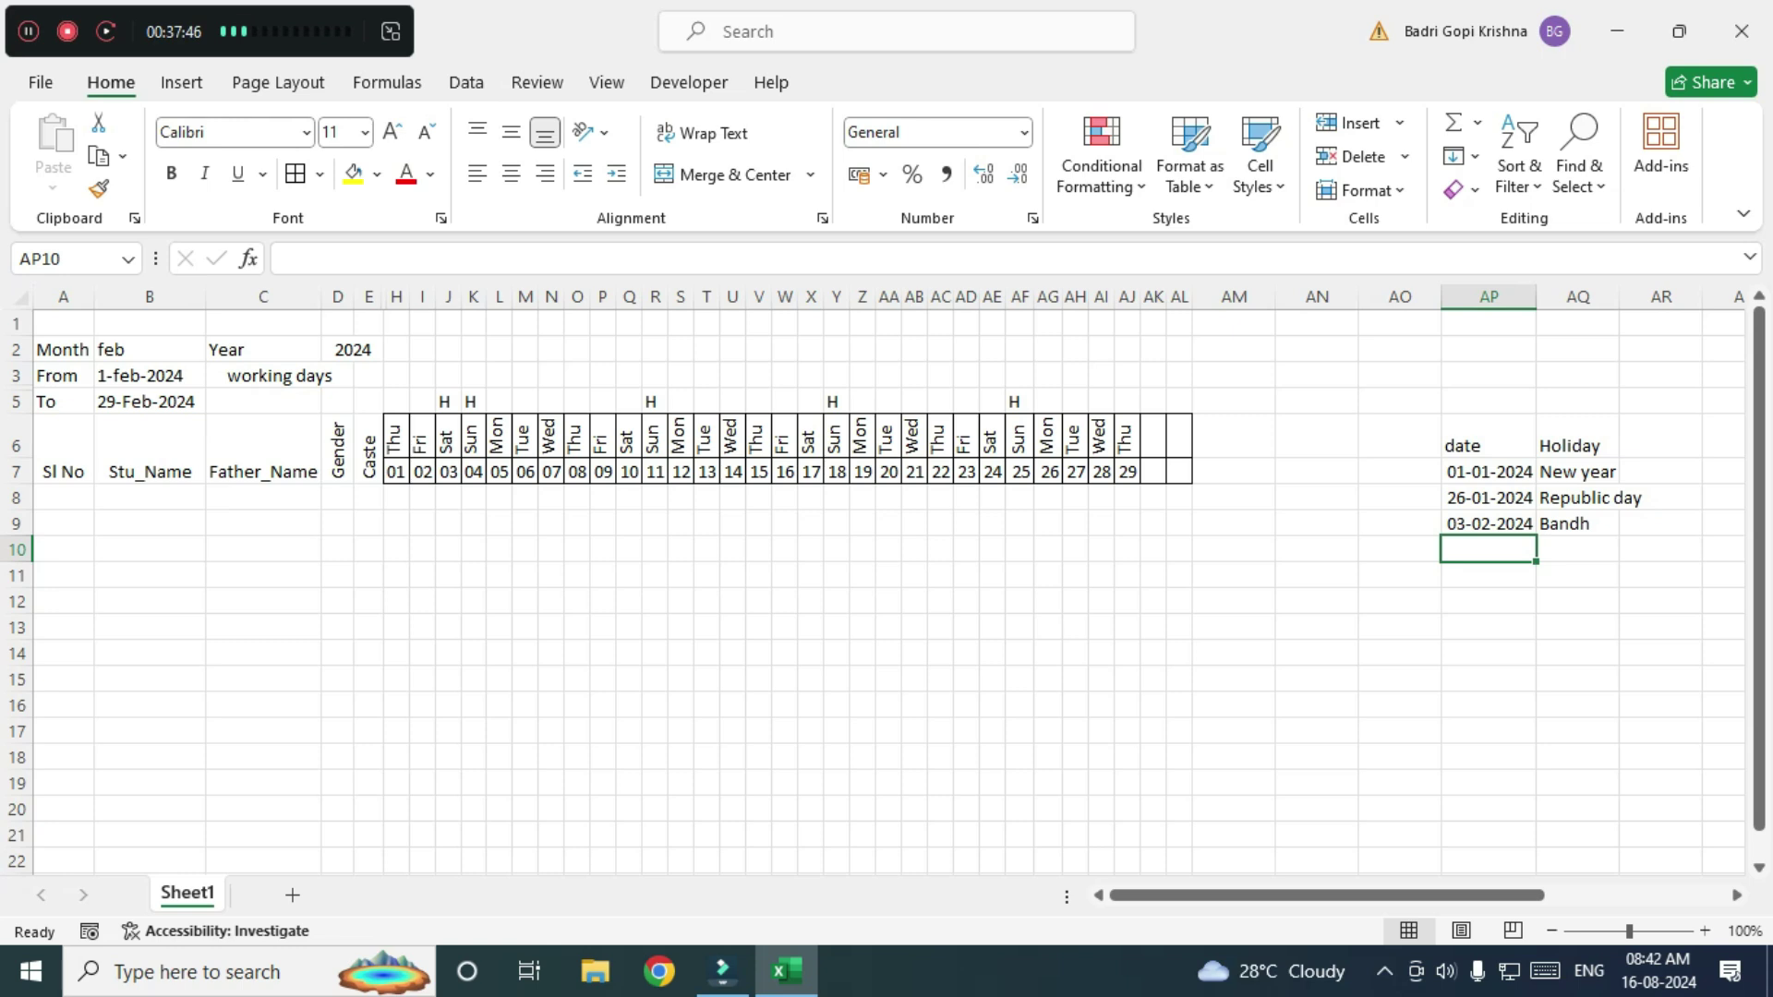
Step: Try extending J5's holiday lookup range, then undo the broken edit
double_click(448, 402)
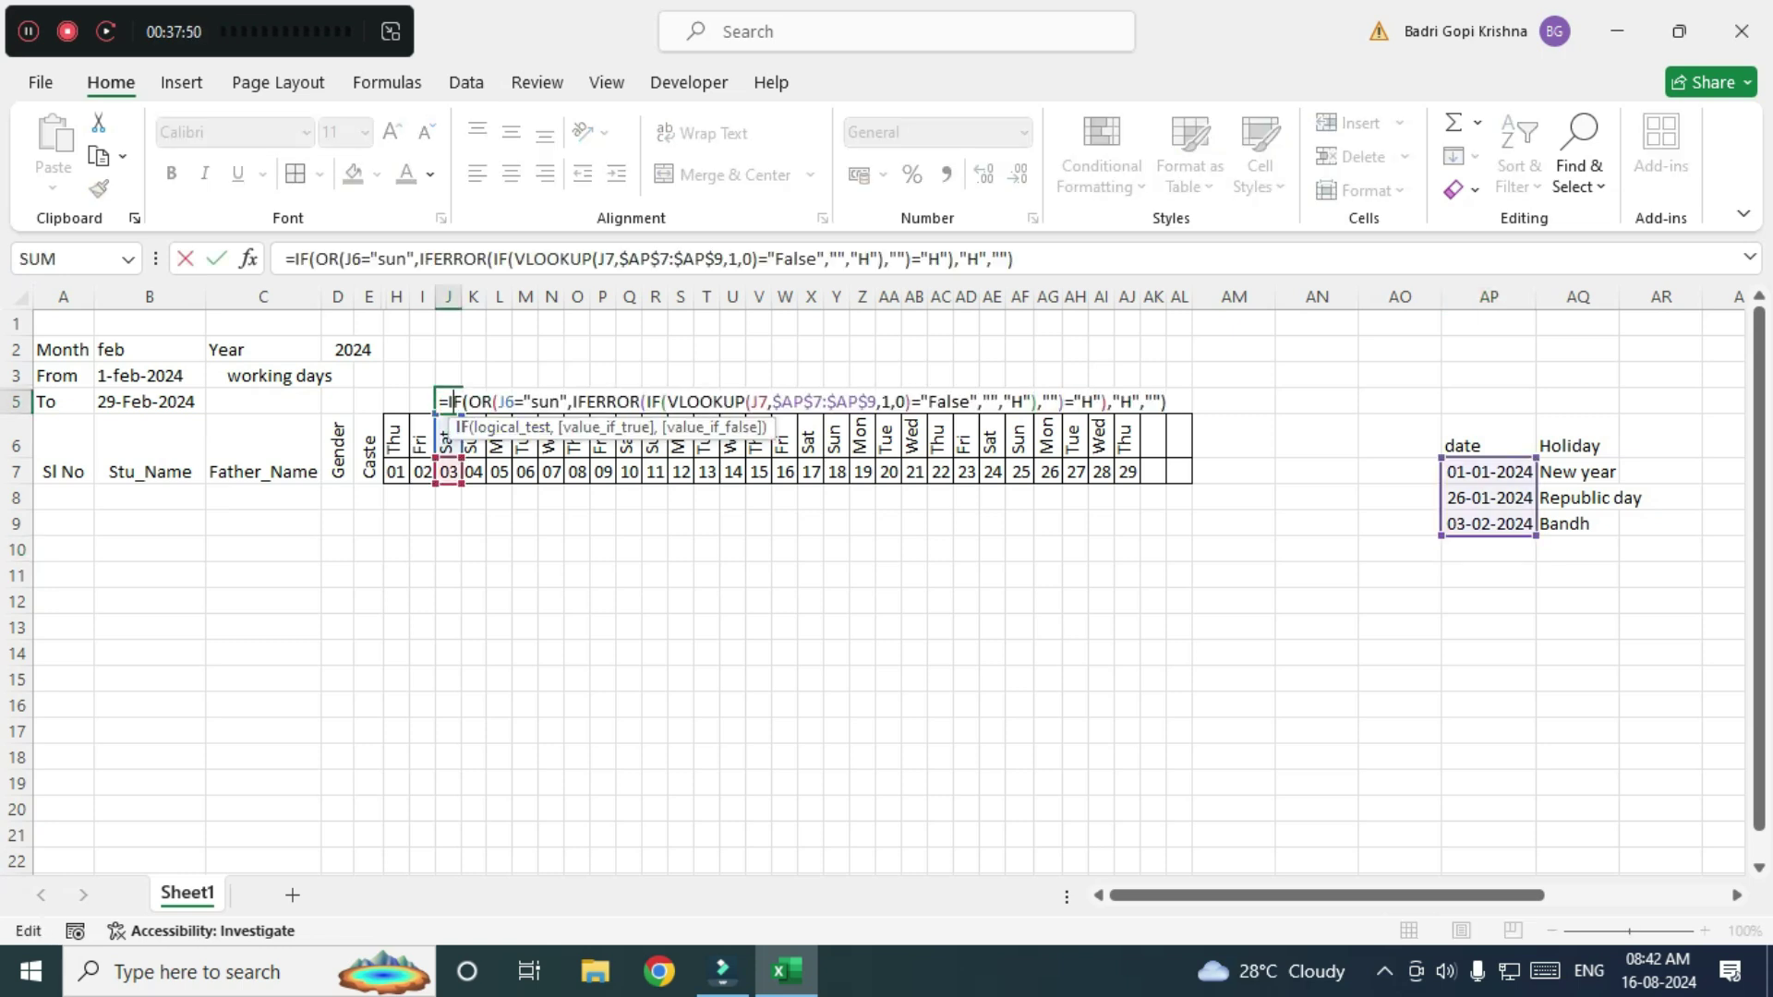
key("shift+Right")
key("shift+Right")
key("shift+Right")
key("shift+Right")
key("shift+Right")
key("shift+Right")
key("shift+Right")
key("shift+Right")
key("shift+Right")
key("shift+Right")
key("shift+Right")
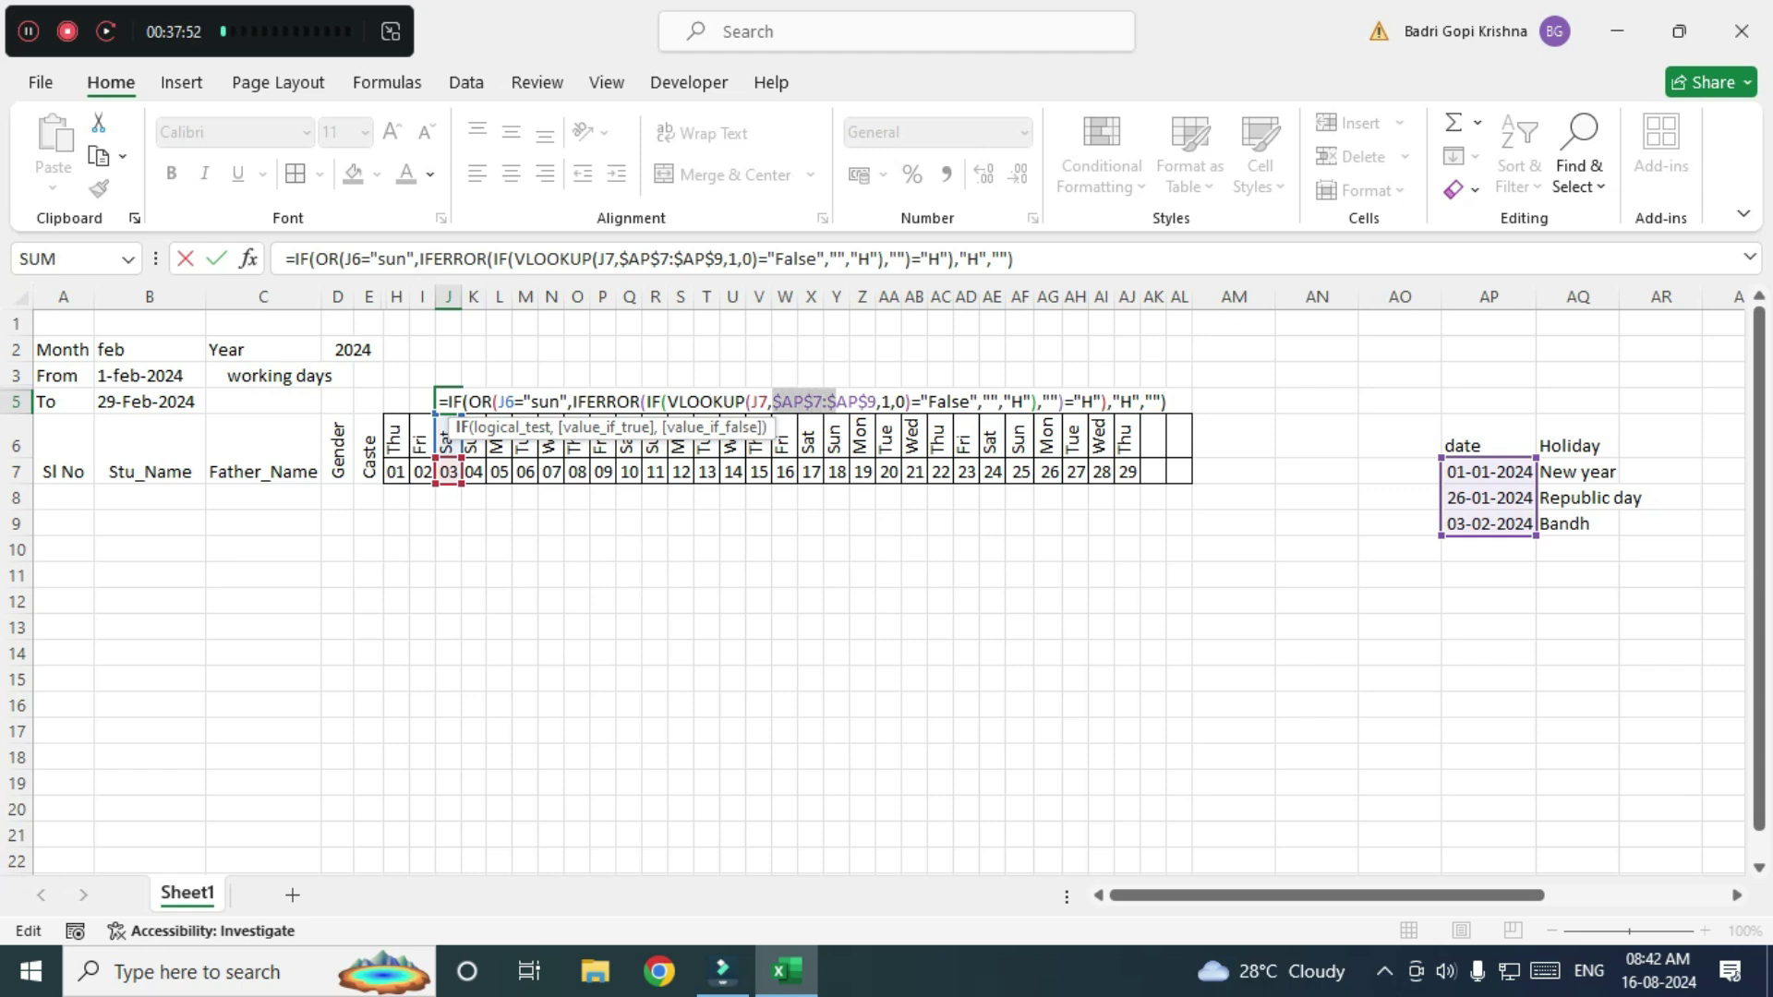
key("shift+Right")
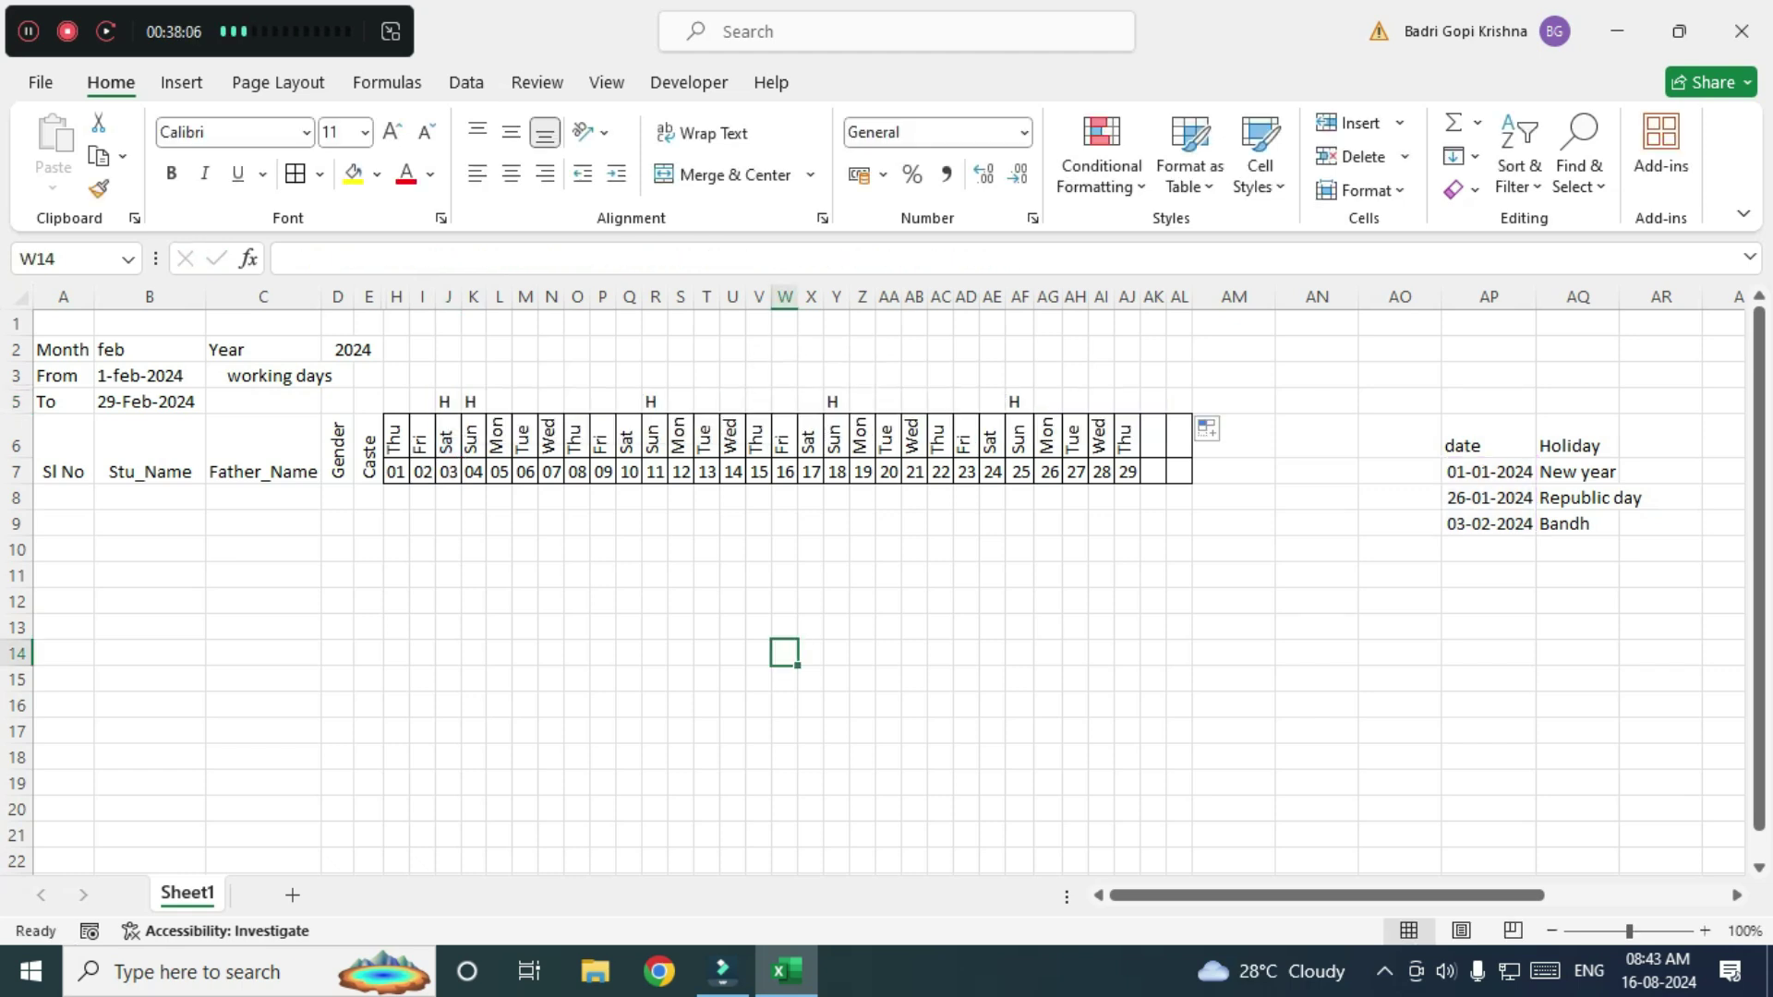
left_click(448, 401)
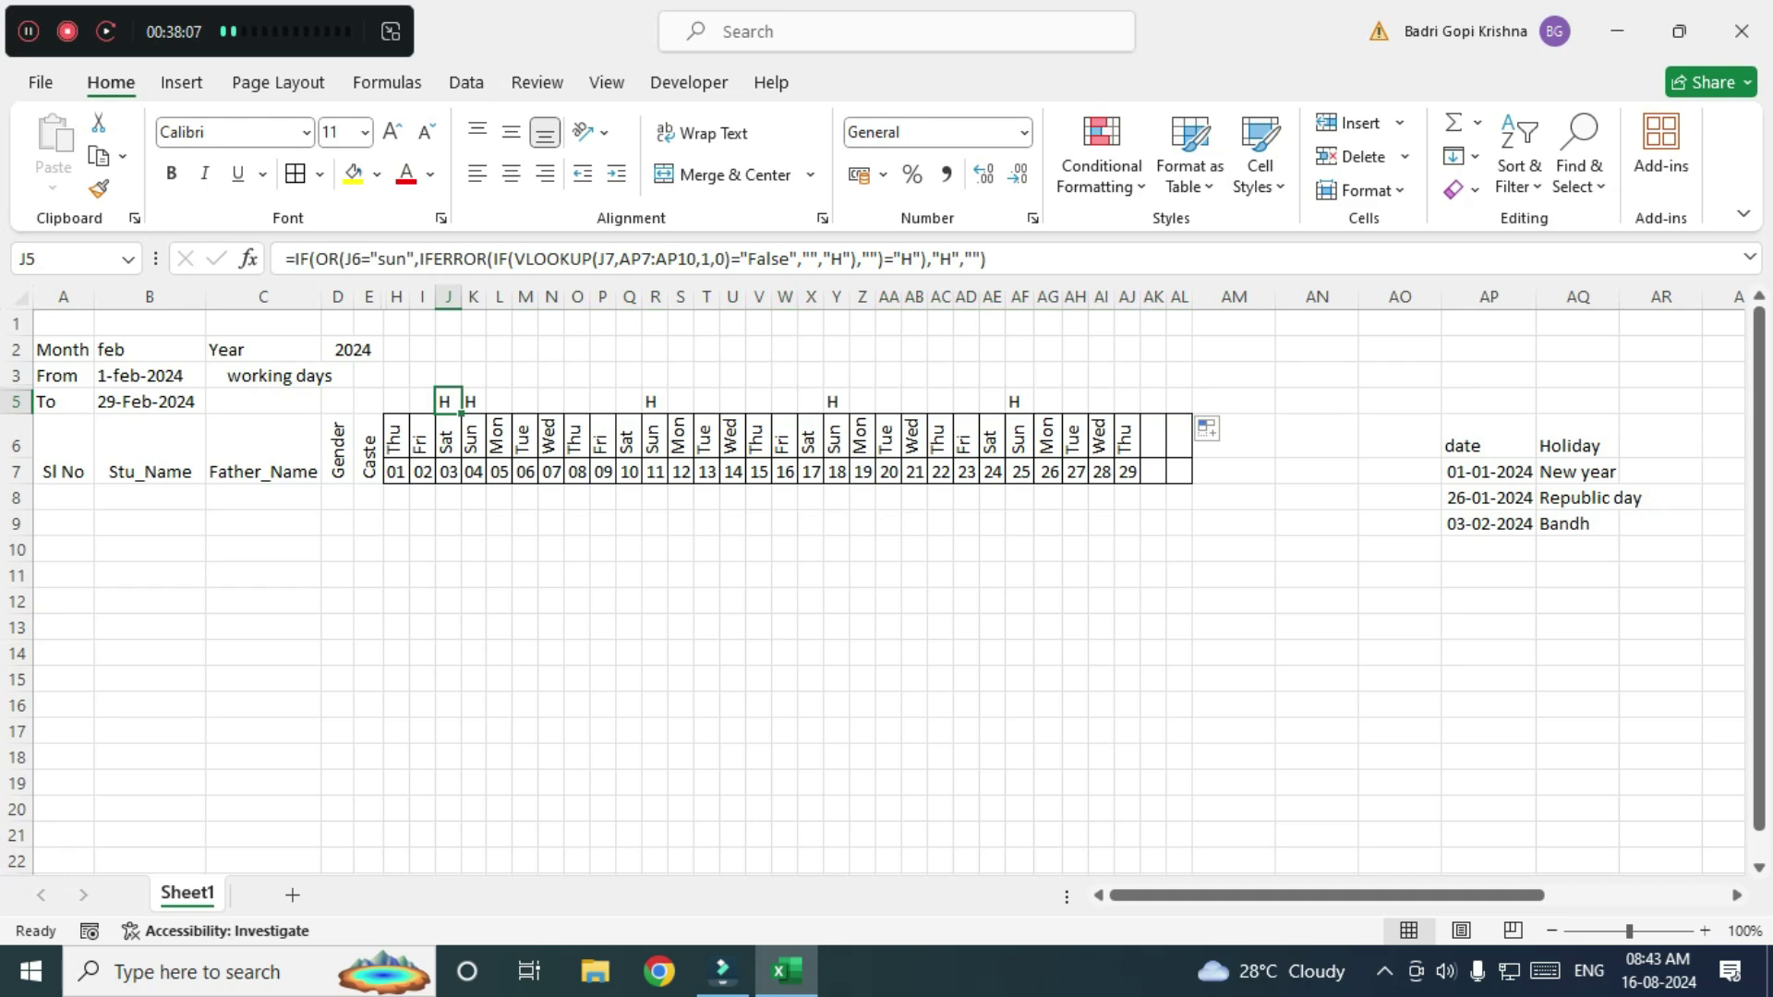
double_click(444, 401)
left_click_drag(1489, 472, 1514, 878)
scroll(886, 591, "up", 8)
key("Return")
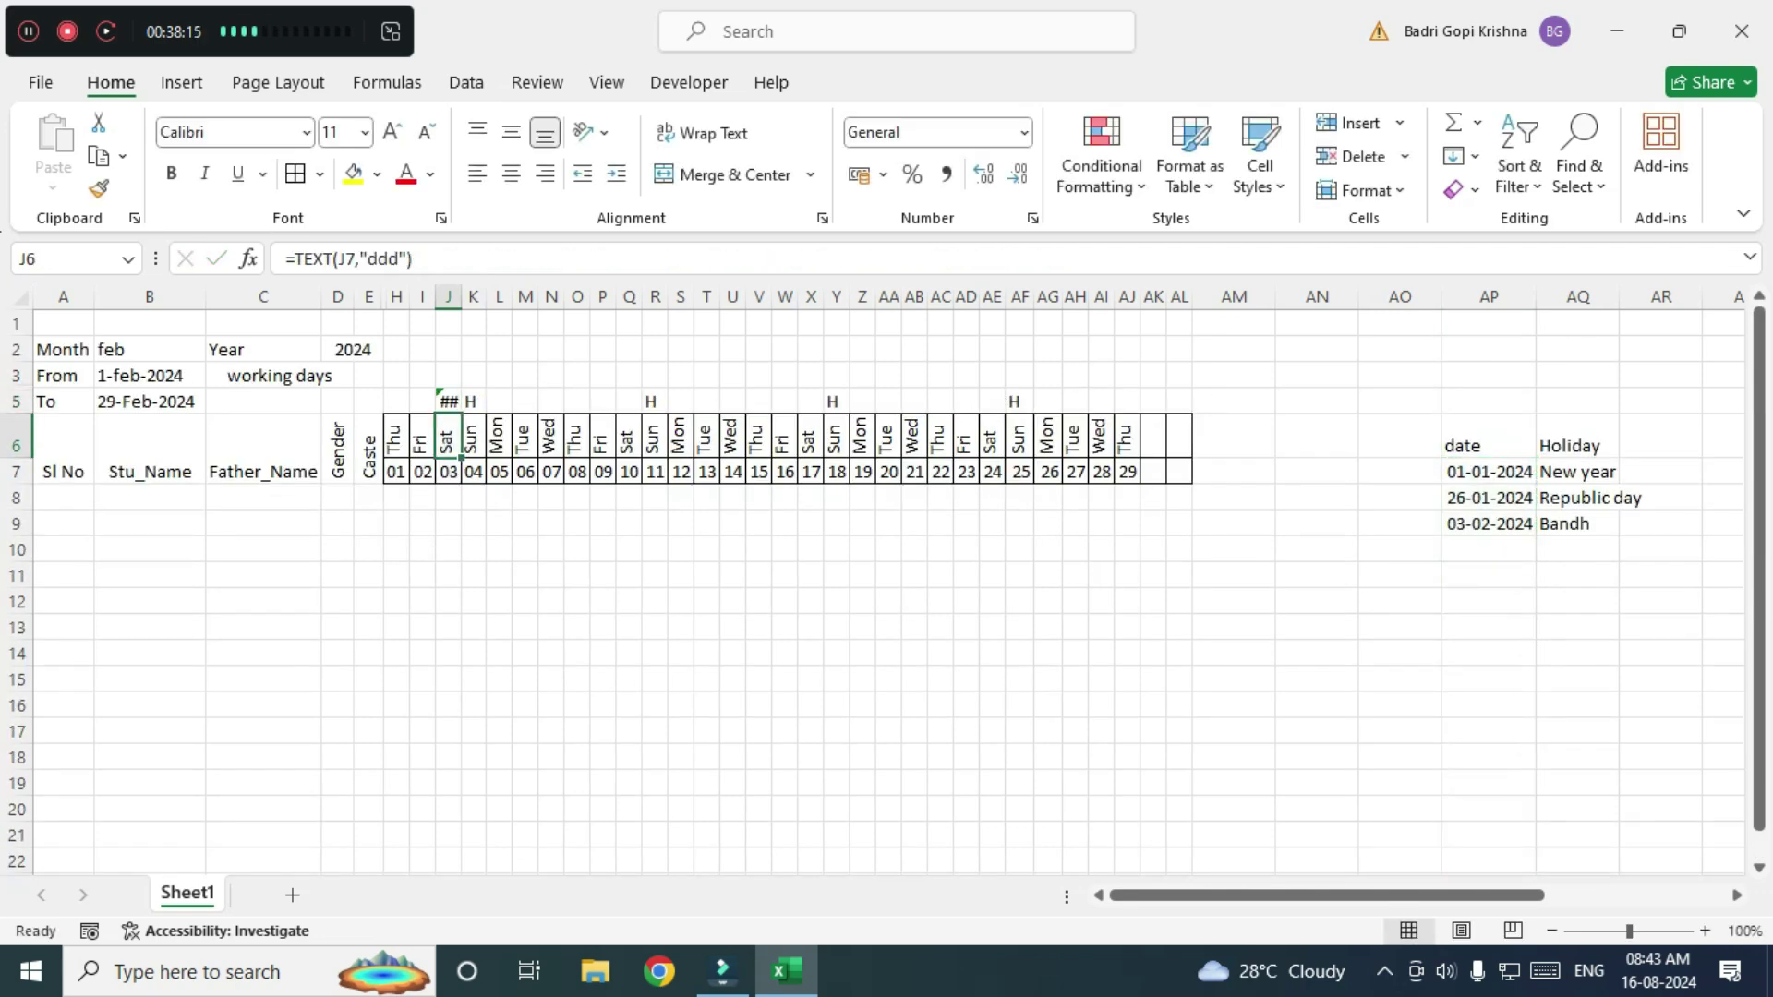
left_click(448, 401)
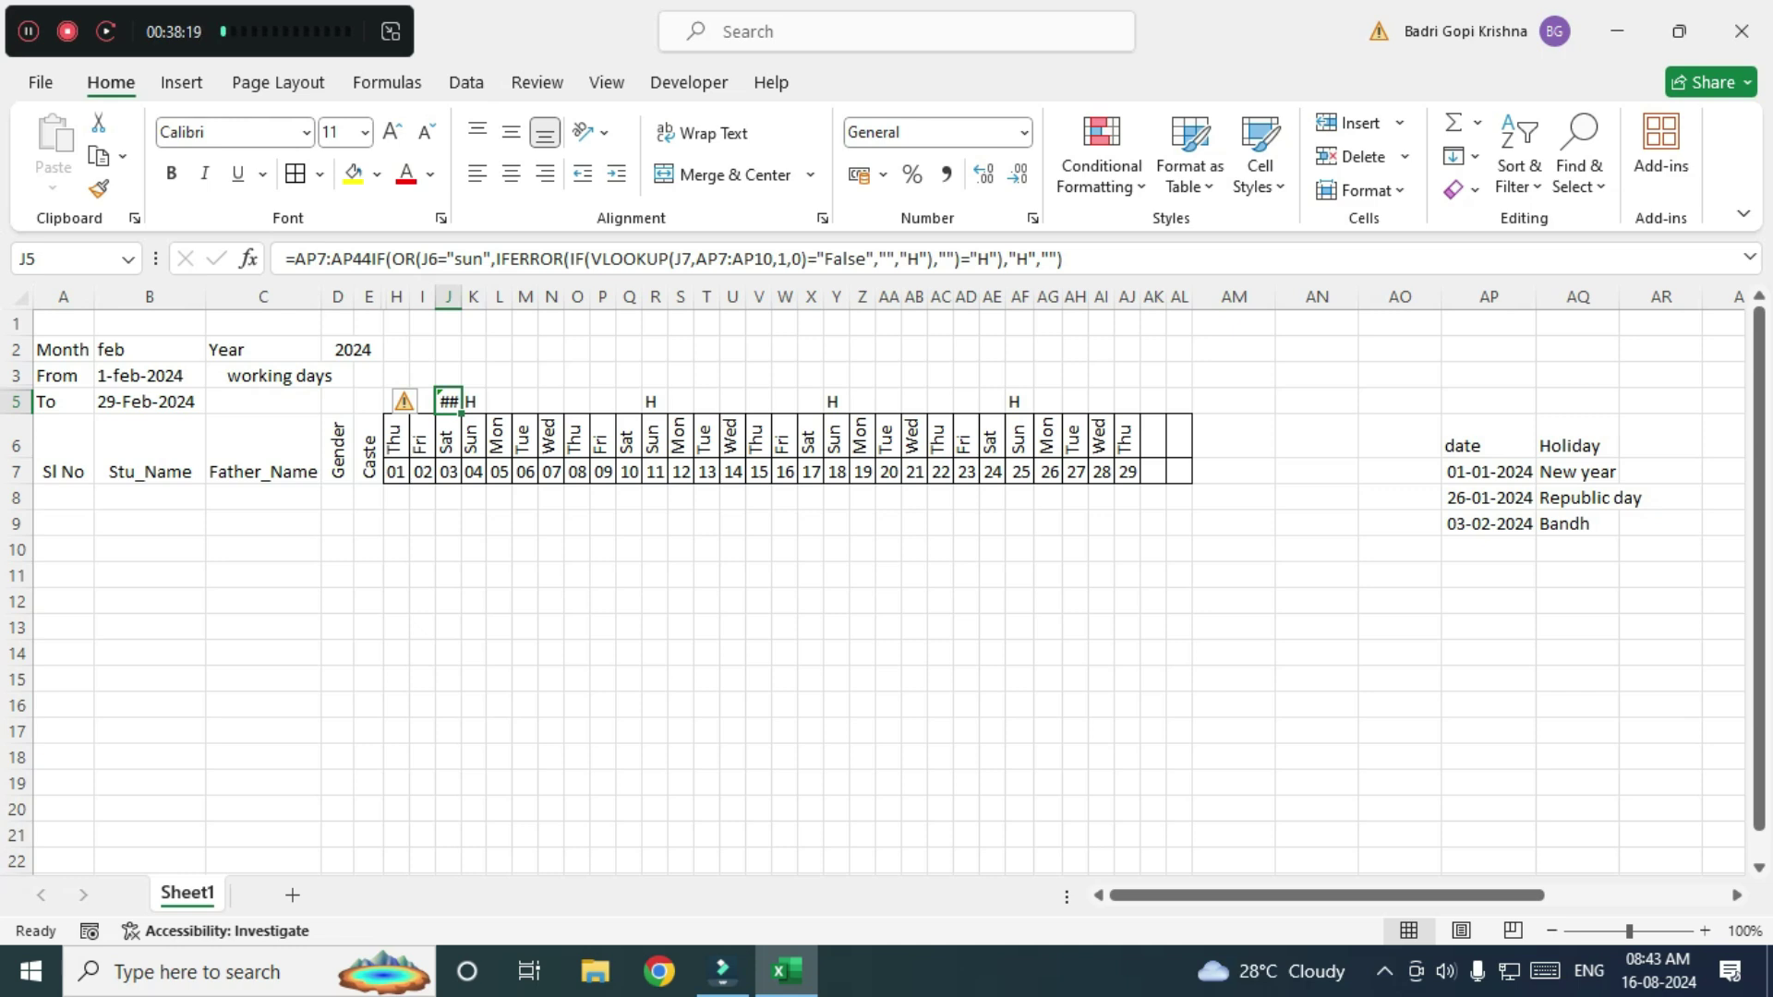
key("ctrl+z")
Step: Point J5's lookup at the longer AP holiday range and fill the formula across row 5
left_click(449, 323)
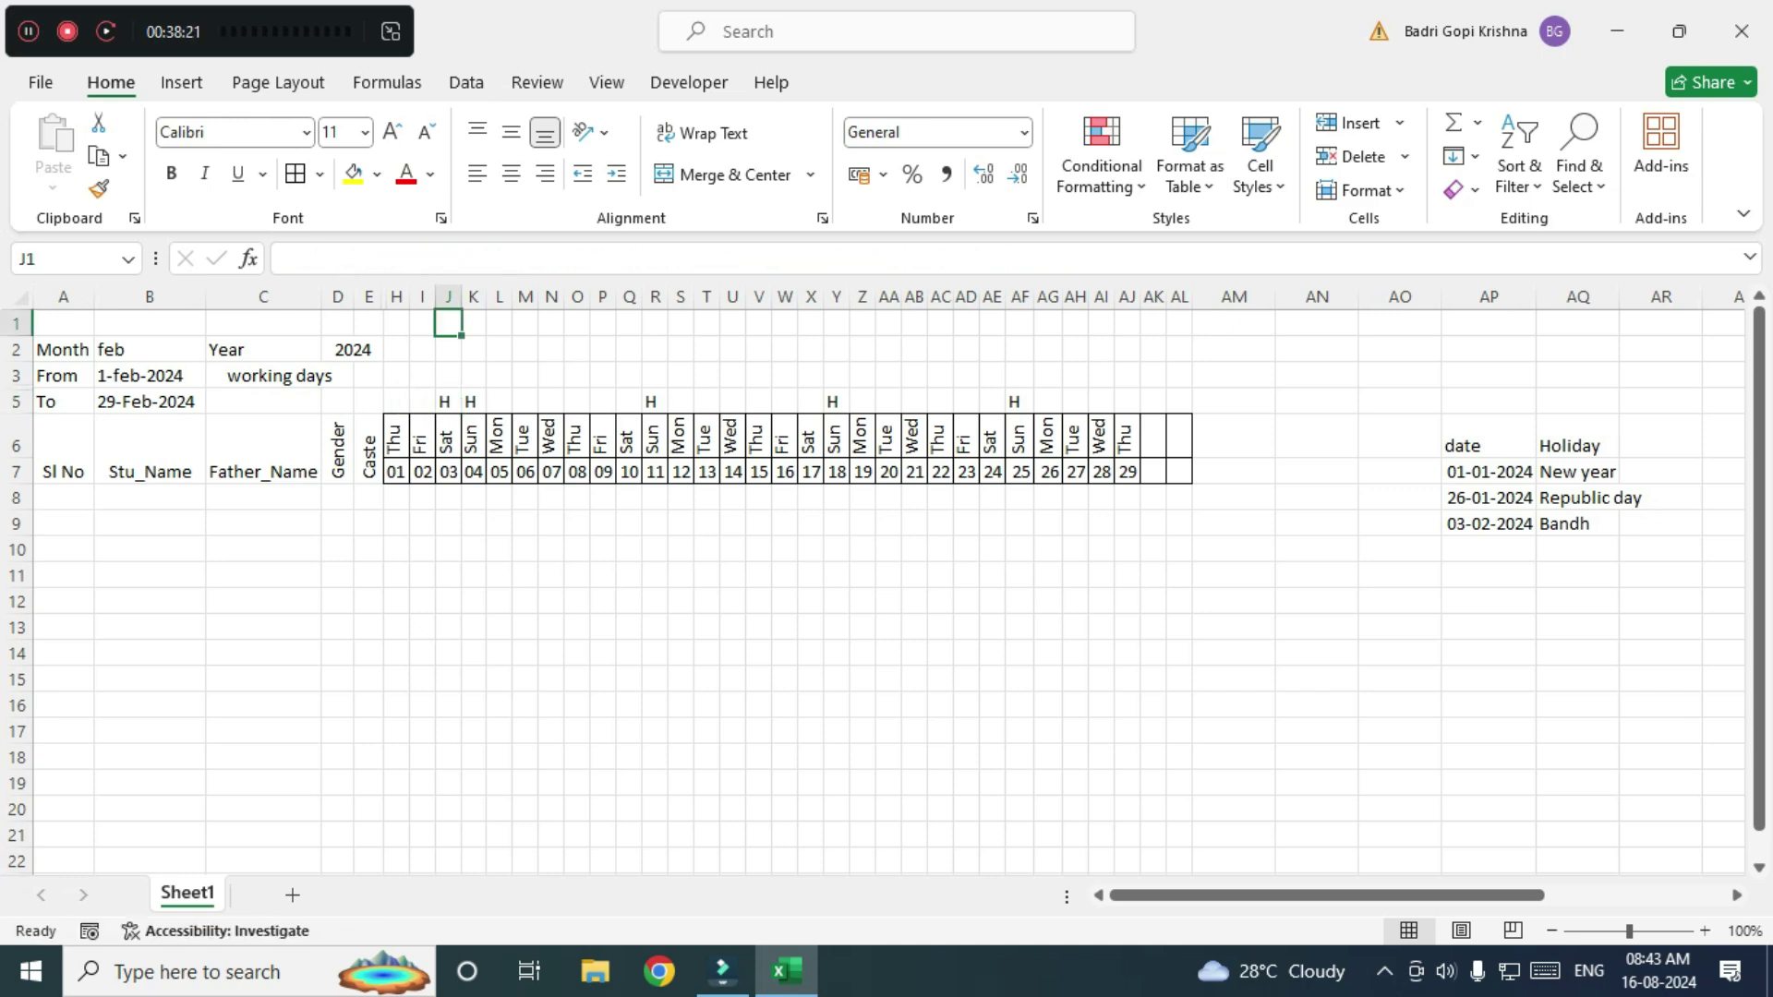
double_click(449, 401)
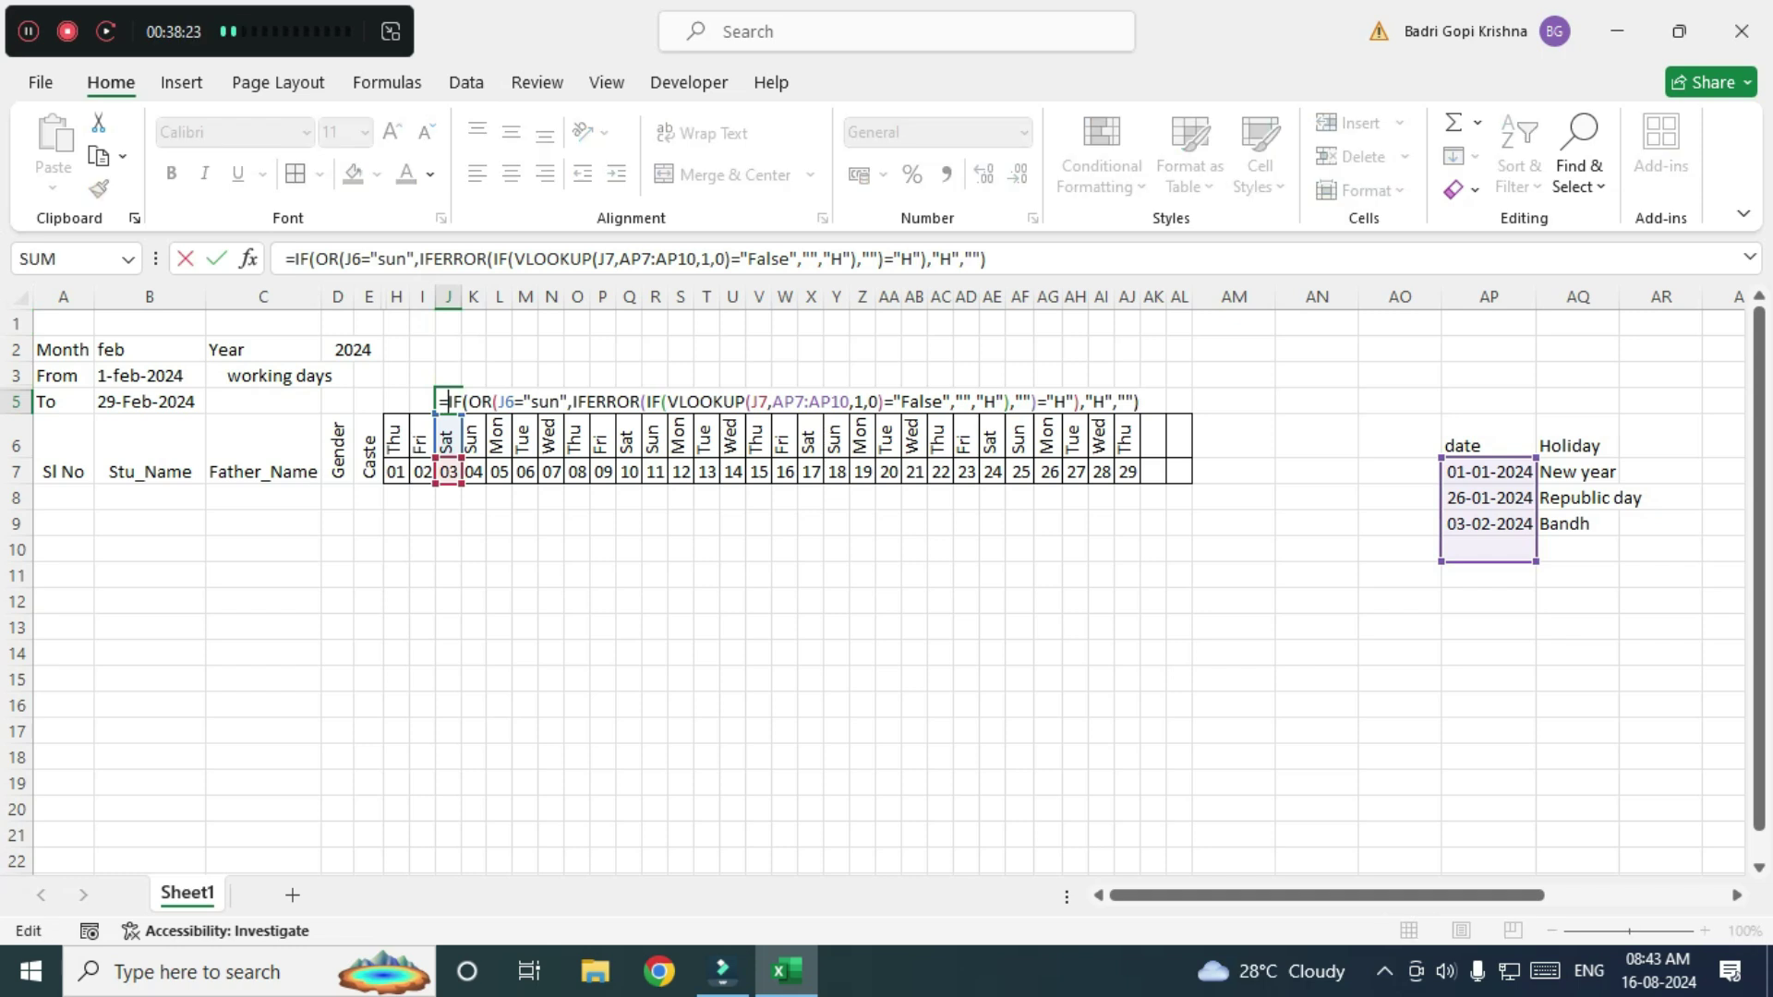
left_click_drag(773, 401, 850, 400)
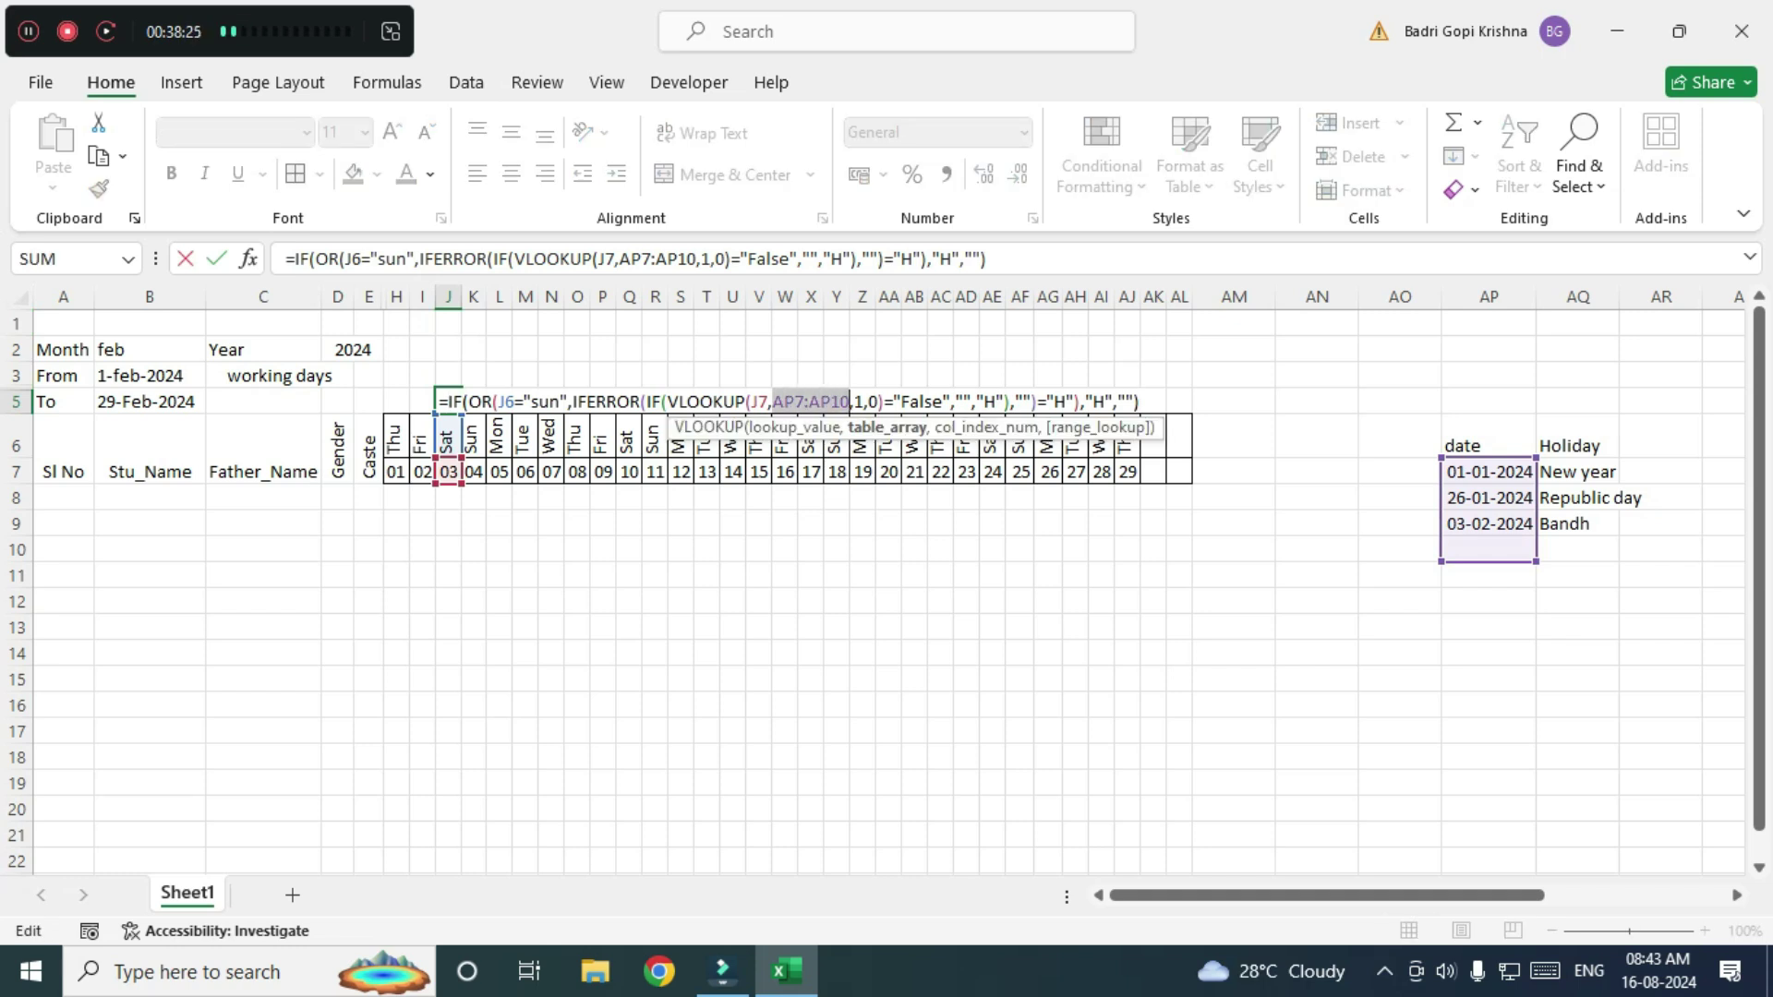
left_click_drag(1489, 471, 1535, 877)
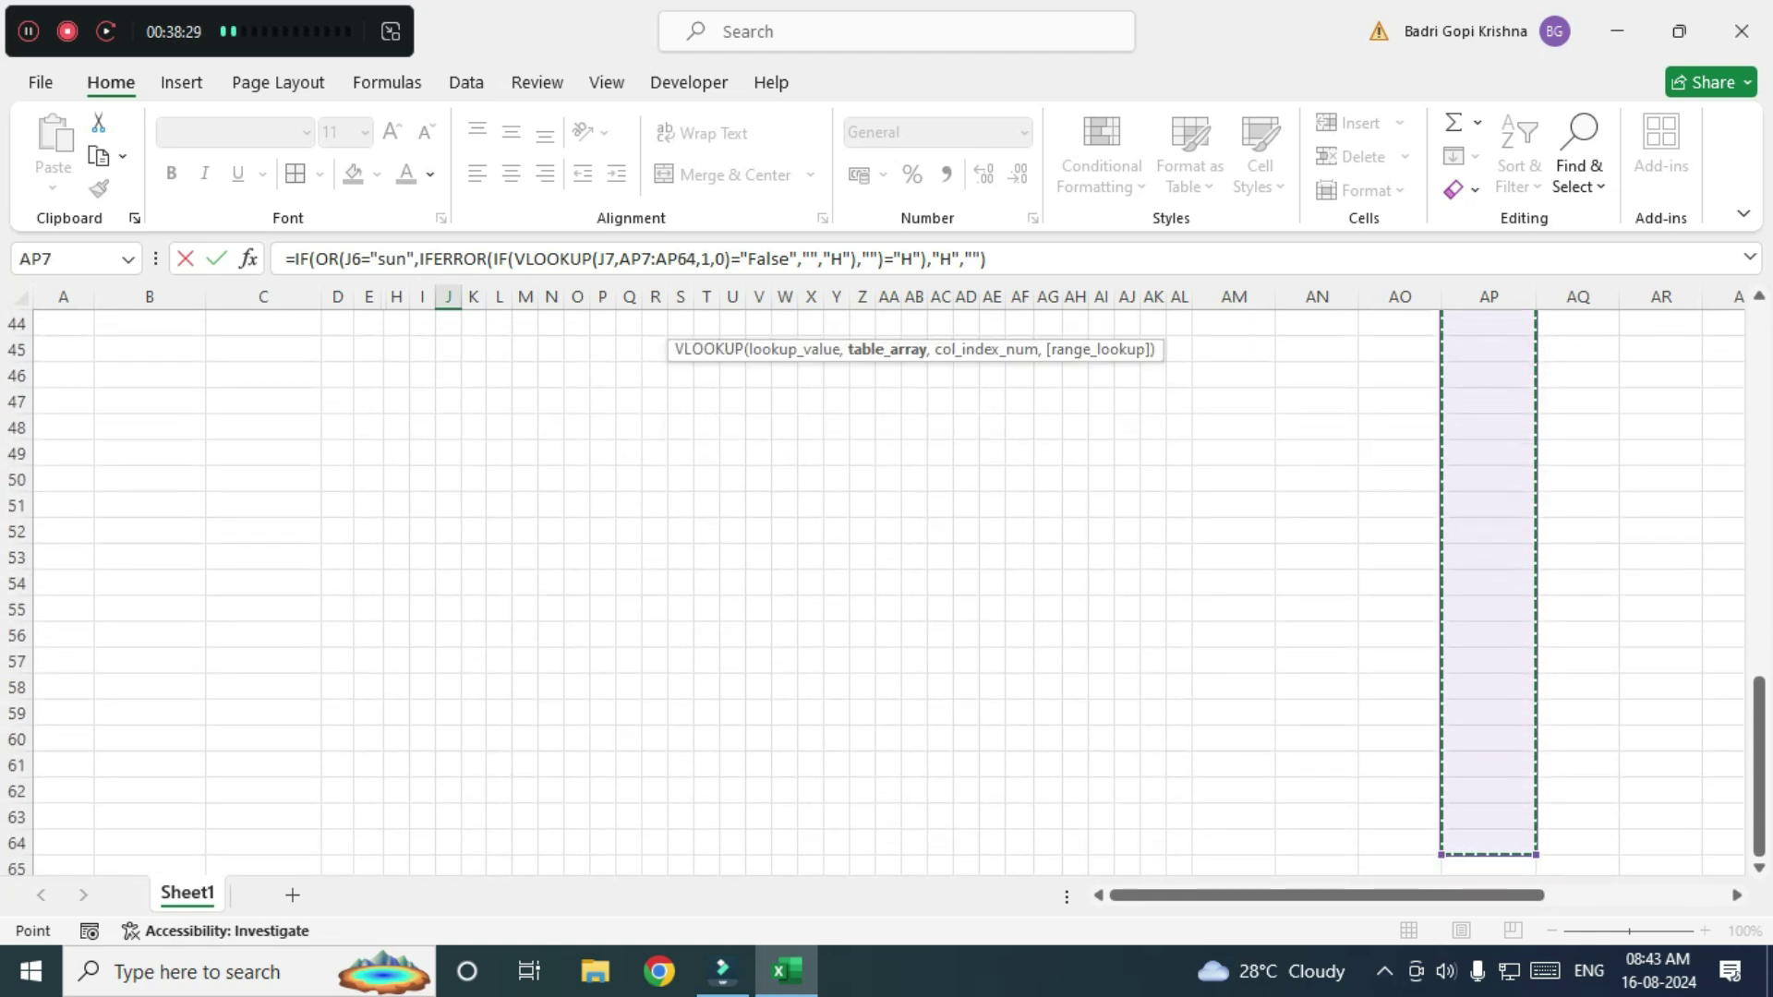
key("Return")
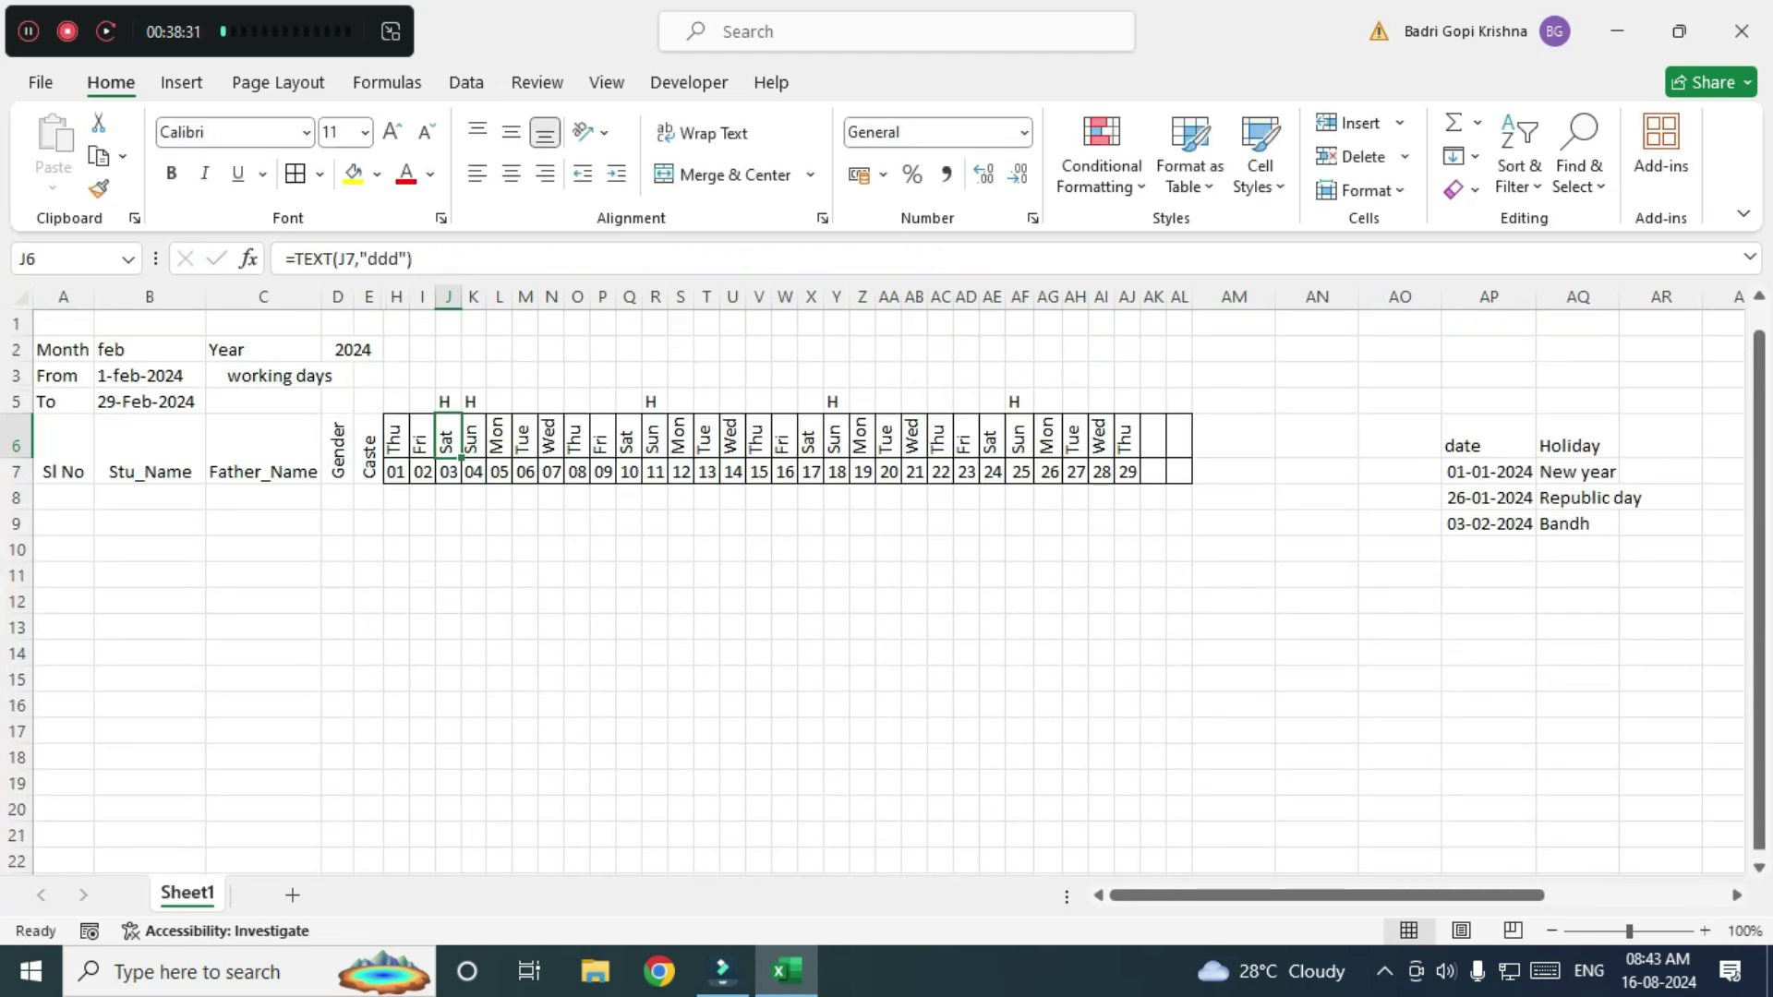
left_click(448, 402)
left_click_drag(460, 413, 1187, 407)
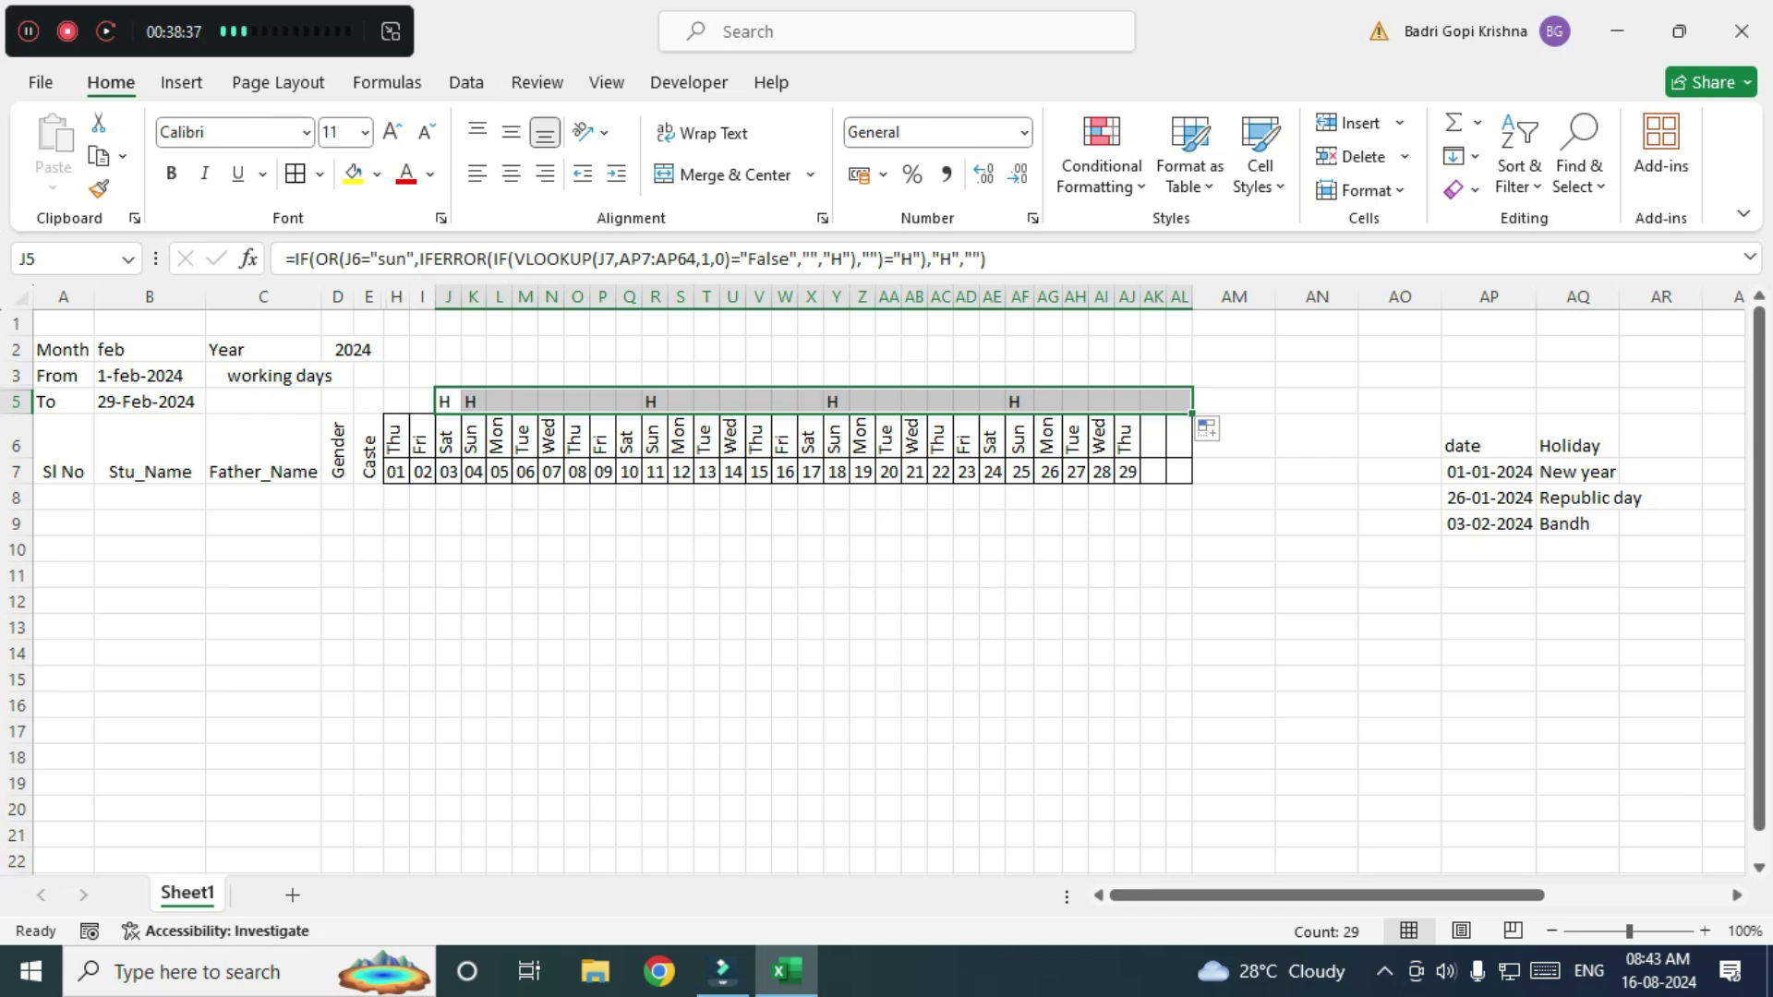
Step: Copy J5's holiday formula into H5:I5 above the first two dates
left_click(447, 402)
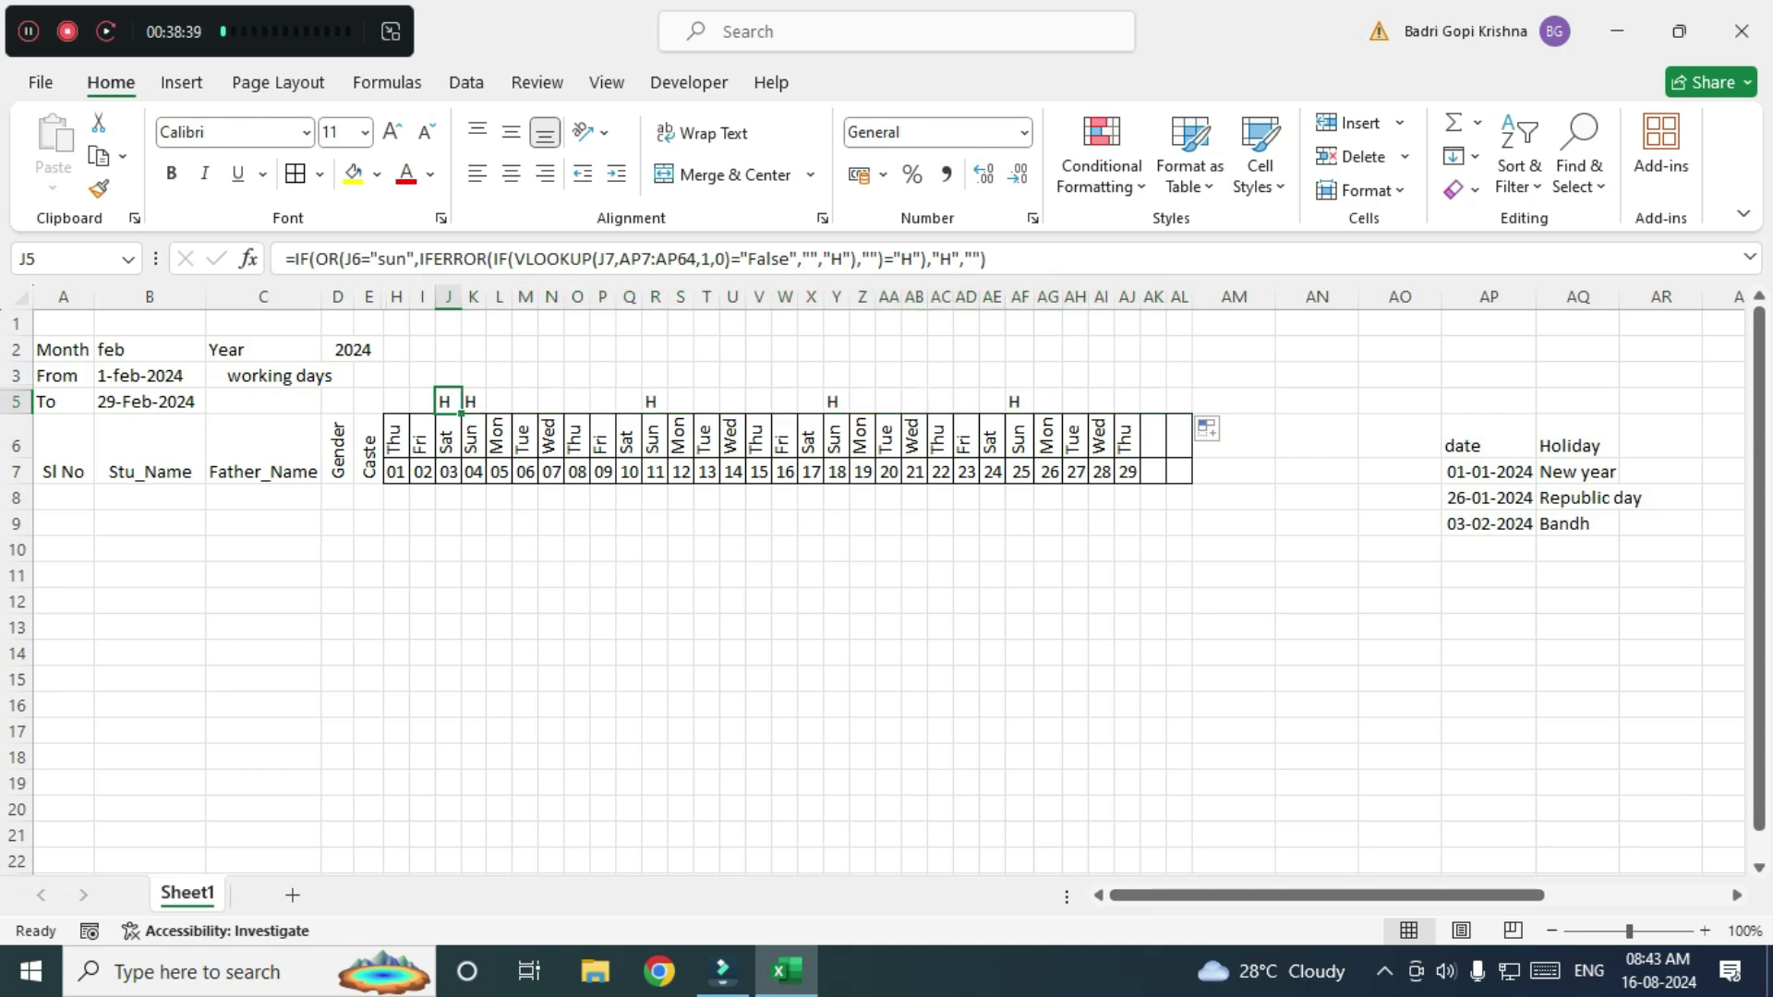
key("ctrl+c")
mouse_move(422, 402)
left_mouse_down()
mouse_move(368, 402)
mouse_move(396, 402)
left_mouse_up()
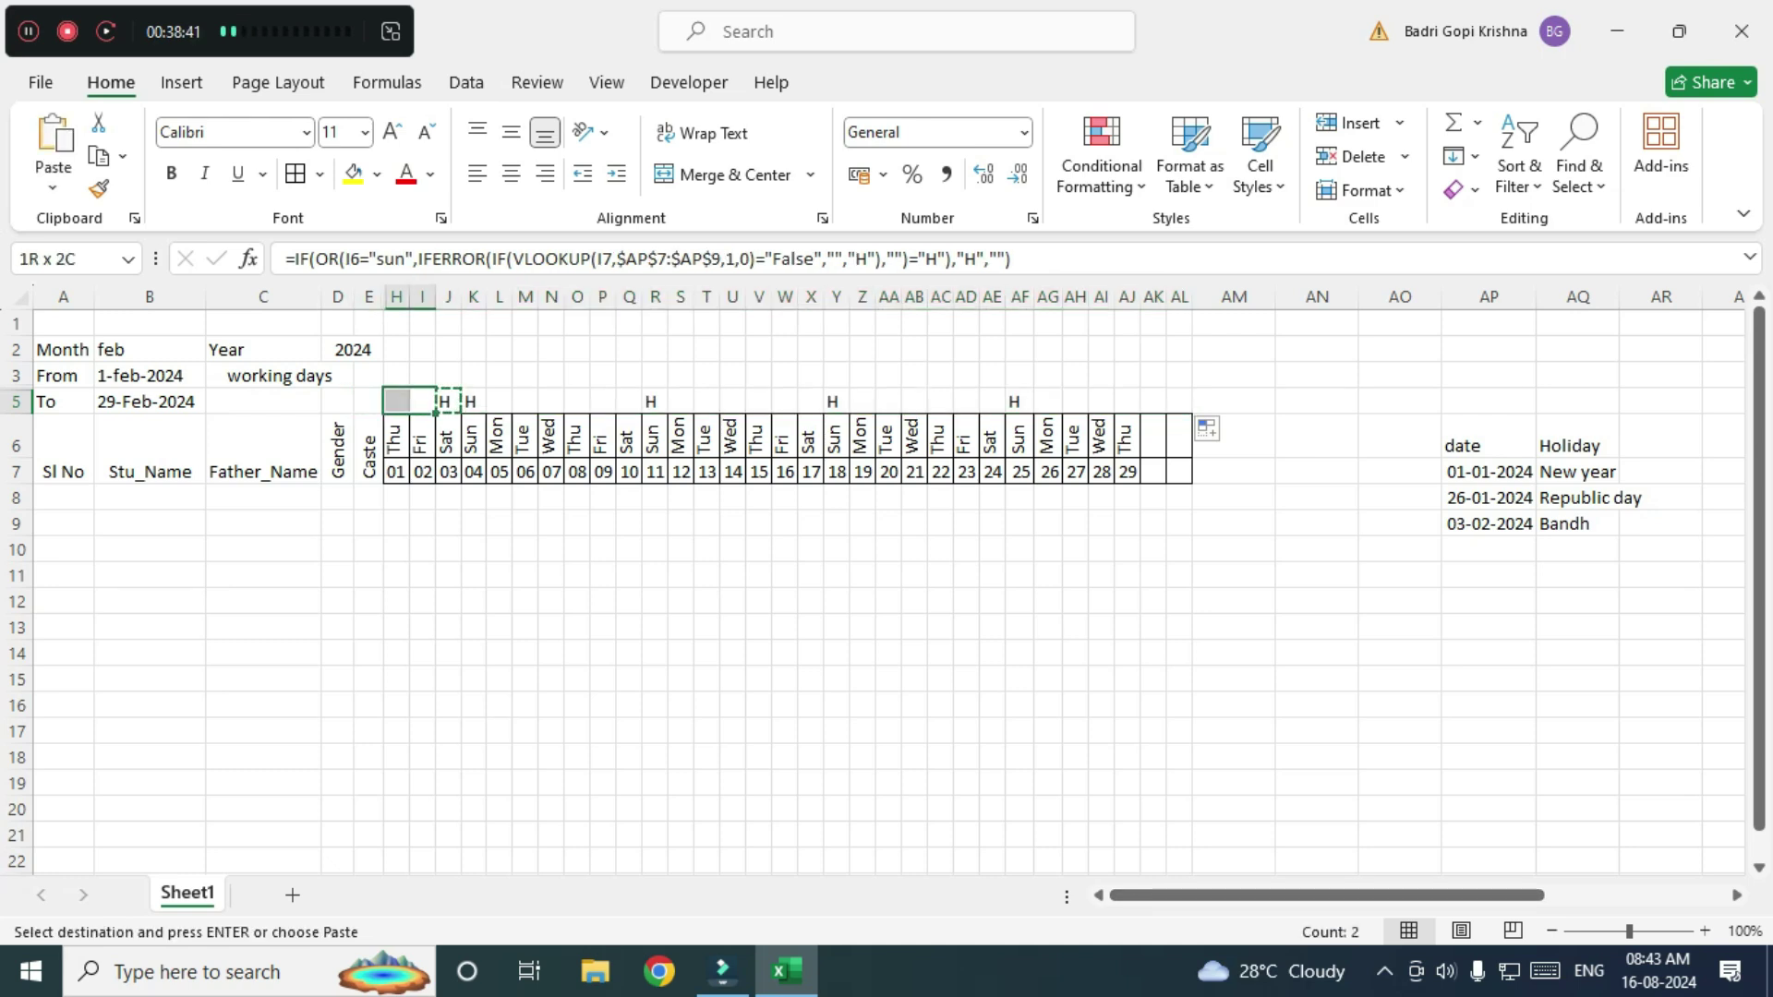
key("ctrl+v")
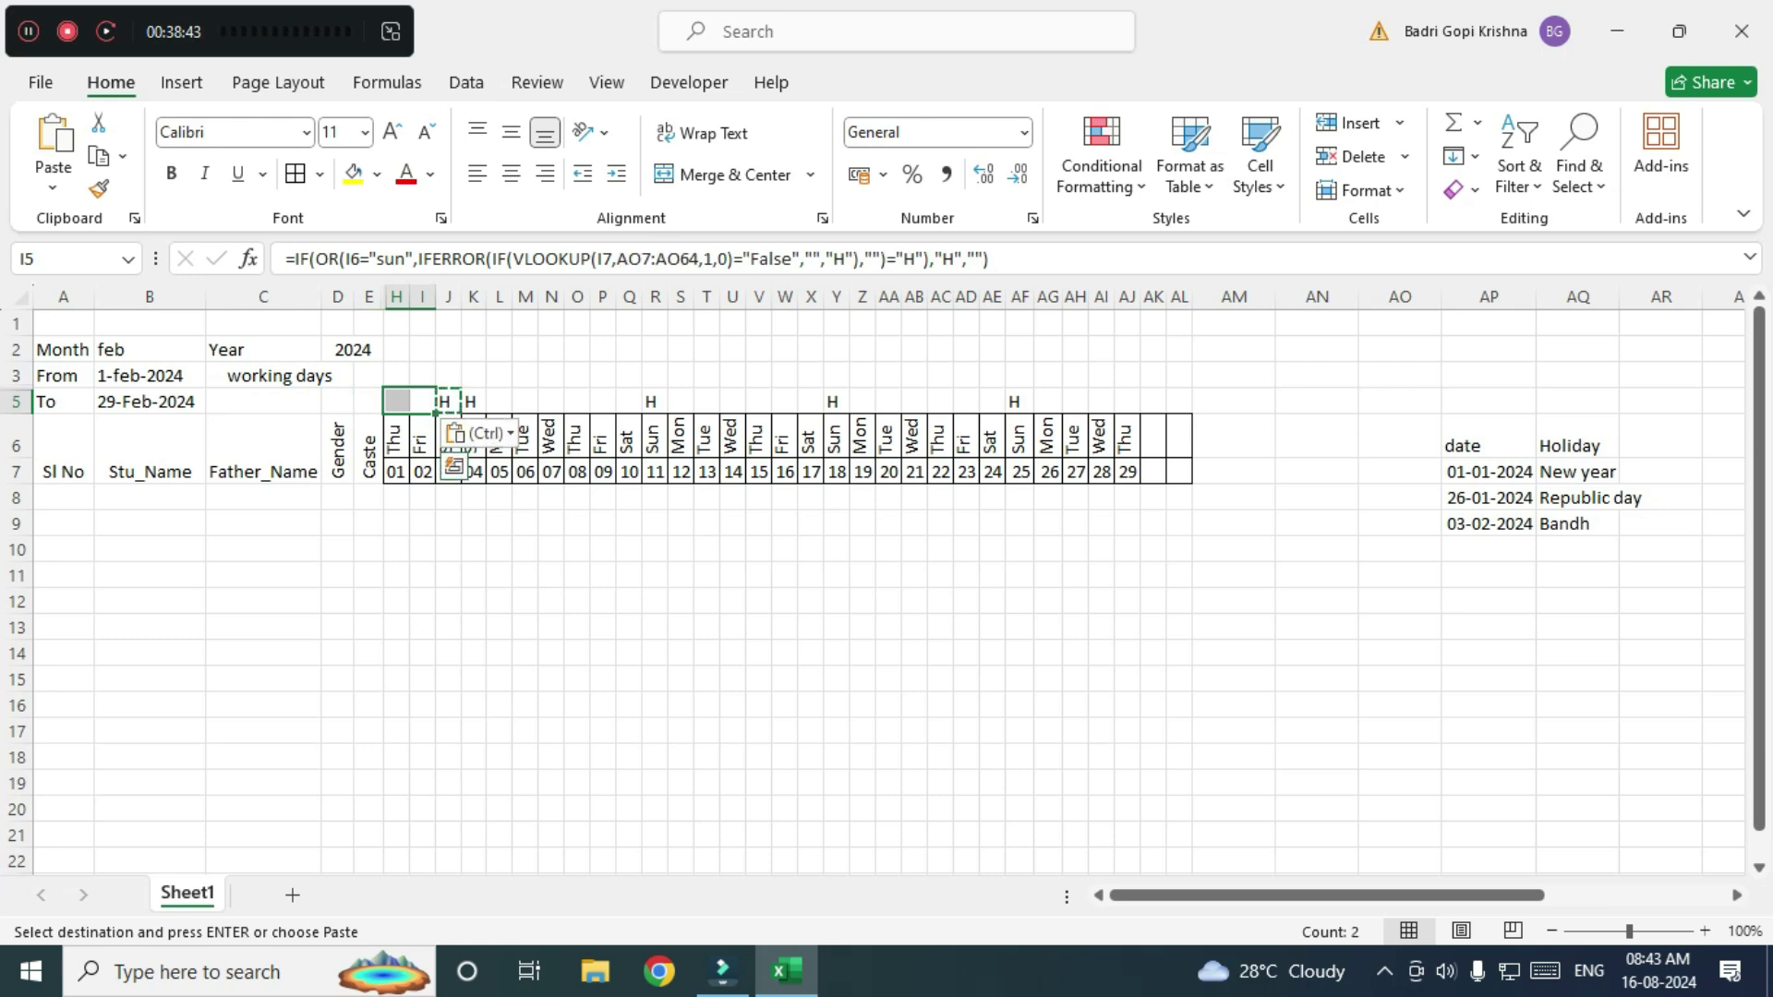
left_click(499, 576)
key("Escape")
Step: Select the holiday list columns AP and AQ and click around the sheet to review
left_click(1154, 627)
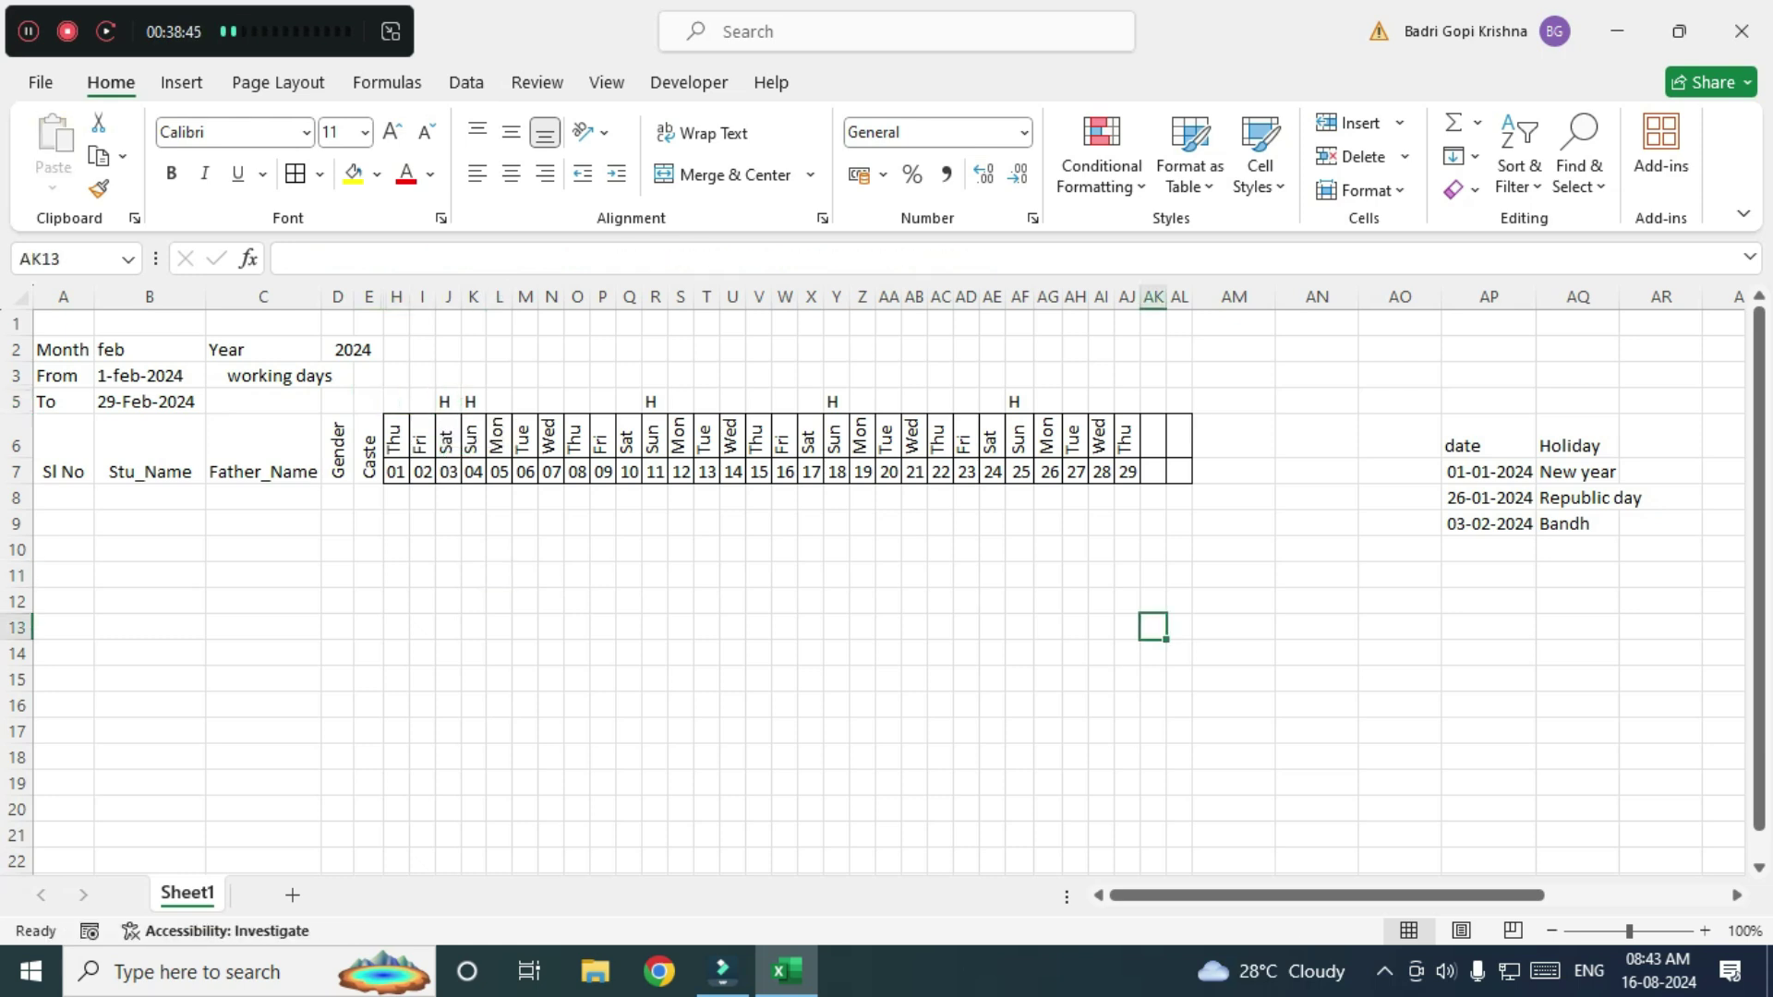
left_click(576, 522)
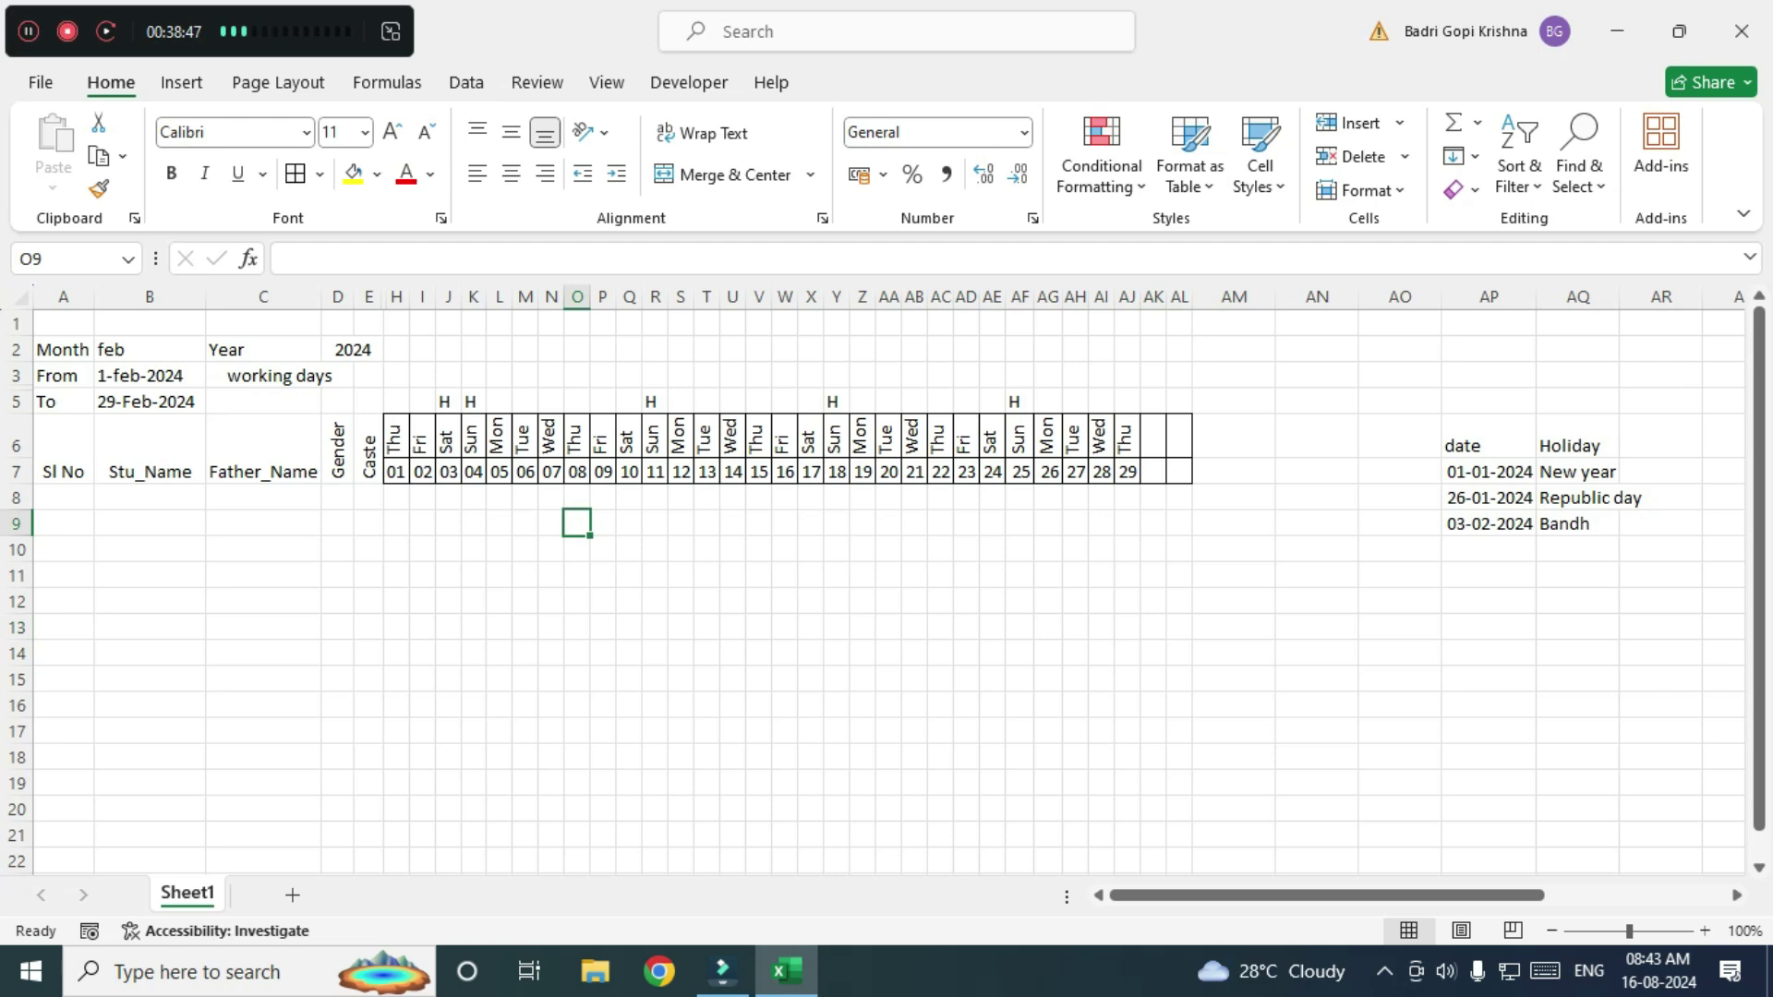
left_click(809, 574)
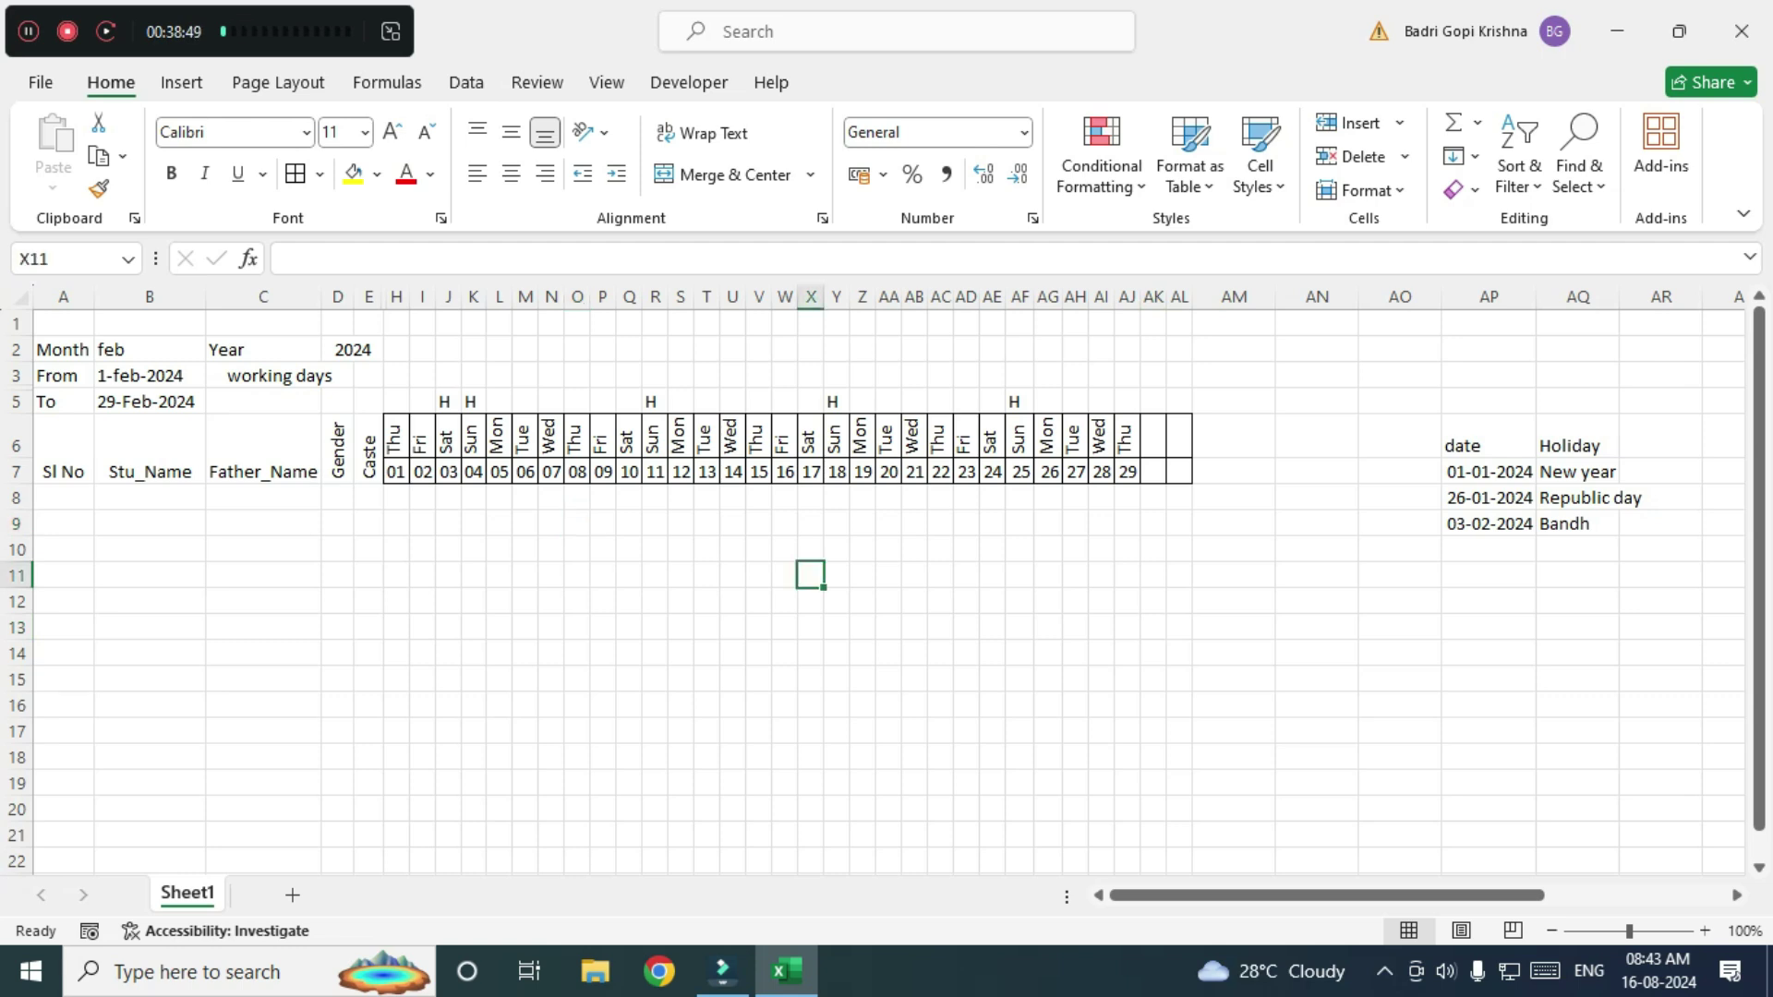
left_click(602, 574)
left_click_drag(1488, 296, 1578, 297)
left_click(1101, 574)
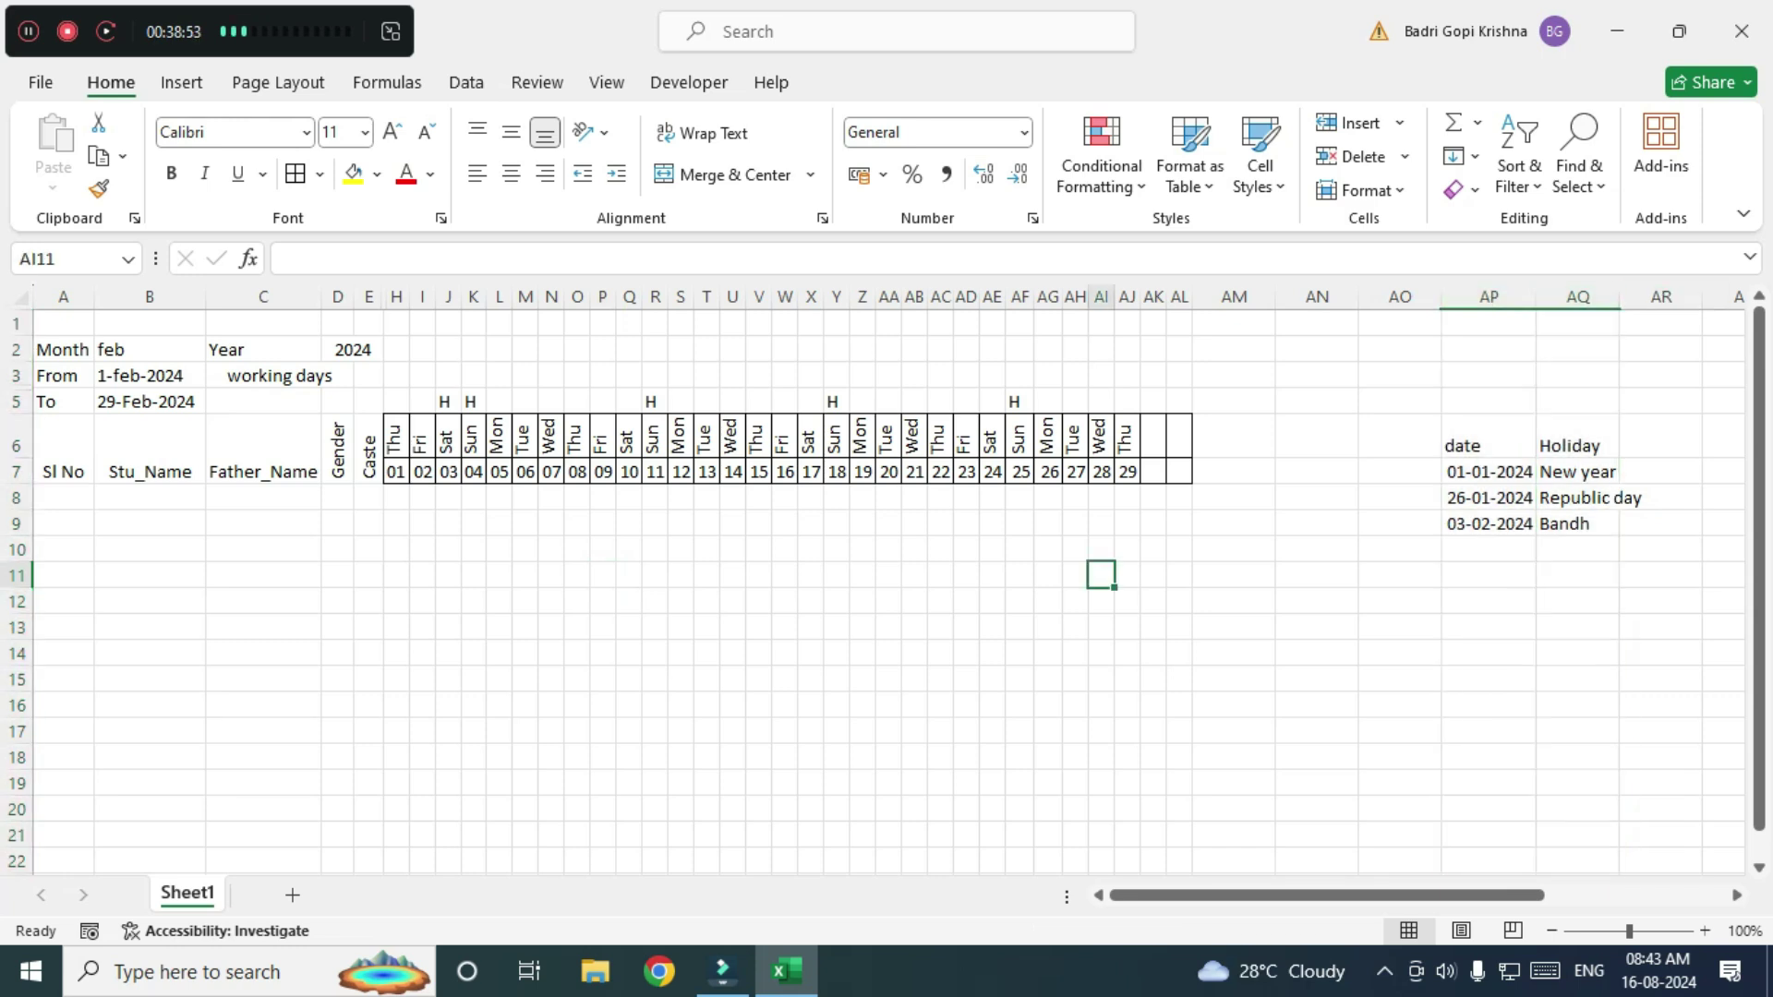
left_click(263, 627)
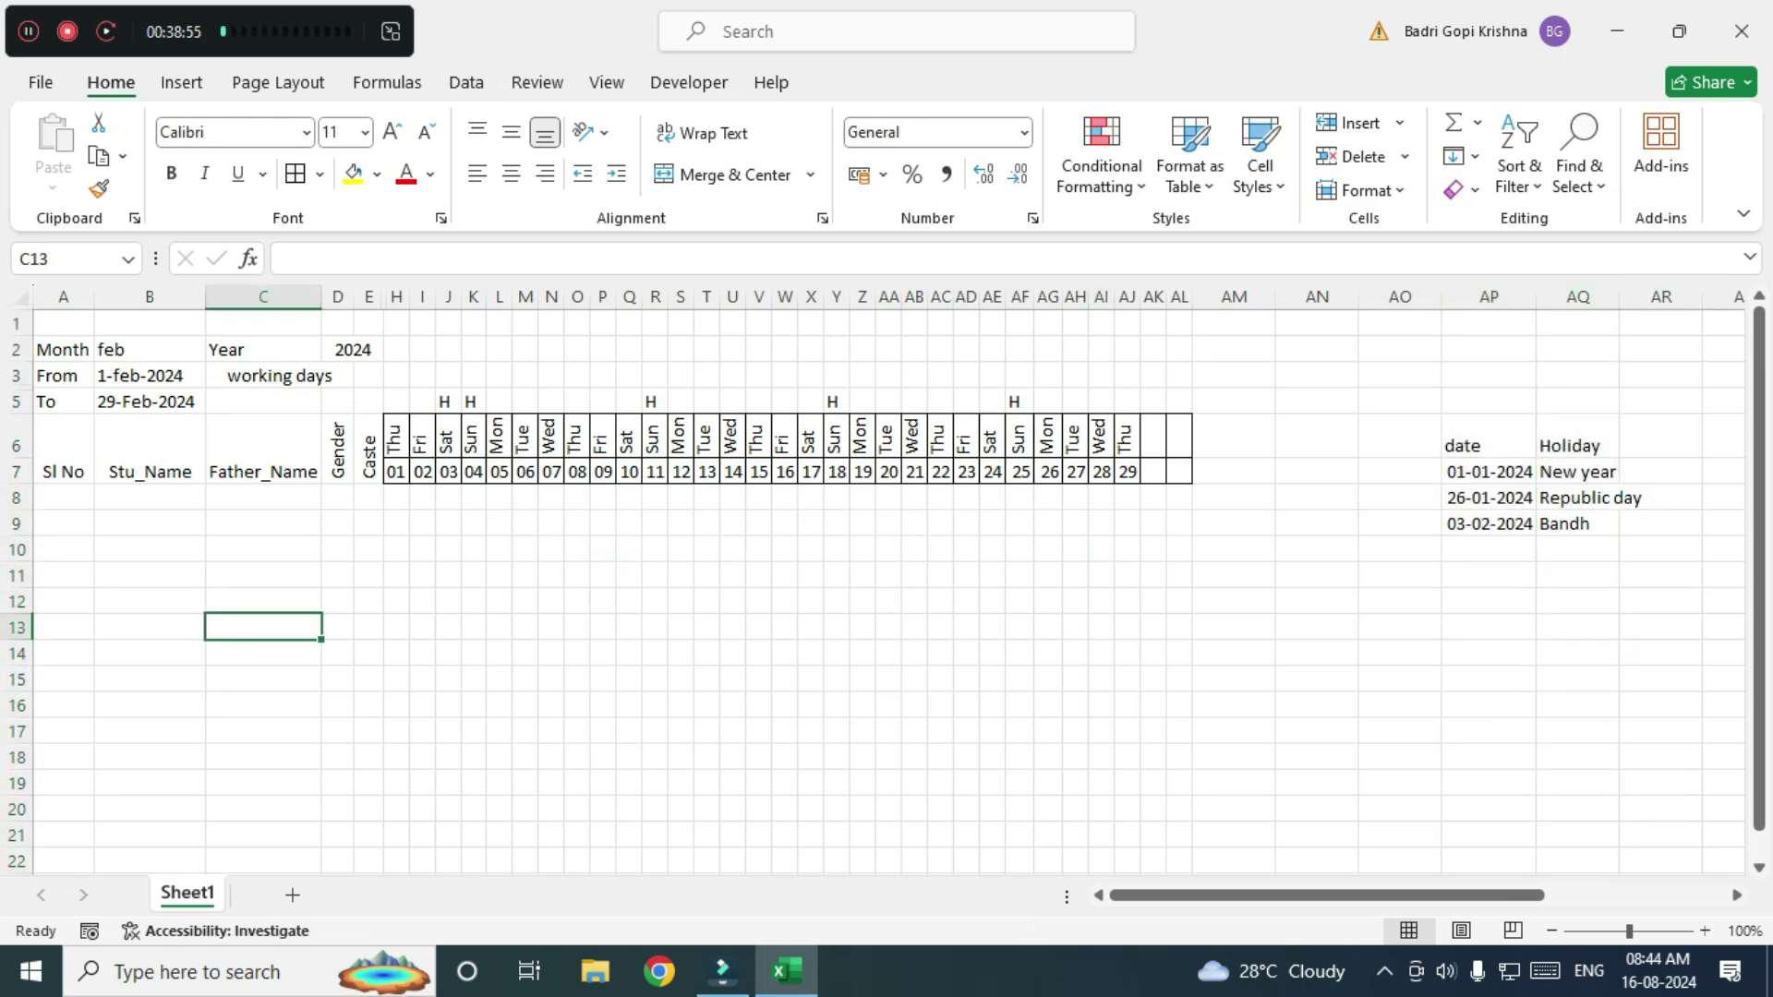
Step: Retype the month in B2 as 'Feb'
double_click(149, 349)
key("BackSpace")
key("BackSpace")
key("BackSpace")
type("Feb")
key("Return")
key("Down")
key("Down")
key("Down")
key("Down")
key("Down")
key("Down")
Step: Select cells B8:B10, C8:C10 and D8:D10 in the student rows
left_click_drag(149, 497, 149, 548)
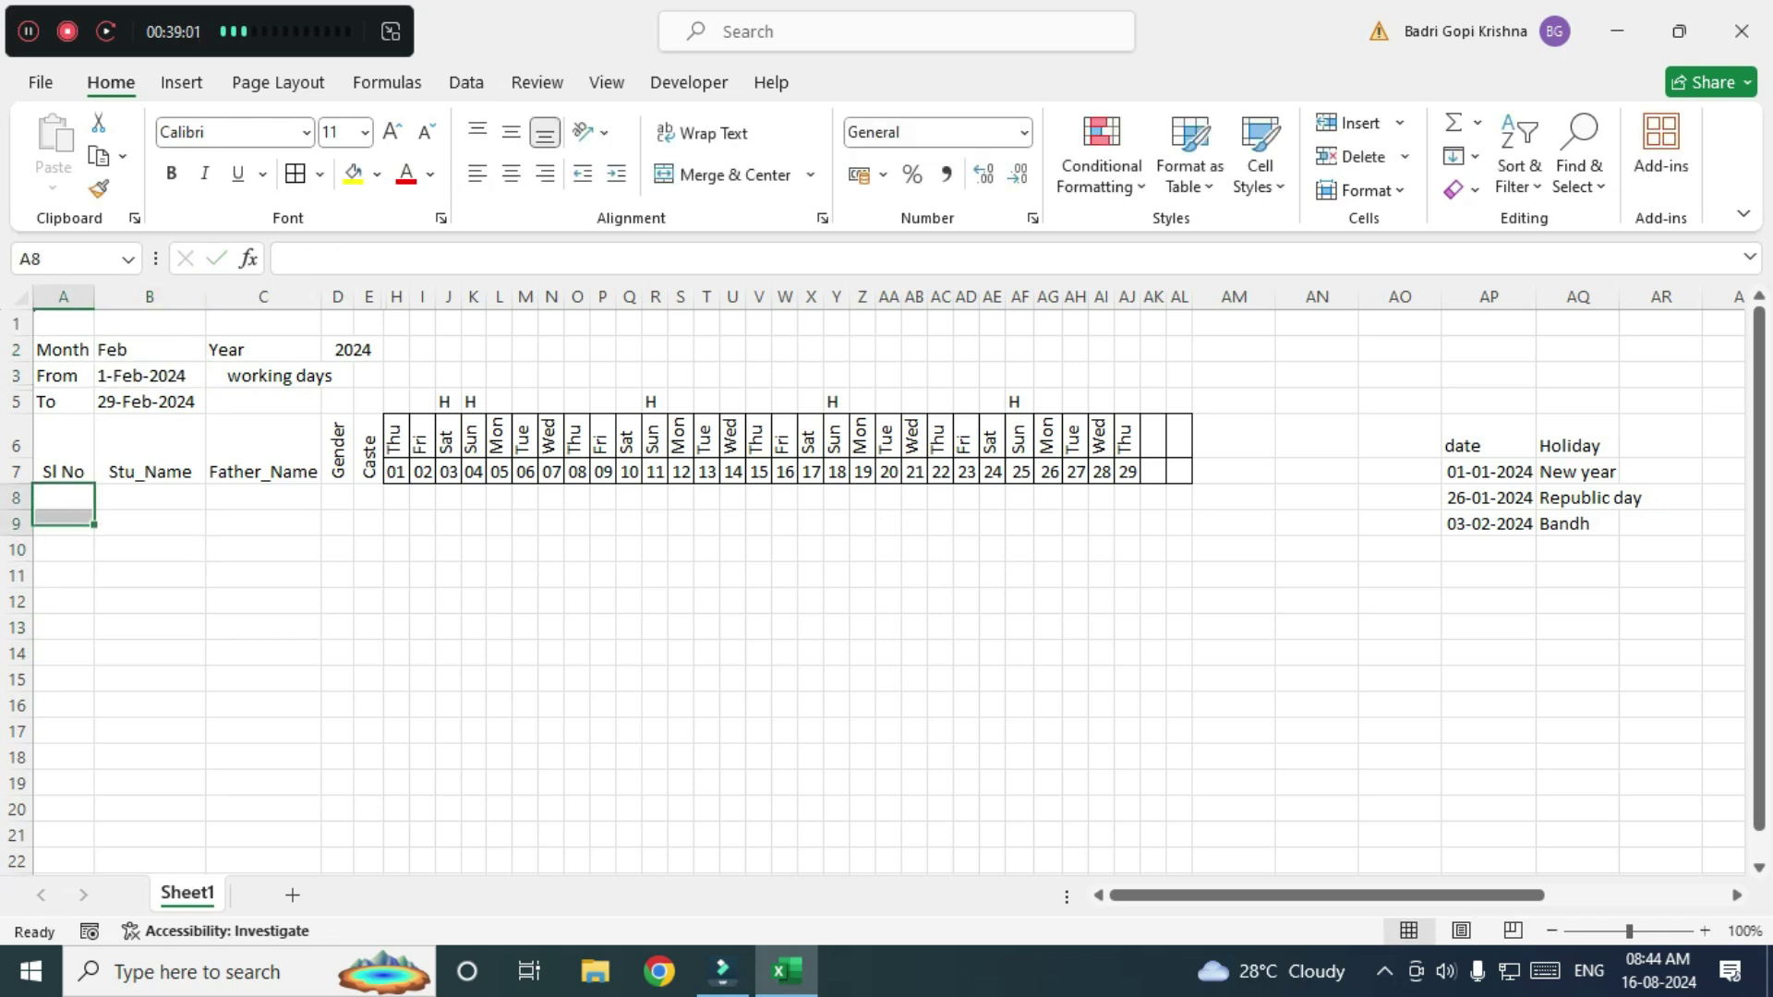
left_click_drag(263, 497, 264, 548)
left_click_drag(337, 497, 369, 549)
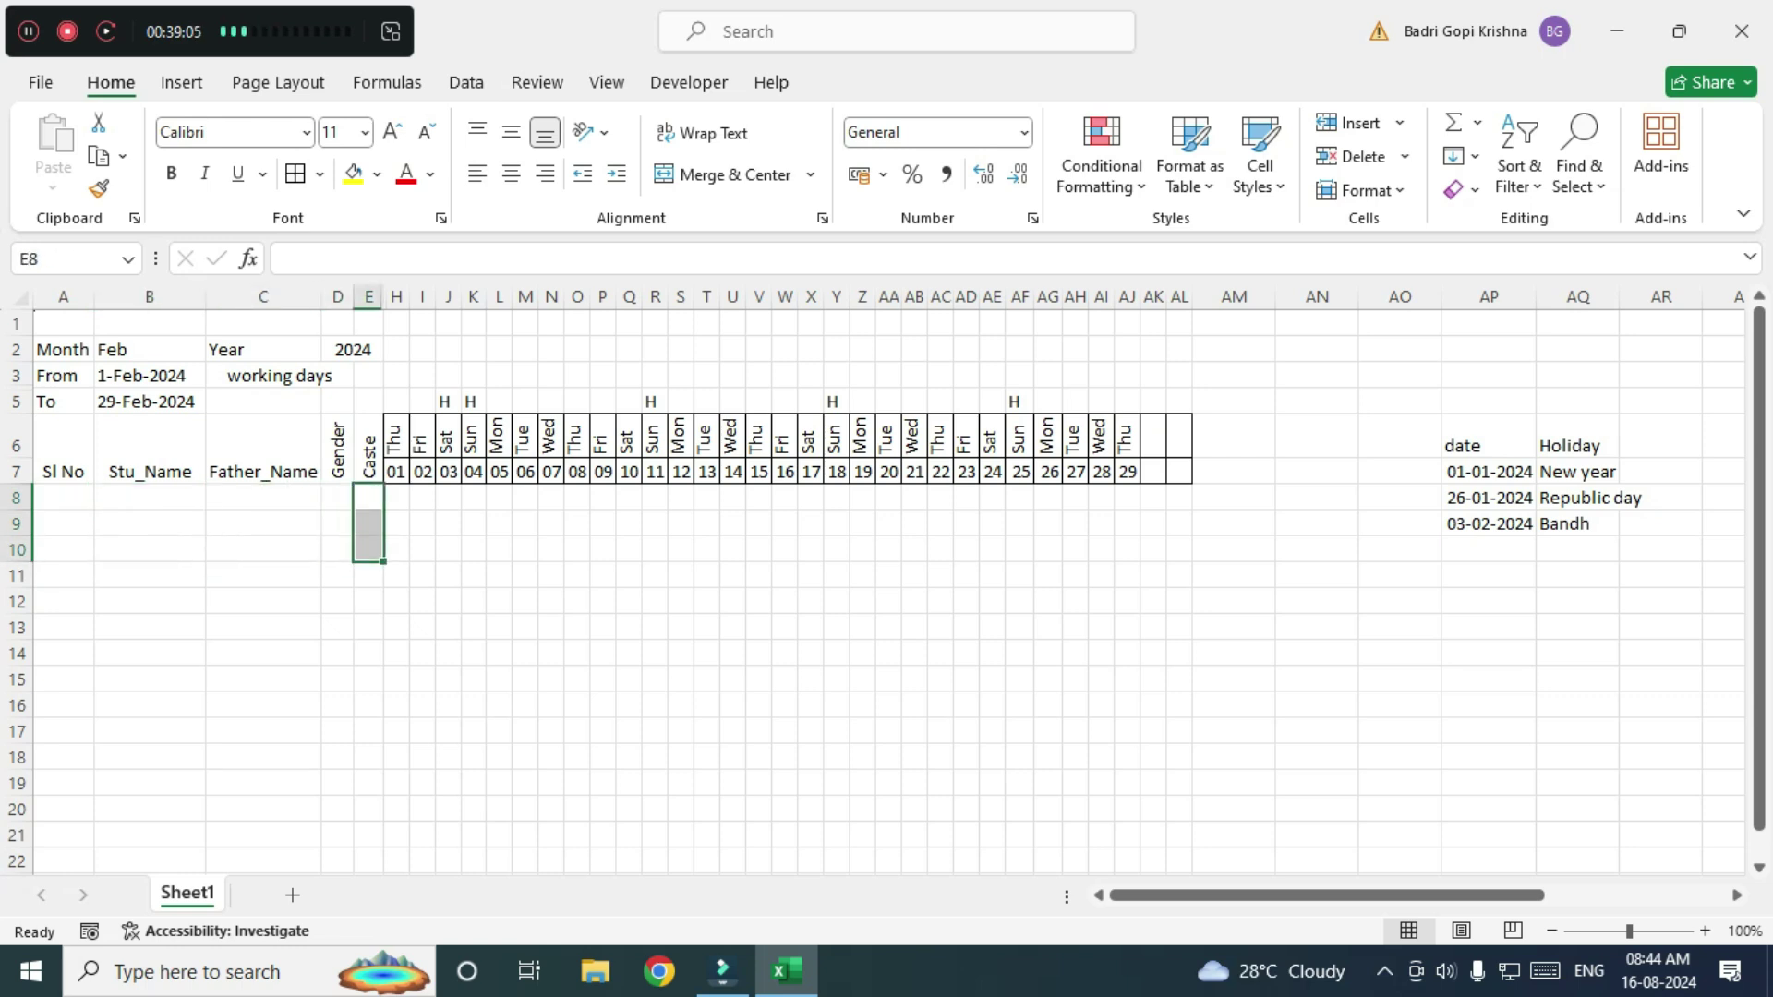
left_click(629, 600)
left_click(396, 496)
left_click(577, 522)
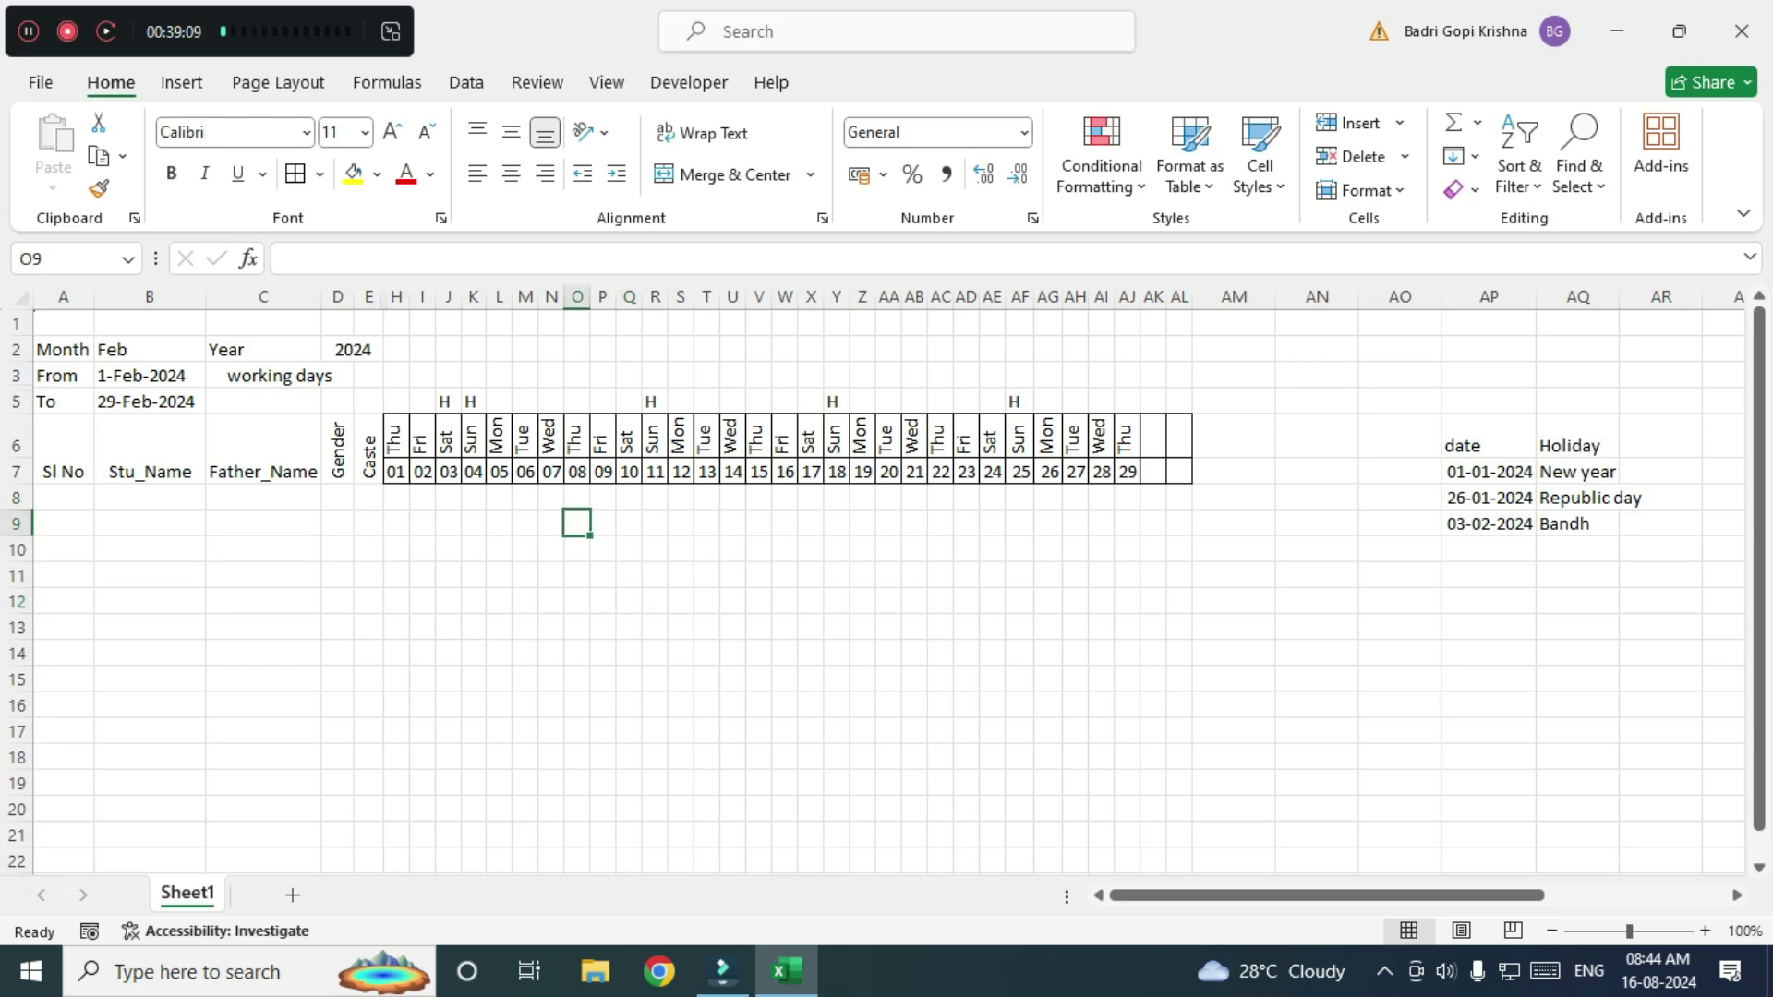
Step: Enter =SEQUENCE(25) in A8 to number the students 1 to 25
left_click(63, 497)
type("=s")
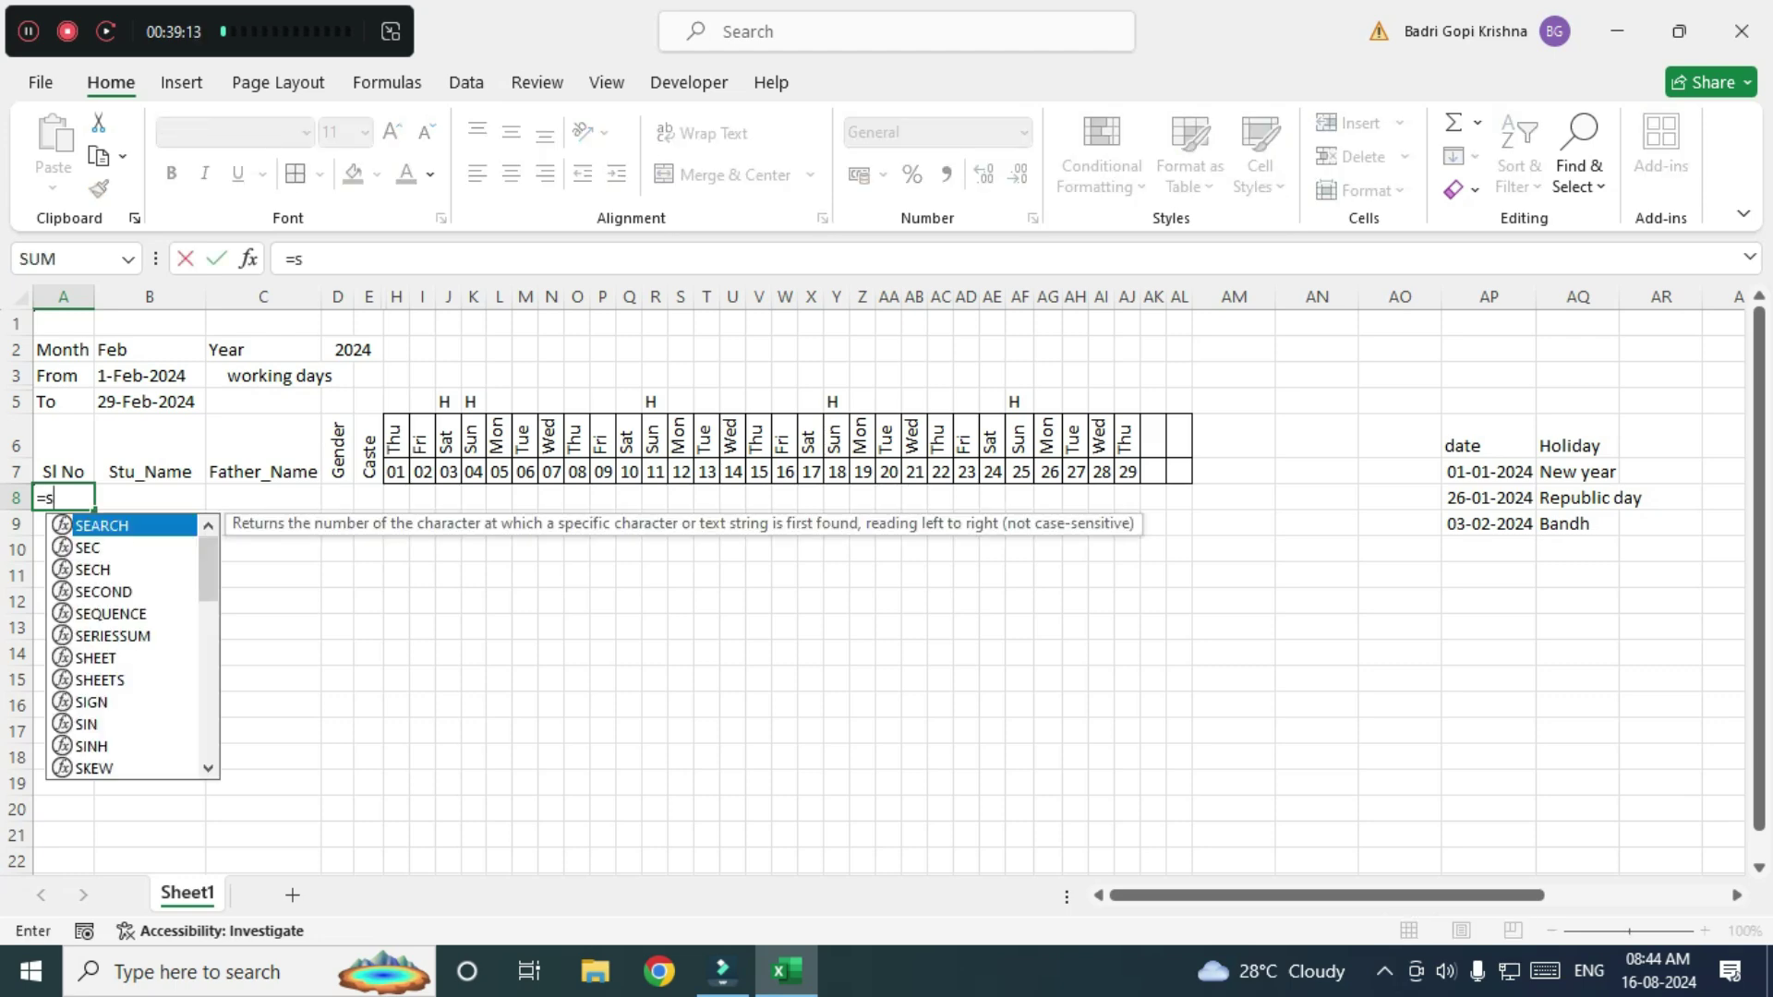
type("eq")
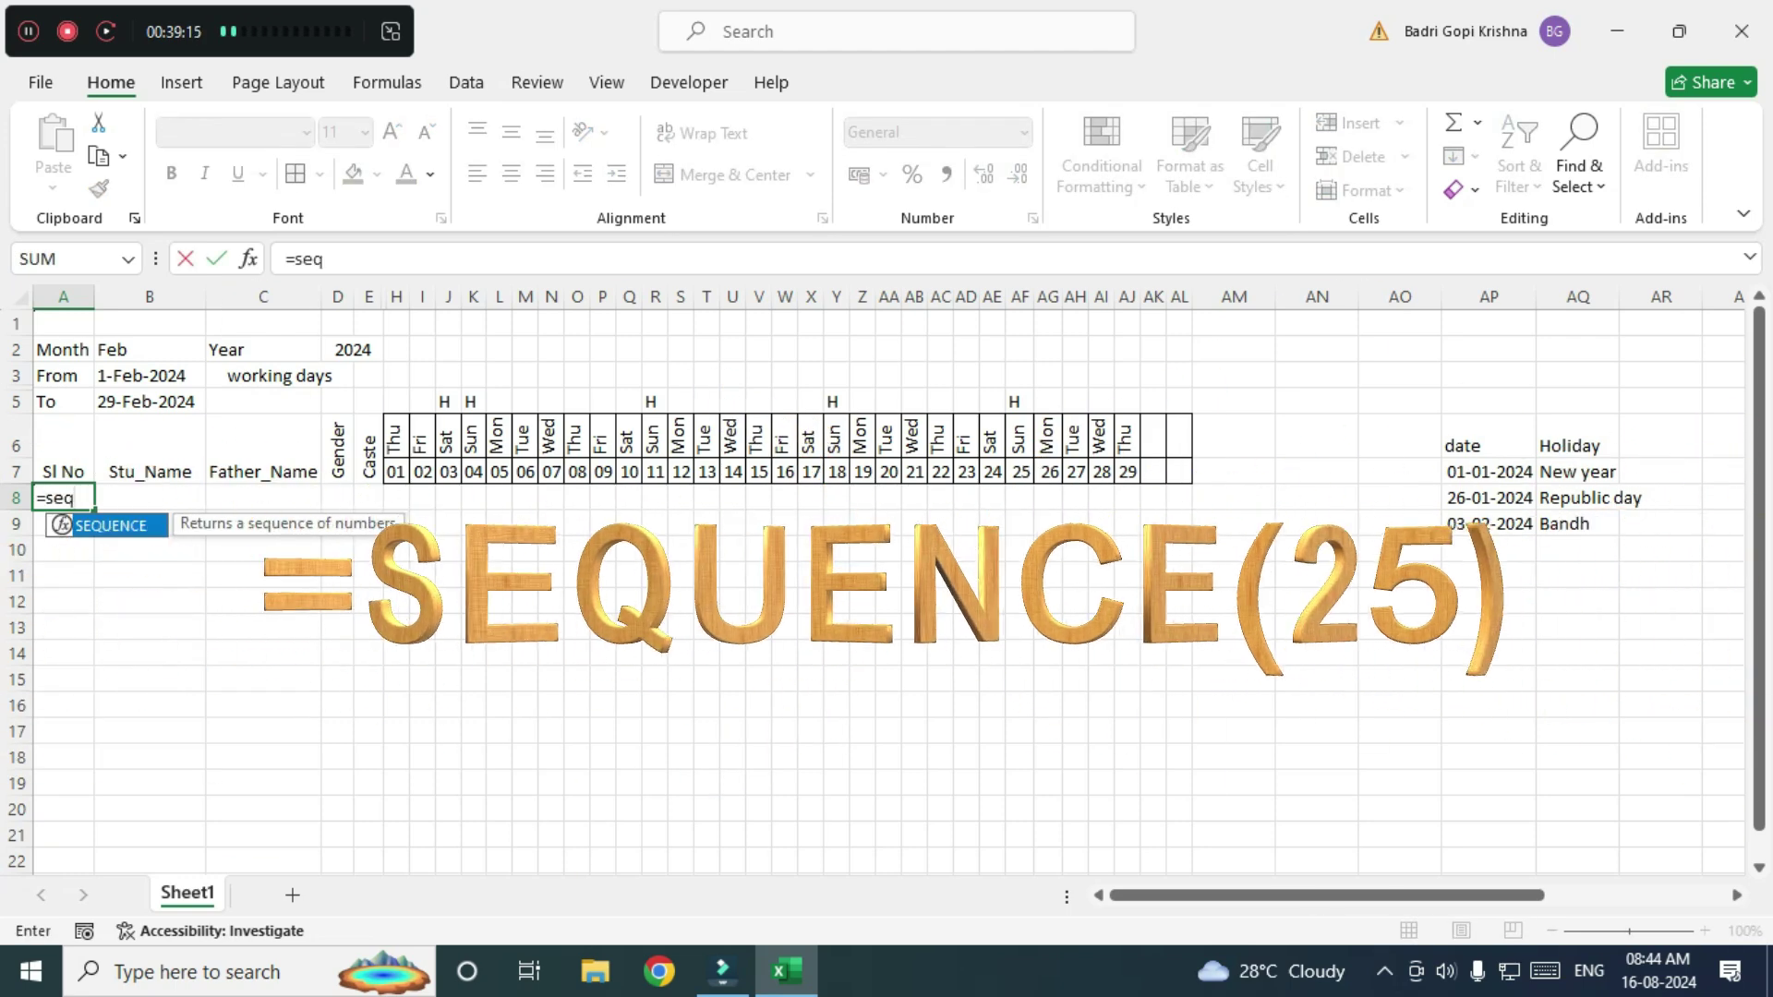
key("Tab")
type("25")
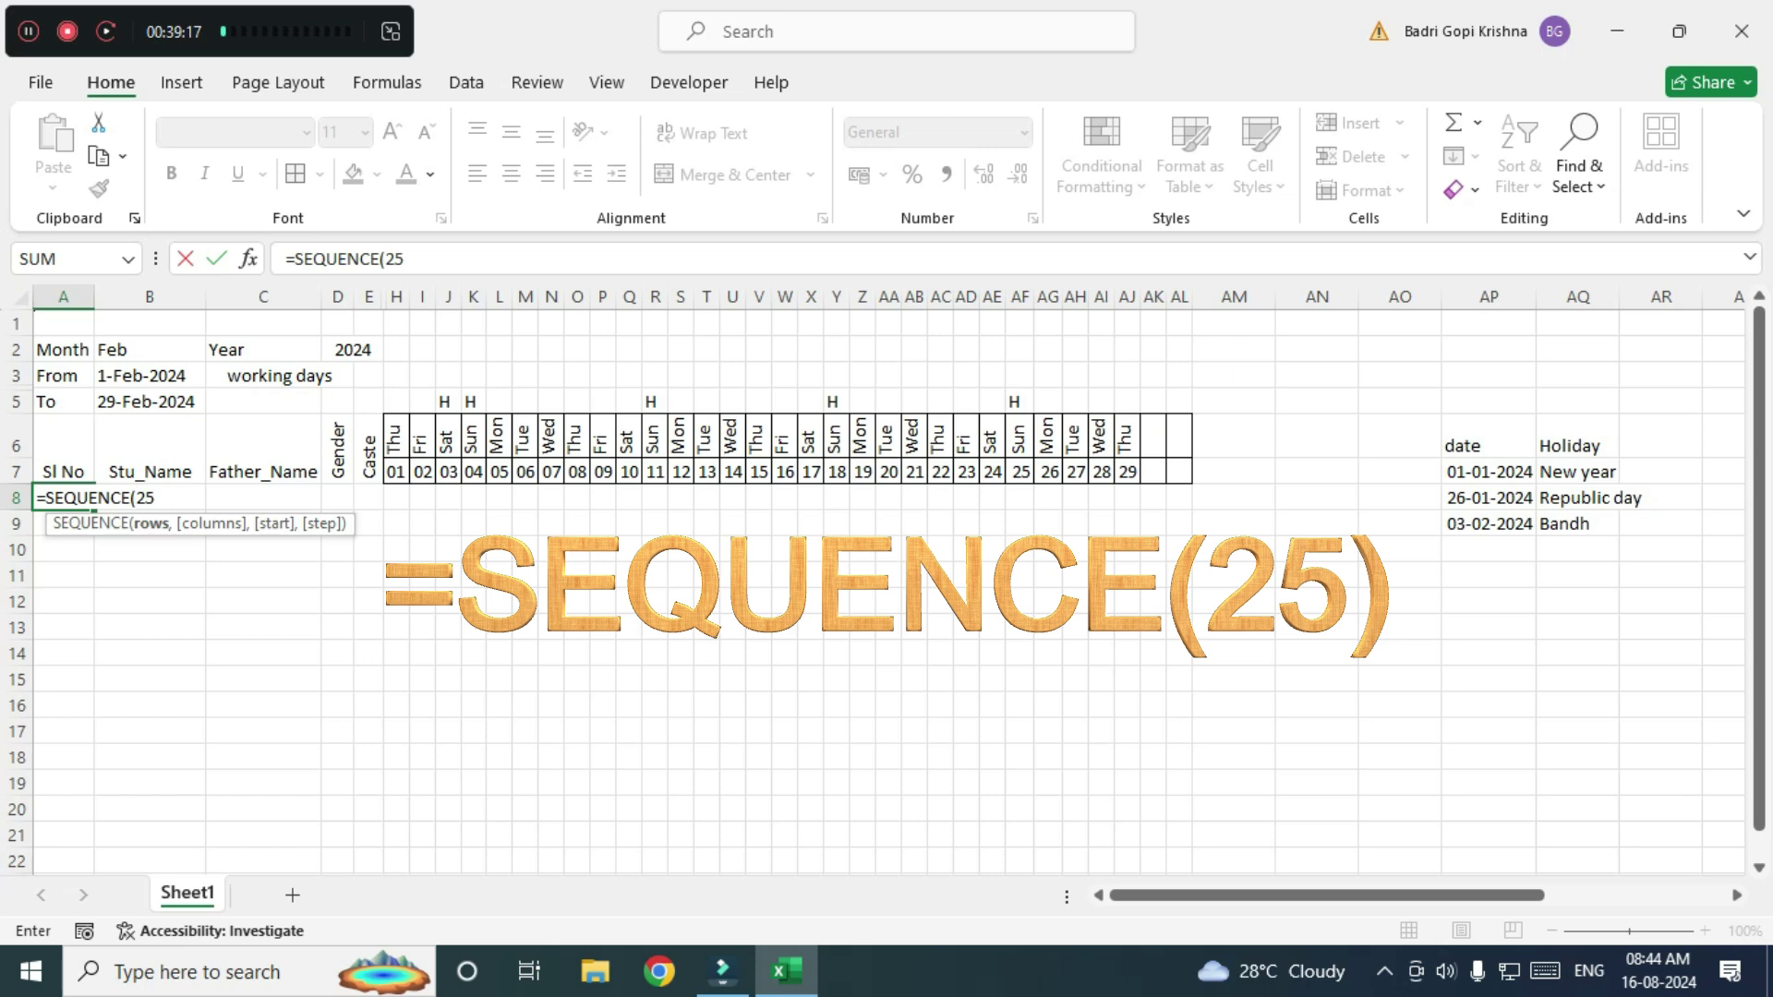
type(")")
key("Return")
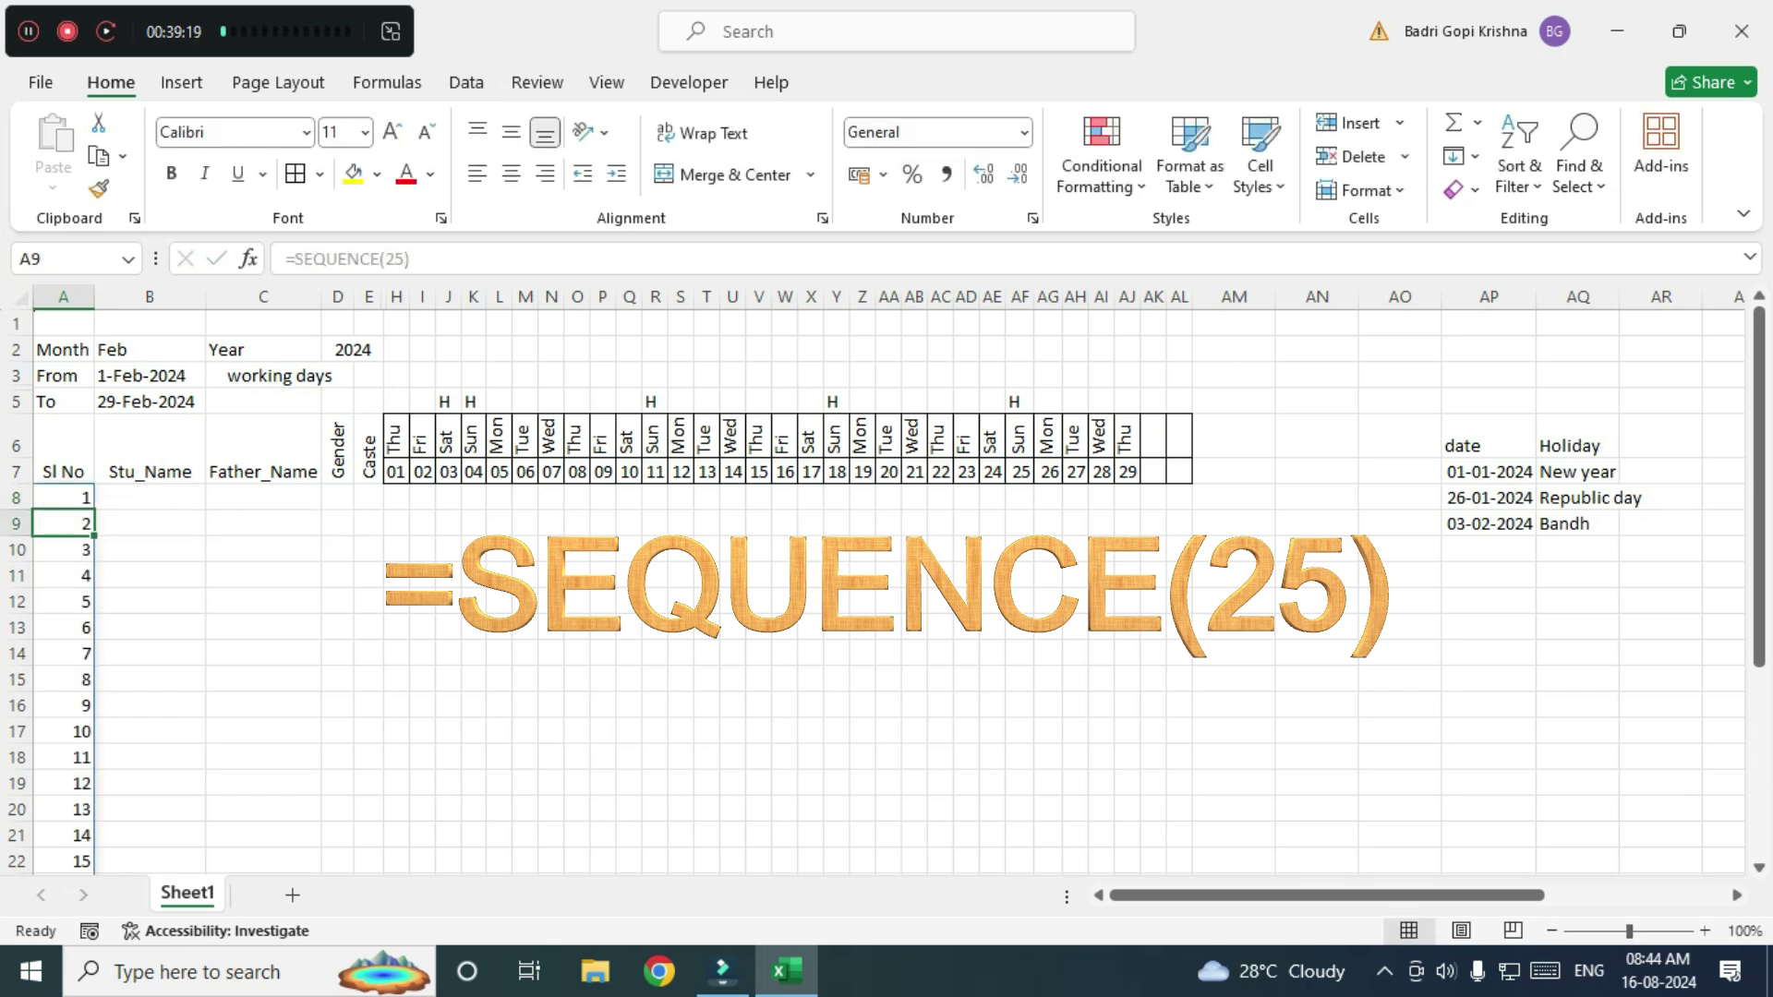
Step: Confirm the last serial number is 25, then select the whole attendance table
scroll(886, 591, "down", 6)
left_click(62, 635)
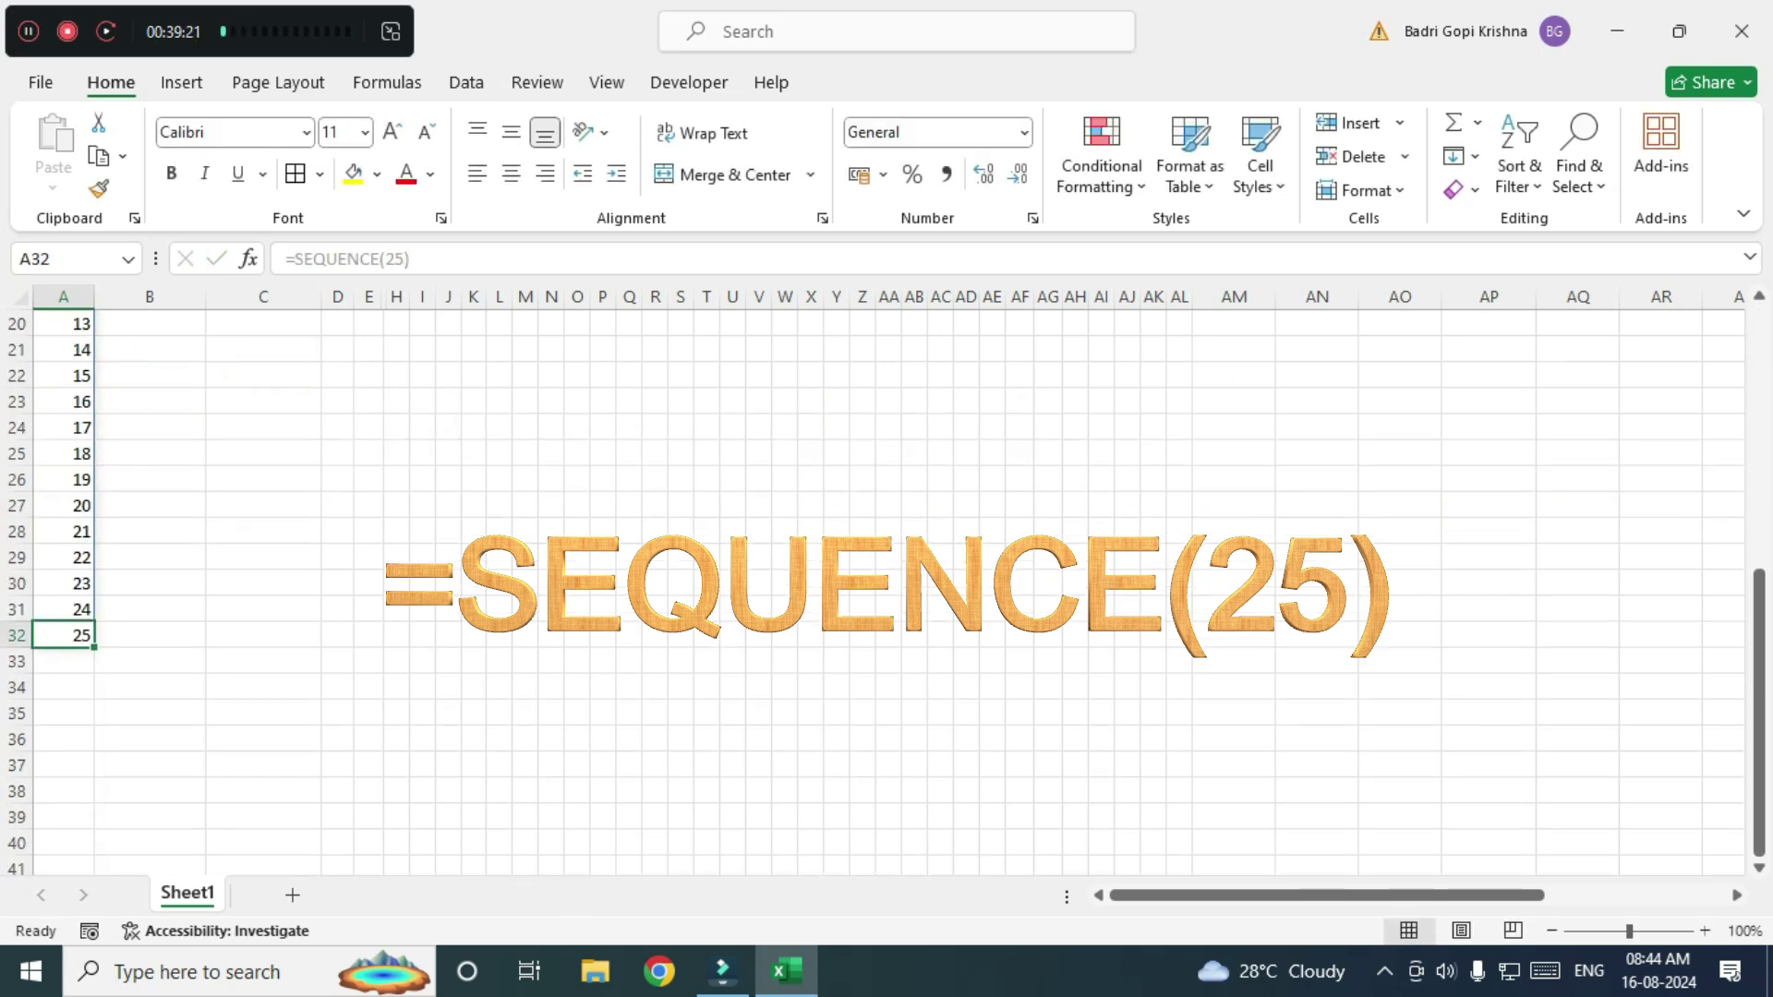
scroll(886, 591, "up", 6)
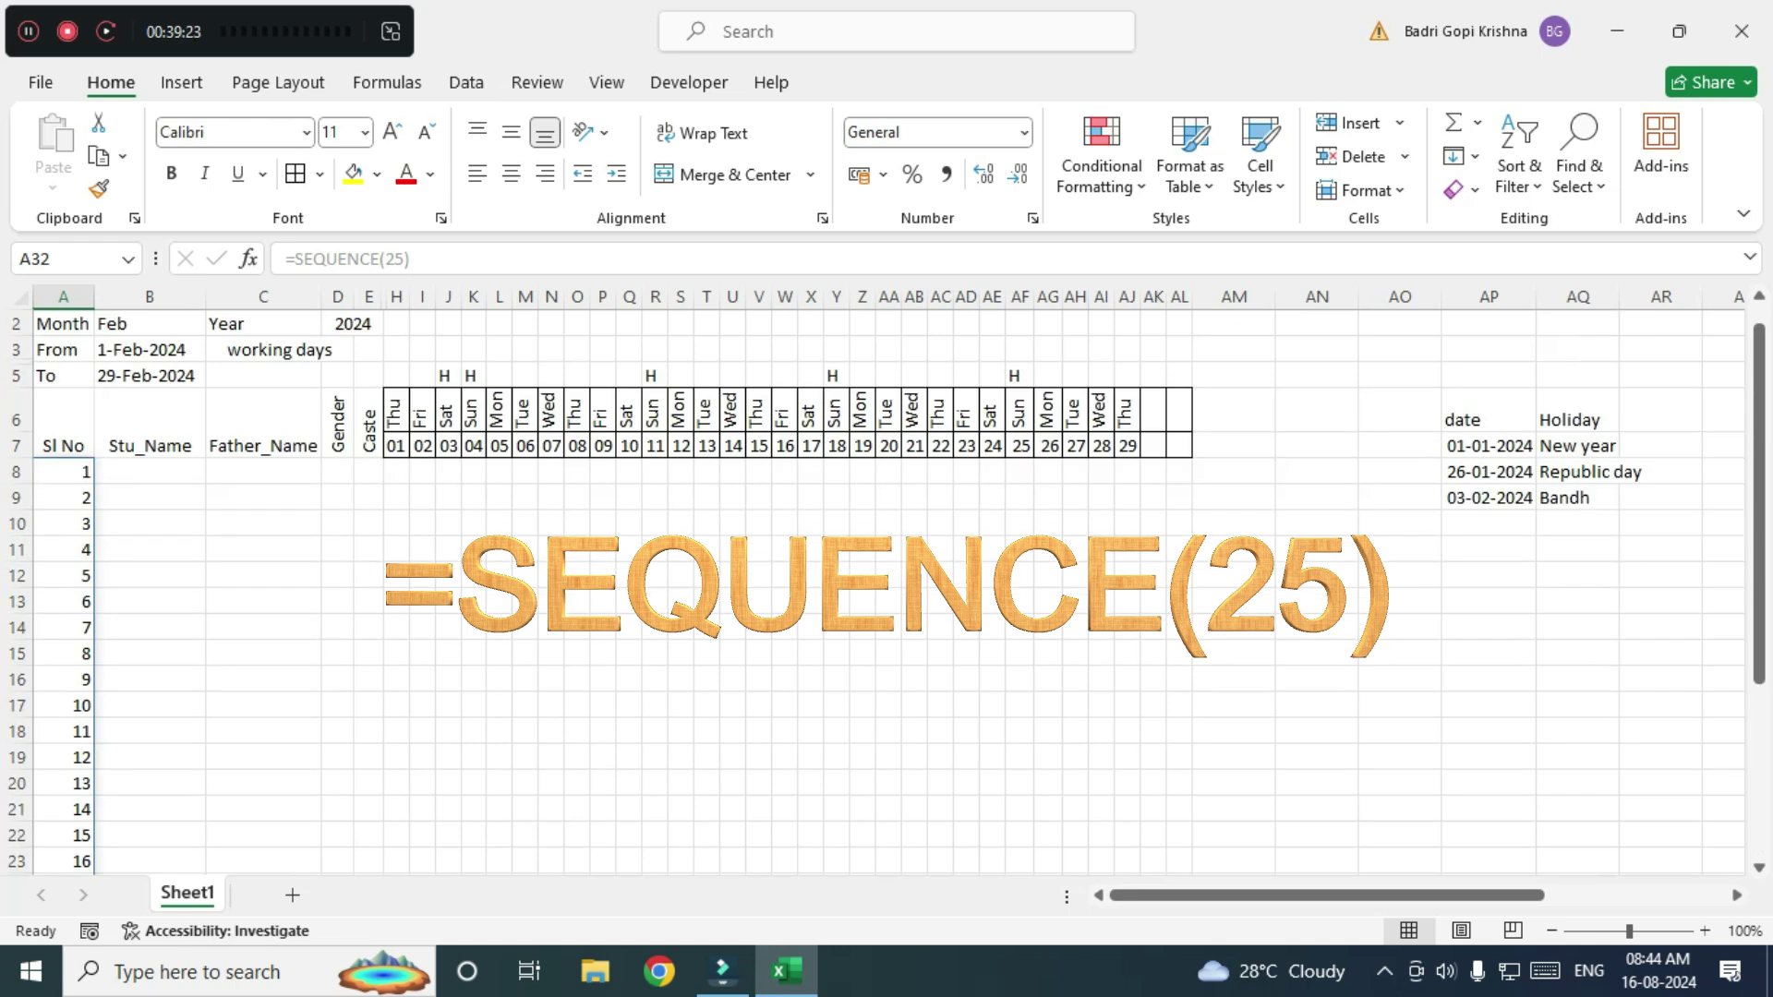
key("ctrl+a")
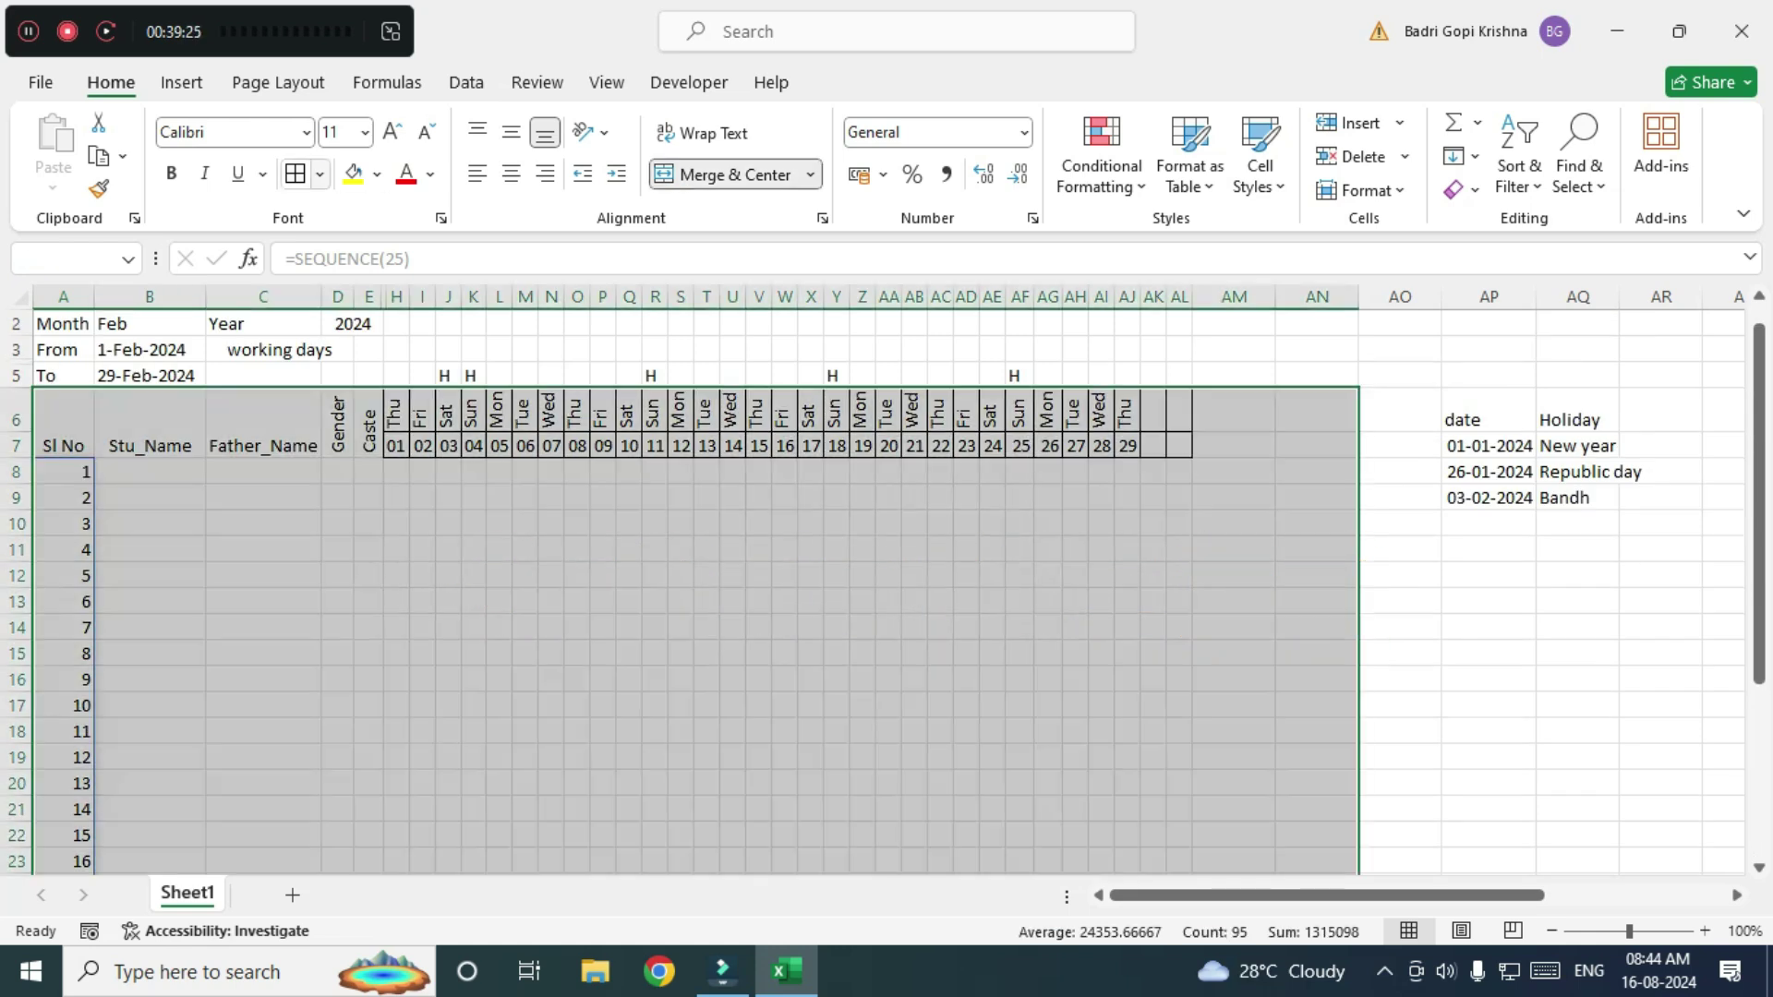
Step: Apply All Borders to the attendance table A6:AN32
left_click(318, 174)
left_click(367, 433)
scroll(693, 591, "down", 7)
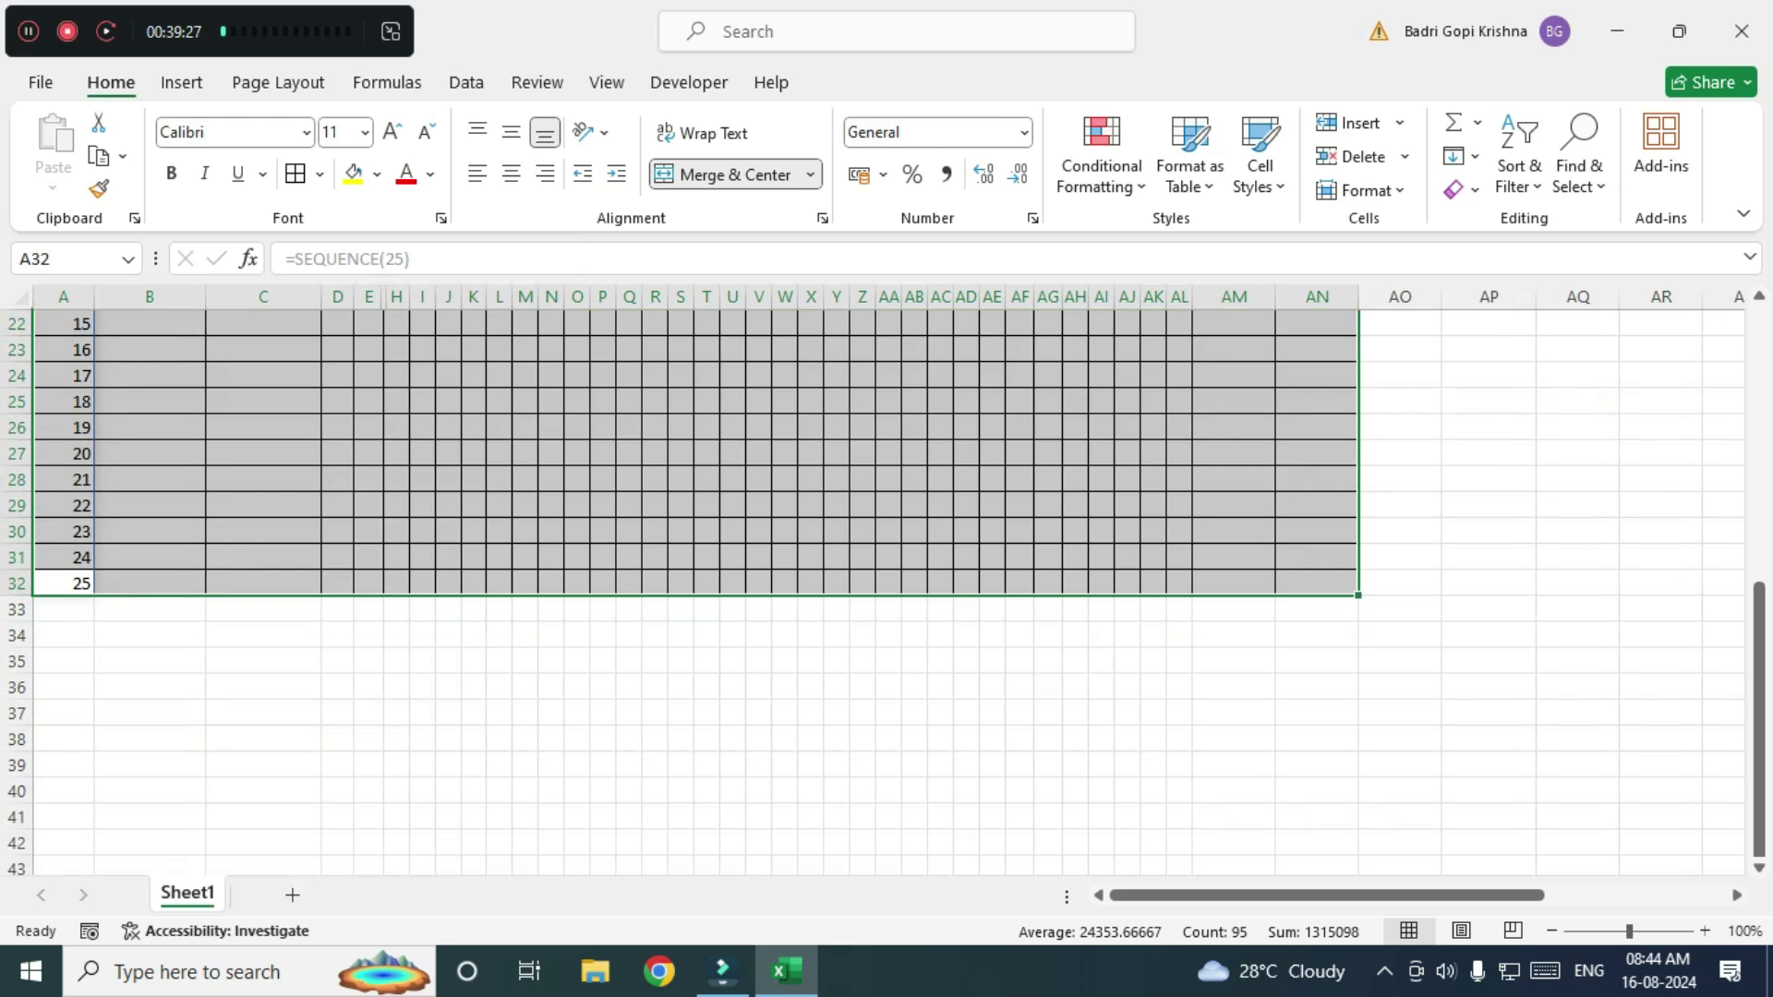
scroll(693, 591, "up", 7)
Step: Add the column headings 'Present' in AM6 and '%' in AN6
left_click(1234, 436)
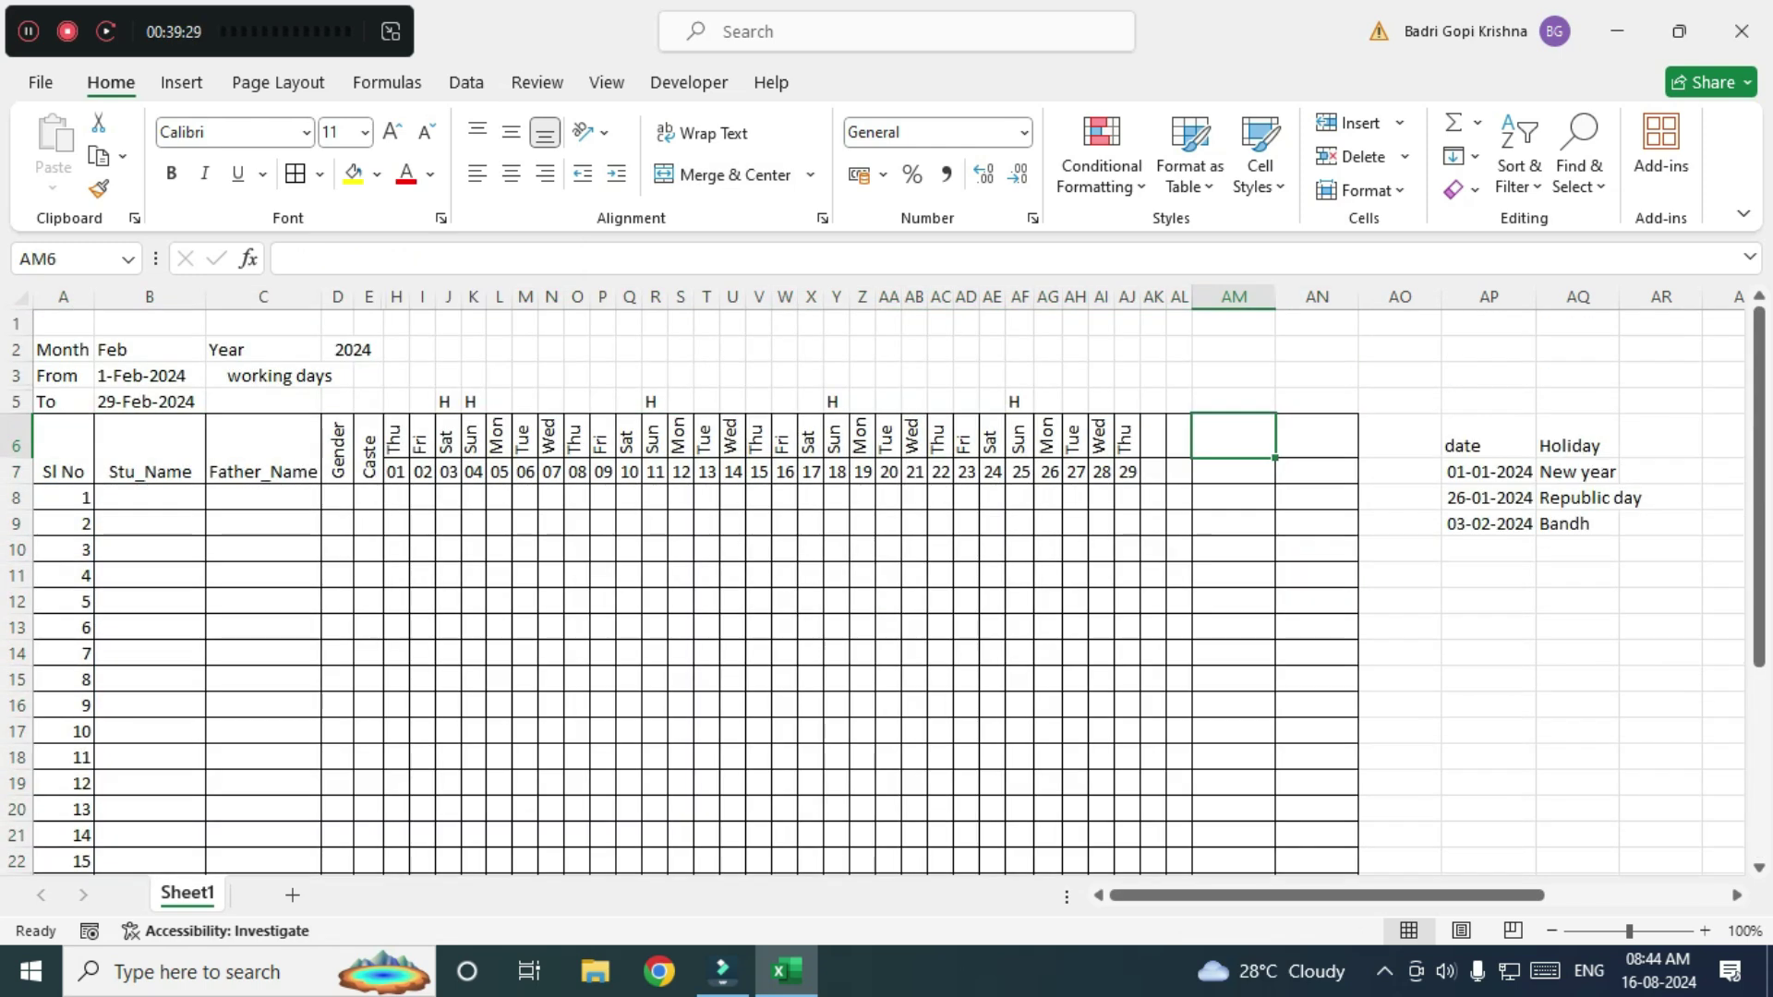
type("Pre")
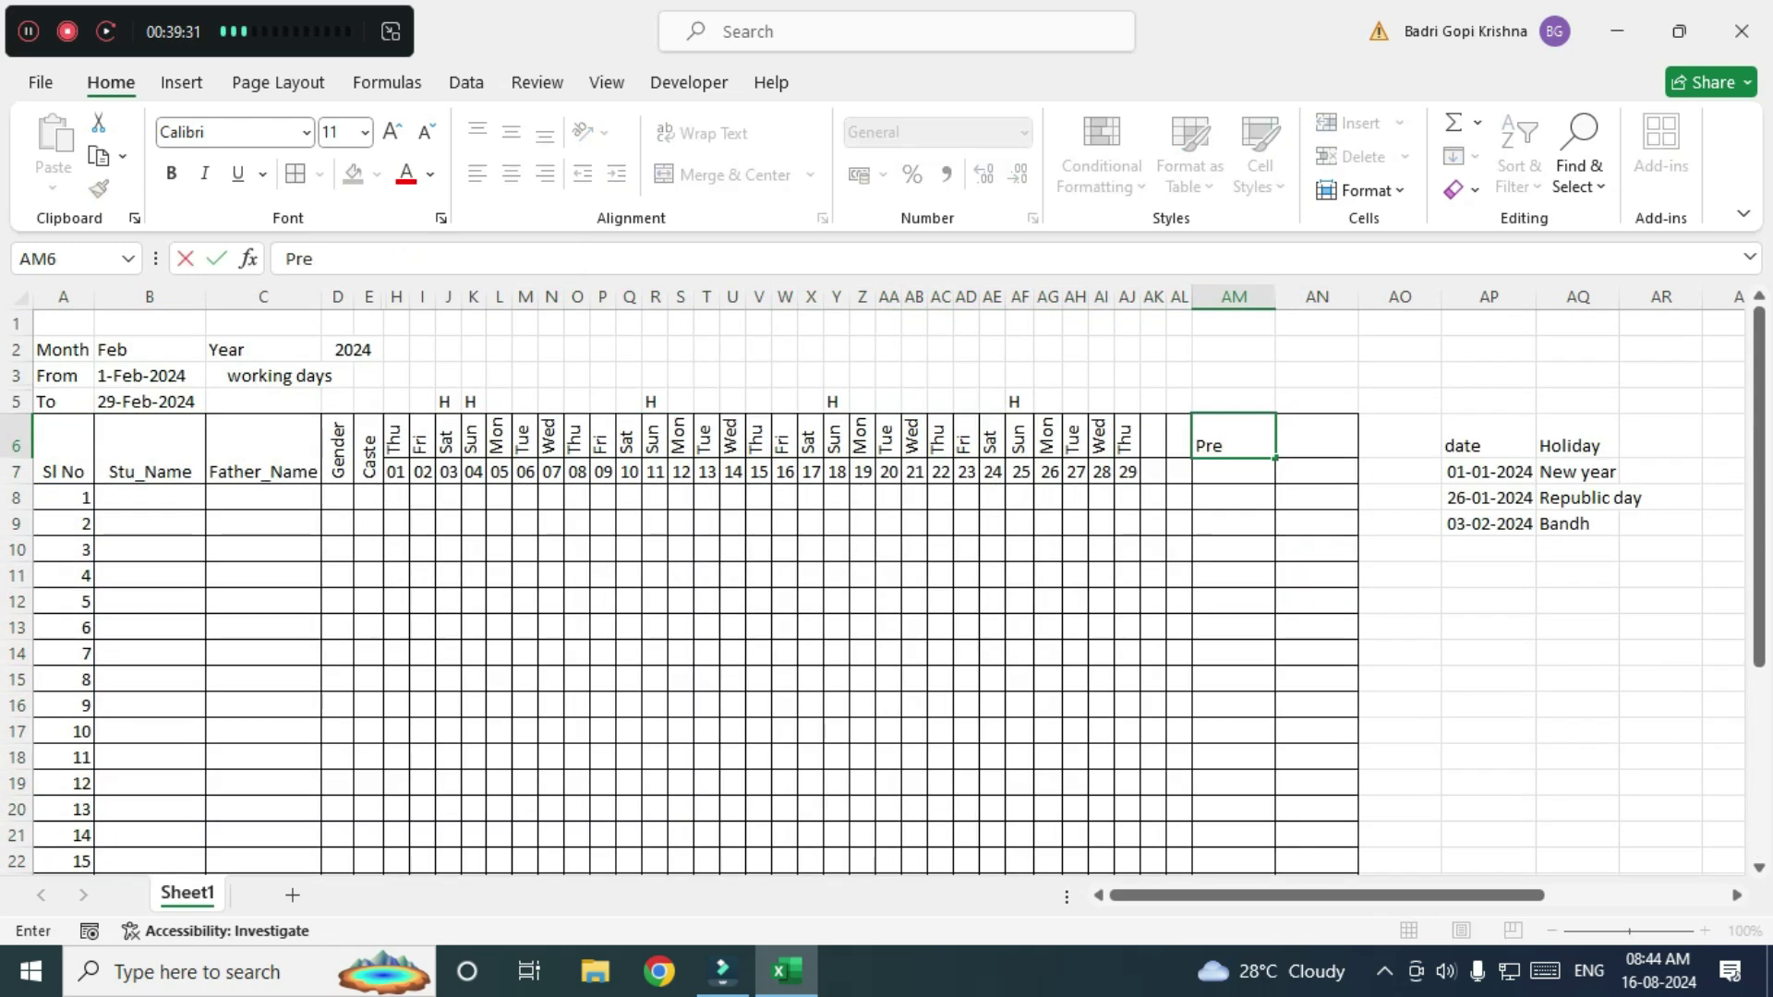
type("sent")
key("Tab")
type("%")
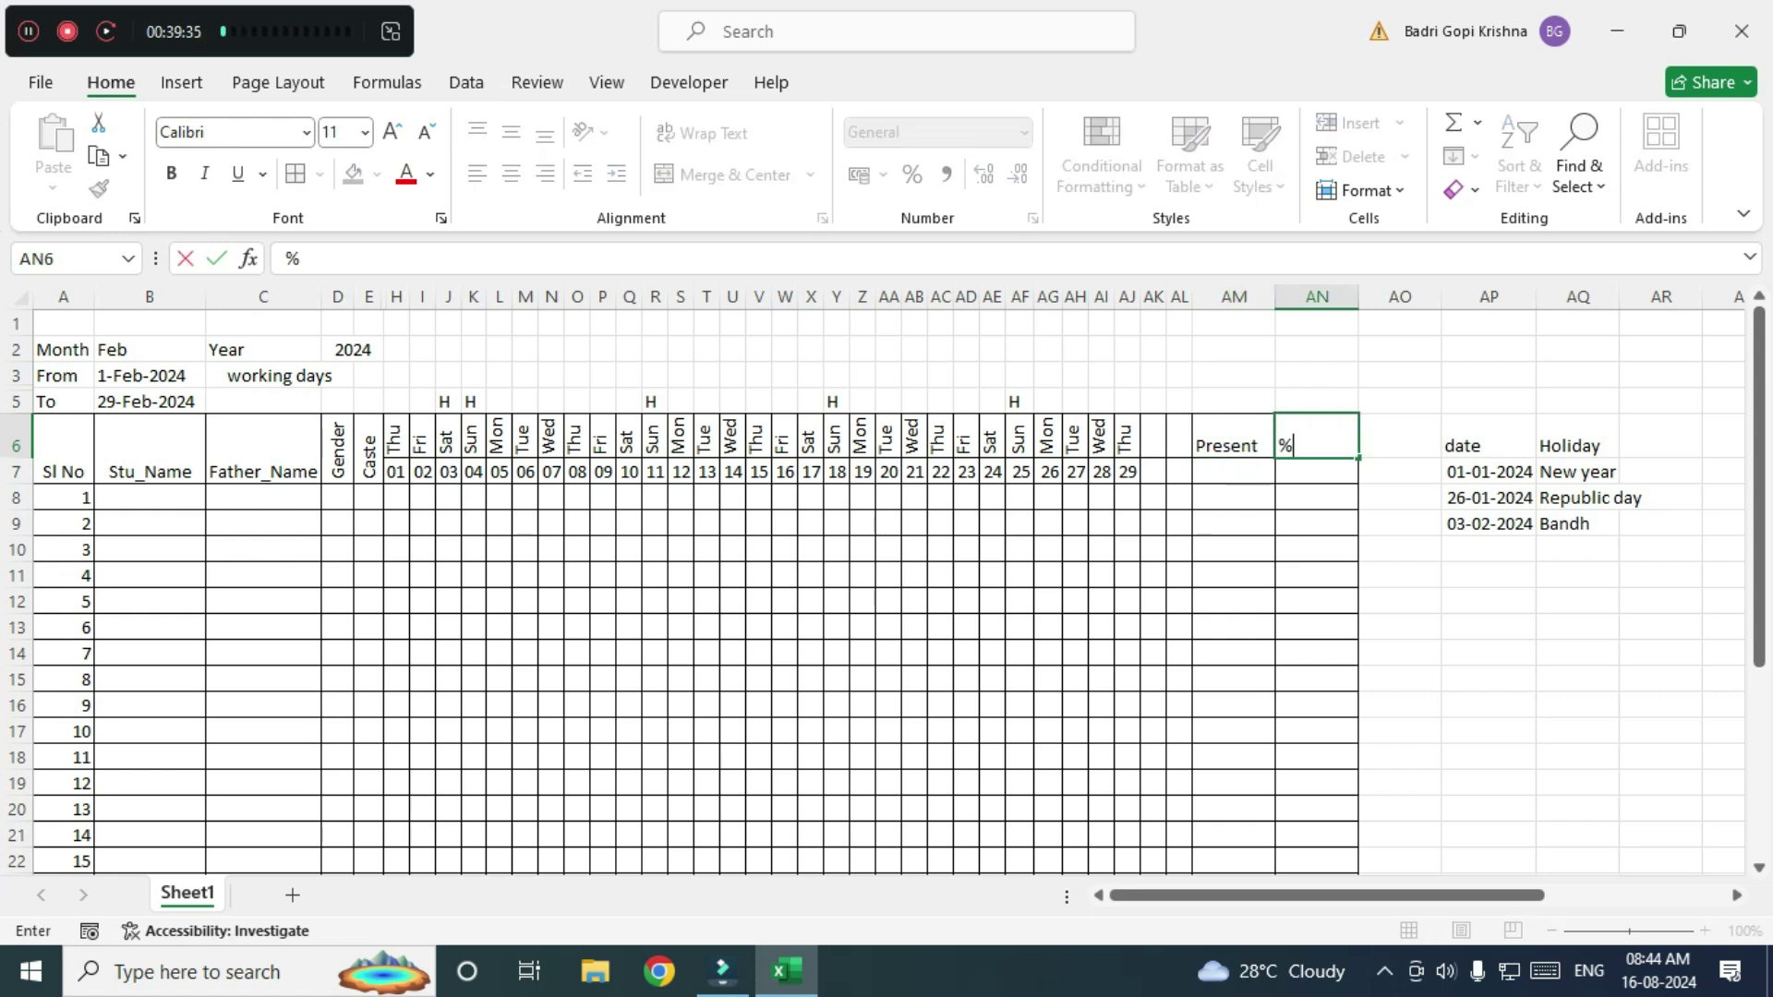
key("Return")
Step: Move to the first student's cell in the Present column
left_click(1232, 574)
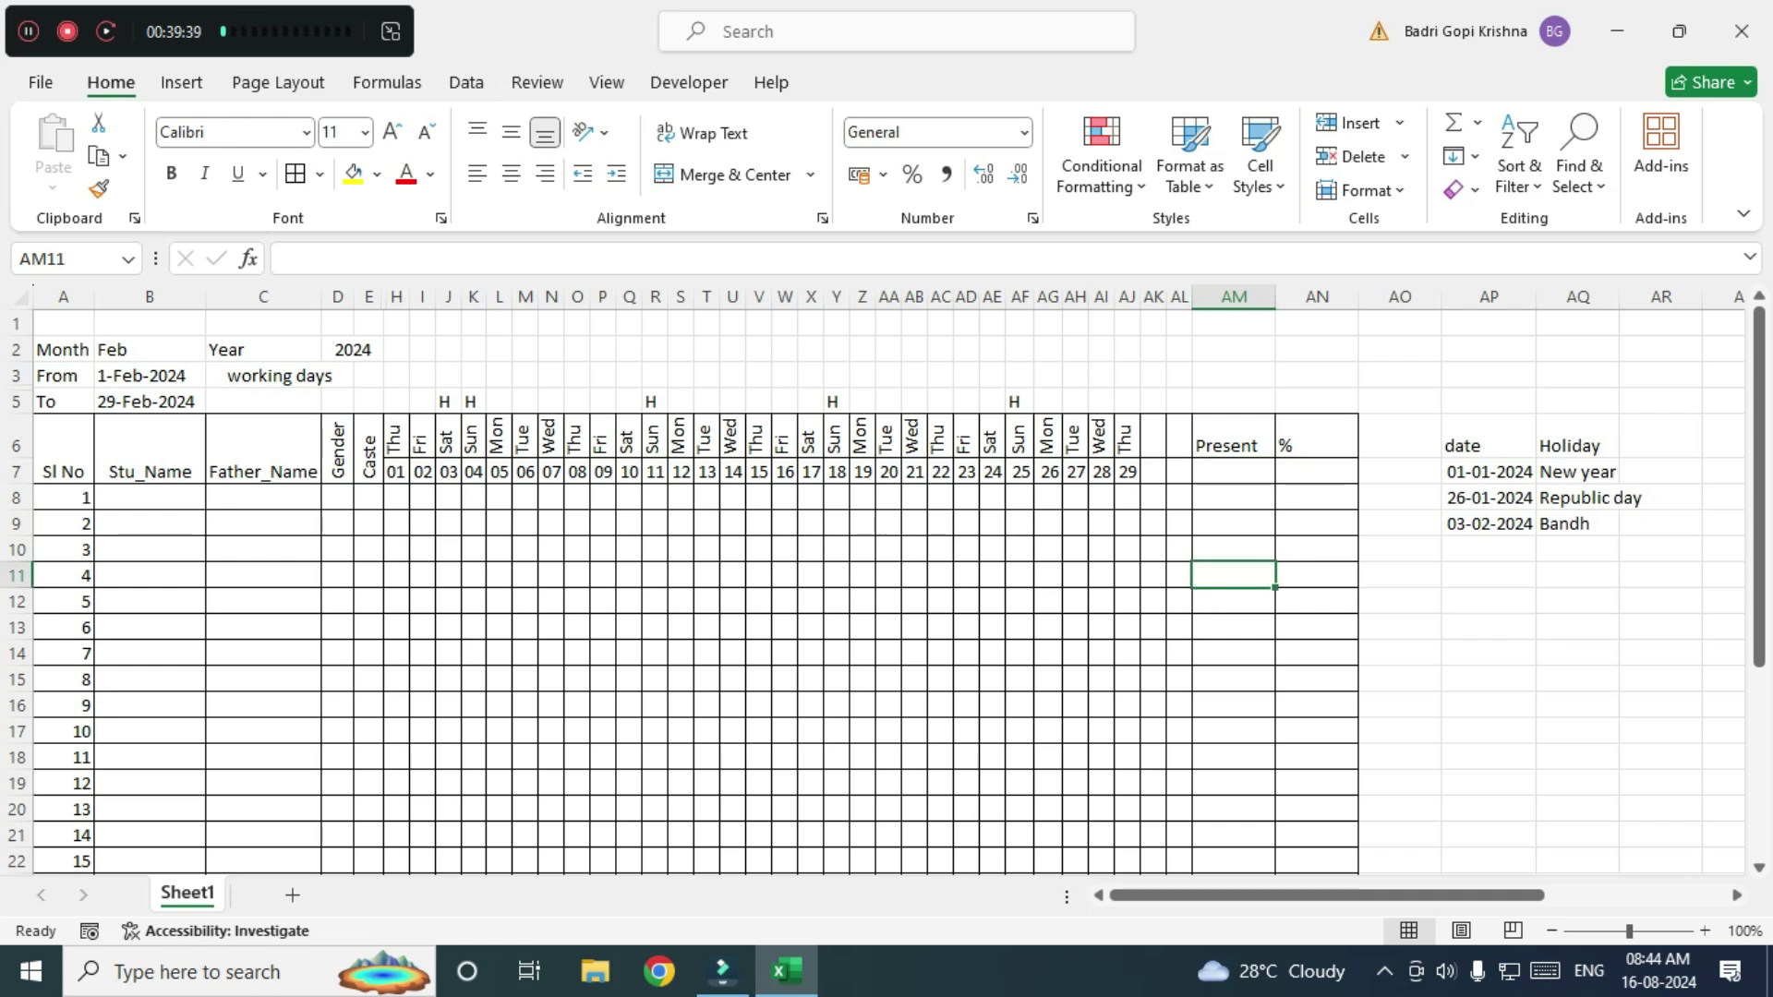
left_click(1399, 436)
key("shift+Down")
key("shift+Down")
key("shift+Up")
key("shift+Up")
key("shift+Up")
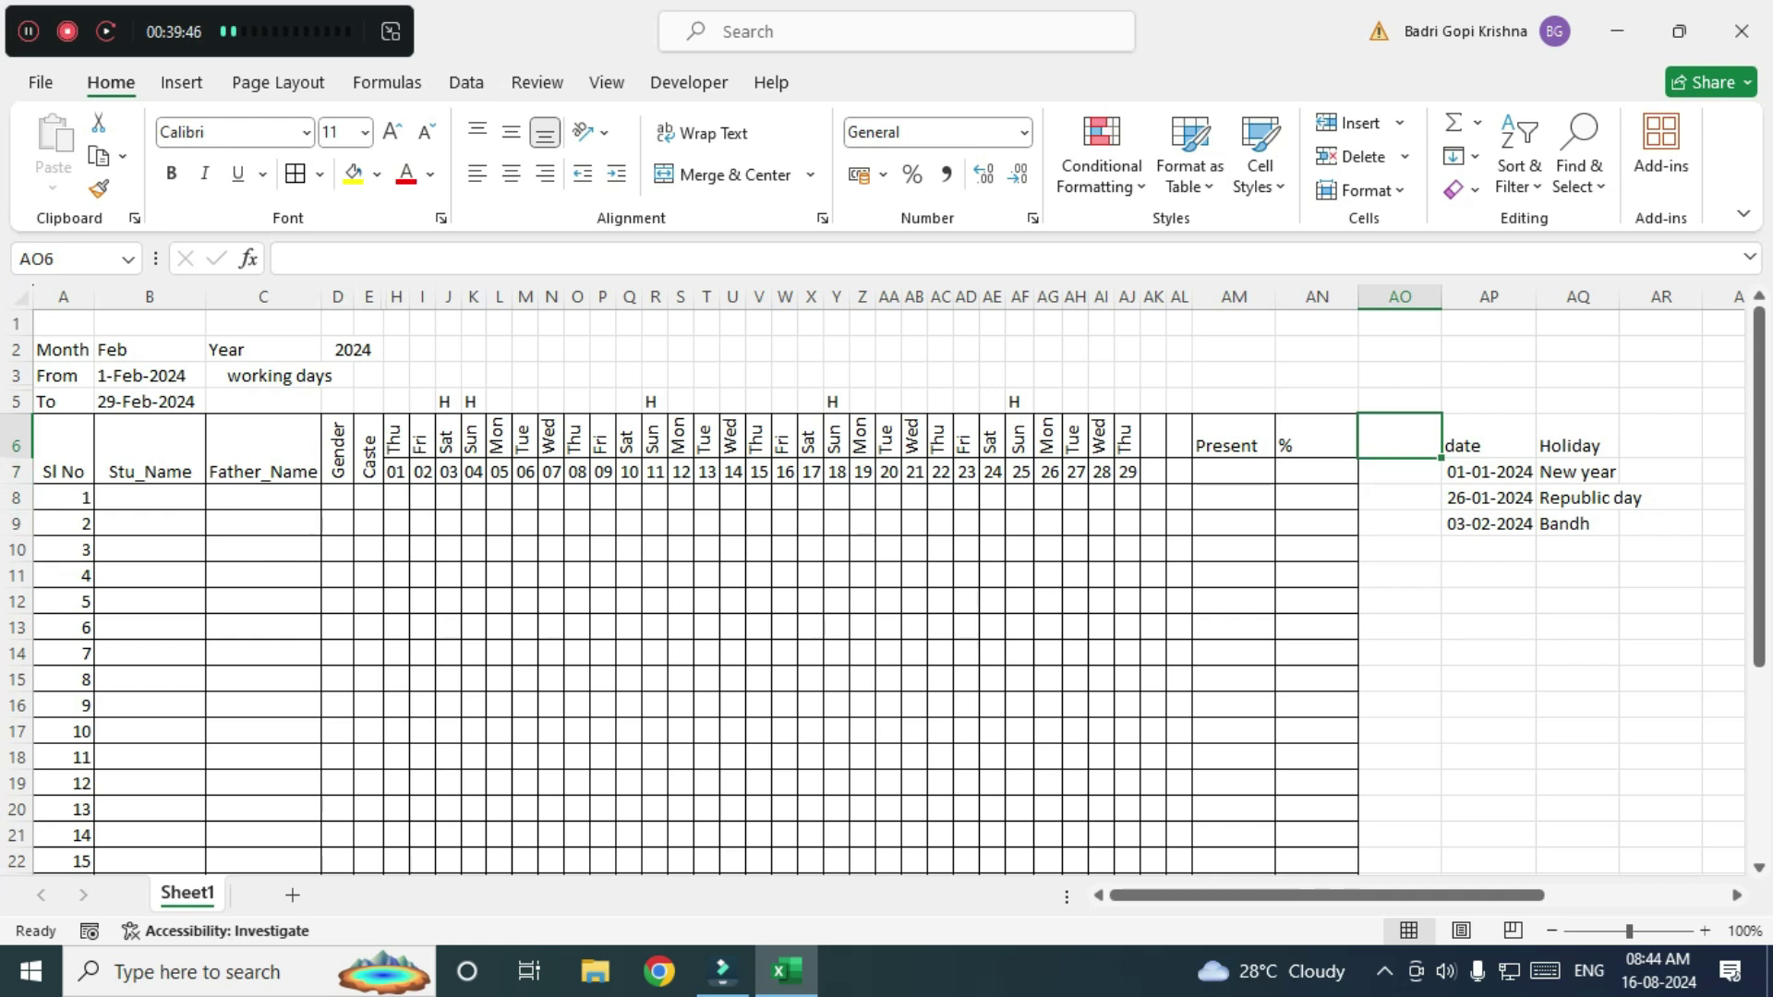
key("Down")
key("Down")
key("Down")
key("Left")
key("Left")
key("Up")
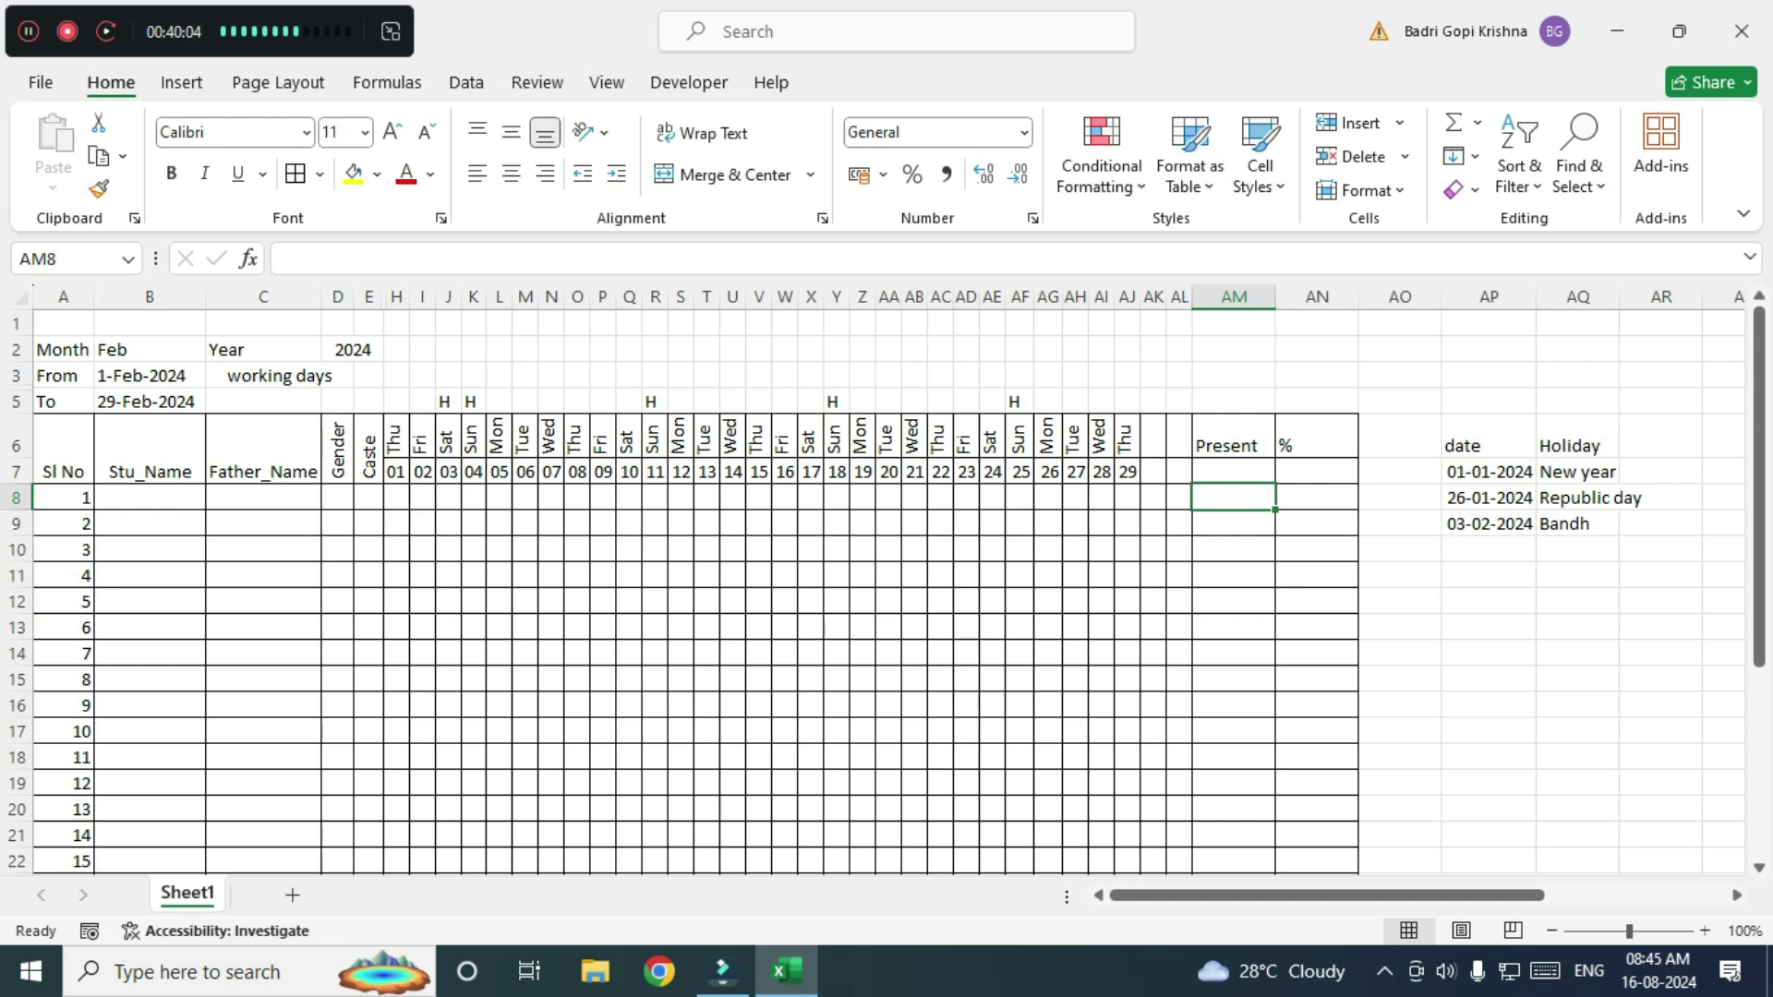
Step: Select the daily attendance grid H8:AL32
left_click(396, 498)
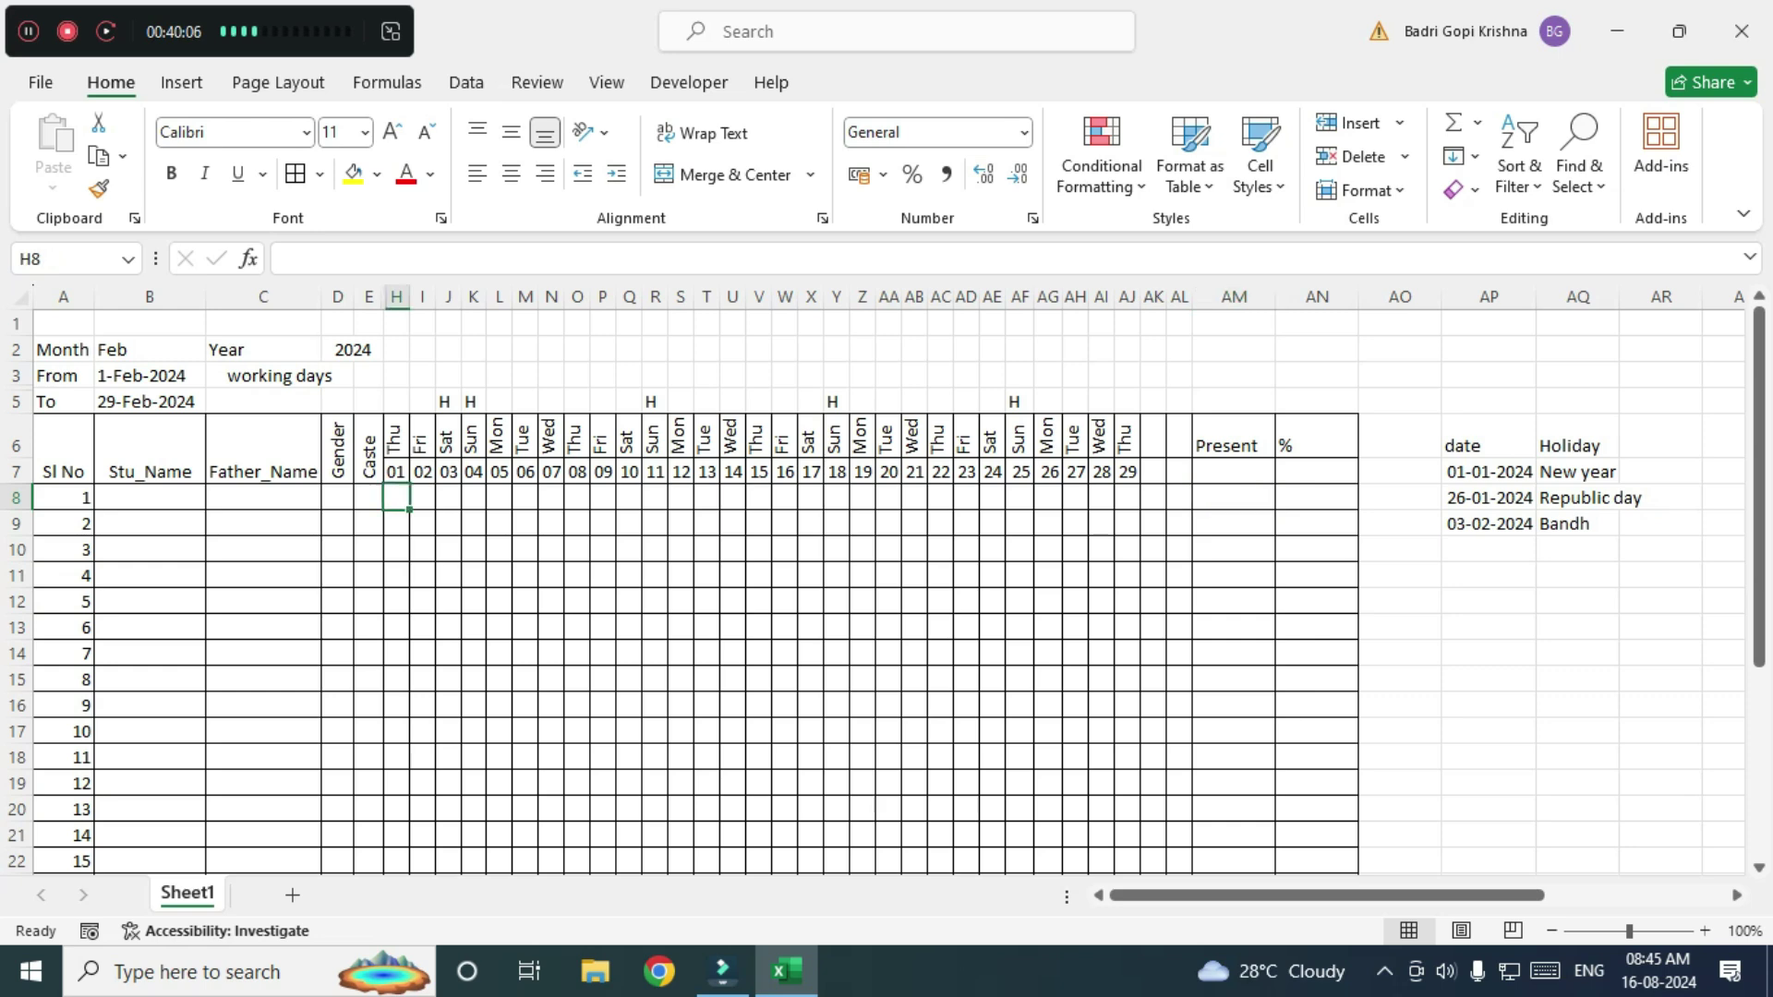
scroll(887, 591, "down", 6)
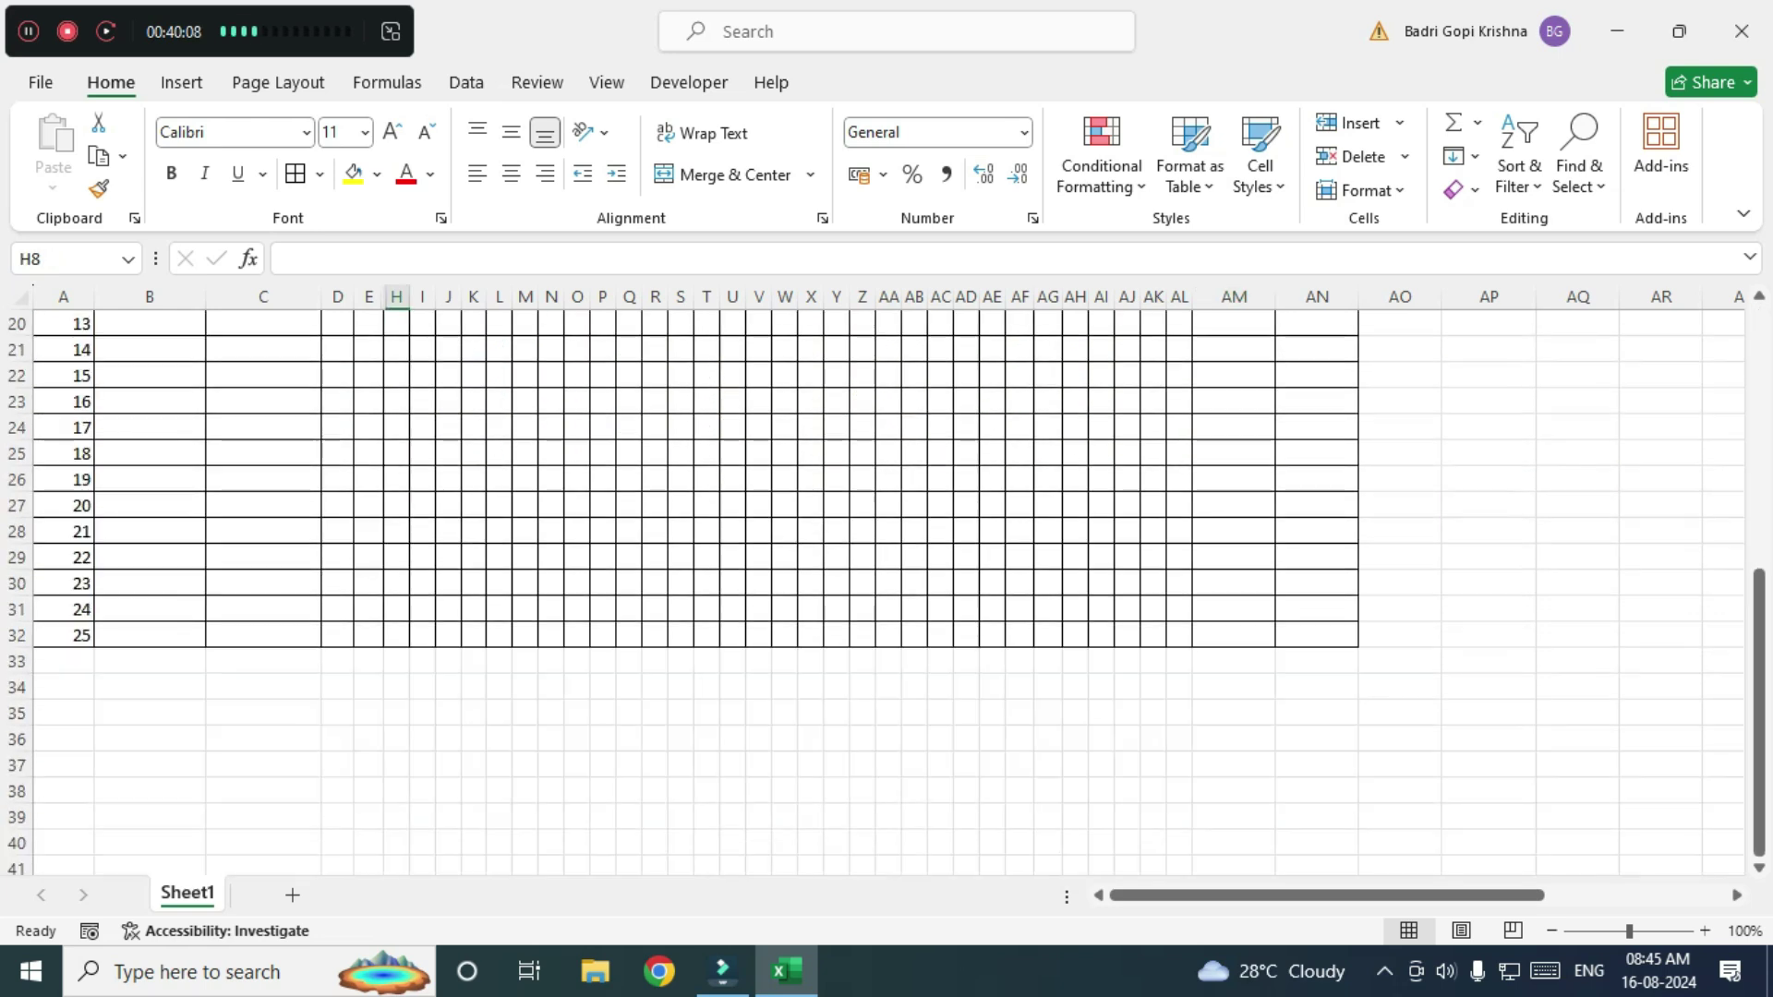
left_click(1179, 636, "shift")
scroll(886, 591, "up", 6)
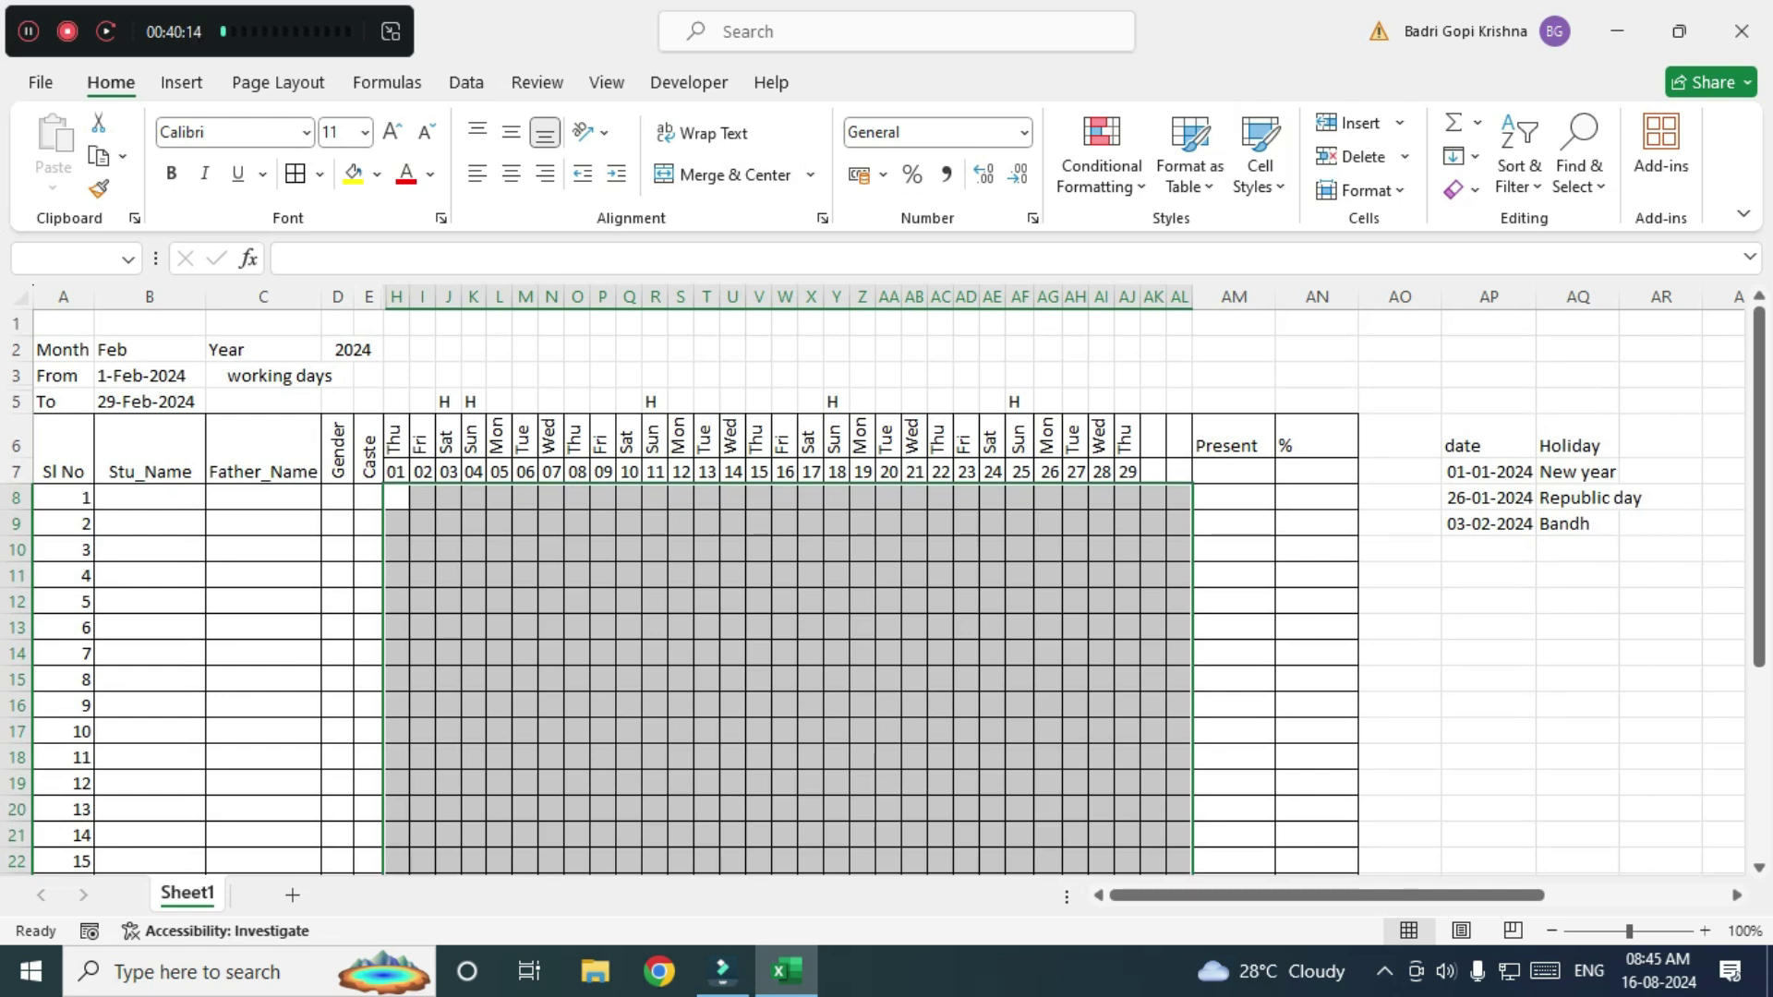
Step: Start a new conditional formatting rule for the current selection in the Rules Manager
left_click(1102, 167)
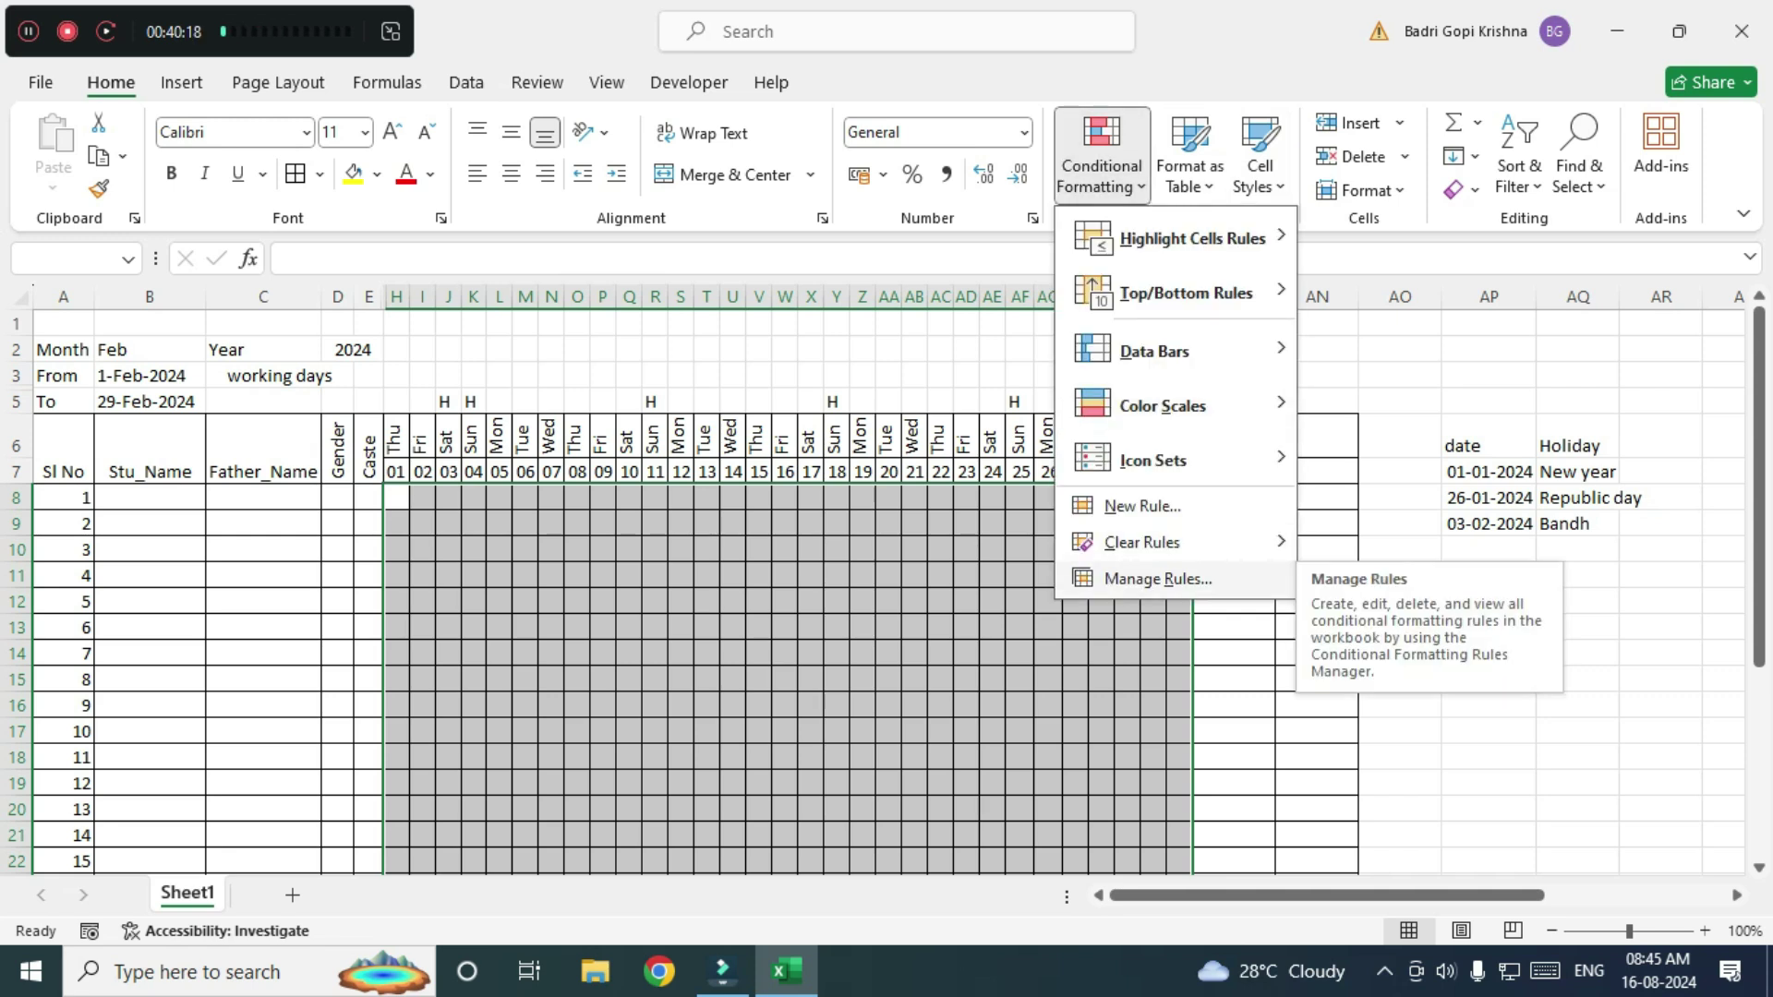
left_click(1158, 579)
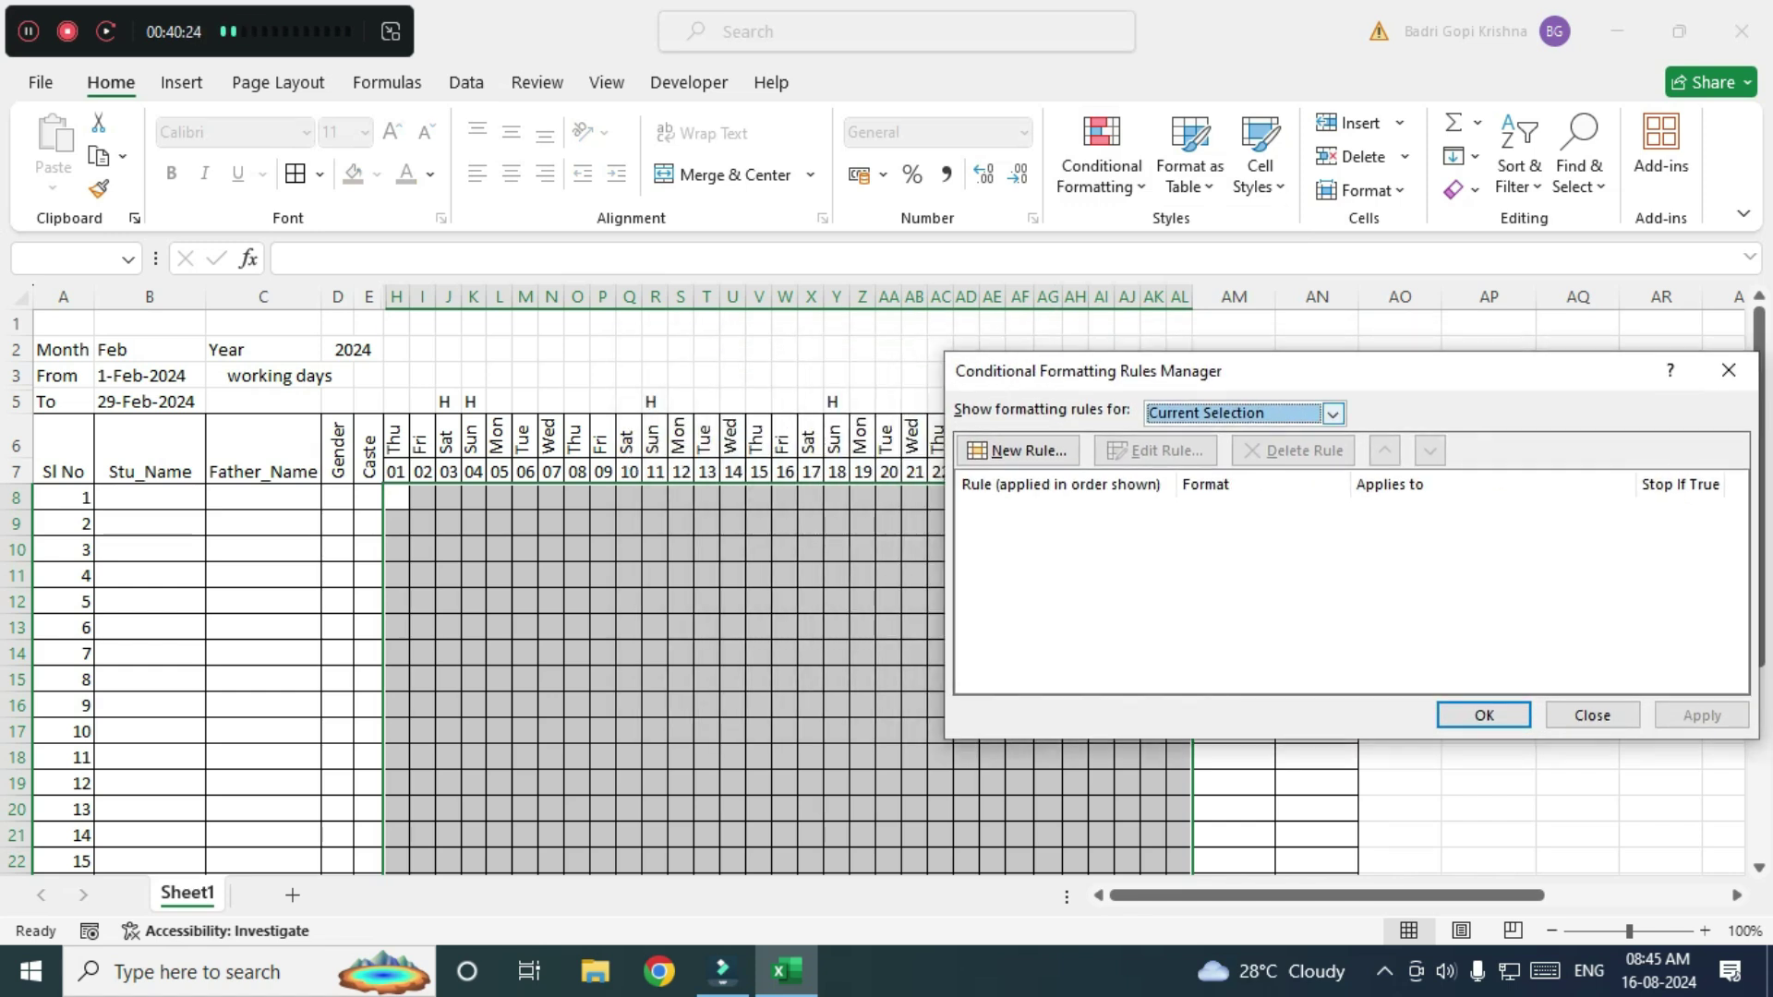
left_click(1333, 413)
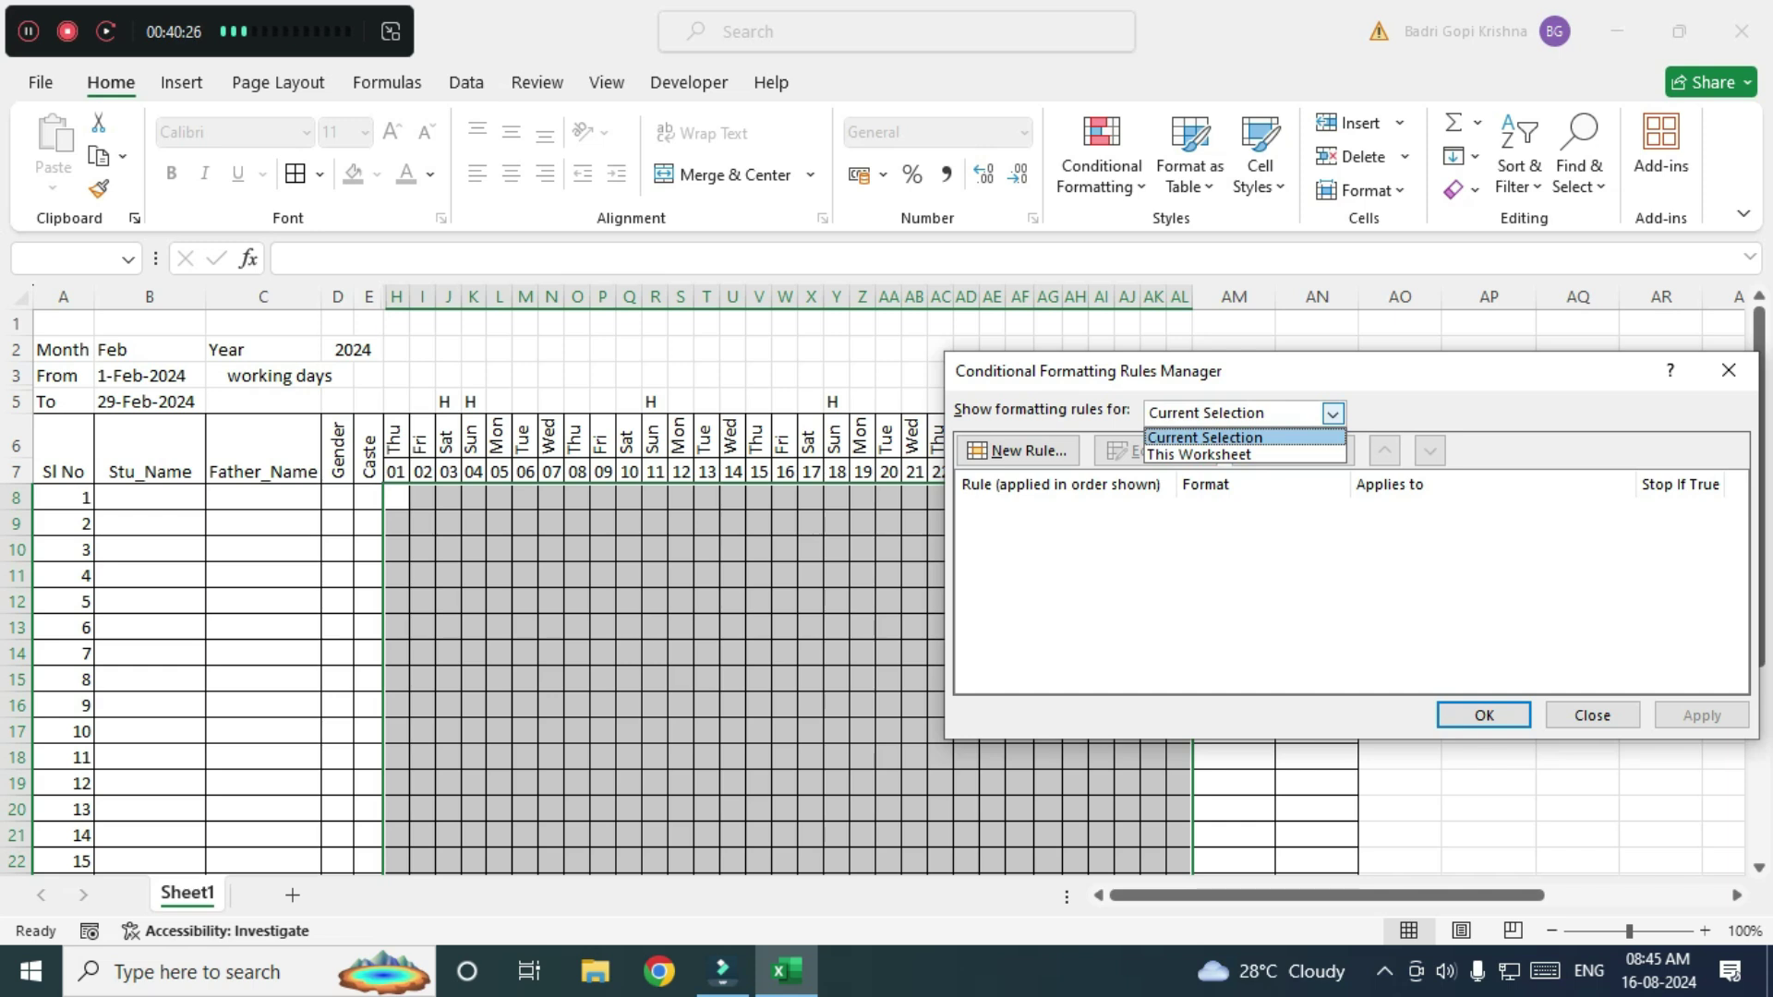
left_click(1205, 438)
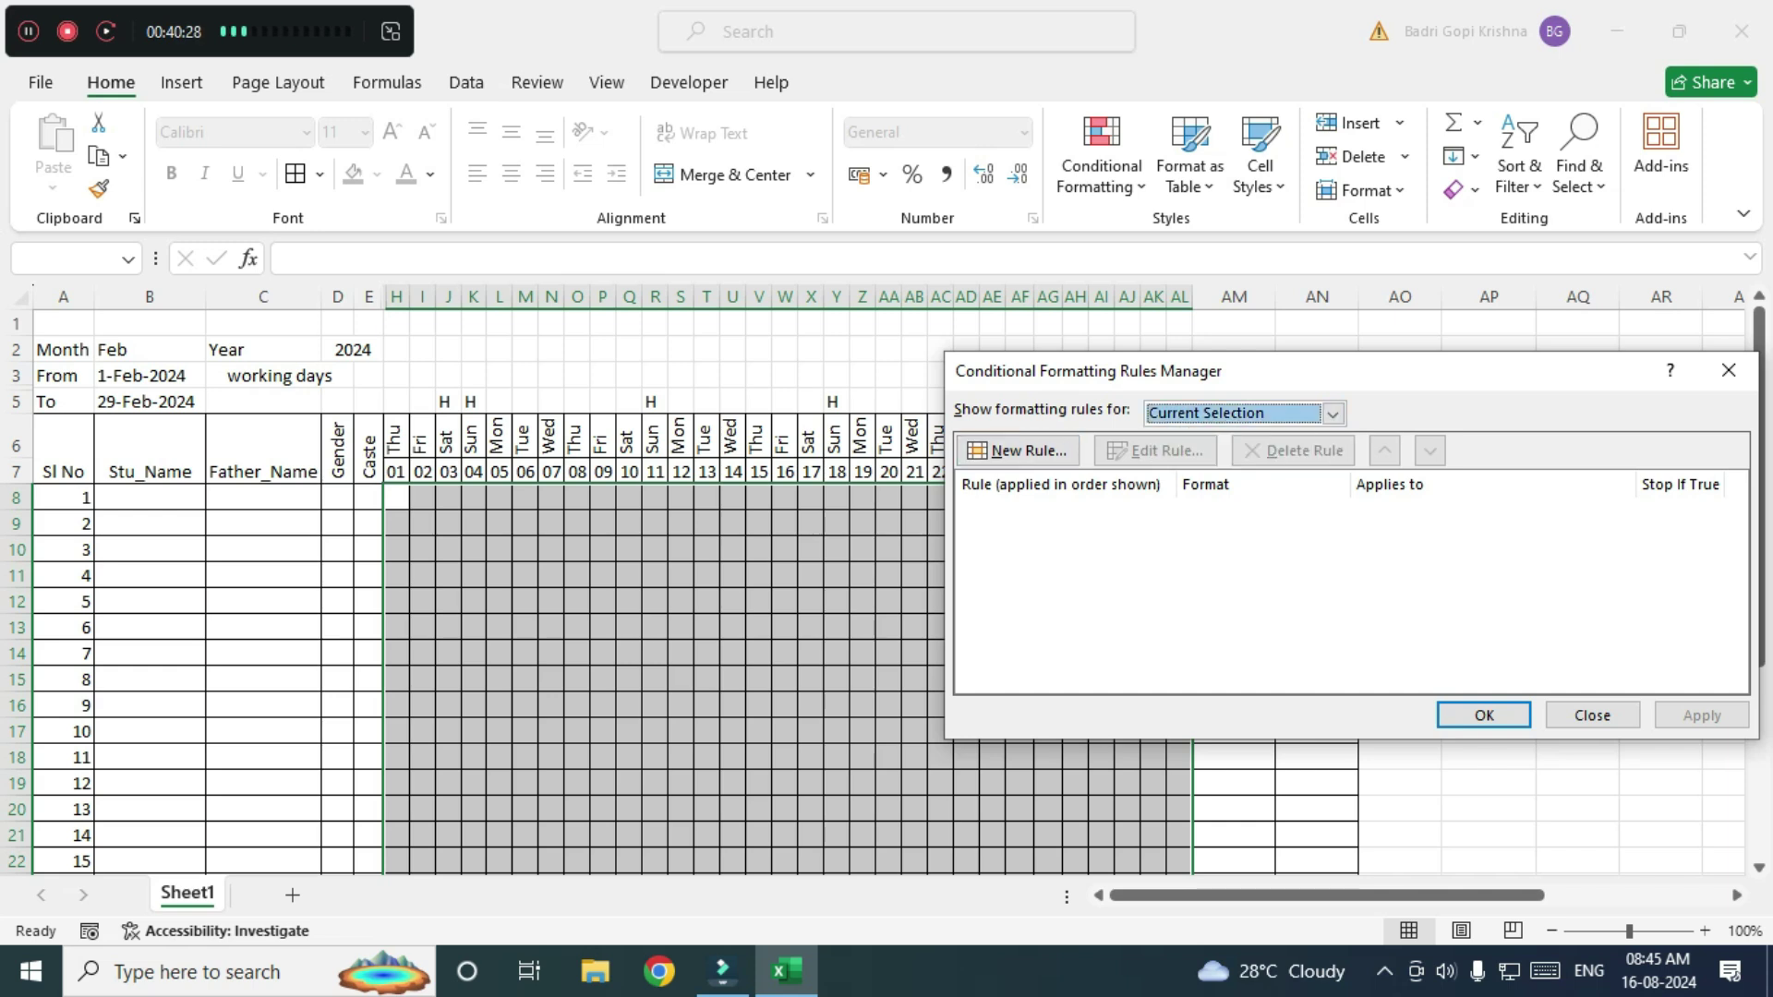
left_click(1016, 451)
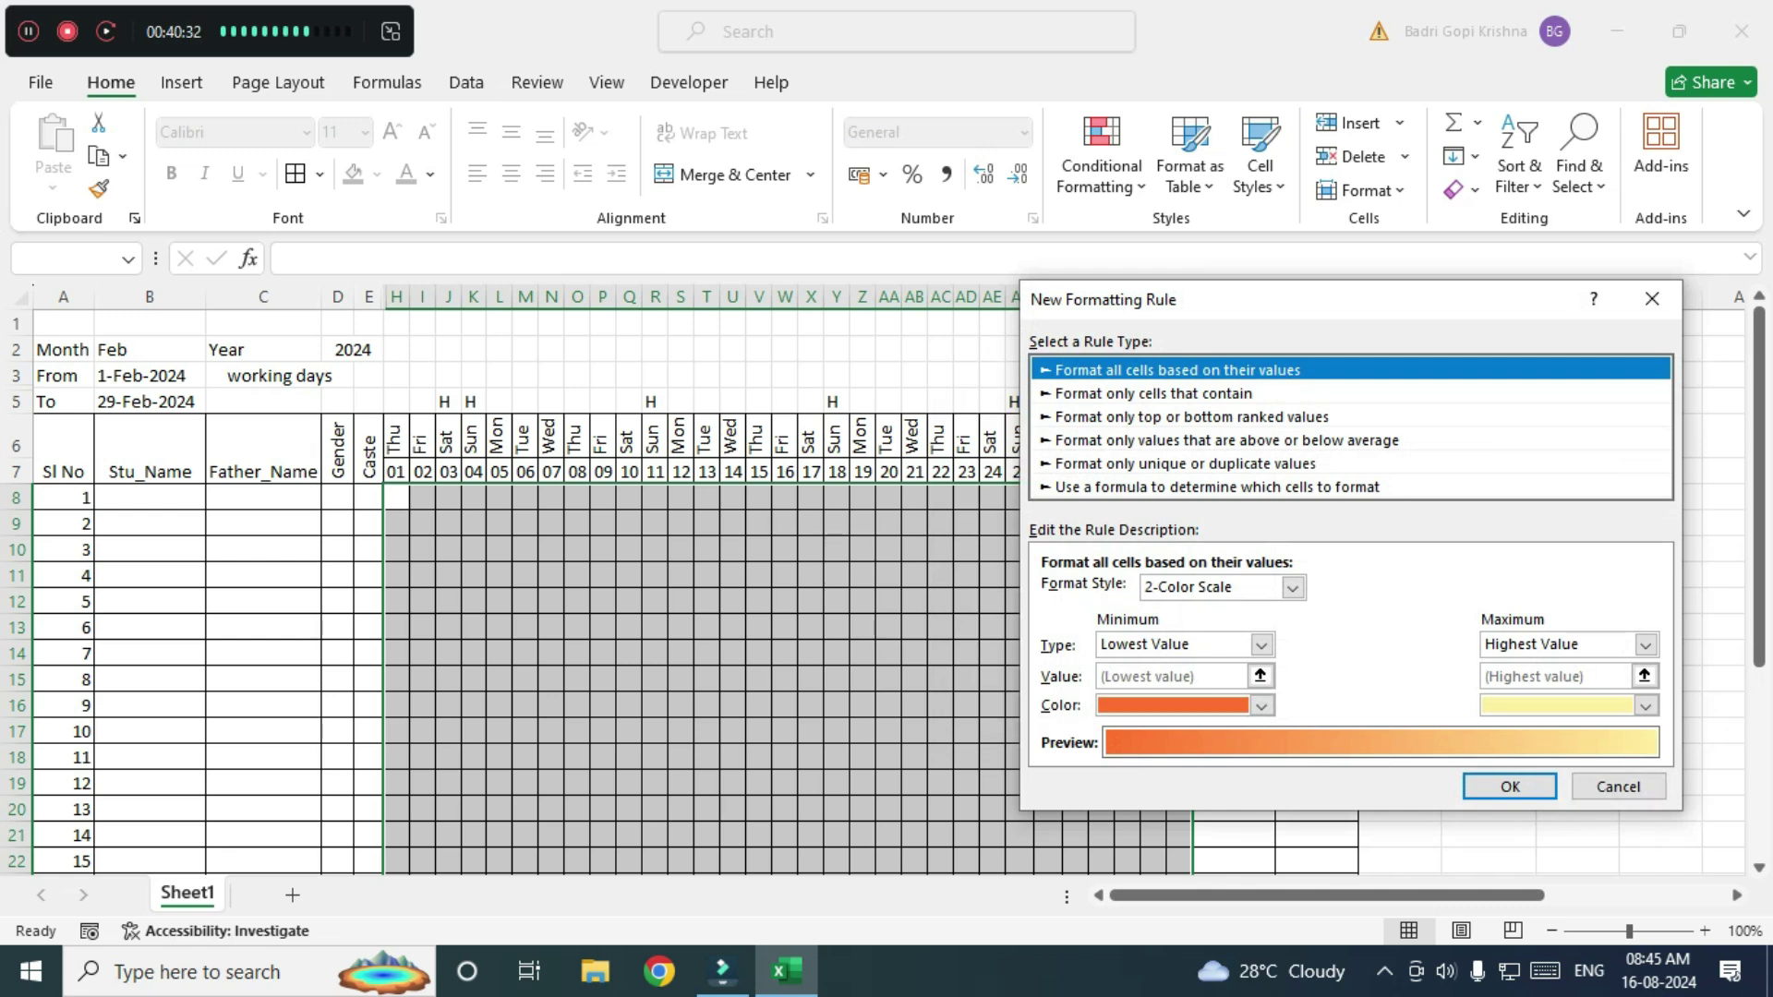
Step: Set the rule to use a formula, entering =H$5="H" with H5 as the marker reference
left_click(1217, 486)
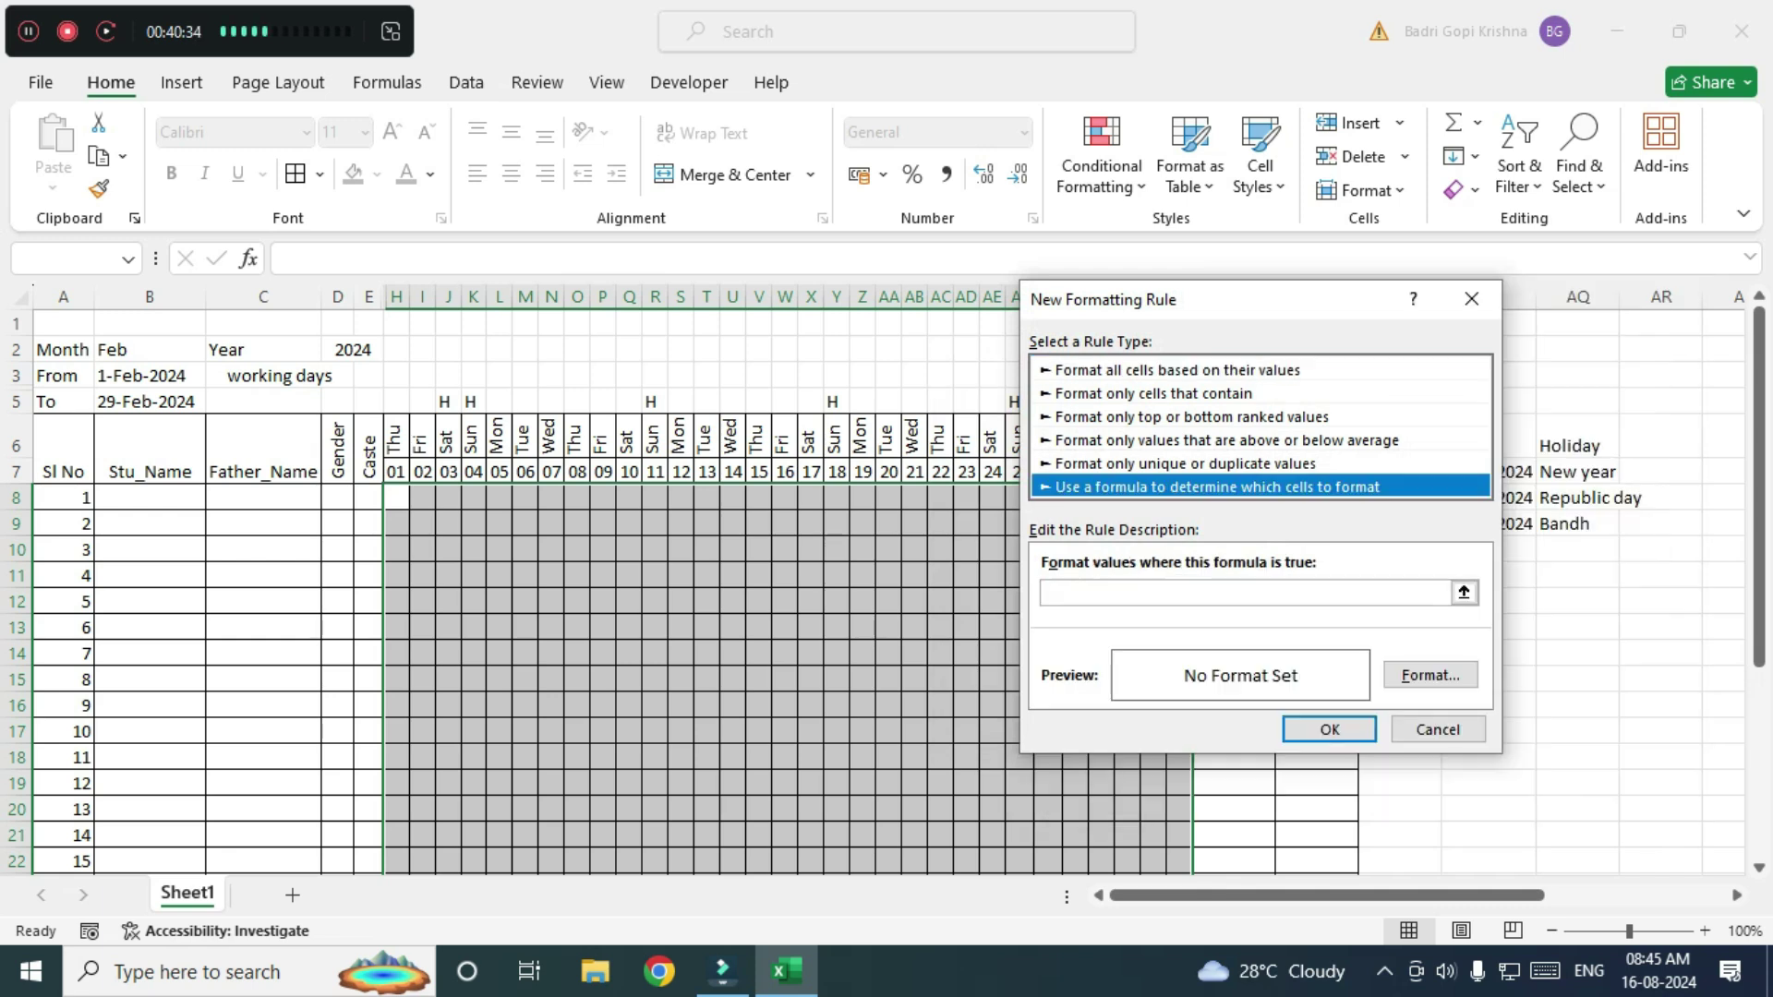
left_click(1245, 592)
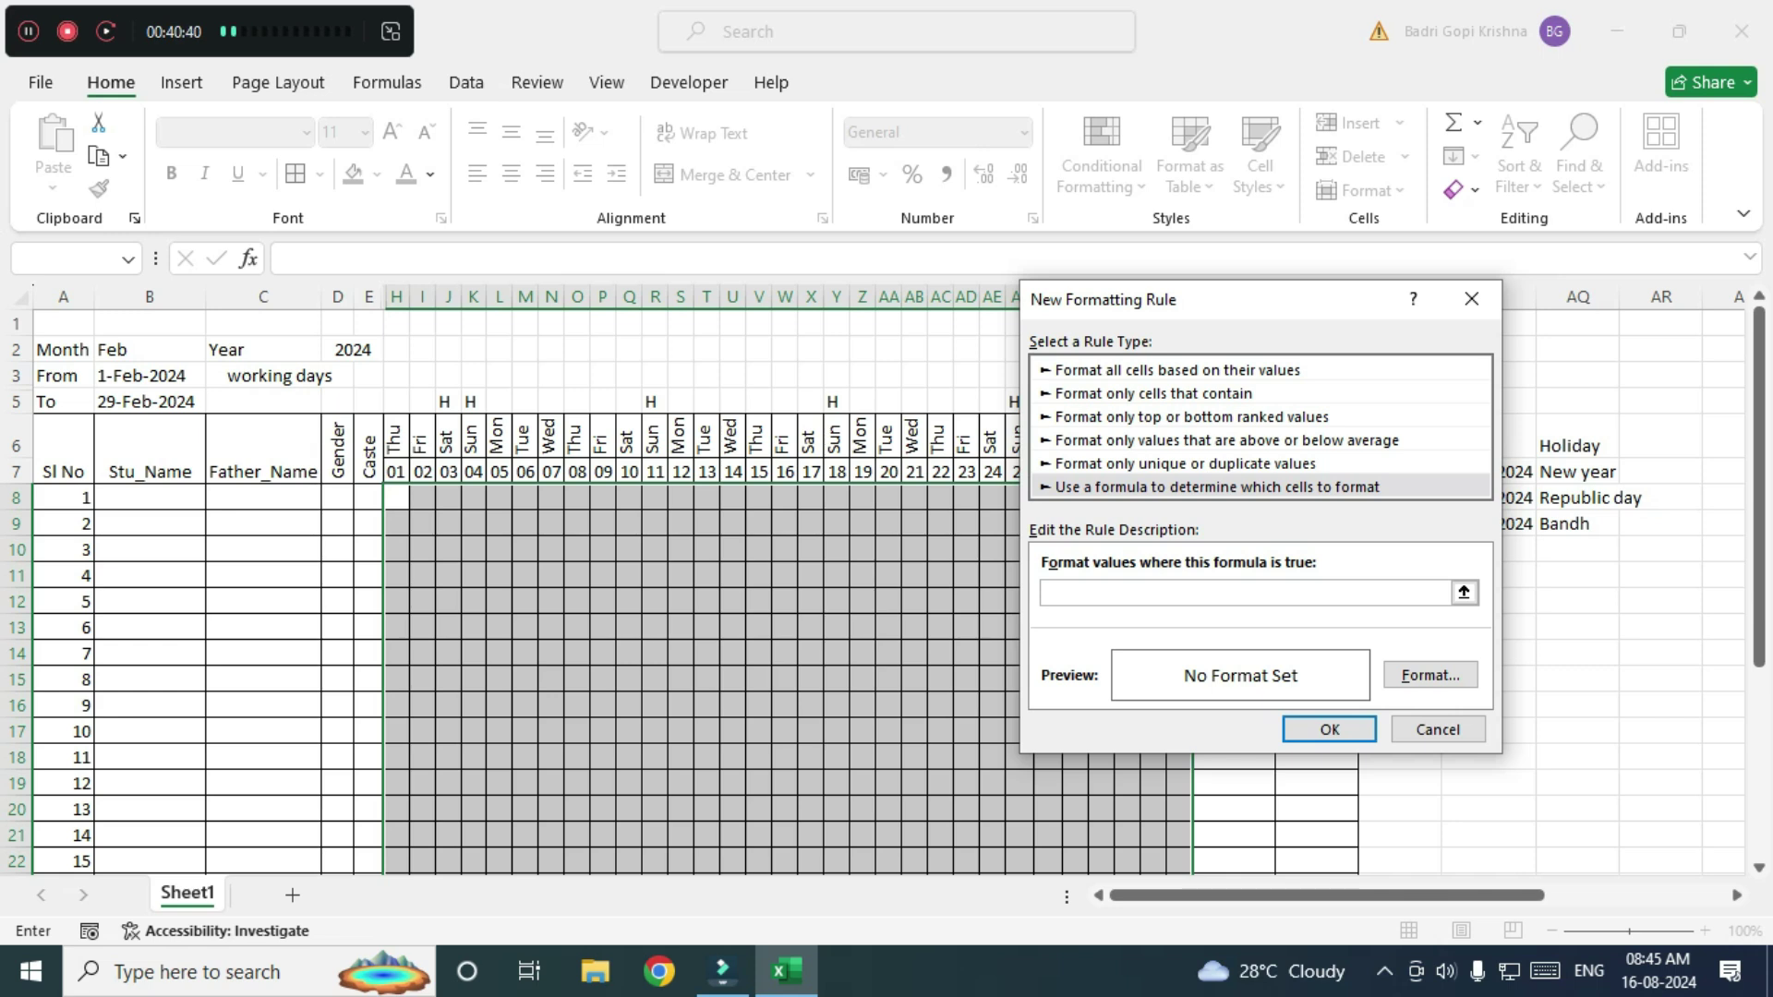
left_click(396, 400)
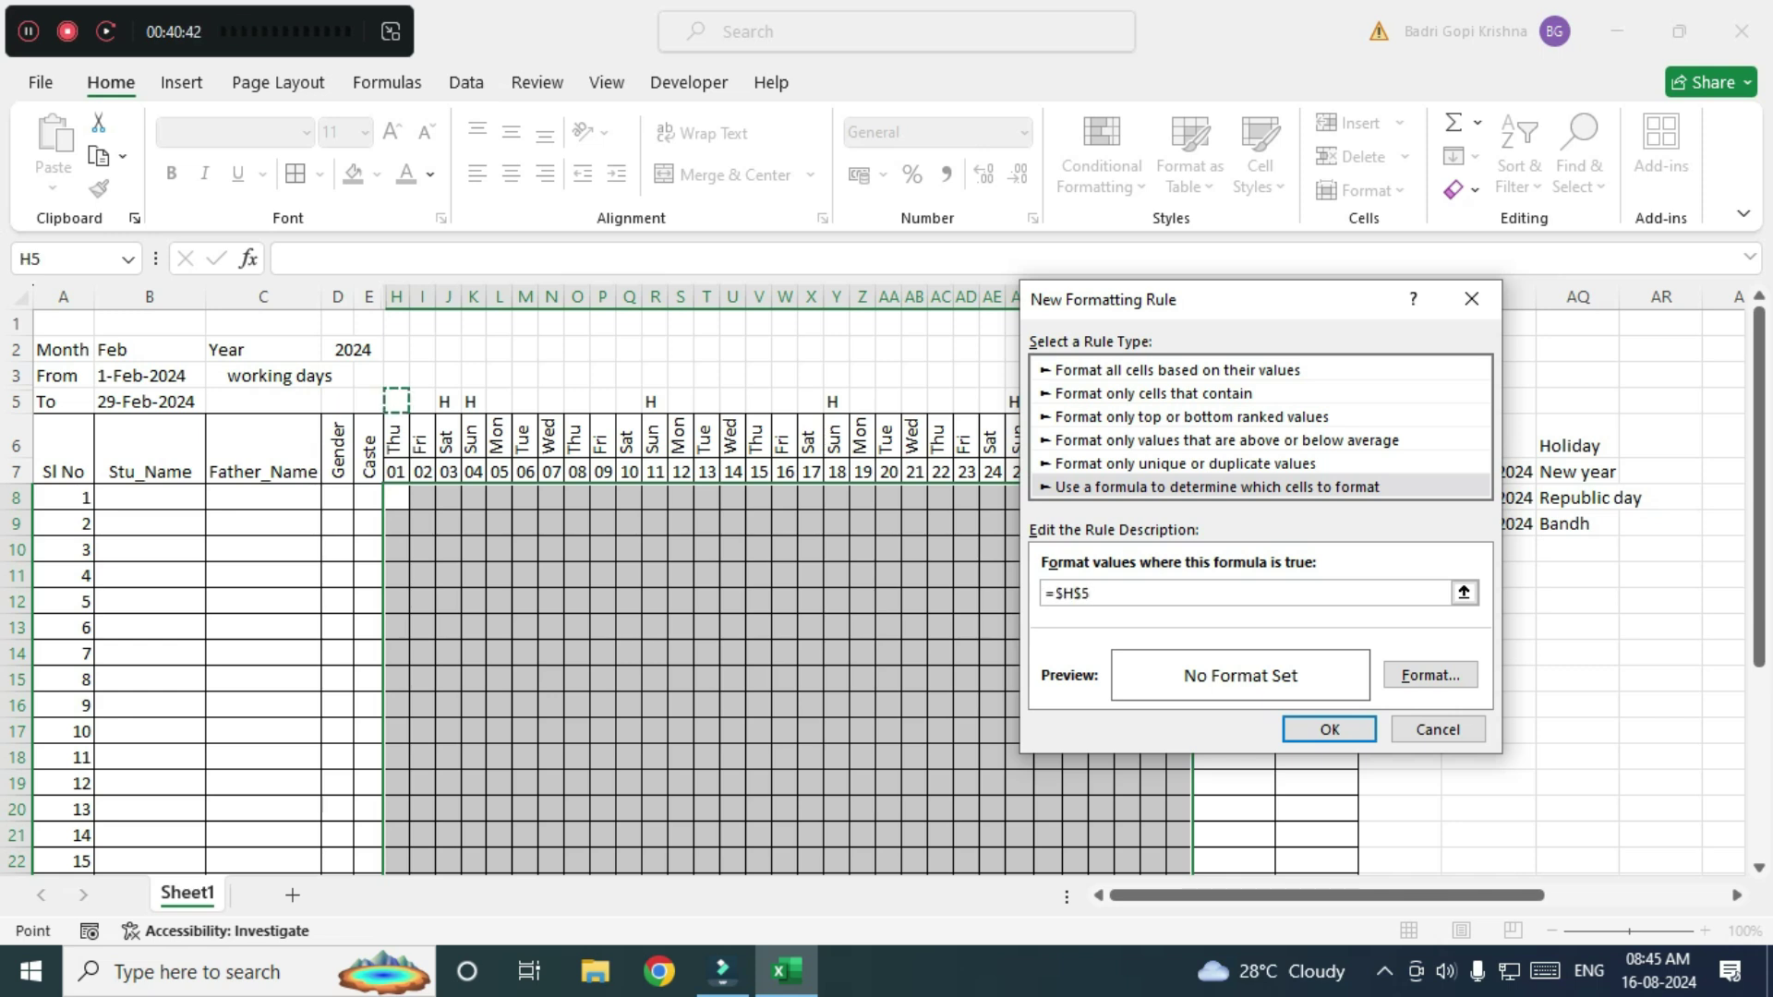
type("=\"H\"")
left_click(1053, 592)
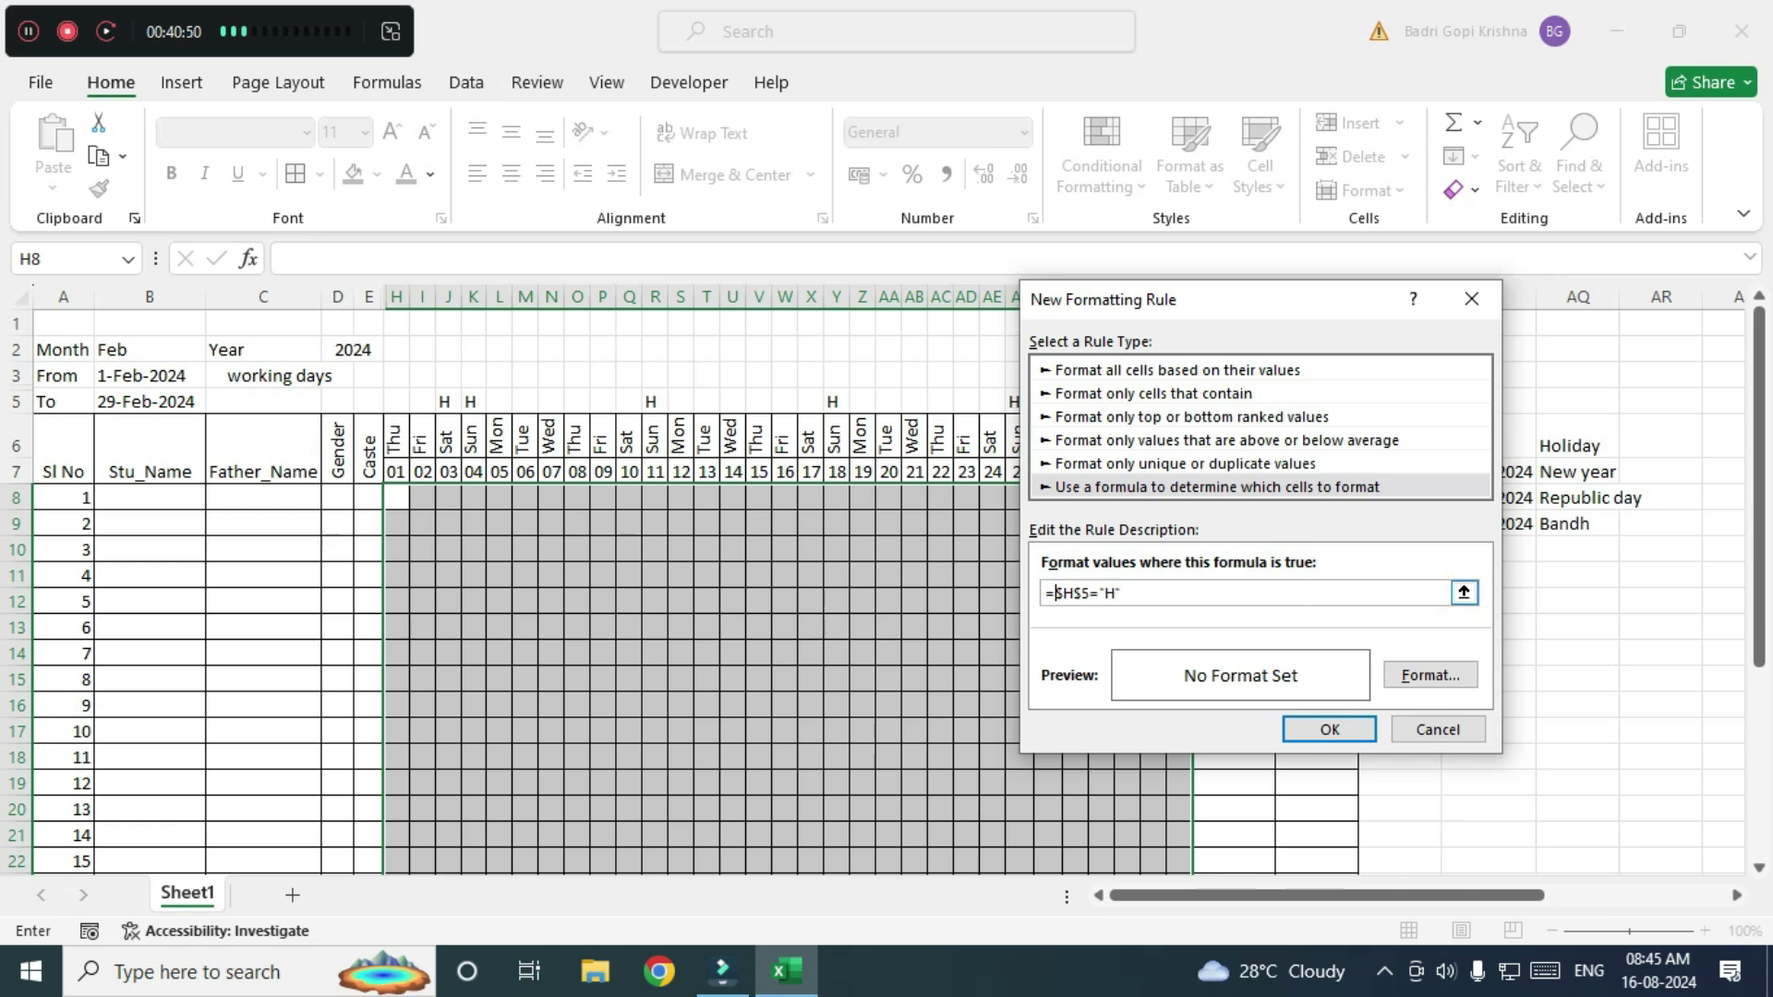
key("Delete")
Step: Give the rule's fill a red pattern colour with thin vertical stripes
left_click(1431, 675)
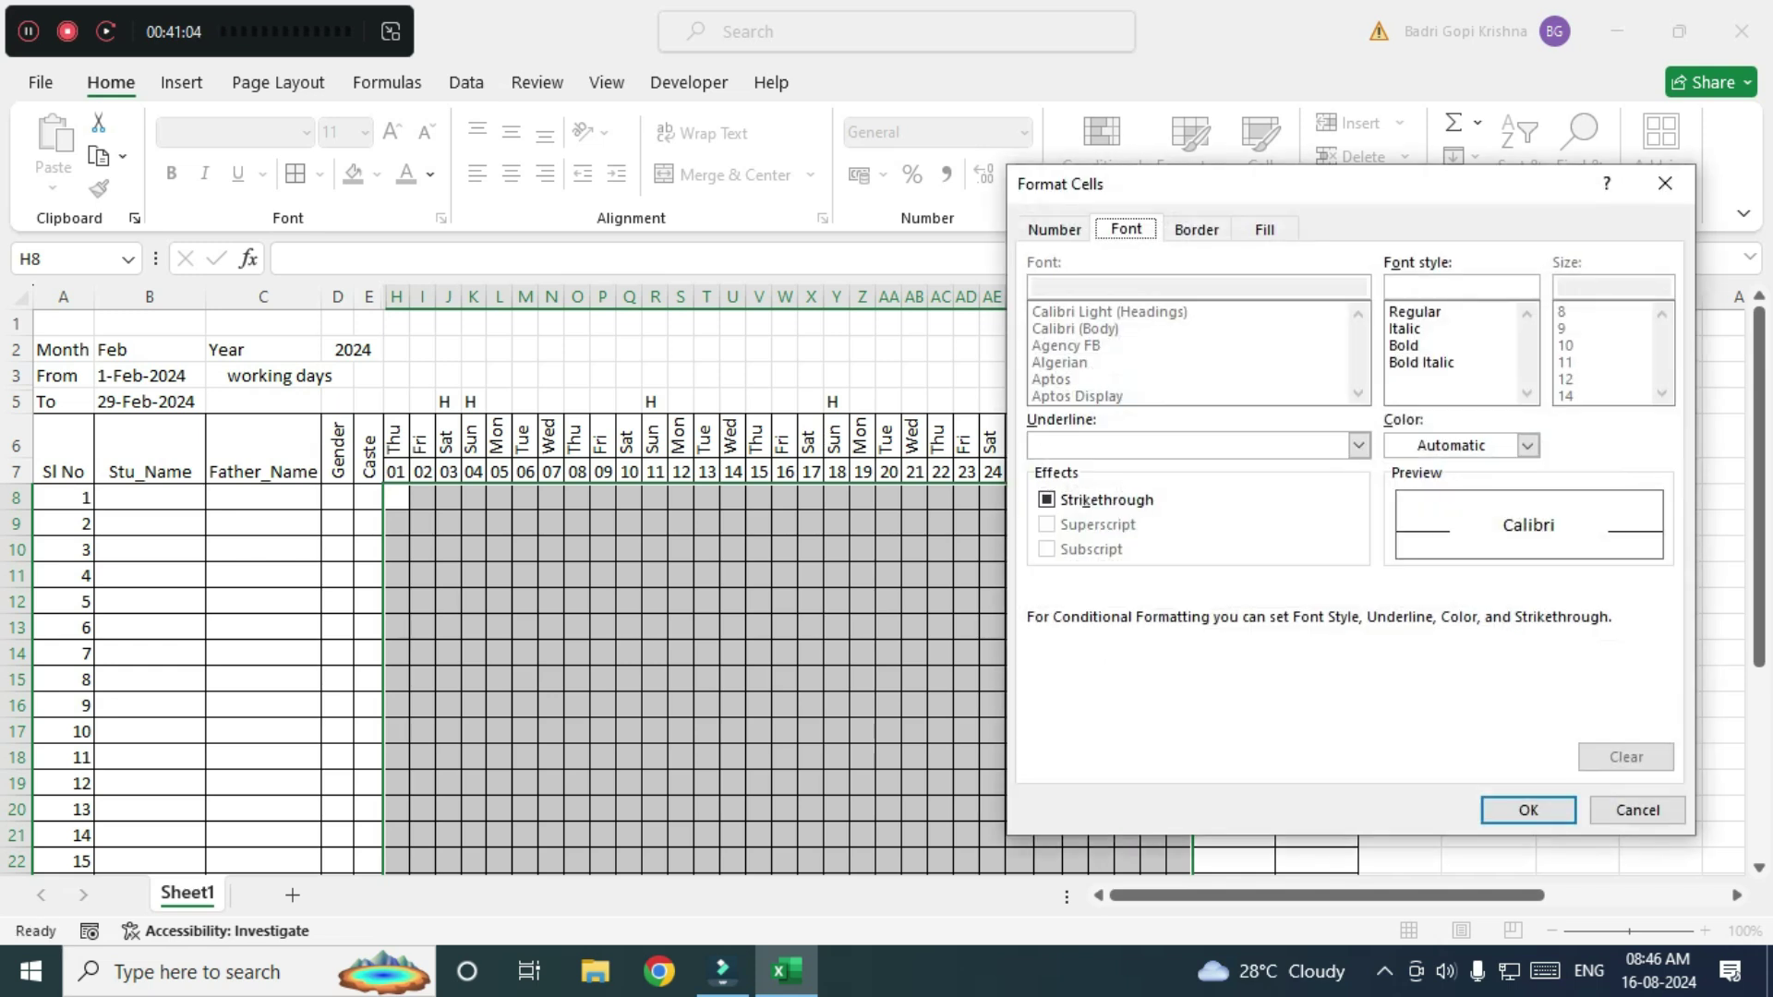
left_click(1264, 229)
left_click_drag(1329, 185, 940, 299)
left_click(1186, 404)
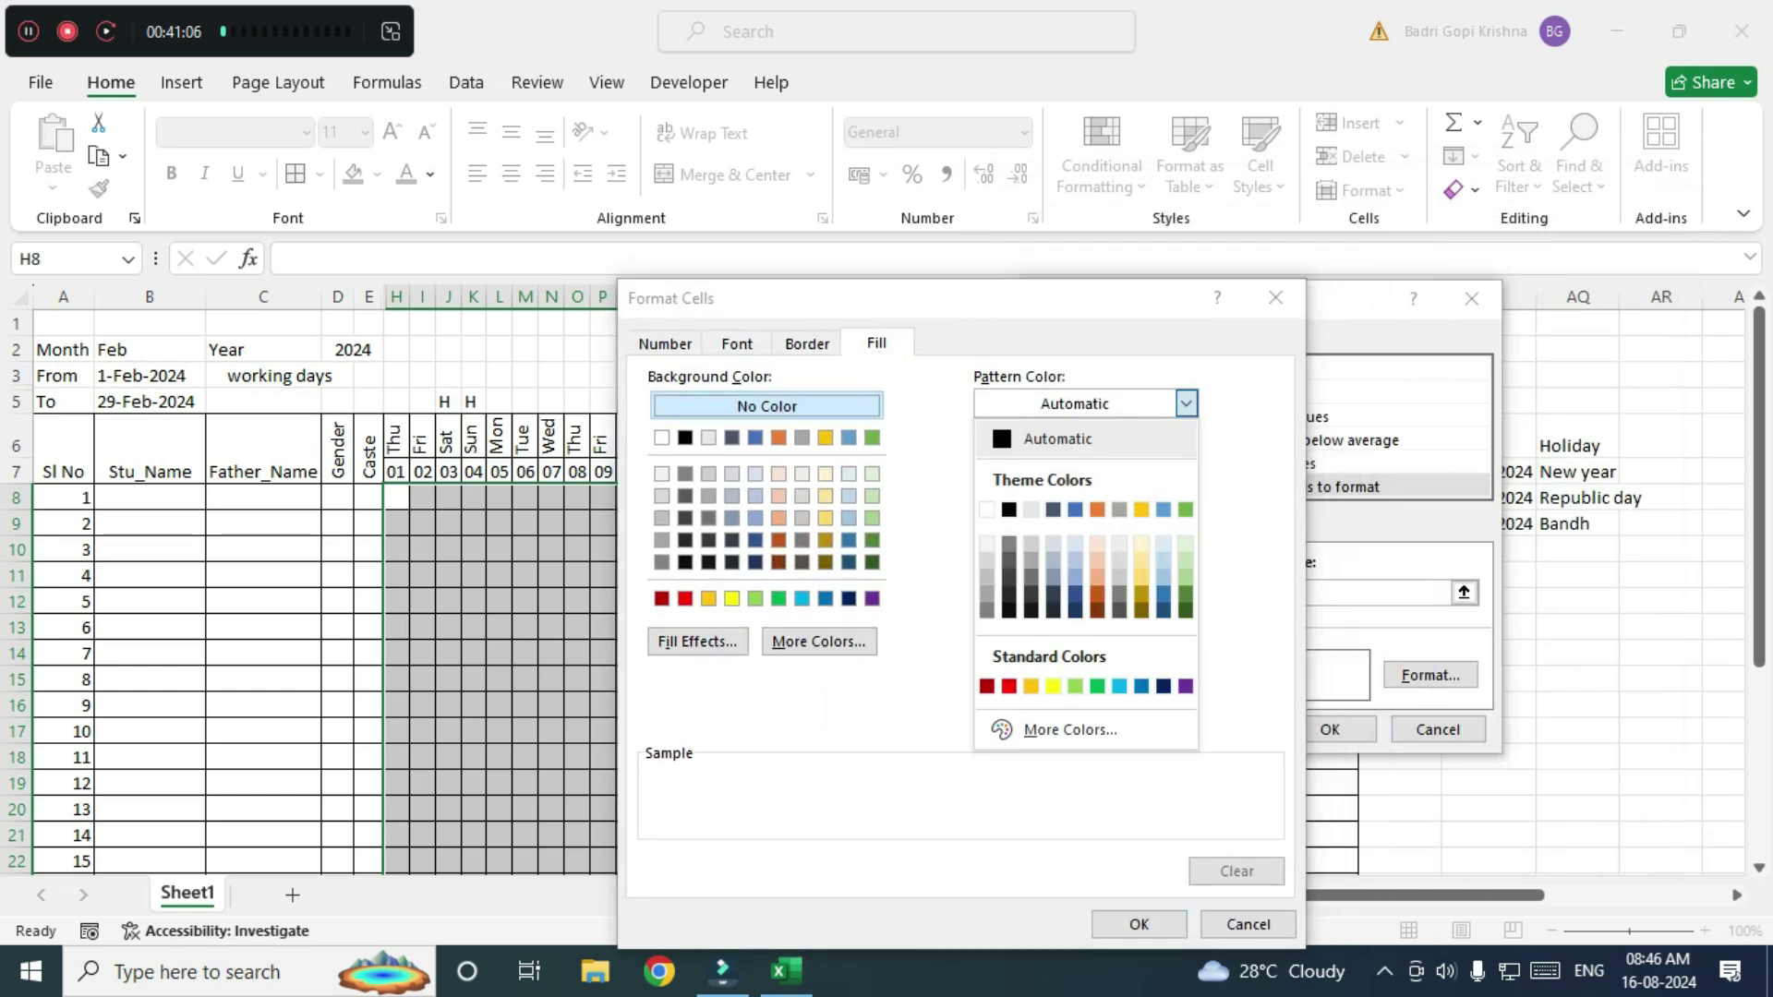
left_click(1009, 685)
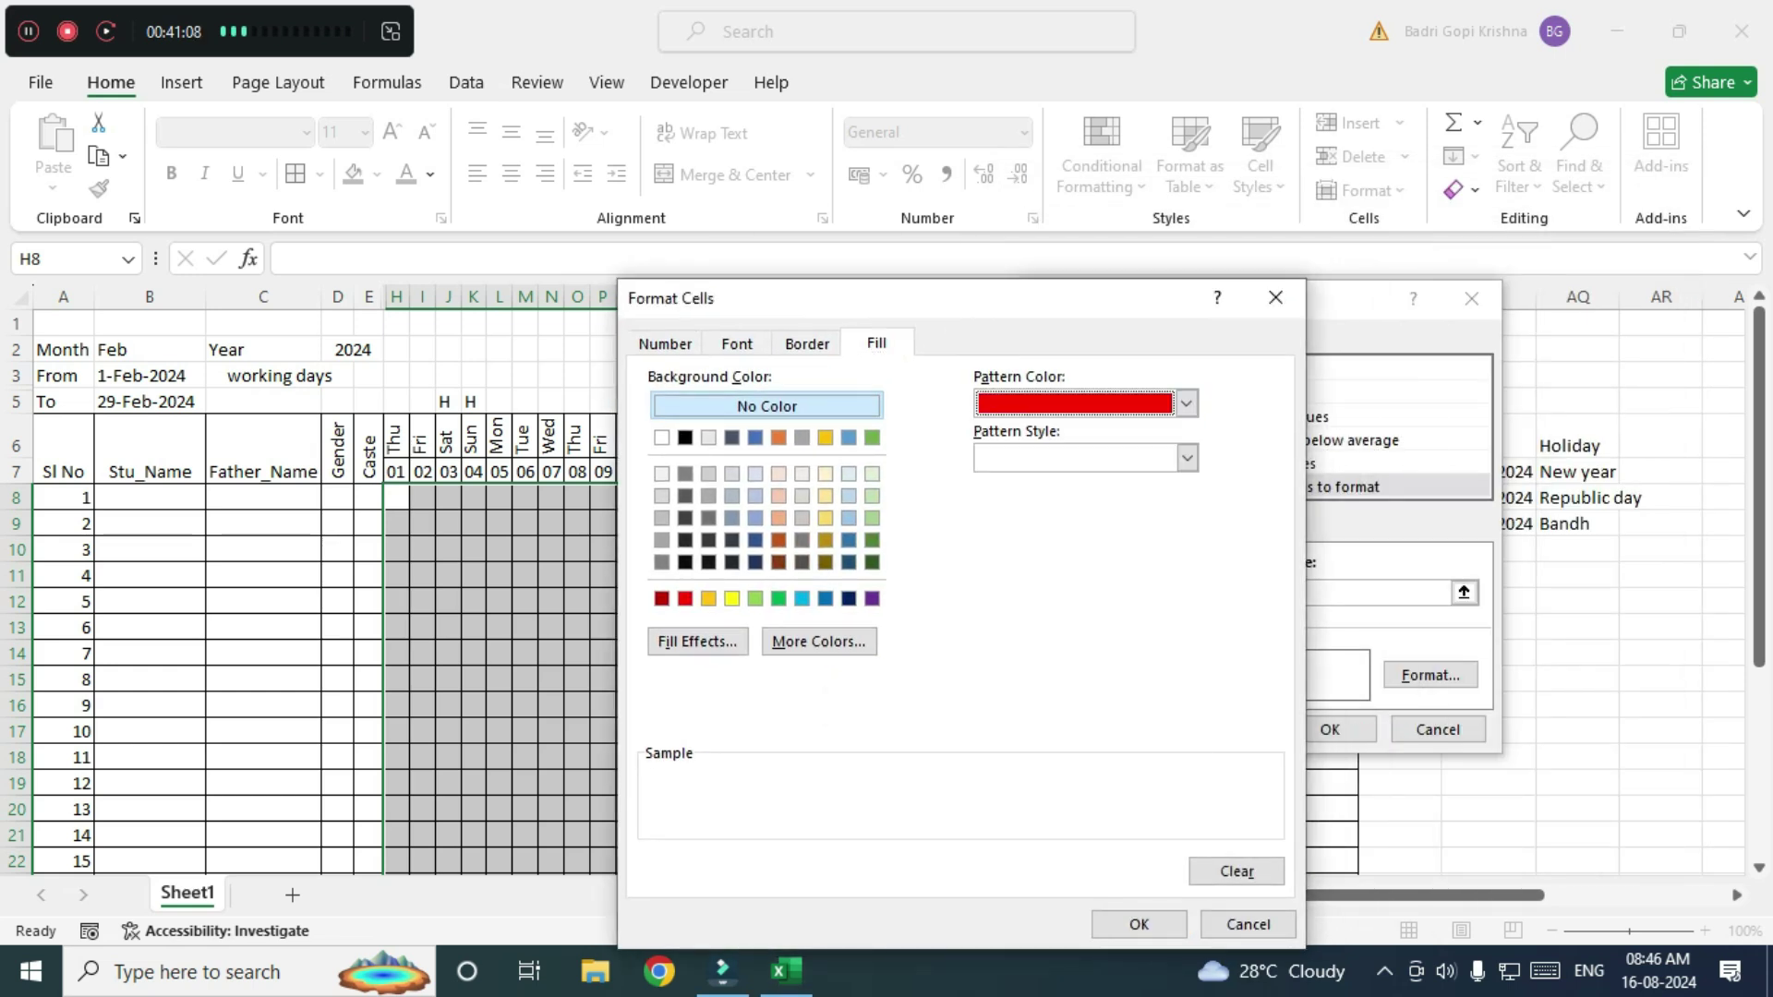
left_click(1187, 458)
left_click(1025, 557)
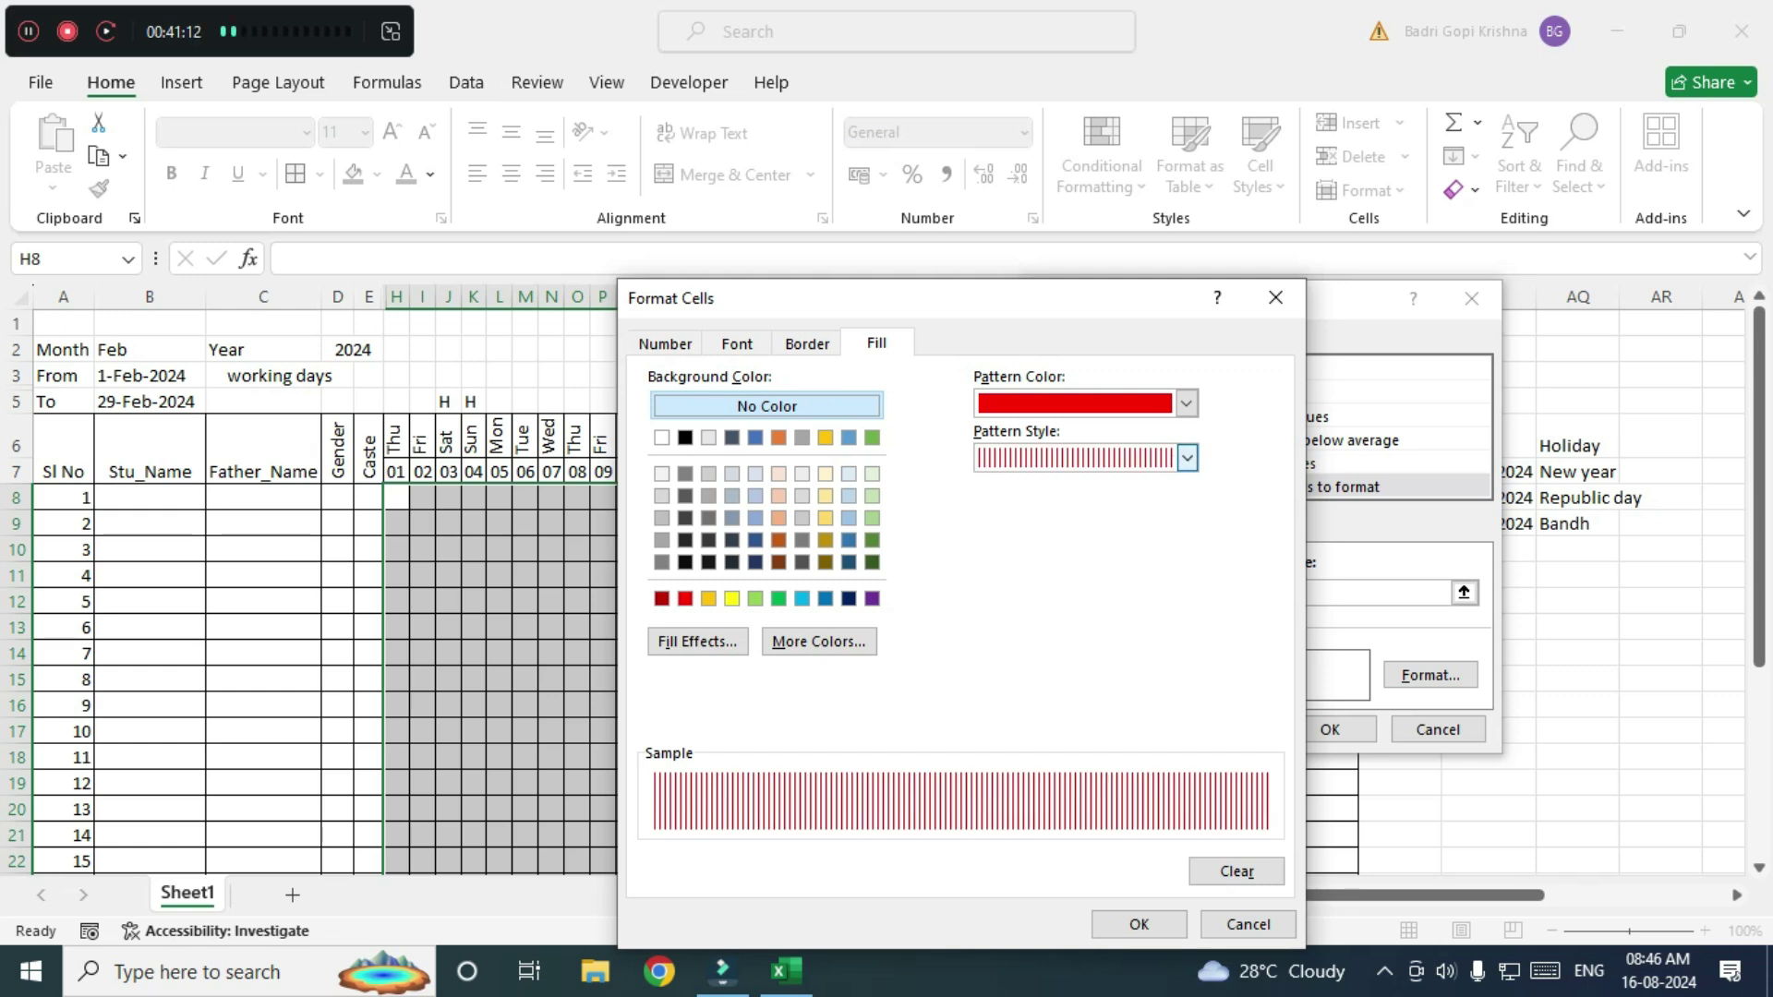
Step: Compare diagonal stripe patterns, keep thin vertical stripes, and save the holiday rule
left_click(1187, 458)
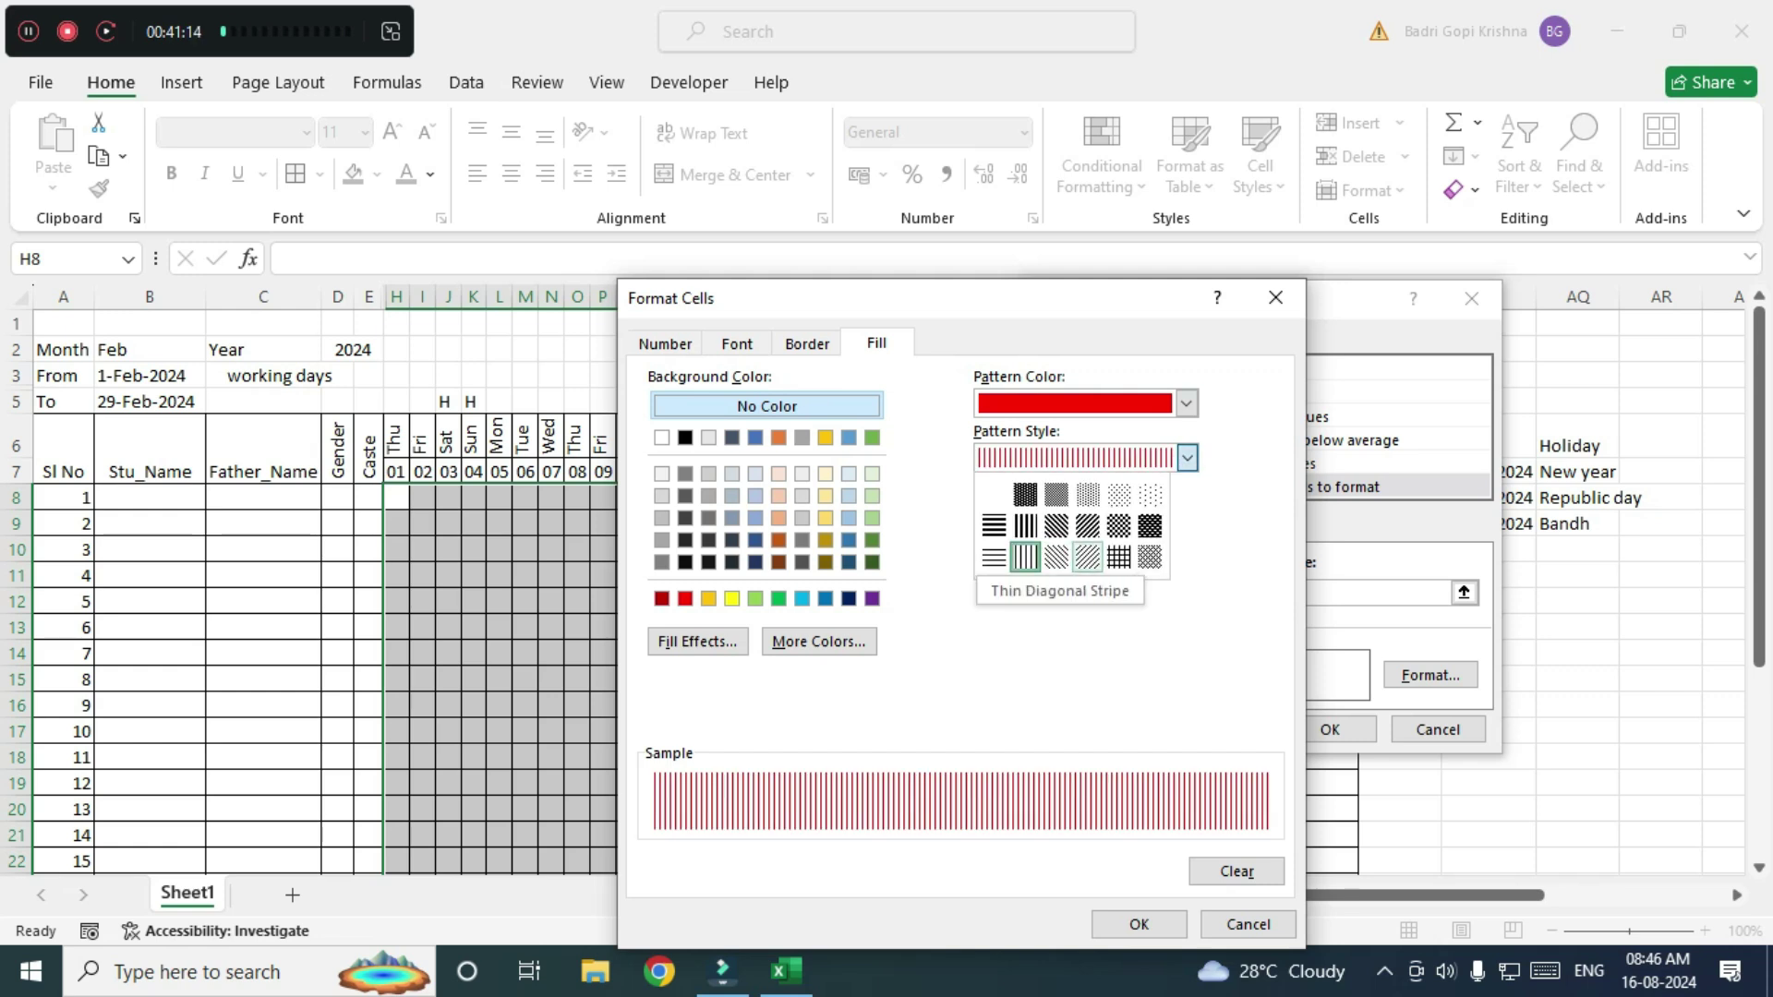
left_click(1087, 557)
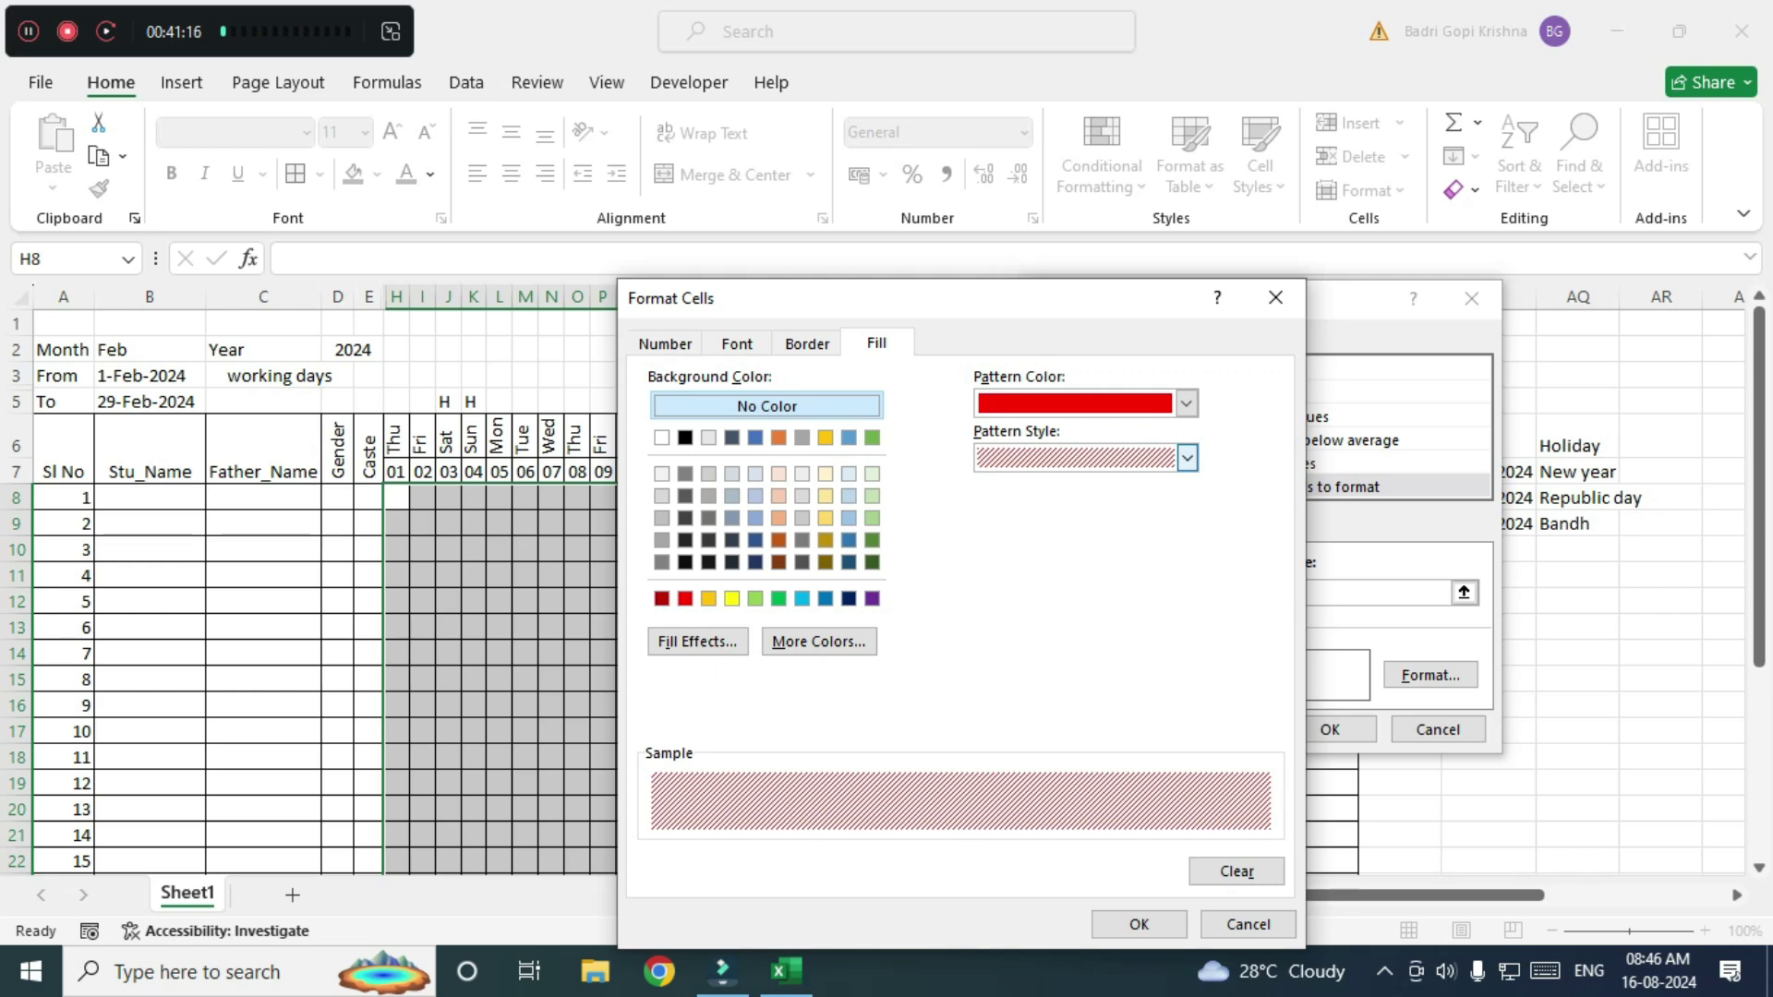
left_click(1187, 458)
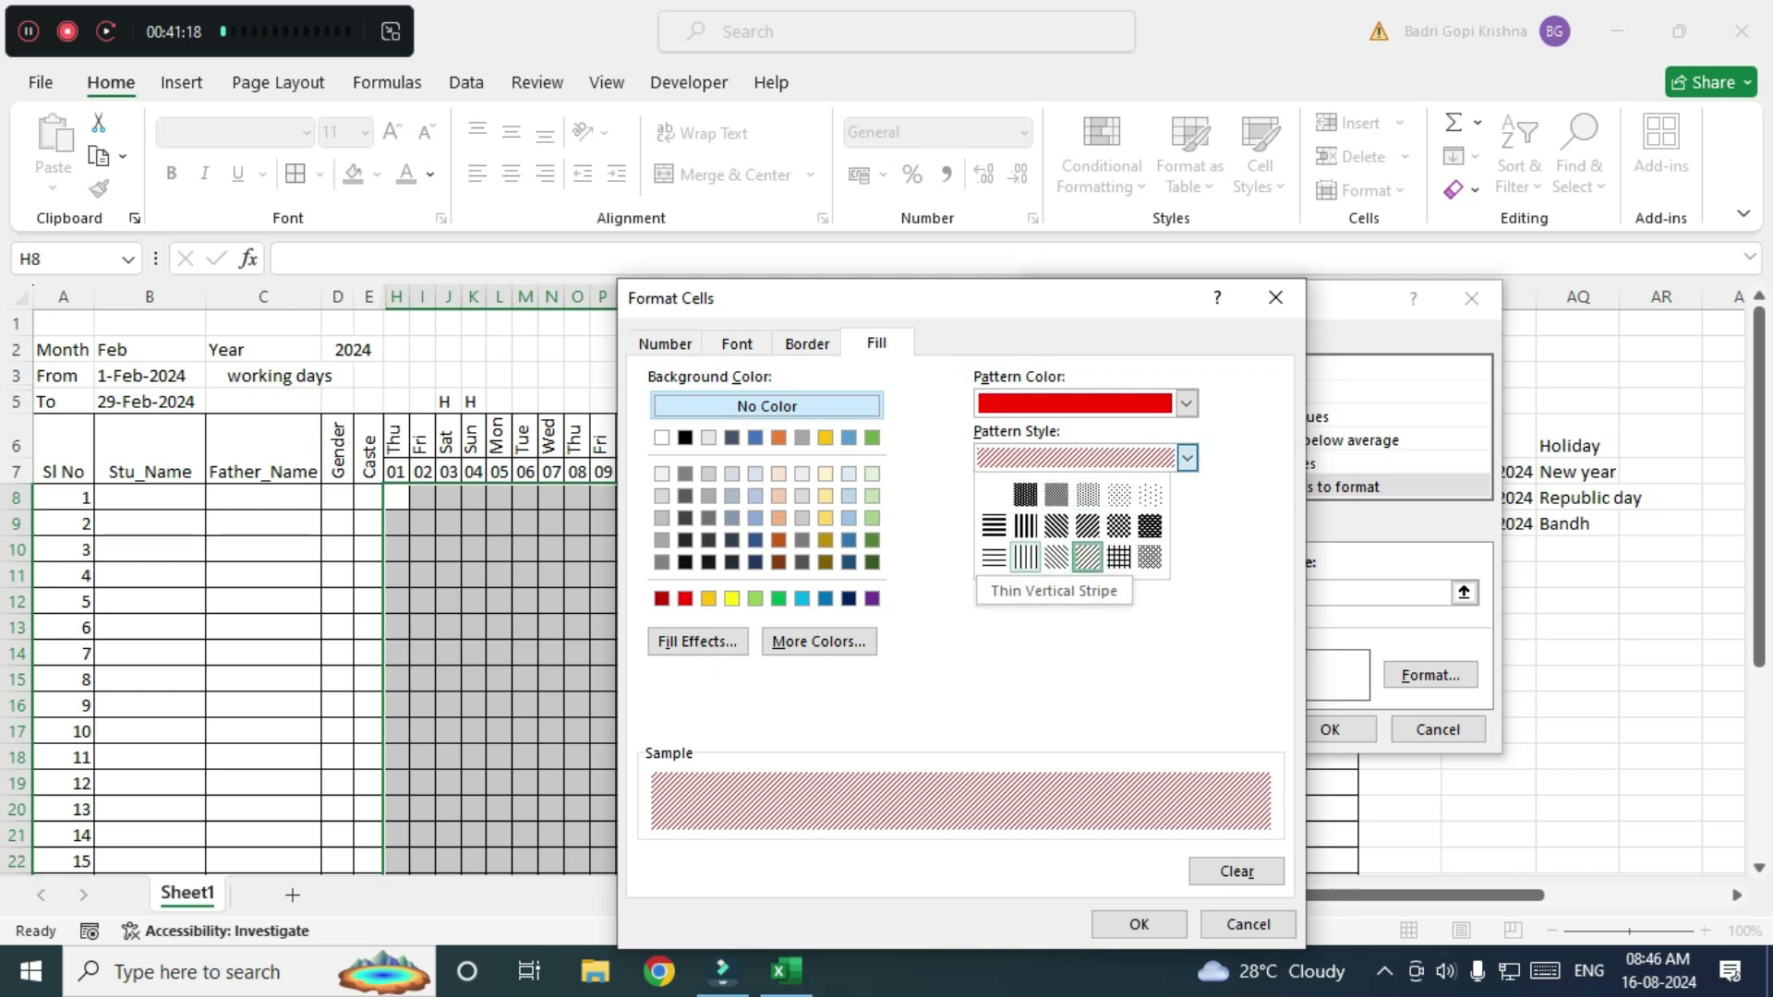
left_click(1087, 526)
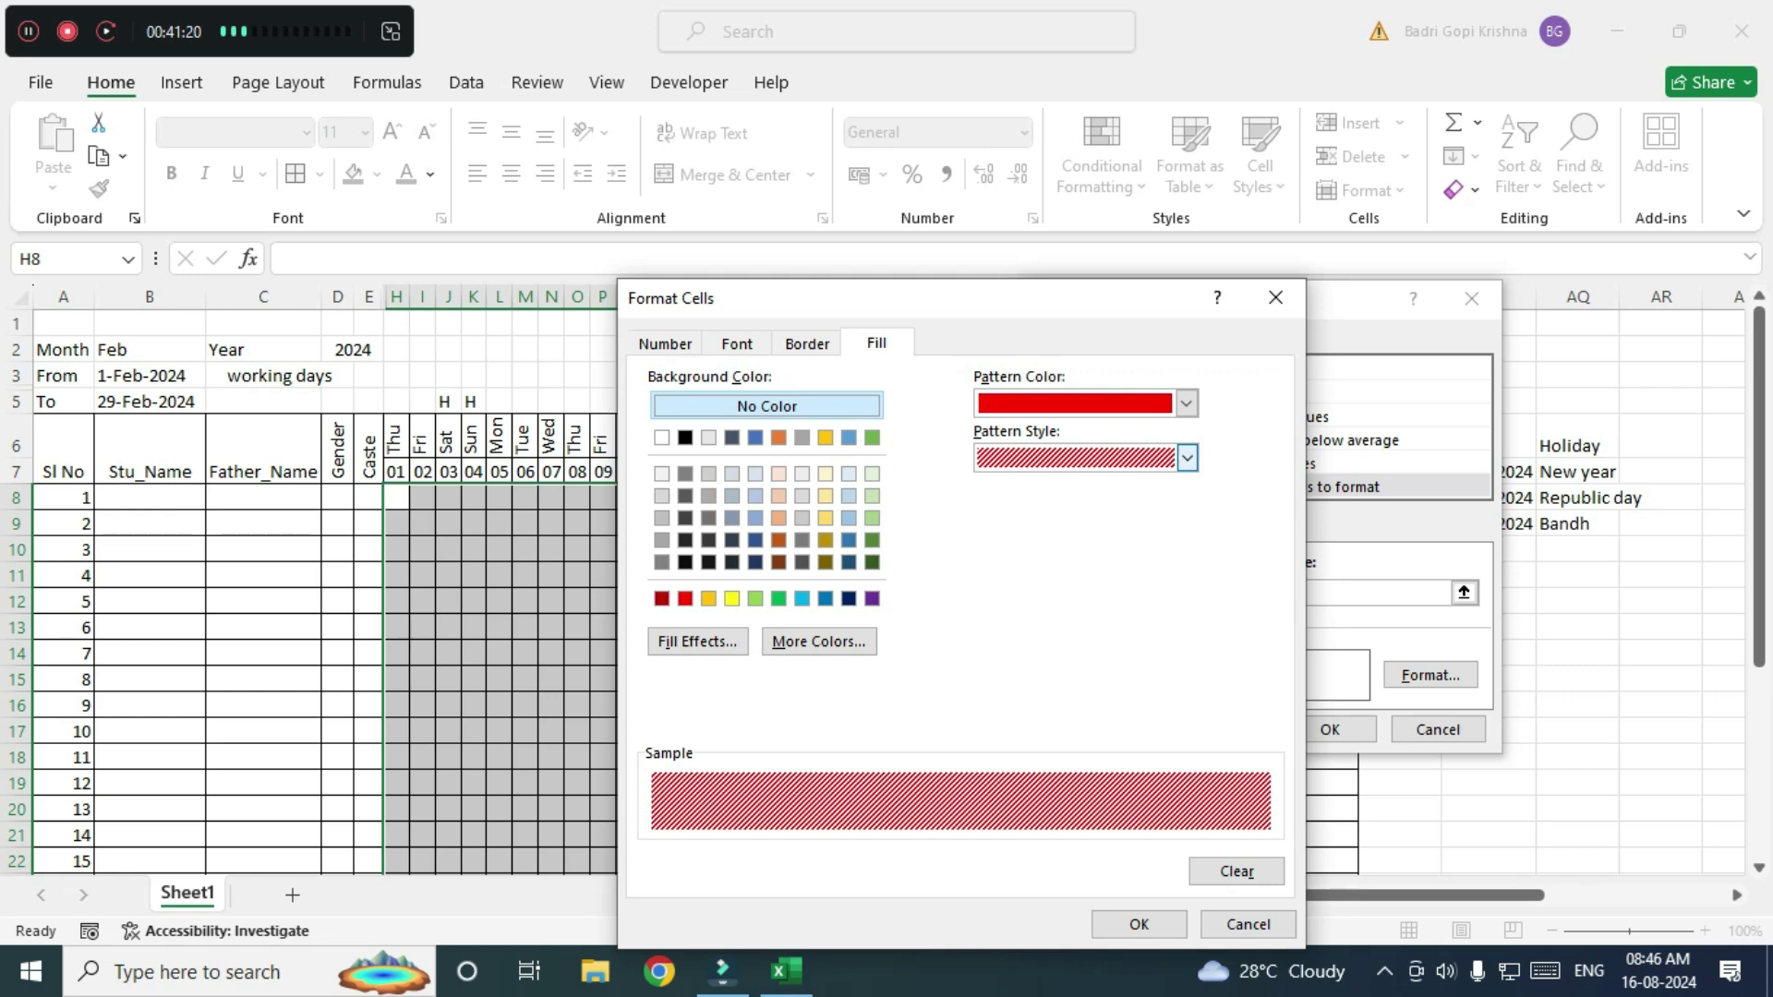
left_click(1187, 458)
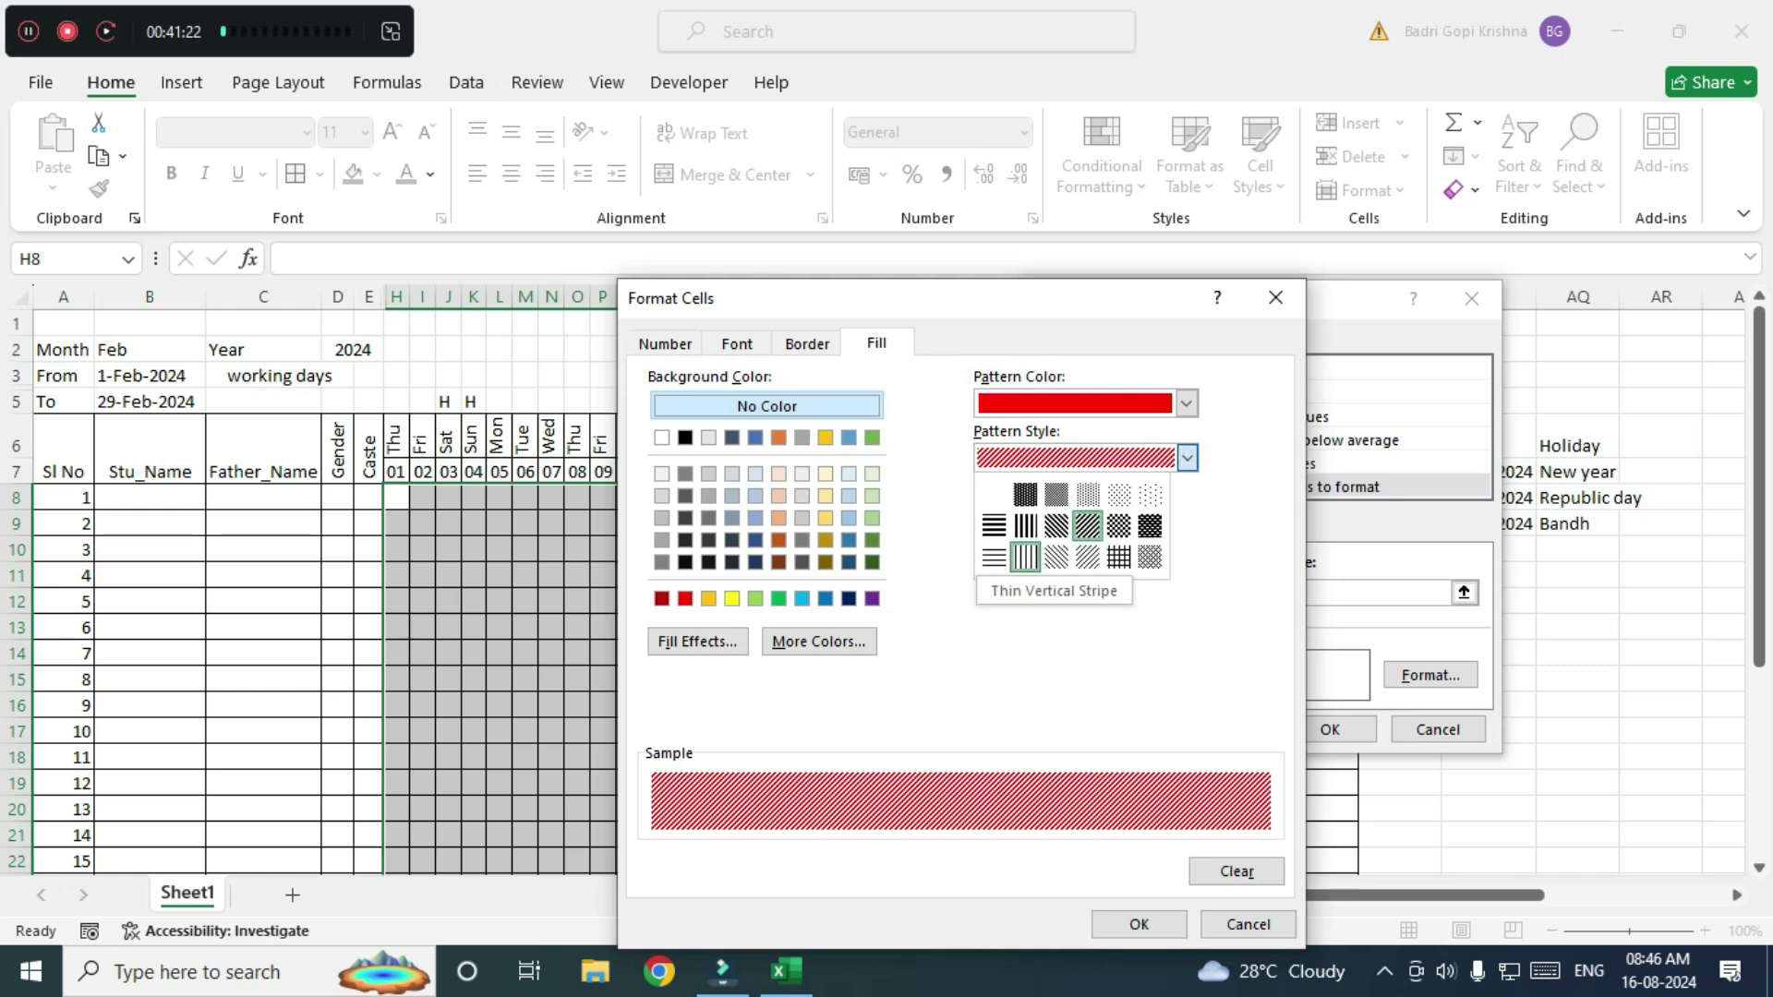
left_click(1027, 554)
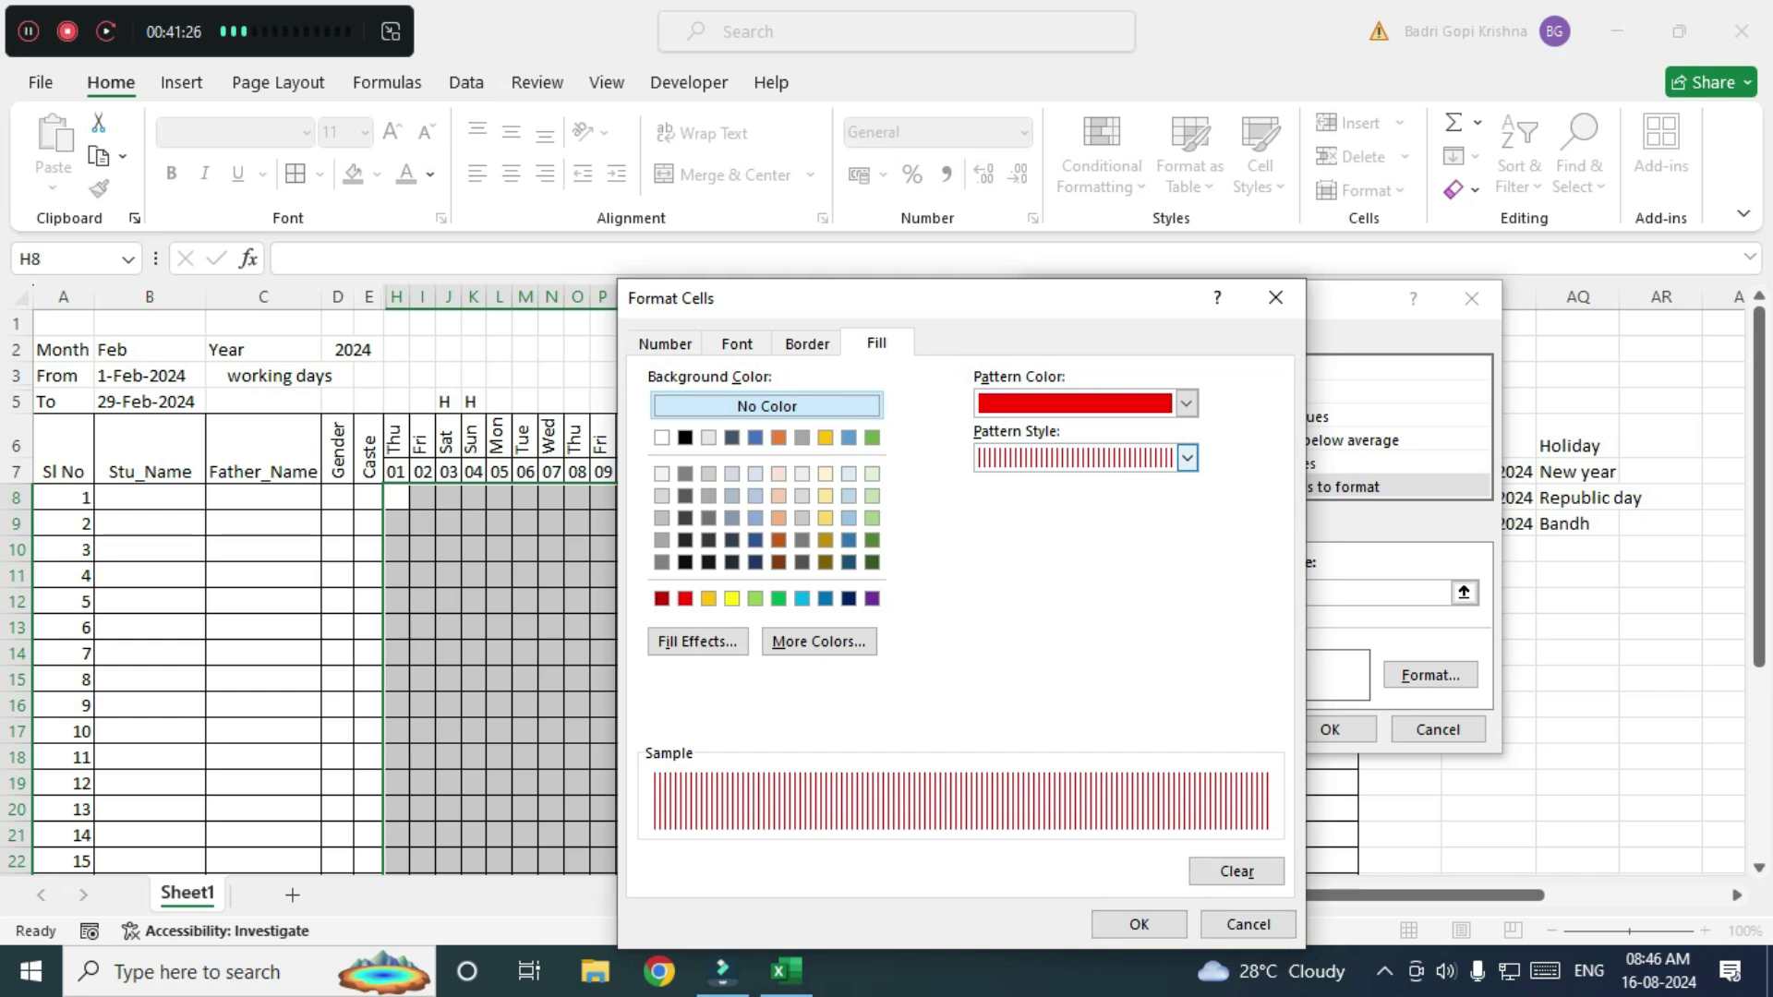
left_click(1139, 924)
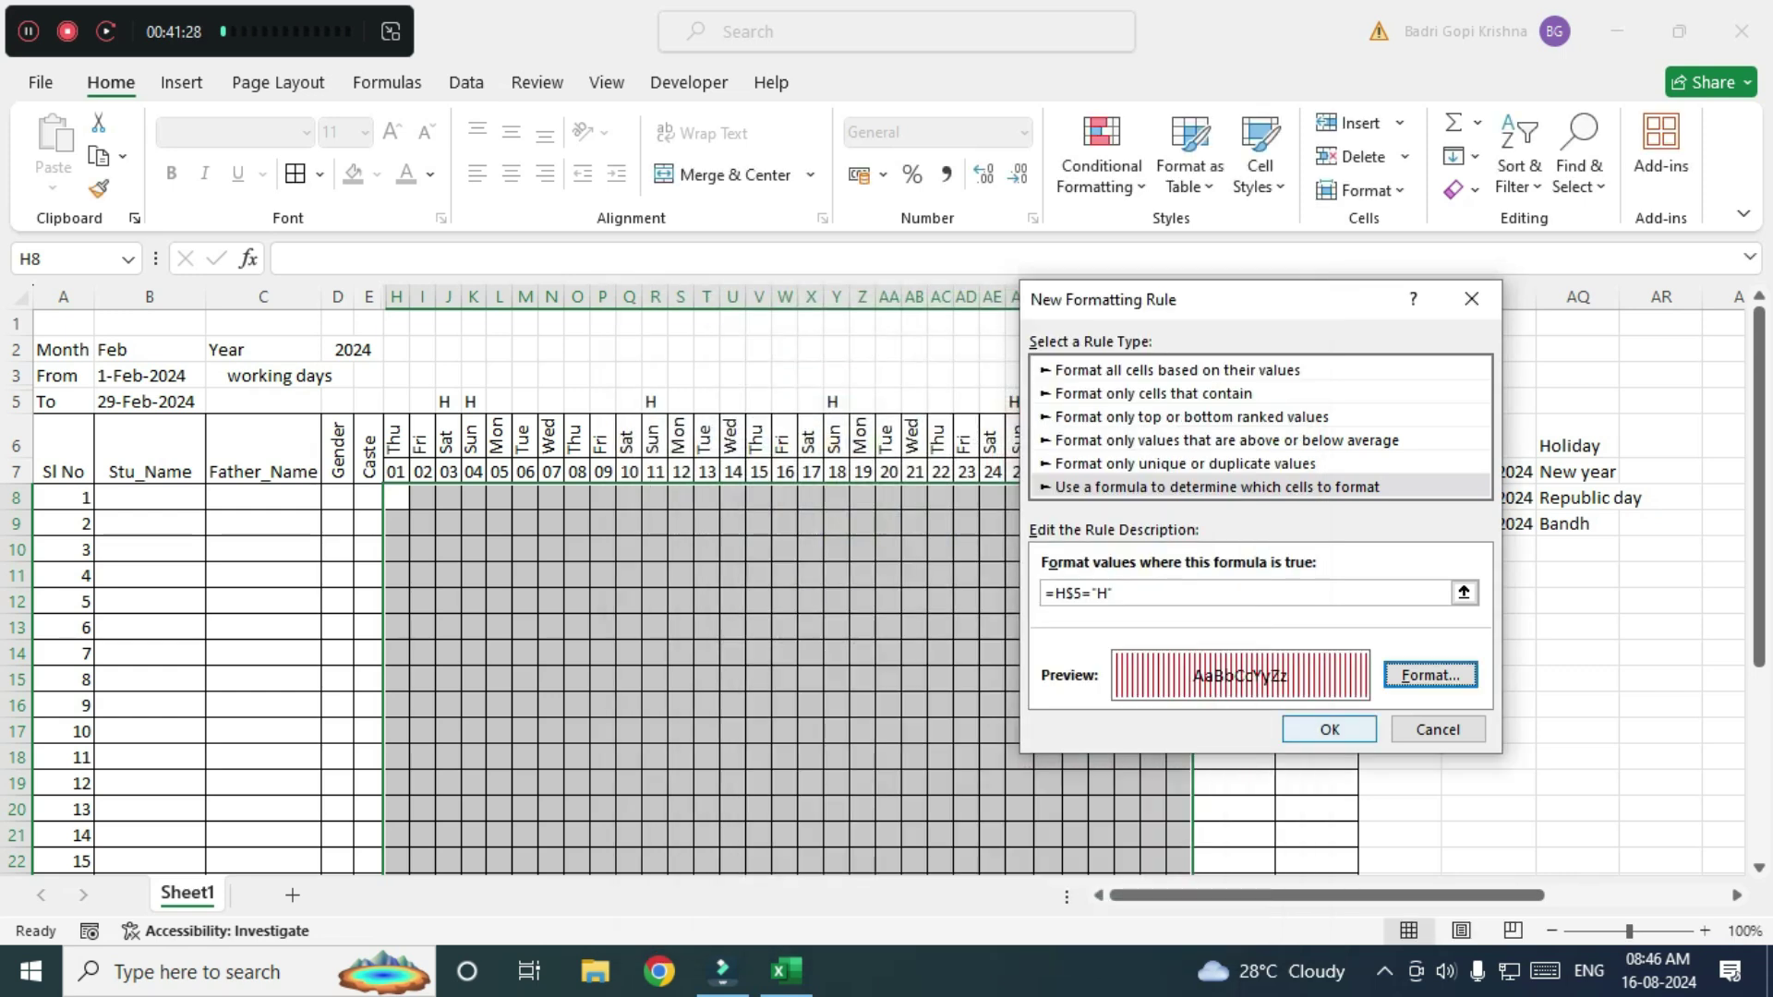
left_click(1330, 729)
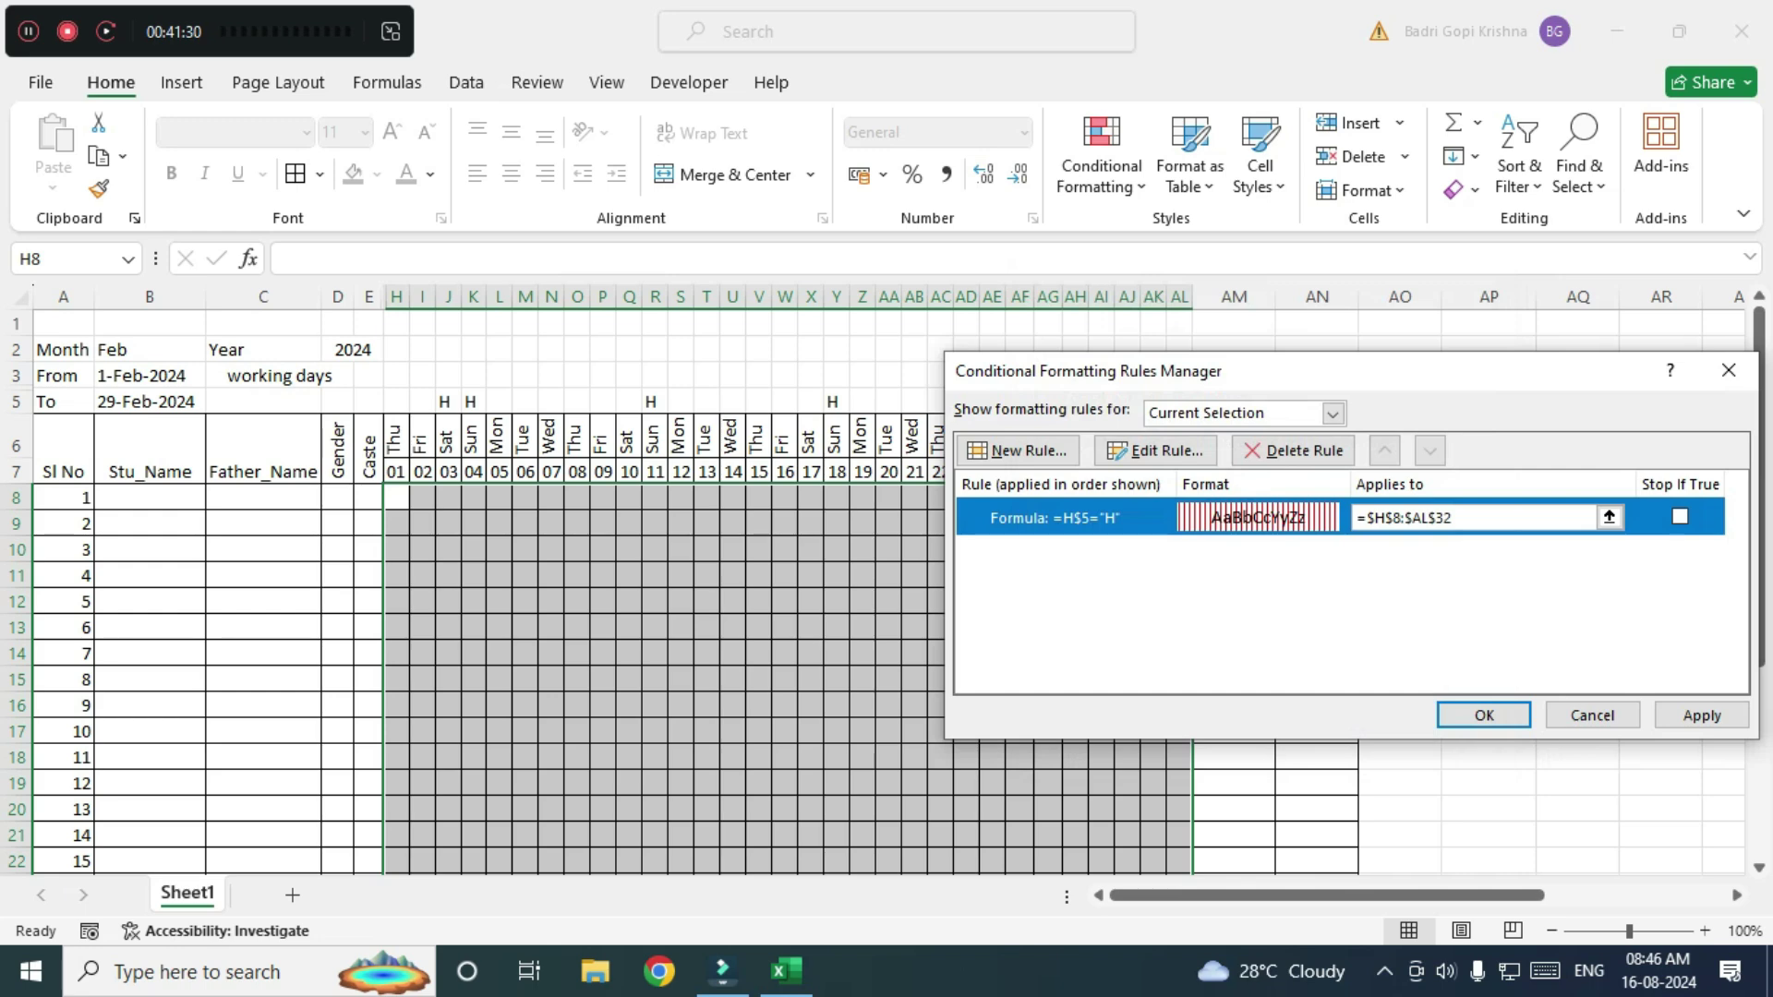
Step: Apply the holiday rule and check the red stripes down the grid
key("Return")
left_click(938, 622)
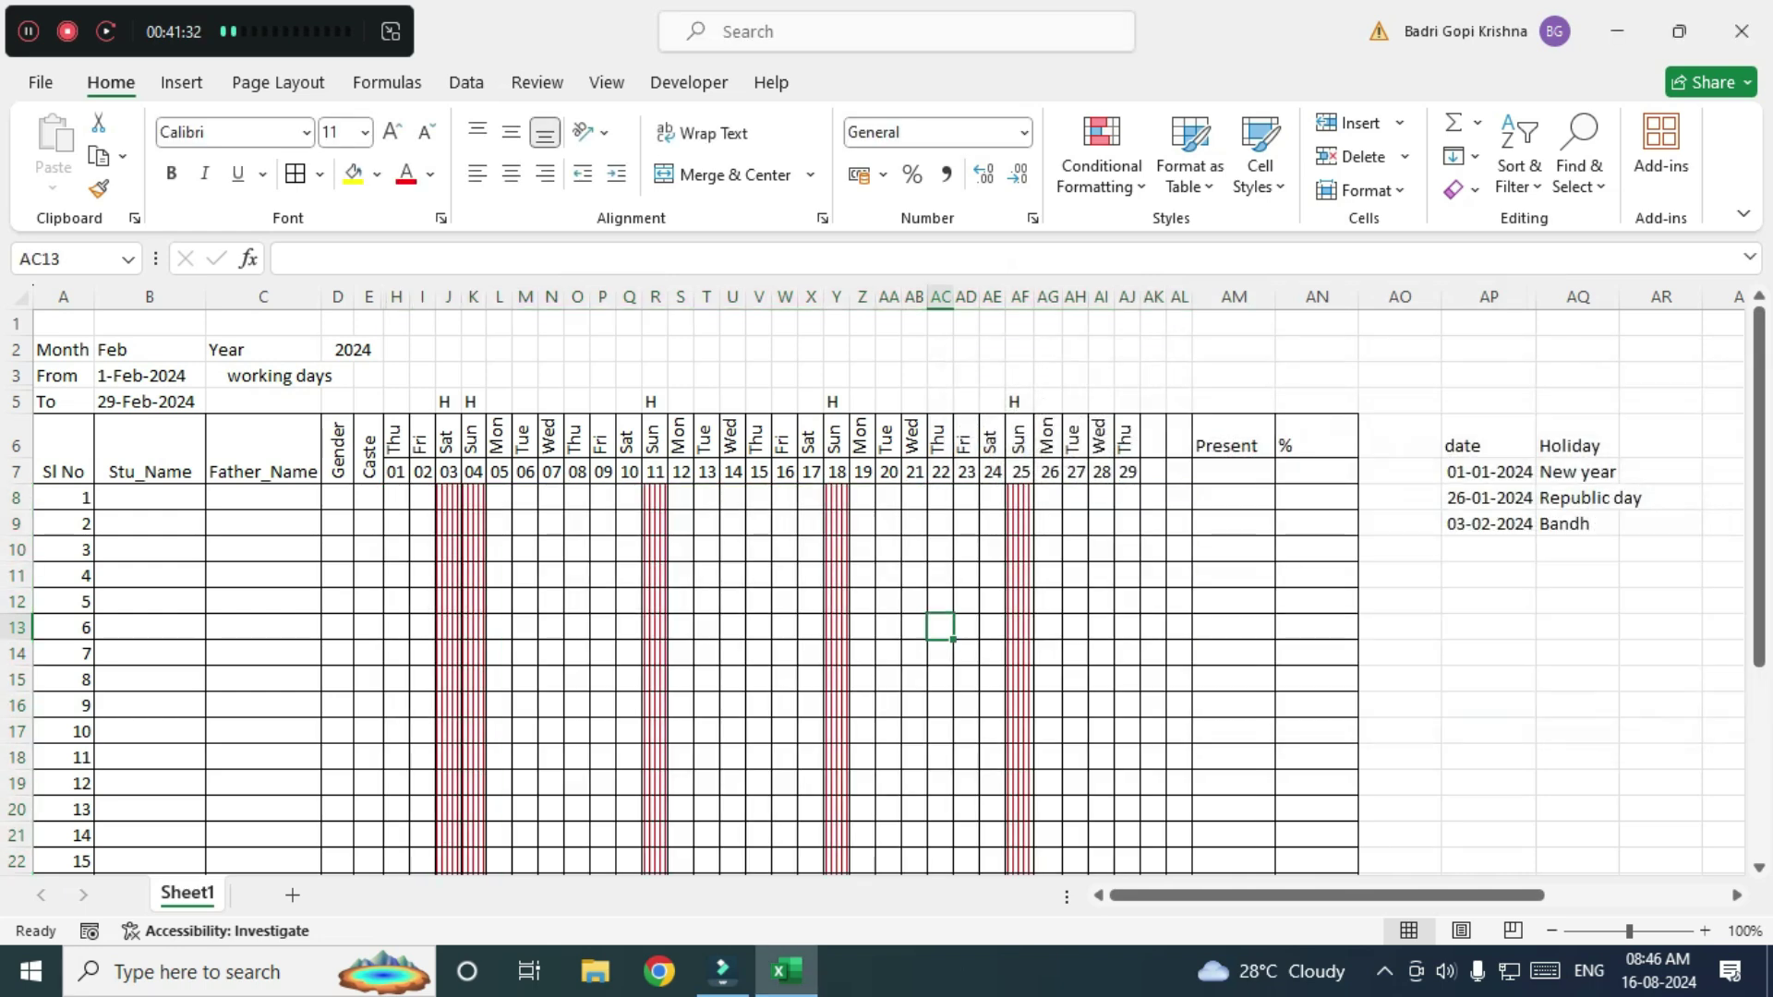
scroll(938, 621, "down", 4)
scroll(938, 622, "down", 1)
scroll(938, 622, "up", 6)
scroll(939, 621, "down", 5)
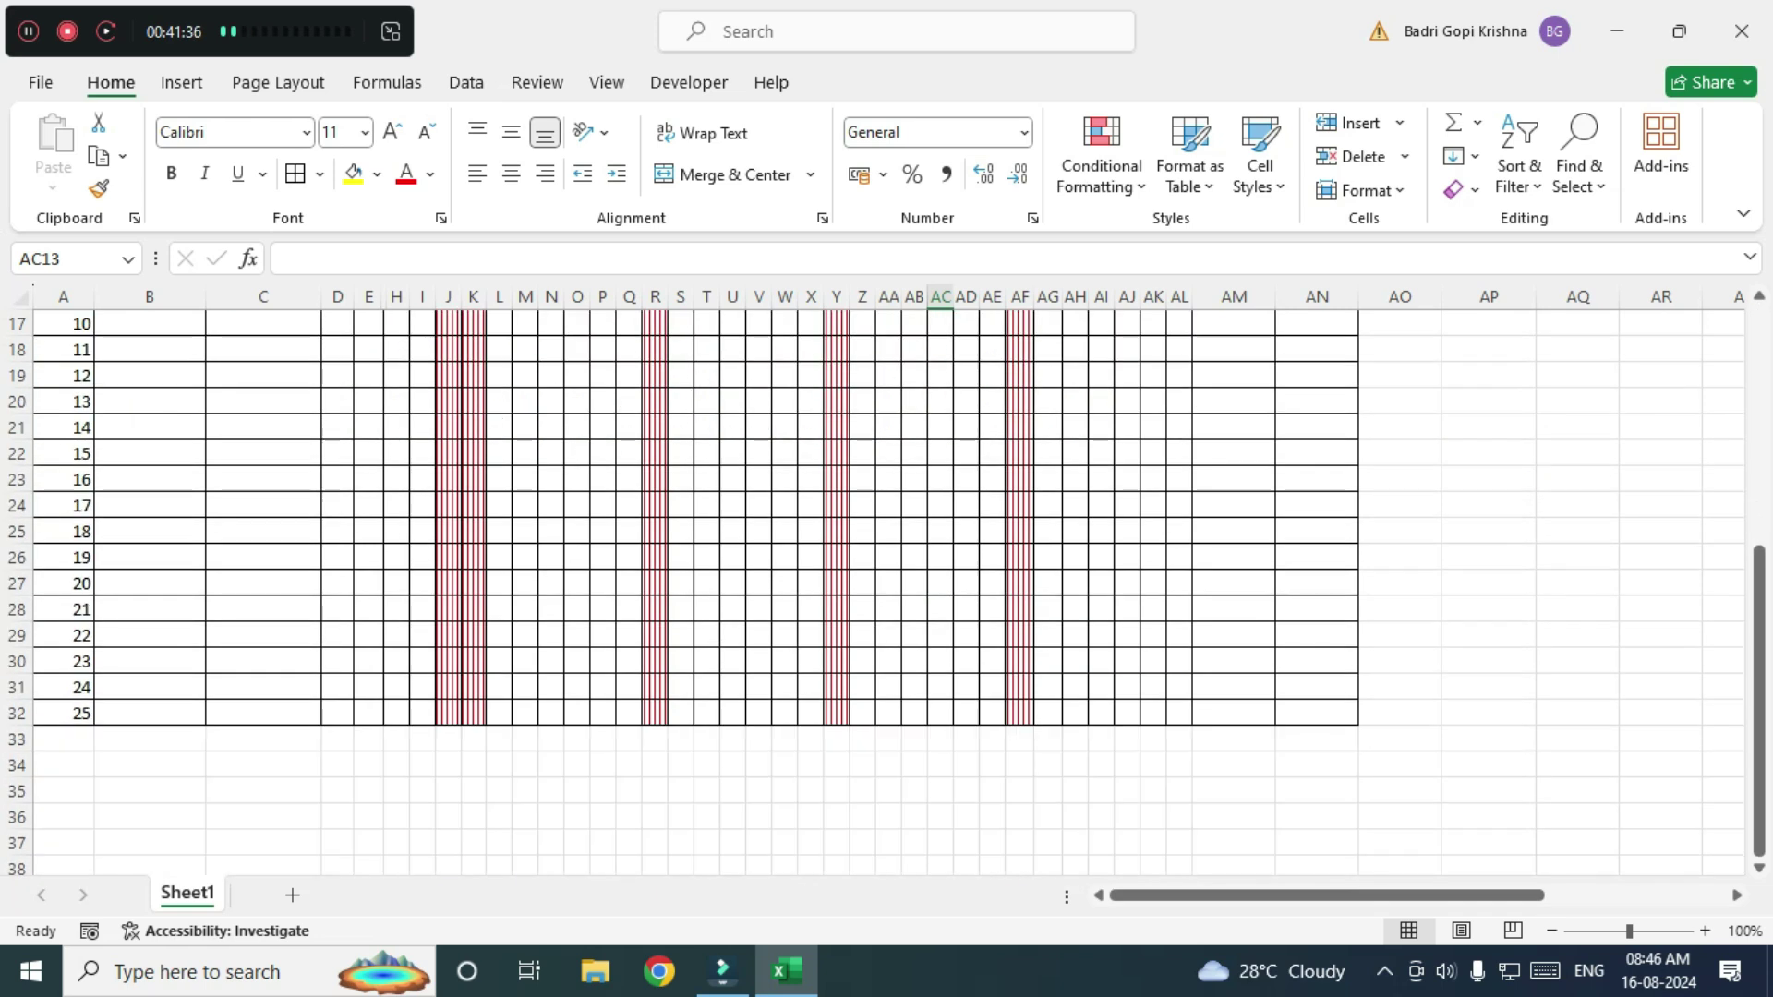
scroll(939, 621, "up", 5)
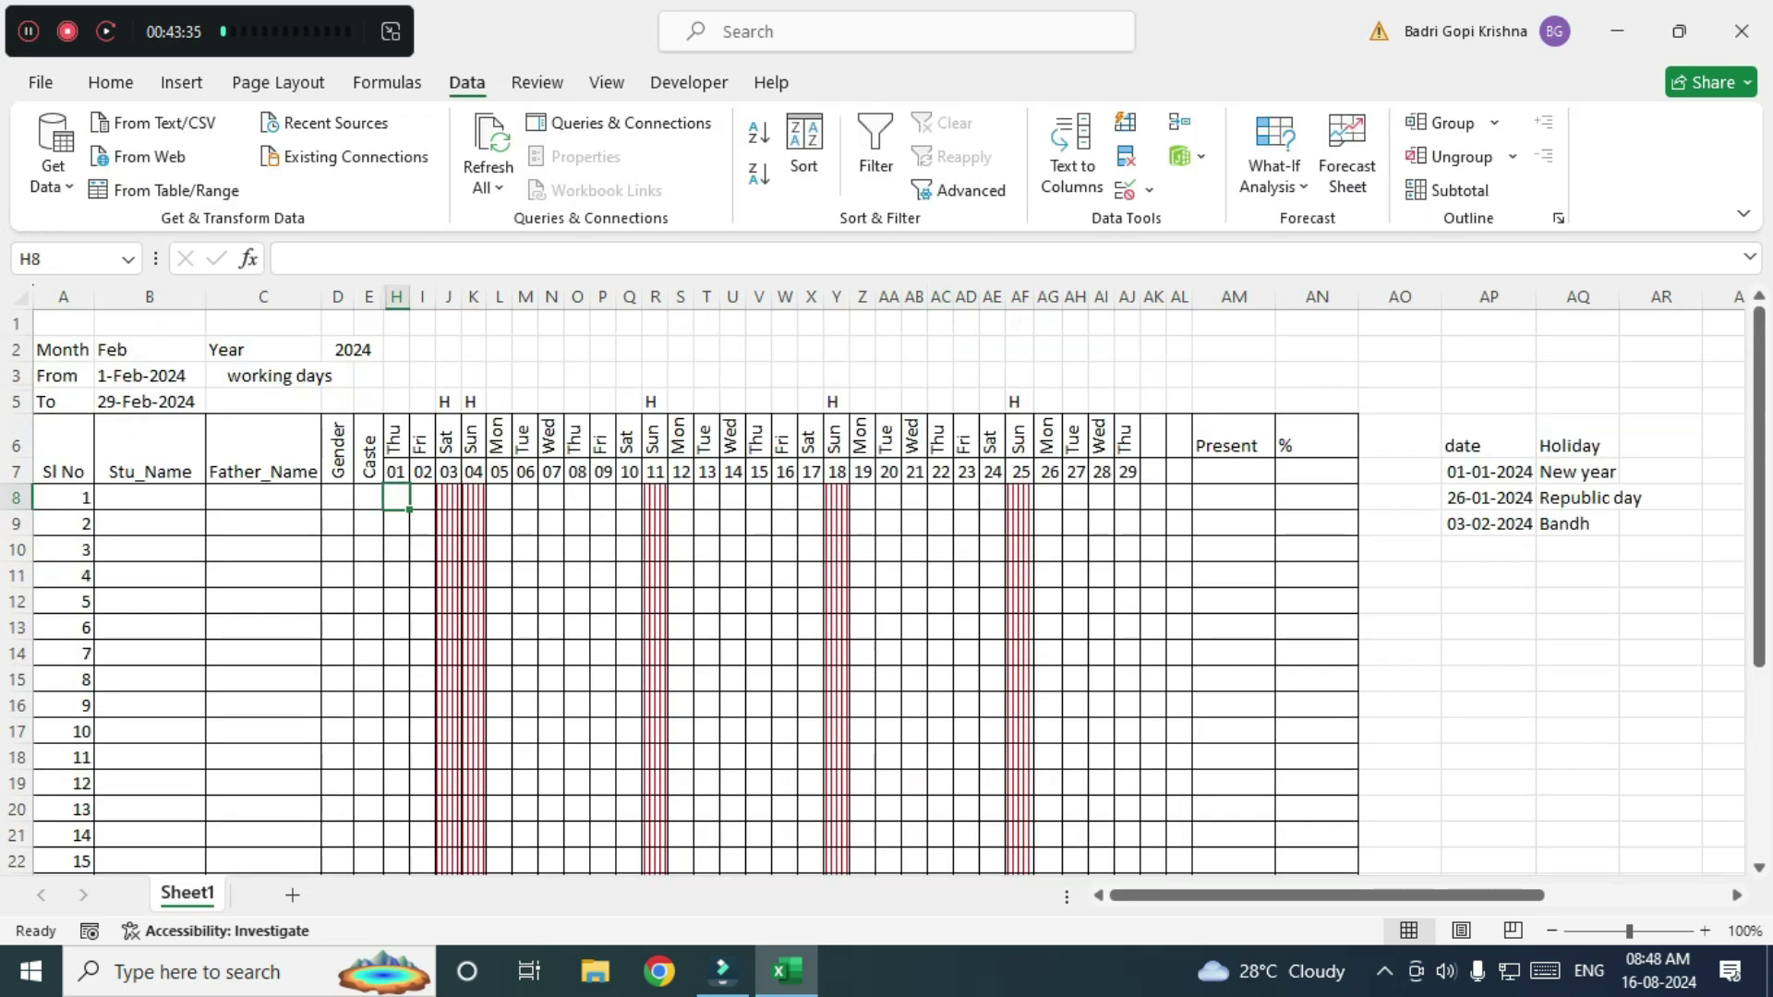
scroll(886, 591, "down", 6)
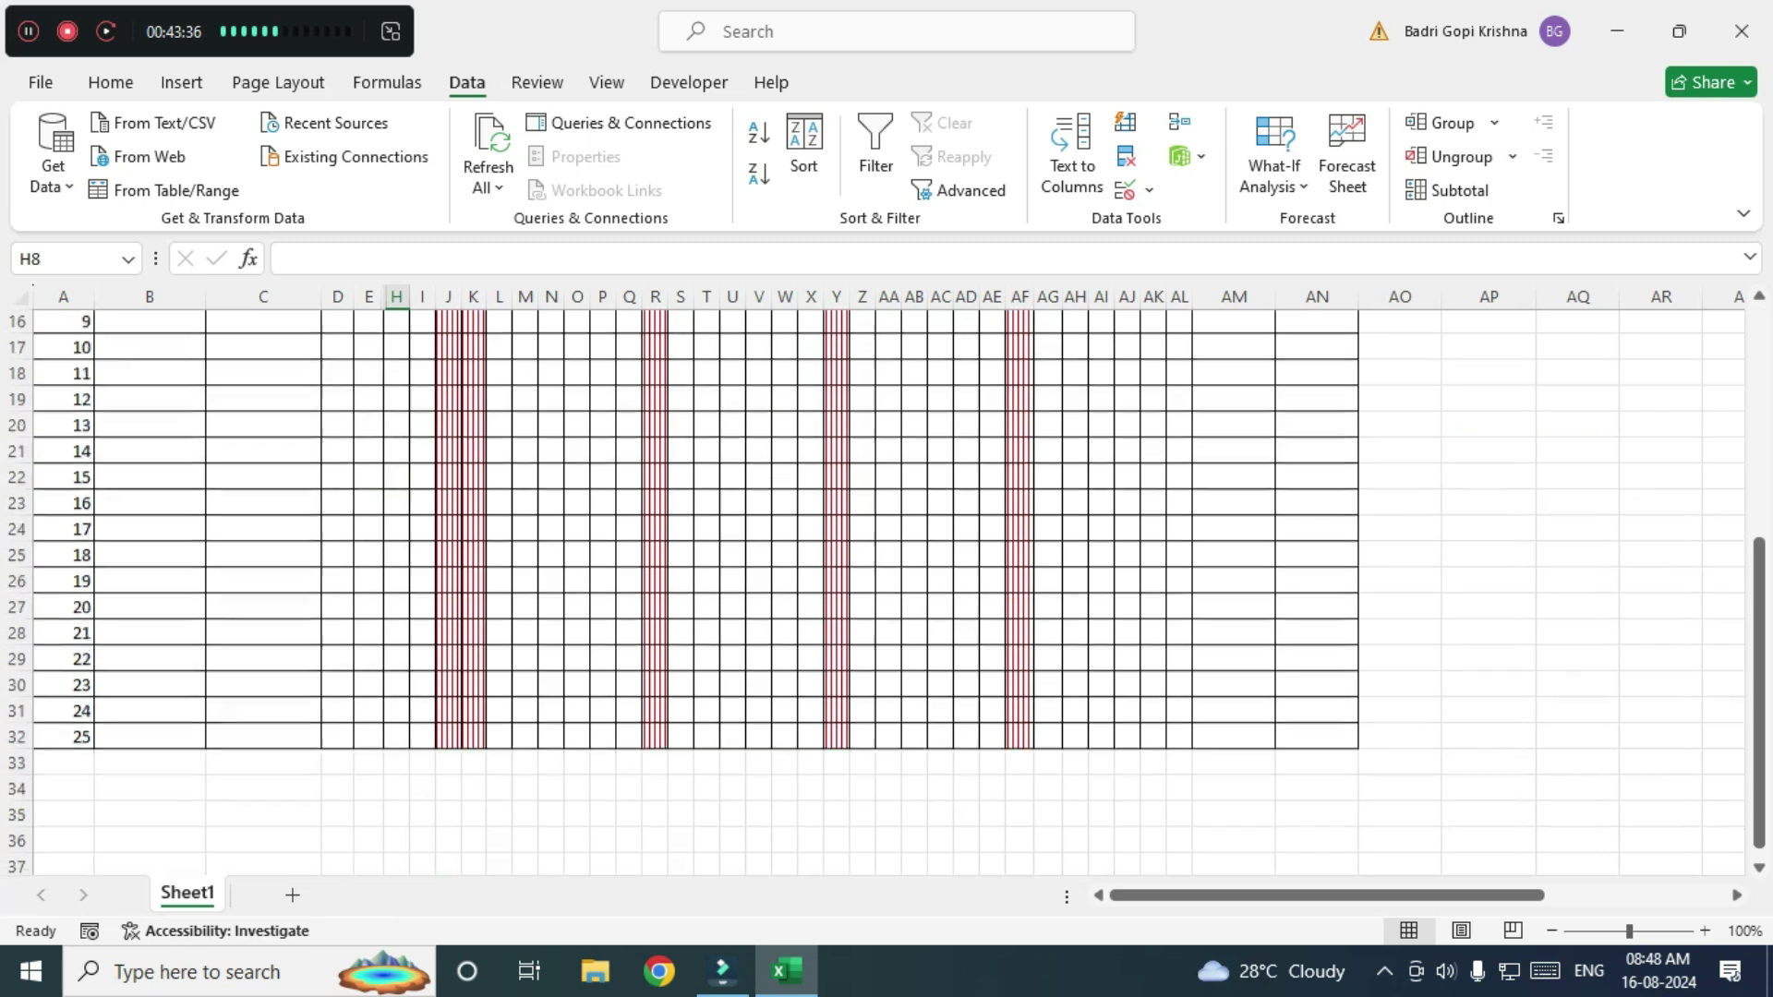
Step: Reselect the attendance grid H8:AL32
left_click(1180, 635, "shift")
scroll(887, 591, "up", 6)
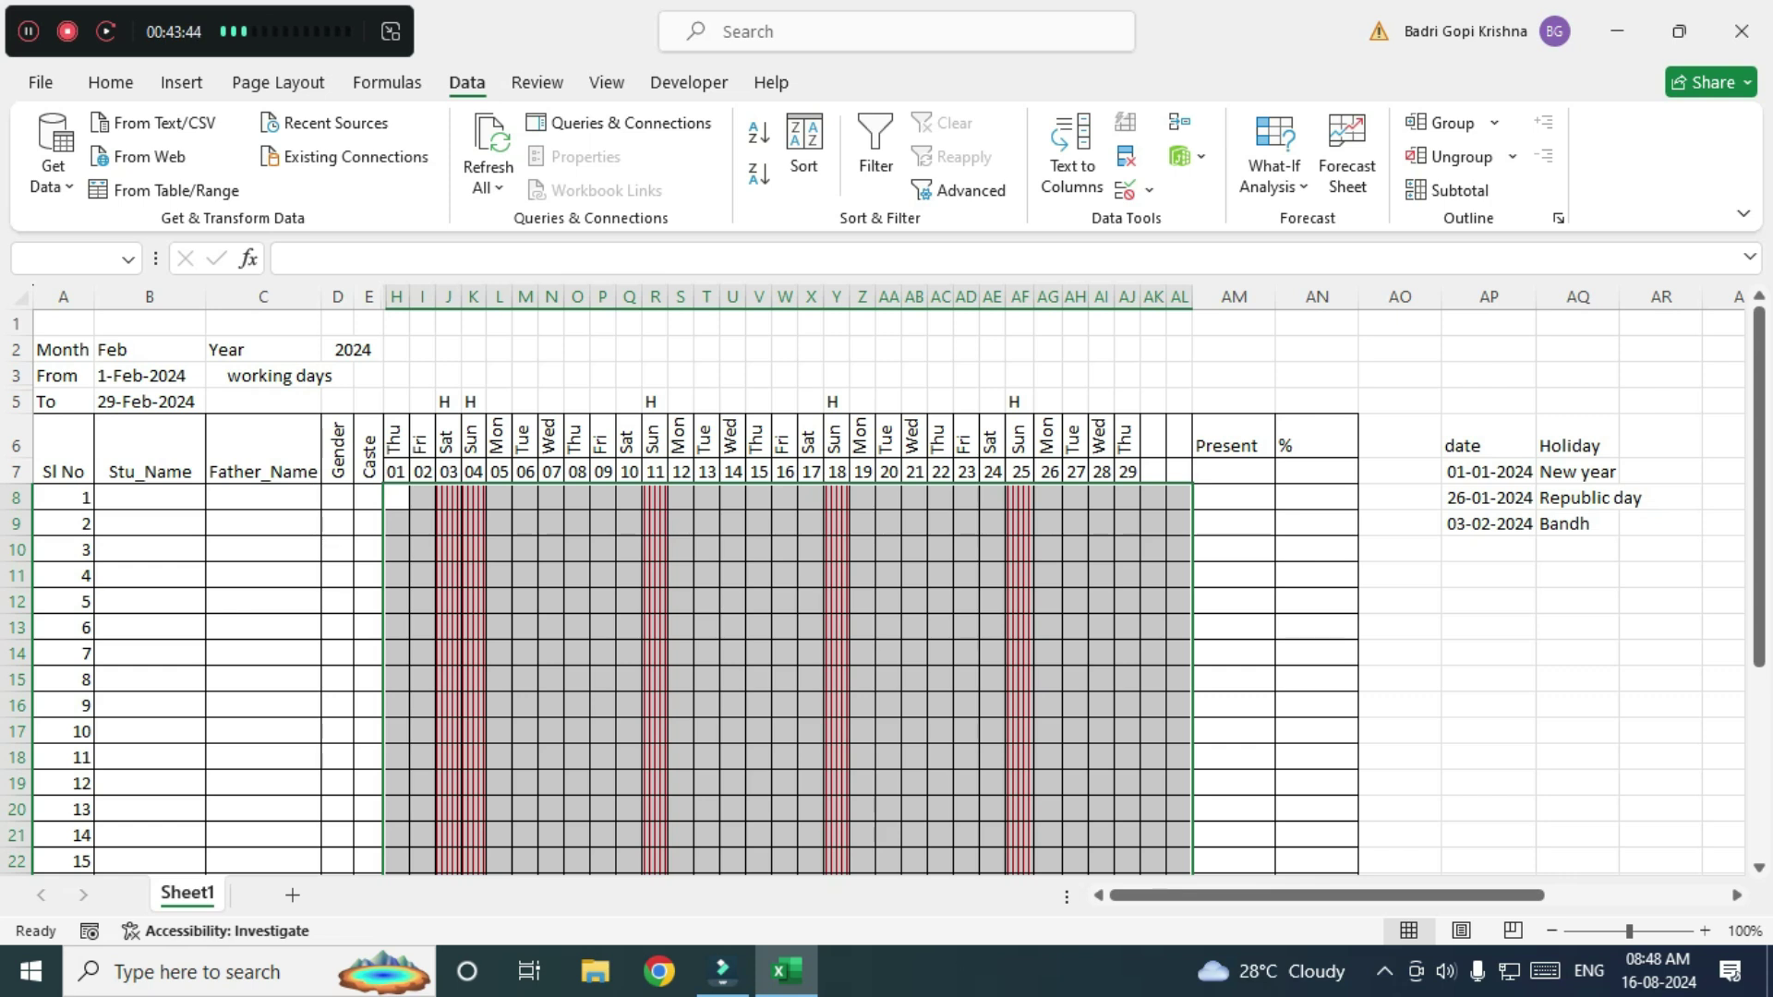
left_click(397, 497)
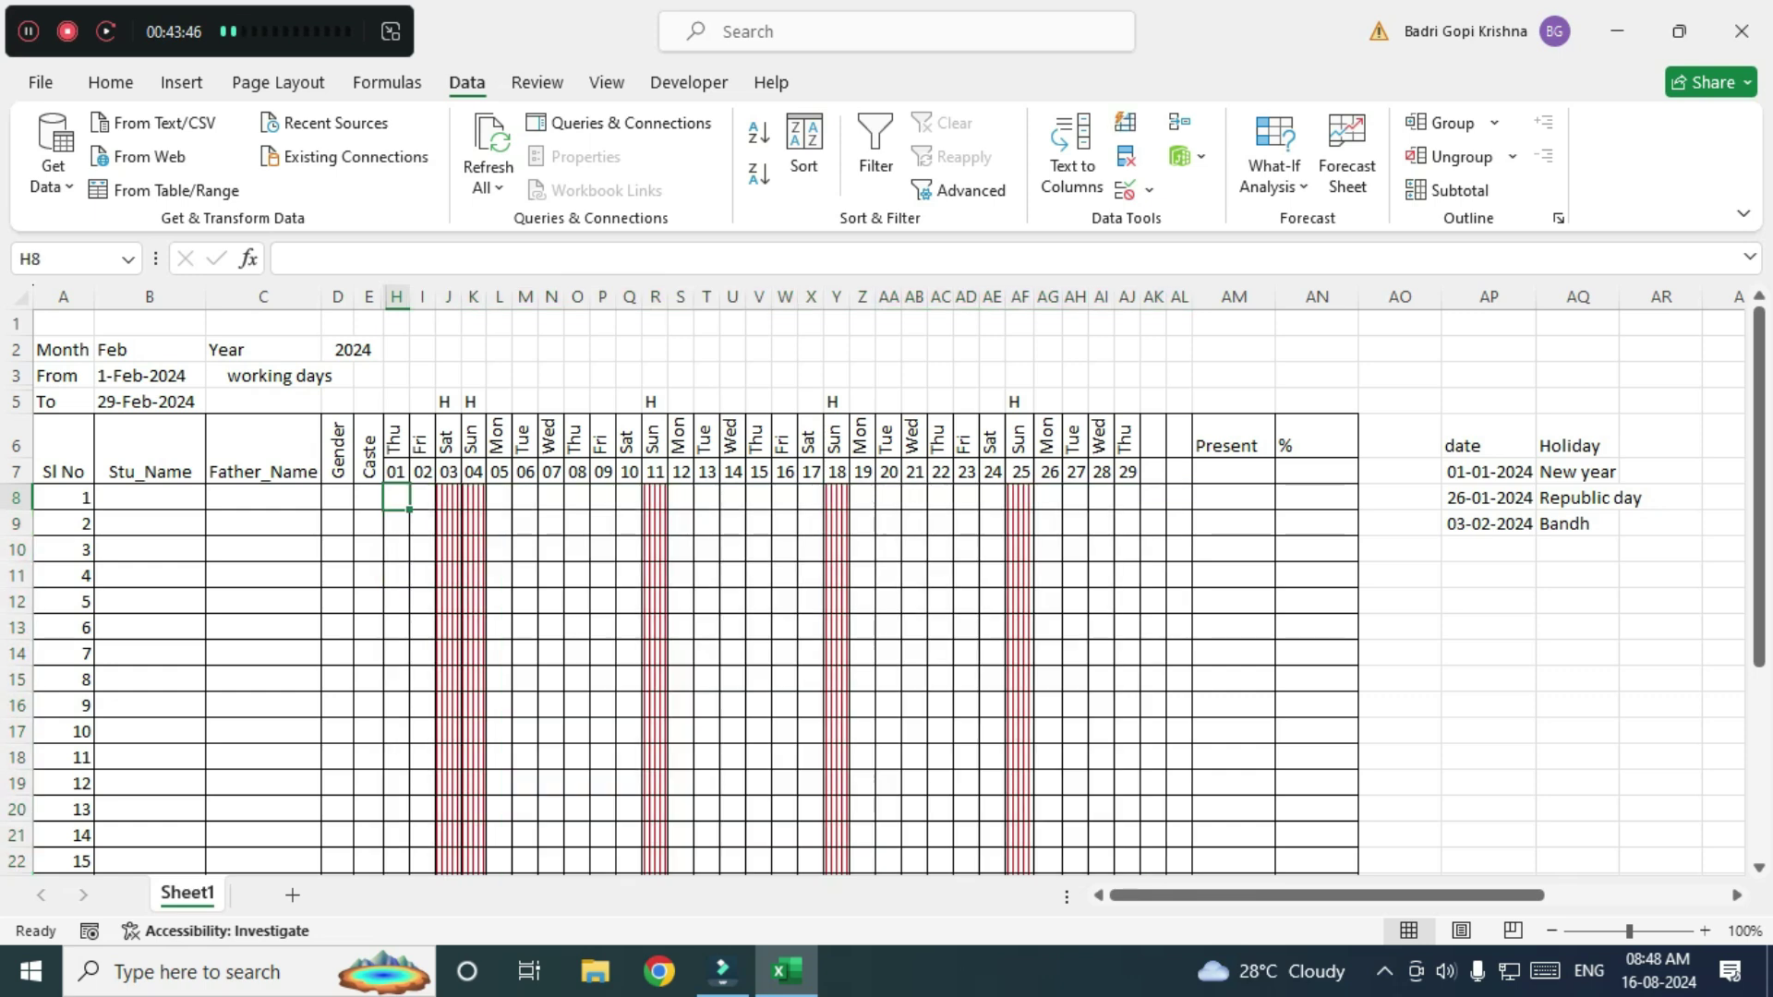
scroll(702, 591, "down", 5)
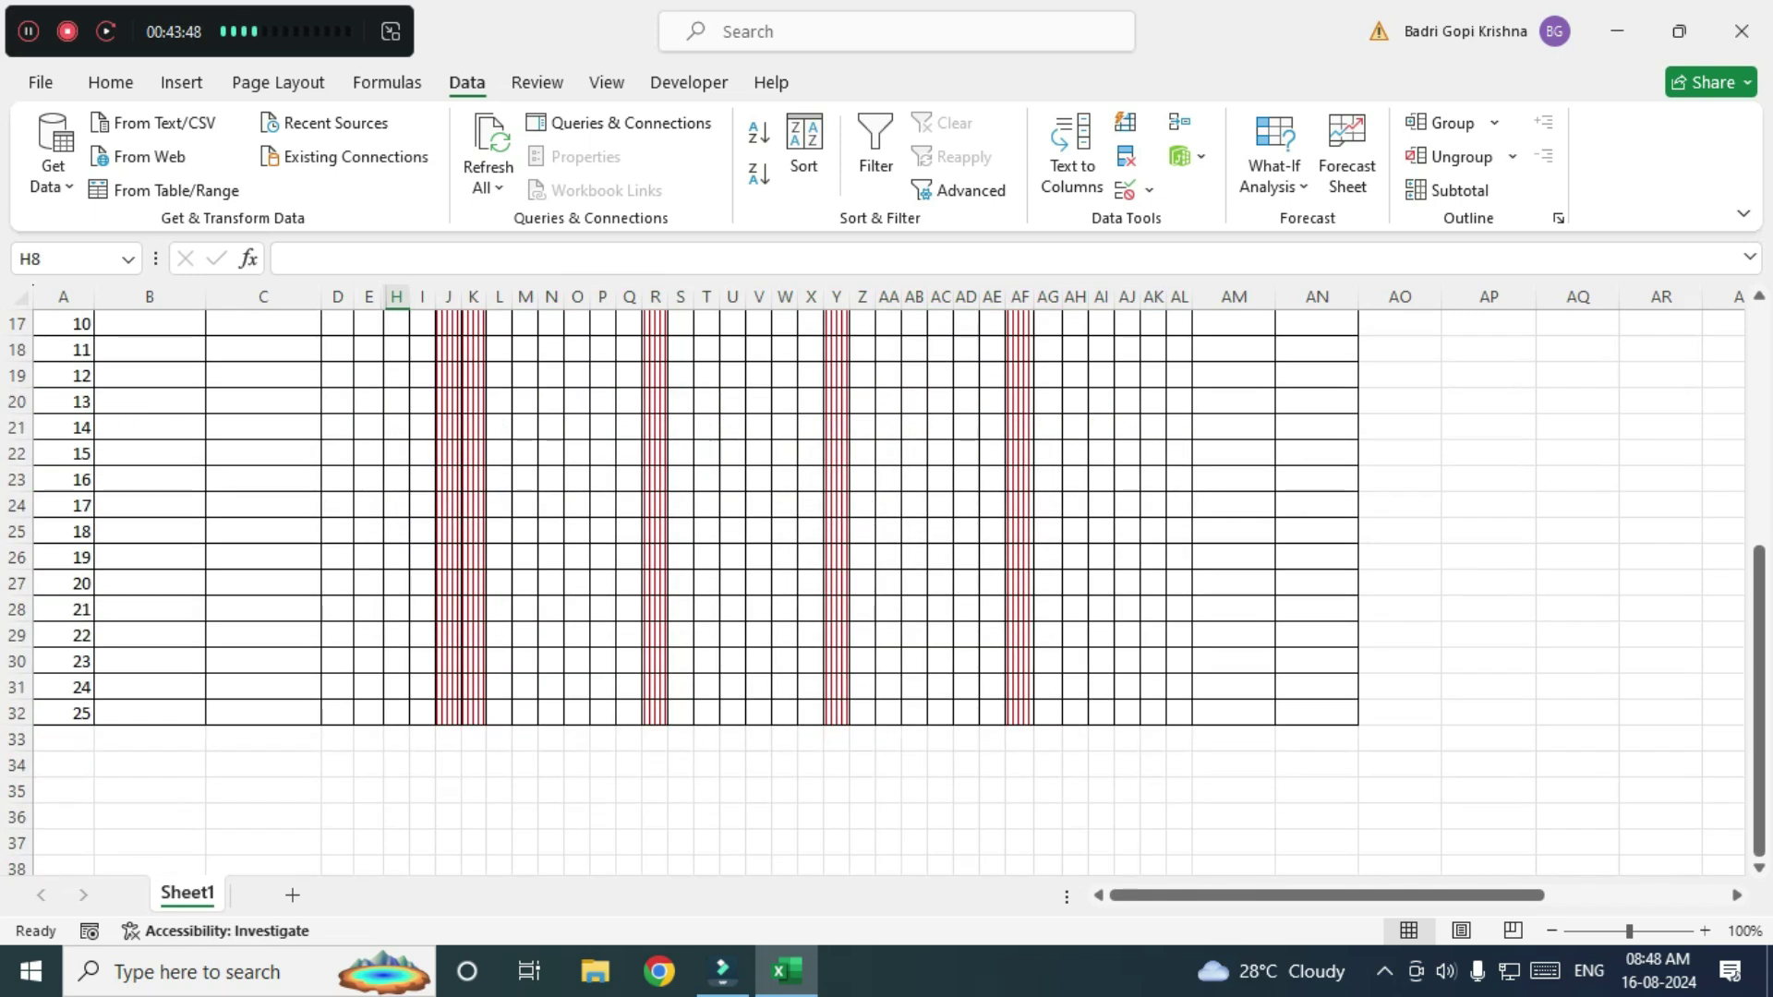
left_click_drag(397, 329, 1180, 720)
scroll(1180, 719, "up", 1)
Step: Open Data Validation for the grid and set Allow to Custom with formula =H5=""
scroll(702, 591, "up", 5)
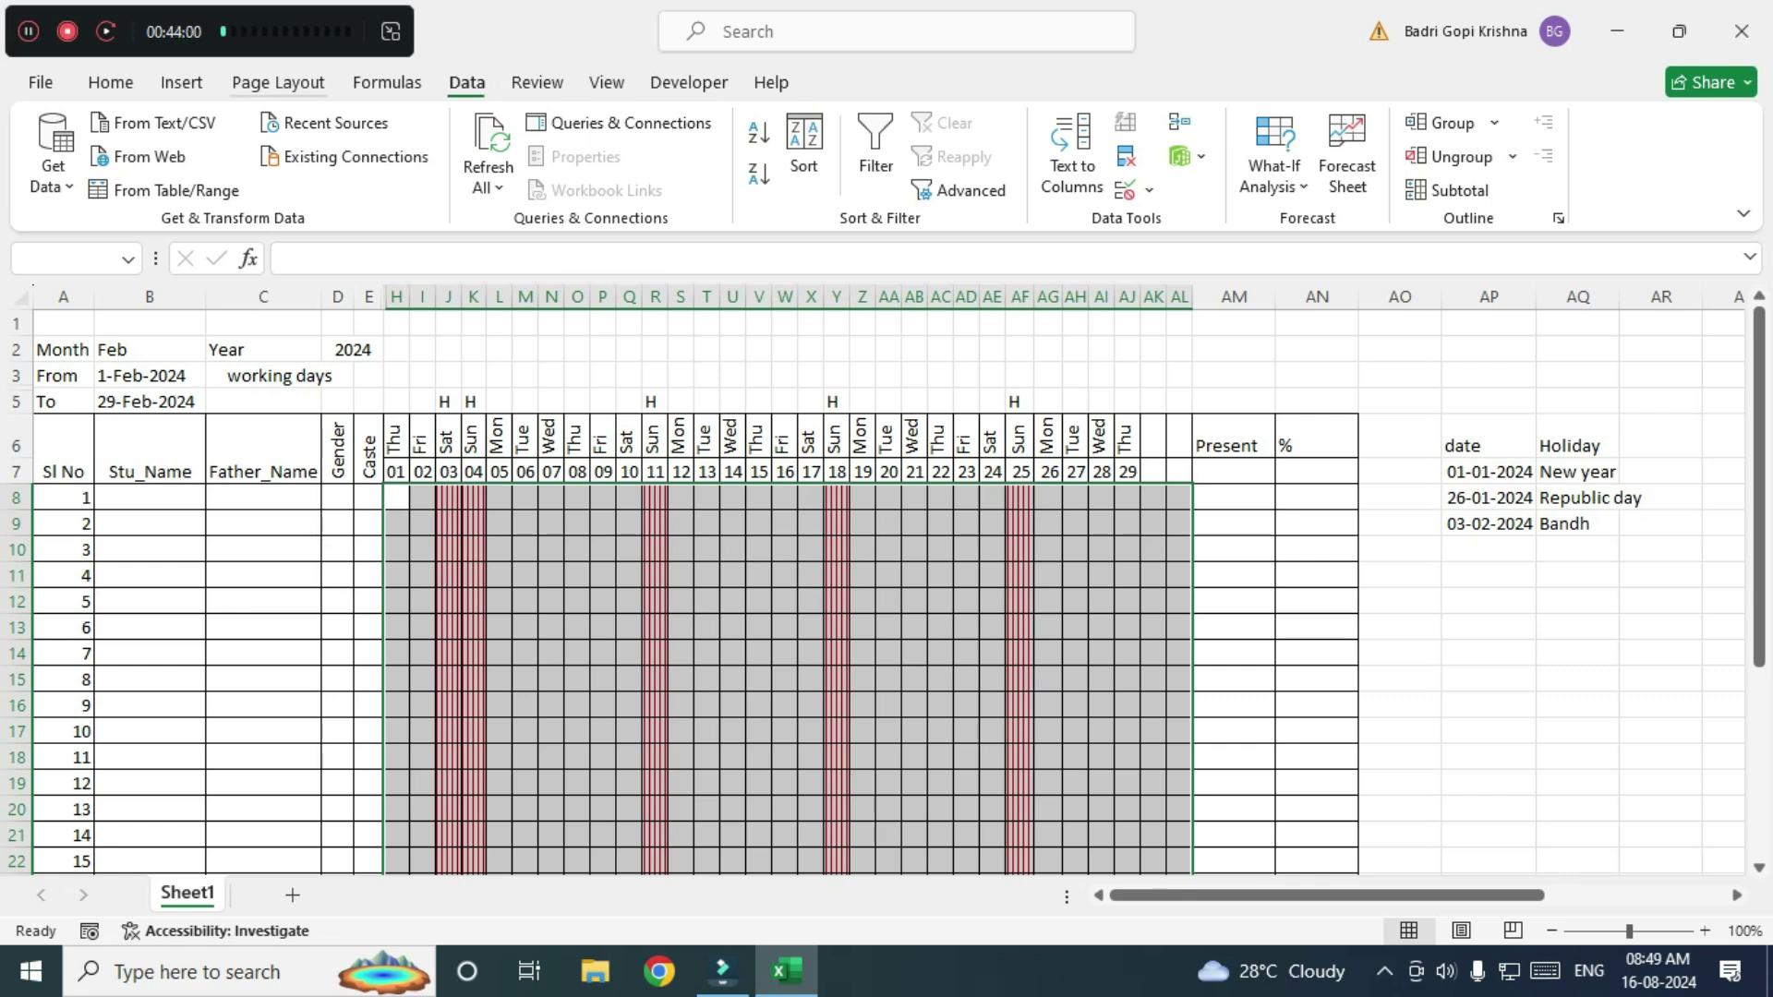
left_click(387, 82)
left_click(467, 83)
left_click(1149, 190)
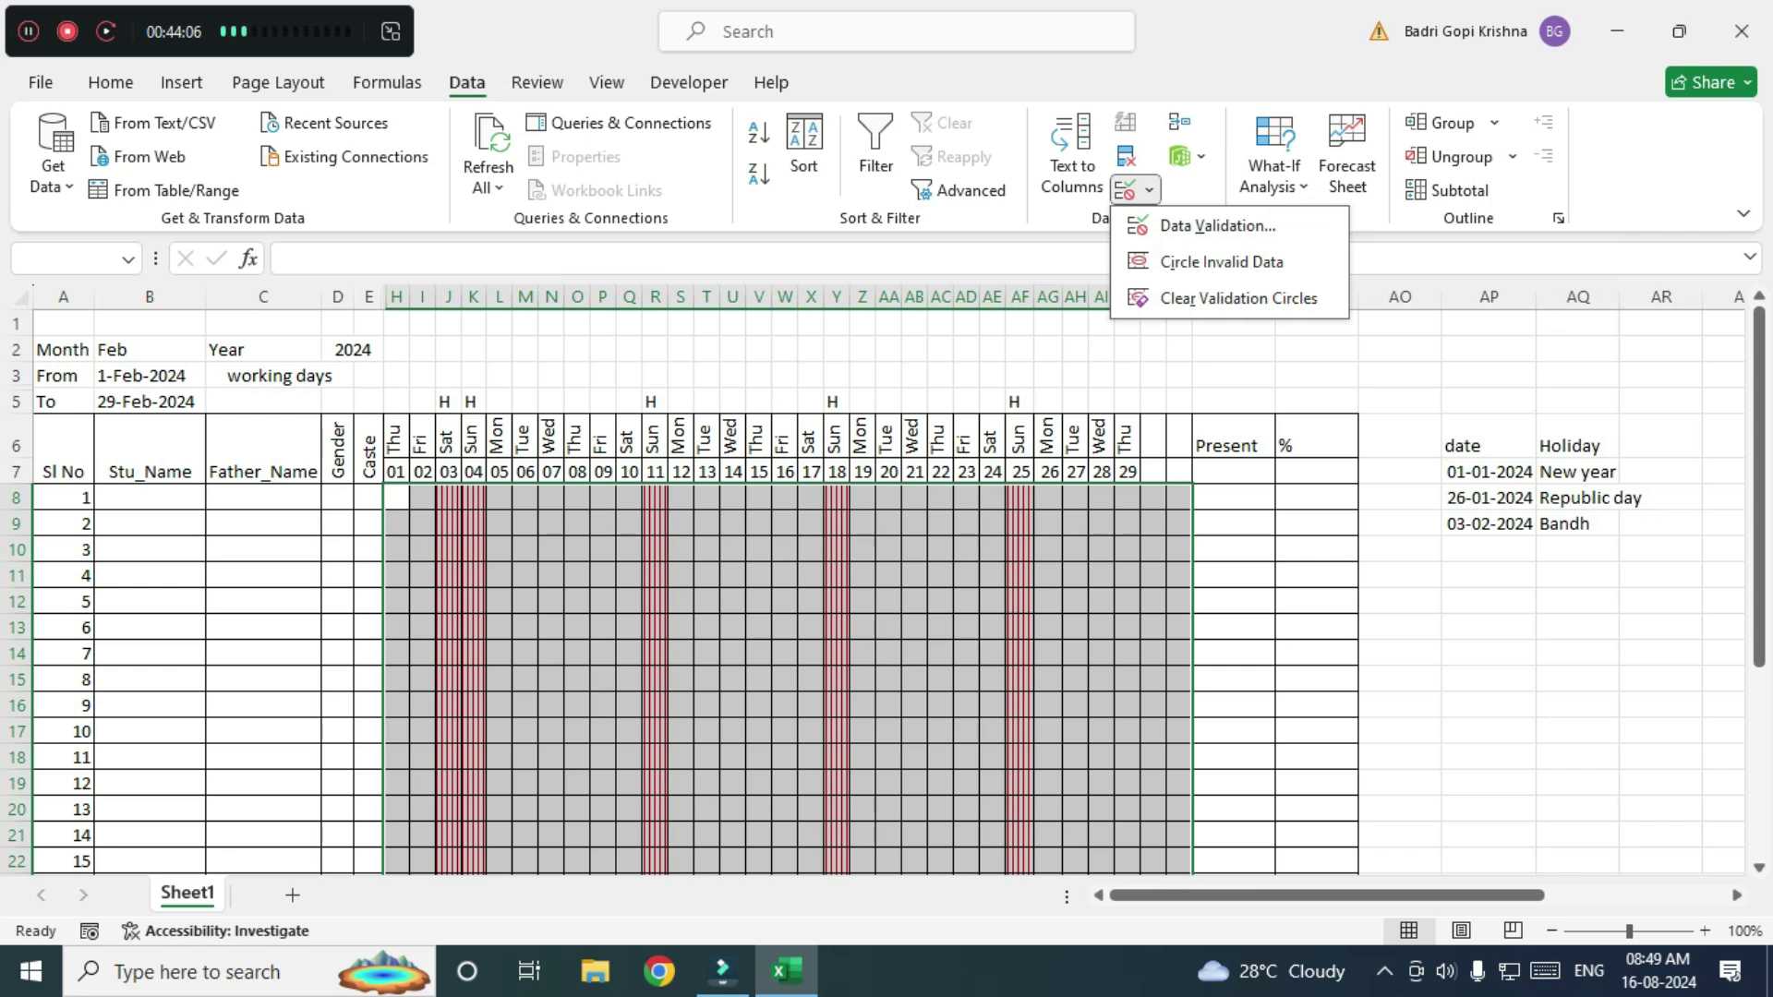
key("Escape")
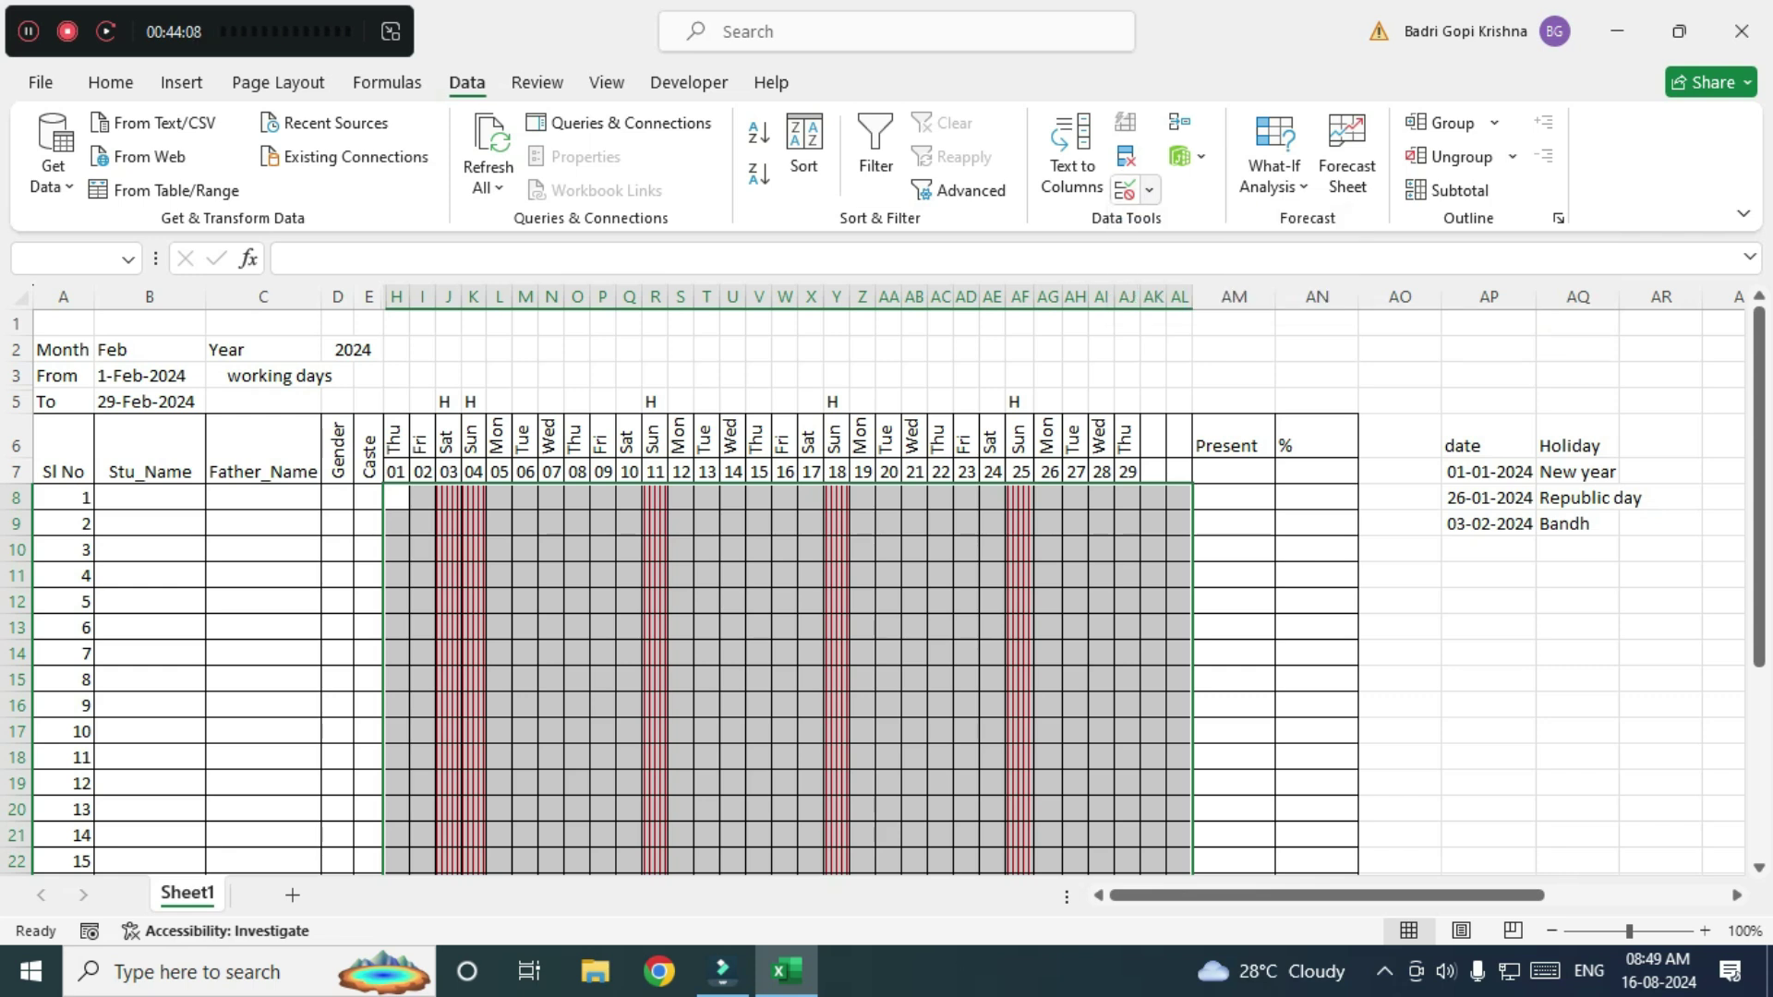
left_click(1148, 190)
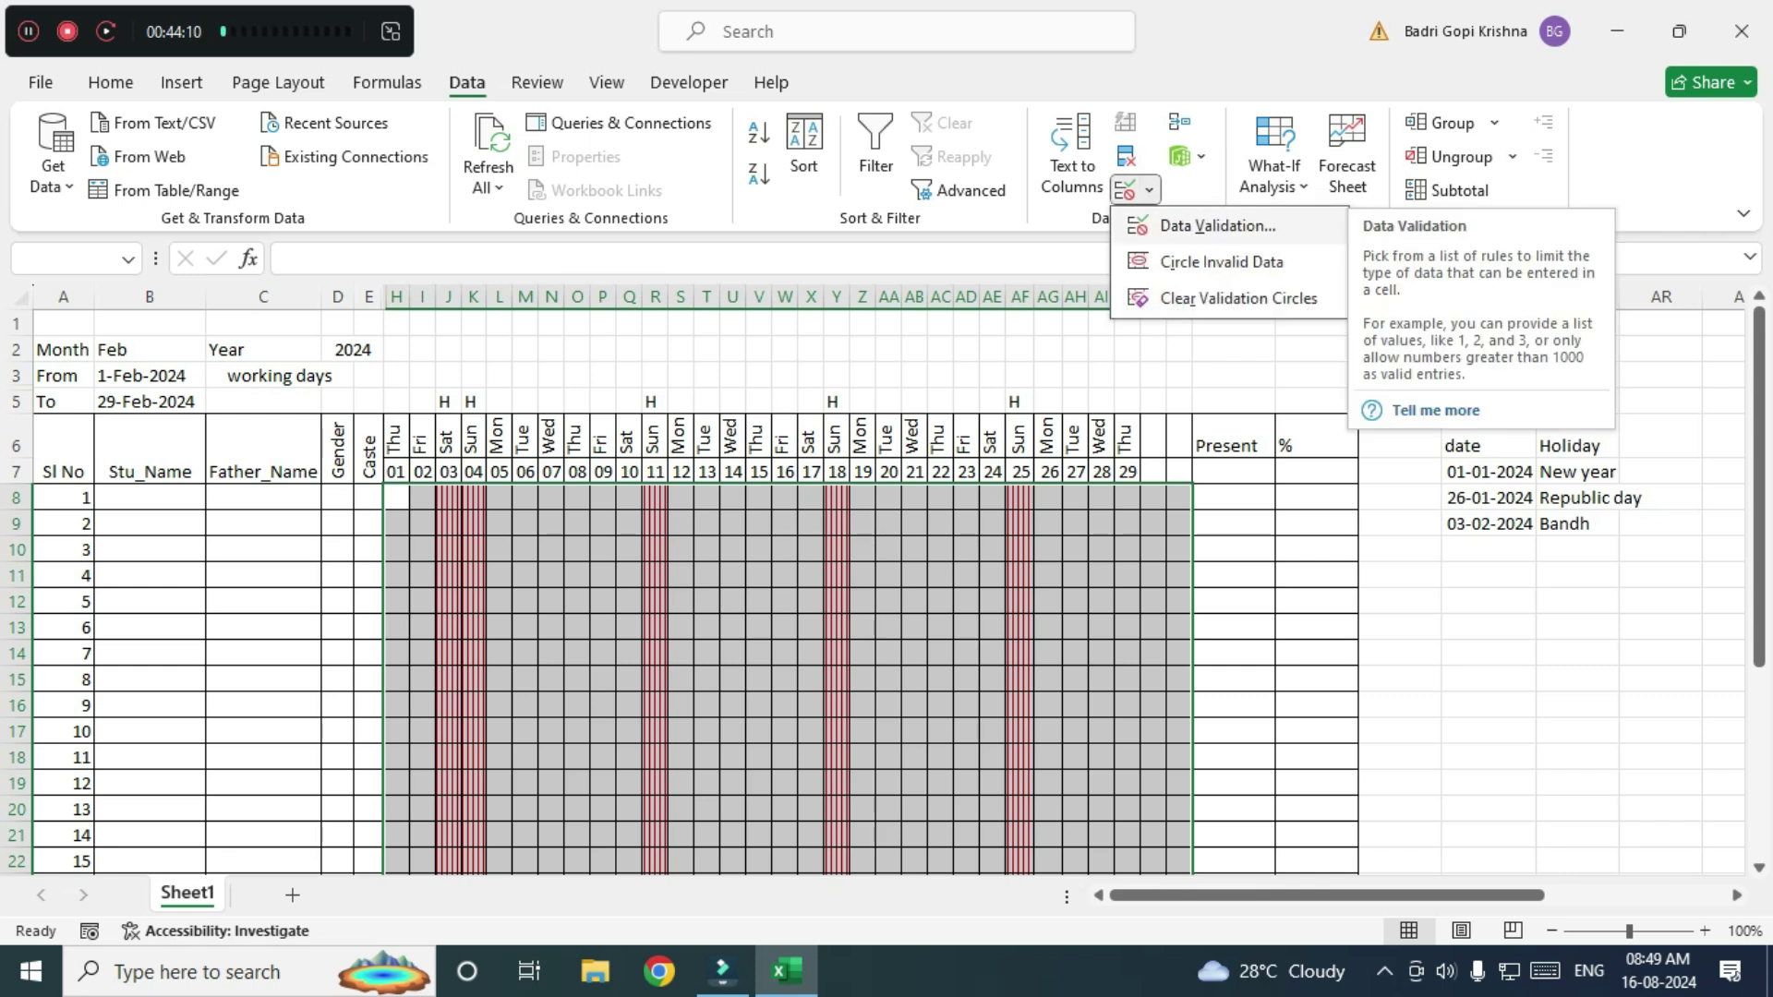
left_click(1217, 225)
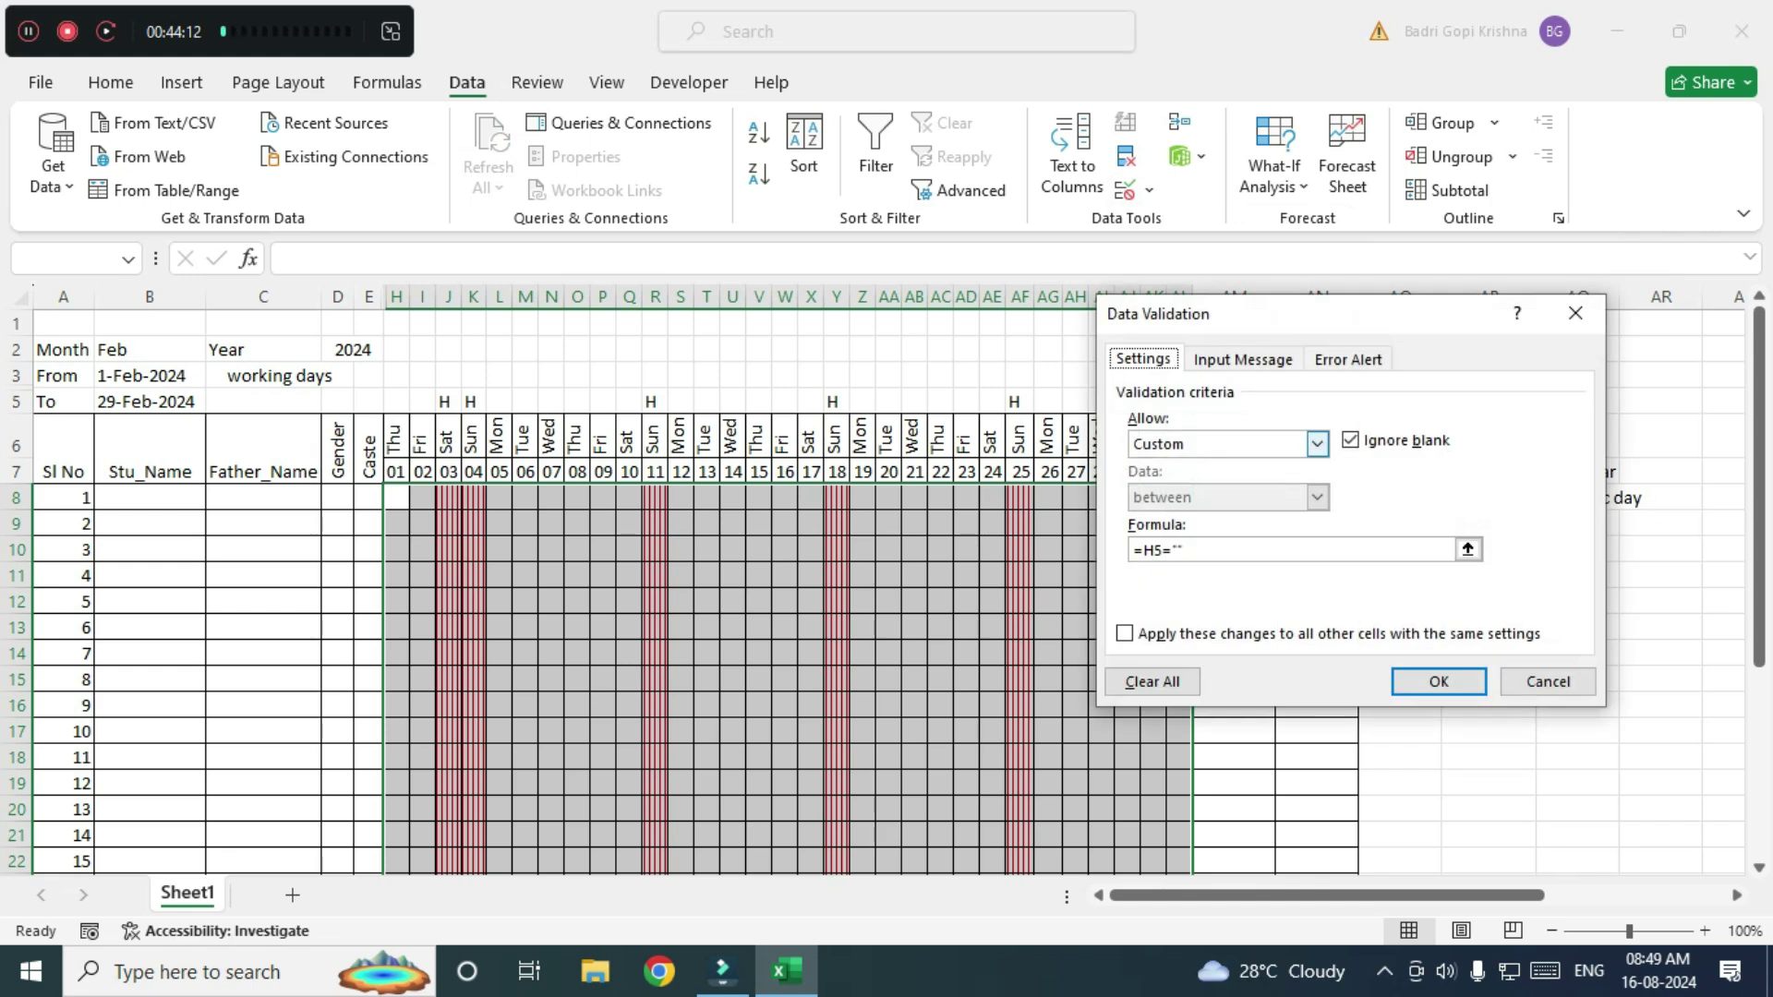
left_click(1317, 444)
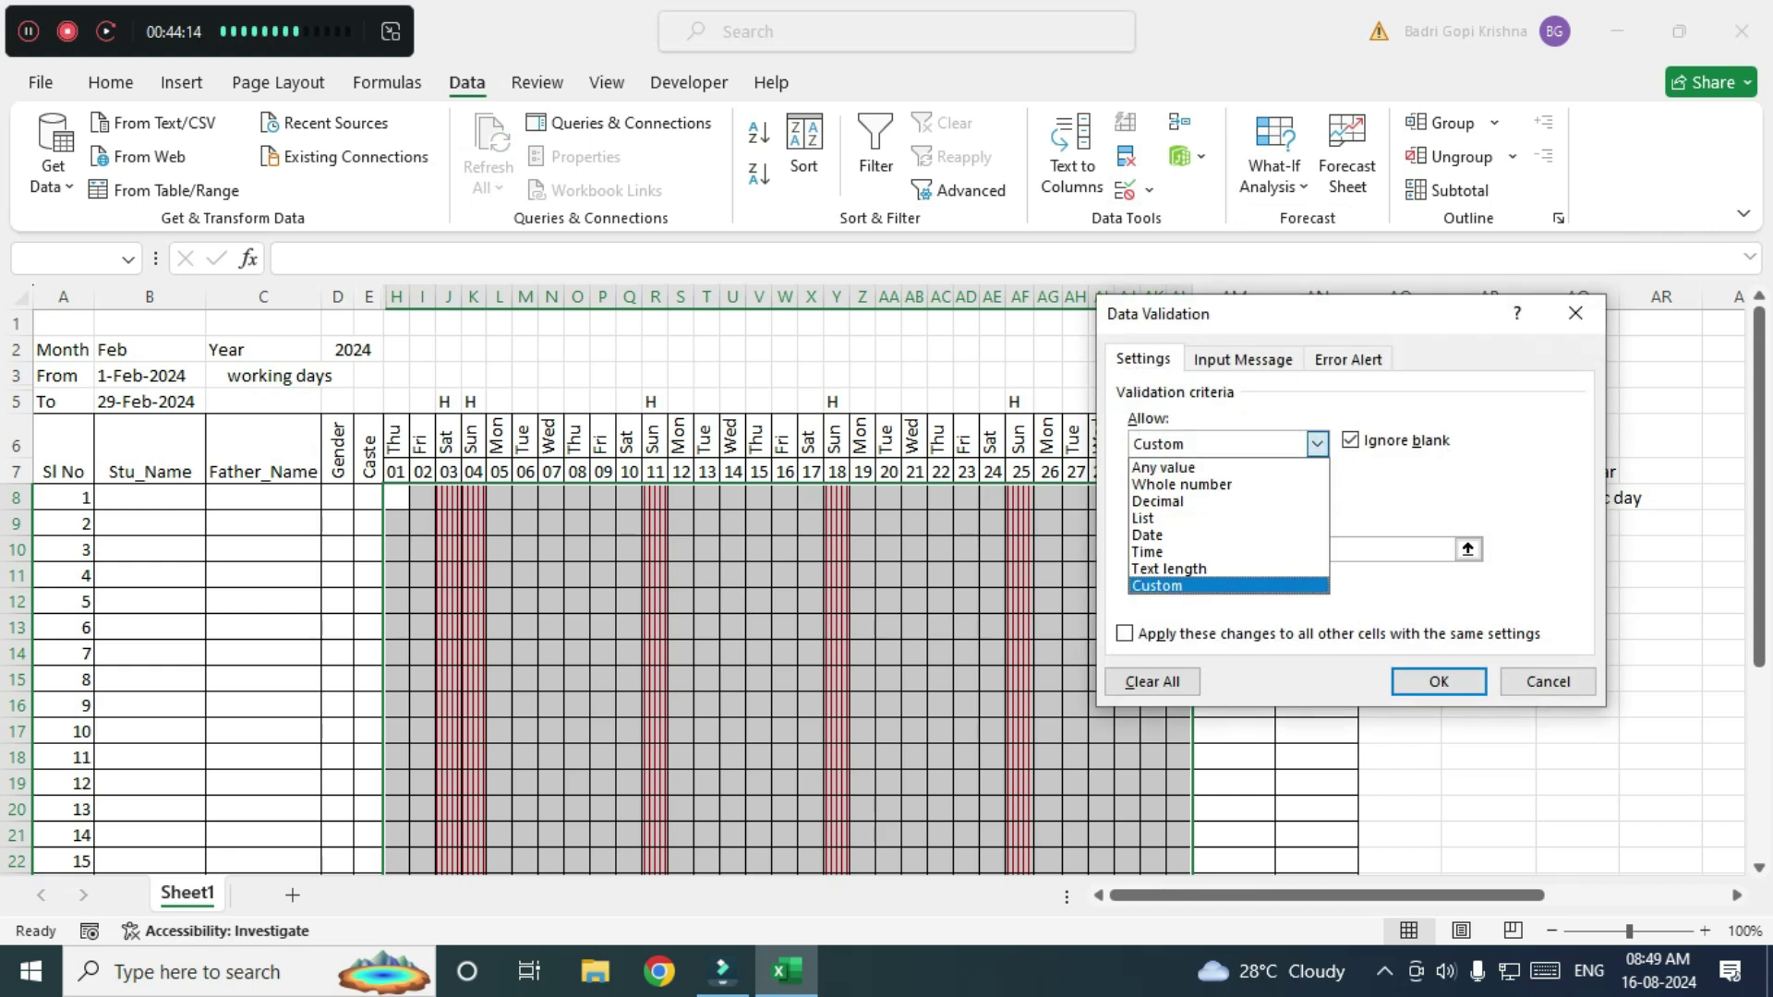
key("Return")
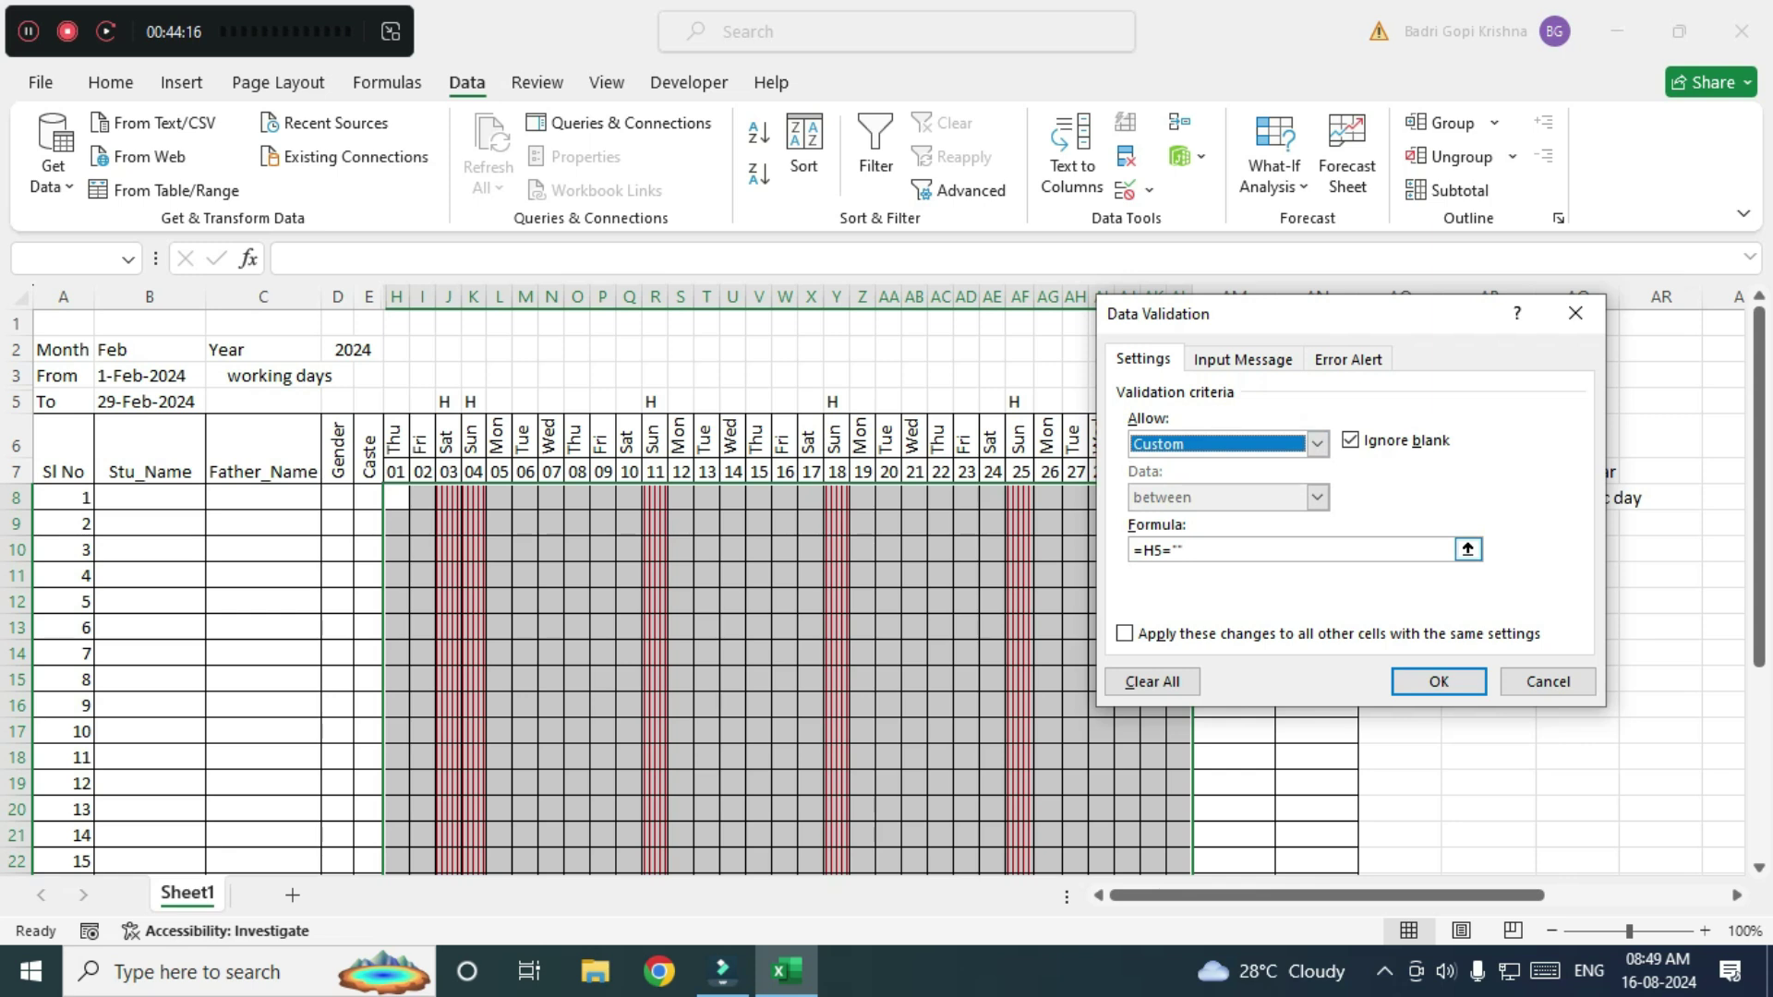
left_click(1155, 551)
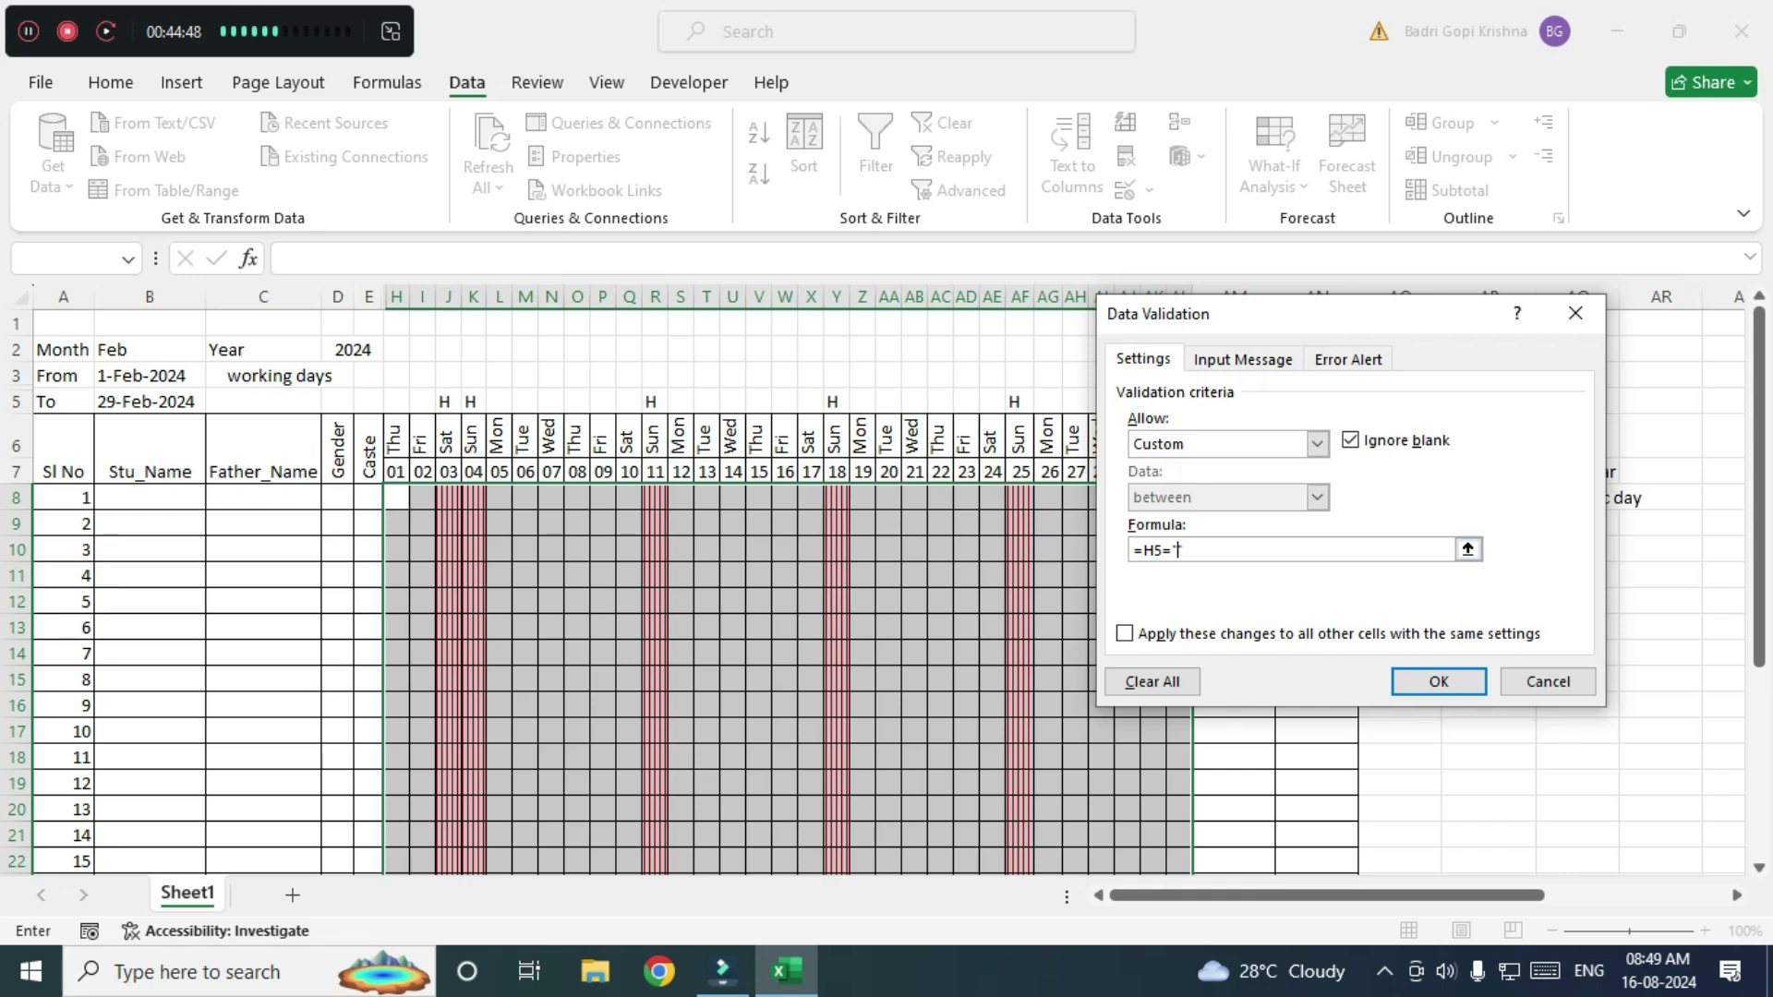
Step: Give the validation a Stop alert titled 'Info' reading 'Today is Holiday!' and apply it
left_click(1348, 360)
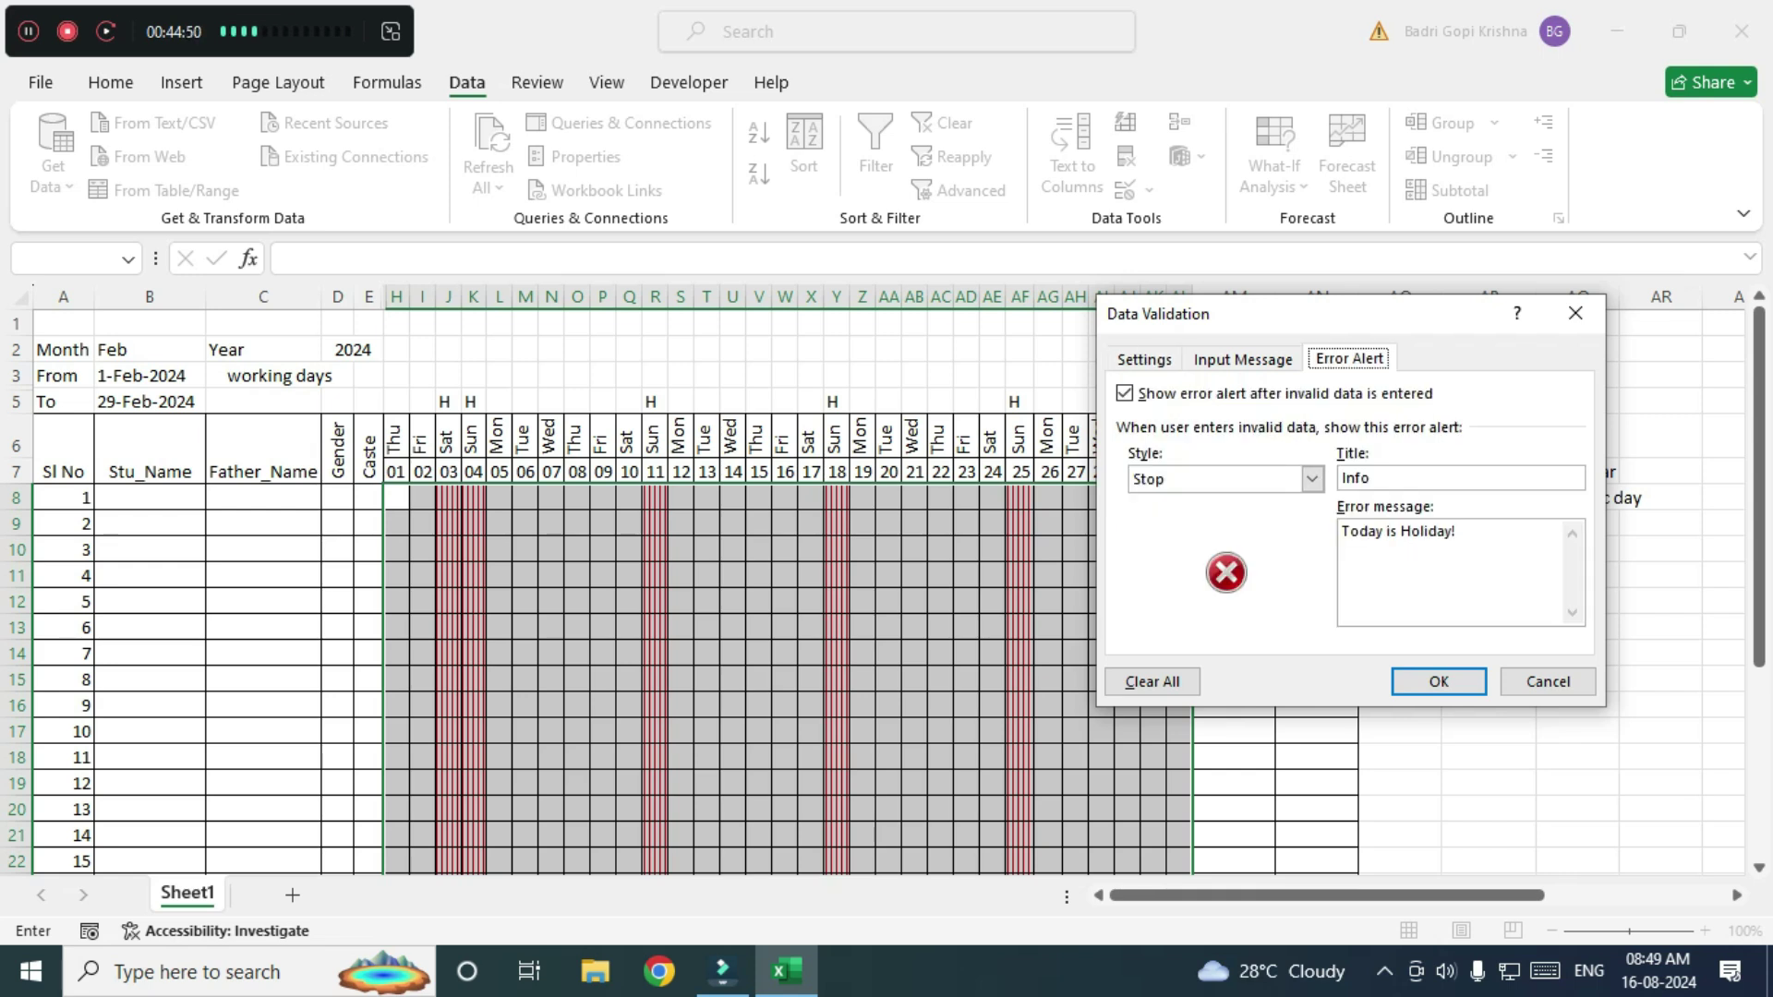
double_click(1363, 478)
key("Tab")
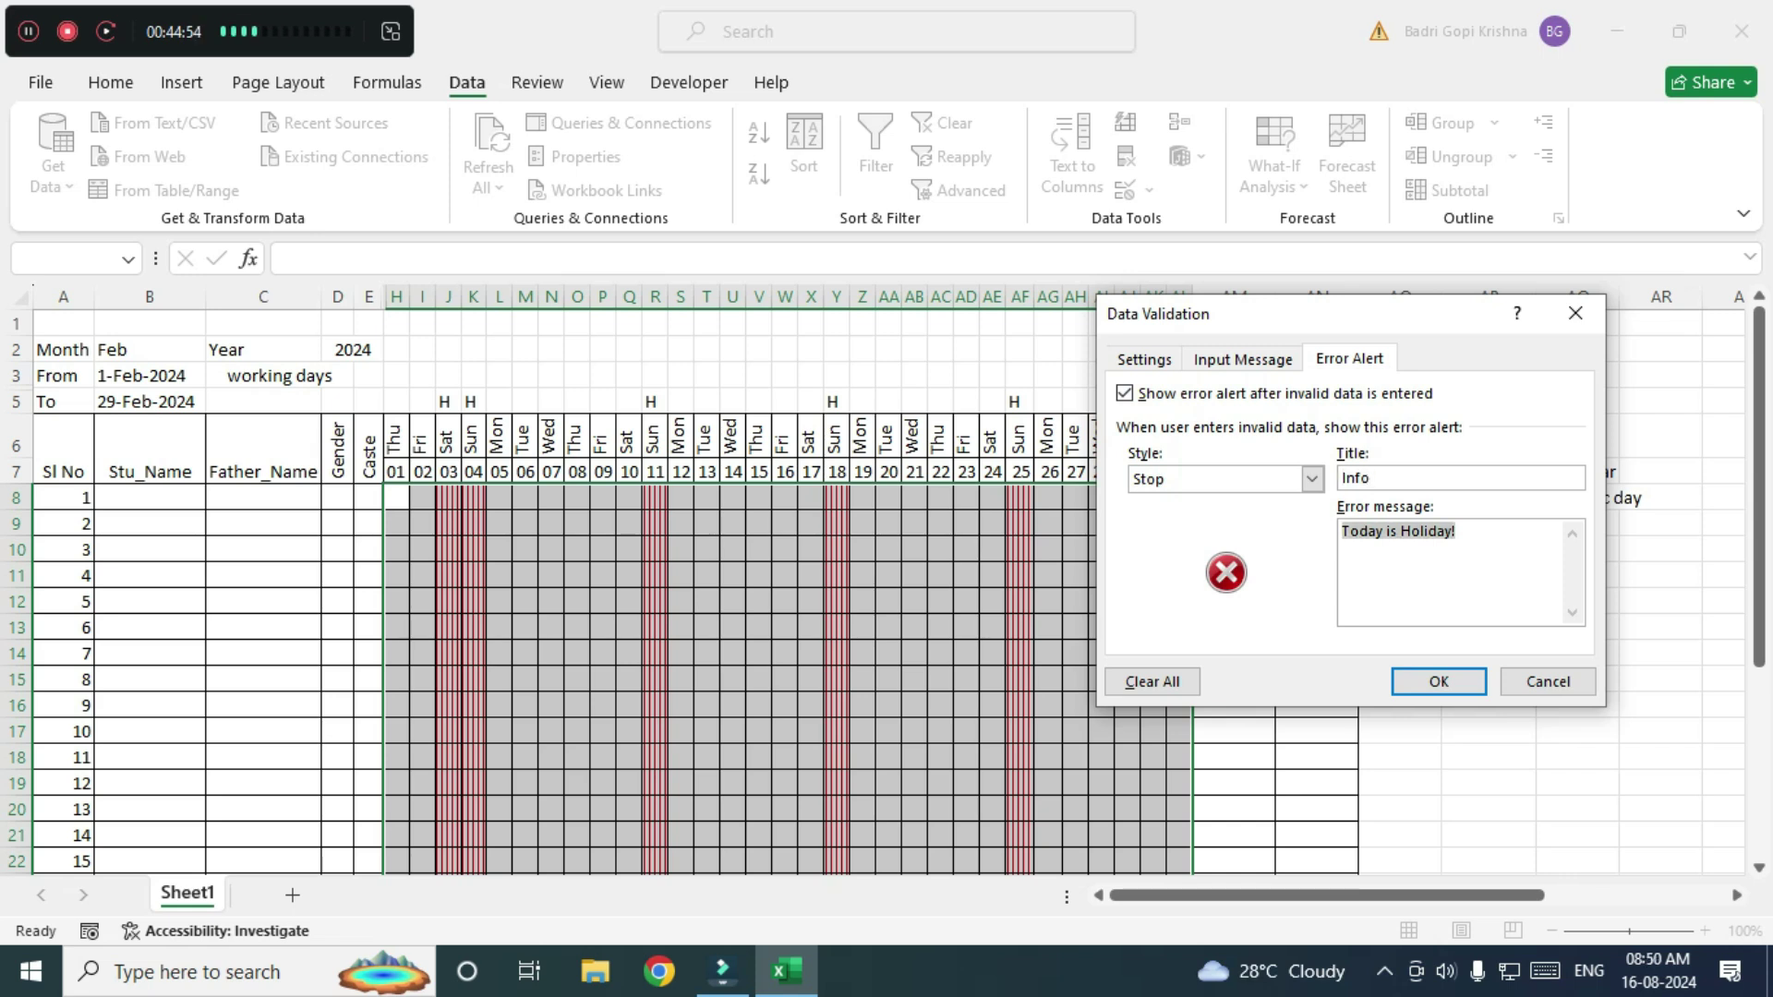
key("End")
key("ctrl+shift+Left")
key("shift+Home")
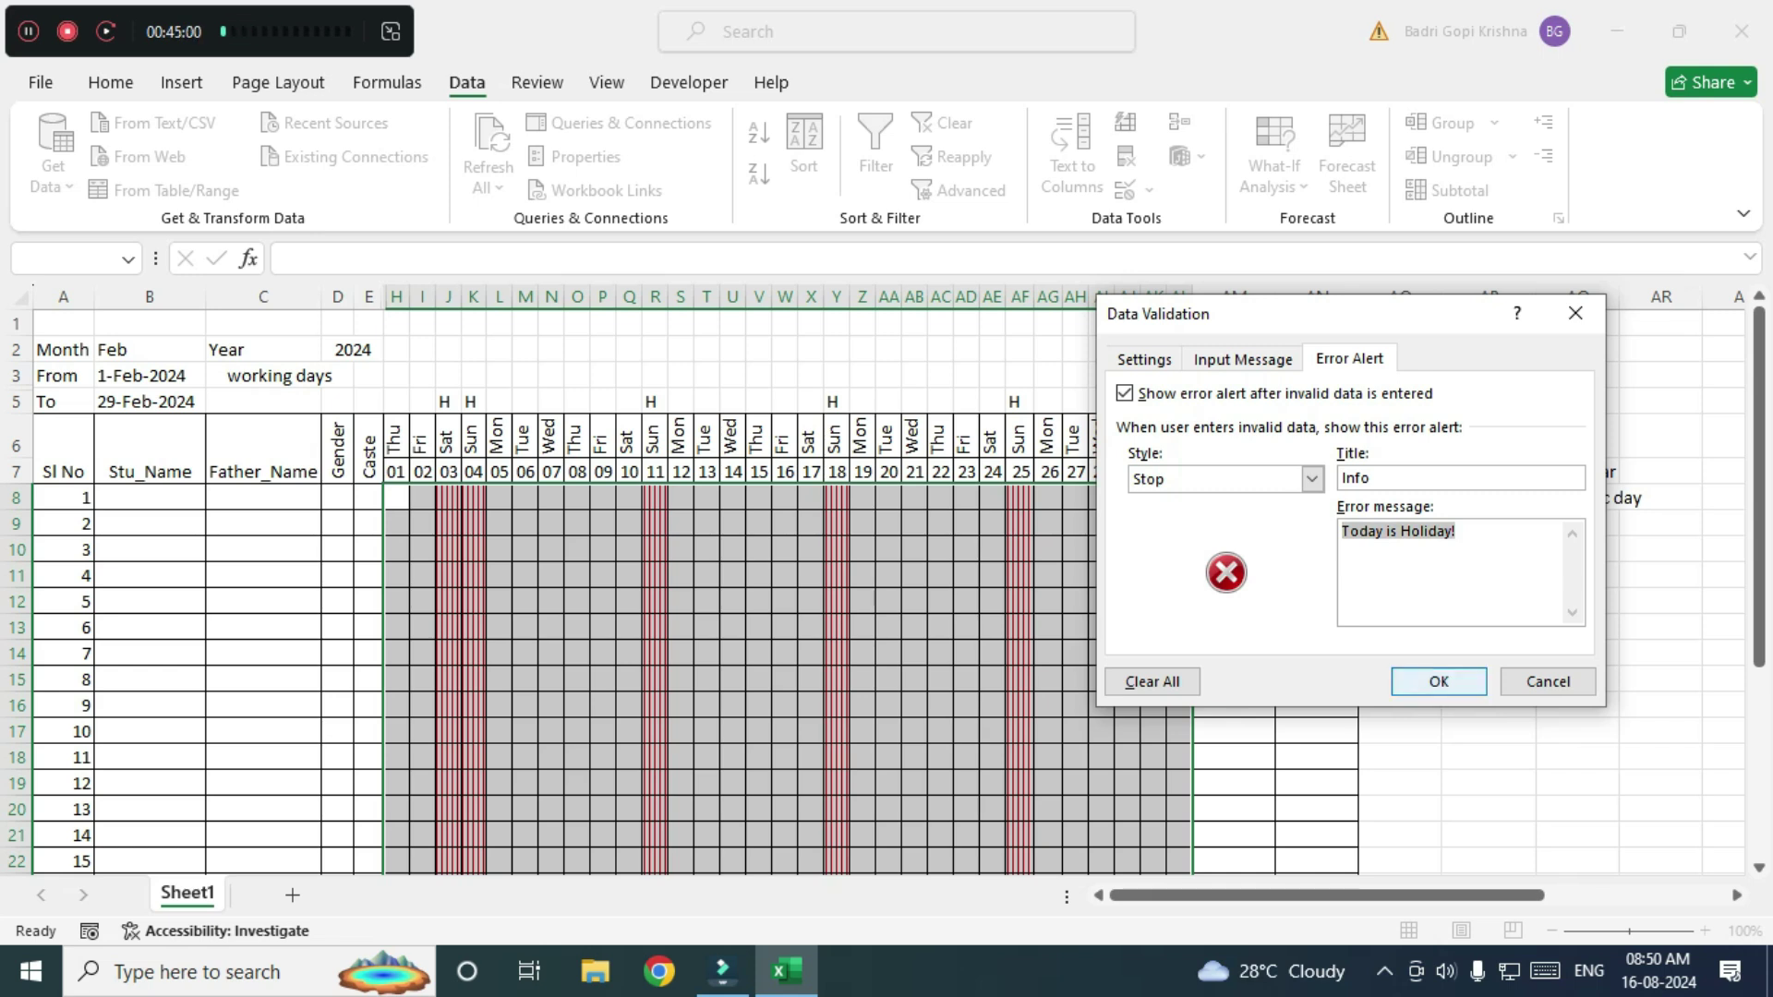
left_click(1438, 682)
Step: Enter test attendance 1 in H8 and 0 in I8 for student 1
left_click(396, 497)
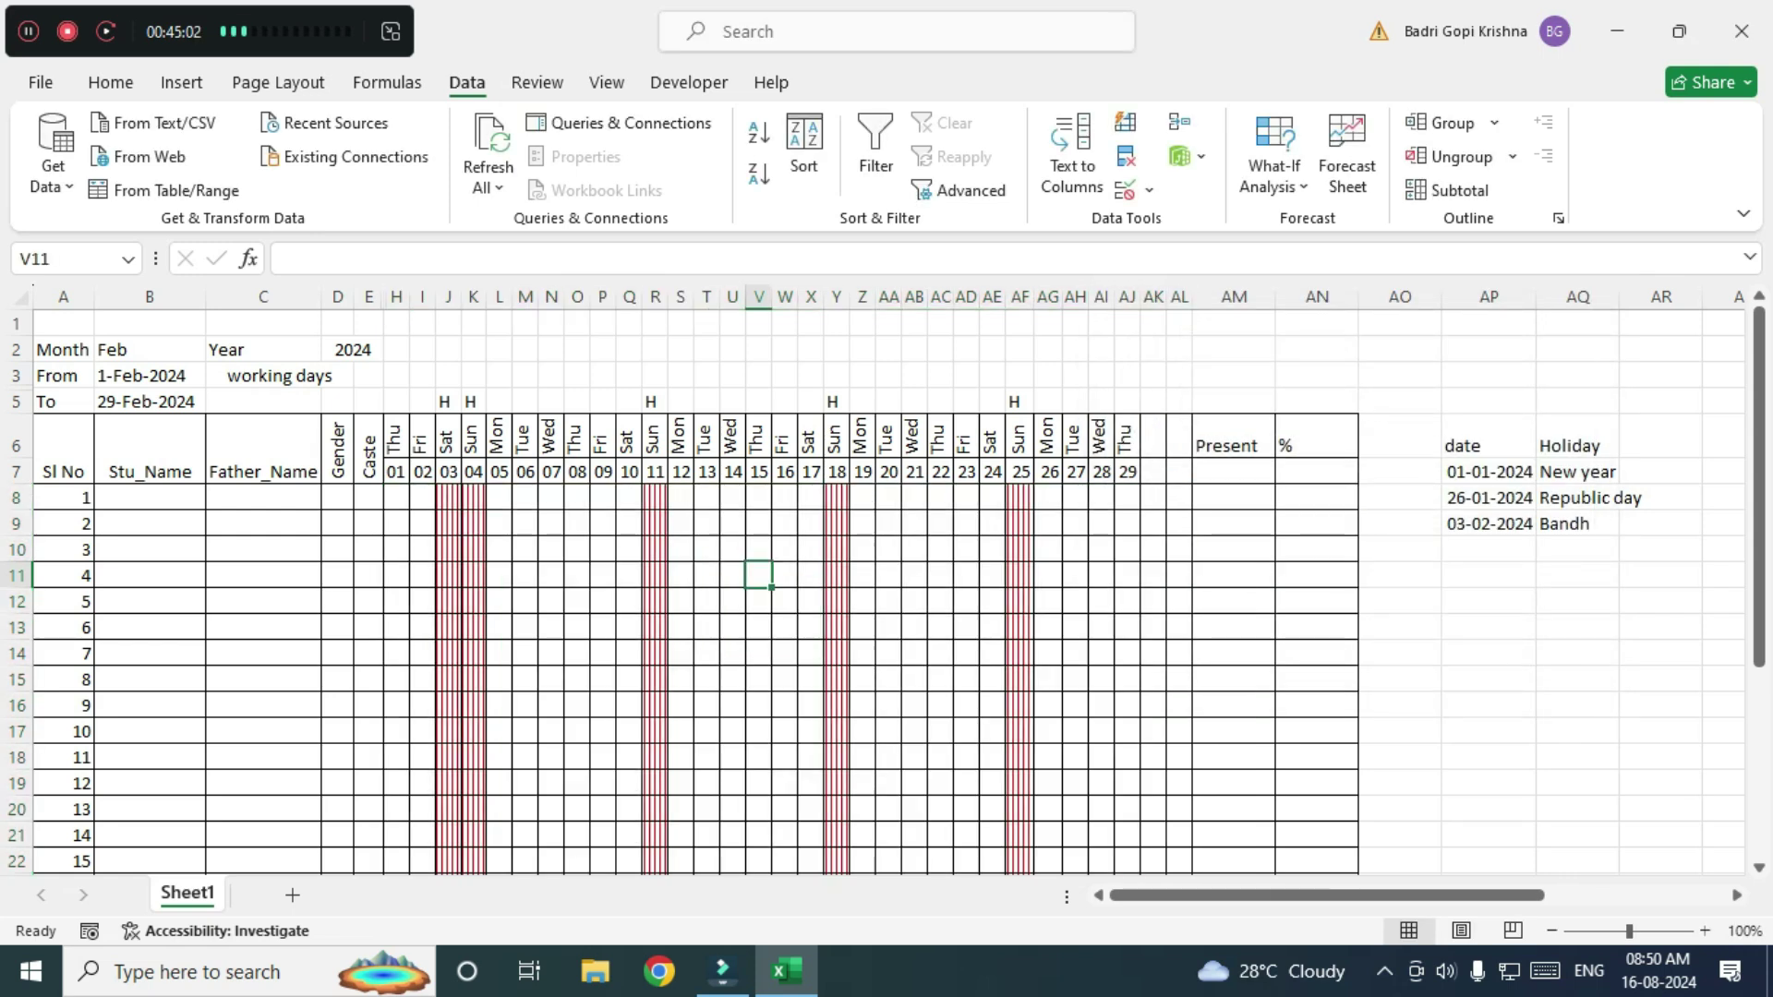
type("1")
key("Tab")
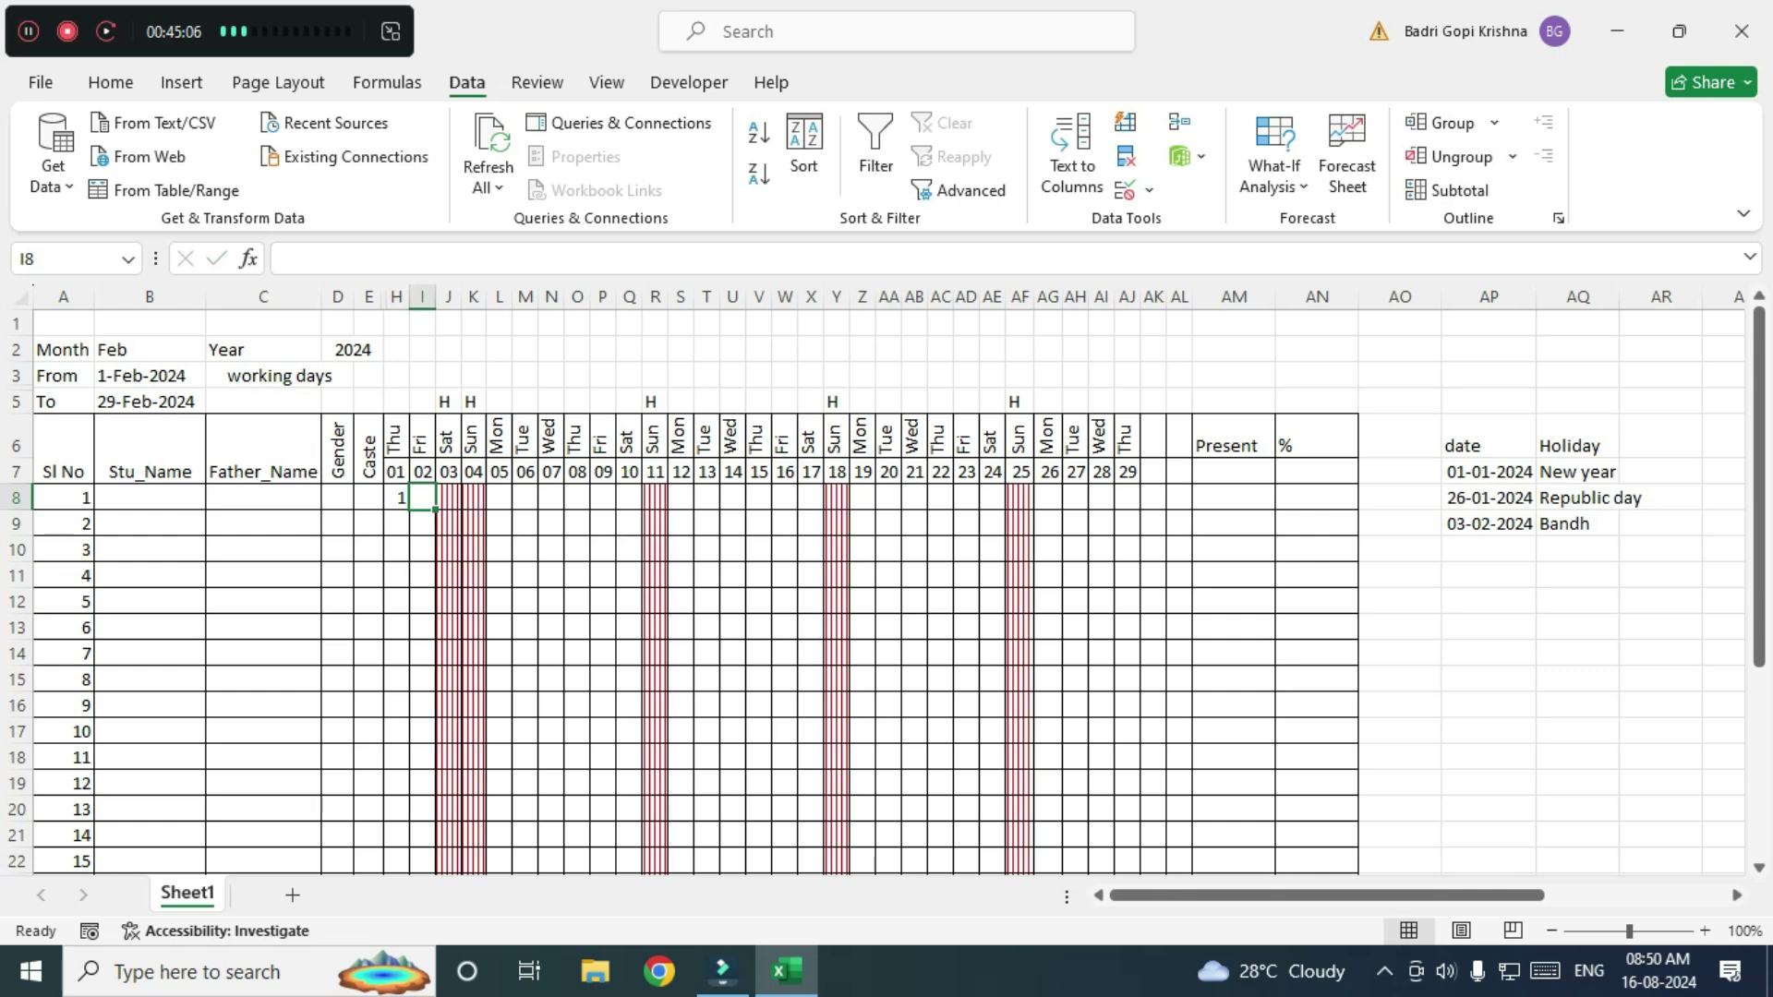
key("Return")
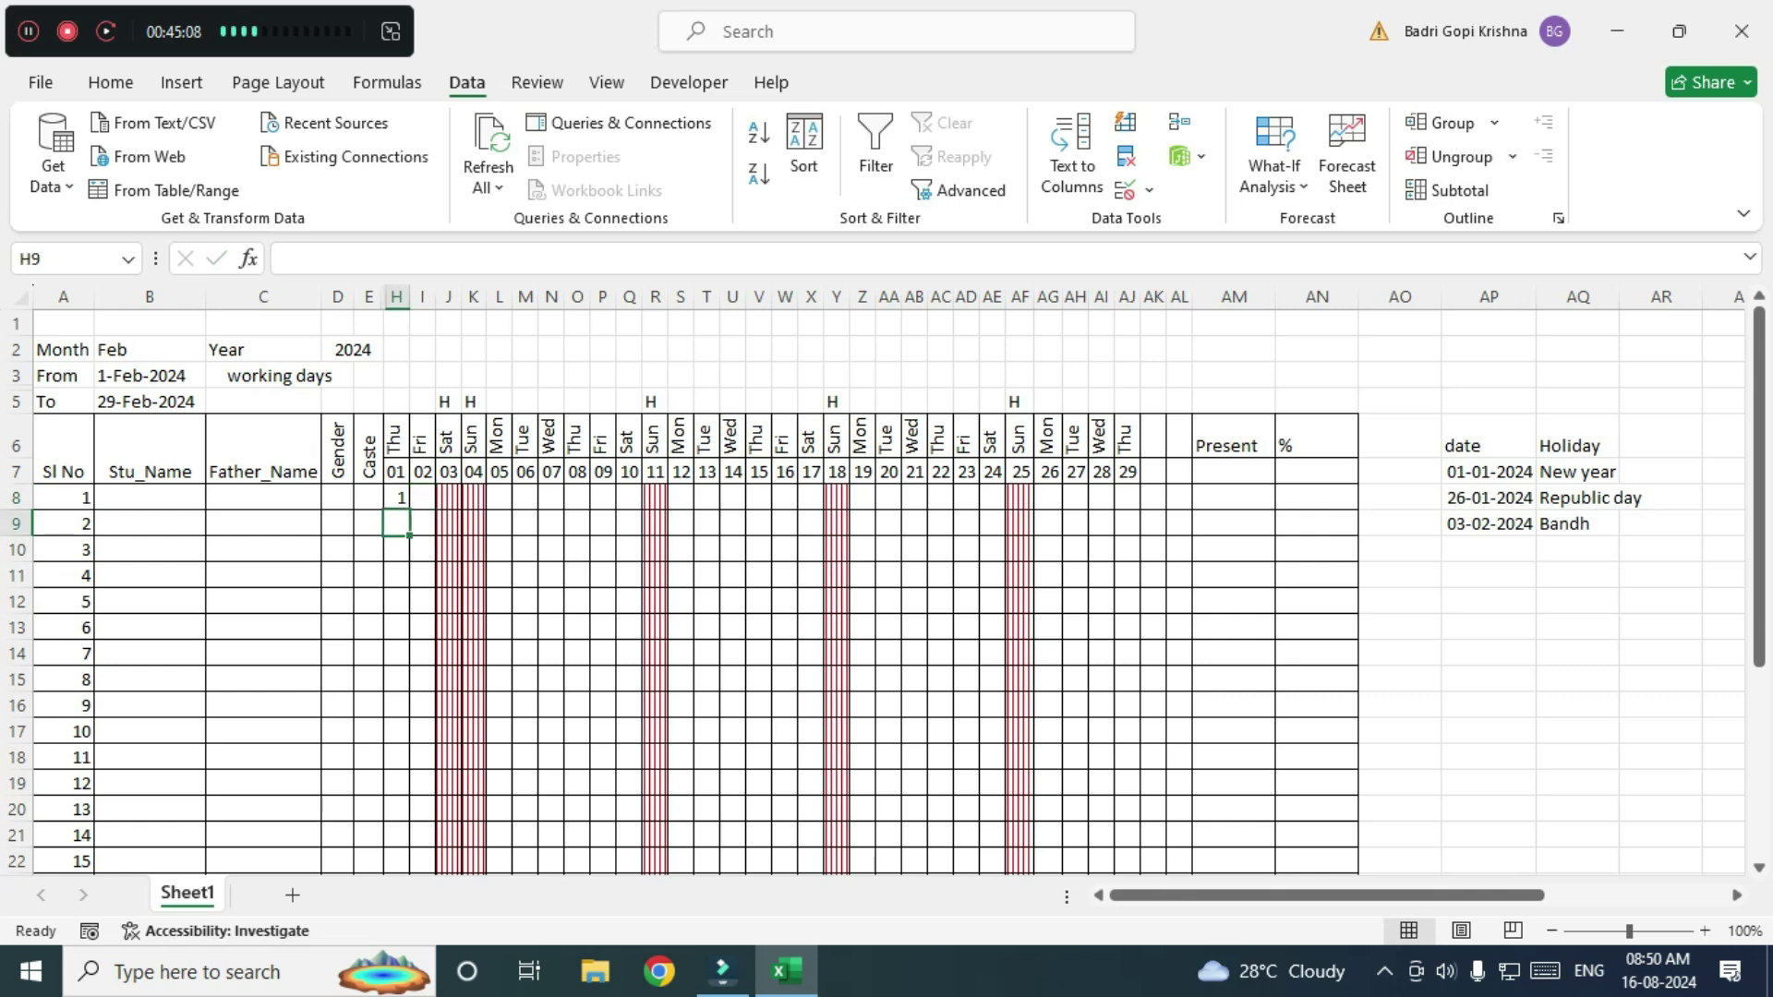
scroll(887, 591, "down", 4)
left_click(397, 850, "shift")
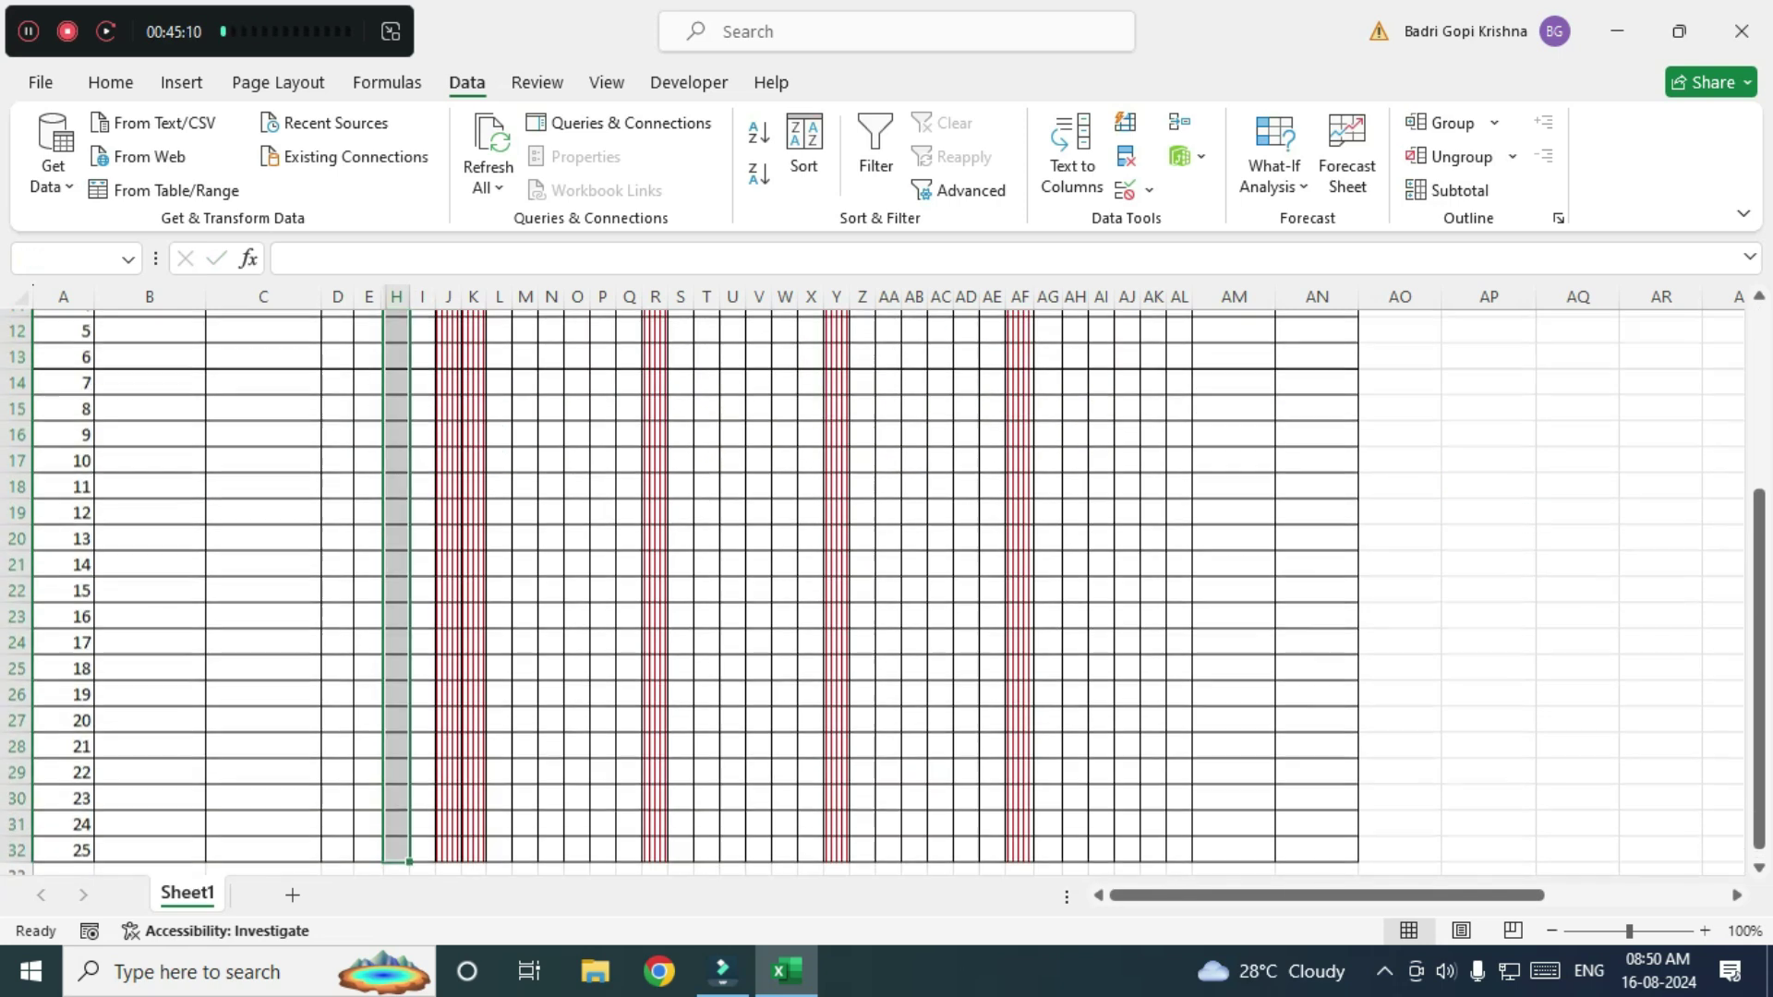
scroll(887, 591, "up", 4)
left_click(396, 471)
scroll(887, 591, "down", 5)
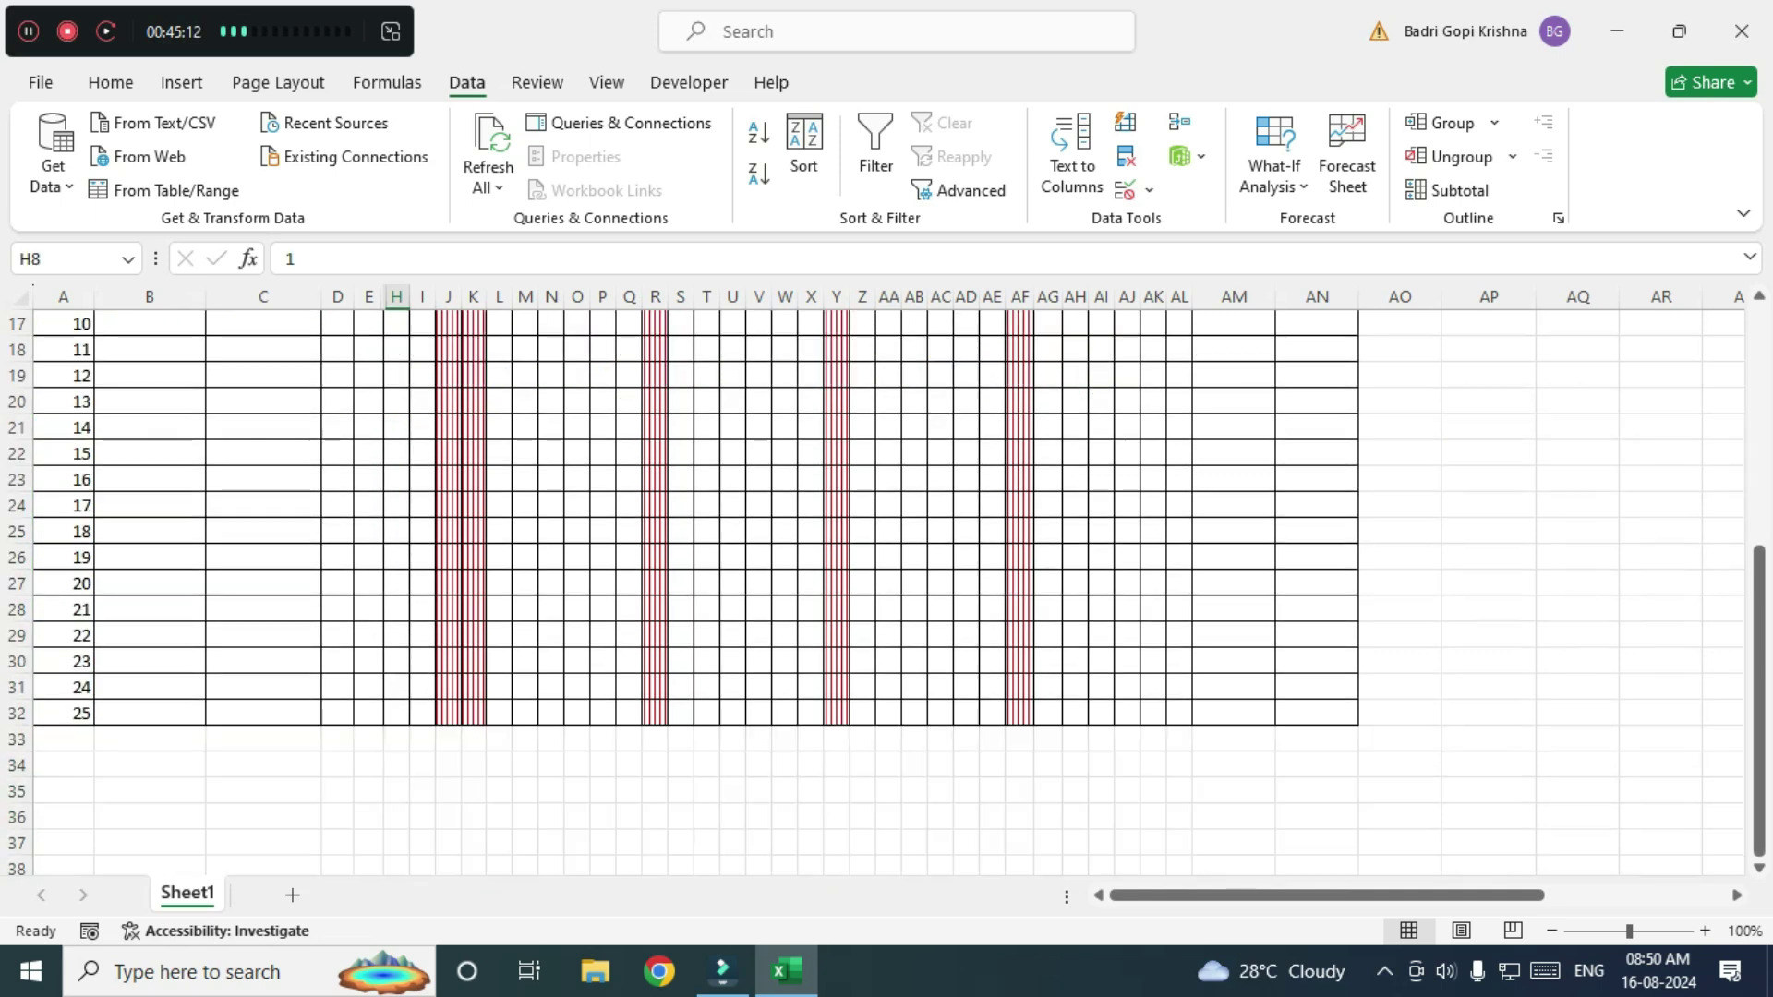
scroll(886, 591, "up", 5)
key("Tab")
type("0")
key("Tab")
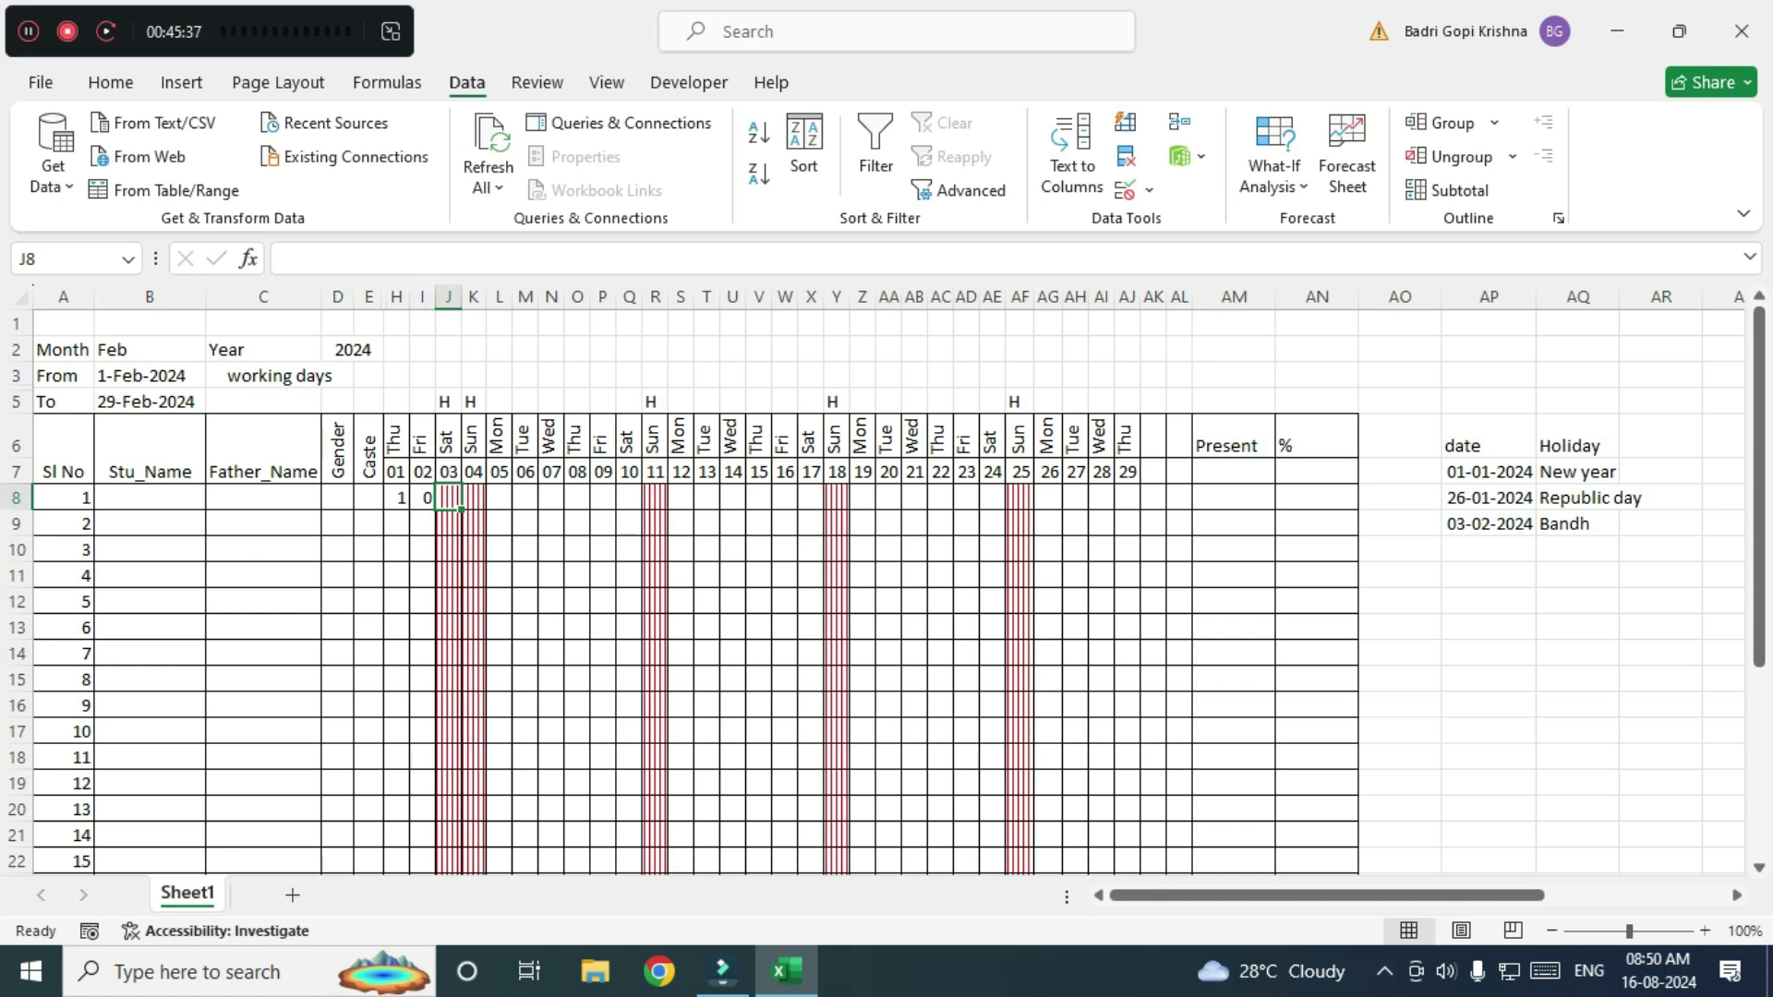
Step: Try entering 1 on the Sat 03 and Sun 04 holidays and discard the rejected entries
type("1")
key("Tab")
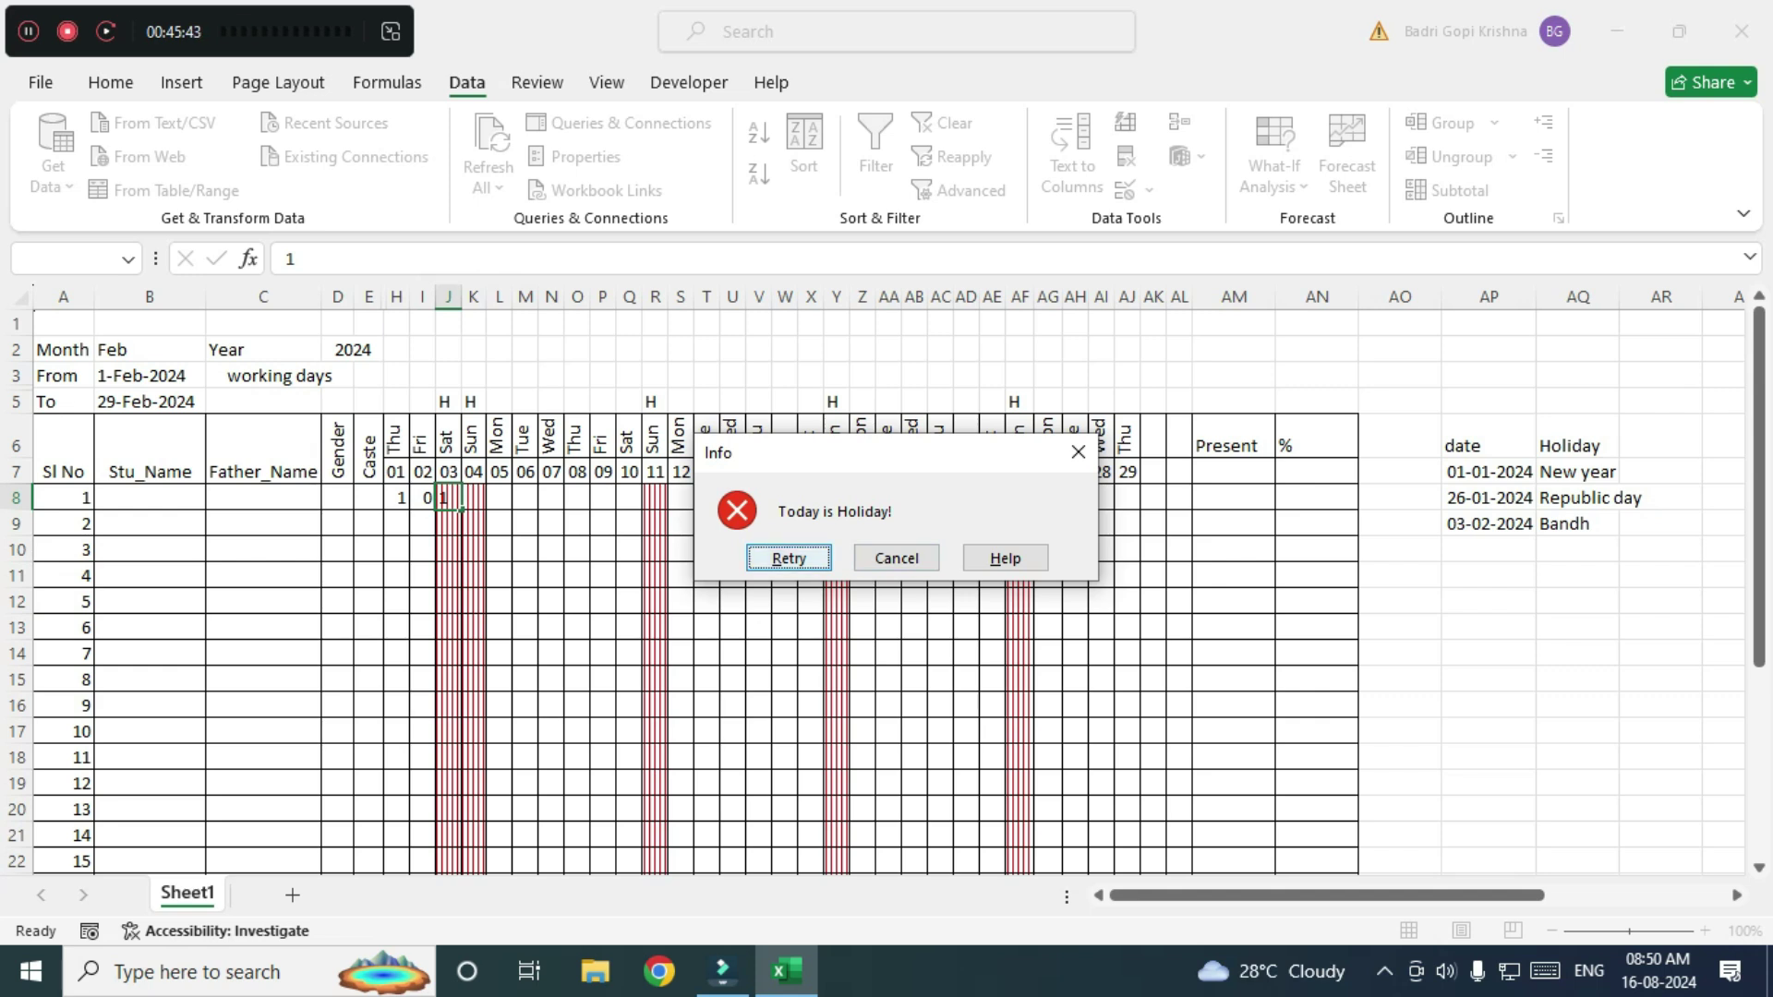
key("Return")
key("BackSpace")
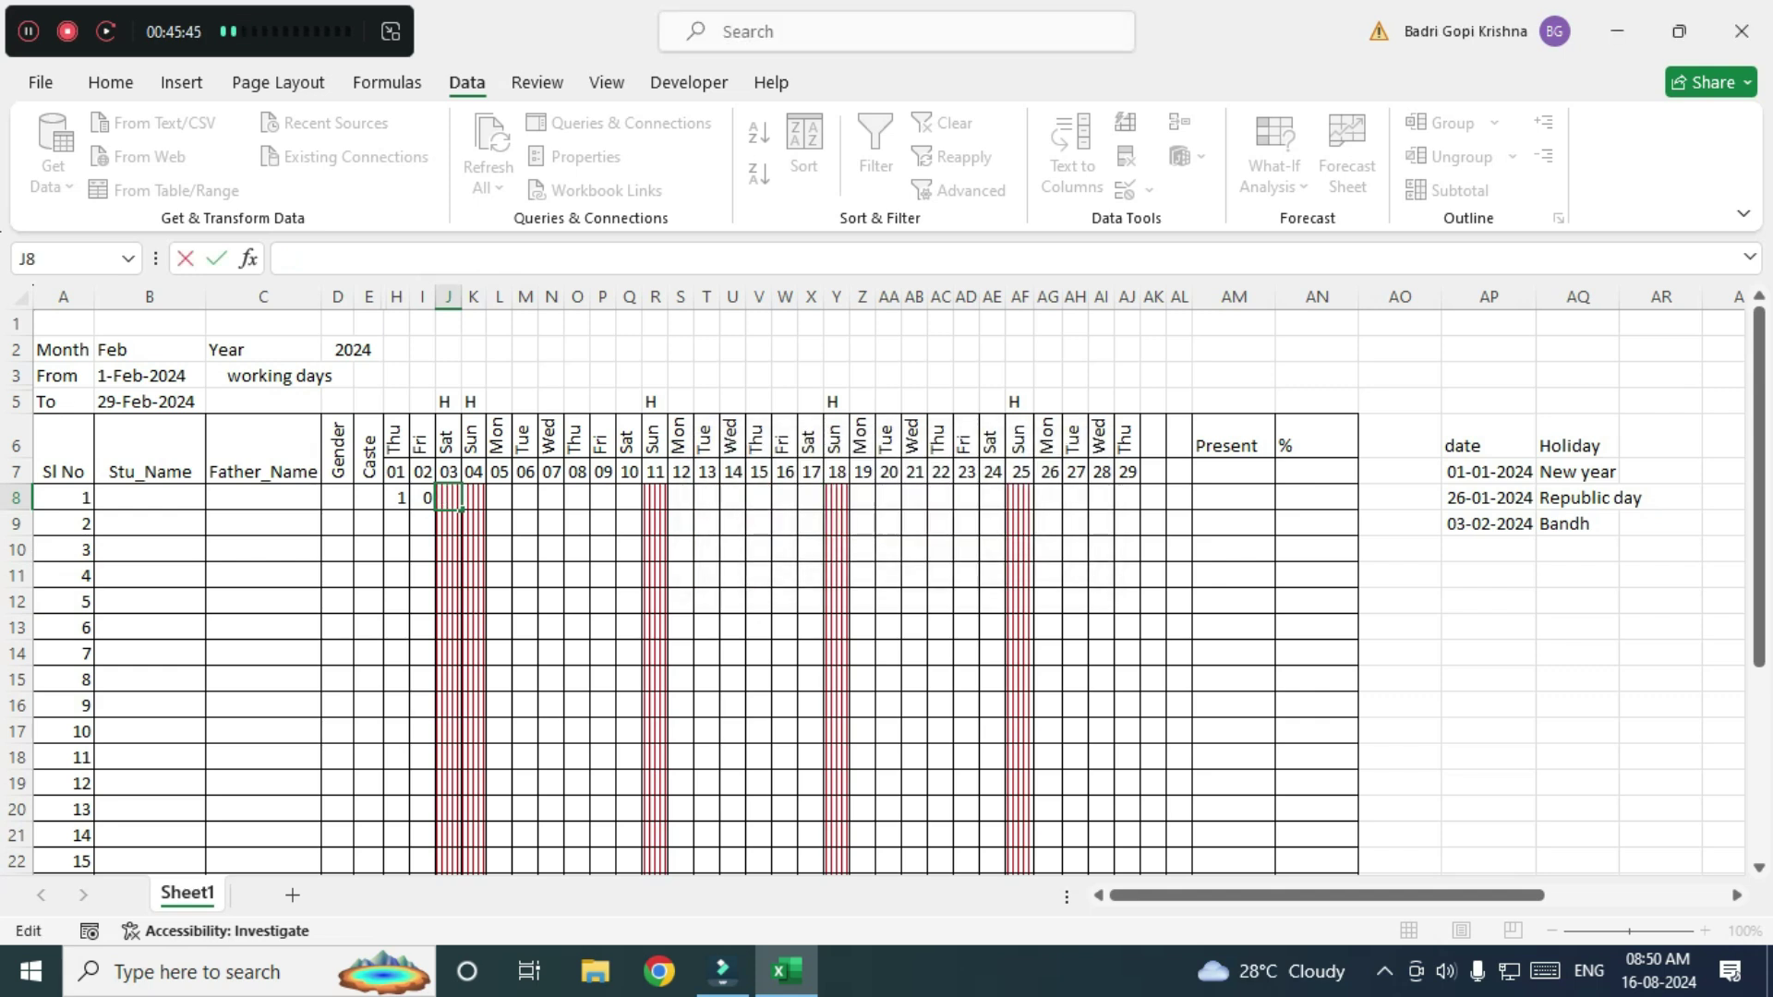
key("Tab")
type("1")
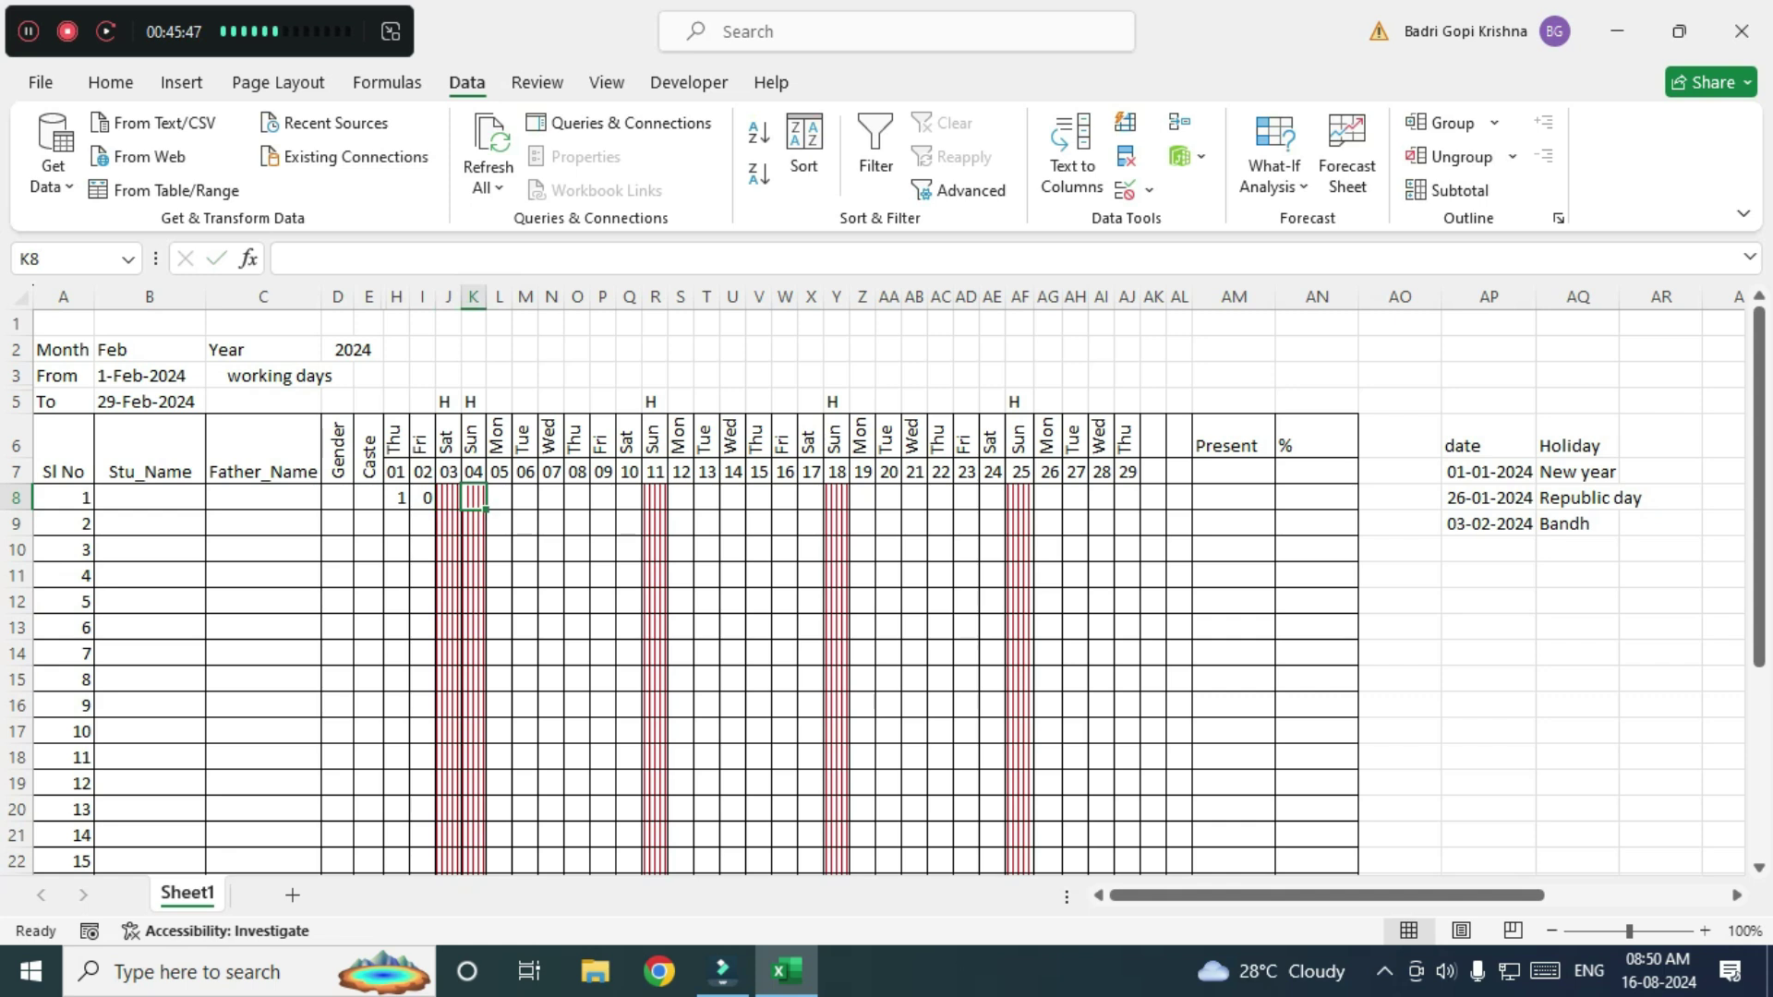
key("Return")
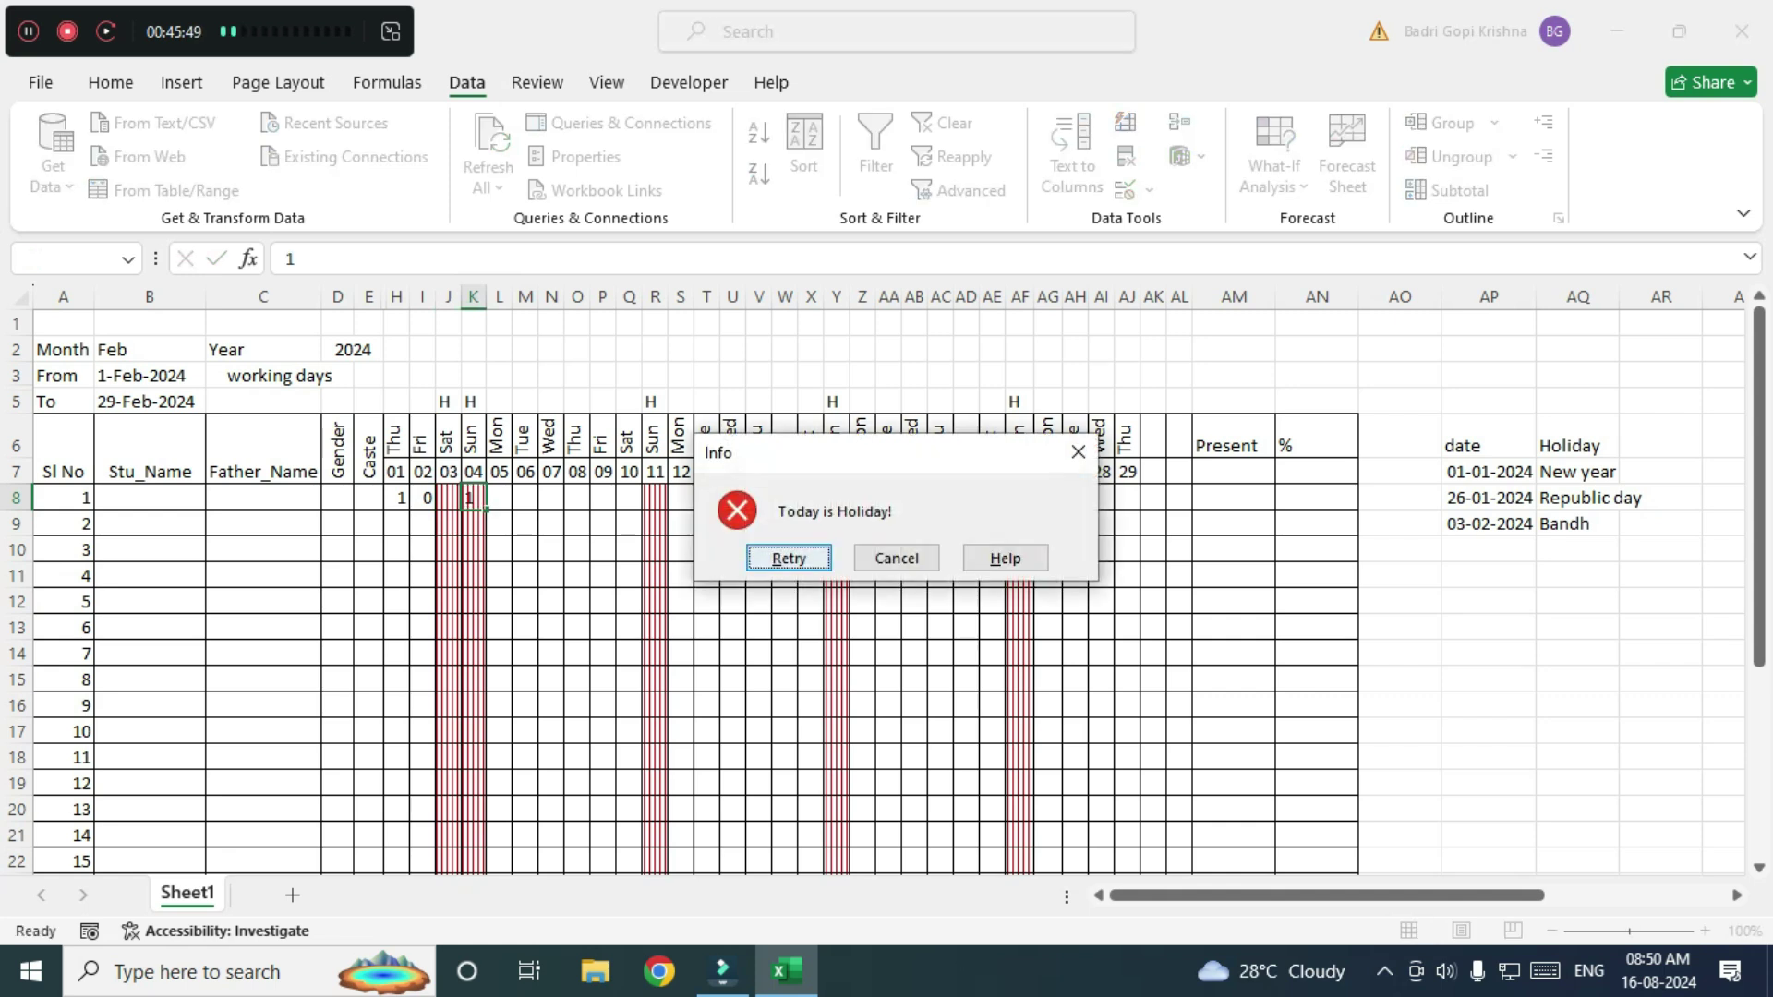
key("Return")
key("Return")
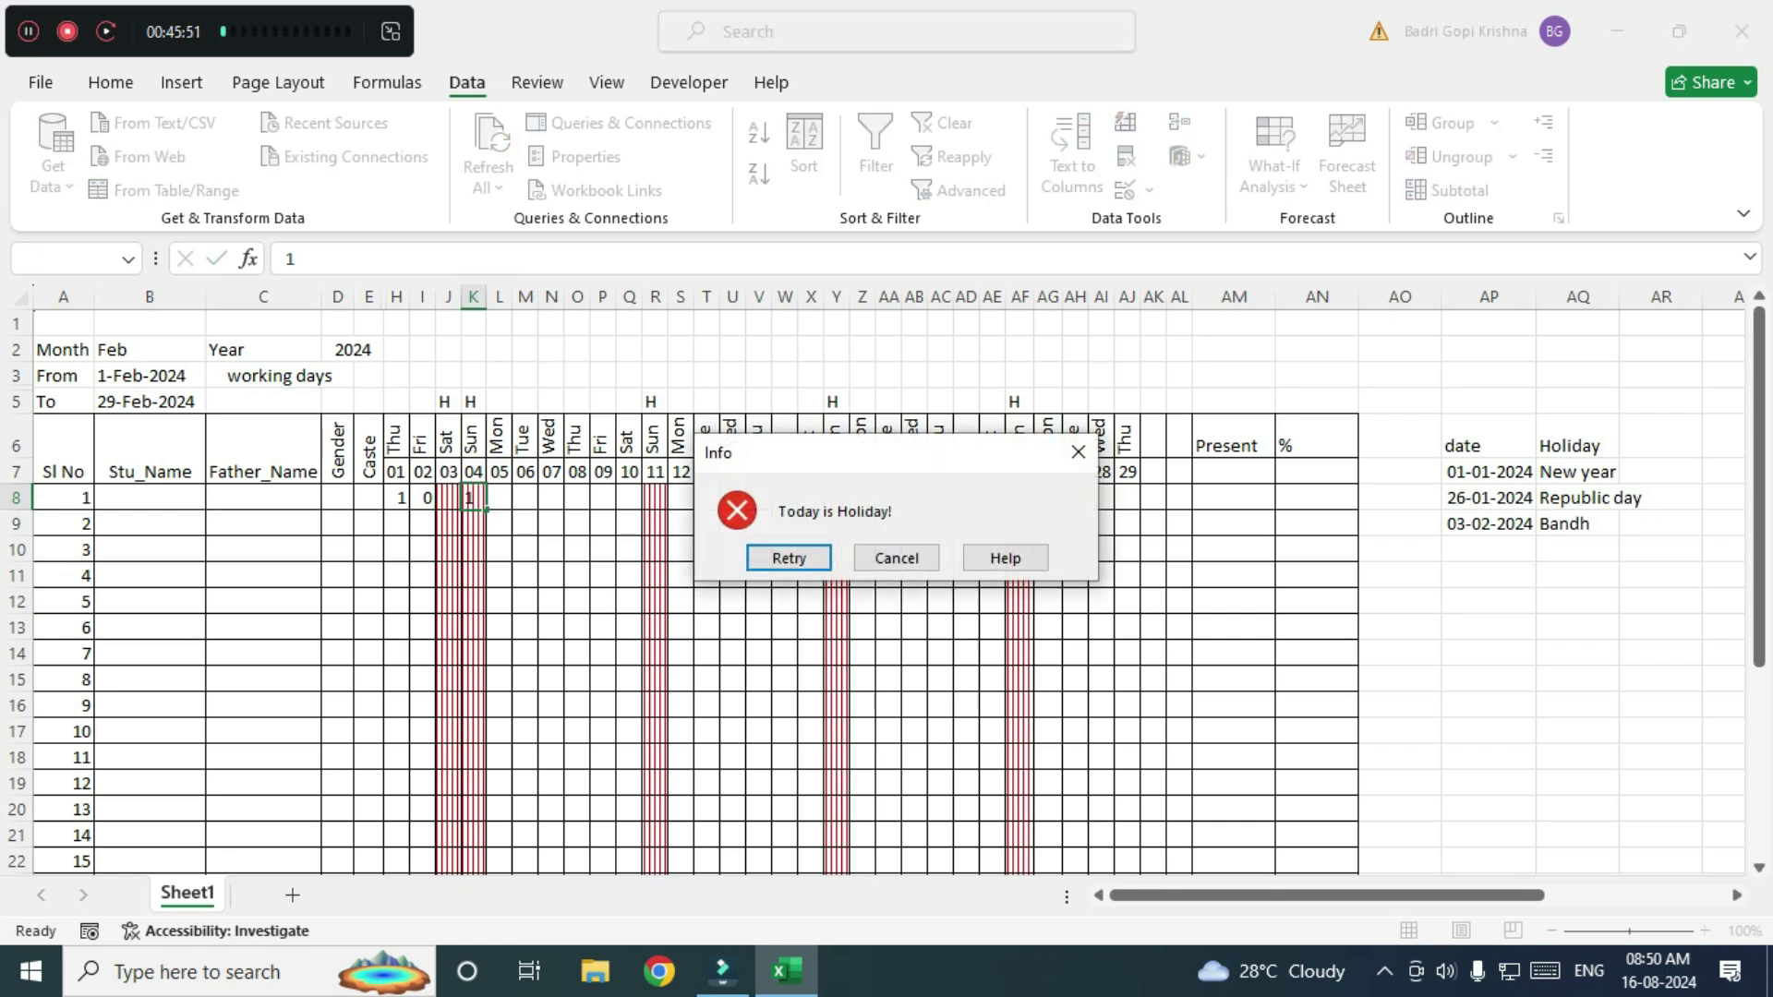
key("Tab")
key("Return")
Step: Enter 1s and 0s for days 05–10, with the Sun 11 holiday rejecting its entry
key("Right")
type("1")
key("Right")
type("1")
key("Right")
type("1")
key("Right")
type("1")
key("Right")
type("1")
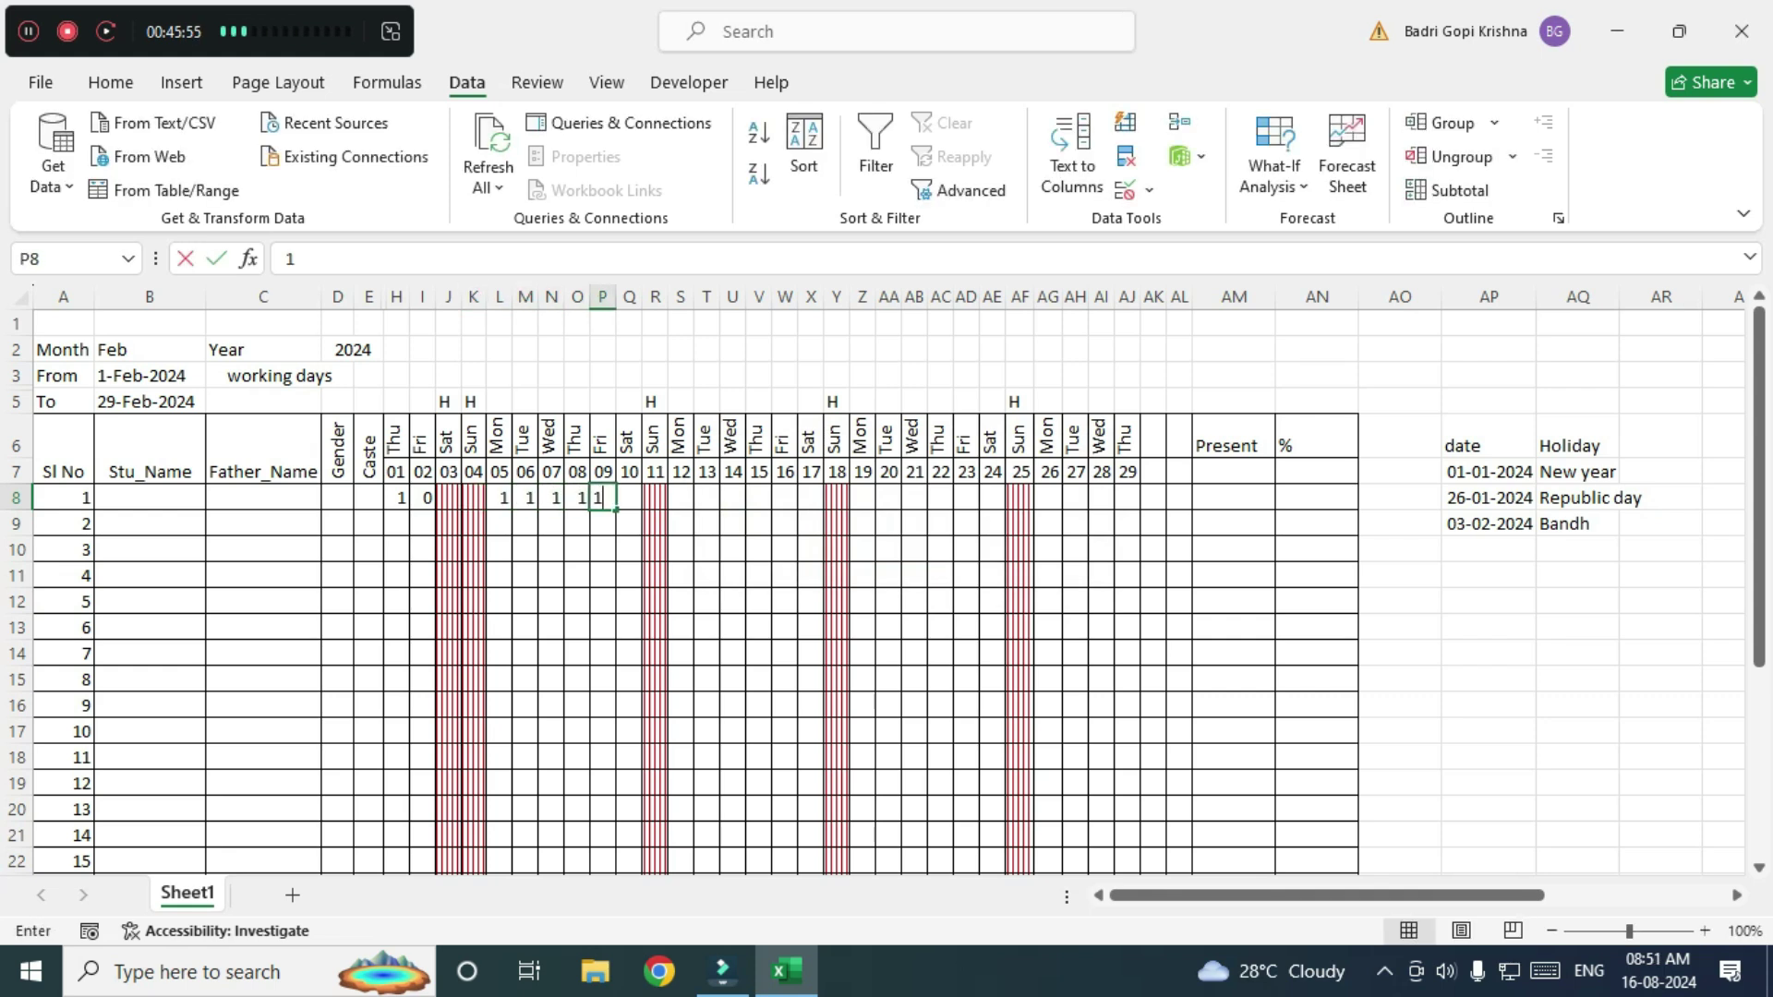
key("Right")
type("0")
key("Right")
type("0")
key("Return")
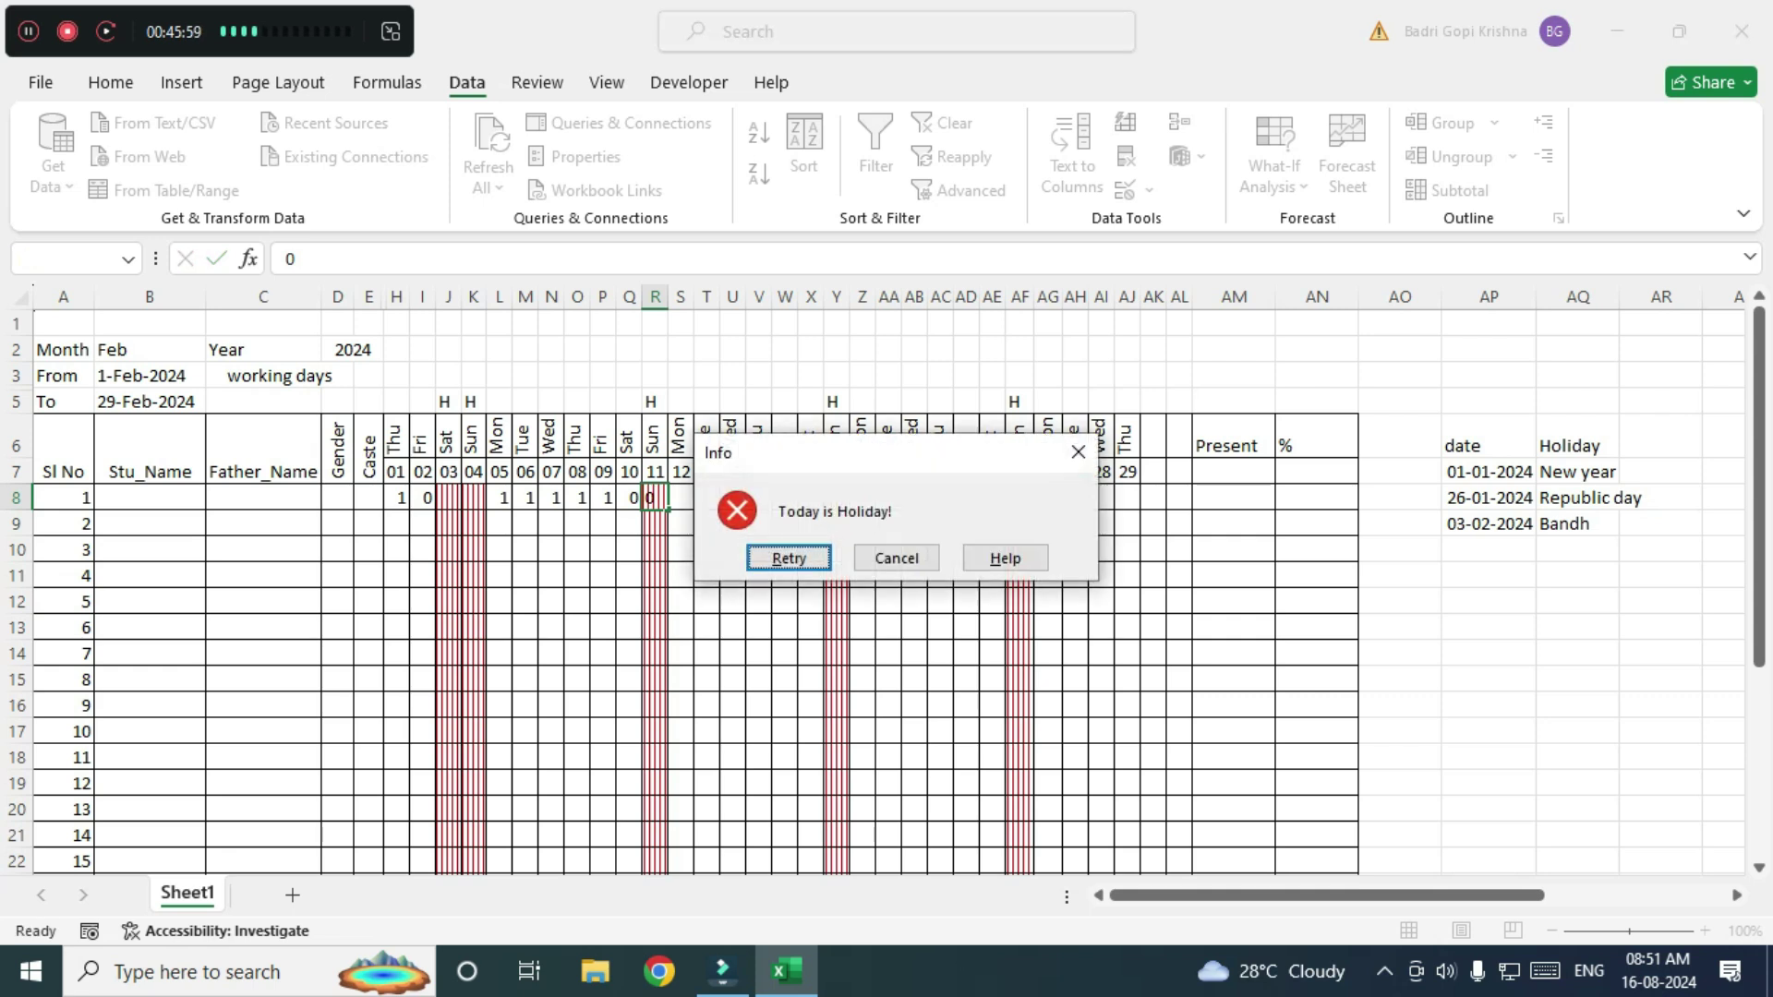
left_click(896, 558)
left_click(680, 575)
left_click(732, 574)
Step: Change the month in B2 to Jan
left_click(150, 349)
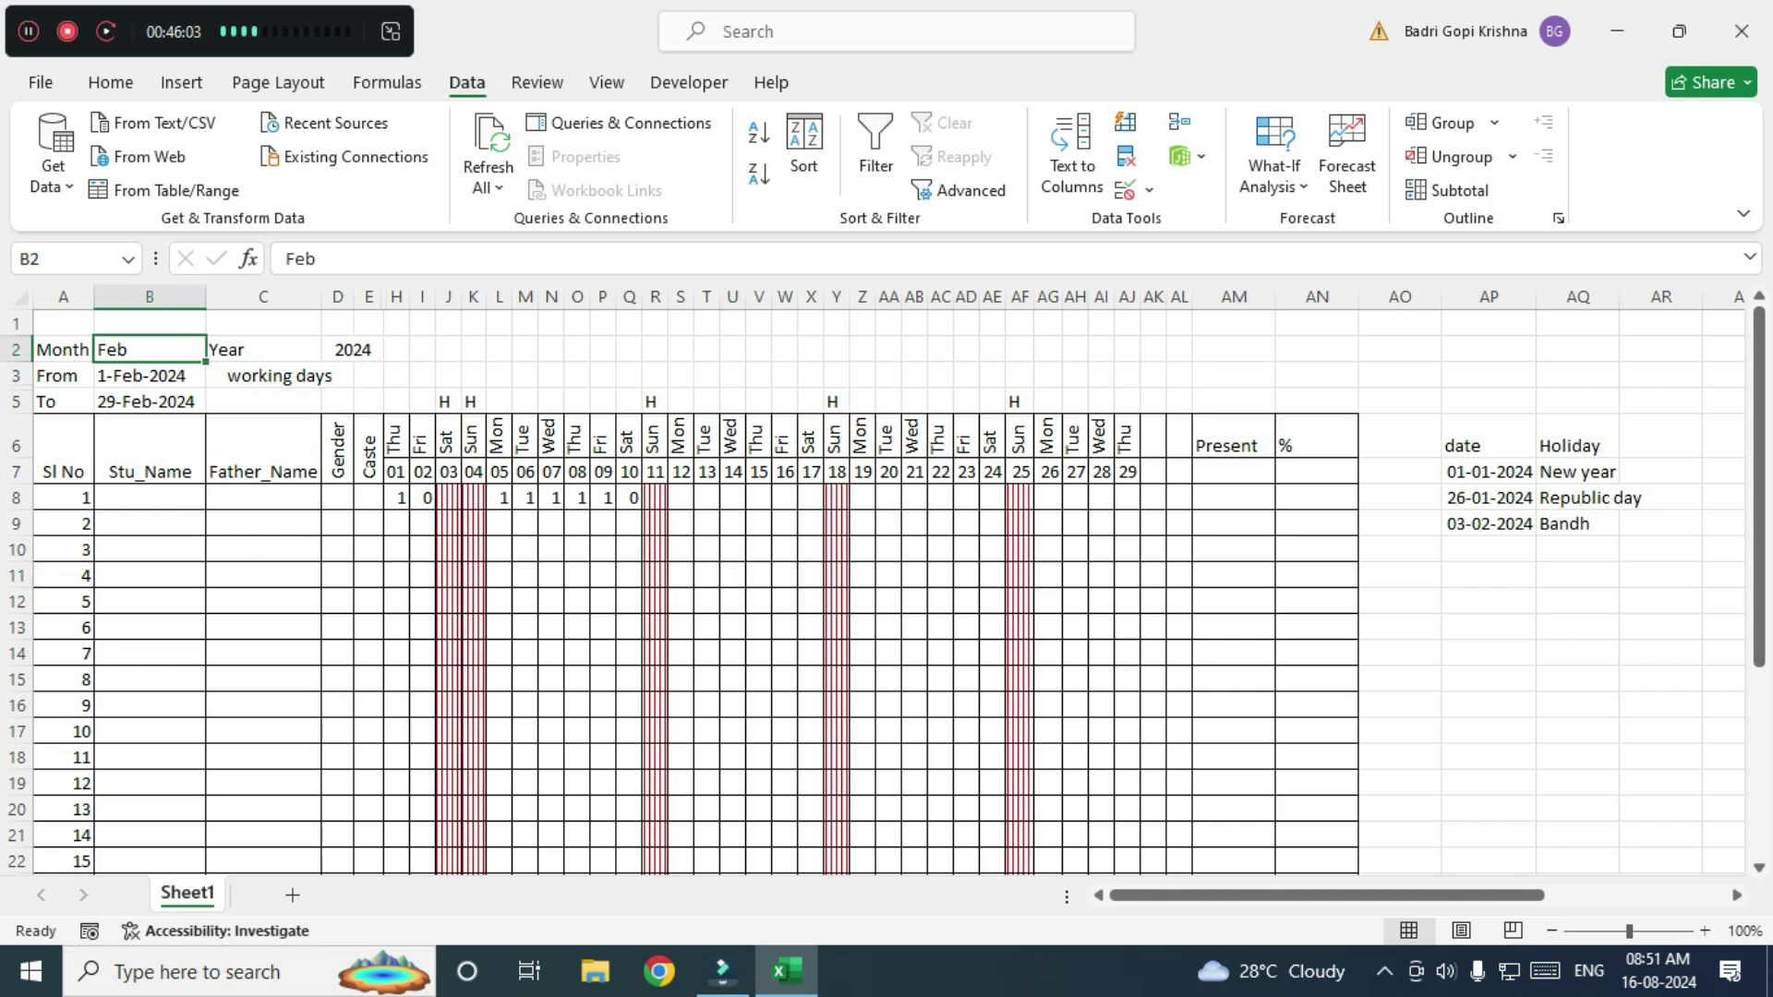
type("Jan")
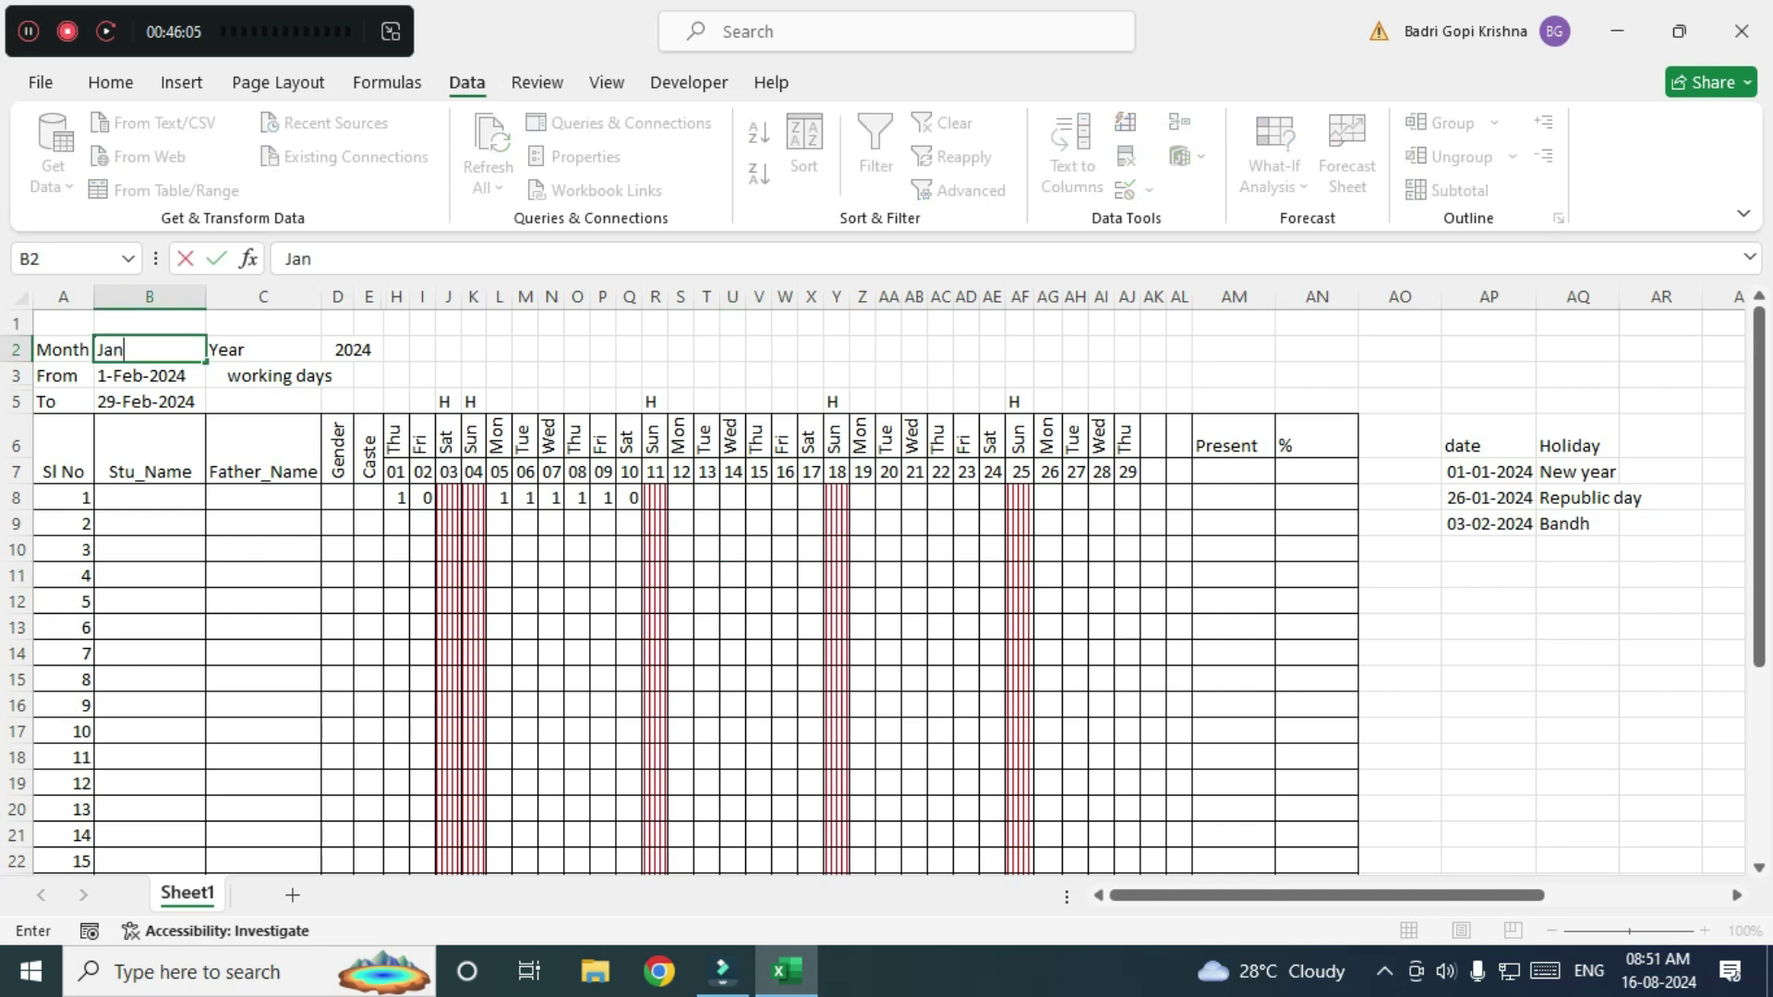
key("Return")
Step: Try entering 1 on the Sun 07 holiday in N8 and cancel the rejection
left_click(552, 498)
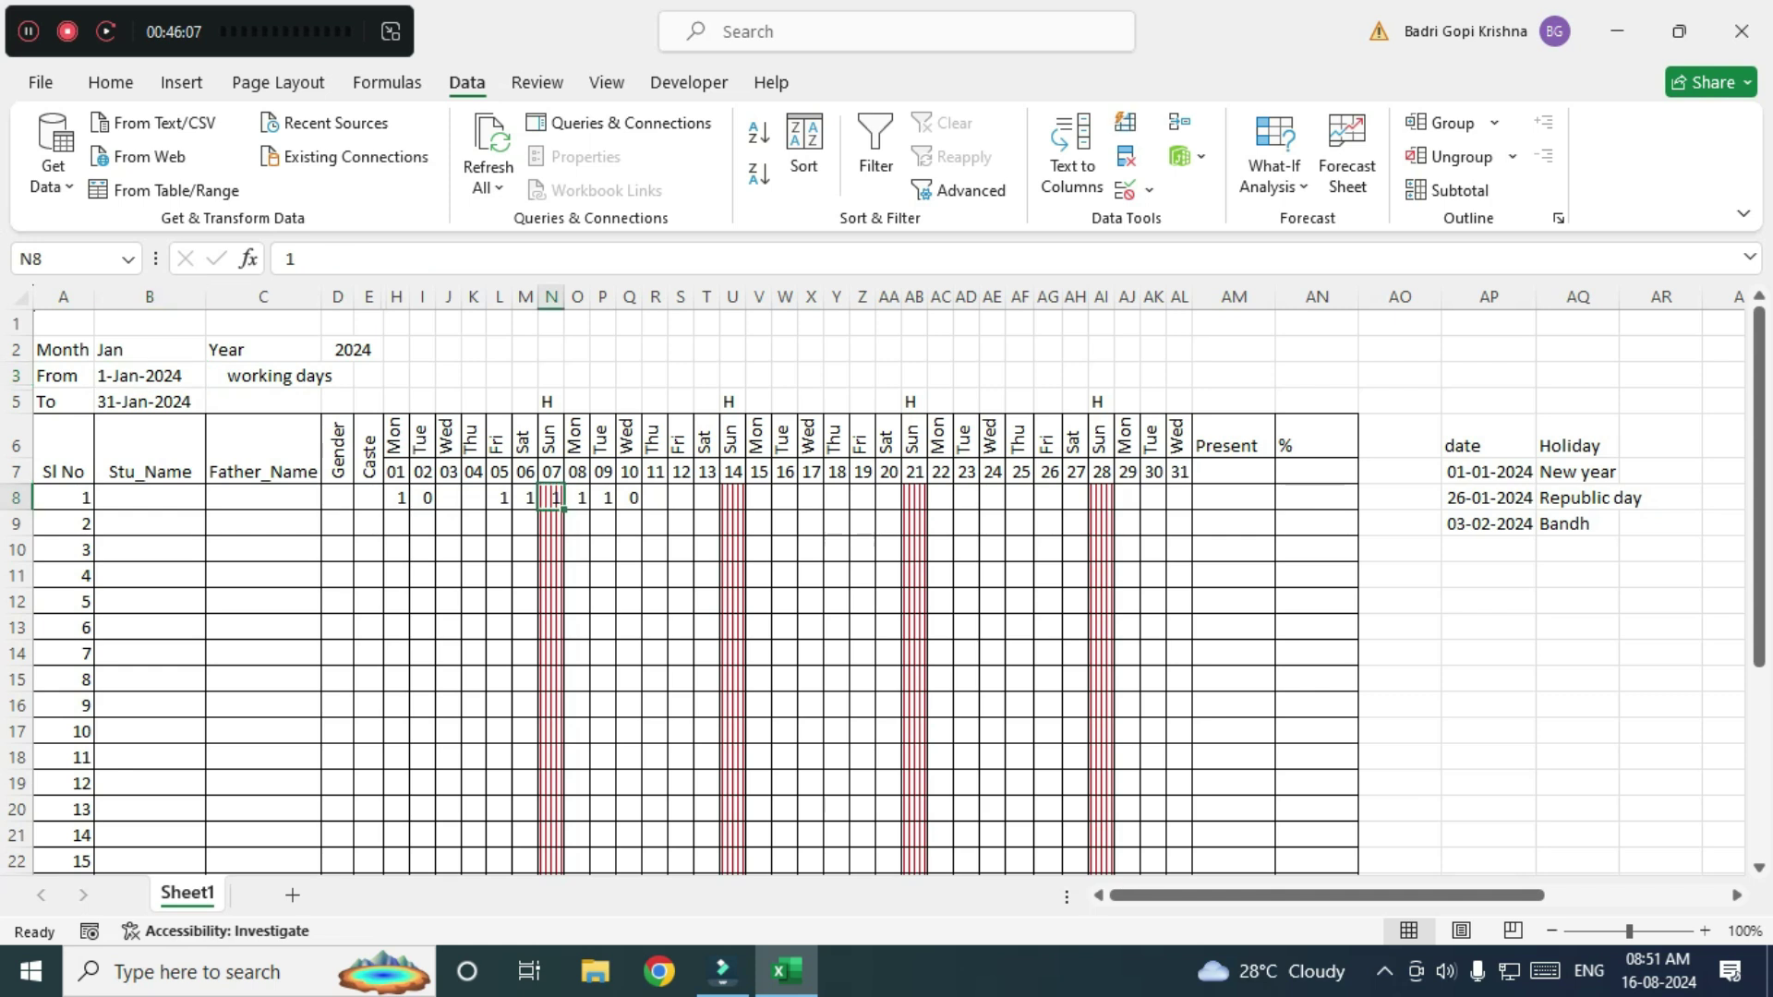
type("1")
key("Return")
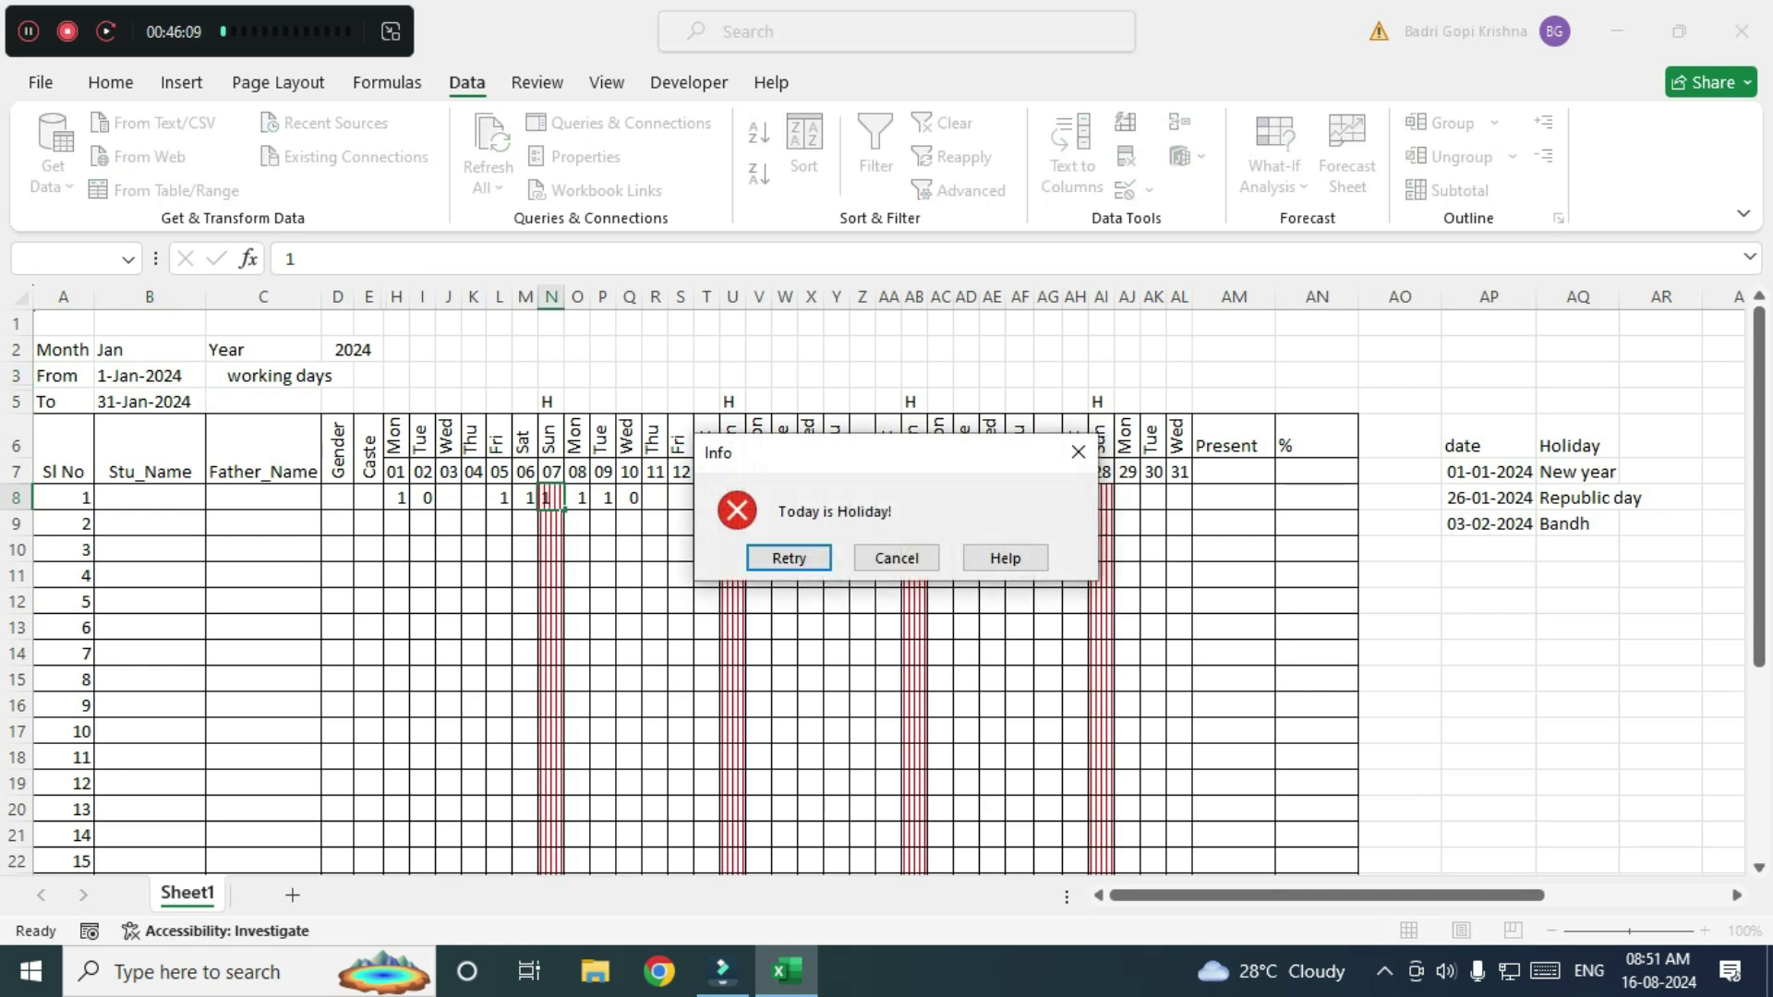
left_click(896, 557)
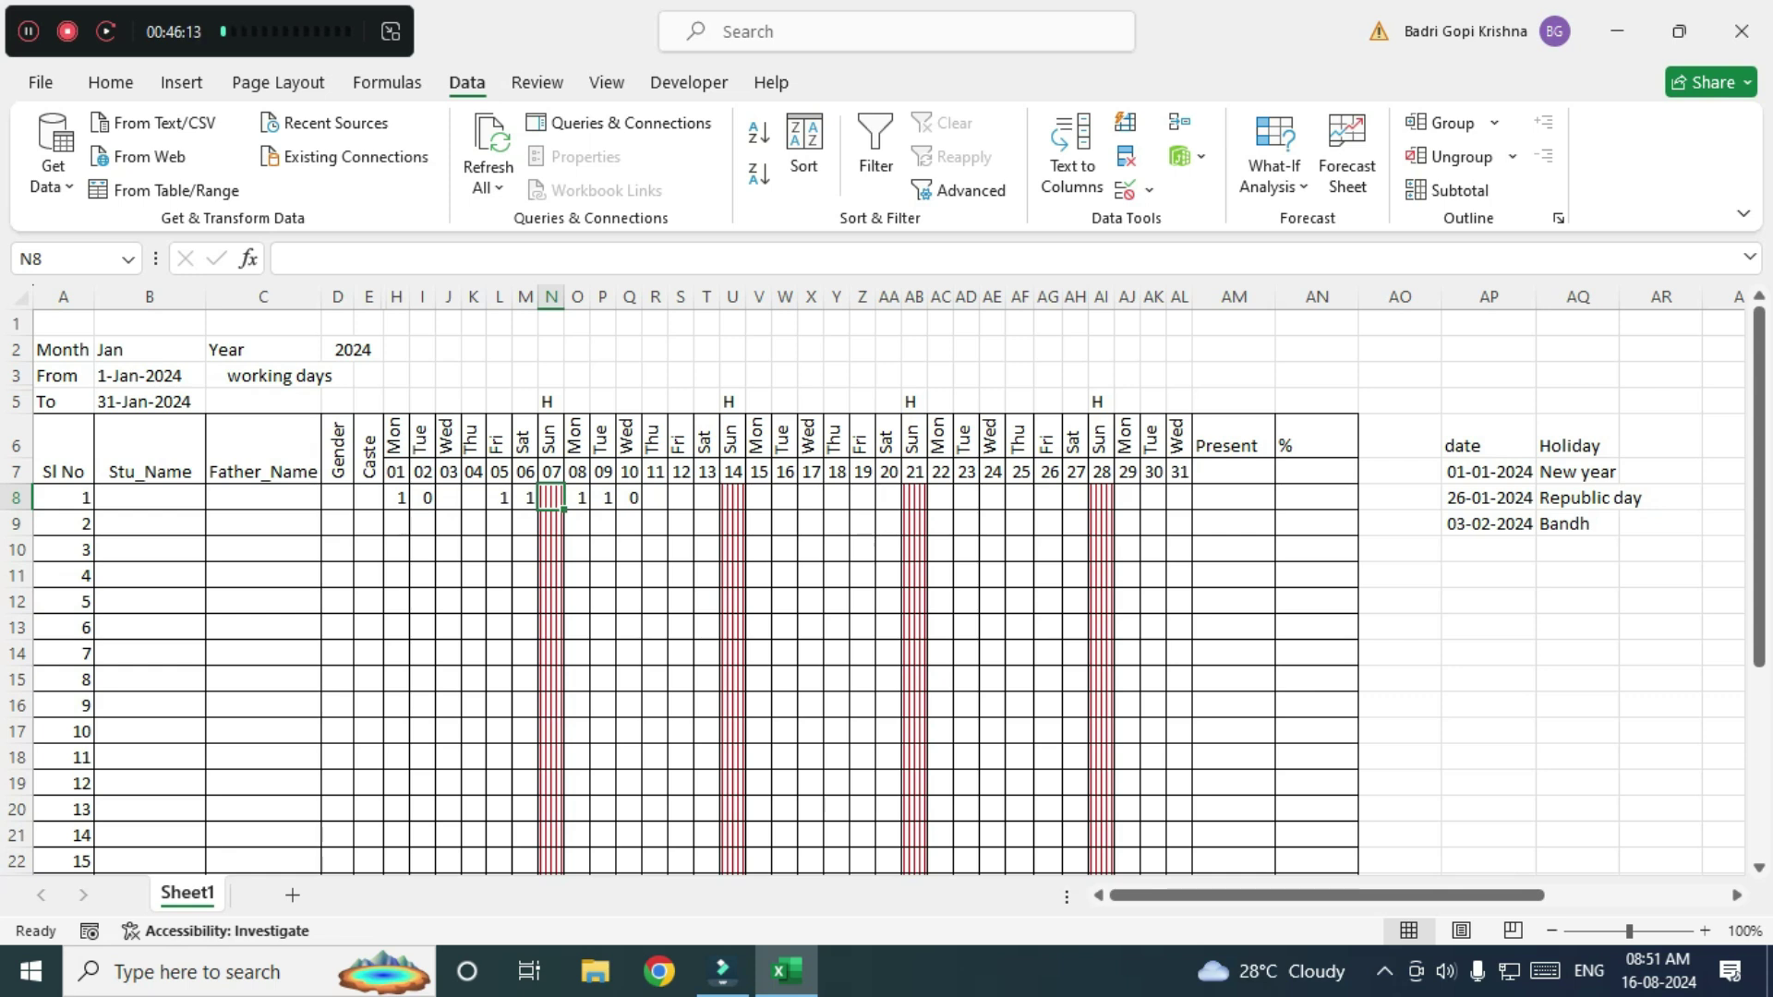
Step: Enter 1, 0, 1 in J8:L8 and select the test values in H8:Q8
left_click(448, 498)
type("1")
key("Right")
type("0")
key("Right")
type("1")
left_click(655, 653)
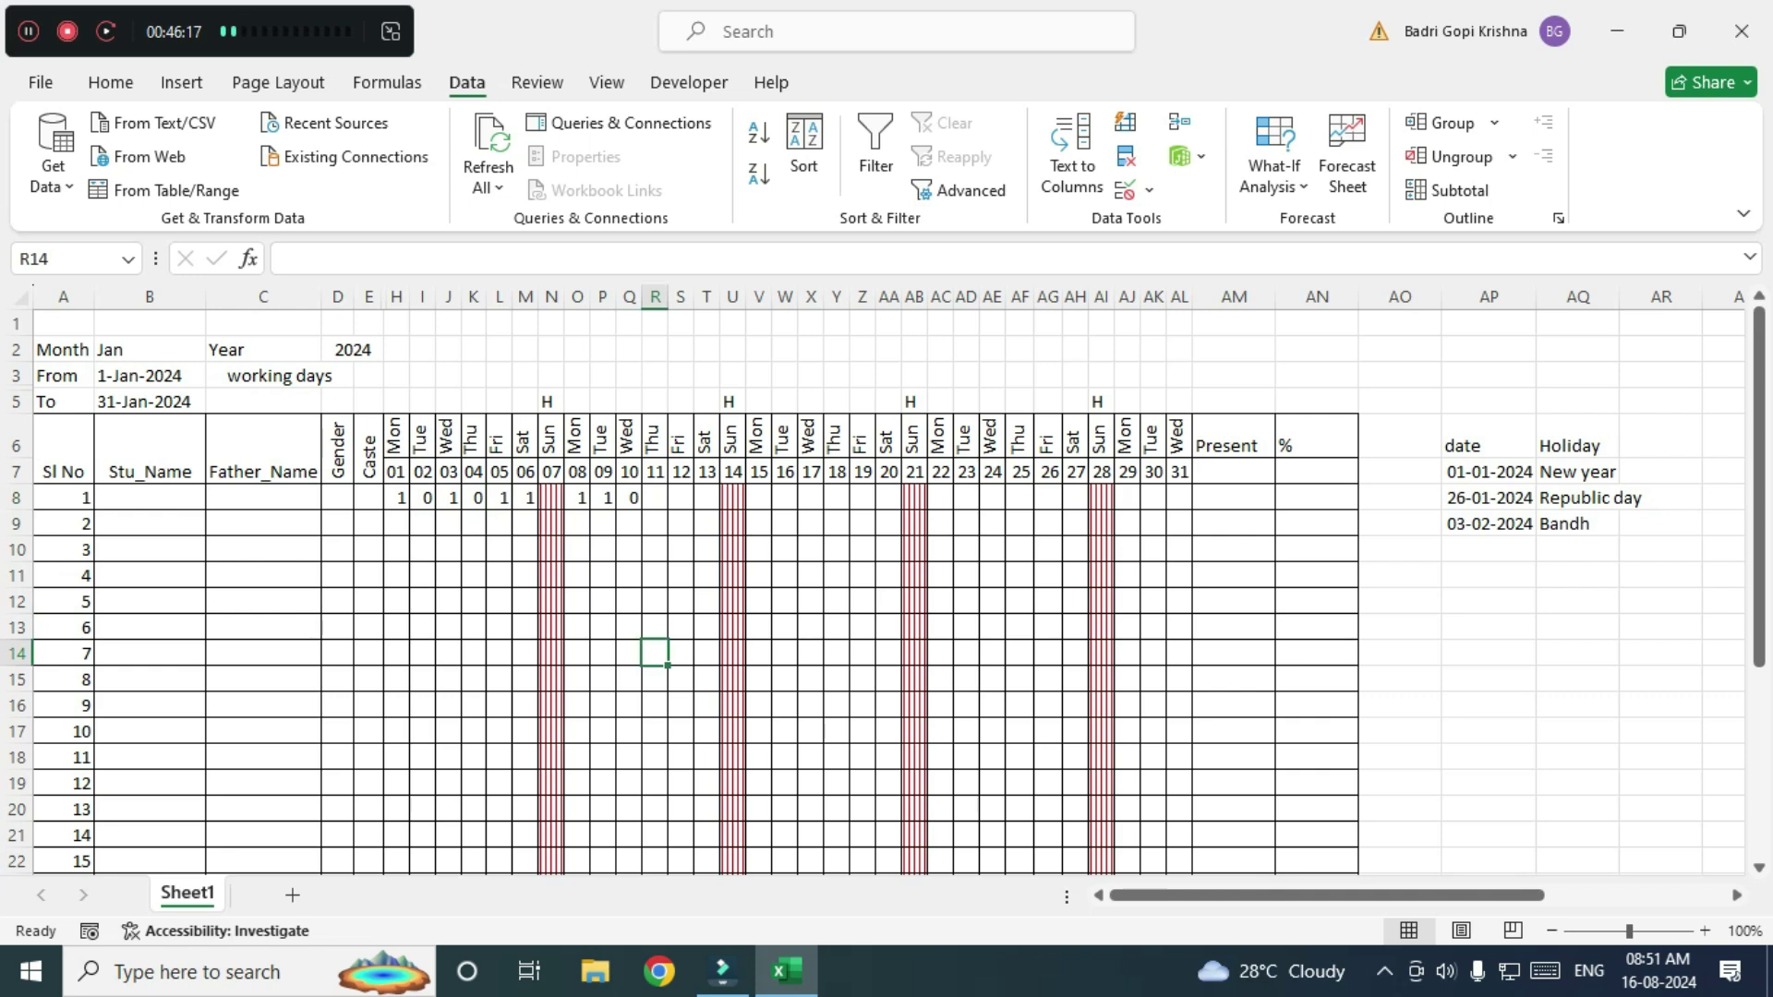
left_click_drag(399, 498, 630, 498)
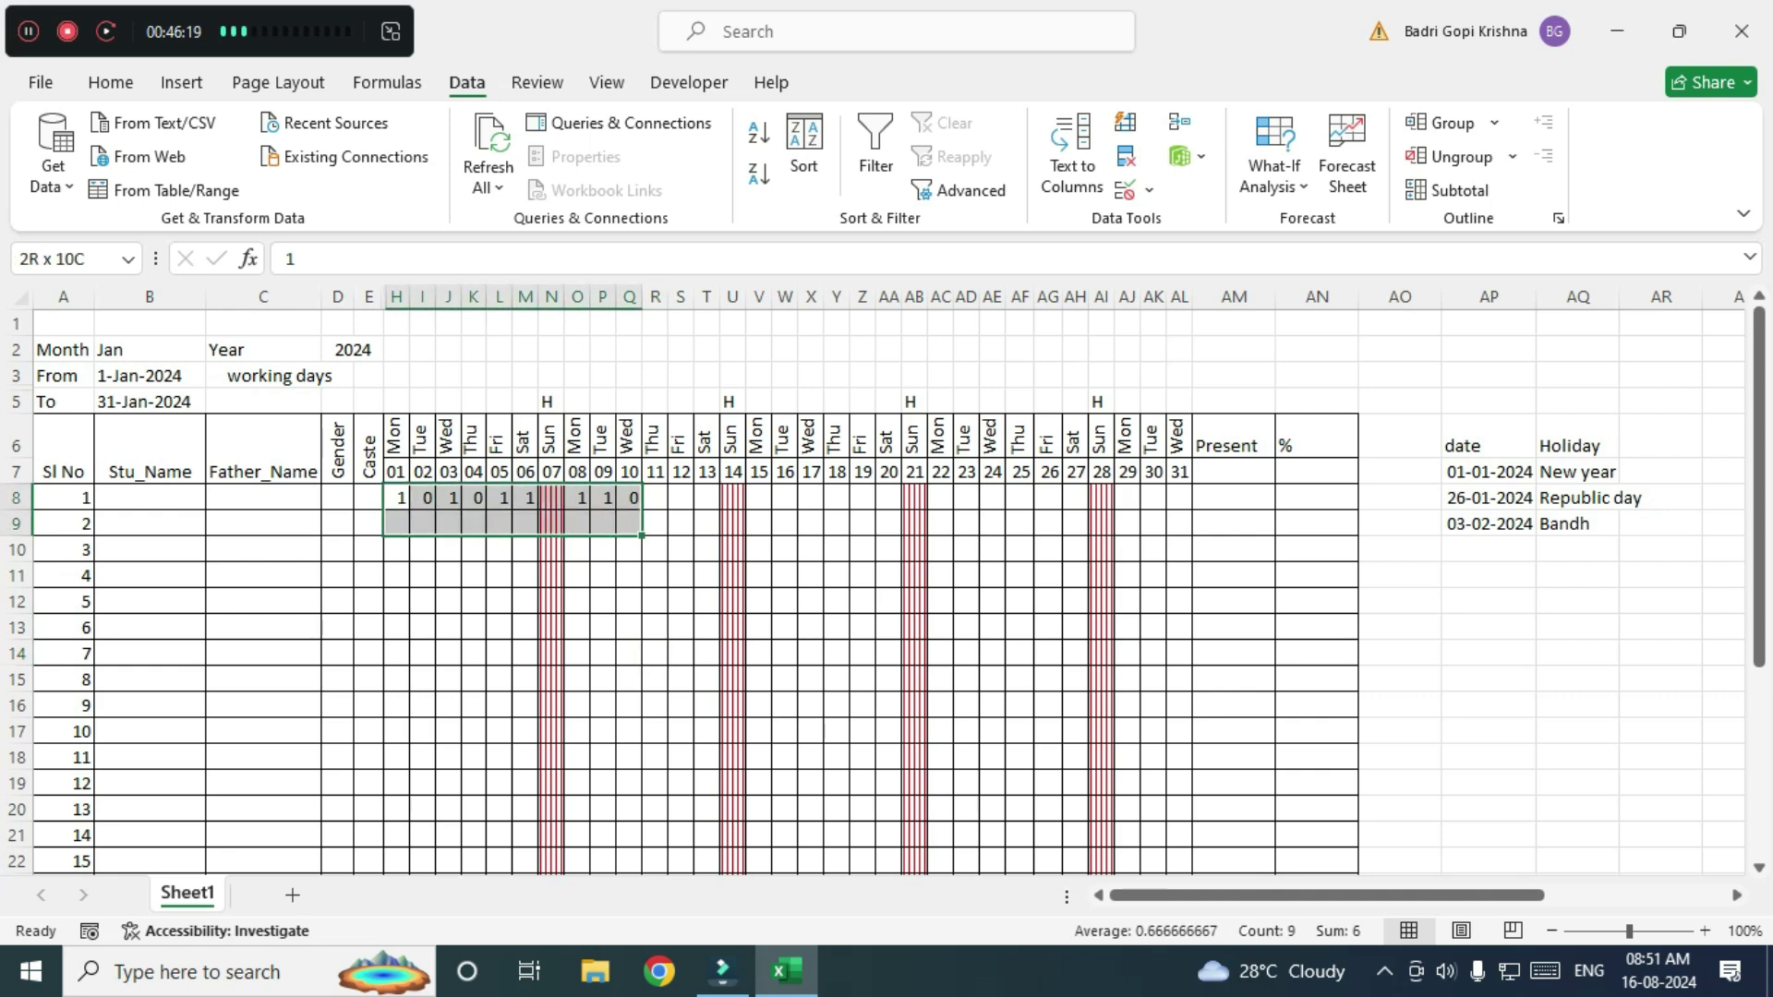
Step: Clear the earlier test values from row 8
key("Delete")
left_click(602, 550)
left_click(654, 601)
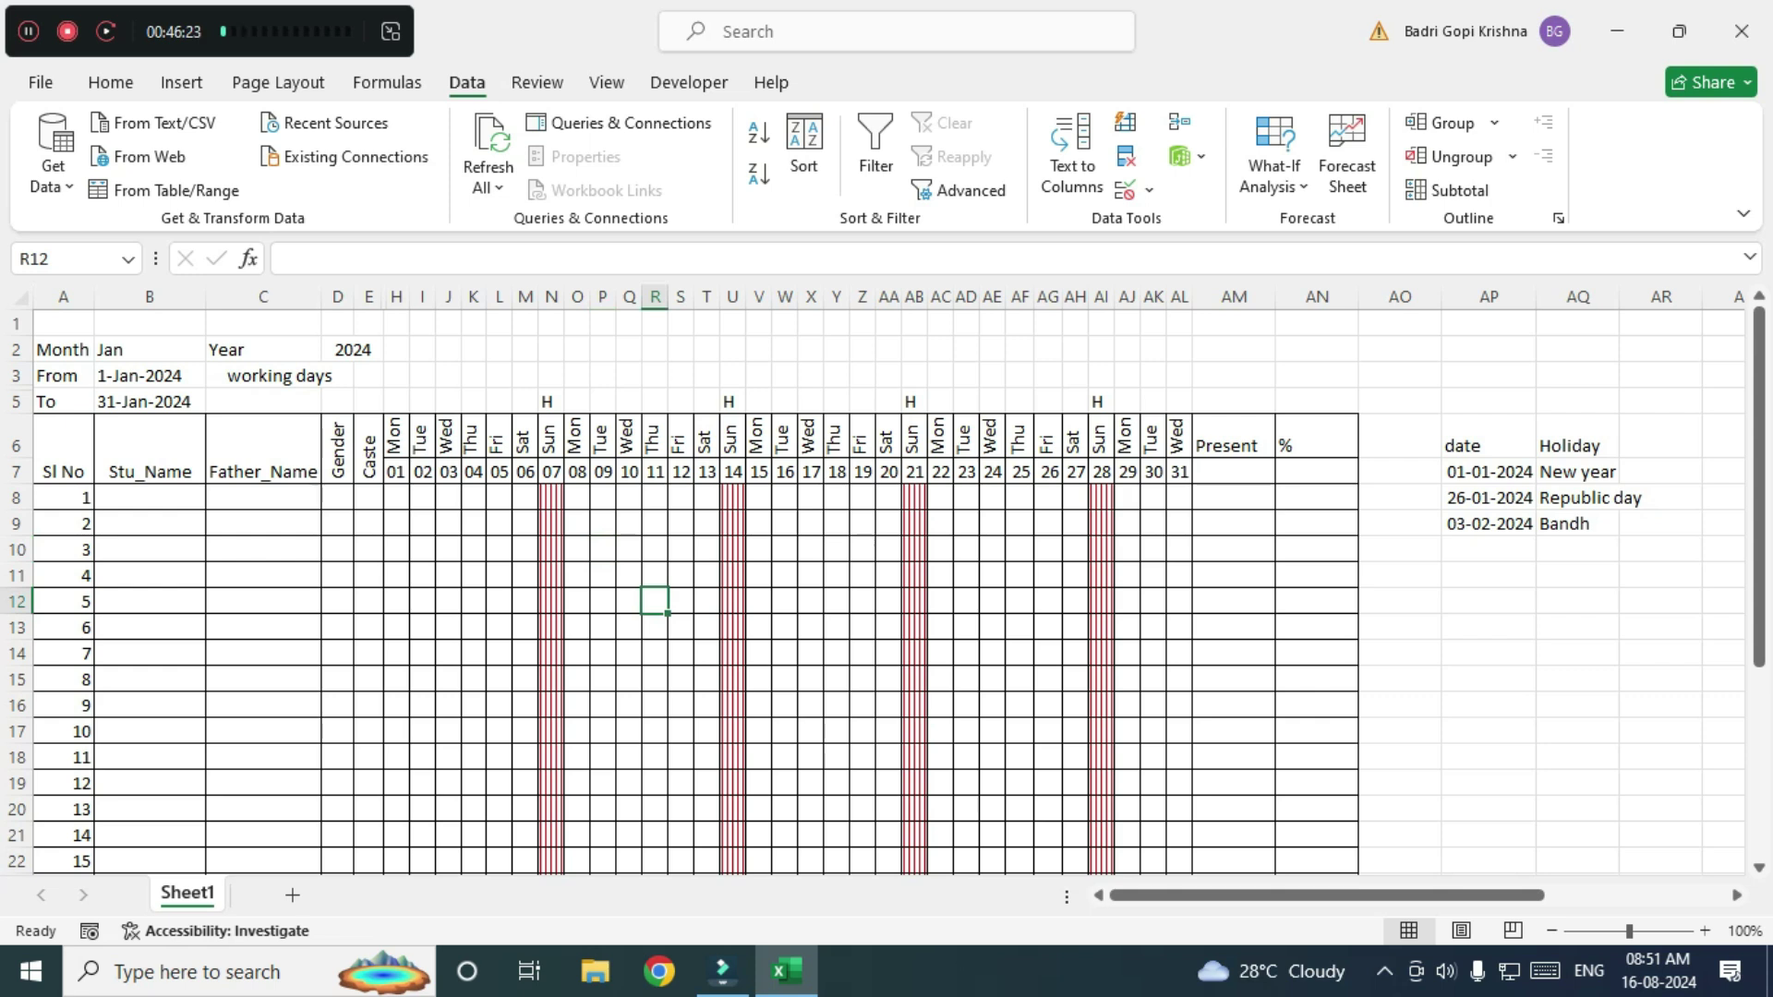
left_click(655, 549)
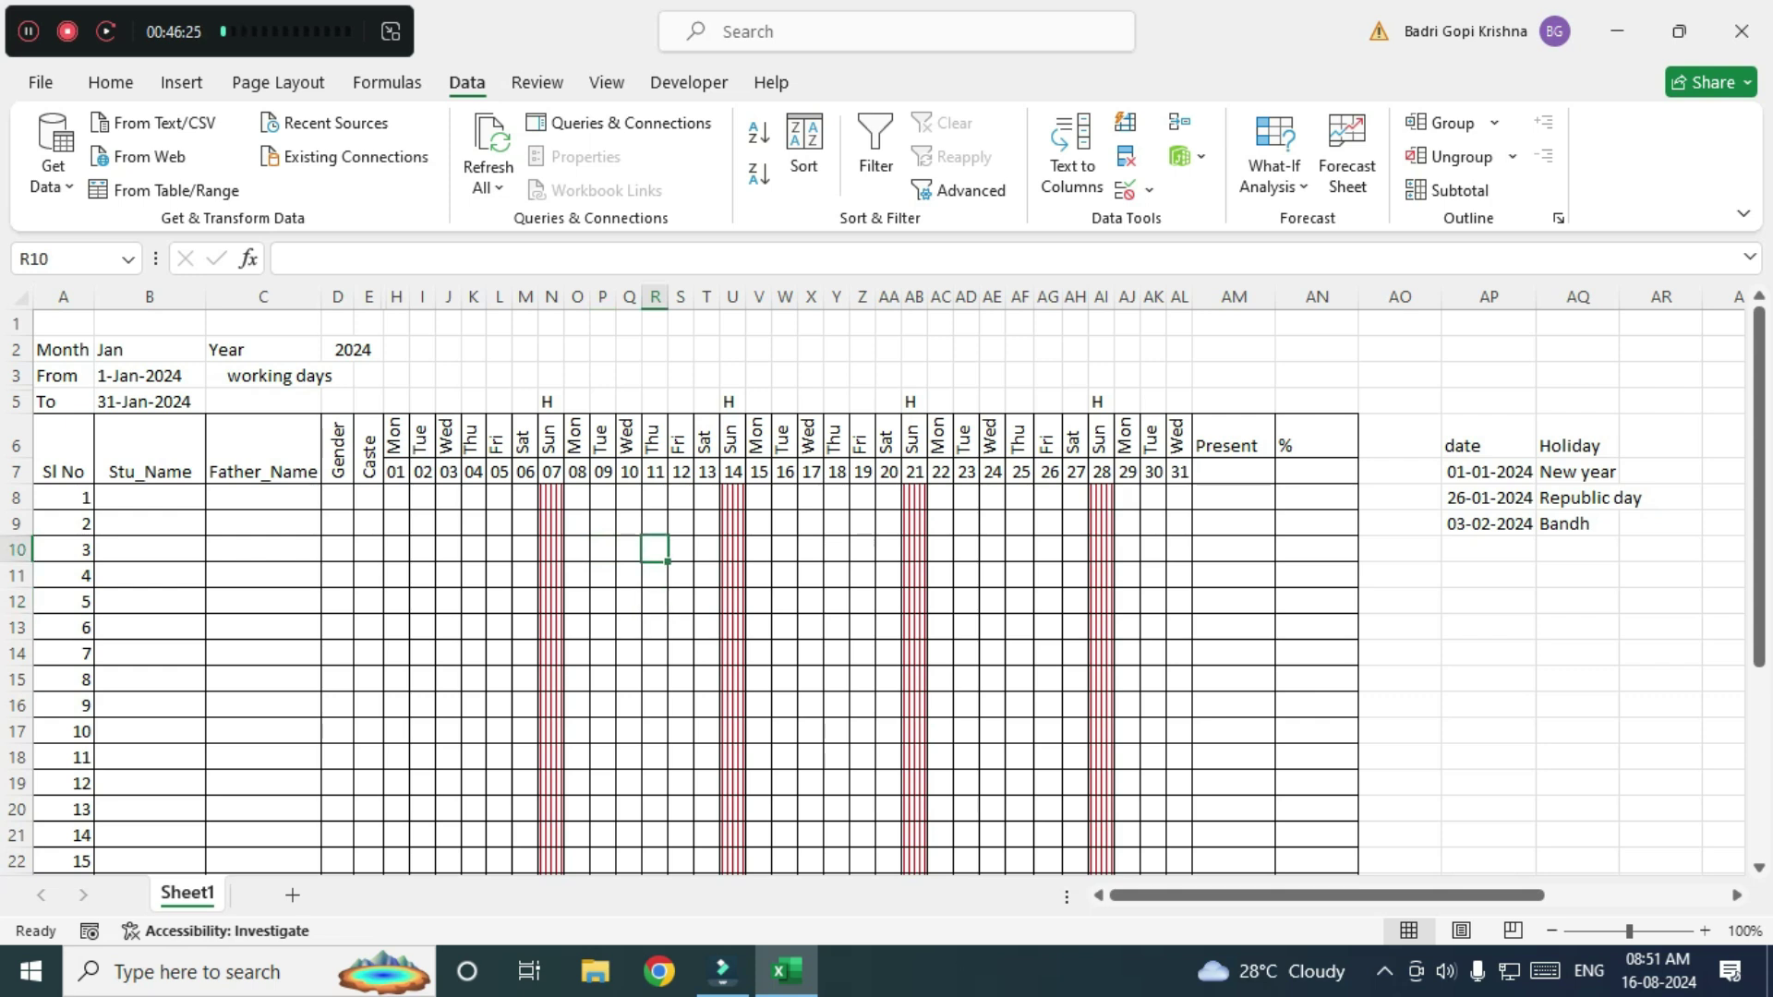
Step: Enter test attendance values 1 and 0 in H8 and I8
left_click(396, 497)
type("1")
key("Tab")
type("0")
key("Tab")
left_click(473, 601)
Step: Check the H7 day formula, test P and A in H8:I8, then clear them
left_click(396, 472)
left_click(396, 498)
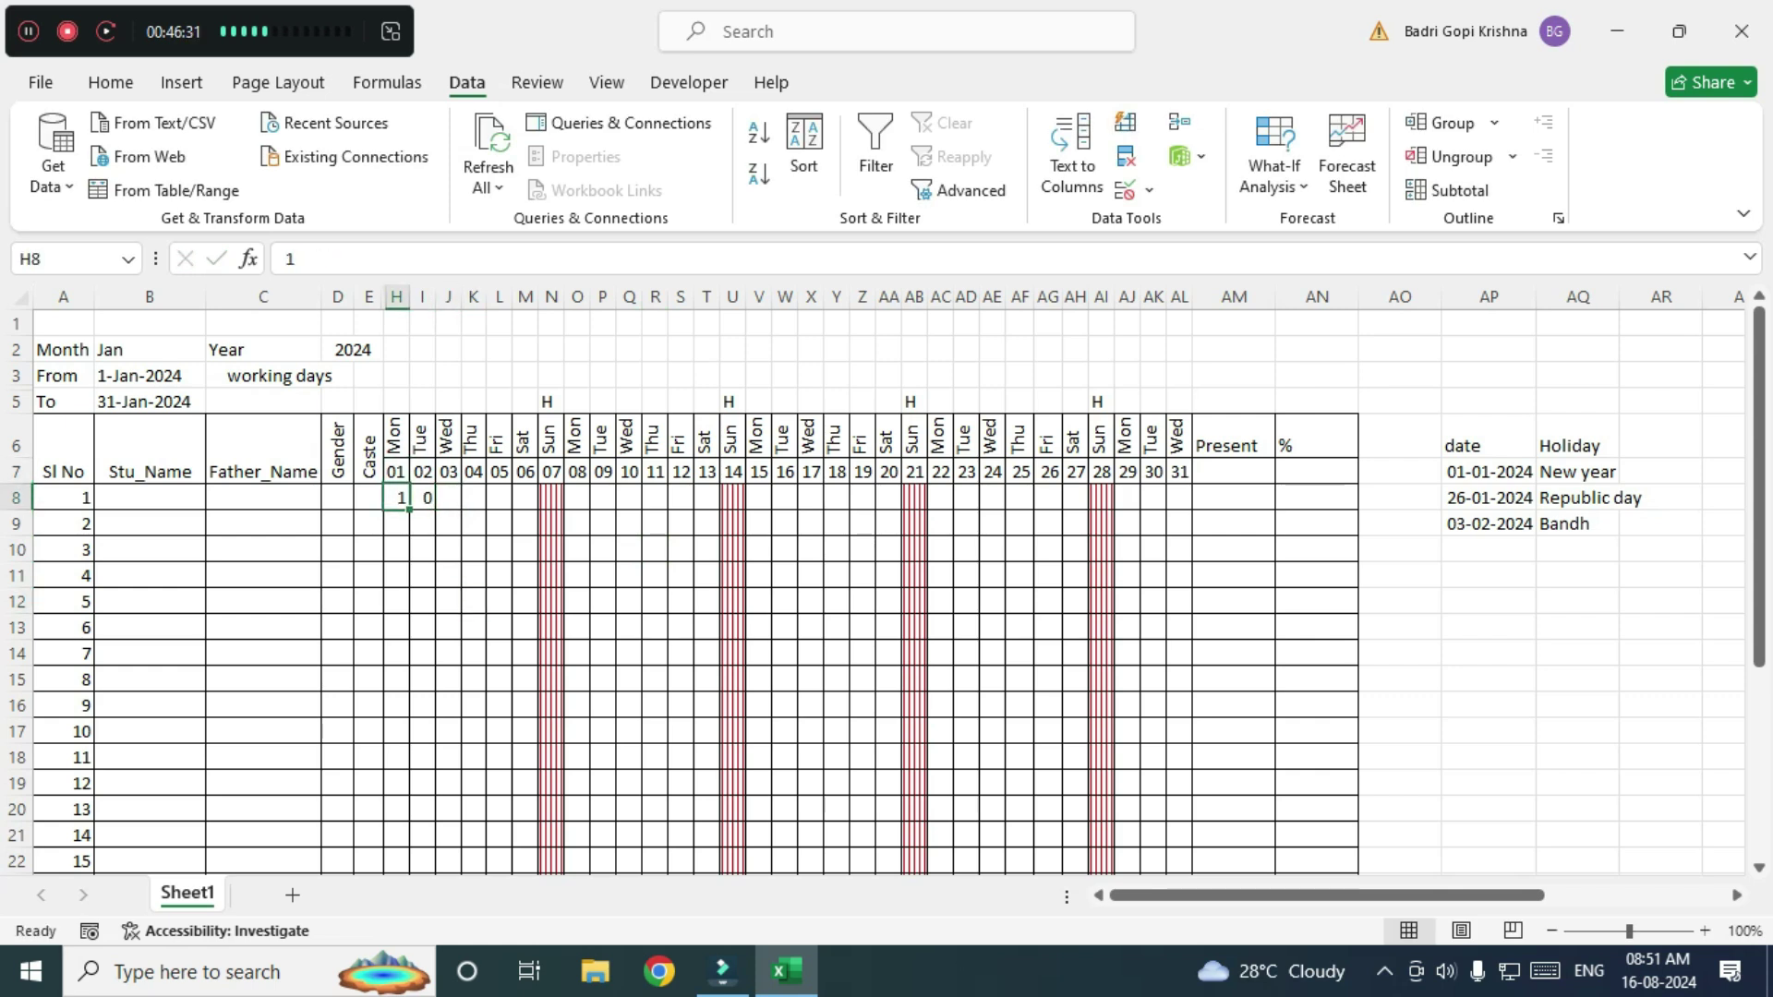
type("P")
key("Tab")
type("A")
key("Tab")
left_click_drag(396, 498, 422, 499)
key("Delete")
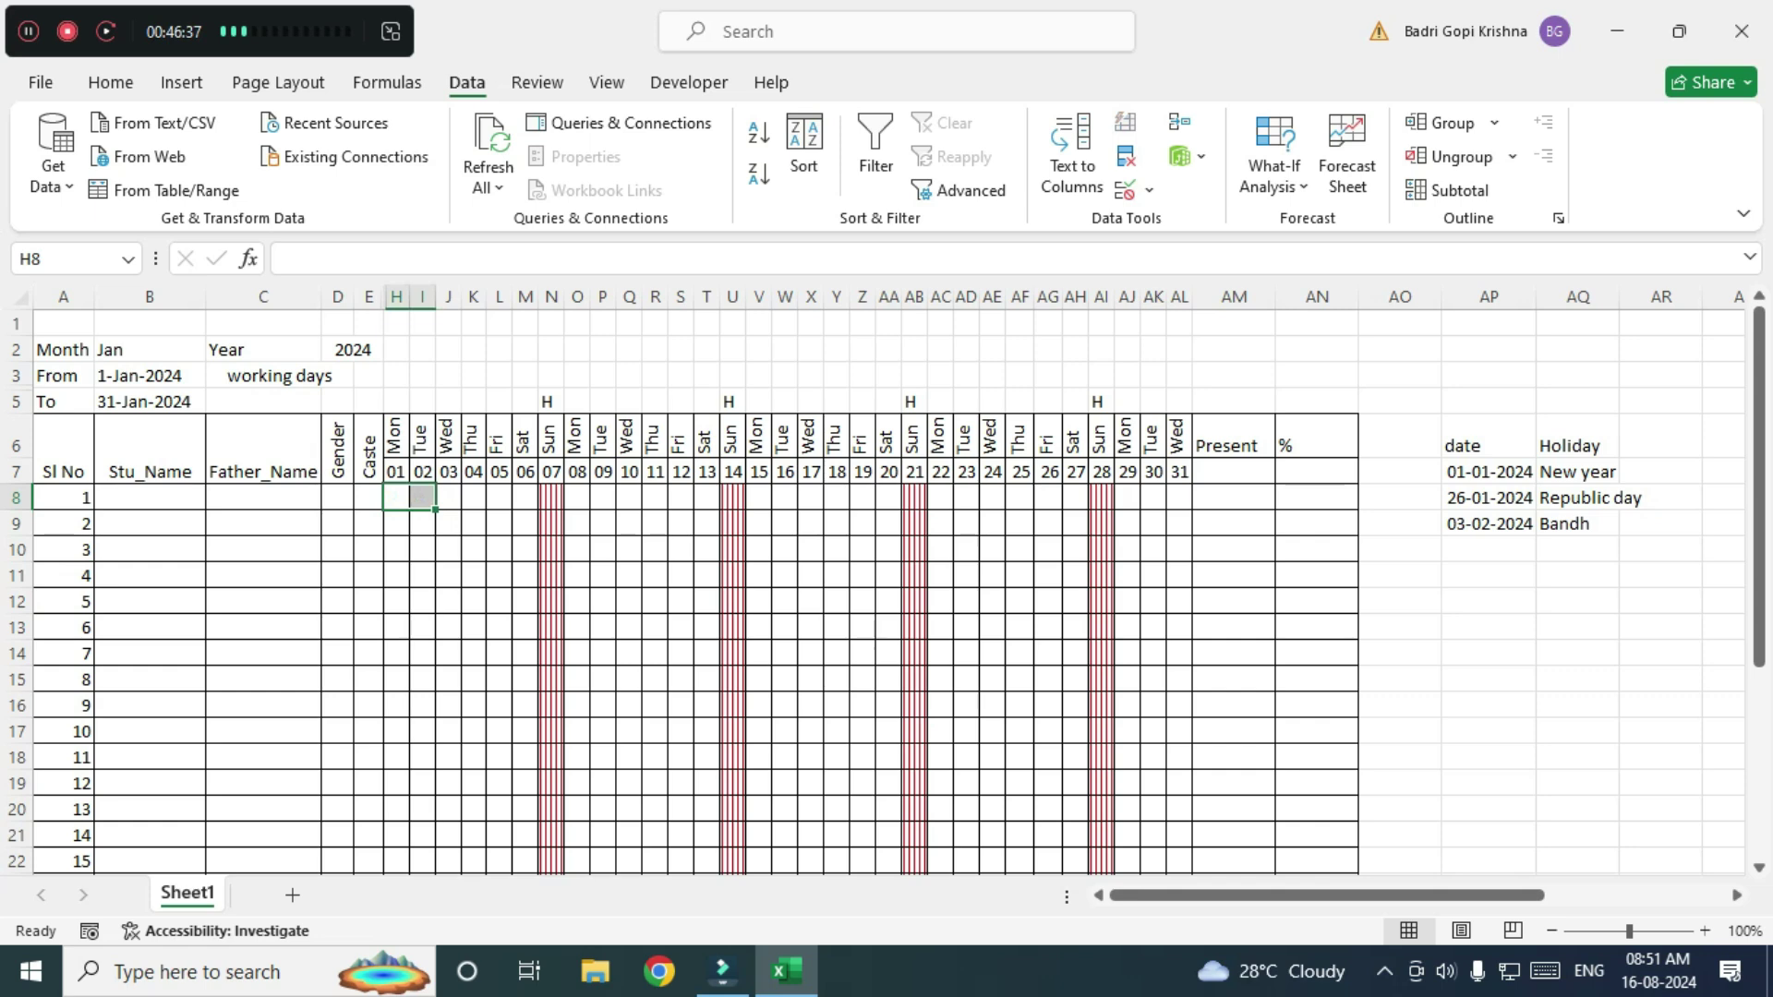
left_click(472, 627)
Step: Select the whole attendance grid H8:AL32
left_click(397, 498)
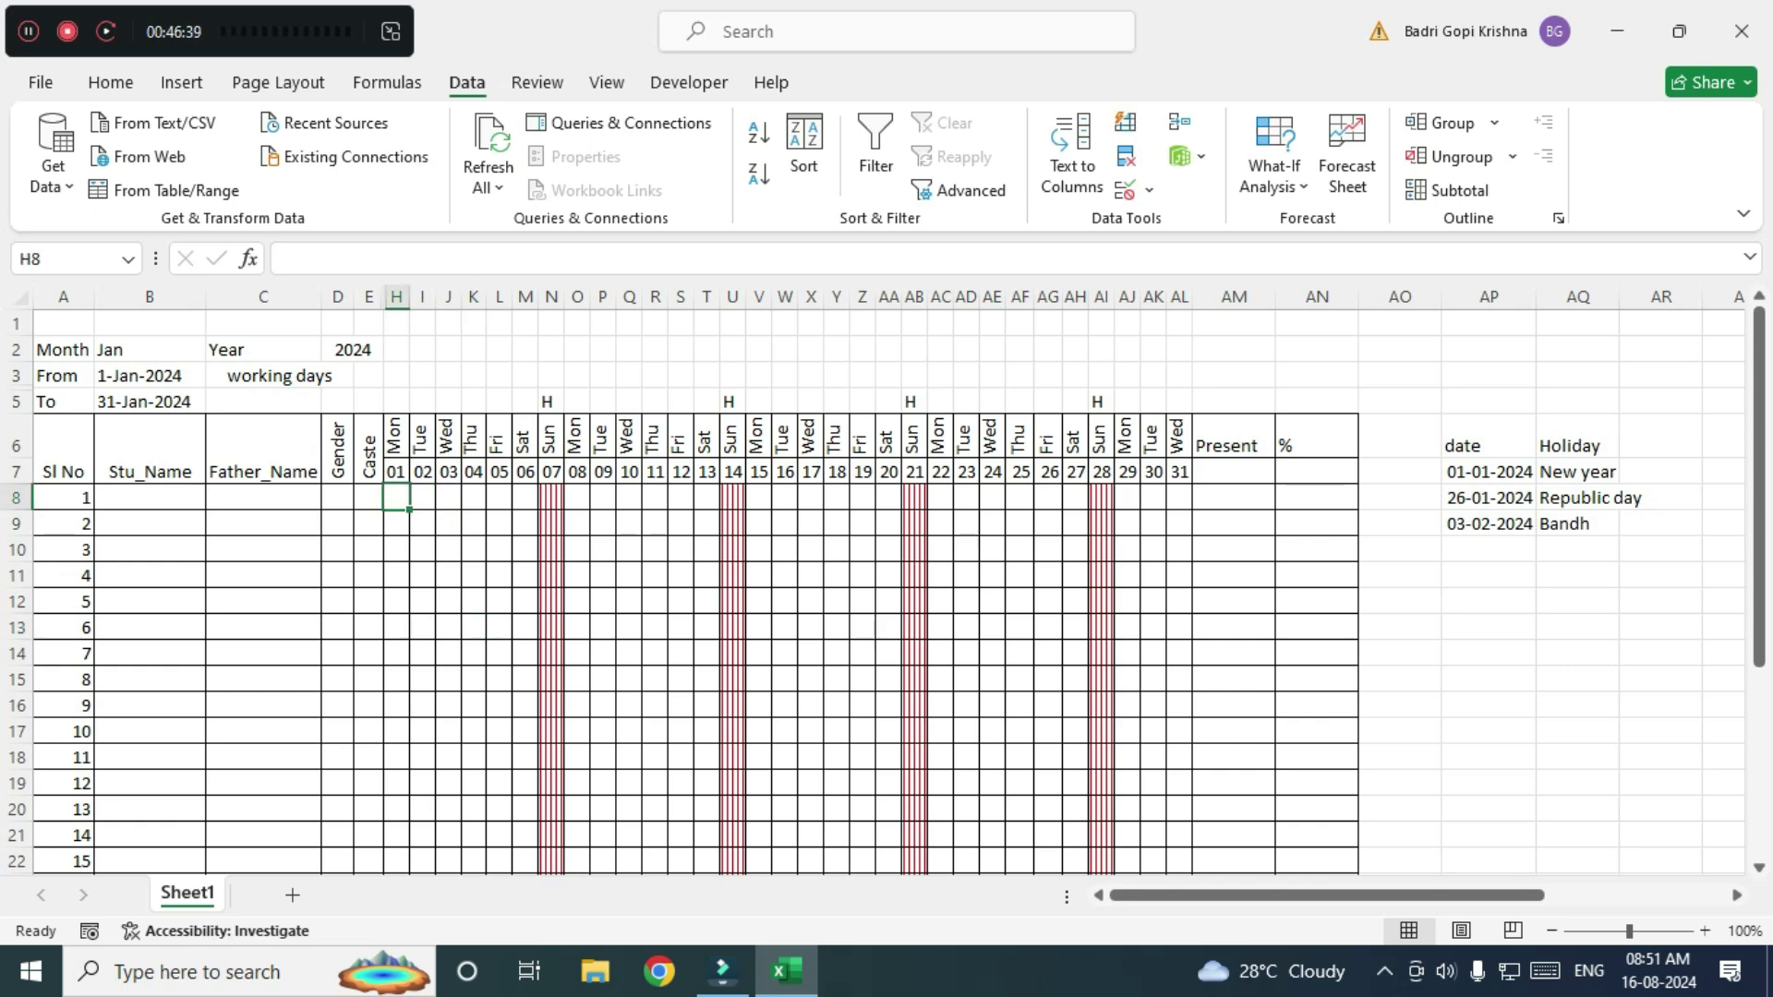
scroll(886, 591, "down", 5)
left_click(1179, 713, "shift")
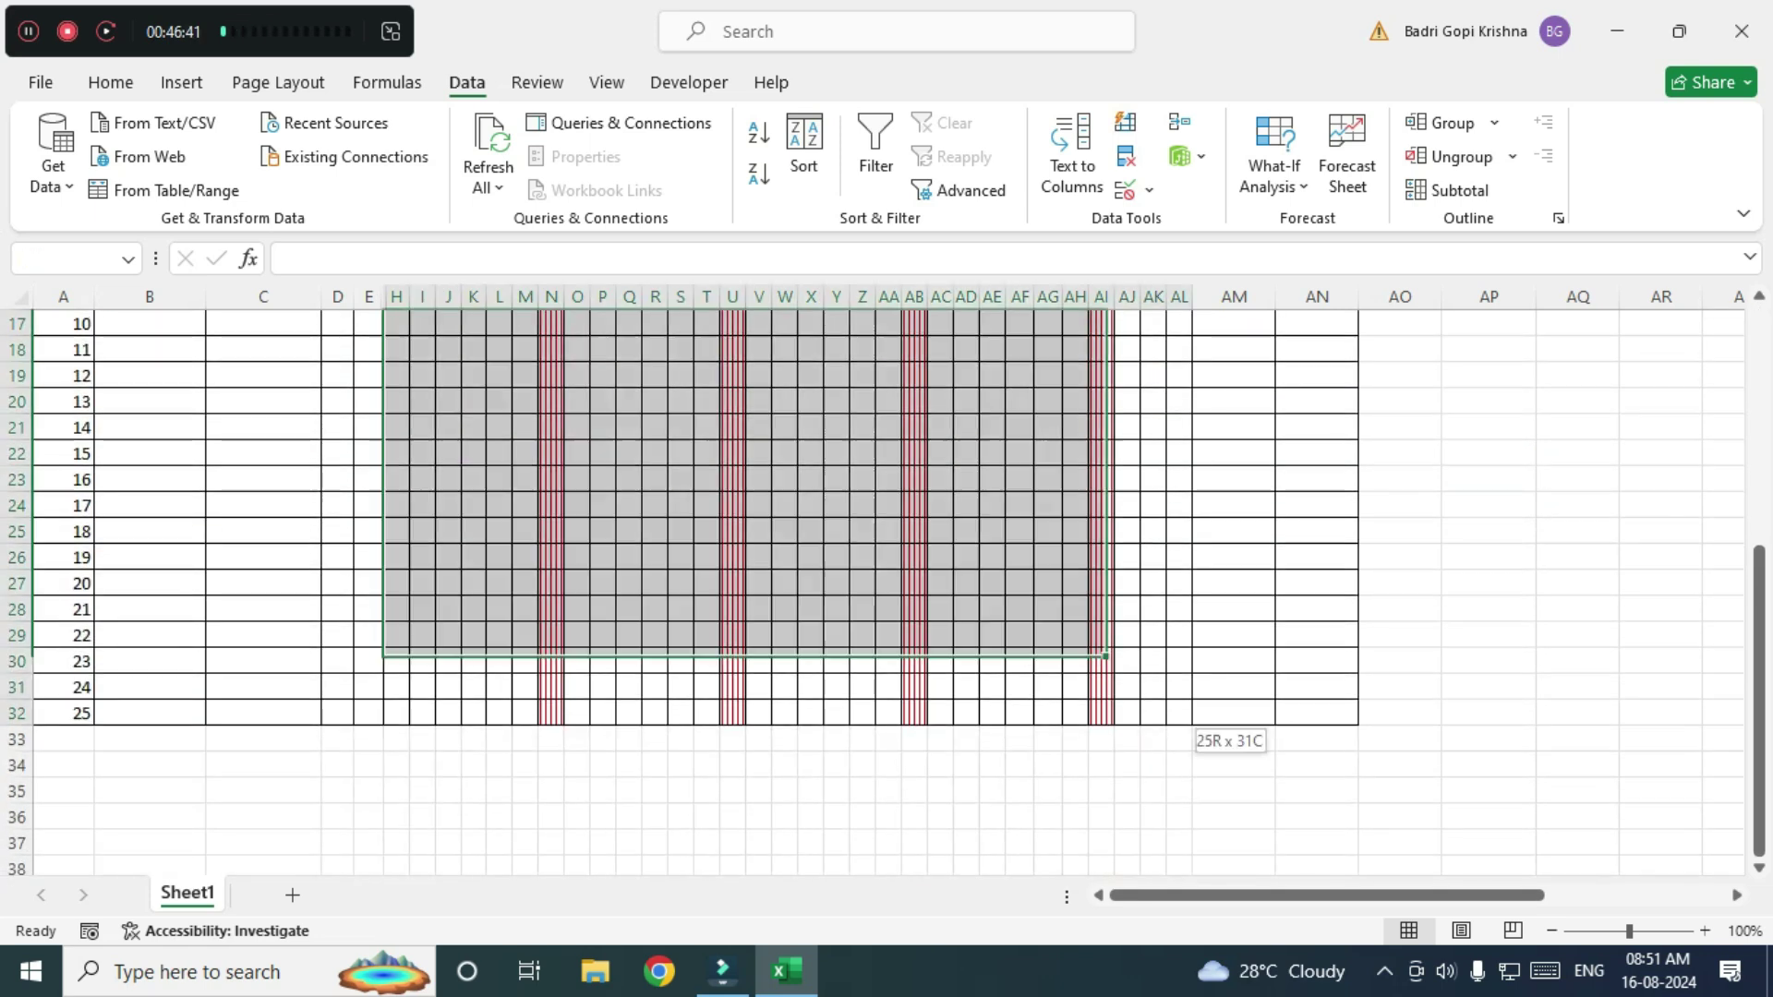
scroll(887, 591, "up", 5)
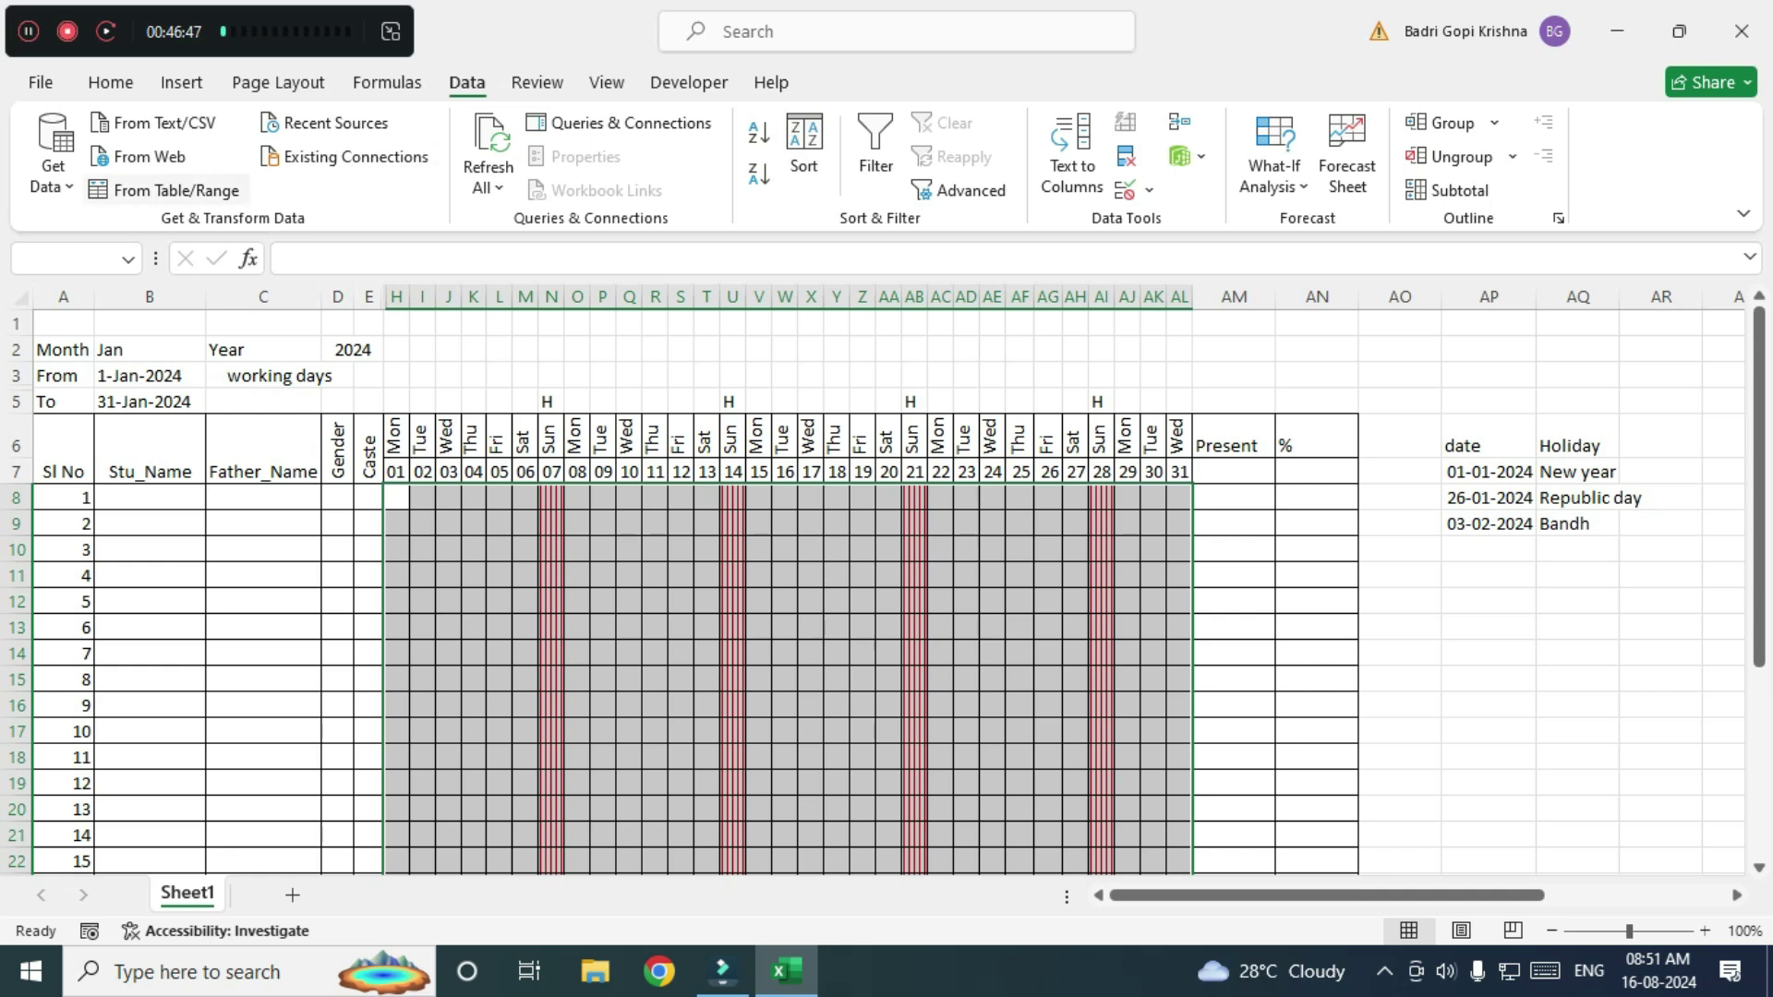
Step: Start a new conditional formatting rule using the Icon Sets format style
left_click(111, 82)
left_click(1101, 158)
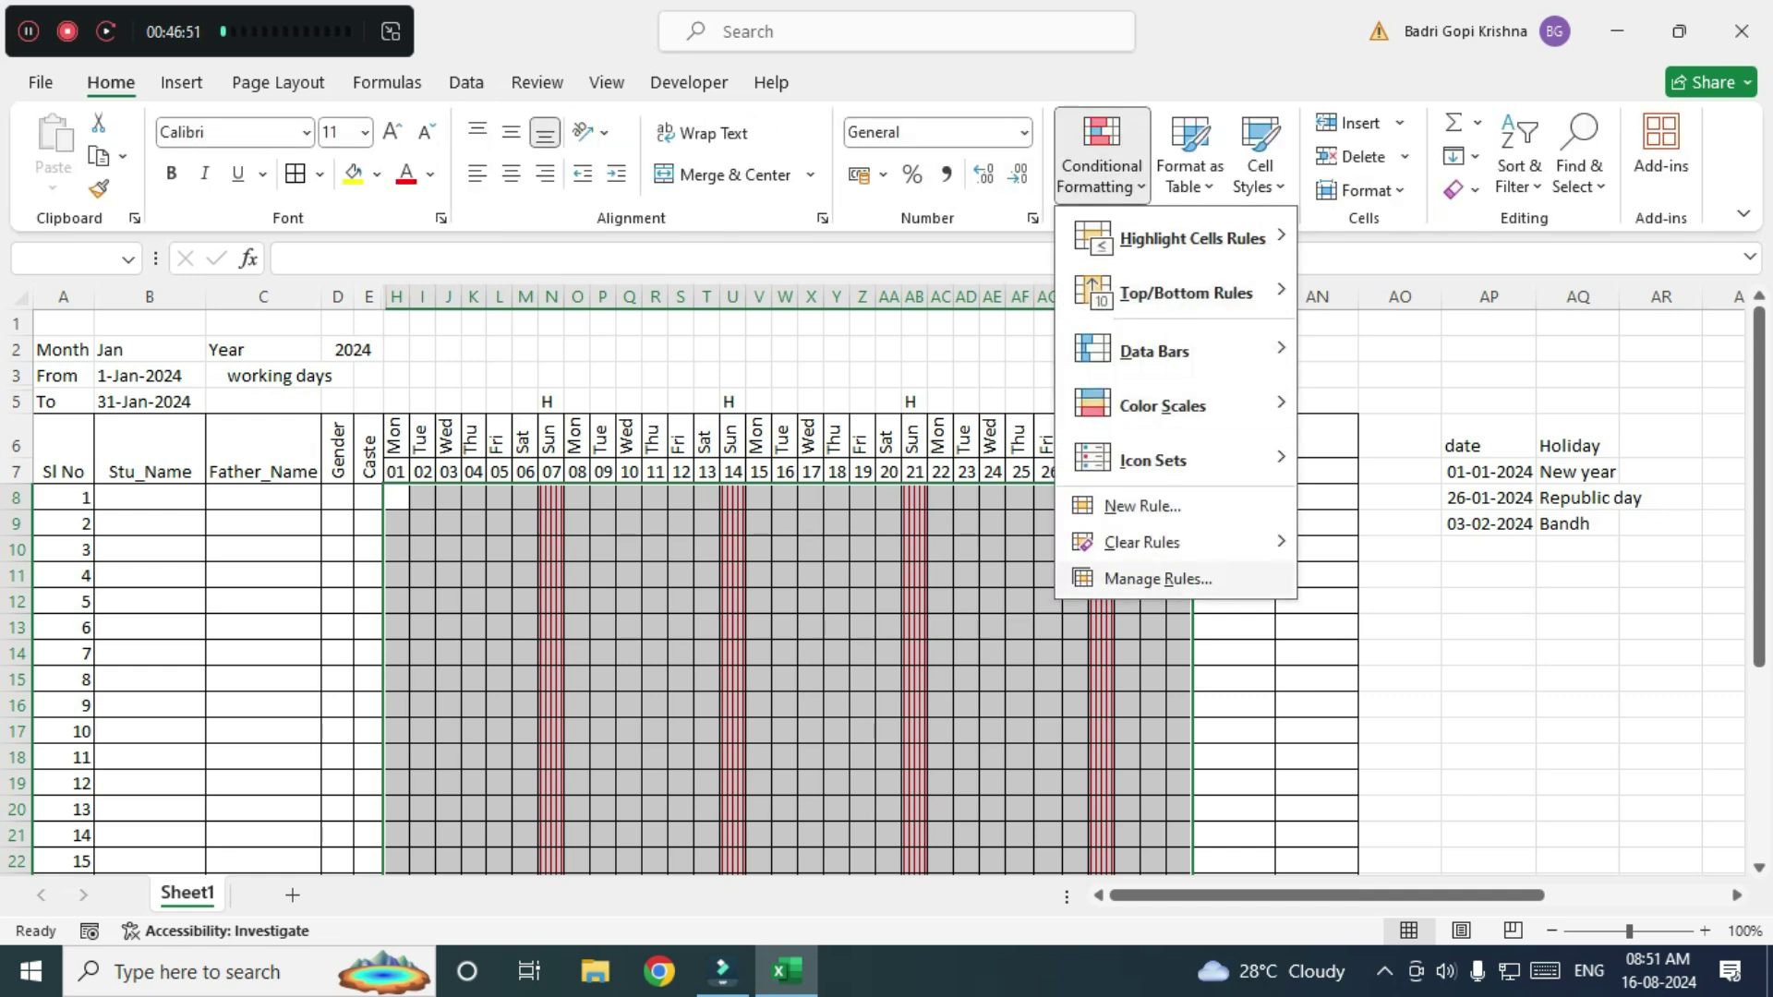
left_click(1158, 579)
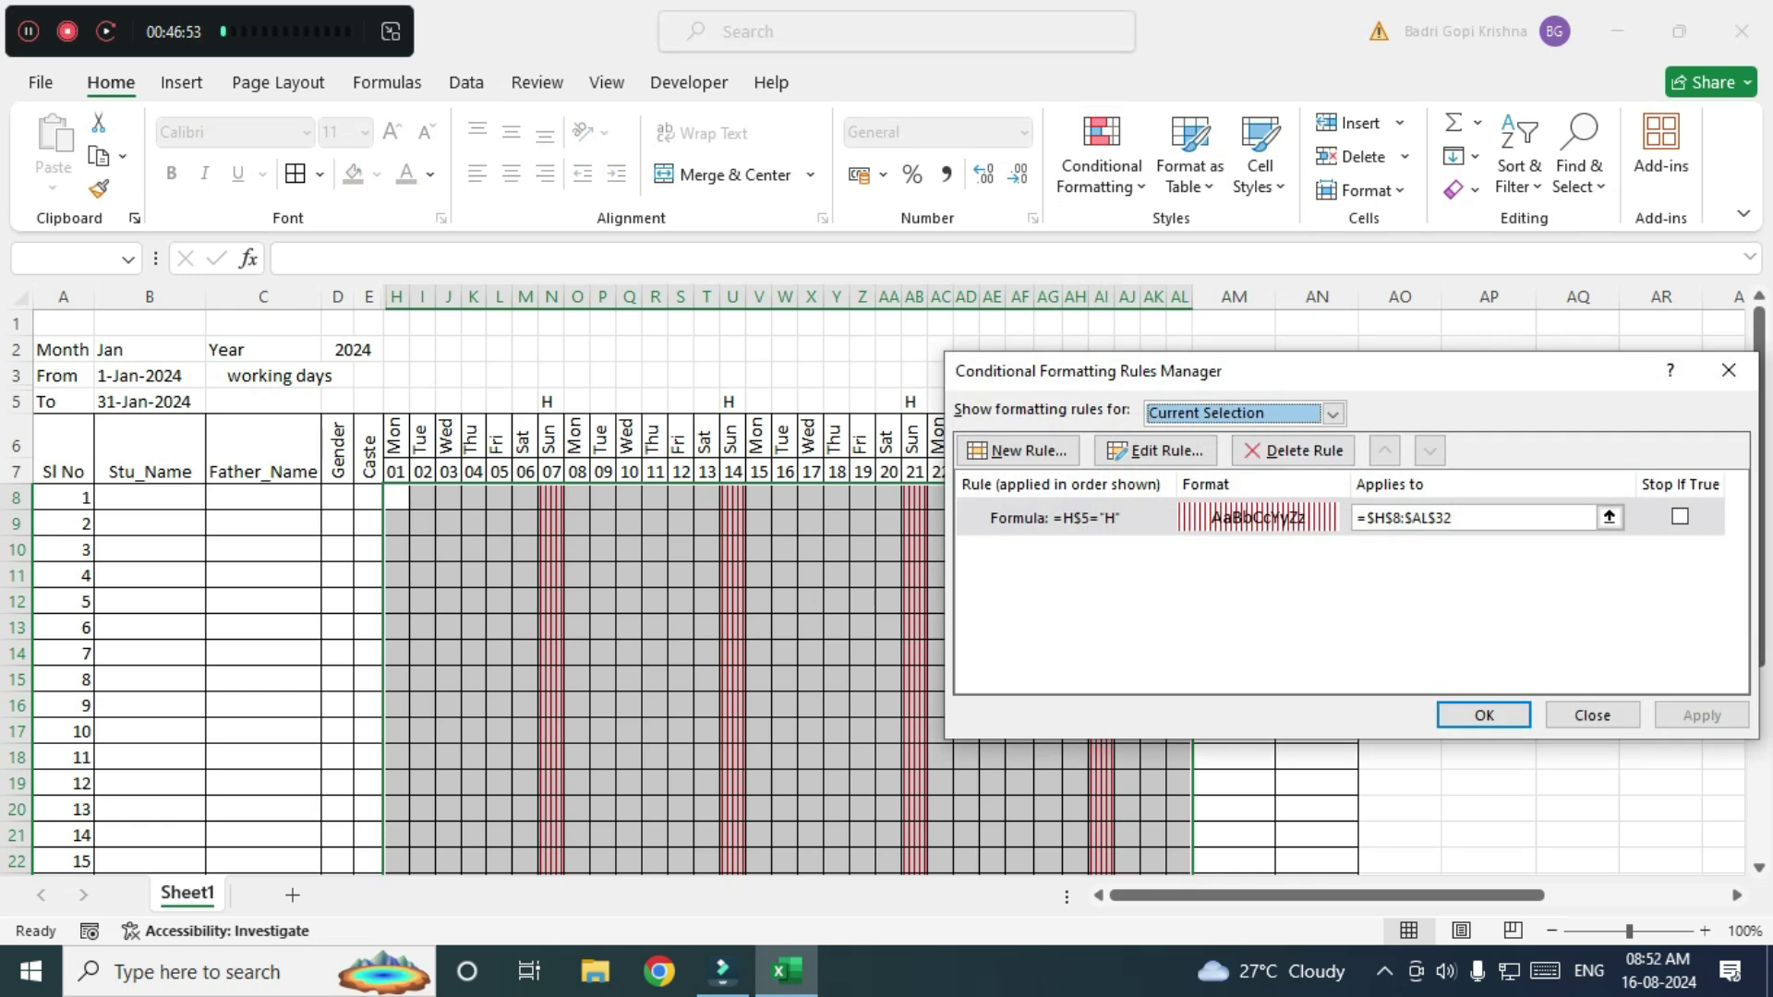
left_click(1016, 450)
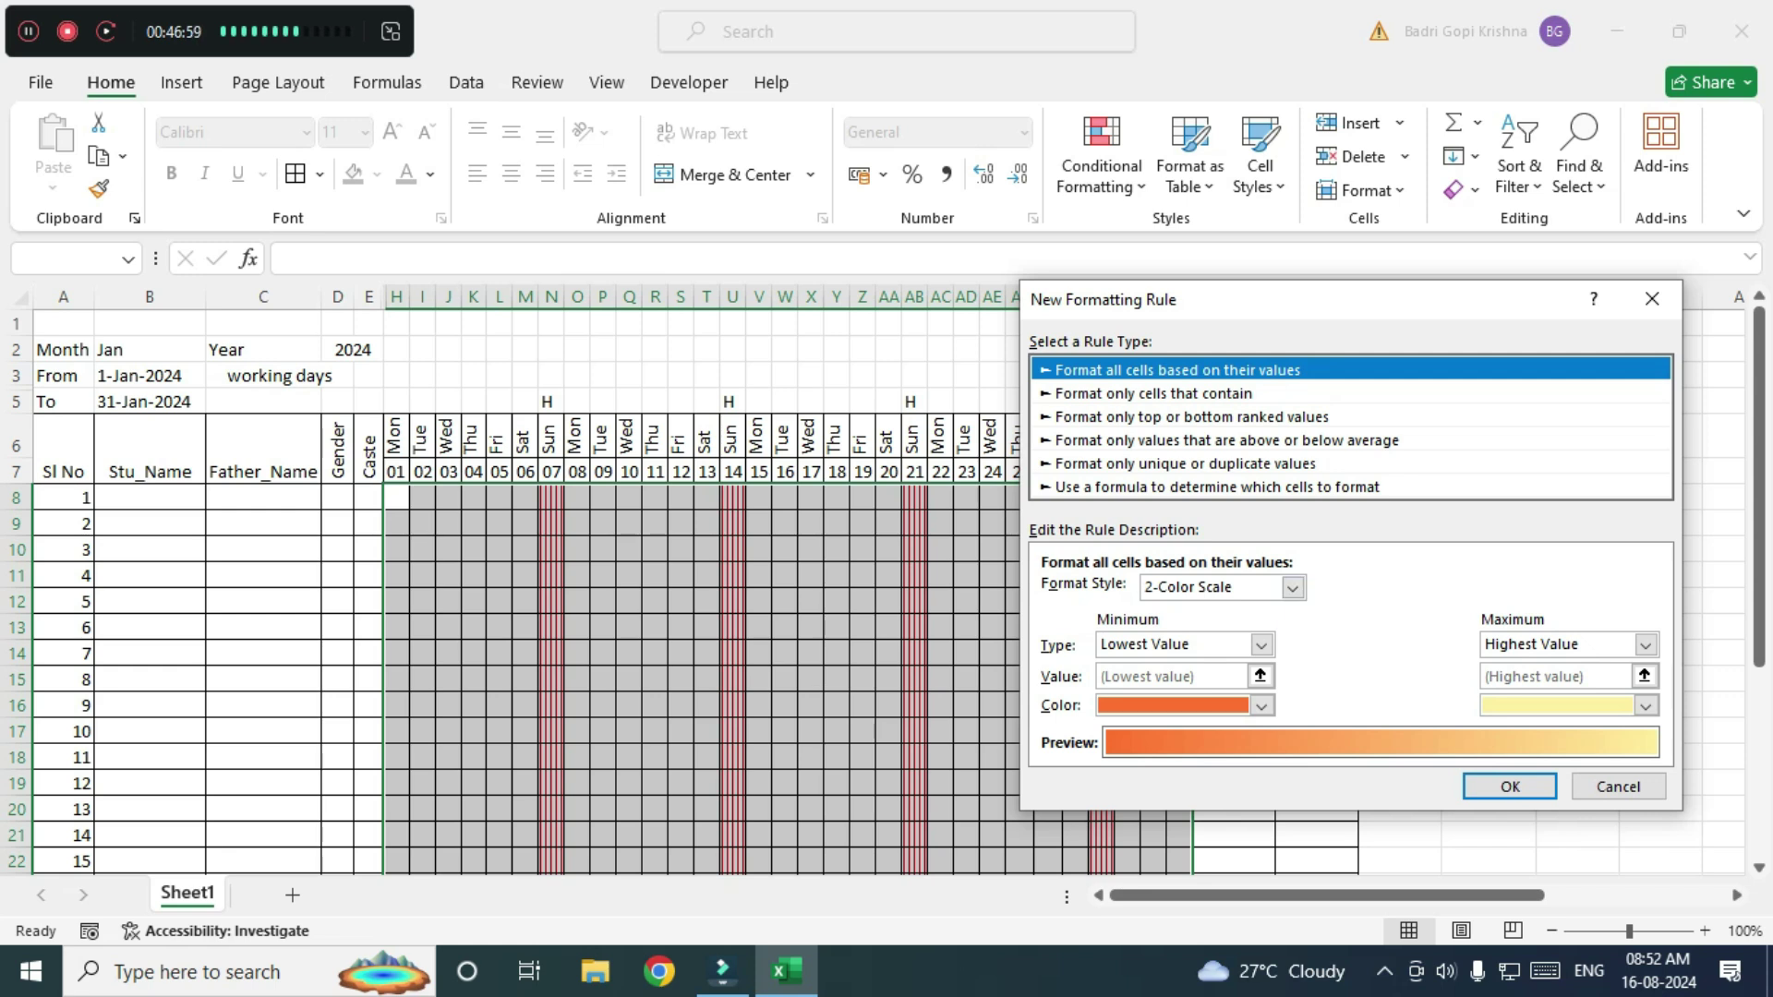
left_click(1292, 587)
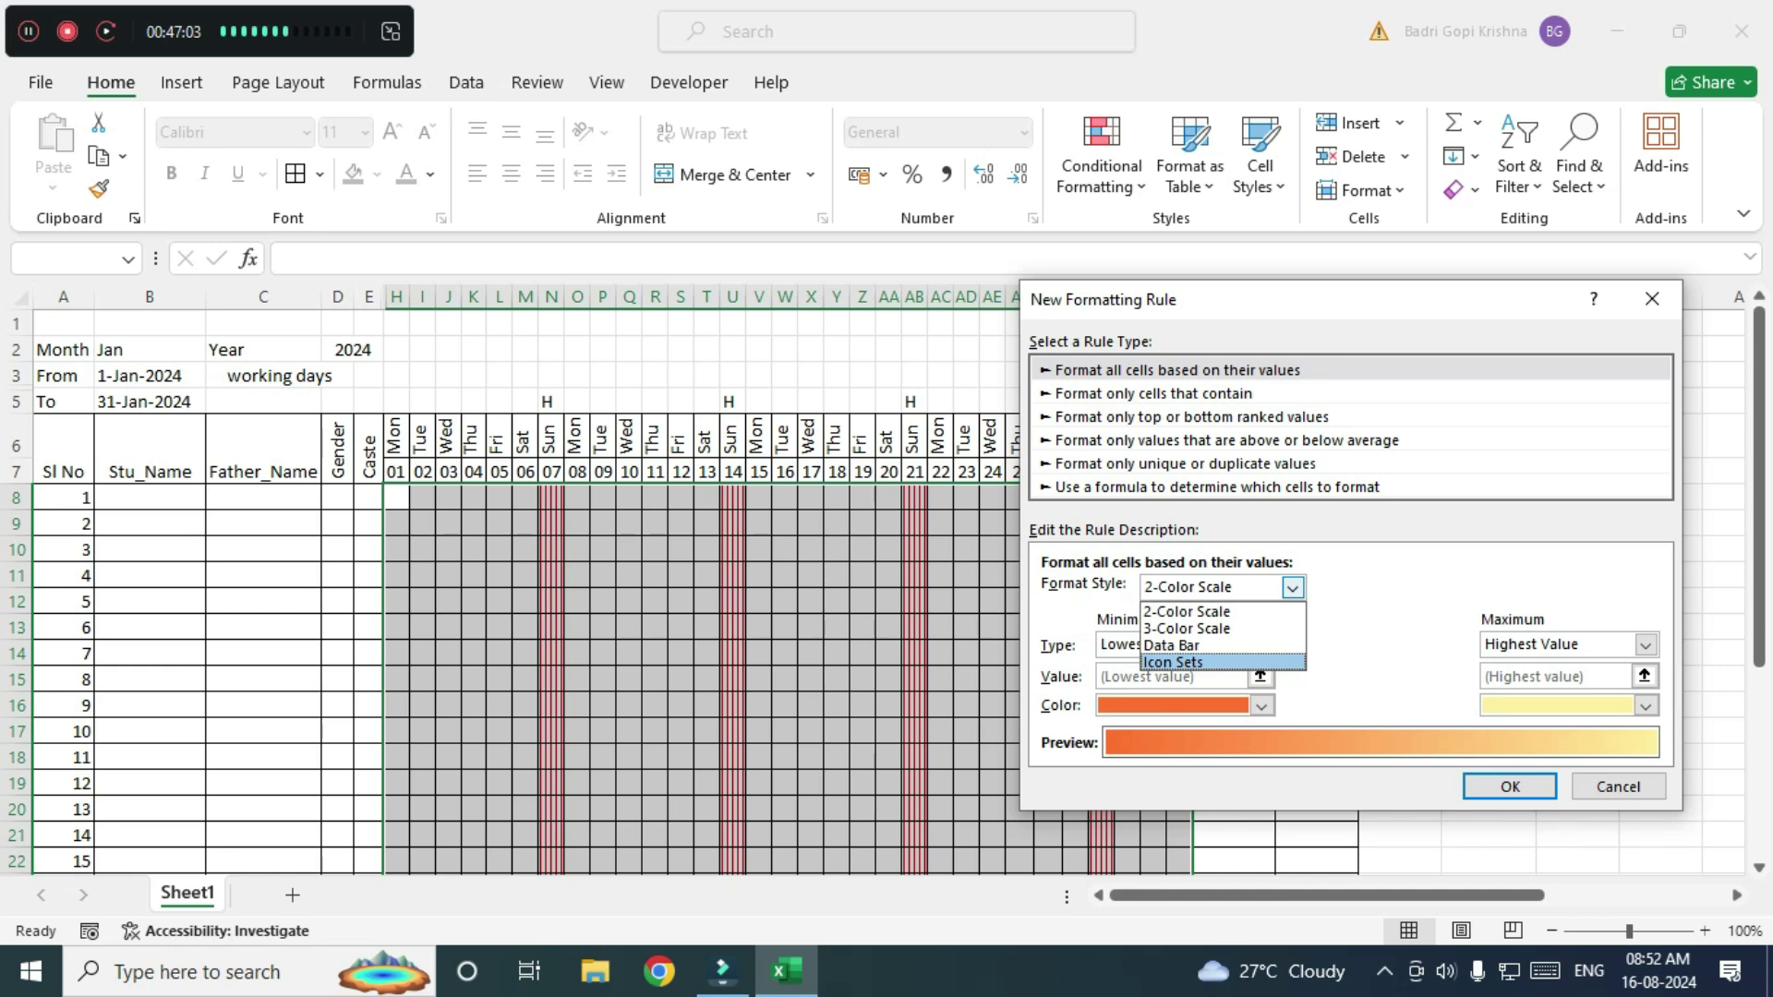
key("Return")
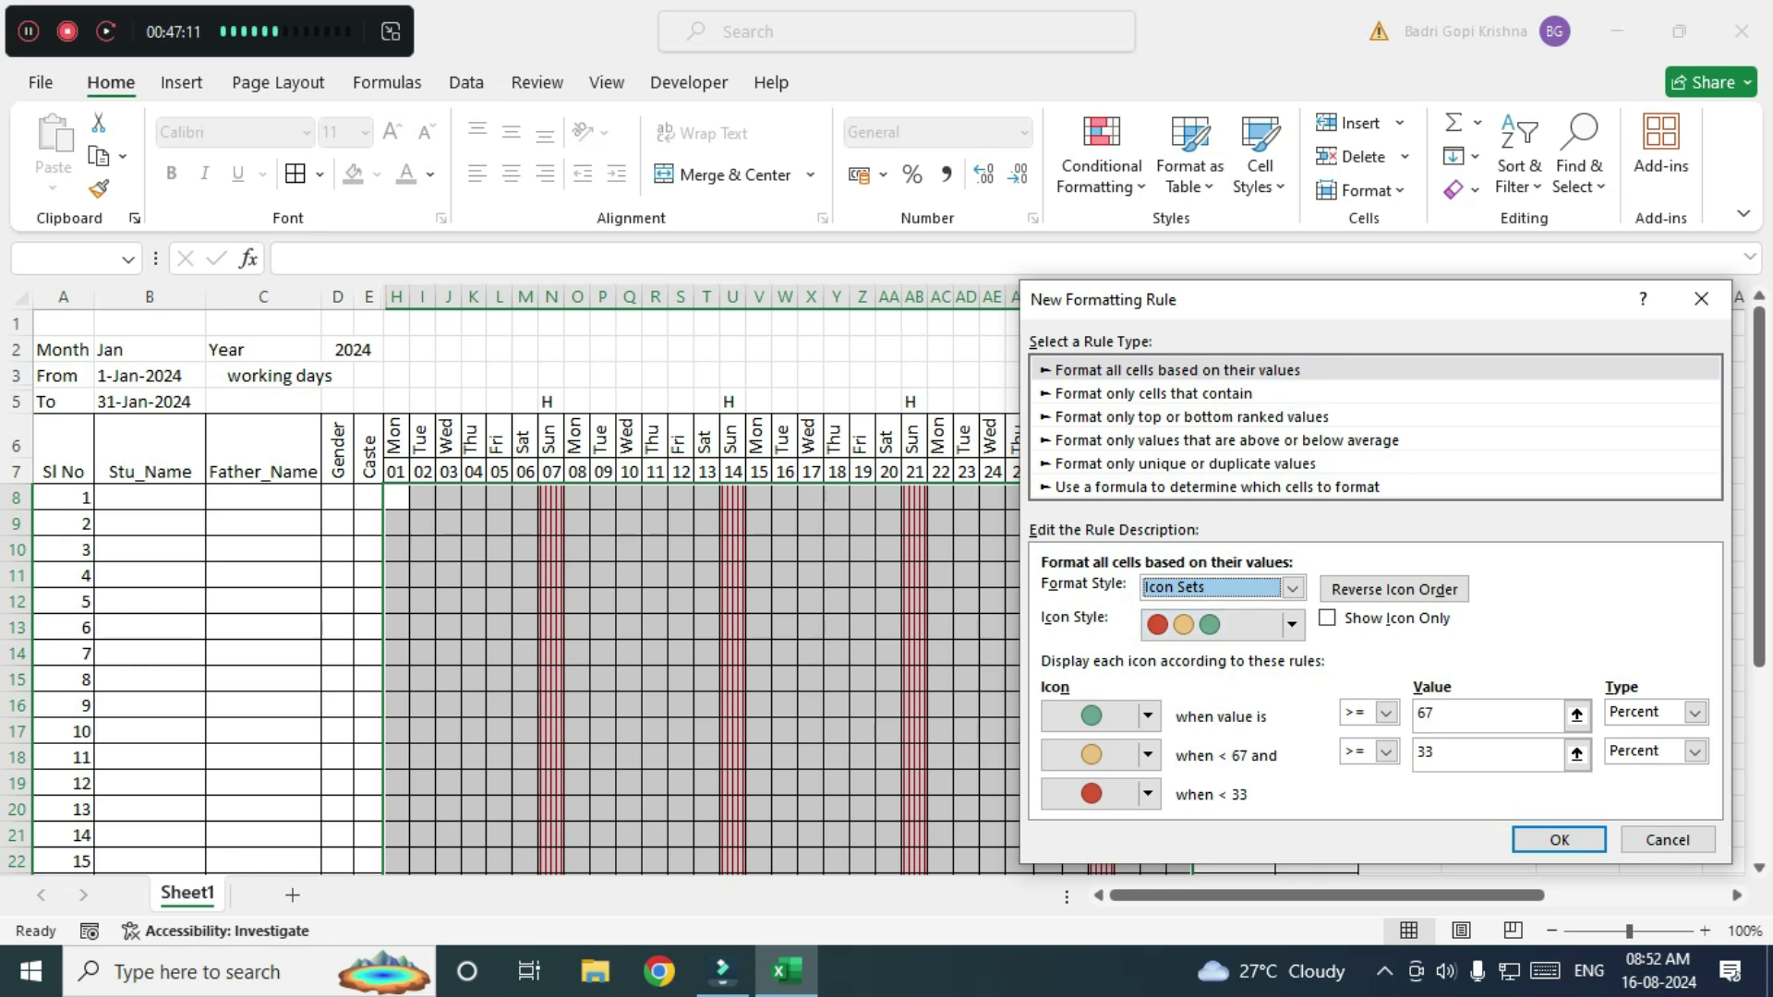
Step: Pick the cross/exclamation/check icons, Show Icon Only, with check at >= 1 Number
left_click(1291, 625)
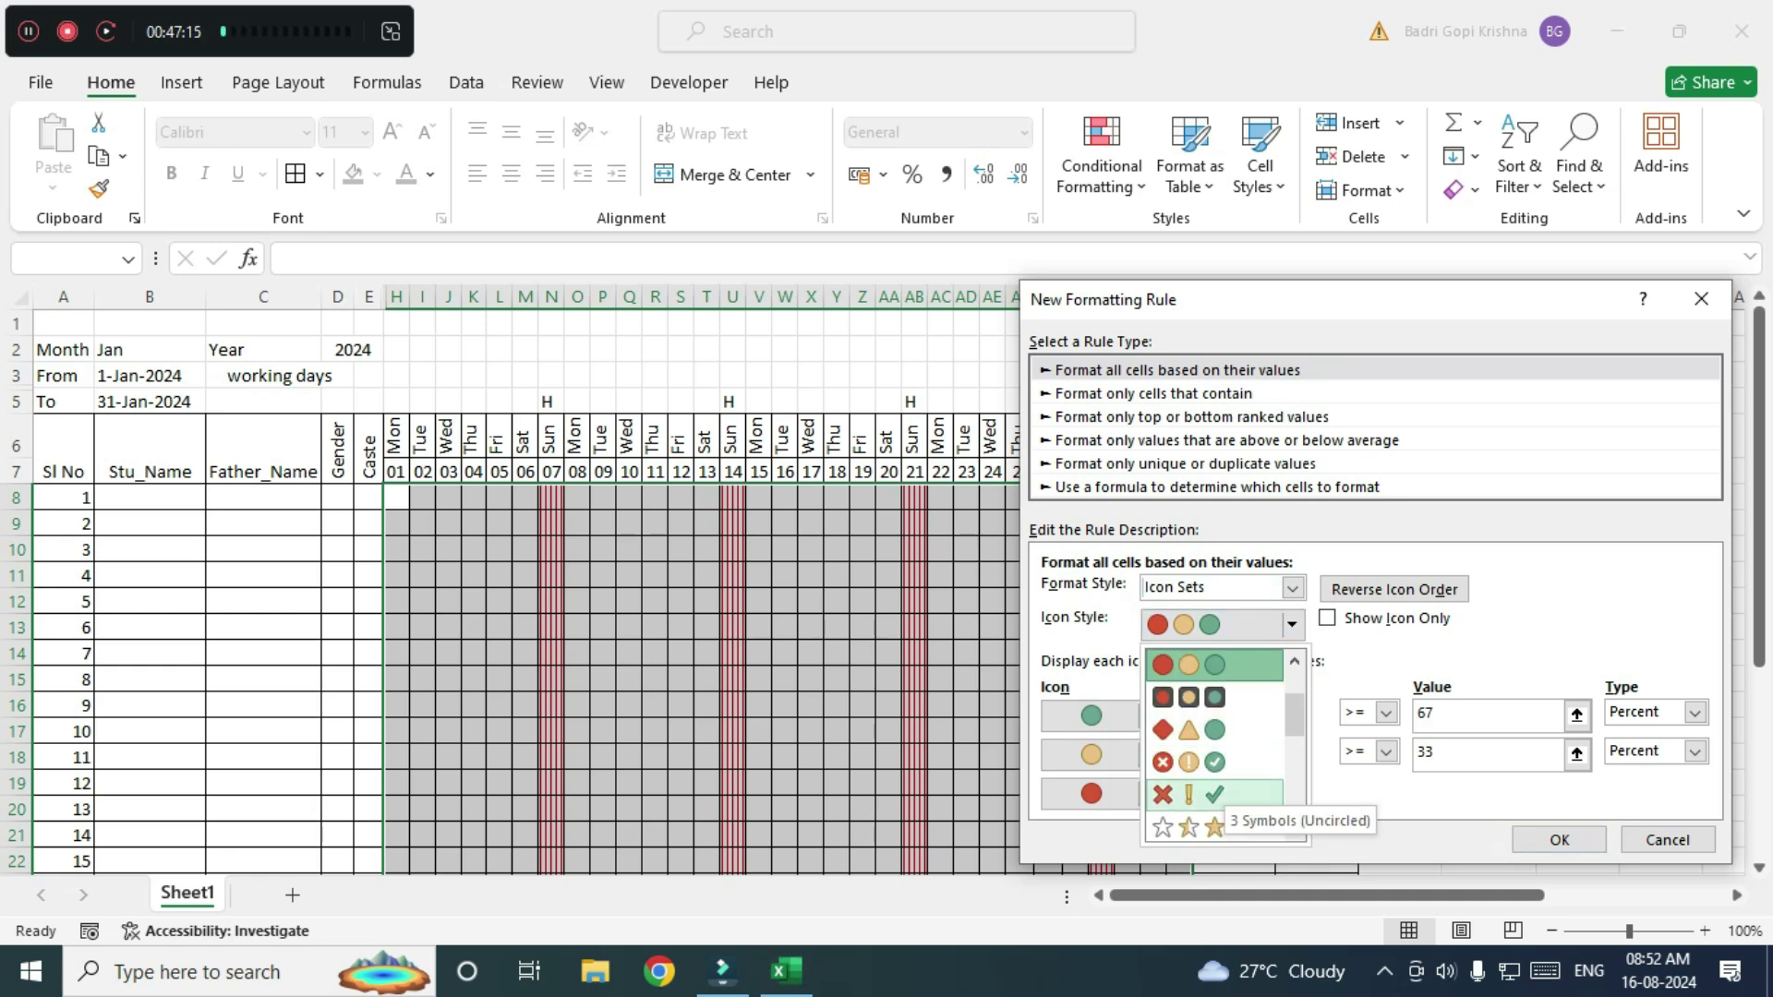
left_click(1191, 794)
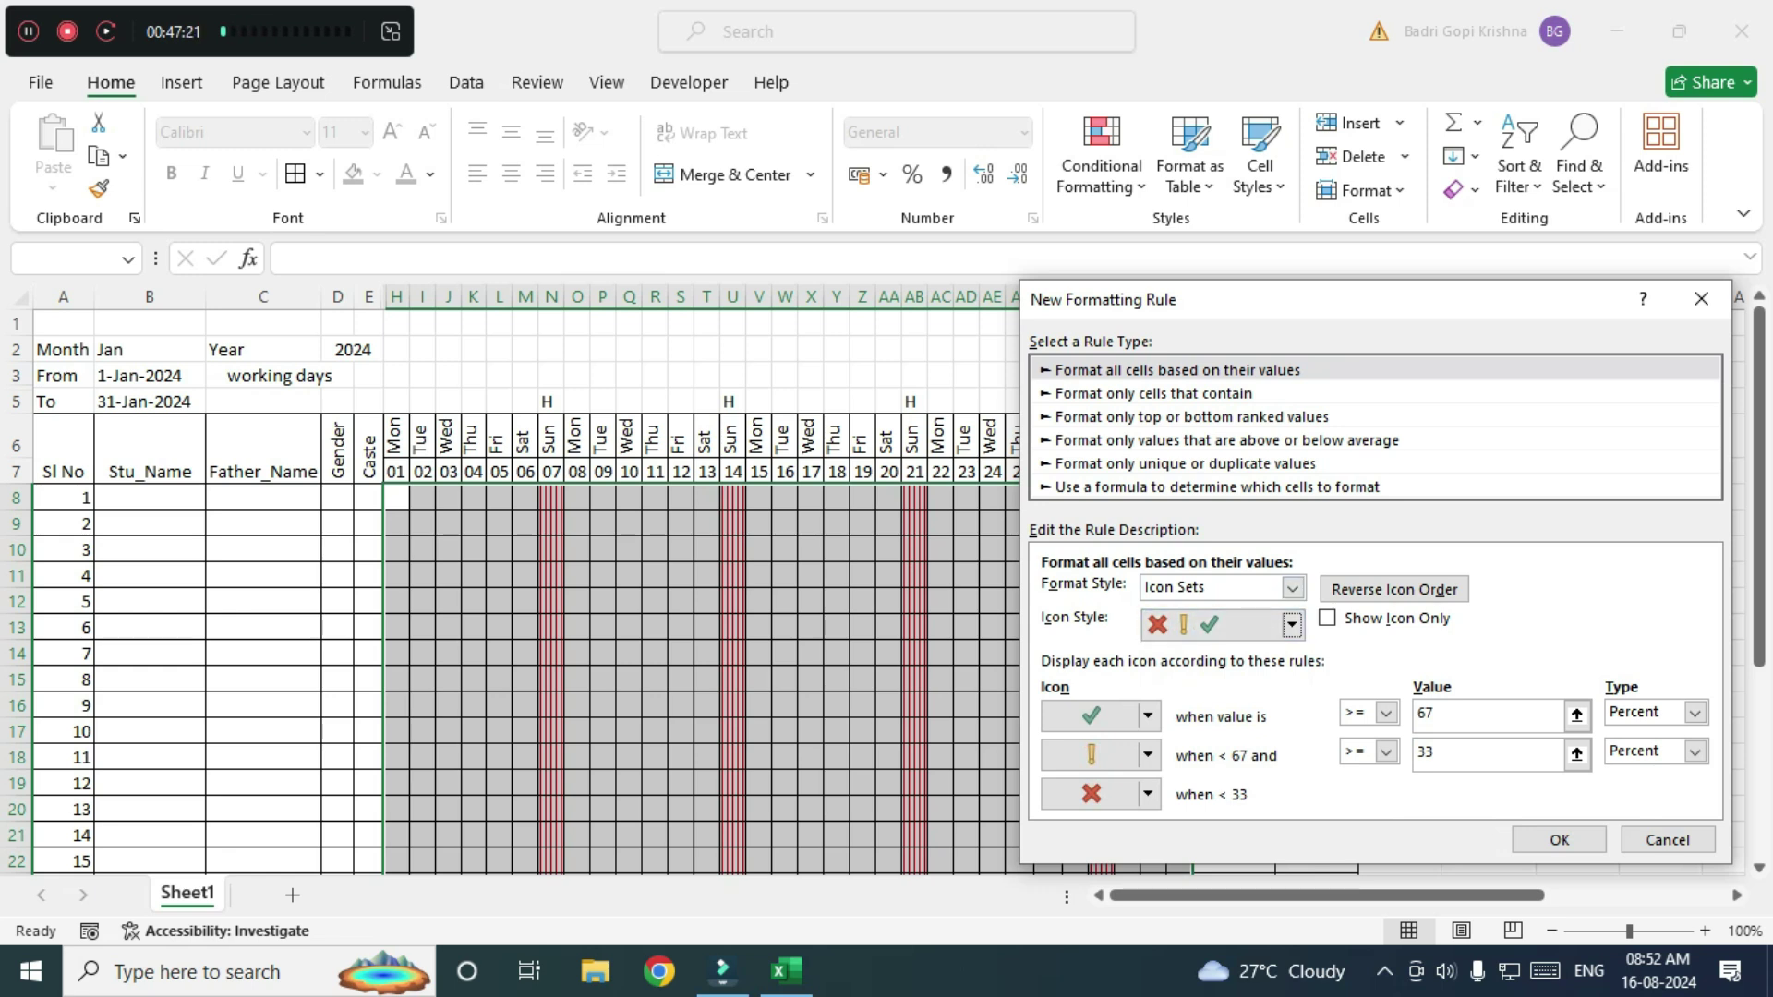
key("alt+i")
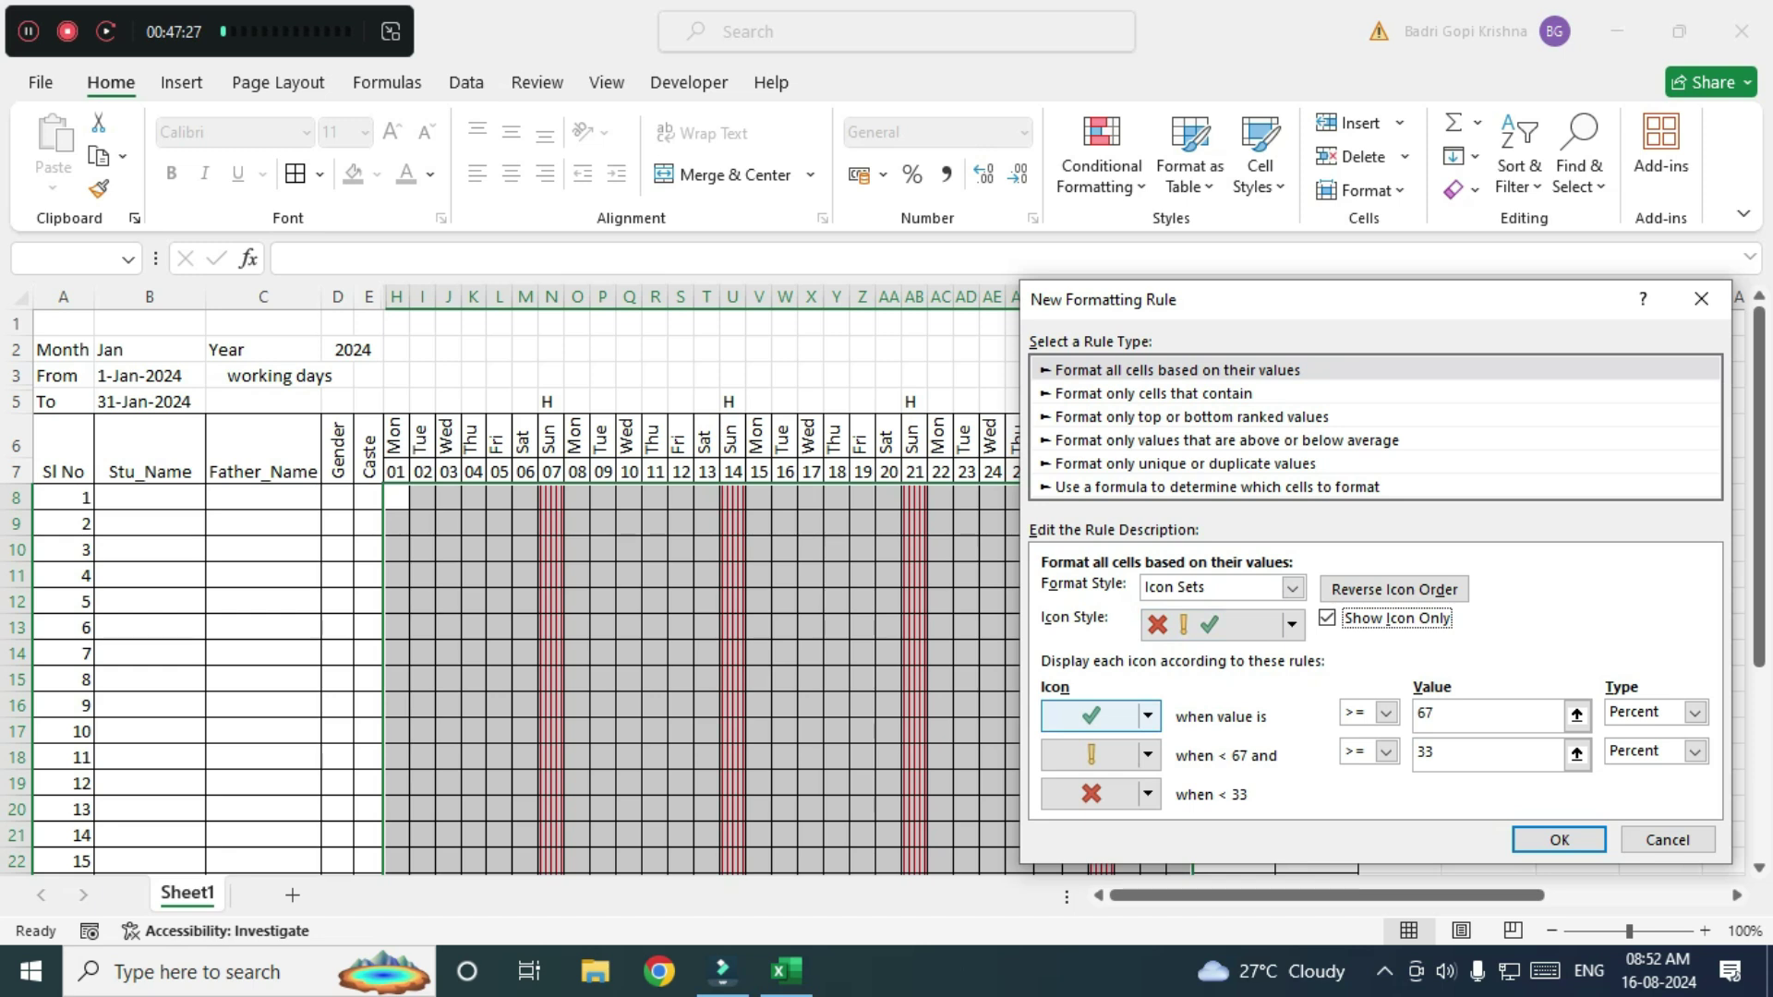
left_click(1440, 713)
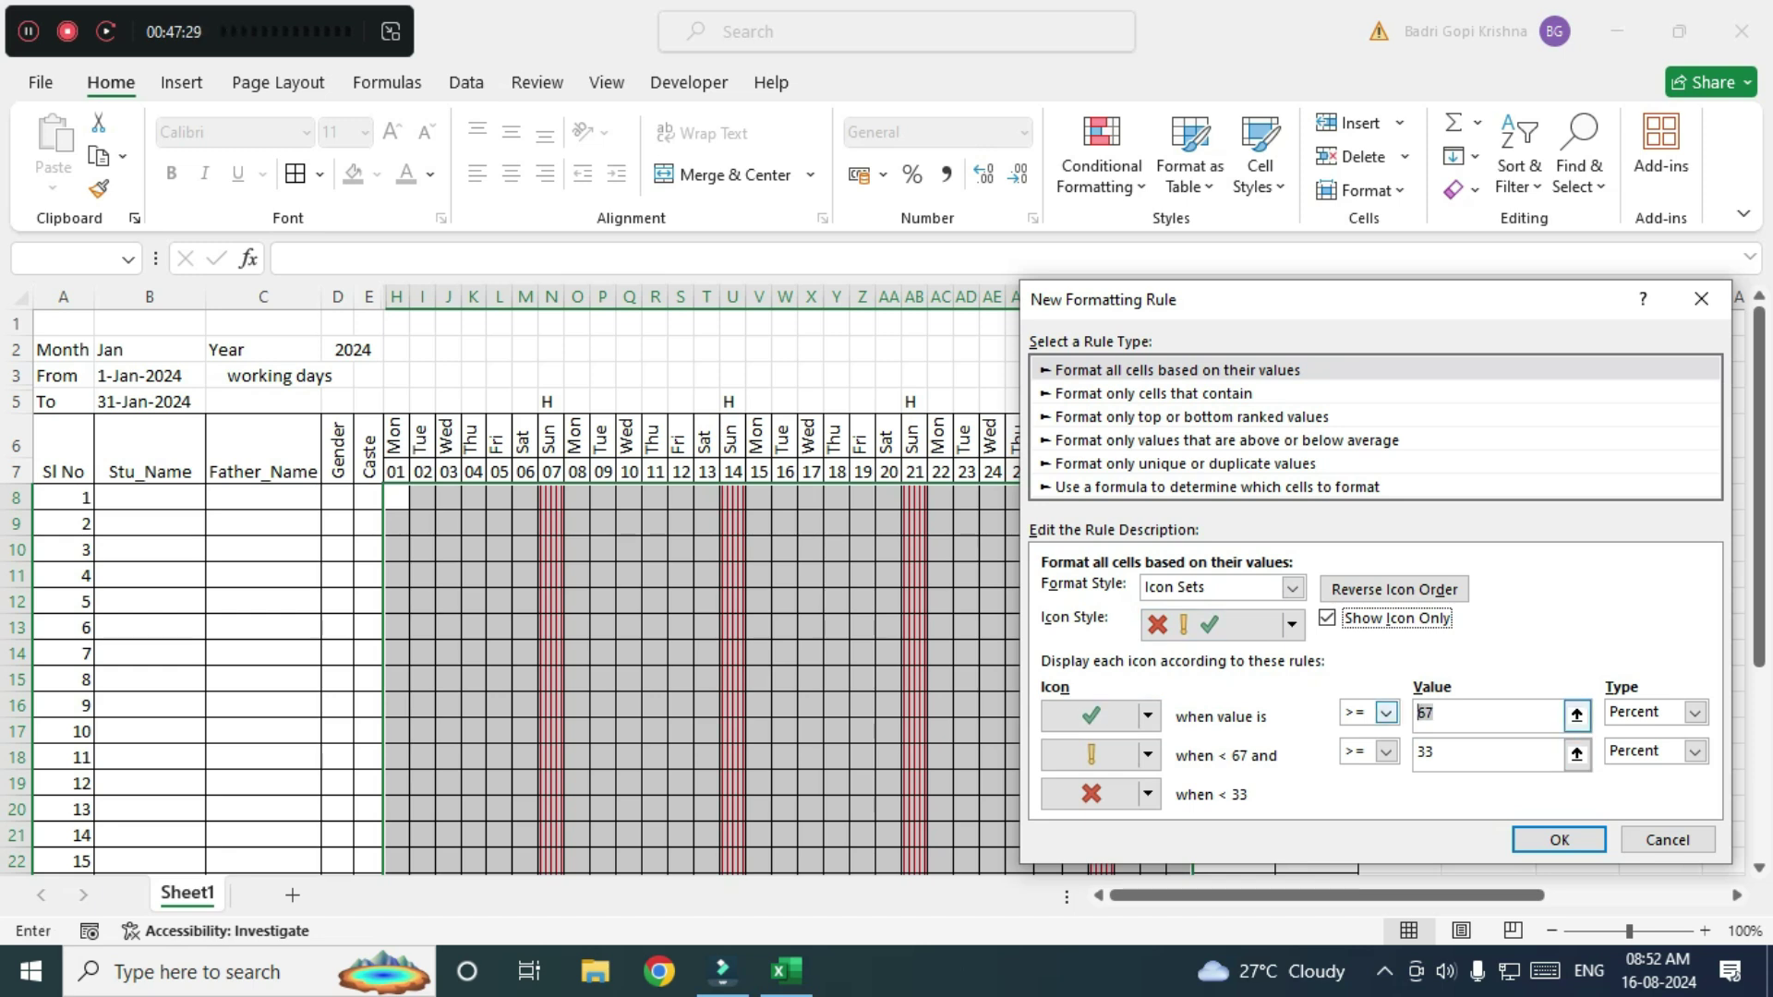
type("1")
left_click(1694, 712)
left_click(1634, 735)
type("1")
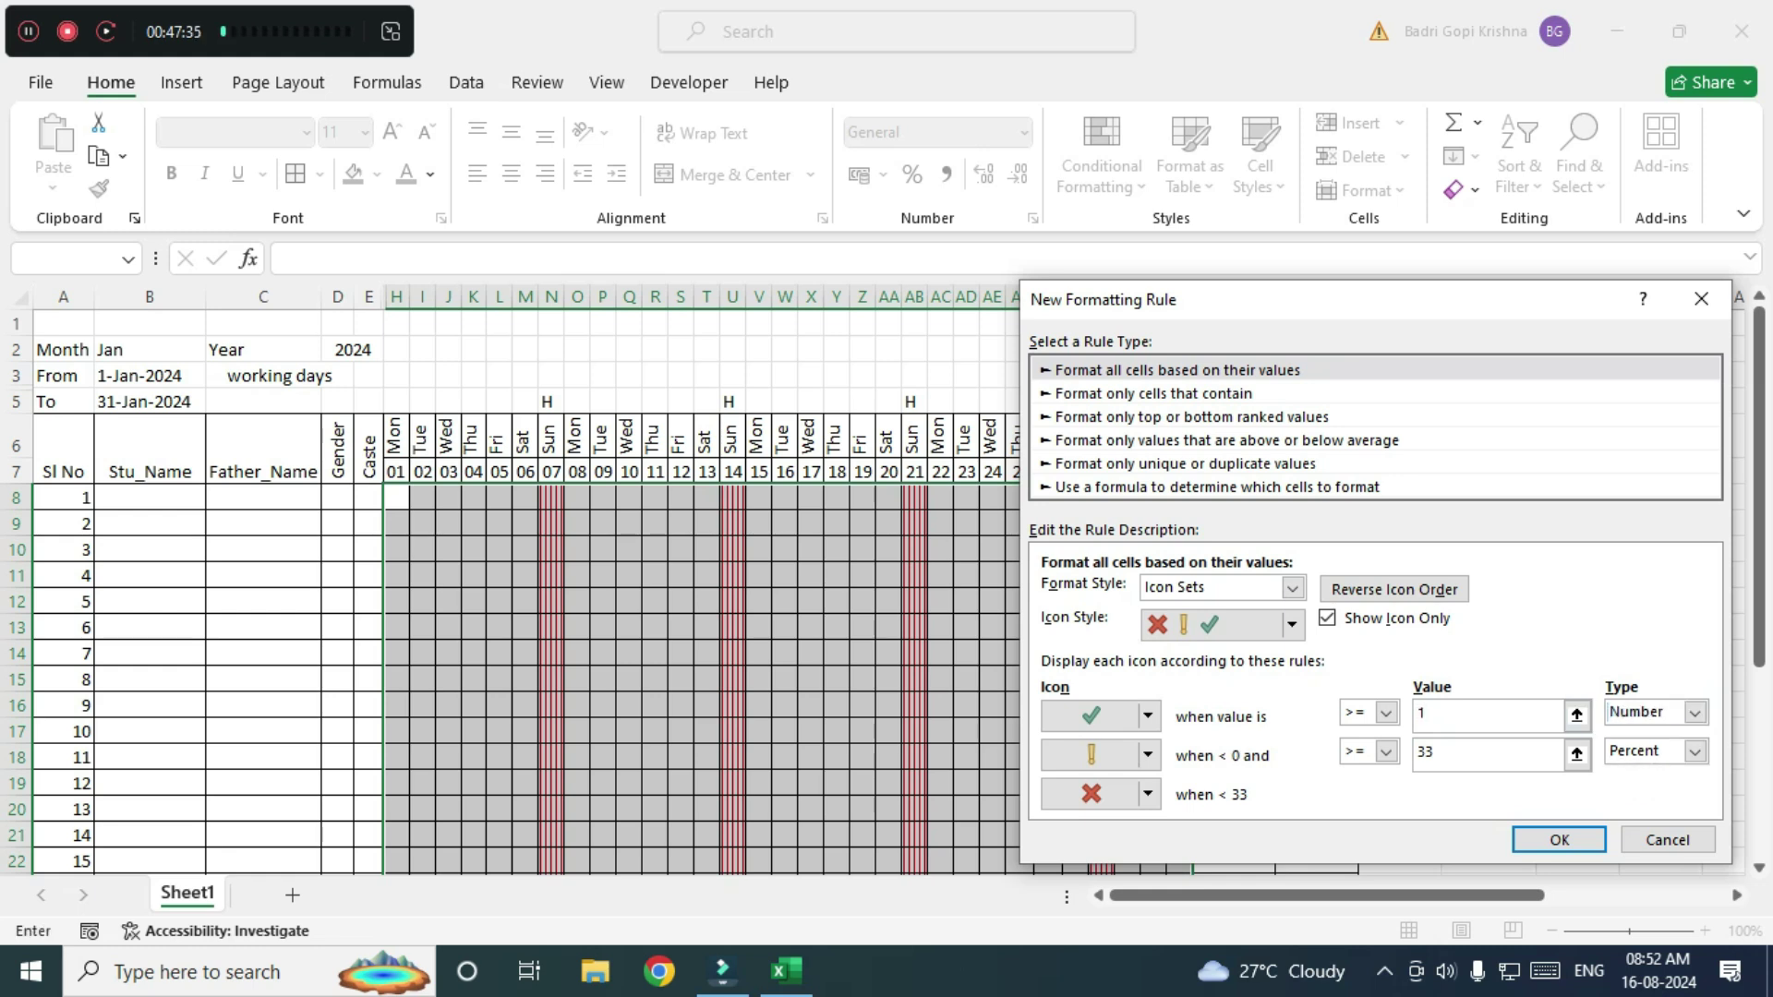
Step: Give the middle rule a red cross icon and the last rule no icon
left_click(1147, 755)
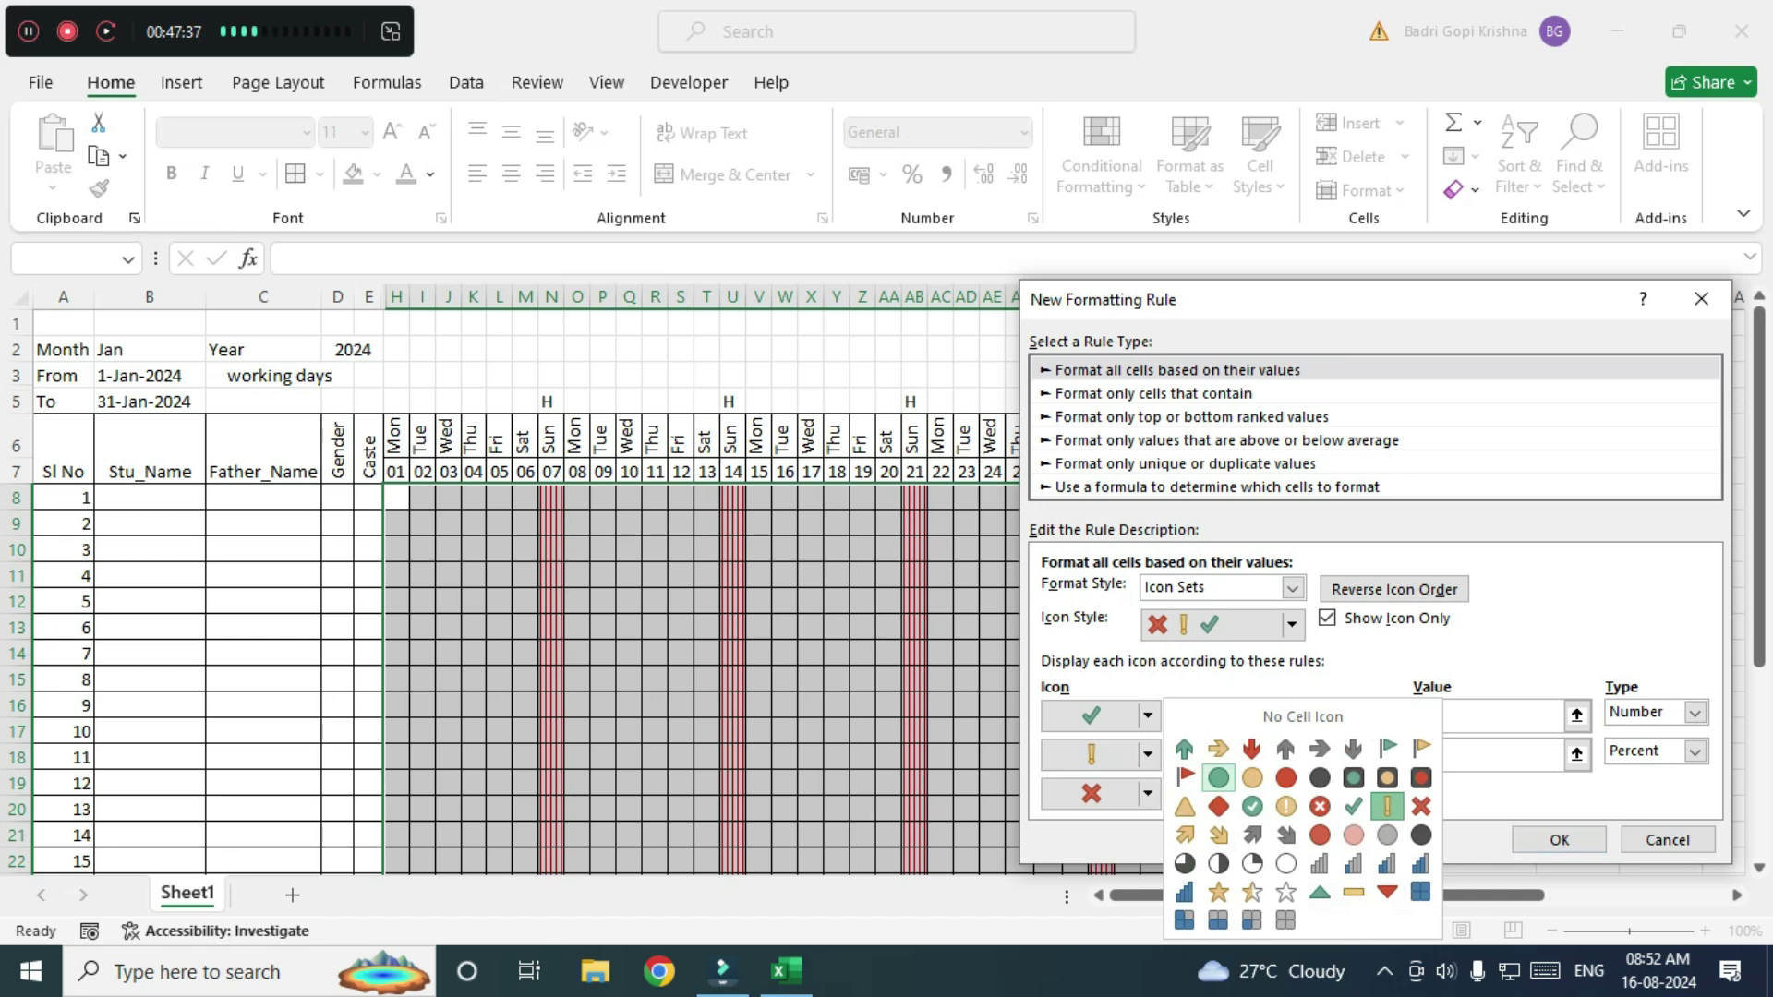
left_click(1303, 716)
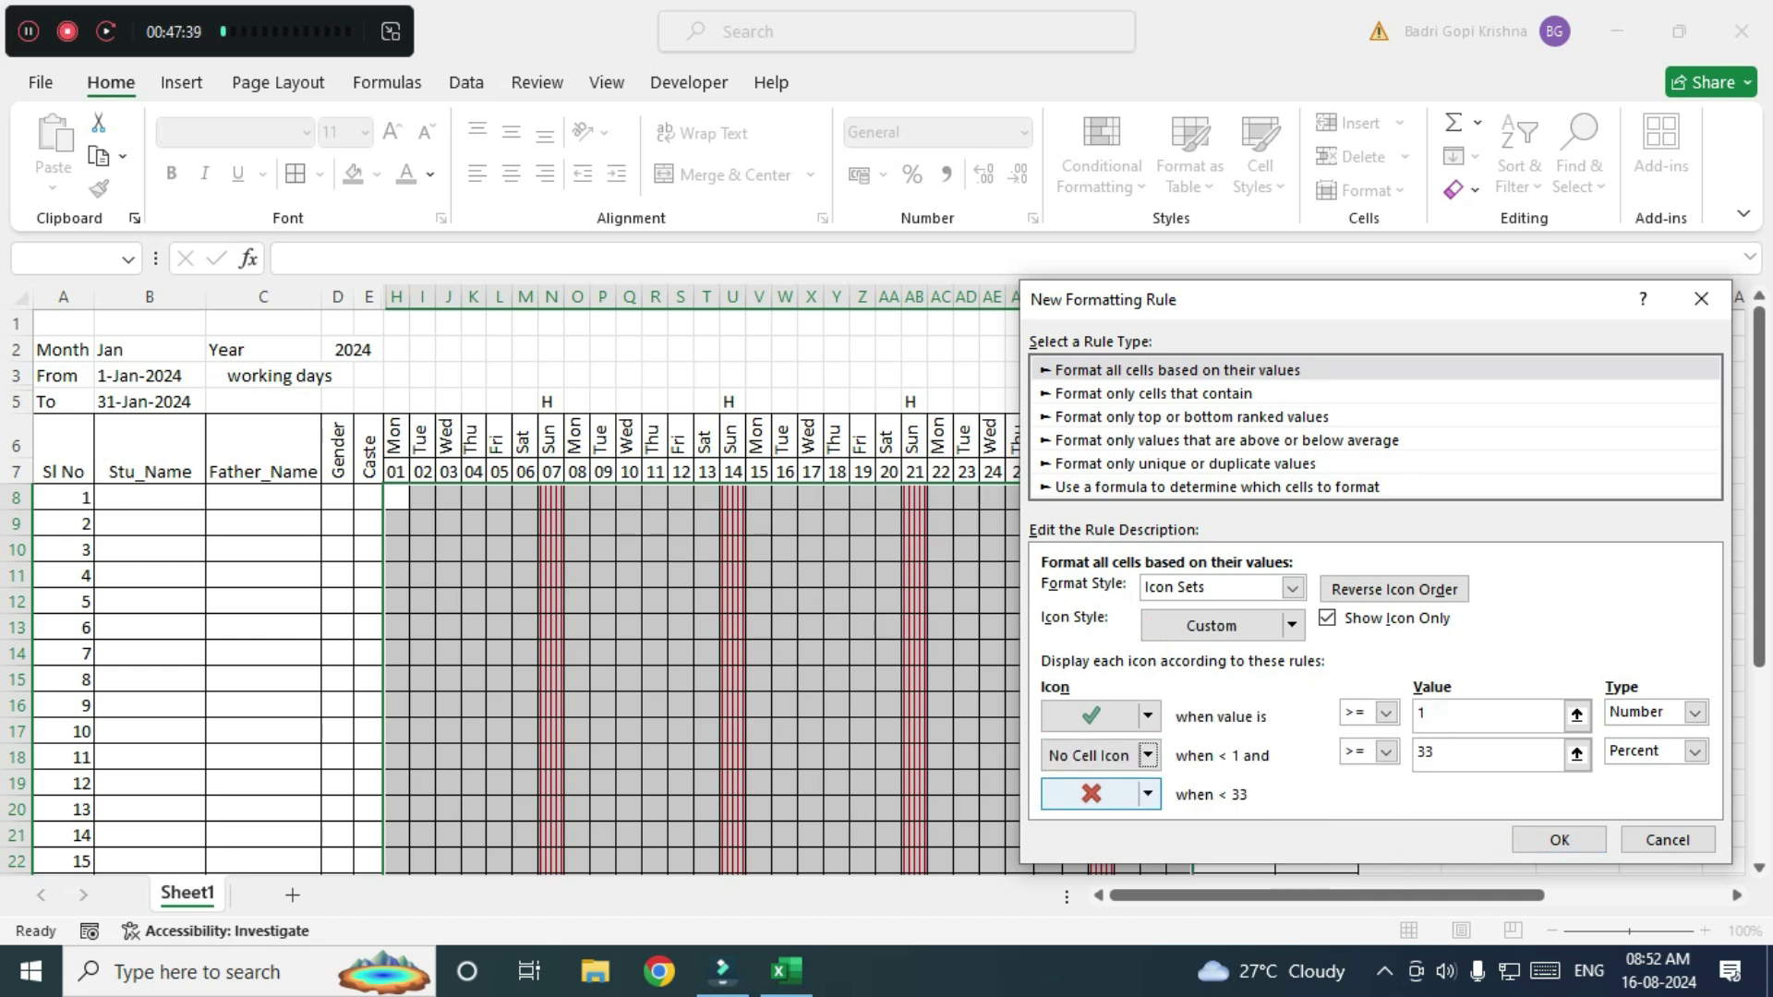
left_click(1148, 794)
left_click(1421, 806)
left_click(1148, 756)
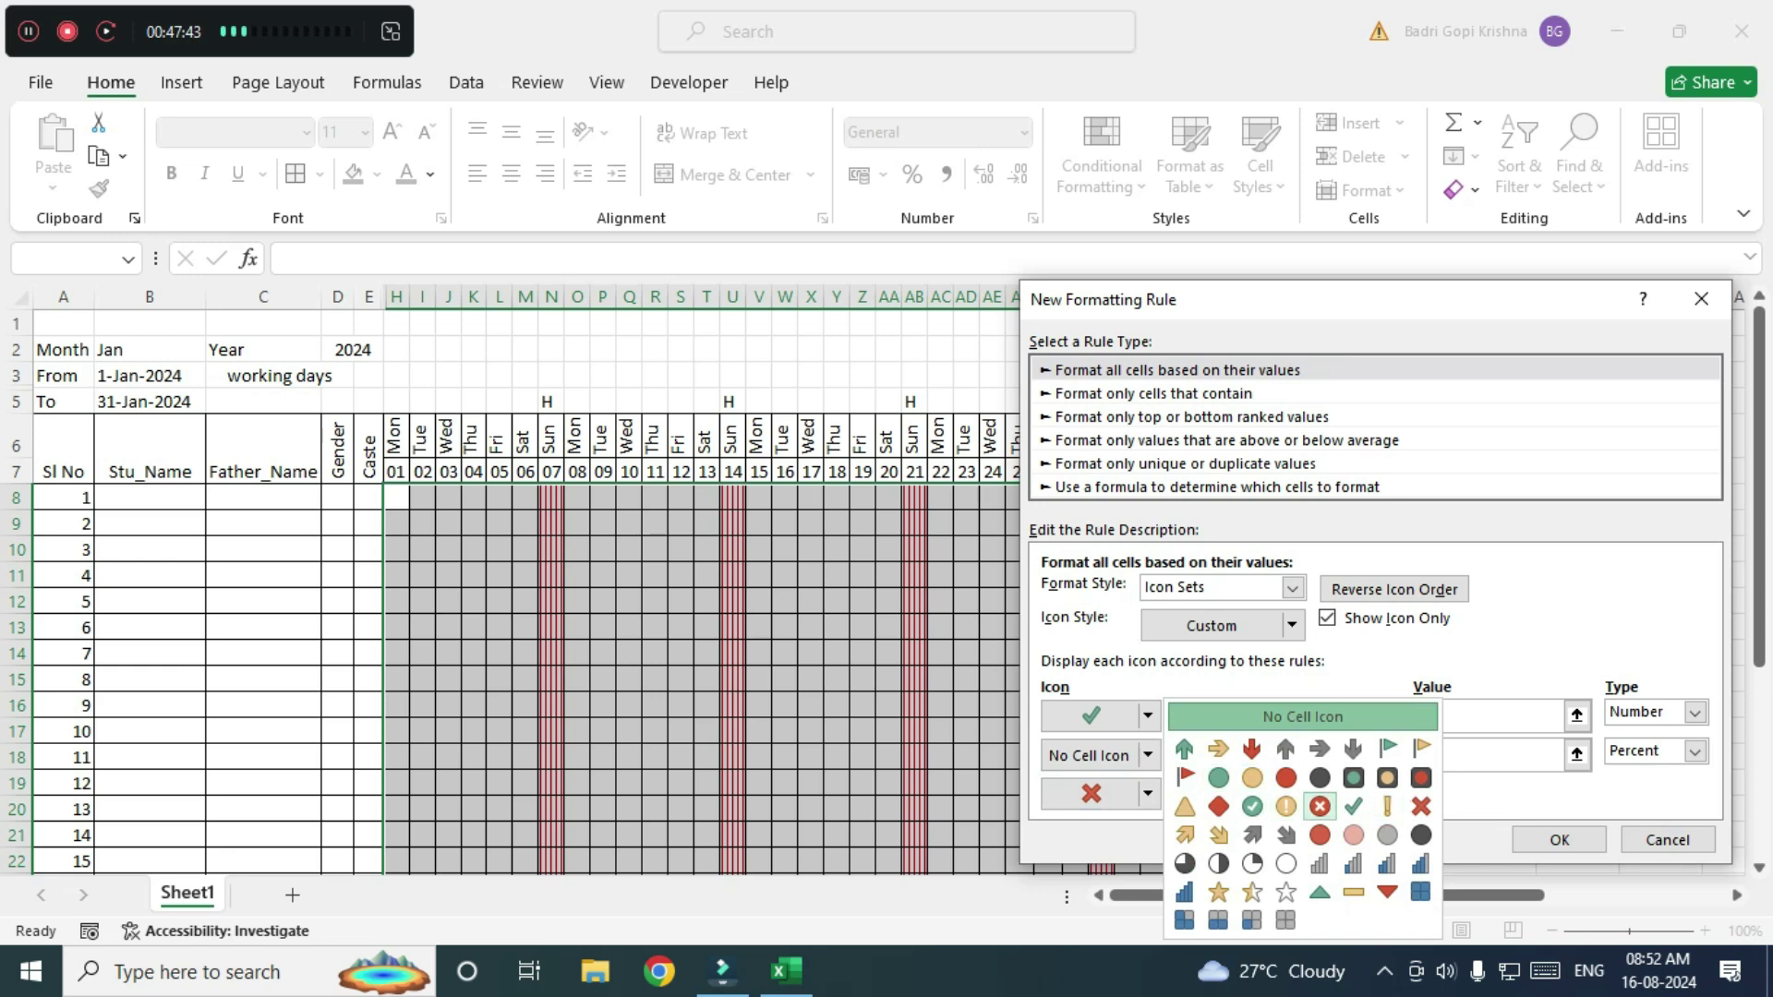
left_click(1320, 806)
left_click(1148, 794)
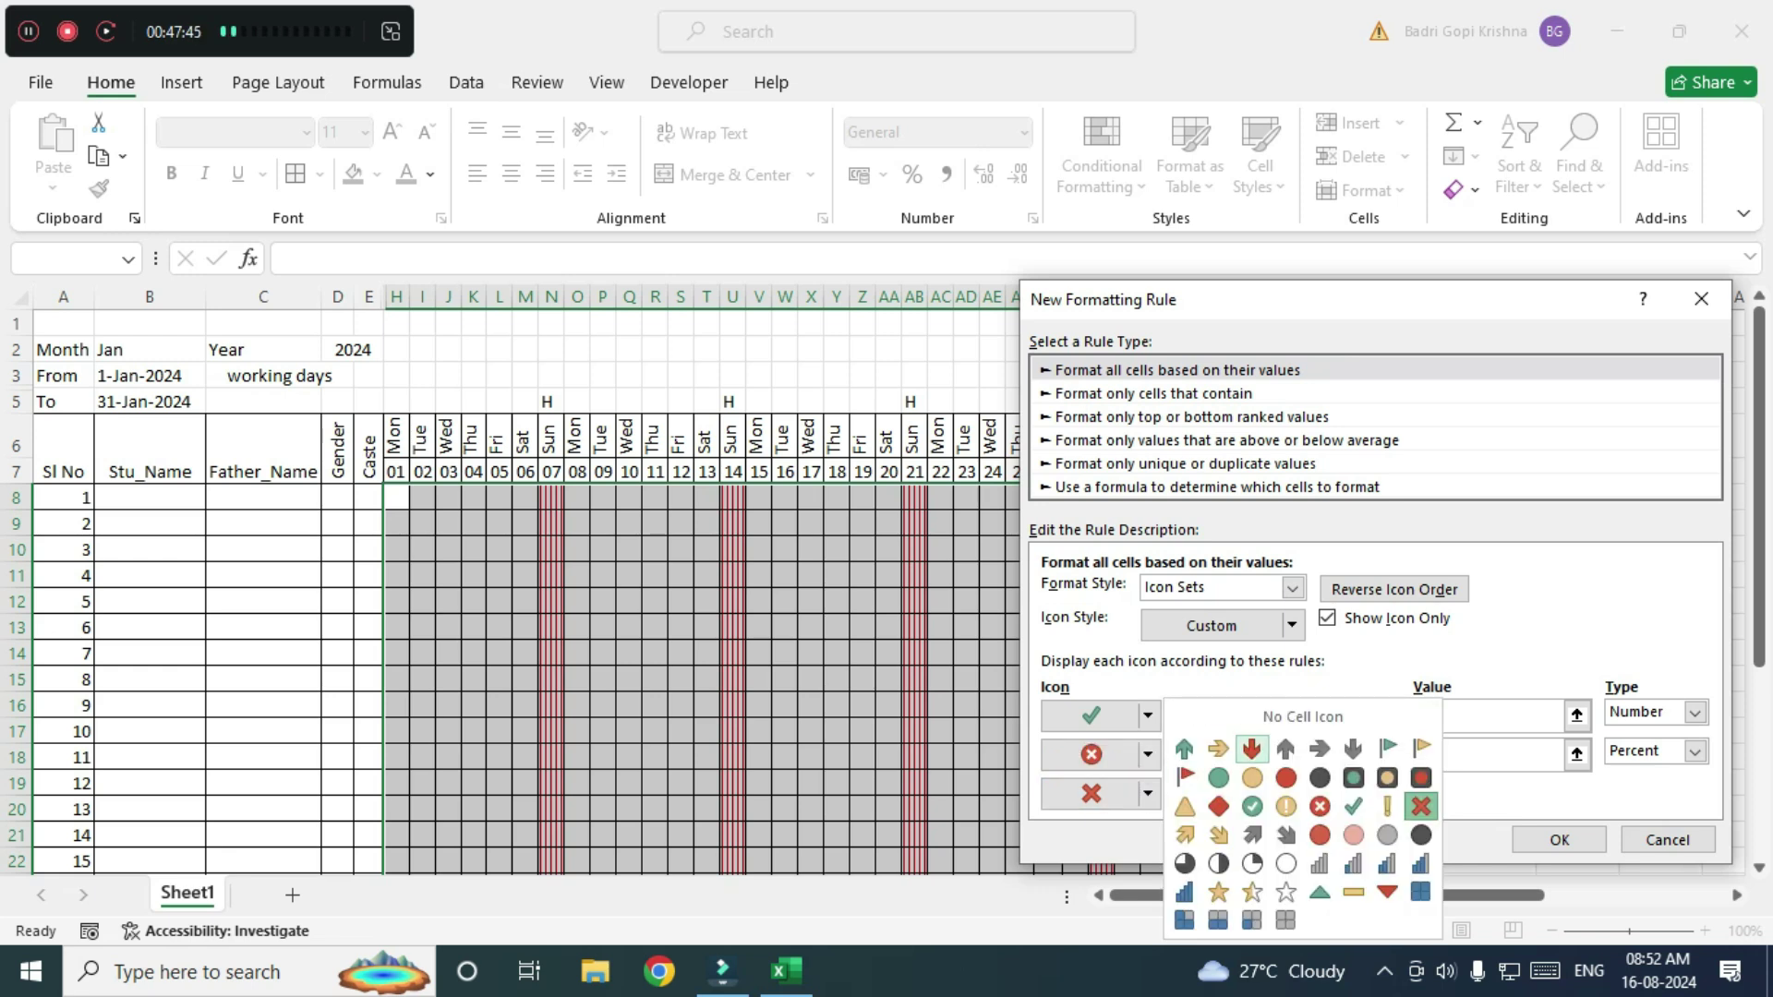
left_click(1302, 717)
Step: Set the red cross threshold to >= 0 Number with a plain red cross icon
double_click(1423, 751)
type("0")
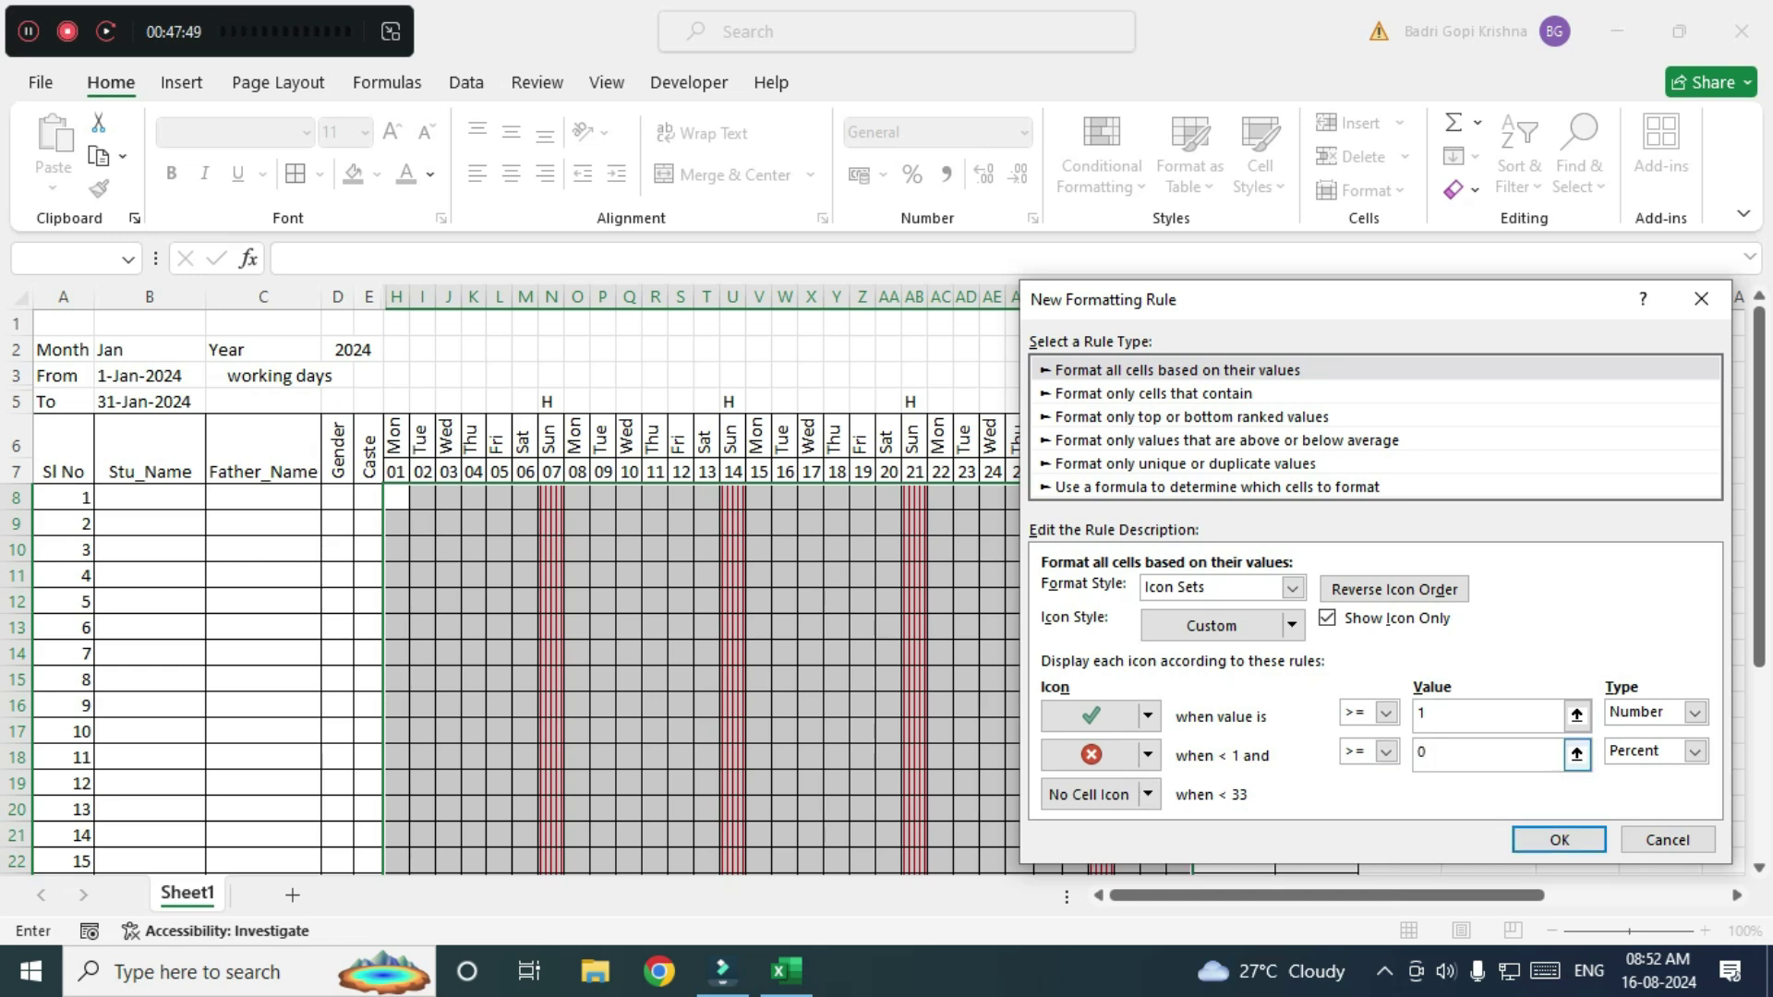
left_click(1696, 751)
left_click(1634, 775)
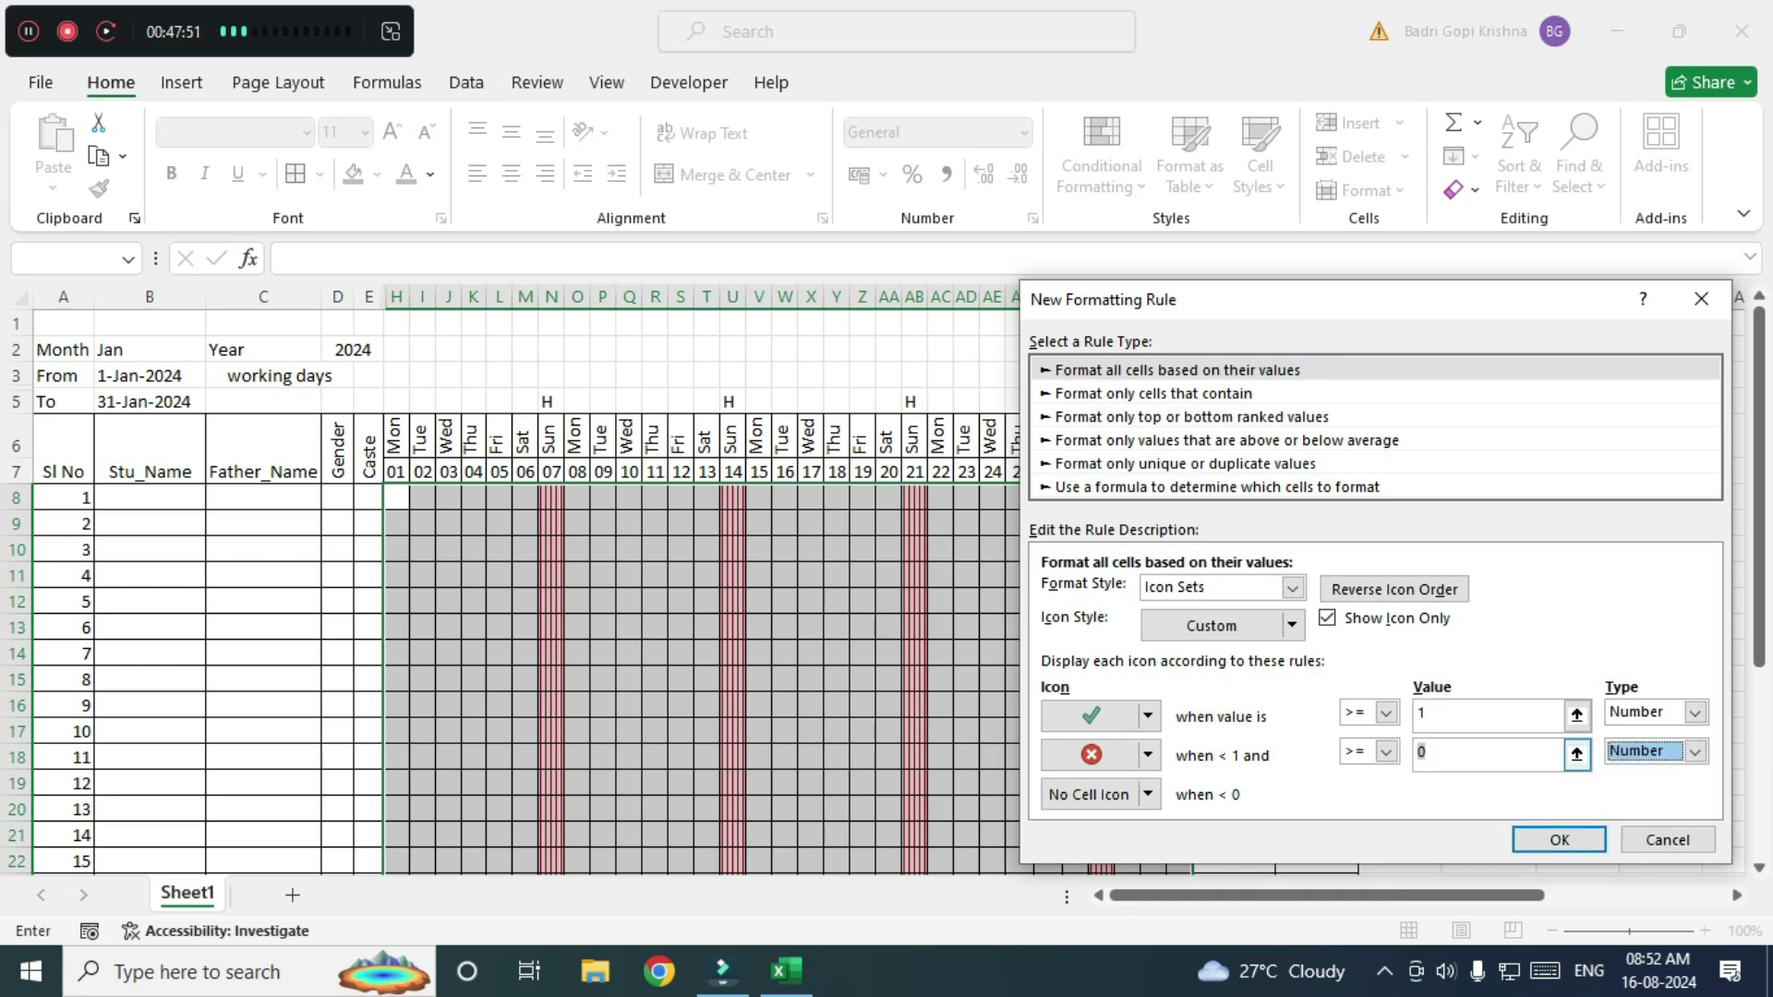
left_click(1421, 752)
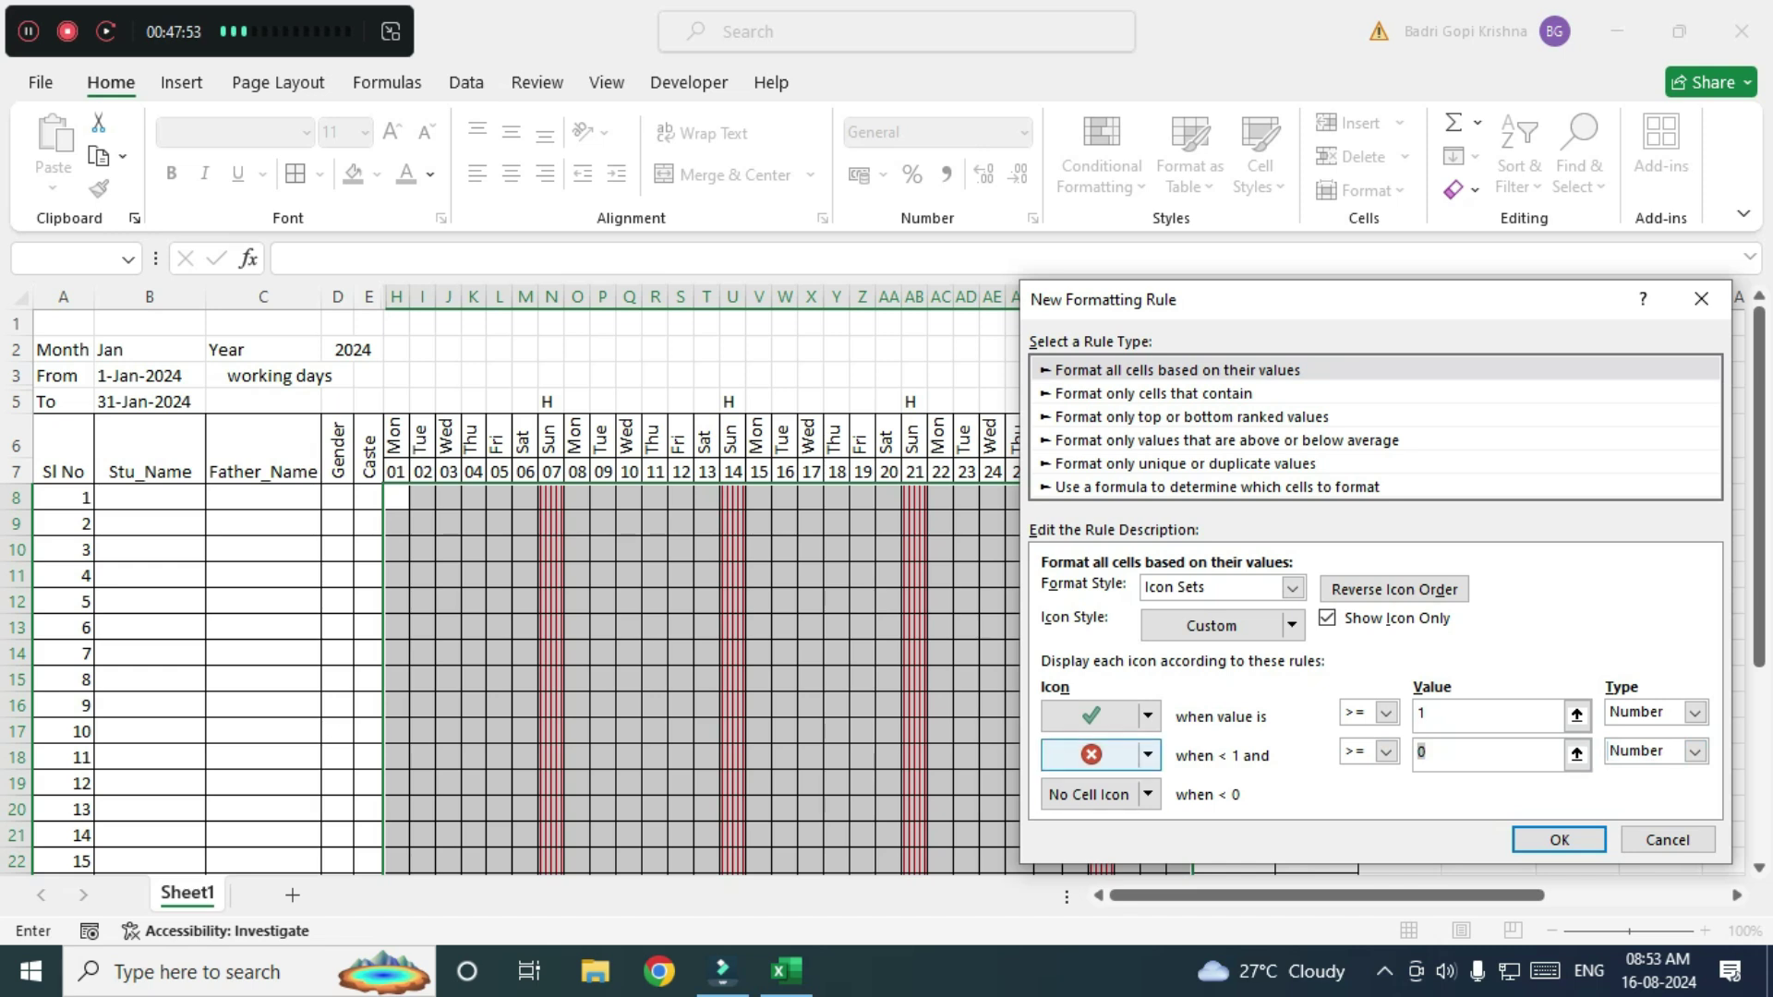
left_click(1148, 755)
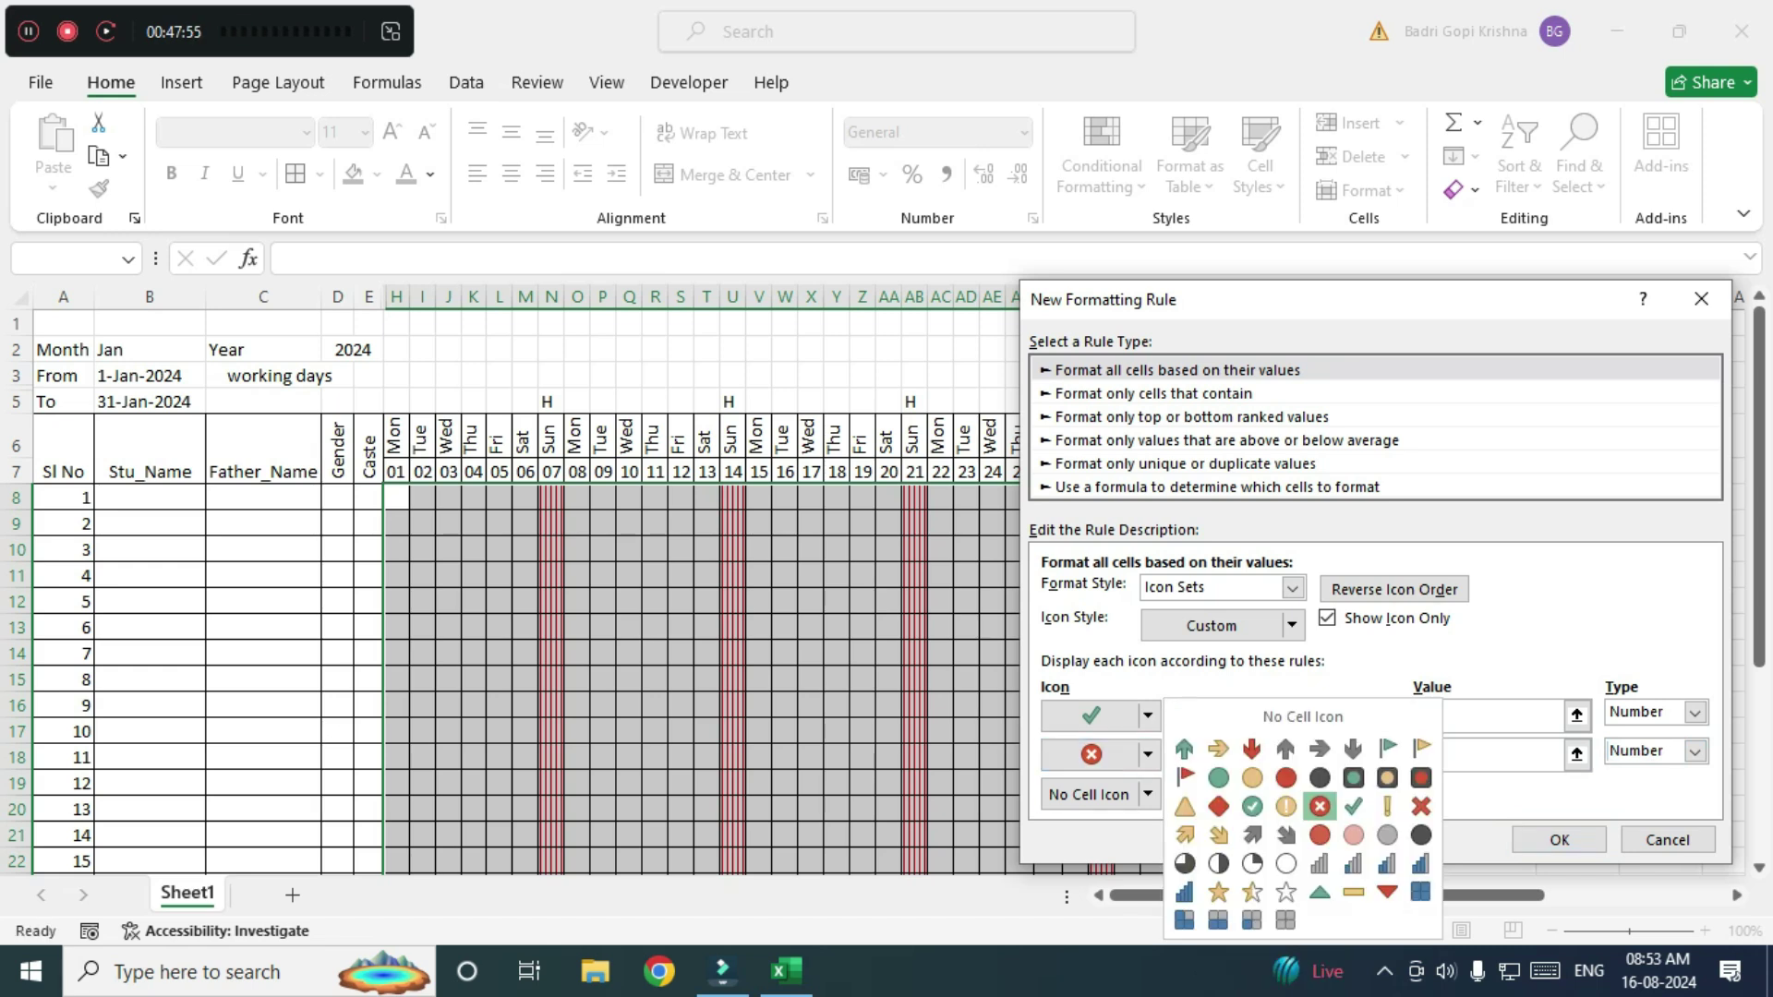
left_click(1420, 806)
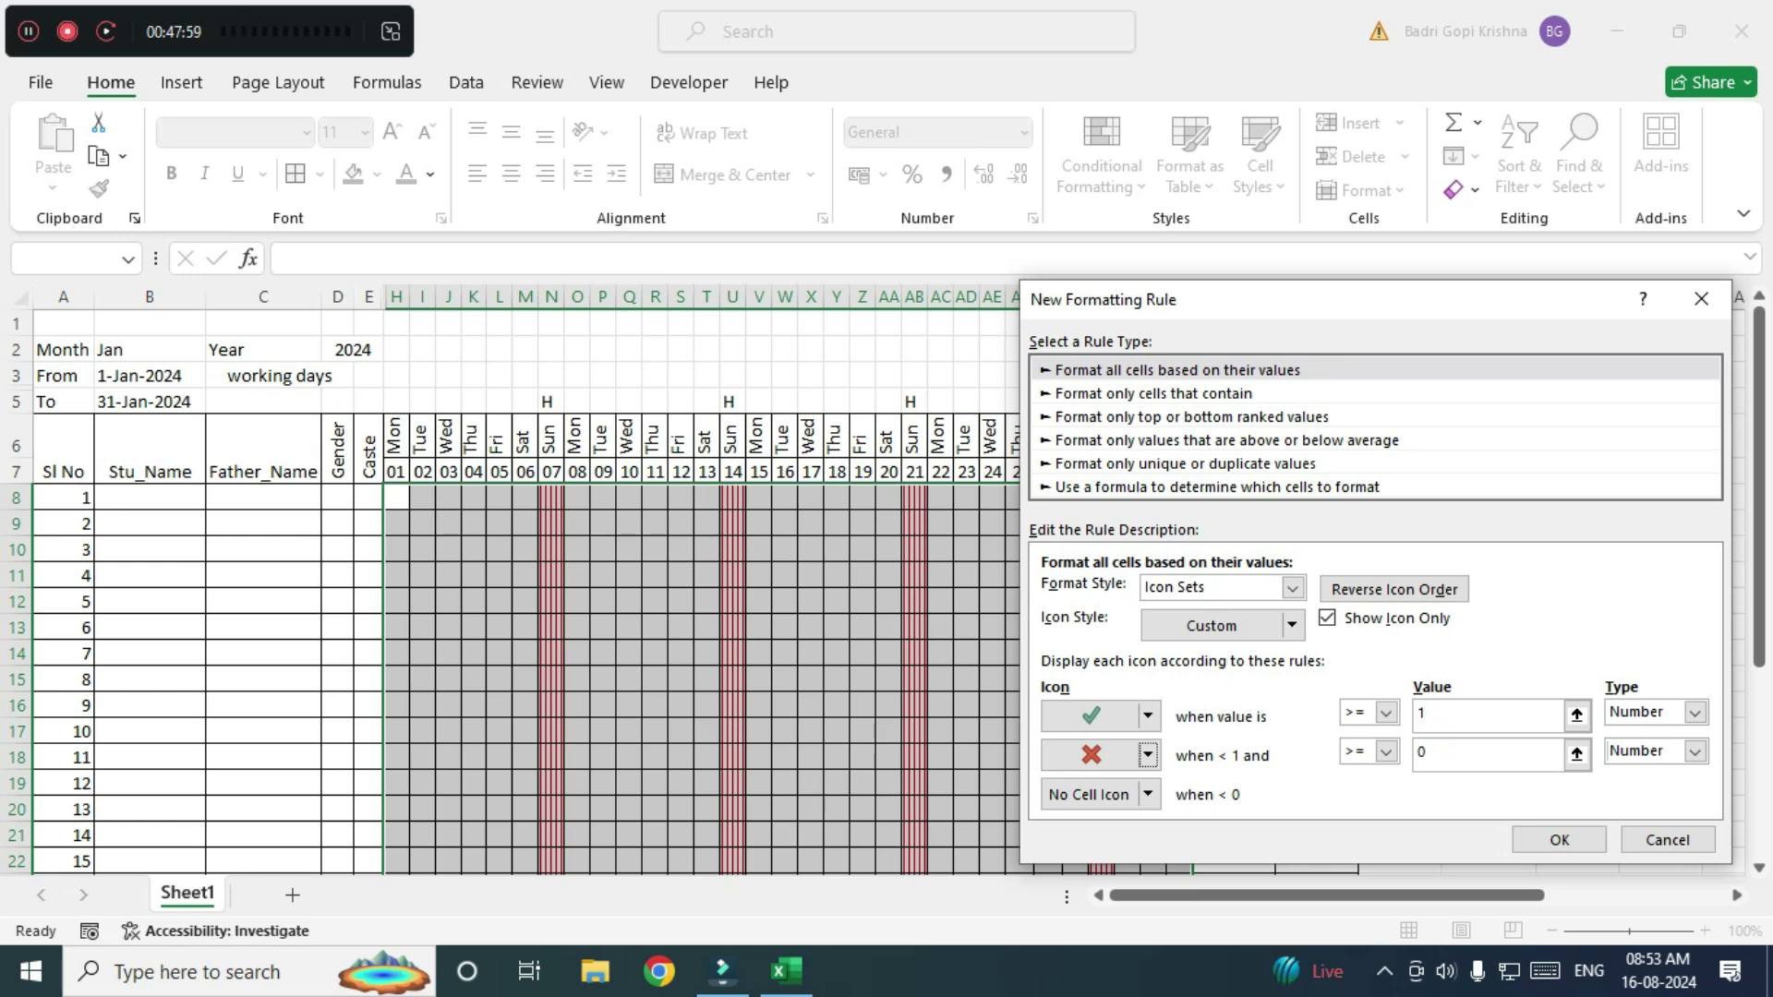
Step: Save the icon-set rule and apply it to the grid
left_click(1560, 840)
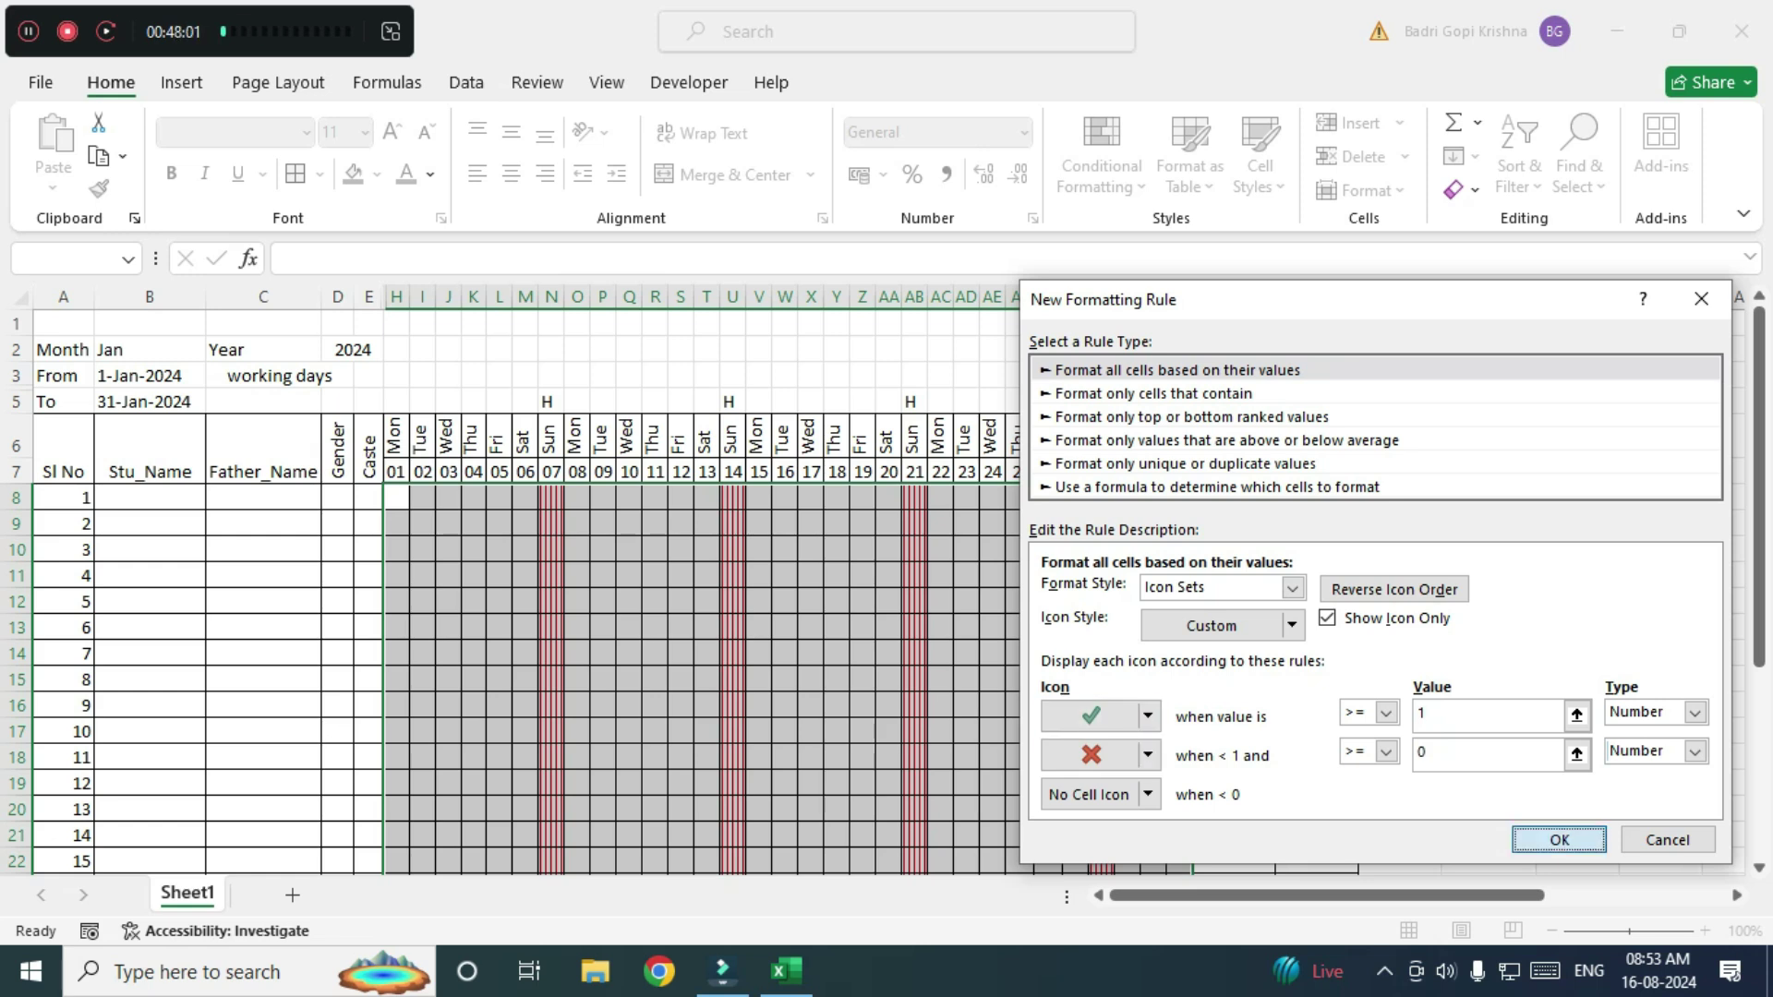
key("Return")
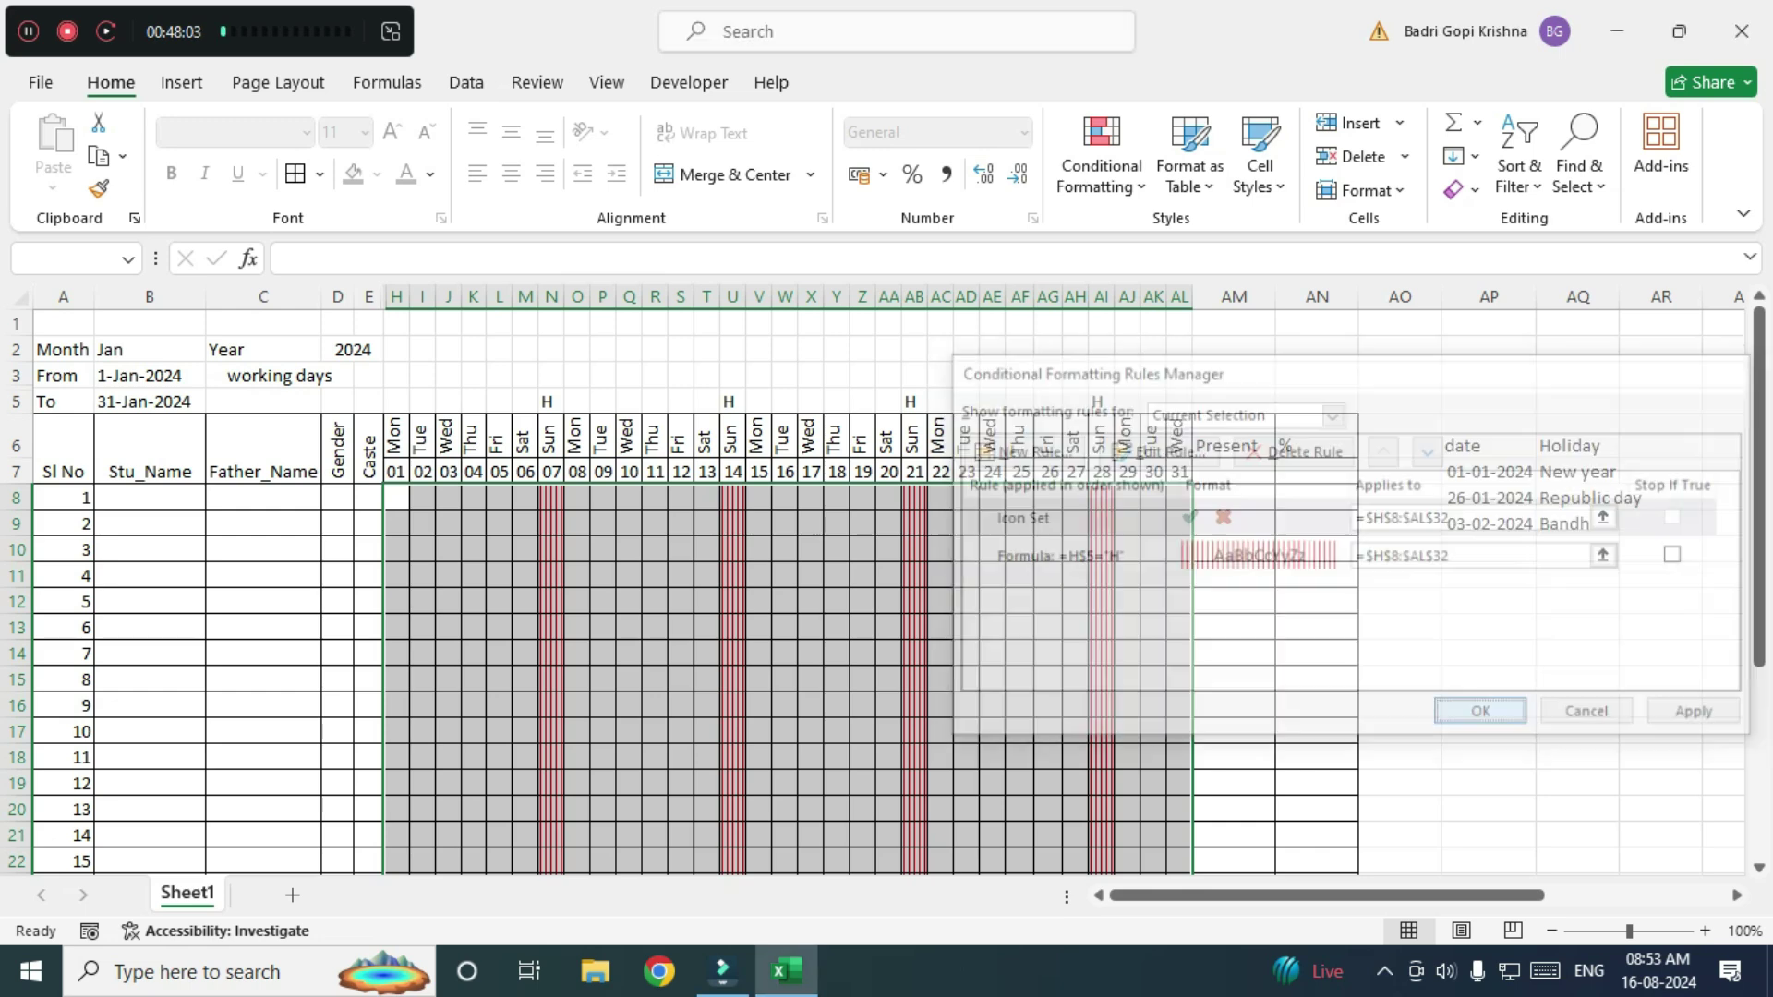
left_click(397, 497)
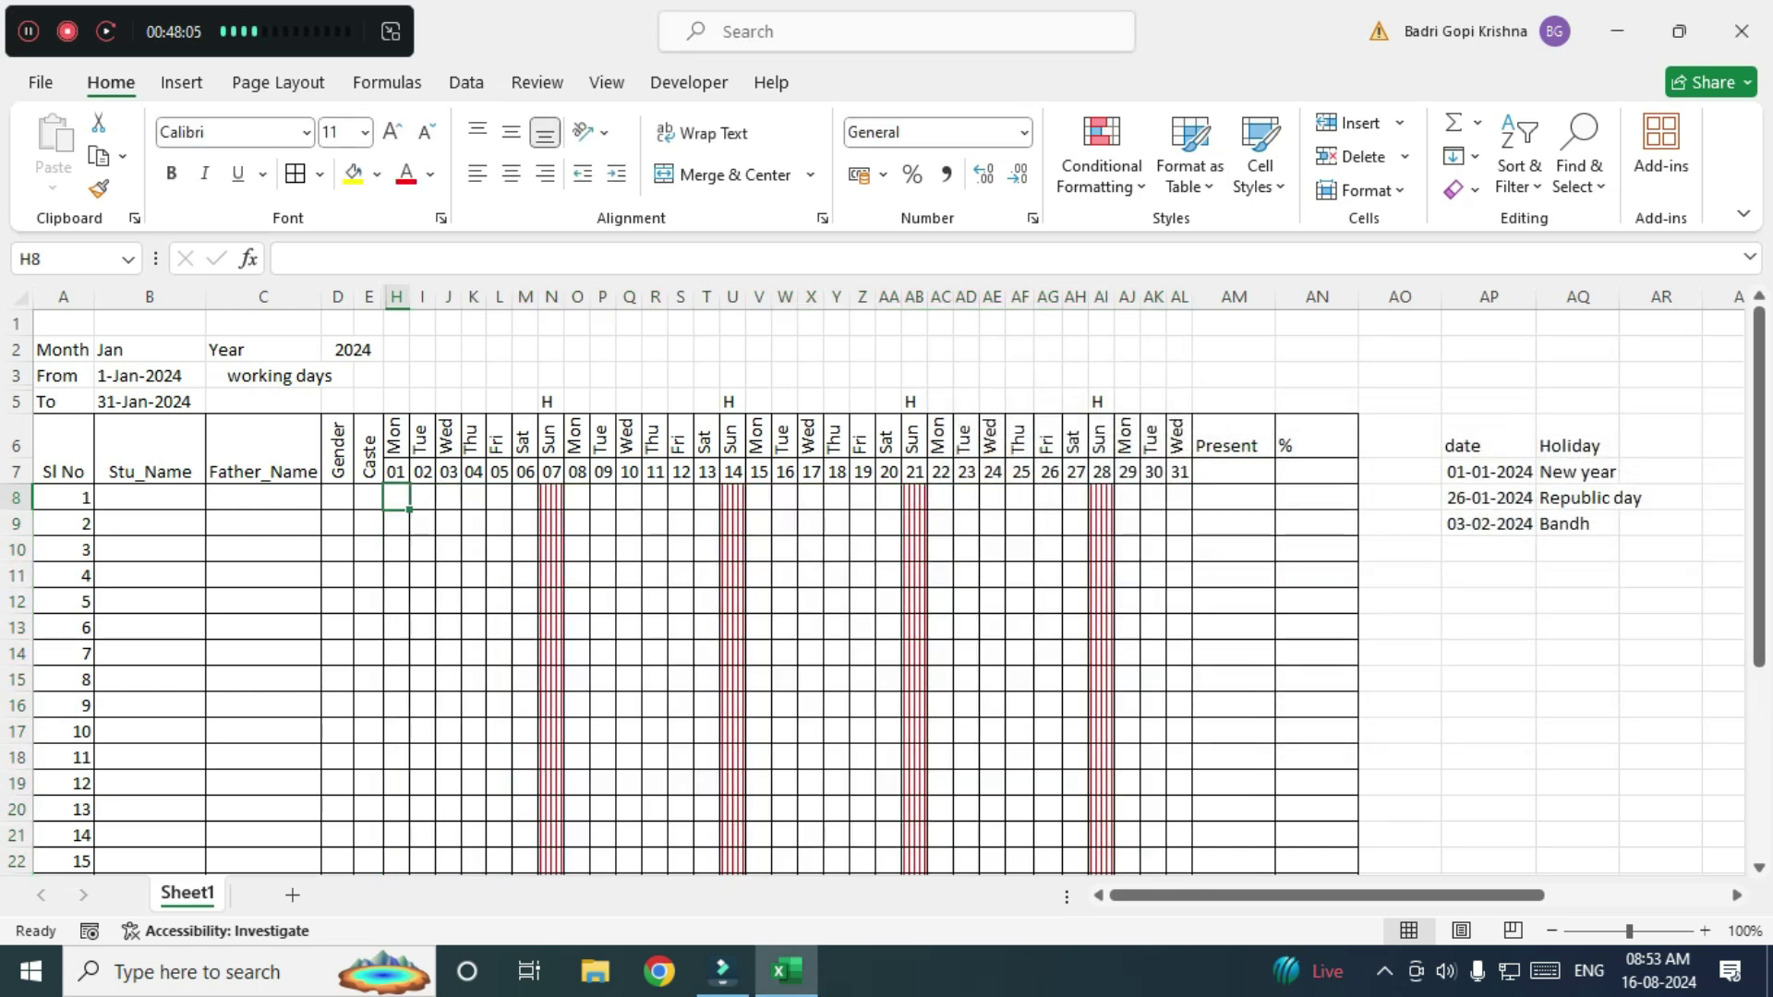
Step: Enter 1, 0, 1, 1, 0, 1 across H8:M8, dismissing the holiday warning
type("1")
key("Tab")
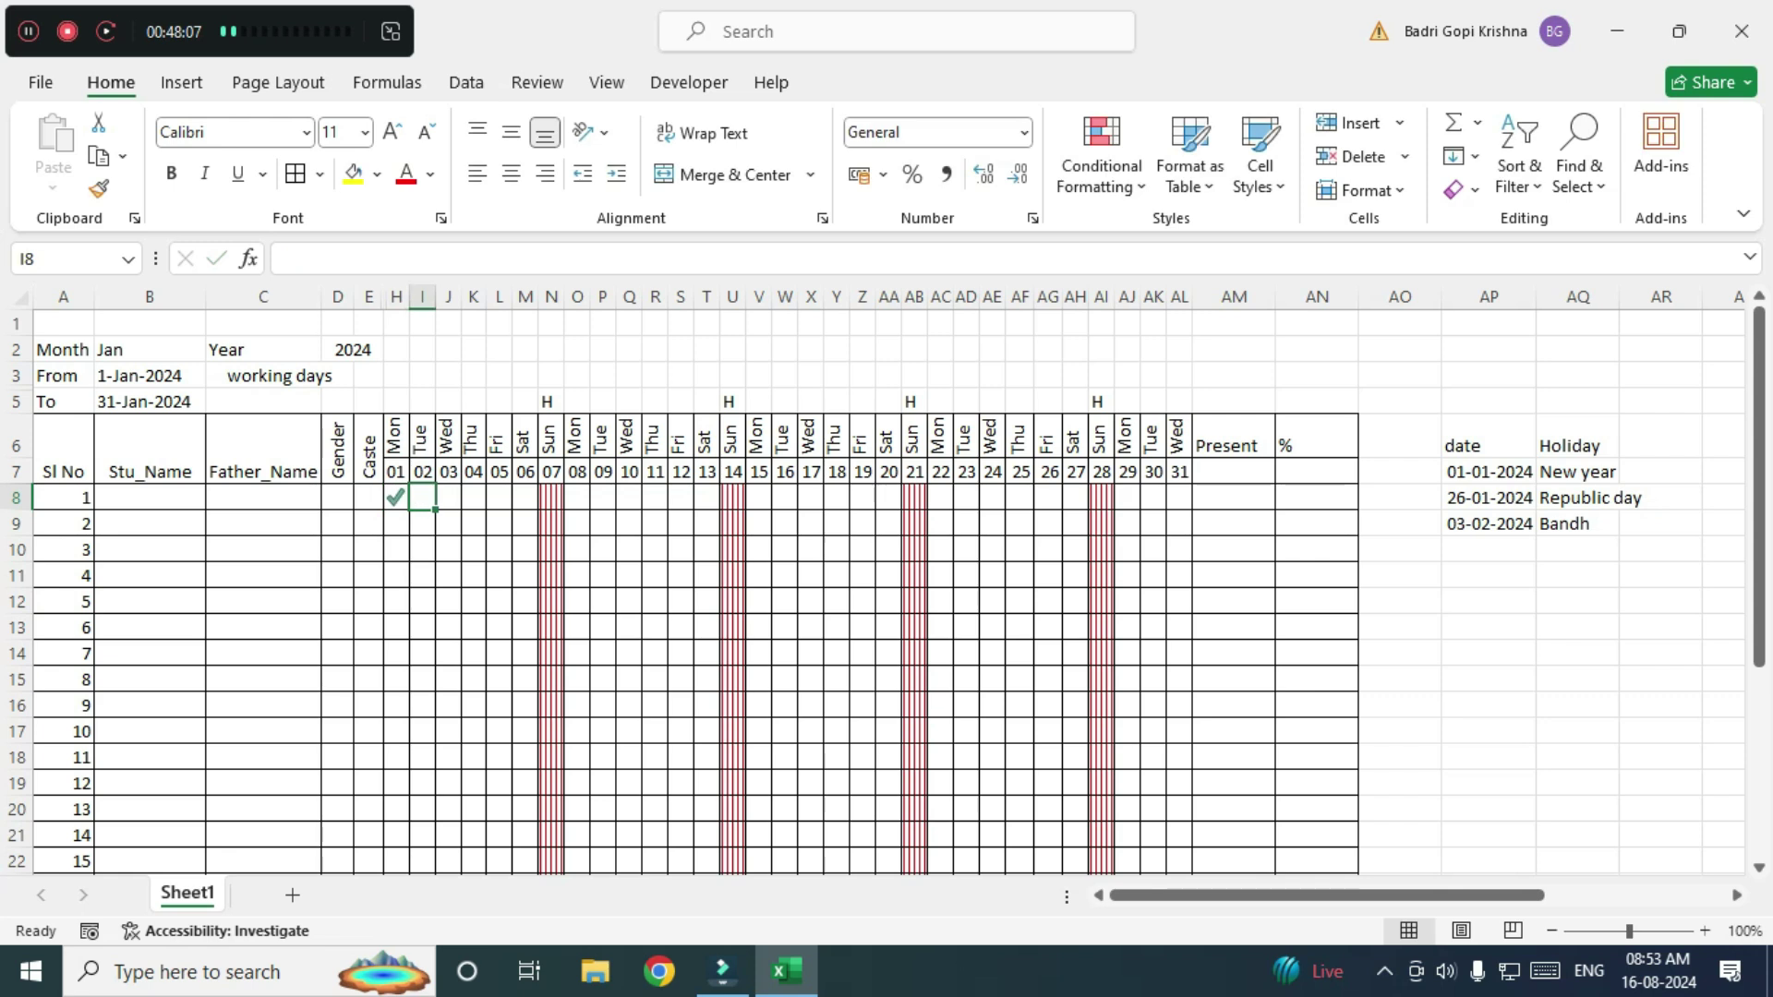
type("0")
key("Tab")
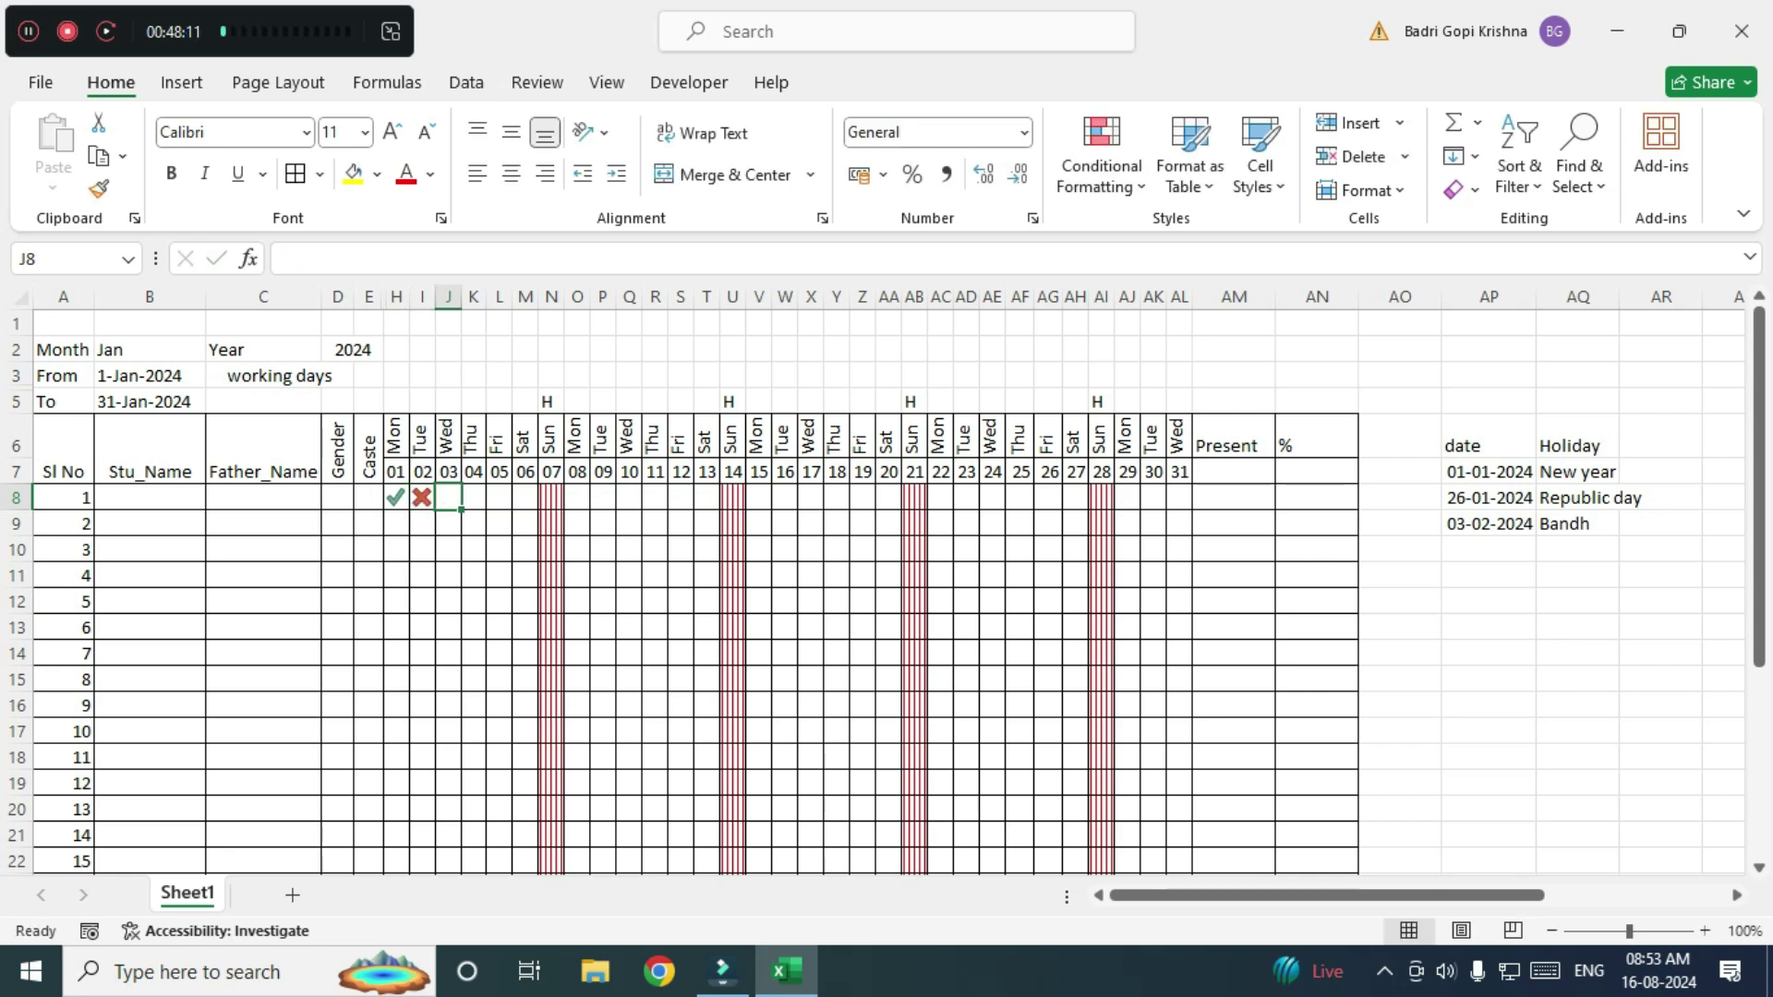
type("1")
key("Tab")
type("1")
key("Tab")
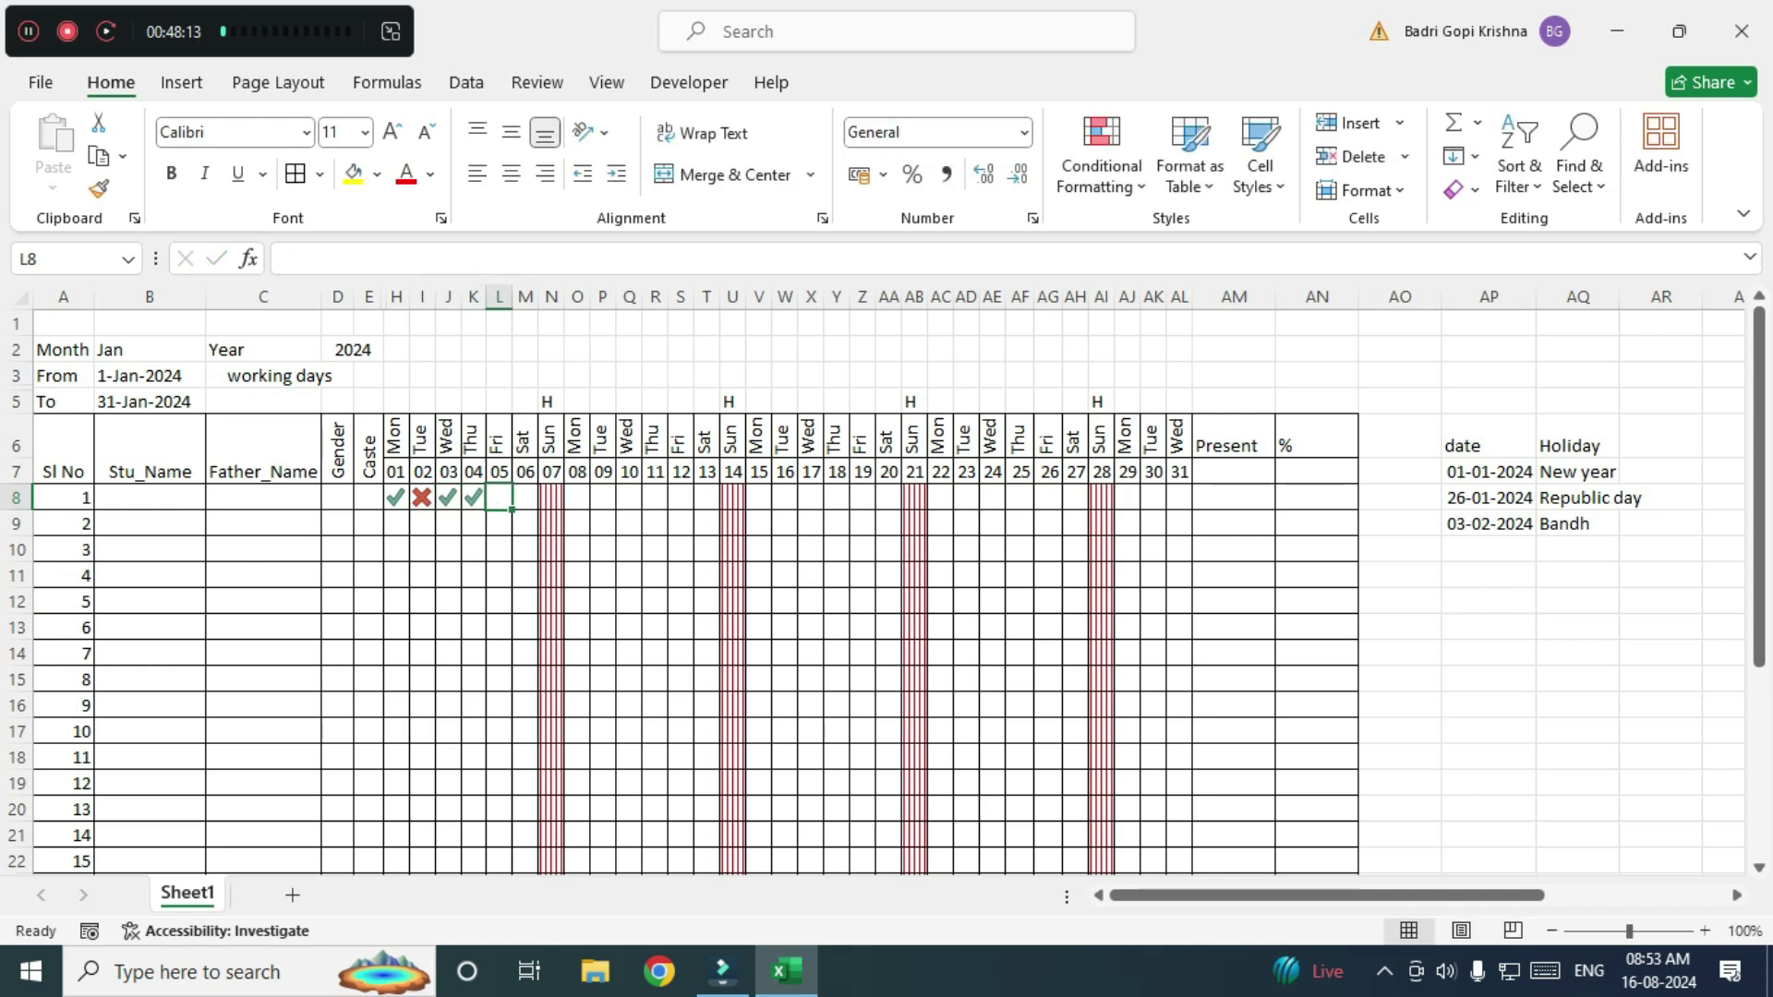
type("0")
key("Tab")
key("Tab")
type("1")
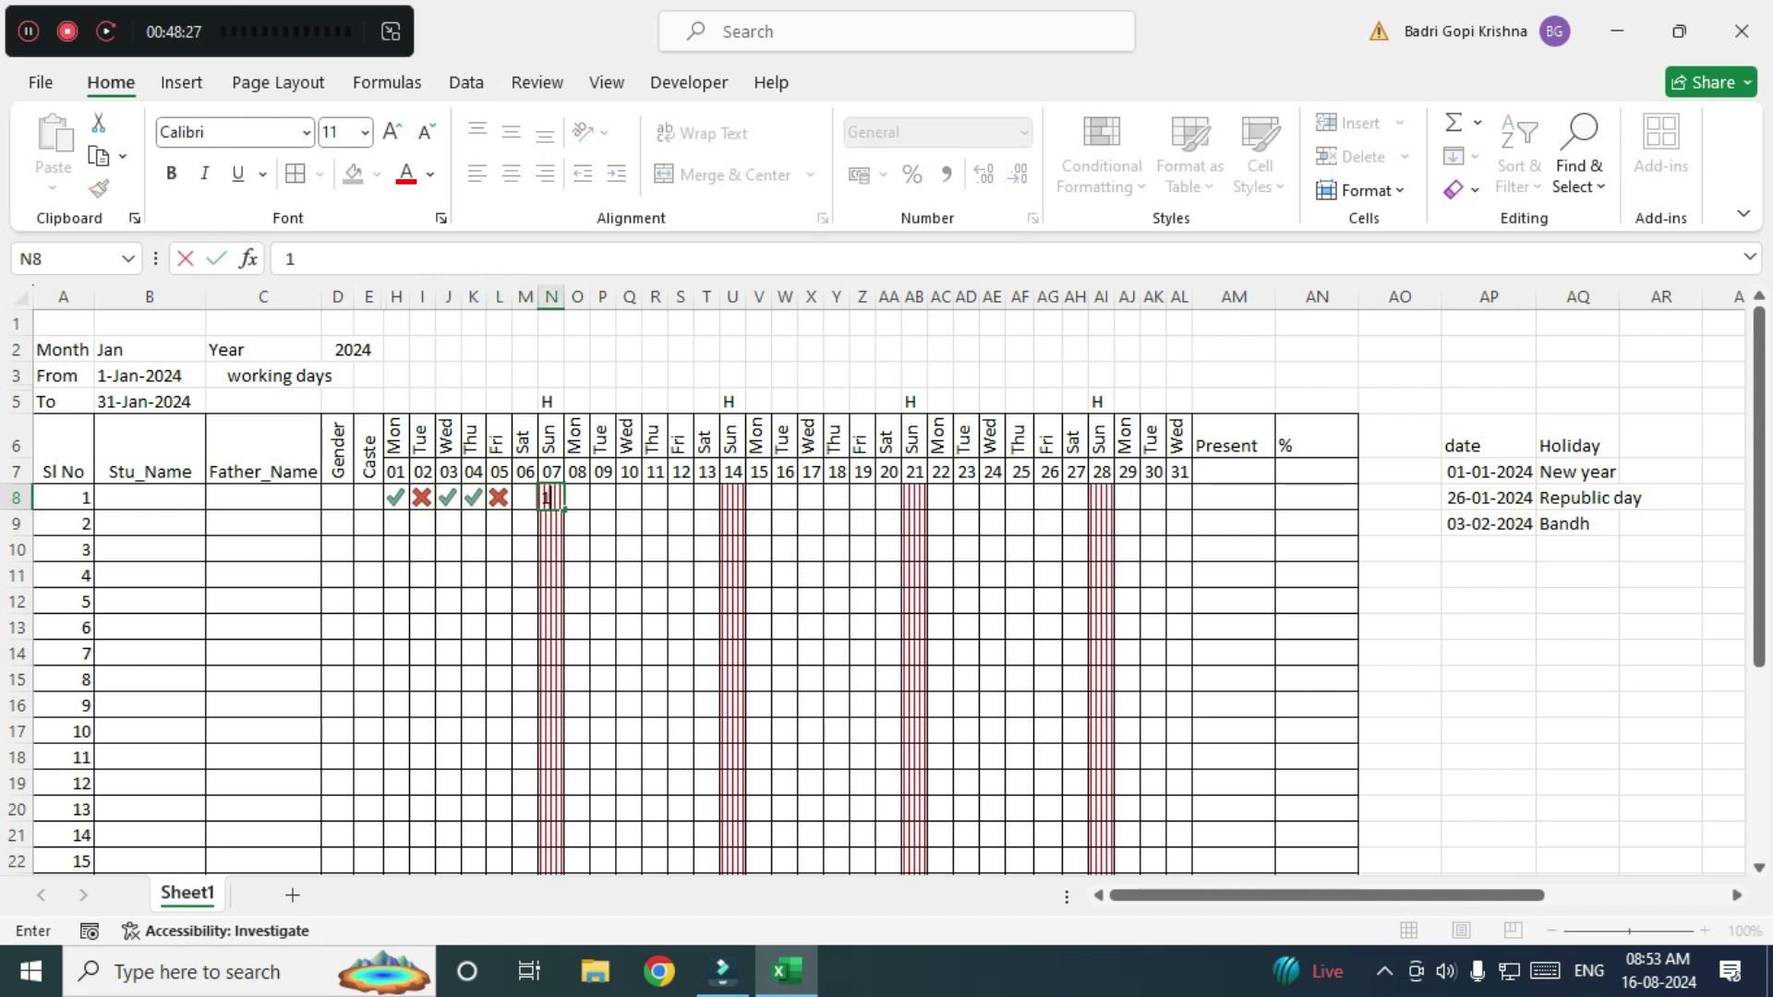
key("Tab")
key("Return")
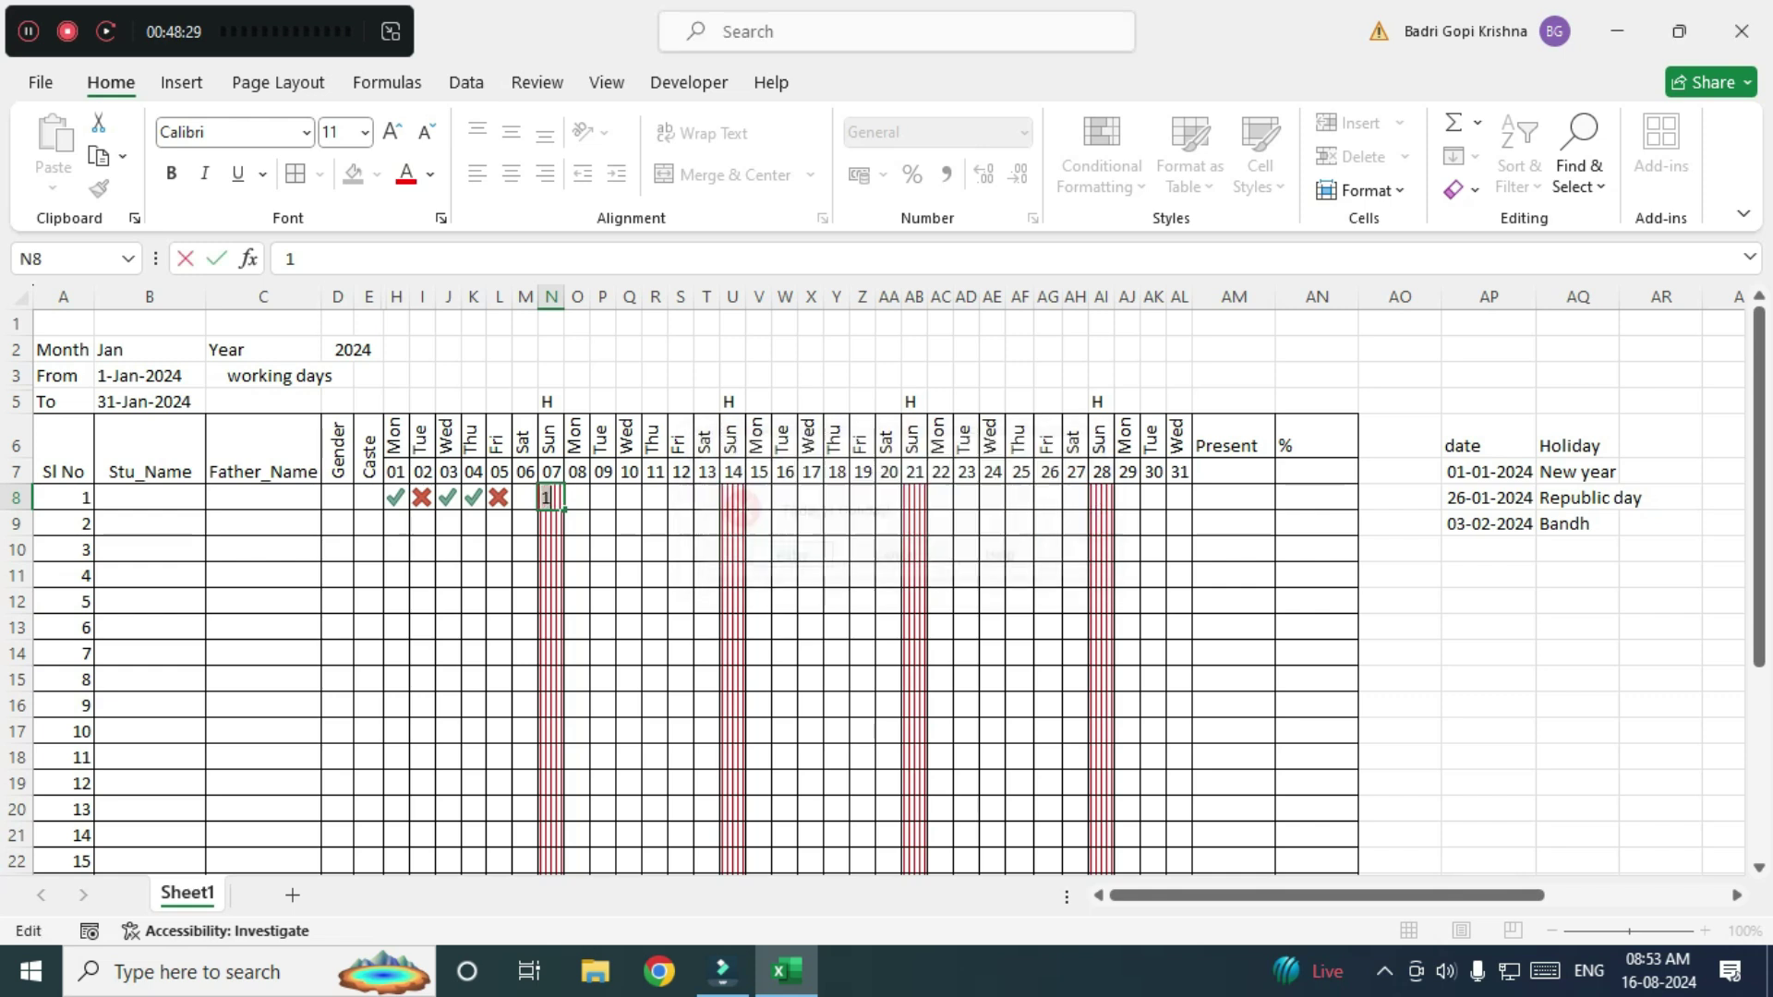
Step: Enter test 1s in H14 and along row 15 up to N15
scroll(693, 591, "down", 4)
scroll(692, 591, "up", 4)
left_click(396, 627)
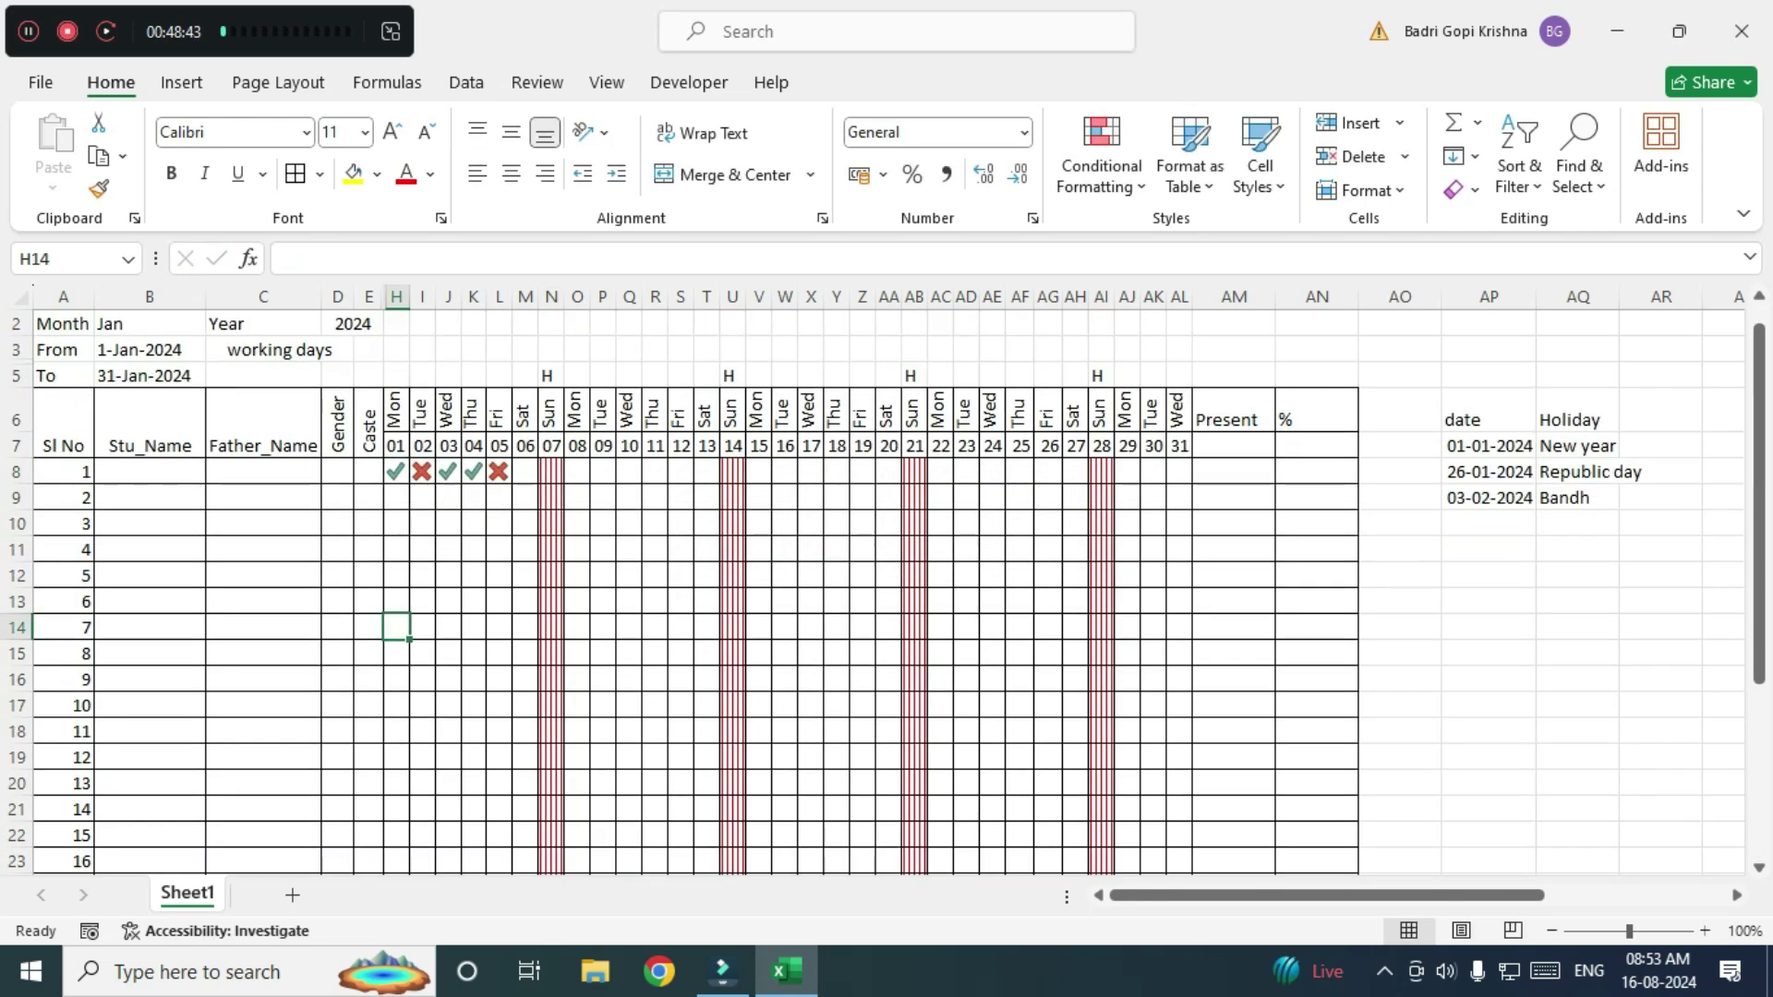
type("1")
key("Return")
type("1")
key("Tab")
key("Tab")
key("Tab")
key("Tab")
key("Tab")
key("Tab")
type("1")
key("Tab")
key("Left")
Step: Try a 1 in holiday cell N8 and cancel the rejected entry
left_click(551, 472)
type("1")
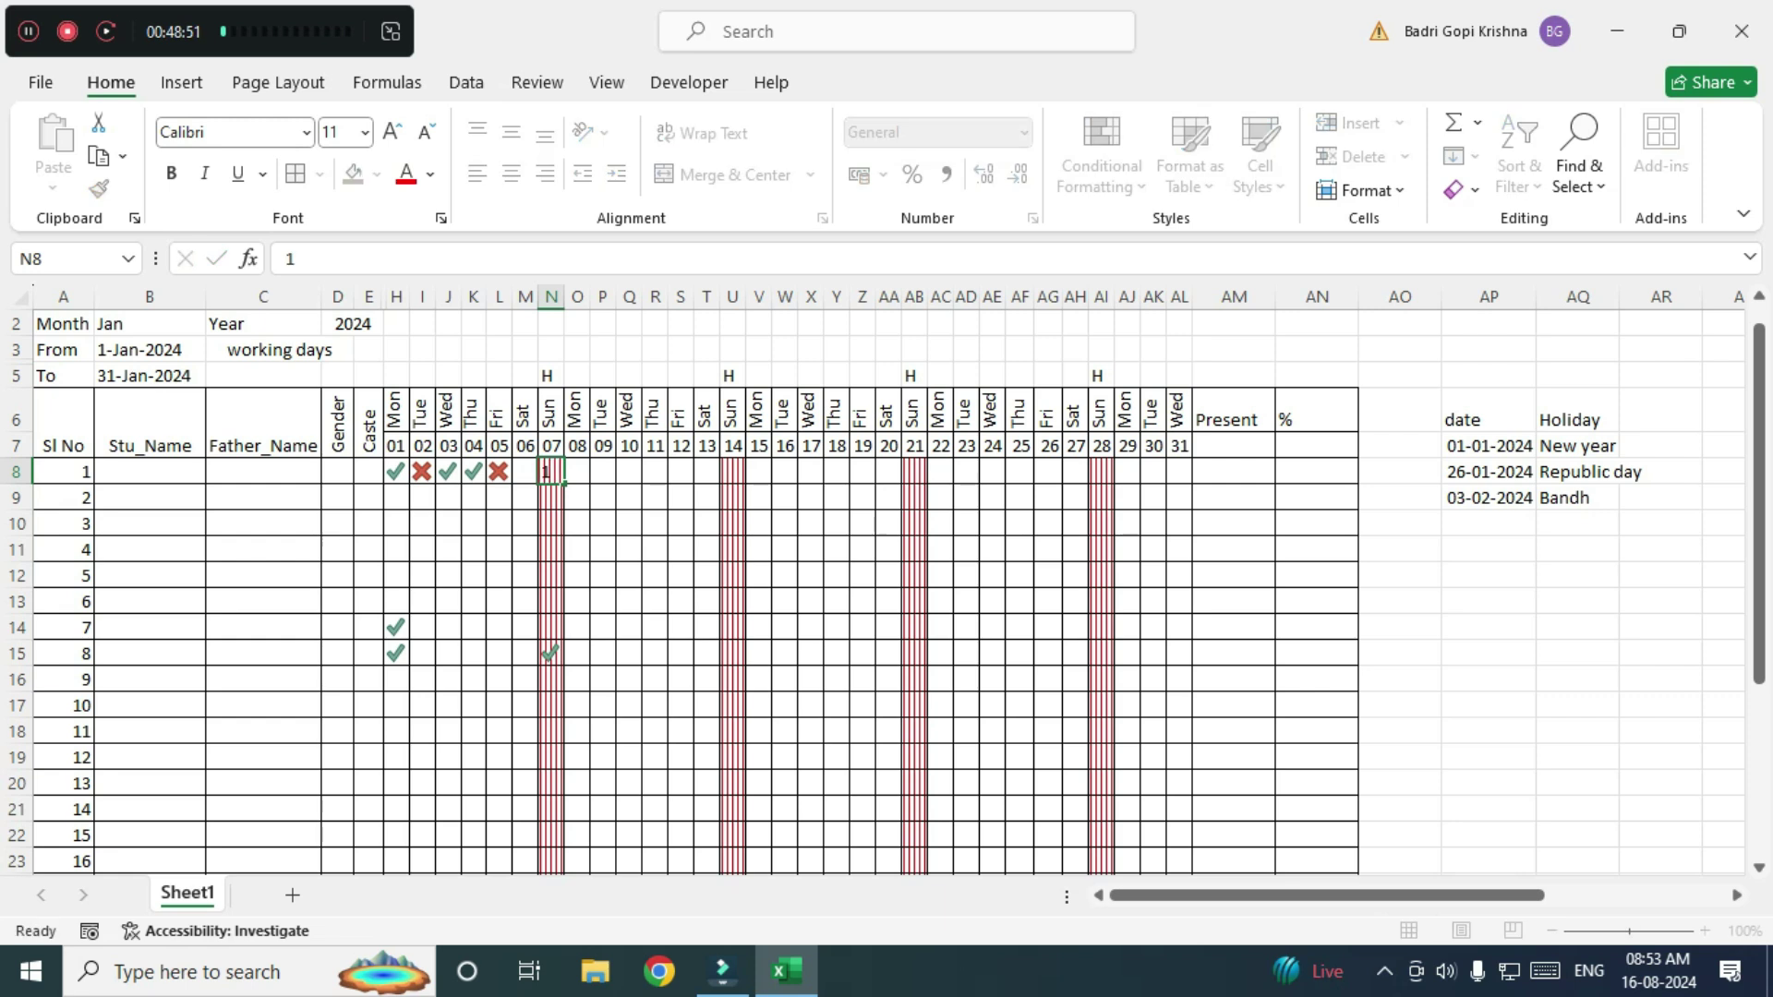
key("Tab")
key("Escape")
Step: Select the whole attendance grid H8:AL32 and go to the Data tab
left_click(395, 471)
scroll(702, 591, "down", 7)
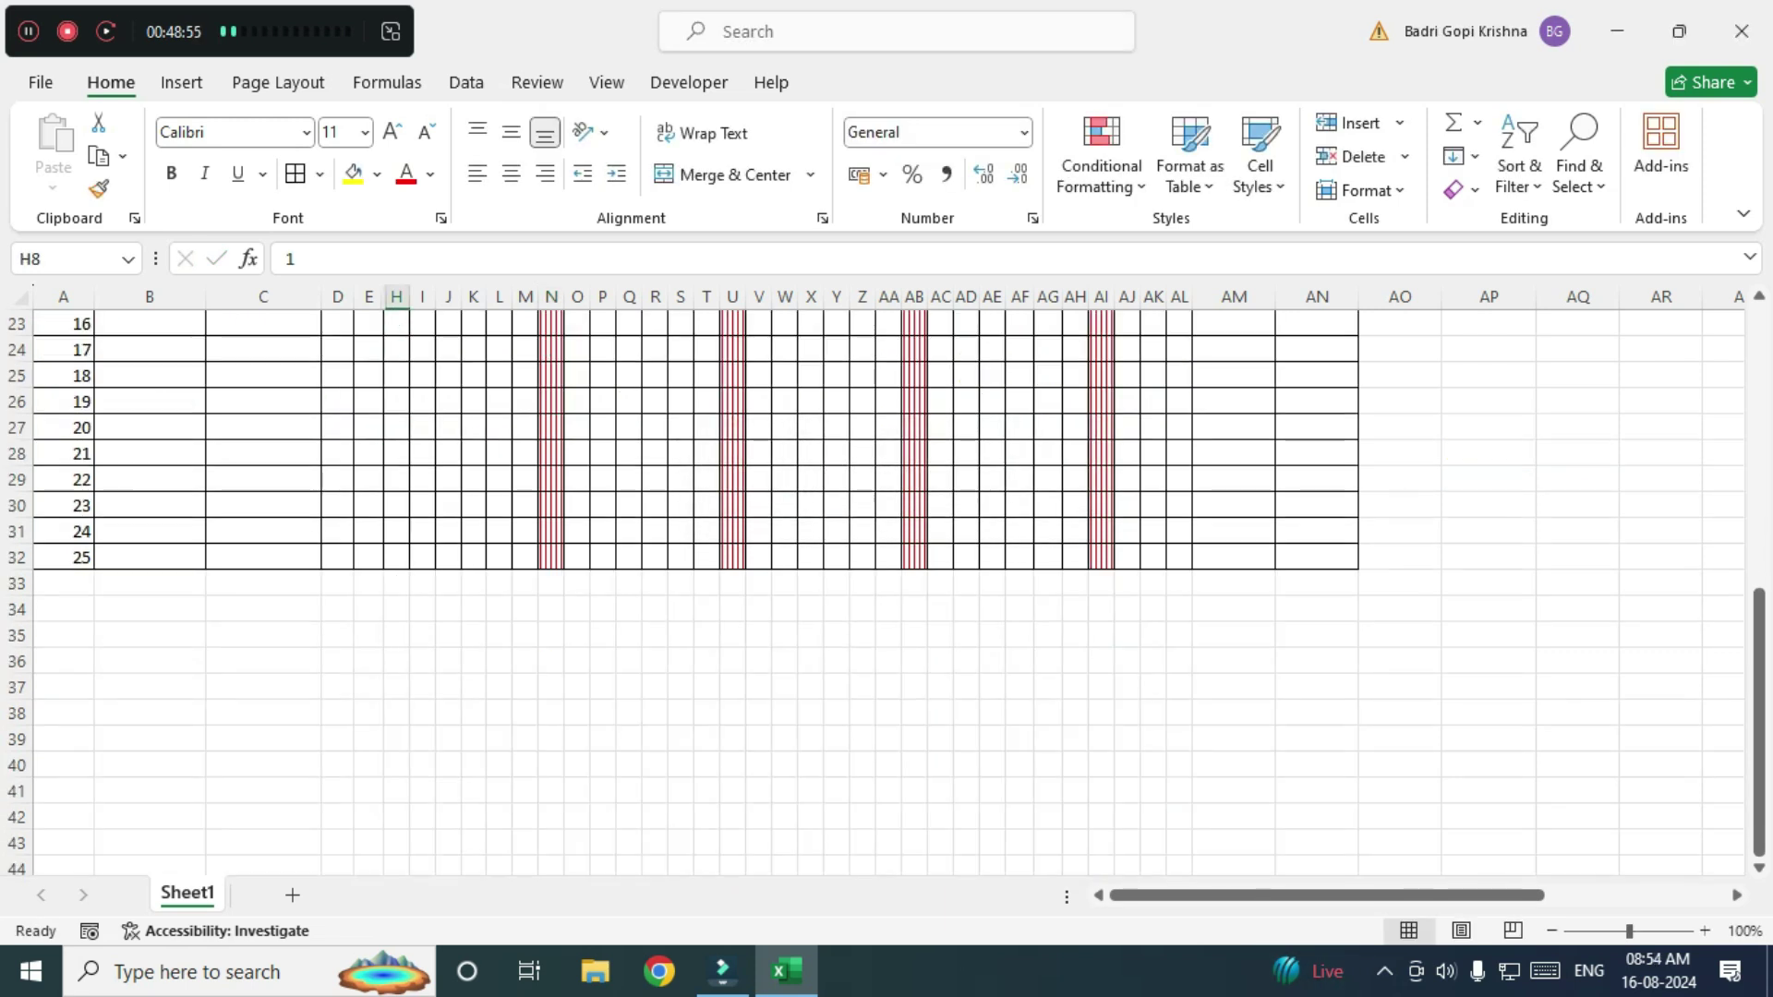
left_click(1180, 556, "shift")
scroll(702, 591, "up", 7)
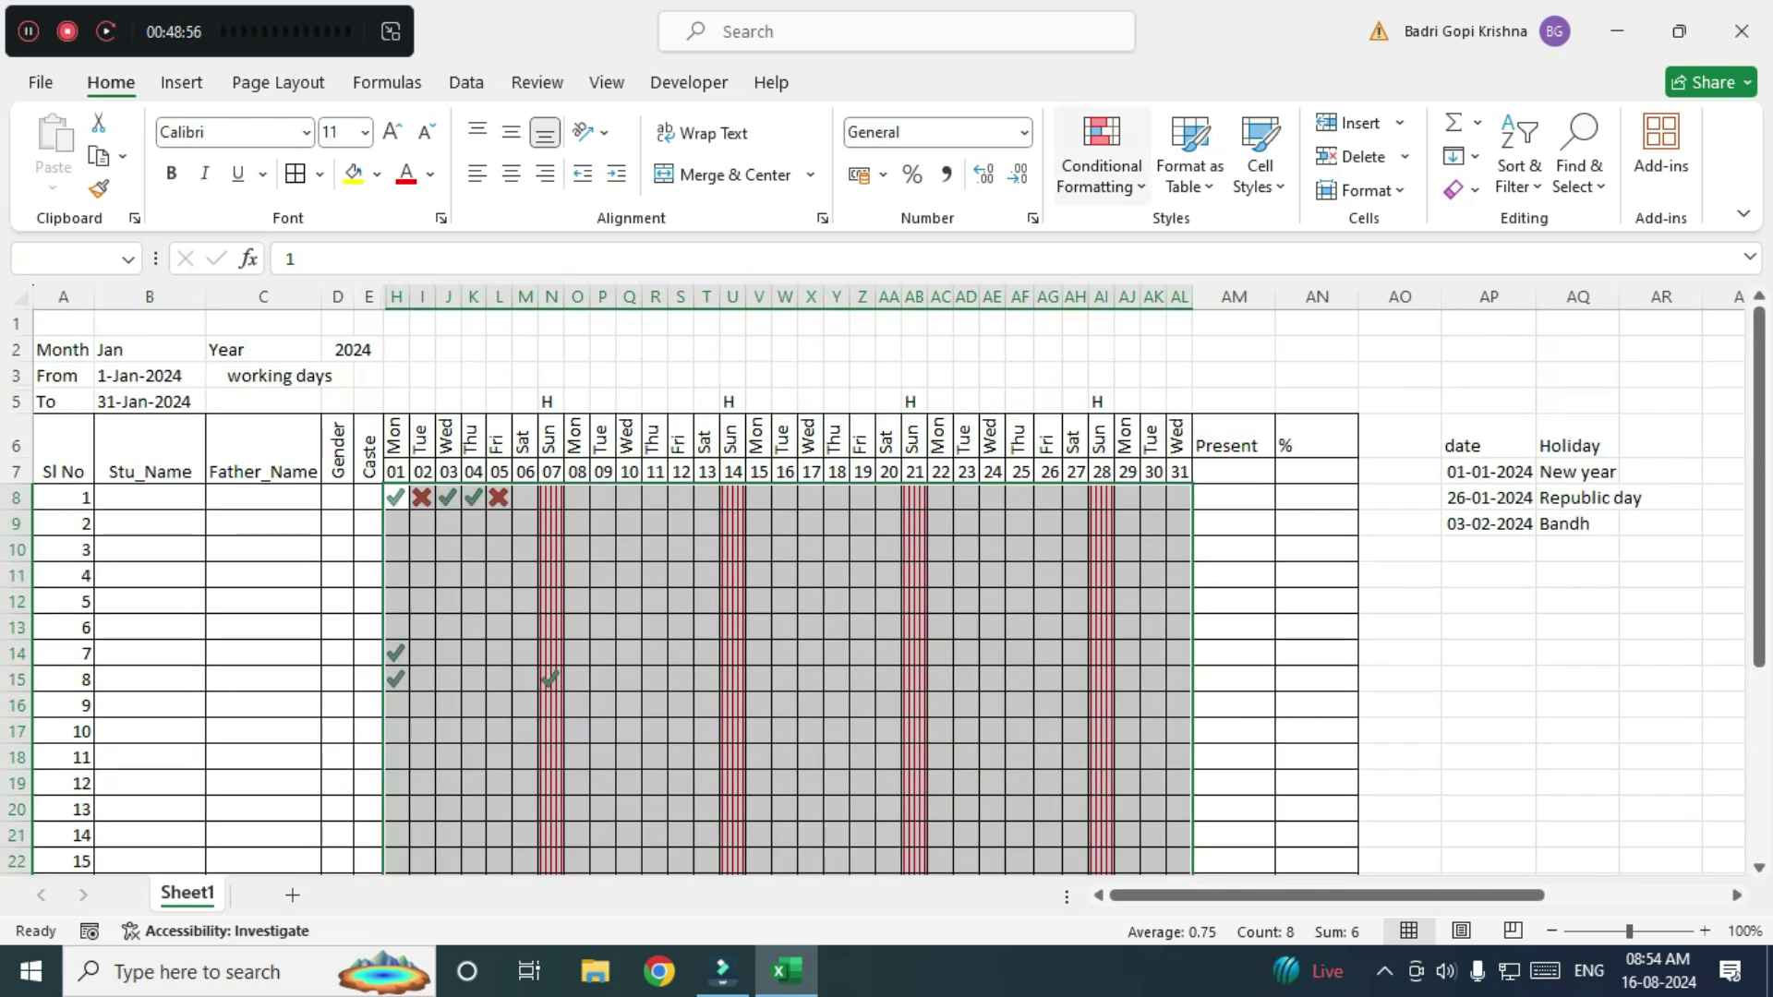
left_click(467, 83)
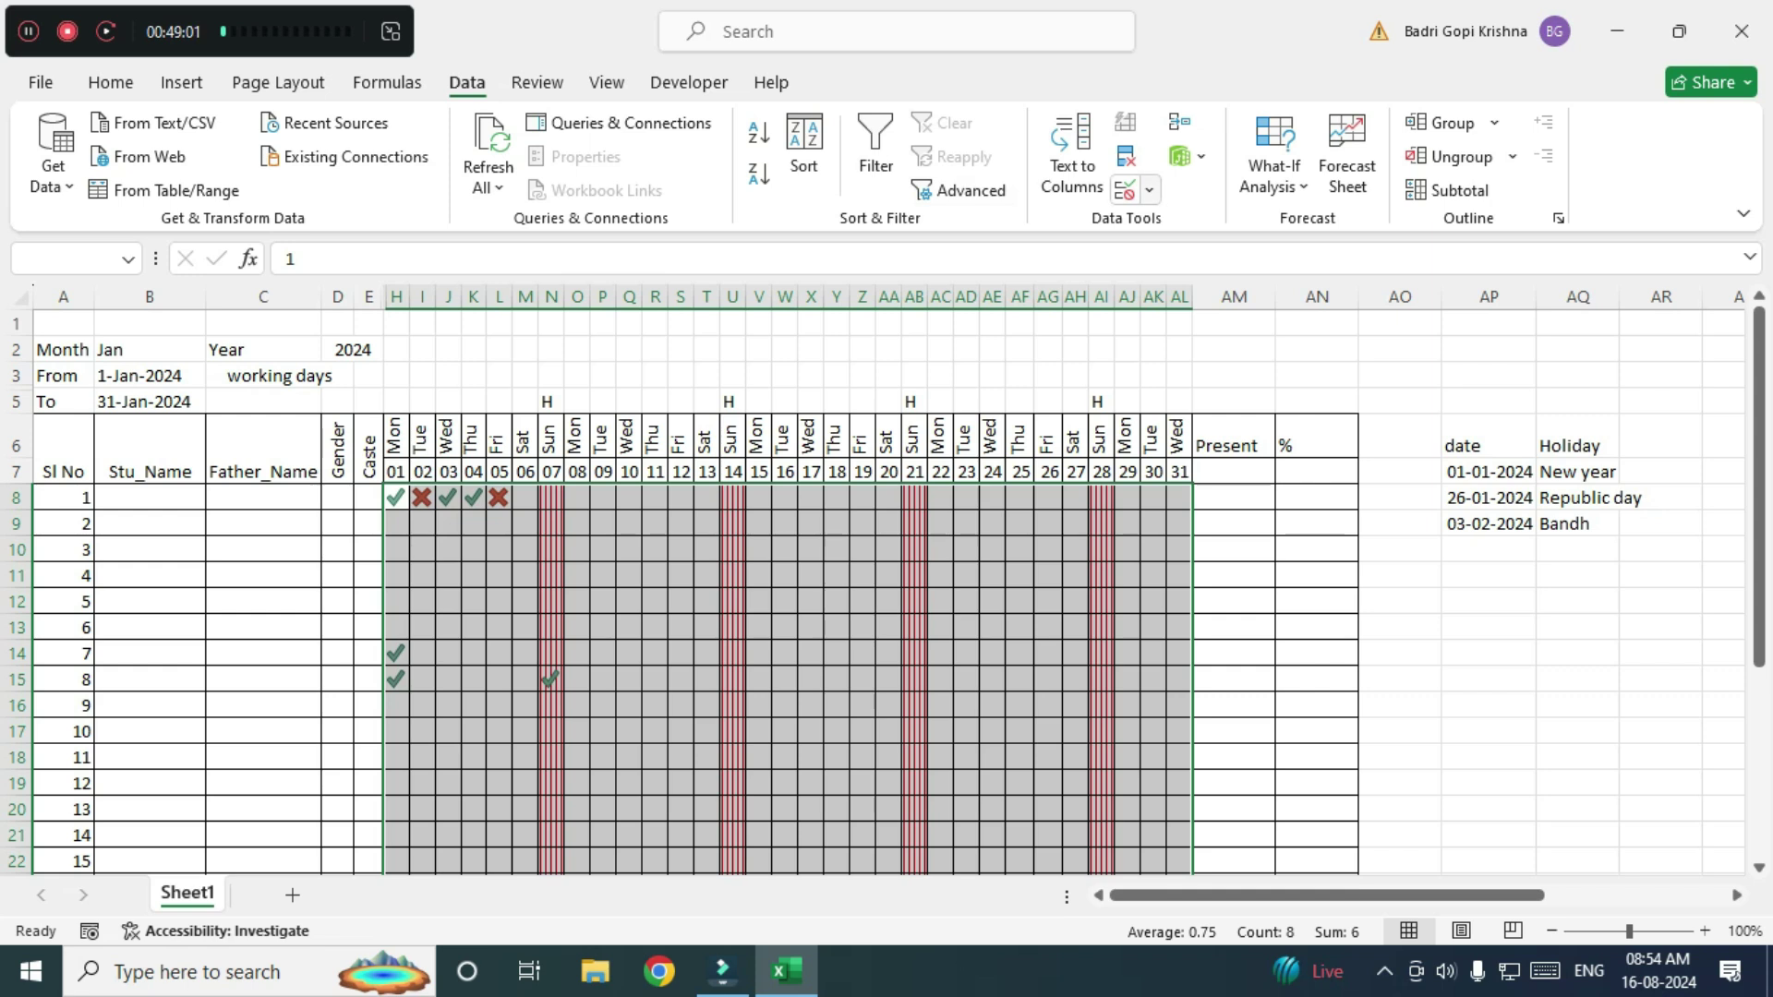
Step: Edit the grid's Data Validation formula to =H$5="" and confirm it
left_click(1149, 189)
left_click(1217, 225)
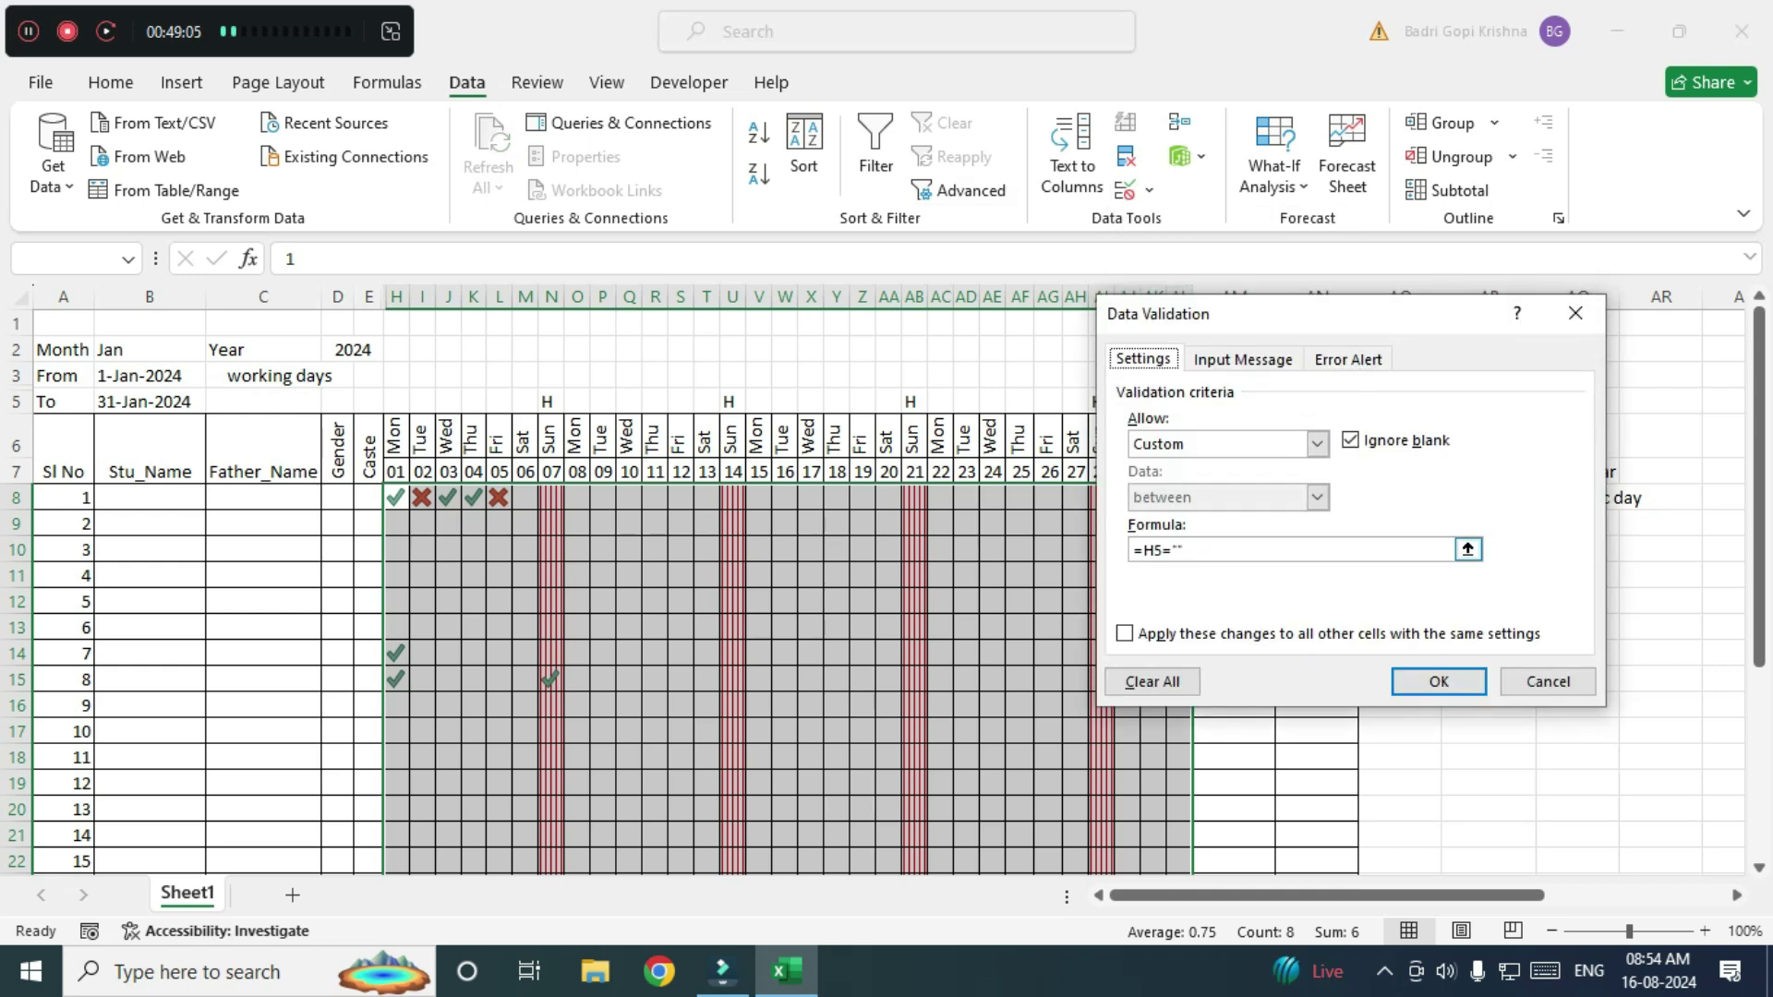
left_click(1154, 551)
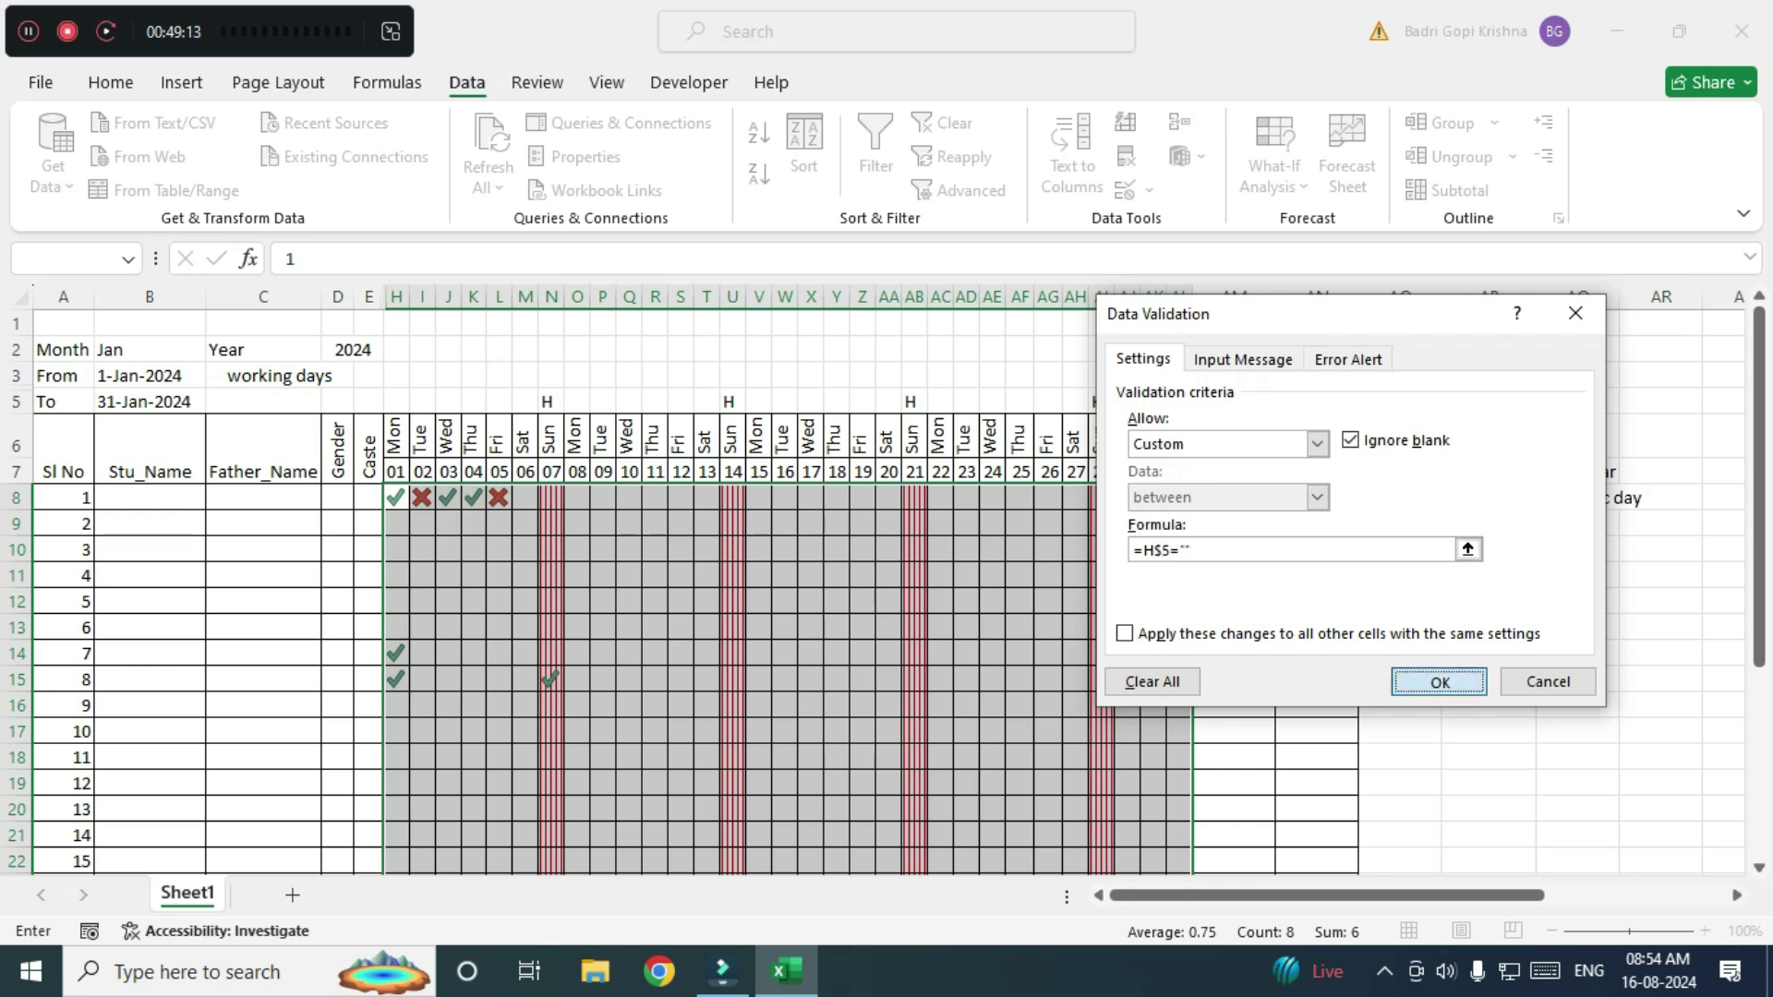
key("Return")
left_click(550, 679)
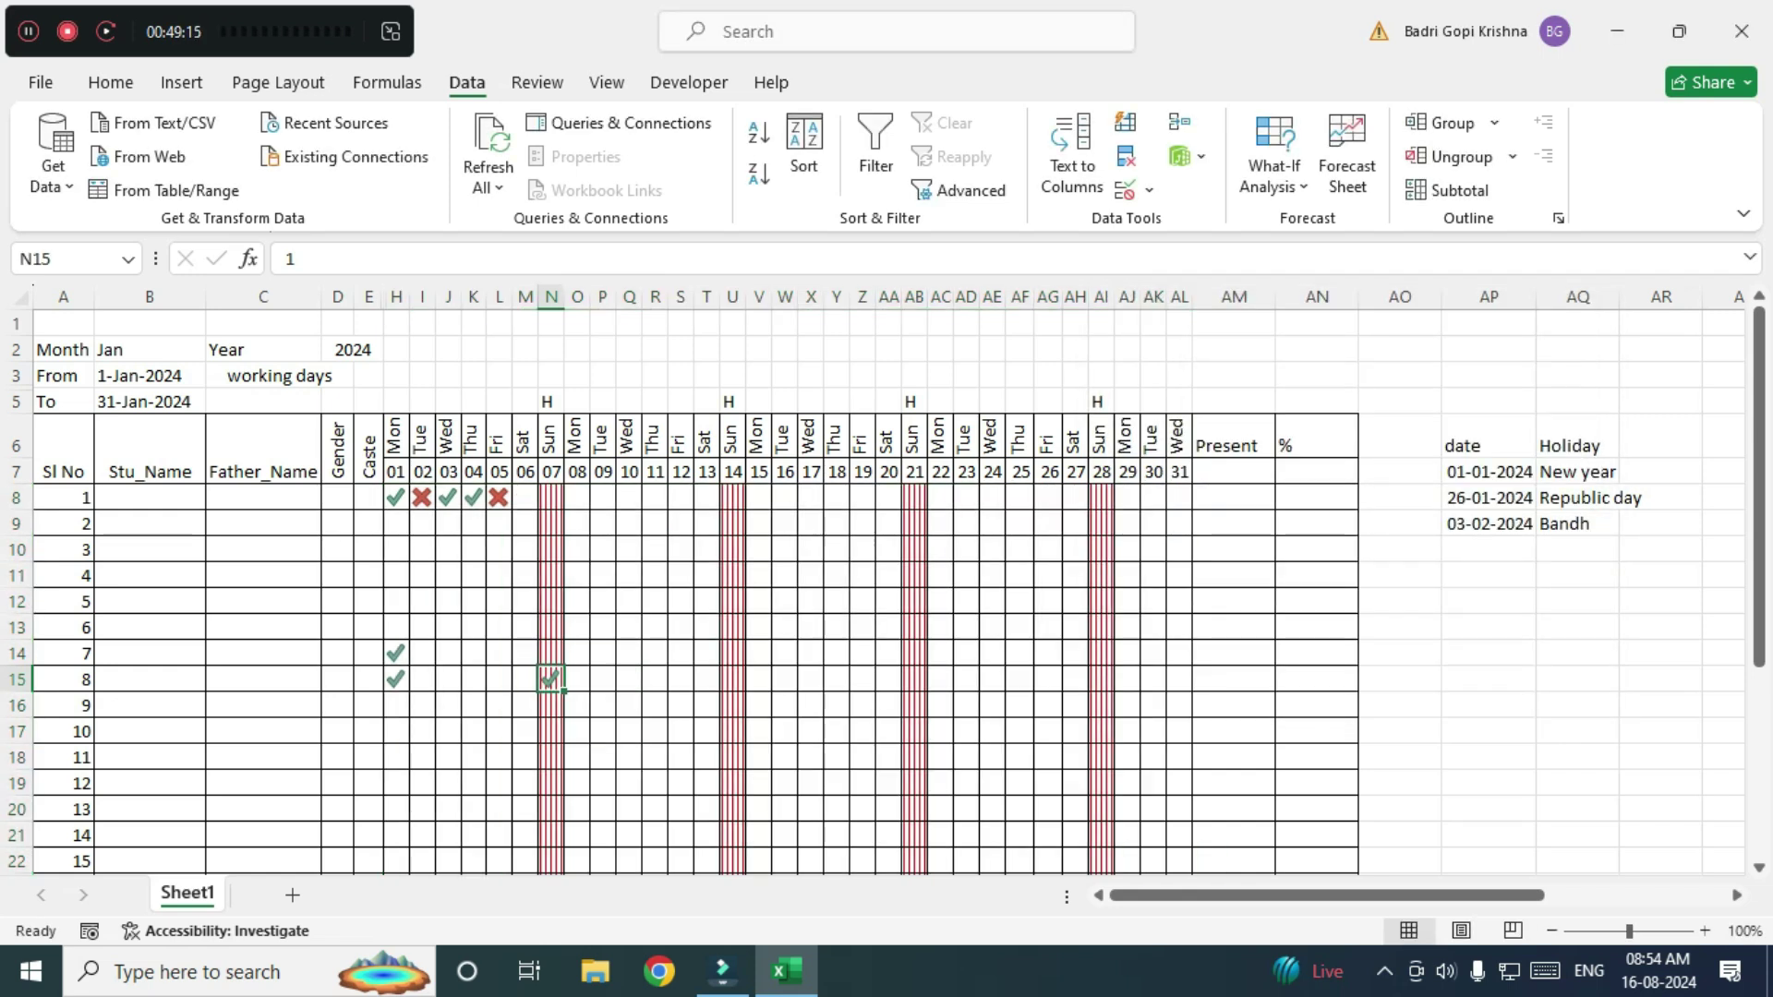
Step: Try 1 in holiday cell N15 (rejected), then mark I17 present with 1
type("1")
key("Return")
key("Escape")
left_click(427, 728)
type("1")
key("Return")
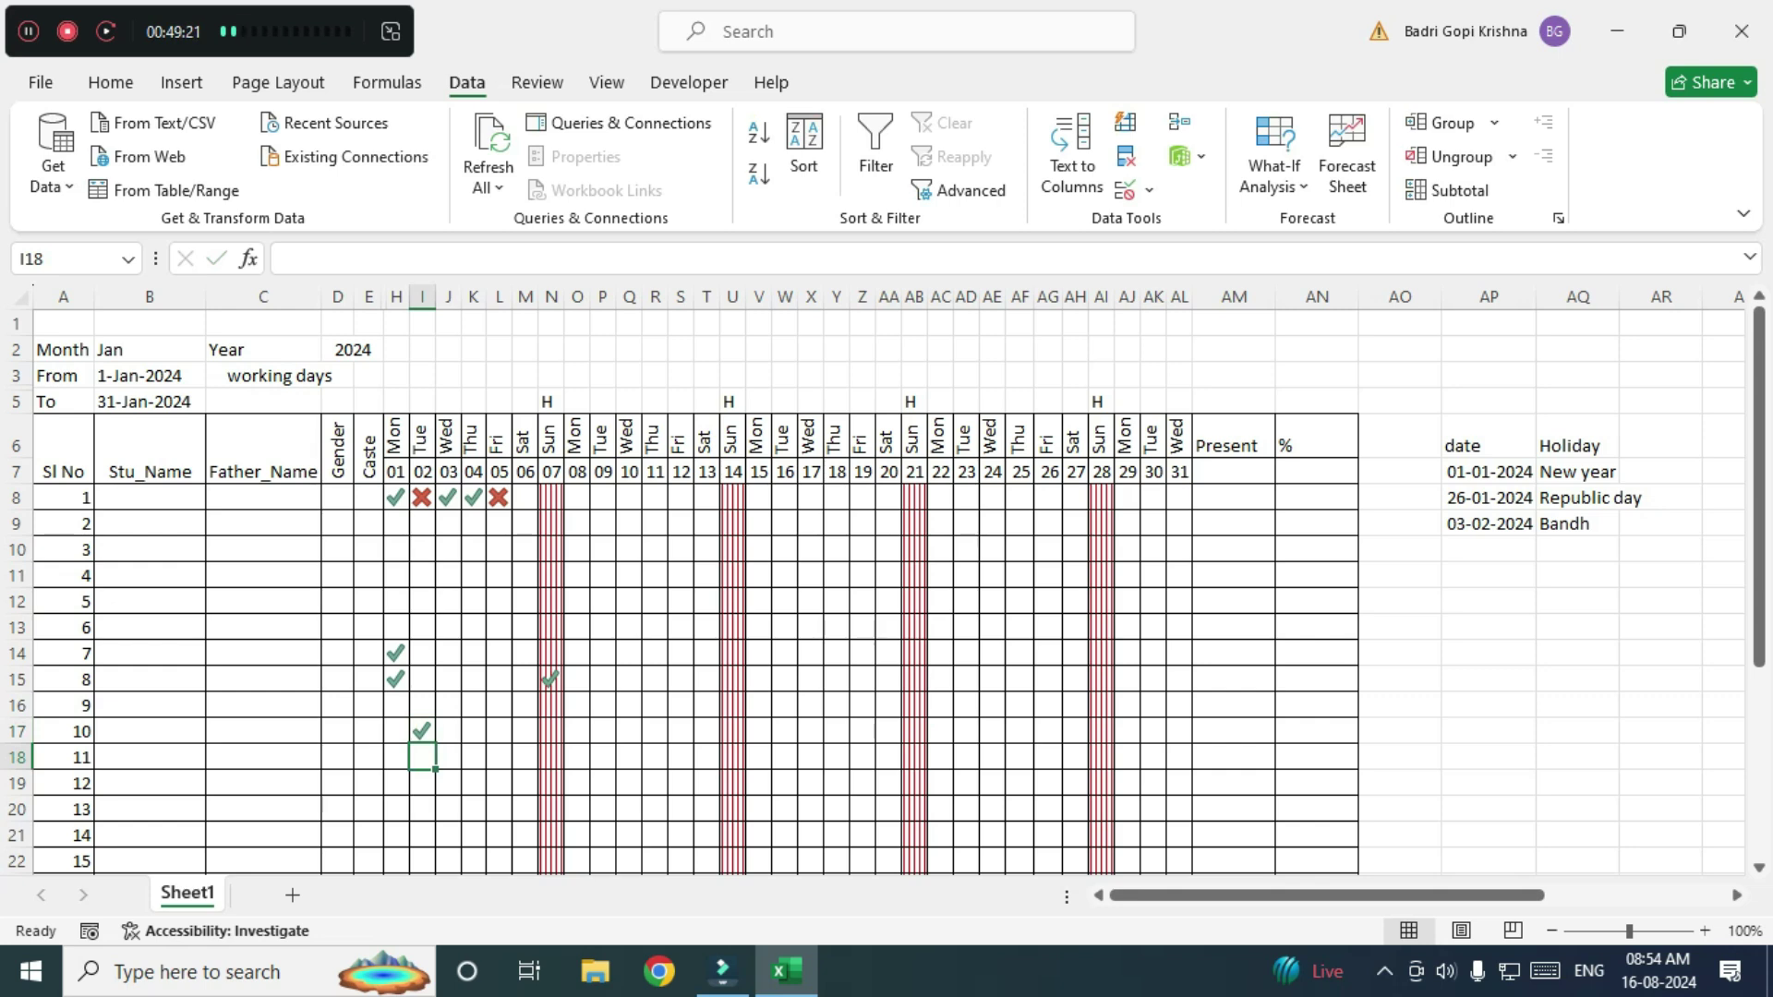
Step: Try 1 in holiday cell U22 and cancel it, then mark S10 present
scroll(702, 591, "down", 8)
scroll(702, 591, "up", 6)
left_click(698, 674)
type("1")
key("Return")
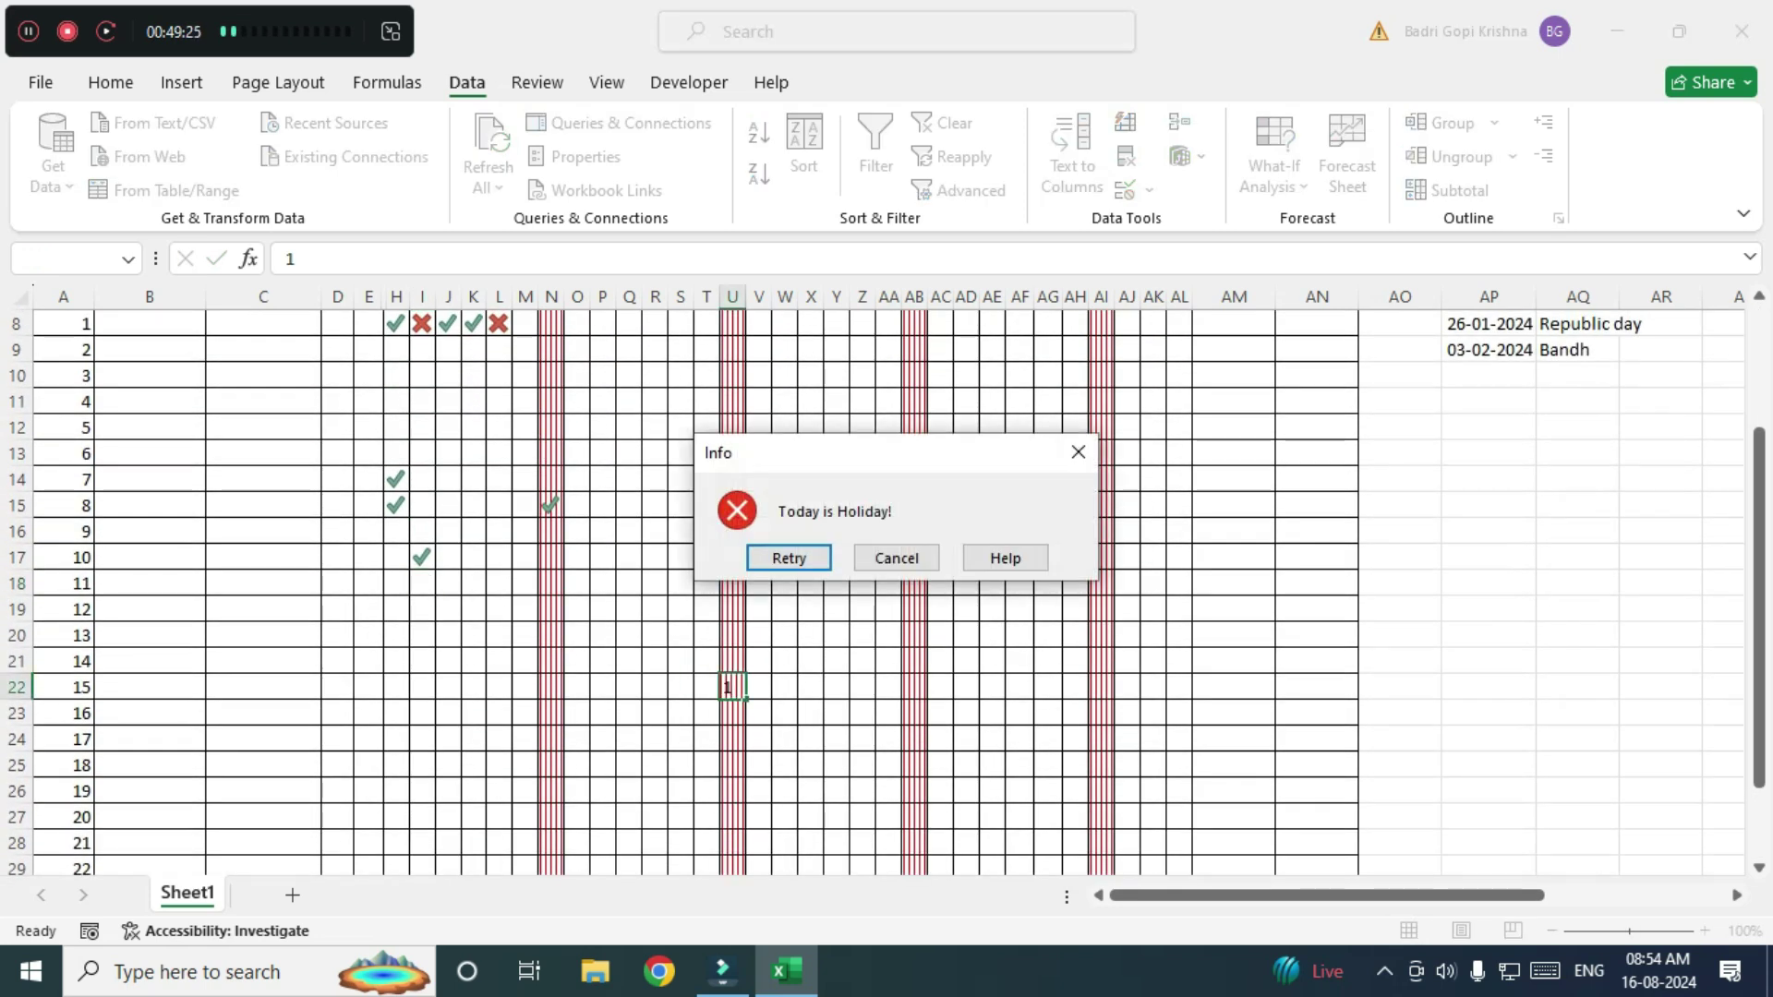
key("Tab")
key("Return")
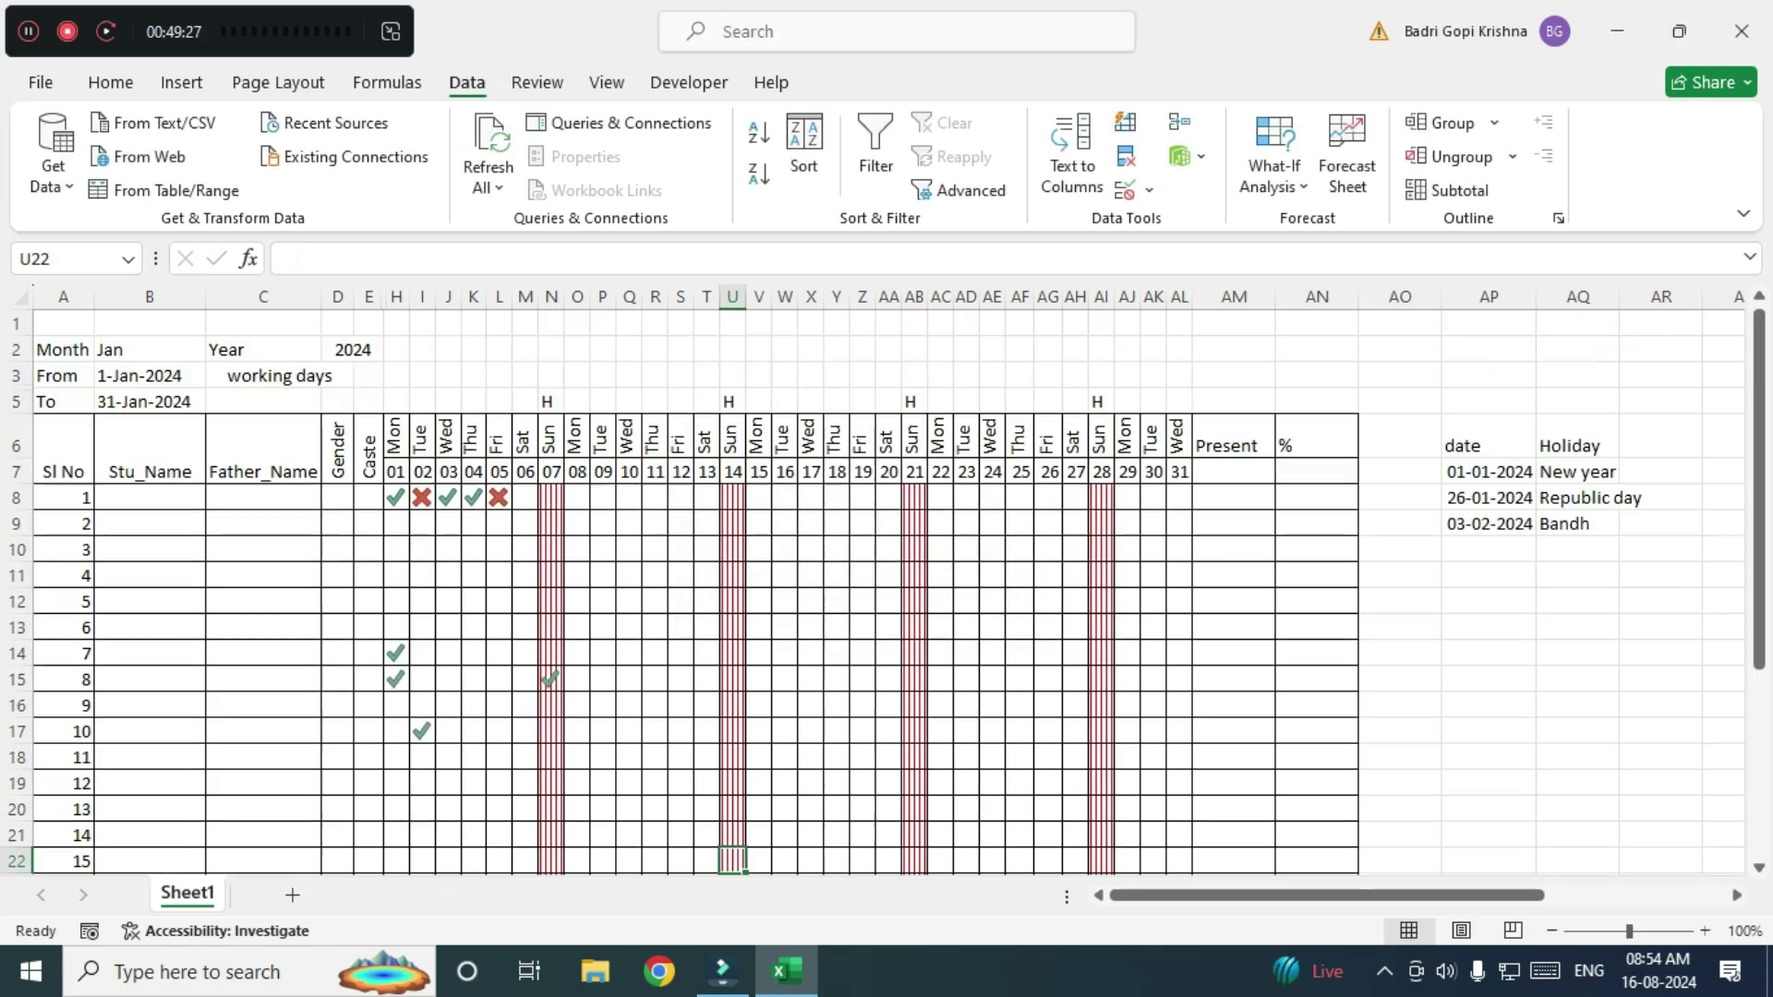
left_click(680, 549)
type("1")
key("Return")
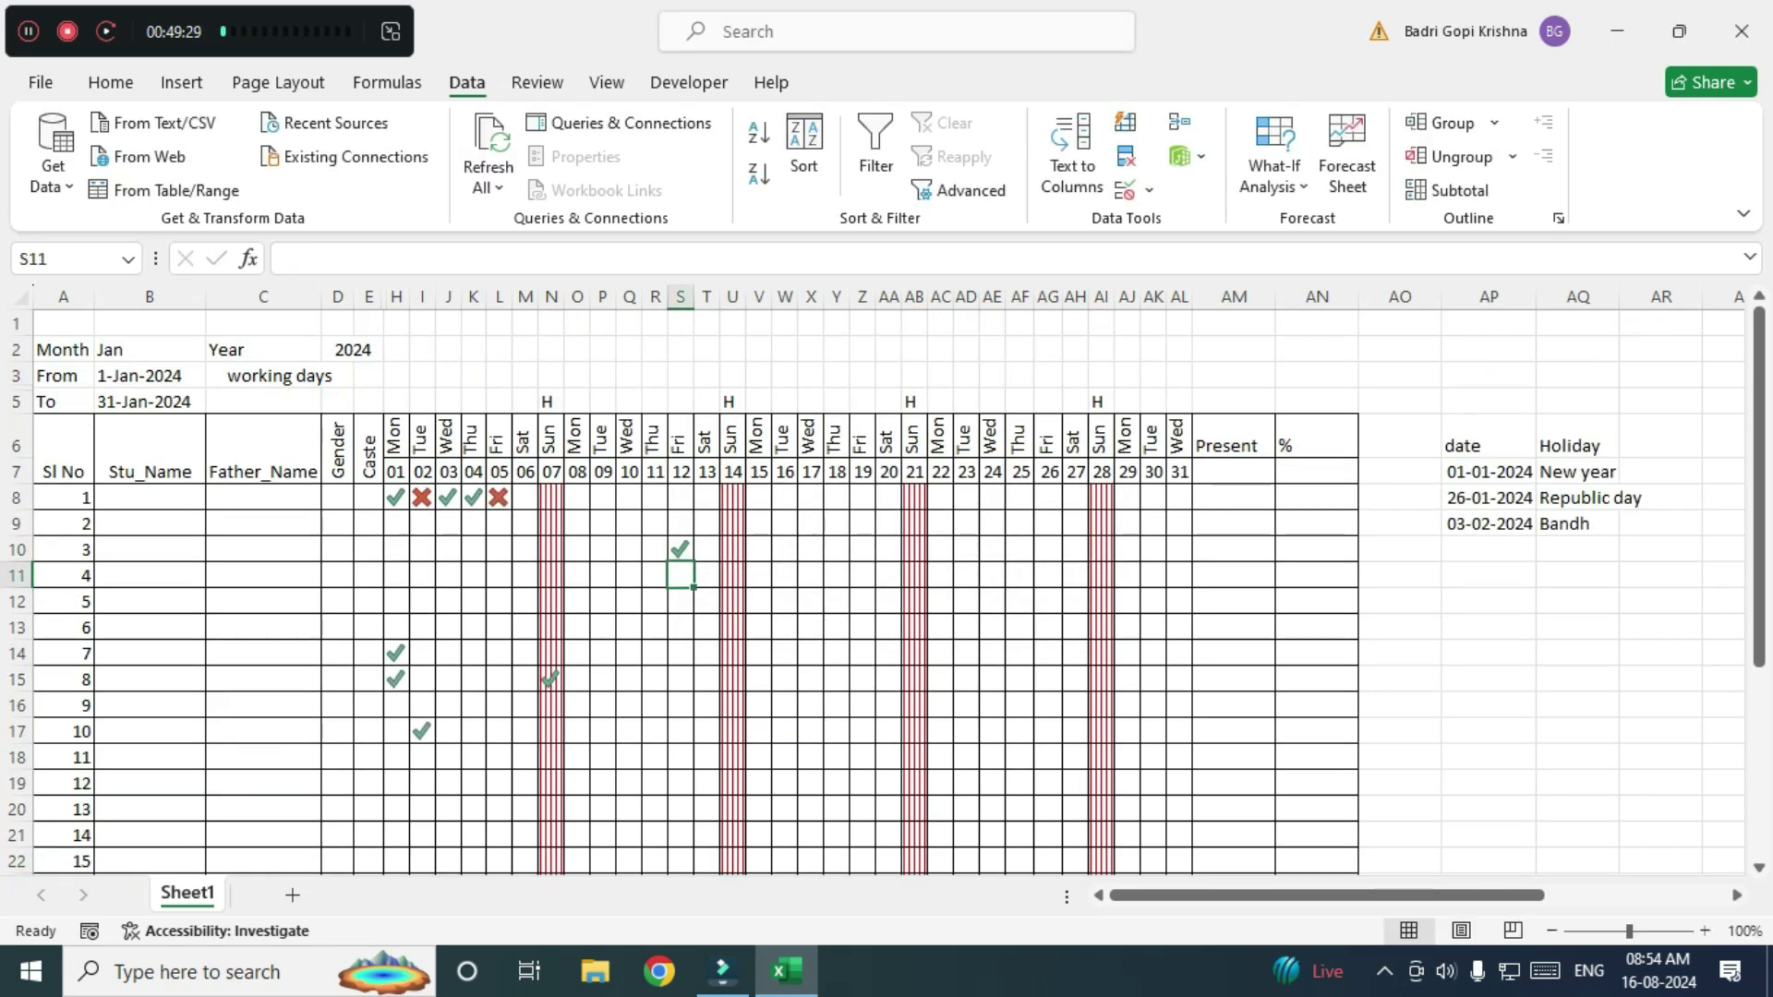
Step: Retry 1 in holiday cell N15 and cancel the rejected entry
left_click_drag(681, 548, 550, 678)
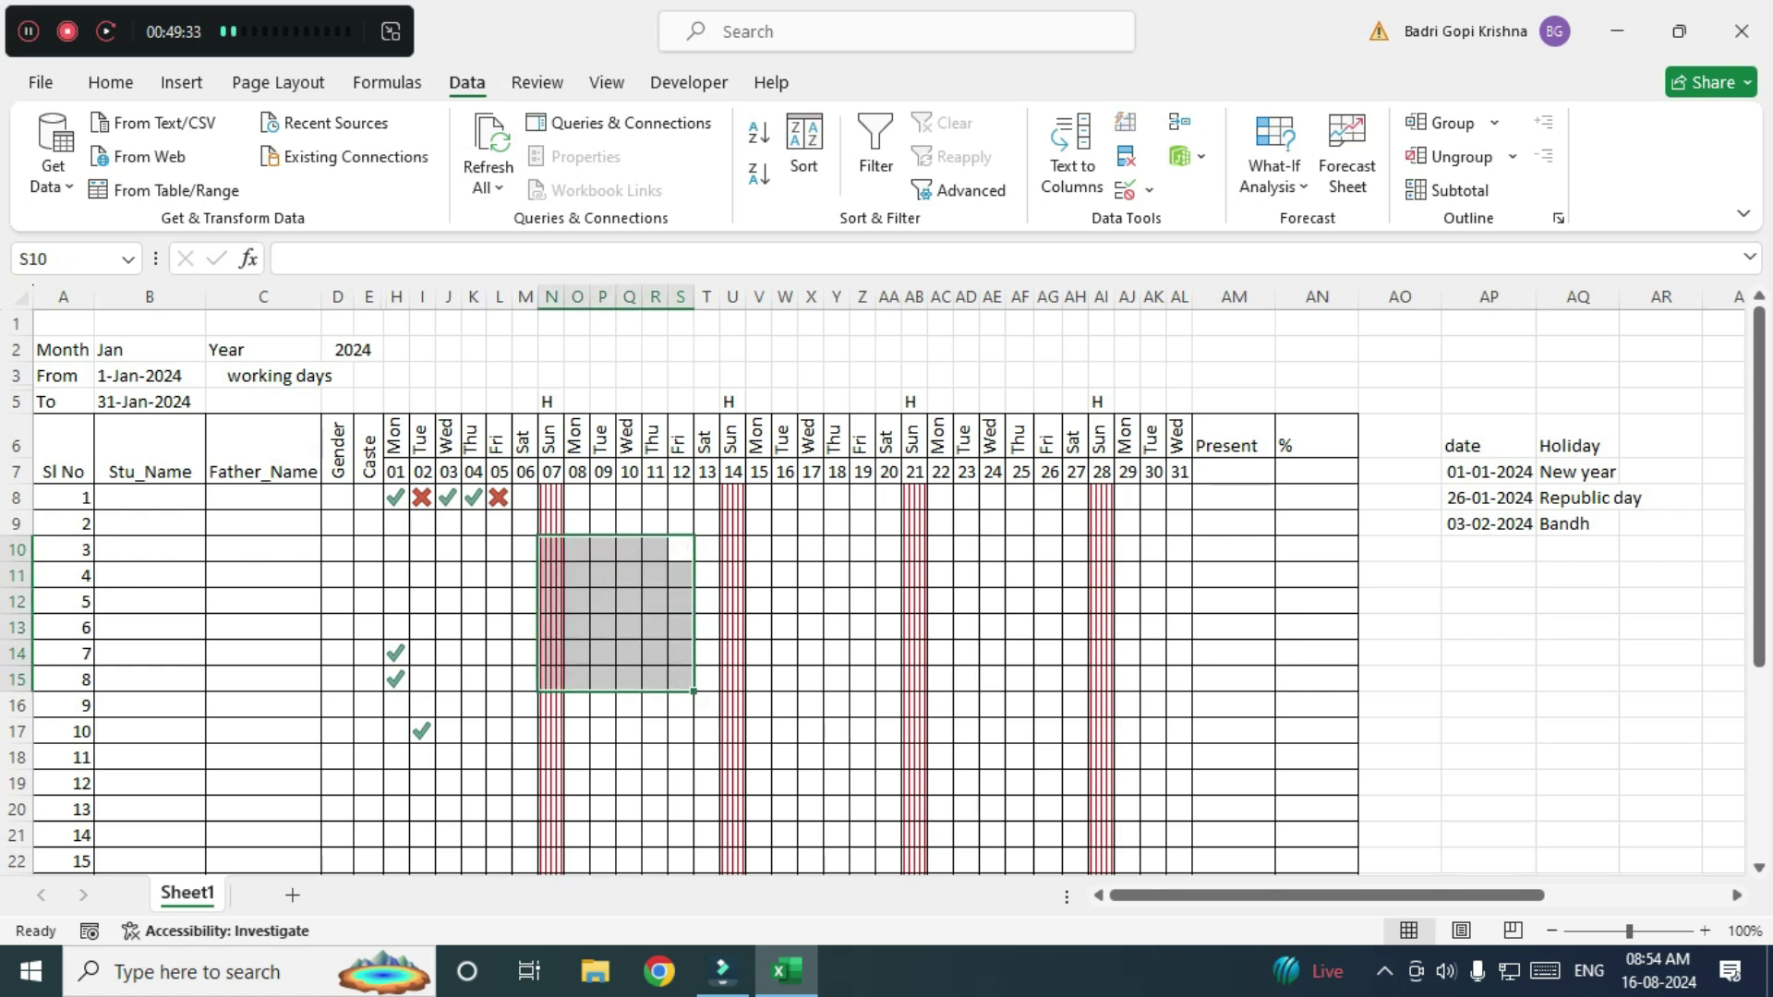
left_click(551, 678)
type("1")
key("Return")
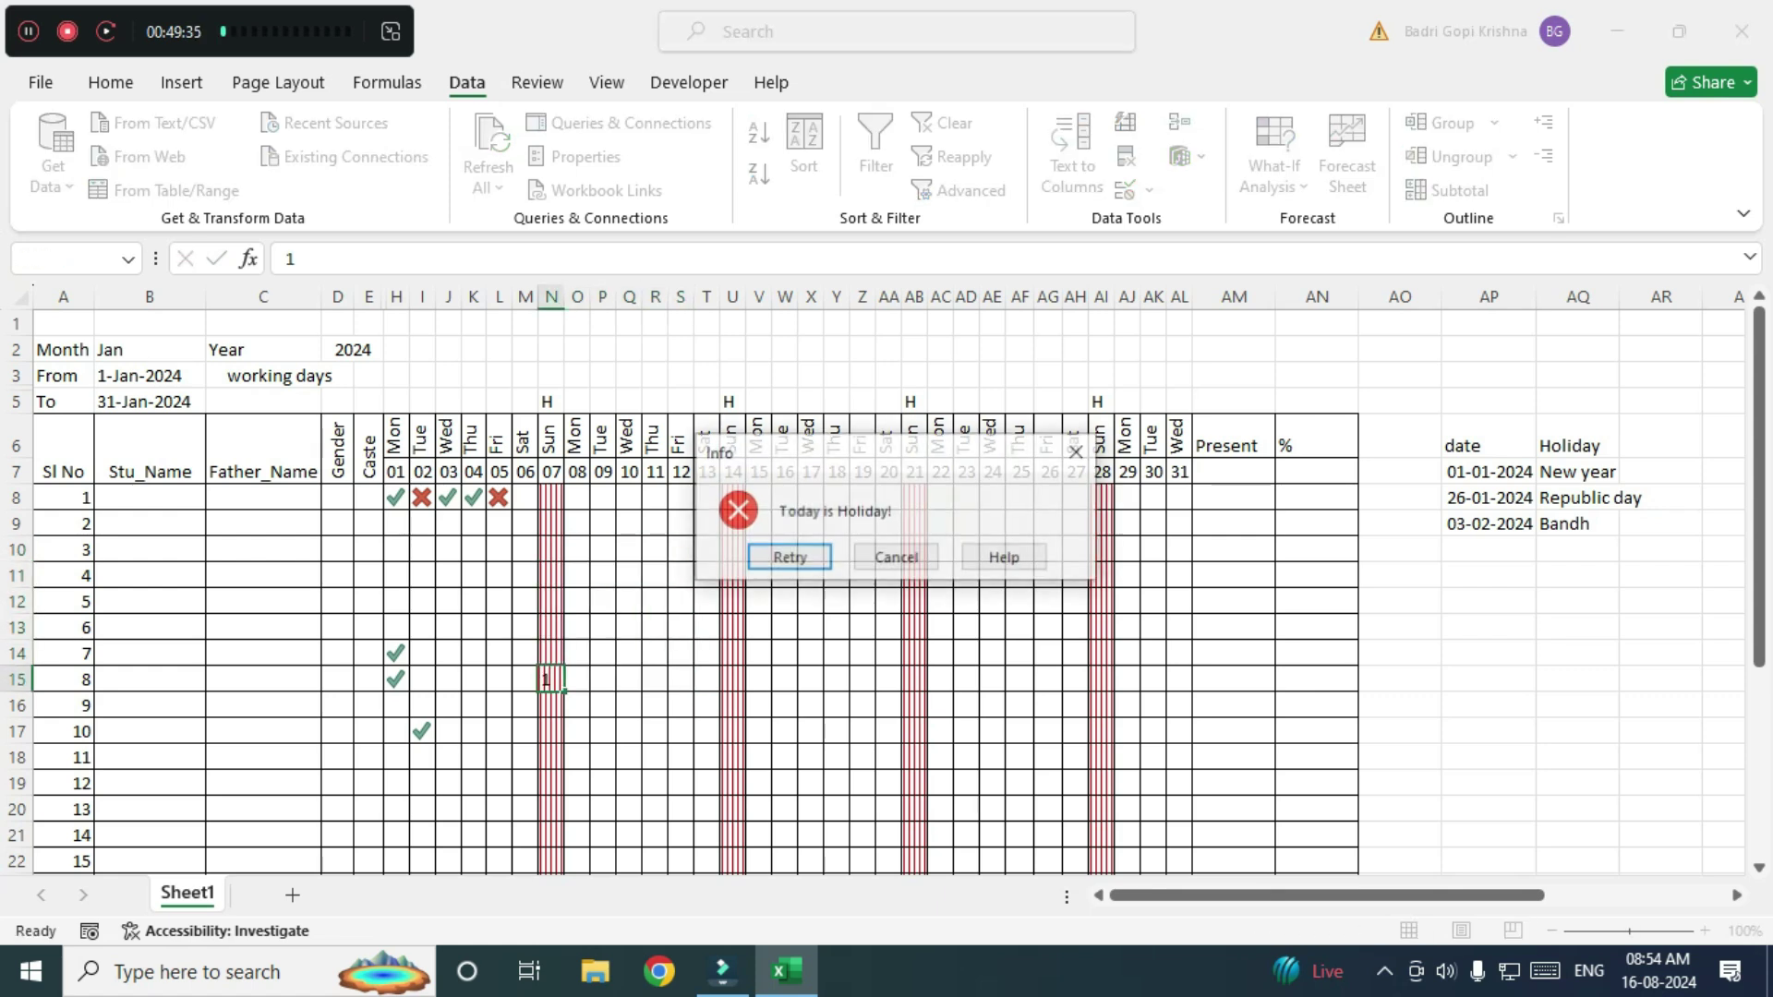
key("Escape")
Step: Fill a column with marks 1, 1, 1, 0, 0, 1, then a run of 1/0 values
left_click(427, 627)
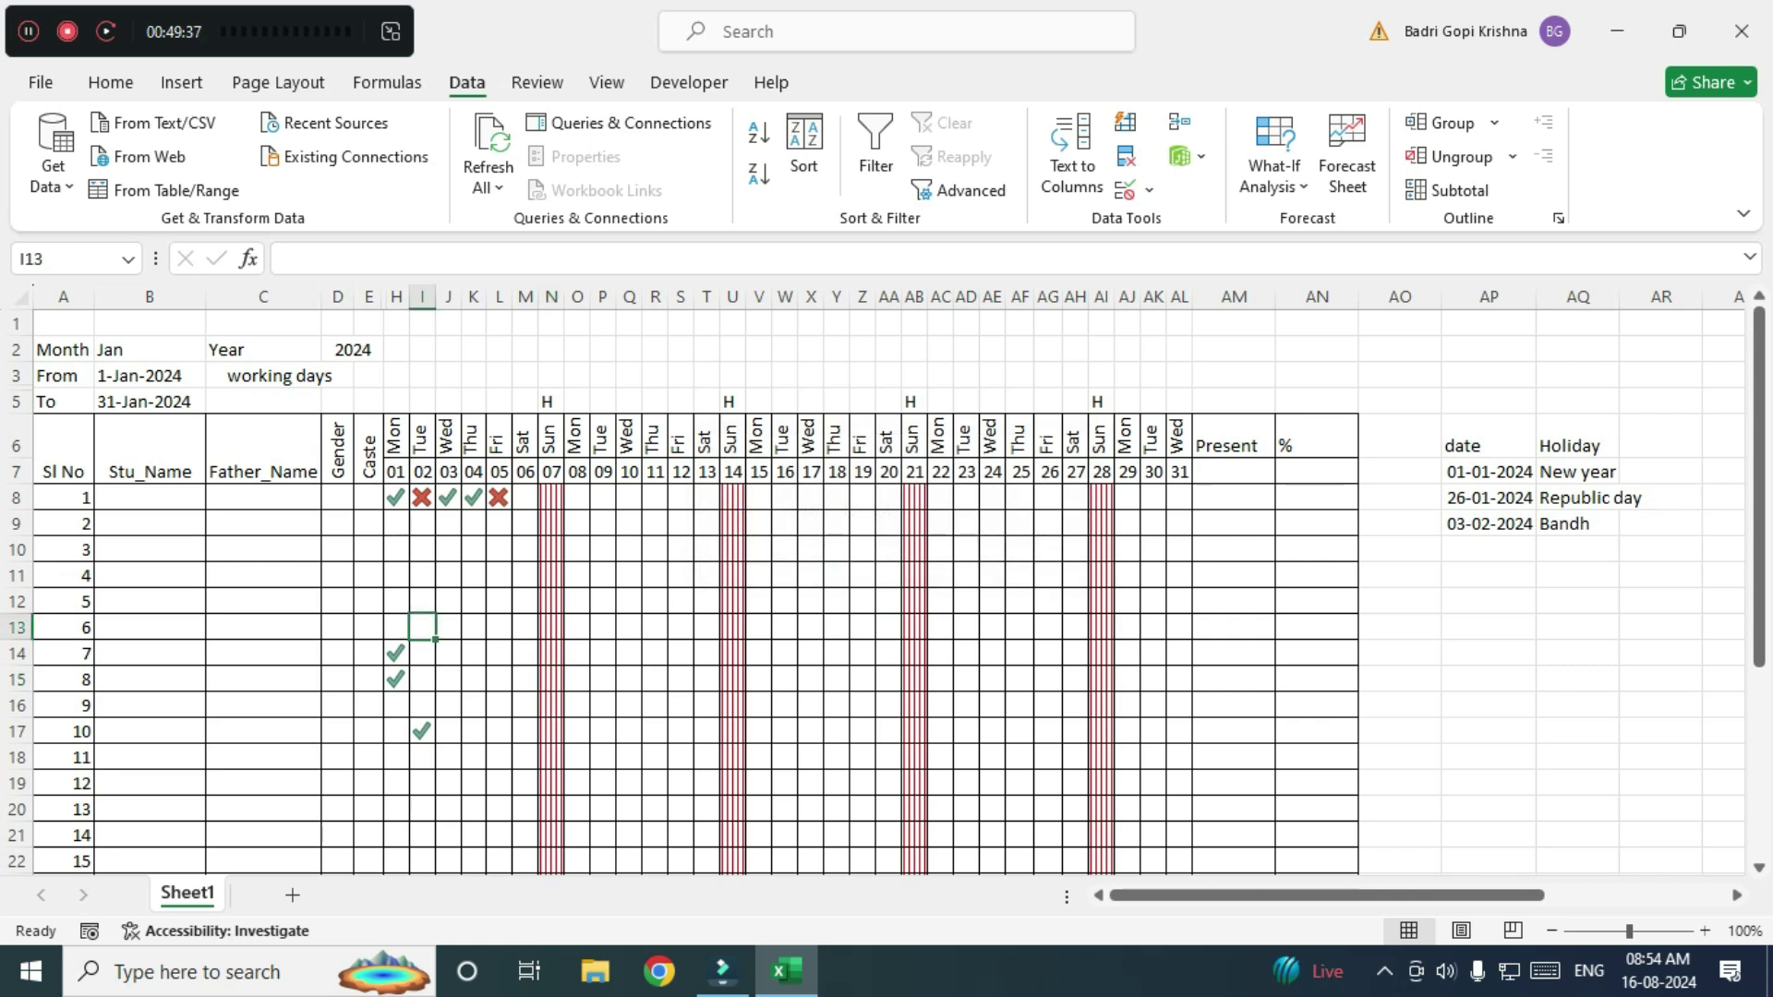
type("1")
key("Return")
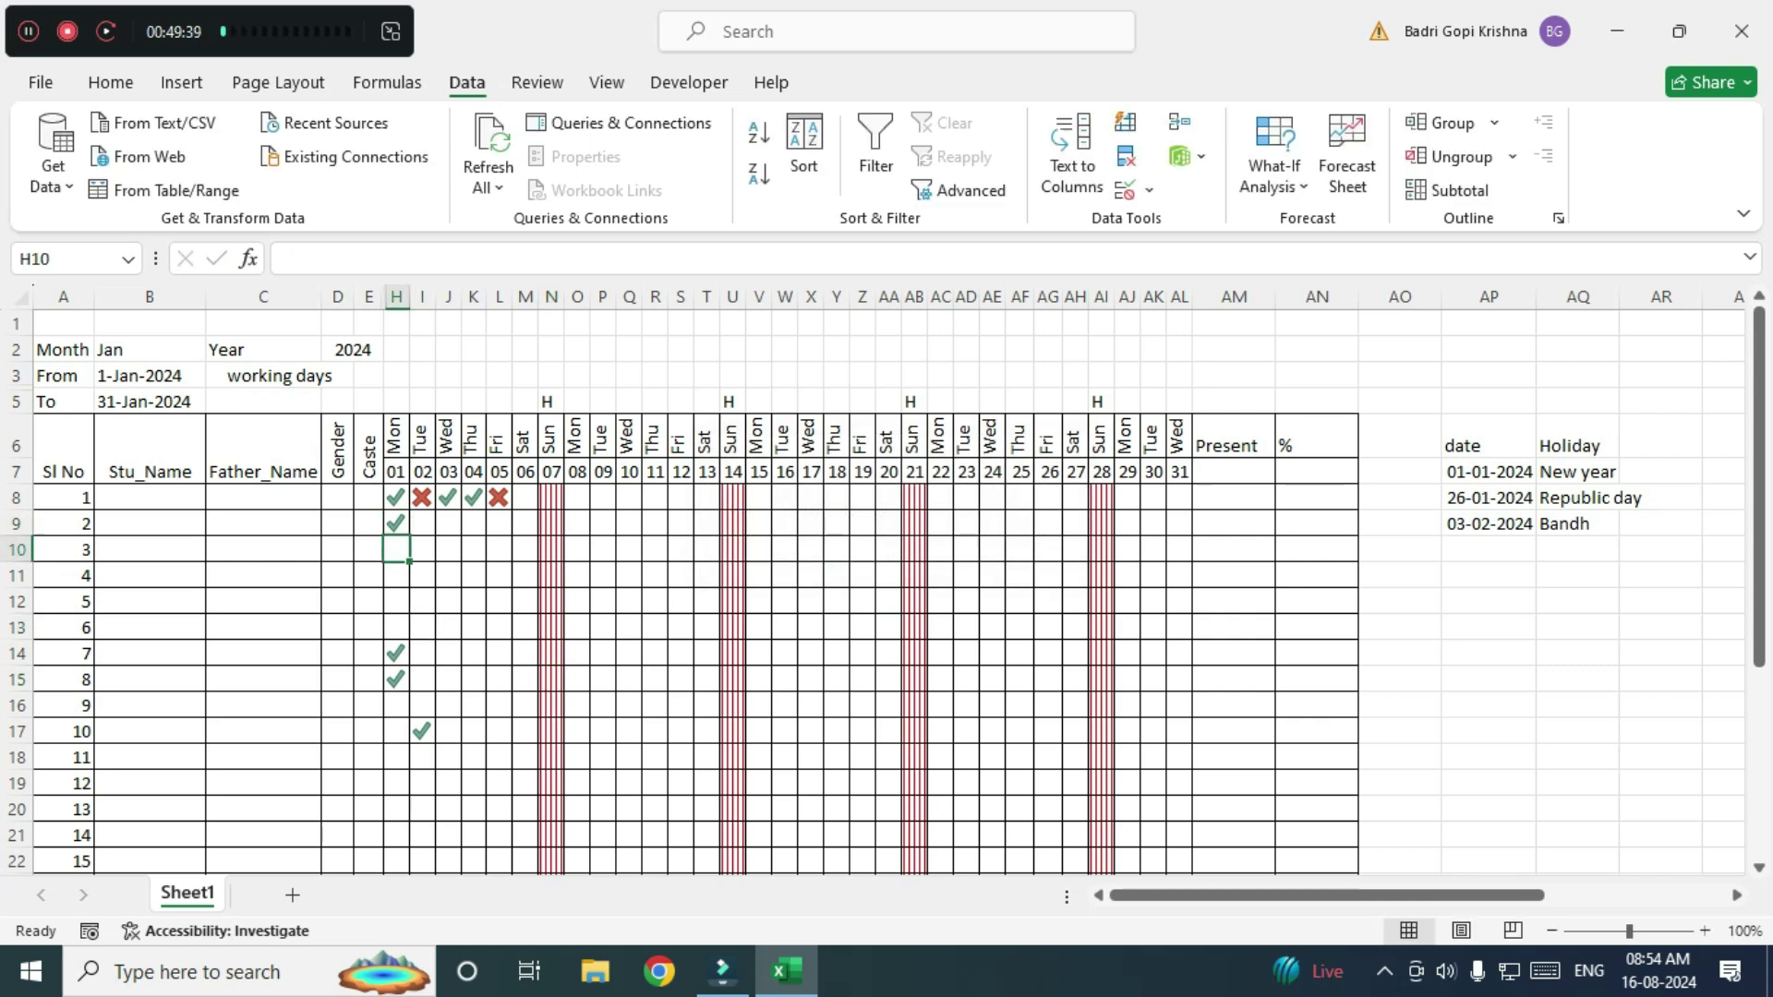
type("1")
key("Return")
type("1")
key("Return")
type("0")
key("Return")
type("0")
key("Return")
type("1")
key("Return")
type("1 1 0 1 0 0 1 1 1 1 0 1 0 1 1 1 0 1")
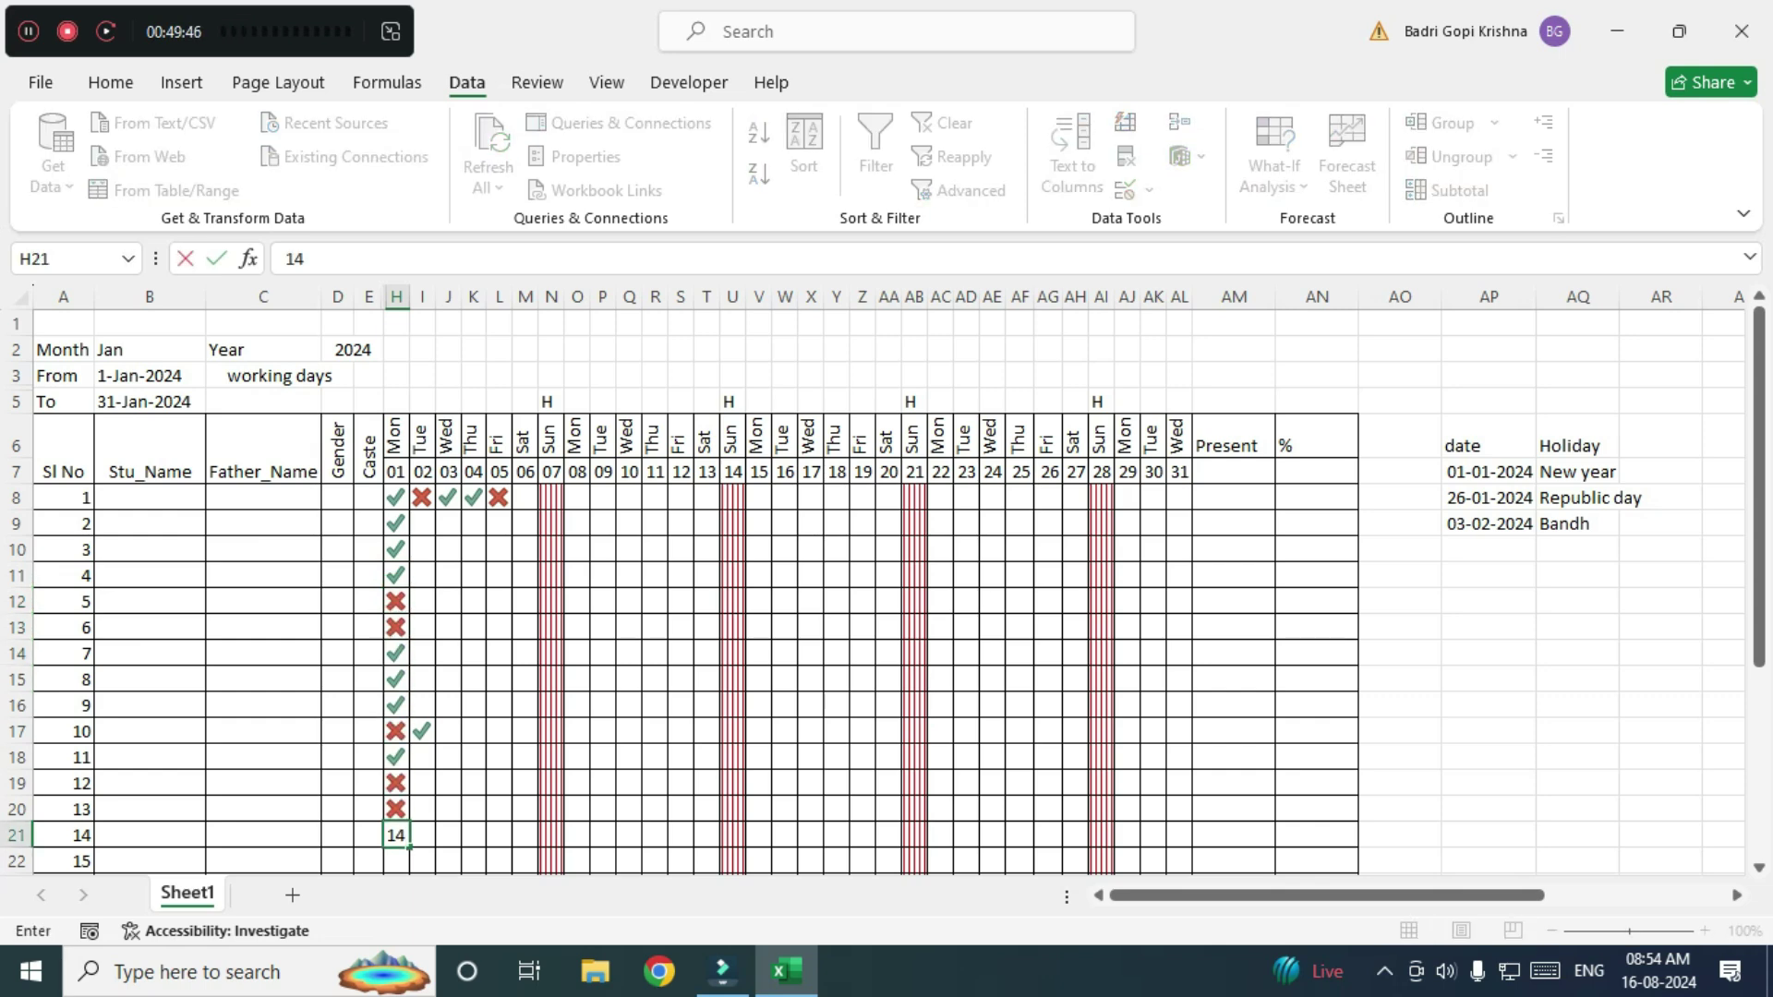
Step: Enter 1 in I9:I15 and change J20 from absent to present
scroll(767, 591, "up", 4)
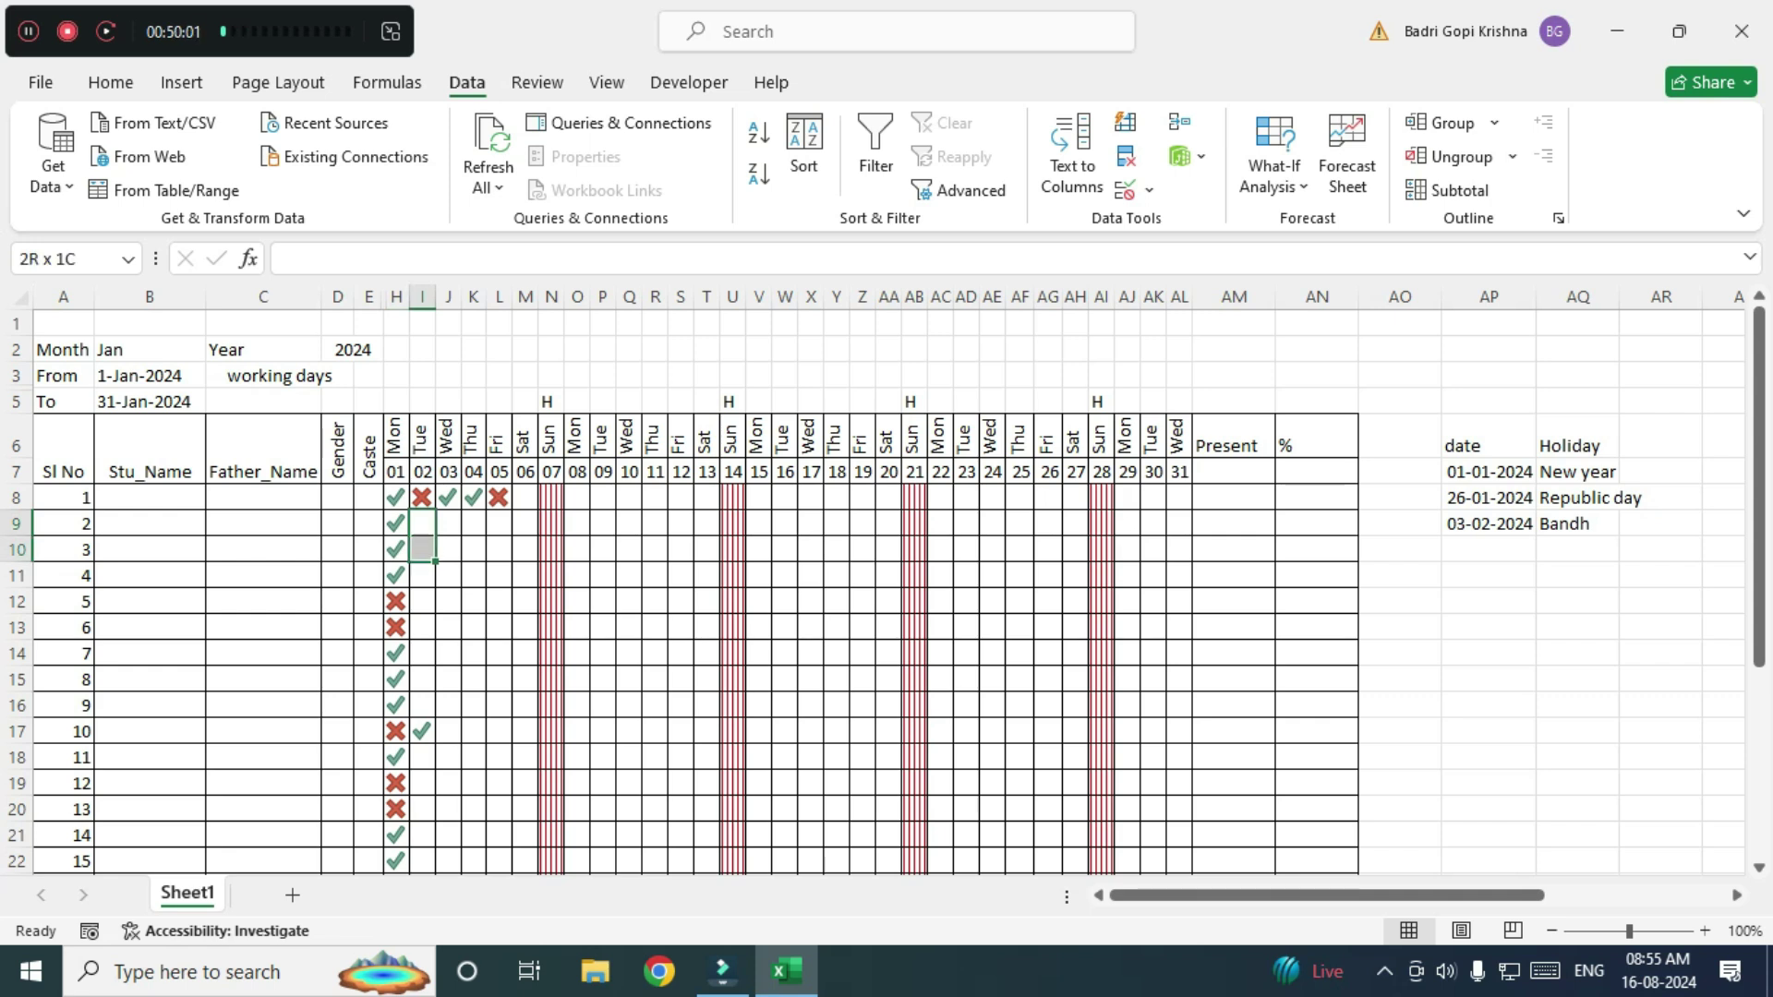
left_click_drag(422, 549, 422, 680)
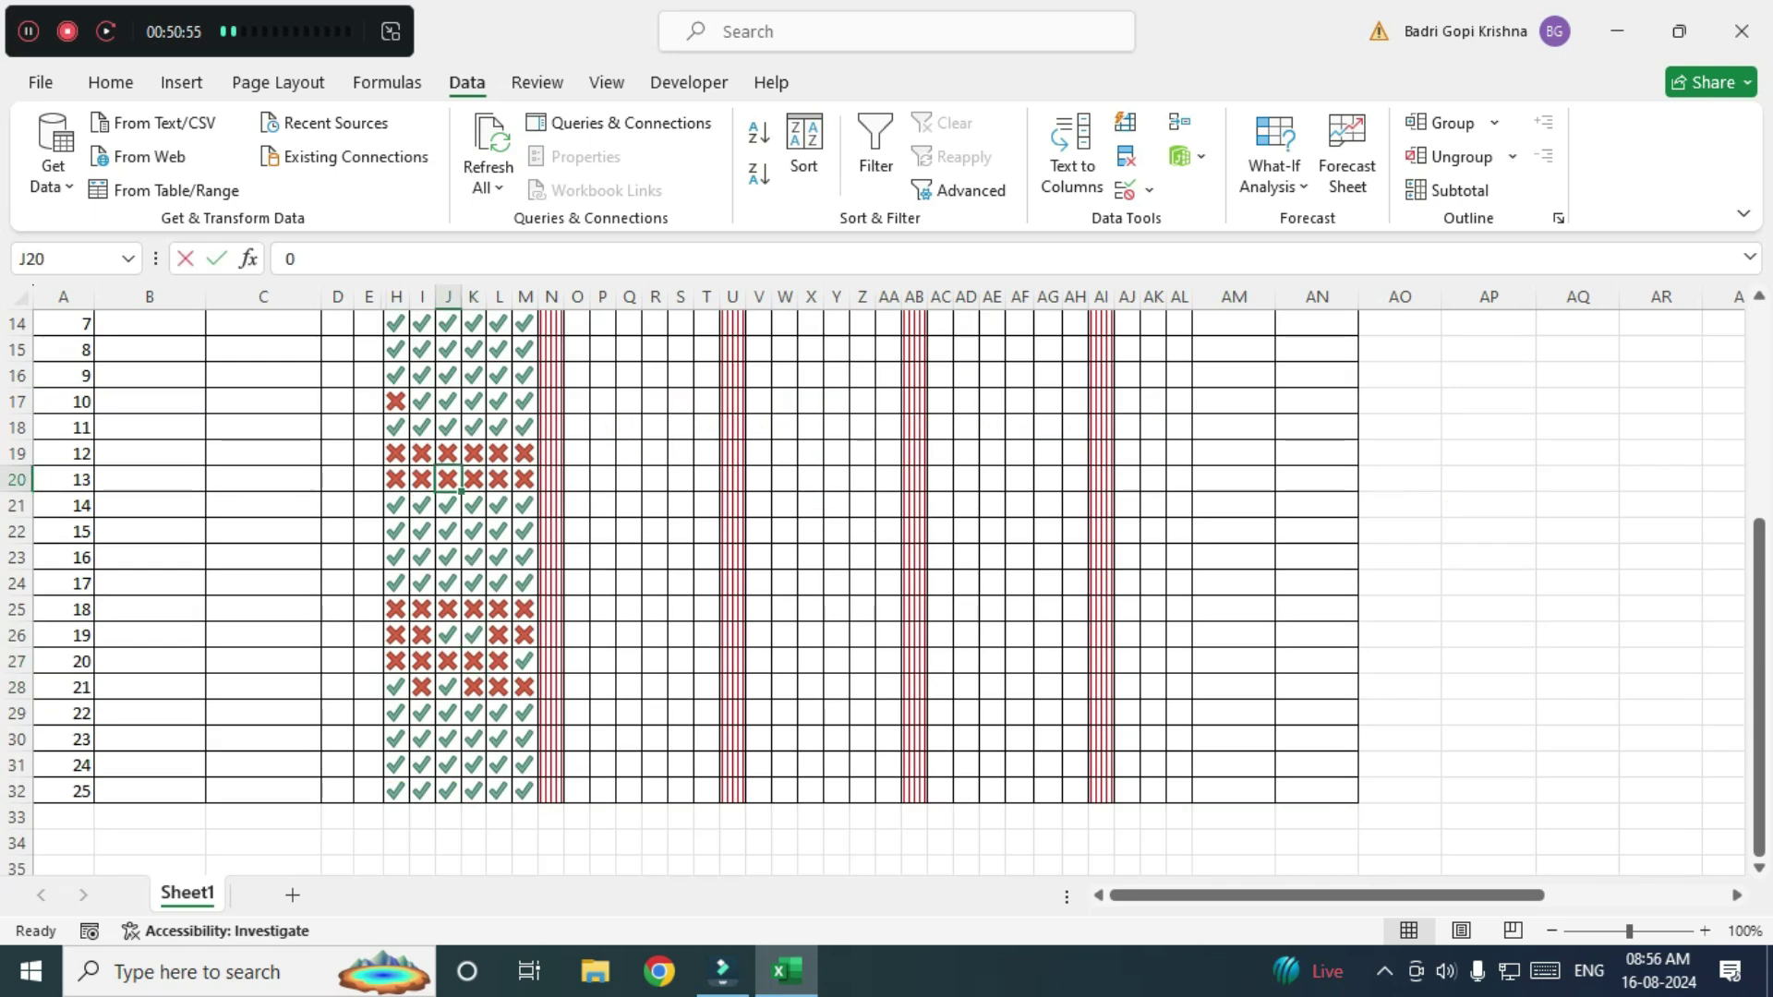
type("1")
key("Up")
type("1")
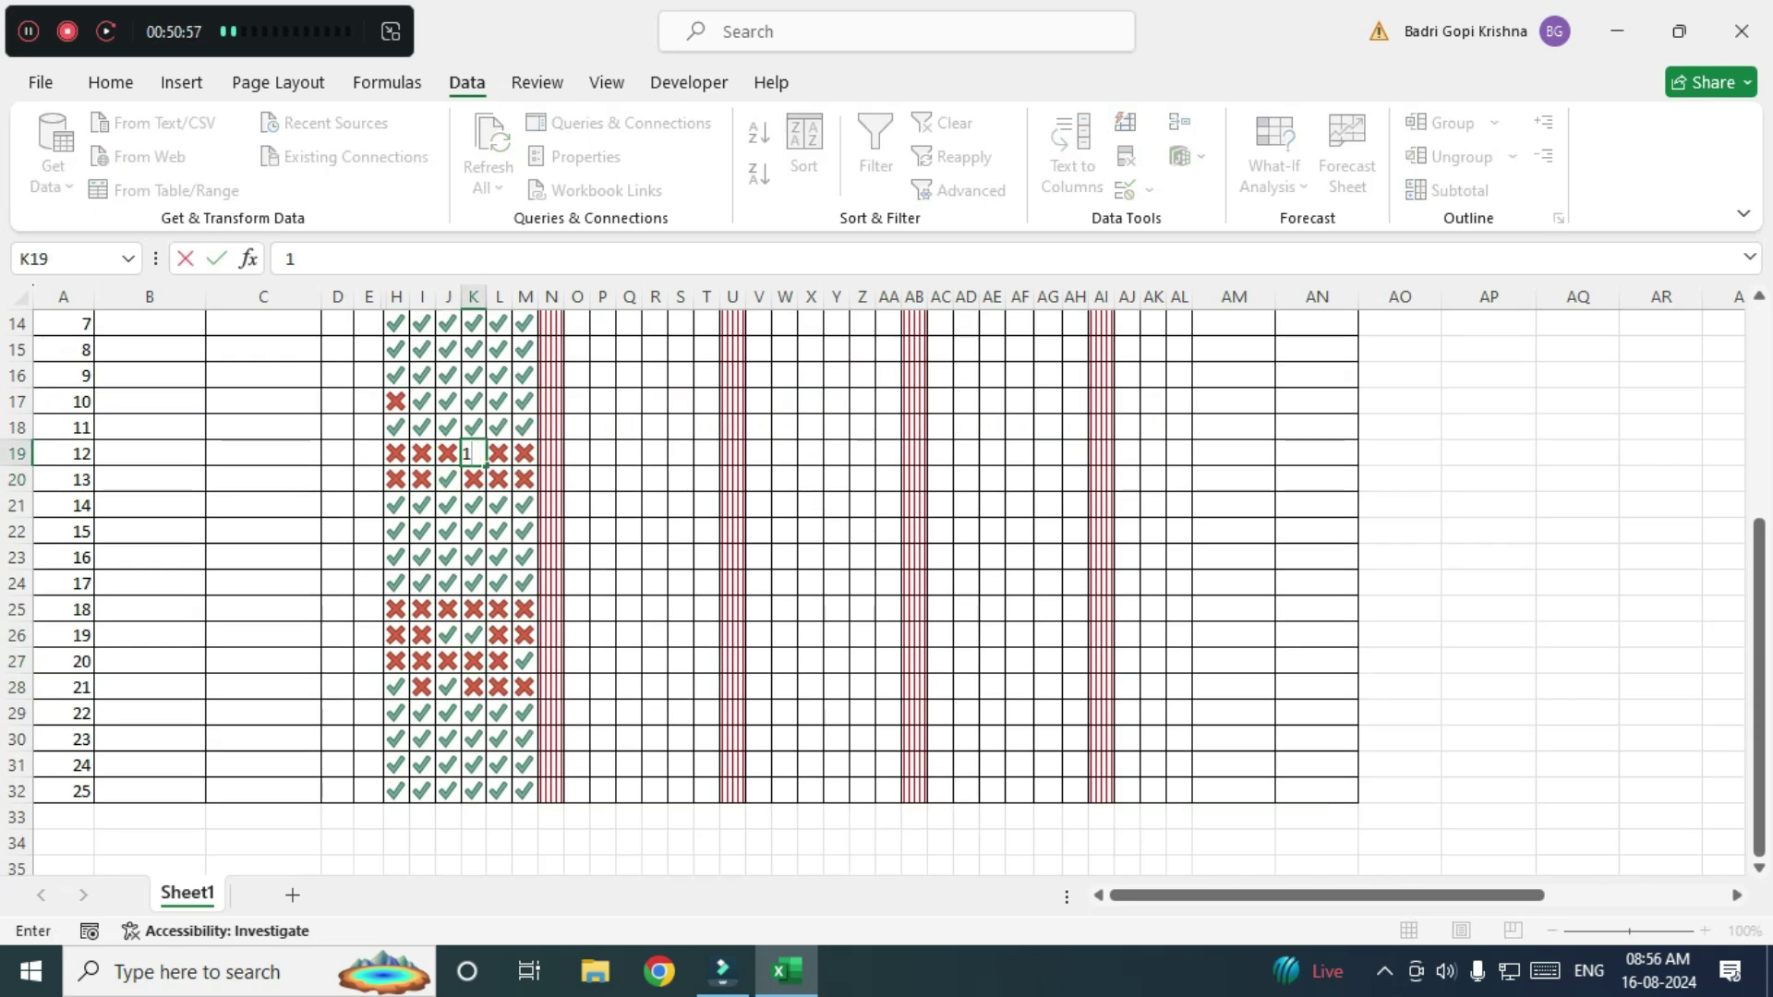
scroll(831, 591, "up", 5)
left_click(629, 704)
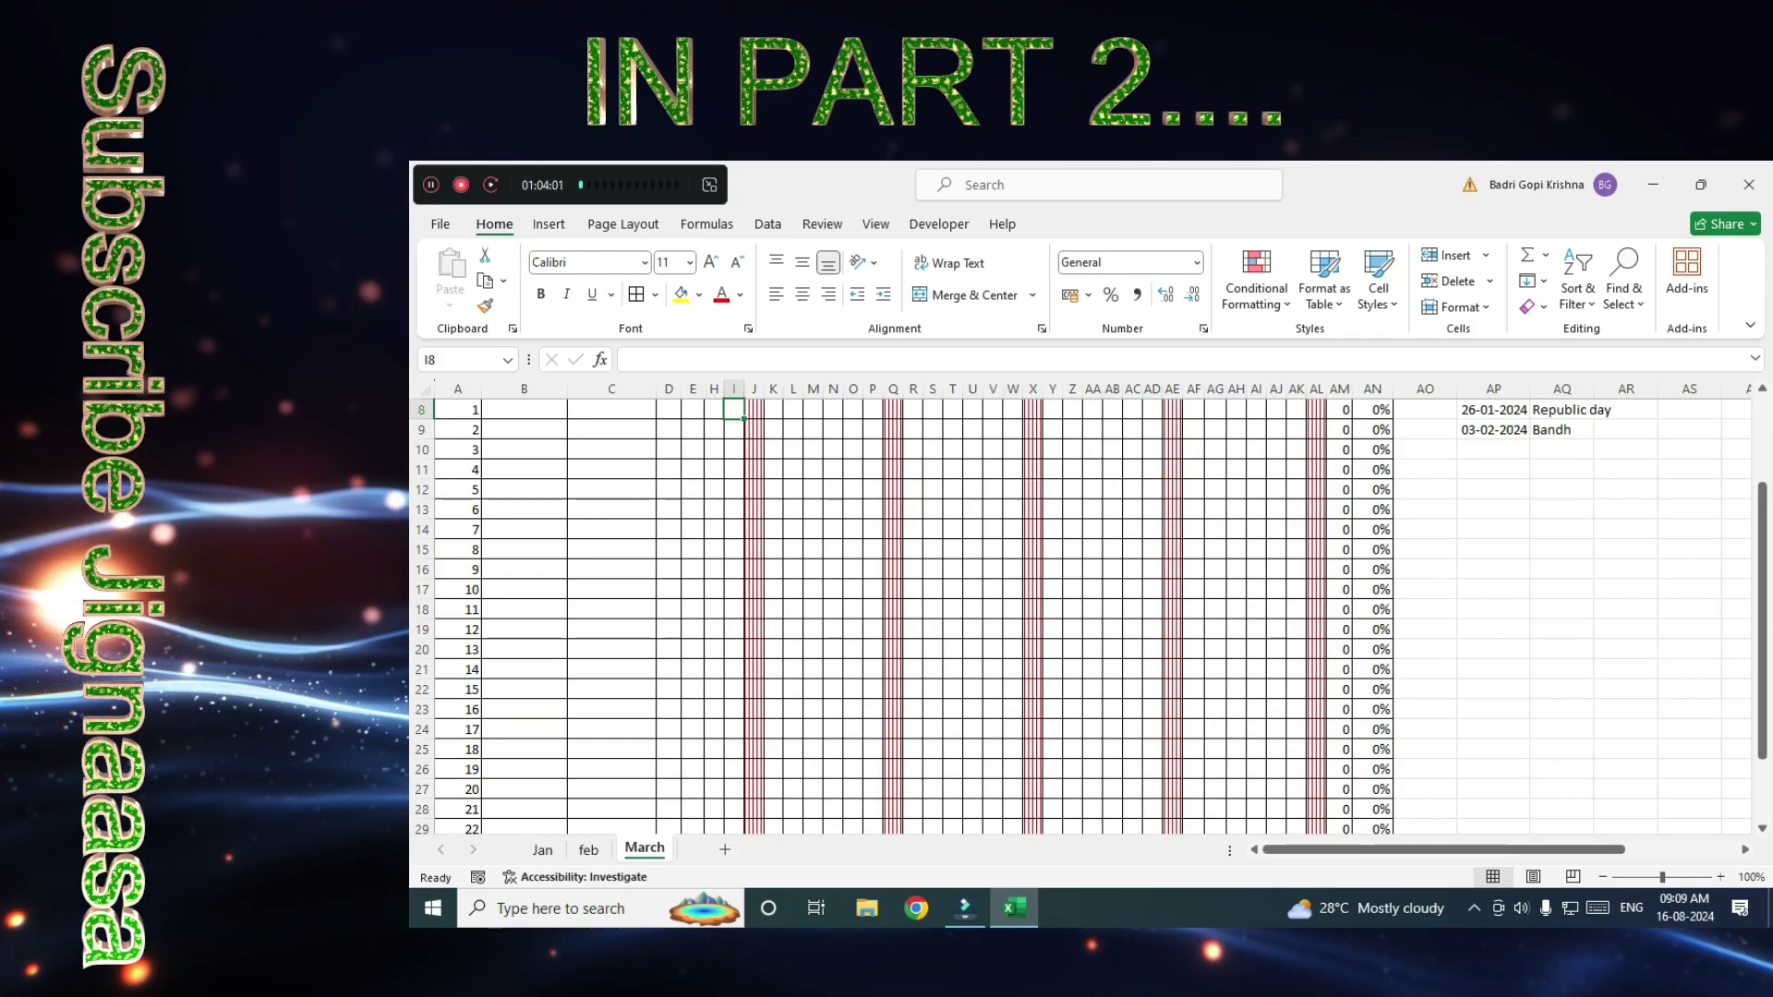
scroll(923, 610, "up", 3)
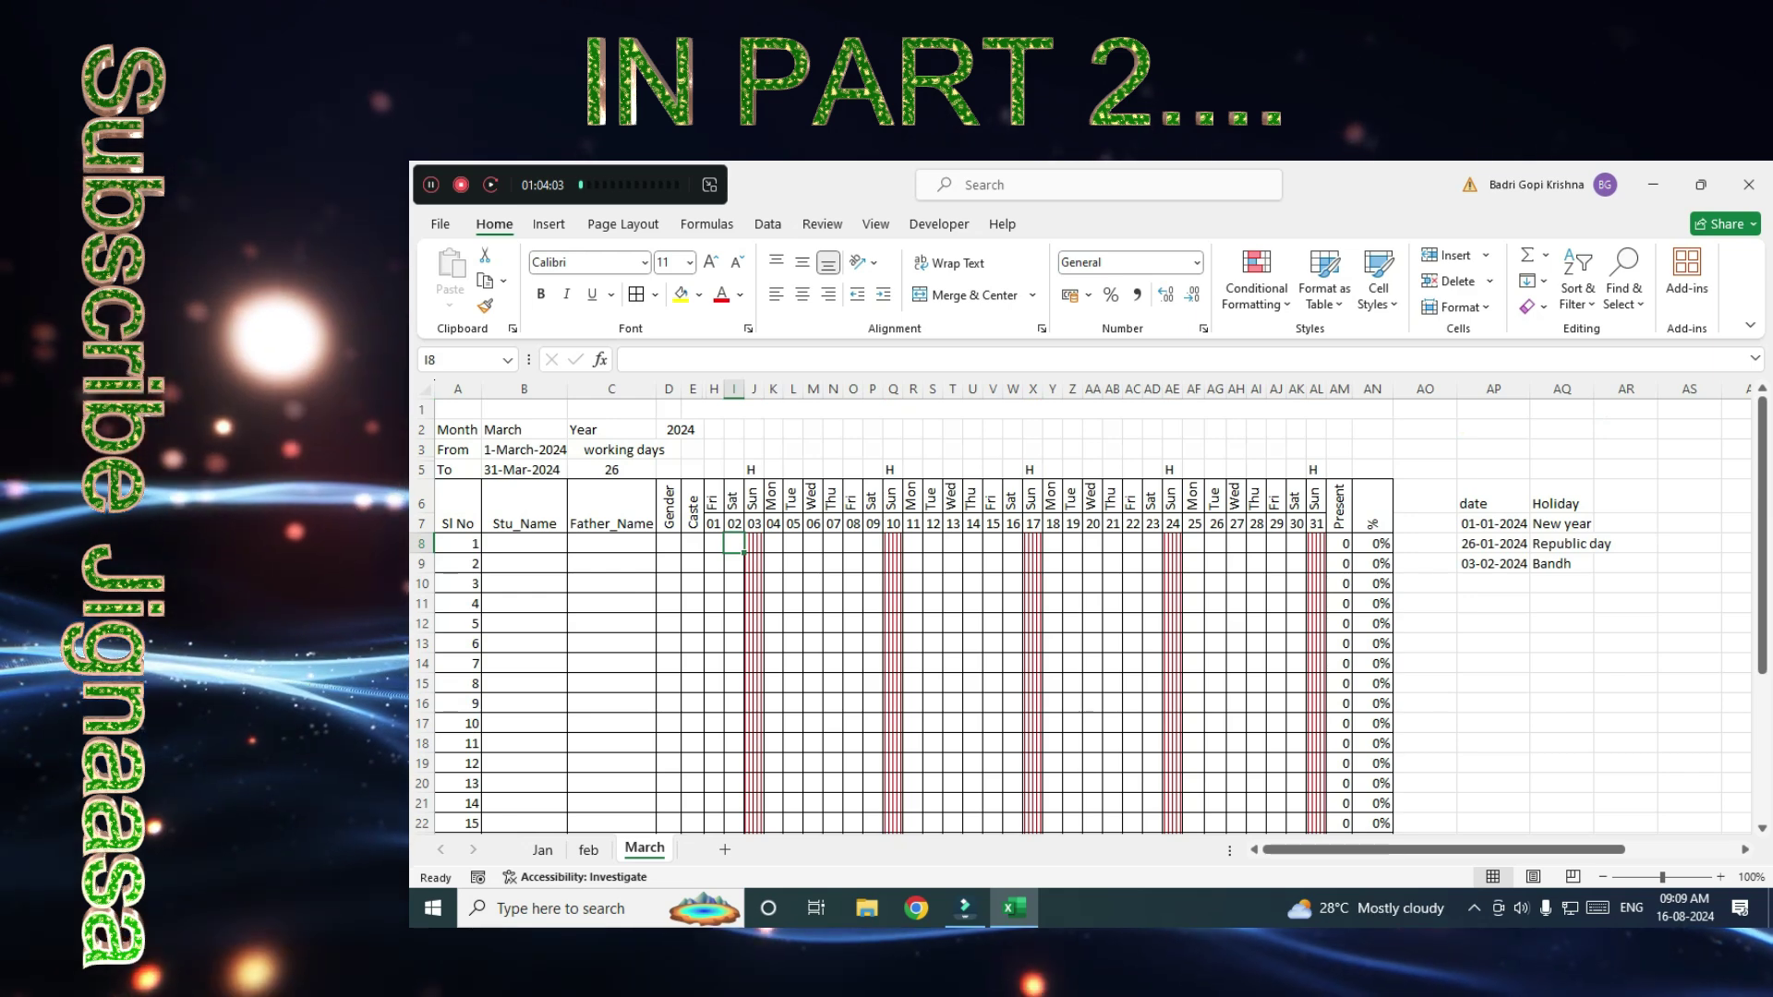
scroll(923, 609, "down", 7)
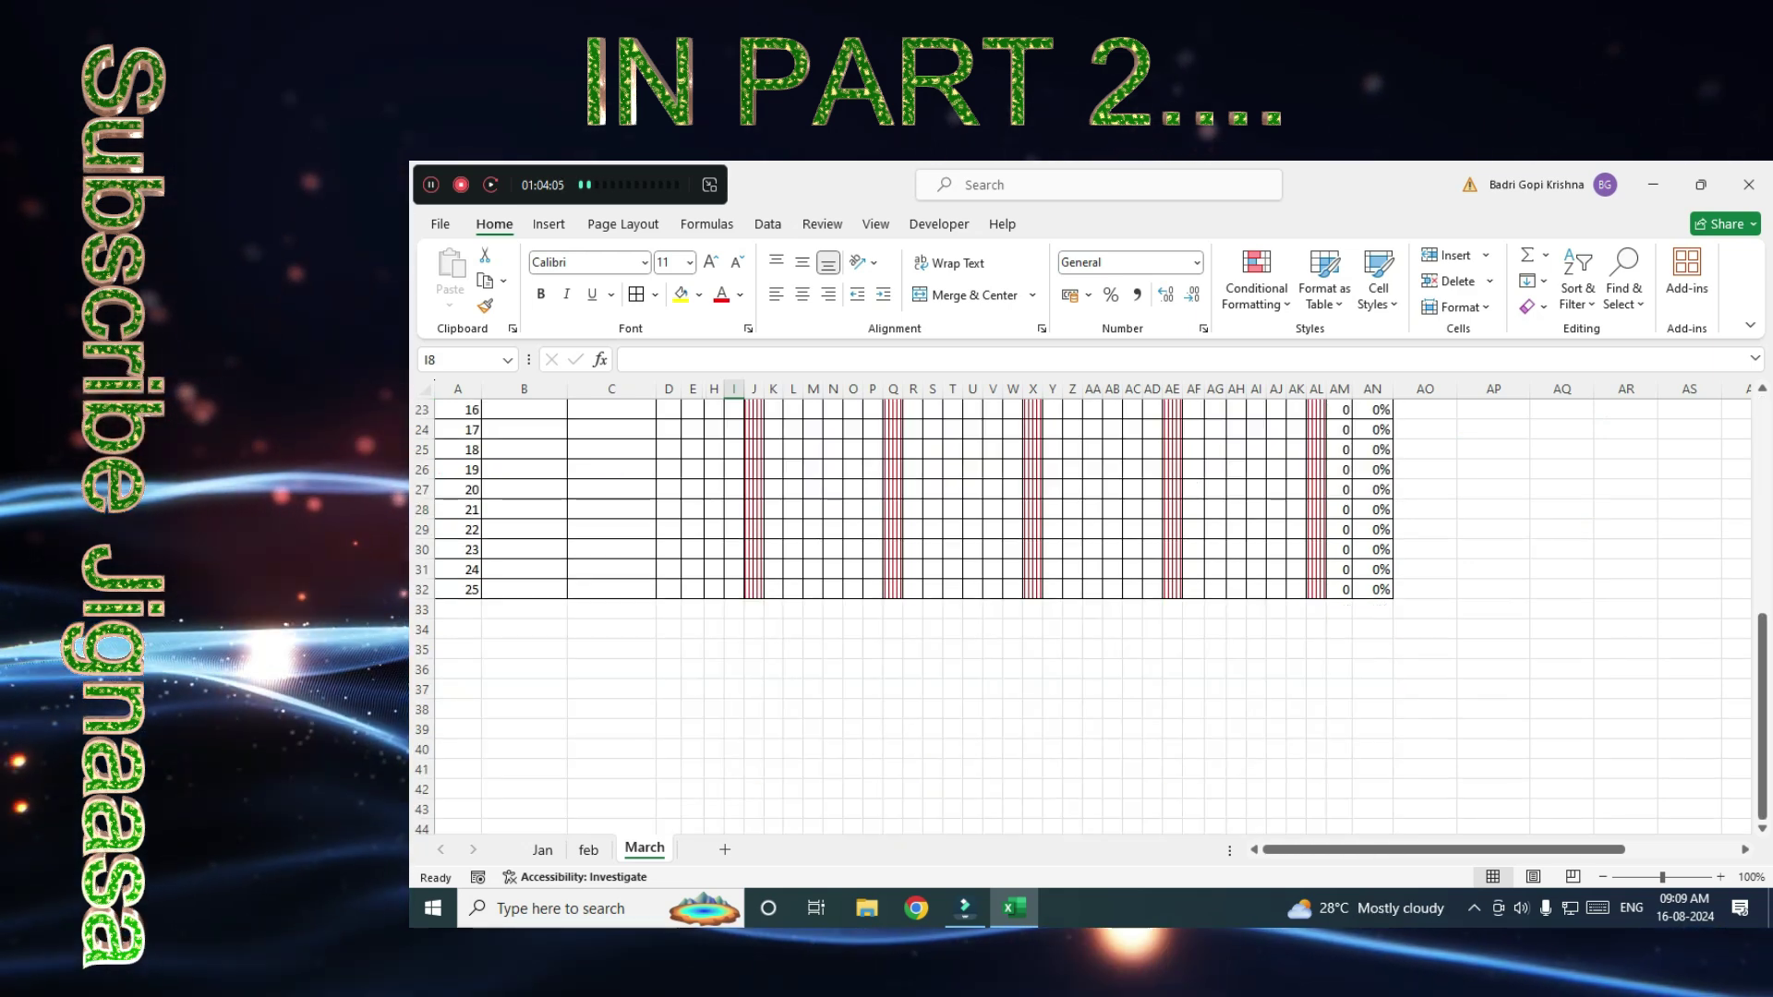
scroll(923, 610, "up", 6)
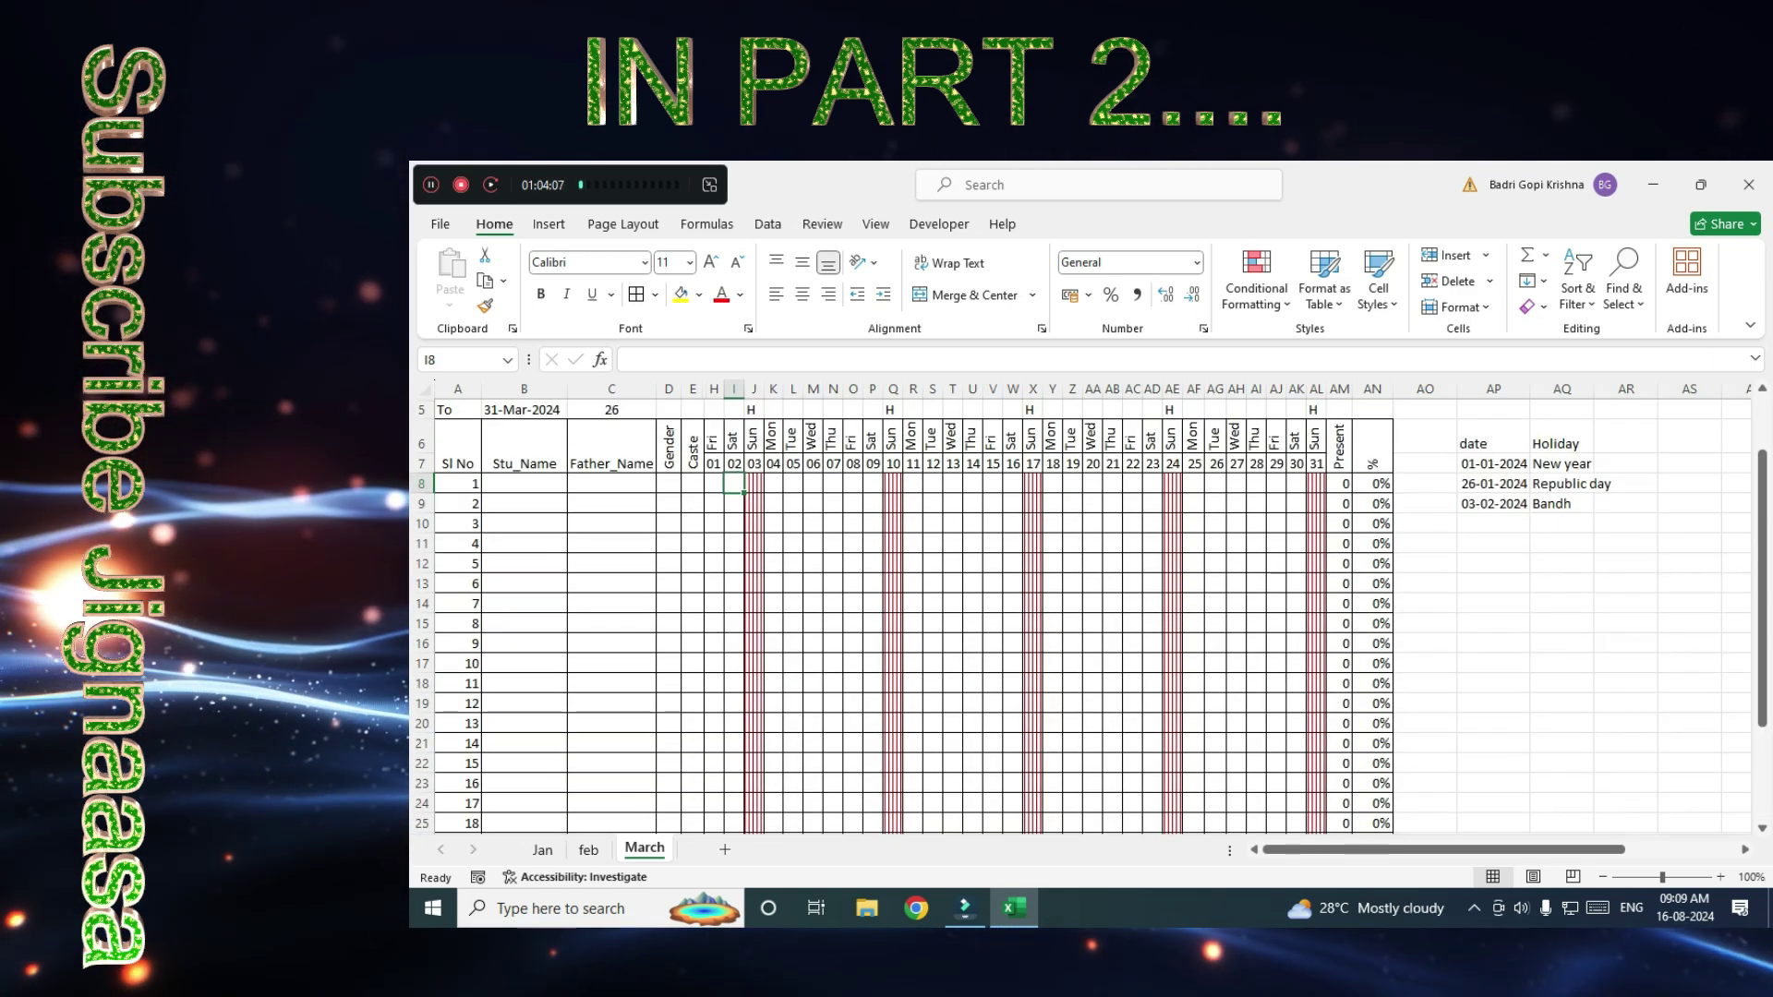
scroll(923, 610, "up", 2)
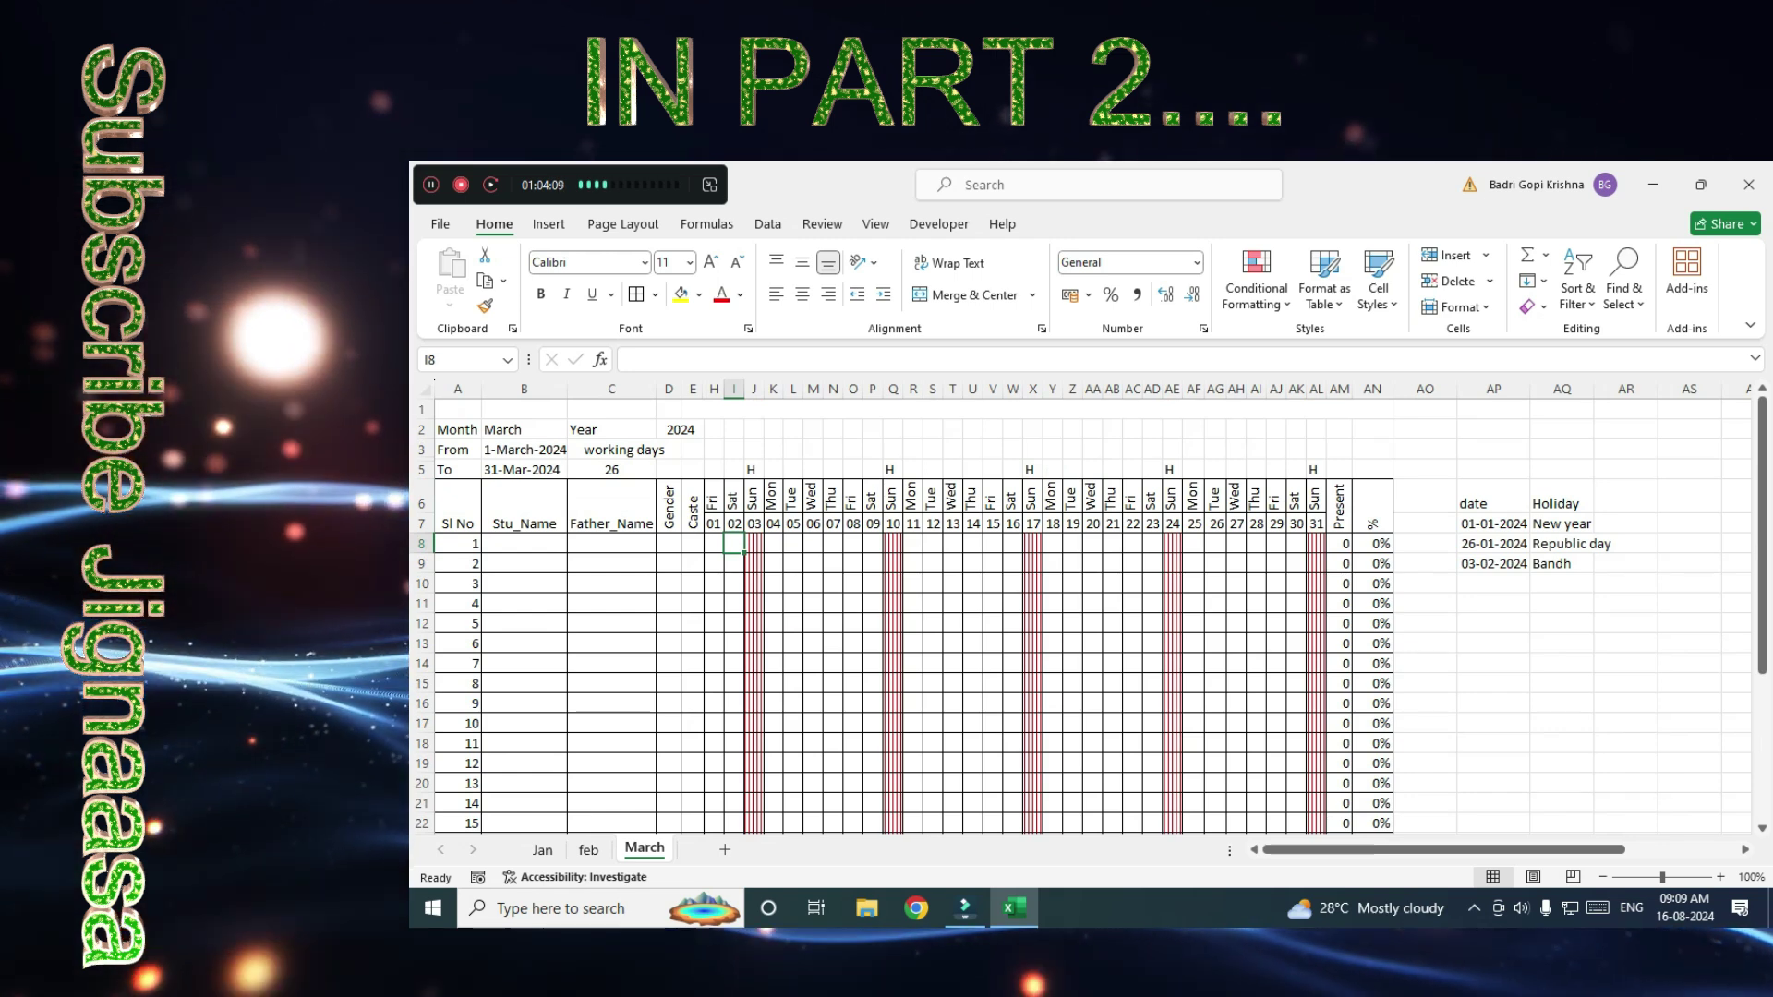
scroll(923, 610, "down", 7)
left_click_drag(713, 629, 873, 709)
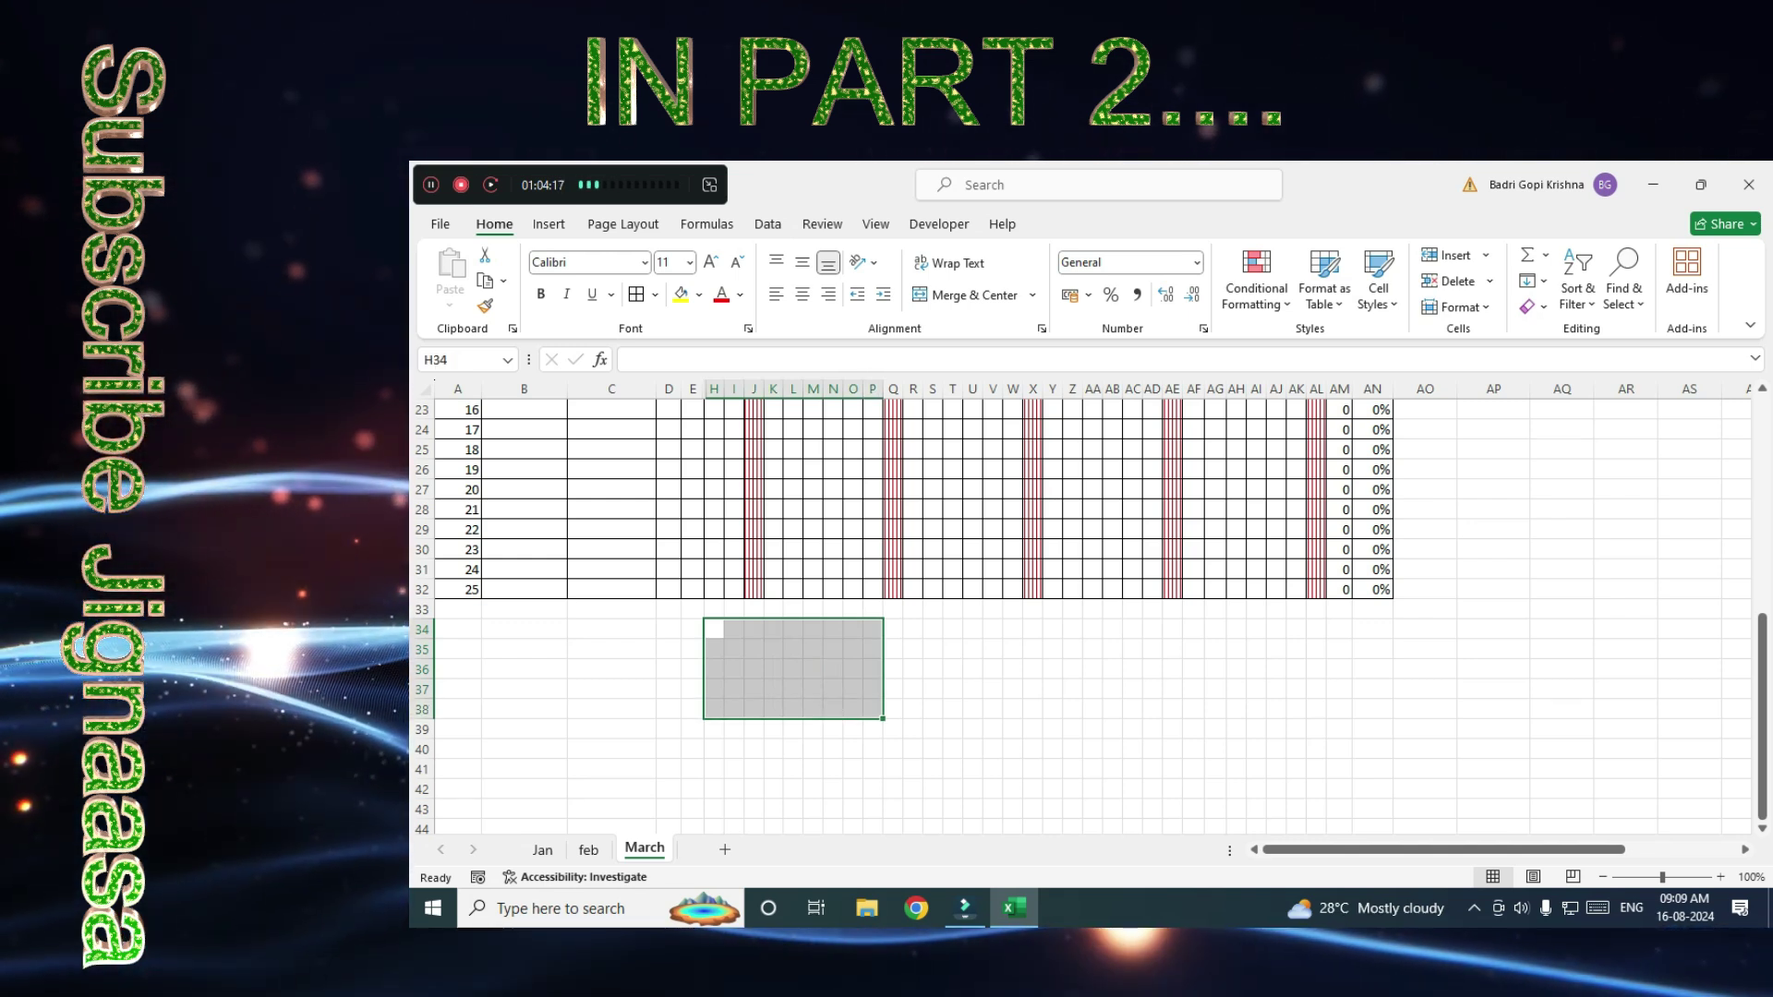
left_click(668, 649)
left_click(668, 668)
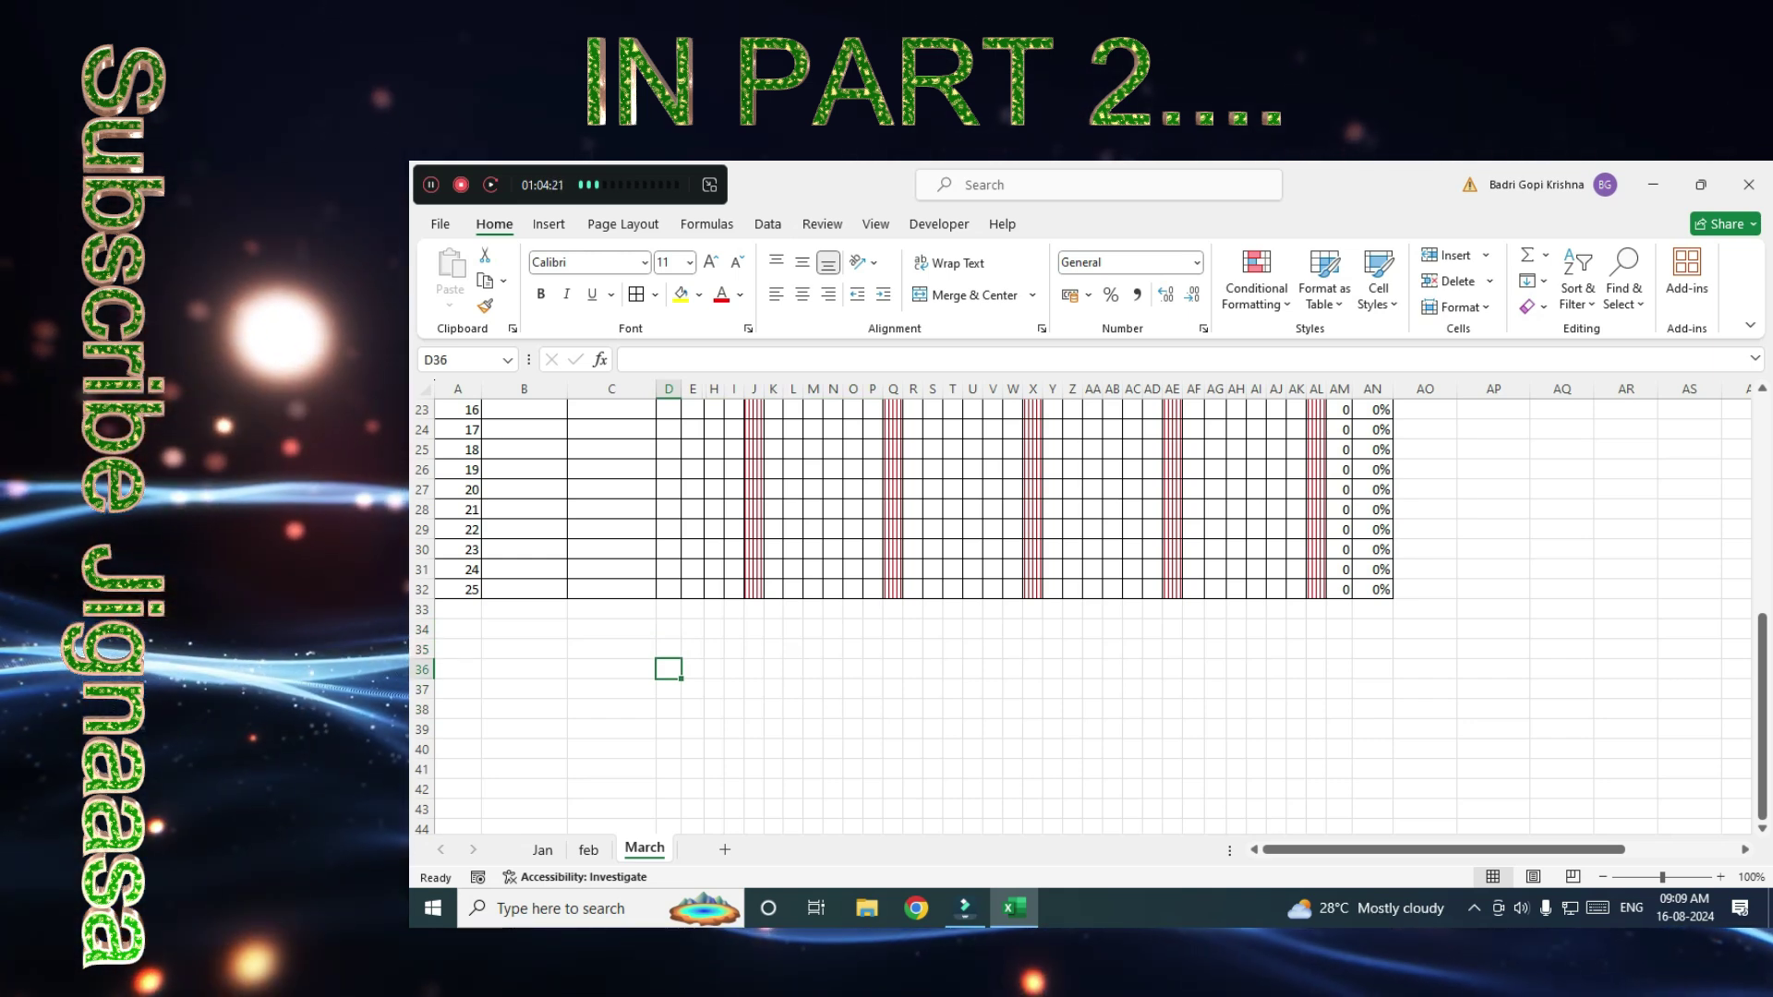
left_click(668, 709)
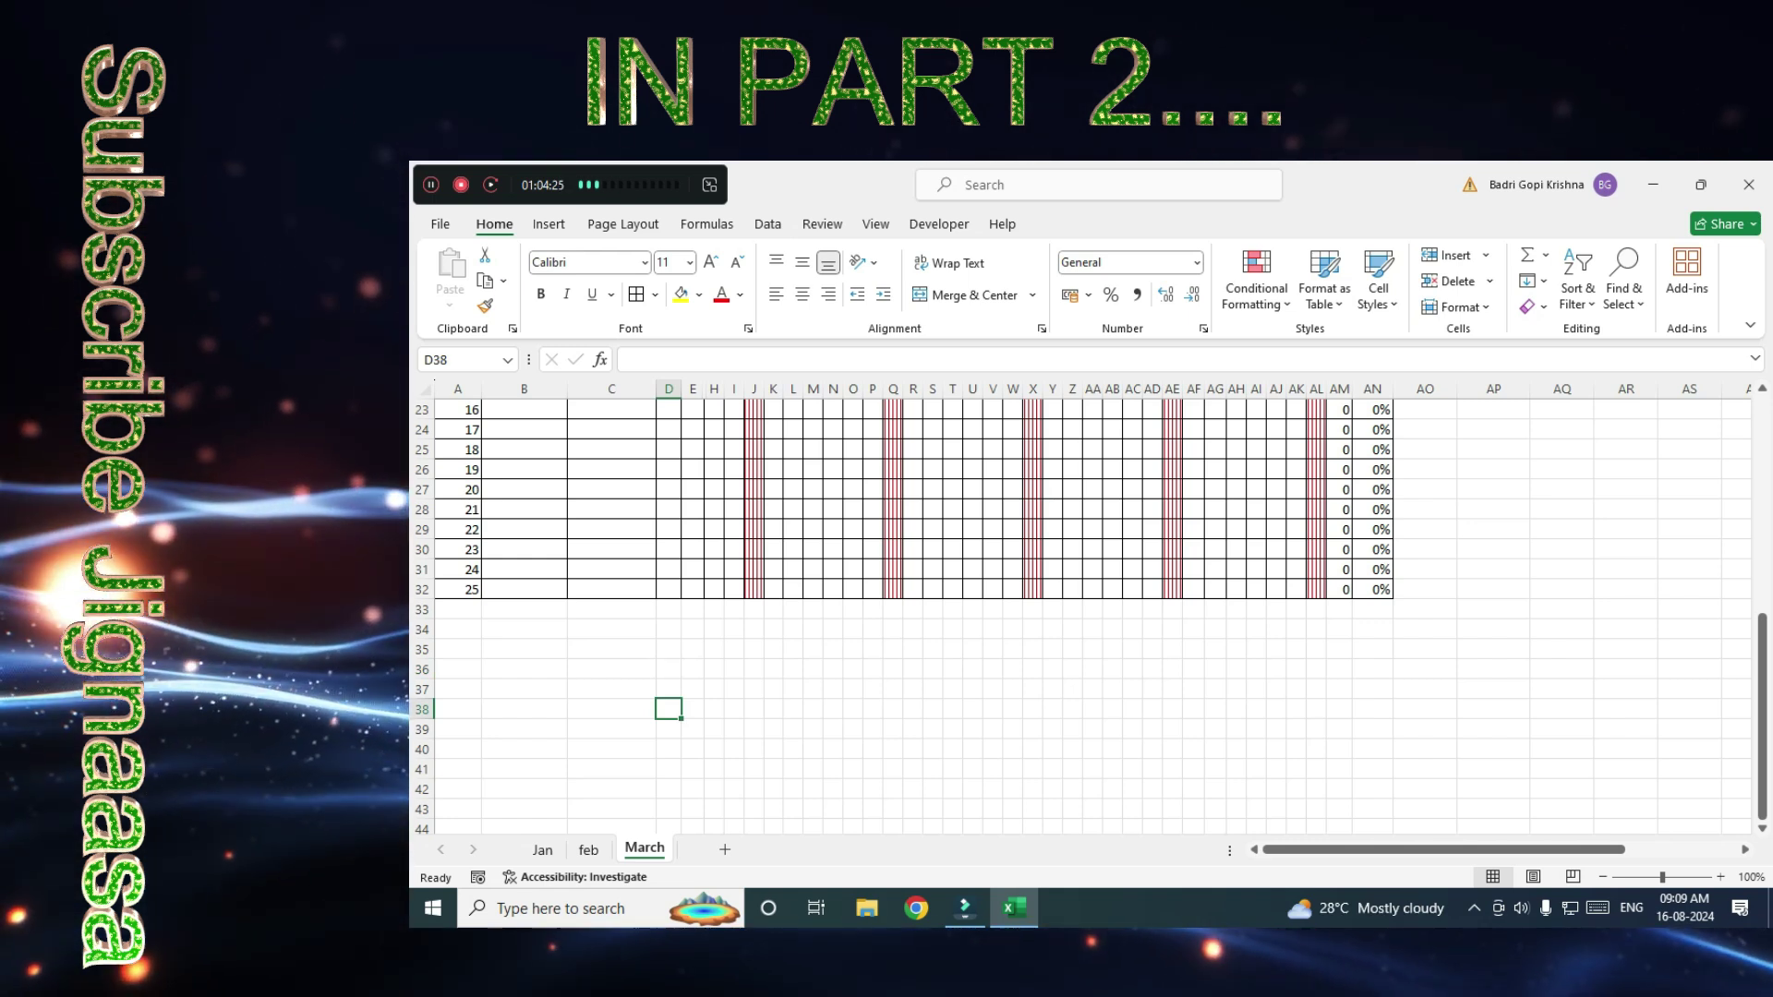
left_click(668, 730)
left_click_drag(668, 628, 873, 770)
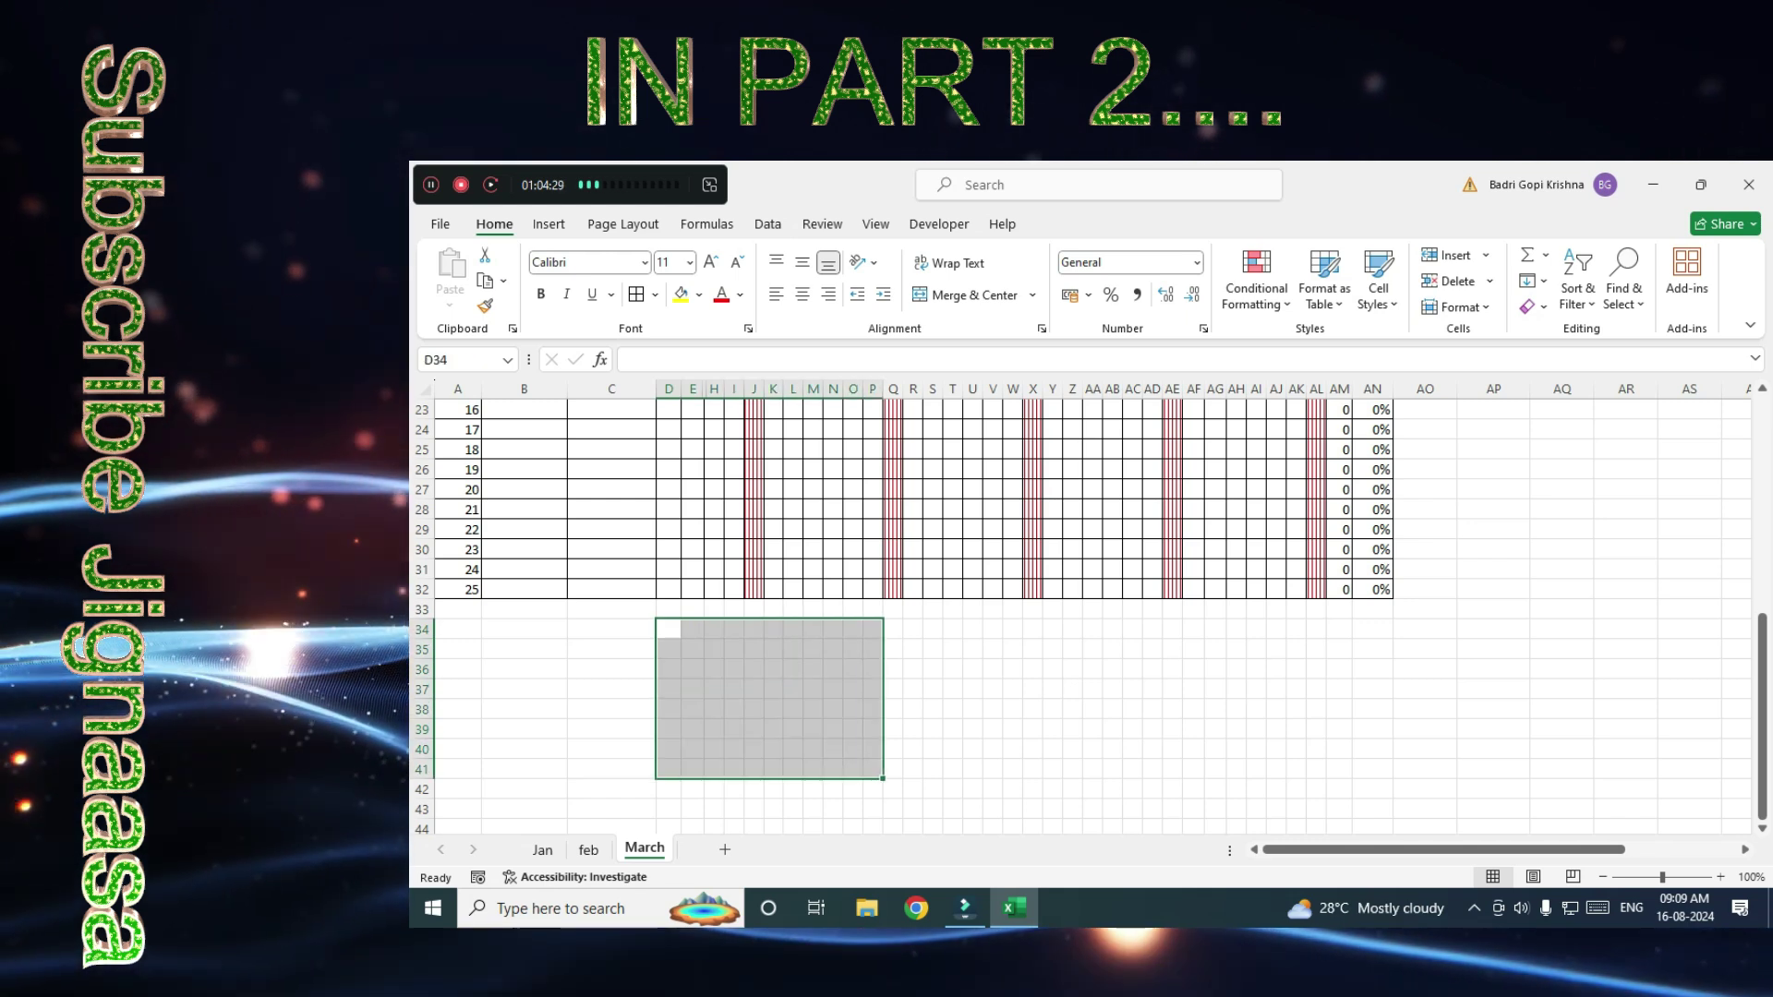
left_click_drag(933, 628, 1083, 669)
left_click(1083, 668)
mouse_move(932, 649)
left_mouse_down()
mouse_move(953, 648)
mouse_move(951, 669)
left_mouse_up()
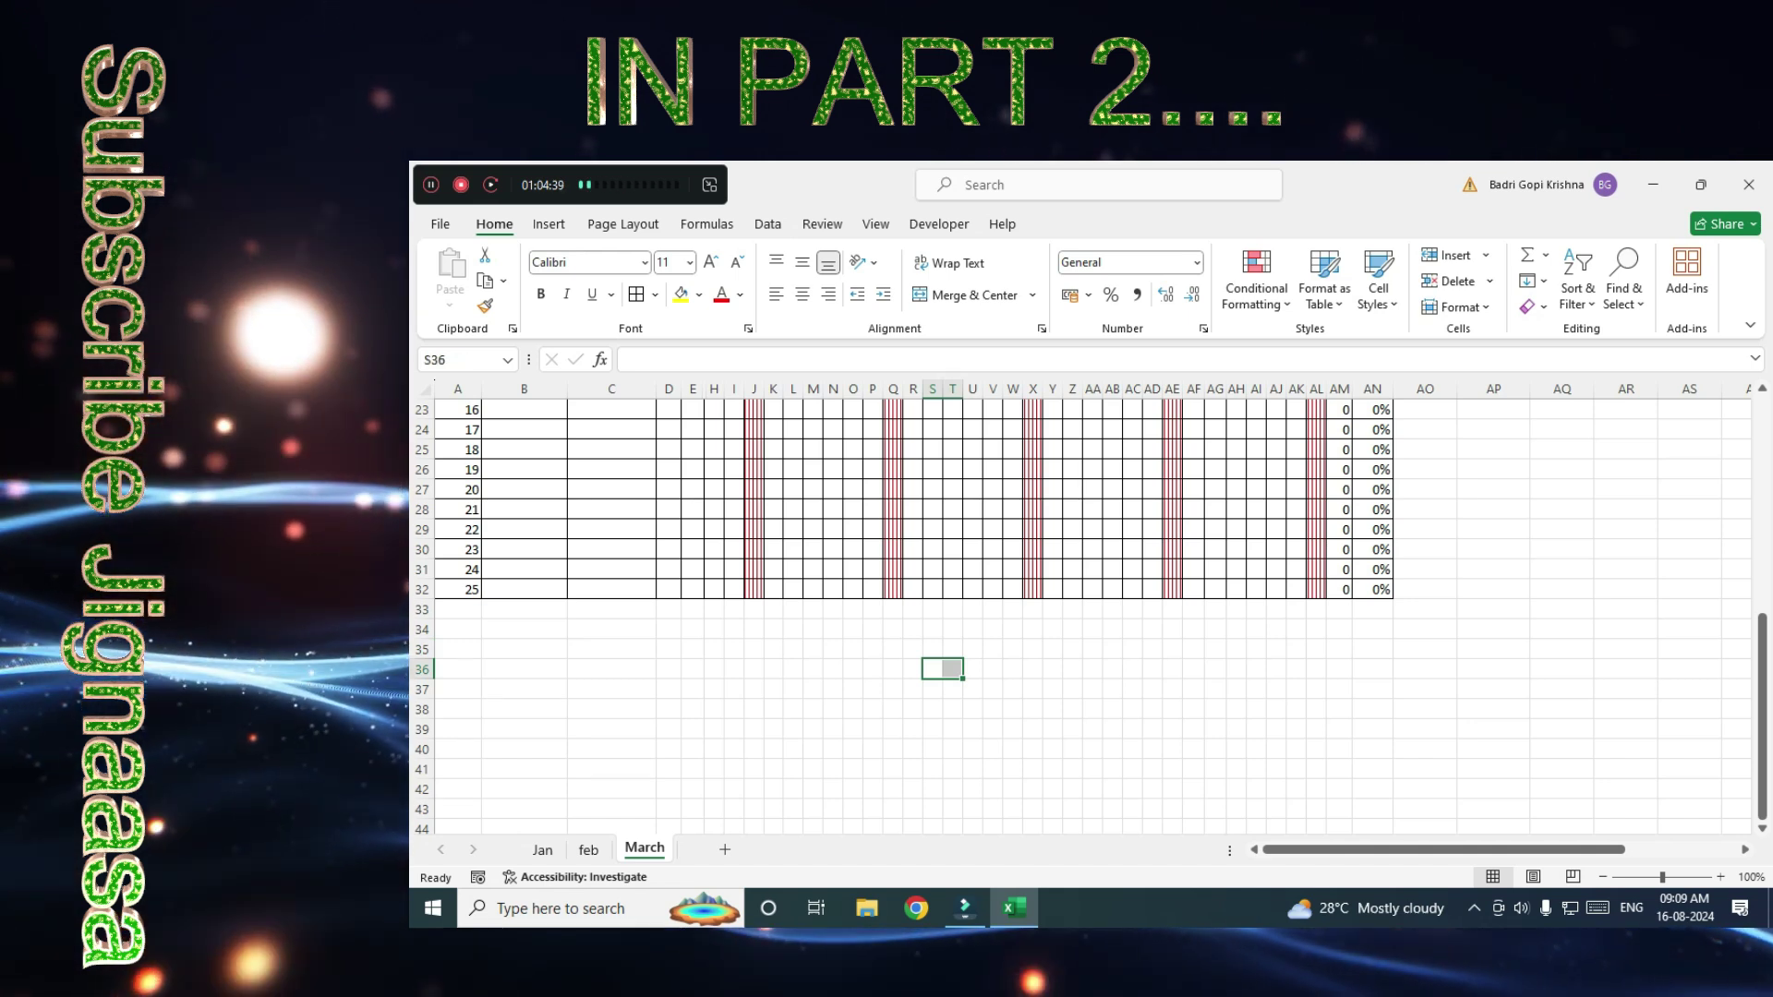
left_click_drag(932, 728, 953, 729)
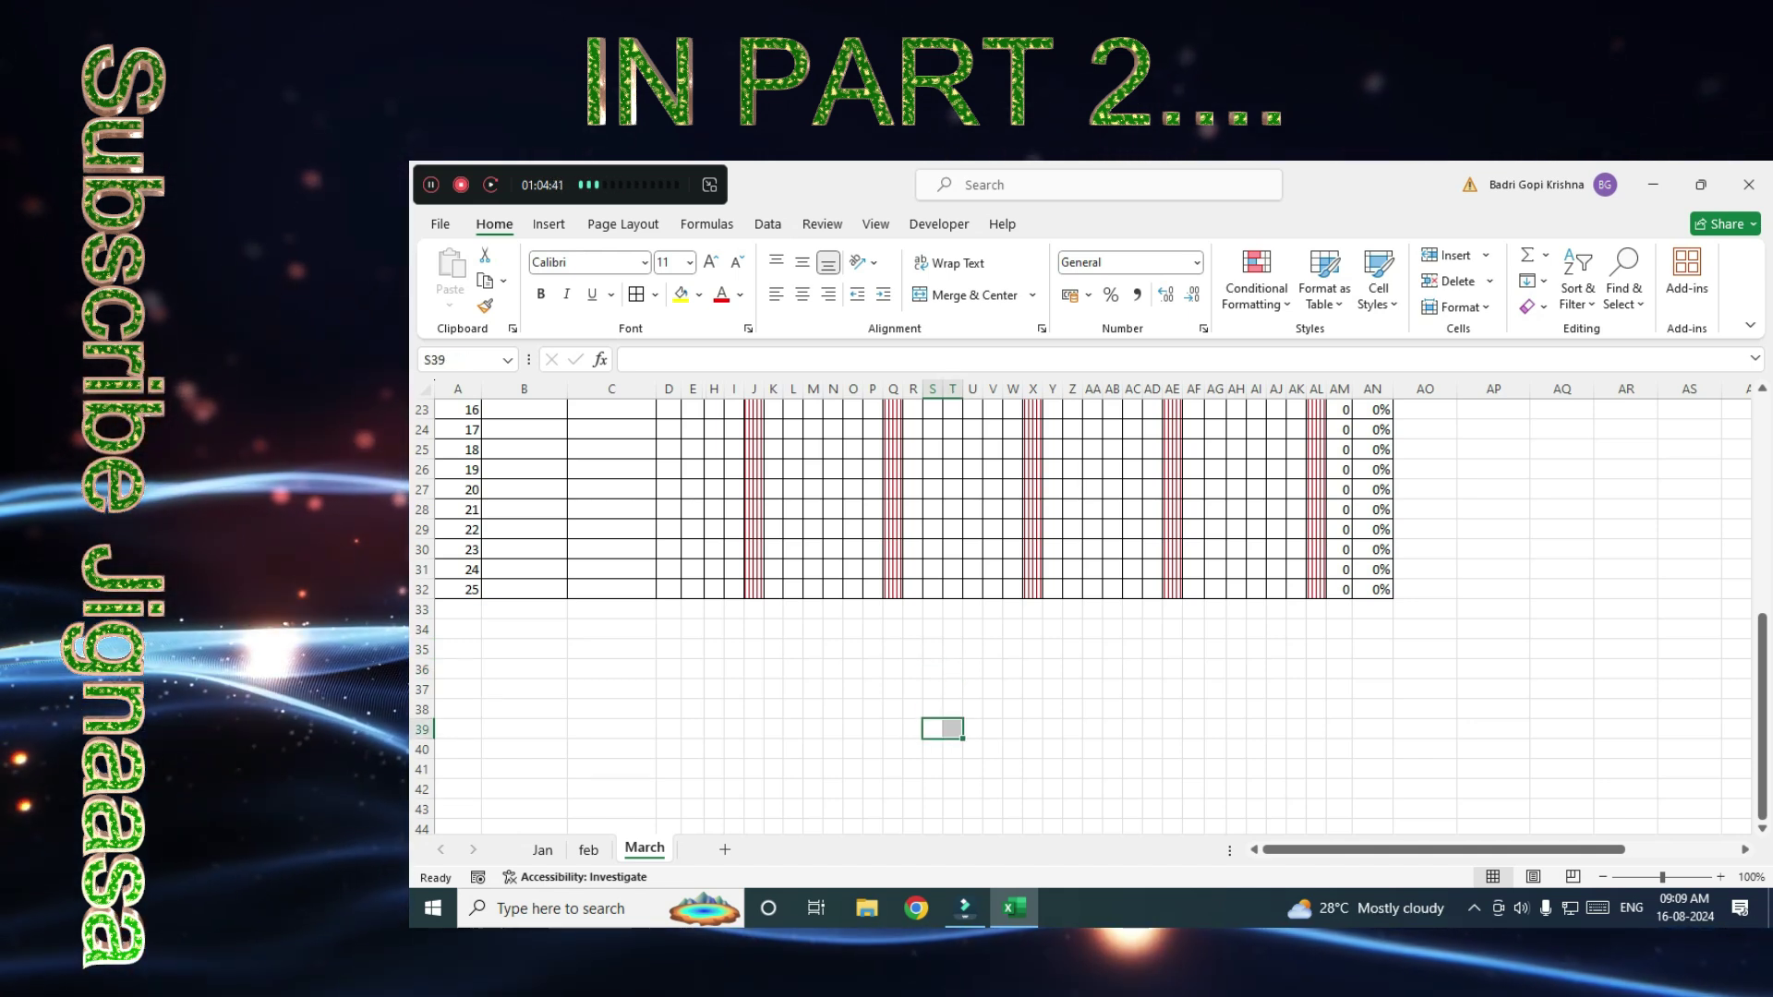
left_click(992, 728)
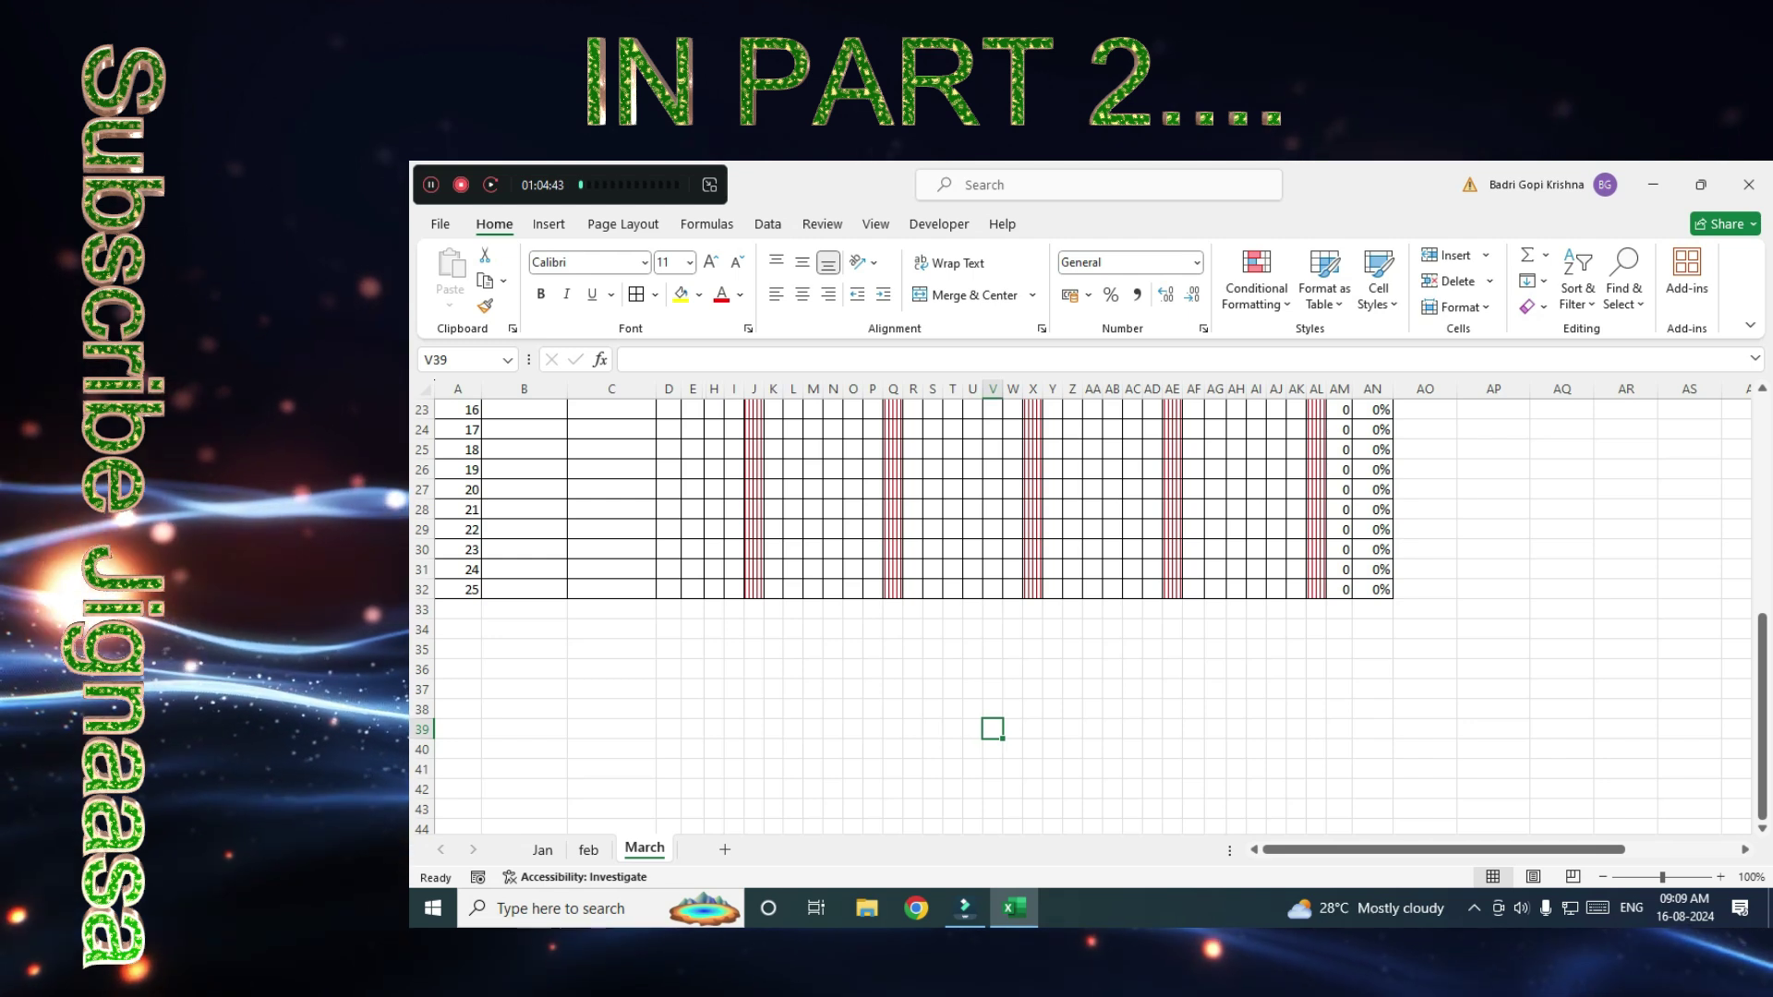
left_click(1132, 709)
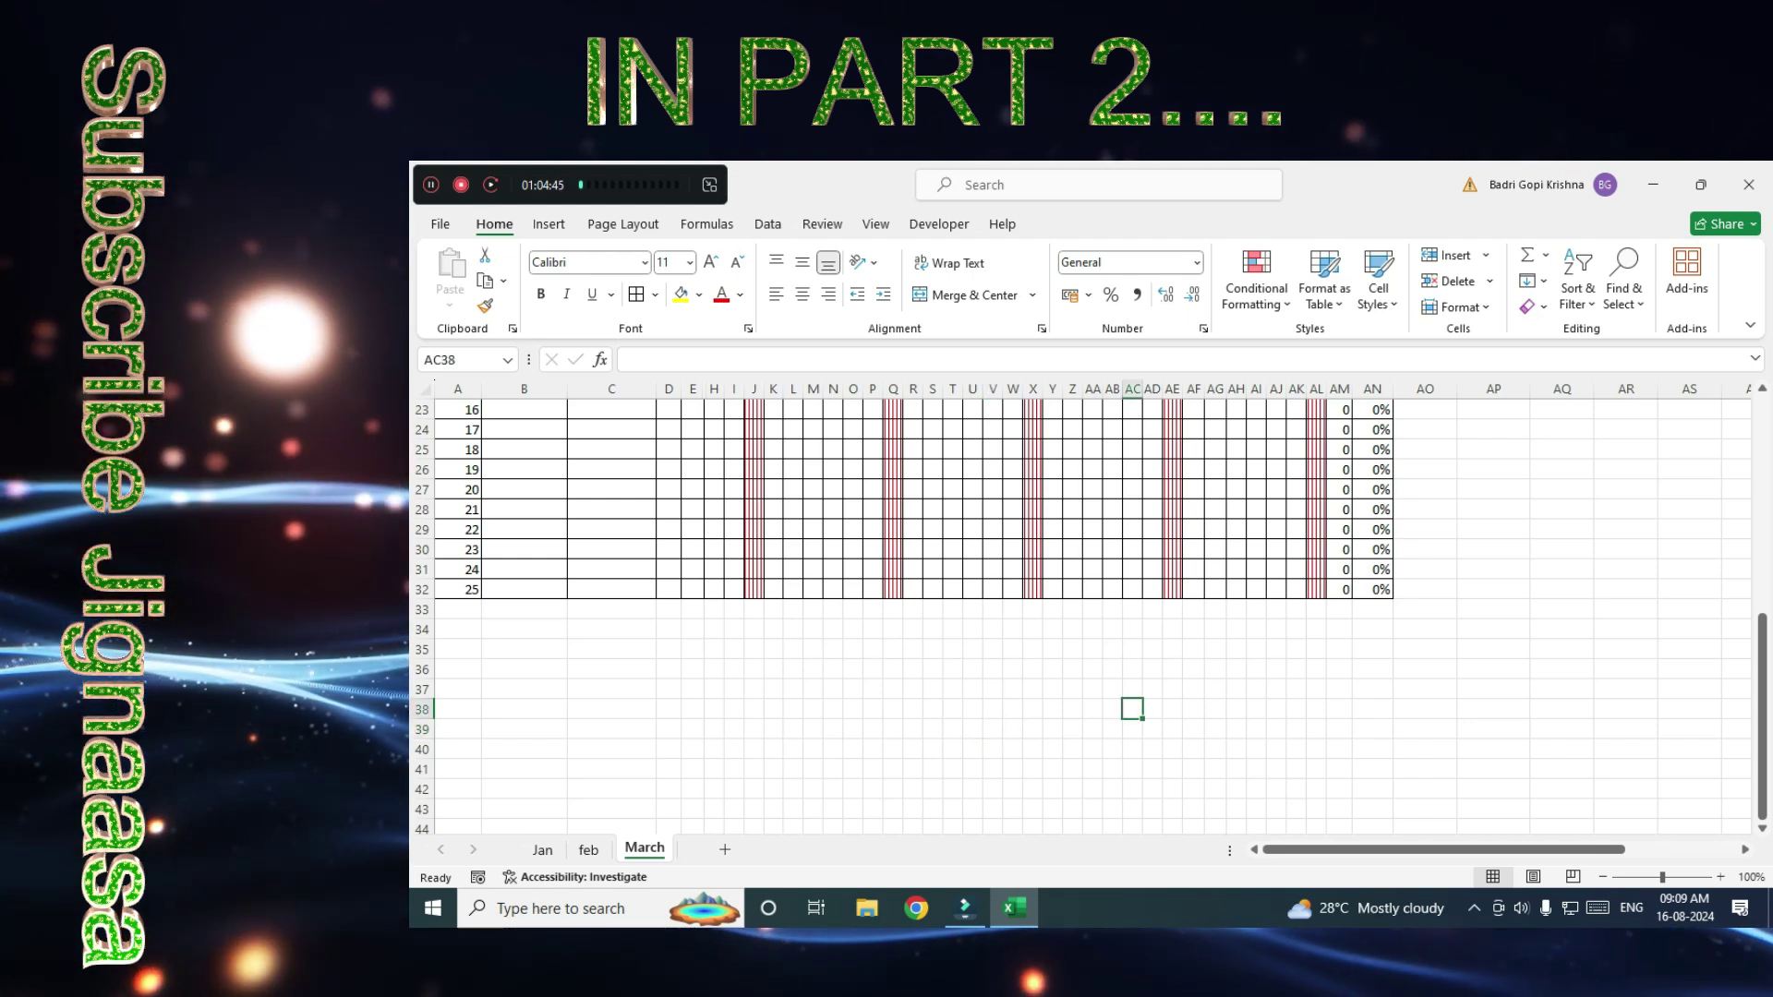
scroll(1090, 619, "up", 7)
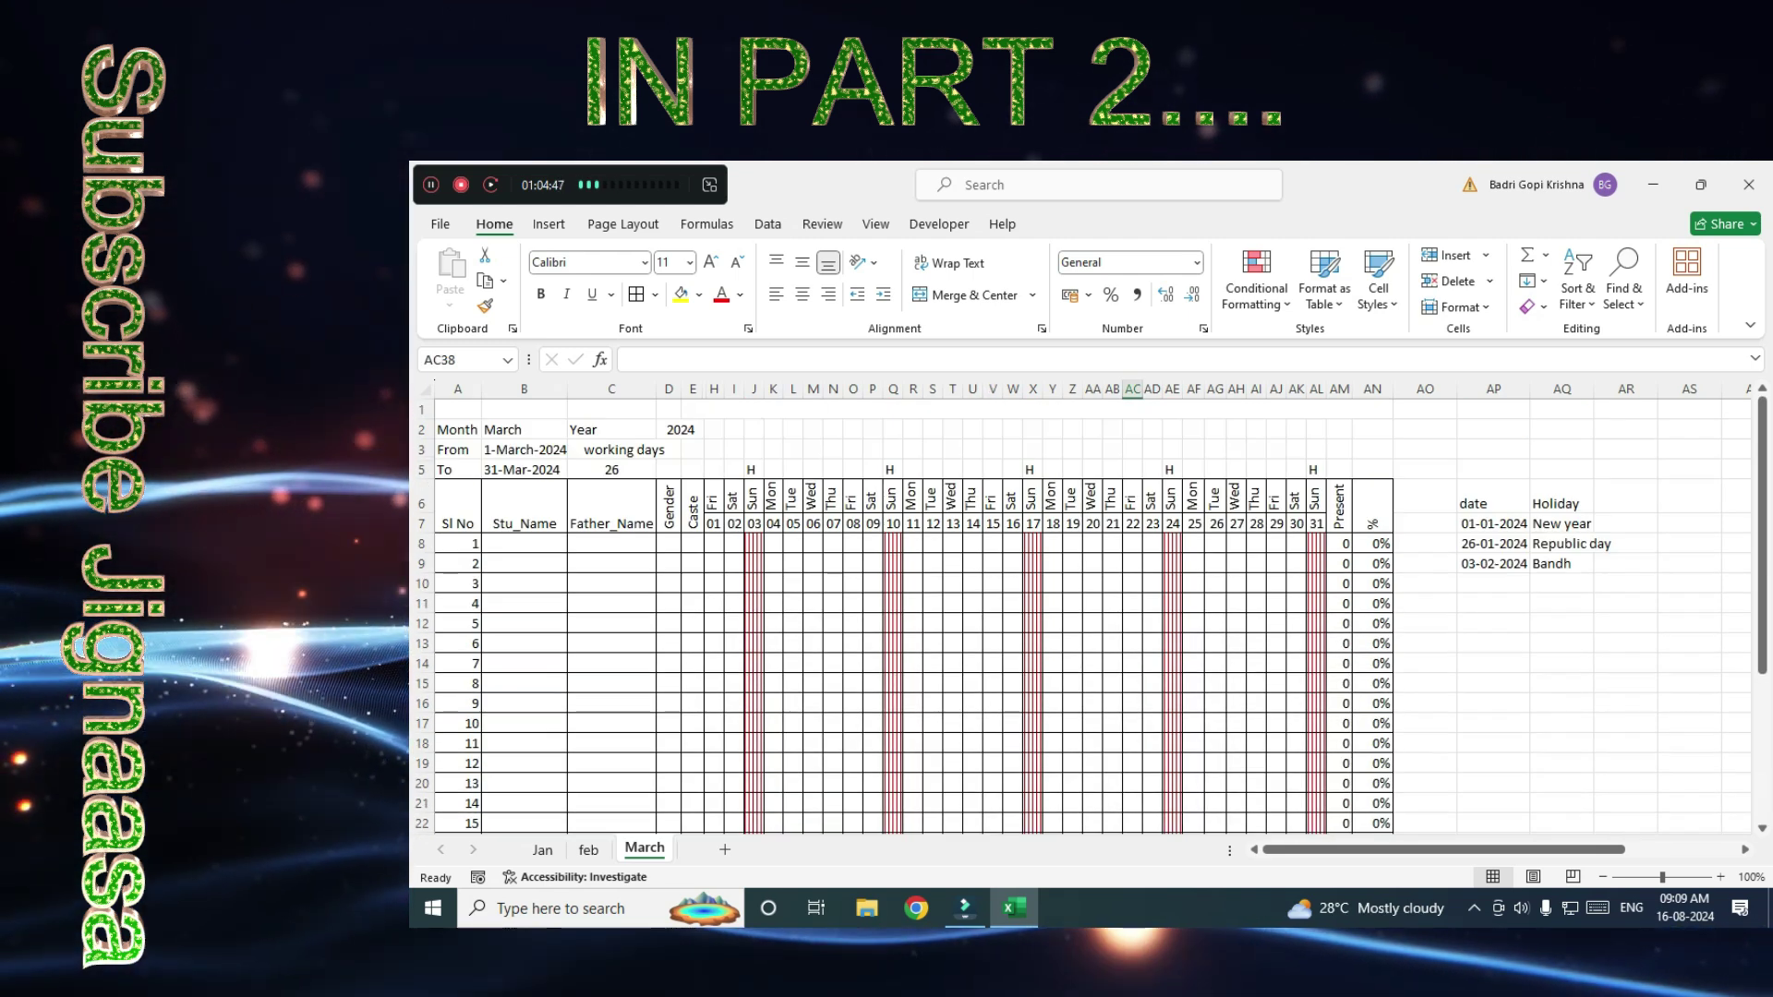